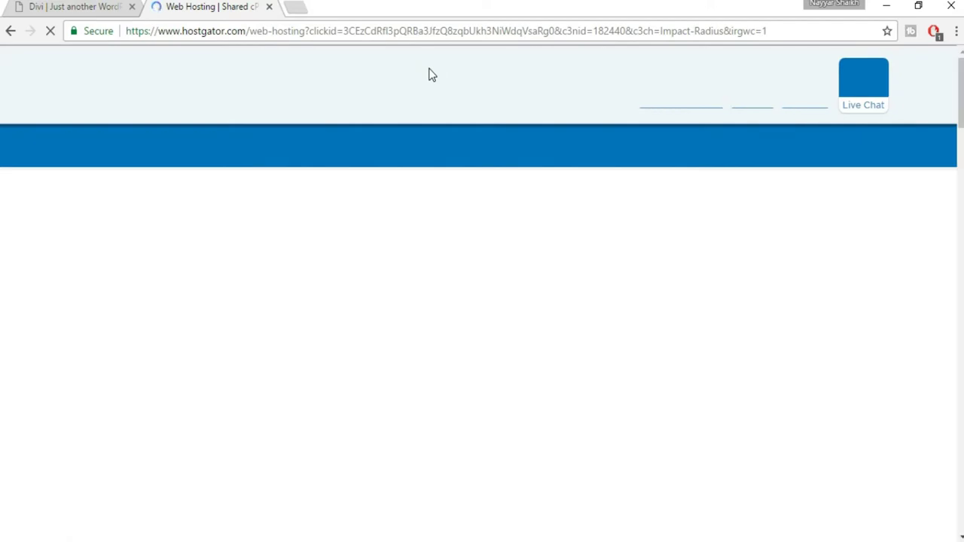
# Scroll down to the HostGator hosting plan cards
pyautogui.scroll(-3, 498, 191)
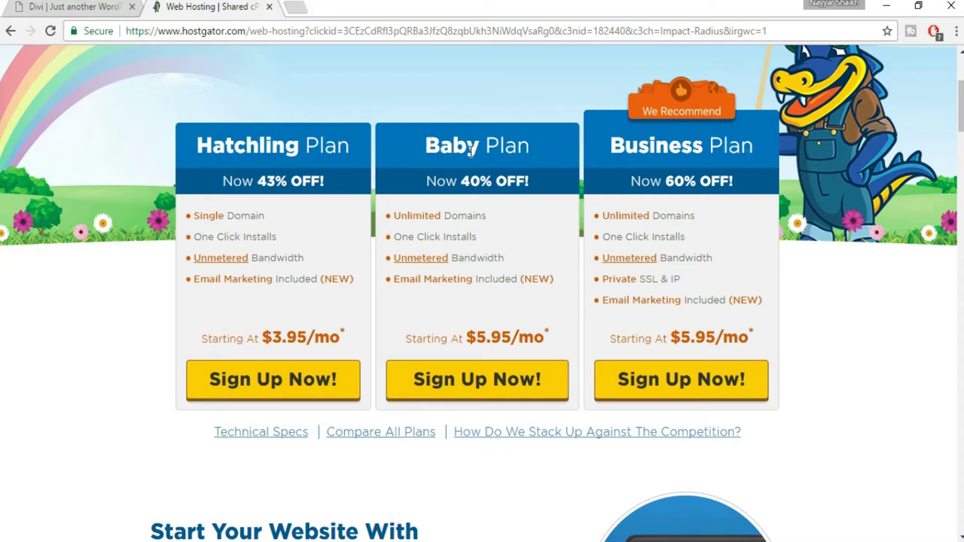
# Start the Baby plan order and scroll through the order form
pyautogui.click(494, 386)
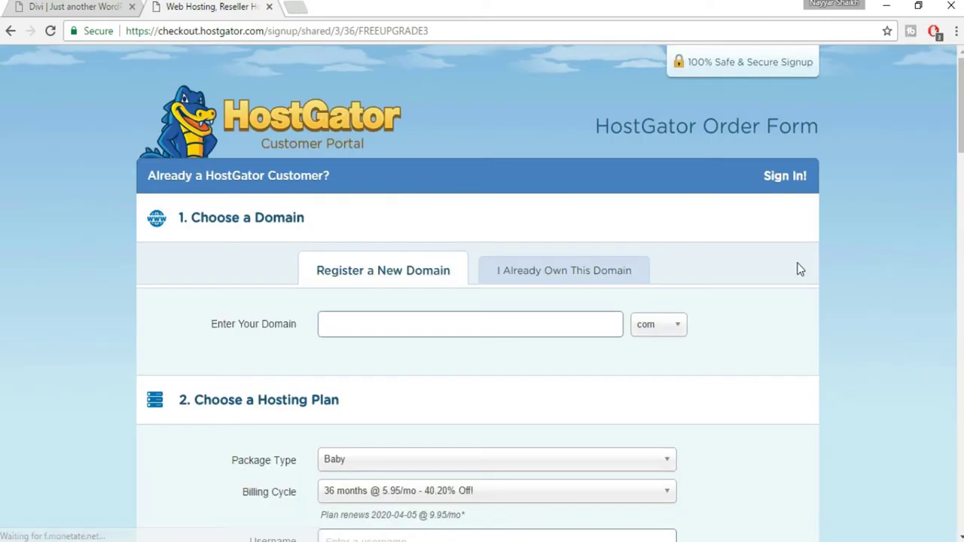
pyautogui.scroll(-1, 785, 306)
pyautogui.scroll(1, 787, 307)
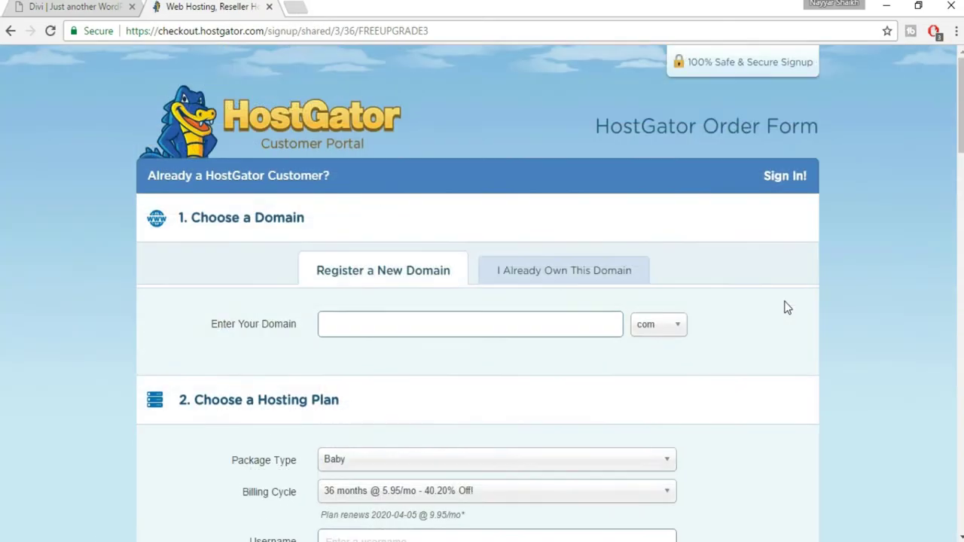
pyautogui.scroll(-2, 787, 307)
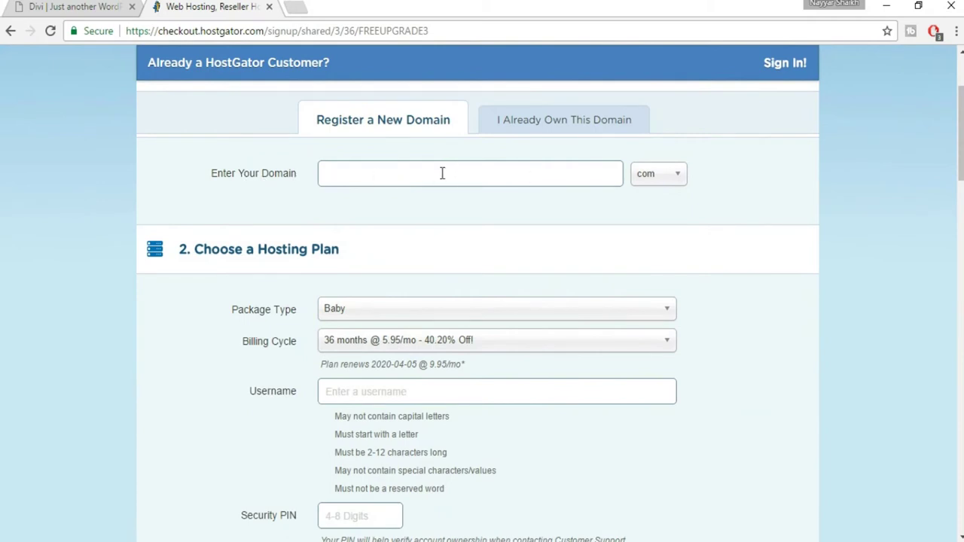
# Enter bloggdude as the domain name with the com extension
pyautogui.write('ggdude')
pyautogui.press('Tab')
pyautogui.write('com')
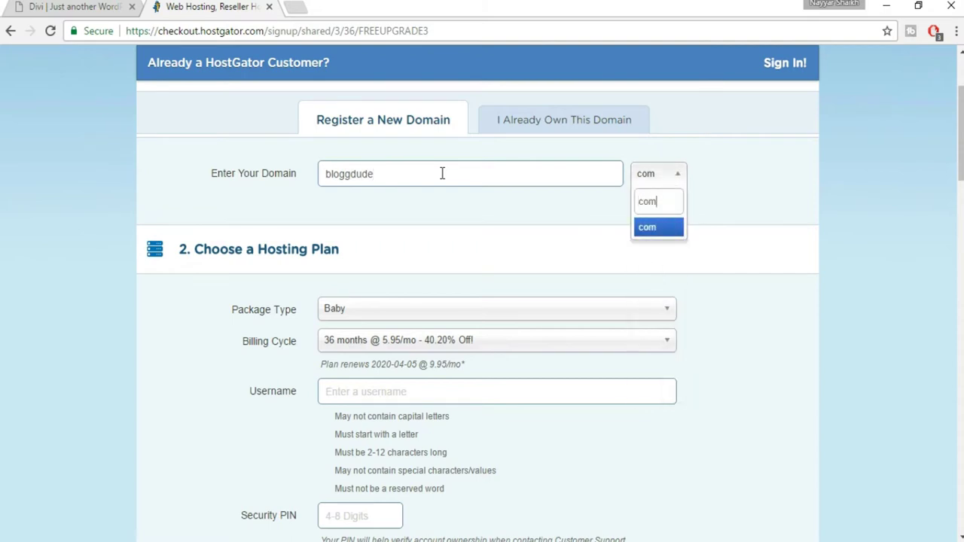
pyautogui.click(661, 227)
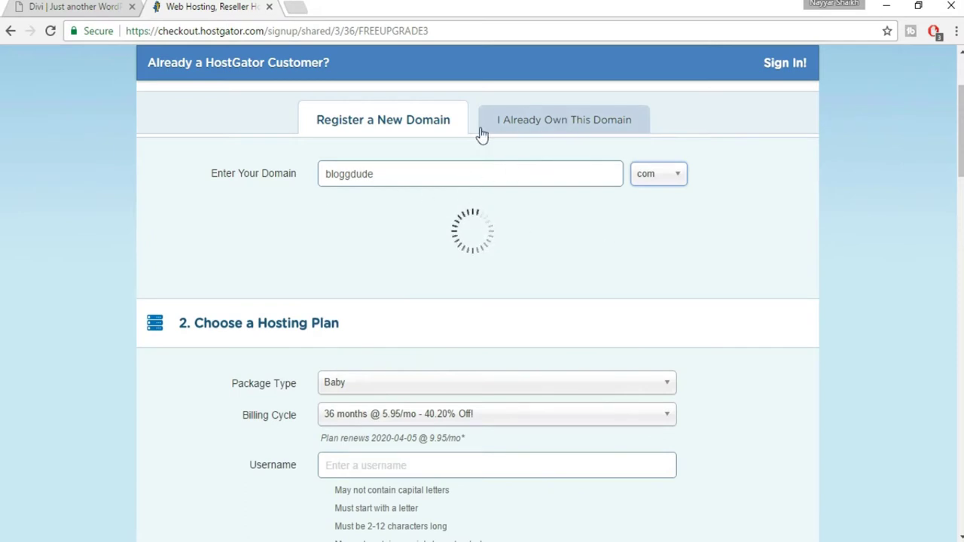
# Mark bloggdude.com as an already-owned domain and review the available extensions
pyautogui.click(558, 125)
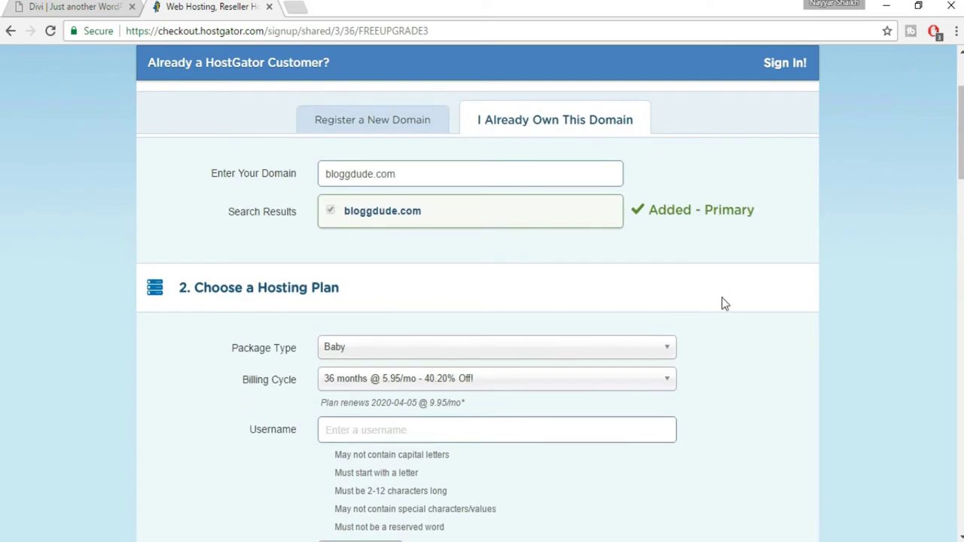
pyautogui.scroll(-2, 733, 329)
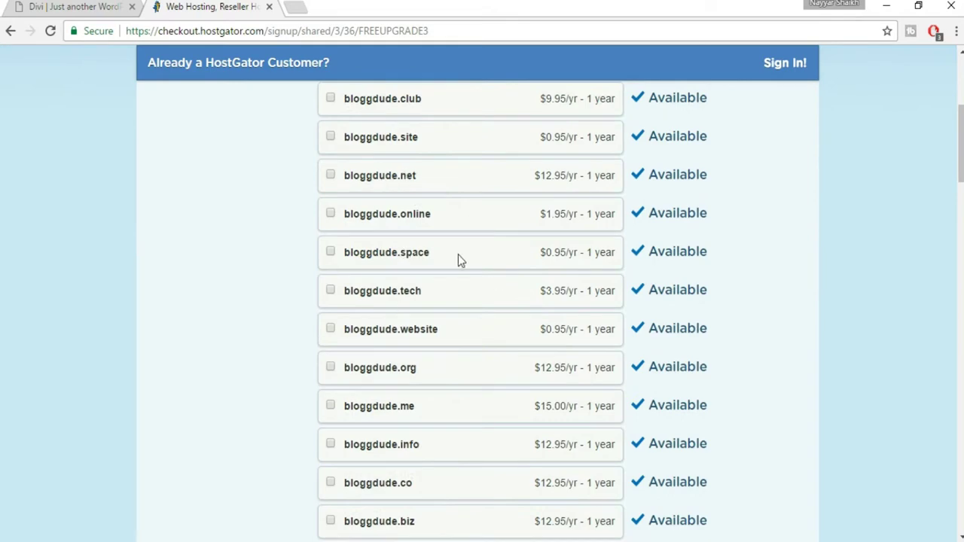
pyautogui.scroll(2, 750, 243)
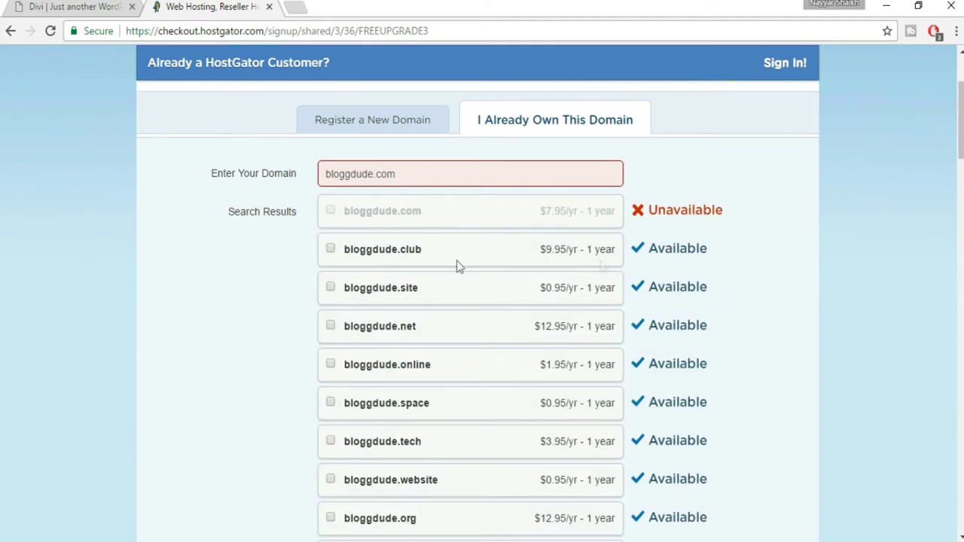
pyautogui.scroll(-5, 836, 290)
pyautogui.scroll(-1, 836, 293)
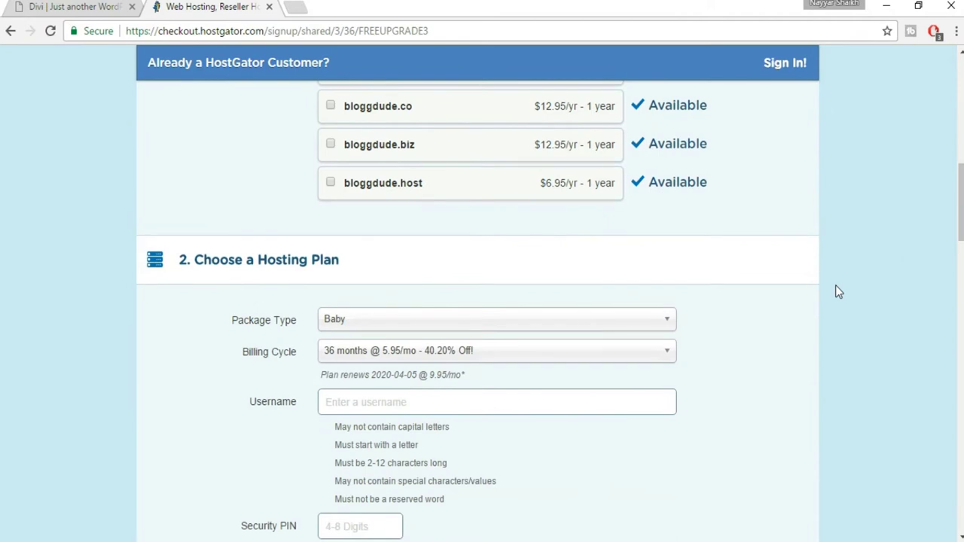
pyautogui.scroll(-2, 838, 291)
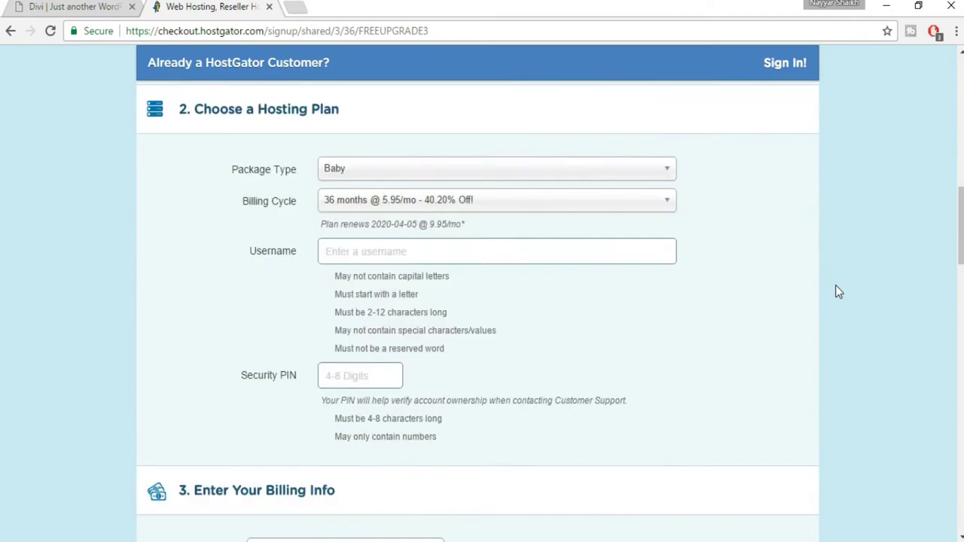
# Keep the Baby package and set the billing cycle to 12 months
pyautogui.click(407, 177)
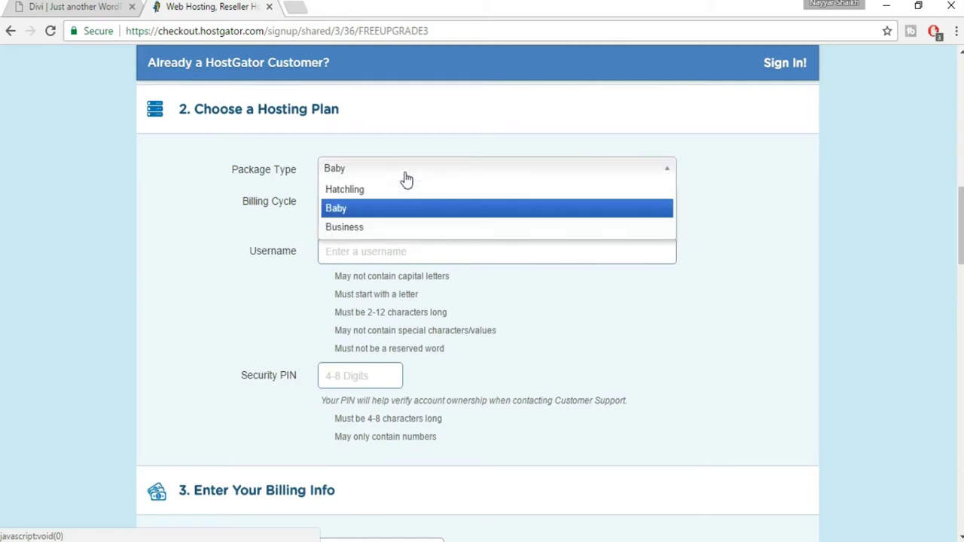
pyautogui.click(407, 209)
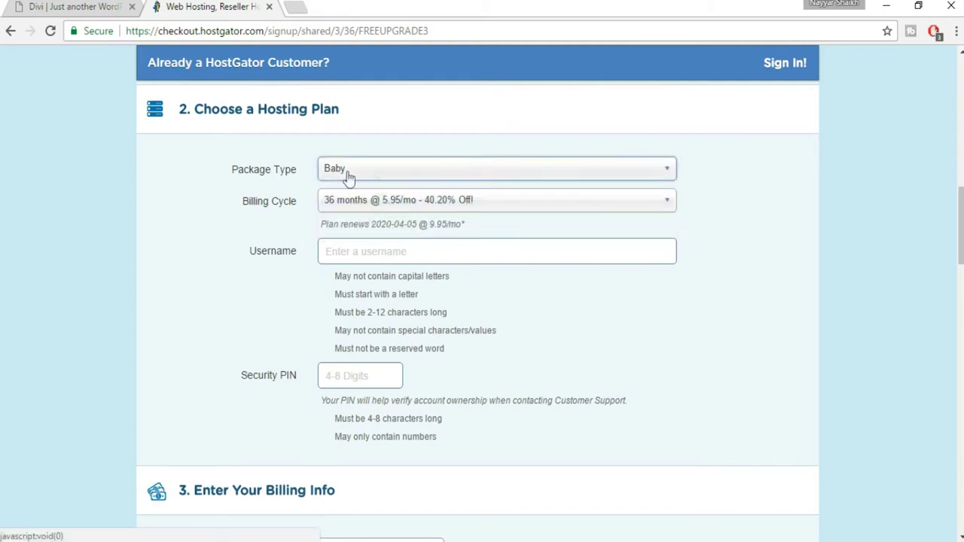
pyautogui.click(366, 209)
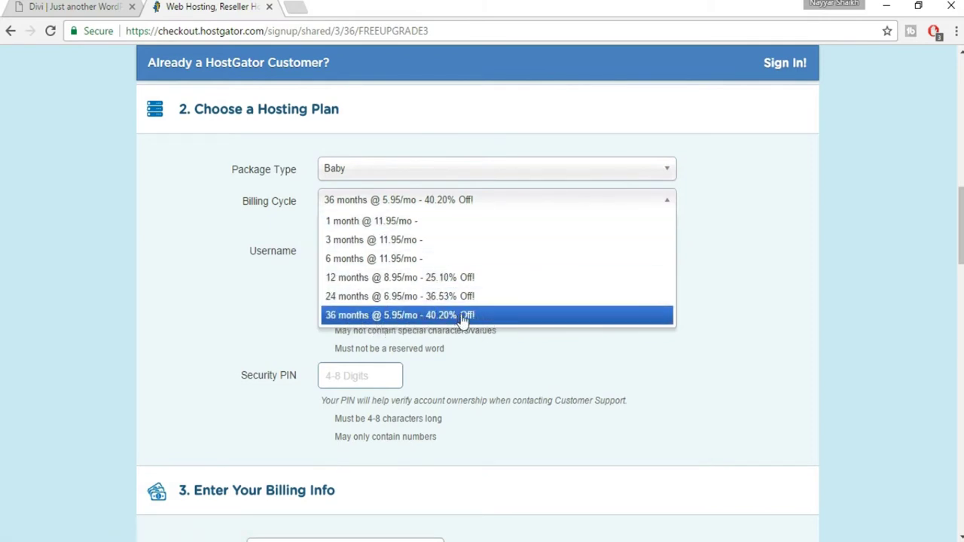
pyautogui.click(414, 279)
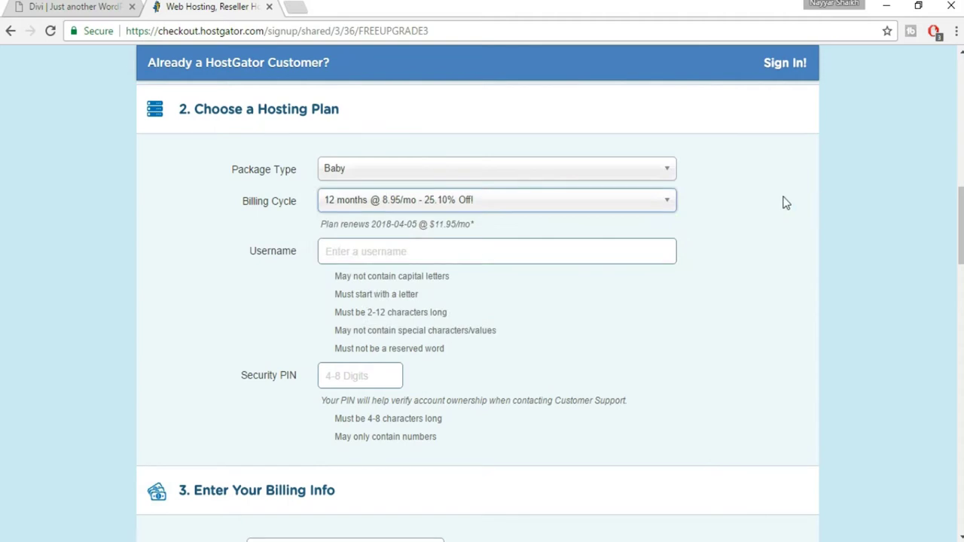
# Fill in the account username and the security PIN
pyautogui.click(618, 250)
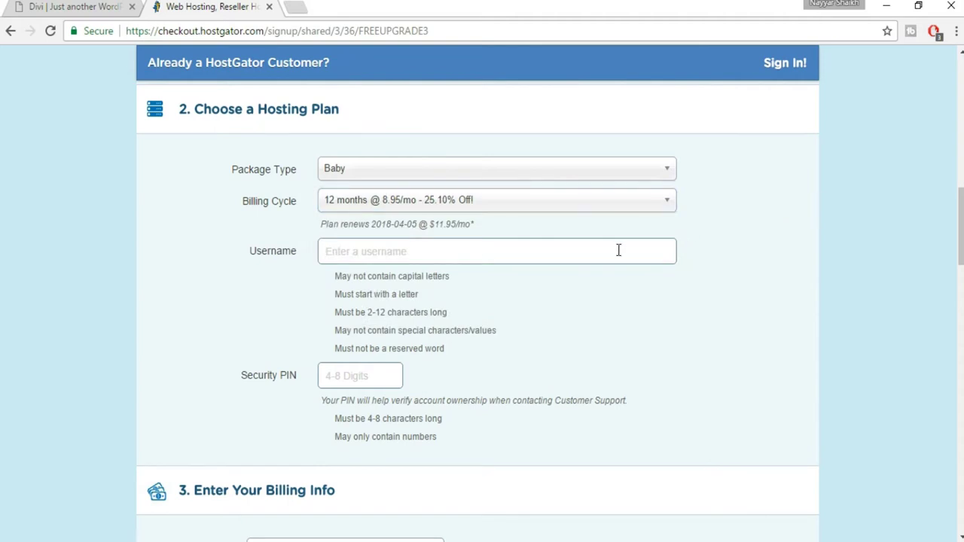
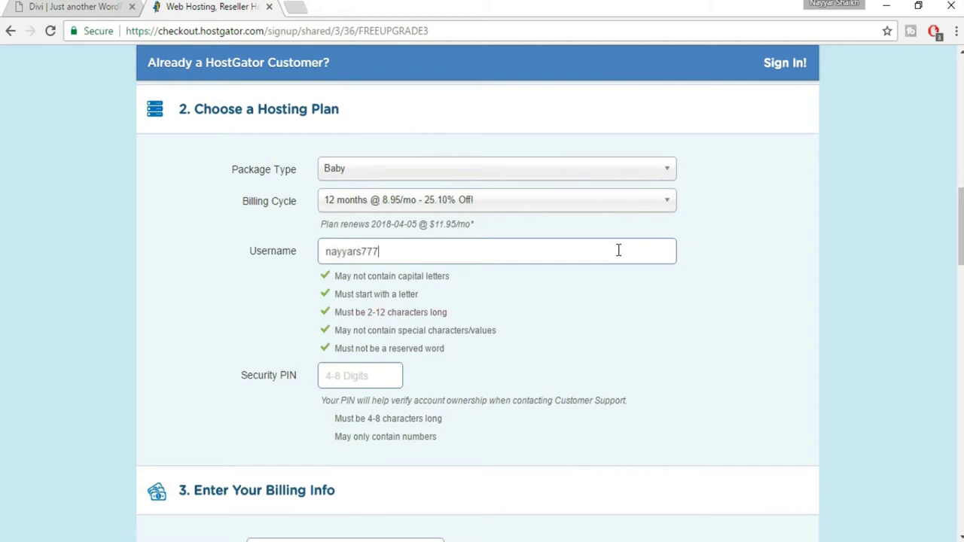
pyautogui.press('Tab')
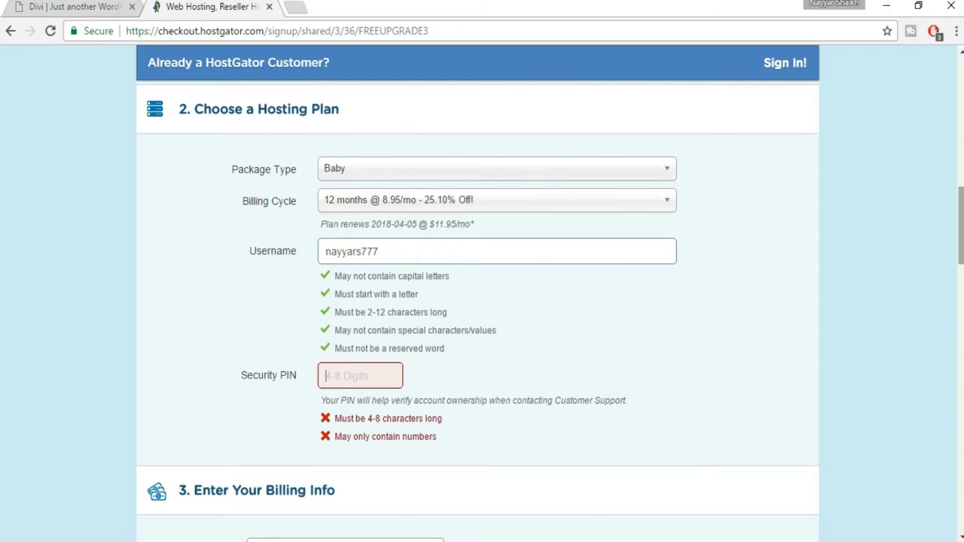
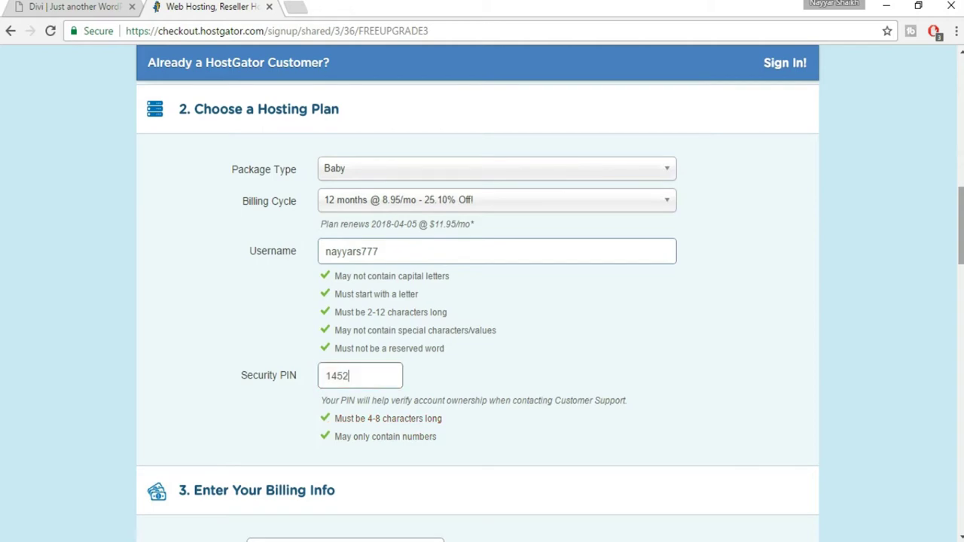
pyautogui.scroll(-5, 812, 244)
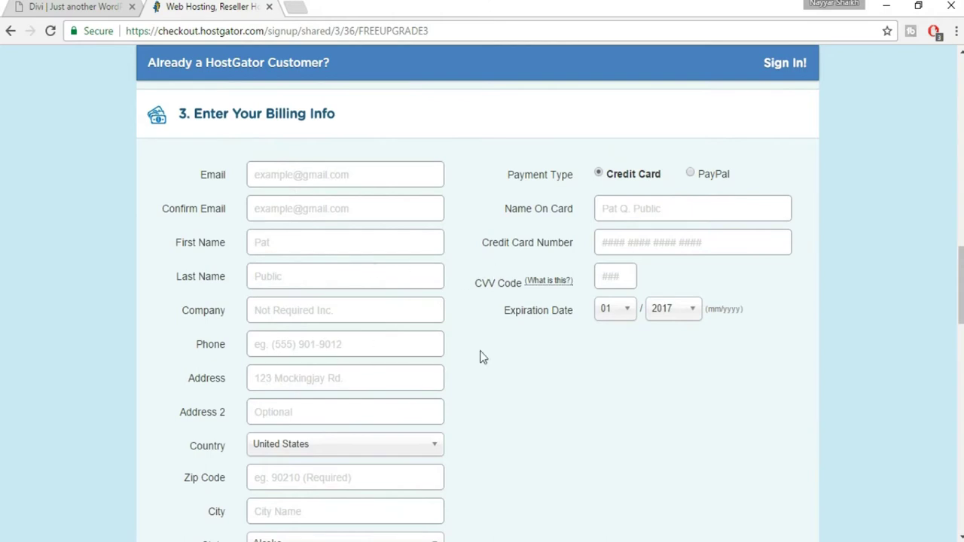
# Switch the payment type to PayPal and back to Credit Card
pyautogui.scroll(-1, 483, 355)
pyautogui.scroll(1, 482, 356)
pyautogui.click(690, 174)
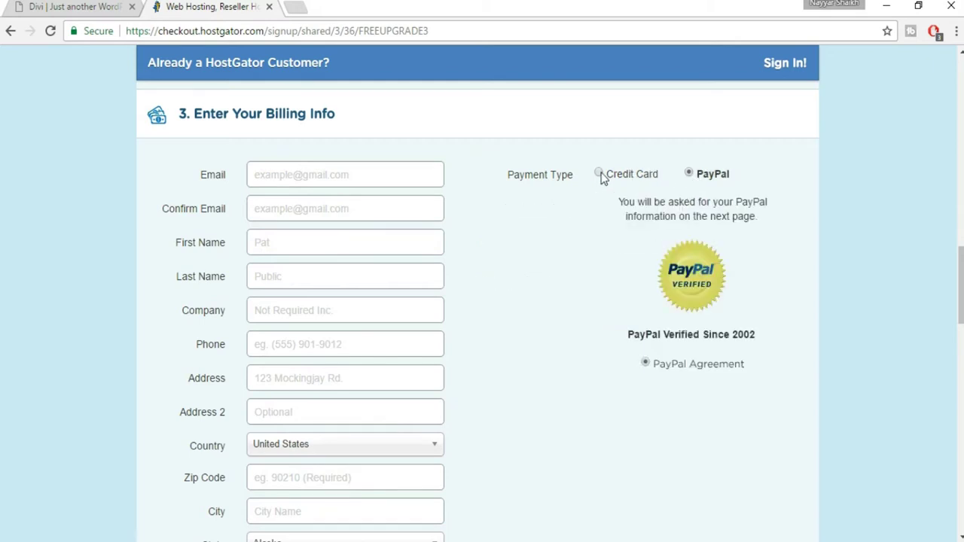
pyautogui.click(599, 172)
# Uncheck the SiteLock Monitoring and Site Backup add-on services
pyautogui.scroll(-6, 802, 279)
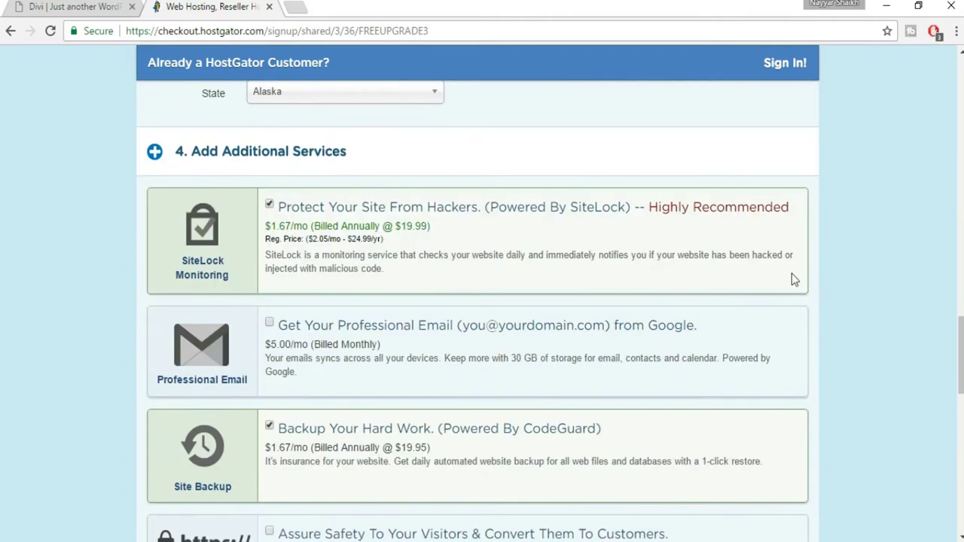
pyautogui.click(269, 205)
pyautogui.scroll(-2, 339, 332)
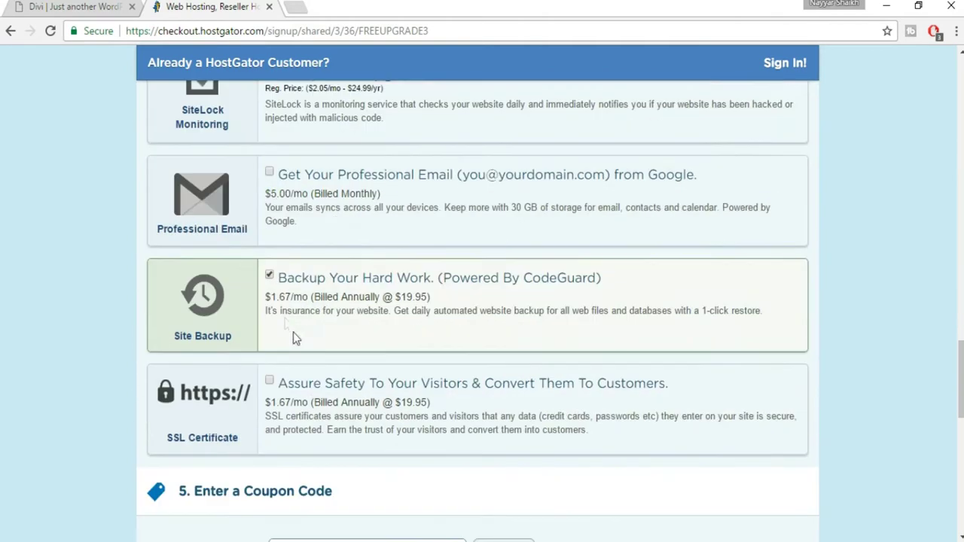
pyautogui.click(270, 276)
pyautogui.scroll(-5, 466, 324)
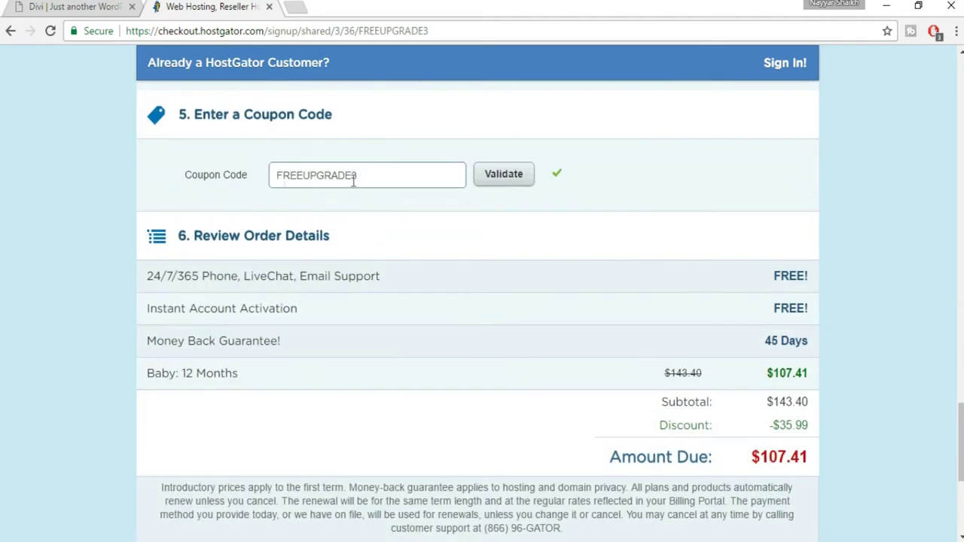
# Replace the coupon code with WEBBDUDE45 and validate it
pyautogui.moveTo(389, 179); pyautogui.dragTo(288, 178)
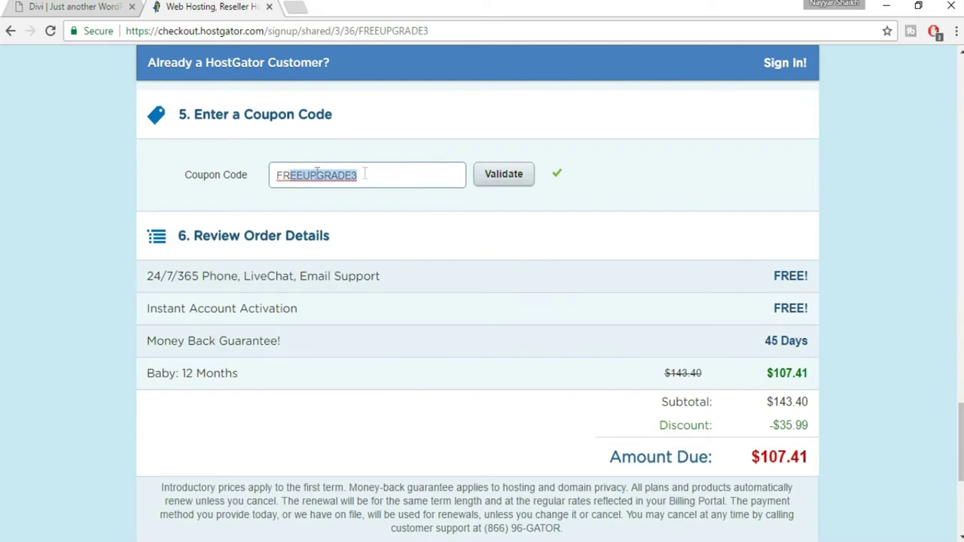
pyautogui.moveTo(390, 178); pyautogui.dragTo(277, 179)
pyautogui.press('BackSpace')
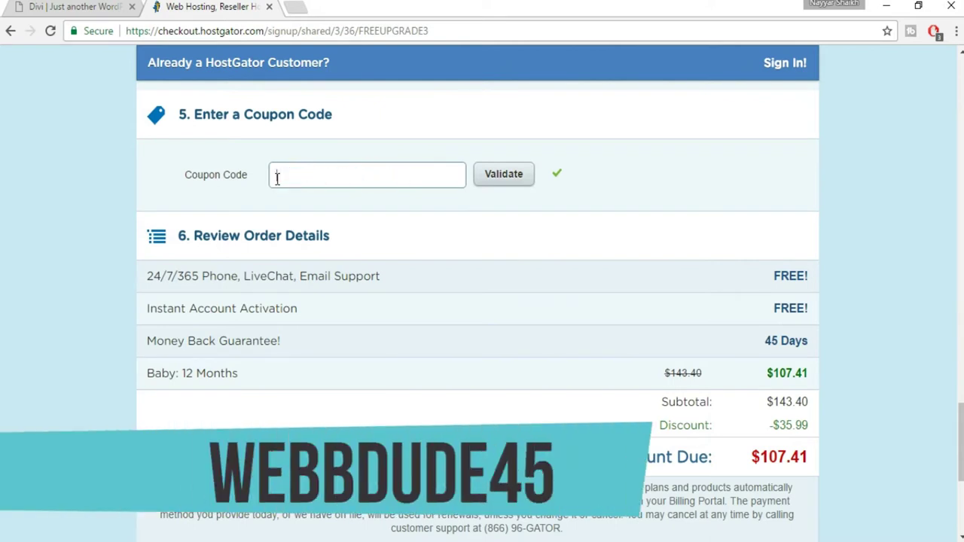
pyautogui.write('WEBBDUDE45')
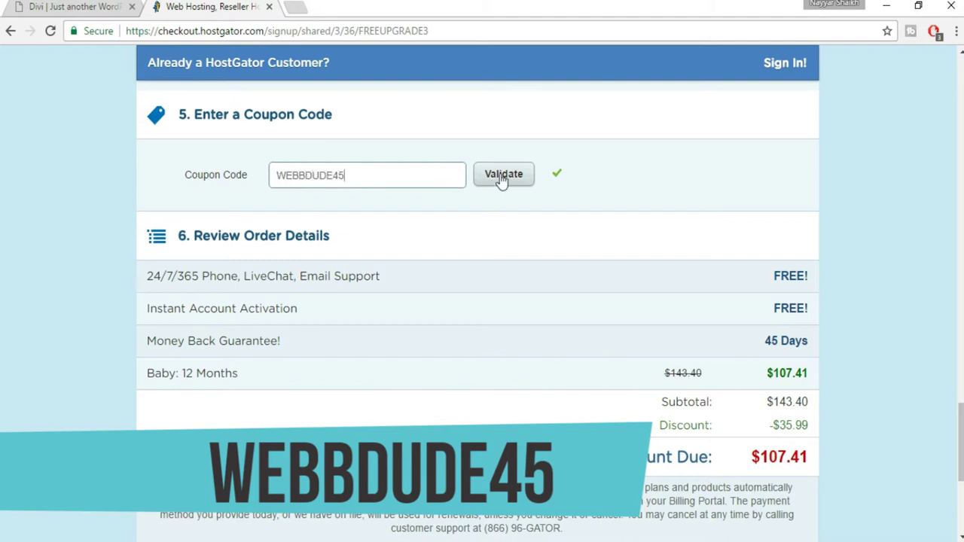
pyautogui.click(501, 179)
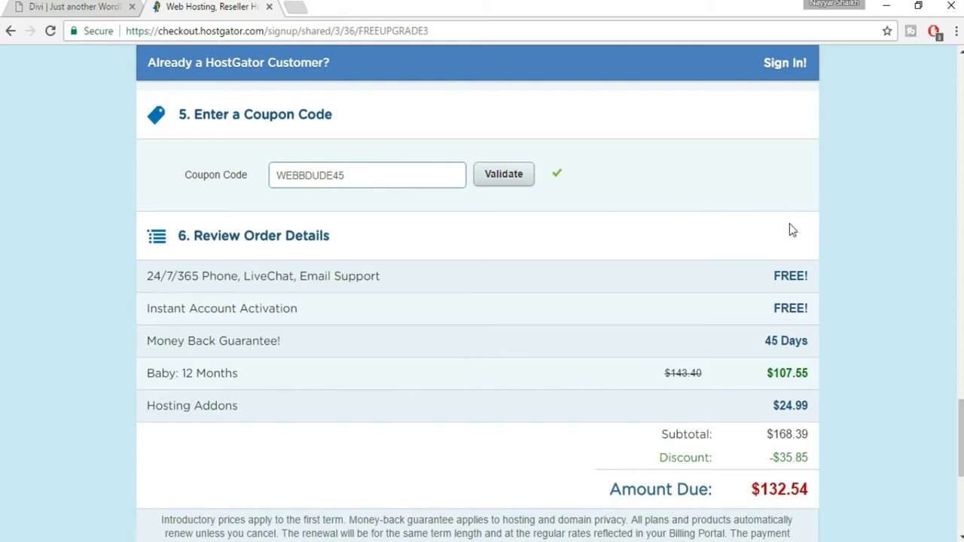
# Accept the terms of service and place the hosting order
pyautogui.scroll(-2, 789, 223)
pyautogui.scroll(-2, 789, 224)
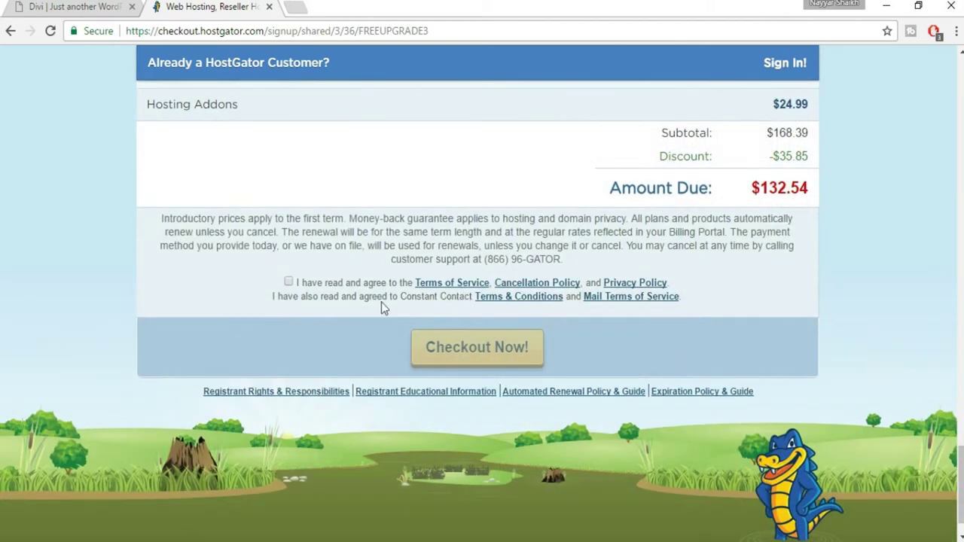
pyautogui.click(289, 282)
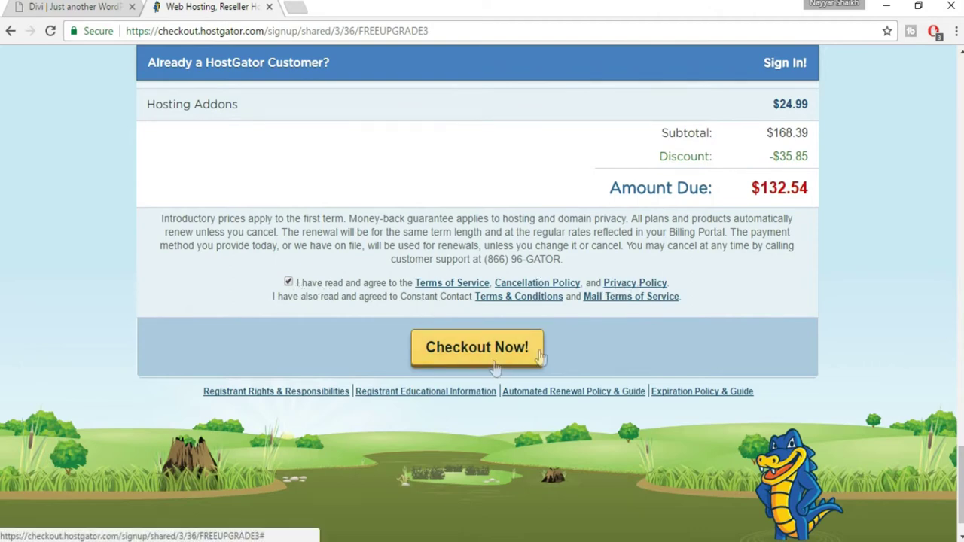
pyautogui.click(477, 351)
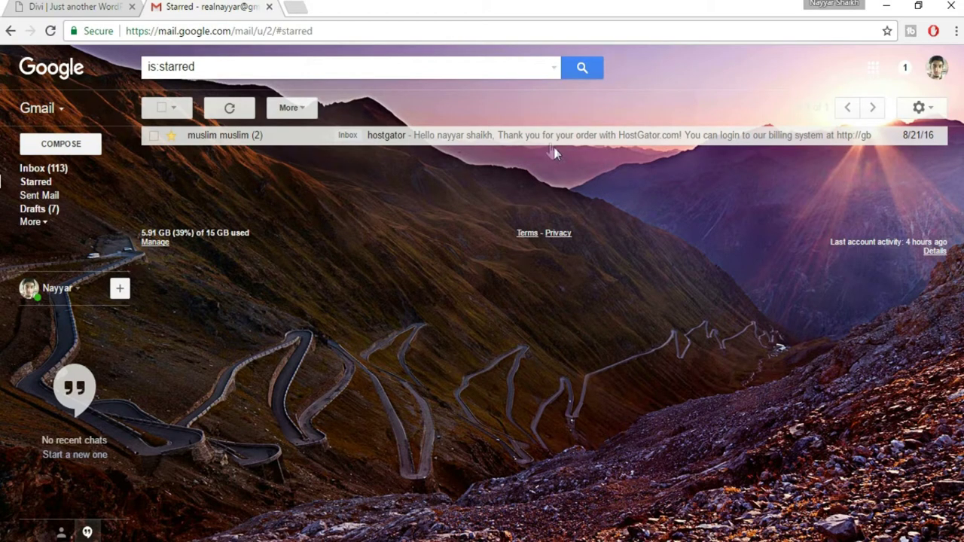
# Open the HostGator order email and launch its Control Panel link in a new tab
pyautogui.click(497, 137)
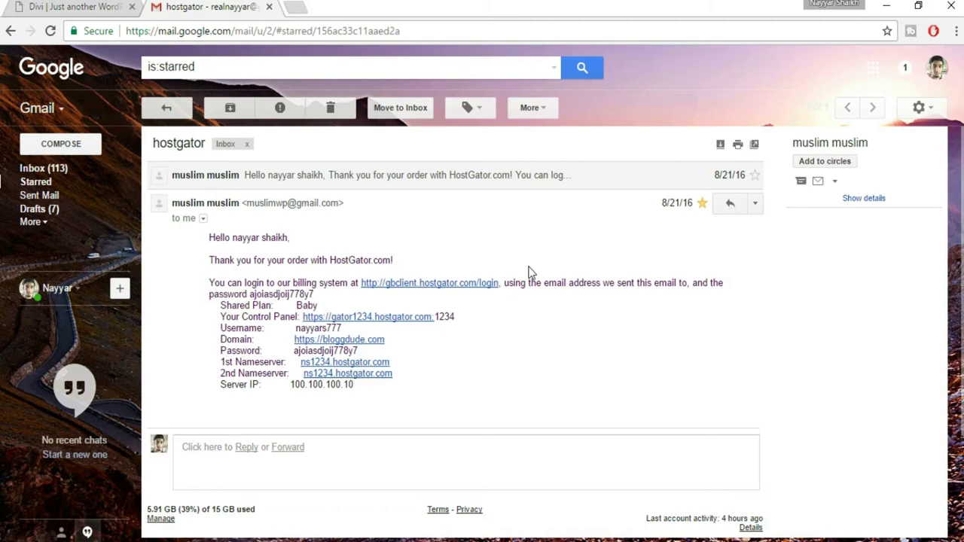
pyautogui.rightClick(393, 317)
pyautogui.click(452, 329)
pyautogui.click(324, 6)
pyautogui.click(223, 6)
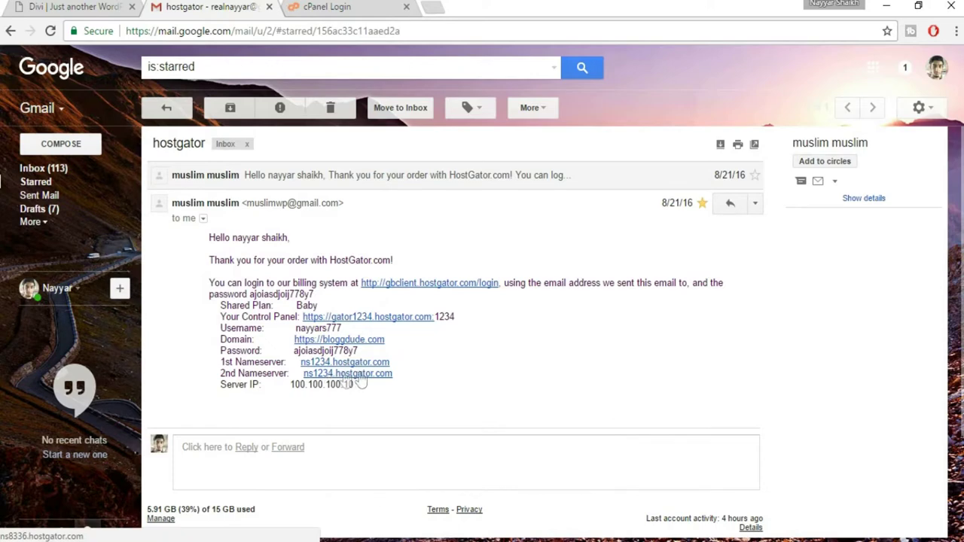
# Log in on the cPanel login page and look over the dashboard sections
pyautogui.click(327, 6)
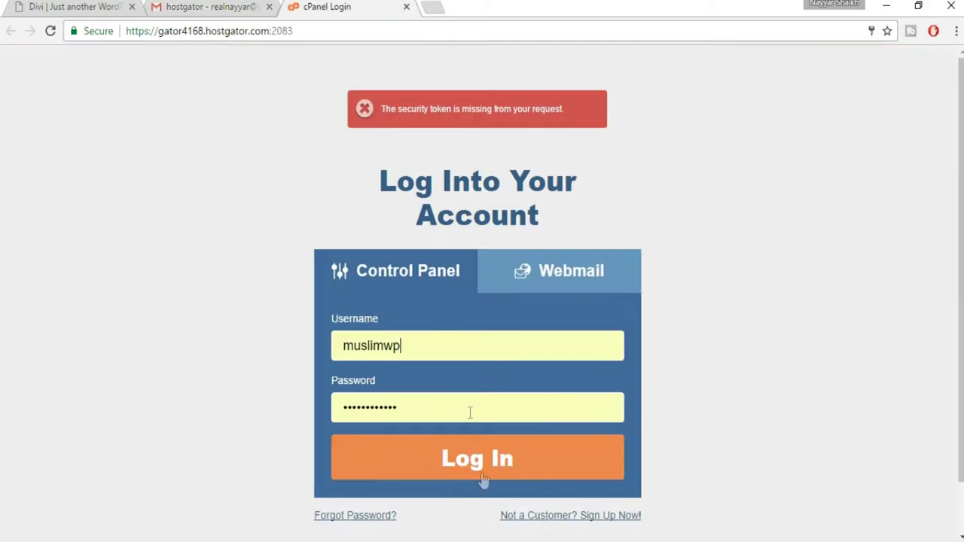
pyautogui.click(522, 473)
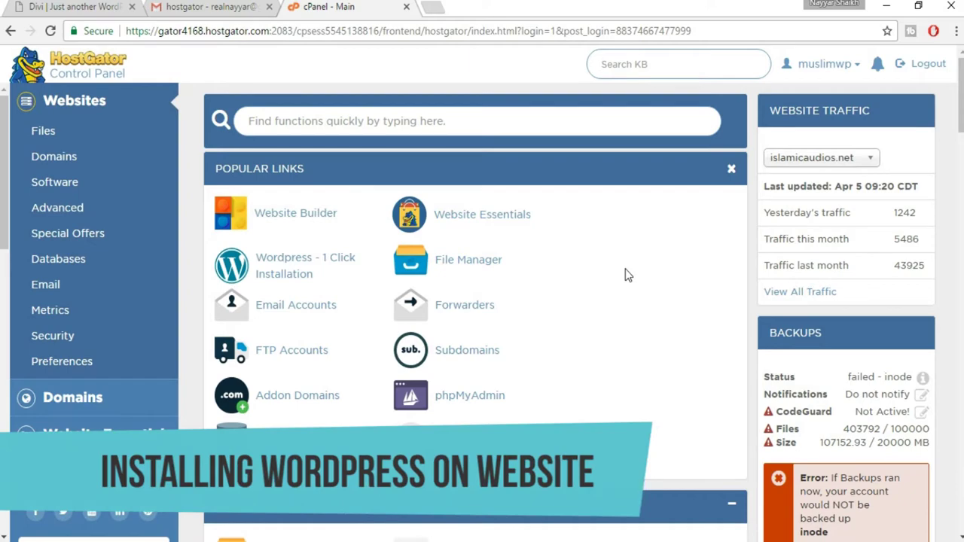
pyautogui.scroll(-10, 961, 228)
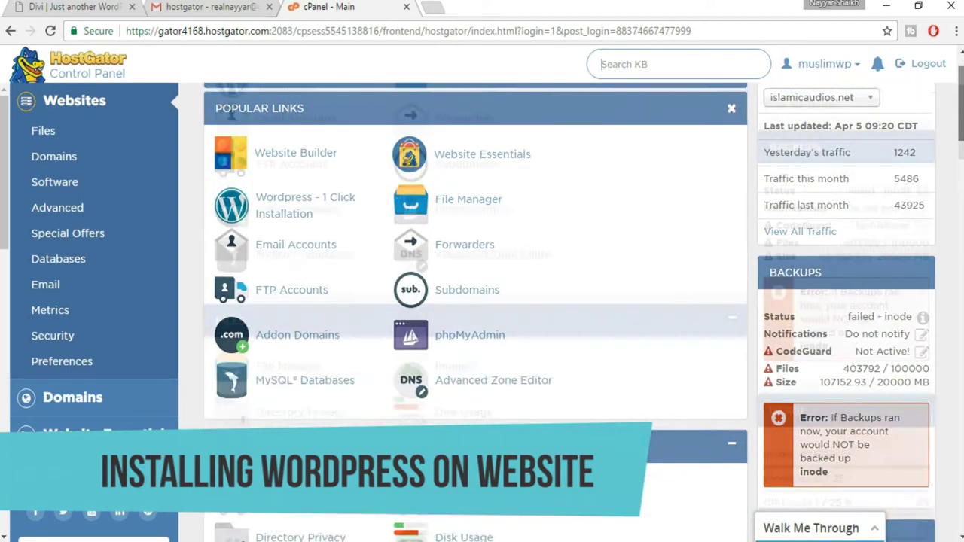
pyautogui.scroll(-3, 960, 228)
pyautogui.scroll(13, 474, 301)
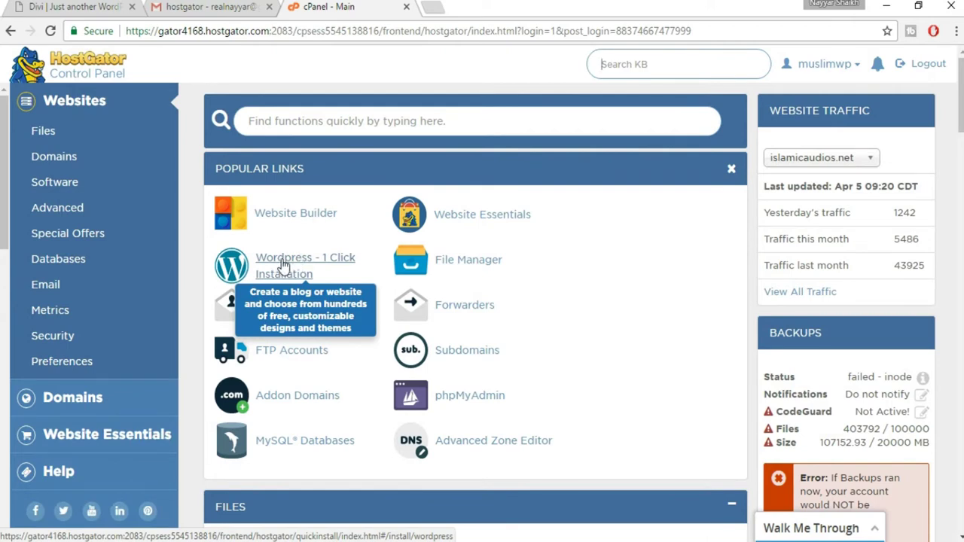
# Start the WordPress 1-Click Installation and select divi3.bloggdude.com as the domain
pyautogui.click(281, 261)
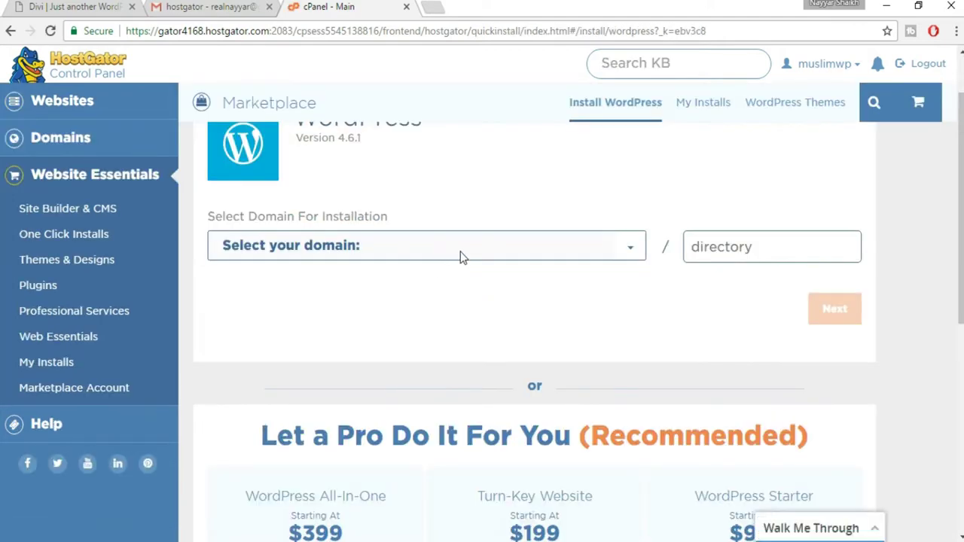
pyautogui.click(460, 251)
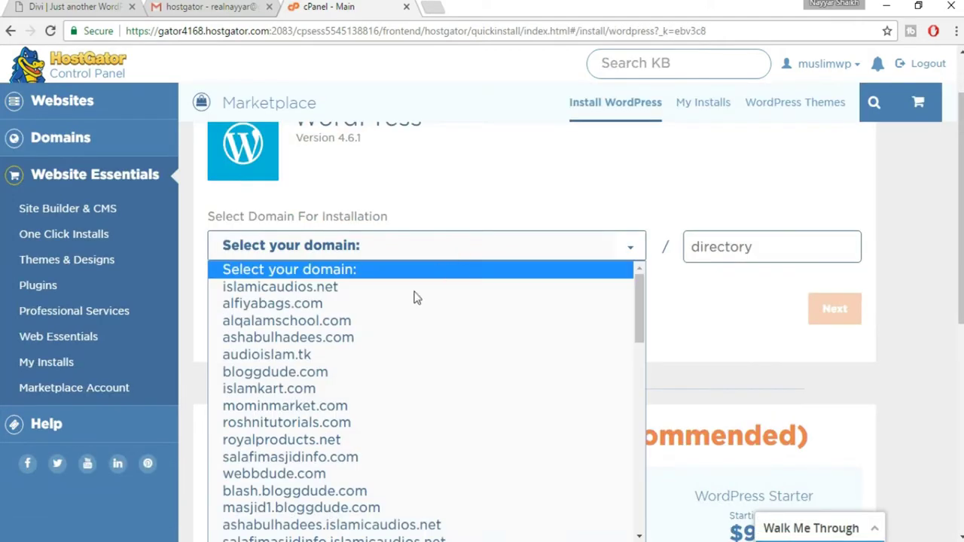
pyautogui.scroll(-3, 371, 429)
pyautogui.scroll(-6, 371, 429)
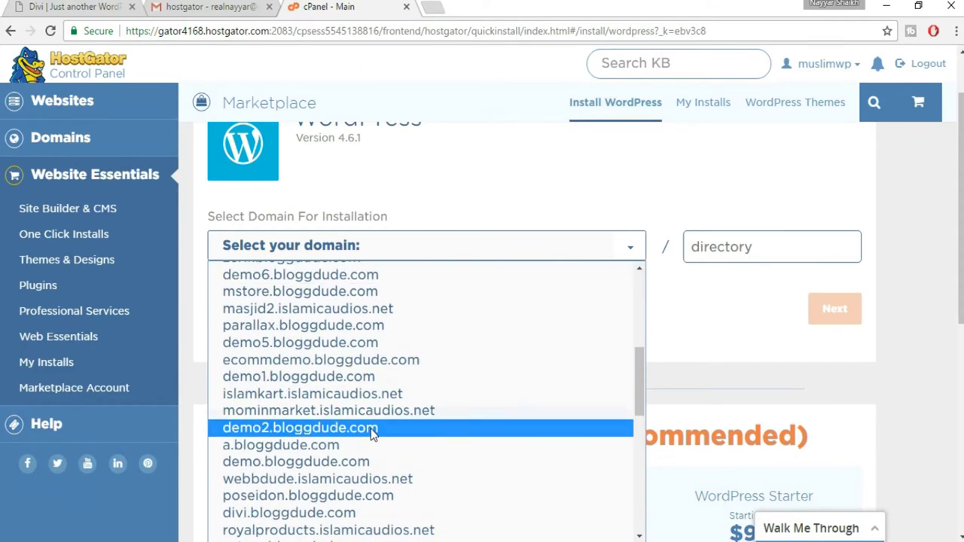
pyautogui.scroll(-3, 370, 428)
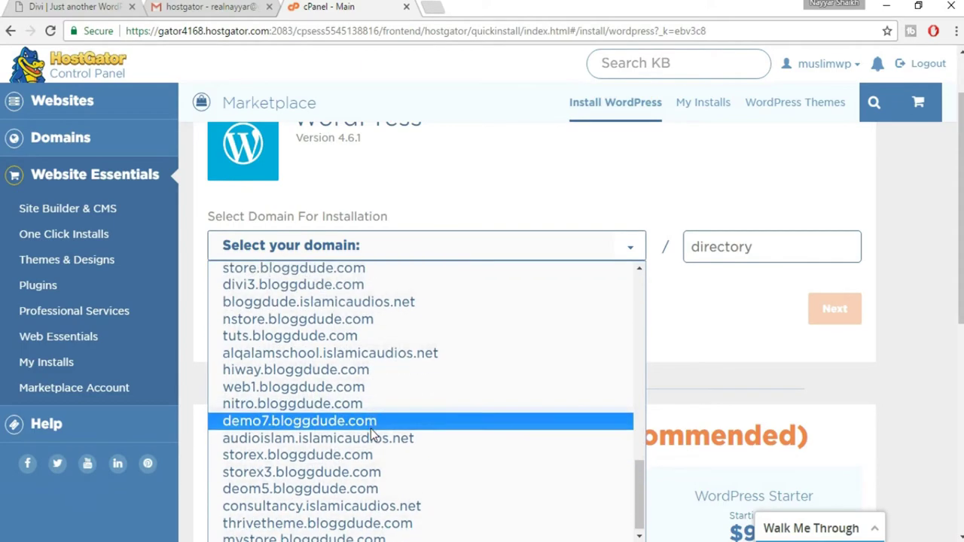
pyautogui.write('divi3.bloggdude.com')
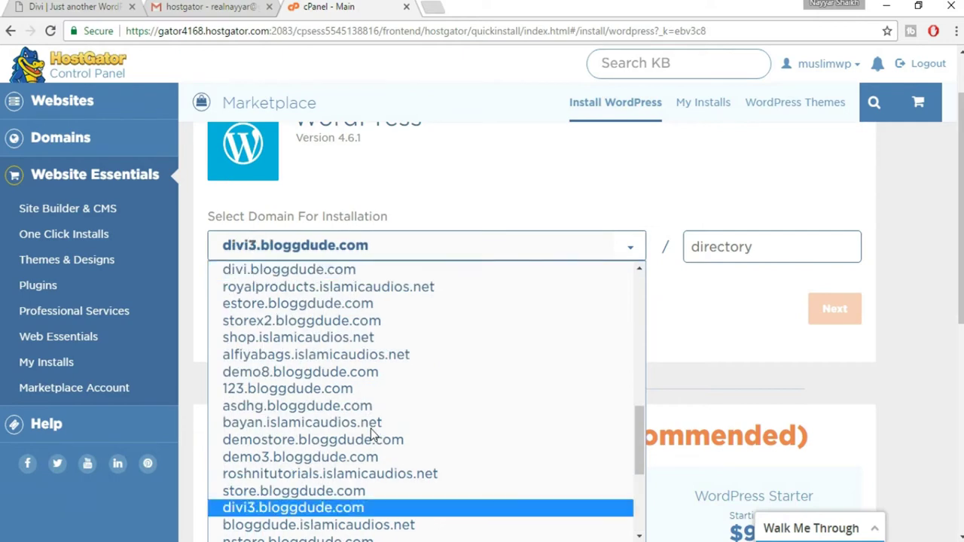
pyautogui.press('Return')
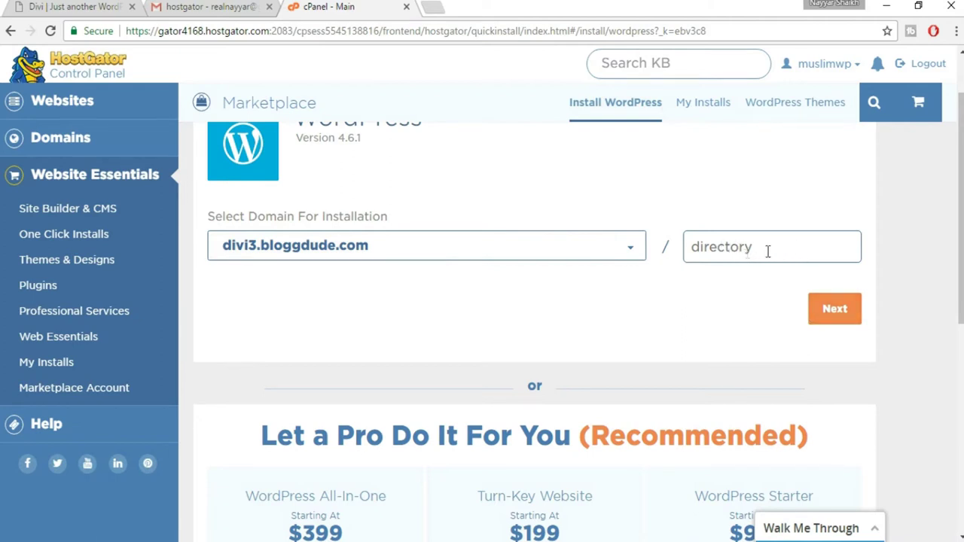
# Enter blog title Divi 3.0 plus the admin username, last name and email
pyautogui.click(834, 309)
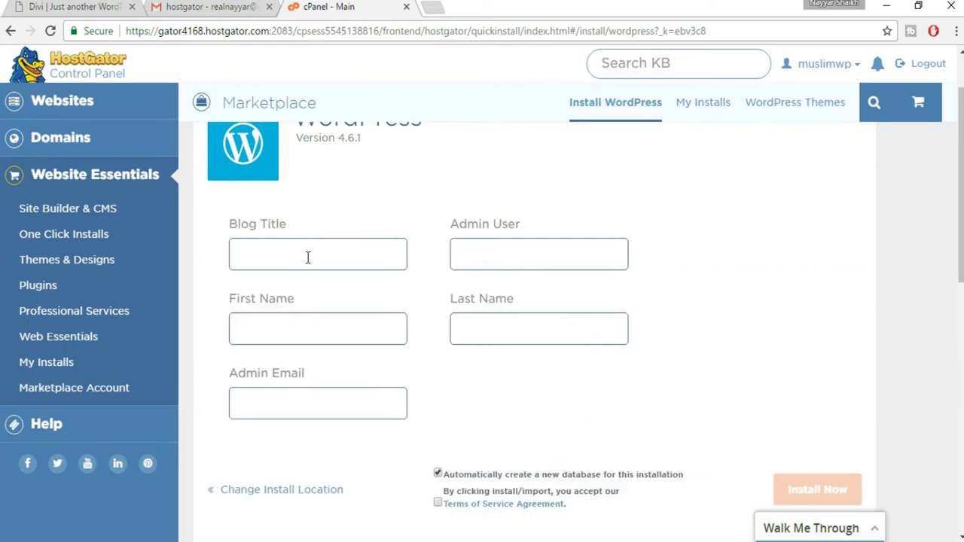
pyautogui.write('Divi 3.0')
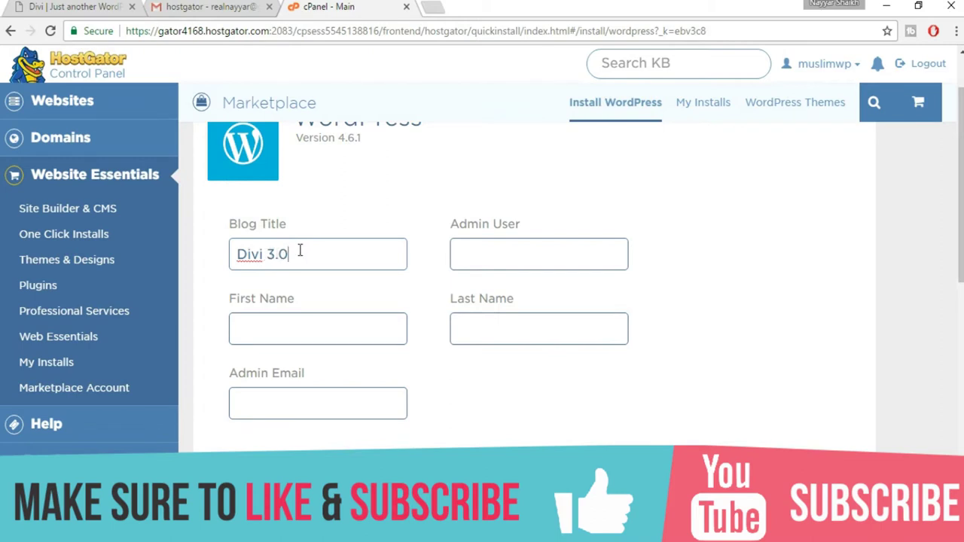
pyautogui.click(458, 251)
pyautogui.write('nayyarNayyar')
pyautogui.press('Tab')
pyautogui.write('Shaikh')
pyautogui.press('Tab')
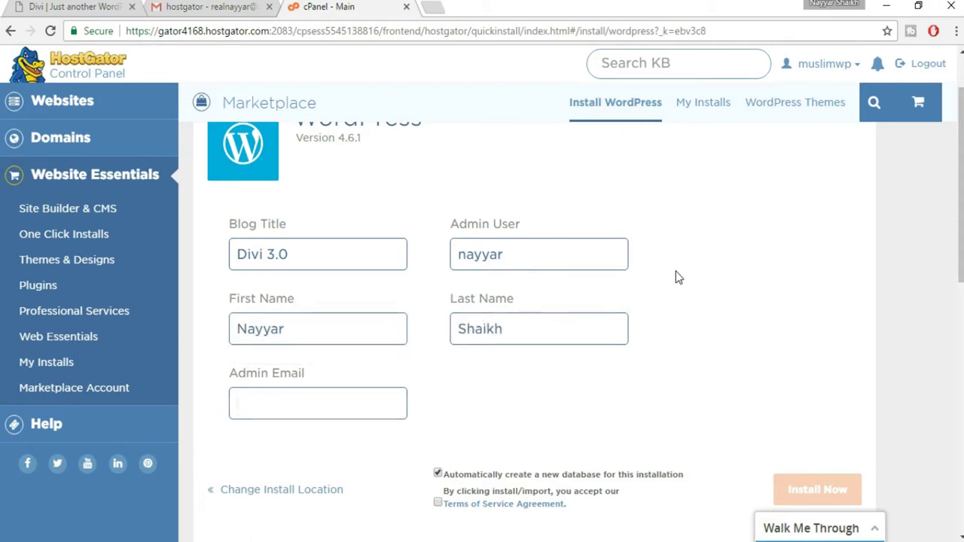
pyautogui.write('re')
pyautogui.click(326, 437)
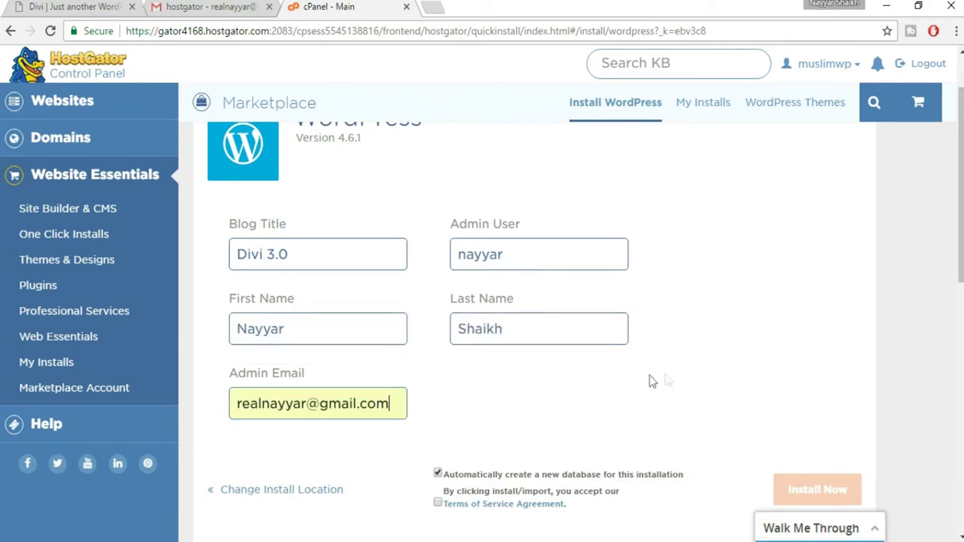
# Accept the terms of service and install WordPress
pyautogui.scroll(-2, 653, 380)
pyautogui.click(437, 354)
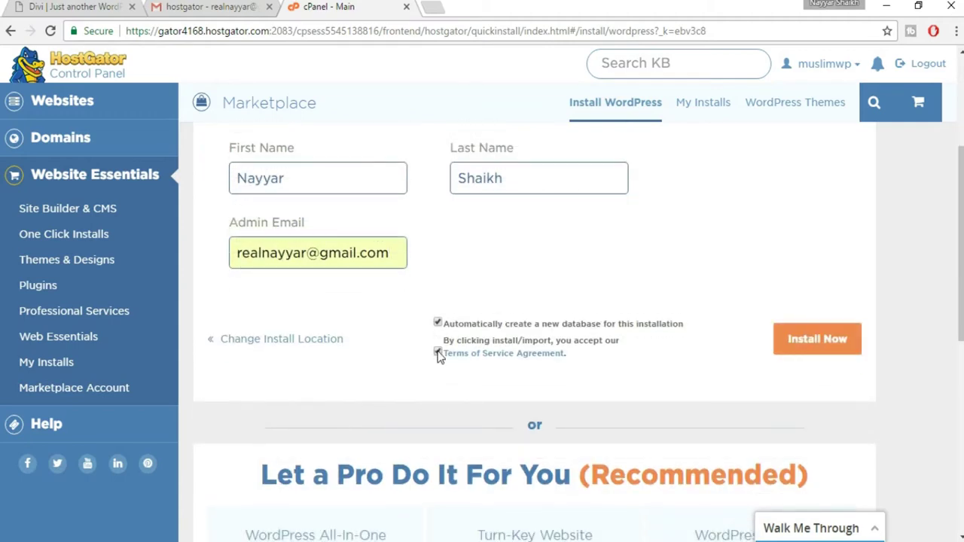
pyautogui.scroll(1, 866, 324)
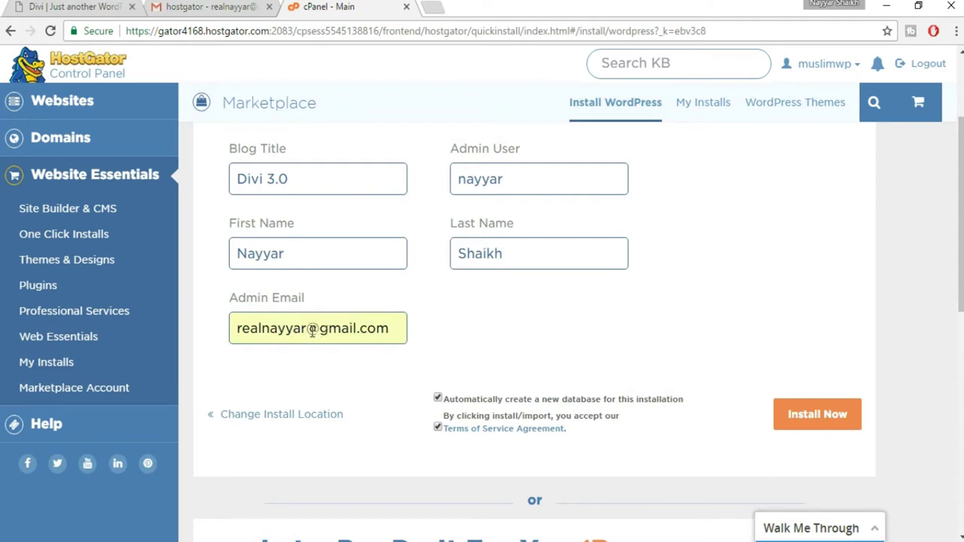
pyautogui.click(821, 416)
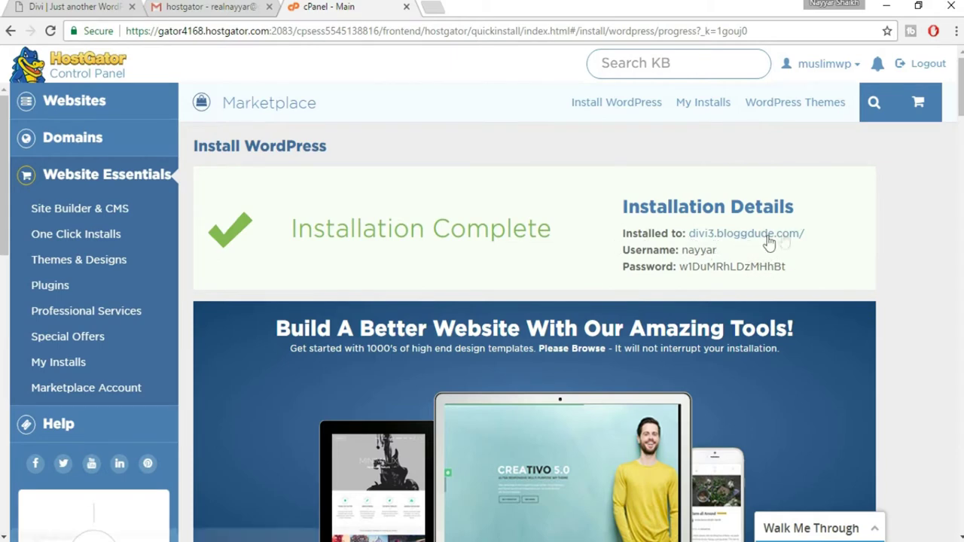
# Open the newly installed site in a new tab and view it
pyautogui.rightClick(734, 237)
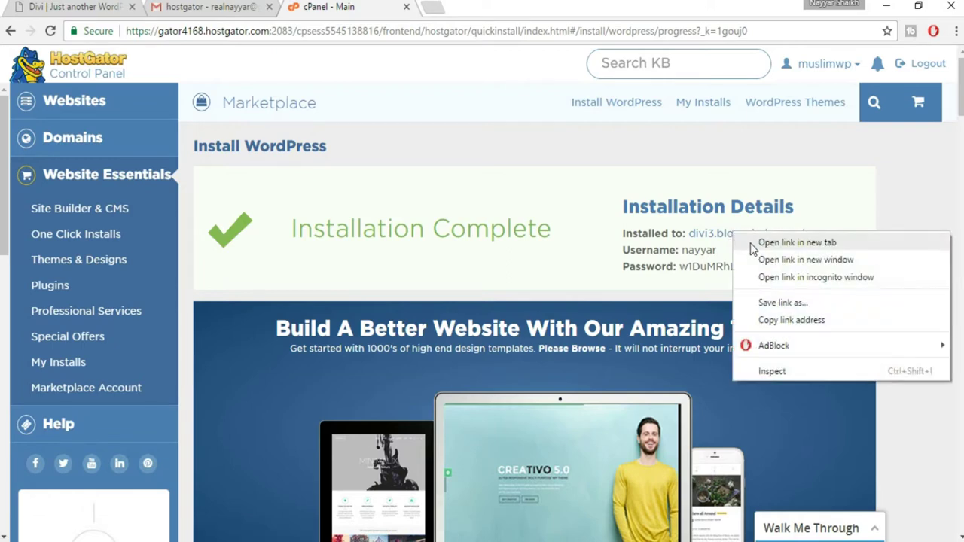
pyautogui.click(751, 243)
pyautogui.click(445, 9)
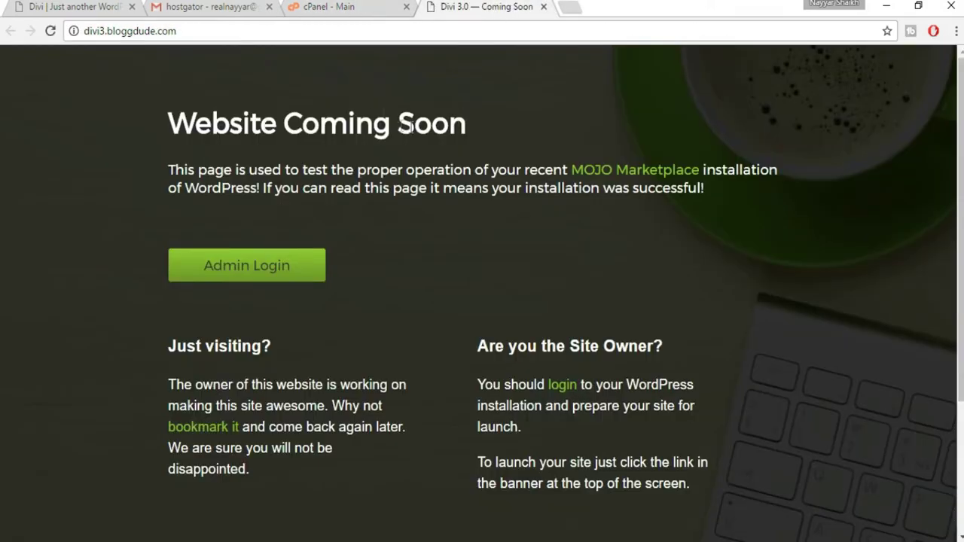
pyautogui.hotkey('ctrl', 'shift', 'Tab')
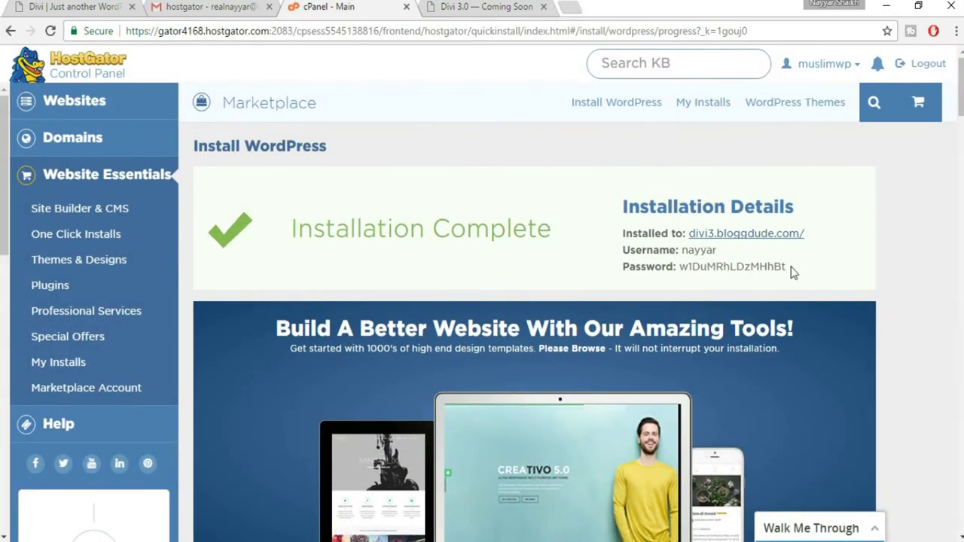
# Copy the generated admin password and load divi3.bloggdude.com/wp-admin
pyautogui.moveTo(788, 267); pyautogui.dragTo(679, 266)
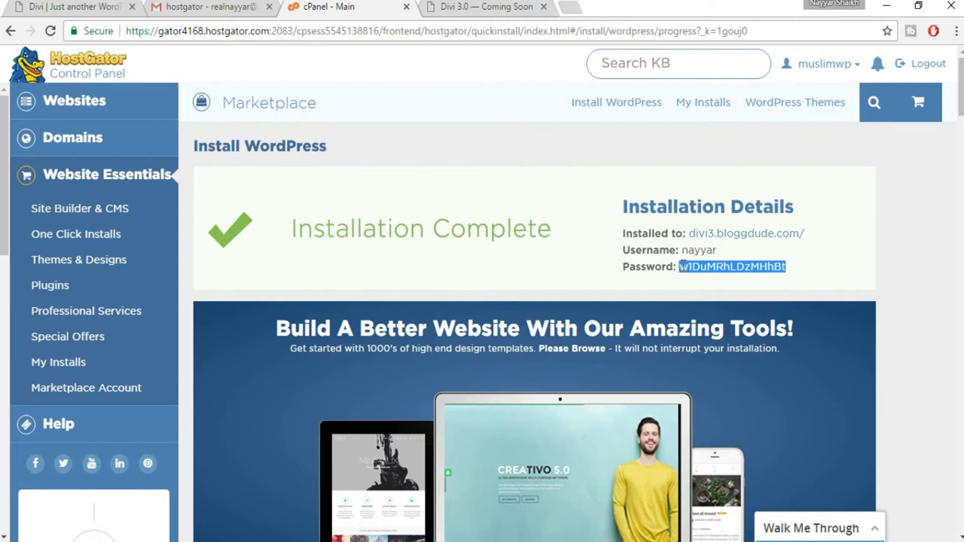
pyautogui.click(532, 4)
pyautogui.click(197, 29)
pyautogui.click(199, 29)
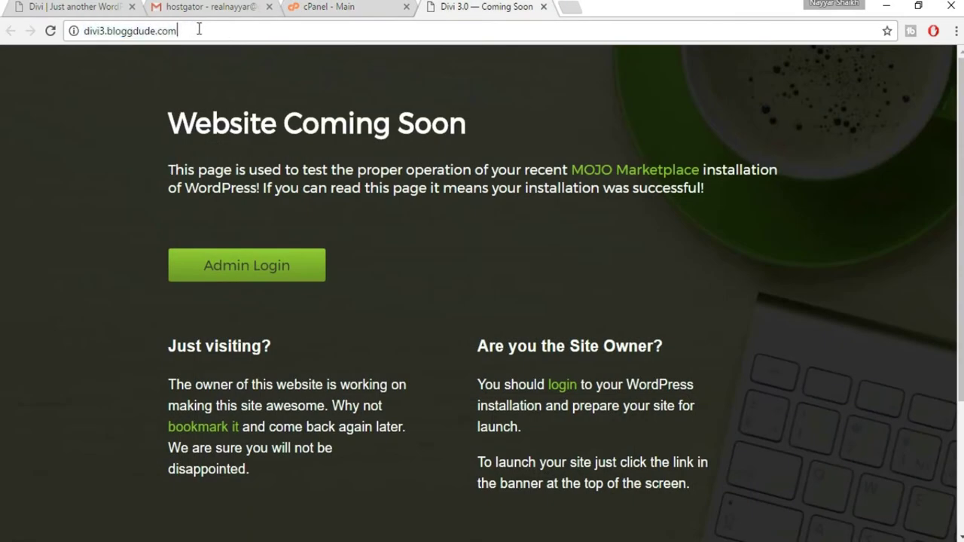
pyautogui.write('/wp-admin')
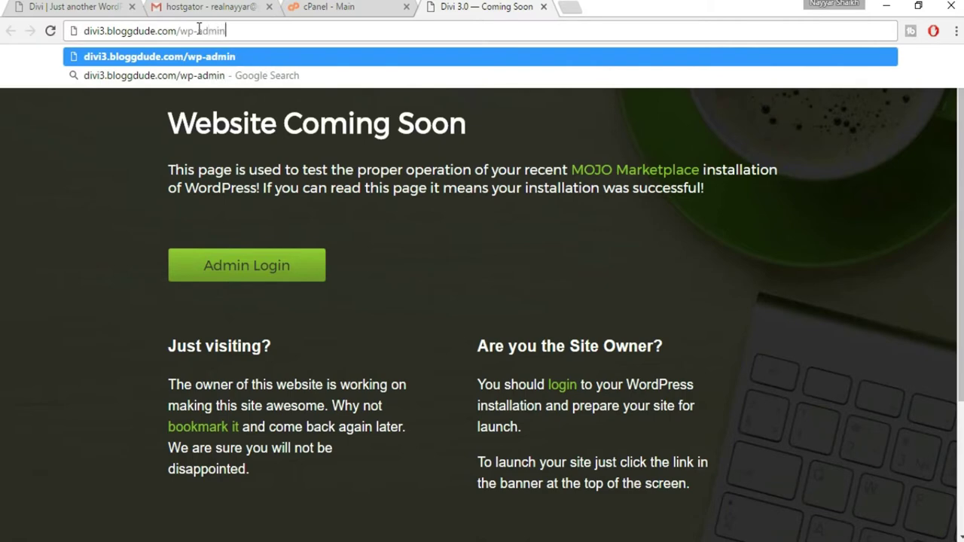
pyautogui.press('Return')
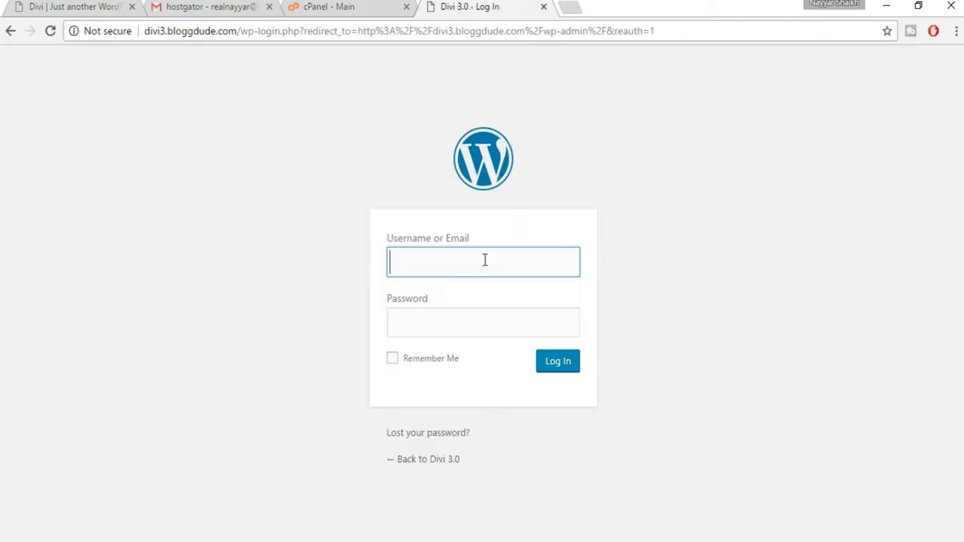
# Log in to WordPress admin with the admin username and pasted password
pyautogui.write('nayyar')
pyautogui.press('Tab')
pyautogui.hotkey('ctrl', 'v')
pyautogui.click(362, 7)
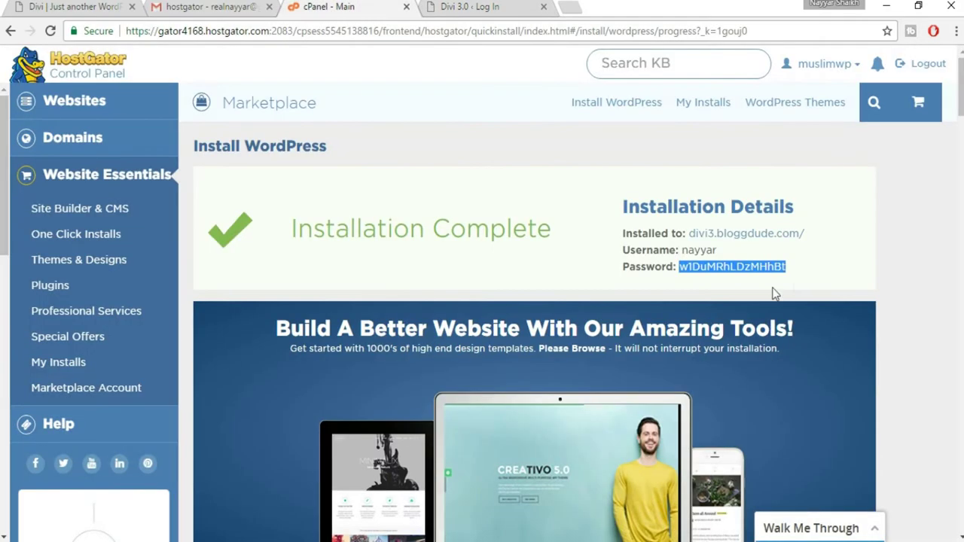
pyautogui.click(493, 7)
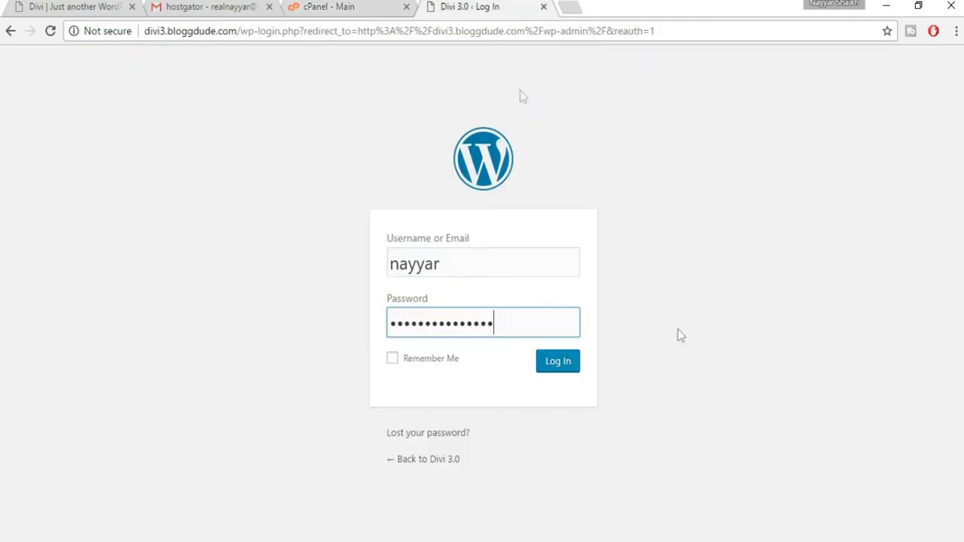
pyautogui.click(558, 362)
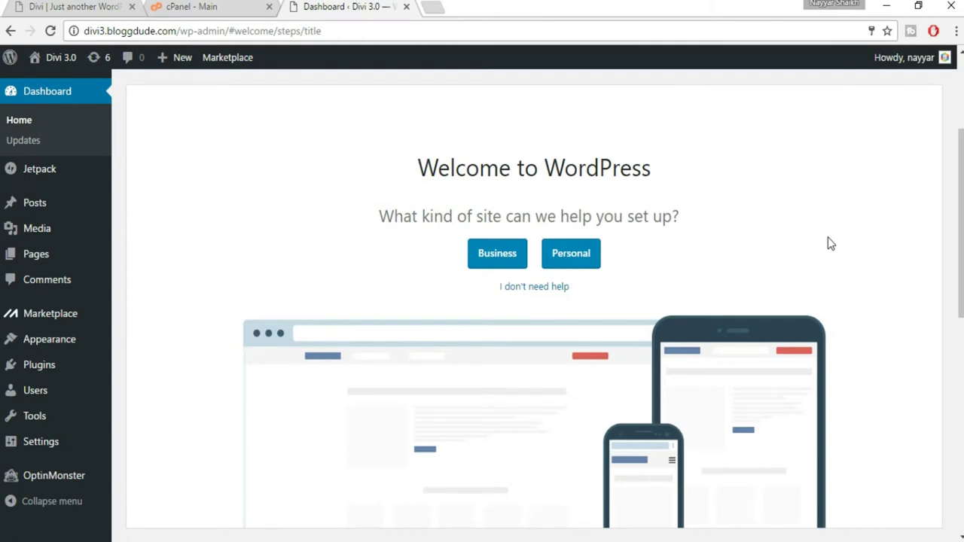
# Skip the WordPress setup help and open the admin's Your Profile page beside cPanel's installation details
pyautogui.click(547, 294)
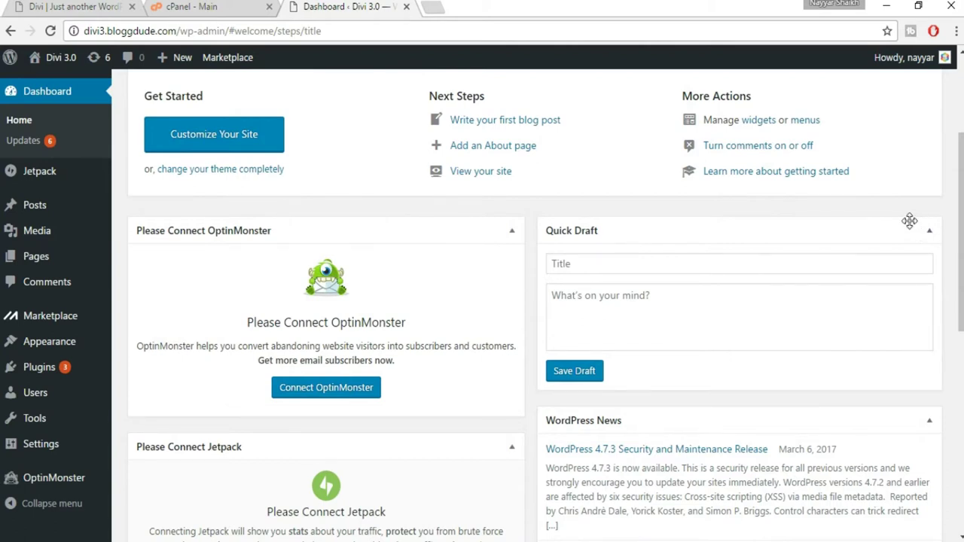
pyautogui.moveTo(899, 58)
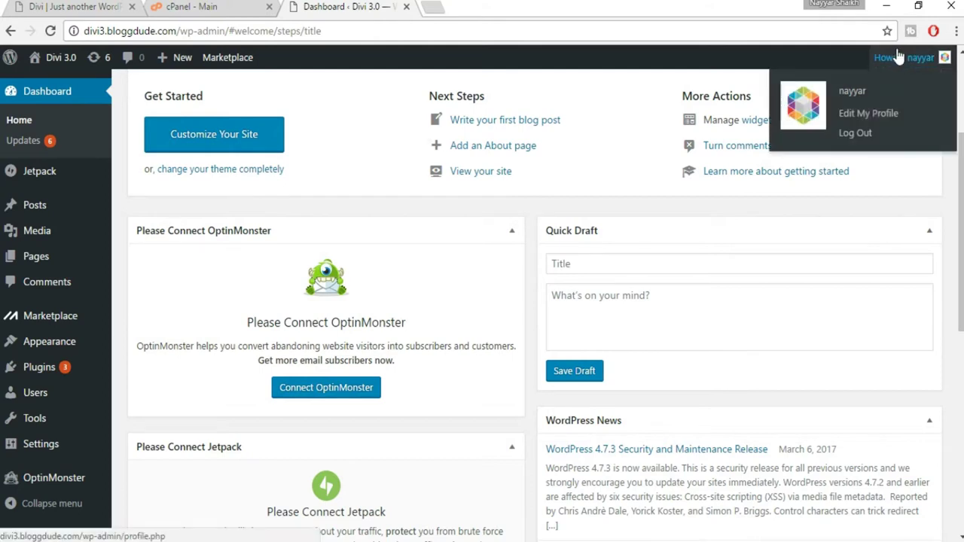
pyautogui.click(870, 122)
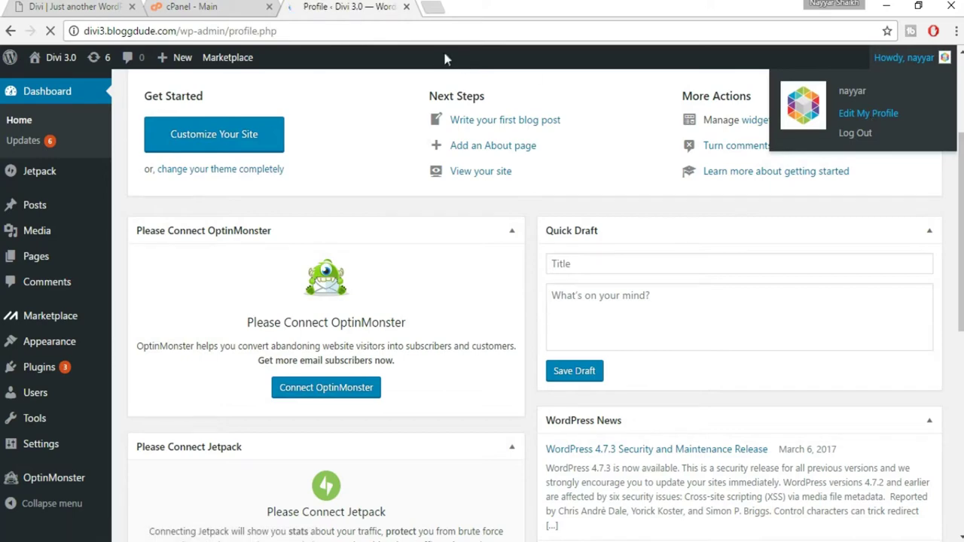
pyautogui.click(213, 13)
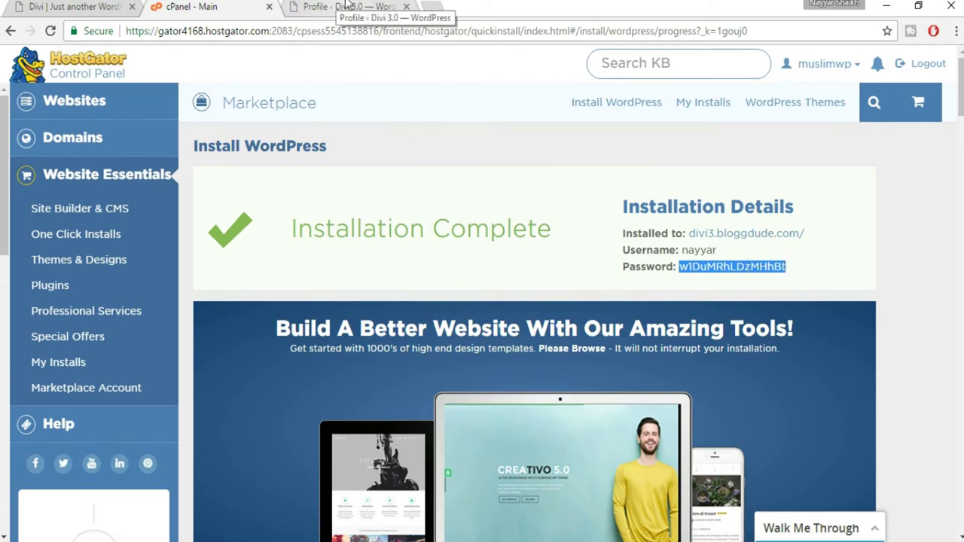
pyautogui.click(346, 6)
# Replace the admin password with a simple weak one, confirm its use, and update the profile
pyautogui.scroll(-4, 798, 271)
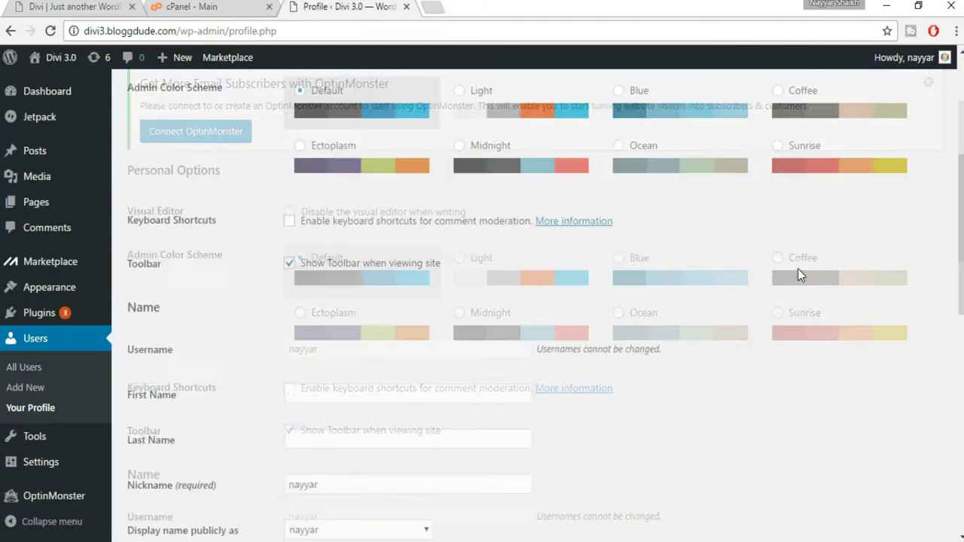
pyautogui.scroll(-10, 797, 269)
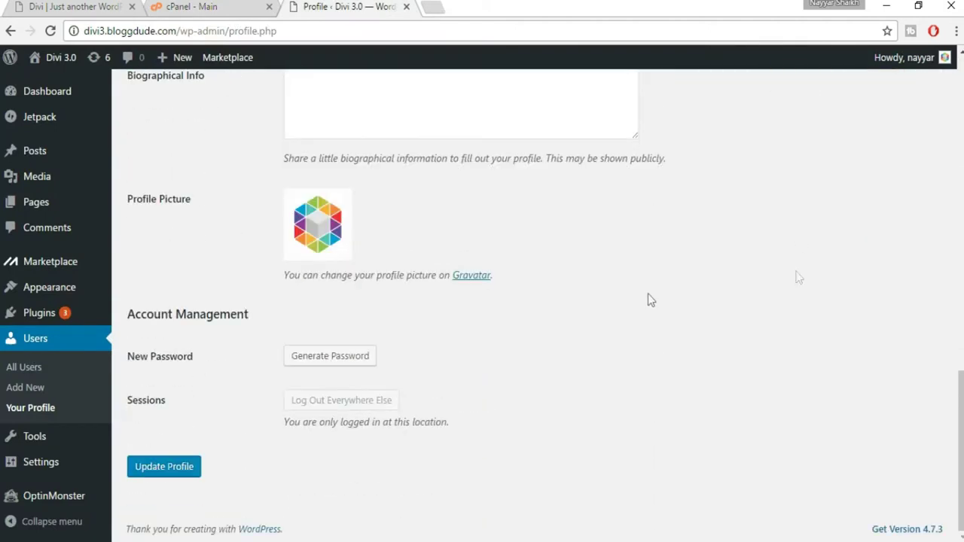
pyautogui.click(355, 358)
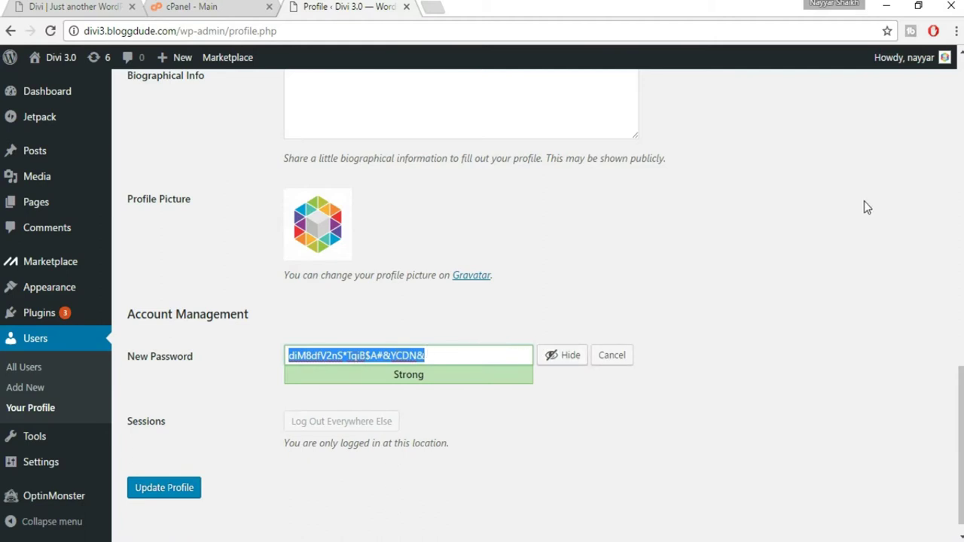
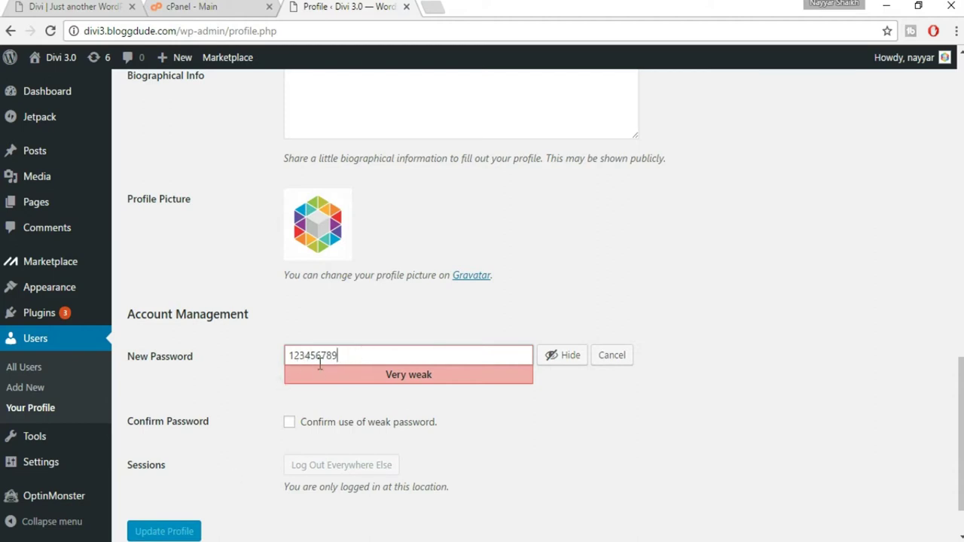
pyautogui.click(289, 422)
pyautogui.scroll(-1, 524, 424)
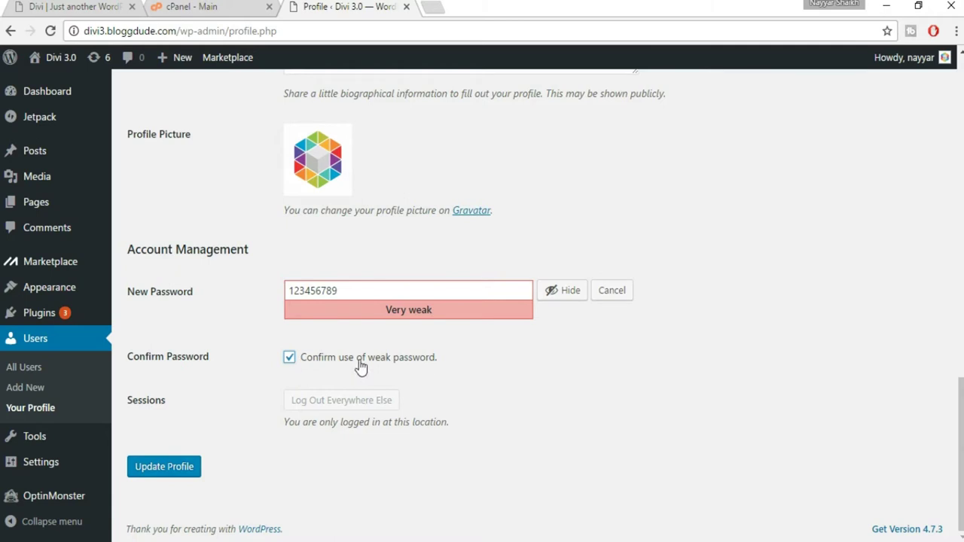
pyautogui.click(170, 476)
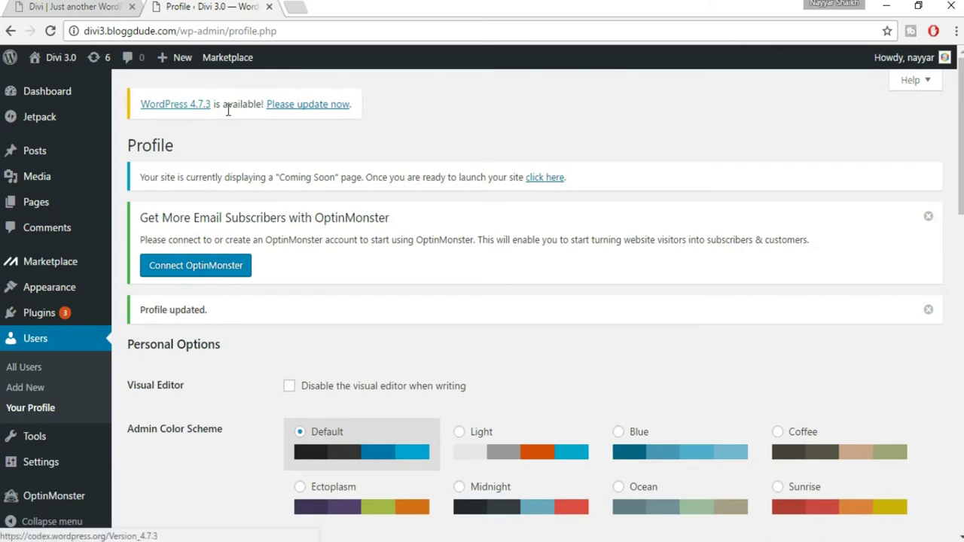
# Run the WordPress 4.7.3 core update from the Updates page, then return to the Dashboard
pyautogui.click(306, 110)
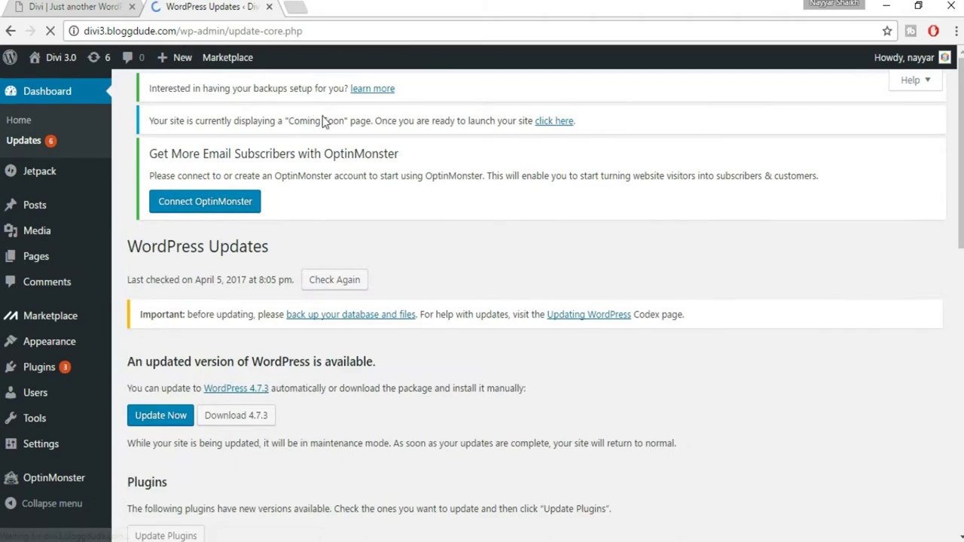
pyautogui.scroll(-5, 477, 285)
pyautogui.scroll(3, 211, 258)
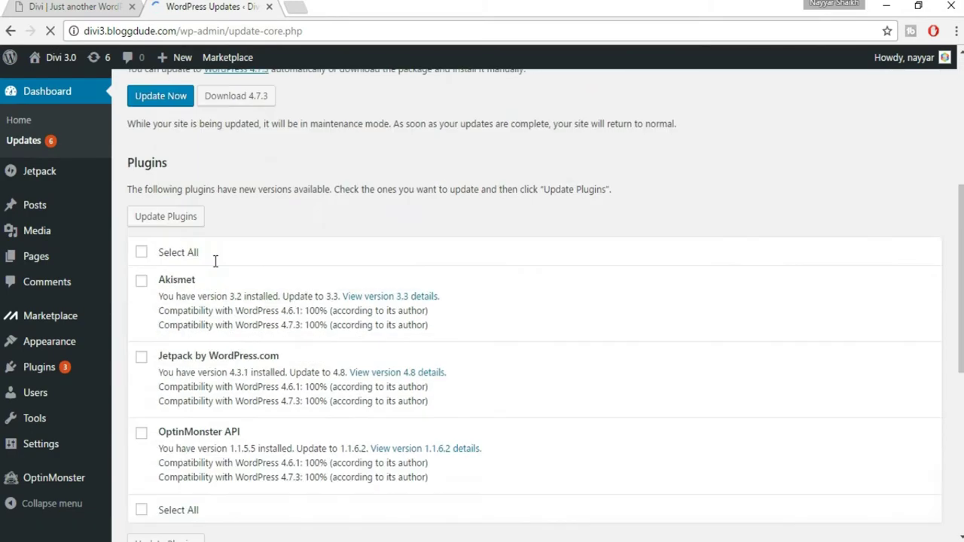
pyautogui.click(159, 212)
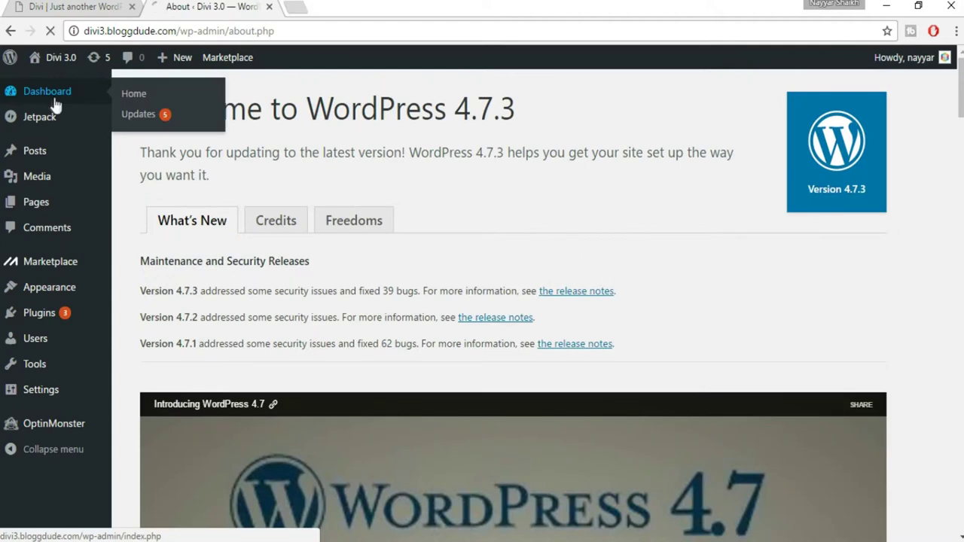
pyautogui.click(146, 96)
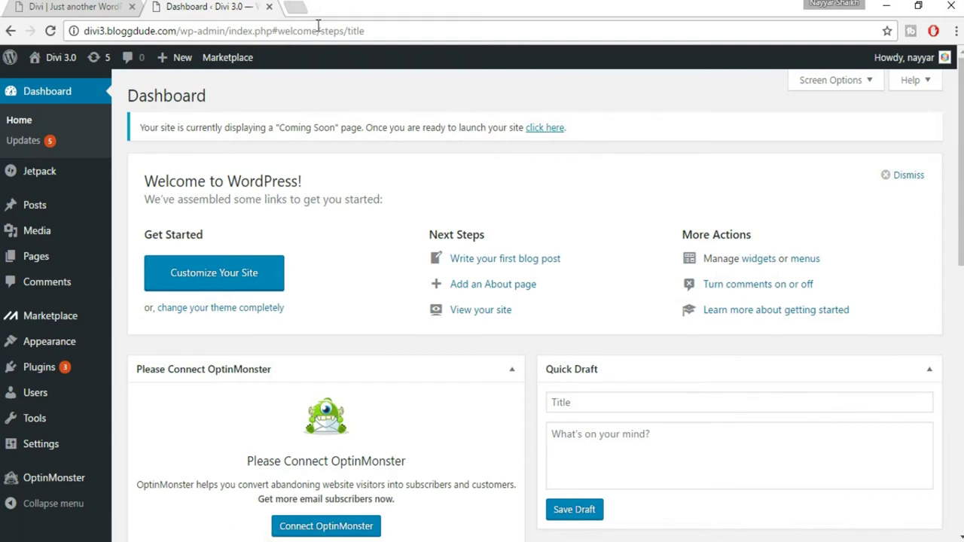
# Launch the site out of Coming Soon mode and view its live Hello world! front page in a new tab
pyautogui.click(545, 128)
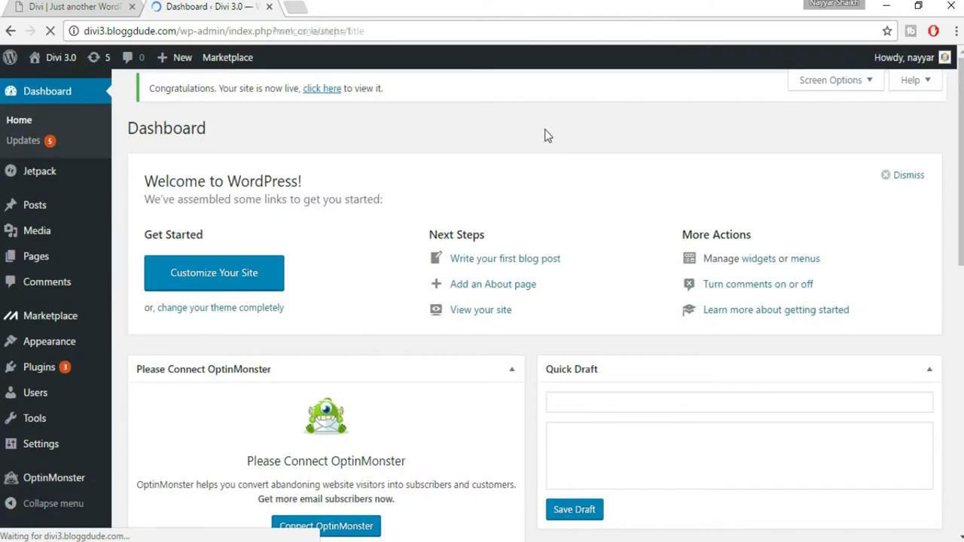
pyautogui.moveTo(55, 57)
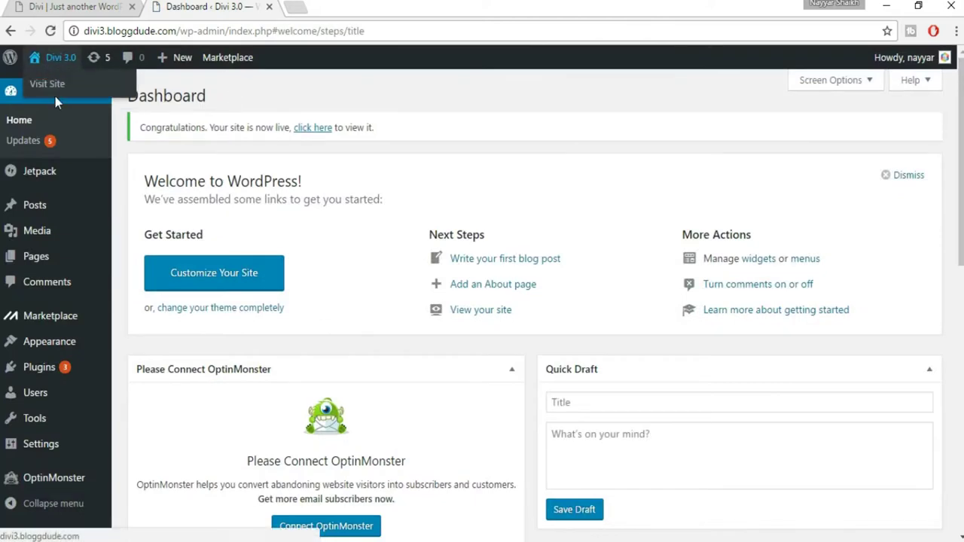
pyautogui.rightClick(58, 91)
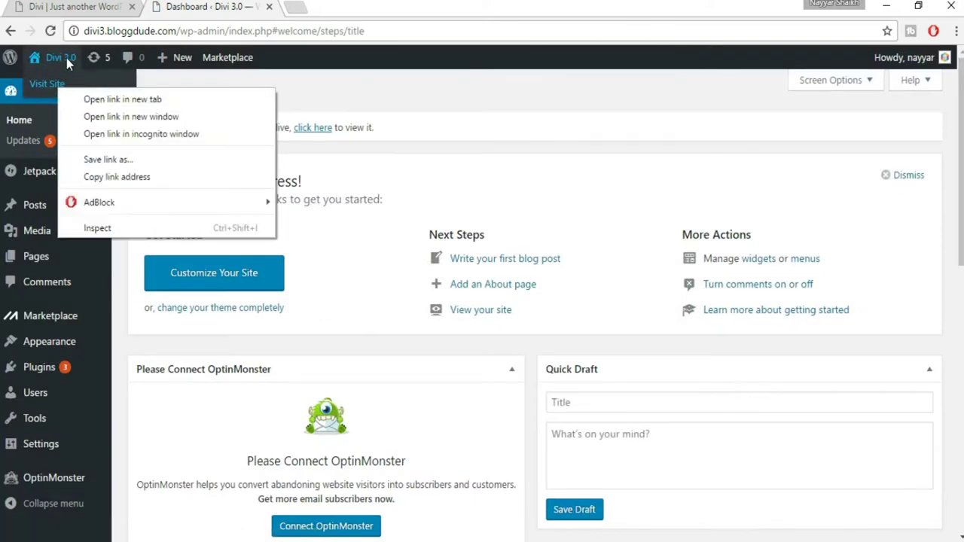
pyautogui.click(127, 101)
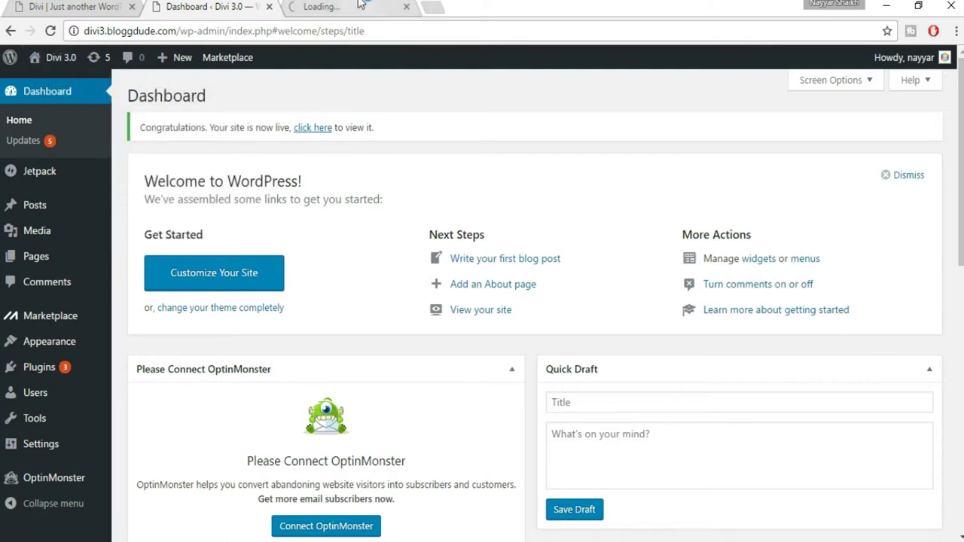
pyautogui.click(359, 5)
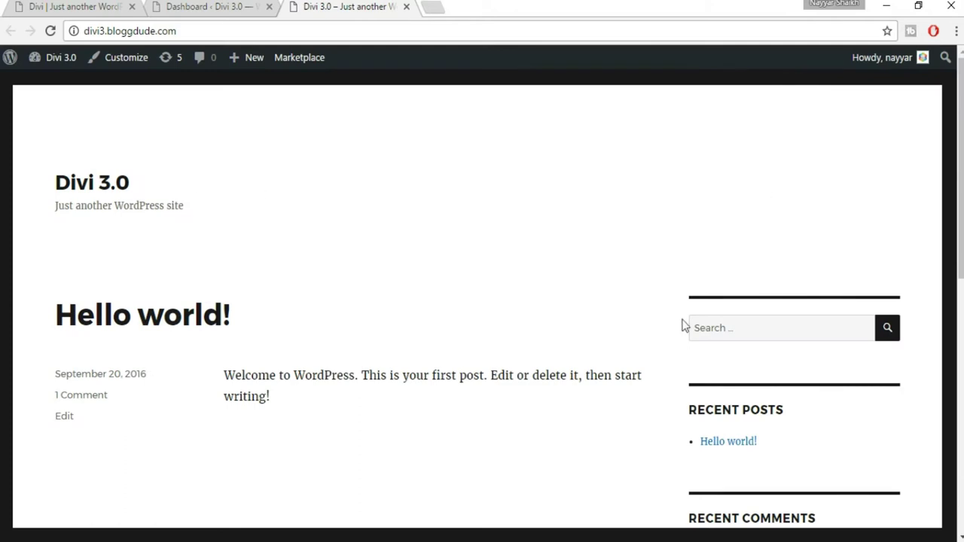
pyautogui.moveTo(960, 142)
pyautogui.mouseDown()
pyautogui.moveTo(960, 337)
pyautogui.moveTo(960, 145)
pyautogui.mouseUp()
pyautogui.scroll(-5, 726, 345)
pyautogui.scroll(10, 721, 362)
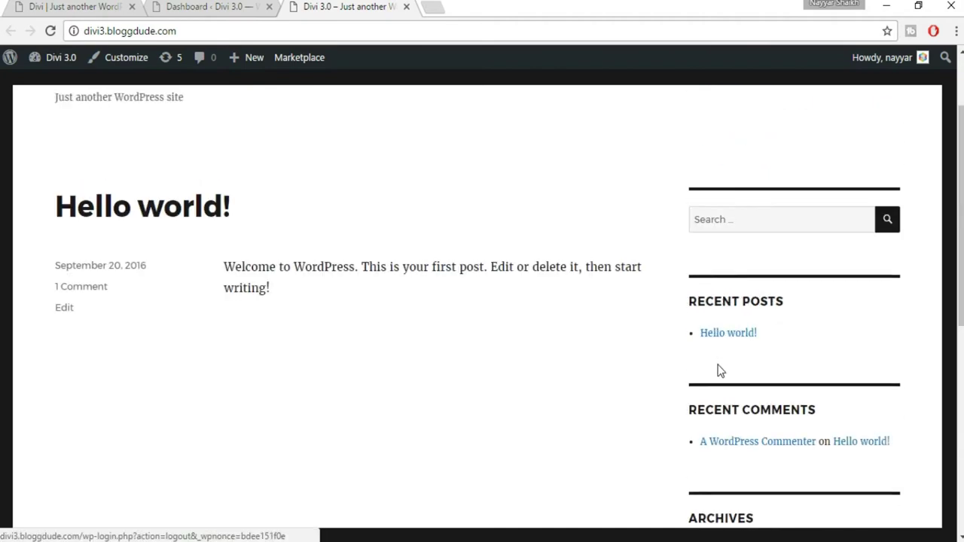
# Scroll through the Divi demo homepage sections, then return to the starry mountain slider at the top
pyautogui.click(51, 6)
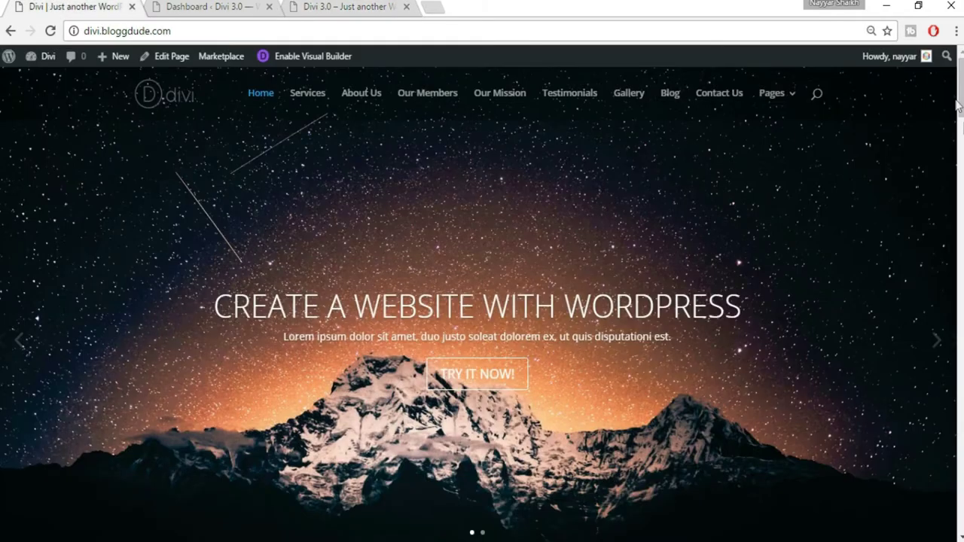
pyautogui.scroll(-2, 938, 341)
pyautogui.scroll(-10, 479, 301)
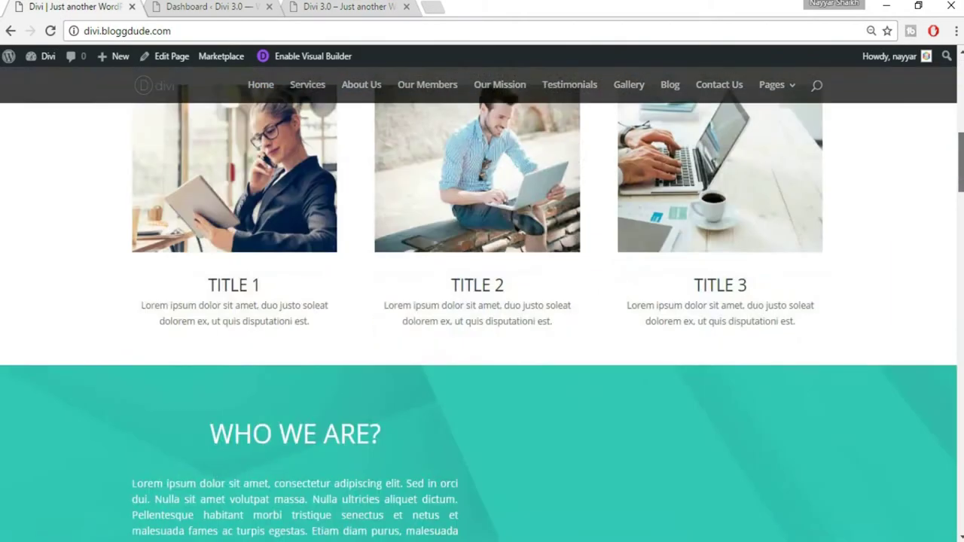
pyautogui.scroll(-8, 482, 301)
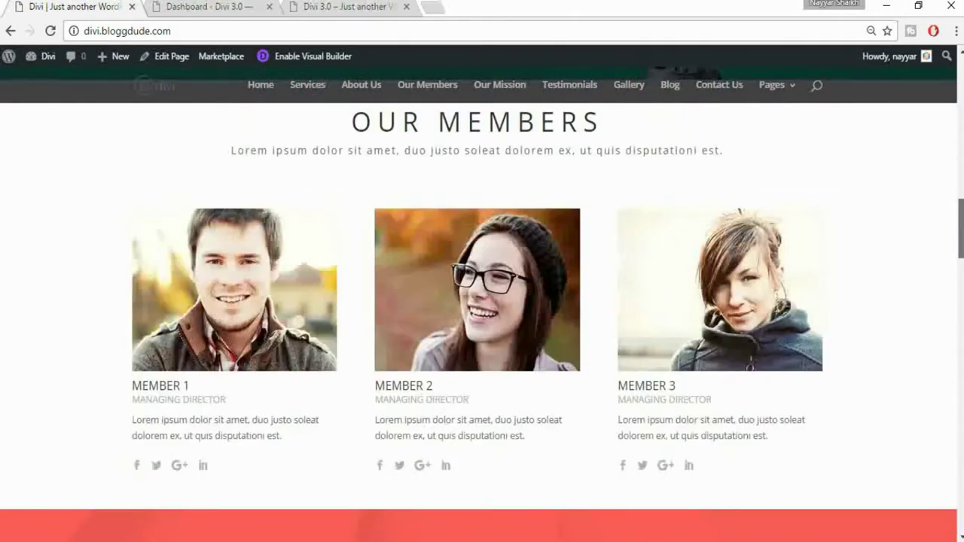
pyautogui.scroll(-3, 482, 301)
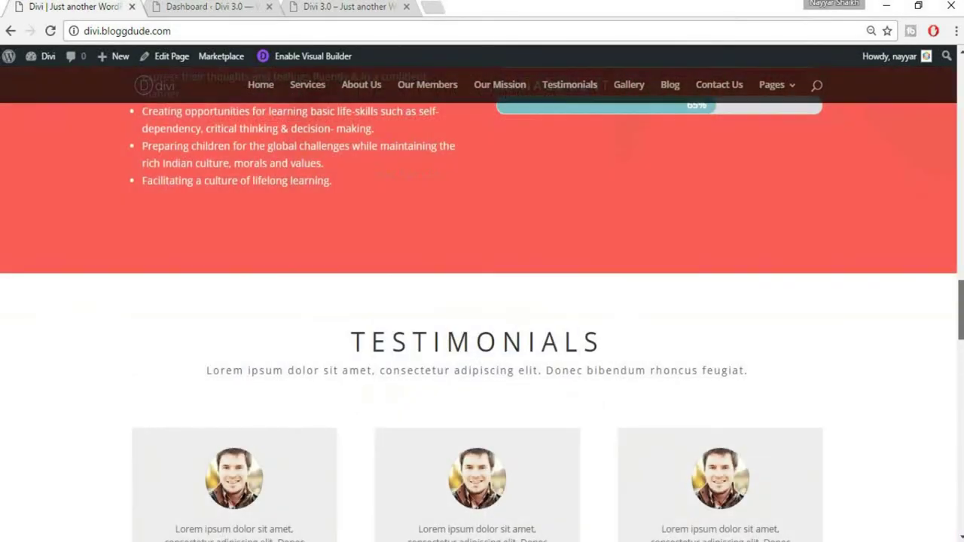
pyautogui.press('Home')
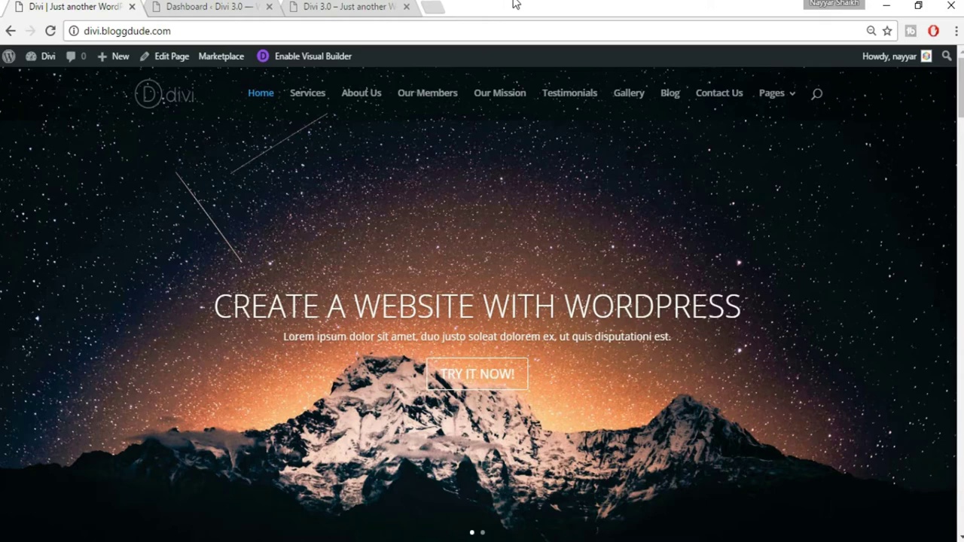
# Visit bloggdude.com/divi in a new tab and go on to Elegant Themes' Join pricing page
pyautogui.click(433, 7)
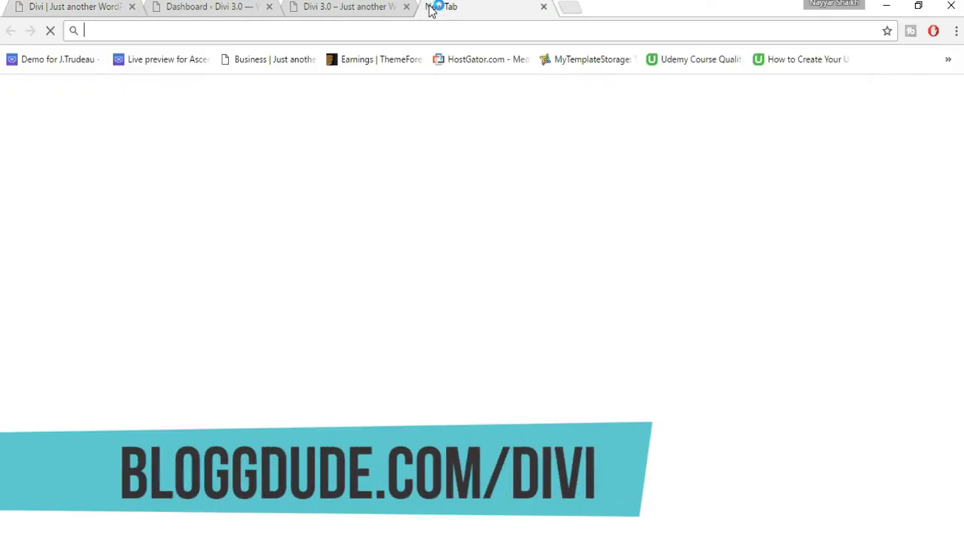
pyautogui.write('blog')
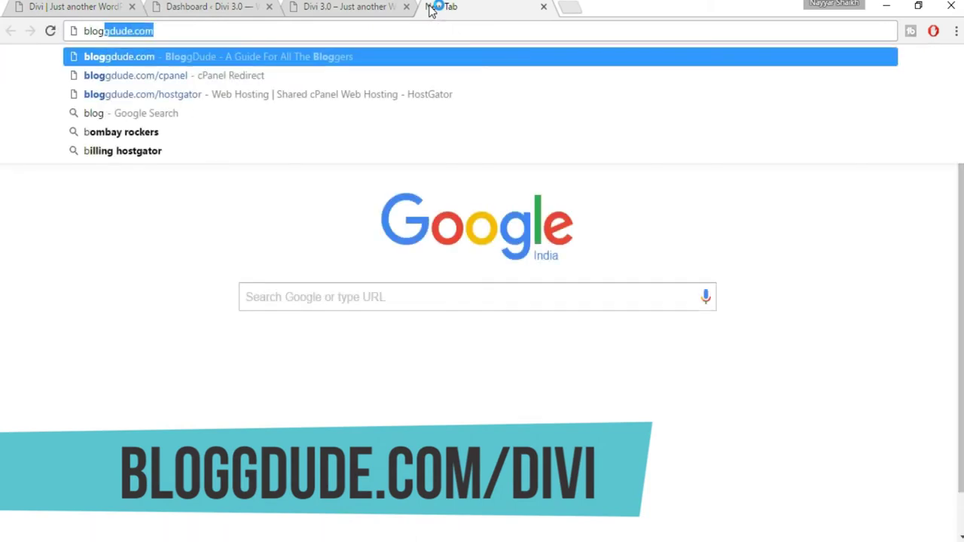
pyautogui.press('Right')
pyautogui.write('/did')
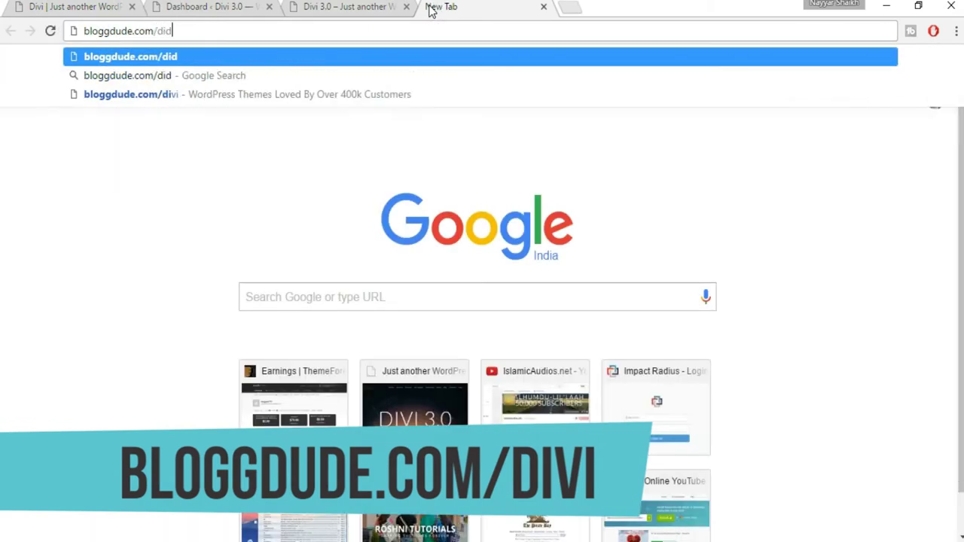
pyautogui.press('BackSpace')
pyautogui.write('vi')
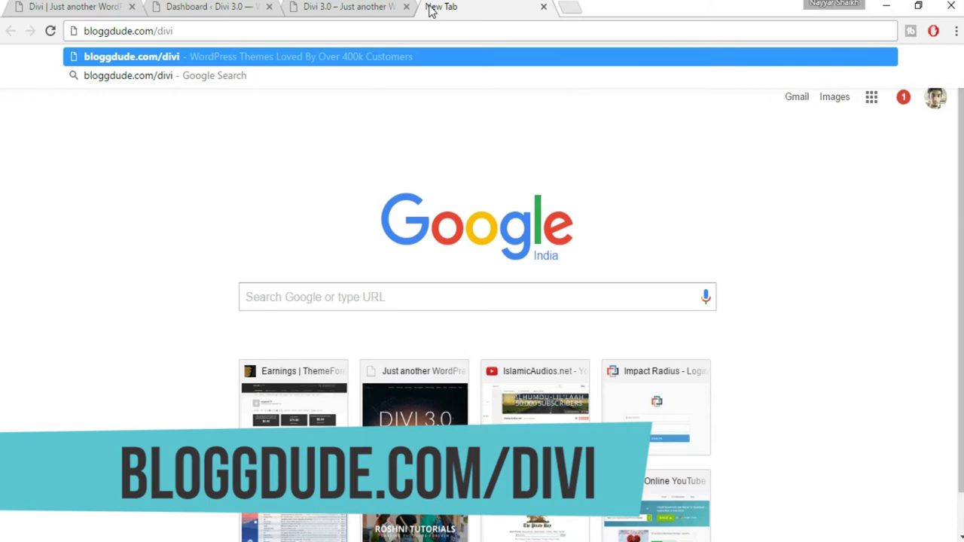
pyautogui.press('Return')
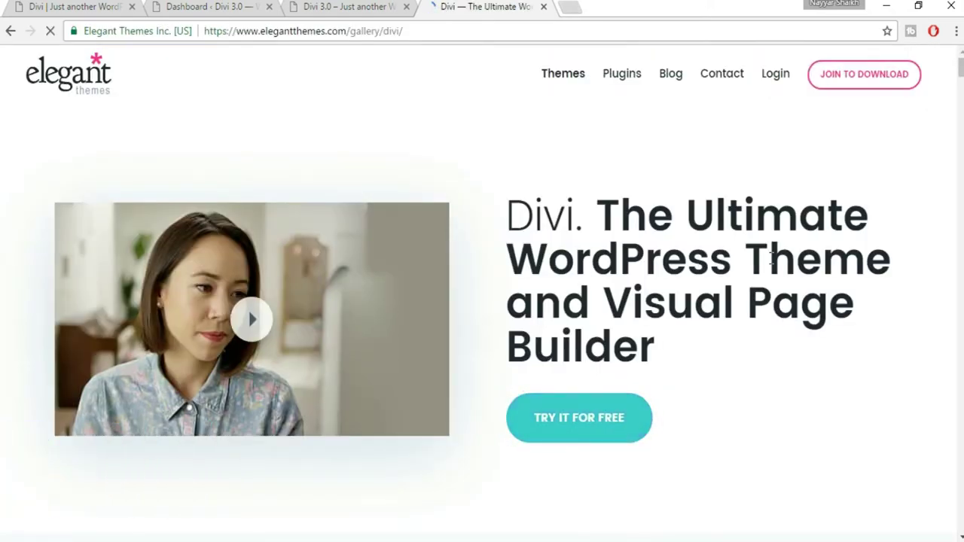
pyautogui.scroll(-4, 771, 263)
pyautogui.scroll(4, 858, 95)
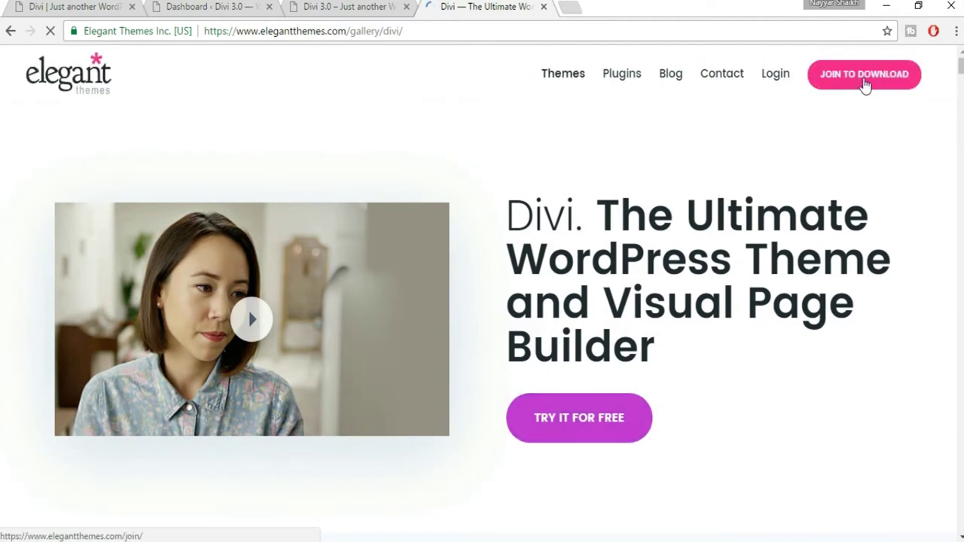
pyautogui.click(864, 85)
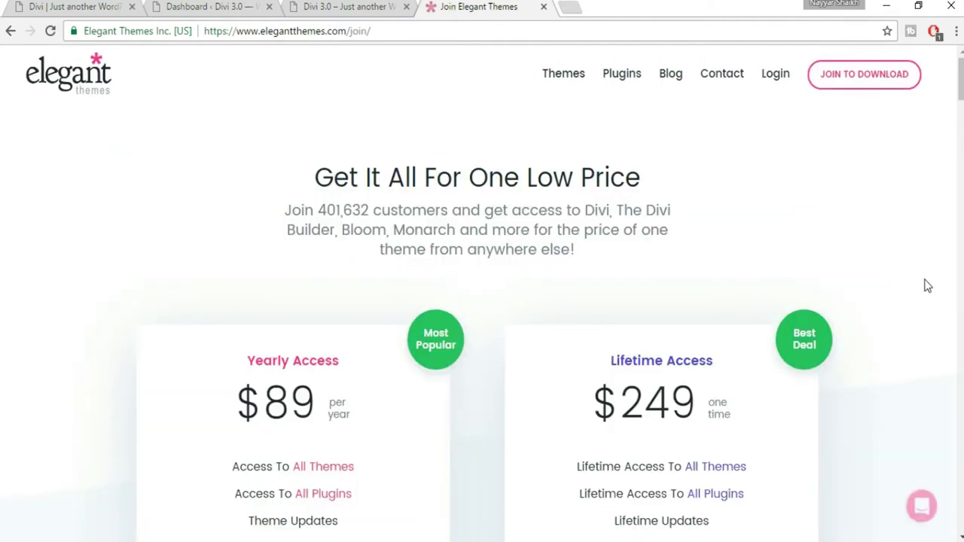
pyautogui.scroll(-3, 927, 285)
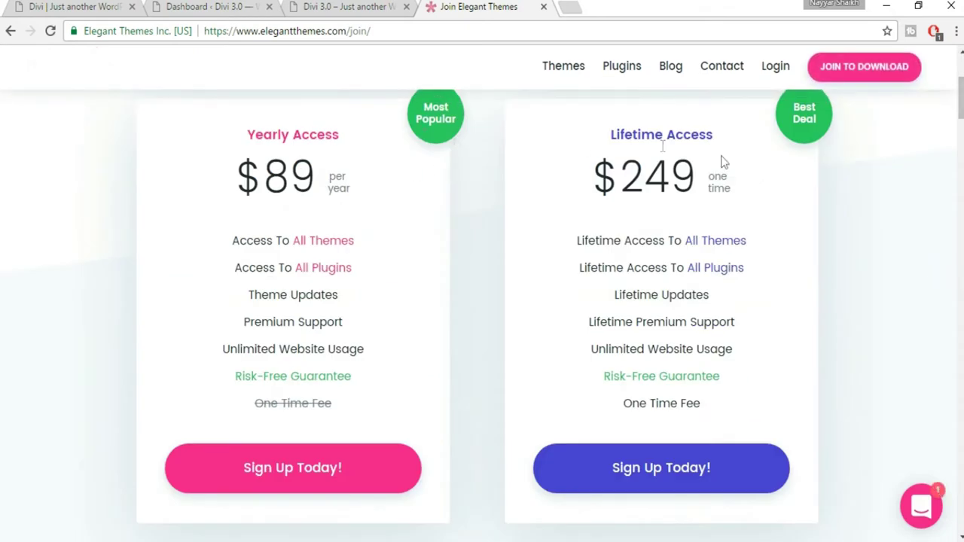
pyautogui.moveTo(321, 246)
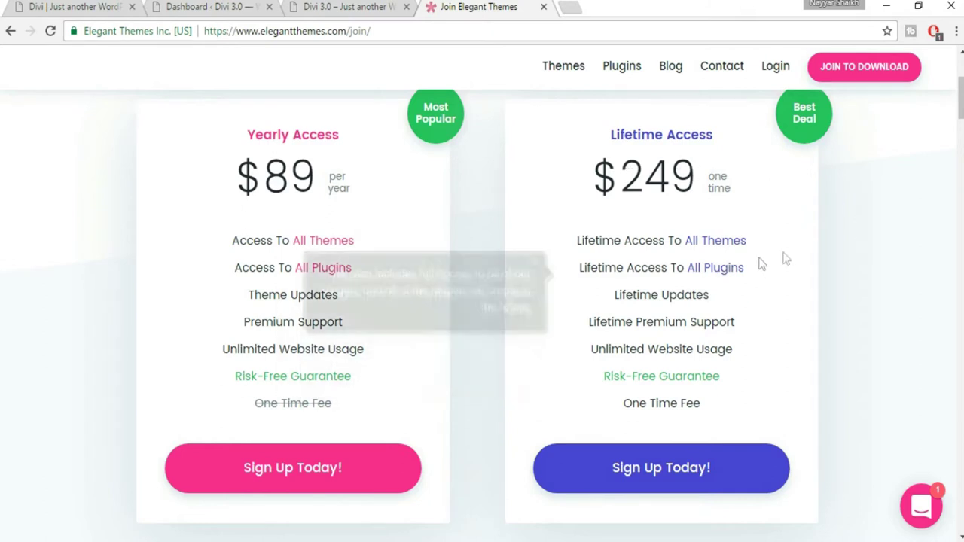
pyautogui.moveTo(687, 250)
pyautogui.moveTo(730, 276)
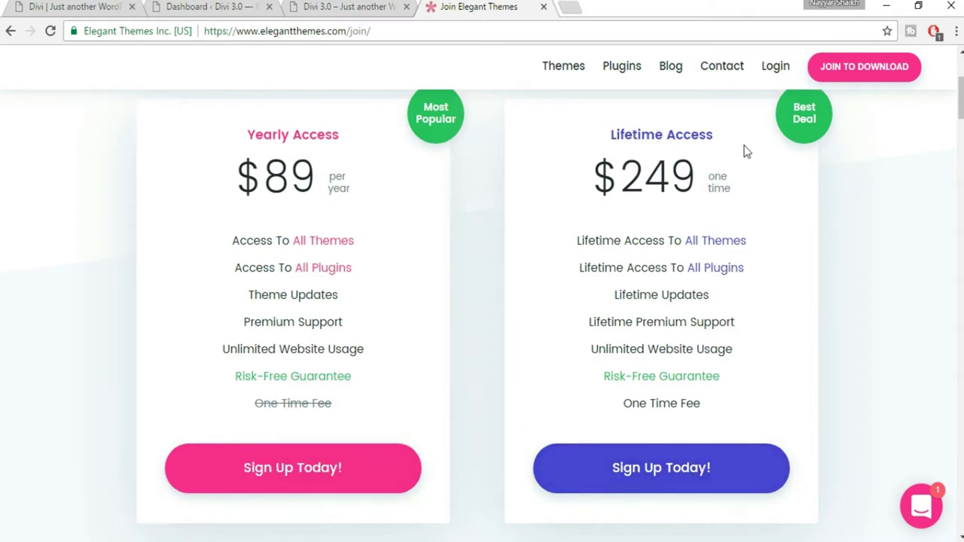
# Close the pricing tab, check the Divi theme folder, and return to the WordPress Dashboard tab
pyautogui.moveTo(680, 401)
pyautogui.click(544, 6)
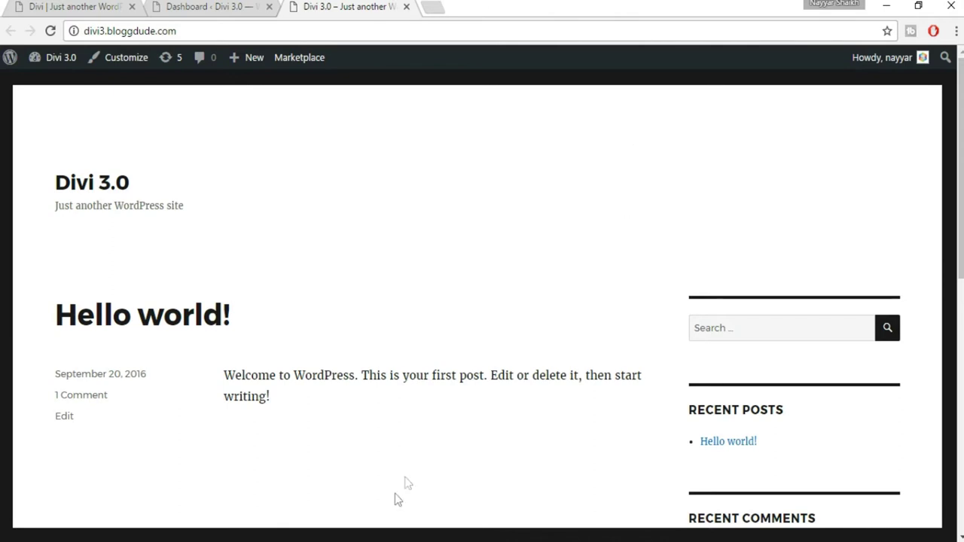
pyautogui.click(280, 512)
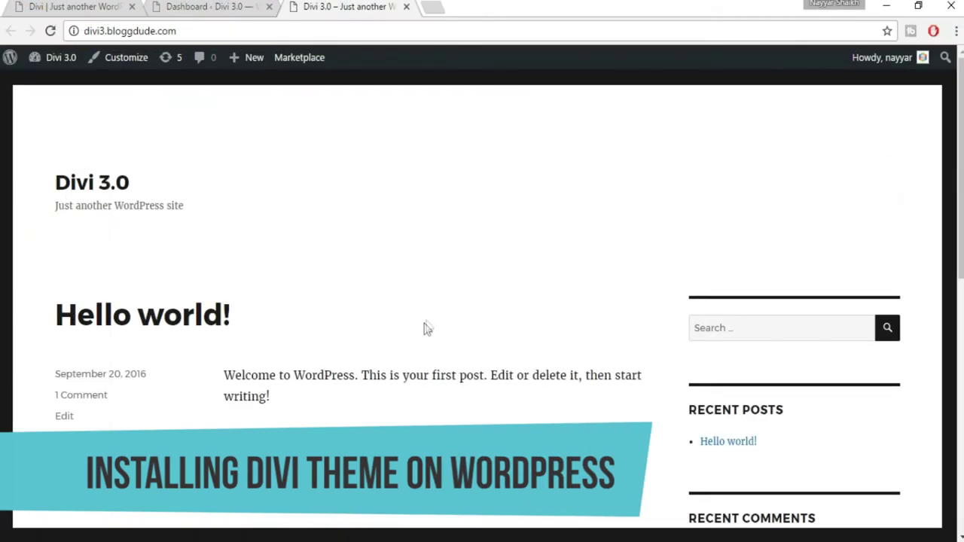
pyautogui.scroll(-8, 437, 331)
pyautogui.scroll(8, 449, 345)
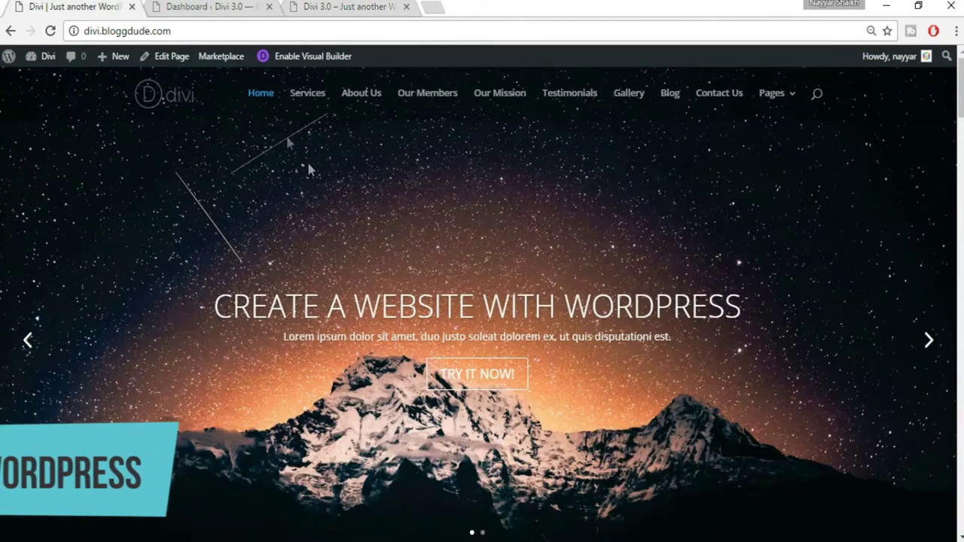
pyautogui.click(213, 9)
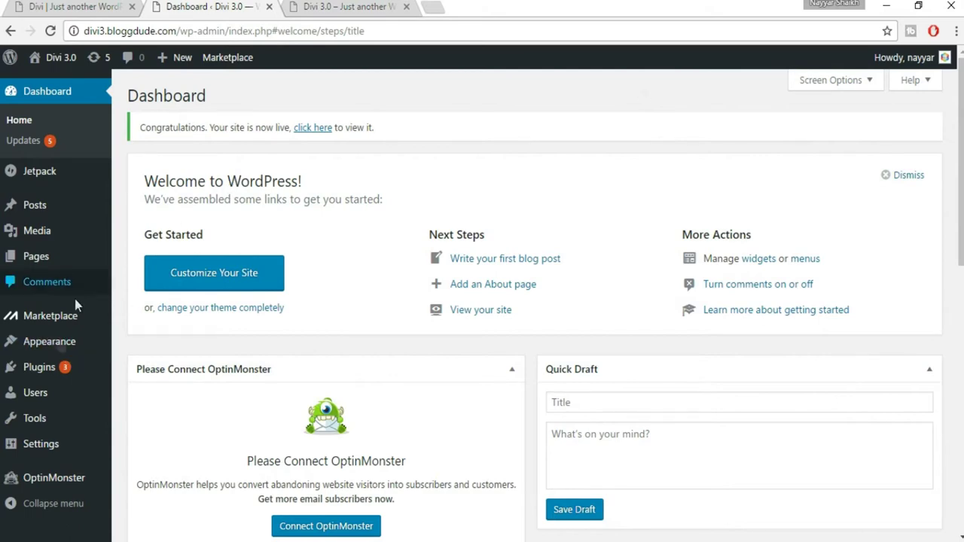
# Go to Appearance > Themes > Add New, with the Divi theme folder open alongside
pyautogui.click(55, 344)
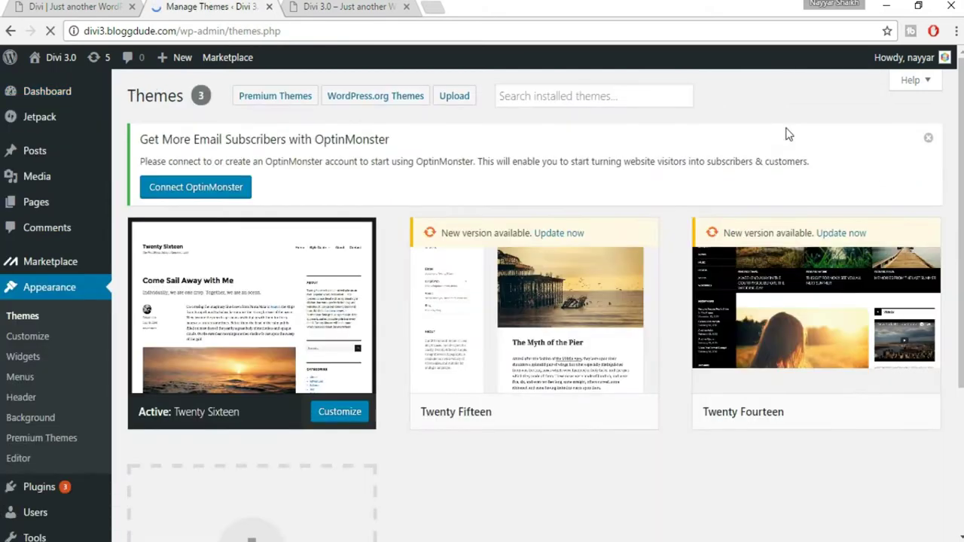
pyautogui.click(467, 97)
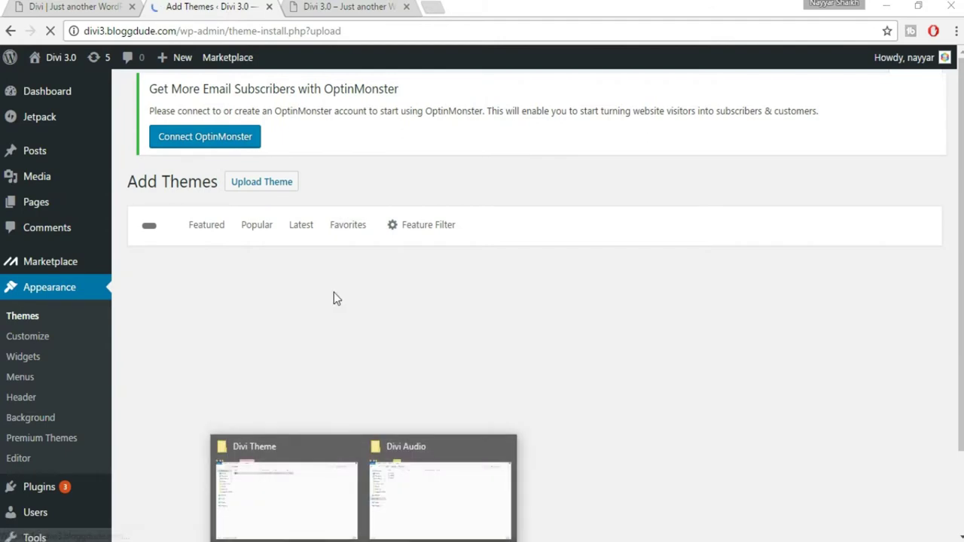
pyautogui.click(316, 464)
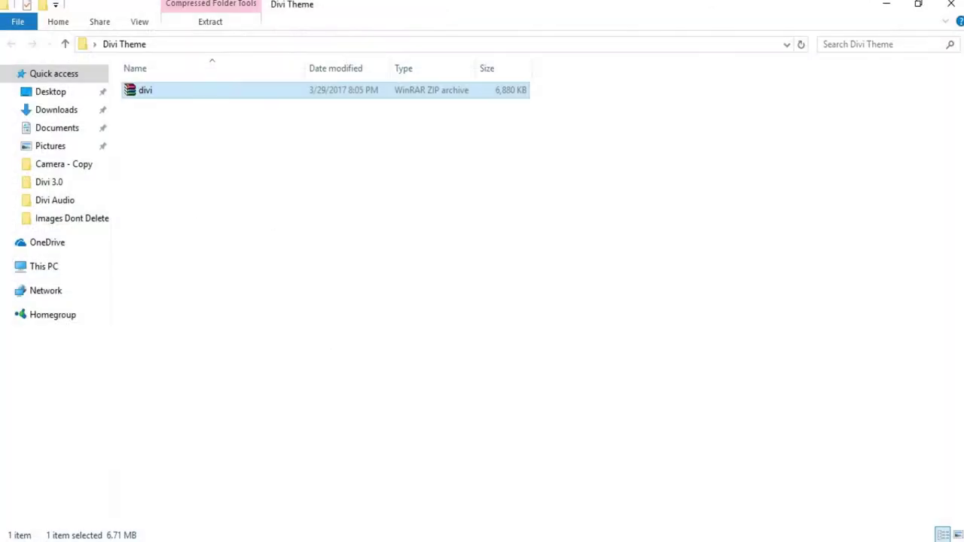
pyautogui.hotkey('alt', 'Tab')
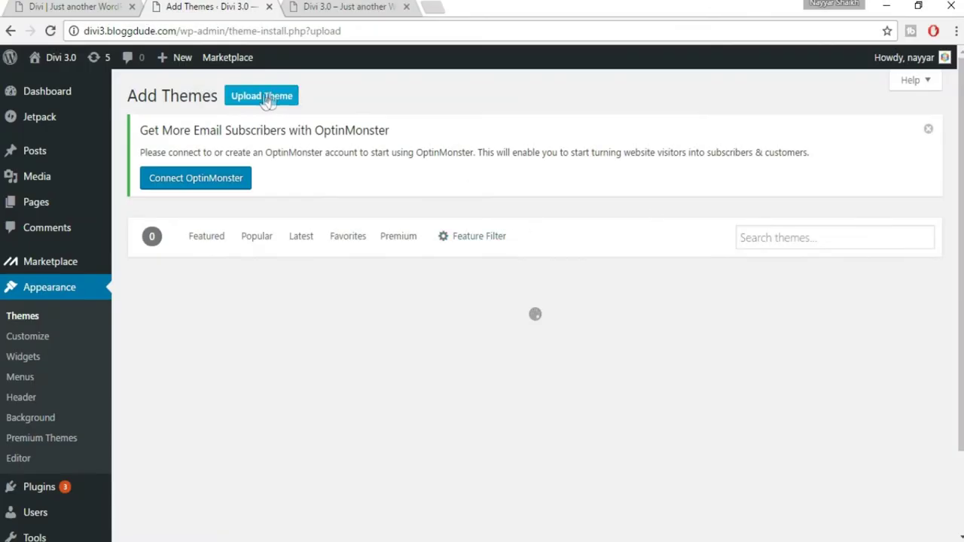
# Upload divi.zip from Desktop\Divi Theme and start installing it
pyautogui.click(263, 99)
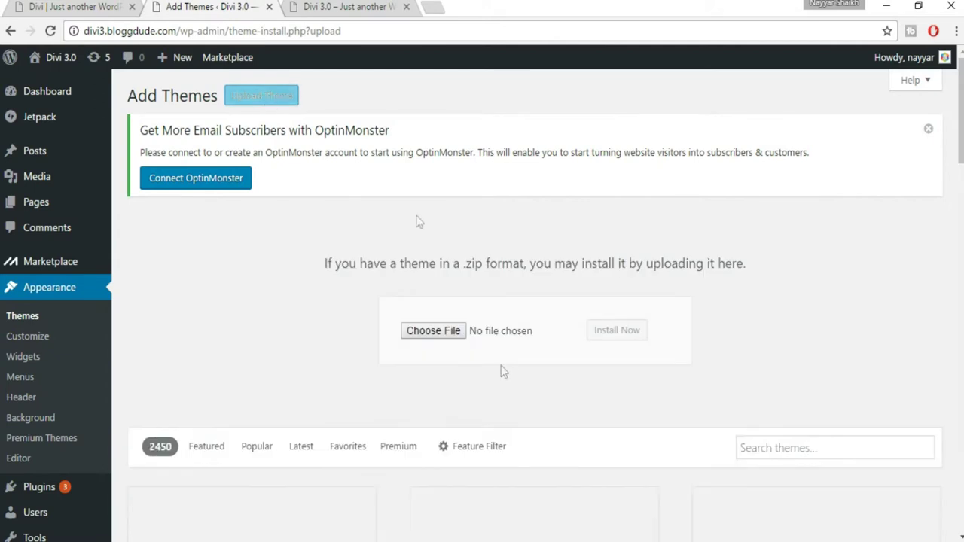
pyautogui.click(433, 335)
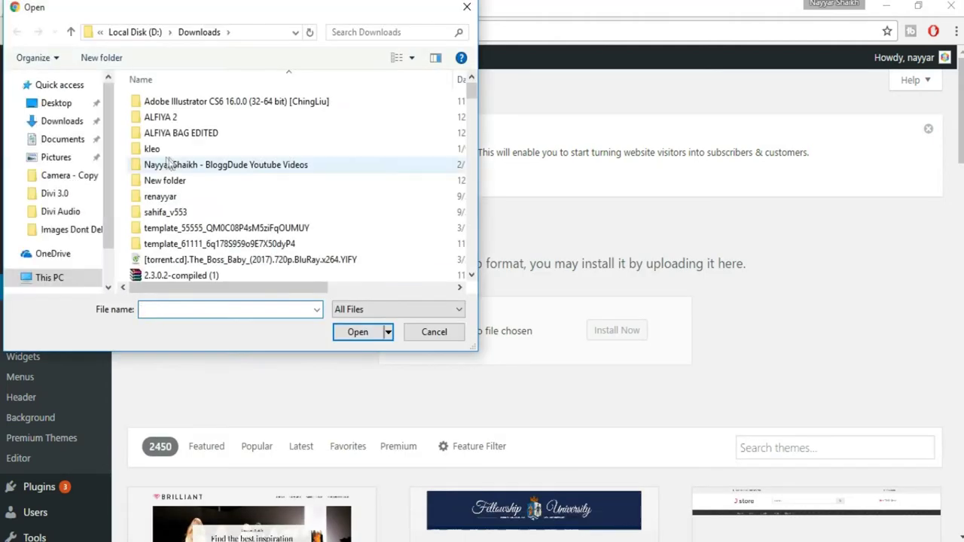
pyautogui.click(66, 108)
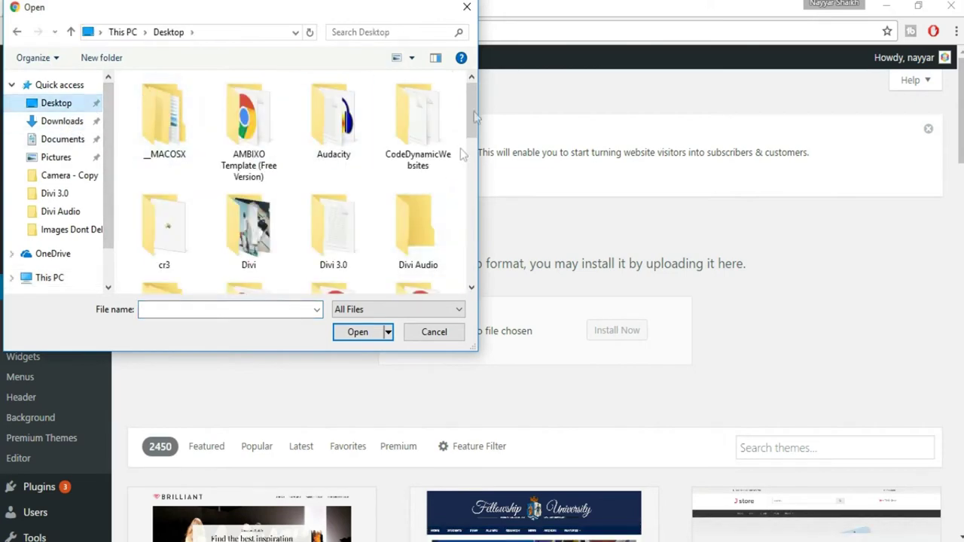
pyautogui.moveTo(473, 106); pyautogui.dragTo(481, 155)
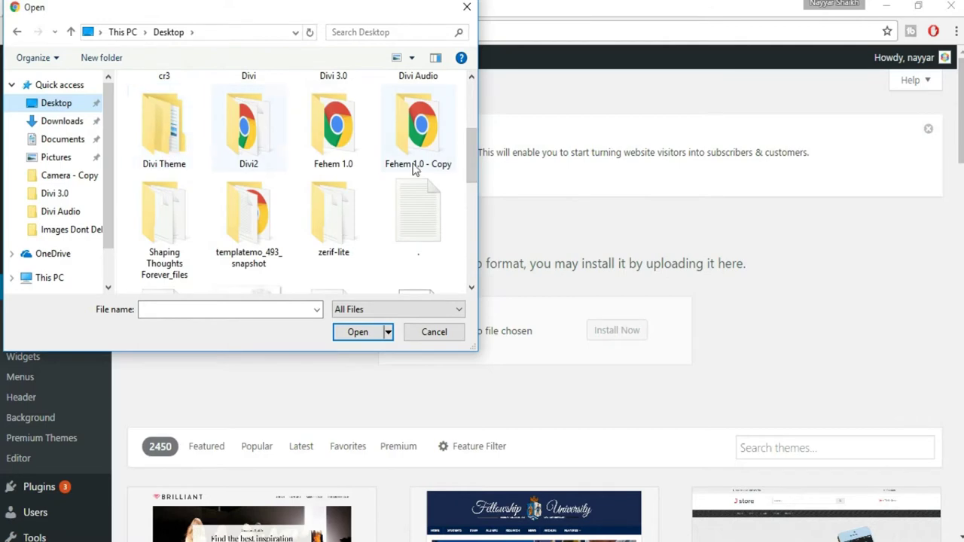
pyautogui.doubleClick(145, 163)
pyautogui.click(166, 108)
pyautogui.click(355, 336)
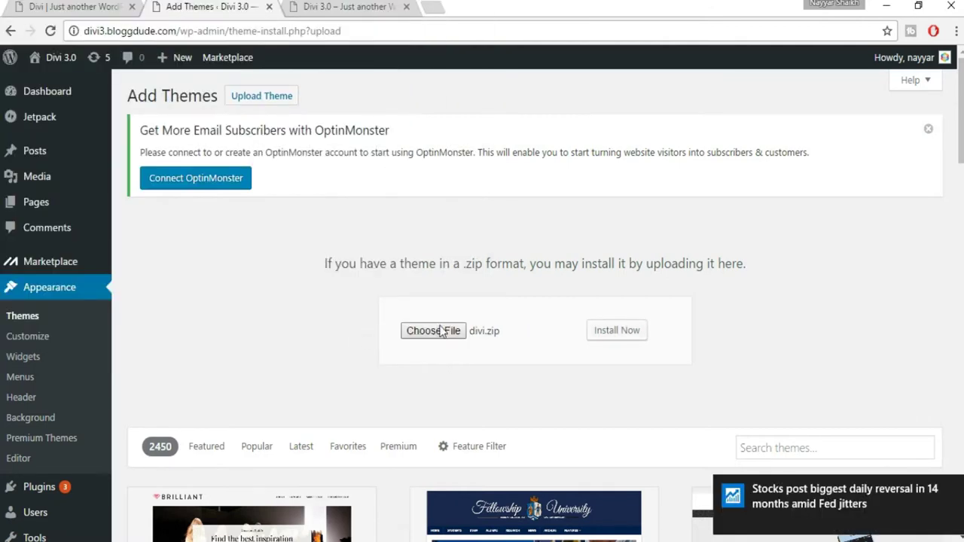
pyautogui.click(955, 490)
pyautogui.click(622, 335)
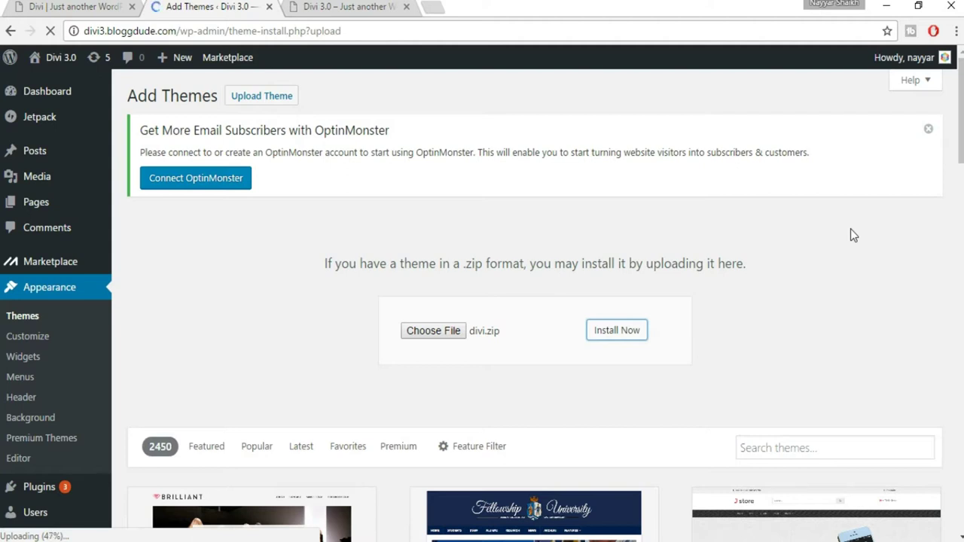
# Visit the YouTube channel in a new tab while the theme installs, then close that tab
pyautogui.click(444, 11)
pyautogui.write('youtube.com')
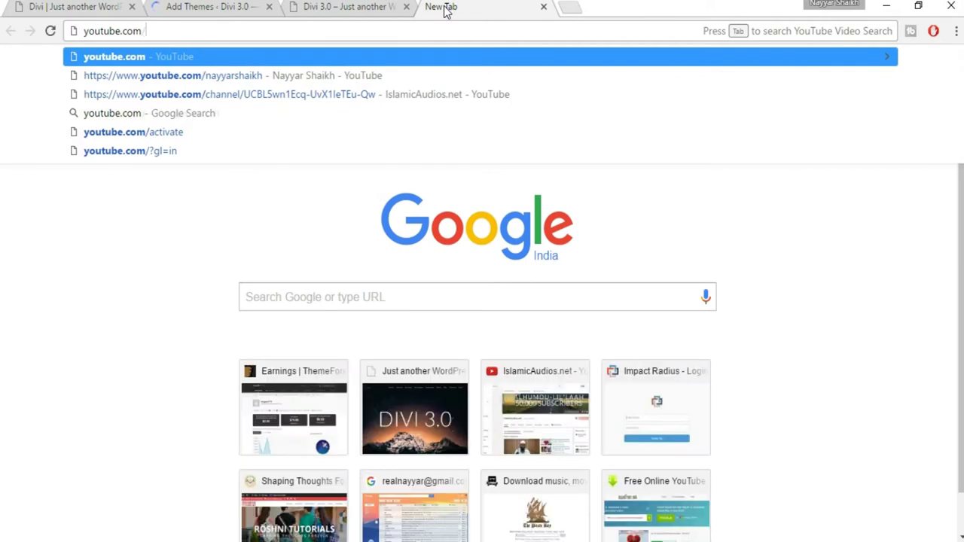
pyautogui.write('/')
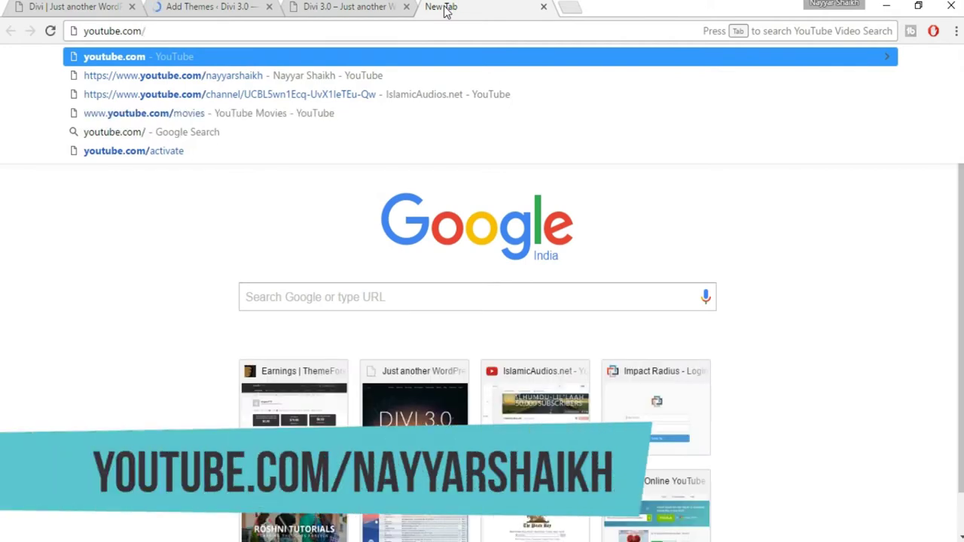
pyautogui.press('Down')
pyautogui.press('Return')
pyautogui.press('Return')
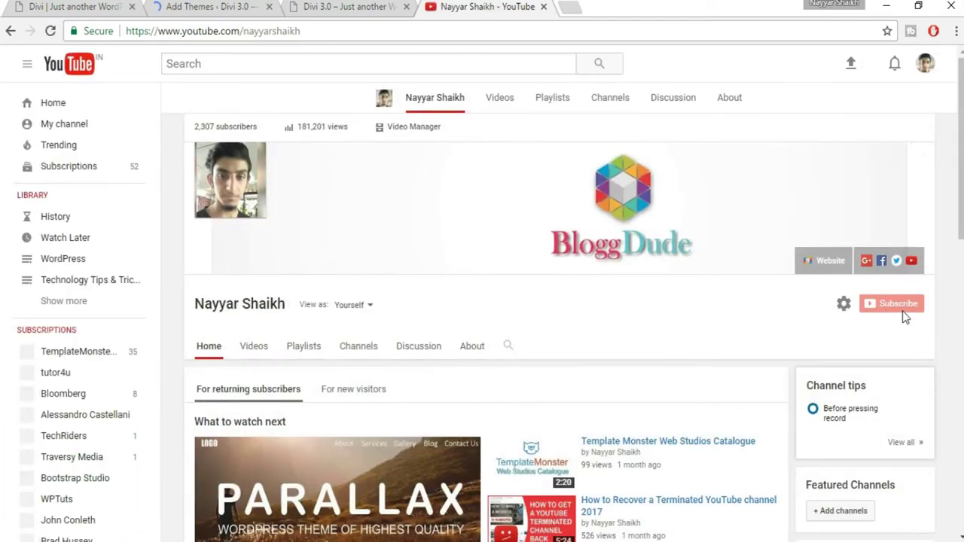
pyautogui.scroll(-5, 905, 323)
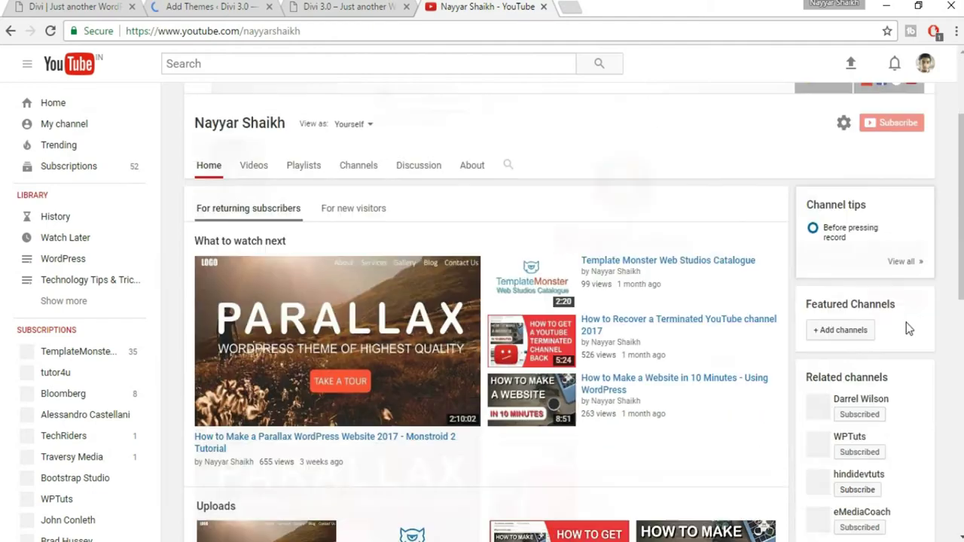
pyautogui.scroll(-3, 800, 381)
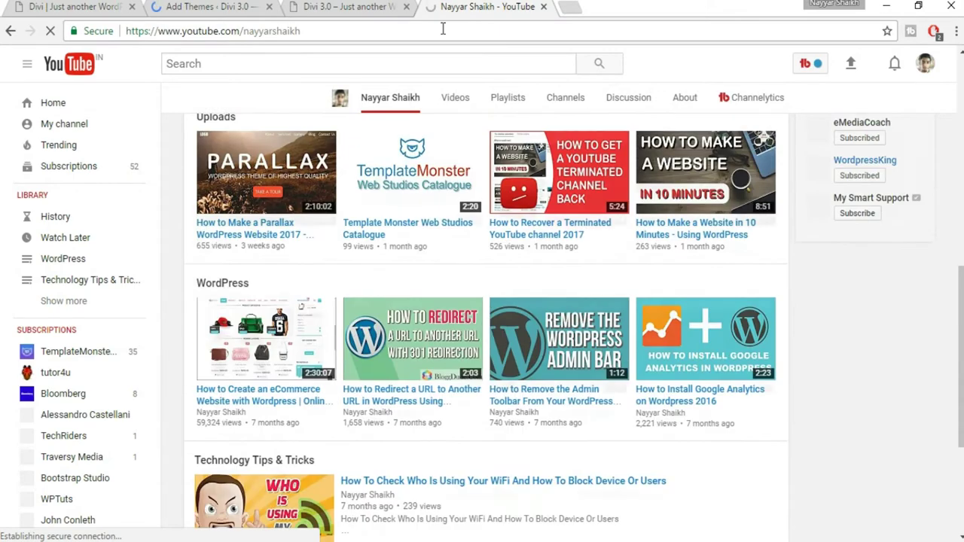
pyautogui.click(543, 7)
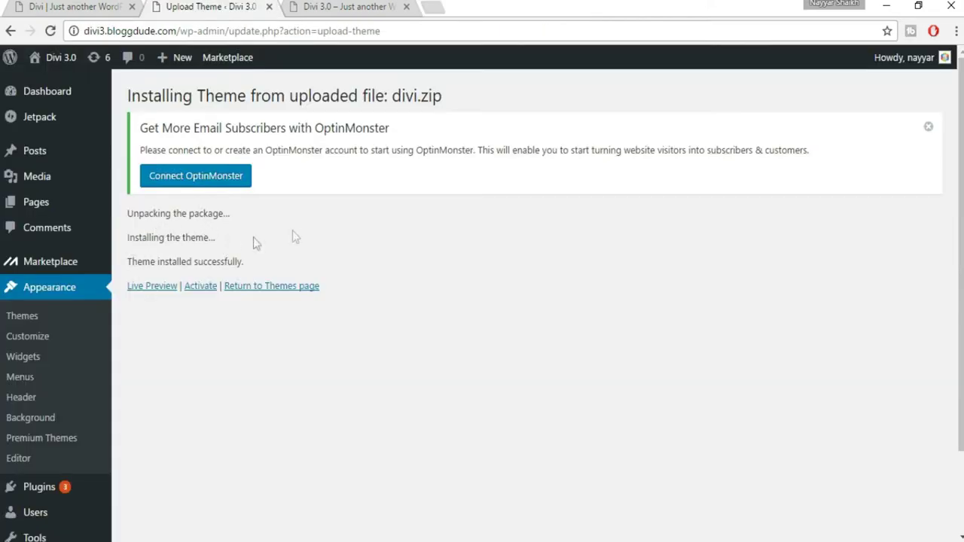
# Activate the newly installed Divi theme
pyautogui.click(208, 290)
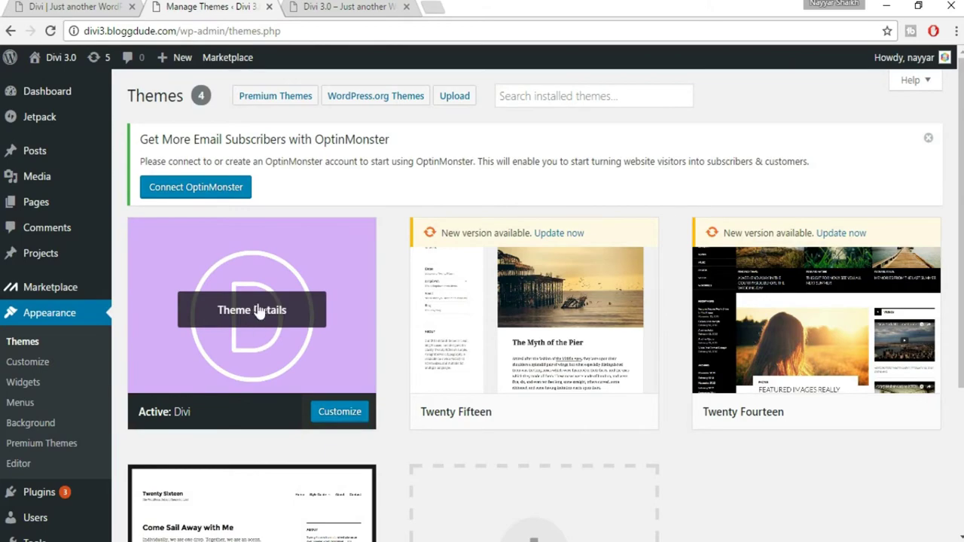
pyautogui.scroll(-1, 256, 310)
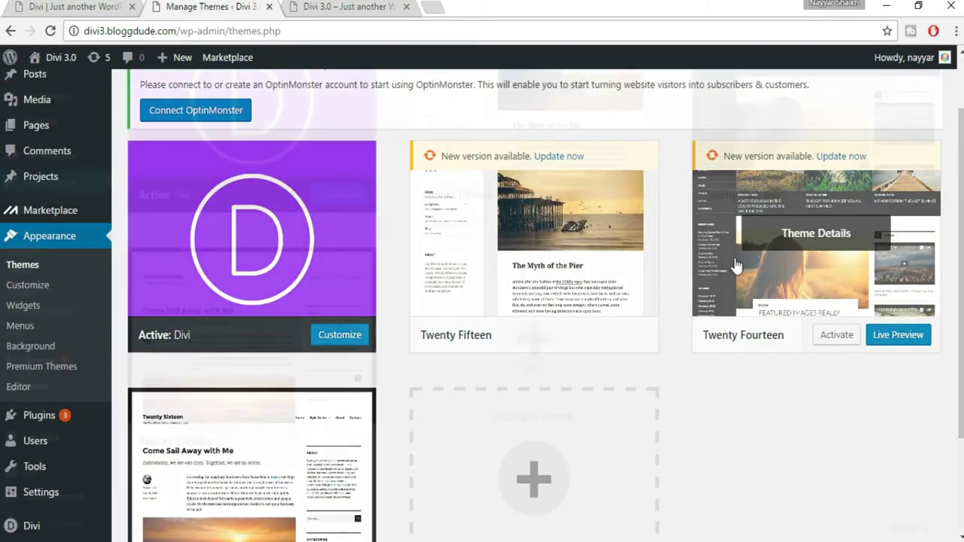
pyautogui.scroll(-2, 735, 265)
pyautogui.scroll(3, 573, 294)
pyautogui.scroll(-1, 572, 294)
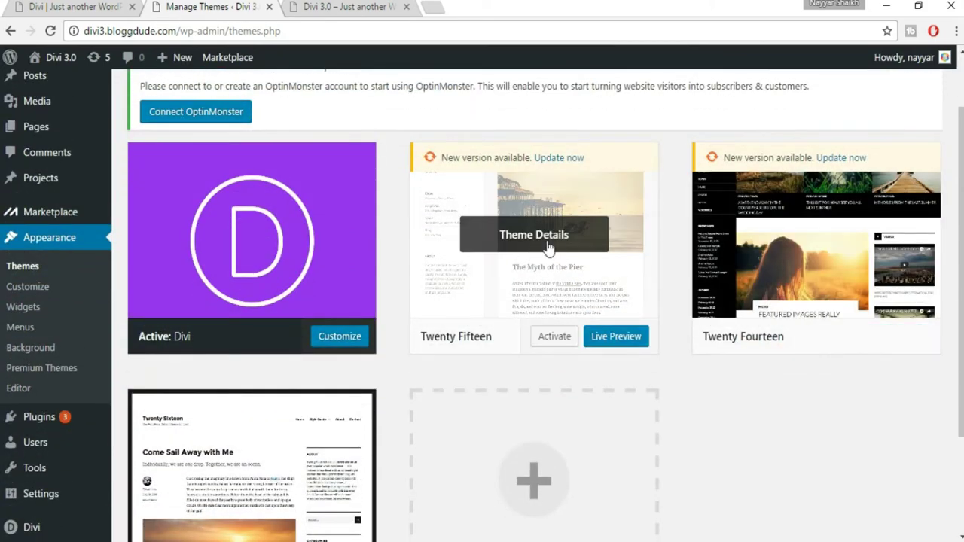
# Delete the Twenty Fifteen, Twenty Fourteen and Twenty Sixteen themes, then reload the site's front page
pyautogui.click(547, 252)
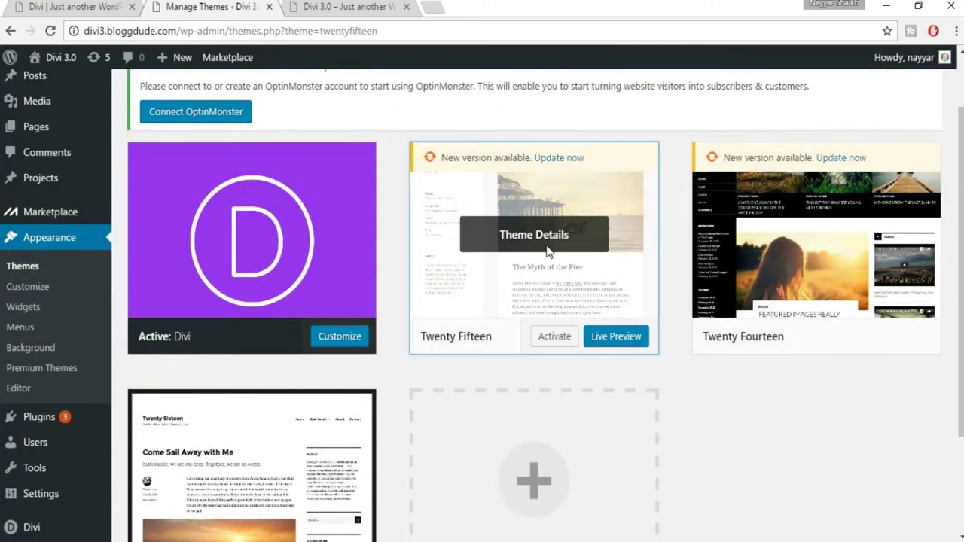
pyautogui.scroll(-2, 878, 371)
pyautogui.click(923, 518)
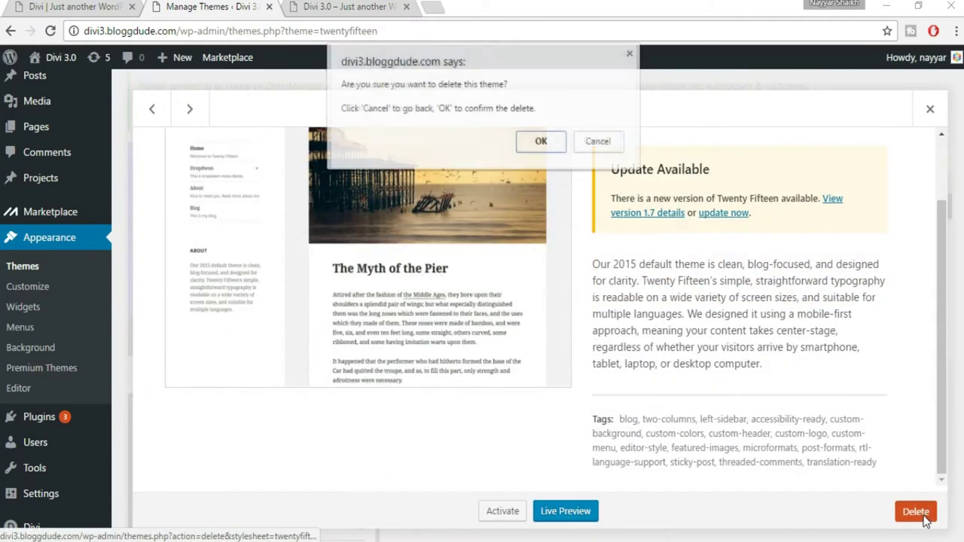
pyautogui.click(537, 143)
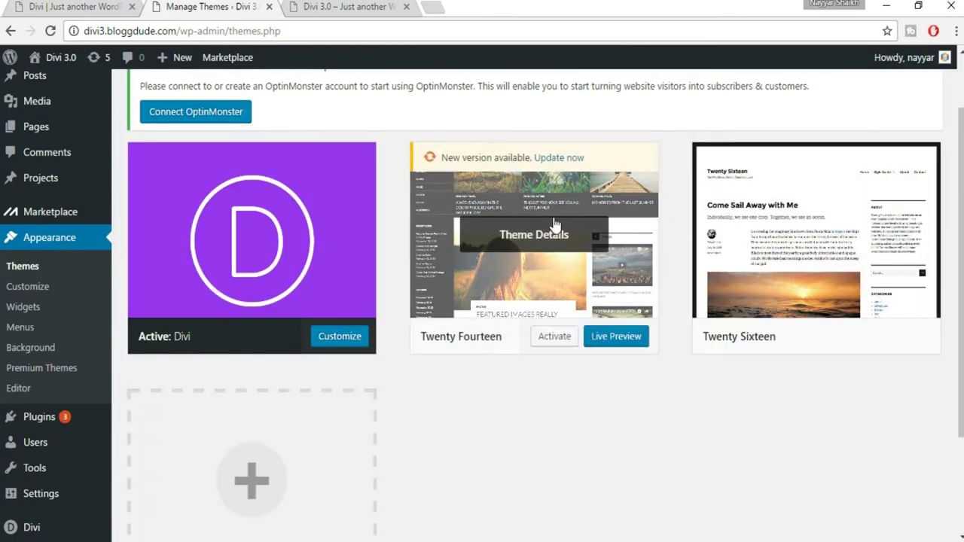
pyautogui.click(553, 220)
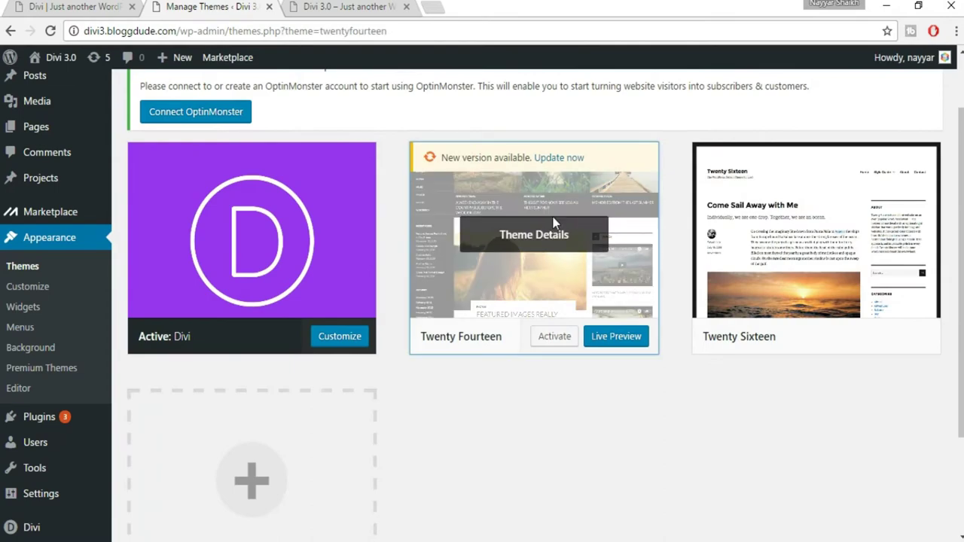
pyautogui.click(910, 510)
pyautogui.click(545, 169)
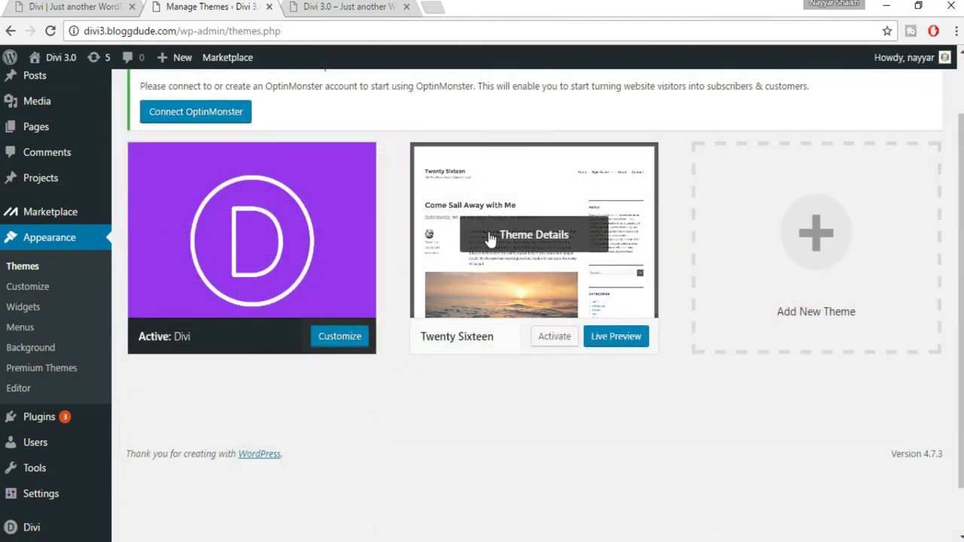
pyautogui.click(523, 249)
pyautogui.click(916, 512)
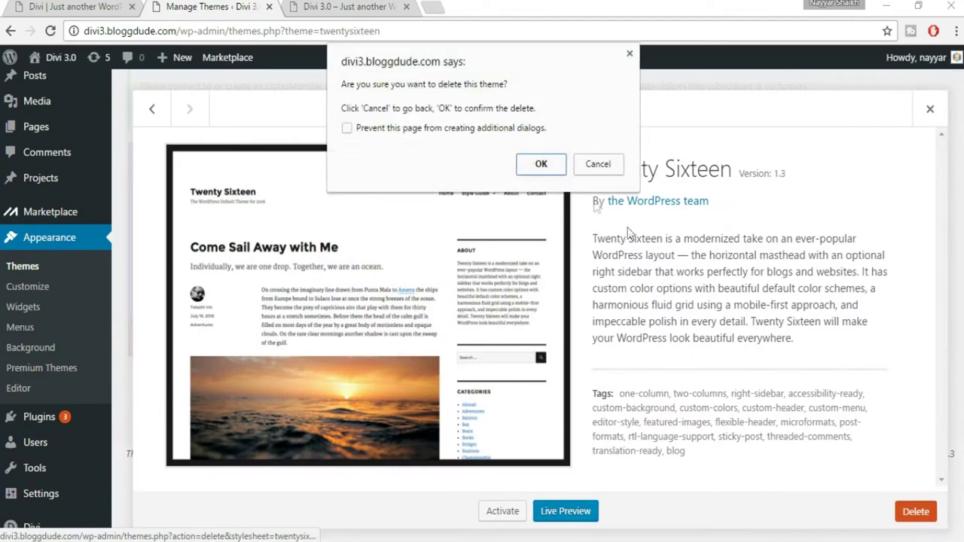
pyautogui.click(550, 166)
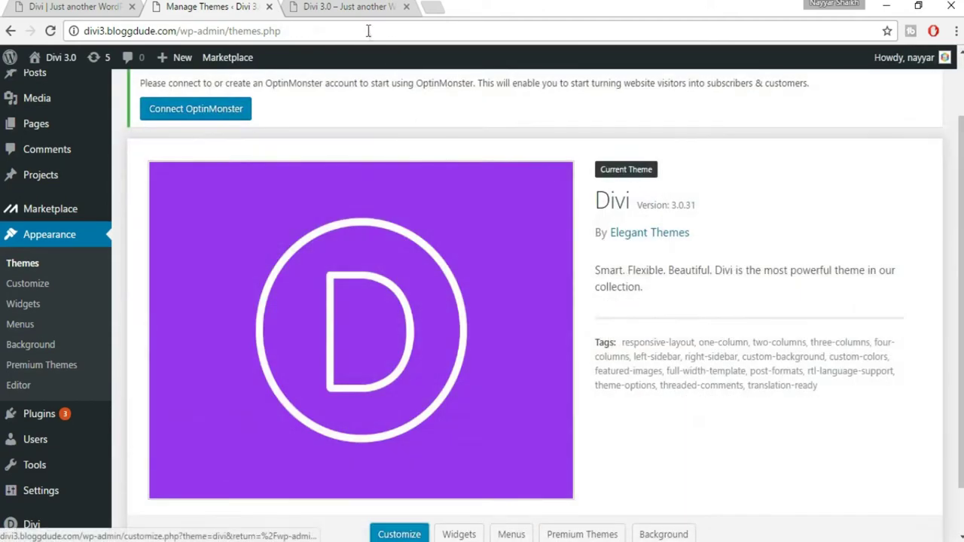
pyautogui.click(354, 14)
pyautogui.click(50, 31)
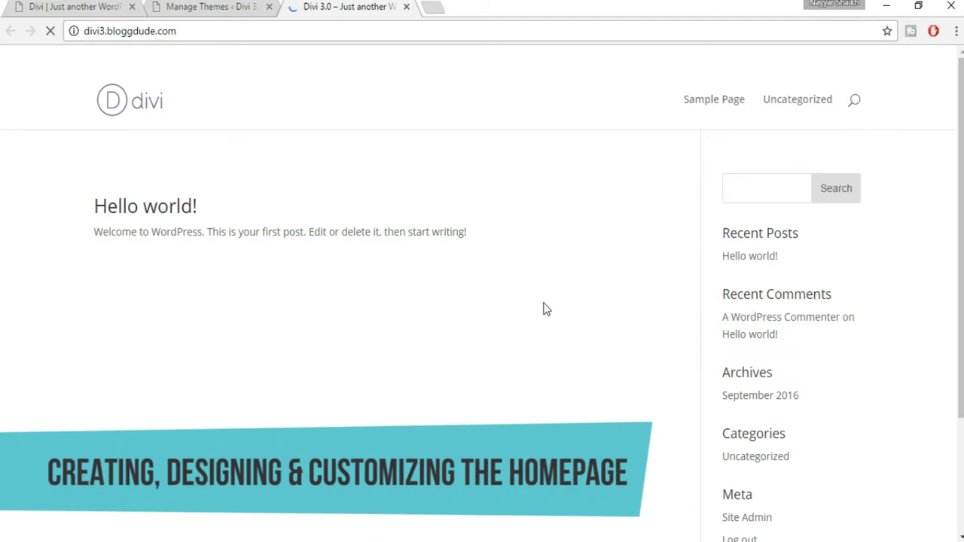
# Compare the Divi demo homepage with the new Divi 3.0 site
pyautogui.scroll(-2, 540, 379)
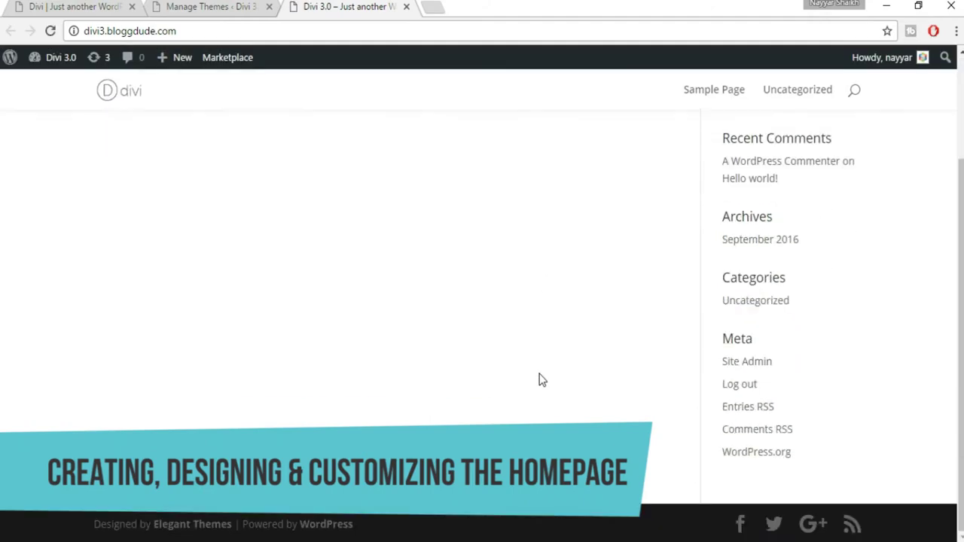
pyautogui.scroll(2, 541, 378)
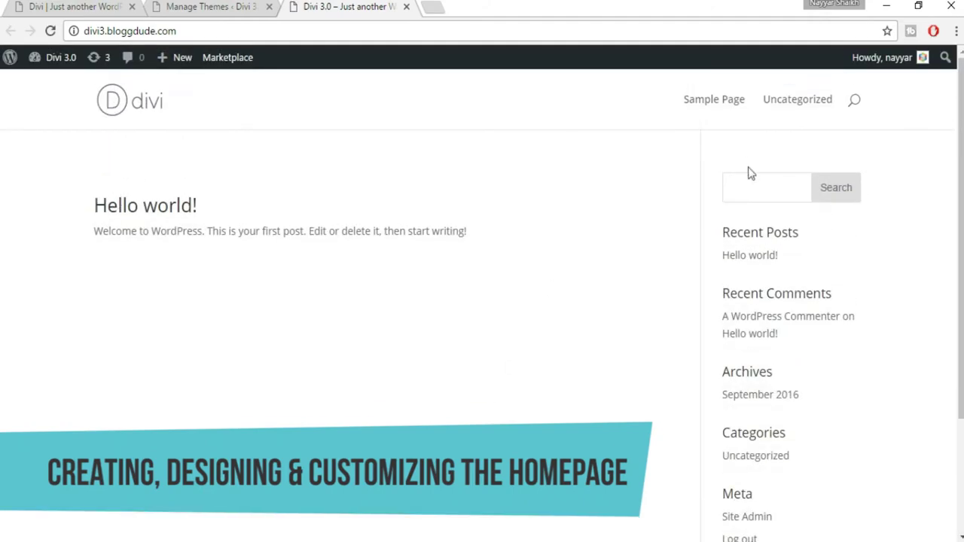
pyautogui.click(112, 6)
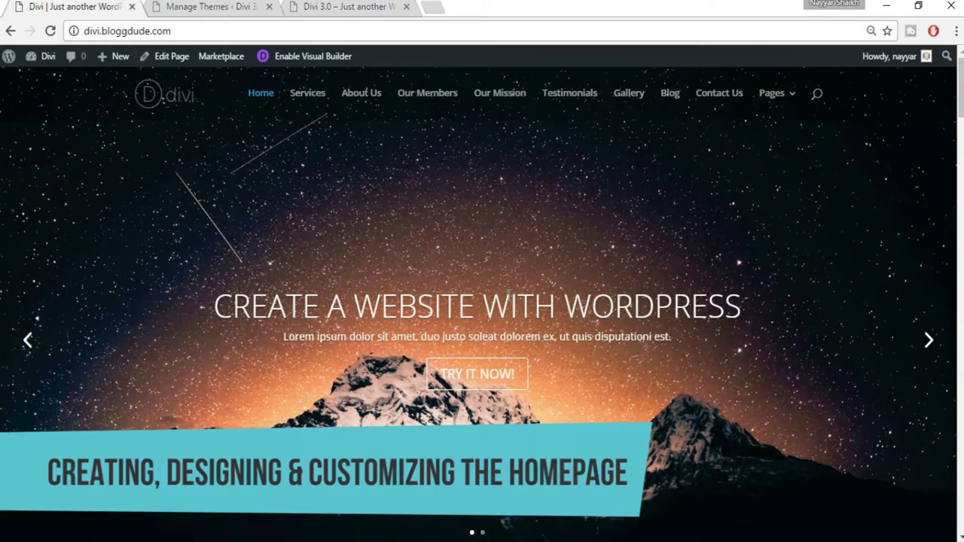
pyautogui.scroll(-9, 507, 298)
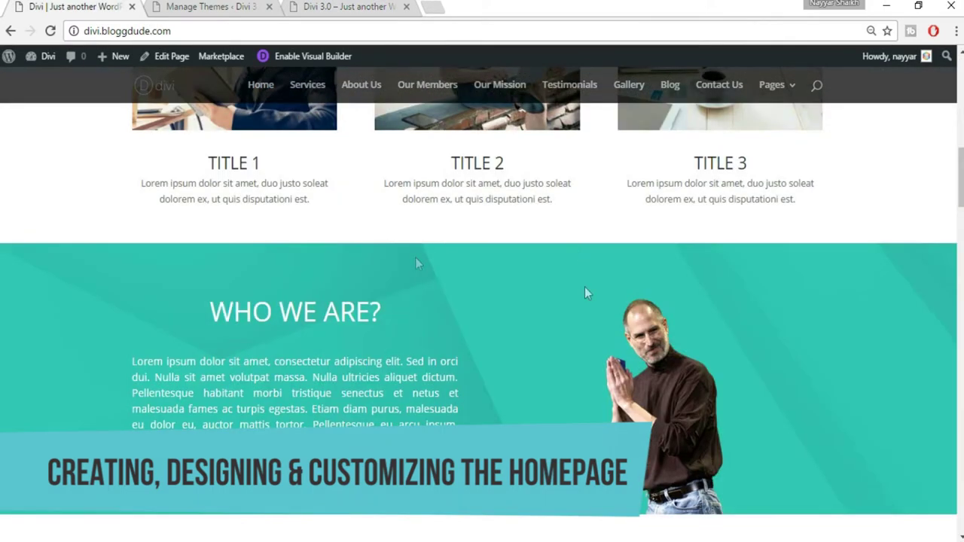
pyautogui.scroll(9, 667, 292)
pyautogui.click(357, 6)
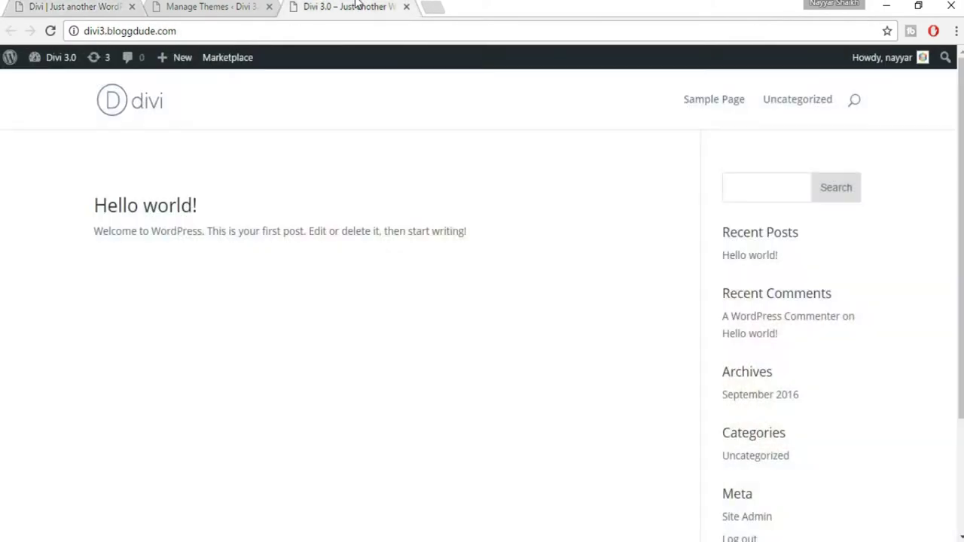
# Check the WordPress Themes page and the demo again, then open a blank Google tab
pyautogui.click(233, 3)
pyautogui.scroll(2, 129, 211)
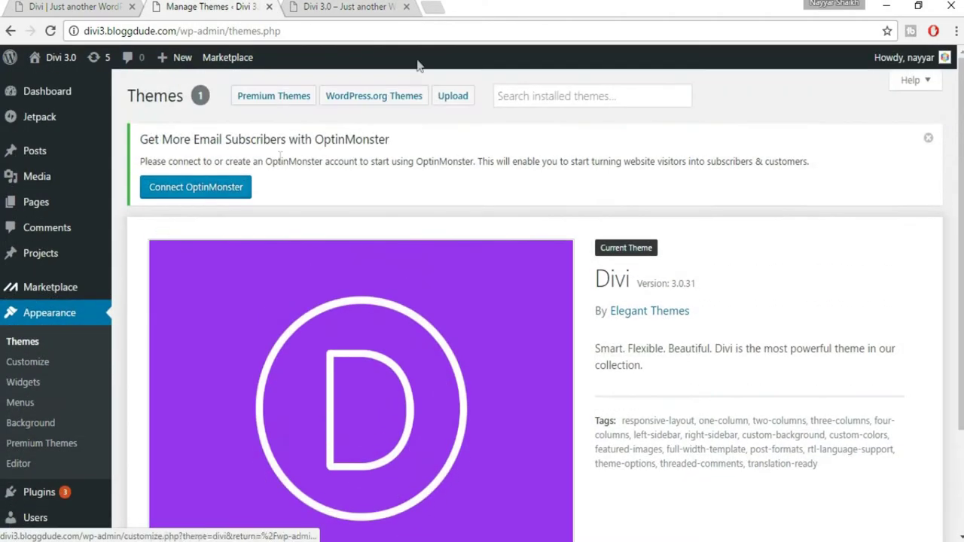
pyautogui.hotkey('ctrl', '1')
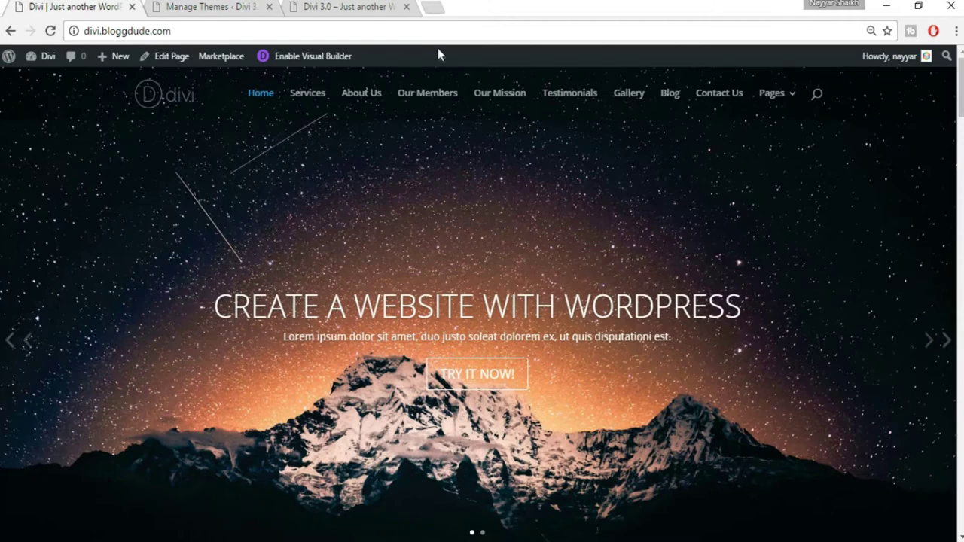
pyautogui.click(443, 5)
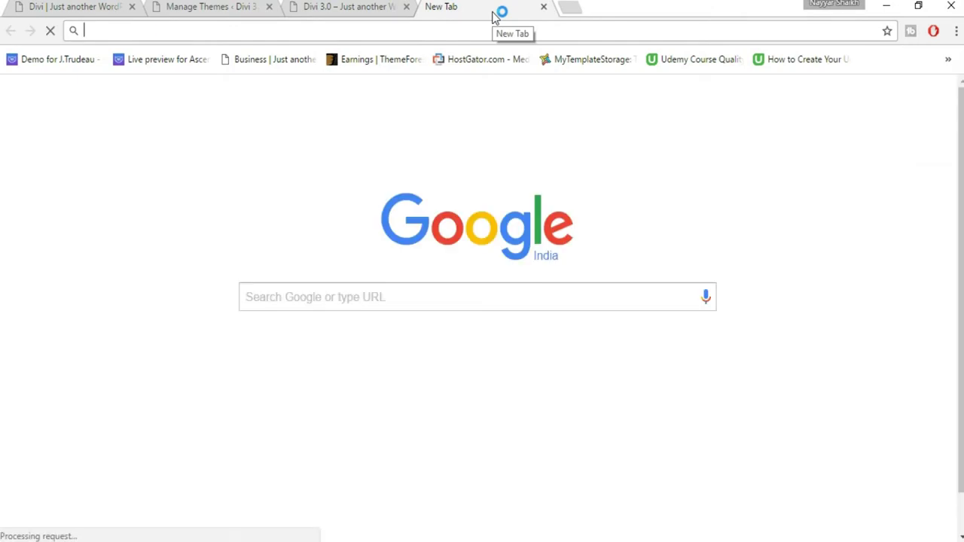
# Load bloggdude.com and open the Divi tutorial post with its download links
pyautogui.write('bl')
pyautogui.press('Return')
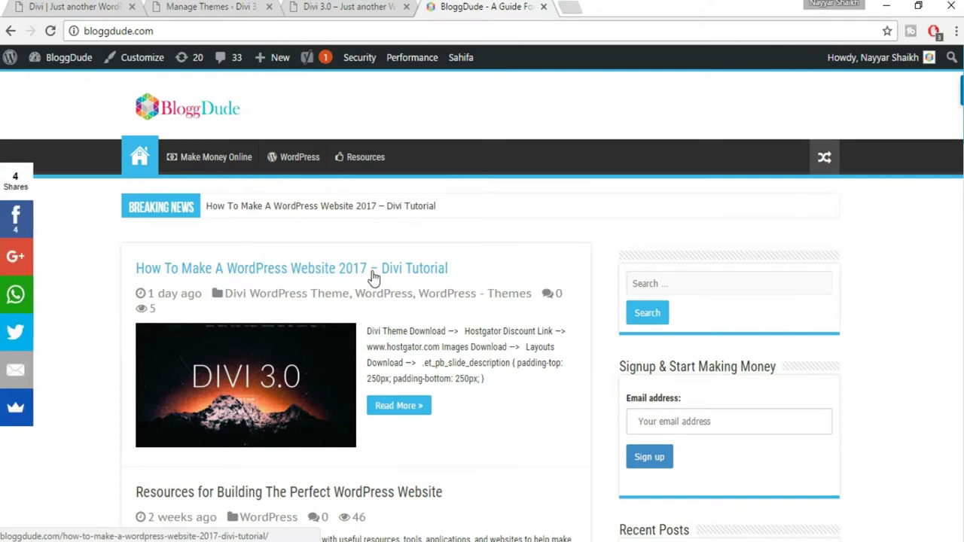
pyautogui.click(419, 272)
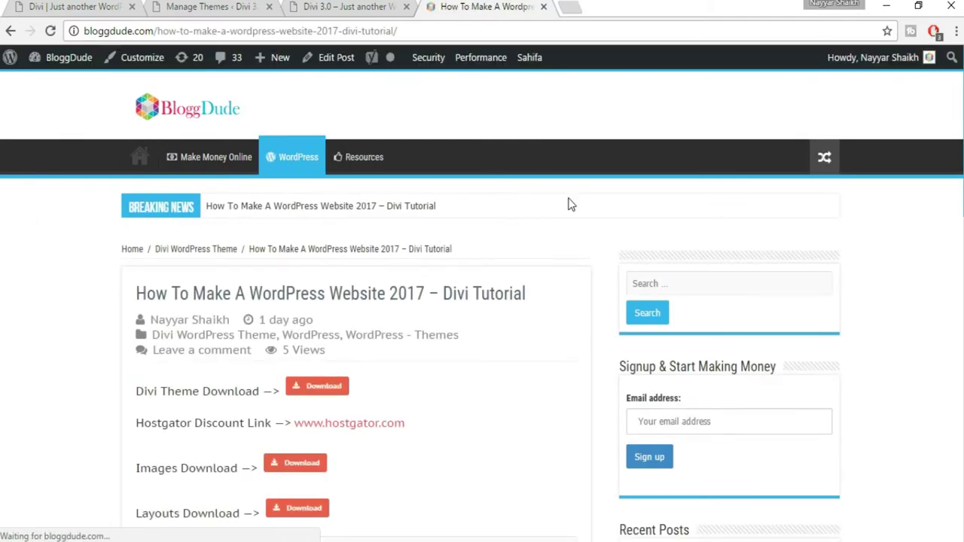
pyautogui.scroll(-1, 570, 204)
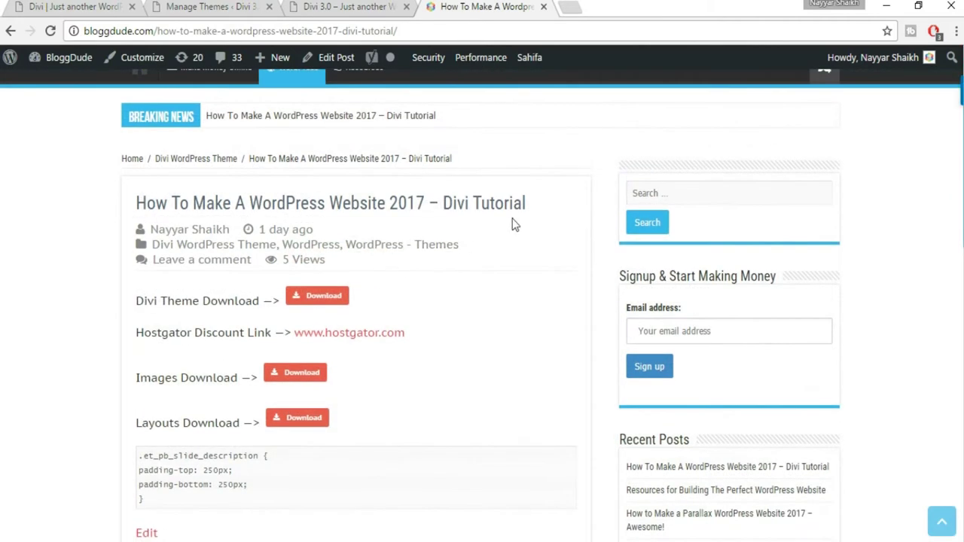
pyautogui.scroll(-2, 460, 242)
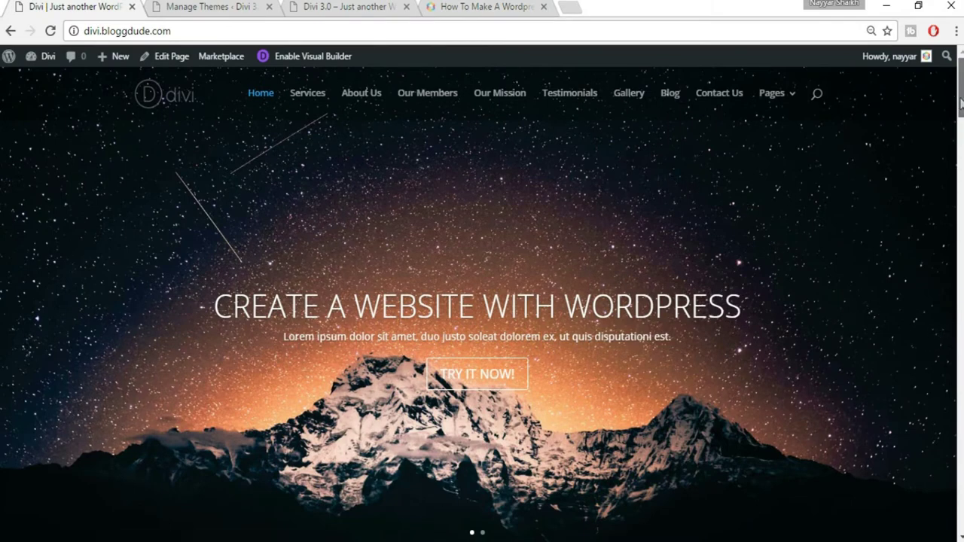
pyautogui.scroll(-6, 425, 296)
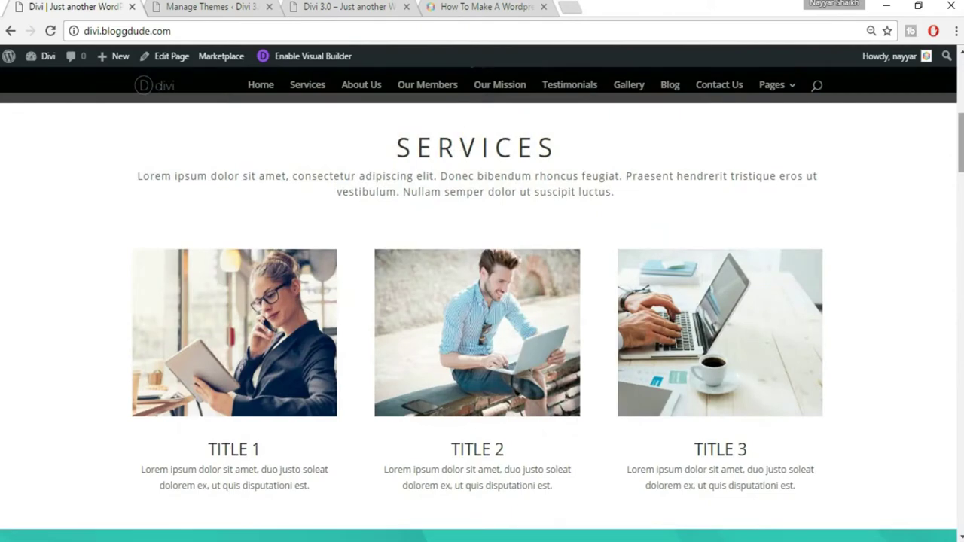
pyautogui.scroll(6, 945, 232)
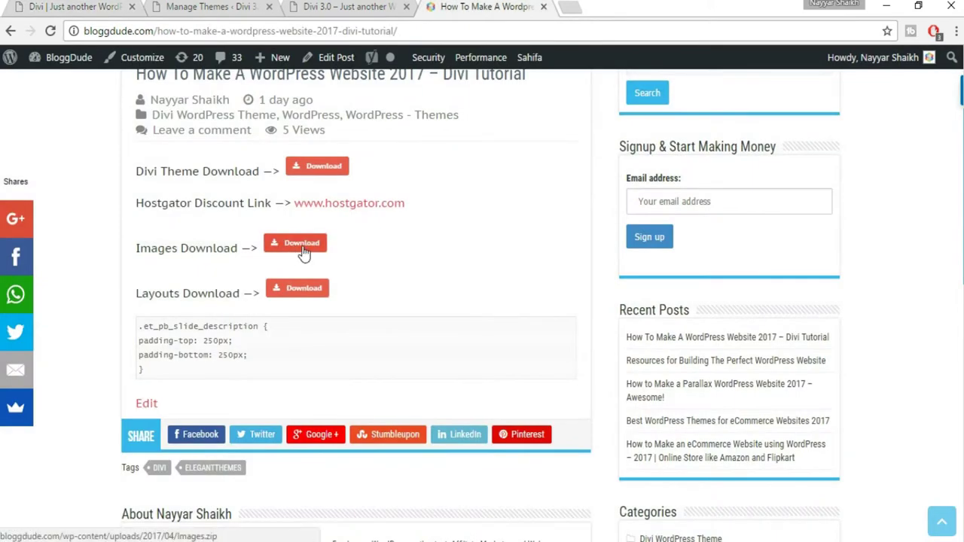
# Cancel the Images.zip download and return to the WordPress Themes page
pyautogui.click(303, 254)
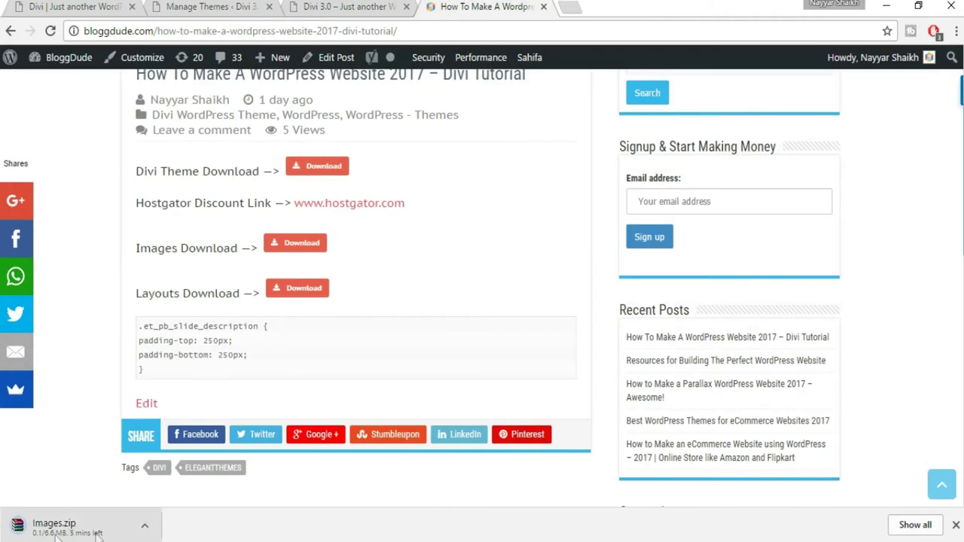
pyautogui.click(142, 529)
pyautogui.click(181, 501)
pyautogui.click(956, 525)
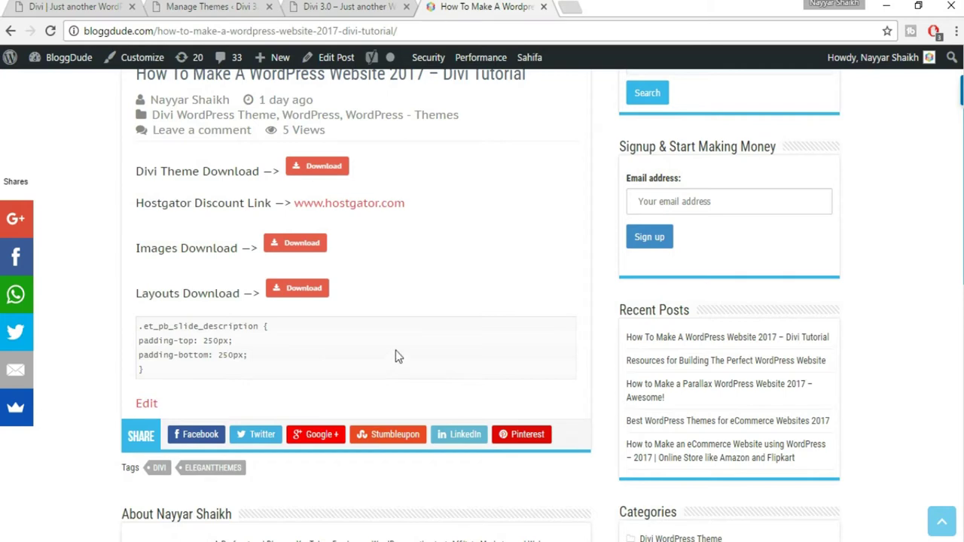
pyautogui.scroll(2, 519, 205)
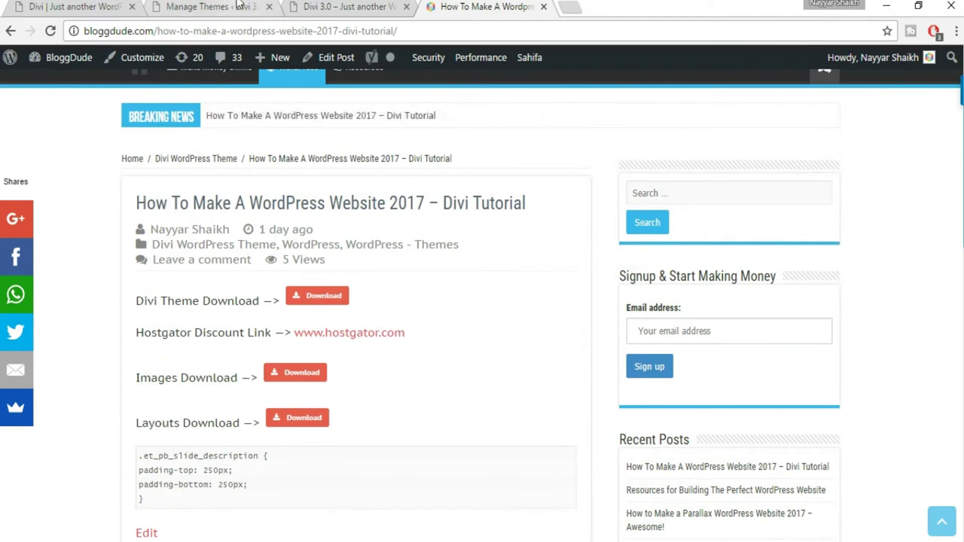
pyautogui.click(238, 6)
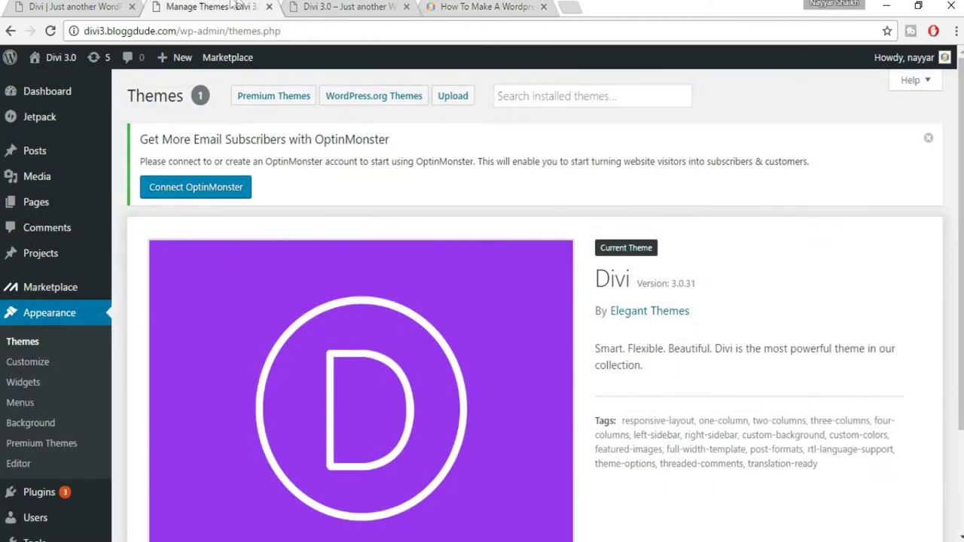
# Add a new page titled HomePage and publish it
pyautogui.moveTo(71, 211)
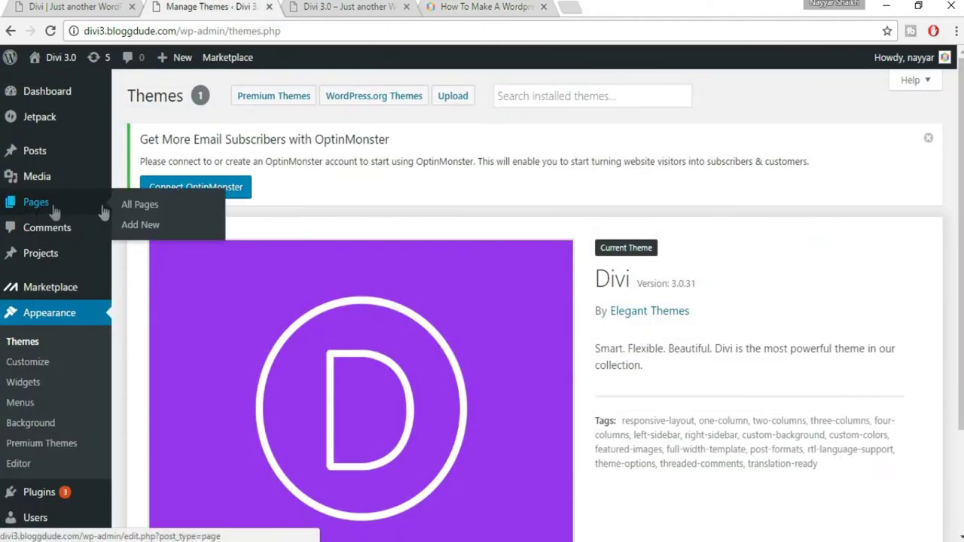
pyautogui.click(149, 225)
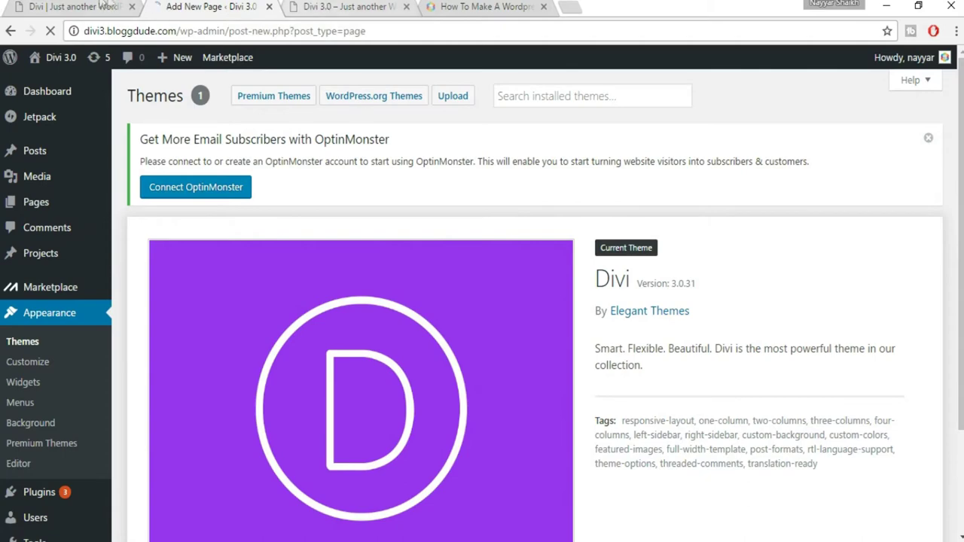
pyautogui.hotkey('ctrl', 'shift', 'Tab')
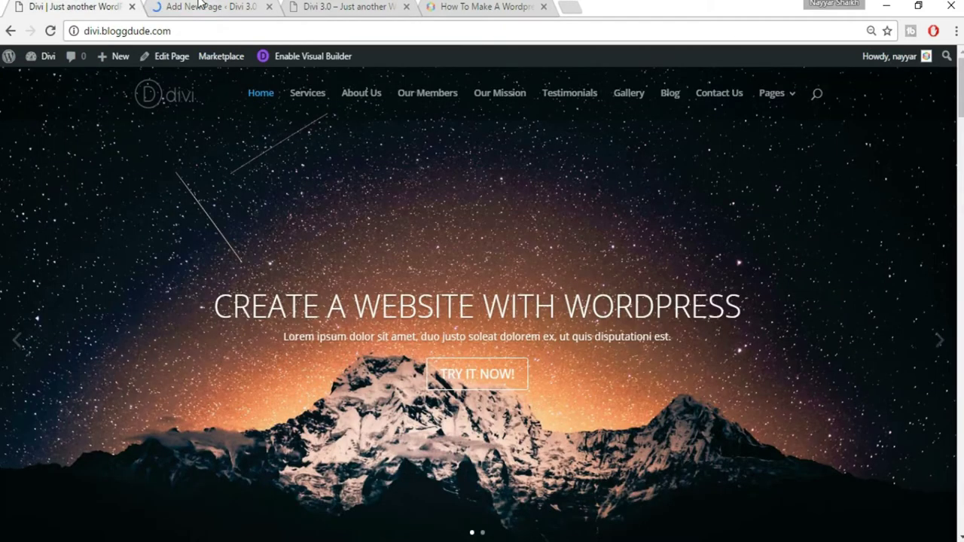
pyautogui.click(199, 6)
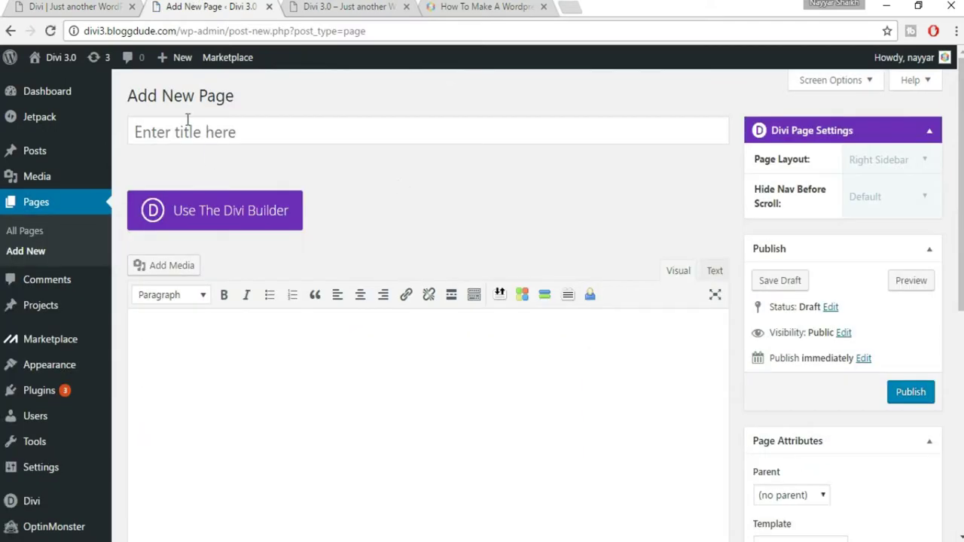
pyautogui.click(247, 132)
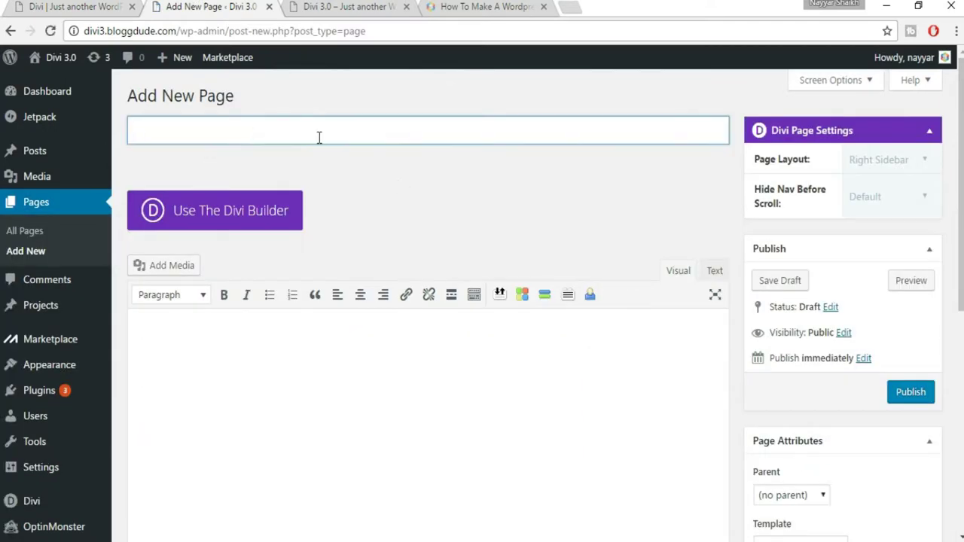
pyautogui.write('Homp')
pyautogui.write('Page')
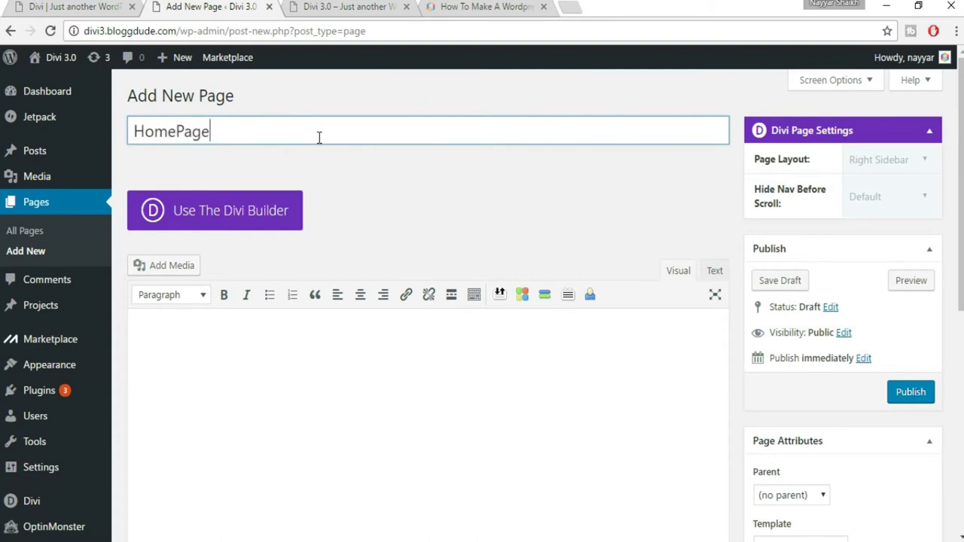
pyautogui.click(909, 393)
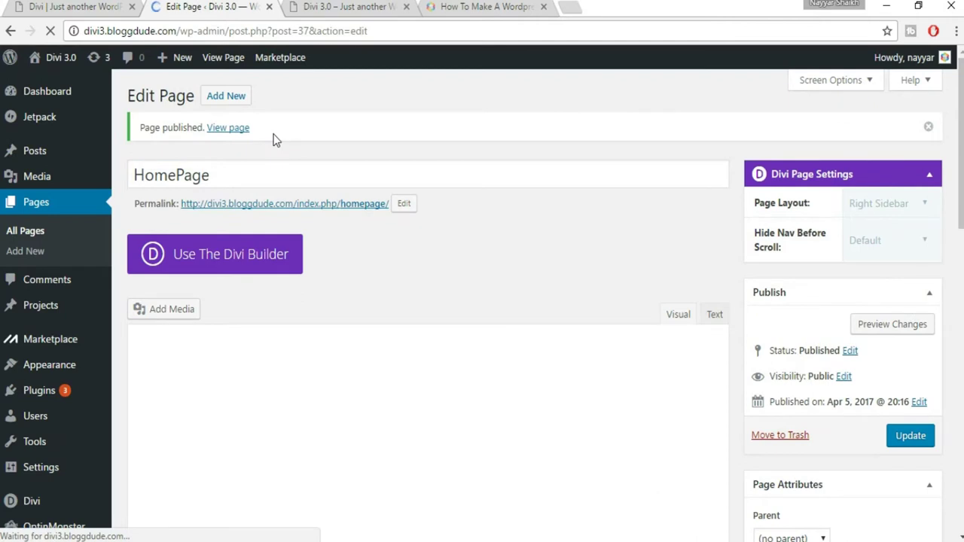
# Switch HomePage to the Divi Builder and open it in the Visual Builder
pyautogui.click(242, 260)
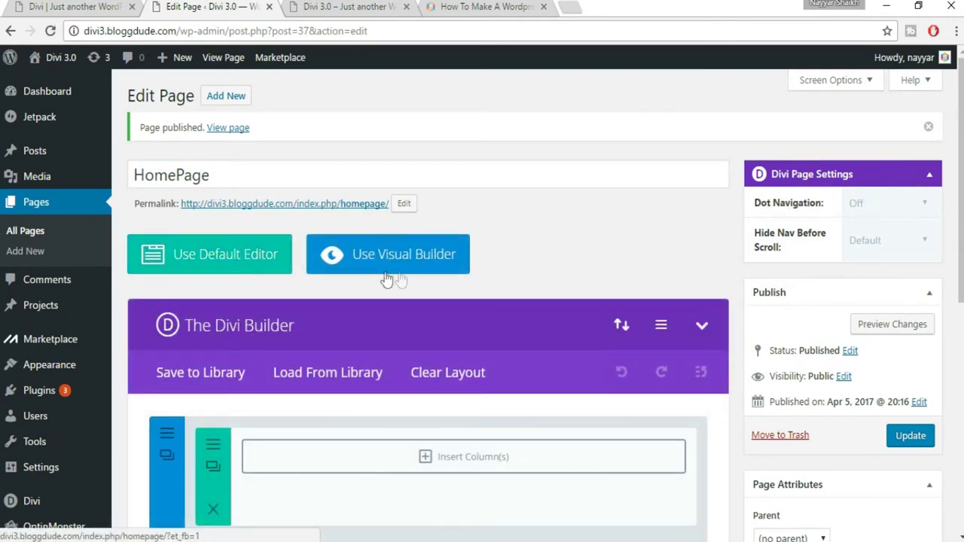
pyautogui.click(435, 264)
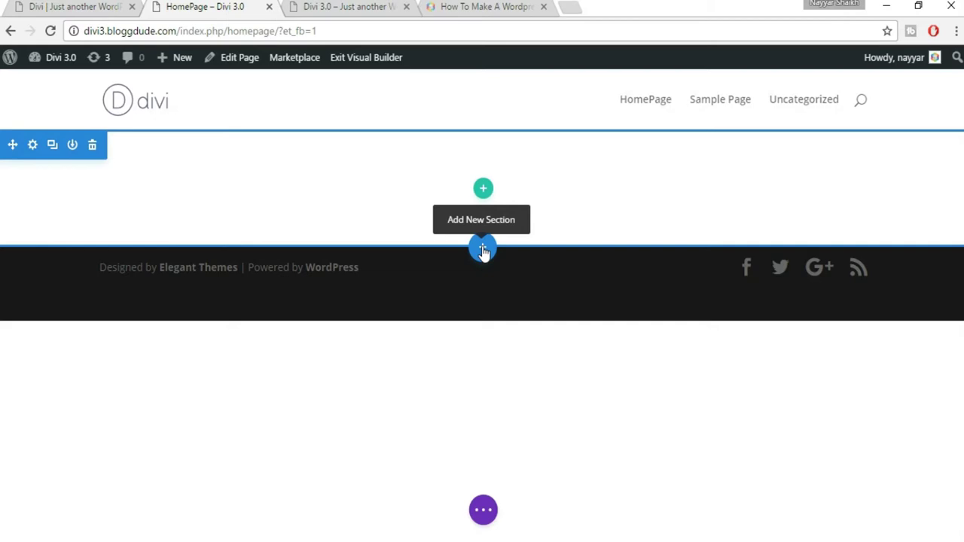
pyautogui.click(61, 6)
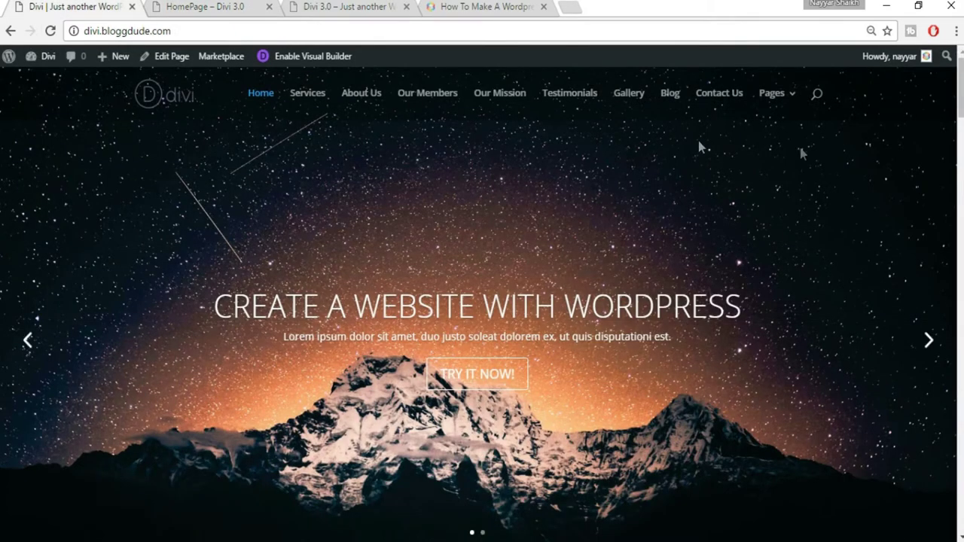
pyautogui.click(204, 7)
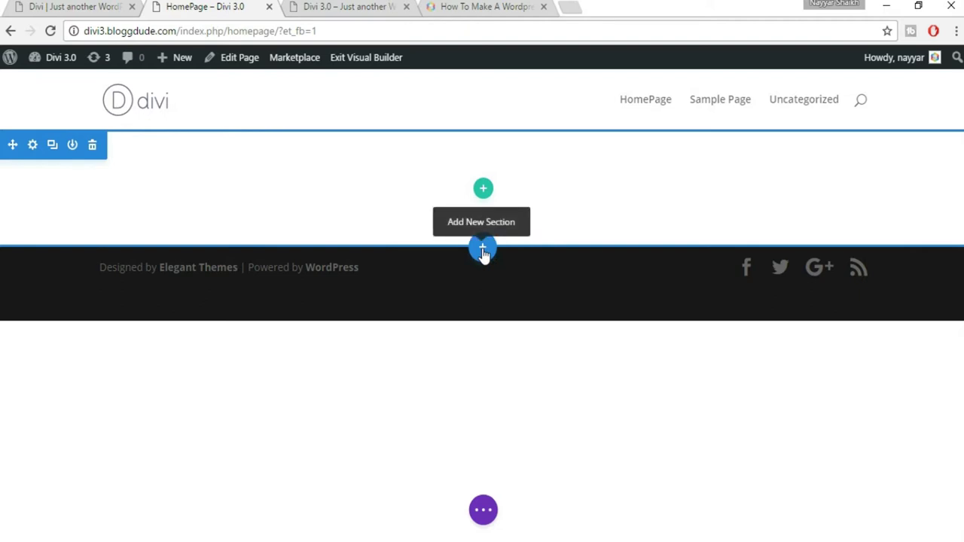
# Add a fullwidth section containing a Fullwidth Slider module, with browser zoom restored to 100%
pyautogui.click(482, 249)
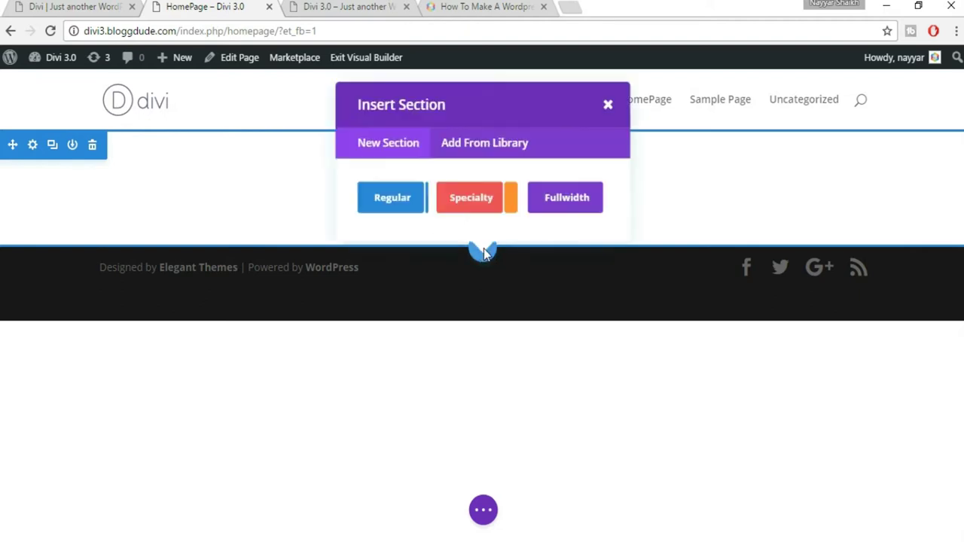
pyautogui.click(564, 202)
pyautogui.click(45, 6)
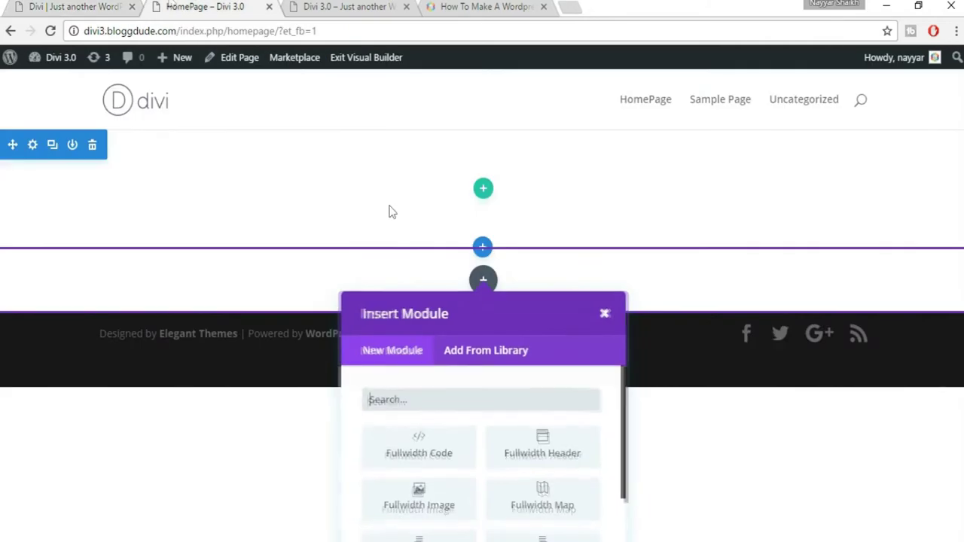
pyautogui.click(164, 6)
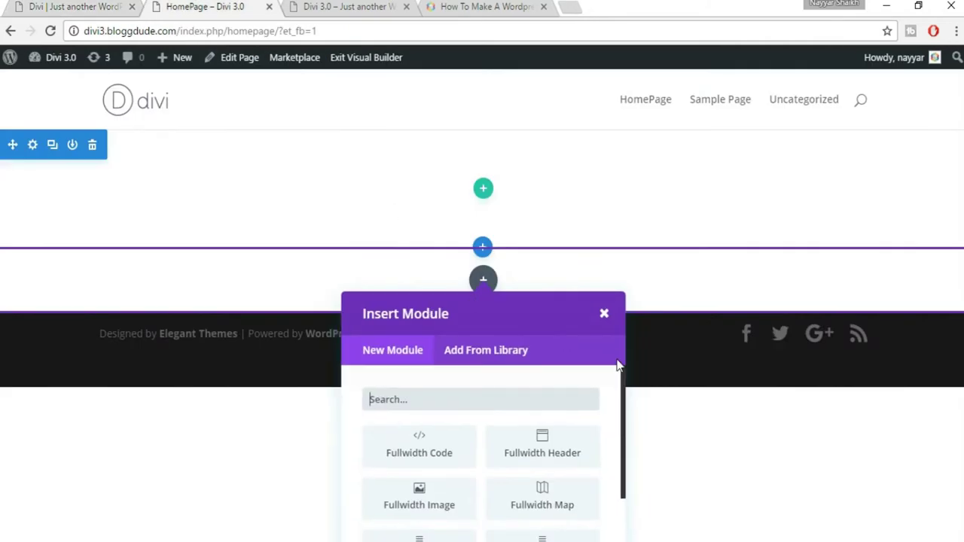
pyautogui.moveTo(623, 452); pyautogui.dragTo(619, 519)
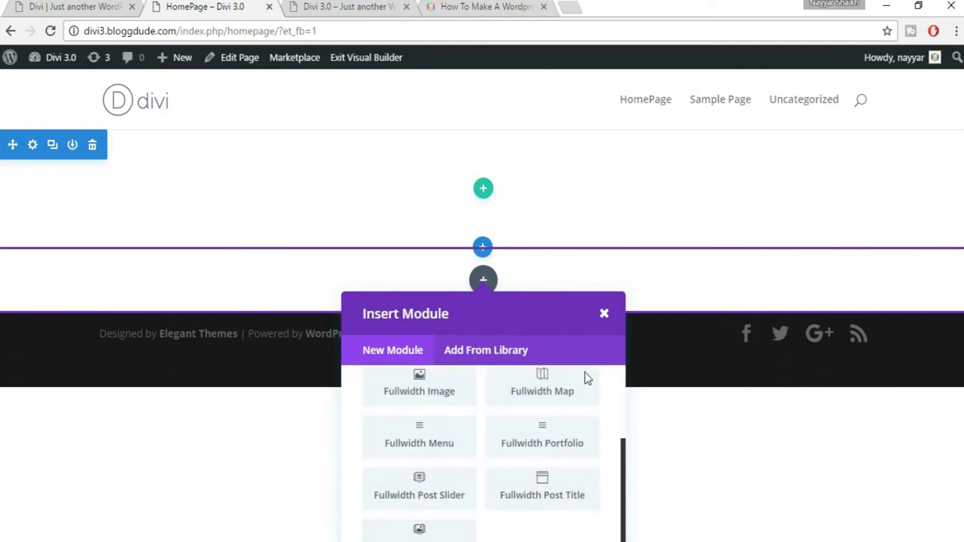
pyautogui.hotkey('ctrl', '-')
pyautogui.hotkey('ctrl', '-')
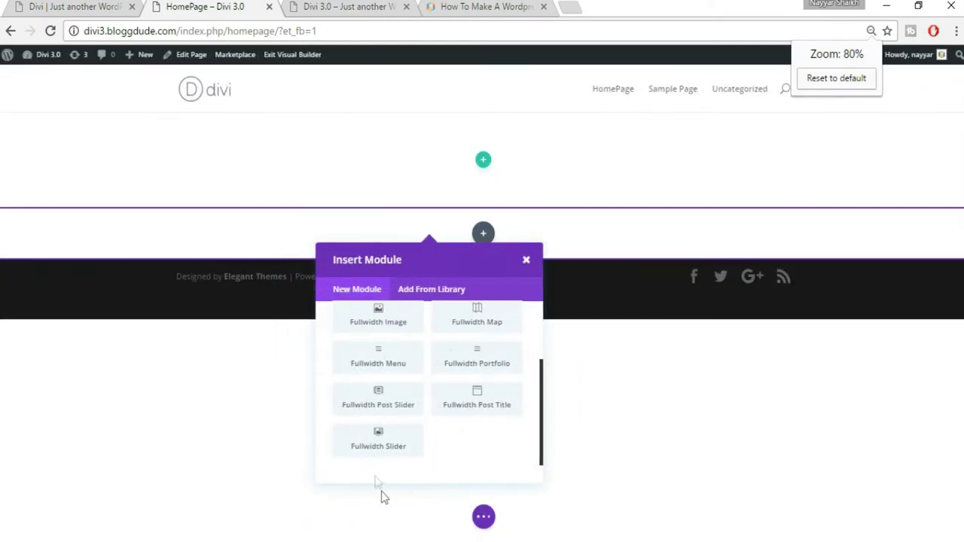
pyautogui.click(437, 450)
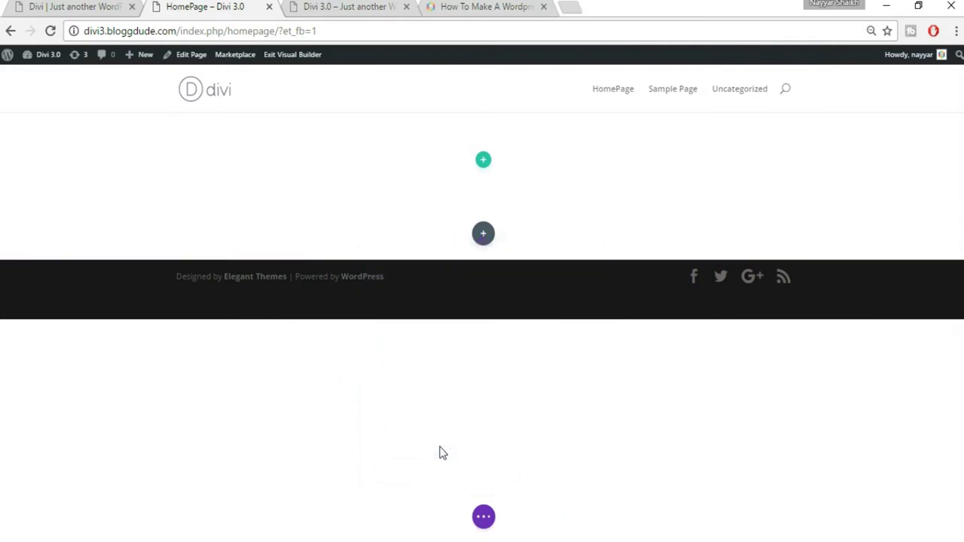
pyautogui.hotkey('ctrl', '+')
pyautogui.hotkey('ctrl', '+')
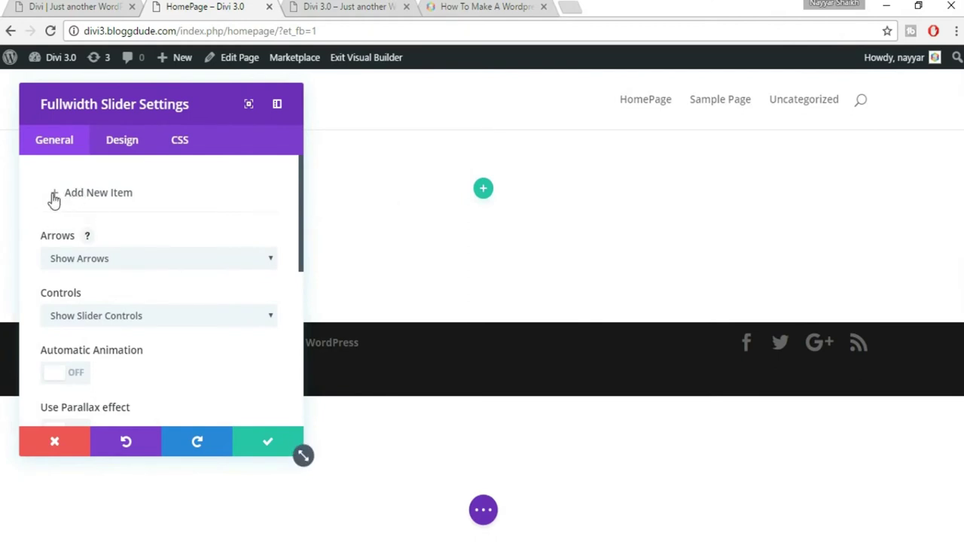
# Copy the demo's mountain-slide headline and add a new slide to the Fullwidth Slider
pyautogui.click(68, 7)
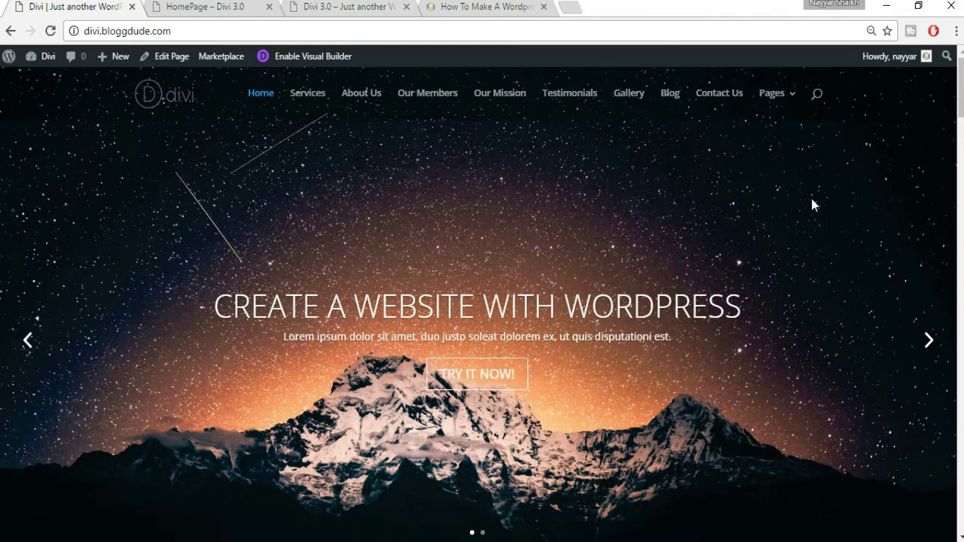
pyautogui.click(932, 349)
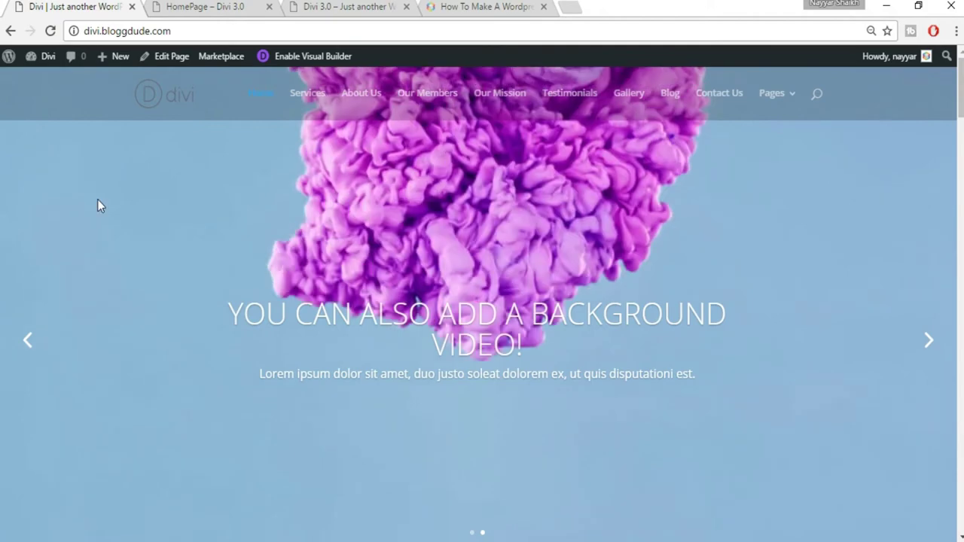
pyautogui.click(928, 340)
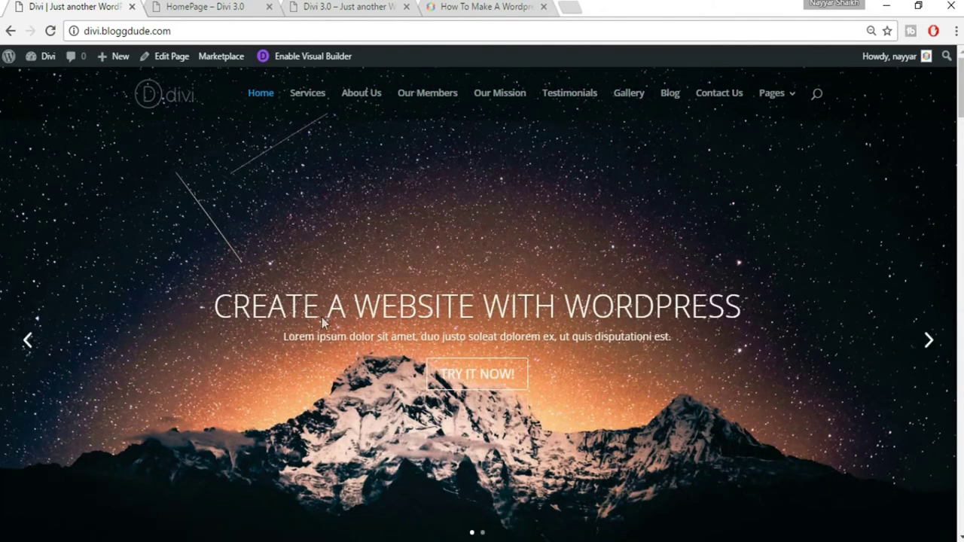
pyautogui.tripleClick(305, 294)
pyautogui.hotkey('ctrl', 'c')
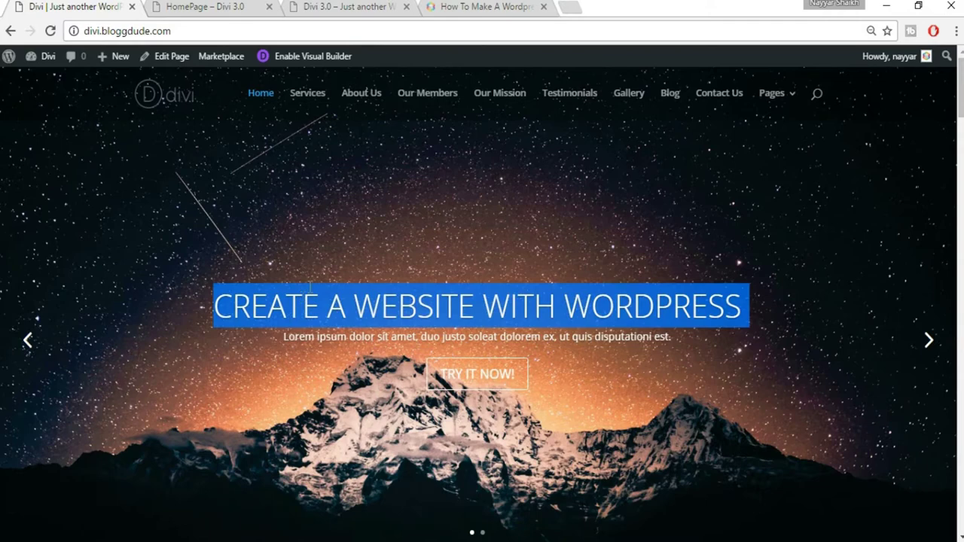
pyautogui.click(179, 6)
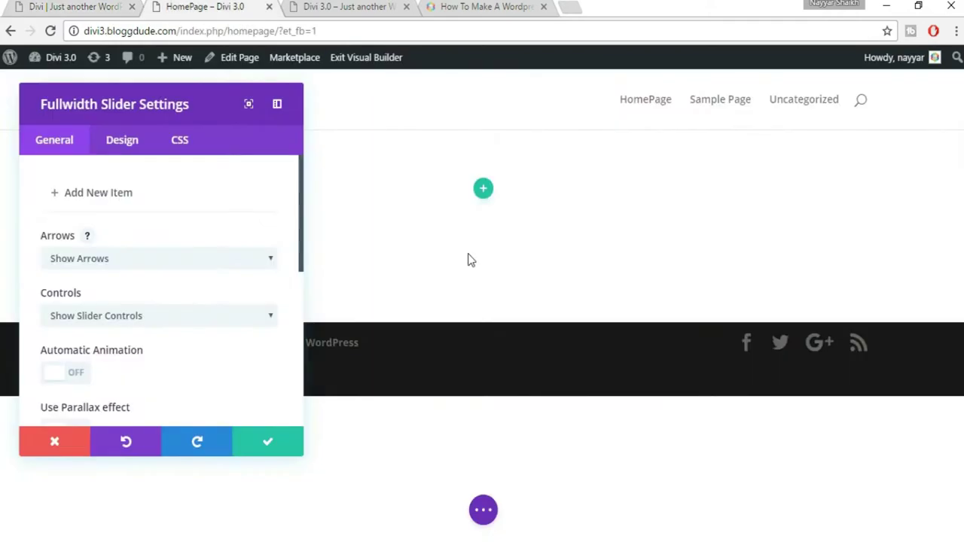
pyautogui.click(54, 194)
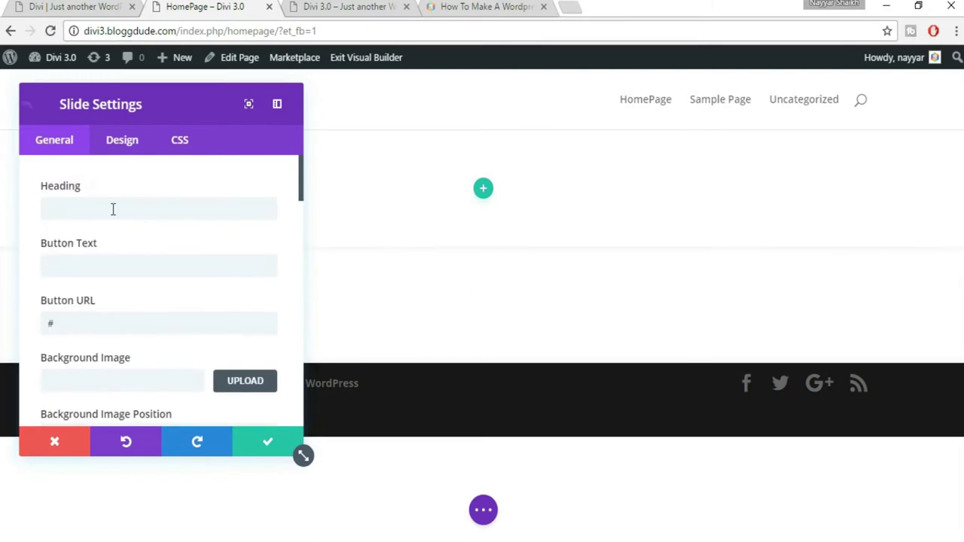
# Set the slide heading to CREATE A WEBSITE WITH WORDPRESS and the button text to Click Here
pyautogui.click(113, 209)
pyautogui.hotkey('ctrl', 'v')
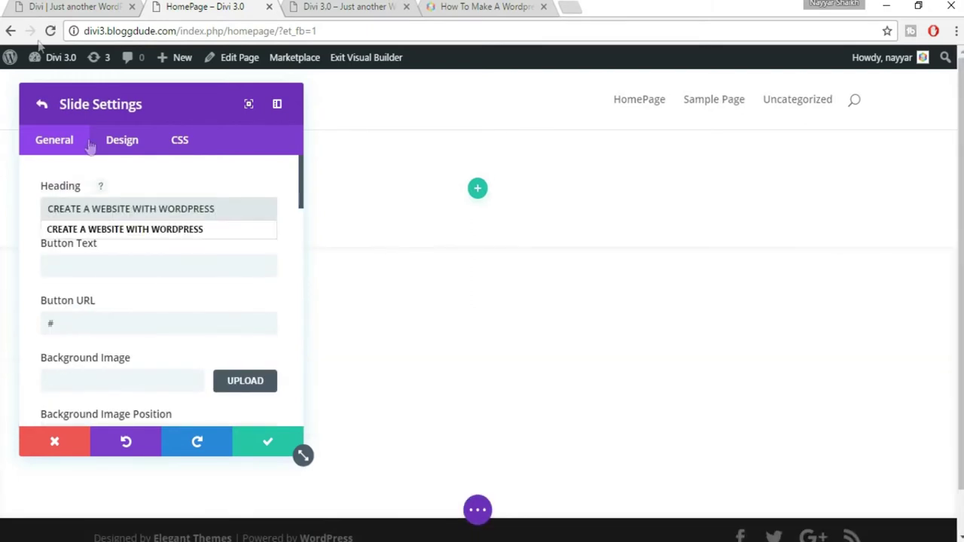
pyautogui.click(168, 229)
pyautogui.click(133, 261)
pyautogui.click(64, 7)
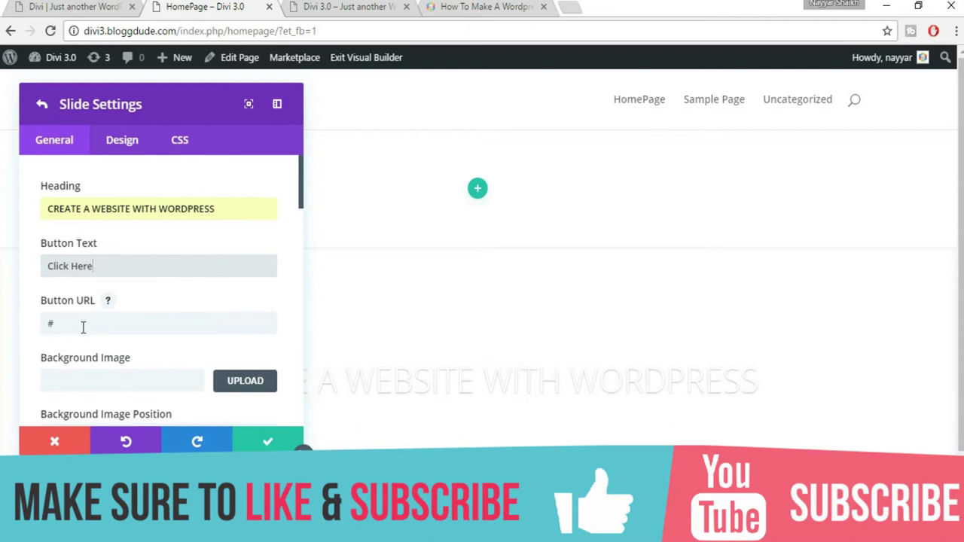
pyautogui.scroll(-1, 227, 325)
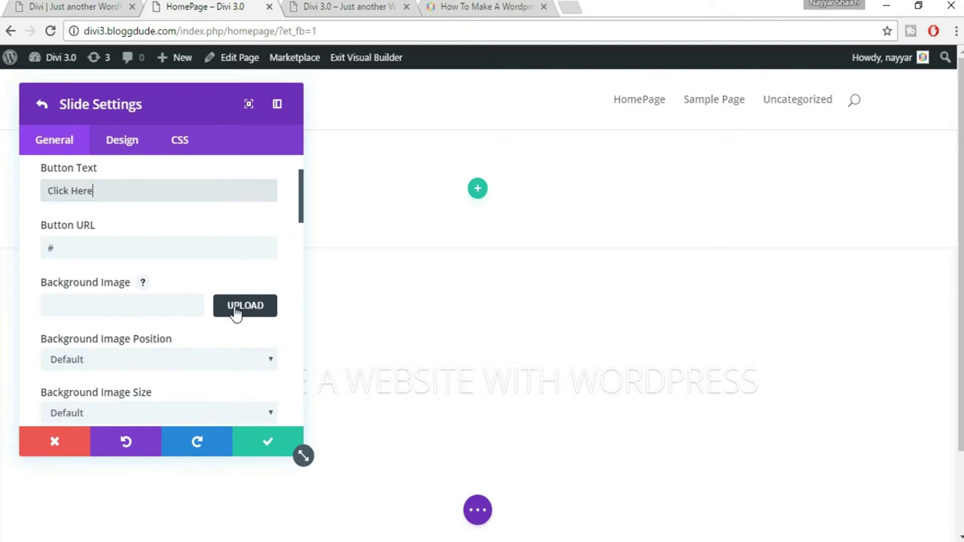
pyautogui.click(236, 312)
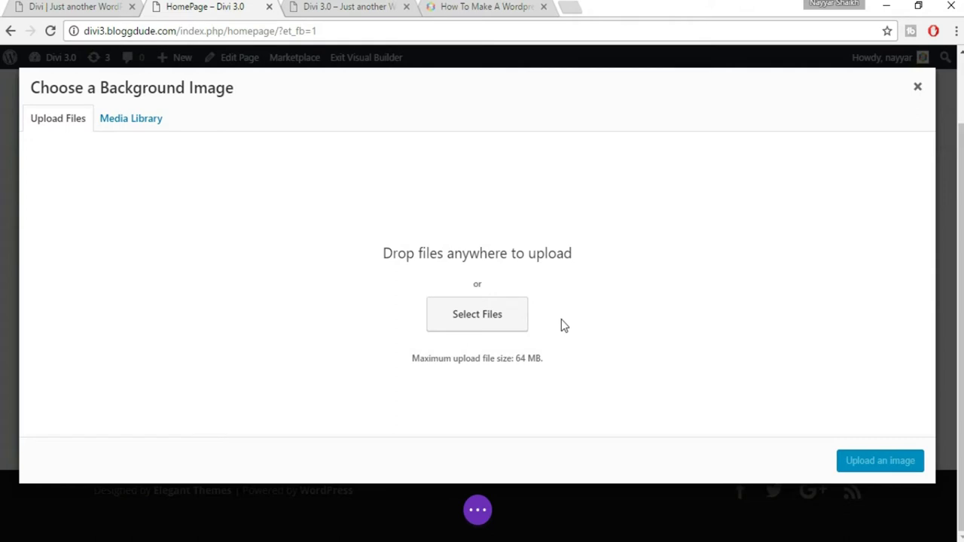
# Upload all images from the Divi 3.0 > Images folder to the media library
pyautogui.click(472, 321)
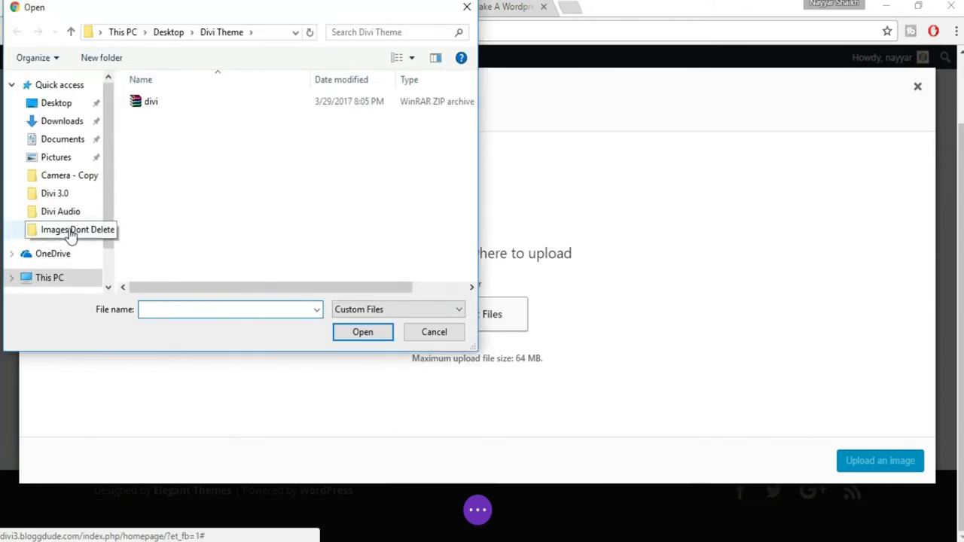
pyautogui.click(66, 195)
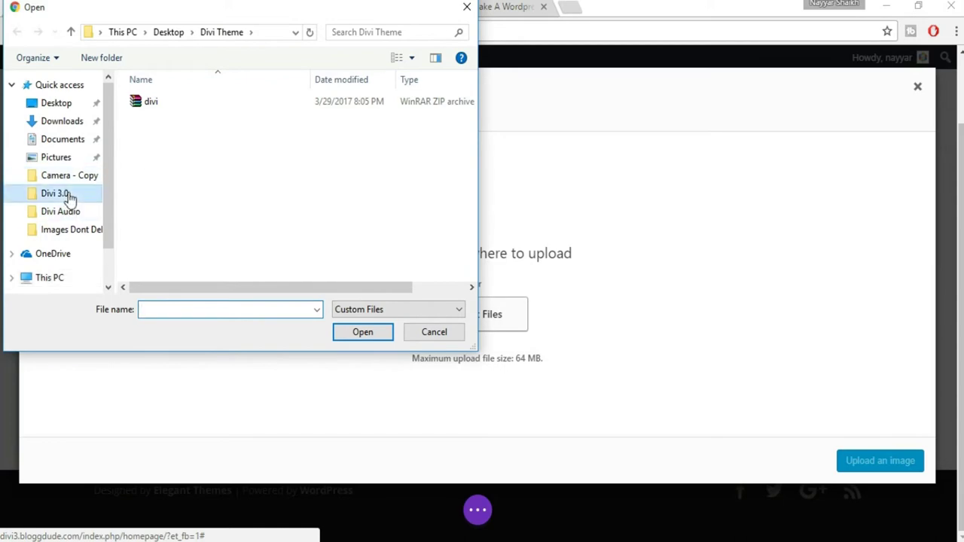
pyautogui.doubleClick(185, 118)
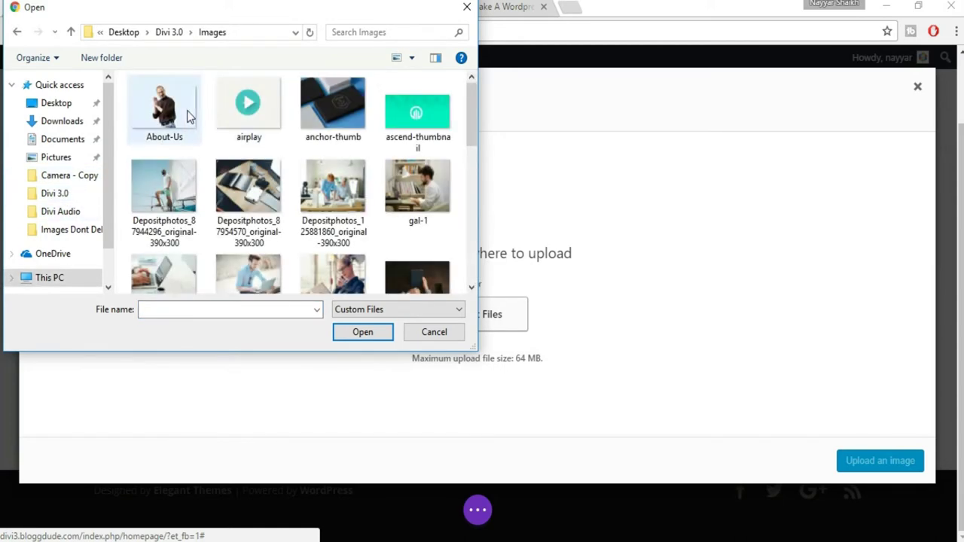
pyautogui.scroll(-6, 426, 244)
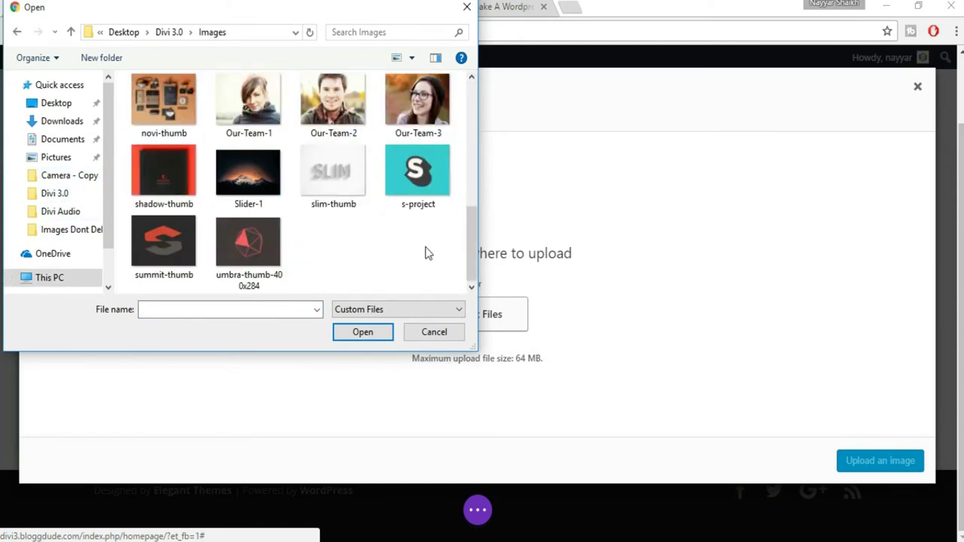
pyautogui.hotkey('ctrl', 'a')
pyautogui.scroll(6, 314, 215)
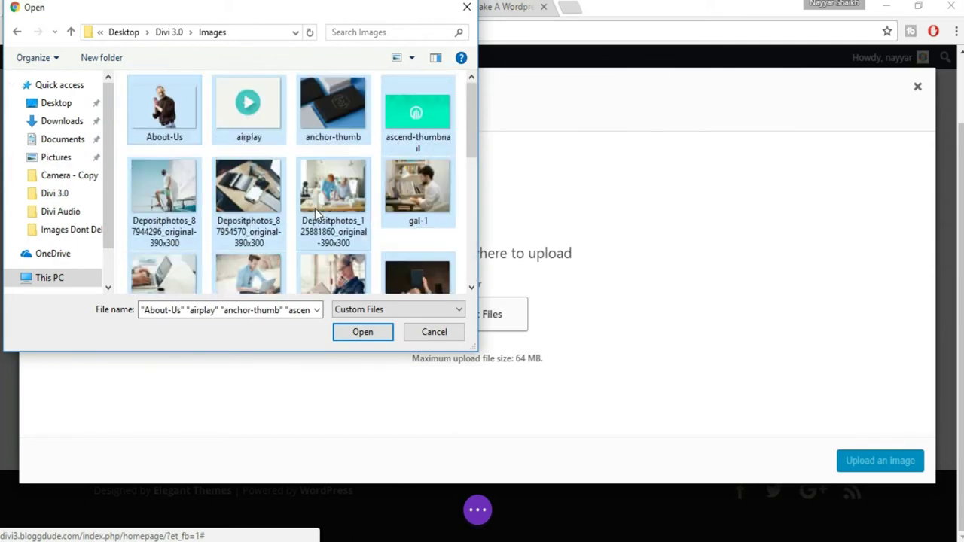
pyautogui.click(363, 332)
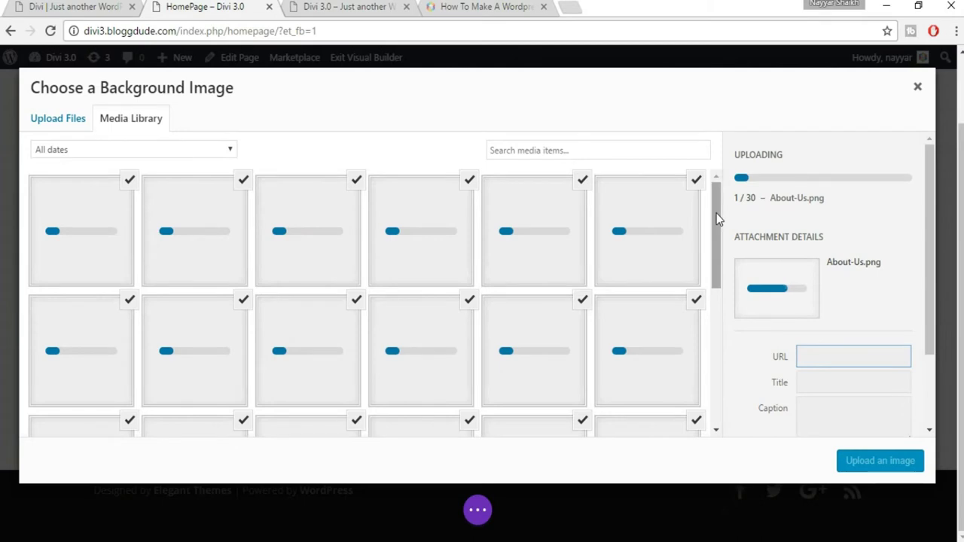
pyautogui.moveTo(716, 219); pyautogui.dragTo(716, 269)
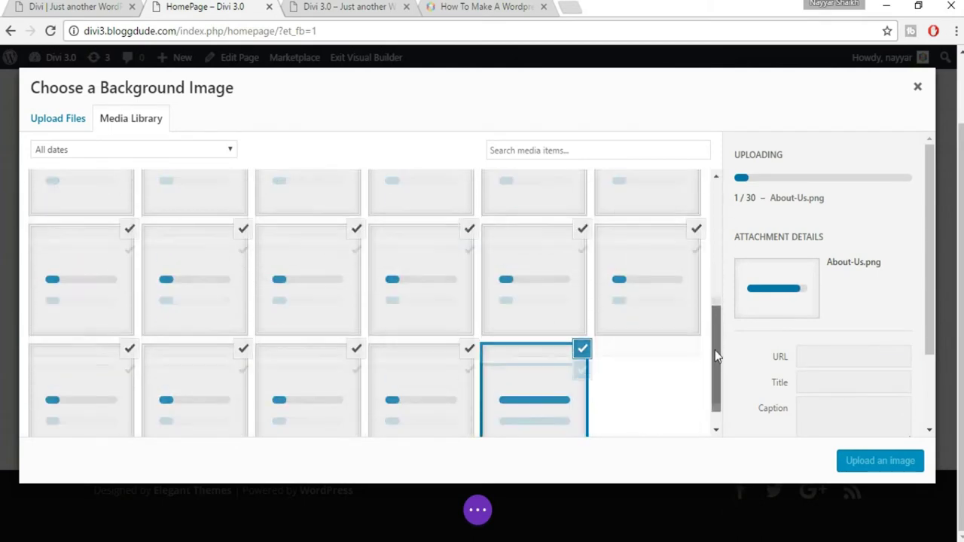
pyautogui.moveTo(714, 309); pyautogui.dragTo(721, 187)
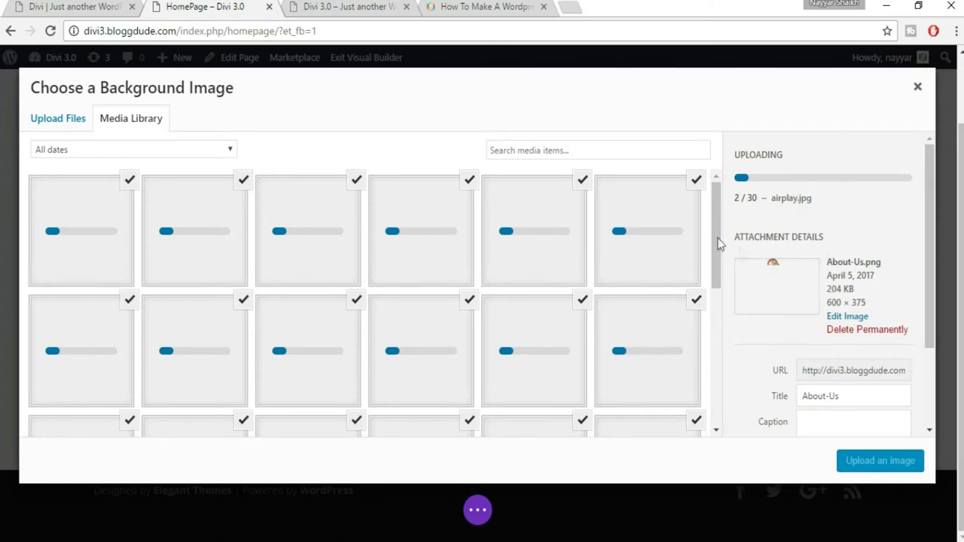
pyautogui.moveTo(716, 236); pyautogui.dragTo(721, 375)
pyautogui.moveTo(734, 300); pyautogui.dragTo(734, 205)
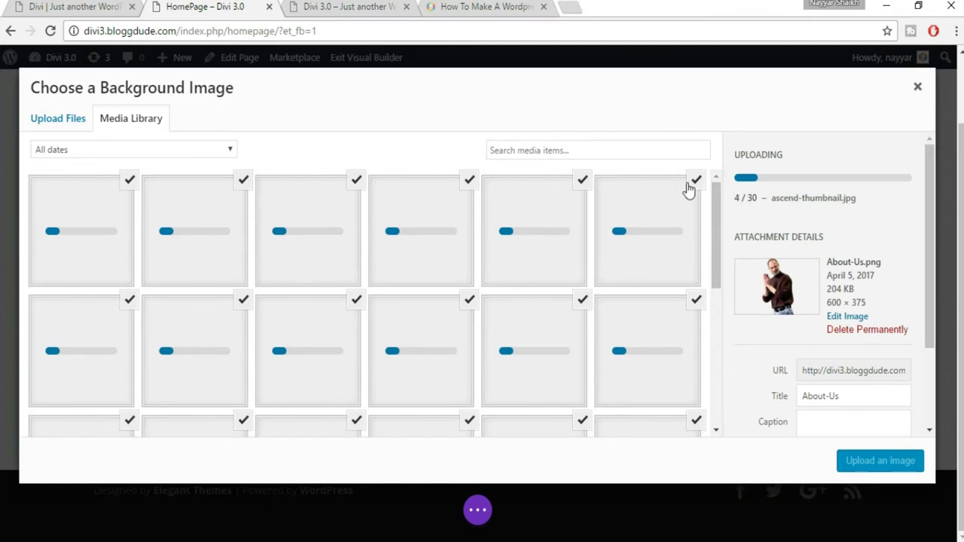
pyautogui.press('Escape')
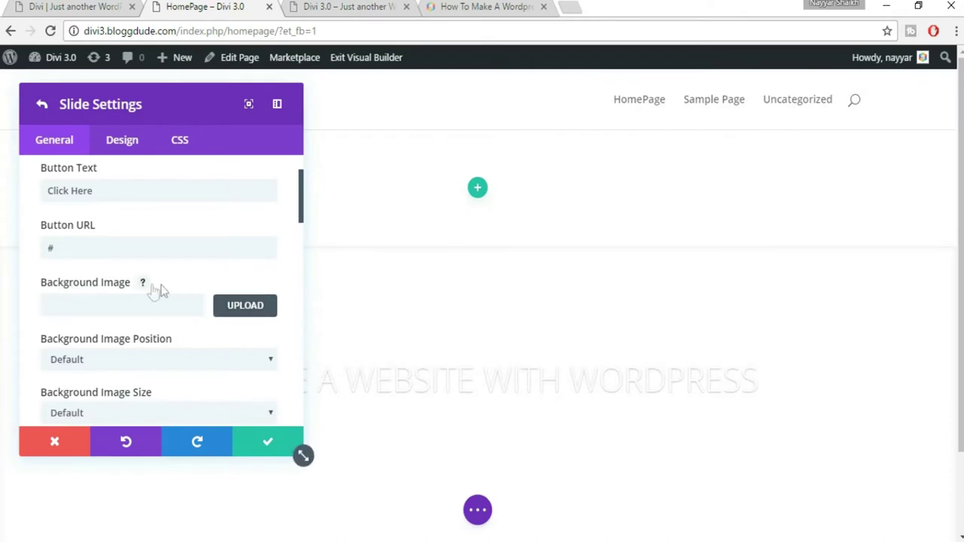
# Set the starry mountain Slider-1 image as the slide's background
pyautogui.click(258, 307)
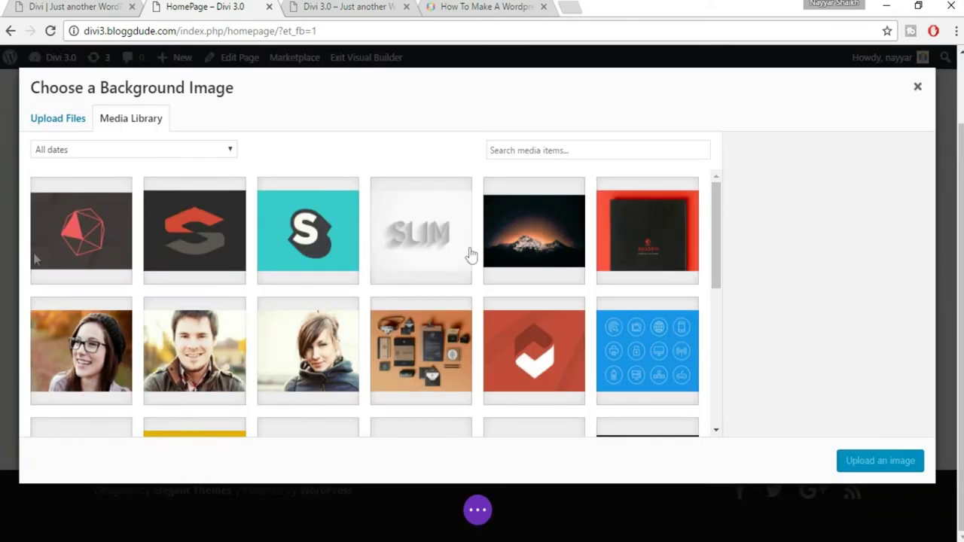
pyautogui.scroll(-2, 606, 353)
pyautogui.scroll(2, 606, 353)
pyautogui.click(532, 256)
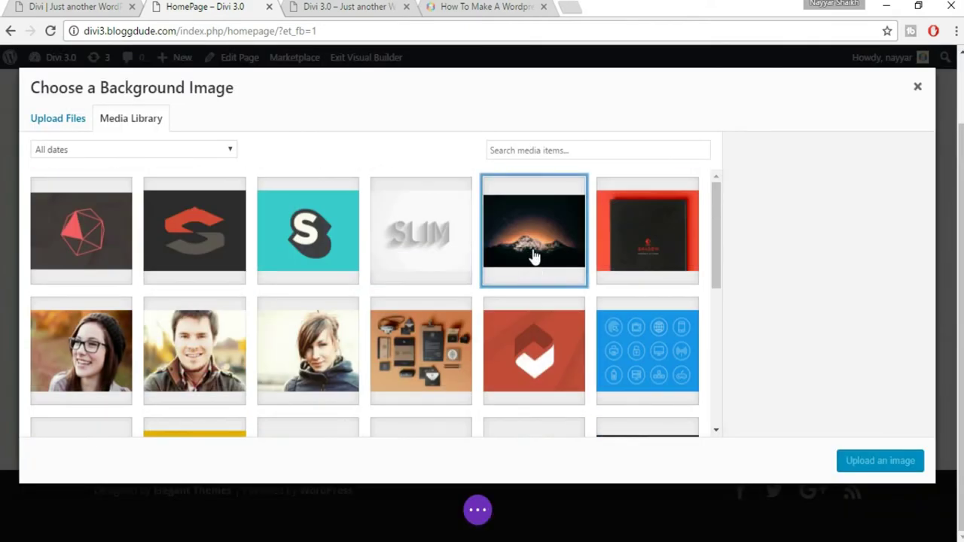
pyautogui.click(881, 470)
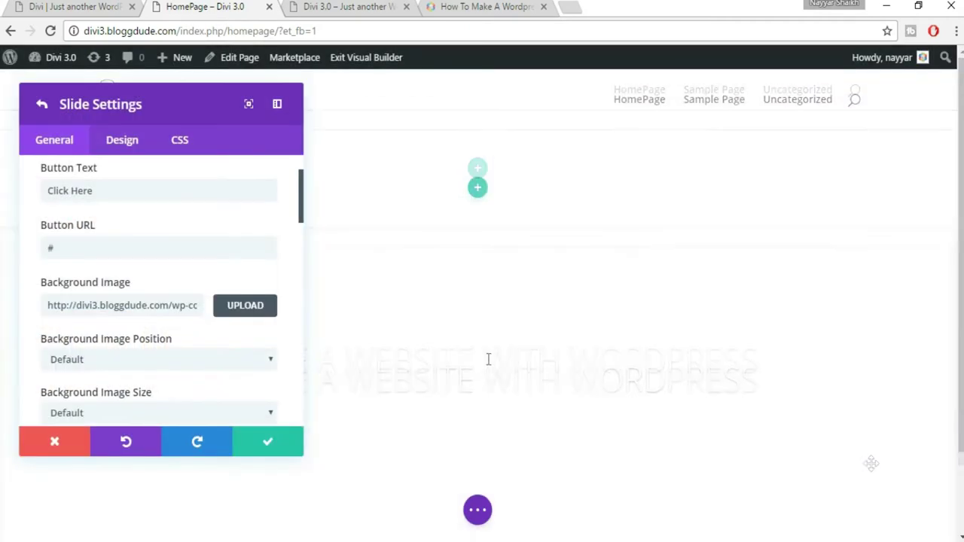
# Keep the background image position at Default and set background image size to Cover
pyautogui.scroll(-2, 246, 344)
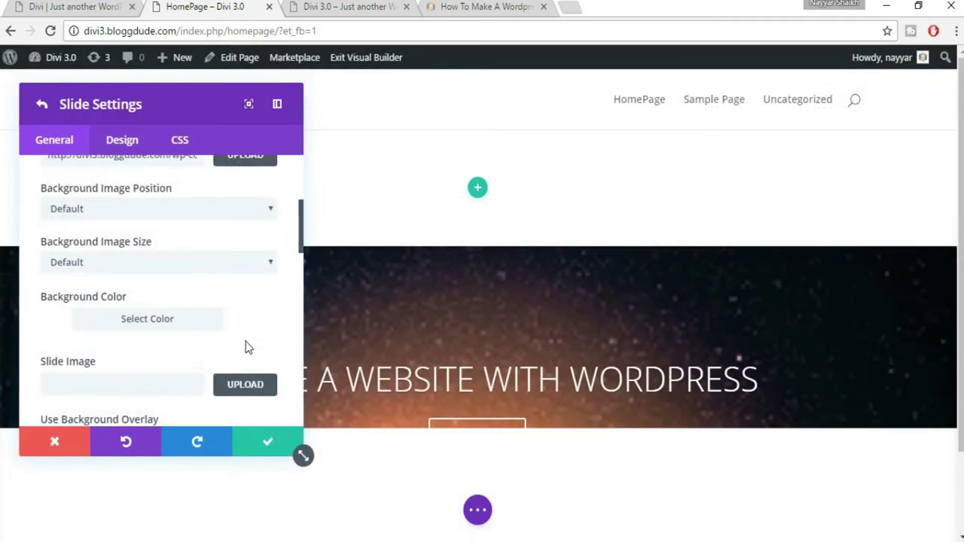
pyautogui.scroll(-2, 863, 369)
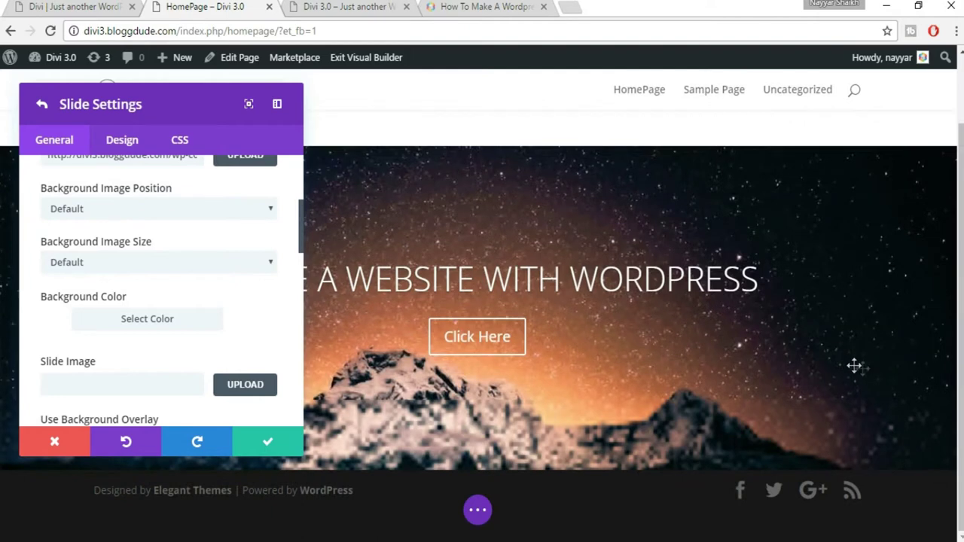
pyautogui.scroll(-3, 209, 318)
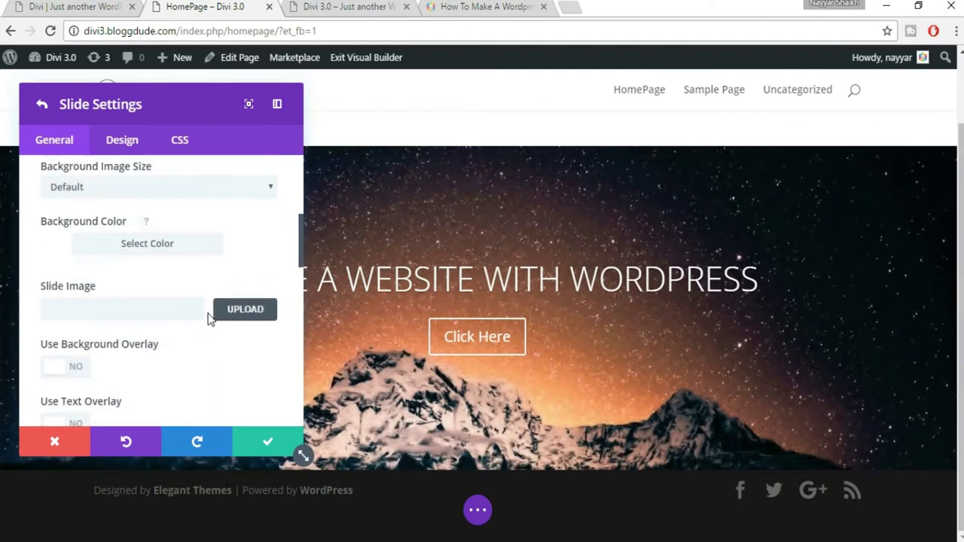
pyautogui.scroll(-3, 223, 327)
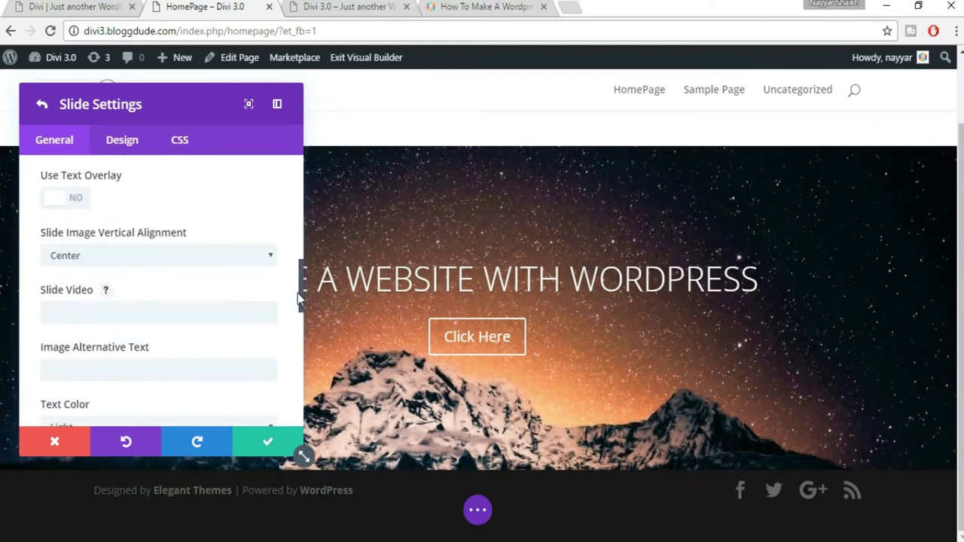
pyautogui.scroll(6, 294, 268)
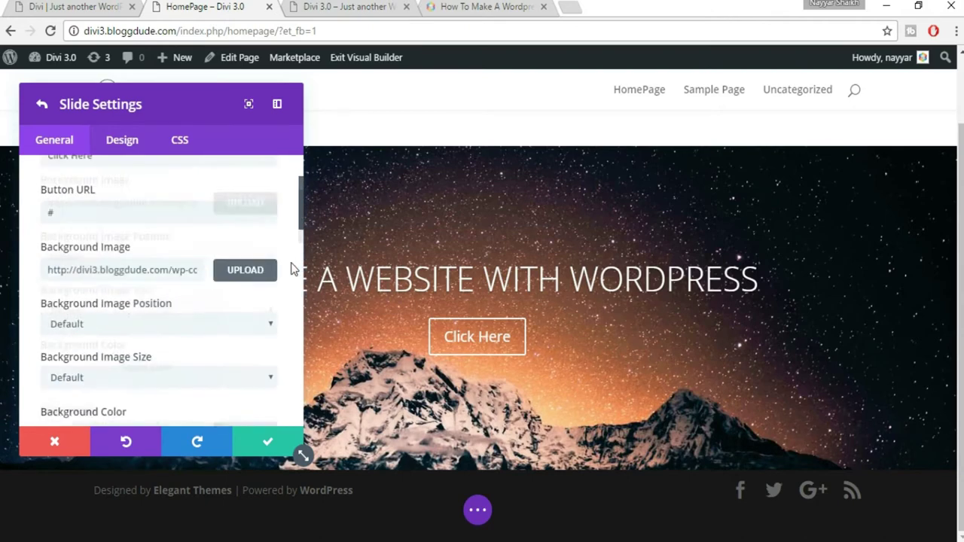
pyautogui.scroll(-2, 120, 343)
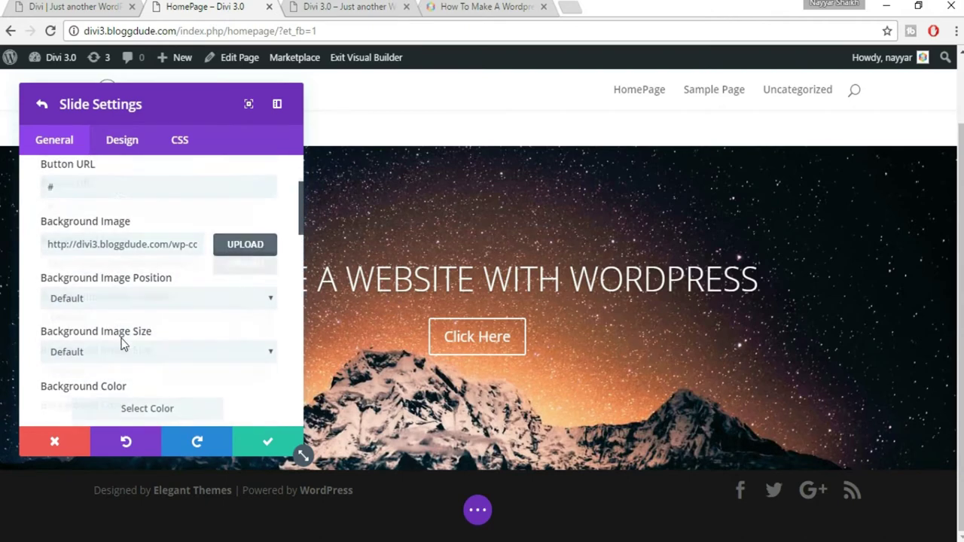
pyautogui.scroll(-2, 171, 290)
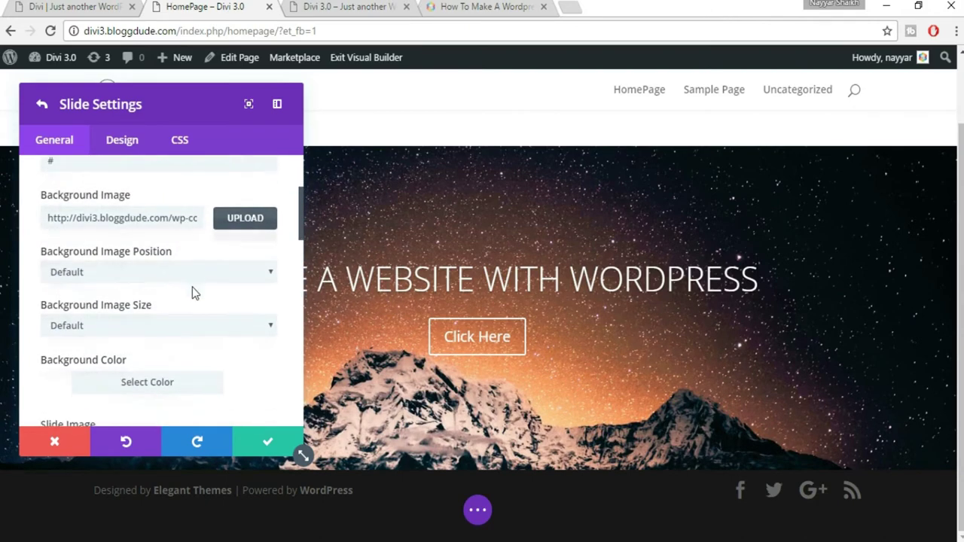
pyautogui.click(168, 209)
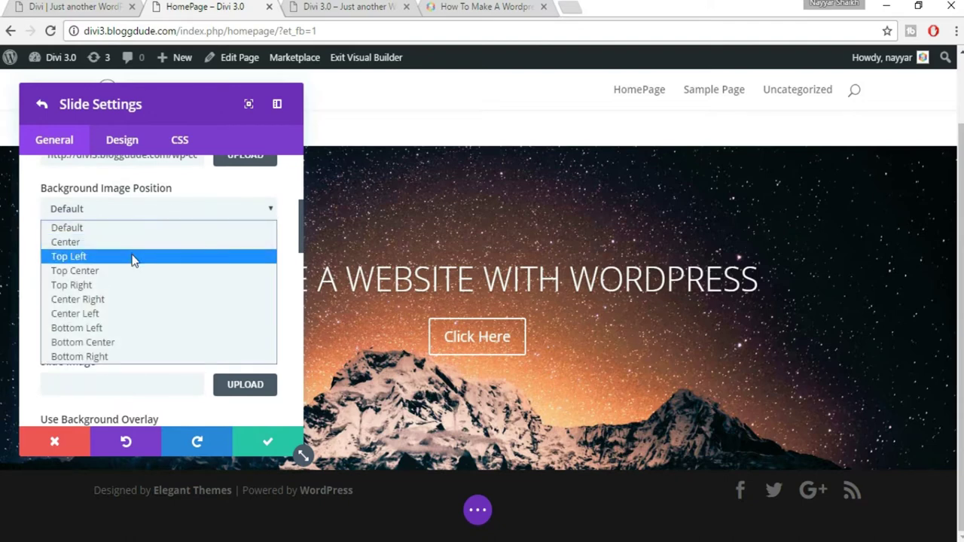
pyautogui.click(164, 190)
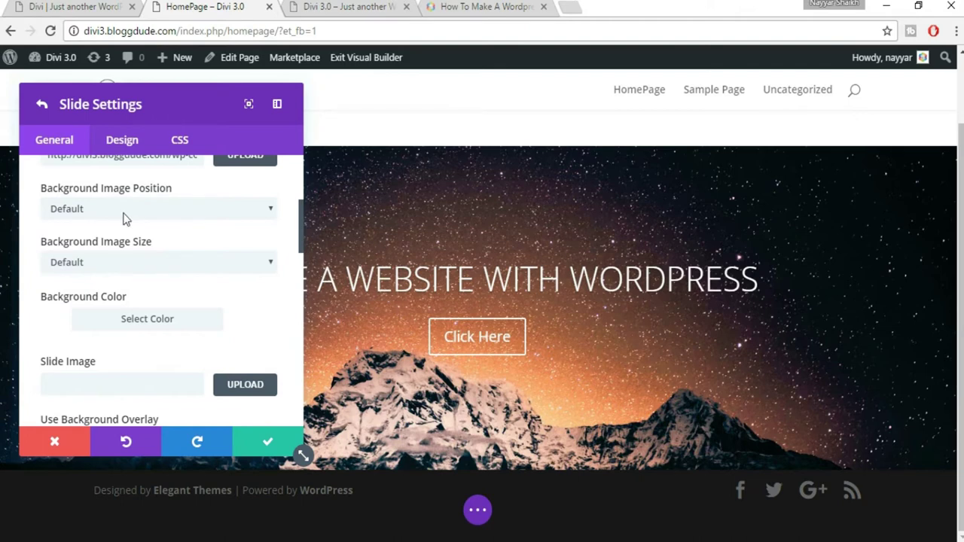
pyautogui.click(119, 263)
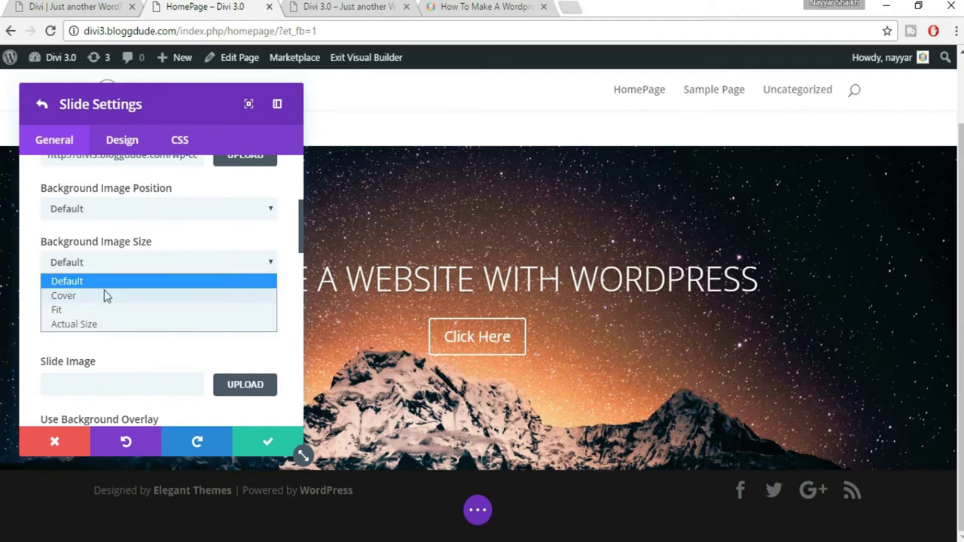
pyautogui.click(105, 298)
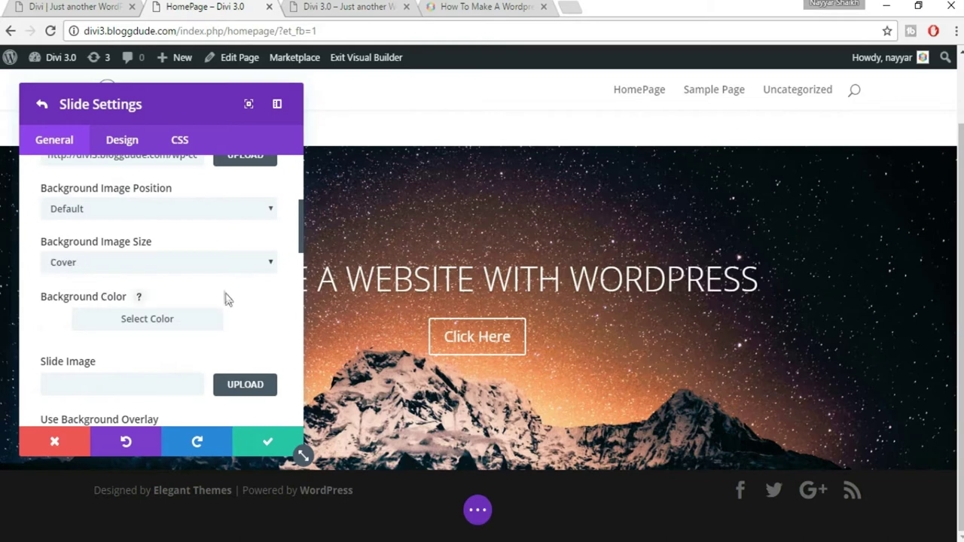
pyautogui.scroll(-1, 226, 297)
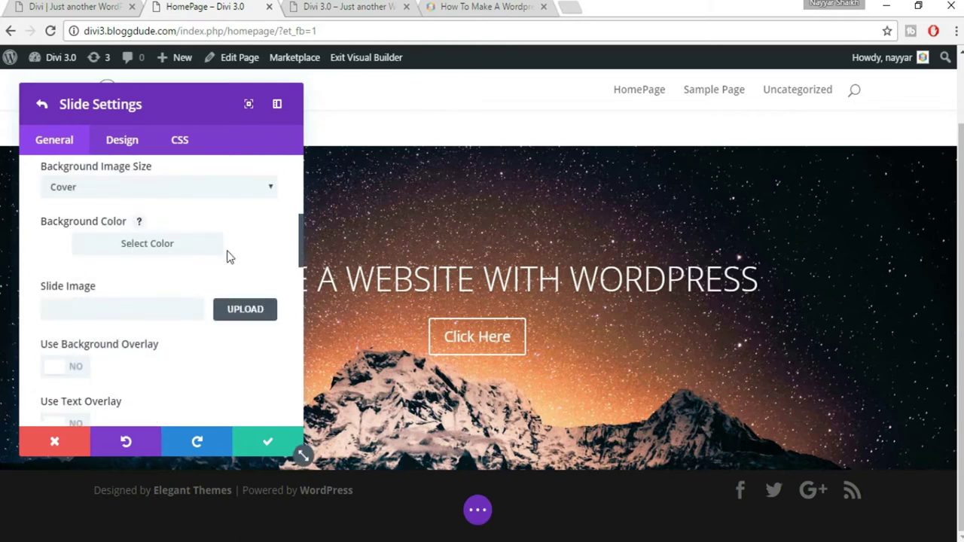
pyautogui.scroll(-1, 262, 269)
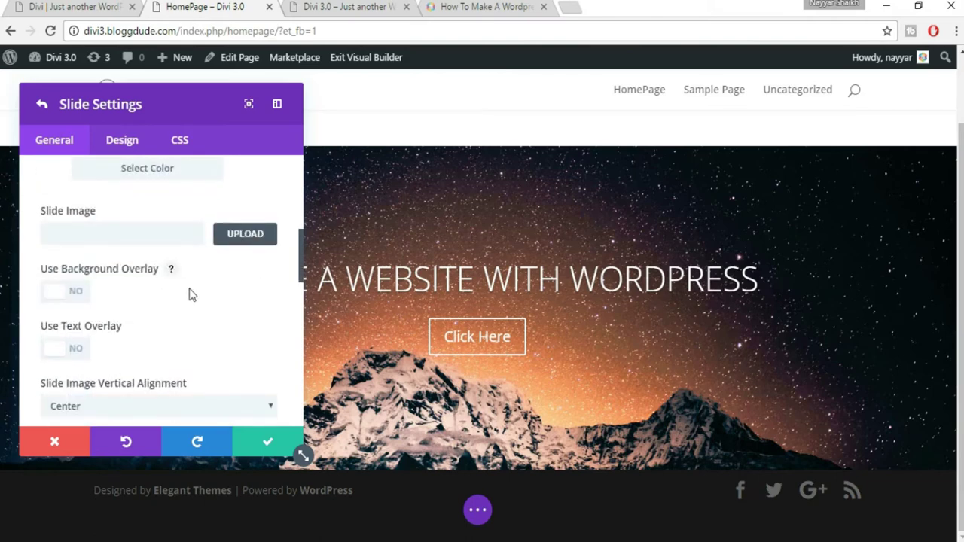
pyautogui.click(76, 294)
pyautogui.scroll(-1, 218, 297)
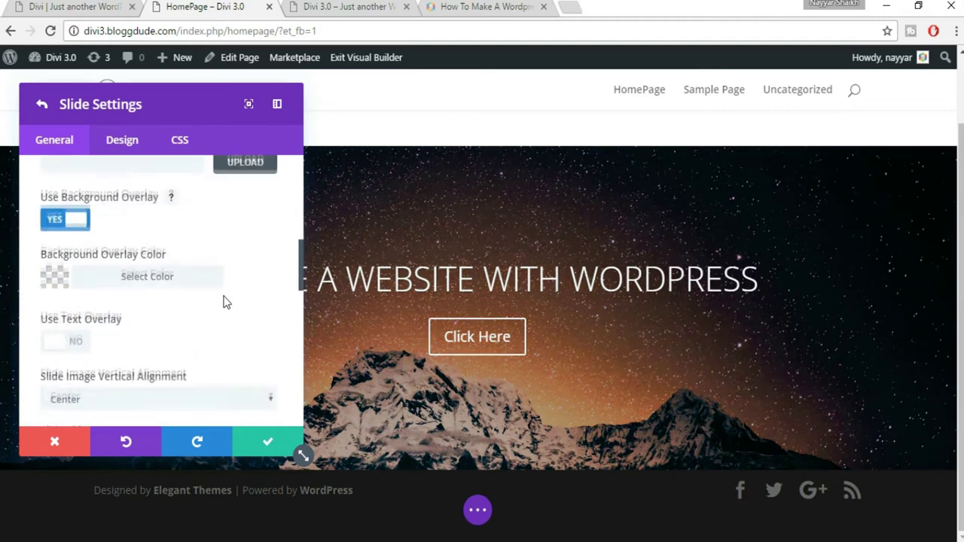
pyautogui.click(135, 274)
pyautogui.scroll(-1, 188, 369)
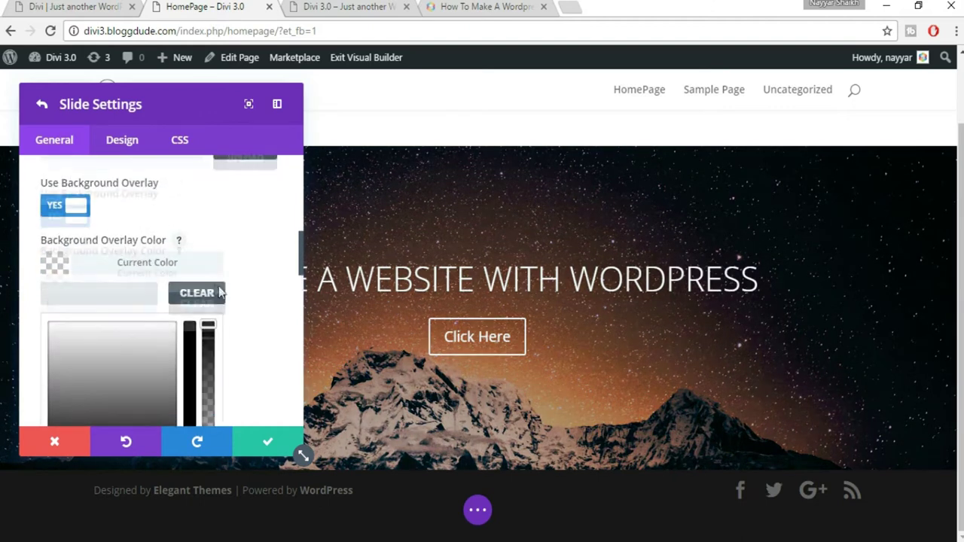
pyautogui.click(120, 405)
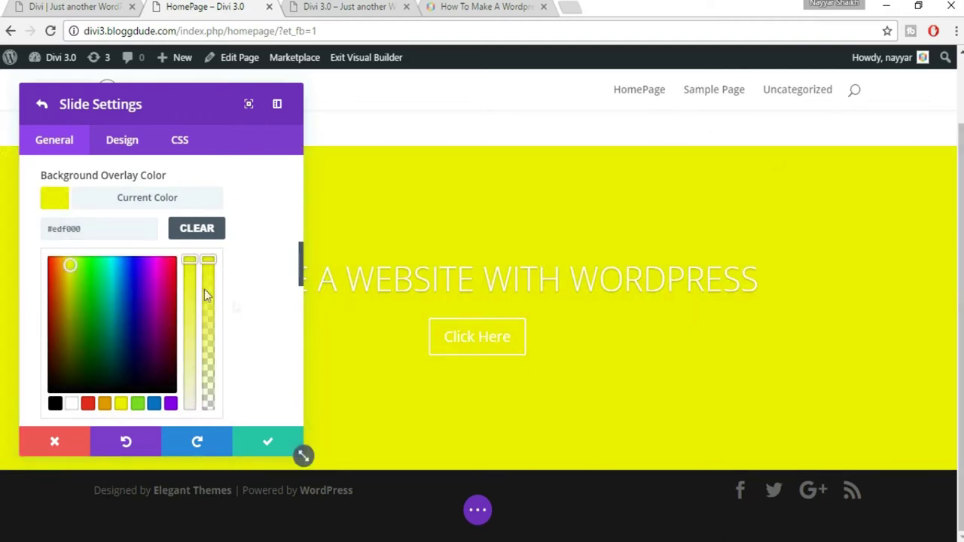
pyautogui.moveTo(212, 277); pyautogui.dragTo(201, 324)
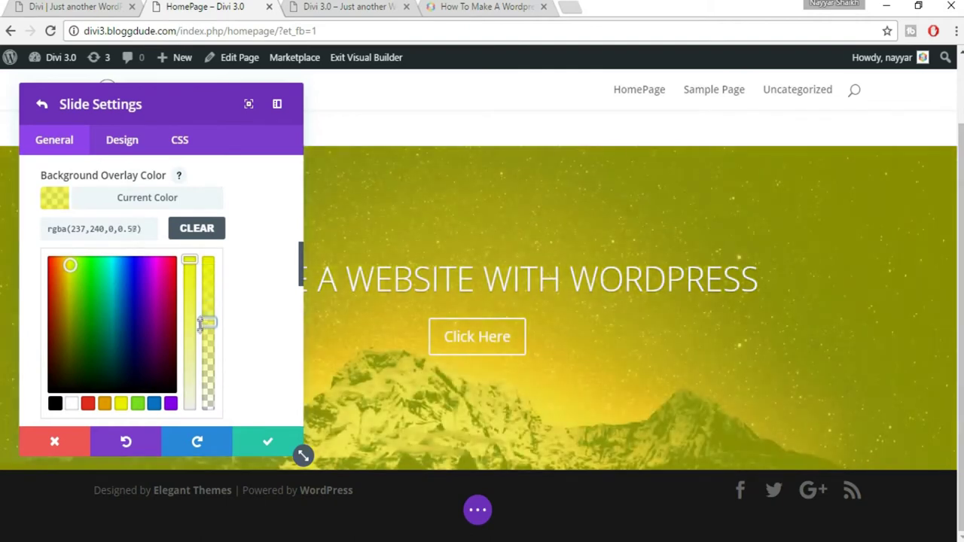
pyautogui.click(138, 407)
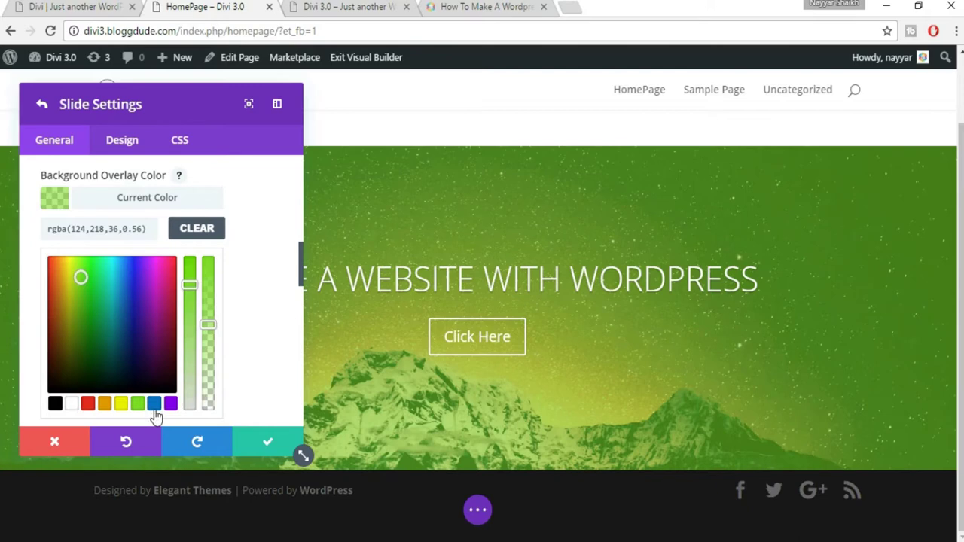
pyautogui.click(154, 405)
pyautogui.click(207, 340)
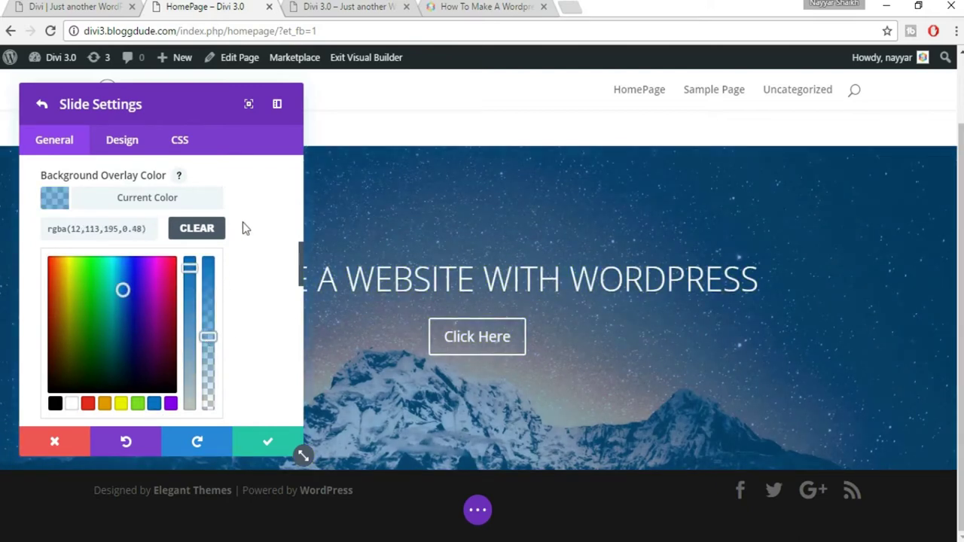
pyautogui.scroll(2, 245, 228)
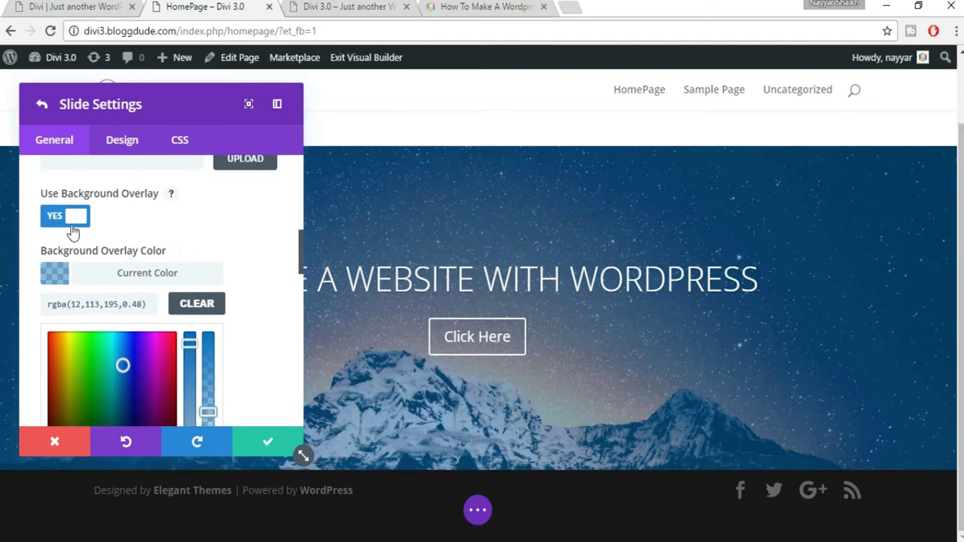
pyautogui.click(71, 218)
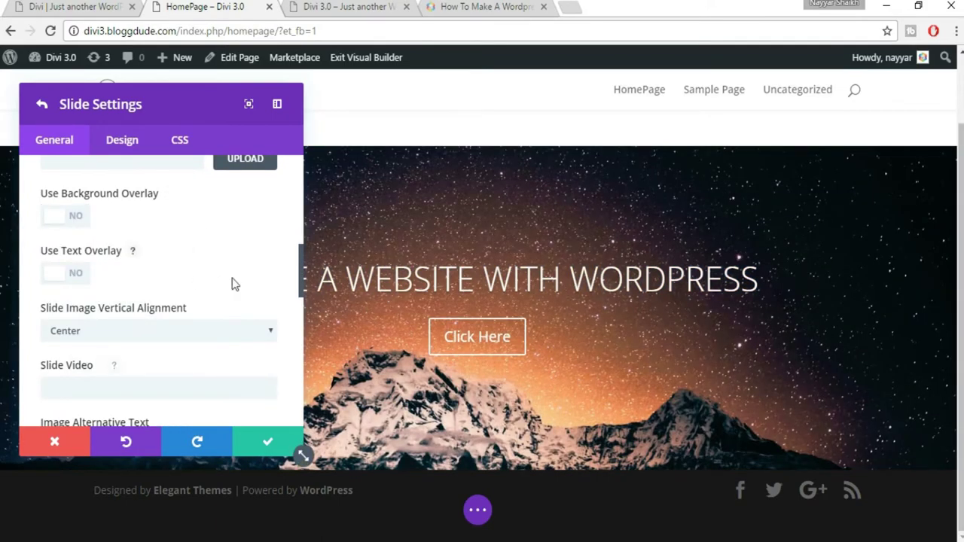
pyautogui.scroll(-2, 235, 284)
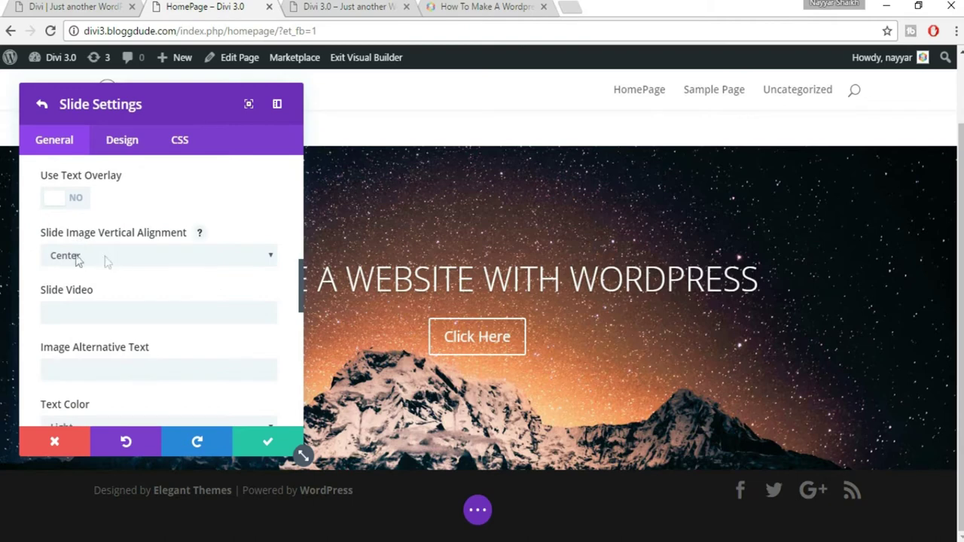
pyautogui.scroll(-2, 253, 286)
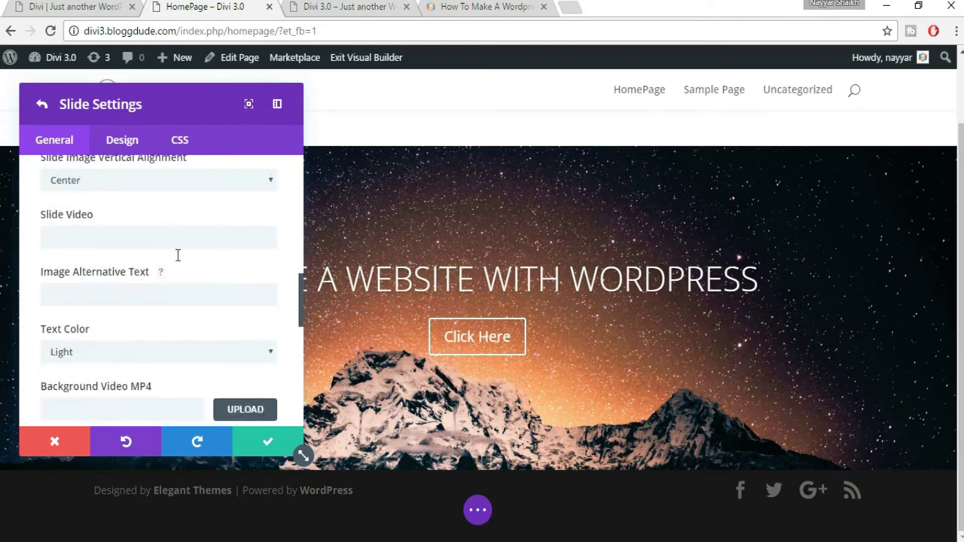
pyautogui.scroll(-2, 177, 286)
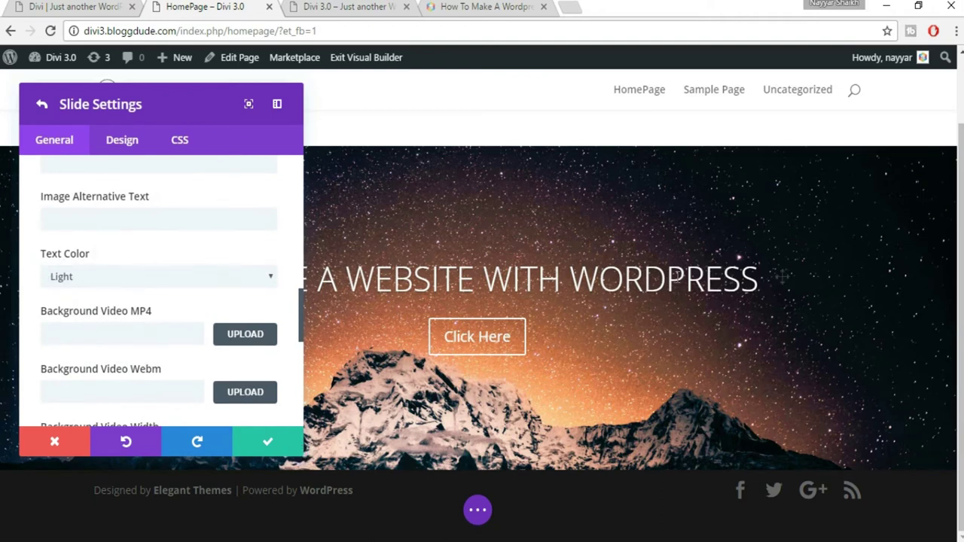
pyautogui.click(158, 277)
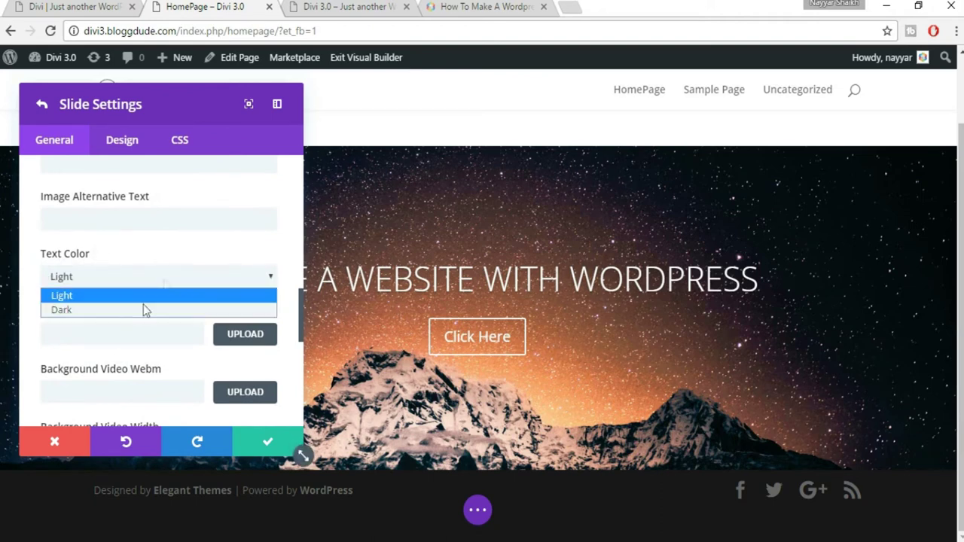
pyautogui.click(129, 312)
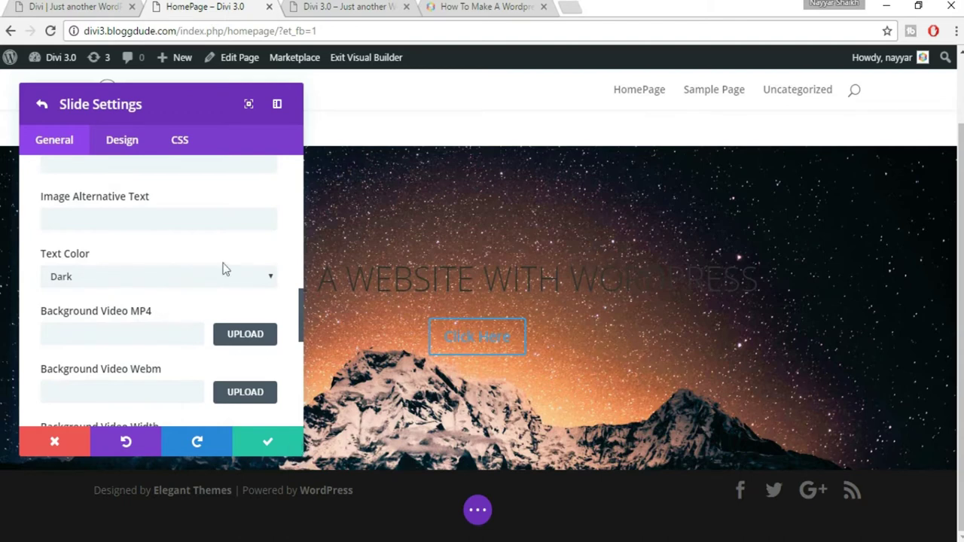
pyautogui.click(162, 277)
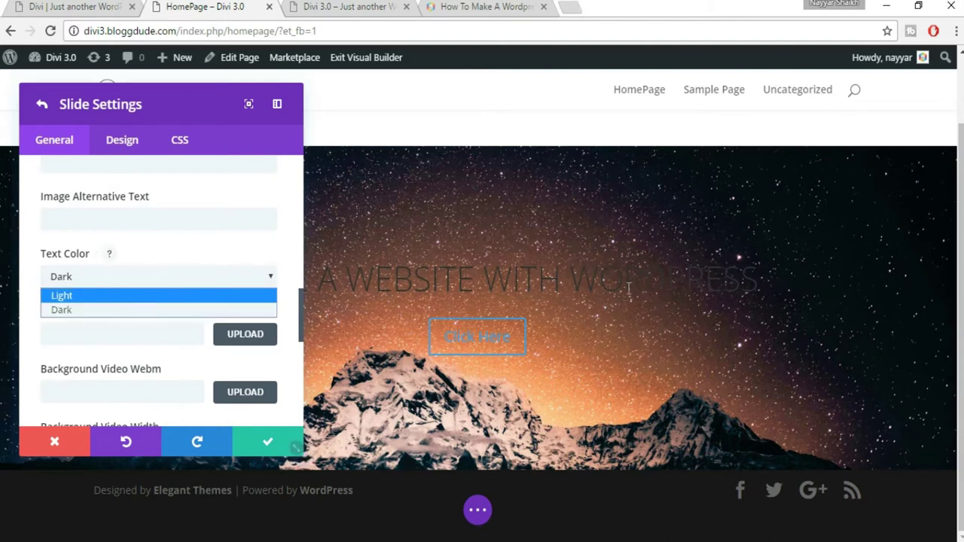
pyautogui.click(118, 297)
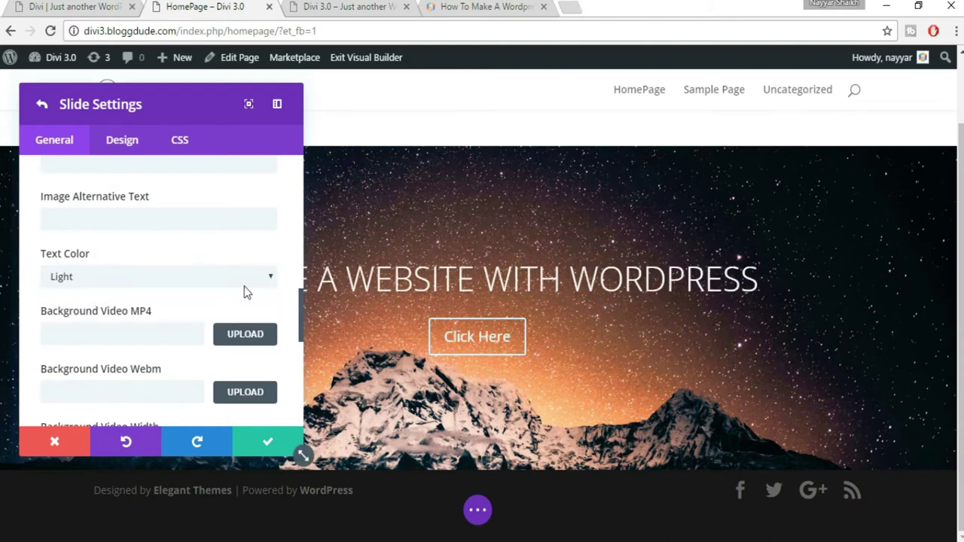
pyautogui.scroll(-2, 248, 291)
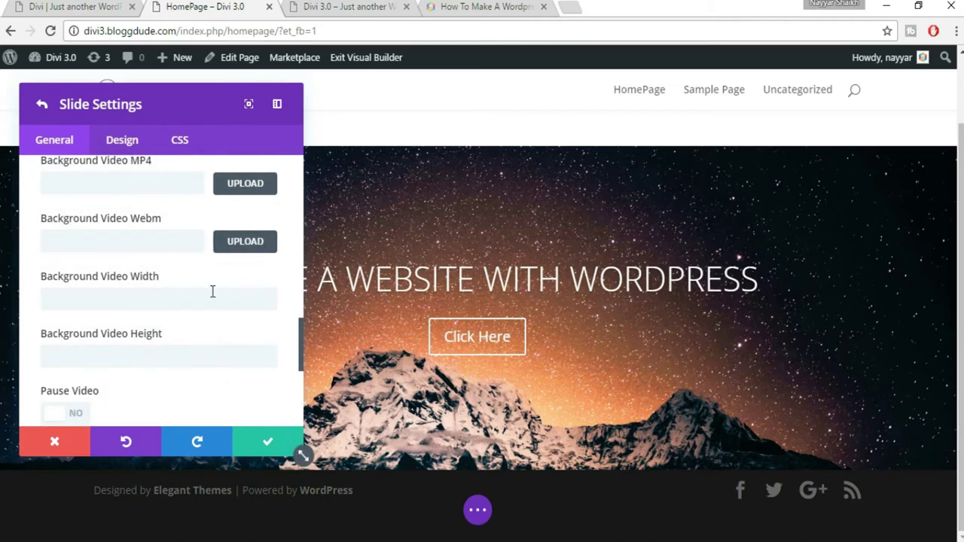
pyautogui.scroll(-3, 211, 293)
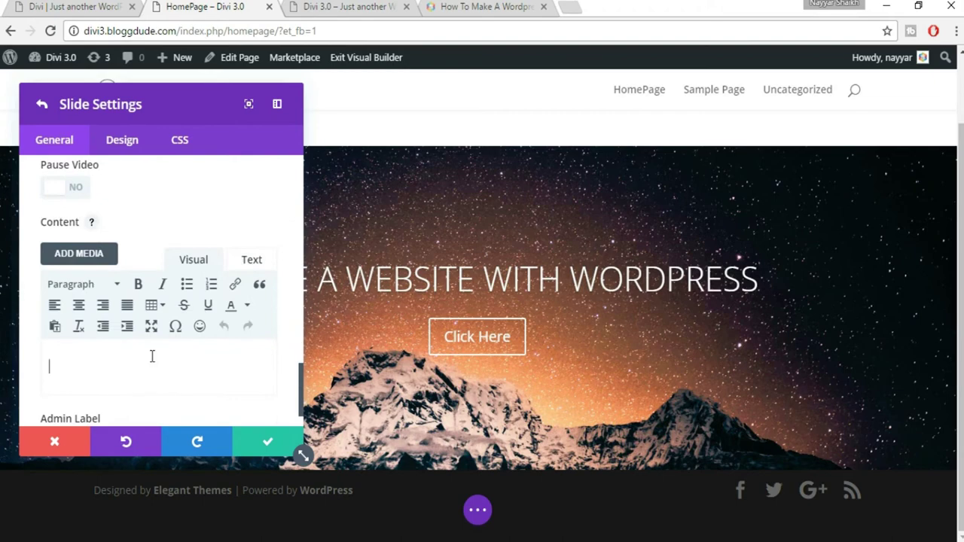
pyautogui.click(75, 9)
# Paste the demo subtitle 'Lorem ipsum dolor sit amet…' into the slide content without a trailing blank line
pyautogui.tripleClick(477, 337)
pyautogui.hotkey('ctrl', 'c')
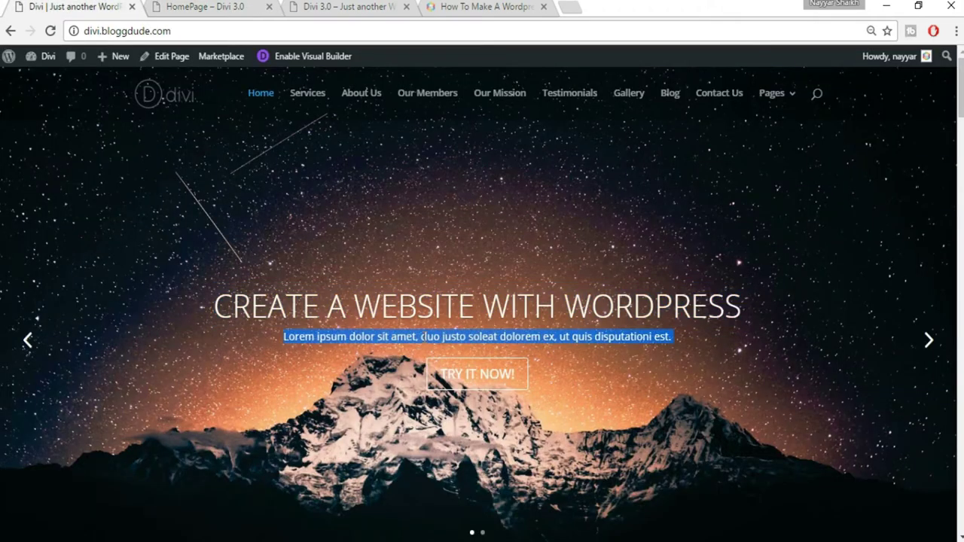
pyautogui.click(280, 6)
pyautogui.click(193, 366)
pyautogui.hotkey('ctrl', 'v')
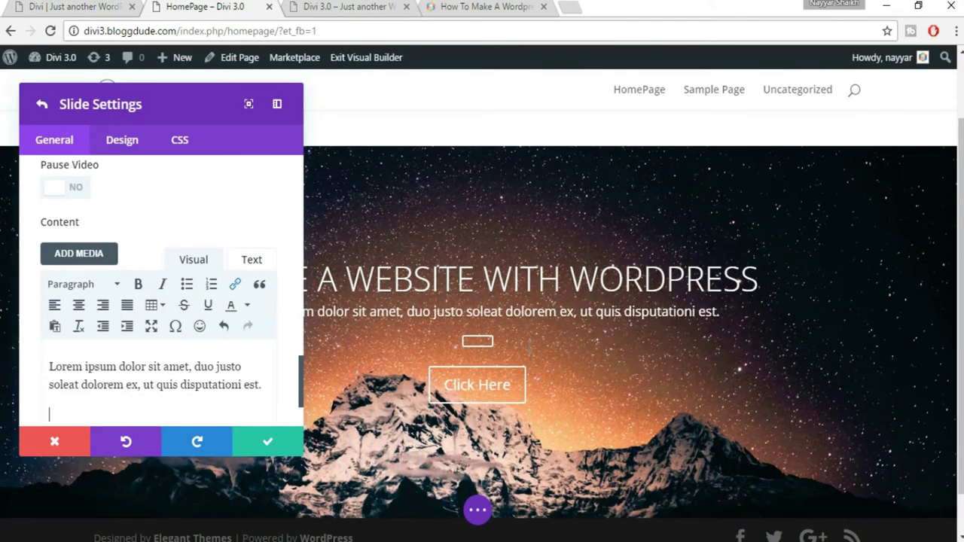
pyautogui.press('BackSpace')
pyautogui.scroll(-1, 273, 323)
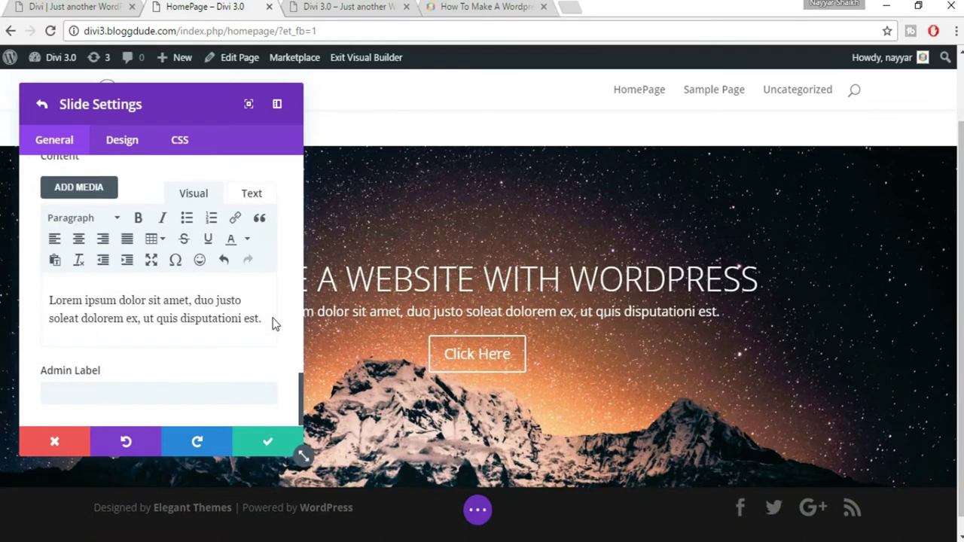
pyautogui.click(121, 143)
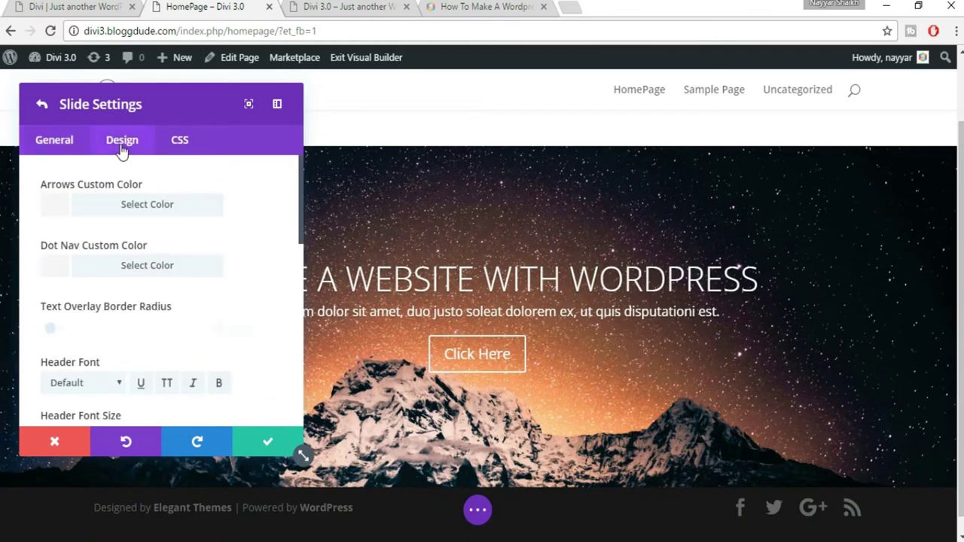
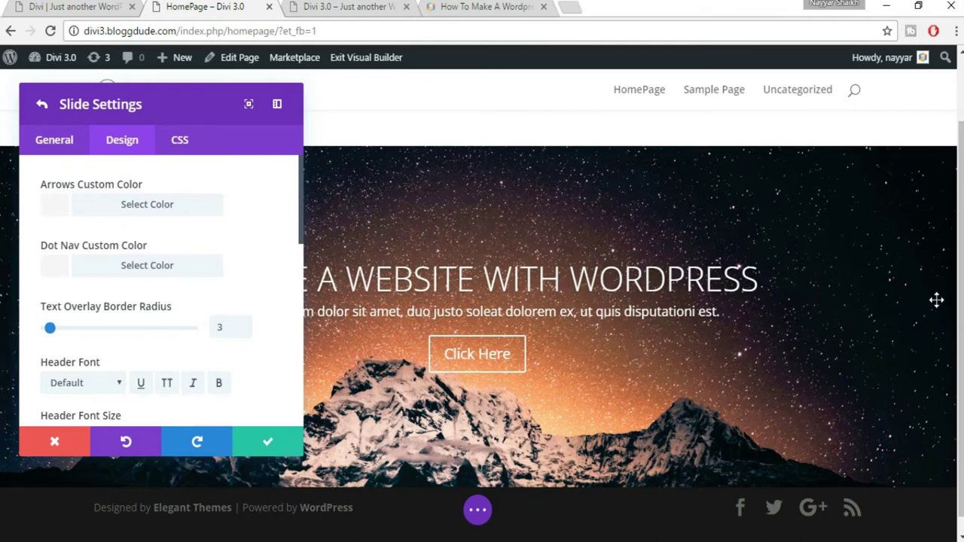
# Compare with the demo homepage, then set and clear a red slider arrow colour
pyautogui.click(64, 4)
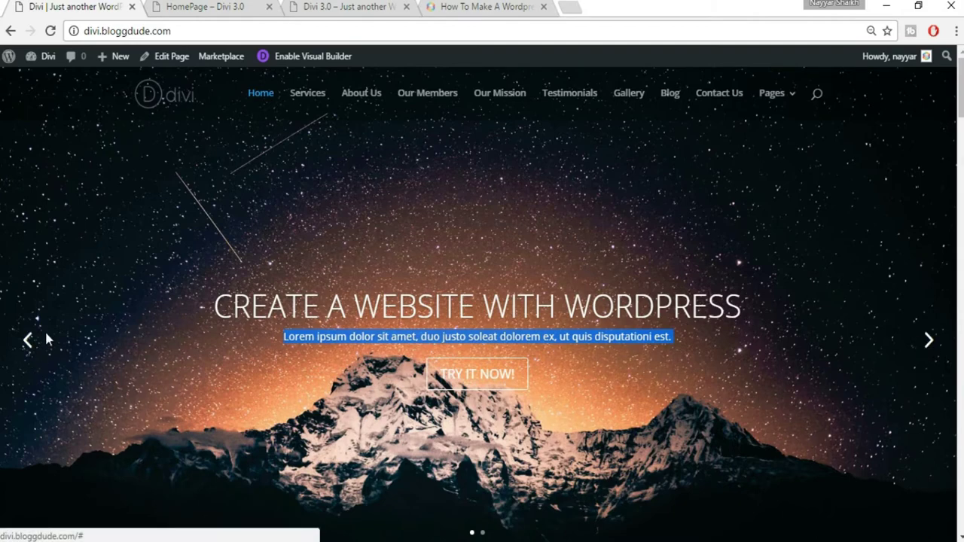
pyautogui.click(192, 7)
pyautogui.click(180, 4)
pyautogui.click(154, 208)
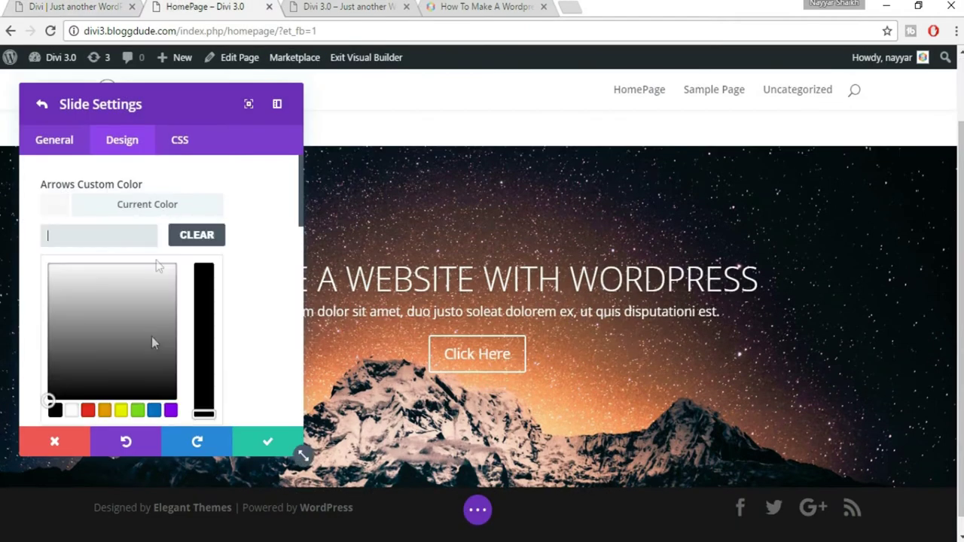
pyautogui.click(91, 409)
pyautogui.click(237, 197)
pyautogui.click(168, 207)
pyautogui.click(198, 238)
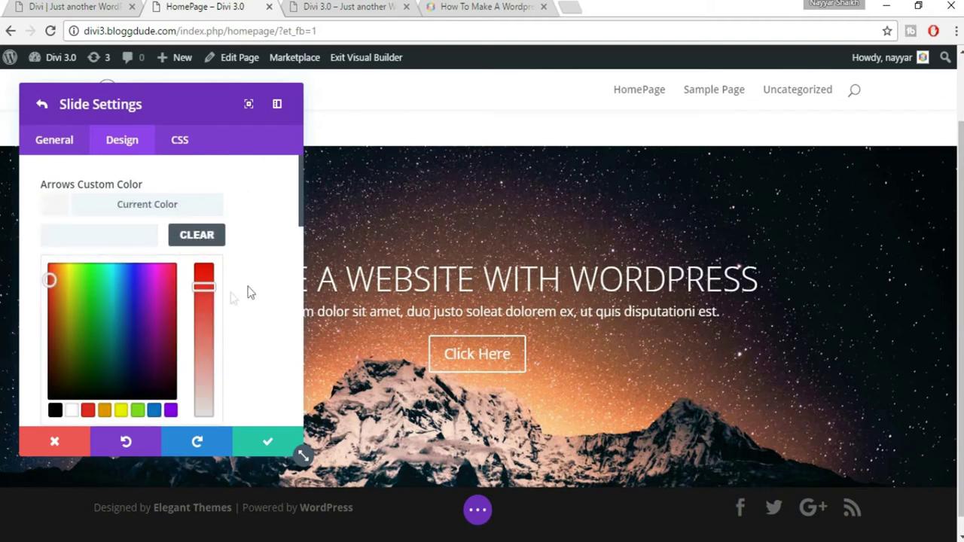
pyautogui.scroll(-1, 252, 289)
pyautogui.click(174, 389)
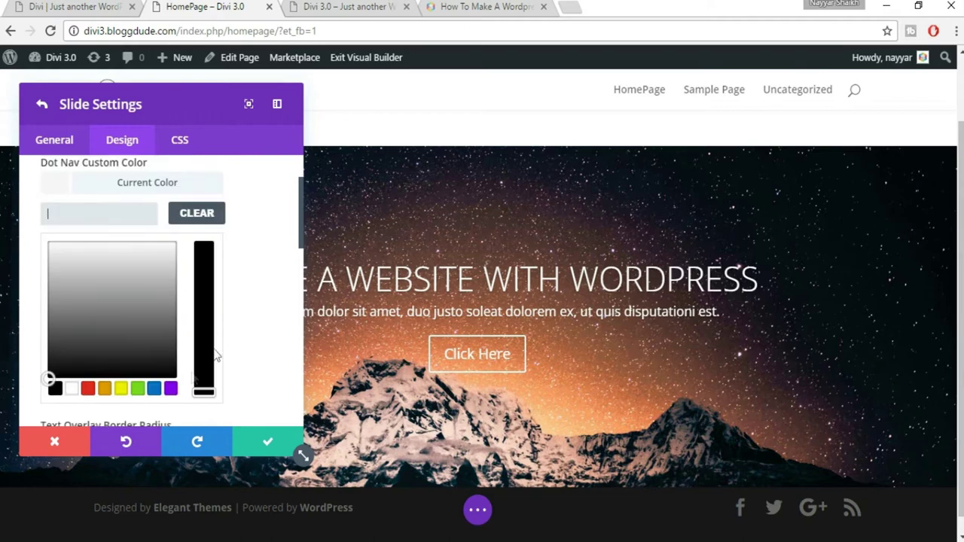
pyautogui.scroll(1, 221, 344)
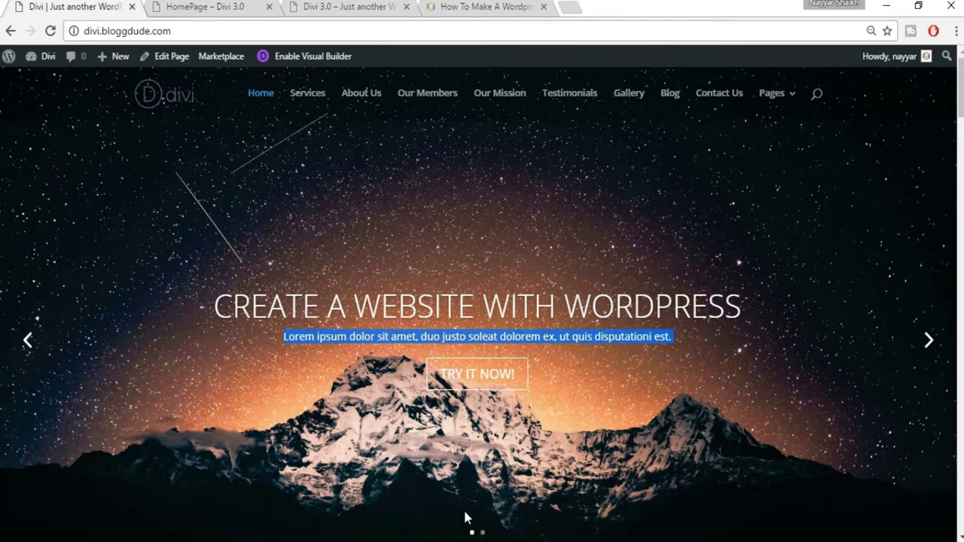
# Select the word WORDPRESS in the slide heading
pyautogui.click(202, 6)
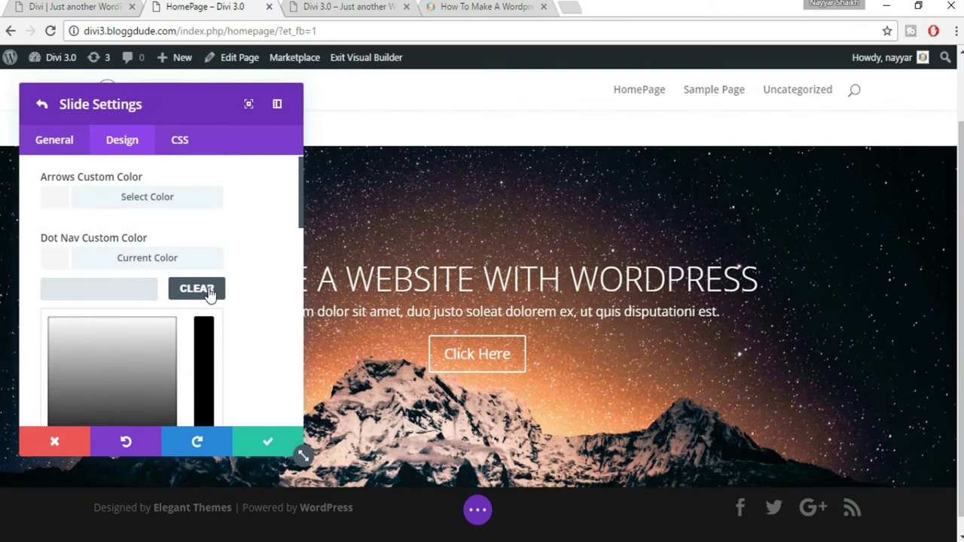
pyautogui.scroll(-1, 264, 311)
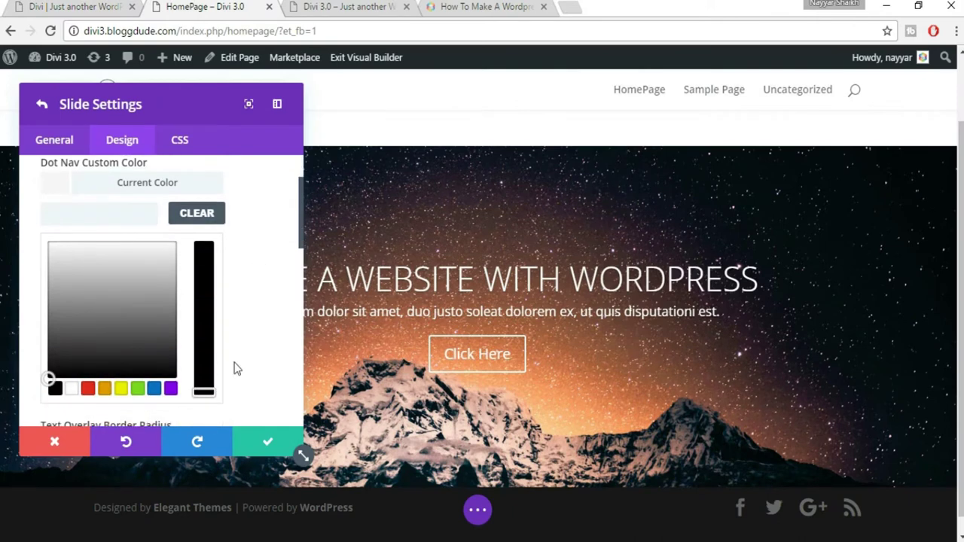
pyautogui.scroll(-1, 234, 370)
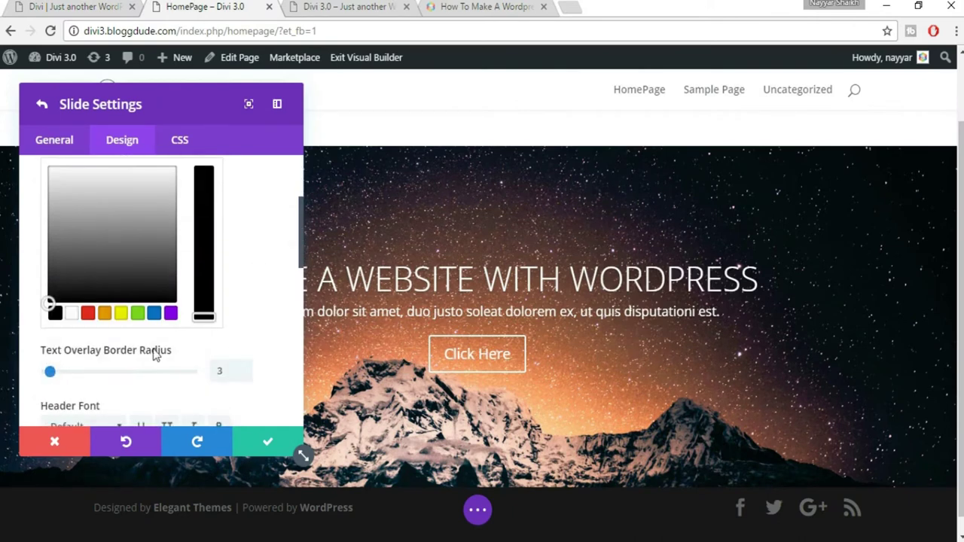
pyautogui.scroll(-1, 165, 351)
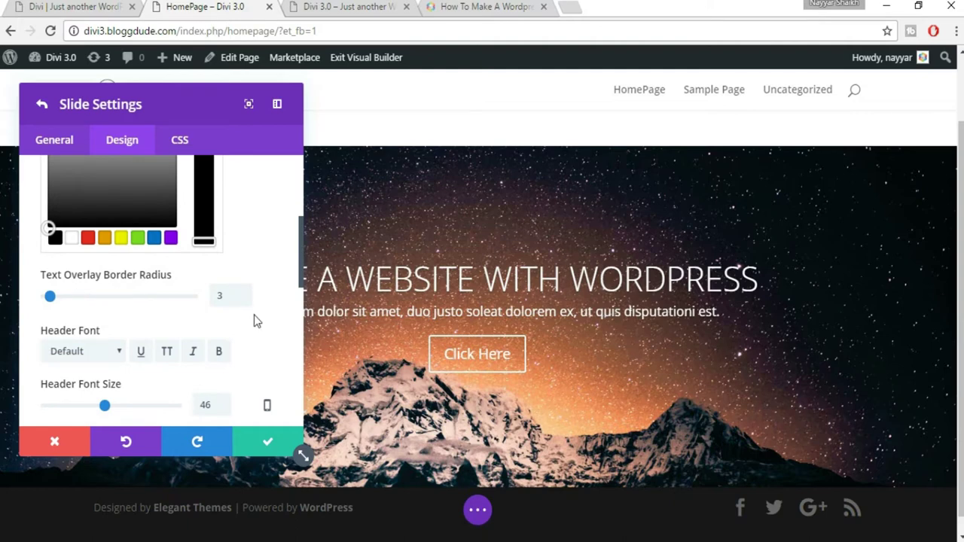
pyautogui.scroll(-1, 256, 320)
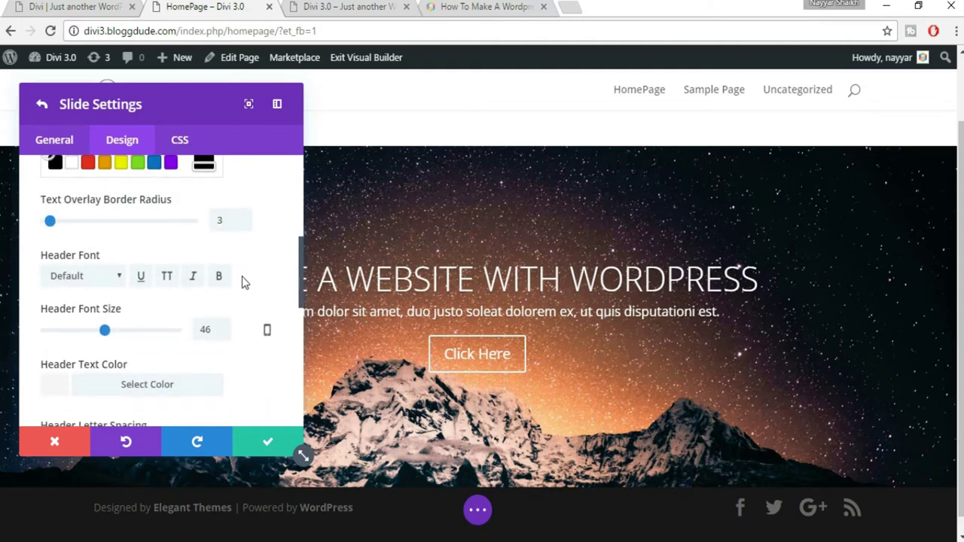
pyautogui.scroll(-1, 243, 281)
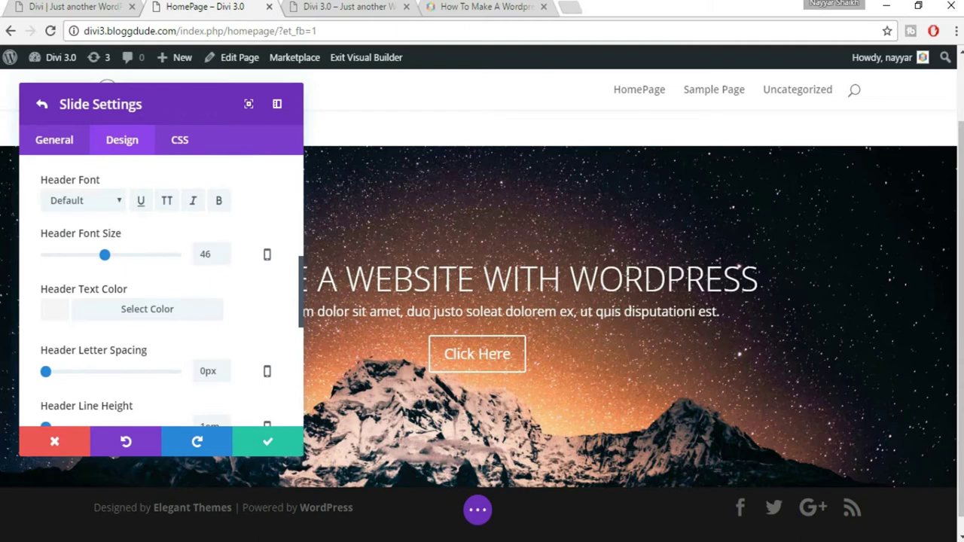
pyautogui.doubleClick(625, 280)
# Try Roboto and Oswald as the heading font, then reset it to Default
pyautogui.click(89, 201)
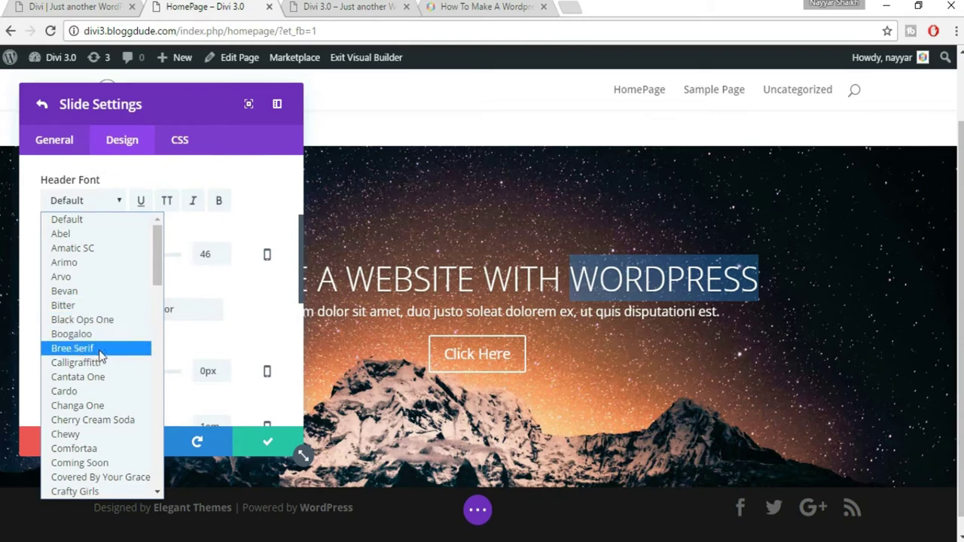
pyautogui.scroll(-3, 101, 343)
pyautogui.write('roboto')
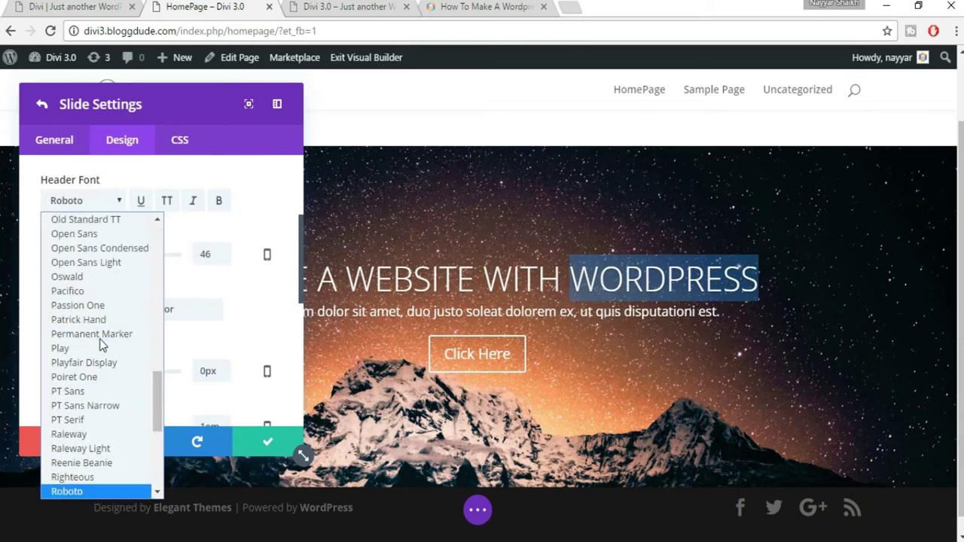
pyautogui.click(102, 491)
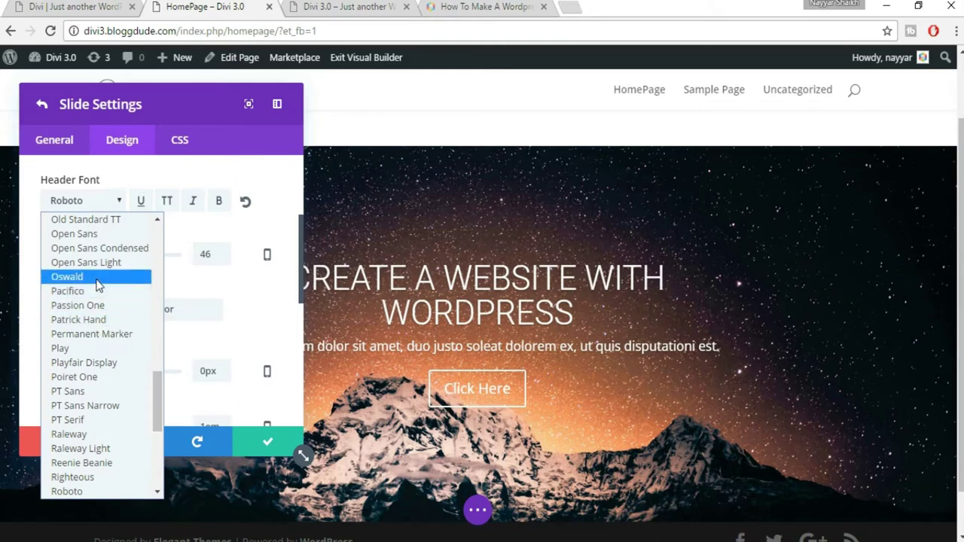
pyautogui.click(94, 276)
pyautogui.click(92, 202)
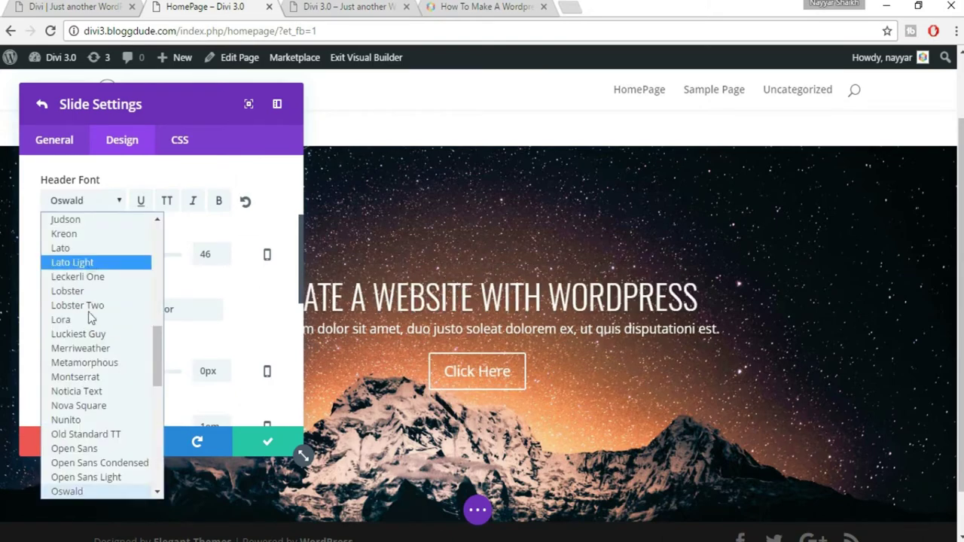
pyautogui.scroll(5, 91, 302)
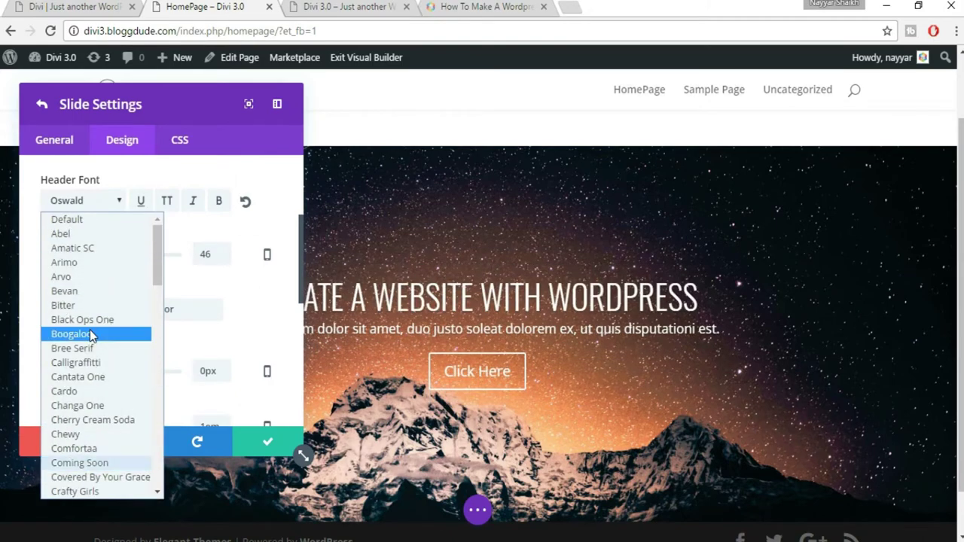
pyautogui.click(86, 220)
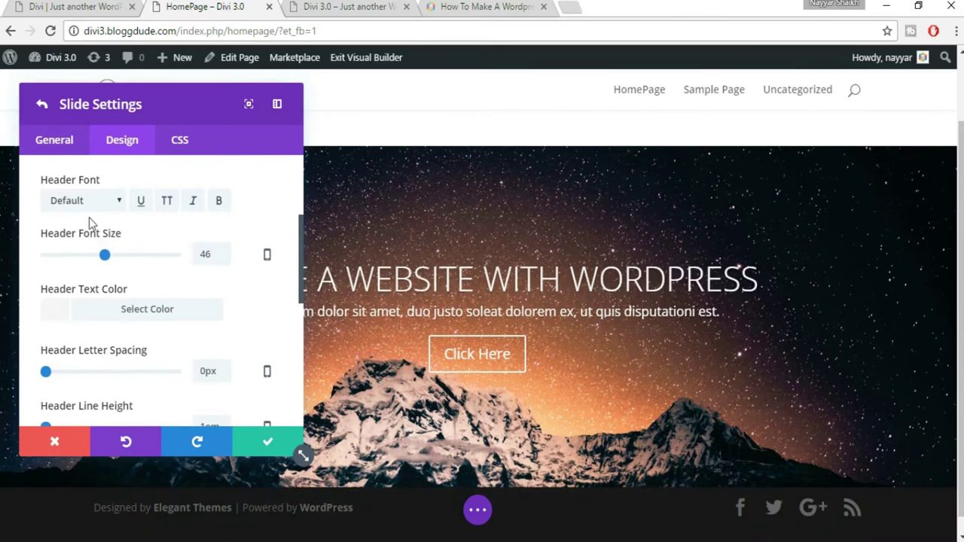
# Set the heading size to 43px, trying bold and italic but leaving both off
pyautogui.moveTo(98, 259)
pyautogui.mouseDown()
pyautogui.moveTo(75, 260)
pyautogui.moveTo(111, 266)
pyautogui.moveTo(103, 265)
pyautogui.mouseUp()
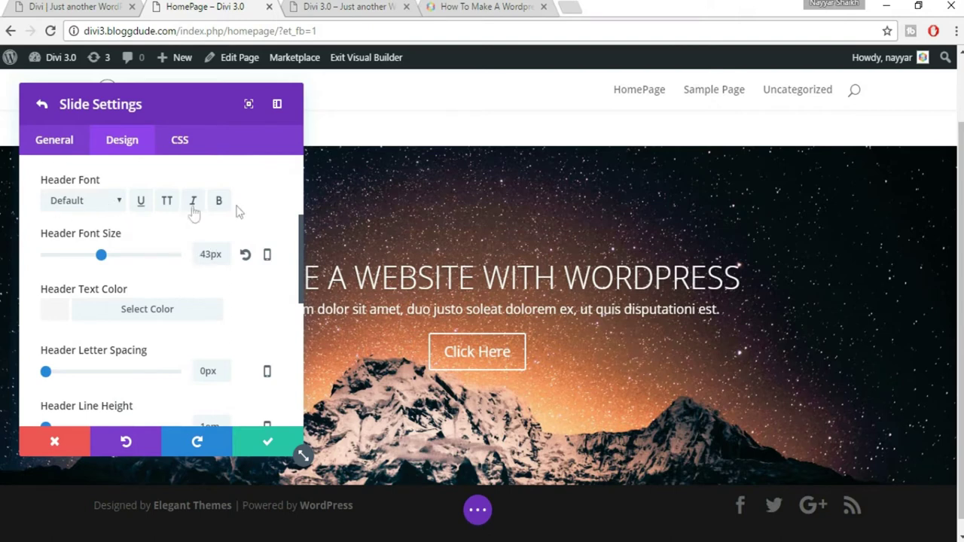
pyautogui.click(219, 201)
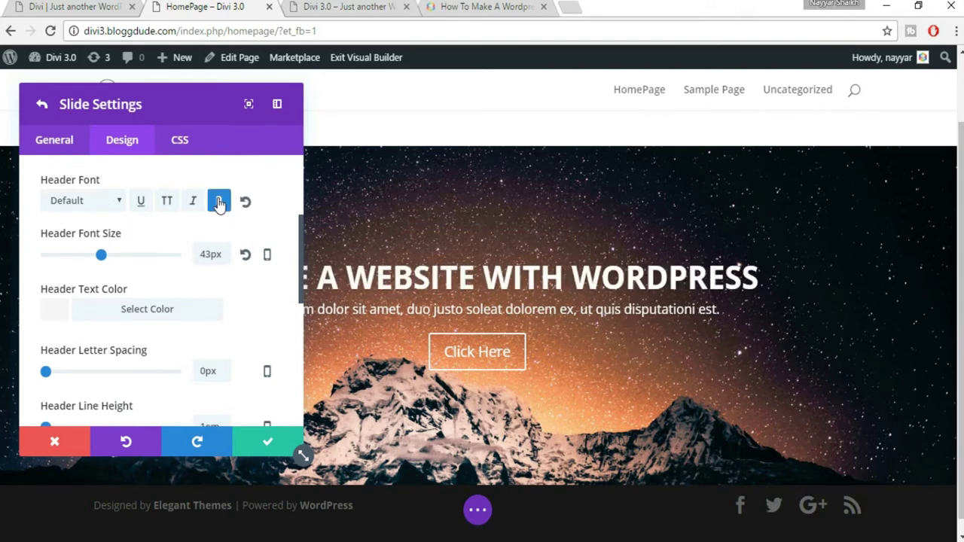
pyautogui.click(219, 201)
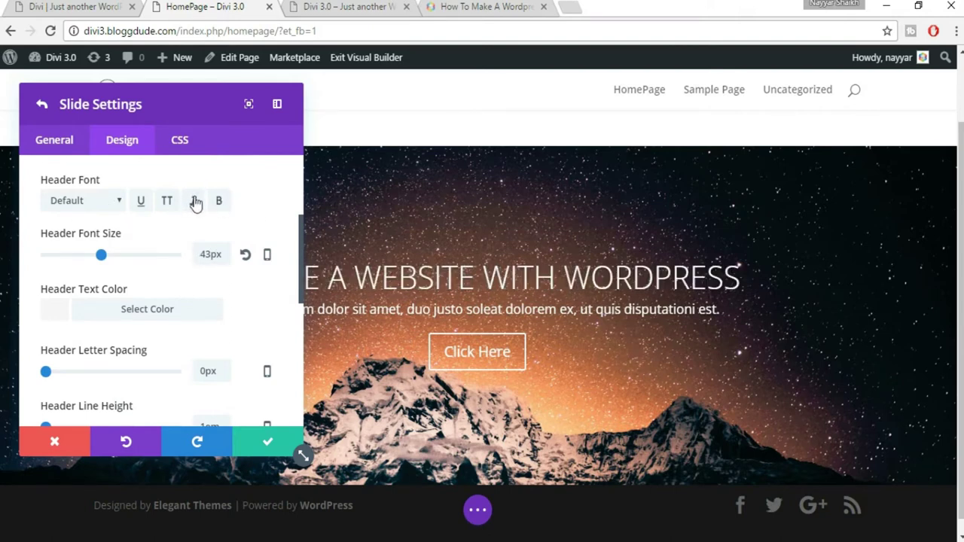
pyautogui.click(194, 204)
pyautogui.click(194, 209)
# Try red and orange heading text colours, then clear it back to white
pyautogui.scroll(-2, 263, 324)
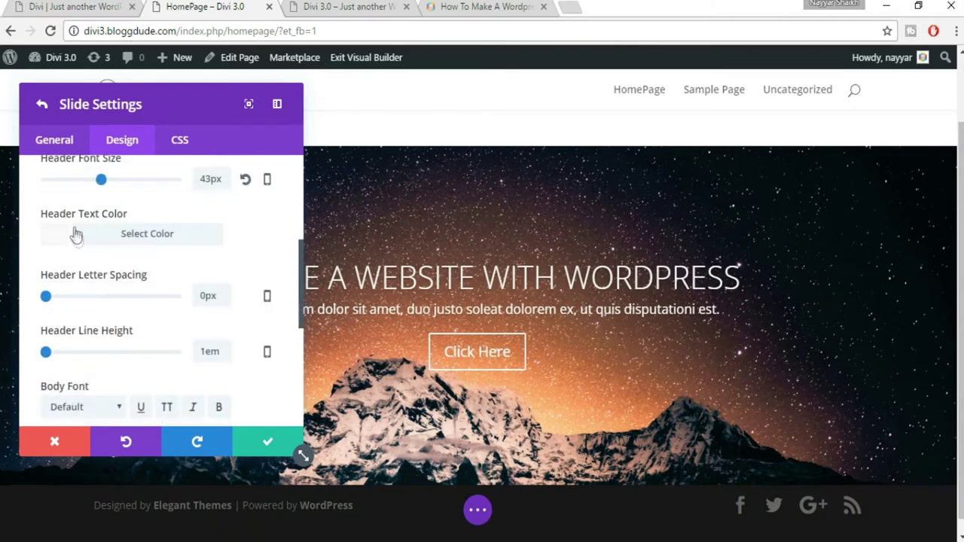
pyautogui.click(161, 235)
pyautogui.click(87, 367)
pyautogui.click(105, 367)
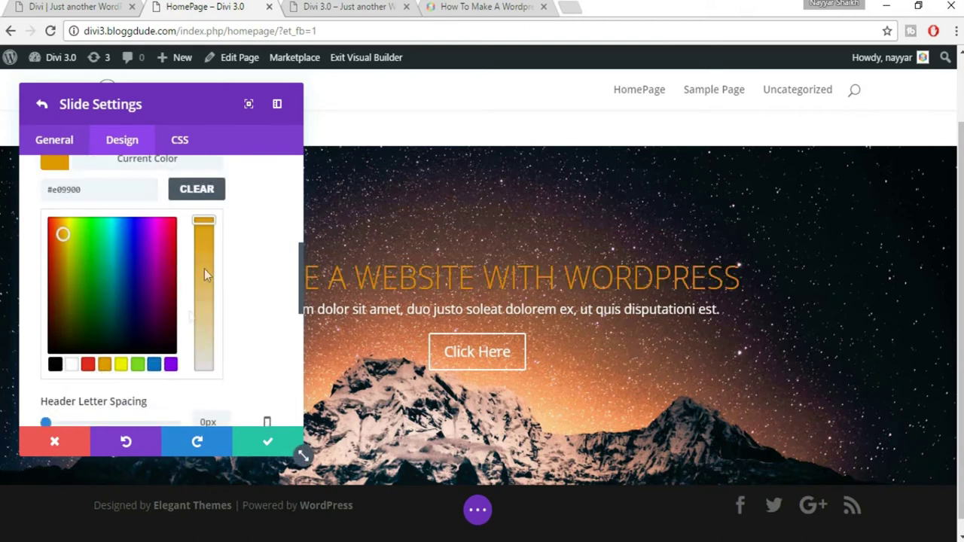
pyautogui.click(214, 198)
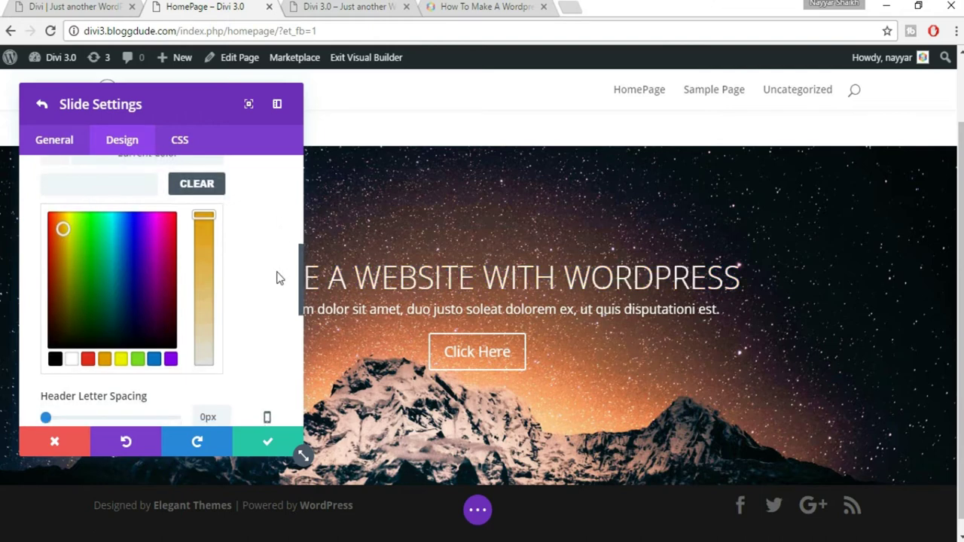
pyautogui.scroll(-3, 277, 277)
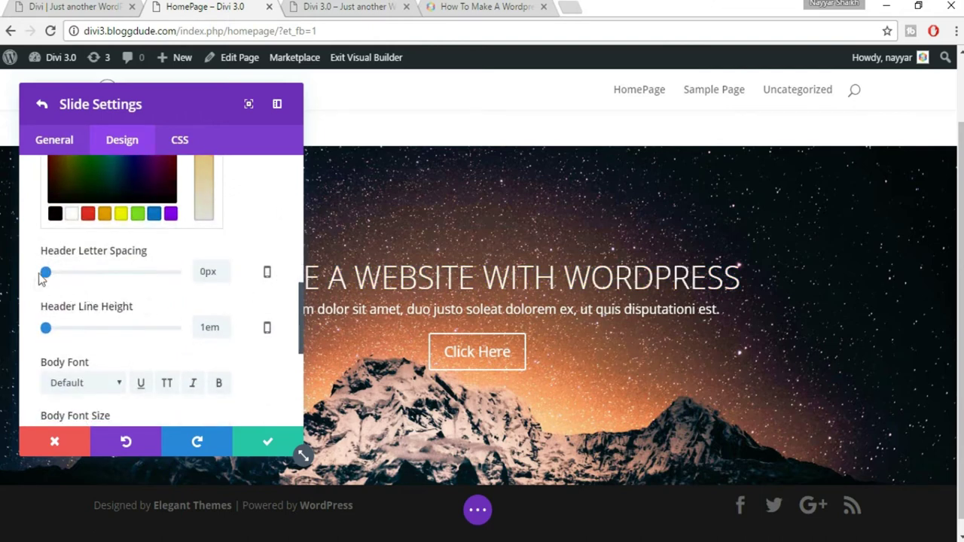
pyautogui.moveTo(46, 276); pyautogui.dragTo(71, 276)
pyautogui.scroll(-3, 71, 275)
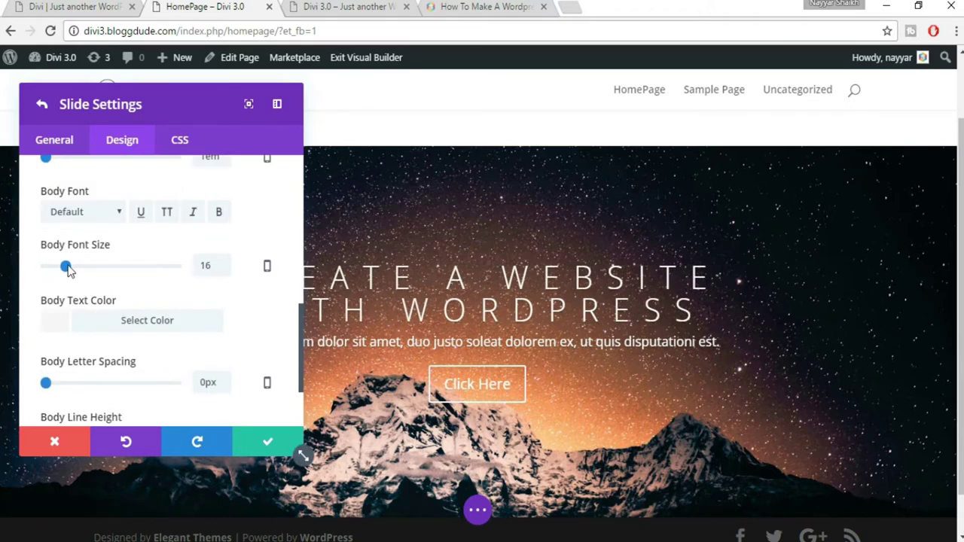
pyautogui.moveTo(66, 267)
pyautogui.mouseDown()
pyautogui.moveTo(46, 269)
pyautogui.moveTo(73, 271)
pyautogui.mouseUp()
pyautogui.scroll(1, 153, 305)
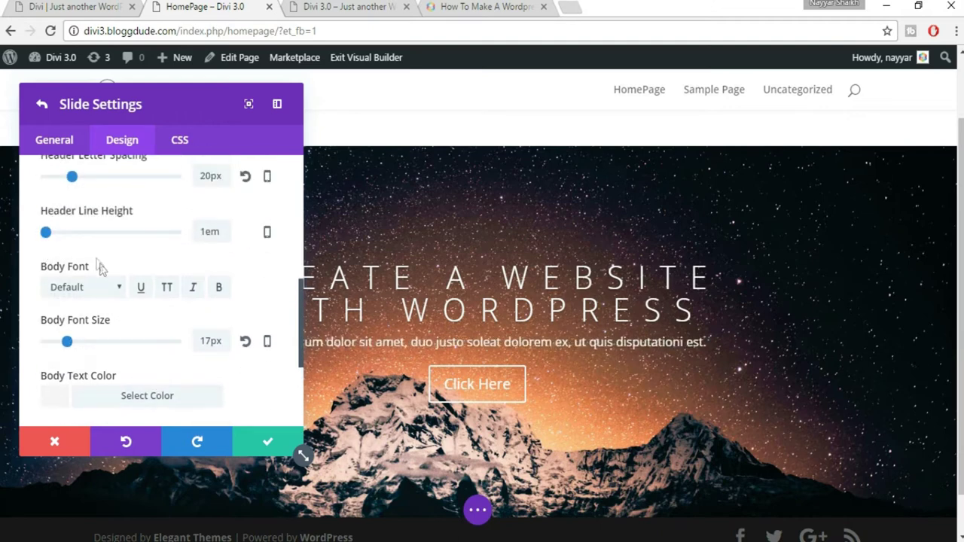
pyautogui.scroll(1, 106, 267)
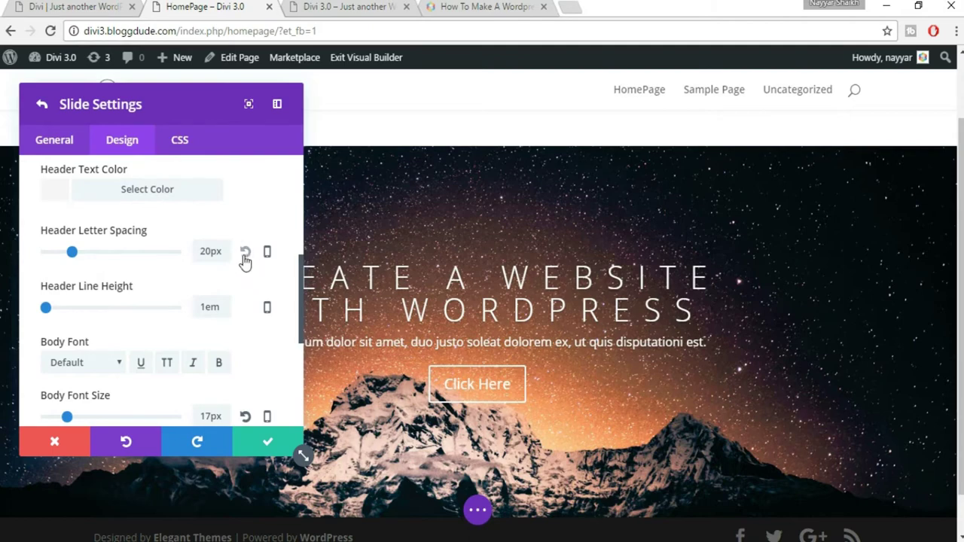
pyautogui.click(245, 256)
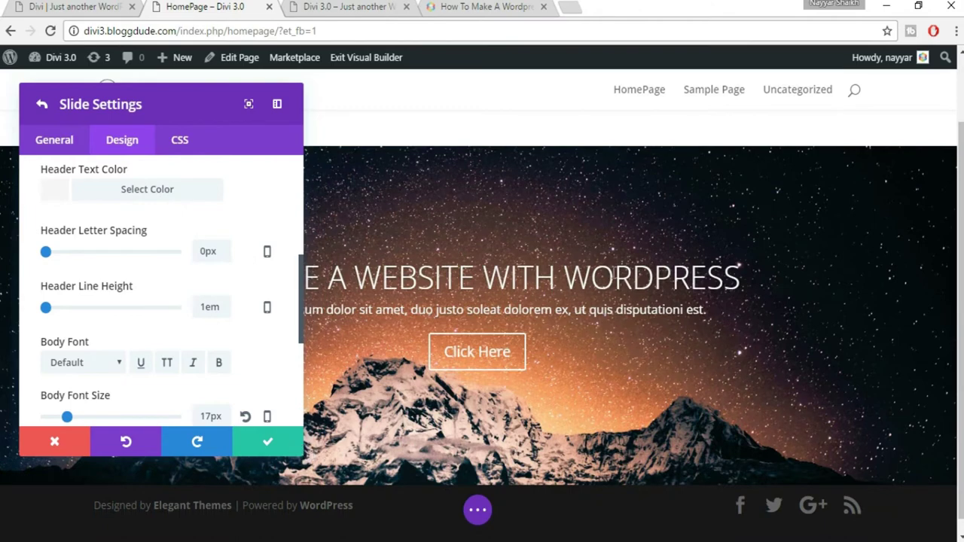
pyautogui.scroll(-1, 261, 290)
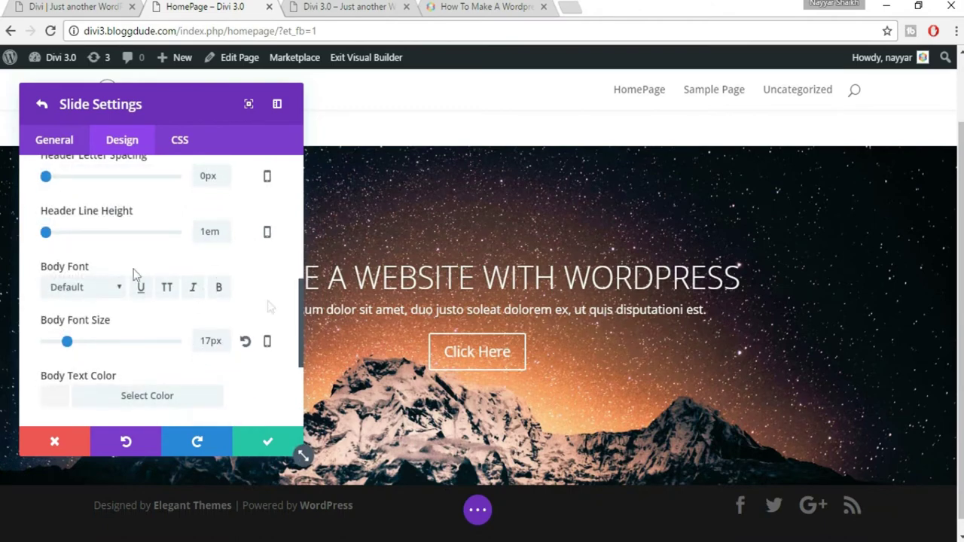
pyautogui.moveTo(45, 234); pyautogui.dragTo(48, 234)
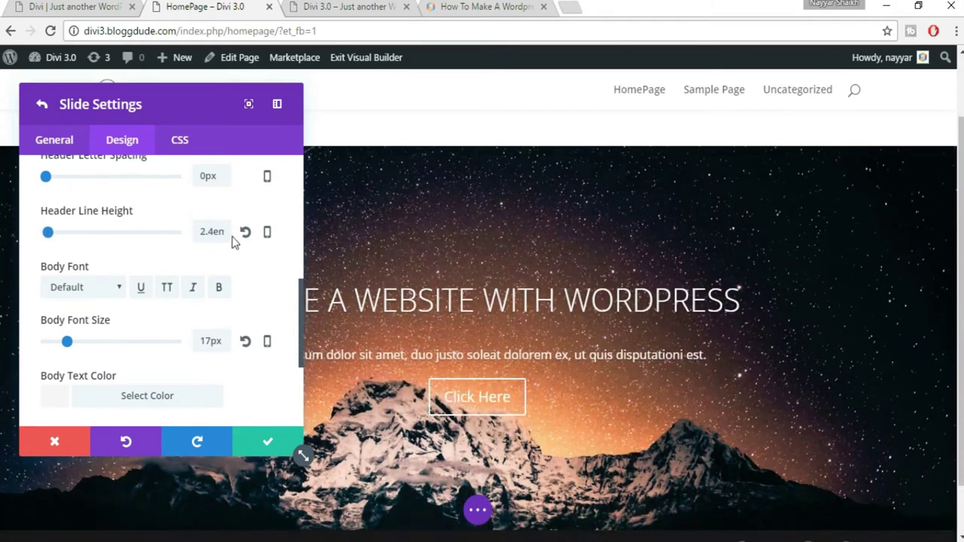
pyautogui.click(244, 234)
pyautogui.scroll(-1, 275, 282)
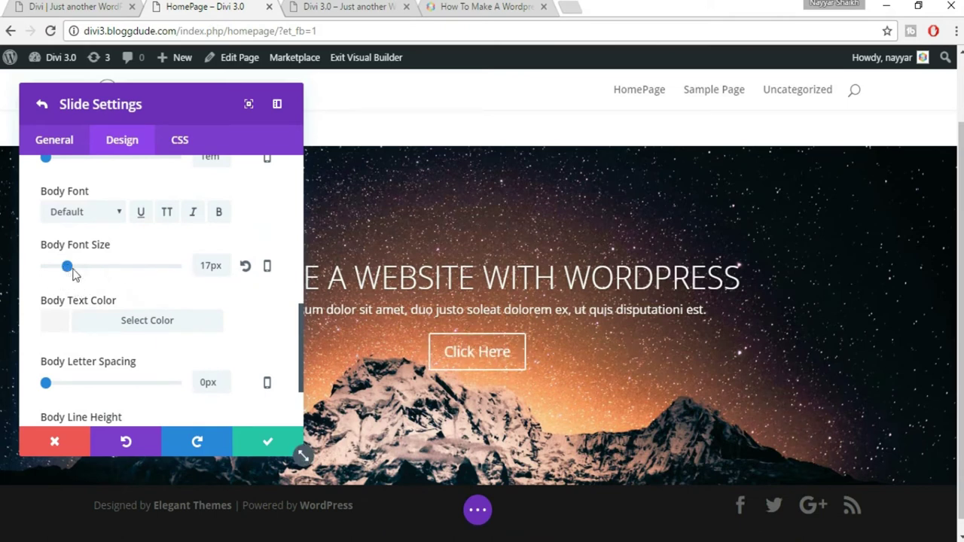
pyautogui.tripleClick(518, 309)
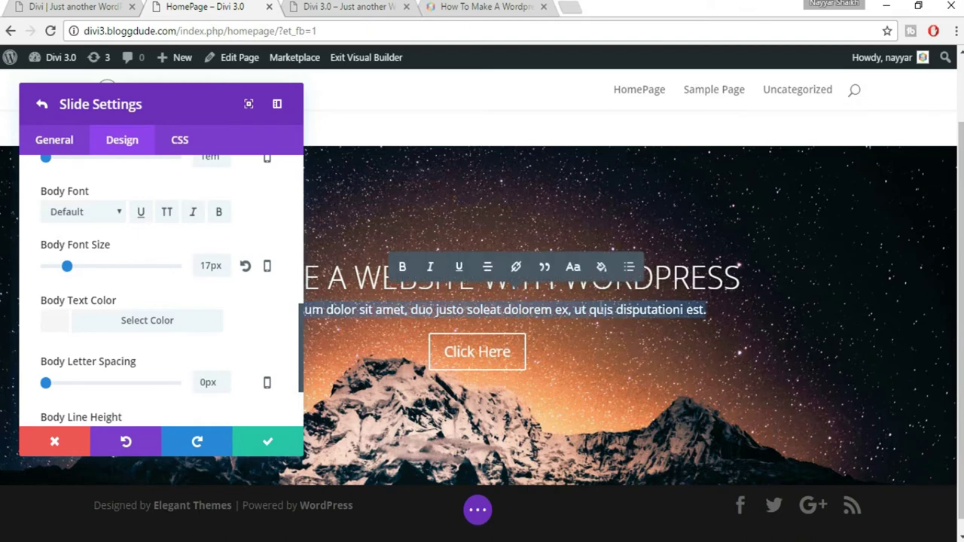
pyautogui.click(266, 324)
pyautogui.scroll(-2, 243, 318)
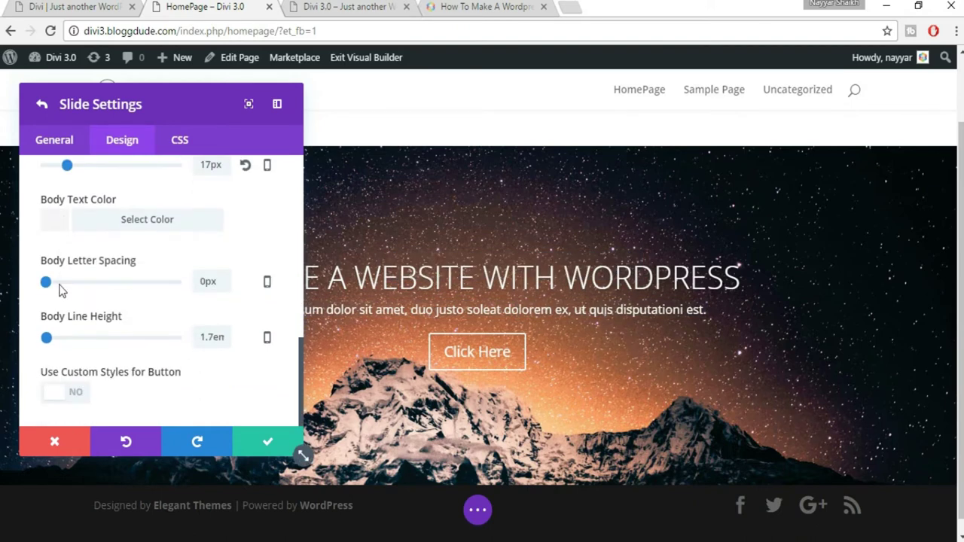
pyautogui.moveTo(50, 285); pyautogui.dragTo(43, 284)
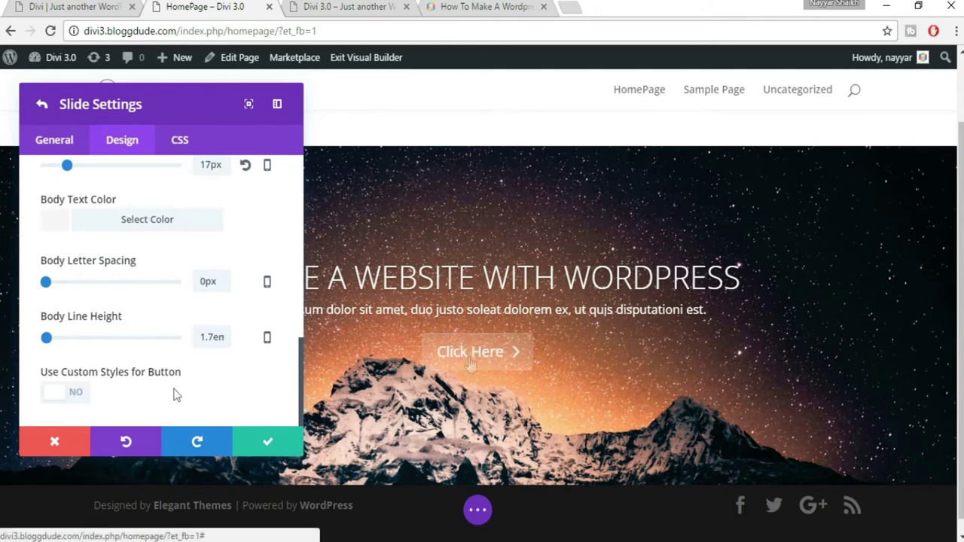
# Enable custom button styles, try 60px button text, then restore the default size
pyautogui.click(77, 399)
pyautogui.scroll(-1, 105, 376)
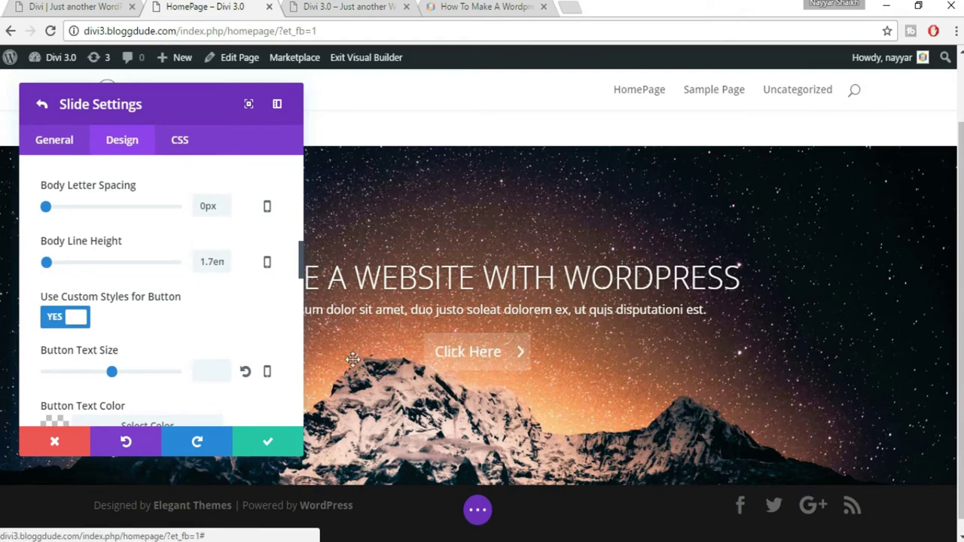
pyautogui.click(111, 373)
pyautogui.moveTo(117, 375); pyautogui.dragTo(125, 375)
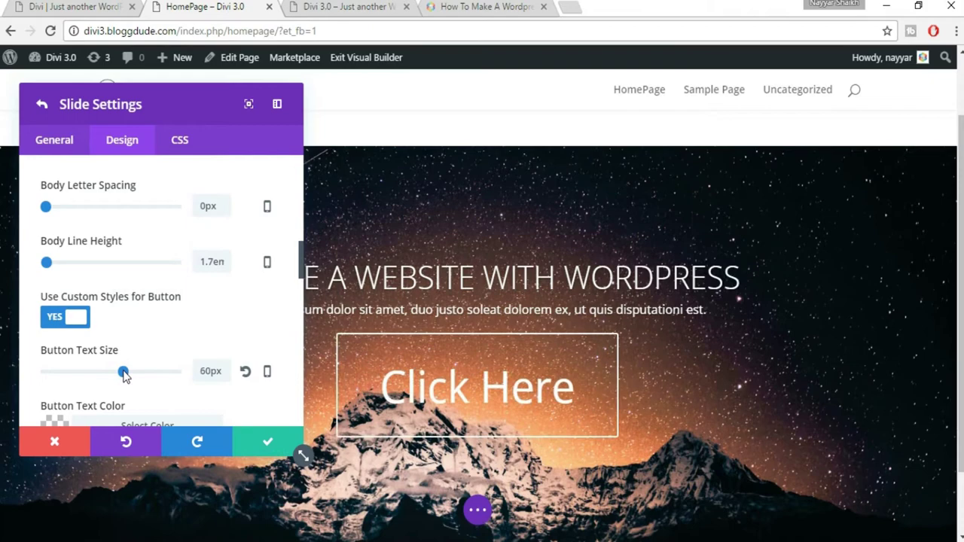
pyautogui.click(245, 375)
pyautogui.scroll(-2, 235, 365)
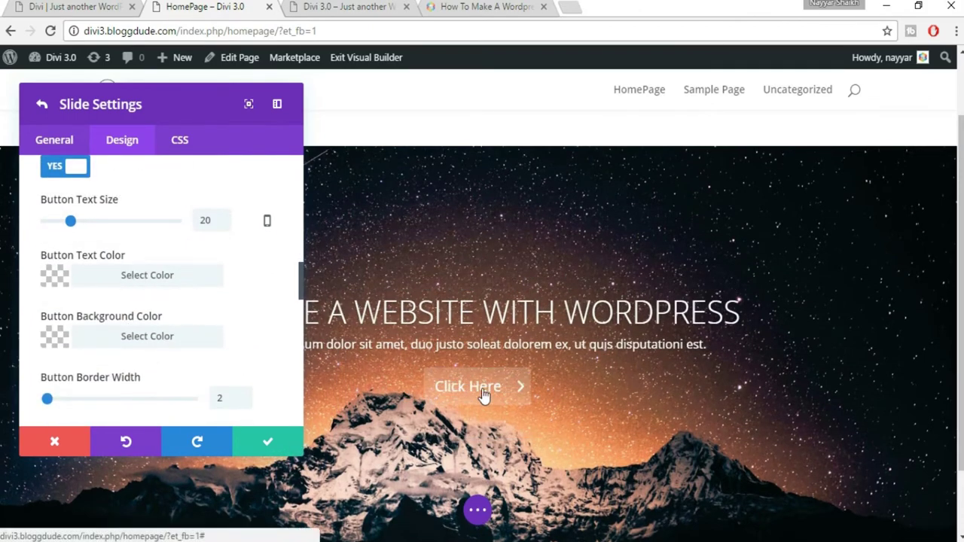
# Make the Click Here button text red
pyautogui.click(153, 275)
pyautogui.scroll(-2, 286, 321)
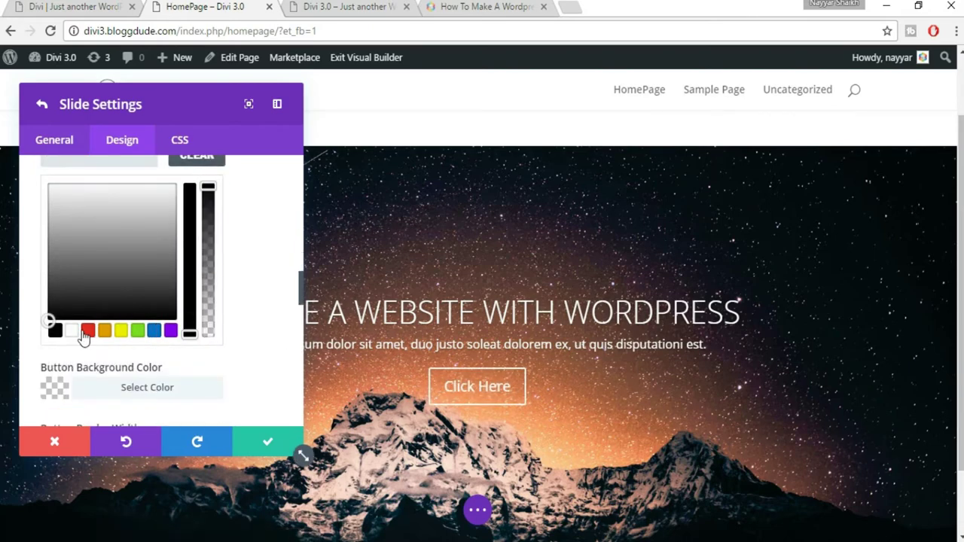
pyautogui.scroll(-1, 85, 339)
pyautogui.click(88, 331)
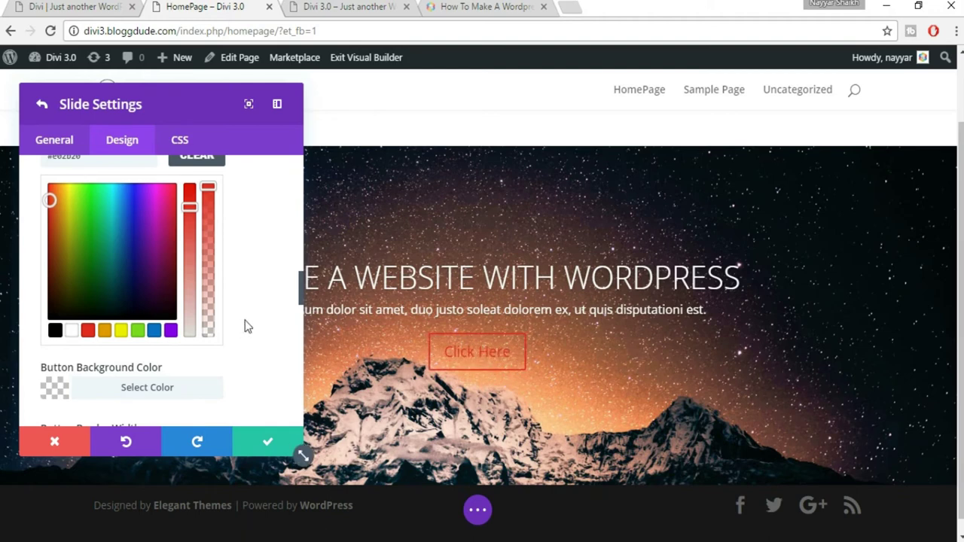
pyautogui.scroll(-1, 244, 326)
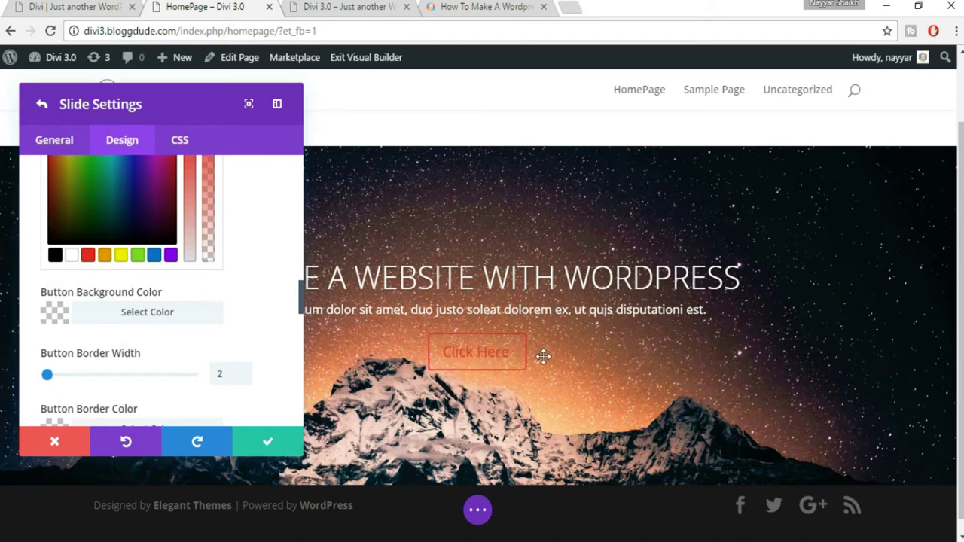
# Try yellow, purple and white button backgrounds, then remove the background colour
pyautogui.click(165, 316)
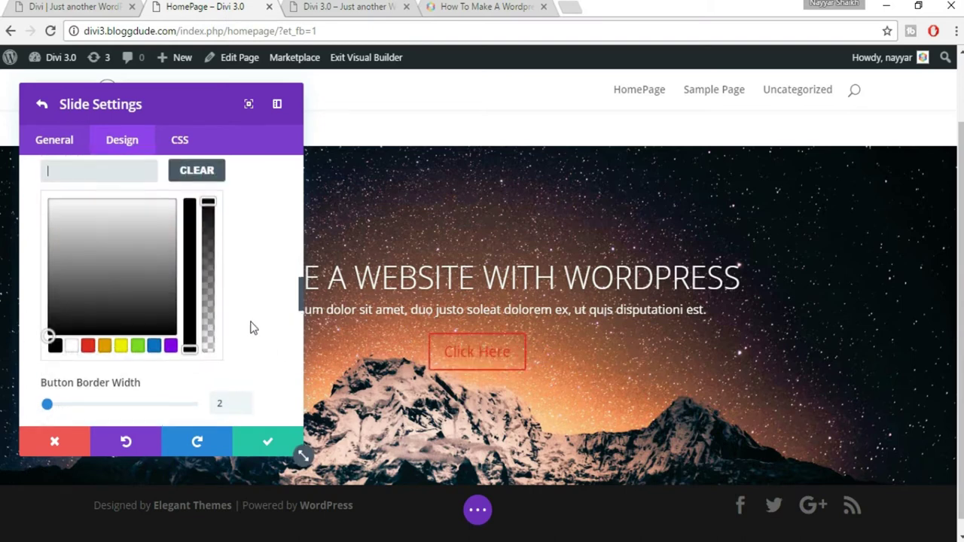
pyautogui.click(122, 273)
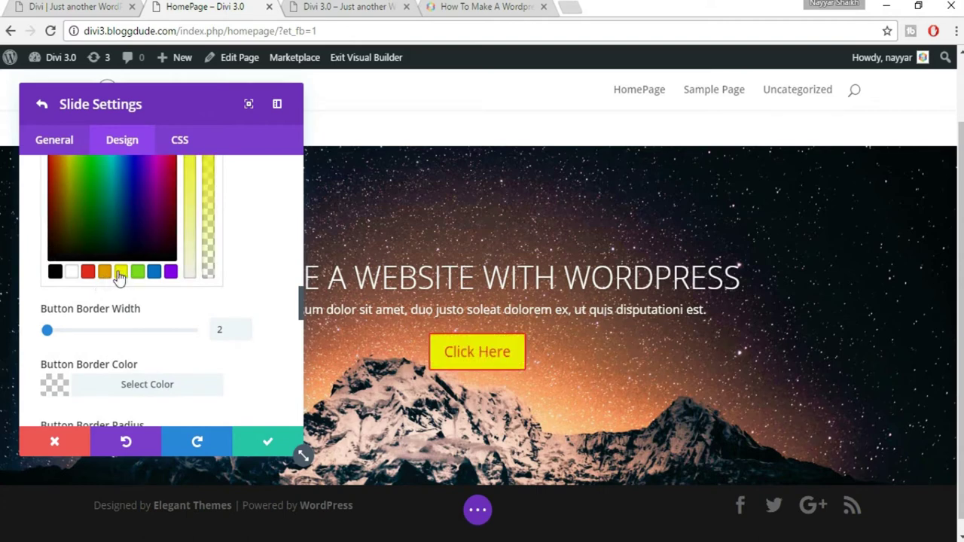
pyautogui.click(170, 272)
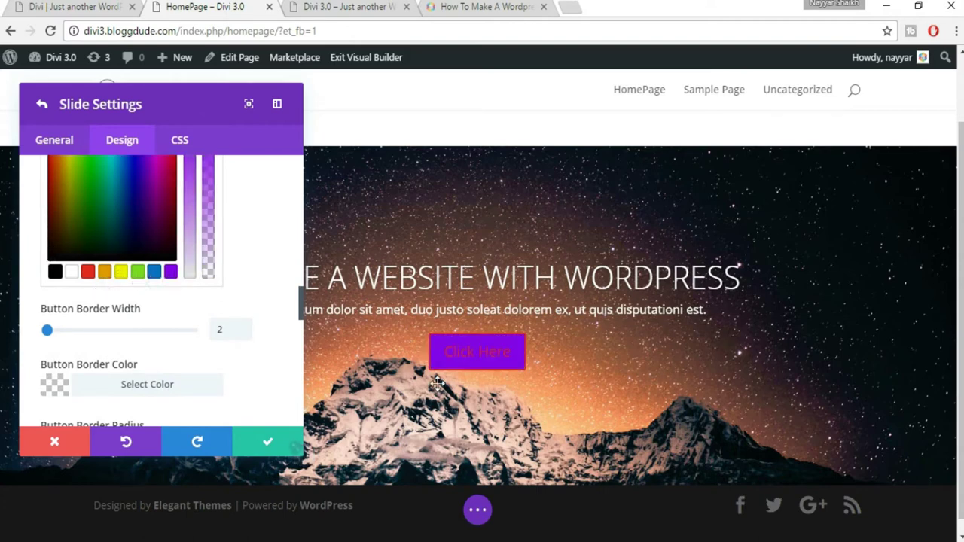
pyautogui.click(72, 275)
pyautogui.scroll(1, 264, 334)
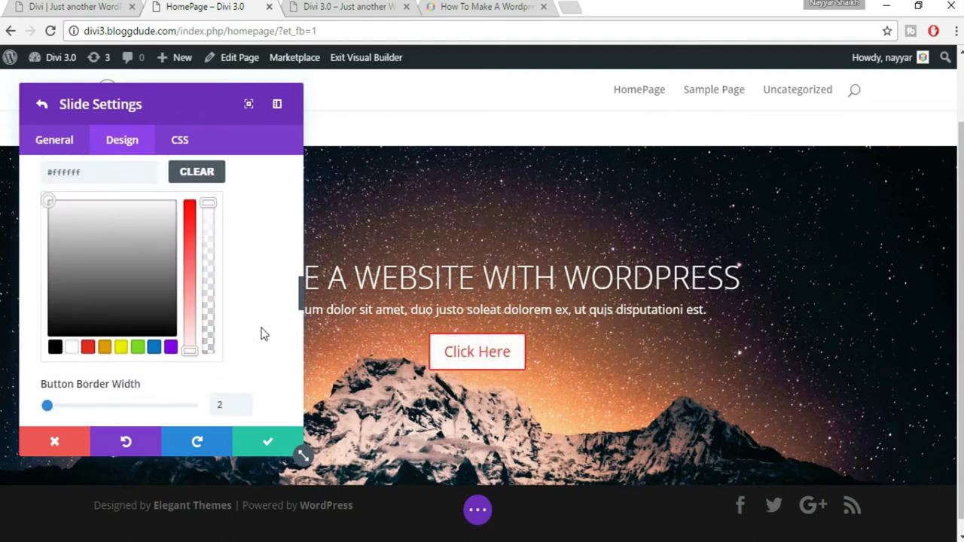
pyautogui.click(193, 183)
# Clear the red button text colour
pyautogui.scroll(-1, 269, 319)
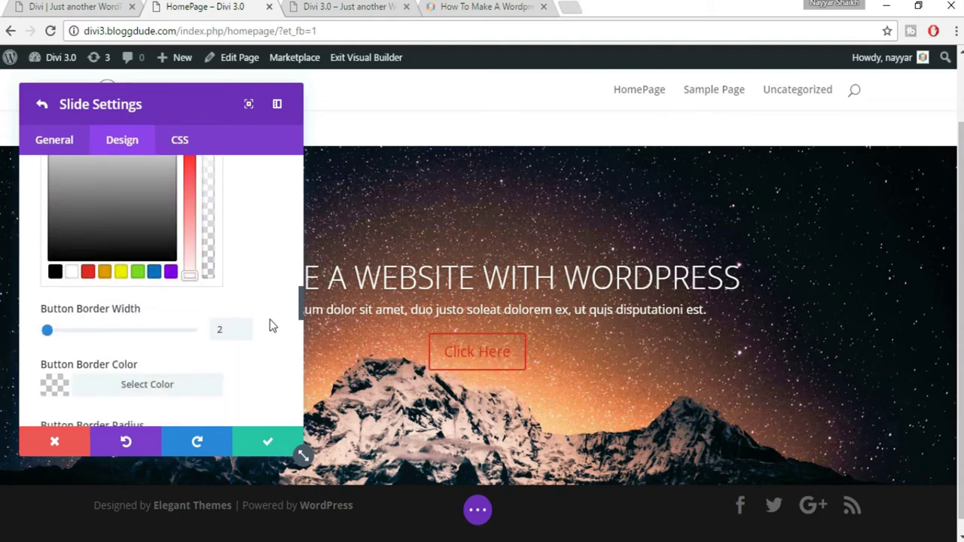
pyautogui.scroll(3, 270, 331)
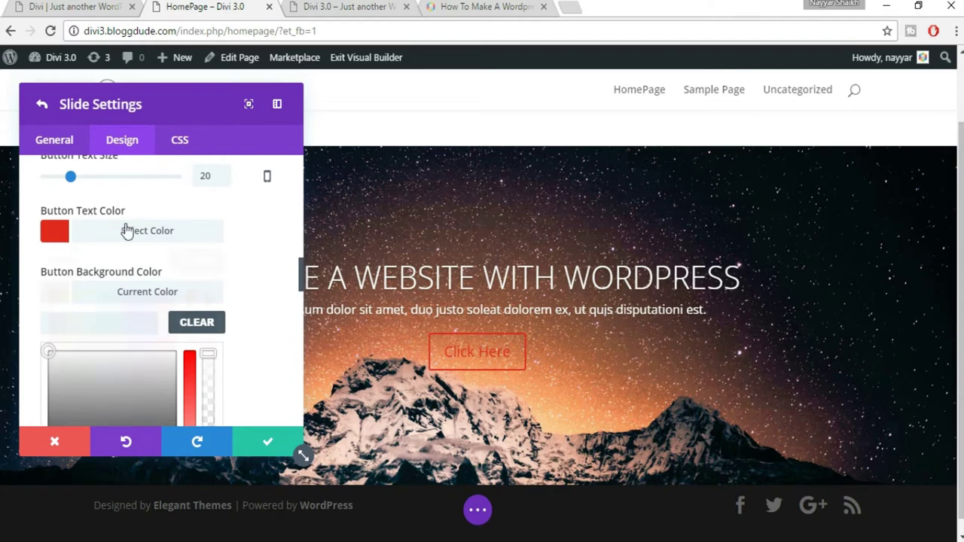
pyautogui.click(127, 230)
pyautogui.click(204, 264)
# Thicken the button border, then reset its width to default
pyautogui.scroll(-5, 263, 320)
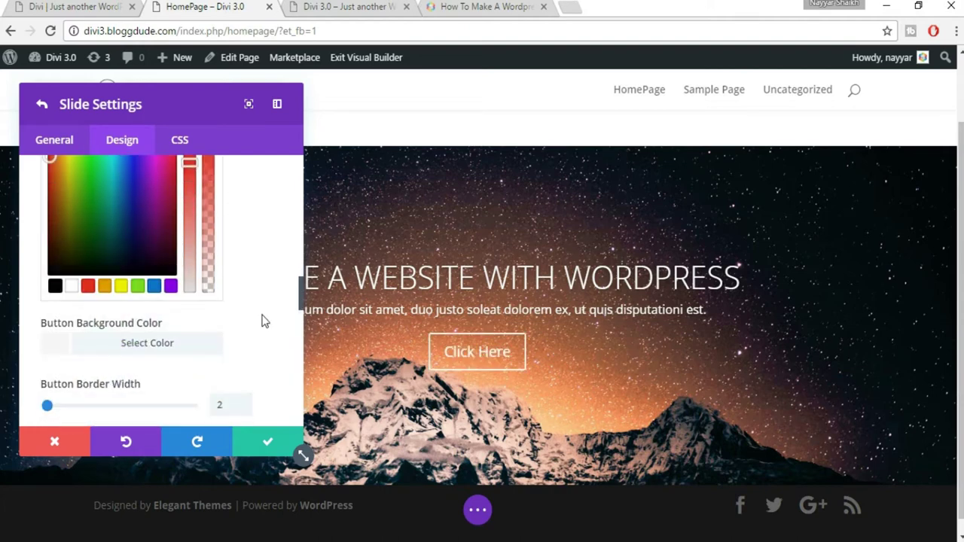
pyautogui.moveTo(48, 256); pyautogui.dragTo(59, 259)
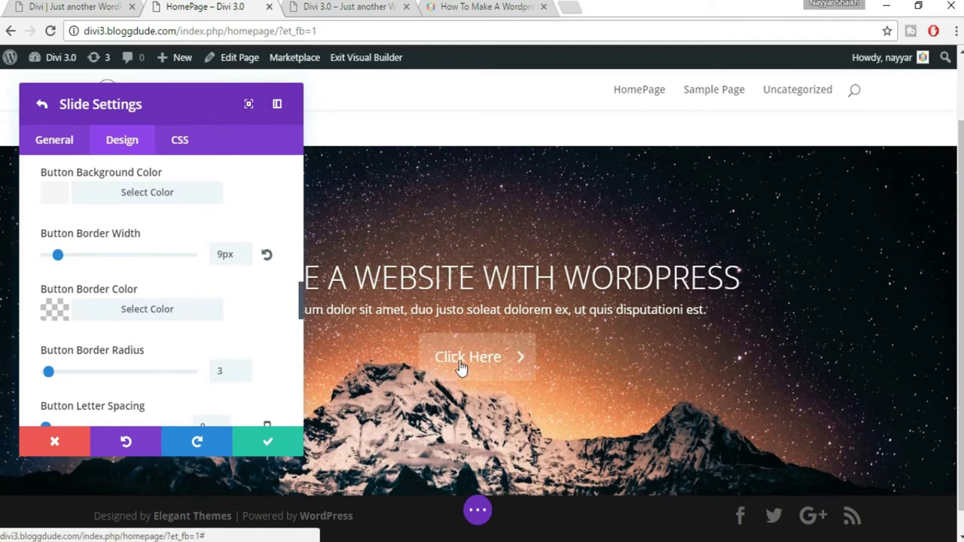
pyautogui.click(267, 254)
pyautogui.scroll(-2, 277, 301)
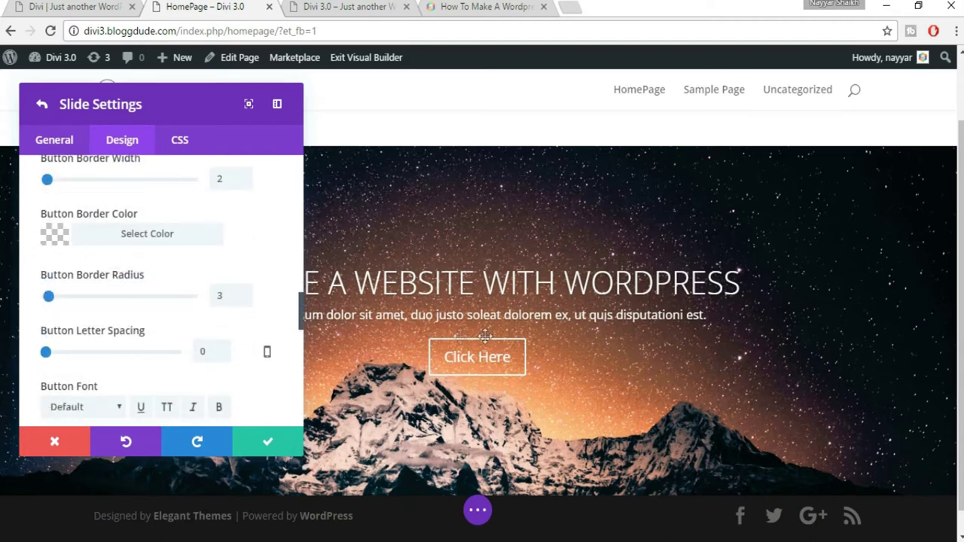
# Make the button border purple, then remove the border colour
pyautogui.click(151, 238)
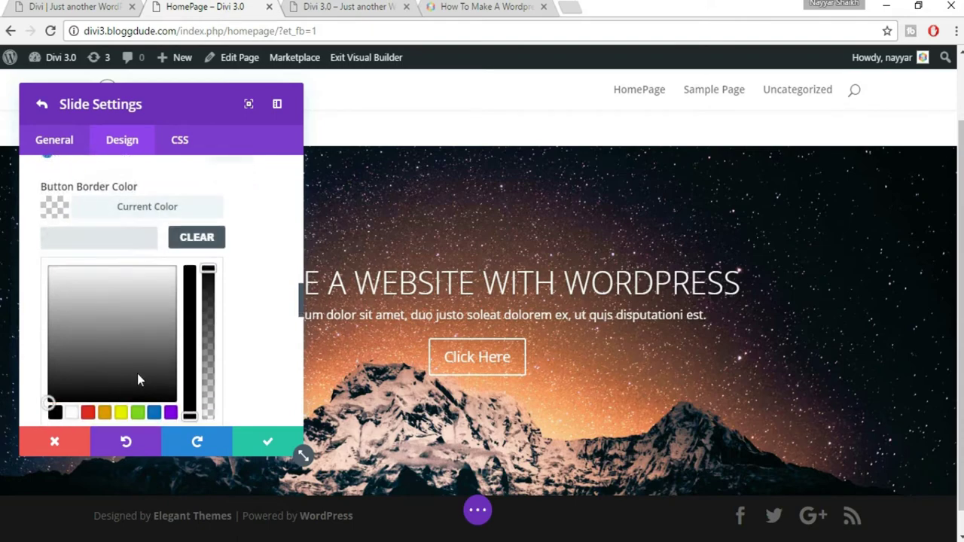
pyautogui.scroll(-3, 137, 374)
pyautogui.click(170, 289)
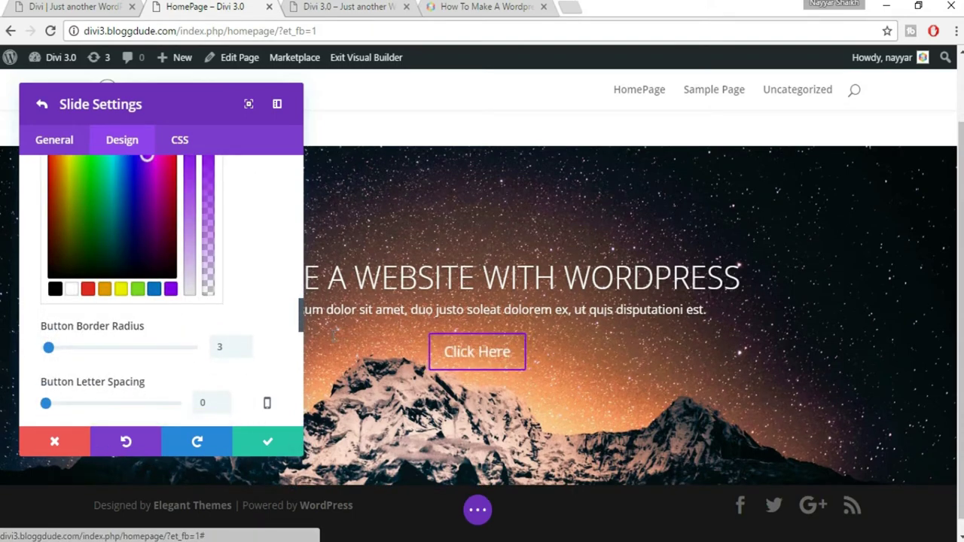
pyautogui.scroll(3, 312, 333)
pyautogui.scroll(2, 273, 316)
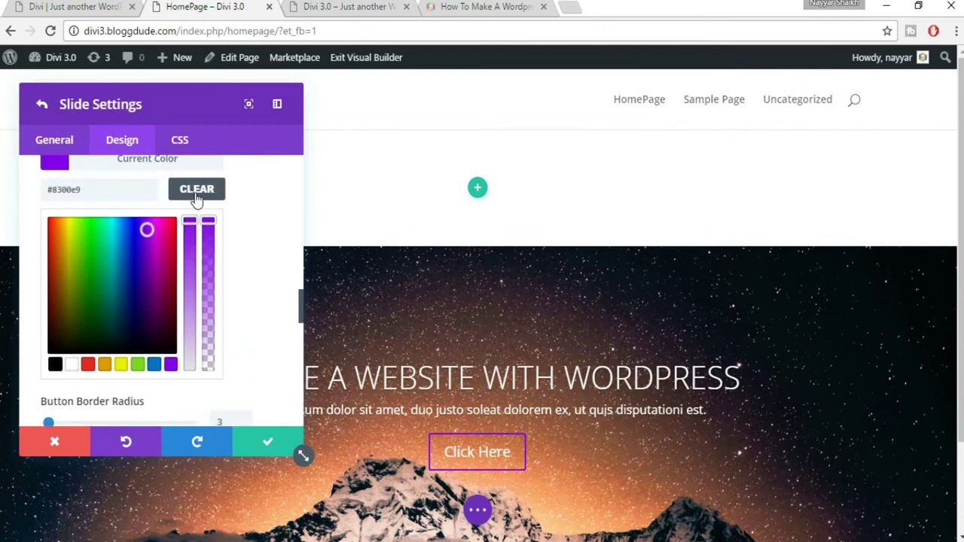
pyautogui.click(196, 192)
pyautogui.scroll(-3, 684, 394)
pyautogui.scroll(-2, 247, 338)
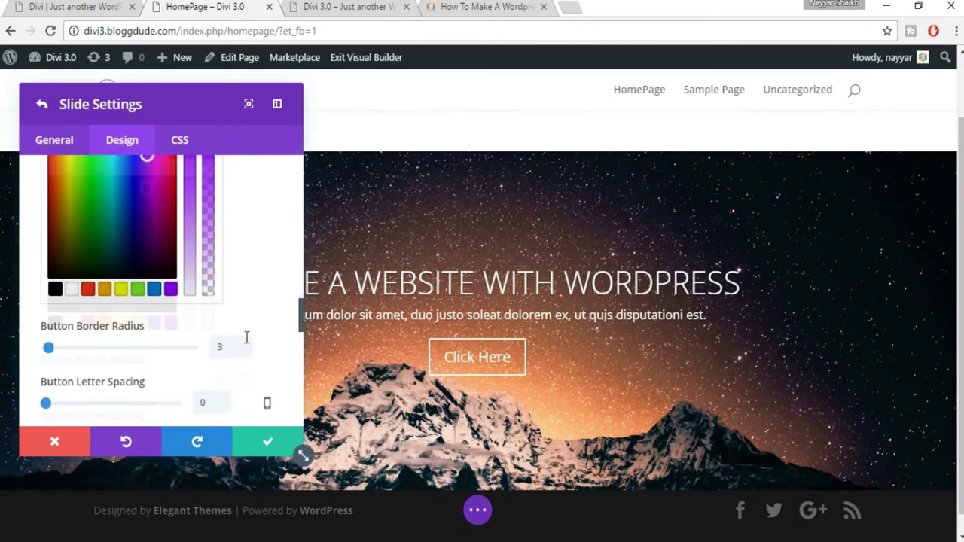
pyautogui.scroll(-3, 246, 338)
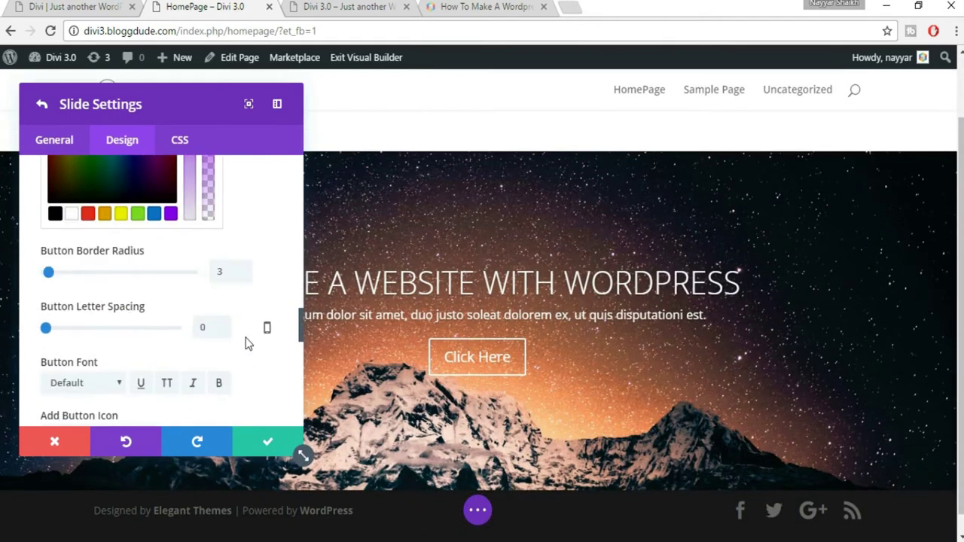
pyautogui.scroll(-2, 246, 338)
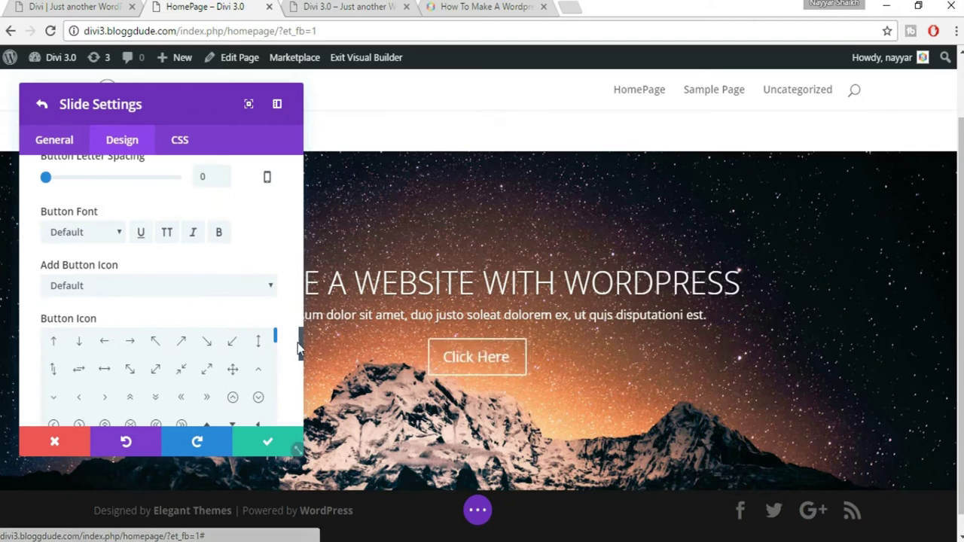
# Try a headphones icon, then a camera icon, on the slide button
pyautogui.scroll(-2, 297, 342)
pyautogui.scroll(-3, 220, 329)
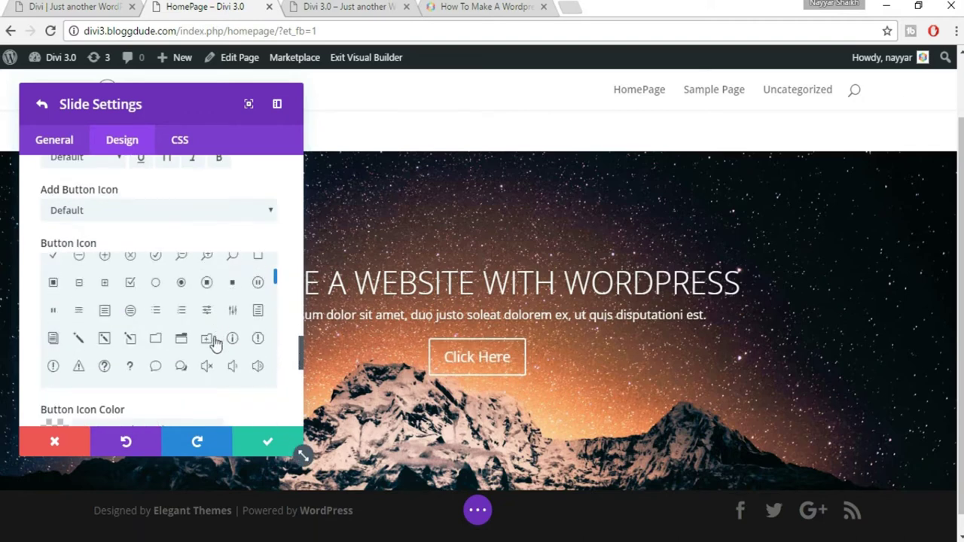
pyautogui.scroll(-3, 217, 363)
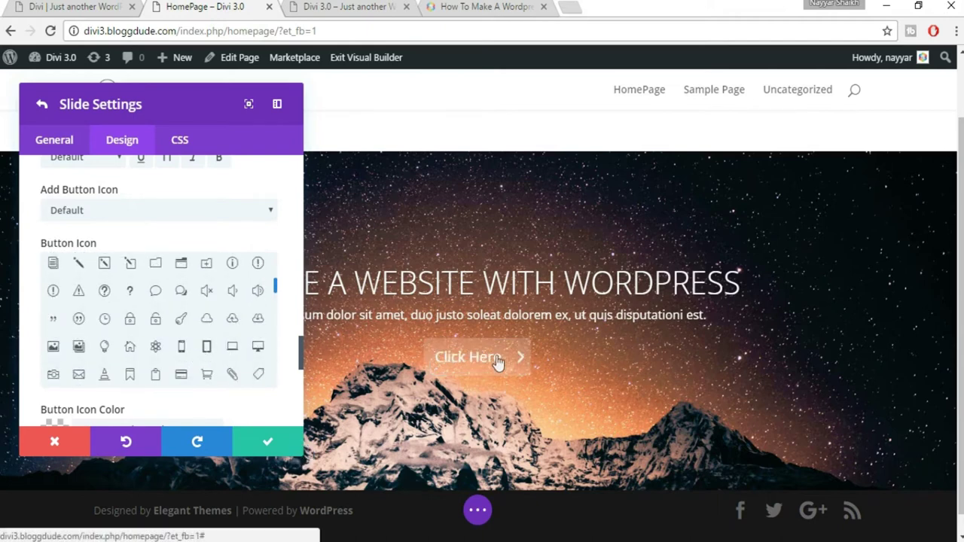
pyautogui.scroll(-1, 181, 364)
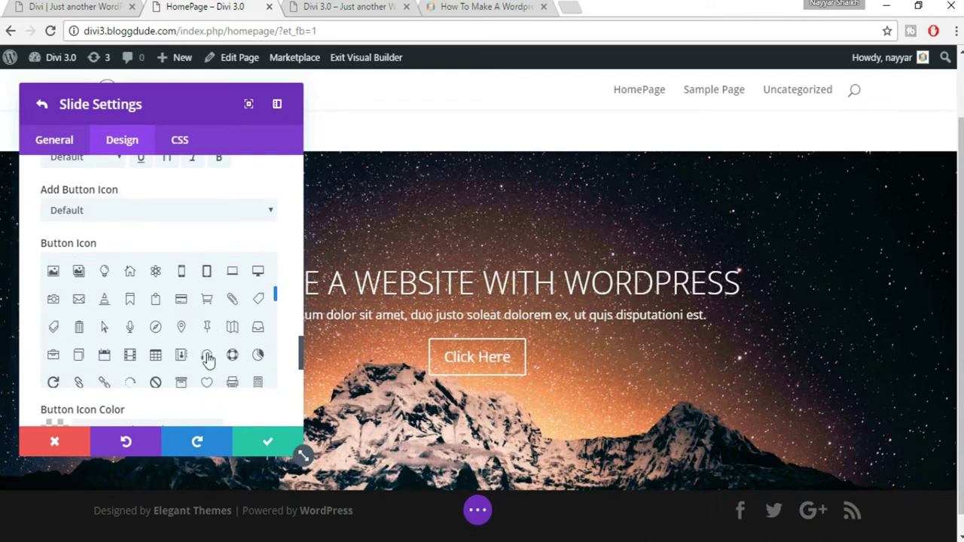
pyautogui.click(207, 359)
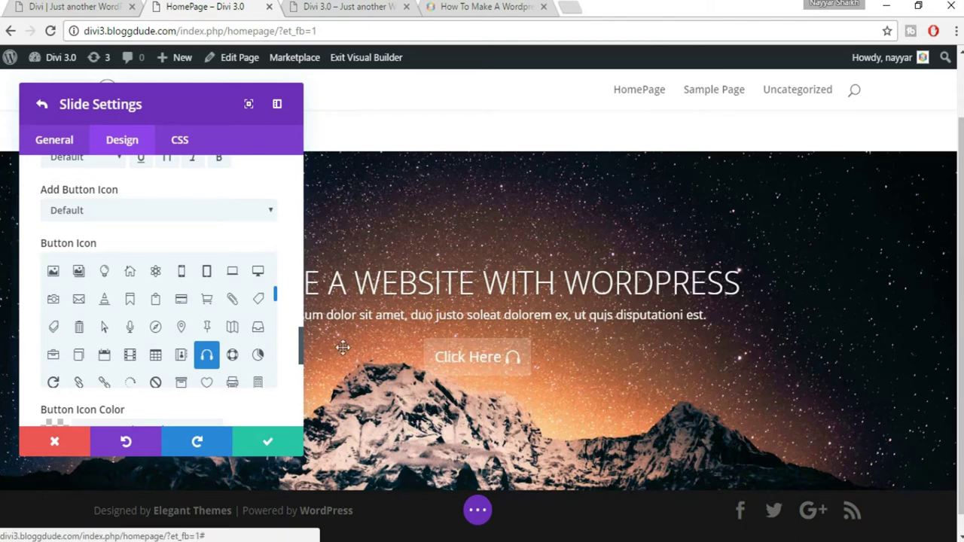
pyautogui.click(53, 299)
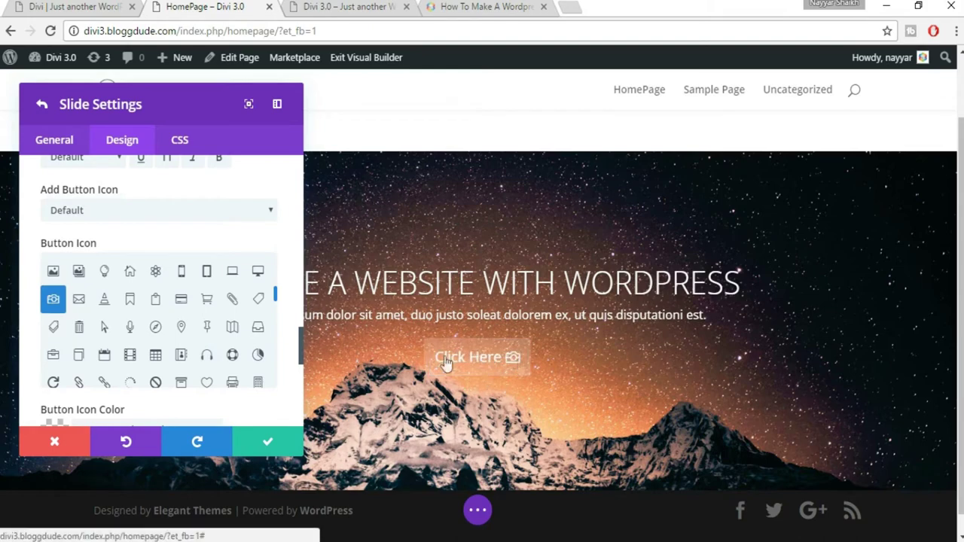
# Set the button icon colour to red, then remove it
pyautogui.scroll(-5, 283, 338)
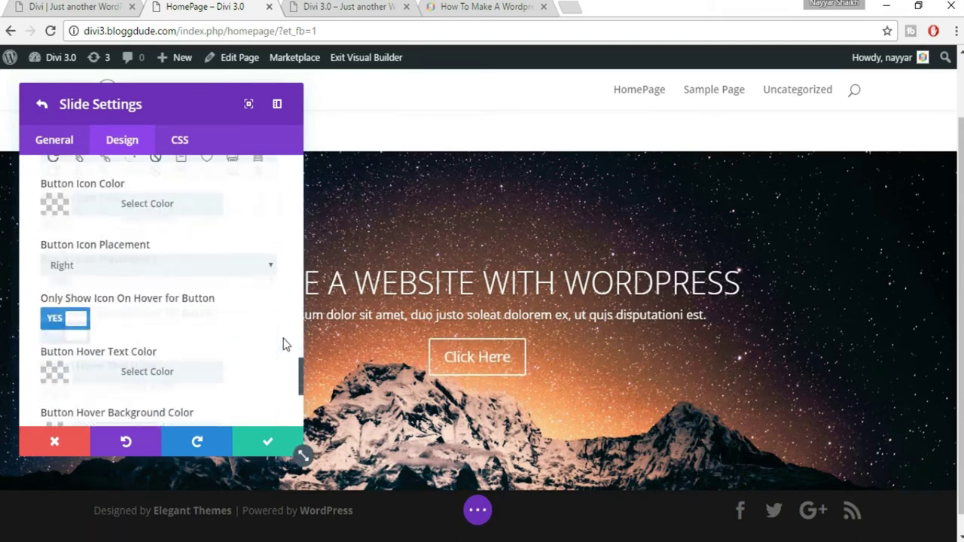
pyautogui.click(137, 216)
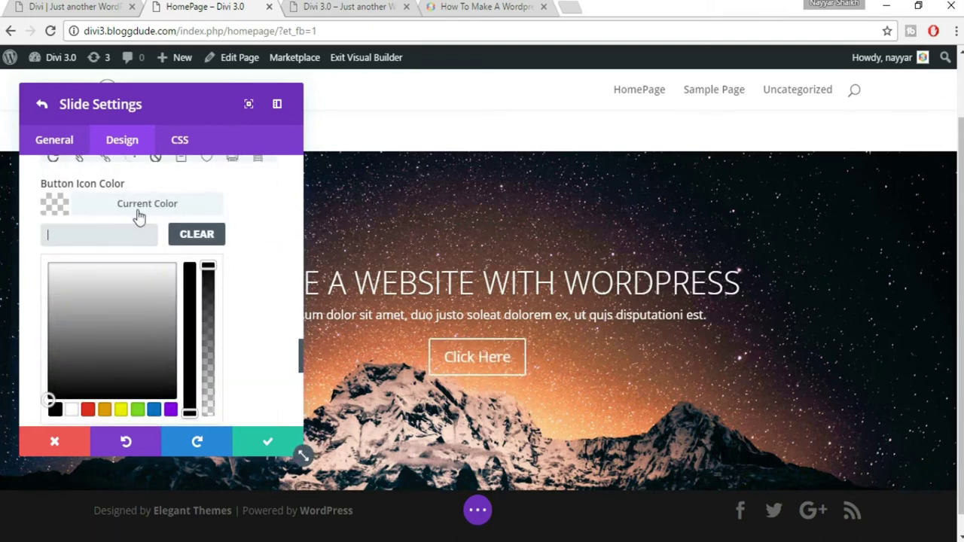
pyautogui.click(87, 410)
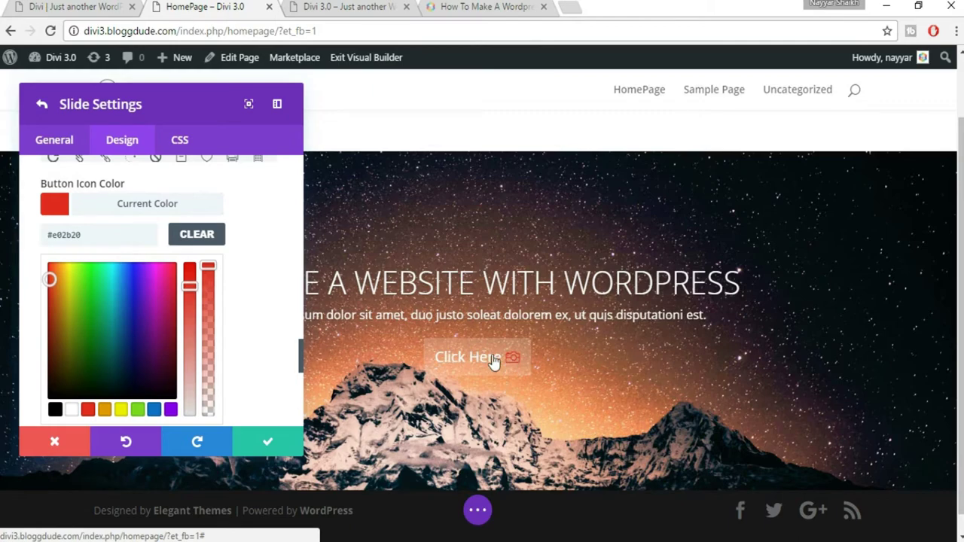
pyautogui.scroll(-4, 271, 334)
pyautogui.scroll(3, 271, 335)
pyautogui.scroll(1, 271, 334)
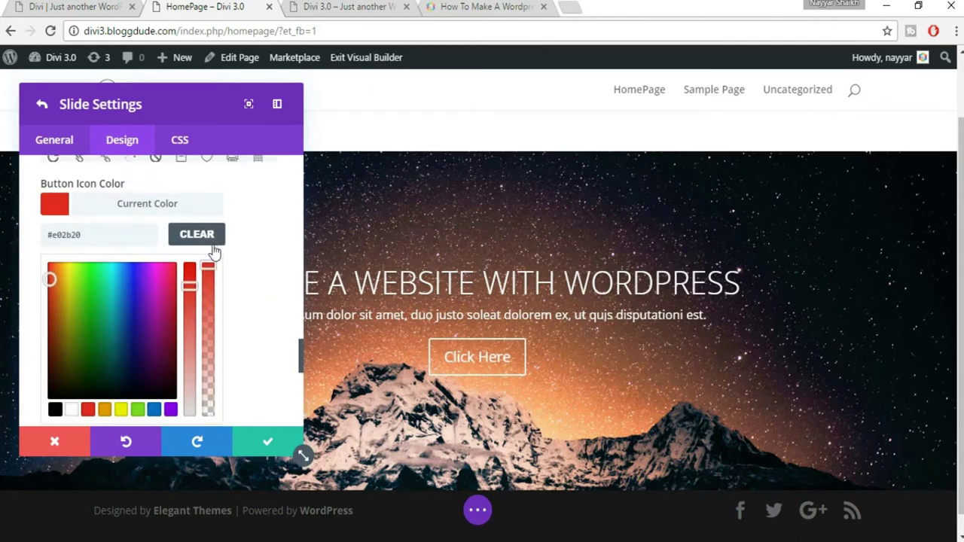
pyautogui.click(211, 242)
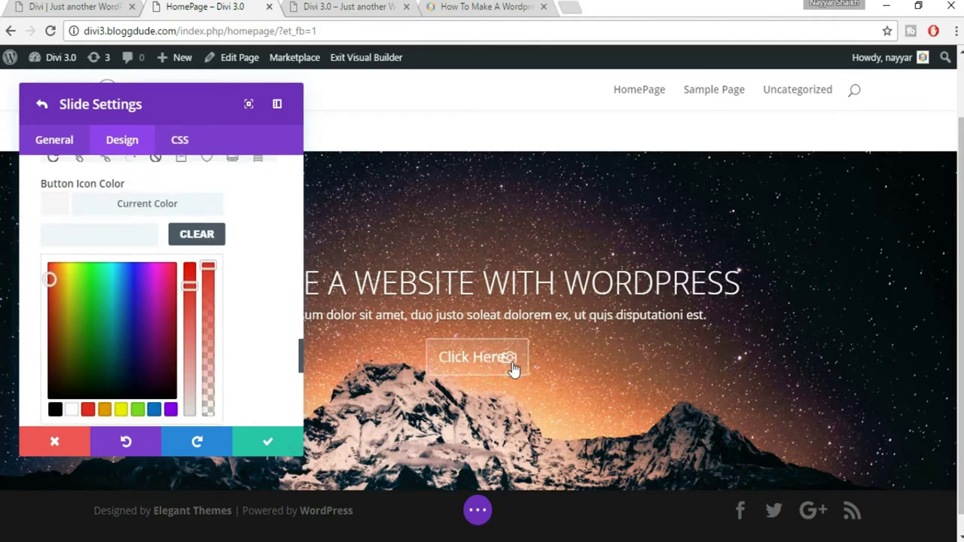
# Switch Use Custom Styles for Button back to NO
pyautogui.scroll(-5, 281, 374)
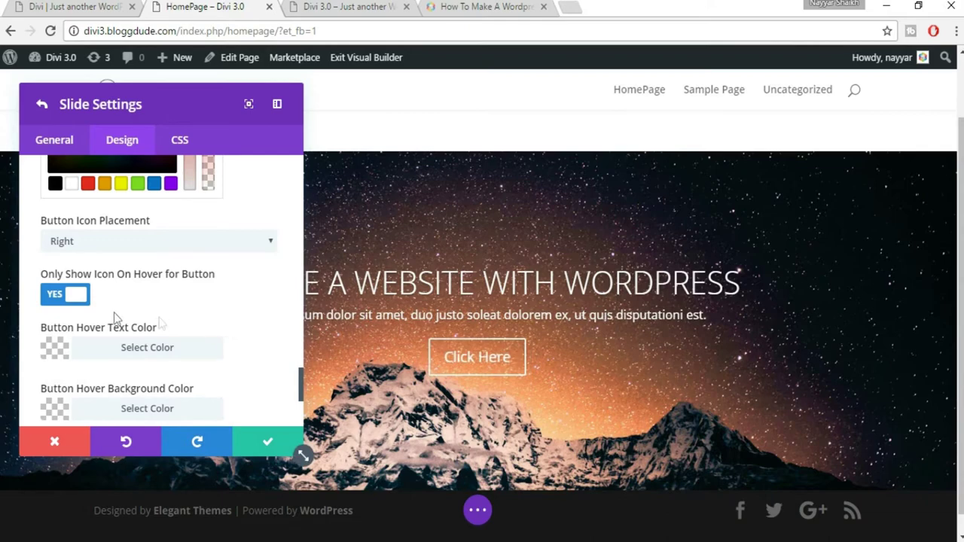
pyautogui.scroll(-3, 70, 302)
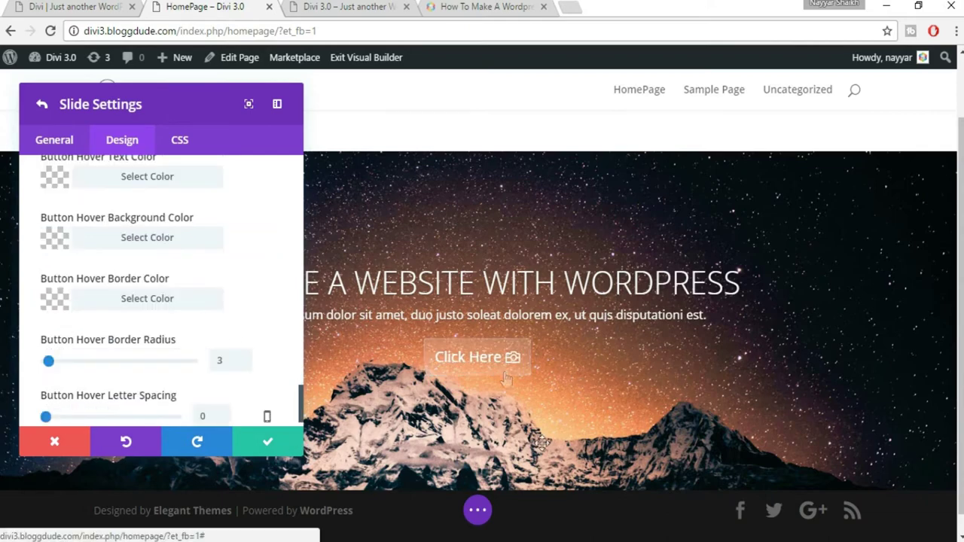
pyautogui.scroll(-1, 271, 344)
pyautogui.scroll(2, 272, 348)
pyautogui.scroll(10, 272, 343)
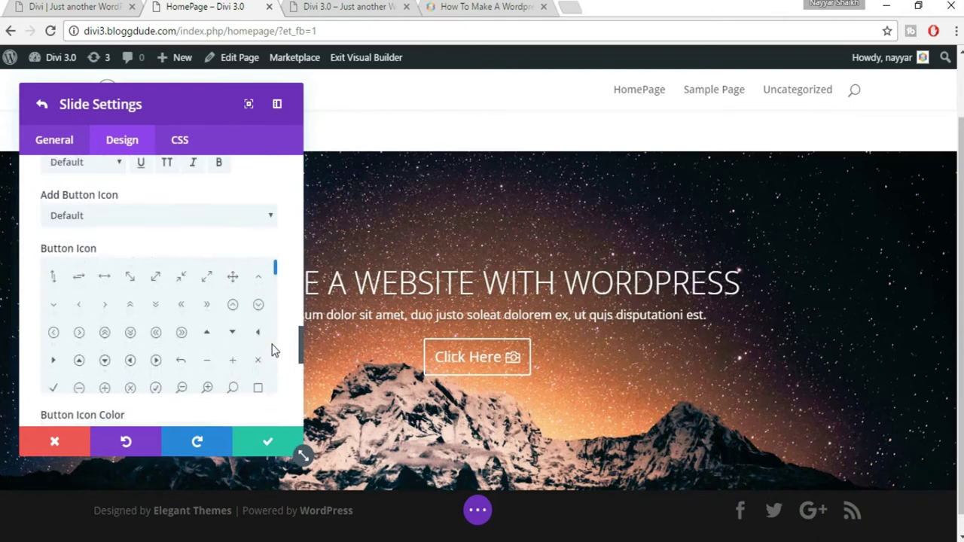
pyautogui.scroll(10, 297, 294)
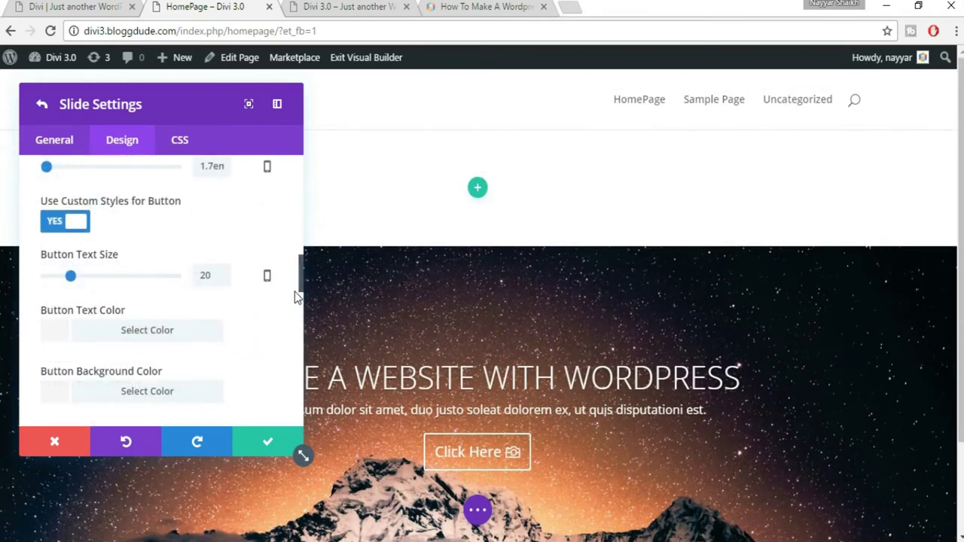
pyautogui.click(72, 315)
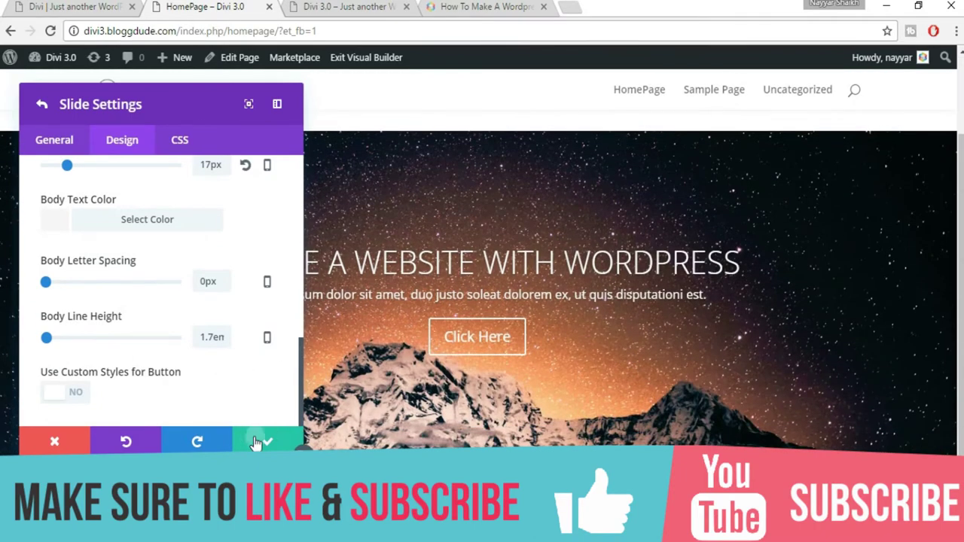
# Save the slide and slider settings and compare with the live demo slider
pyautogui.click(259, 442)
pyautogui.click(265, 444)
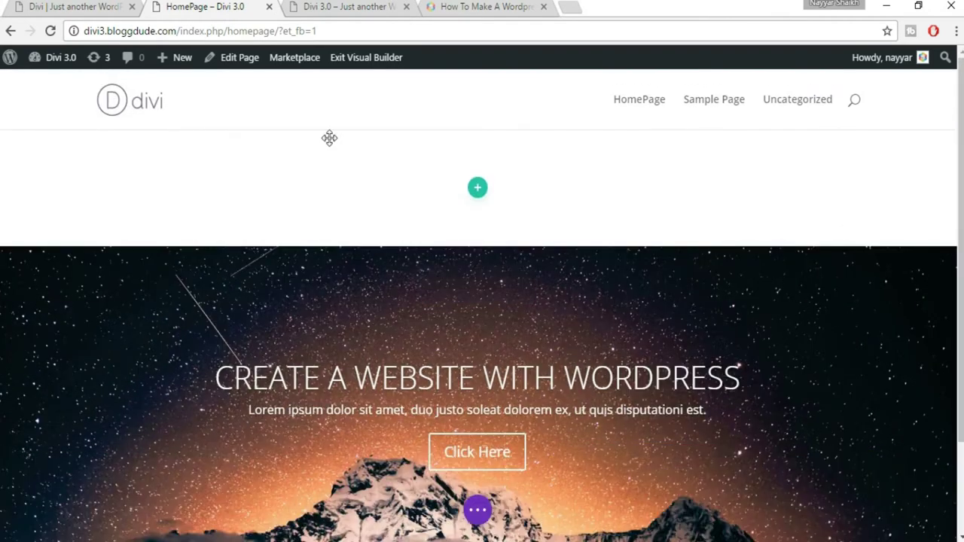
pyautogui.click(61, 6)
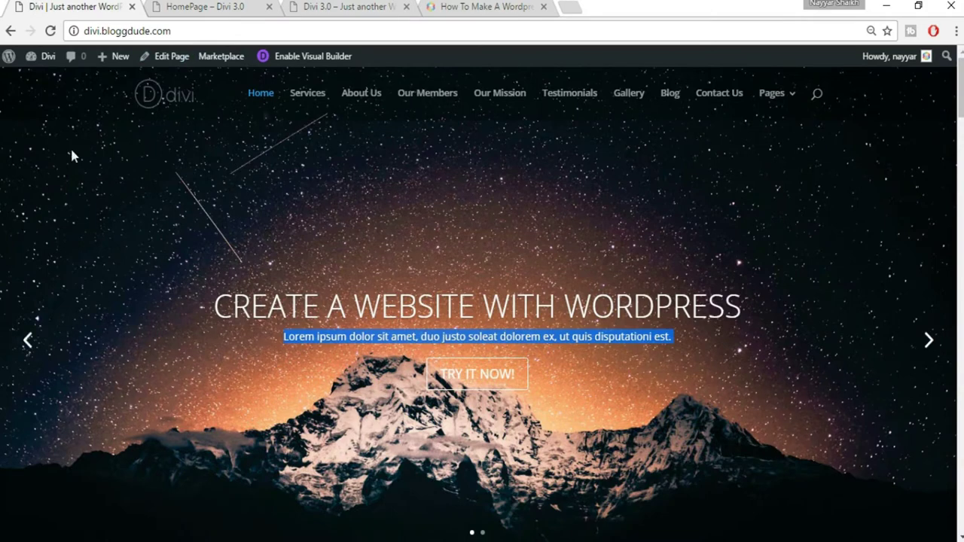
pyautogui.click(204, 7)
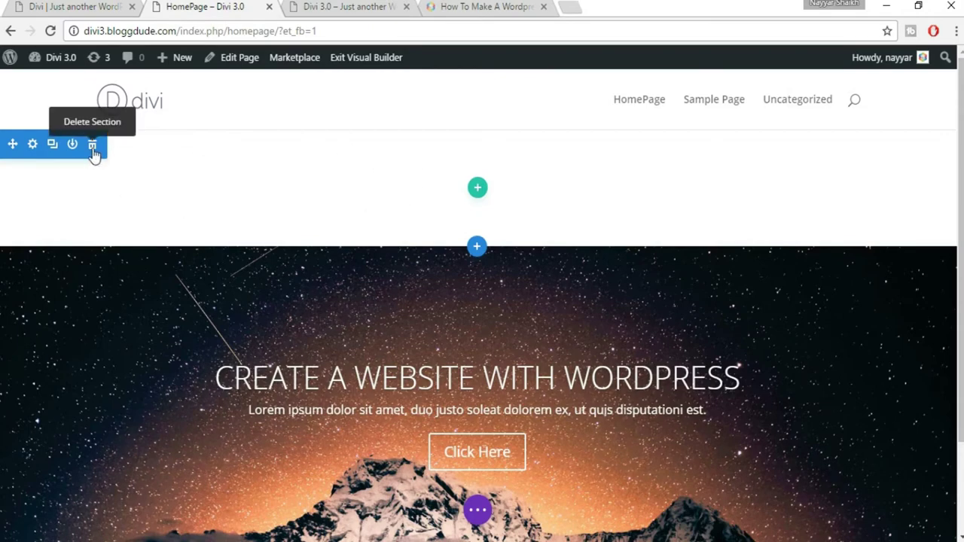
# Delete the empty white section above the slider and open the slider's settings
pyautogui.click(93, 144)
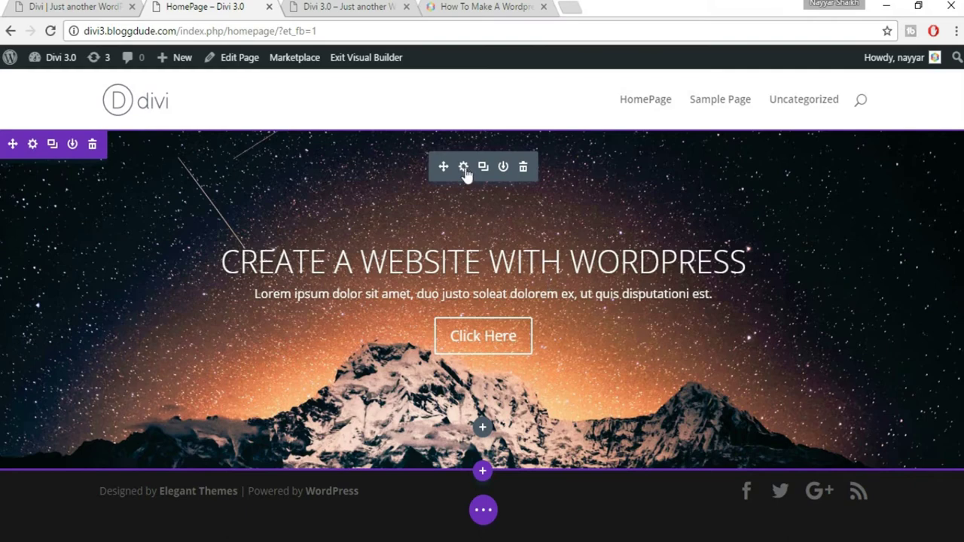
pyautogui.click(465, 170)
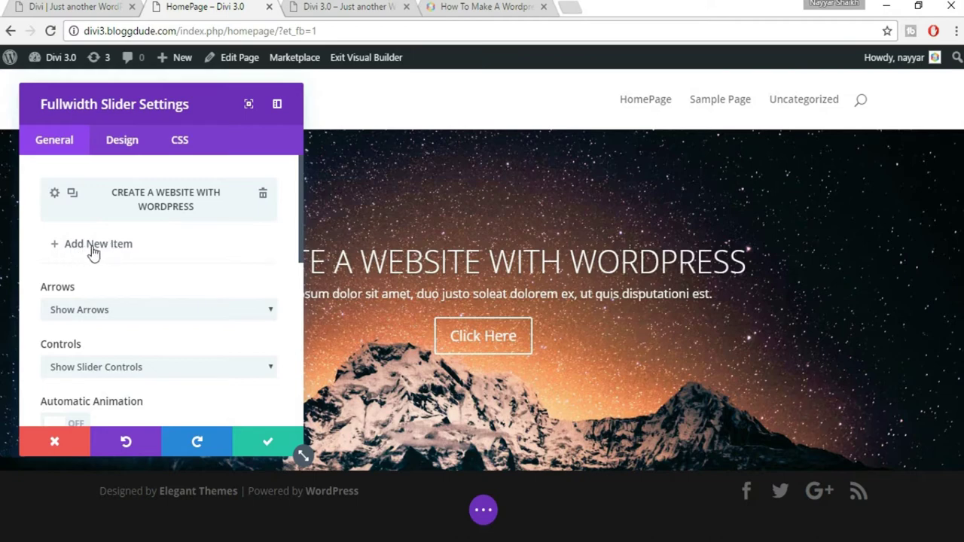
# Add a new slide headed 'YOU CAN ALSO ADD A BACKGROUND VIDEO!' copied from the demo
pyautogui.click(93, 248)
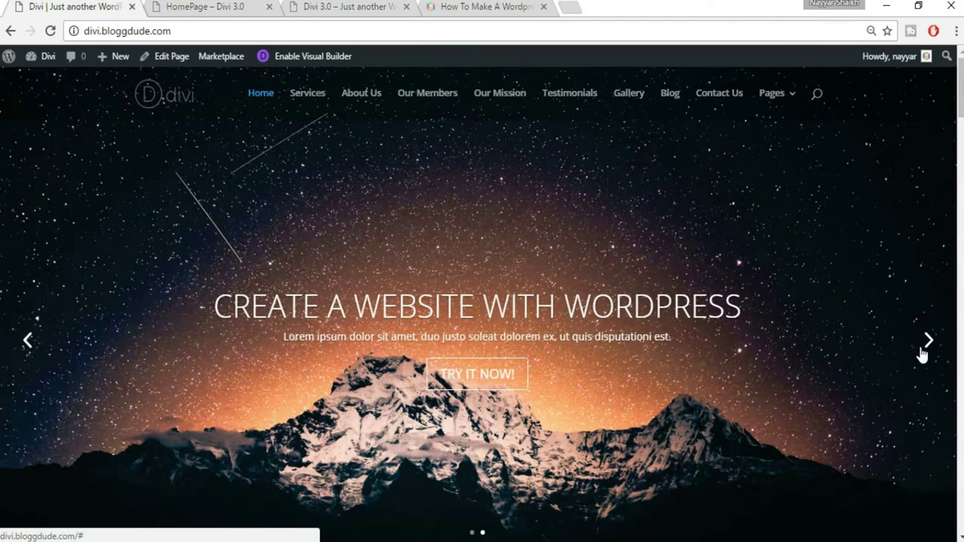
pyautogui.click(923, 345)
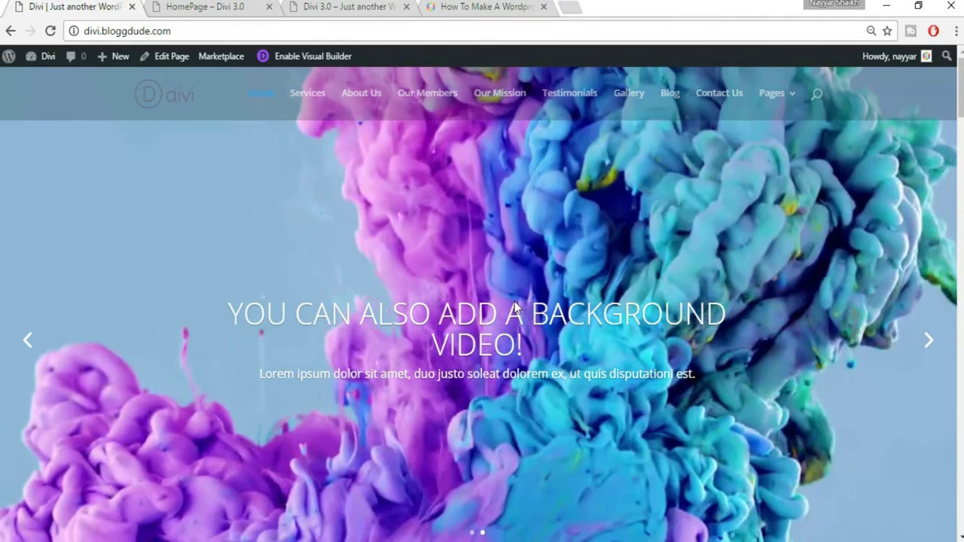
pyautogui.doubleClick(515, 312)
pyautogui.tripleClick(514, 305)
pyautogui.hotkey('ctrl', 'c')
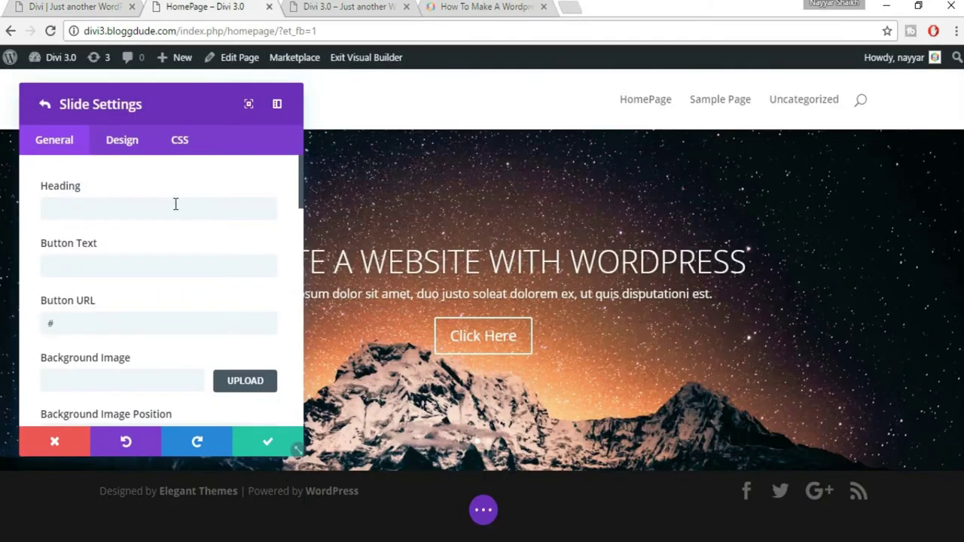
pyautogui.click(180, 209)
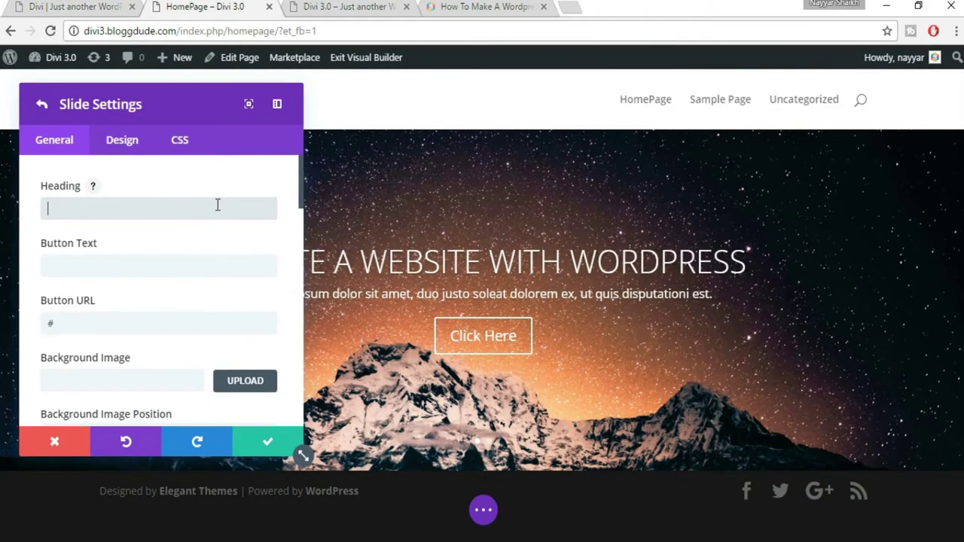
pyautogui.hotkey('ctrl', 'v')
pyautogui.moveTo(940, 306)
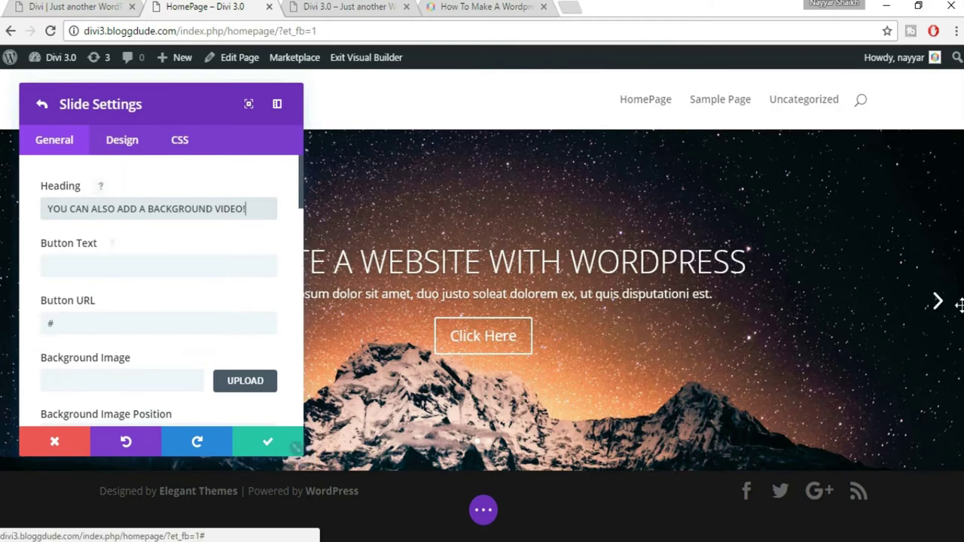
pyautogui.click(941, 305)
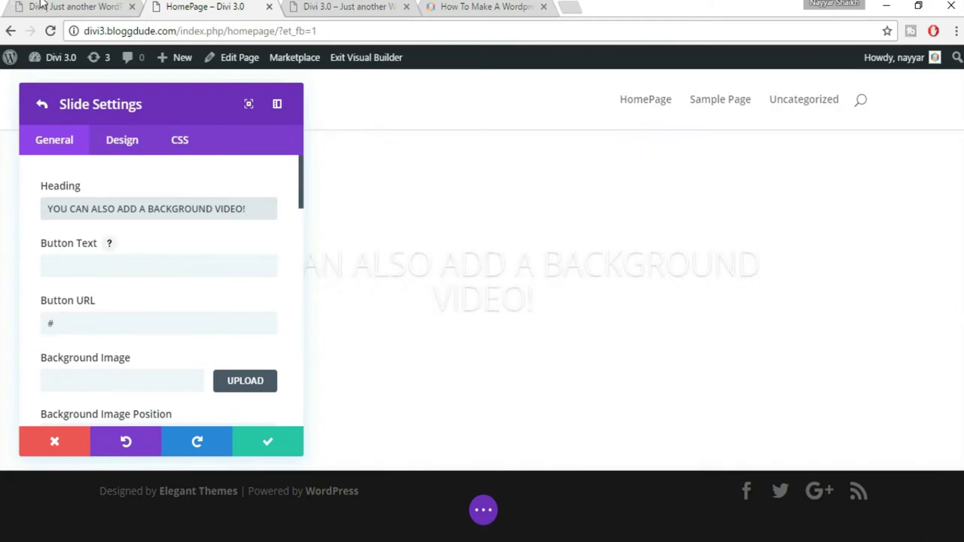
# Paste the demo slide's lorem ipsum paragraph as the button text, then reach Background Video MP4
pyautogui.click(11, 5)
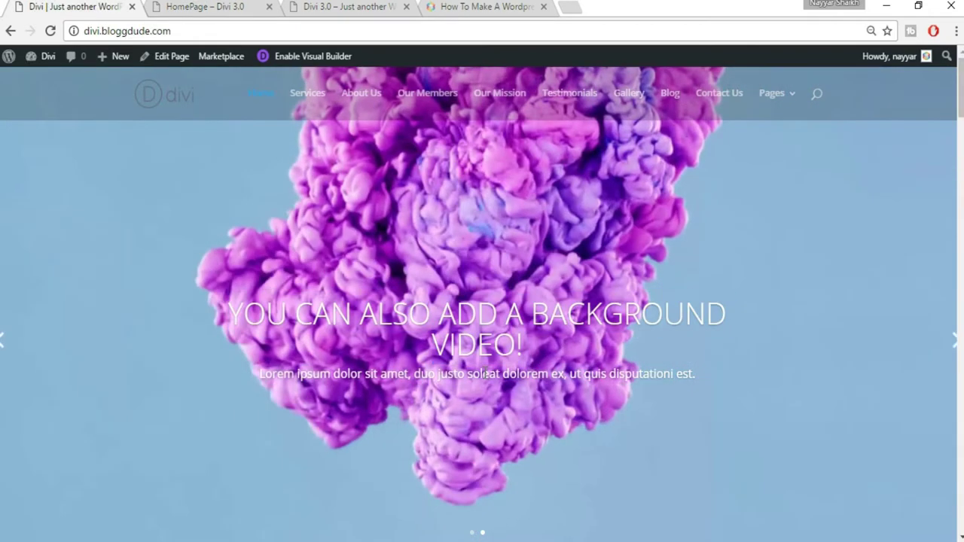
pyautogui.tripleClick(486, 373)
pyautogui.hotkey('ctrl', 'c')
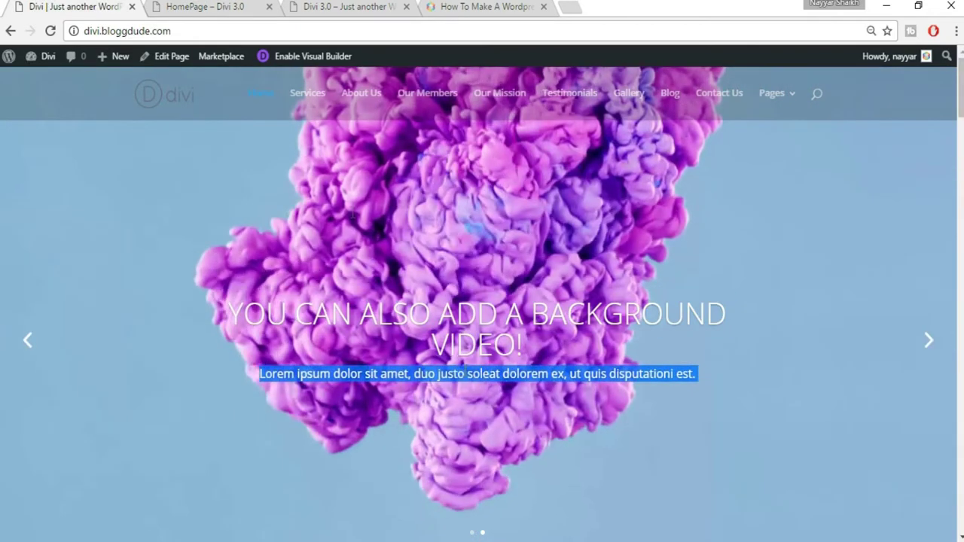
pyautogui.click(203, 6)
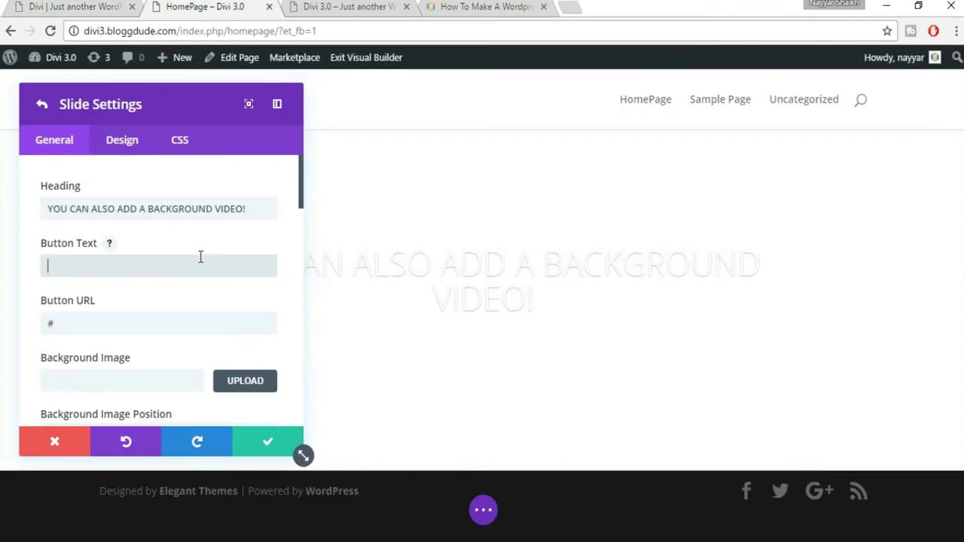
pyautogui.hotkey('ctrl', 'v')
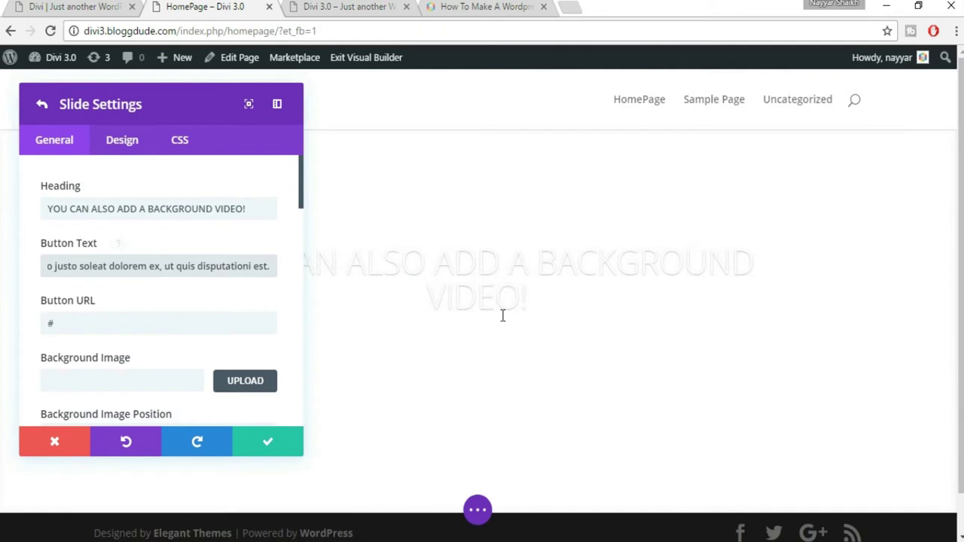
pyautogui.scroll(-5, 167, 300)
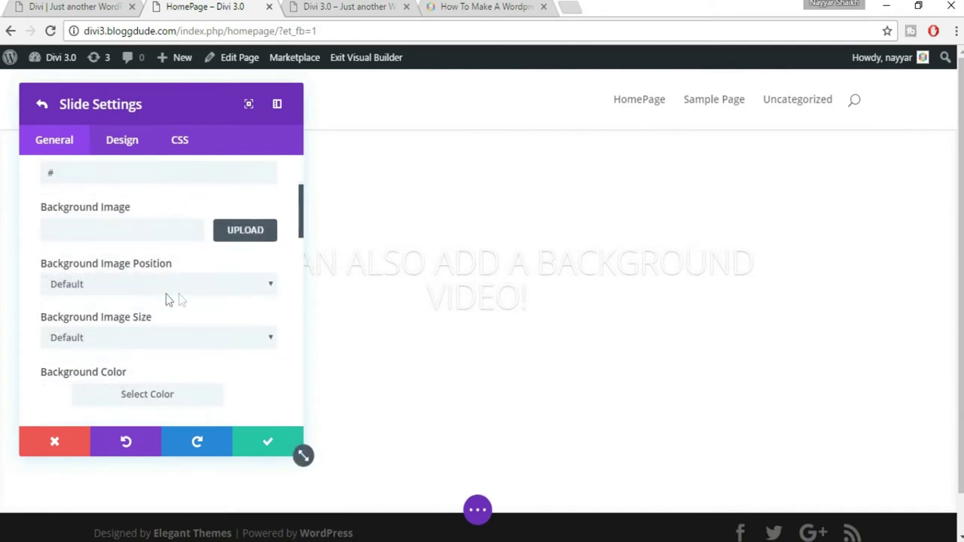
pyautogui.scroll(-3, 180, 295)
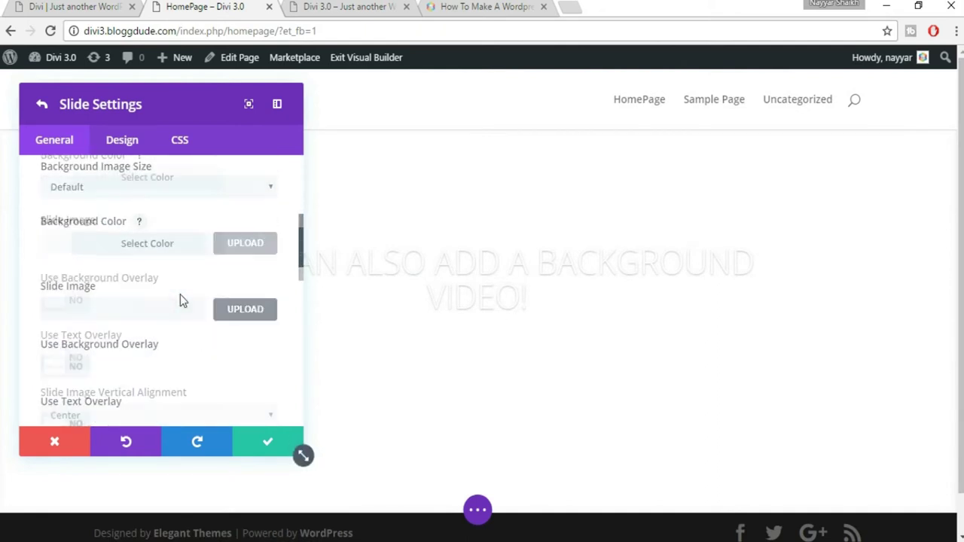
pyautogui.scroll(-2, 180, 299)
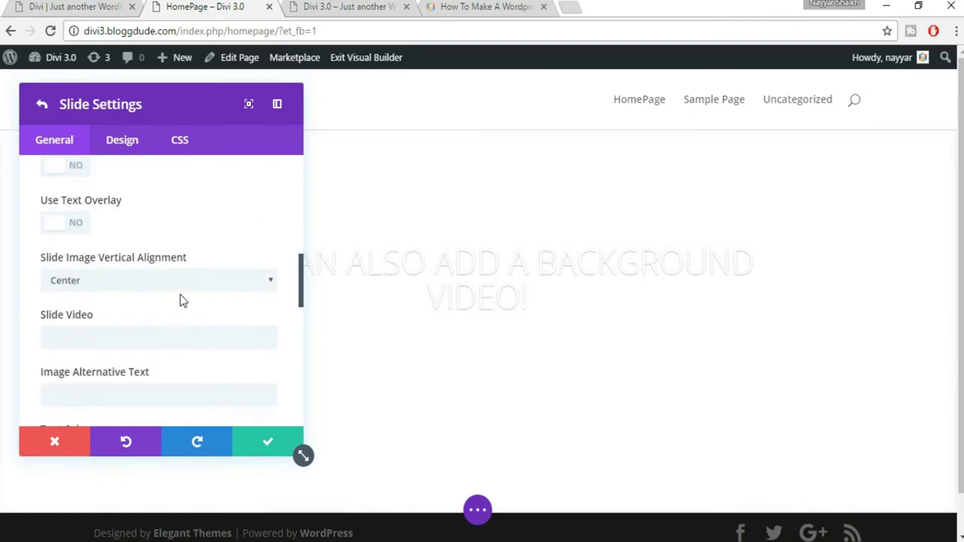
pyautogui.scroll(-4, 180, 300)
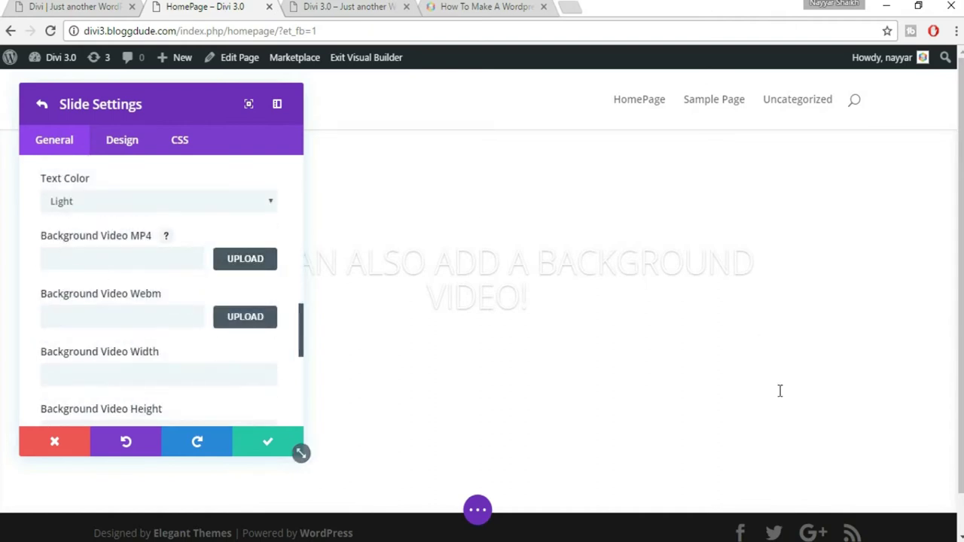
# Set ink.mp4 as the slide's Background Video MP4
pyautogui.click(245, 258)
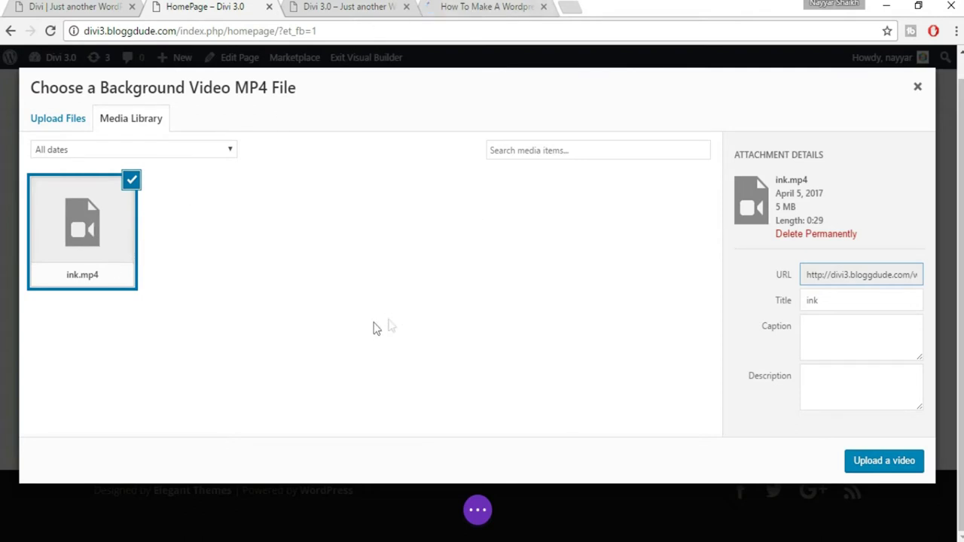
pyautogui.click(874, 467)
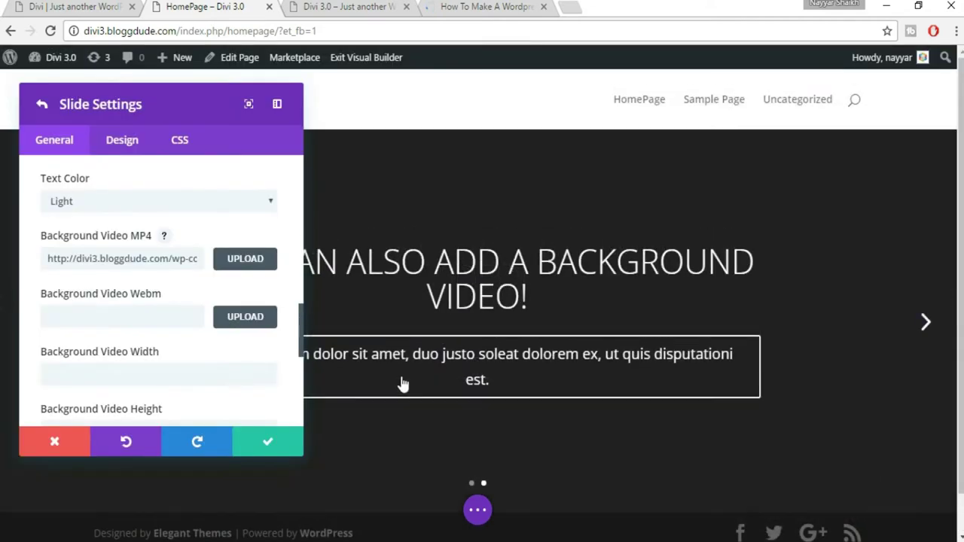
pyautogui.scroll(-3, 203, 371)
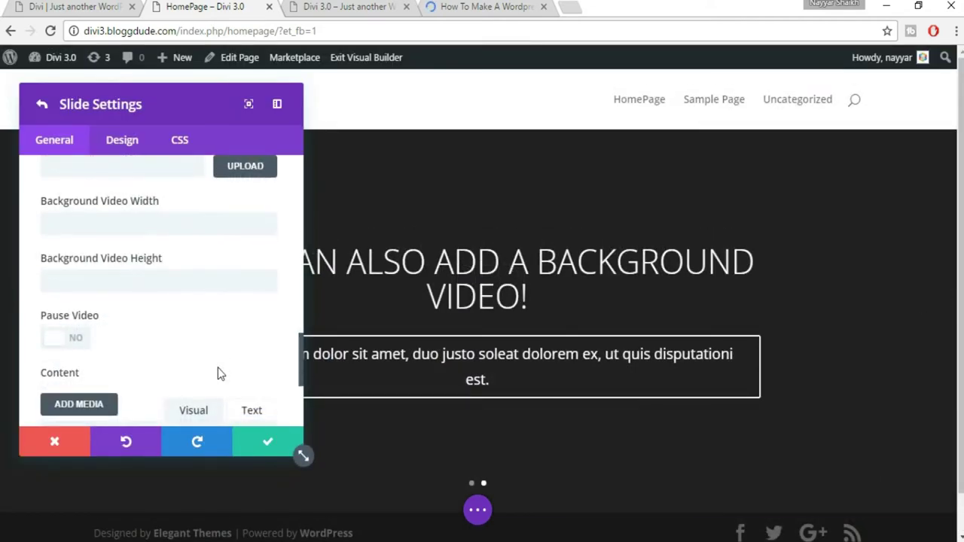
pyautogui.scroll(-2, 217, 368)
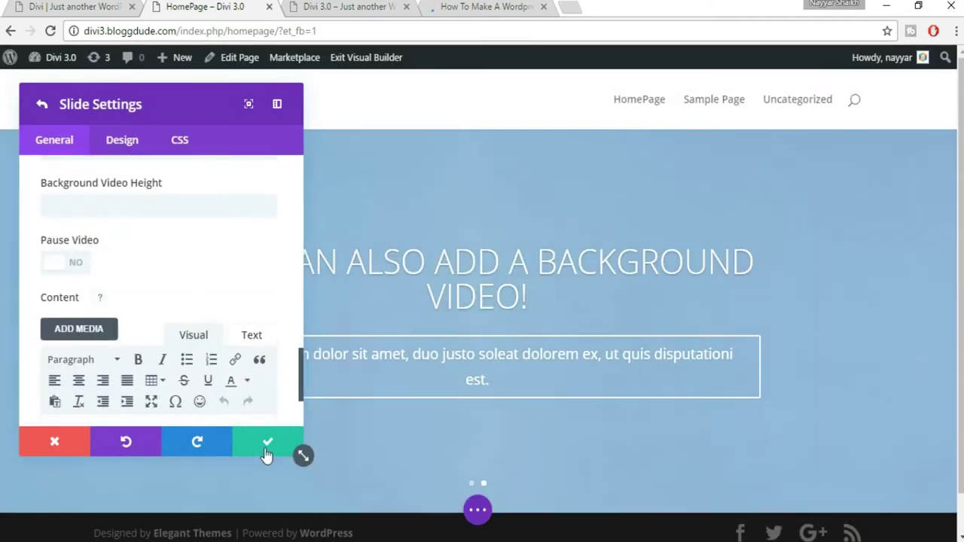
pyautogui.scroll(2, 247, 347)
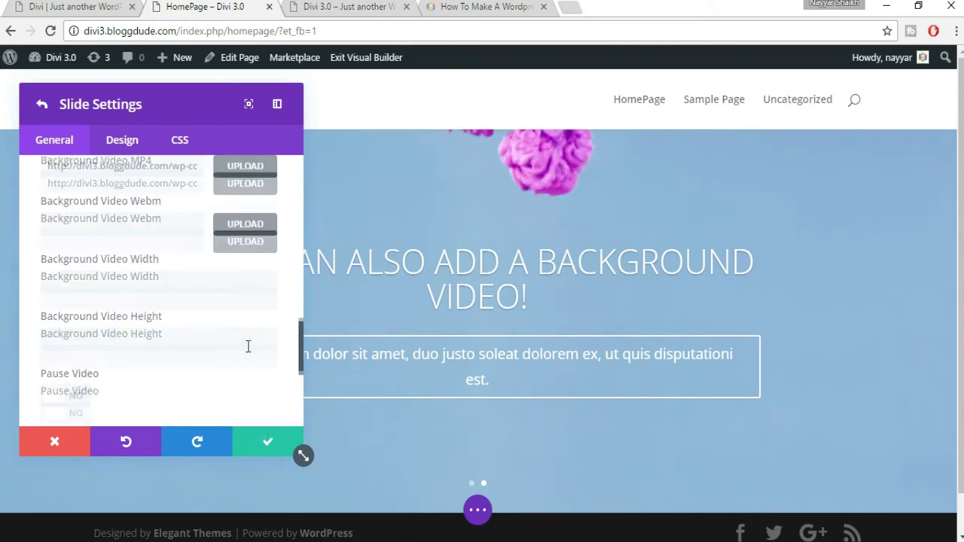
pyautogui.scroll(-2, 249, 352)
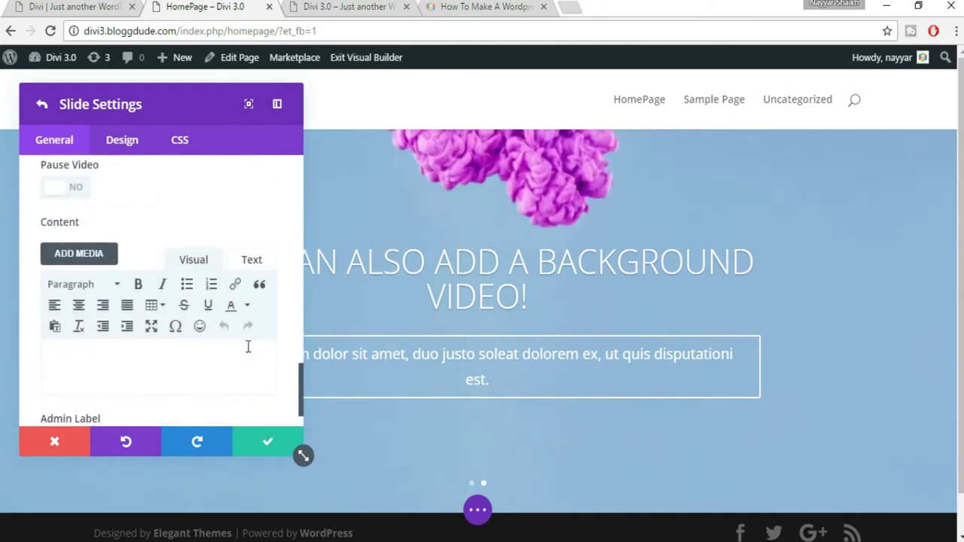
pyautogui.scroll(1, 234, 259)
pyautogui.scroll(15, 238, 256)
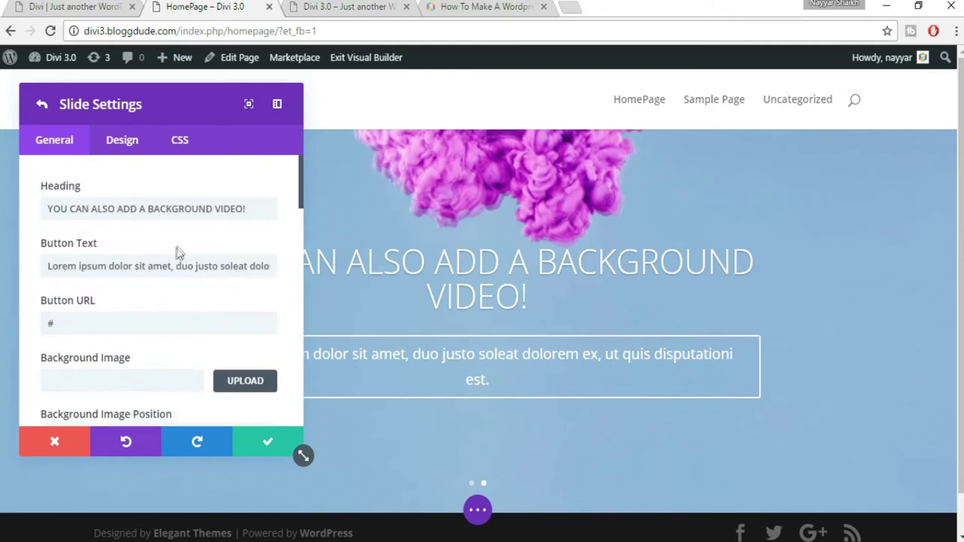
# Clear the Button Text, paste the Lorem ipsum line into Content, and save
pyautogui.tripleClick(177, 267)
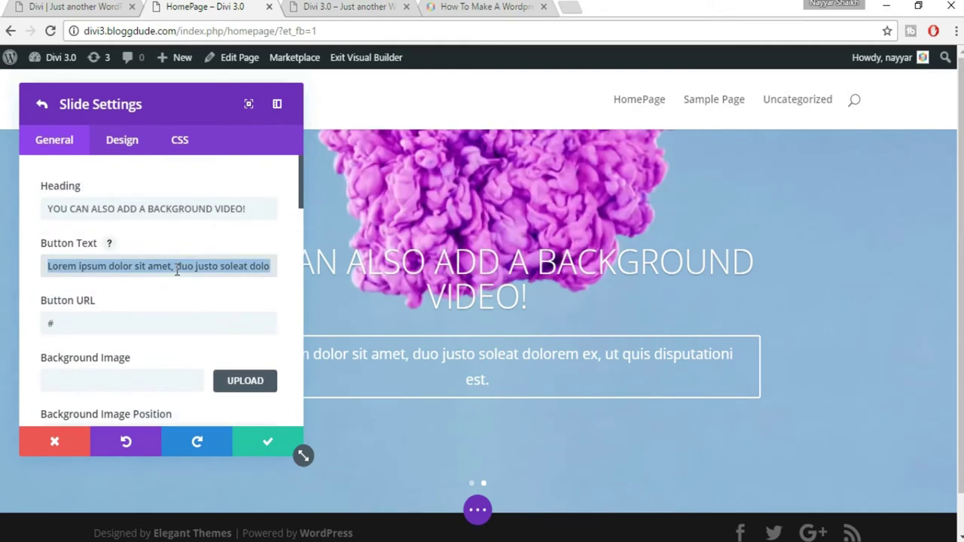
pyautogui.press('BackSpace')
pyautogui.scroll(-12, 216, 347)
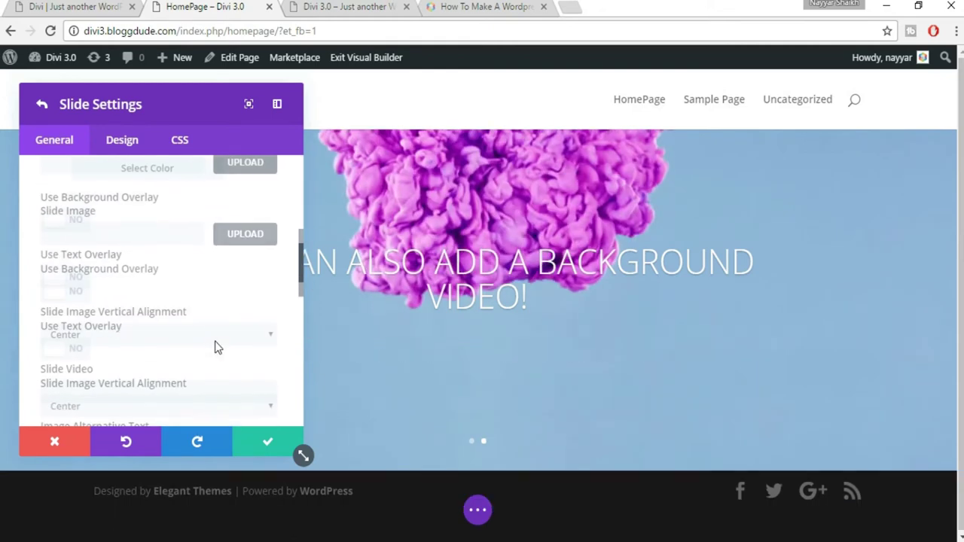
pyautogui.scroll(-5, 216, 347)
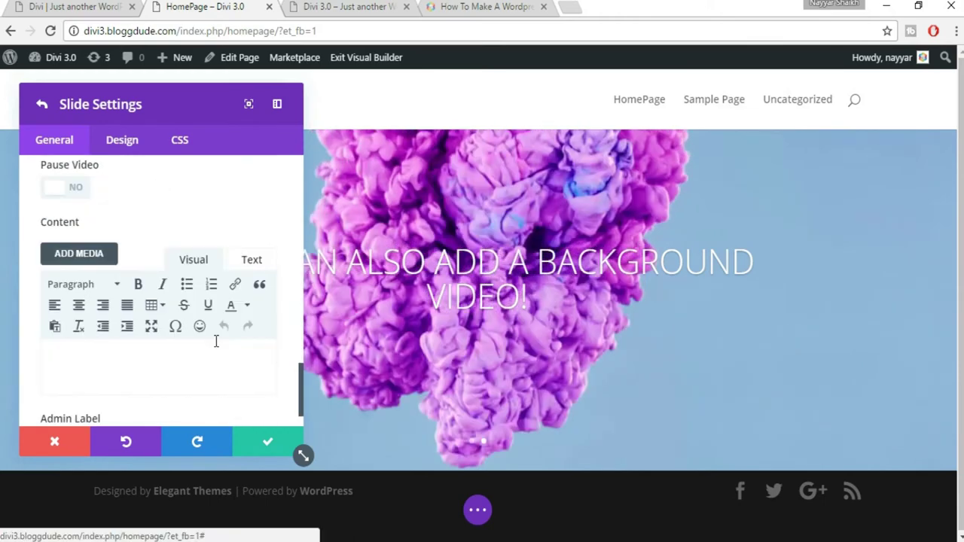
pyautogui.hotkey('ctrl', 'v')
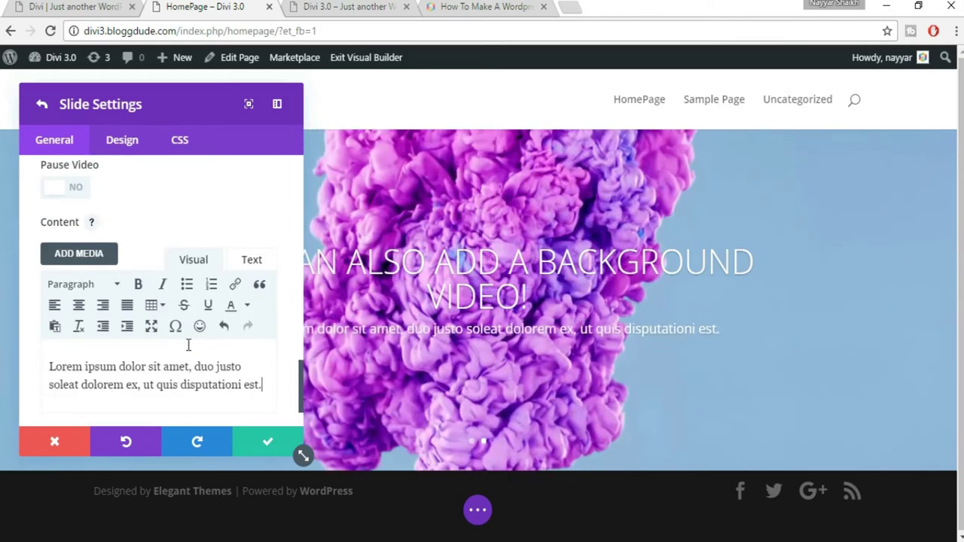
pyautogui.click(259, 453)
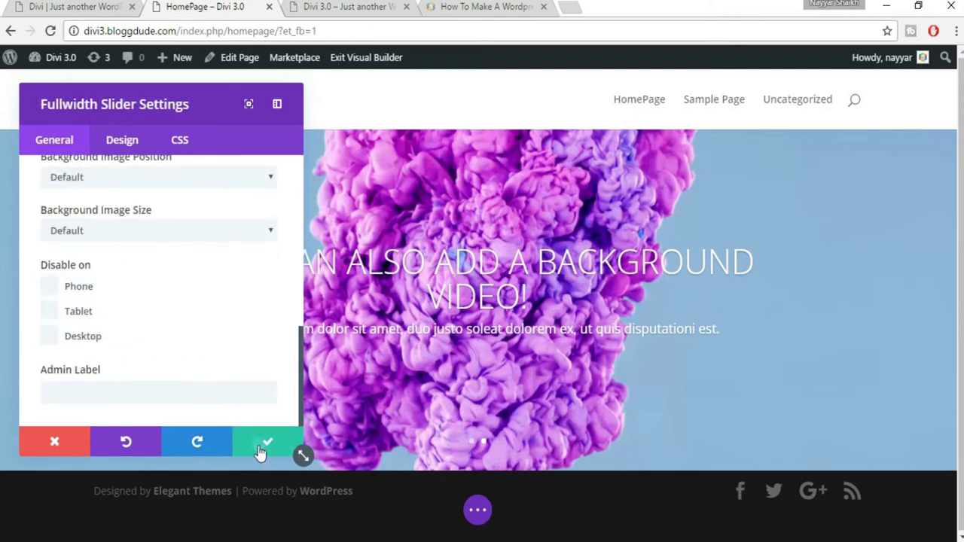
pyautogui.click(259, 451)
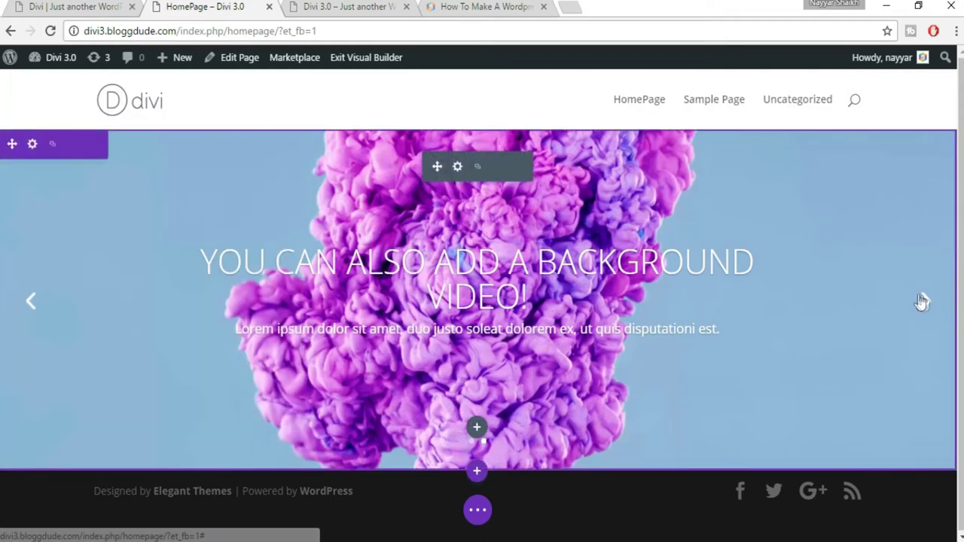
# Cycle through the mountain and video slides and compare with the demo slider
pyautogui.click(921, 301)
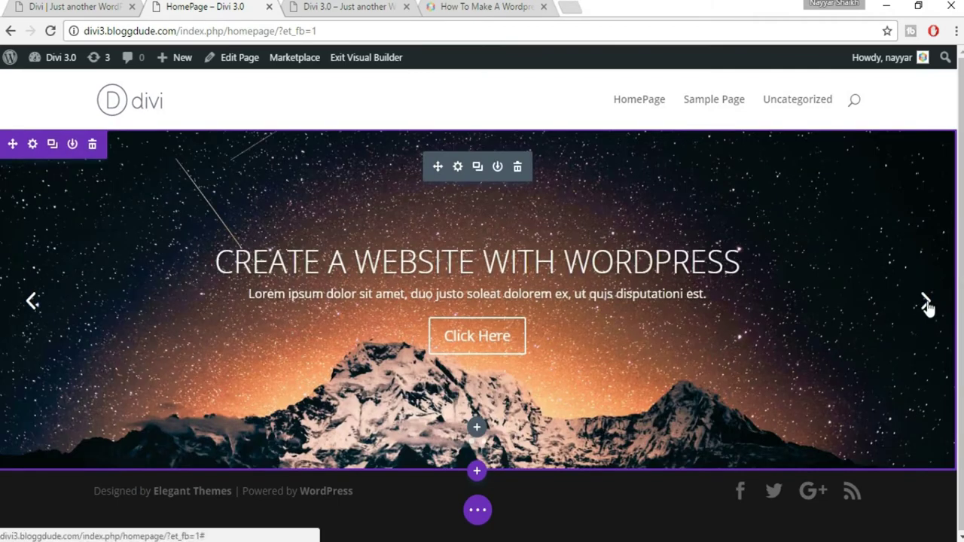
pyautogui.click(926, 303)
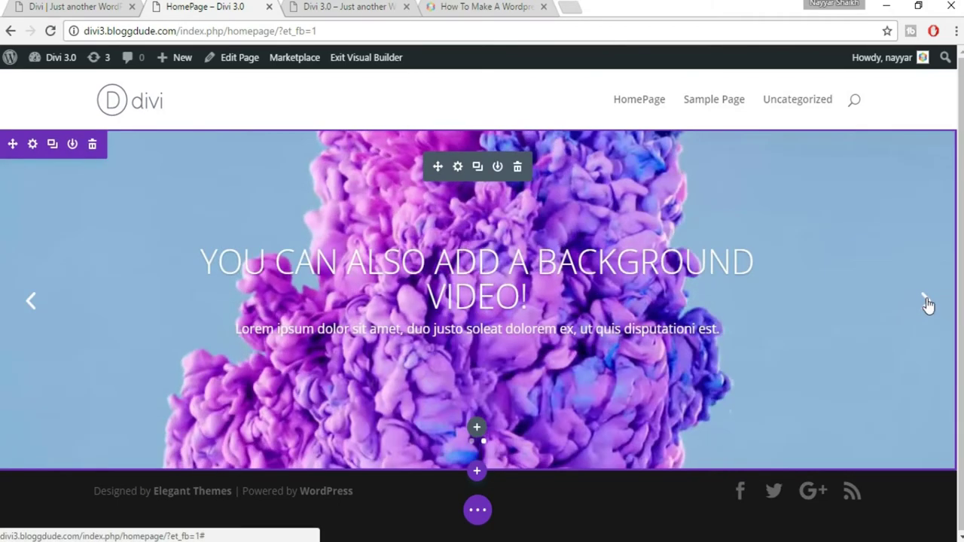
pyautogui.click(927, 303)
pyautogui.click(70, 6)
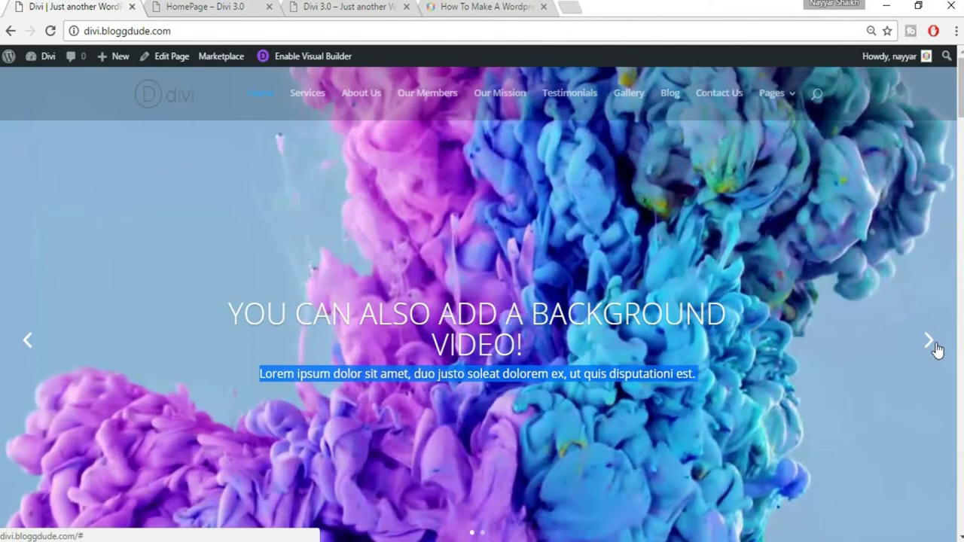
pyautogui.click(934, 346)
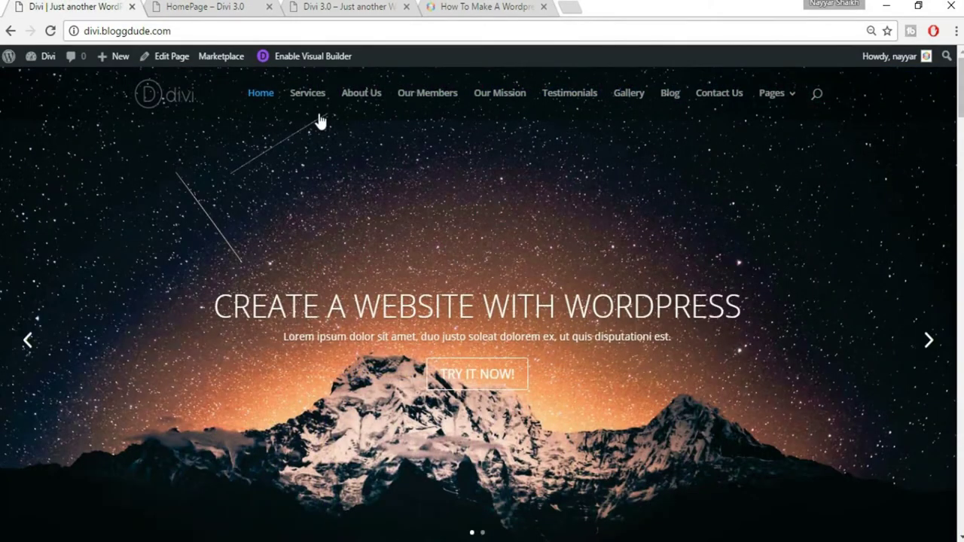
pyautogui.click(252, 7)
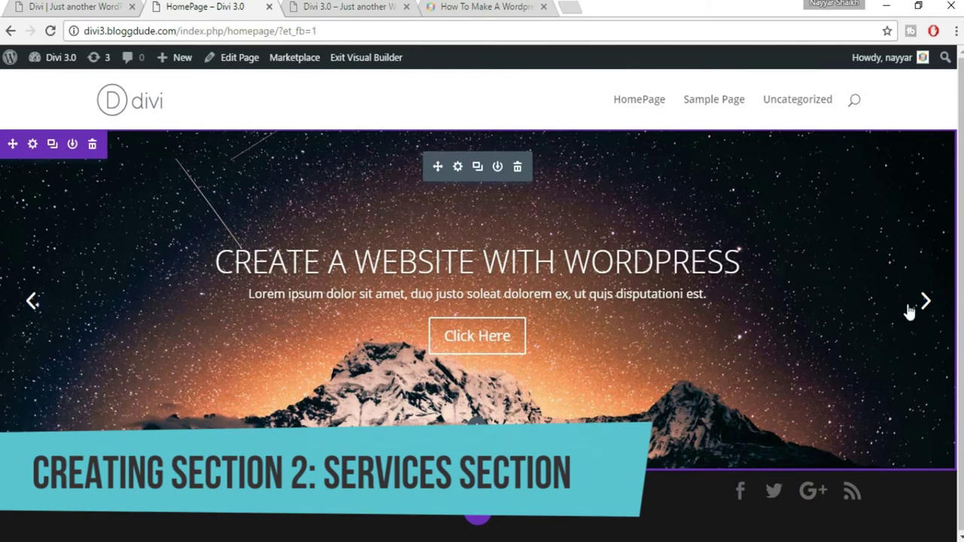
# Scroll through the live demo homepage, then return to the edited homepage
pyautogui.click(106, 8)
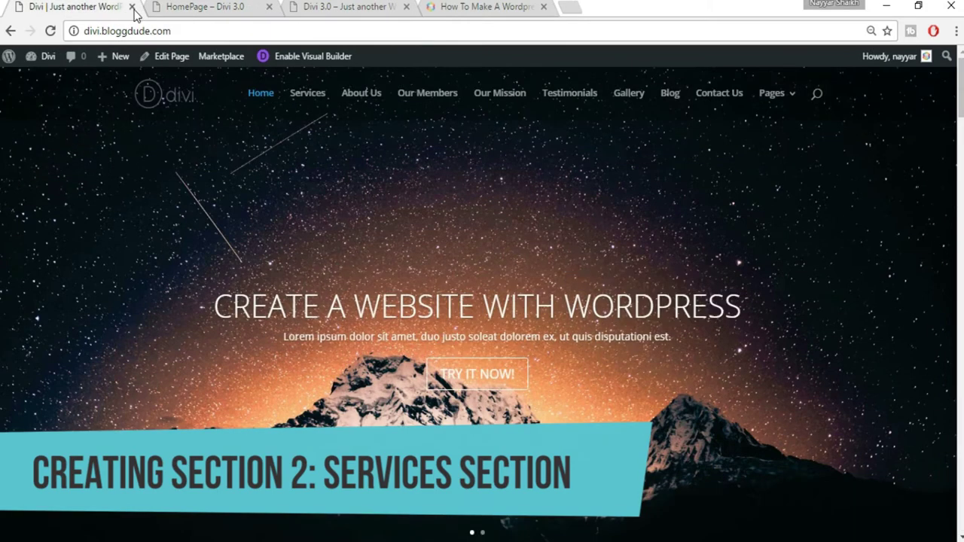
pyautogui.scroll(-1, 687, 276)
pyautogui.scroll(-5, 686, 276)
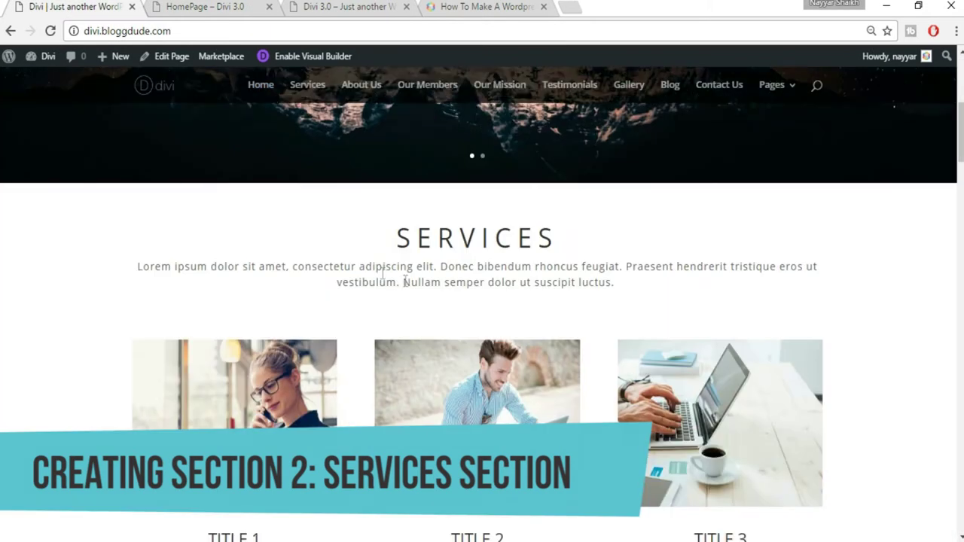
pyautogui.scroll(-1, 960, 136)
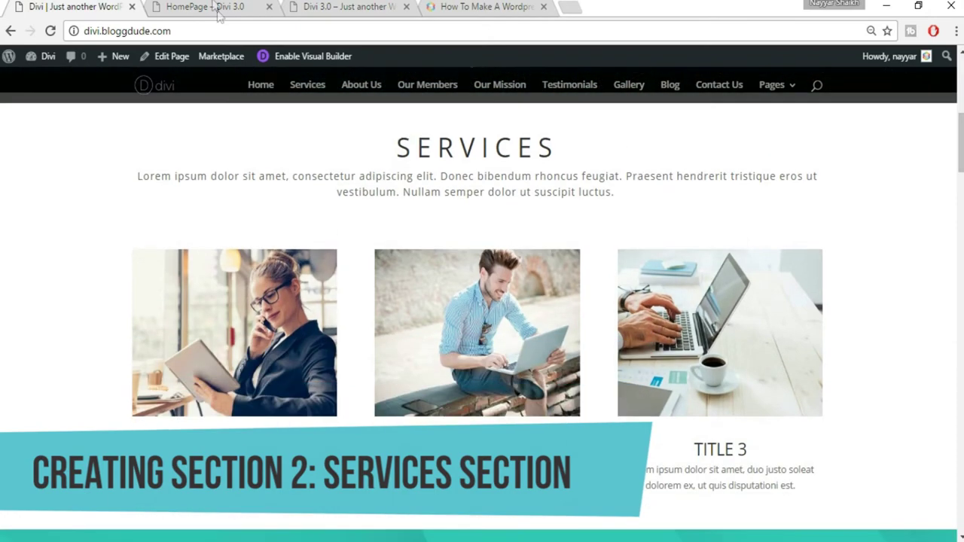
pyautogui.click(211, 5)
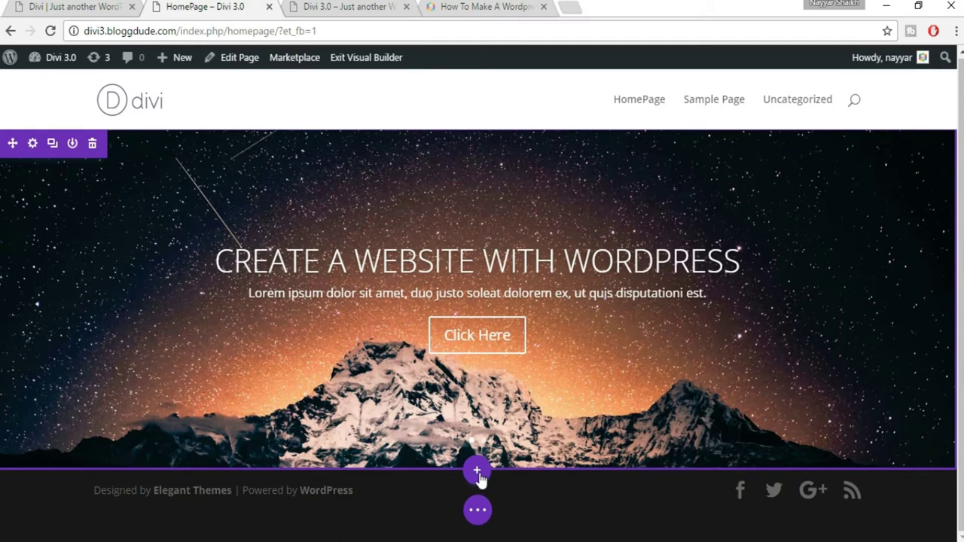
# Add a regular section below the hero slider and look at the demo site's Services heading
pyautogui.click(477, 472)
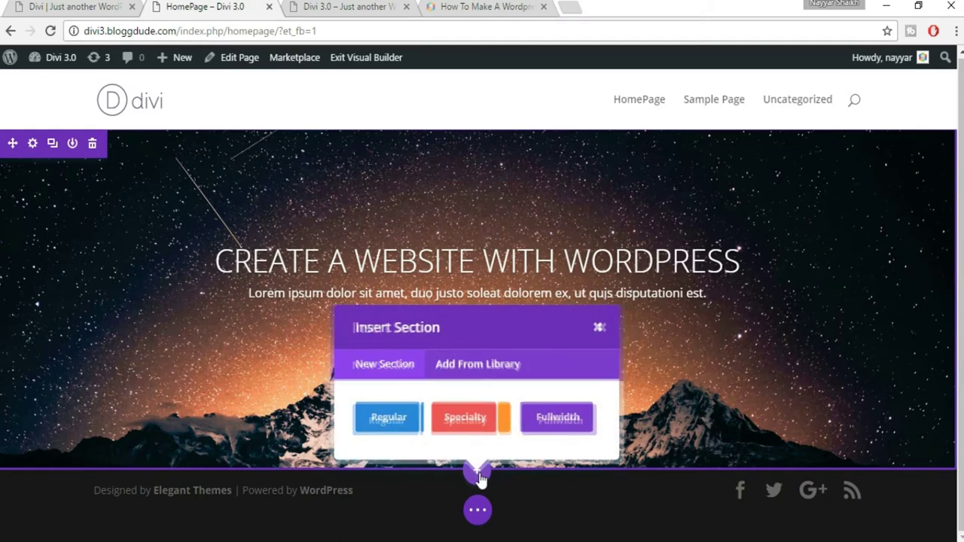
pyautogui.click(391, 413)
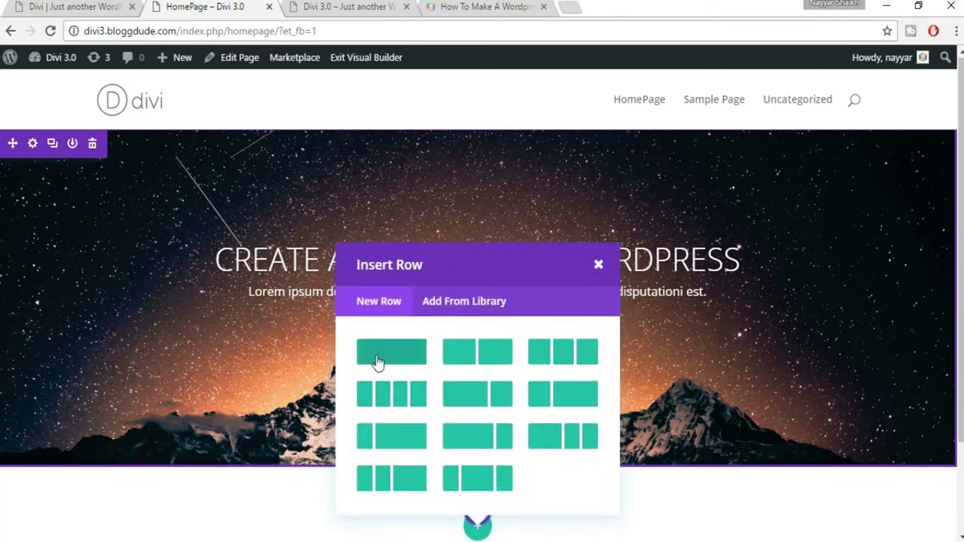
pyautogui.click(110, 6)
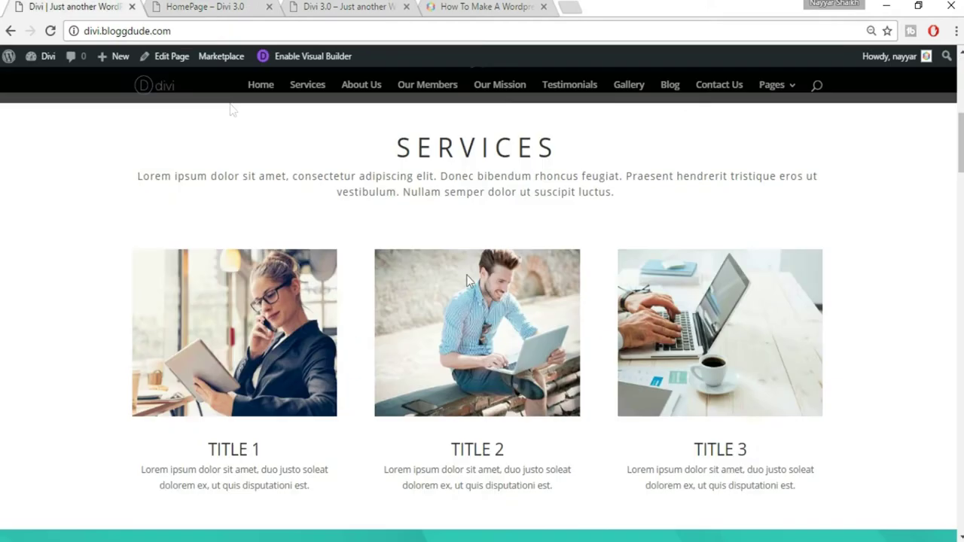
pyautogui.moveTo(397, 148); pyautogui.dragTo(623, 200)
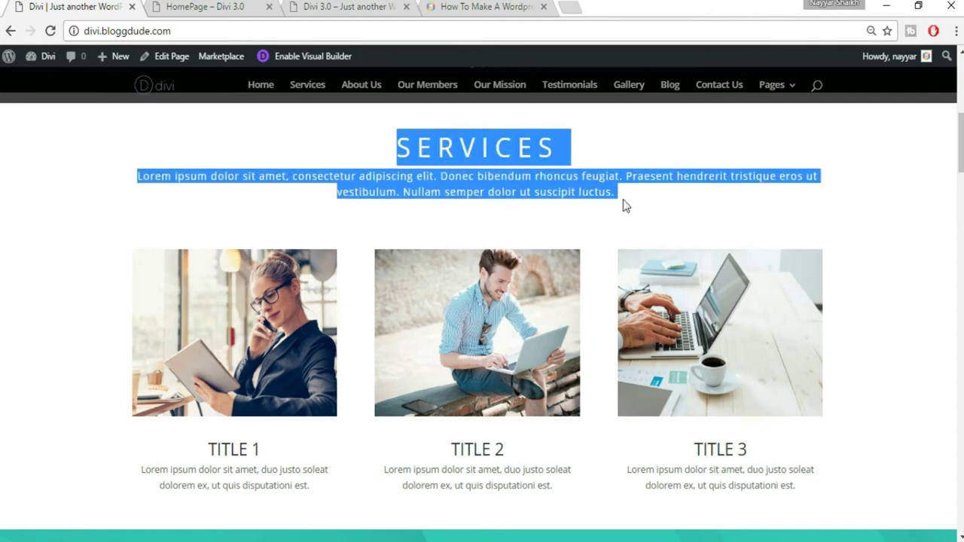
pyautogui.click(622, 201)
# Select the demo's Services paragraph text, then add a one-column row to the new section
pyautogui.moveTo(390, 149); pyautogui.dragTo(419, 148)
pyautogui.click(547, 166)
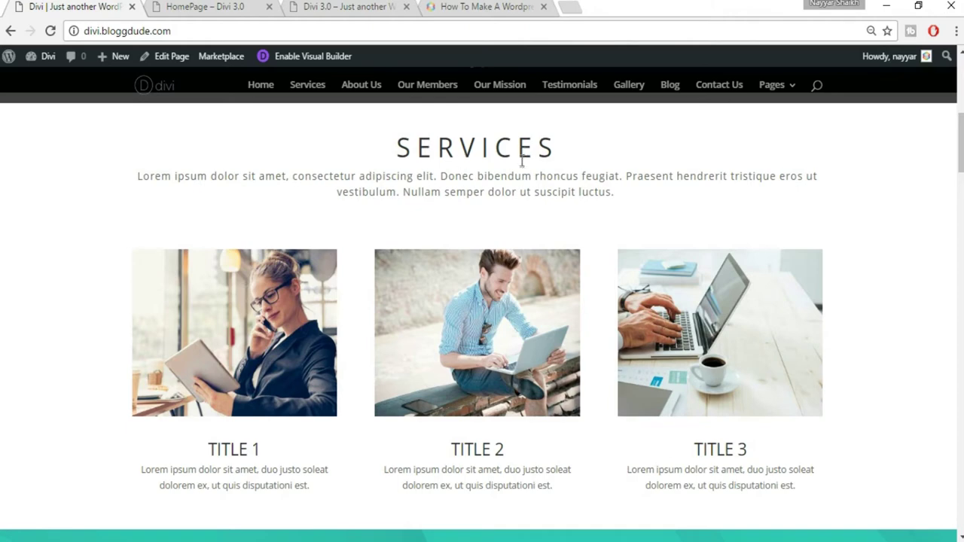
pyautogui.moveTo(138, 178); pyautogui.dragTo(638, 197)
pyautogui.hotkey('ctrl', 'c')
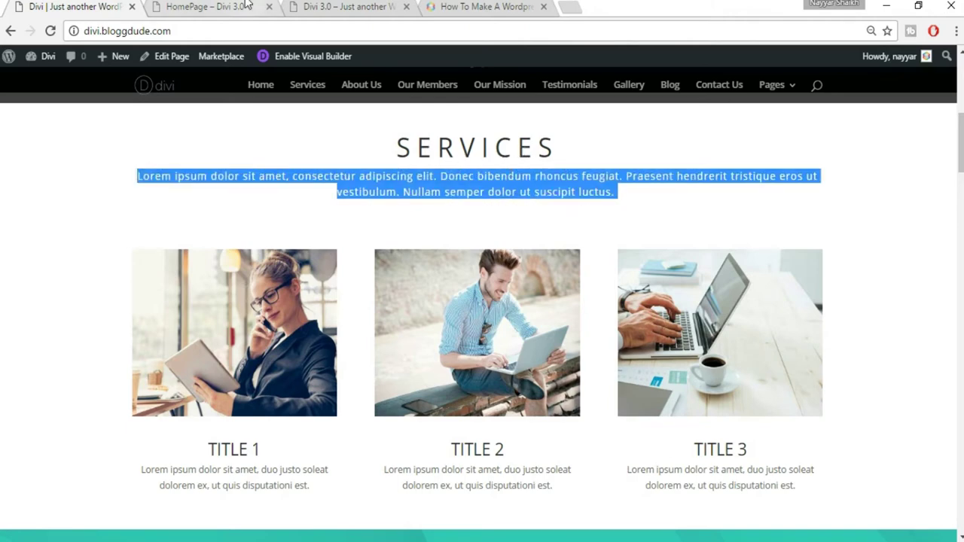
pyautogui.click(249, 7)
pyautogui.click(392, 348)
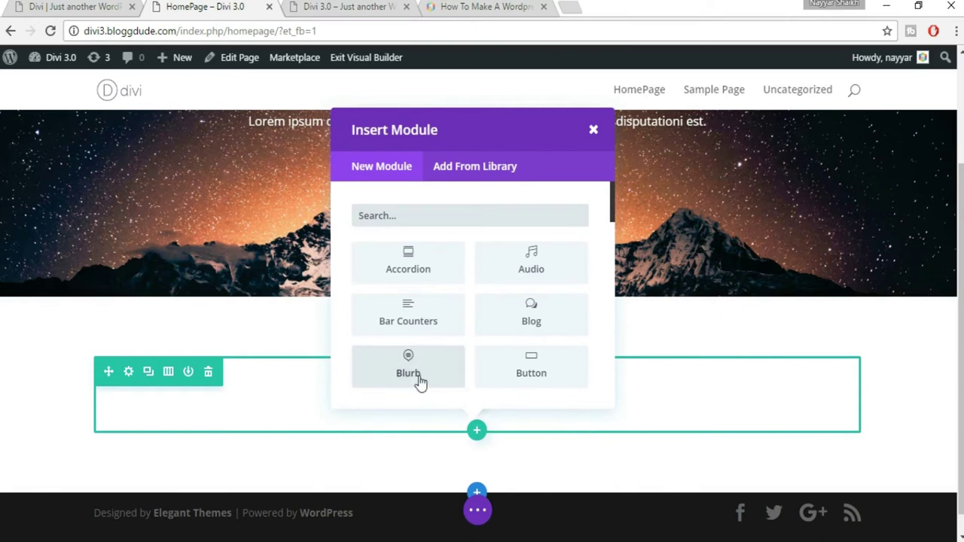
# Browse the Insert Module list for the Call To Action module, then dismiss the list
pyautogui.scroll(-1, 459, 373)
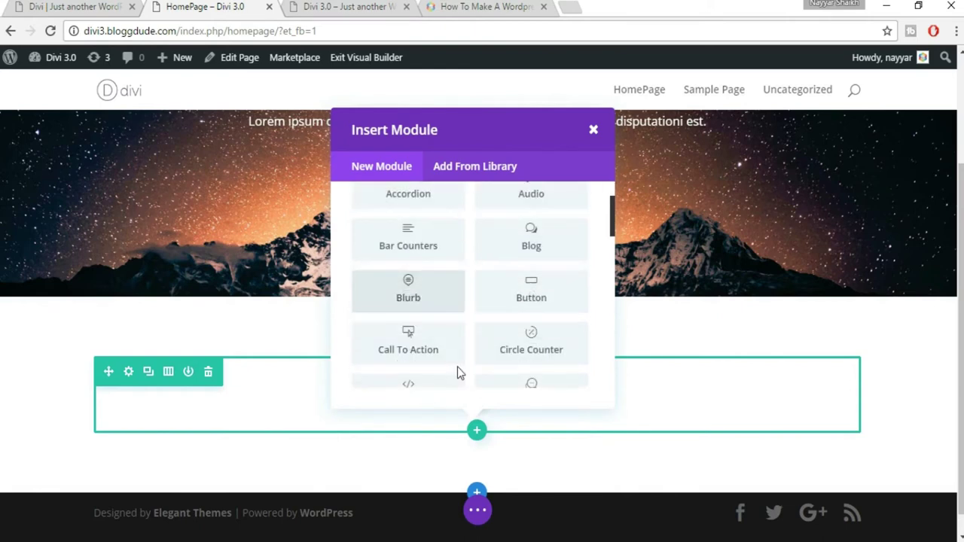
pyautogui.scroll(-3, 580, 326)
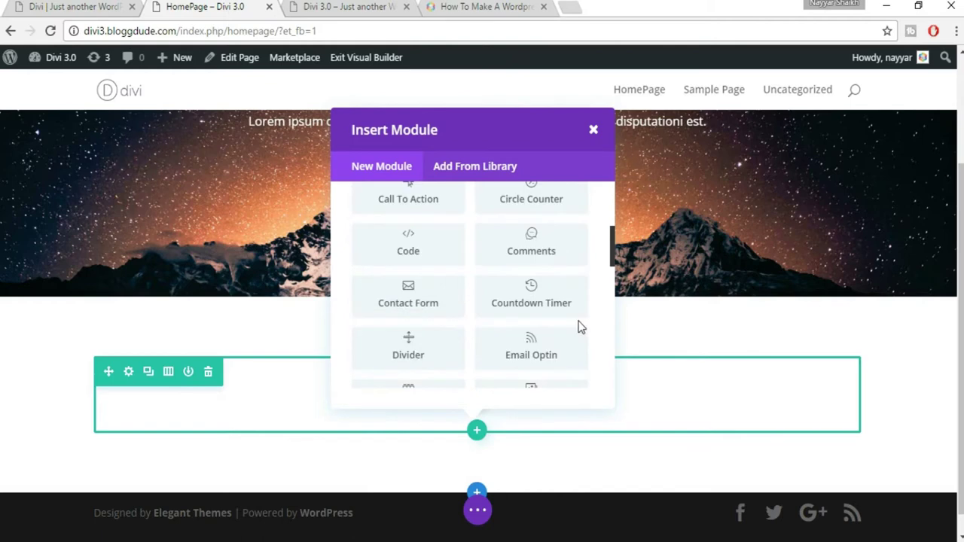
pyautogui.scroll(-1, 580, 326)
pyautogui.scroll(-1, 437, 357)
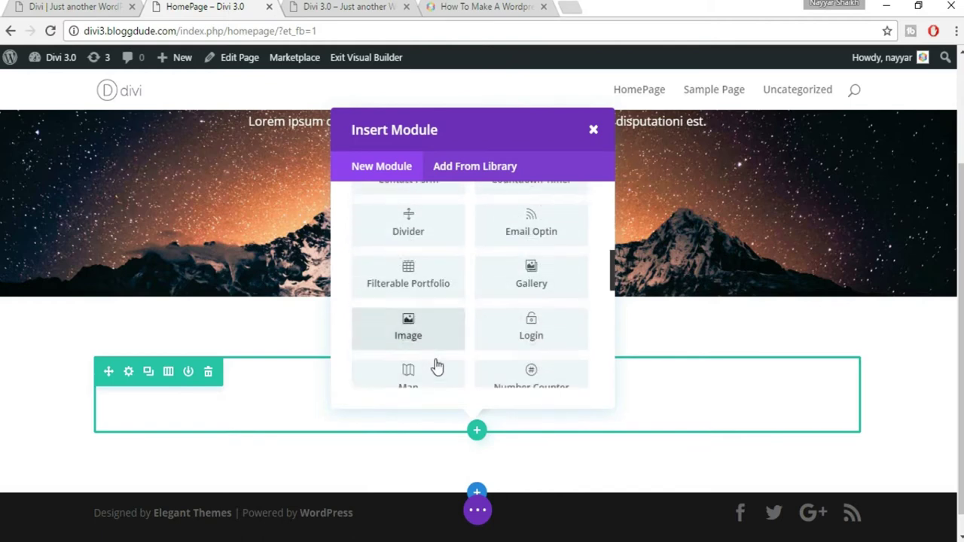
pyautogui.scroll(-4, 540, 348)
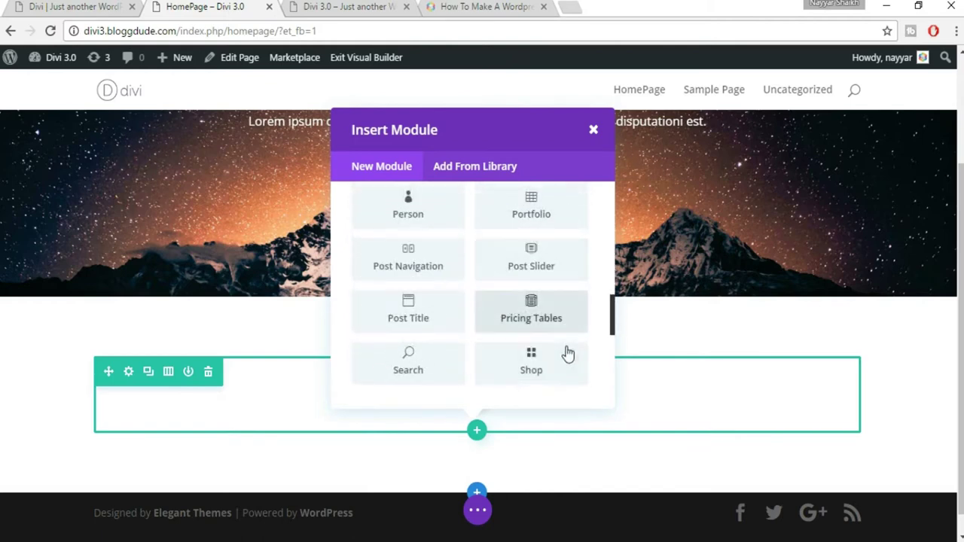
pyautogui.scroll(6, 561, 357)
pyautogui.scroll(3, 558, 356)
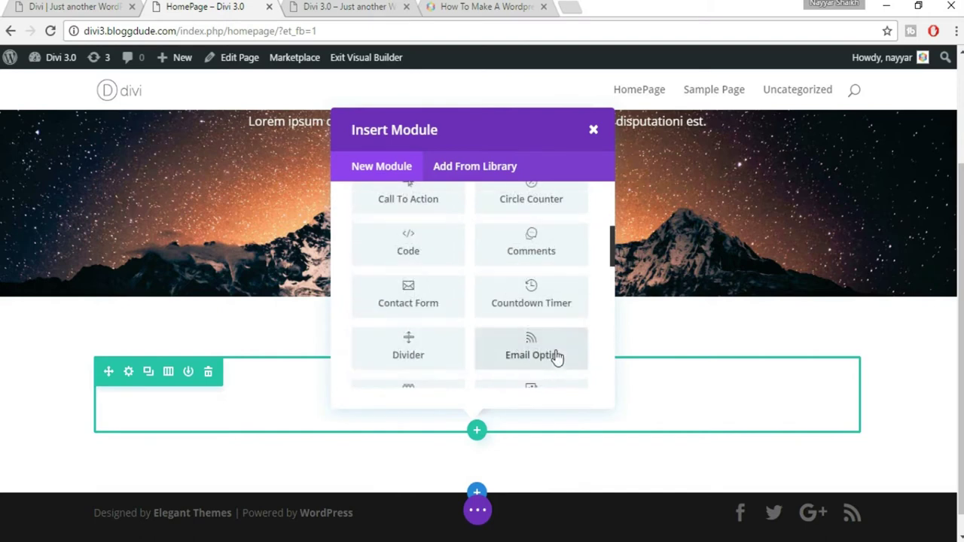
pyautogui.press('Escape')
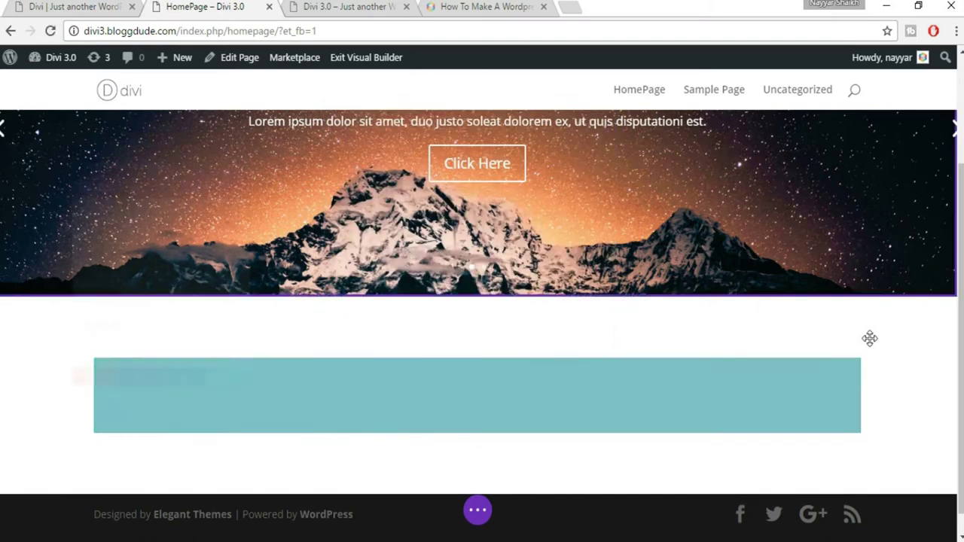
# Enter SERVICES as the Call To Action module's title
pyautogui.click(108, 215)
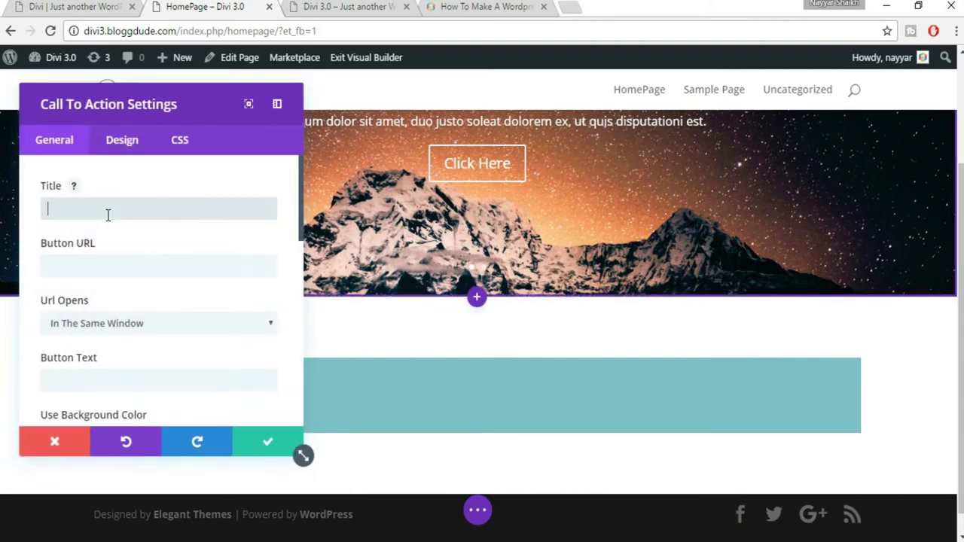
pyautogui.write('SERVICES')
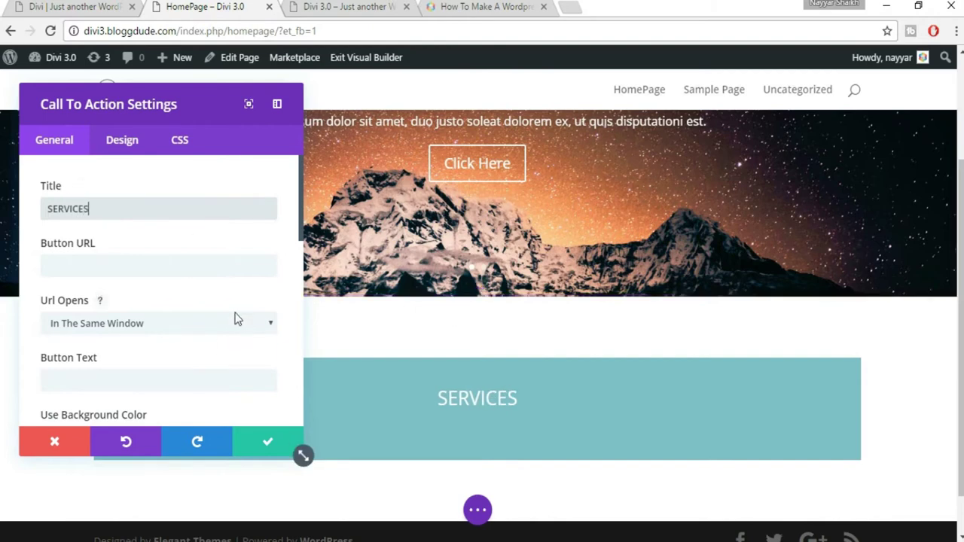
pyautogui.scroll(-1, 235, 319)
pyautogui.click(126, 189)
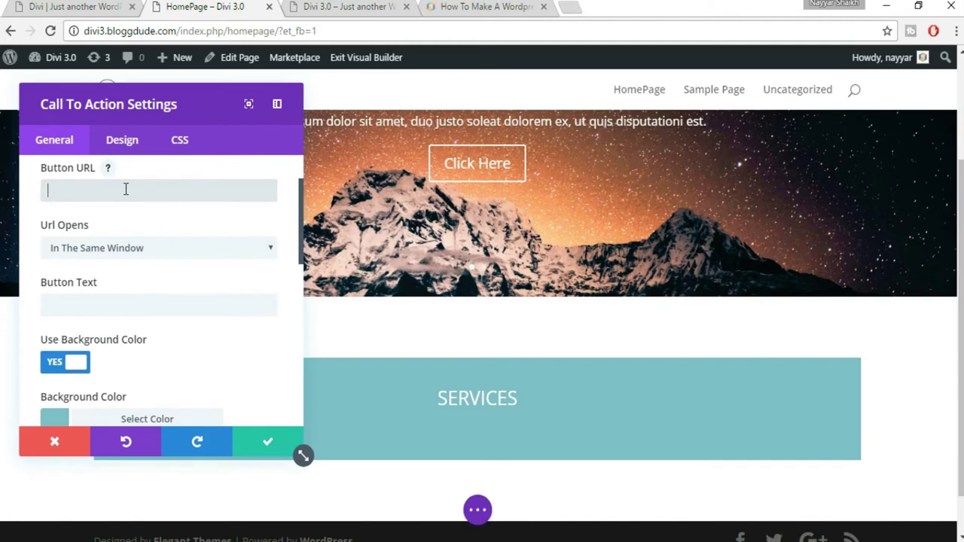
pyautogui.scroll(-1, 183, 284)
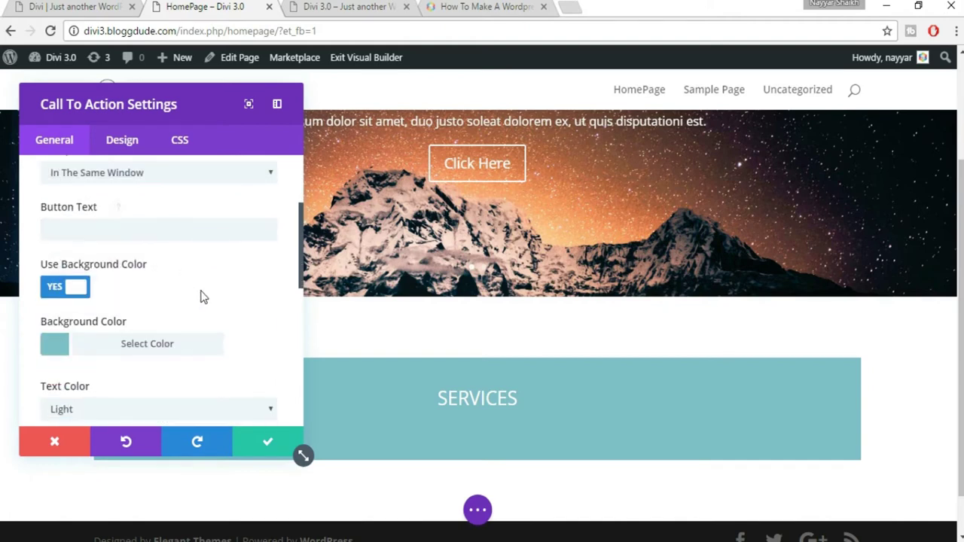
pyautogui.scroll(-1, 194, 287)
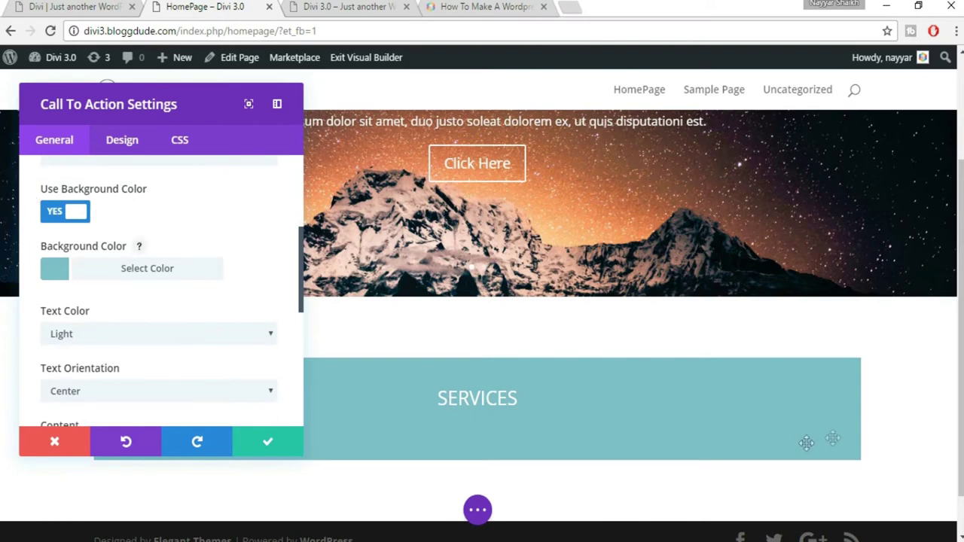
# Turn off the background colour, set Dark text, paste the Lorem ipsum content, and open Design settings
pyautogui.click(73, 211)
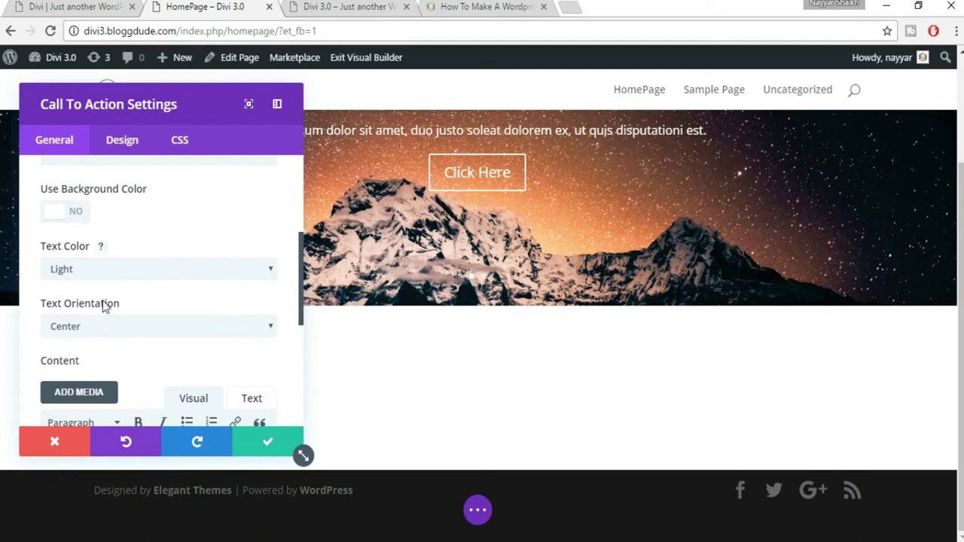
pyautogui.click(84, 277)
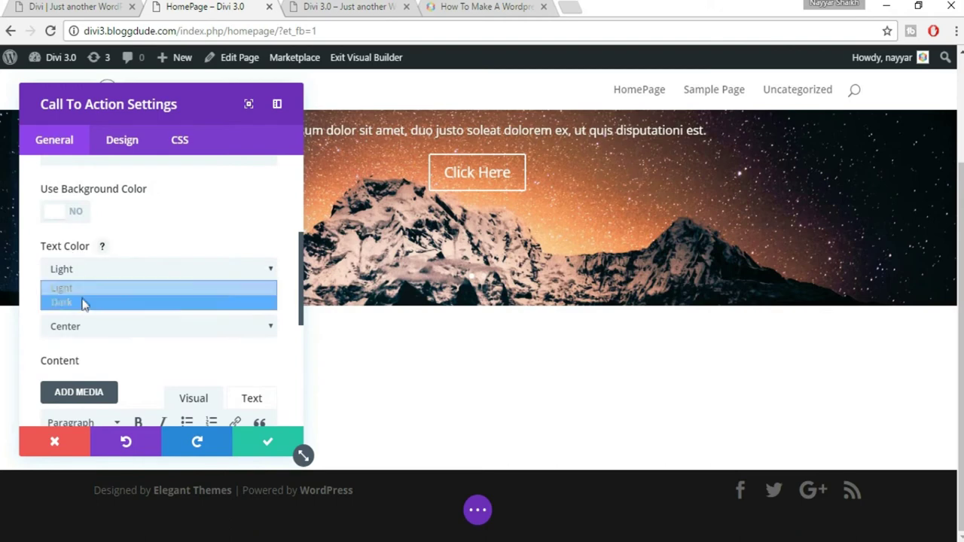
pyautogui.click(82, 303)
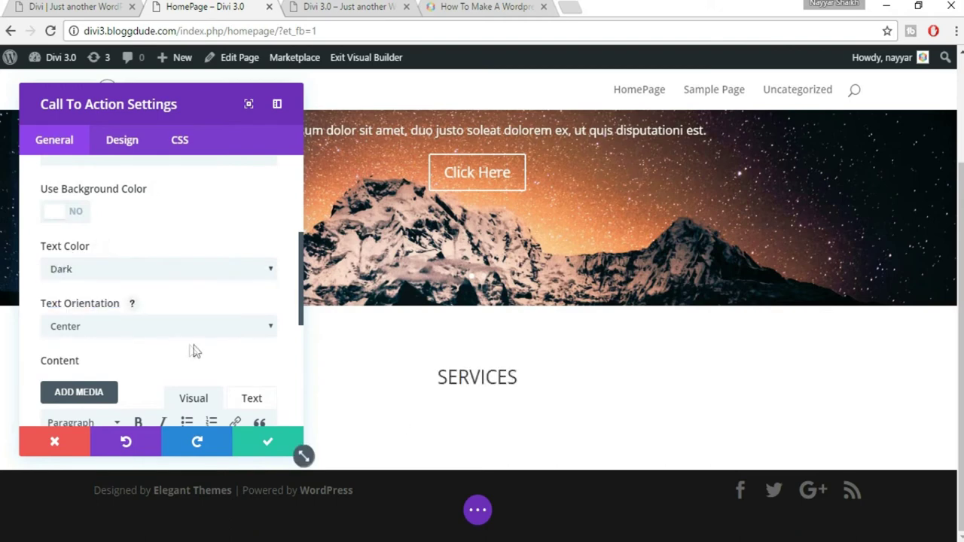
pyautogui.scroll(-3, 192, 351)
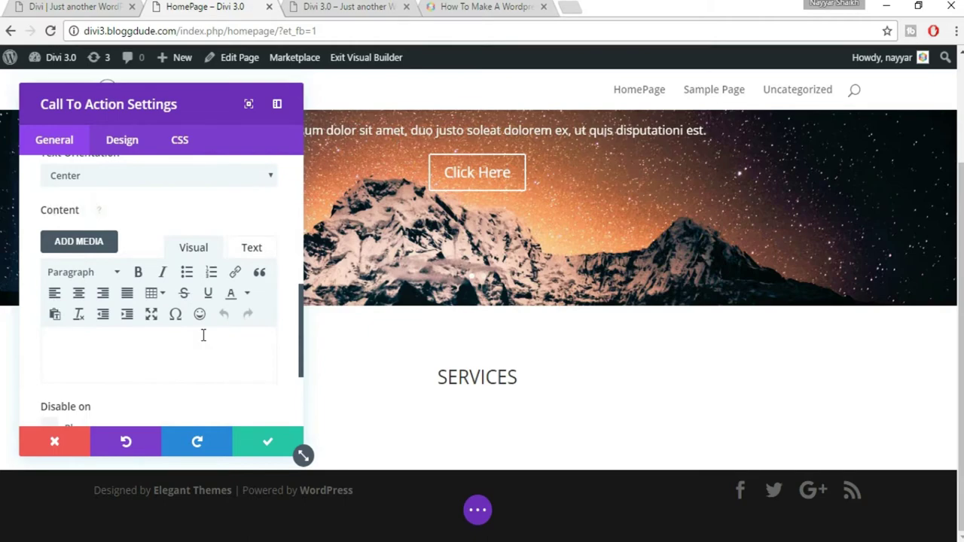
pyautogui.hotkey('ctrl', 'v')
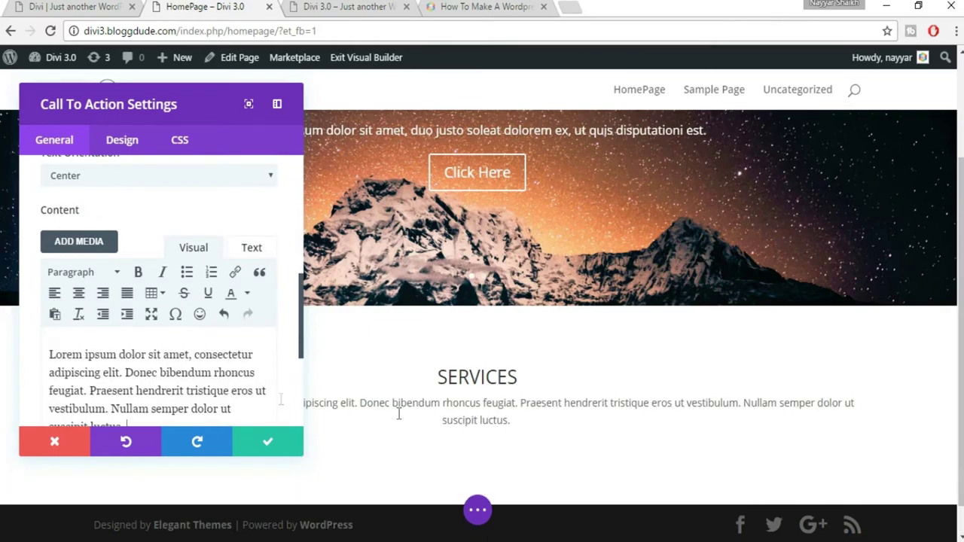
pyautogui.scroll(-2, 234, 374)
pyautogui.scroll(4, 233, 380)
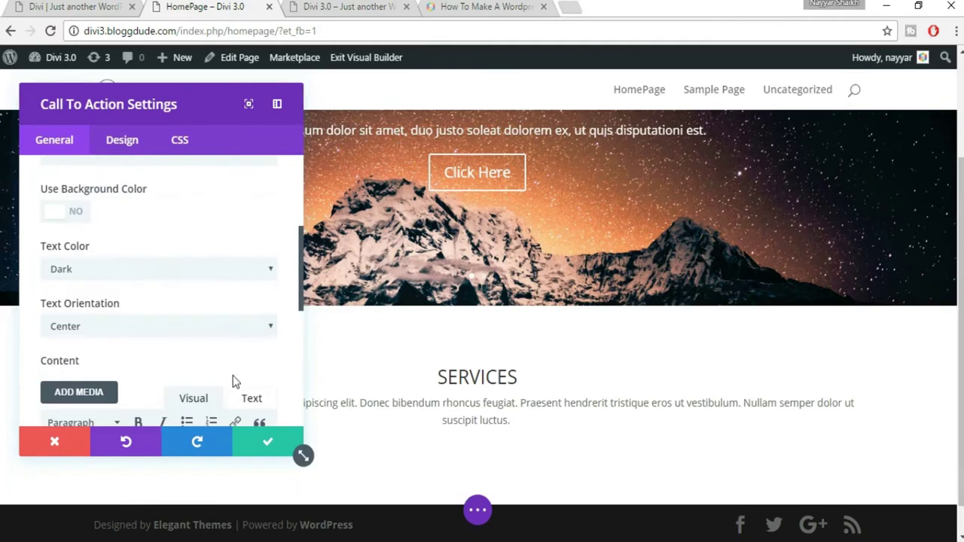
pyautogui.scroll(1, 138, 241)
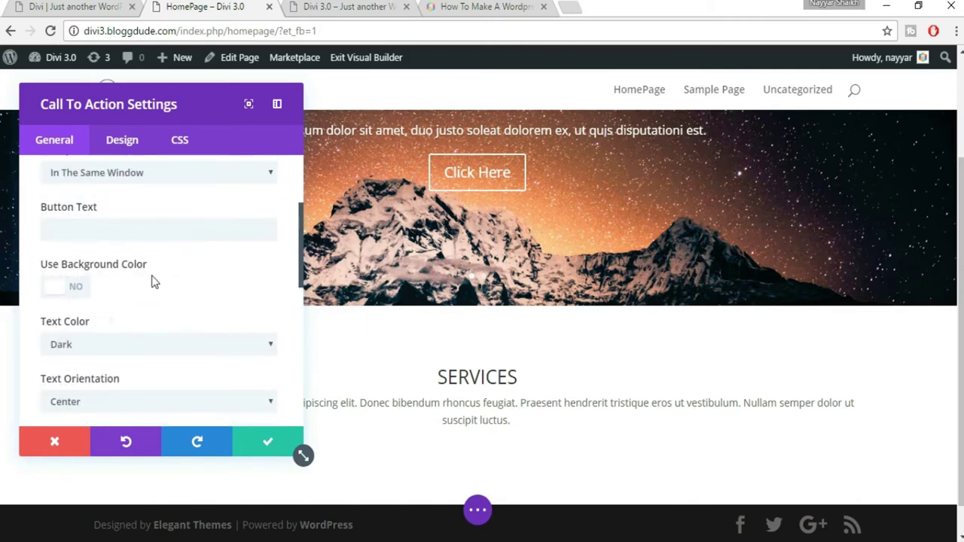
pyautogui.scroll(2, 164, 294)
pyautogui.scroll(-1, 163, 293)
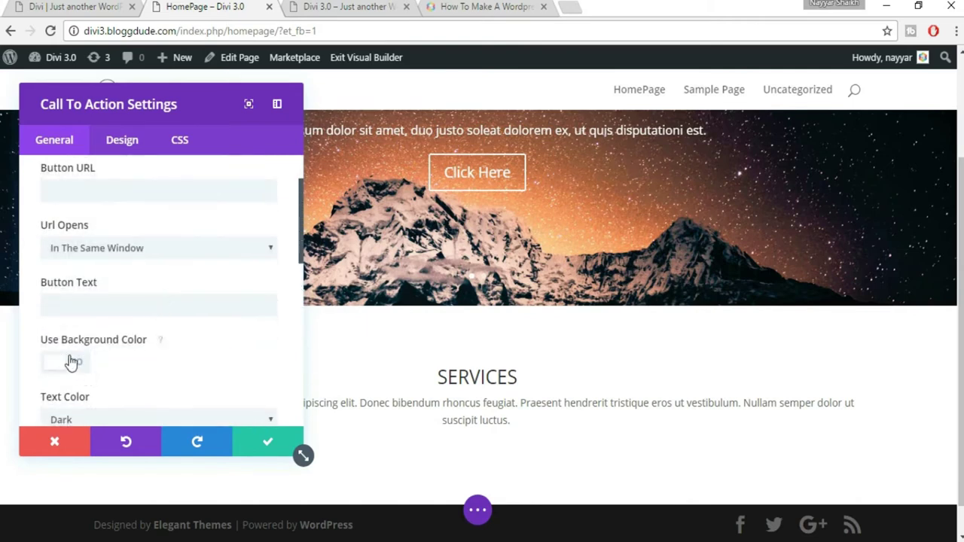
pyautogui.scroll(1, 150, 174)
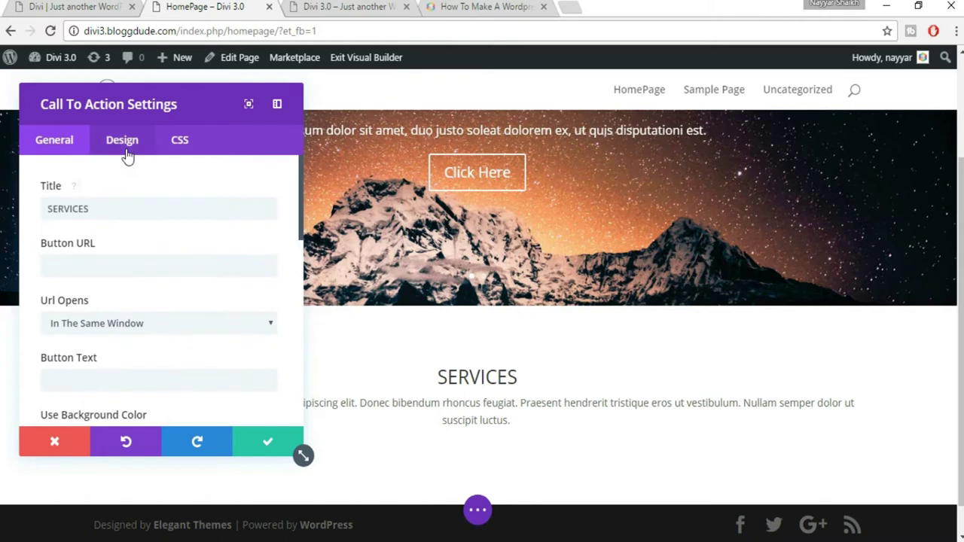
pyautogui.click(122, 148)
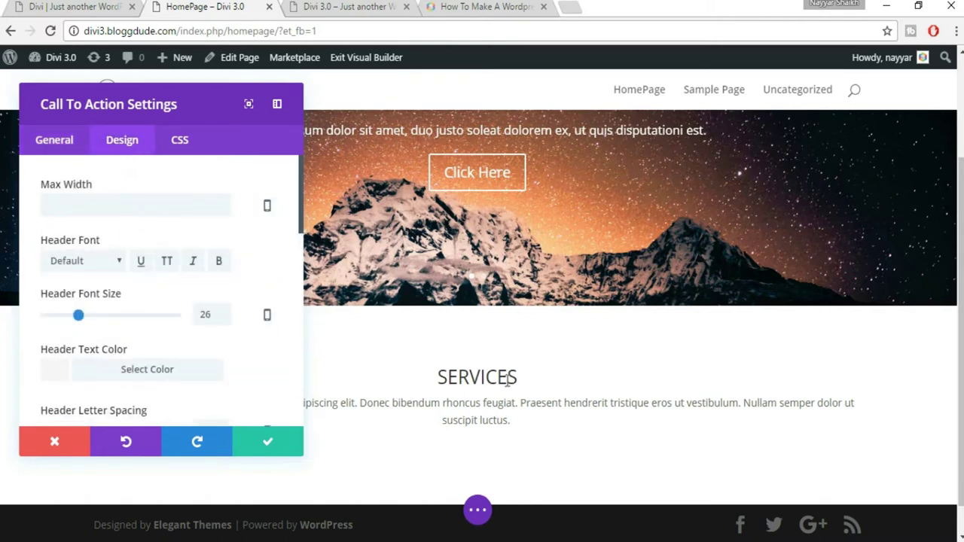
# Set the SERVICES header font size to 40px and its letter spacing to 10px
pyautogui.doubleClick(214, 313)
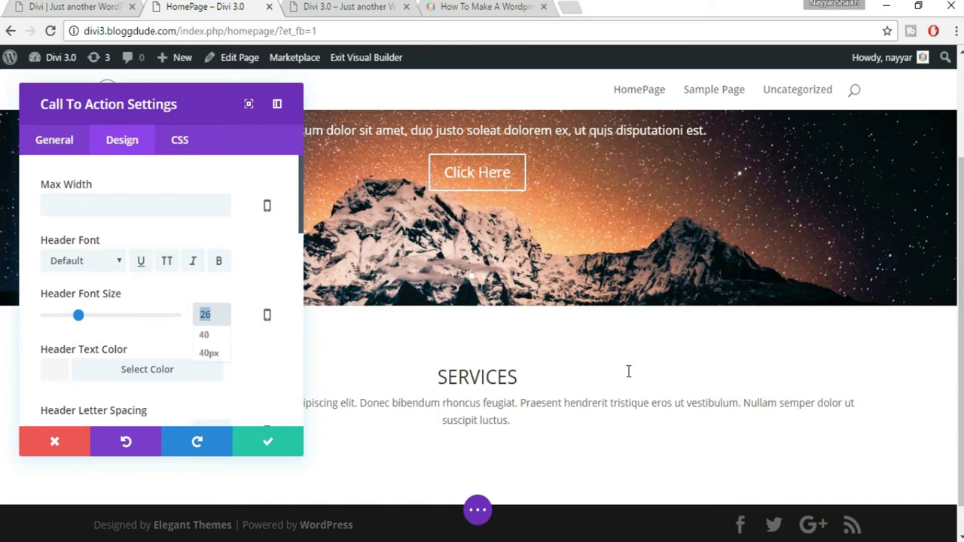
pyautogui.write('4')
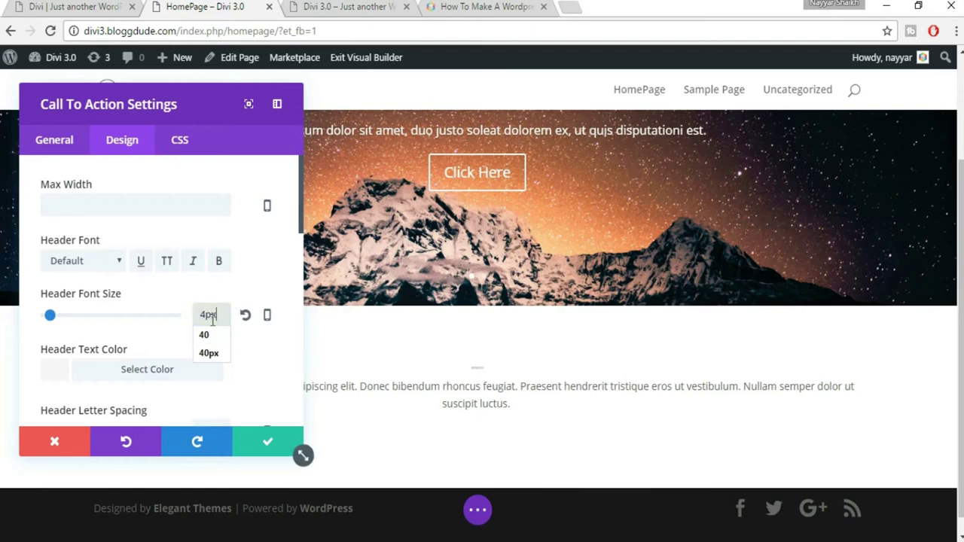
pyautogui.doubleClick(212, 318)
pyautogui.write('40px')
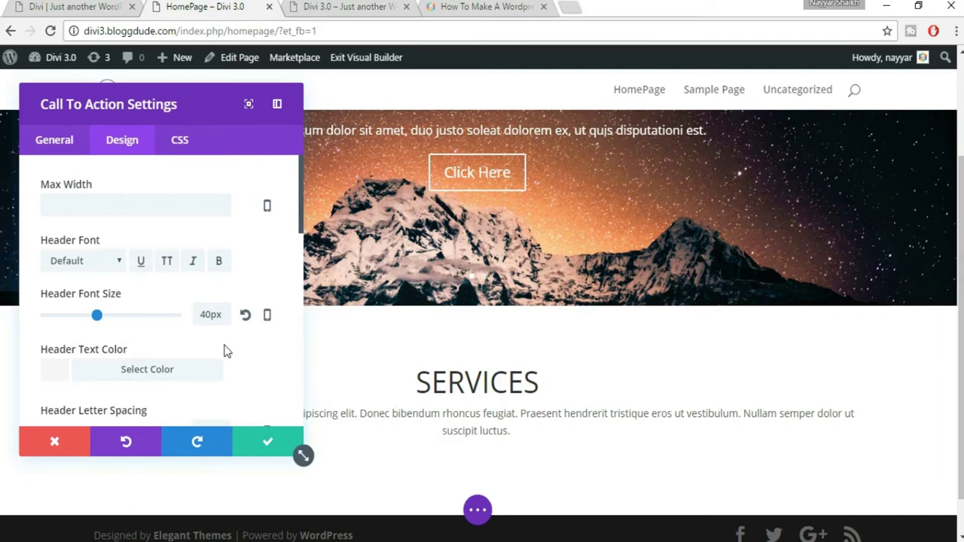
pyautogui.scroll(-1, 469, 373)
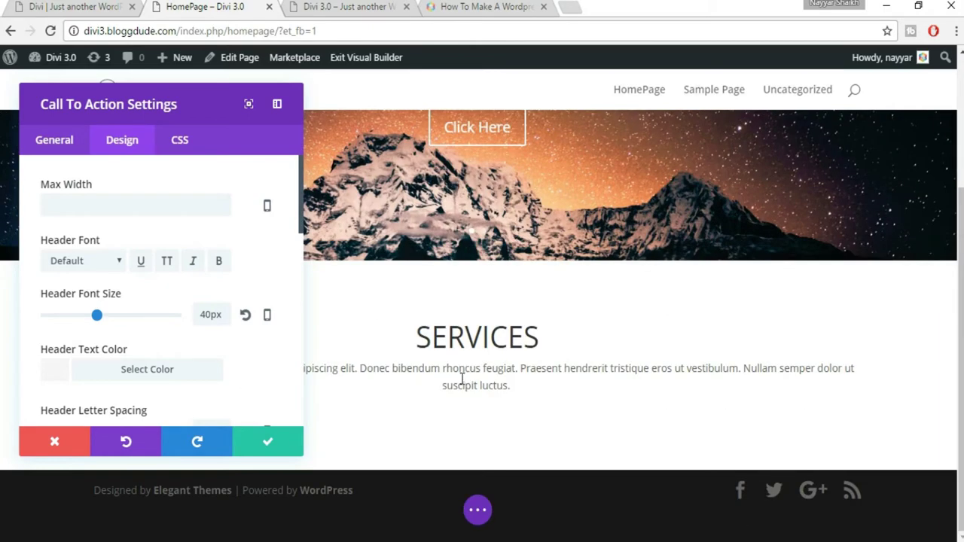
pyautogui.scroll(-1, 223, 359)
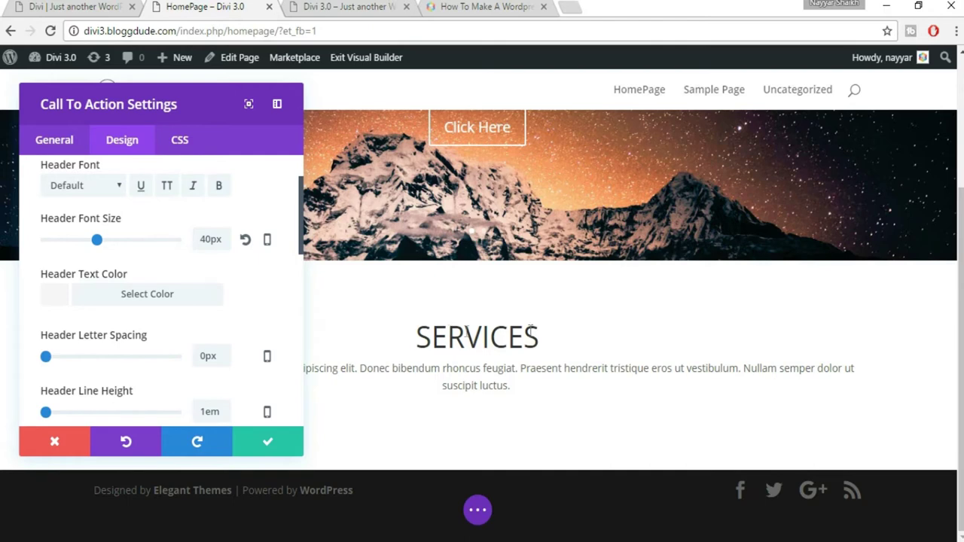
pyautogui.scroll(-1, 296, 317)
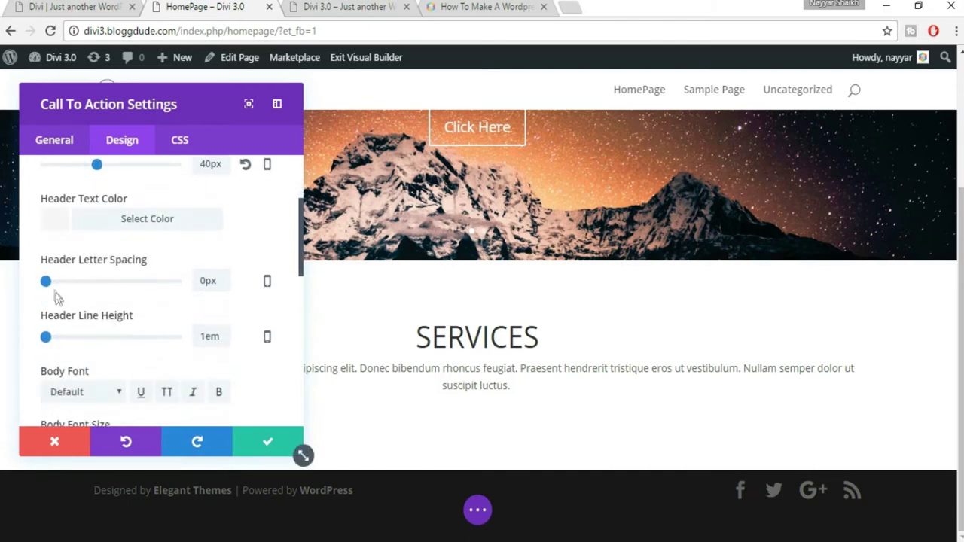
pyautogui.doubleClick(208, 281)
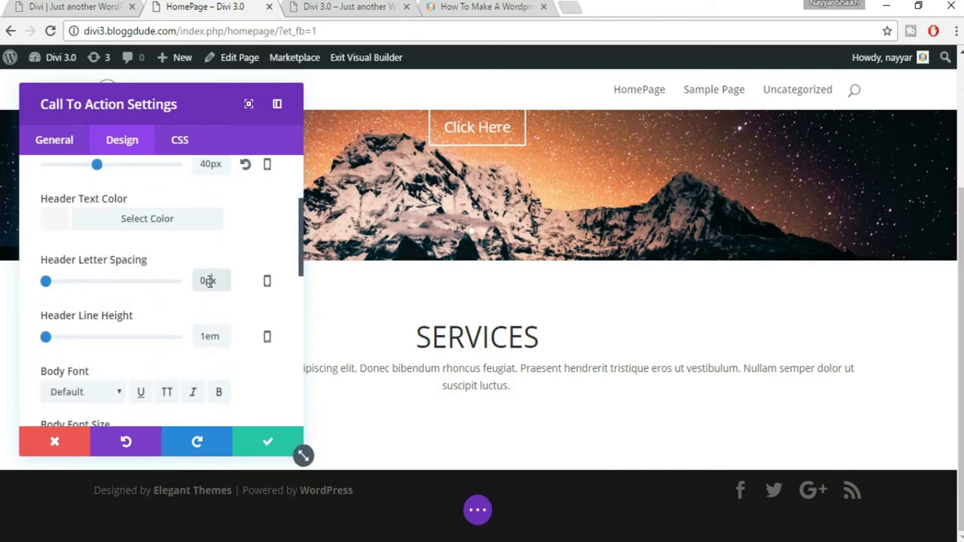
pyautogui.write('10')
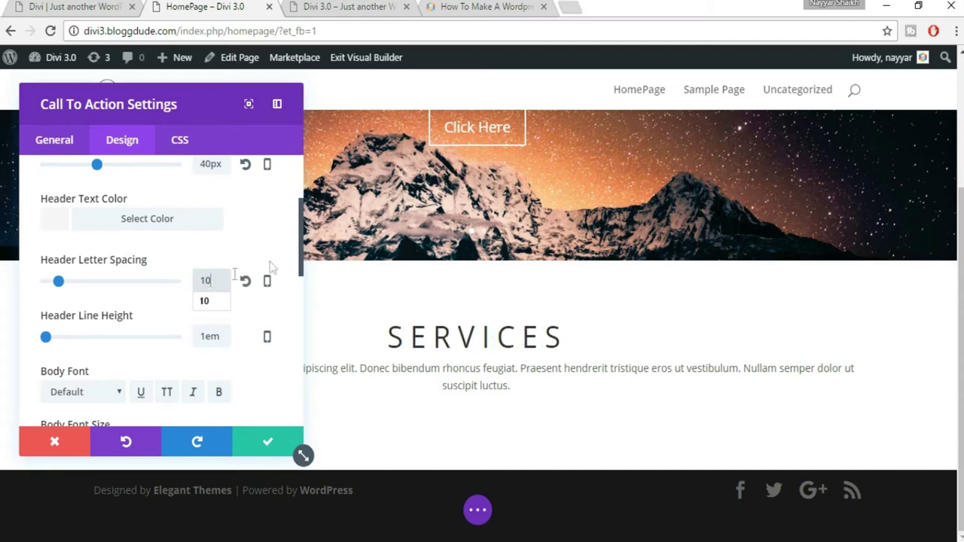
pyautogui.click(254, 256)
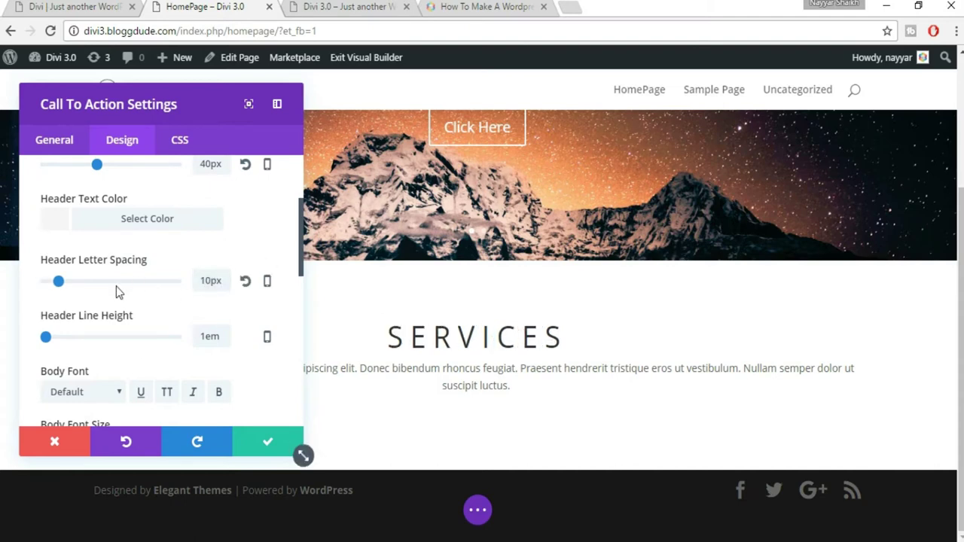
# Set the body font size to 16px and save the module's styling
pyautogui.scroll(-1, 116, 286)
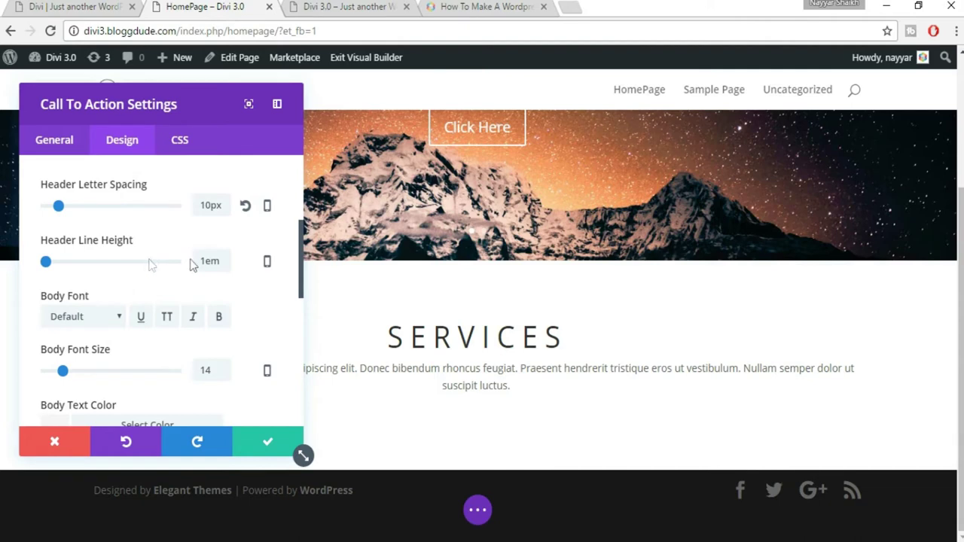
pyautogui.scroll(-1, 296, 328)
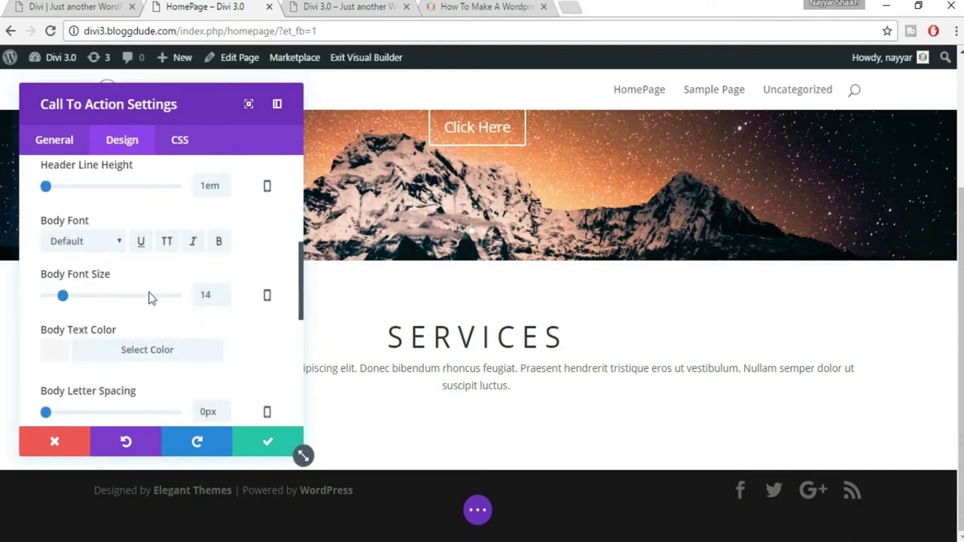
pyautogui.moveTo(219, 296); pyautogui.dragTo(192, 296)
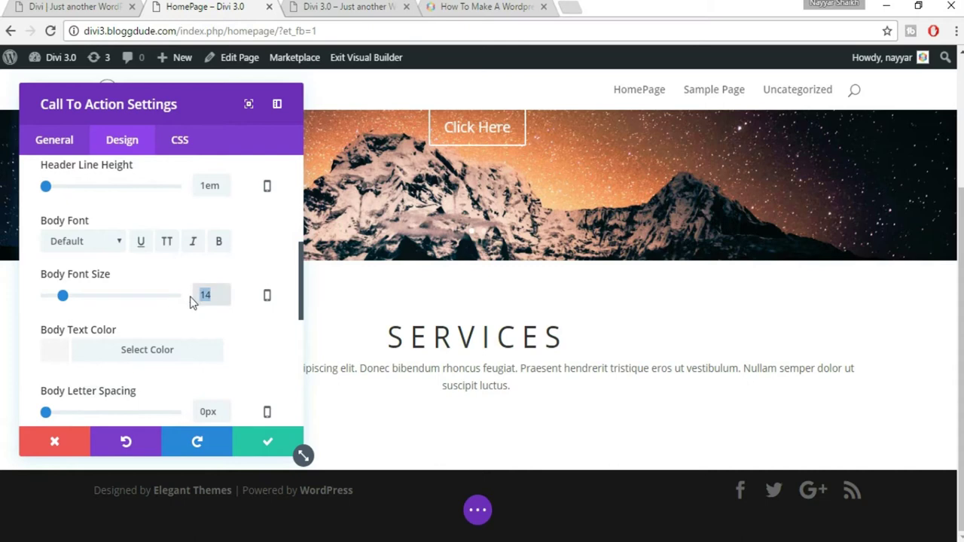
pyautogui.write('16px')
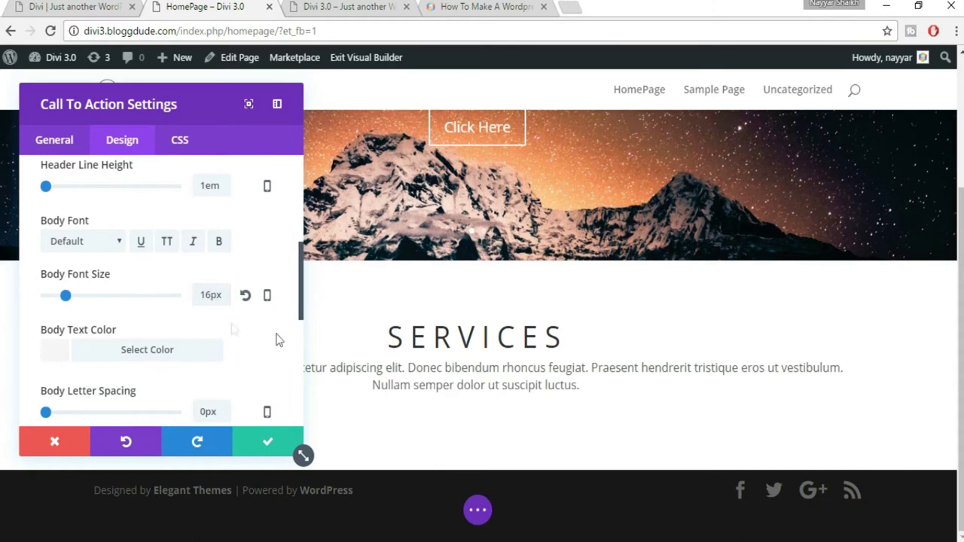
pyautogui.scroll(-1, 258, 338)
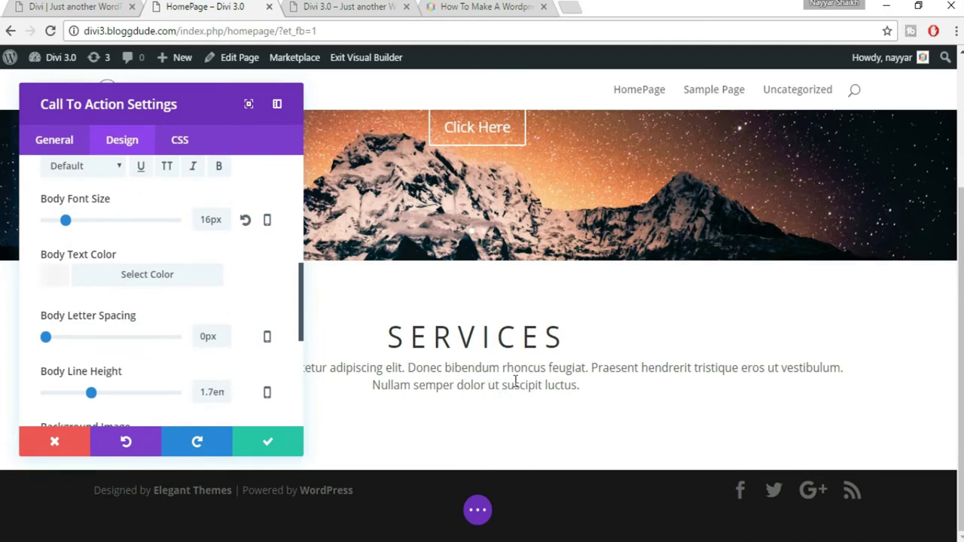
pyautogui.scroll(-1, 256, 334)
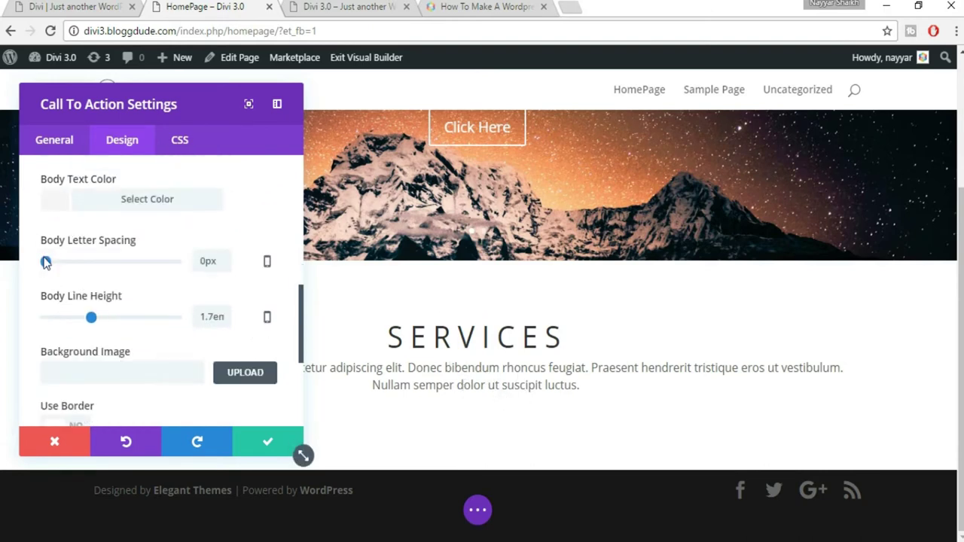
pyautogui.scroll(-1, 240, 338)
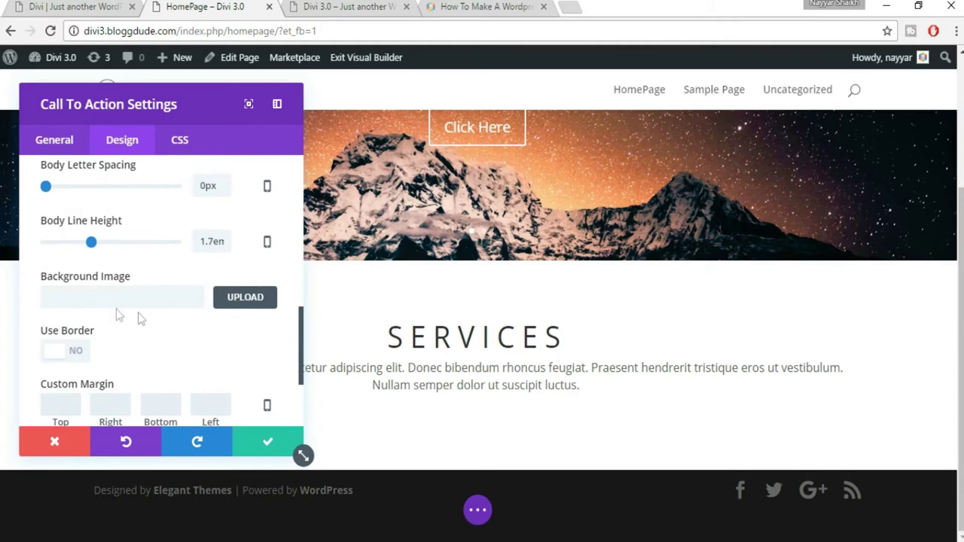
pyautogui.scroll(-1, 249, 365)
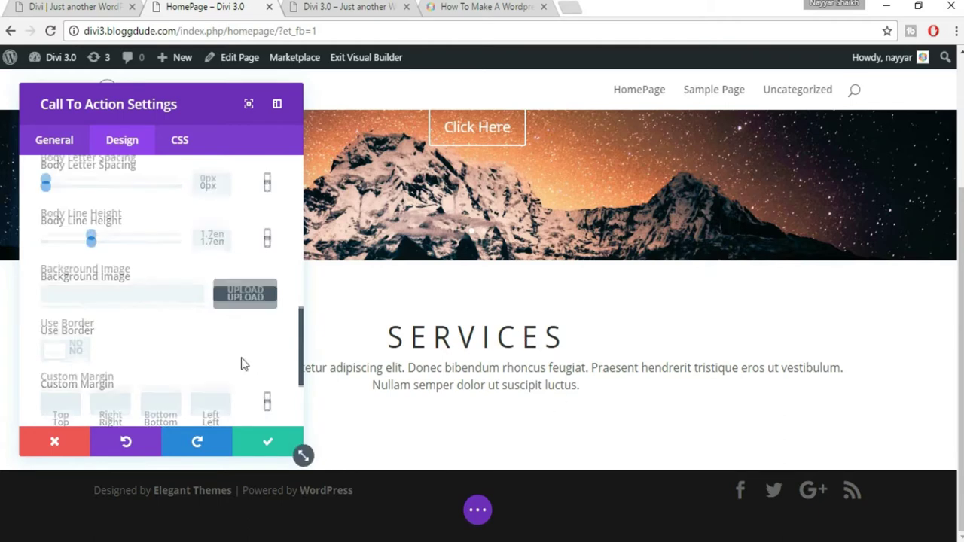
pyautogui.scroll(-1, 128, 331)
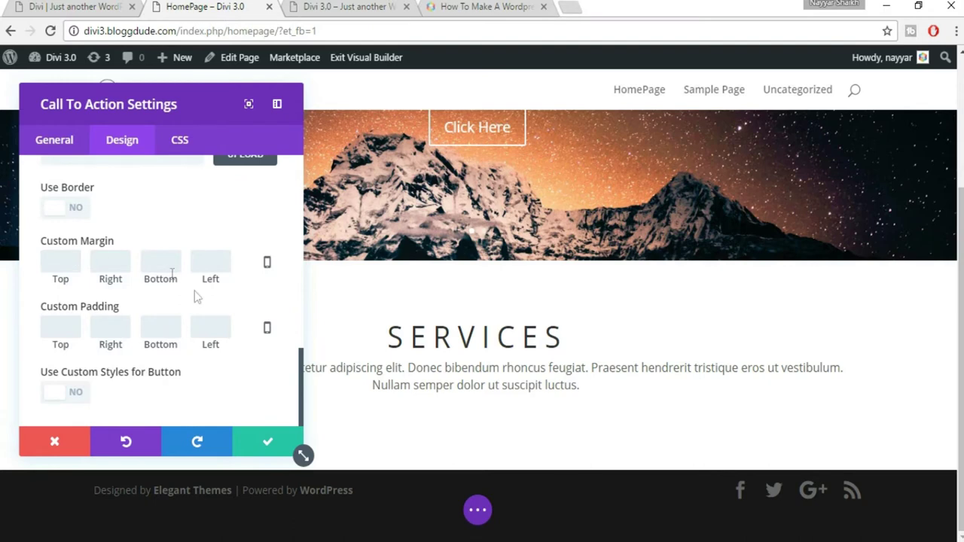
pyautogui.scroll(2, 226, 265)
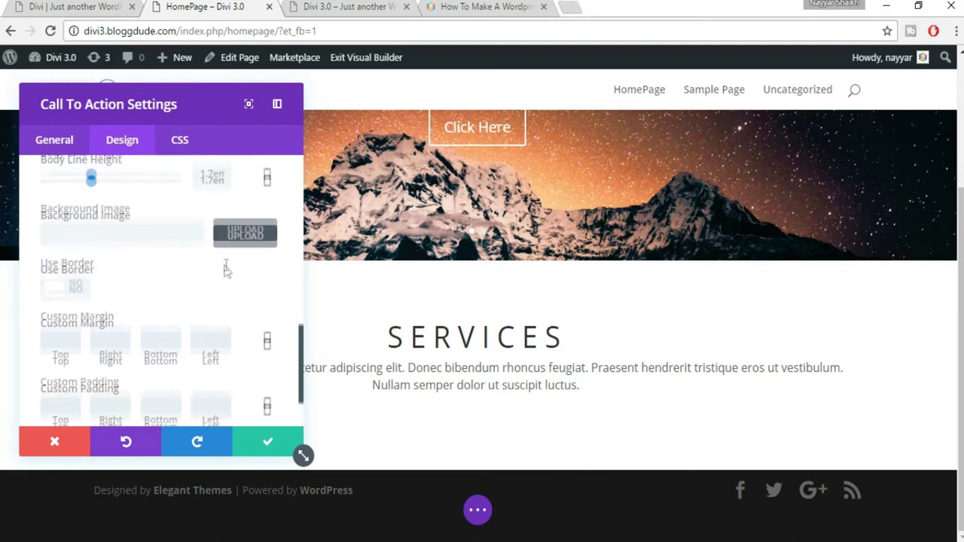
pyautogui.click(268, 446)
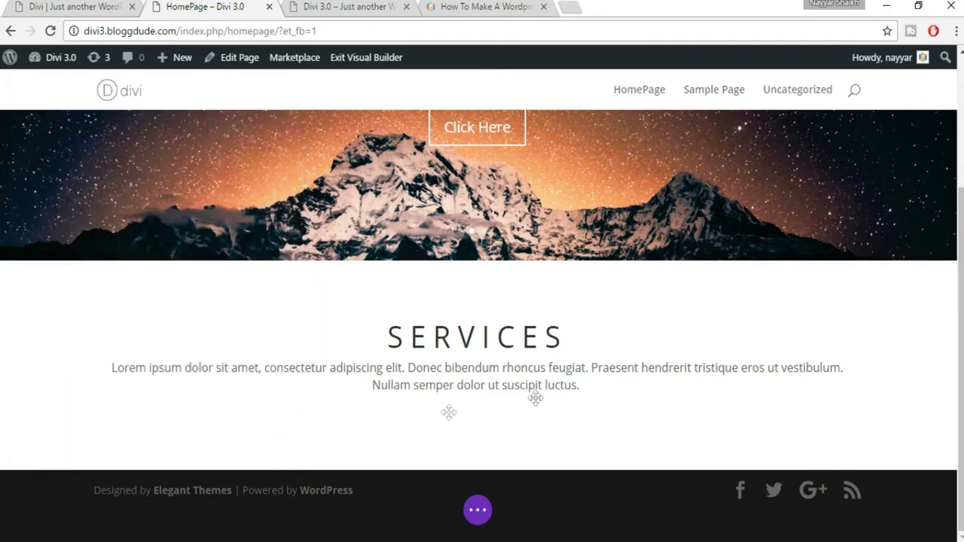
pyautogui.click(67, 6)
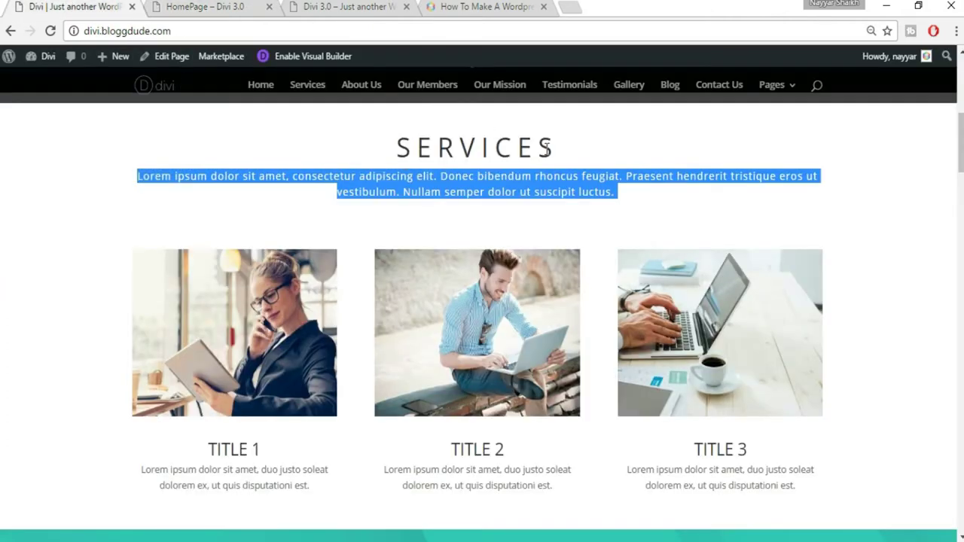
pyautogui.click(400, 291)
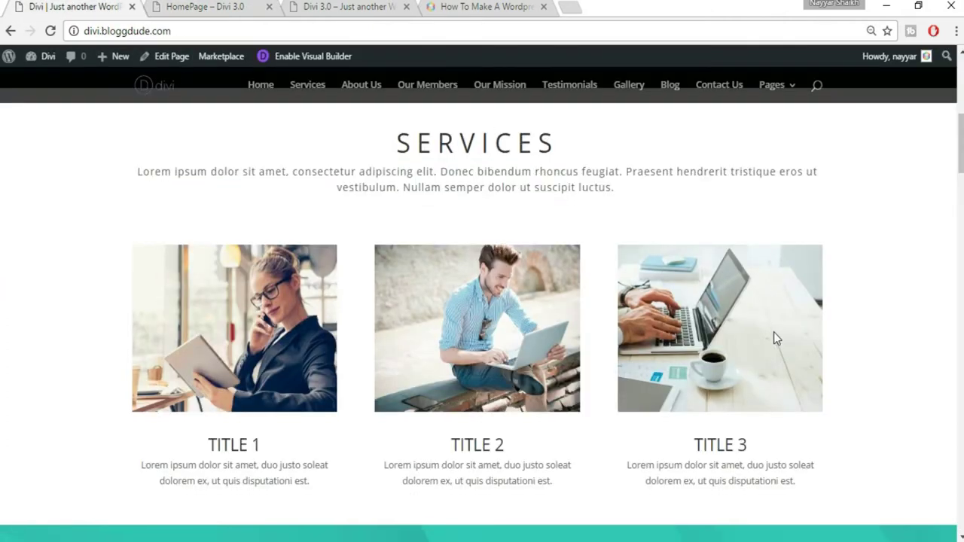
pyautogui.scroll(-1, 773, 333)
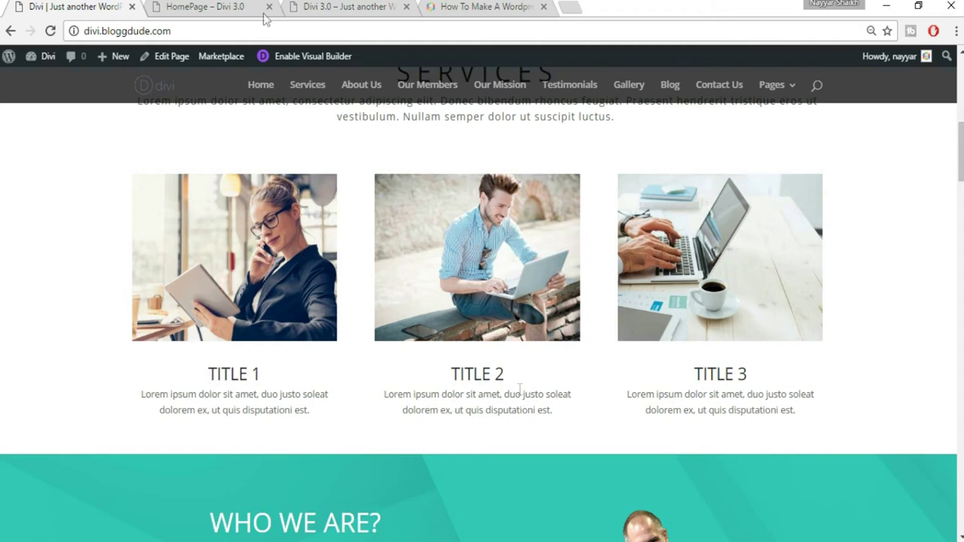
pyautogui.click(194, 6)
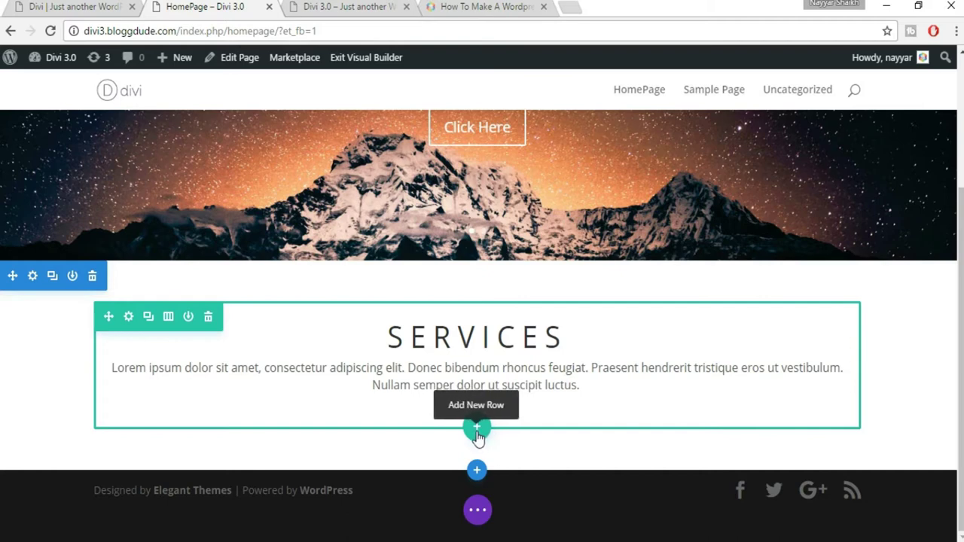
# Add a three-column row below the Services text and insert a Blurb into its first column
pyautogui.click(476, 431)
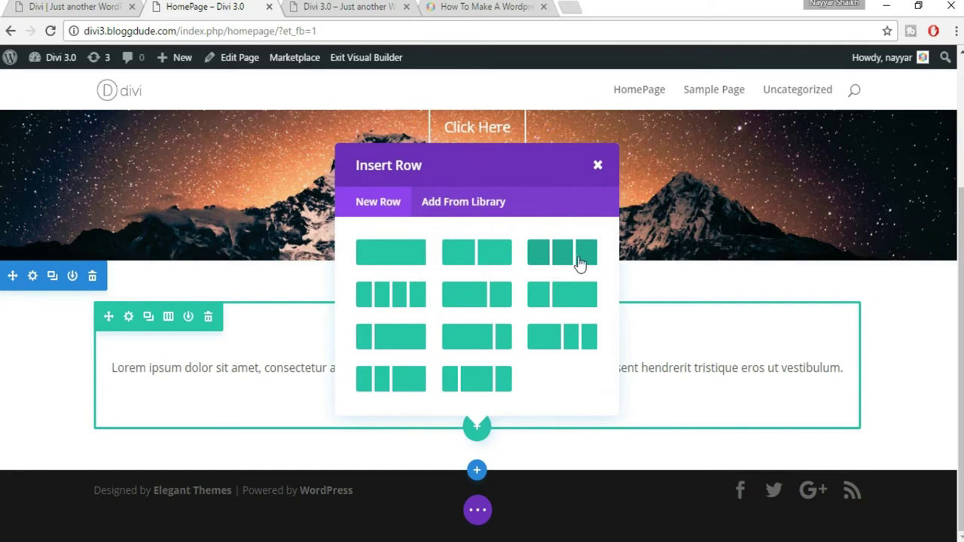
pyautogui.click(38, 7)
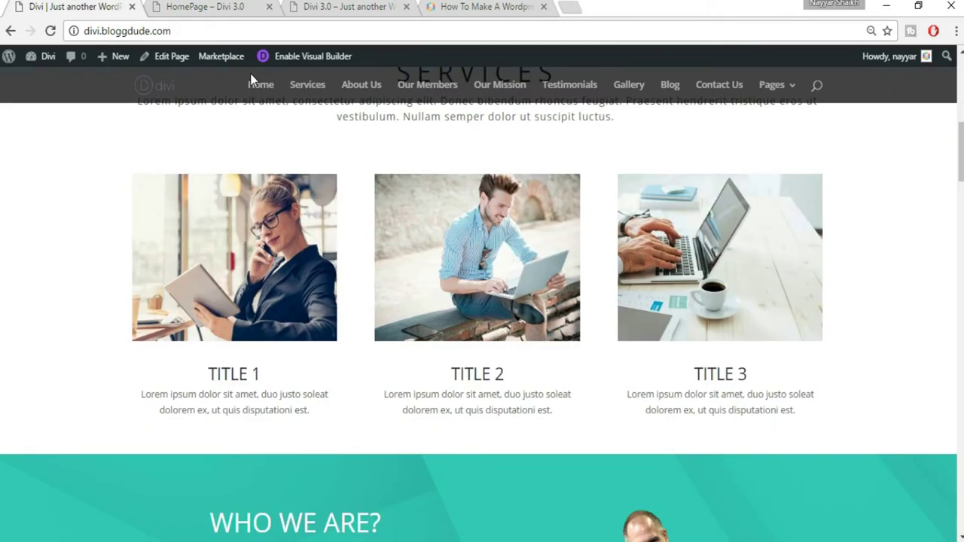
pyautogui.click(200, 6)
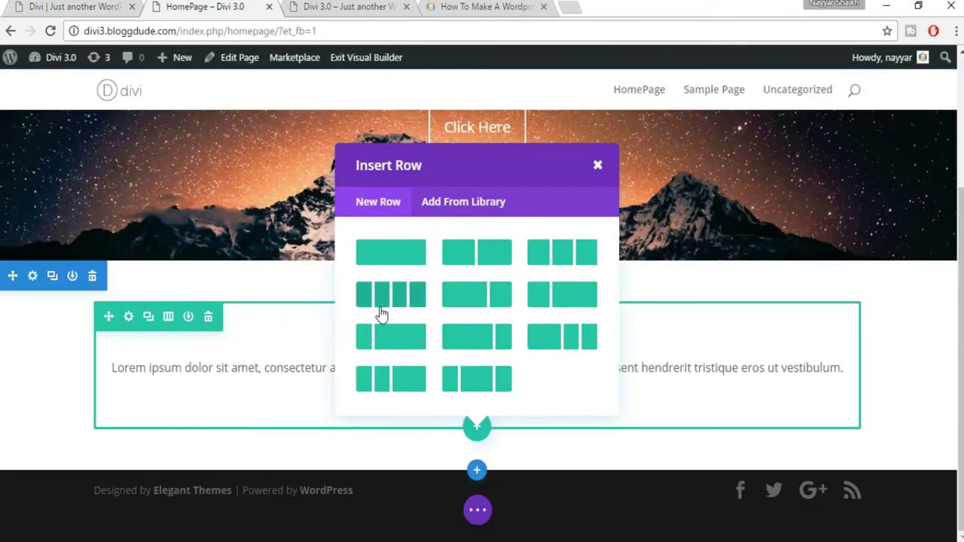
pyautogui.click(572, 256)
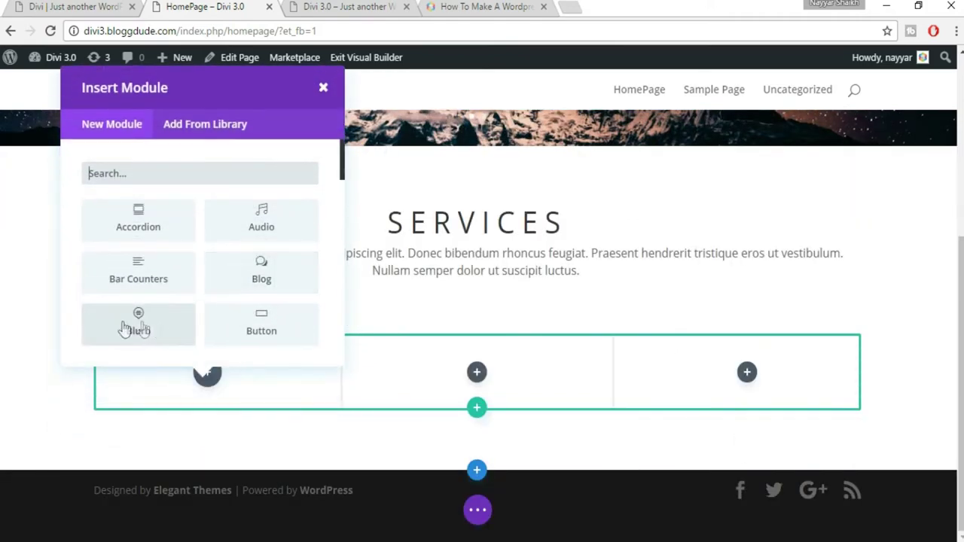
pyautogui.click(159, 329)
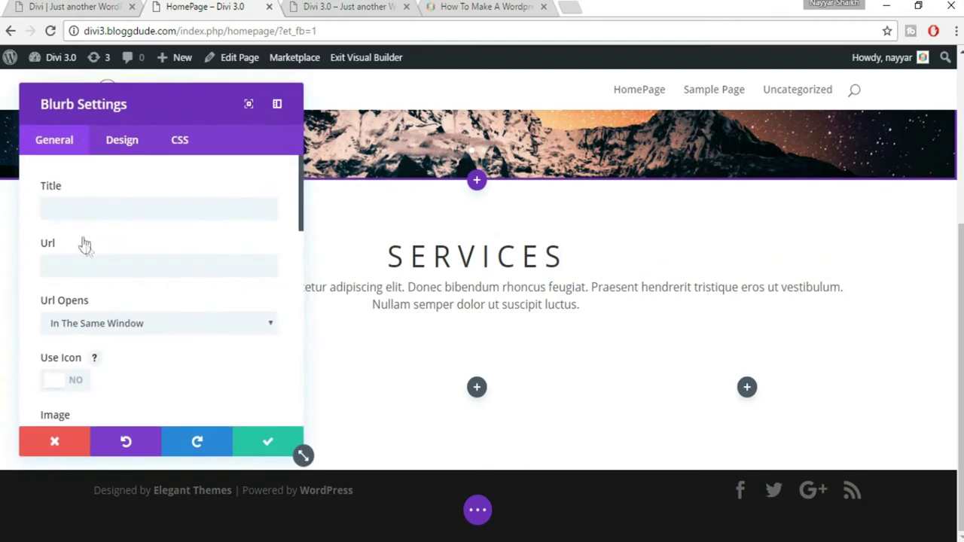
# Title the blurb TITLE 1 with URL #, opening In The Same Window
pyautogui.click(88, 207)
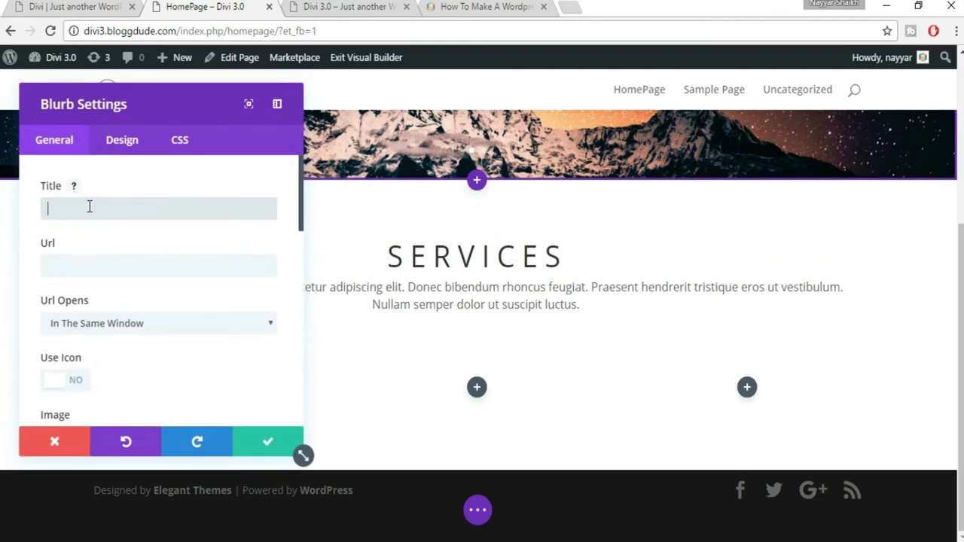
pyautogui.write('TITLE 1')
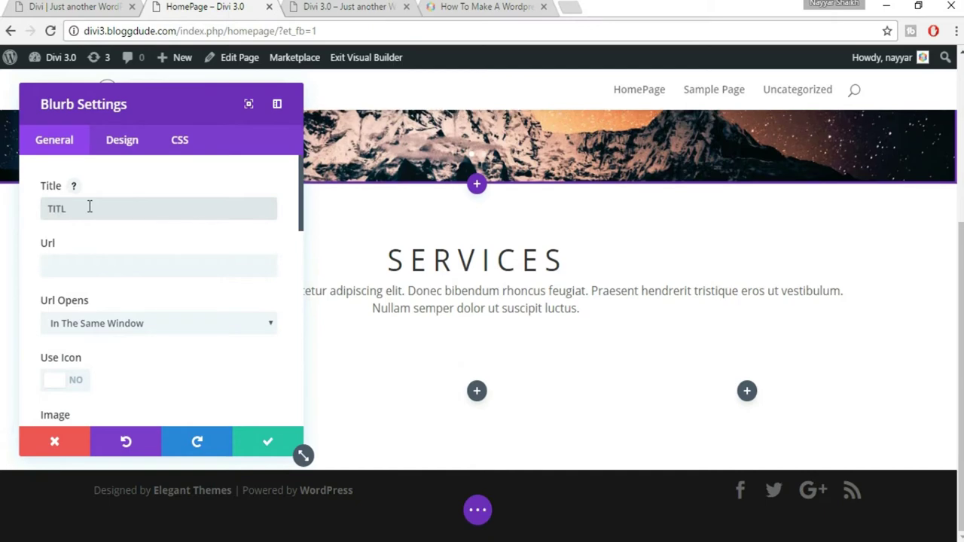
pyautogui.click(133, 266)
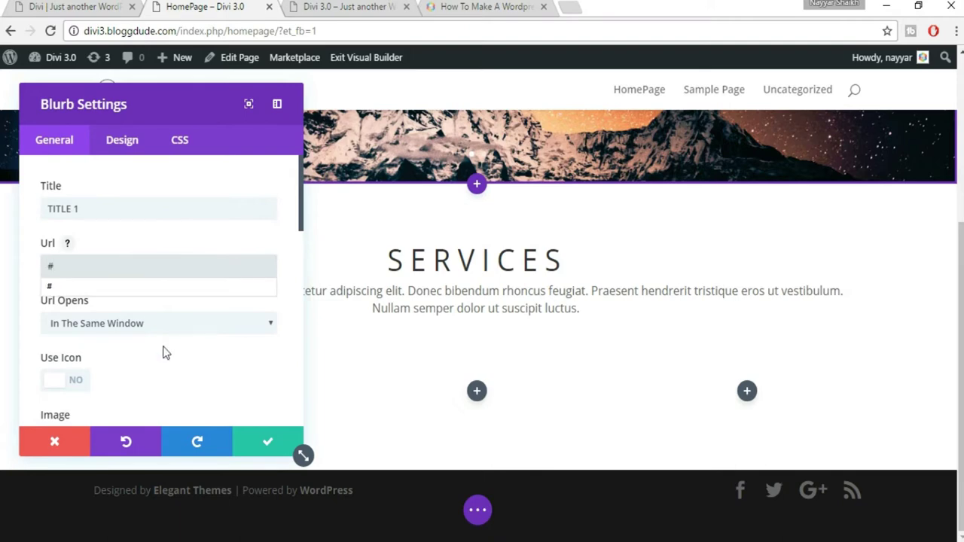
pyautogui.scroll(-2, 200, 347)
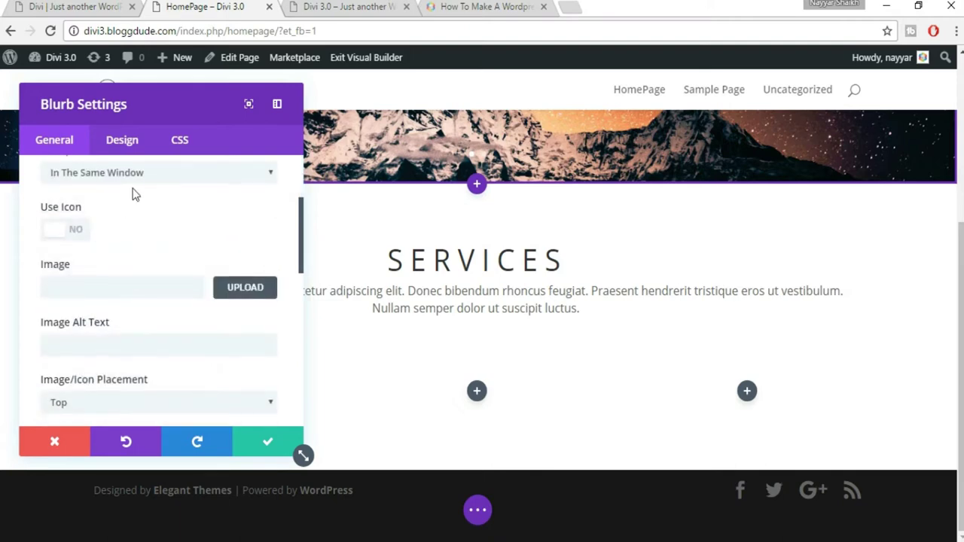
pyautogui.scroll(1, 134, 194)
pyautogui.click(124, 251)
pyautogui.click(124, 255)
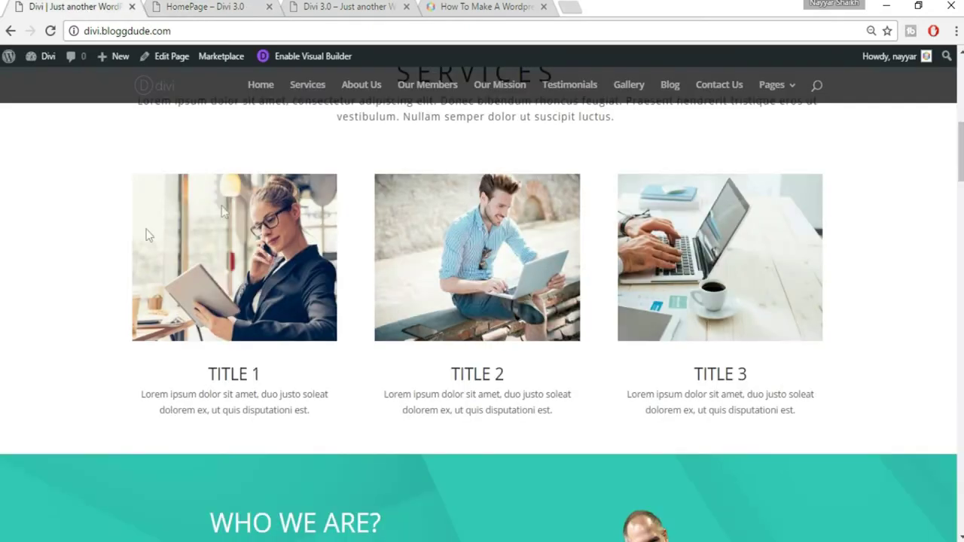
# Compare with the demo site's blurbs, then open the media library for the blurb image
pyautogui.click(219, 6)
pyautogui.click(96, 6)
pyautogui.click(211, 7)
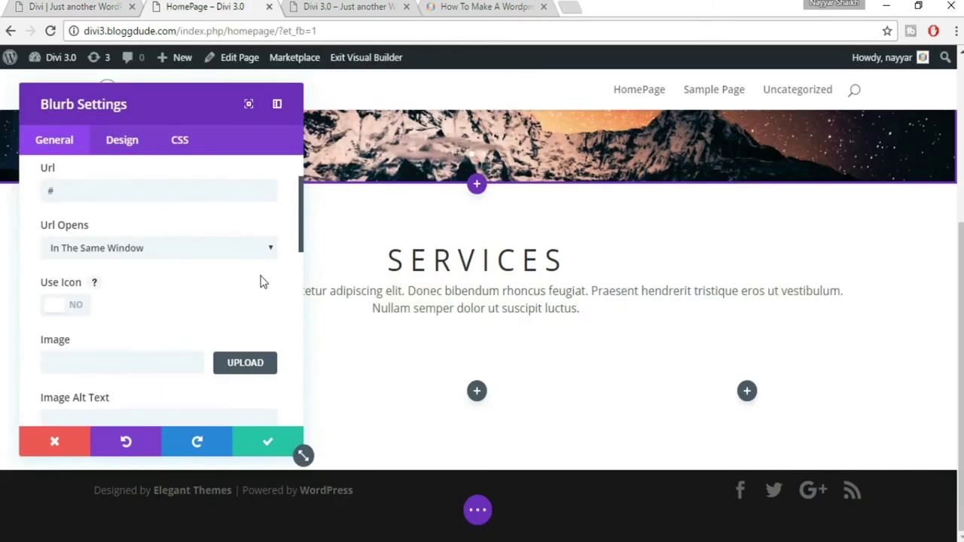
pyautogui.scroll(-1, 262, 281)
pyautogui.click(246, 294)
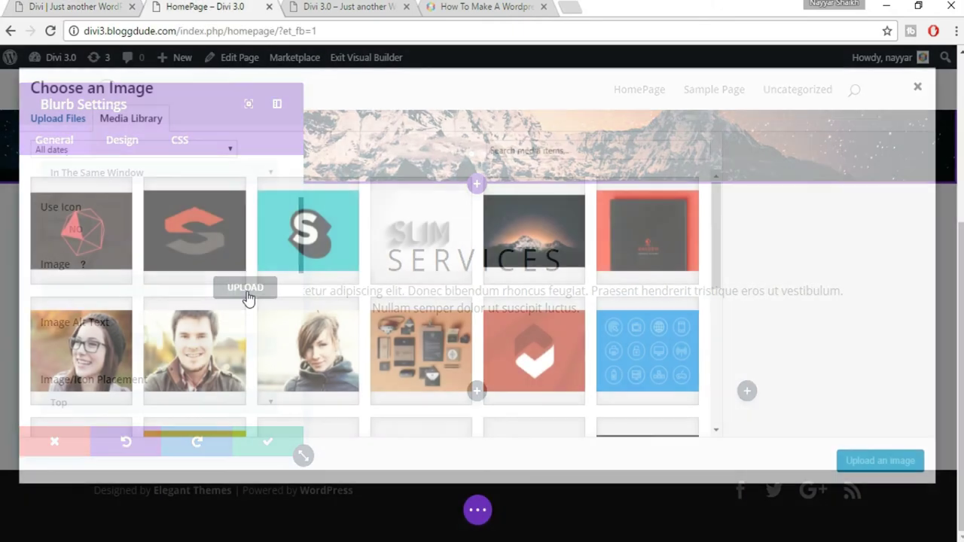
# Insert the woman-with-tablet photo as the first blurb's image
pyautogui.scroll(-5, 386, 329)
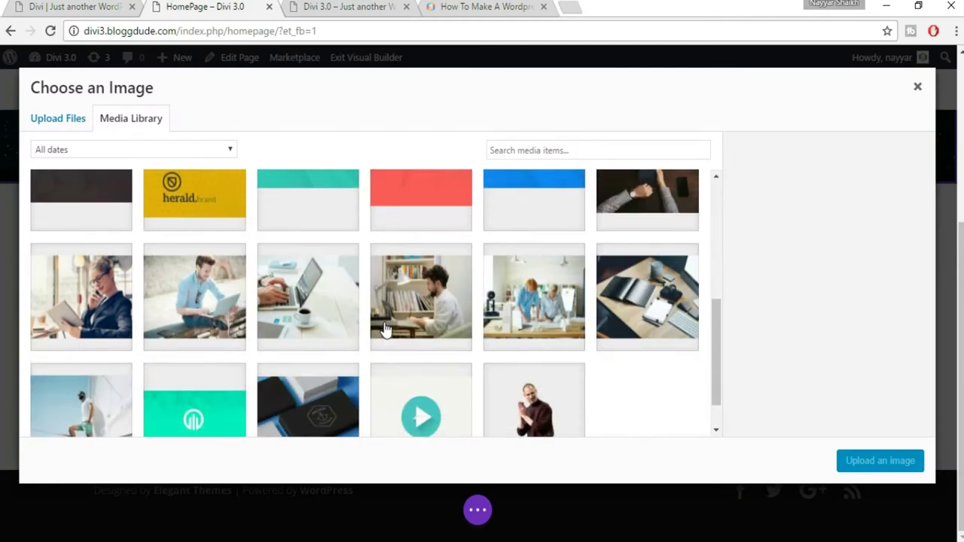
pyautogui.click(89, 263)
pyautogui.click(859, 464)
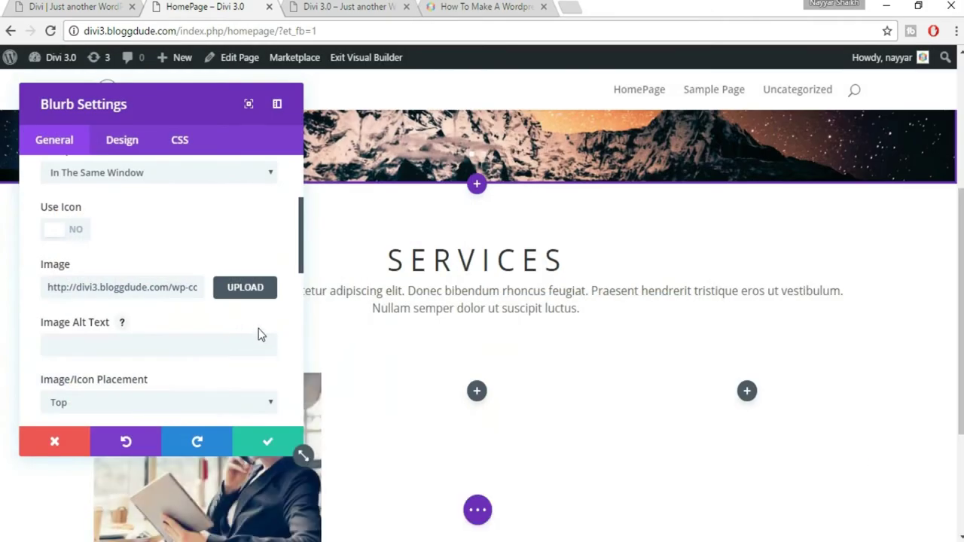
pyautogui.scroll(-3, 258, 334)
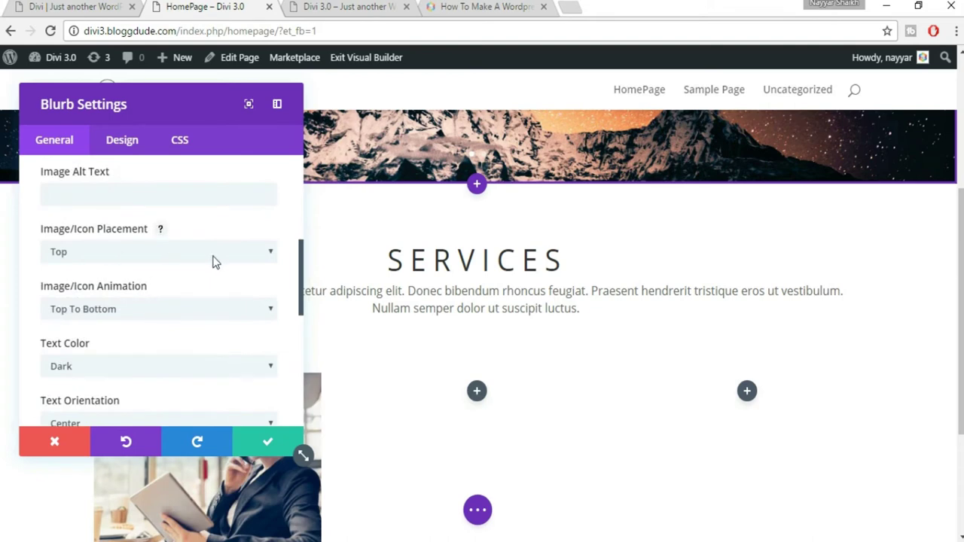
pyautogui.scroll(-2, 213, 262)
pyautogui.scroll(2, 158, 270)
pyautogui.scroll(-2, 181, 273)
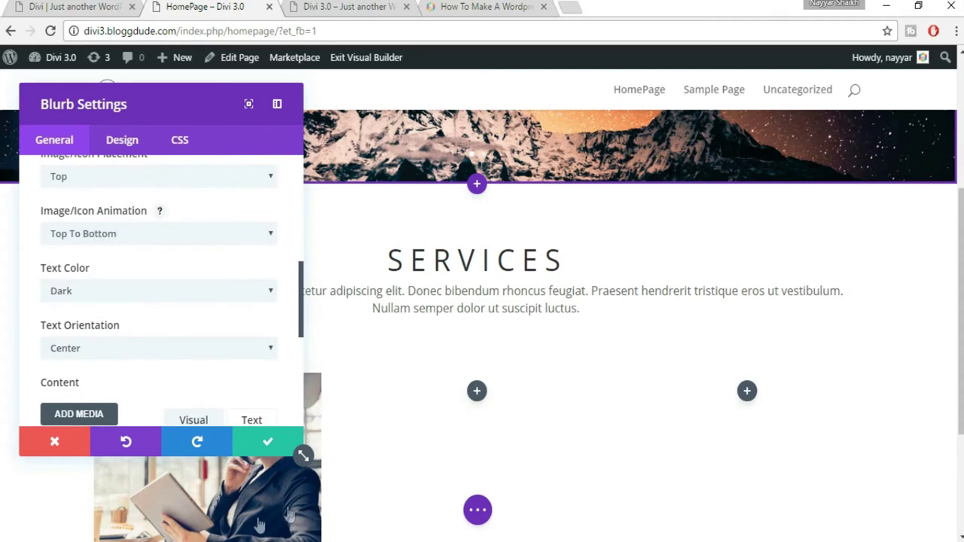
# Set image animation to Left To Right, keep text centred, and mark the demo's TITLE 1 description
pyautogui.click(127, 237)
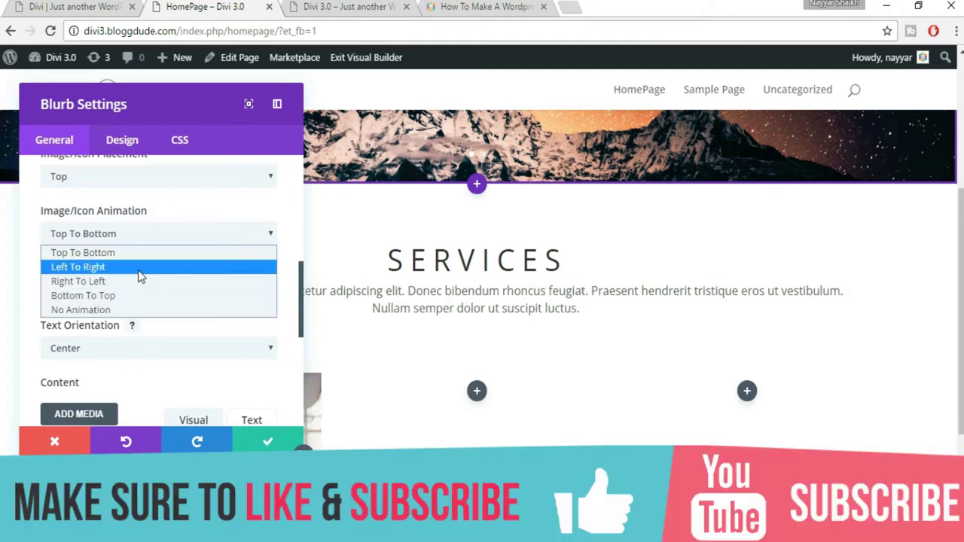
pyautogui.click(139, 267)
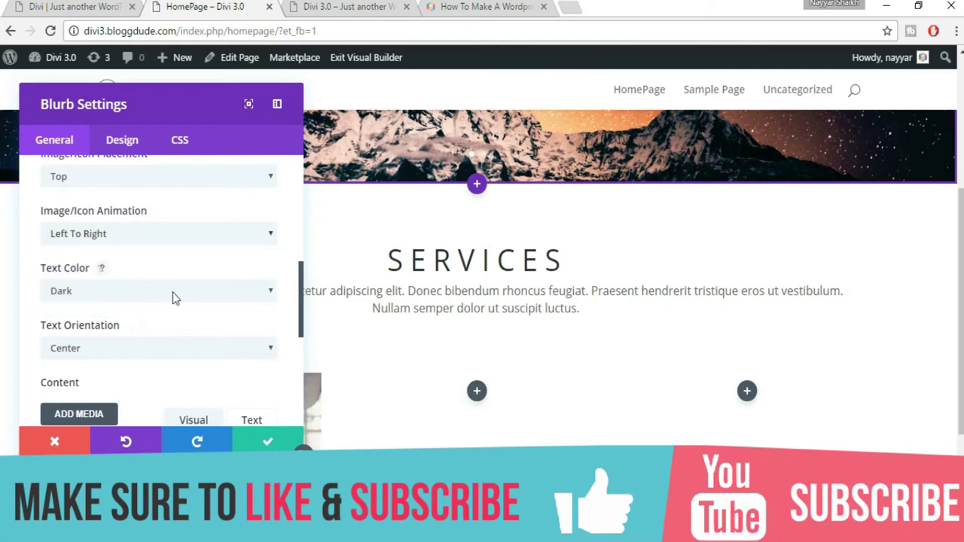
pyautogui.scroll(-1, 239, 311)
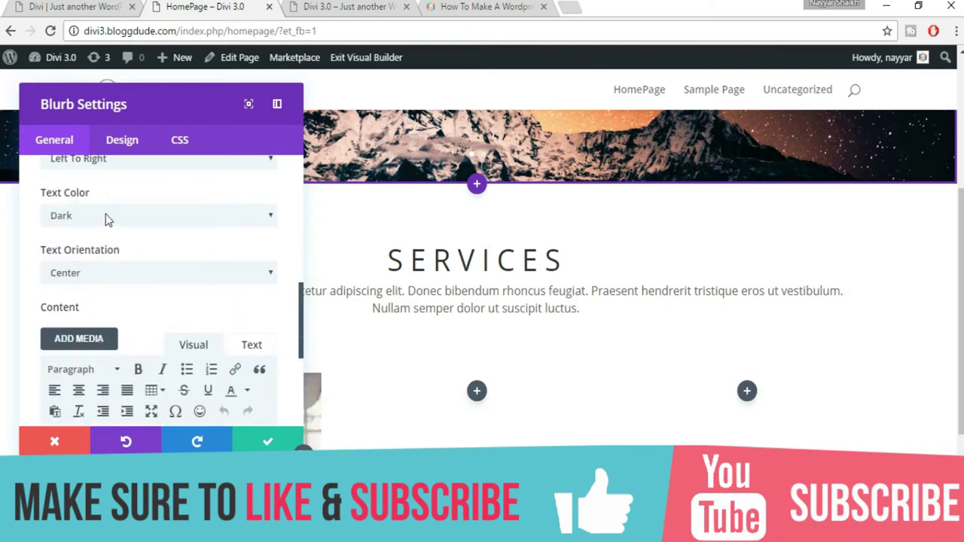
pyautogui.click(112, 274)
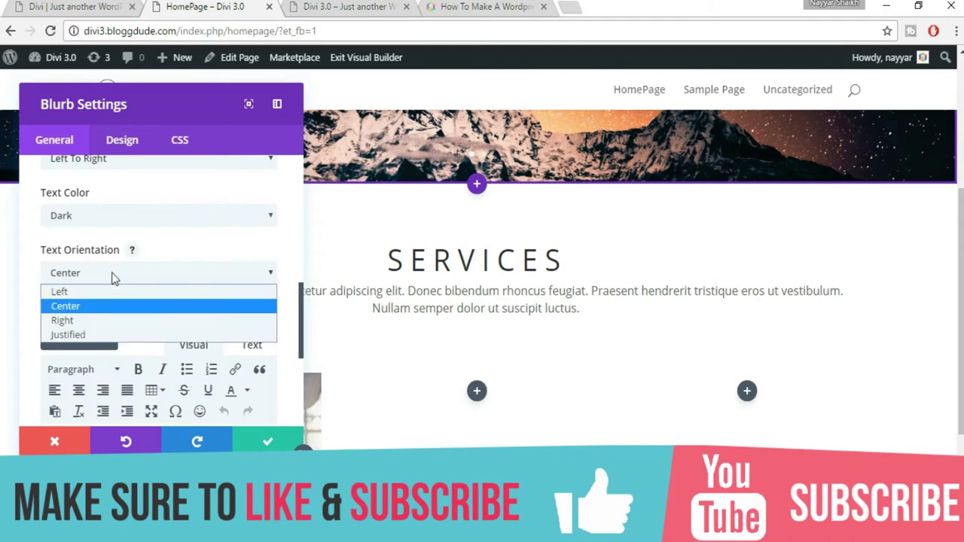
pyautogui.click(112, 274)
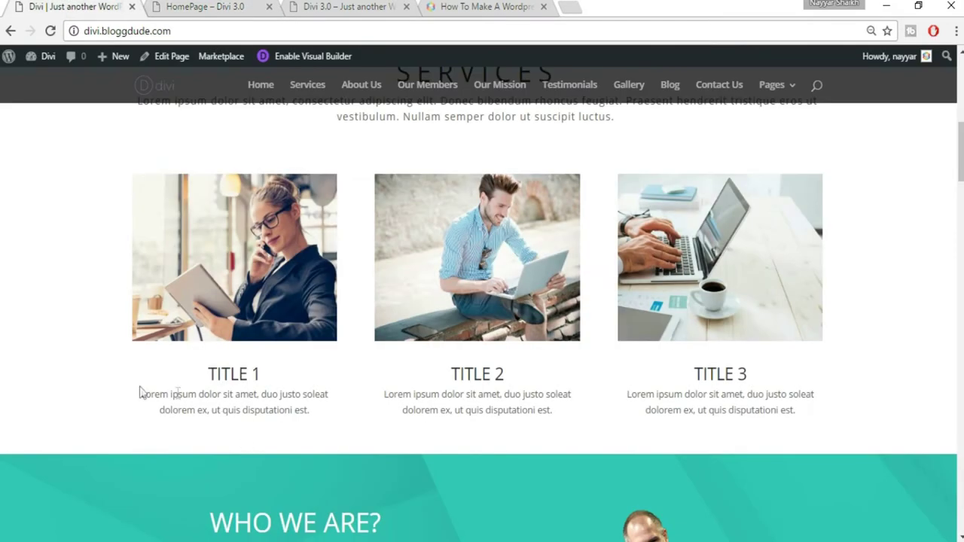
pyautogui.moveTo(320, 425); pyautogui.dragTo(169, 394)
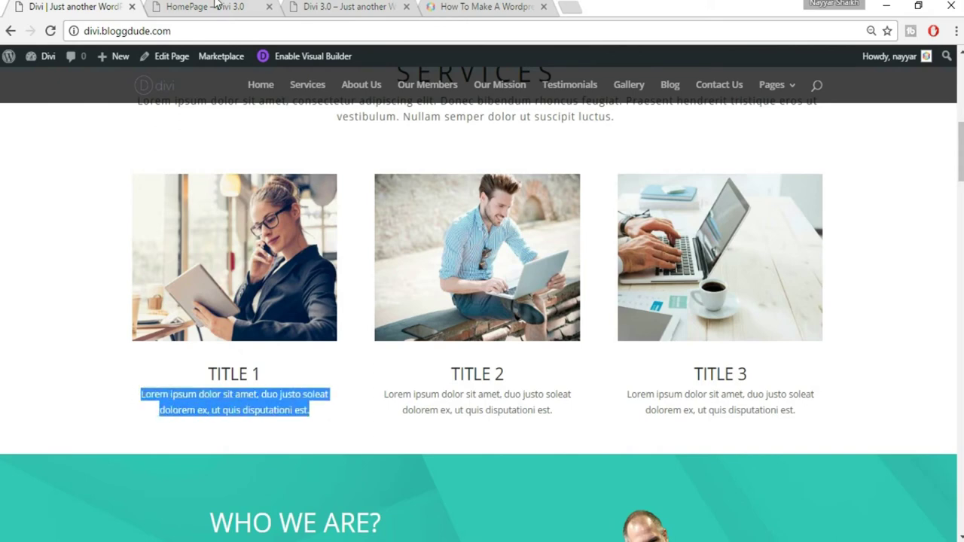
# Paste the copied Lorem ipsum description into the first blurb's content and save it
pyautogui.click(216, 6)
pyautogui.scroll(-5, 280, 312)
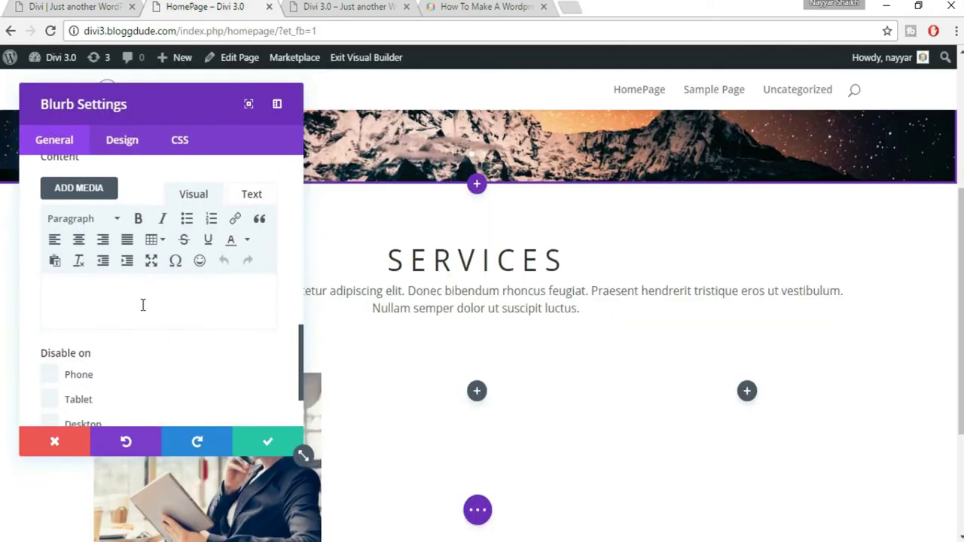
pyautogui.write('Lorem ipsum dolor sit amet, duo justo soleat dolorem ex, ut quis disputationi est.')
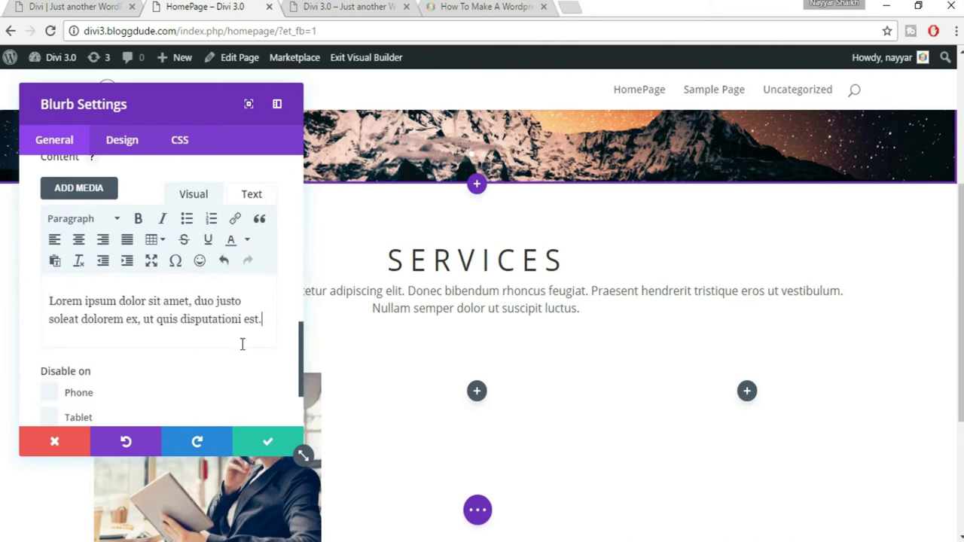
pyautogui.click(263, 442)
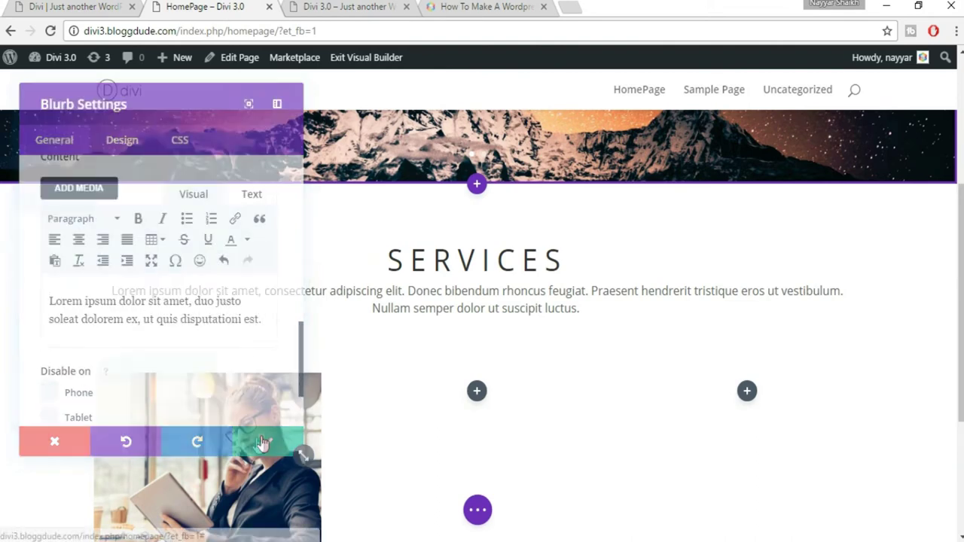
pyautogui.scroll(-2, 568, 391)
pyautogui.moveTo(320, 259)
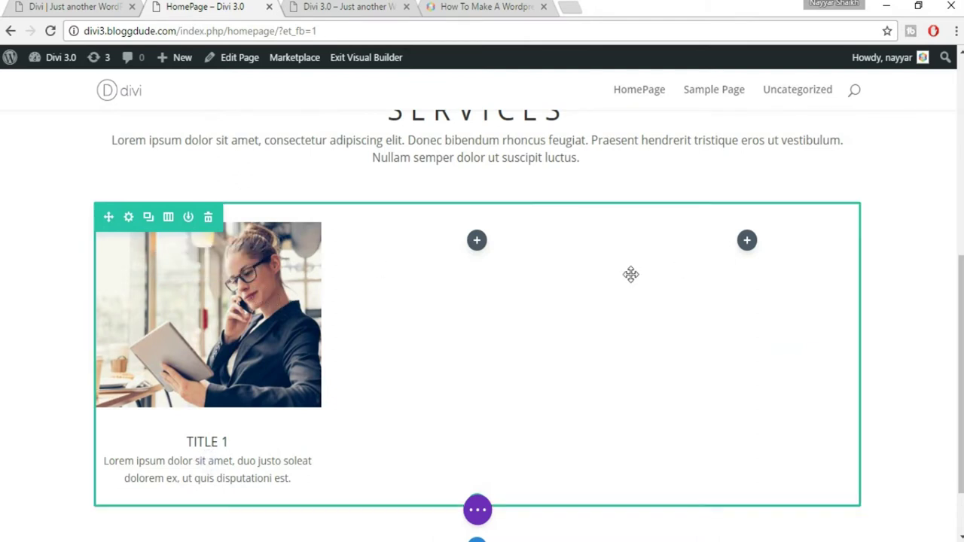
pyautogui.moveTo(245, 293)
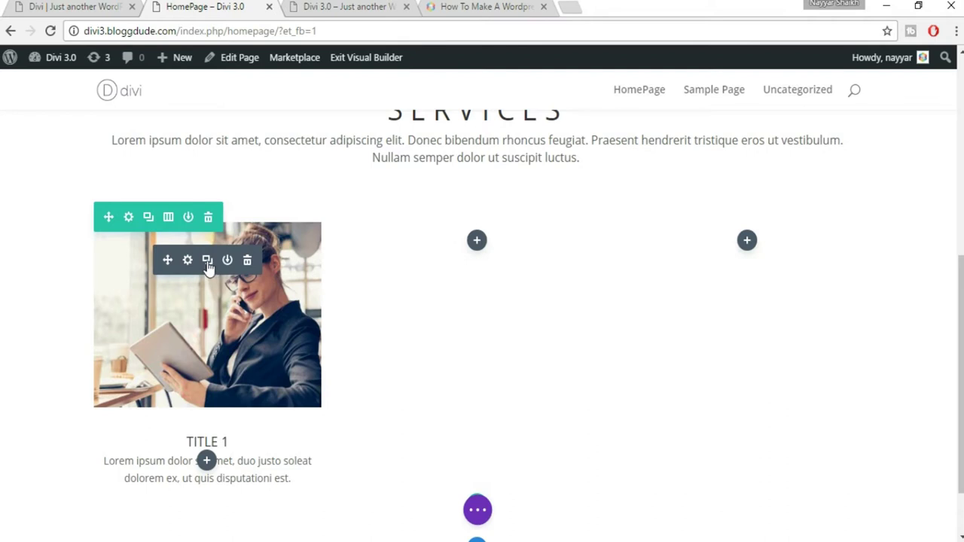
# Duplicate the first blurb, move the copy into the middle column, and retitle it TITLE 2
pyautogui.click(208, 262)
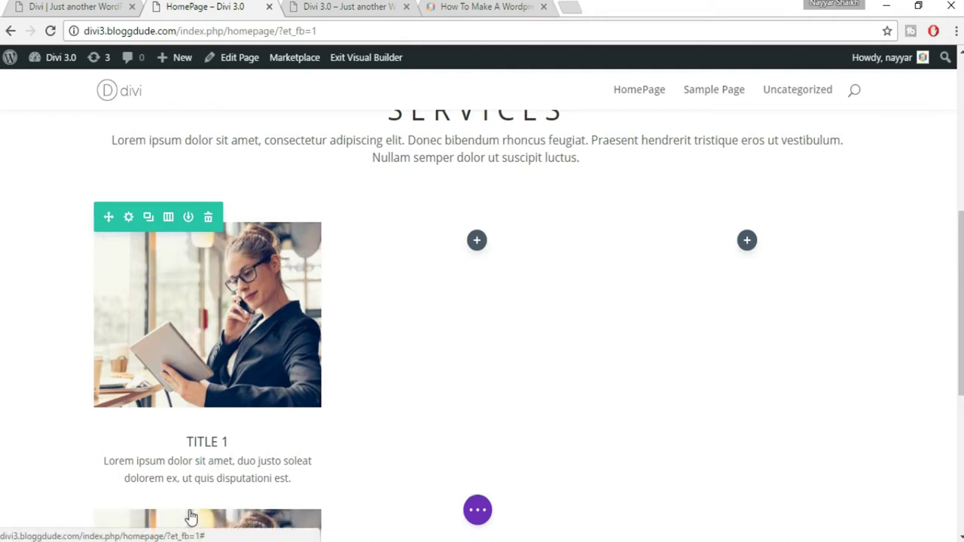
pyautogui.scroll(-1, 190, 517)
pyautogui.moveTo(172, 465)
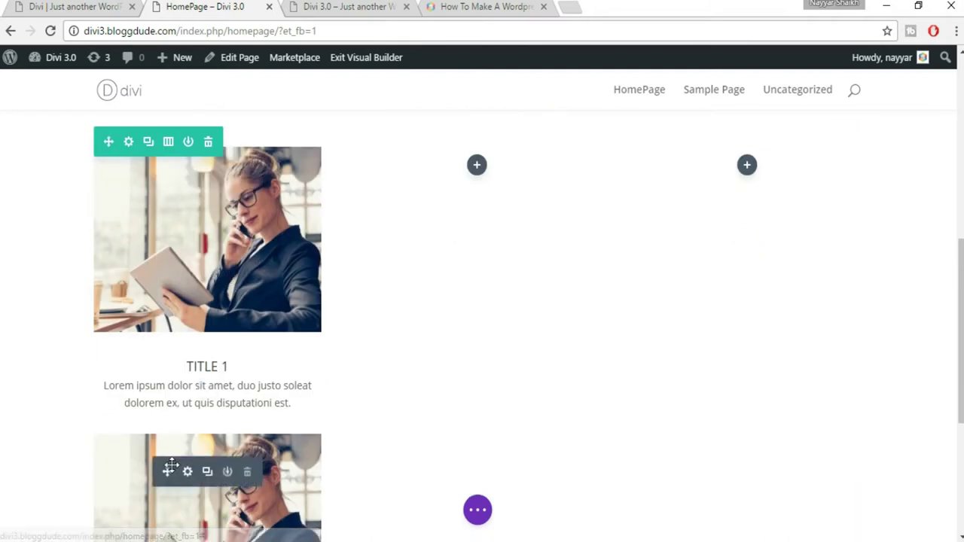
pyautogui.moveTo(169, 470); pyautogui.dragTo(482, 227)
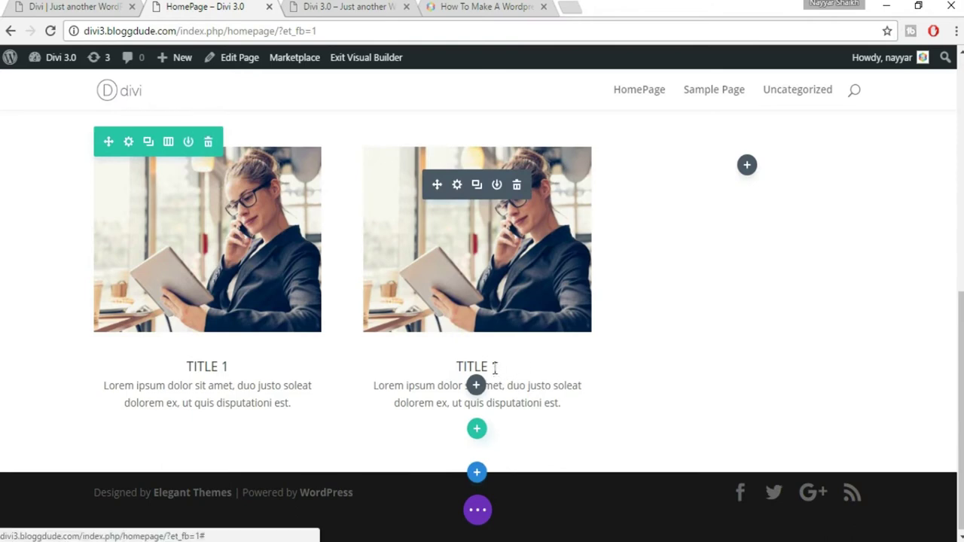
pyautogui.doubleClick(494, 366)
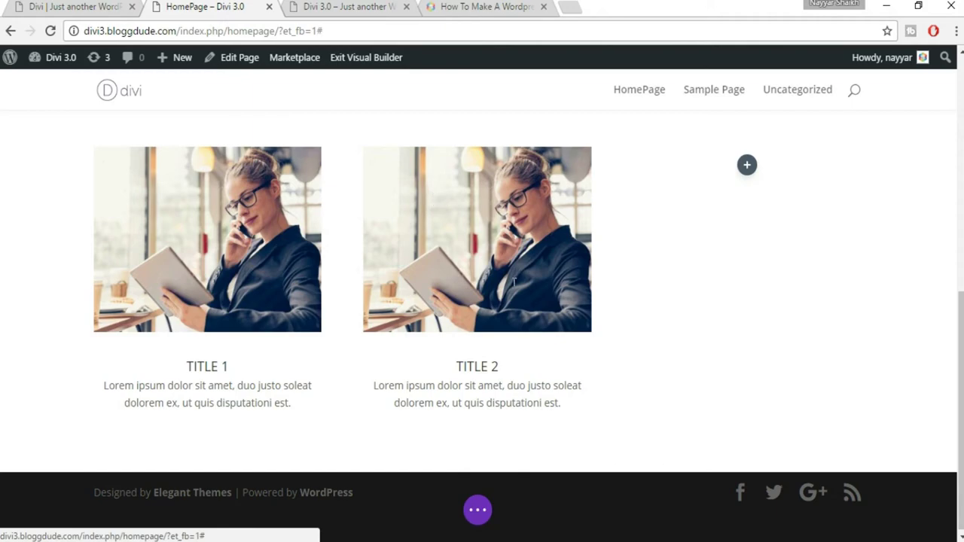
pyautogui.scroll(-3, 579, 313)
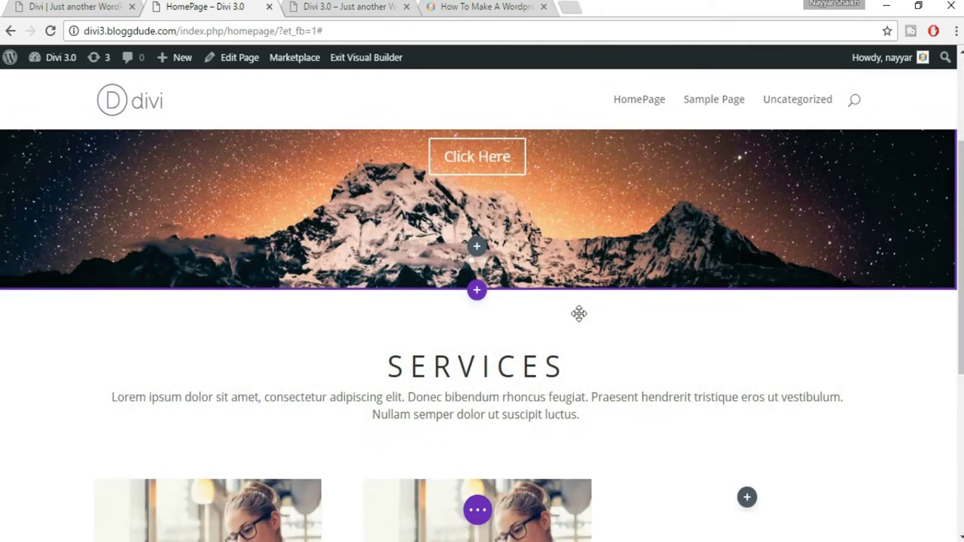
pyautogui.scroll(-5, 579, 313)
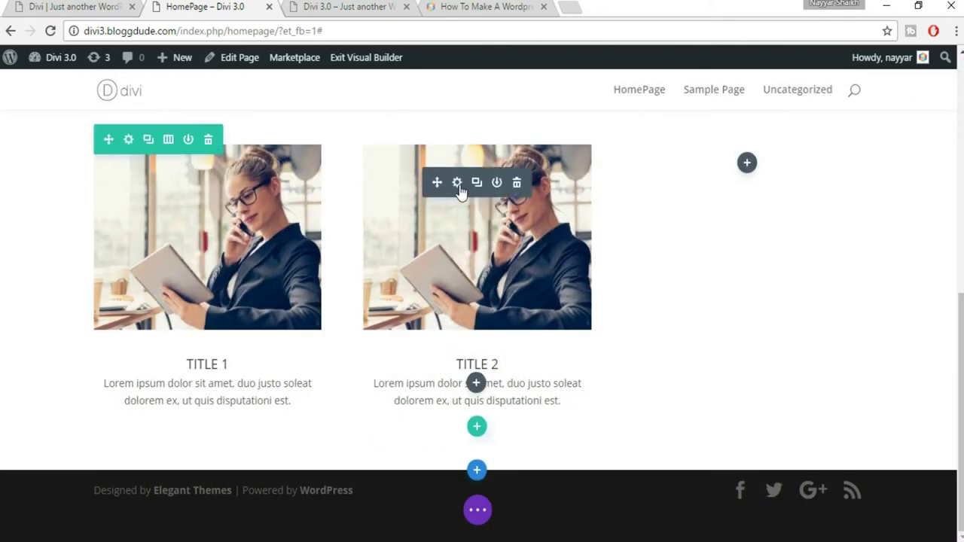
# Swap the TITLE 2 blurb's image to the man-with-laptop photo, then duplicate it into column three
pyautogui.click(457, 183)
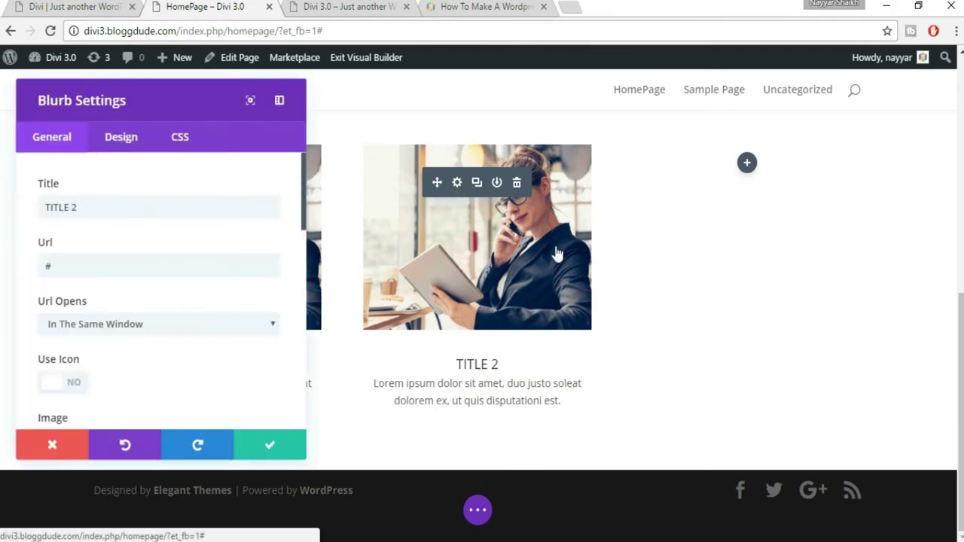
pyautogui.scroll(-3, 211, 301)
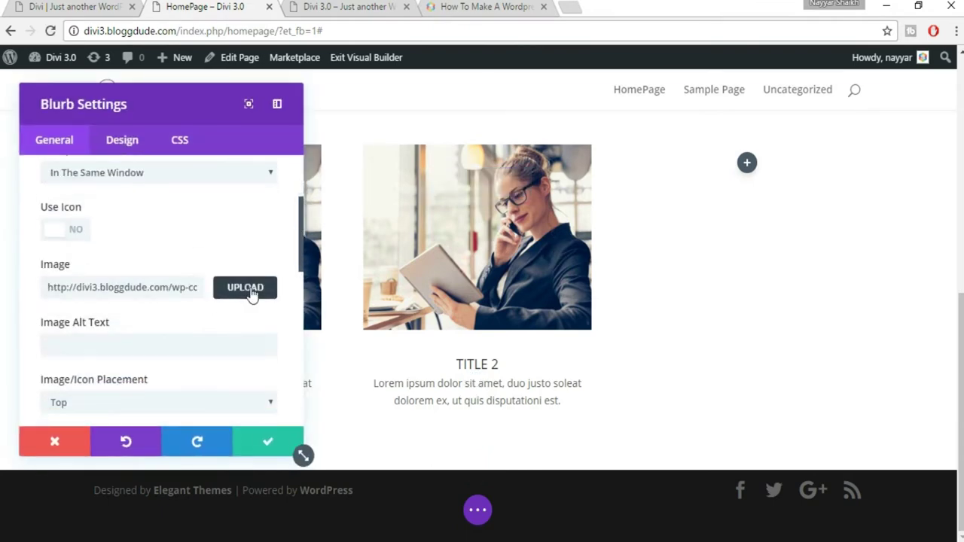
pyautogui.click(243, 287)
pyautogui.scroll(-5, 189, 377)
pyautogui.click(194, 277)
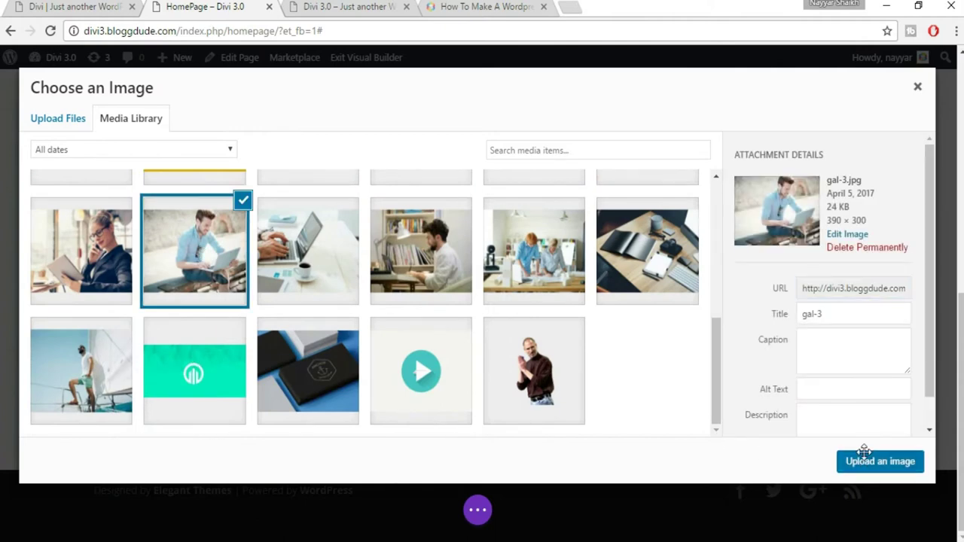
pyautogui.click(862, 452)
pyautogui.click(268, 442)
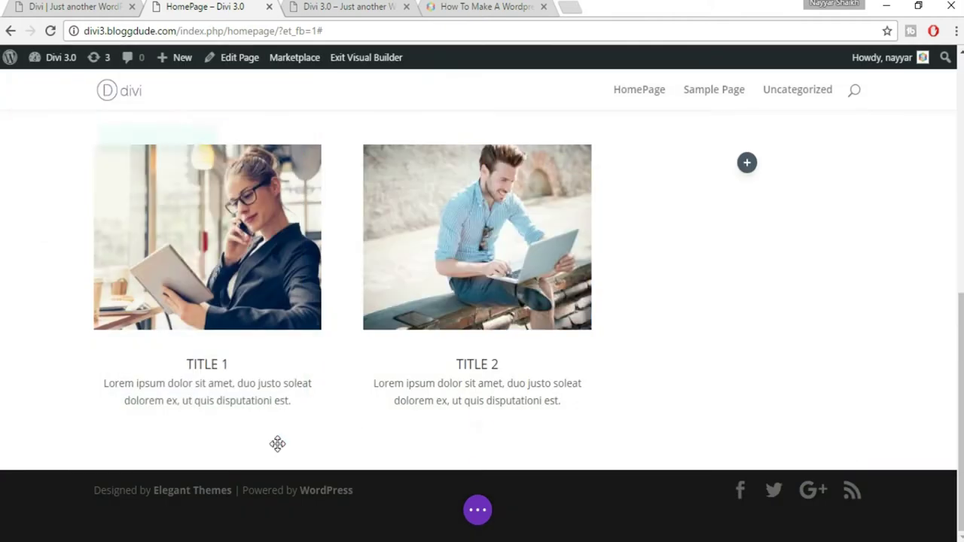
pyautogui.click(477, 183)
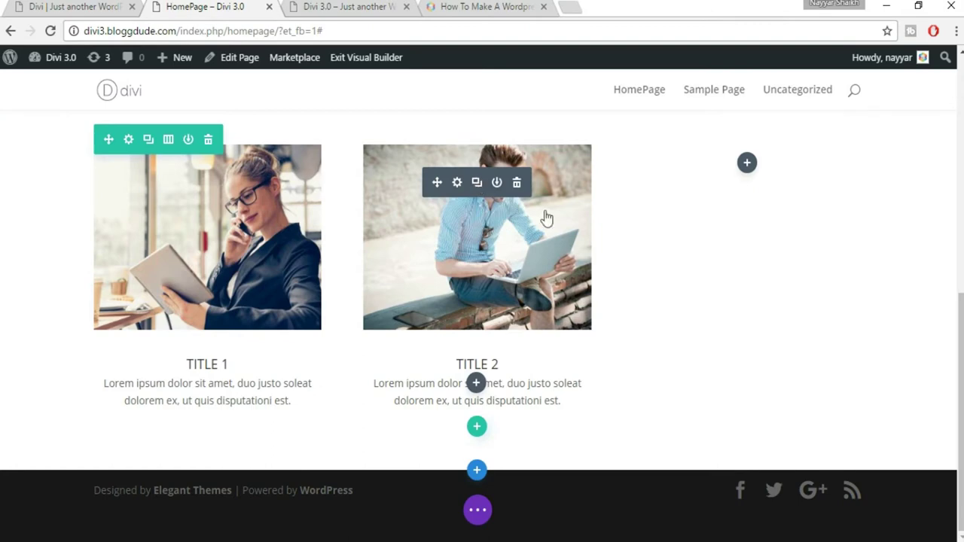
pyautogui.moveTo(428, 461); pyautogui.dragTo(717, 269)
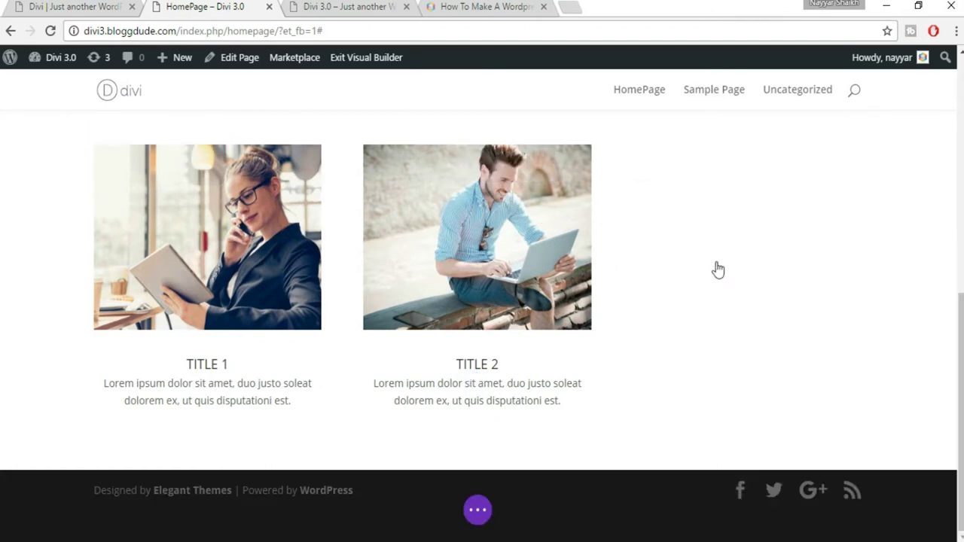
# Retitle the third blurb TITLE 3 and replace its image with the gal-2 laptop-and-coffee photo
pyautogui.doubleClick(765, 364)
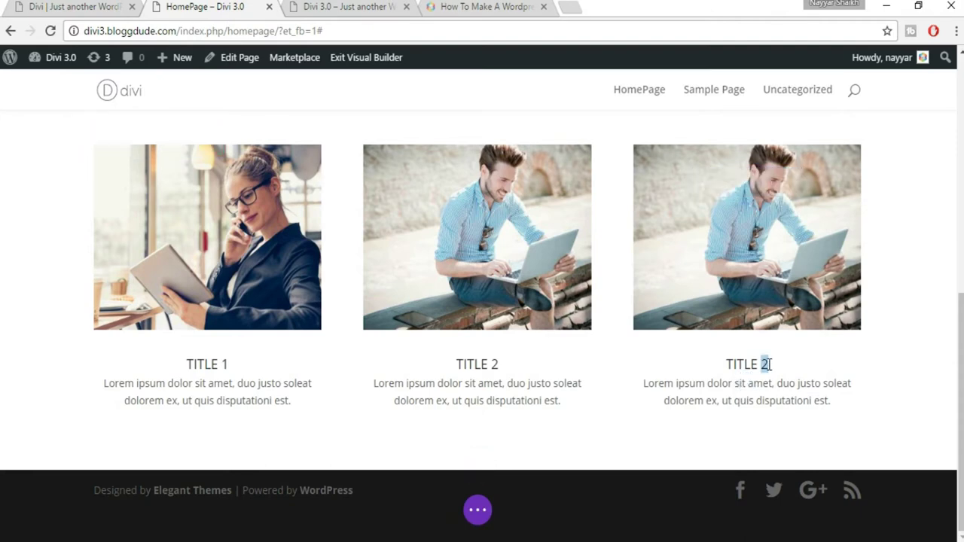
pyautogui.write('3')
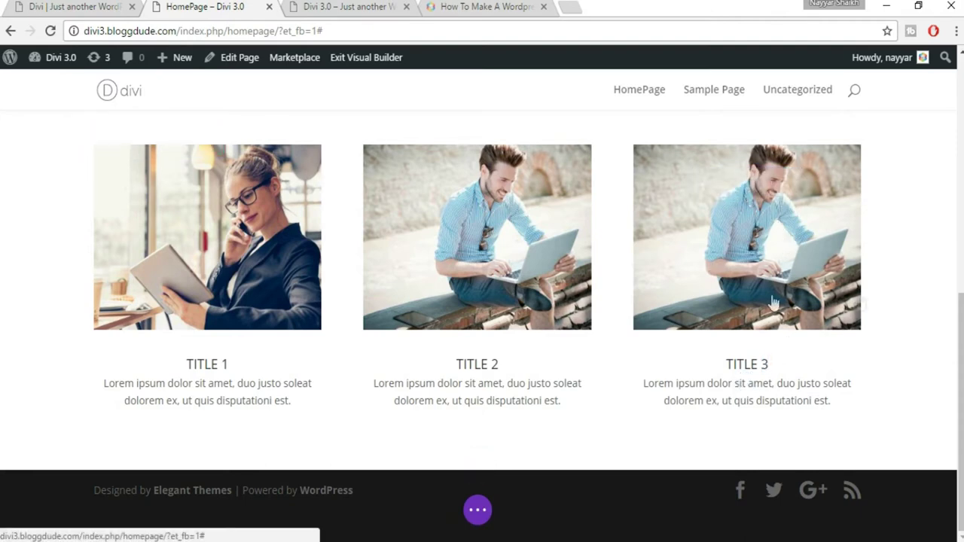
pyautogui.moveTo(726, 189)
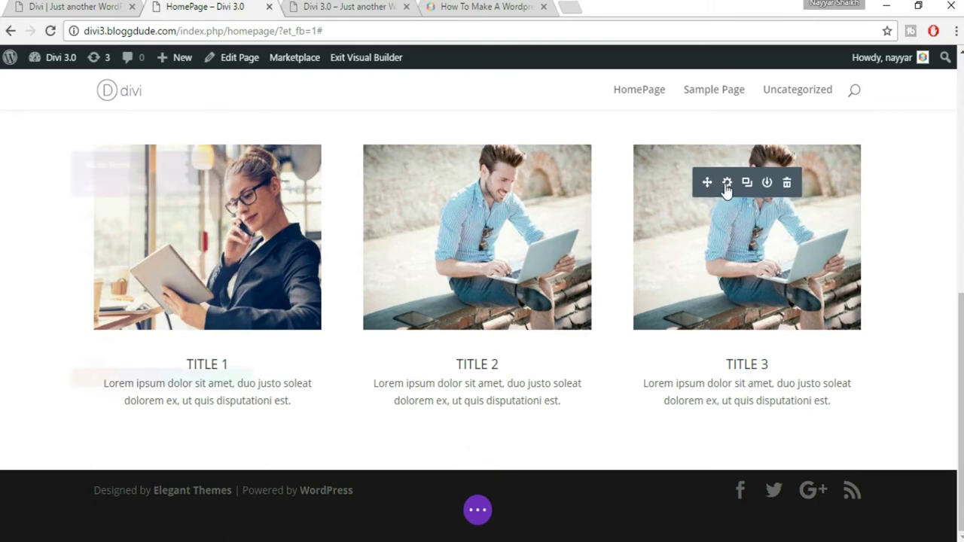
pyautogui.click(726, 183)
pyautogui.scroll(-2, 253, 293)
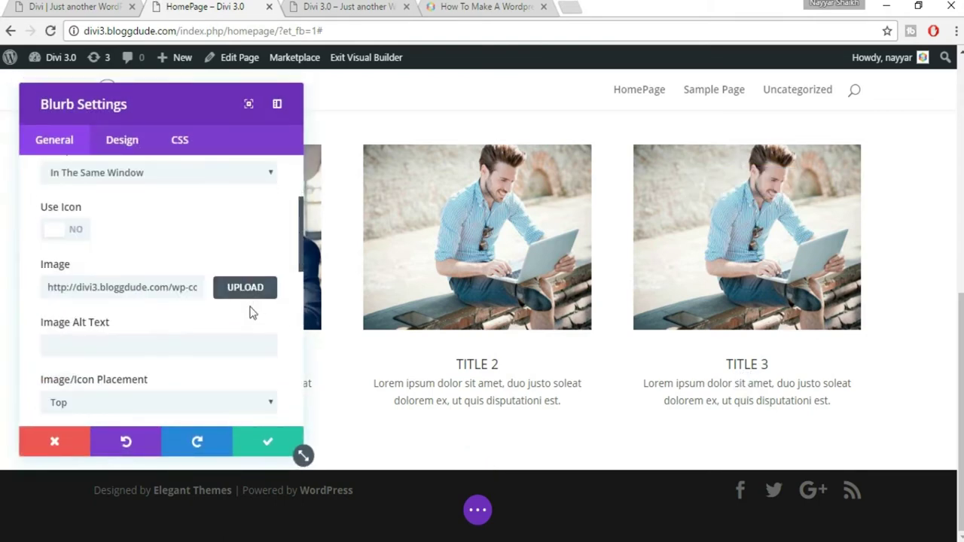
pyautogui.click(244, 293)
pyautogui.scroll(-10, 258, 338)
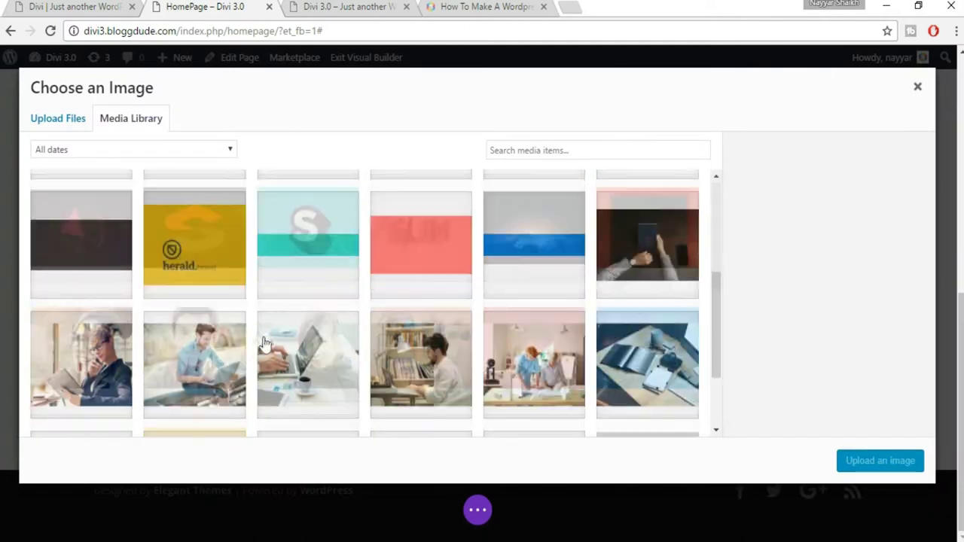
pyautogui.click(307, 251)
pyautogui.click(876, 460)
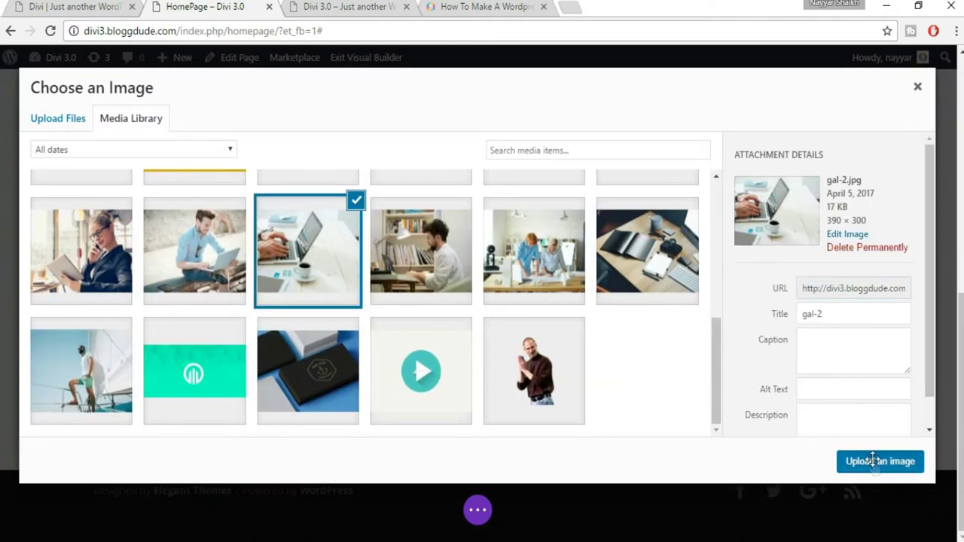
pyautogui.click(272, 440)
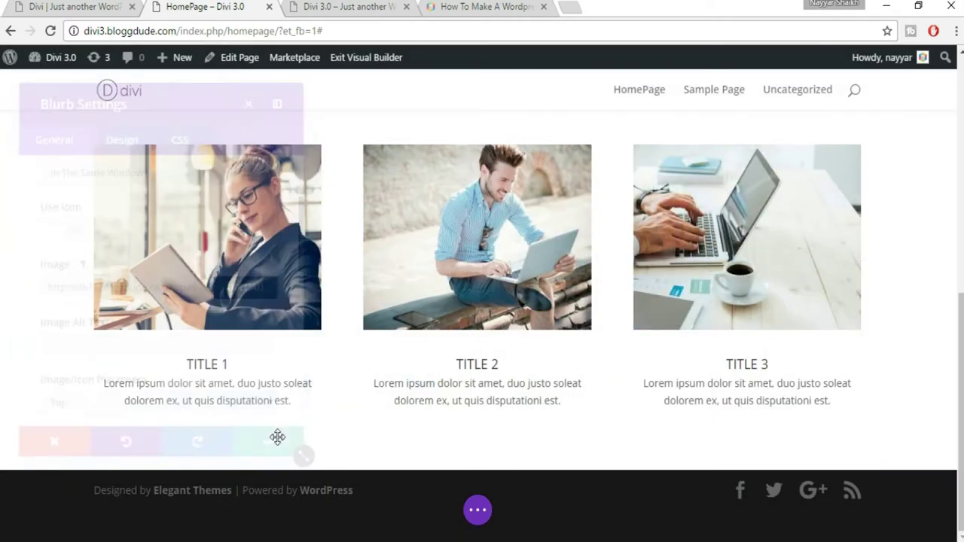
pyautogui.scroll(1, 729, 364)
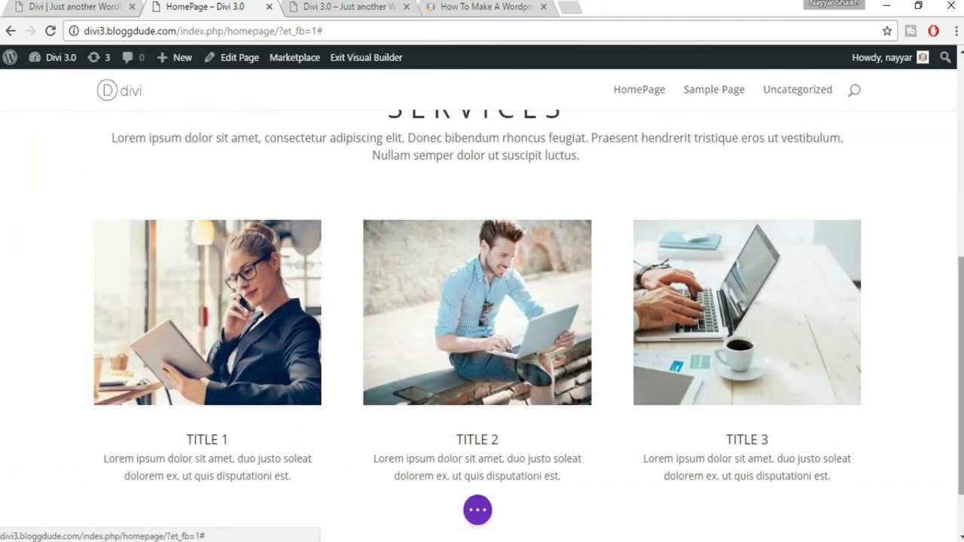
# Scroll through the homepage to review the hero slider, SERVICES heading and TITLE 1–3 blurbs
pyautogui.scroll(5, 482, 316)
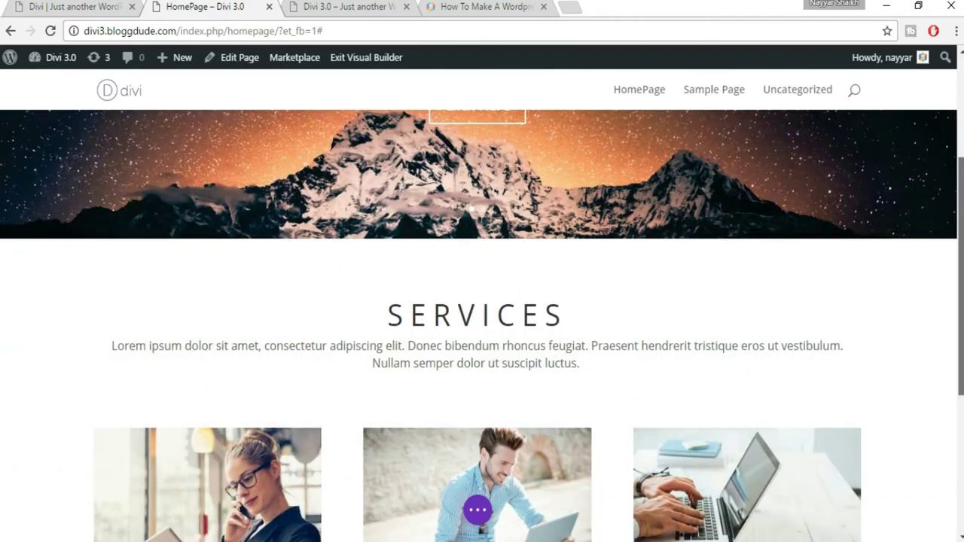
pyautogui.scroll(-6, 482, 301)
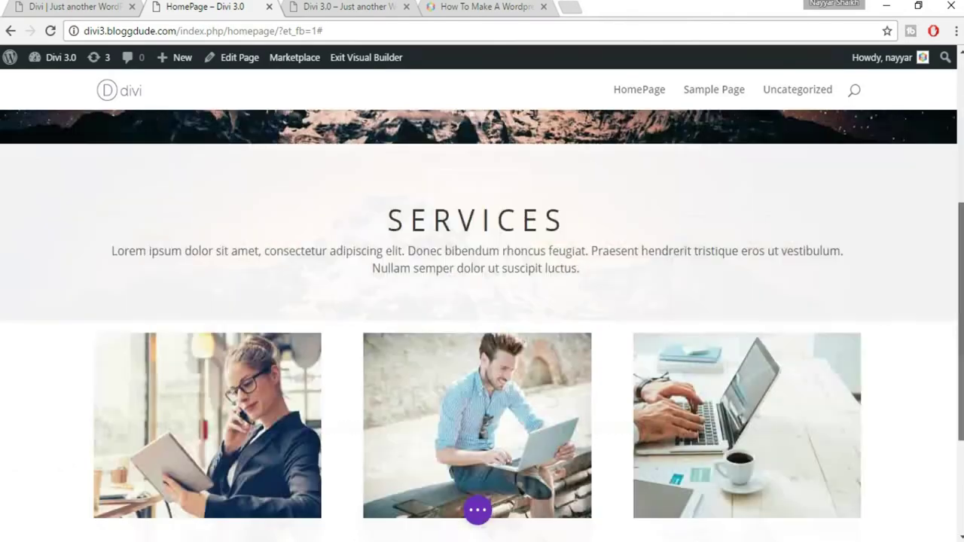
pyautogui.scroll(6, 482, 317)
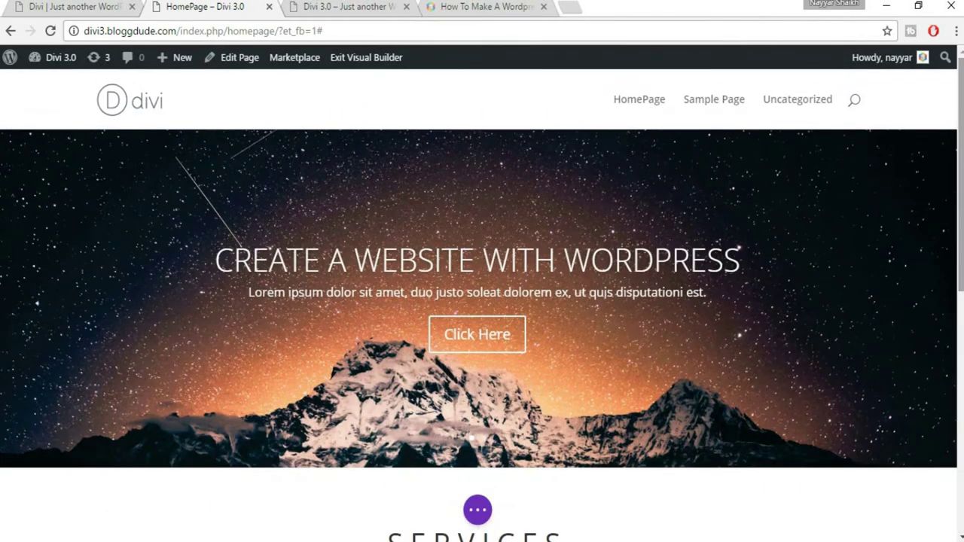
pyautogui.scroll(-5, 482, 301)
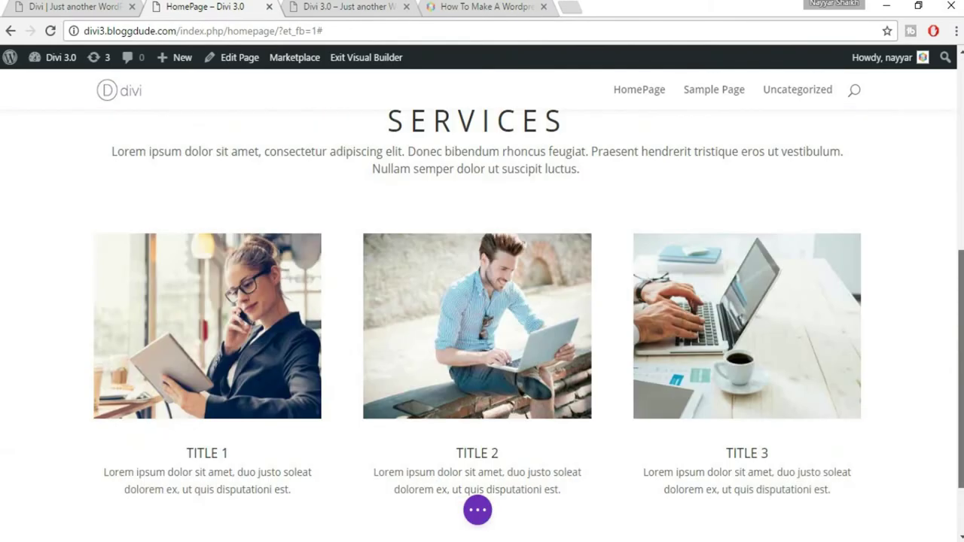
pyautogui.scroll(4, 482, 301)
pyautogui.scroll(2, 482, 302)
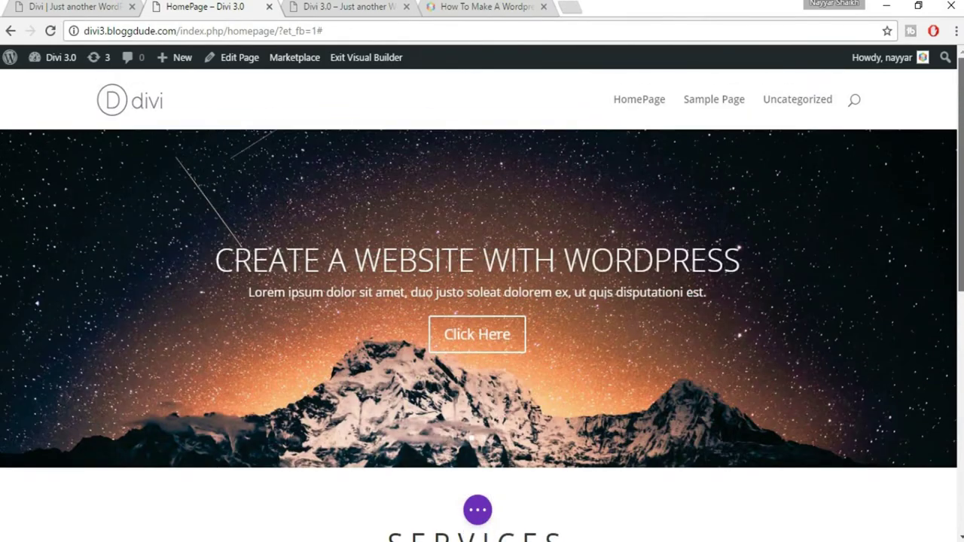
pyautogui.scroll(-6, 957, 344)
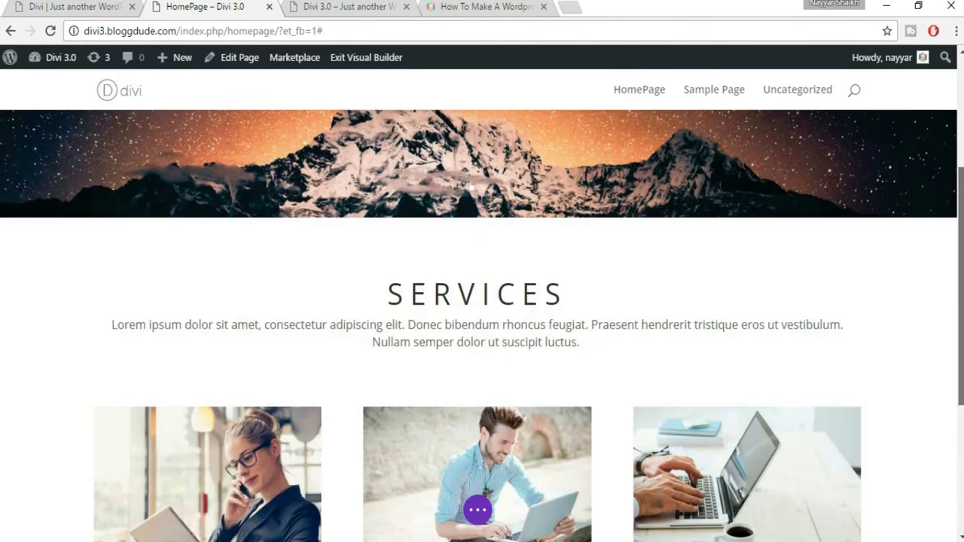
pyautogui.scroll(6, 962, 309)
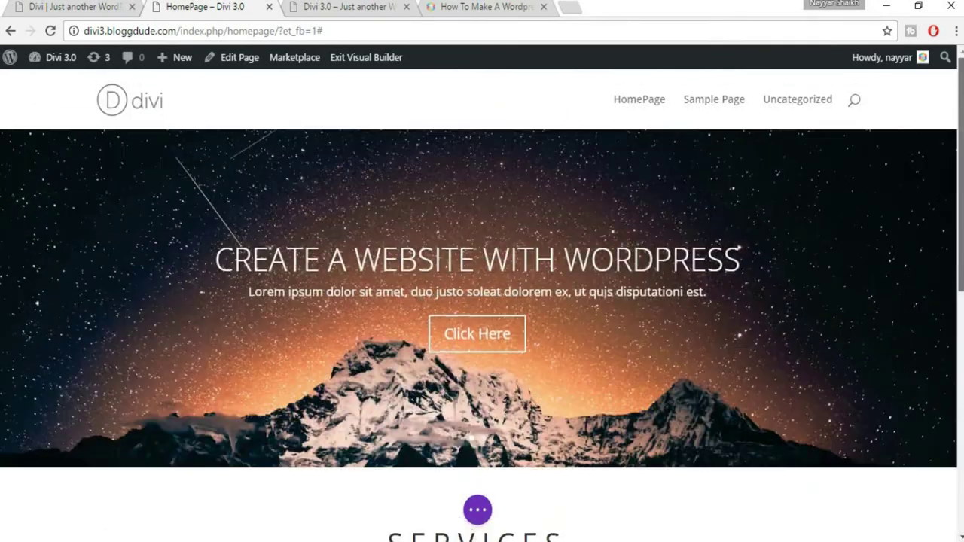
pyautogui.scroll(-6, 482, 301)
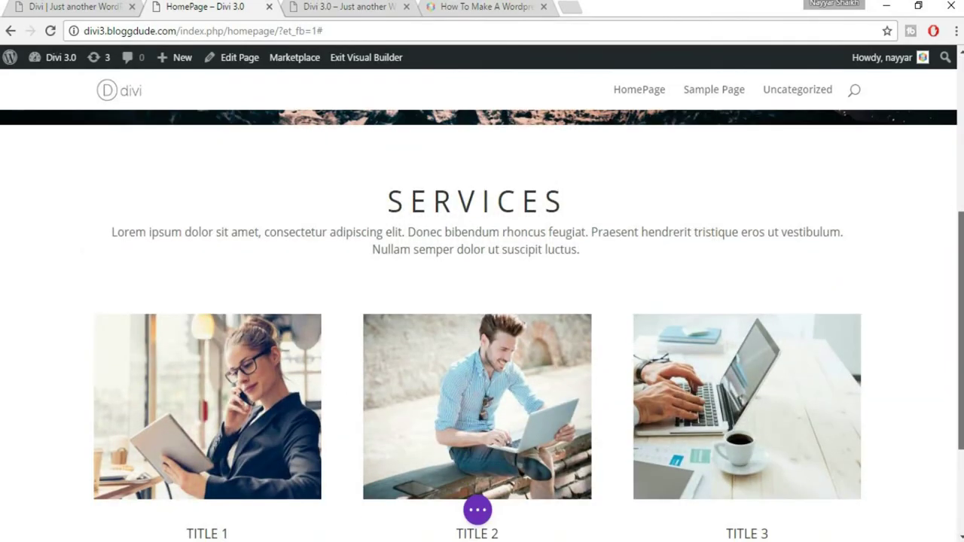
pyautogui.scroll(-3, 482, 301)
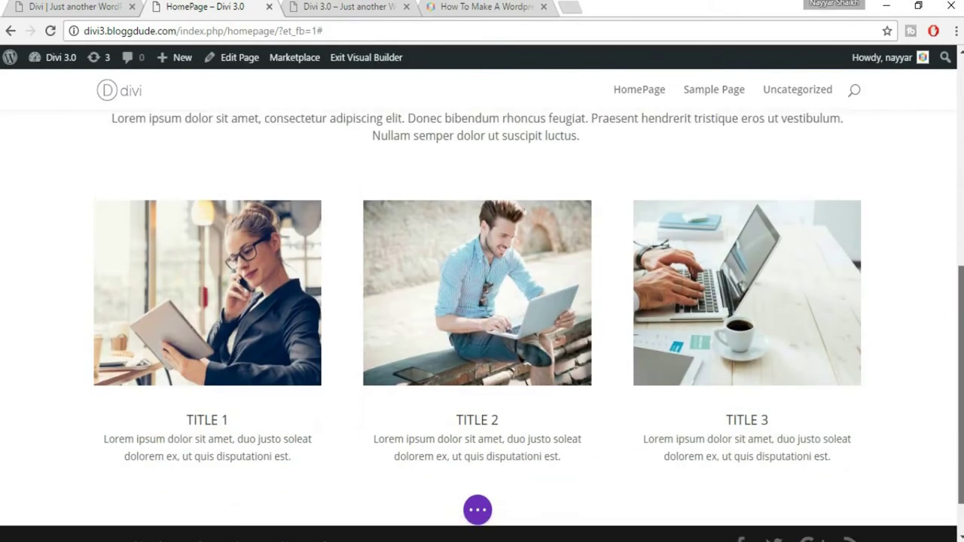
pyautogui.scroll(10, 482, 301)
pyautogui.scroll(-3, 962, 288)
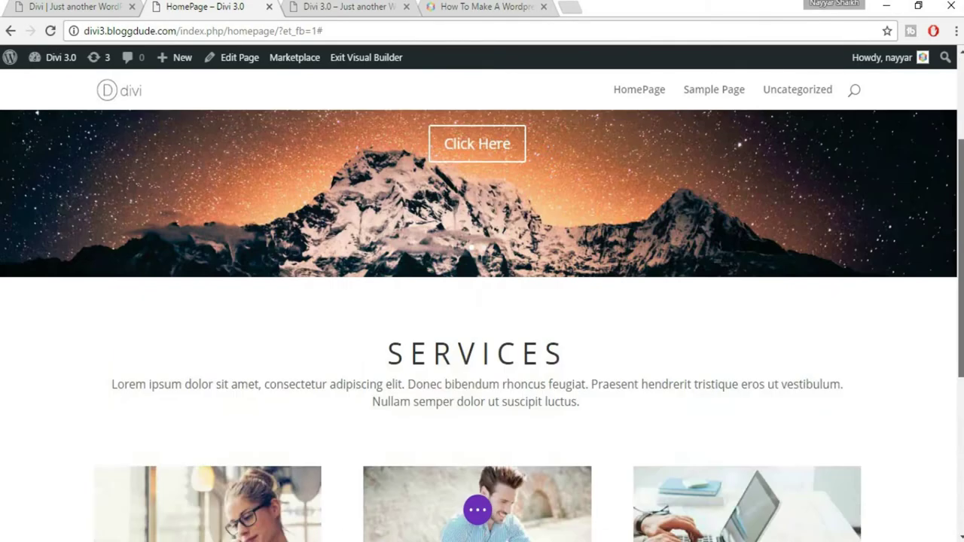
pyautogui.scroll(-3, 961, 287)
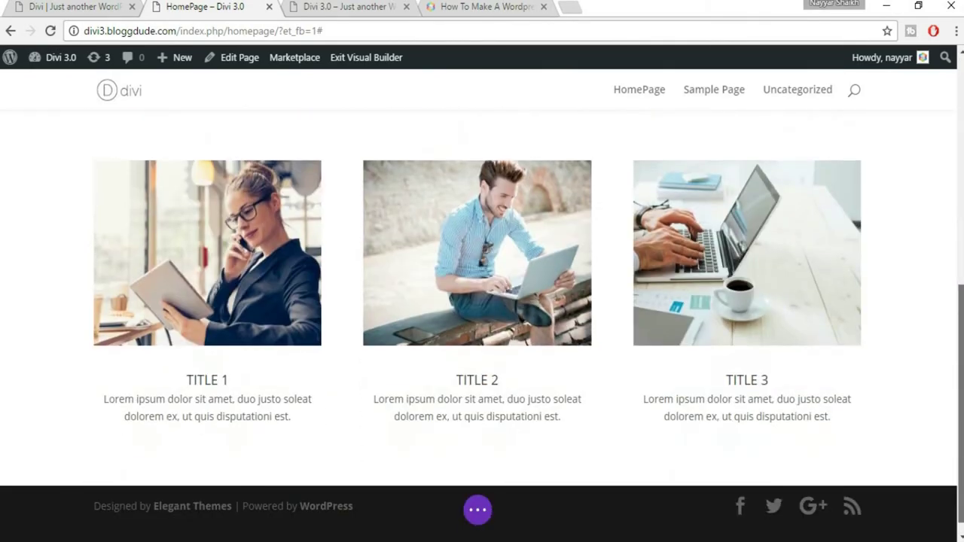
pyautogui.scroll(3, 961, 287)
pyautogui.scroll(5, 482, 302)
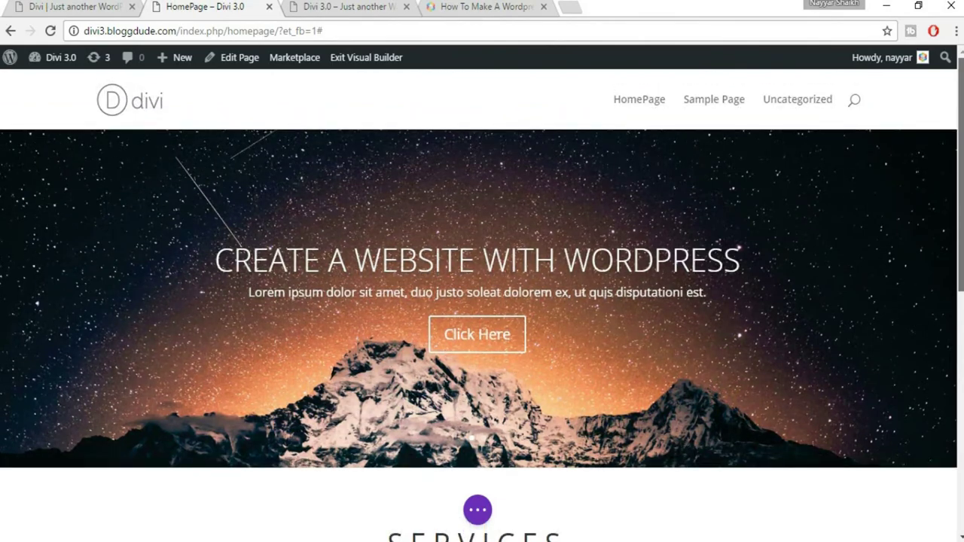
pyautogui.scroll(-5, 962, 381)
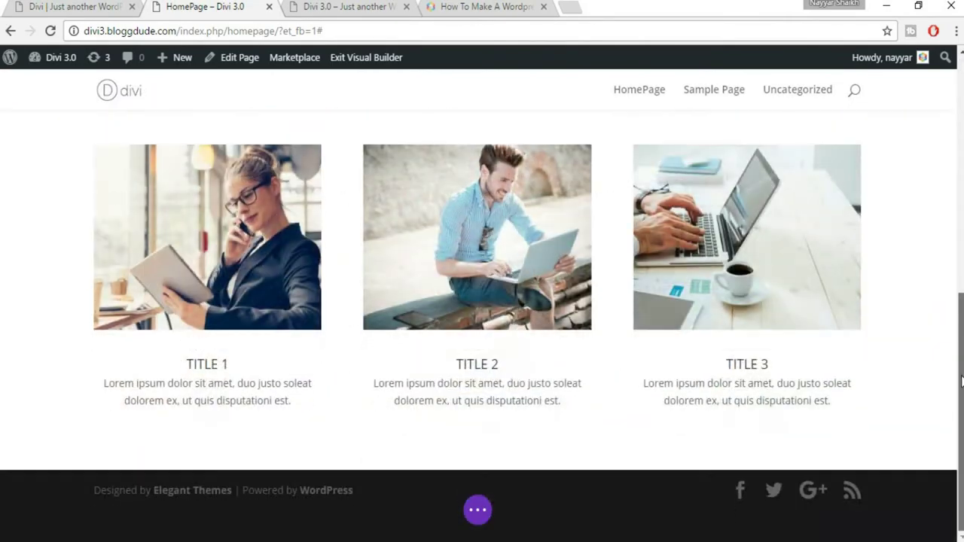
# Check the Who We Are? text on the Divi demo site, then expand the homepage's page-level builder options
pyautogui.click(68, 7)
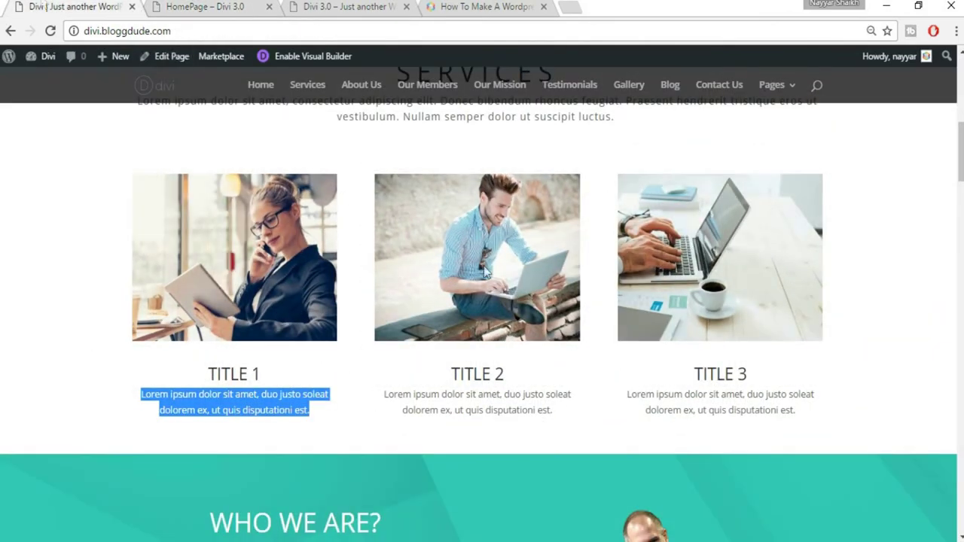
pyautogui.scroll(-3, 566, 344)
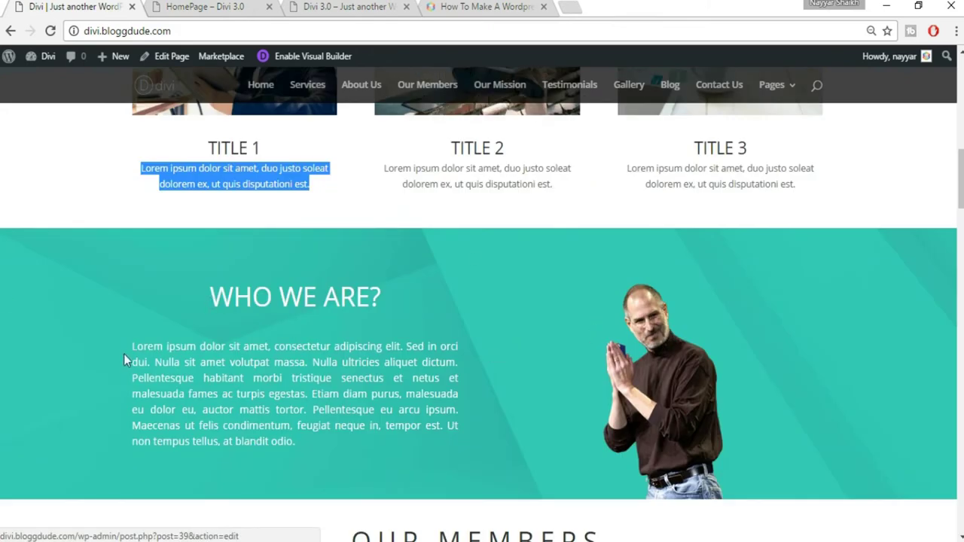
pyautogui.moveTo(127, 360)
pyautogui.mouseDown()
pyautogui.moveTo(291, 434)
pyautogui.moveTo(320, 436)
pyautogui.moveTo(120, 343)
pyautogui.mouseUp()
pyautogui.click(320, 436)
pyautogui.click(240, 6)
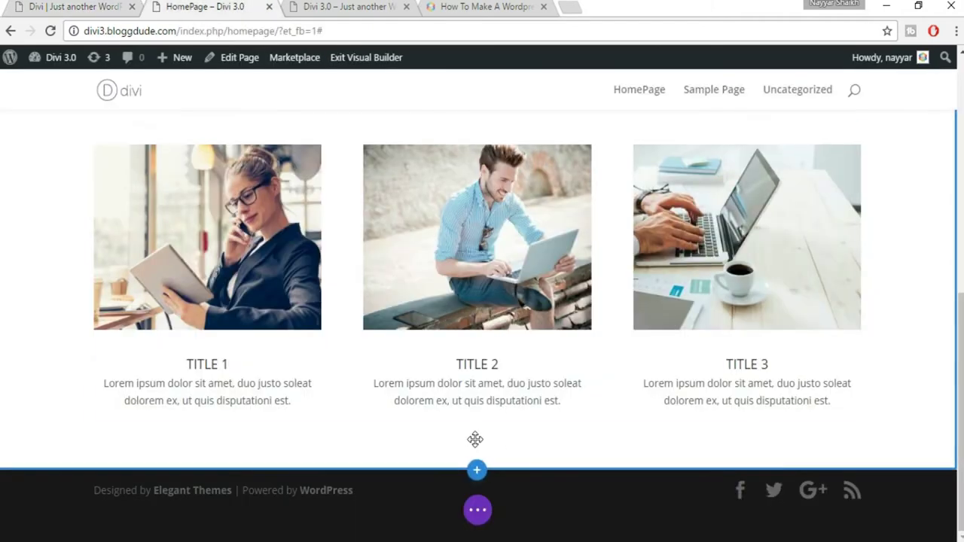
pyautogui.click(475, 510)
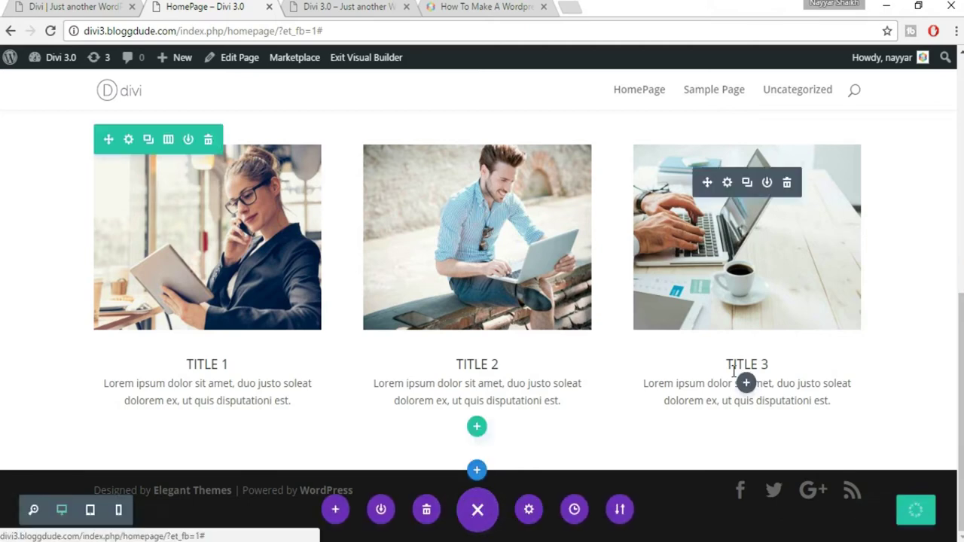
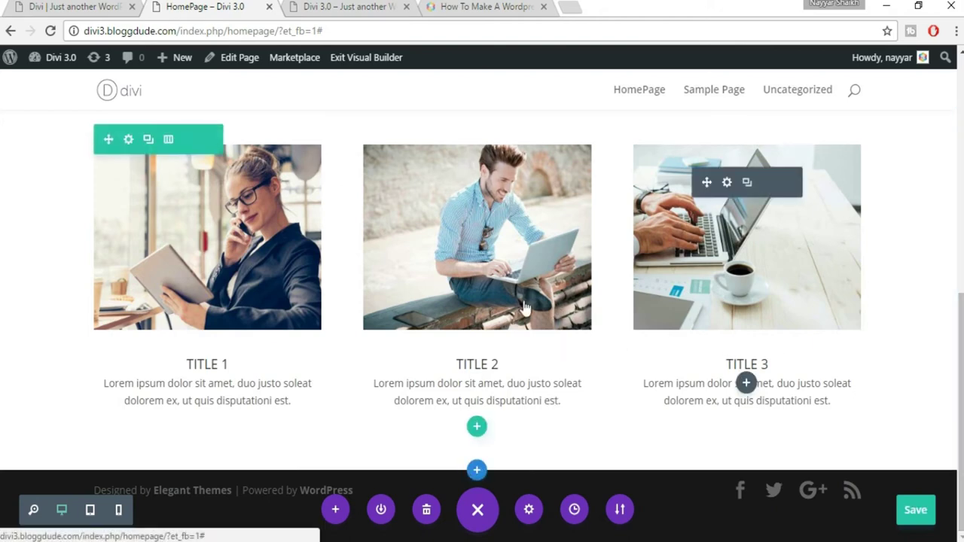
# Insert a new regular section below the three Services title columns
pyautogui.scroll(2, 848, 327)
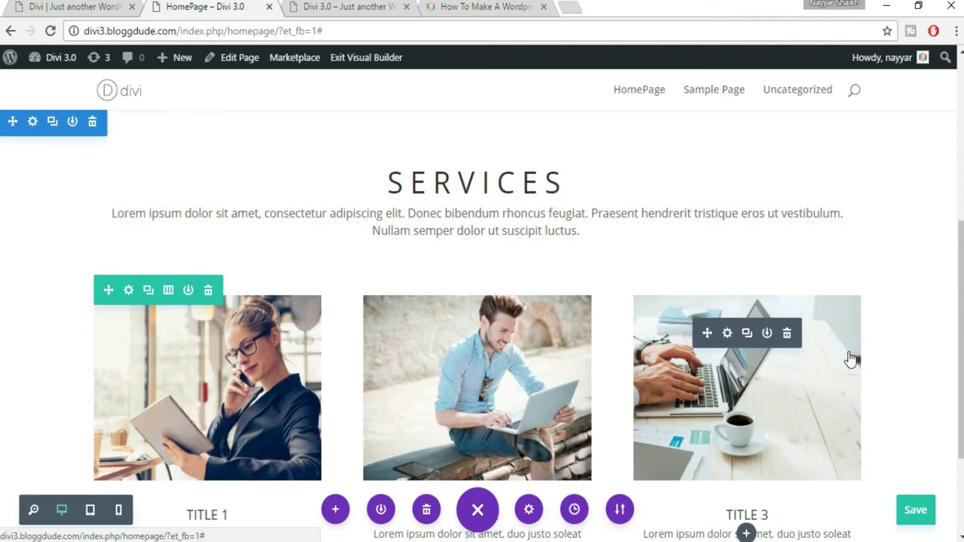
pyautogui.scroll(-2, 848, 354)
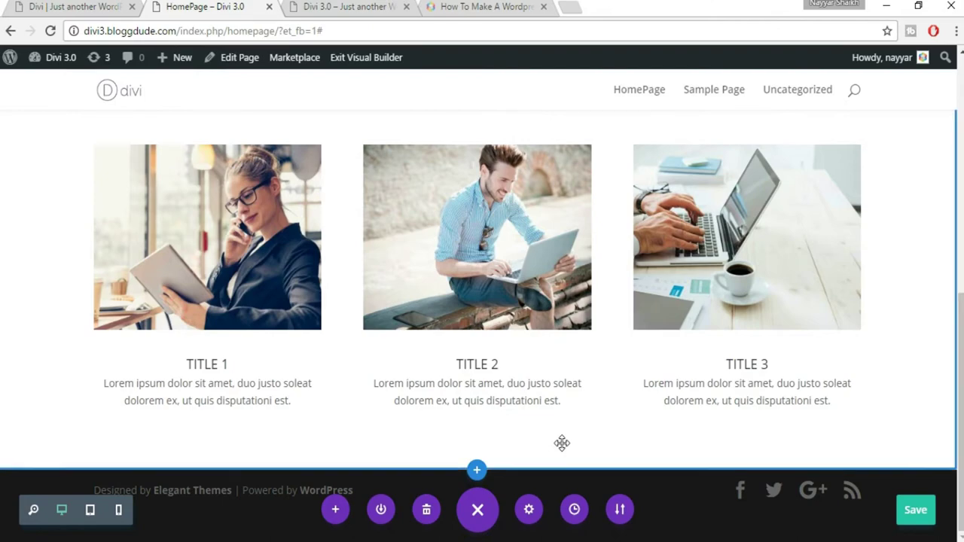
pyautogui.scroll(2, 561, 443)
pyautogui.scroll(2, 561, 443)
pyautogui.scroll(-4, 561, 443)
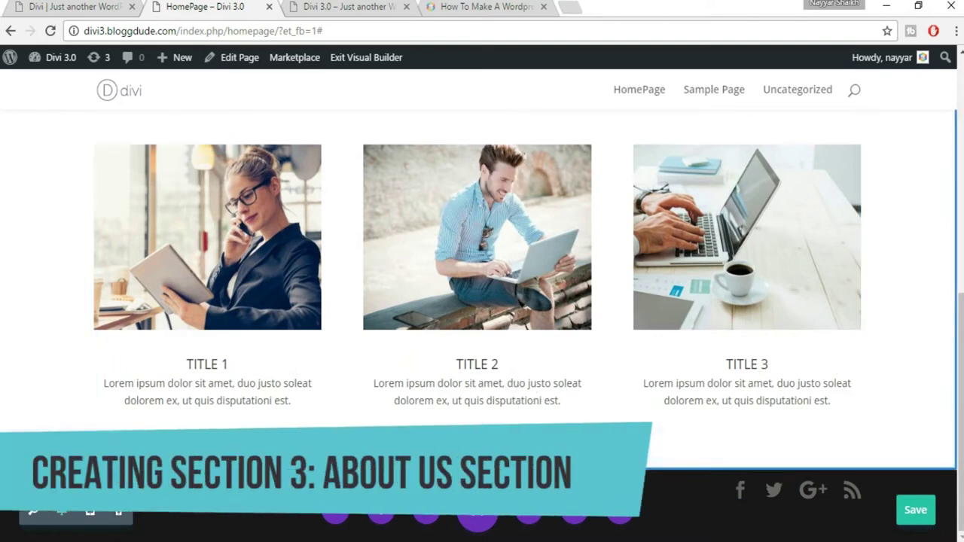
pyautogui.click(477, 467)
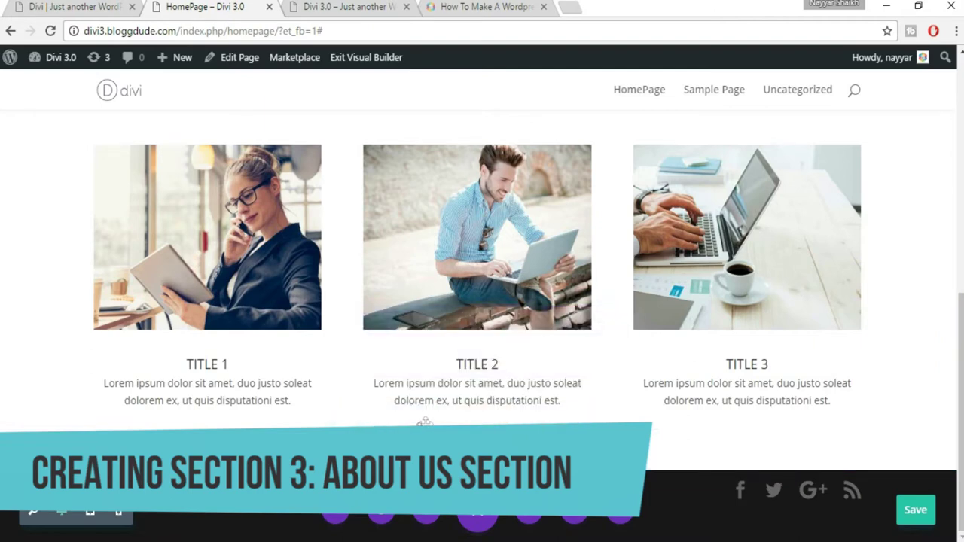
pyautogui.click(478, 452)
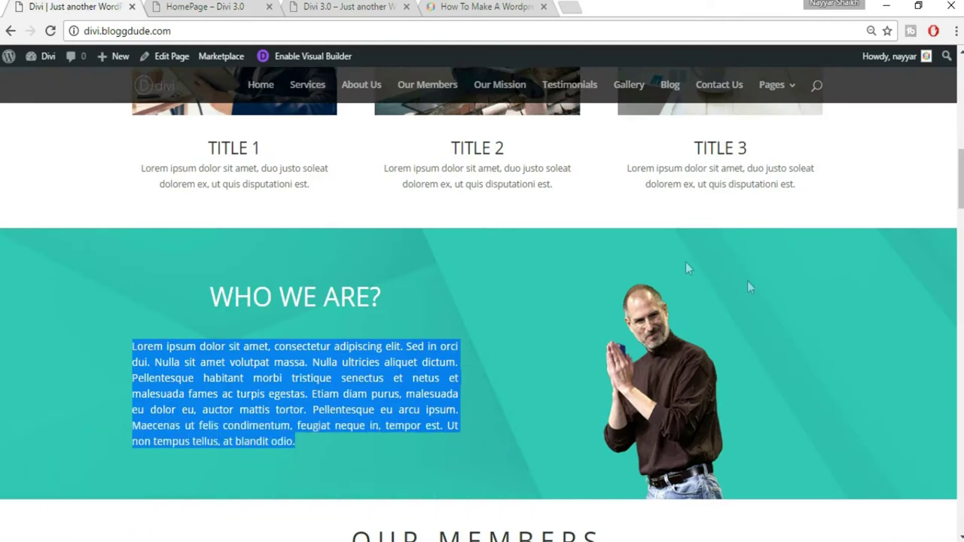
# Select the WHO WE ARE? heading and paragraph on the live site, then return to the builder
pyautogui.click(290, 287)
pyautogui.moveTo(207, 290); pyautogui.dragTo(689, 369)
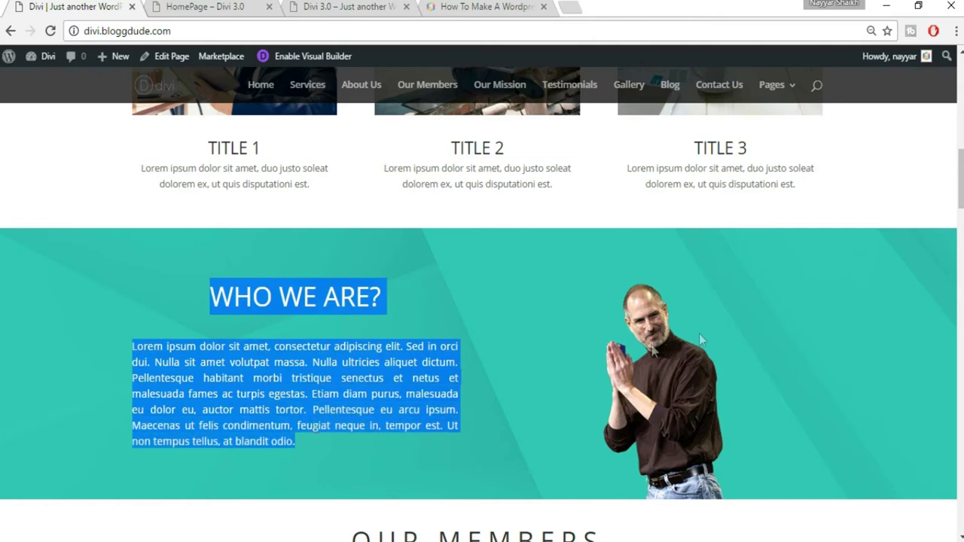
pyautogui.click(202, 6)
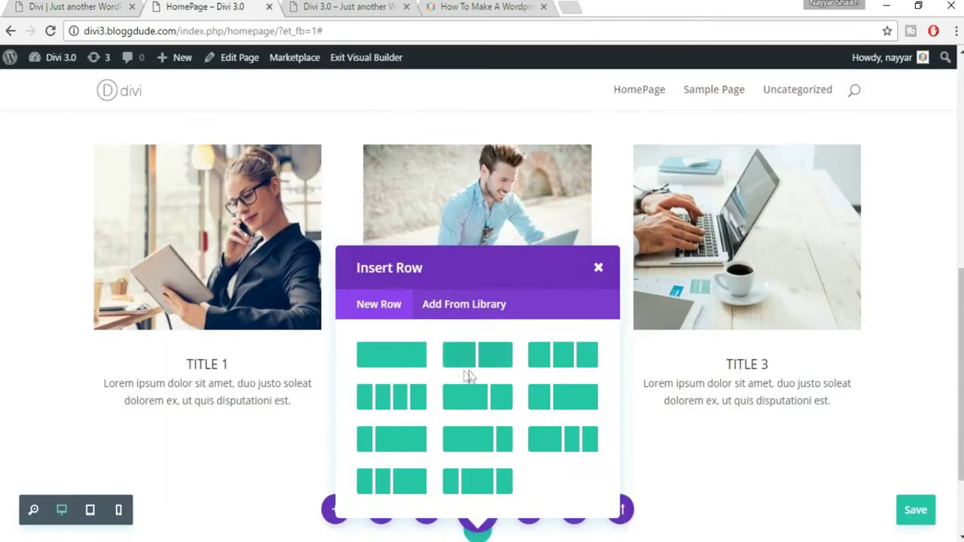
# Give the new row two equal 1/2 columns and place a Call To Action in the left one
pyautogui.click(496, 367)
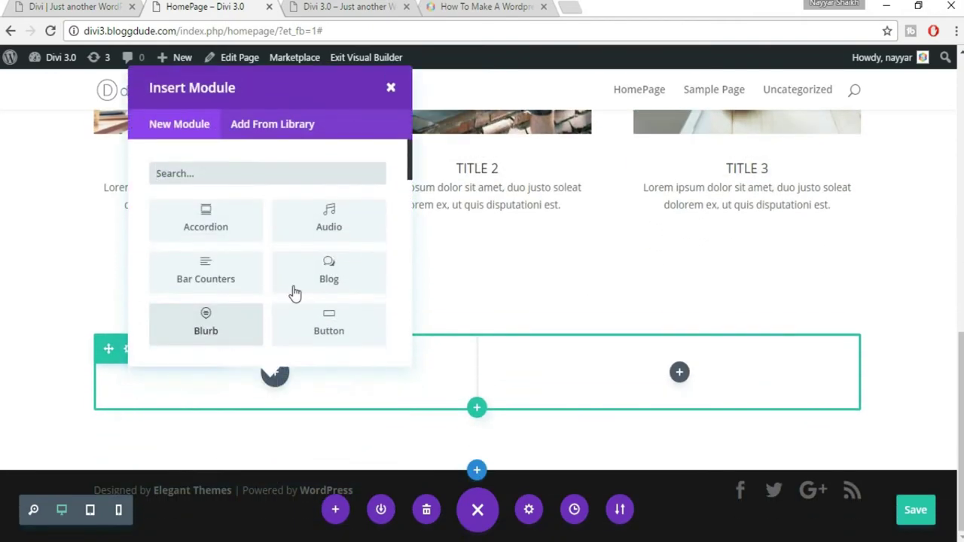
pyautogui.click(32, 6)
pyautogui.click(308, 393)
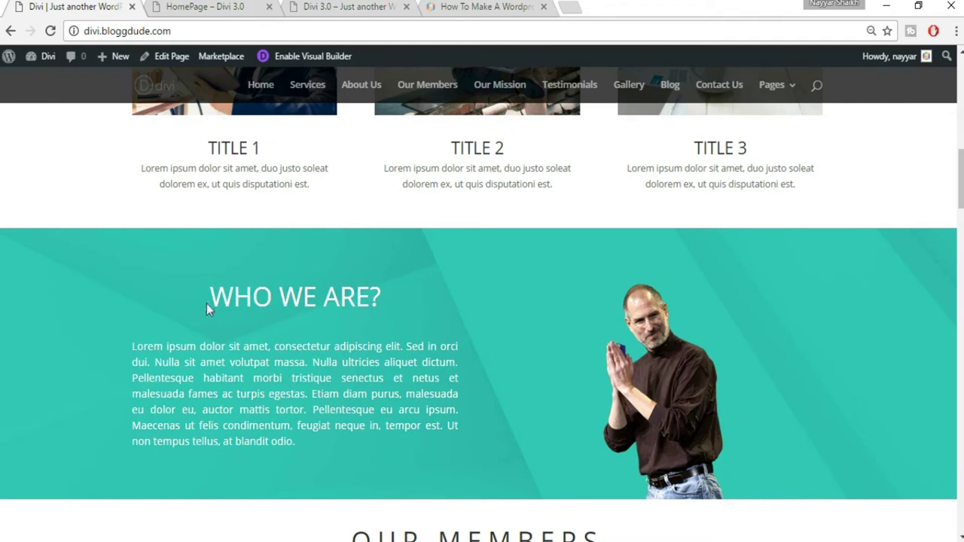
pyautogui.moveTo(203, 299); pyautogui.dragTo(333, 452)
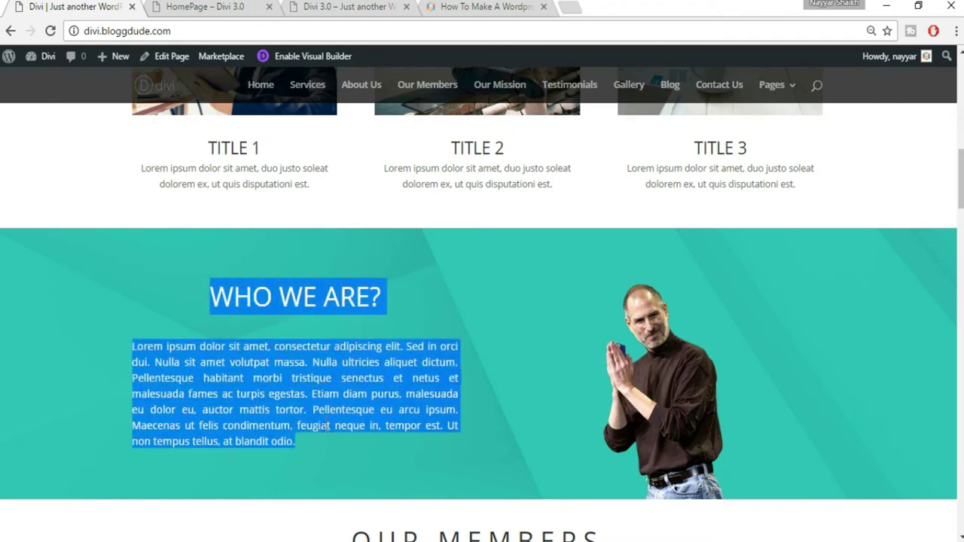
pyautogui.click(327, 426)
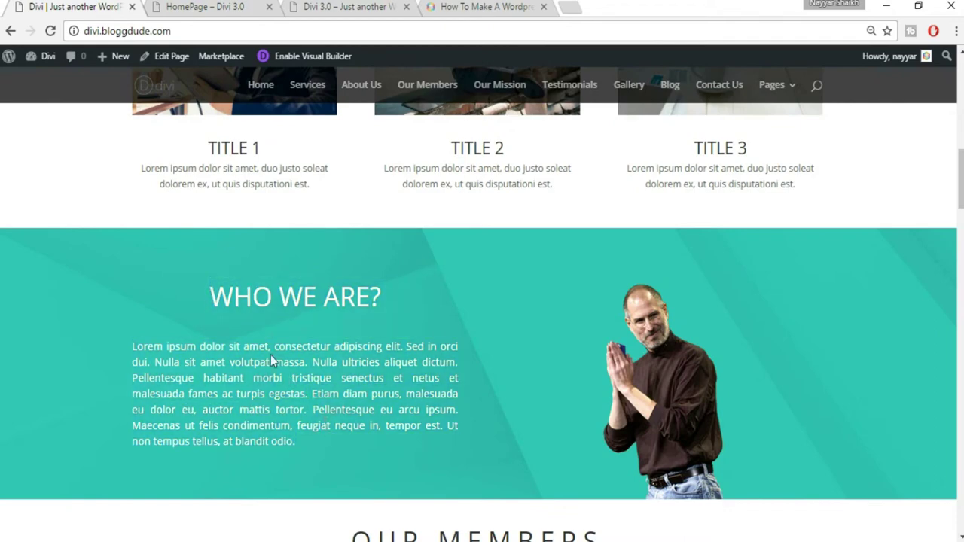
pyautogui.click(234, 6)
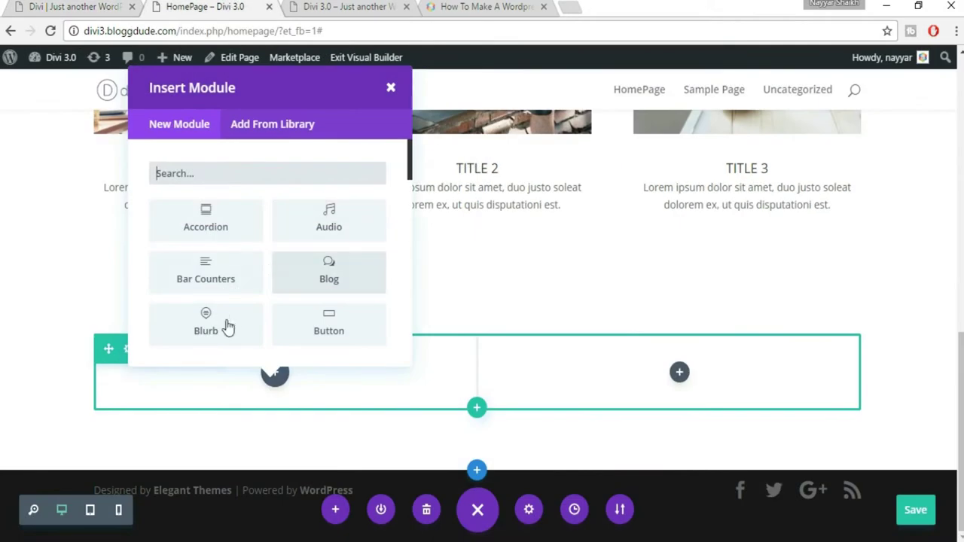
pyautogui.scroll(-2, 331, 320)
pyautogui.moveTo(205, 223); pyautogui.dragTo(432, 338)
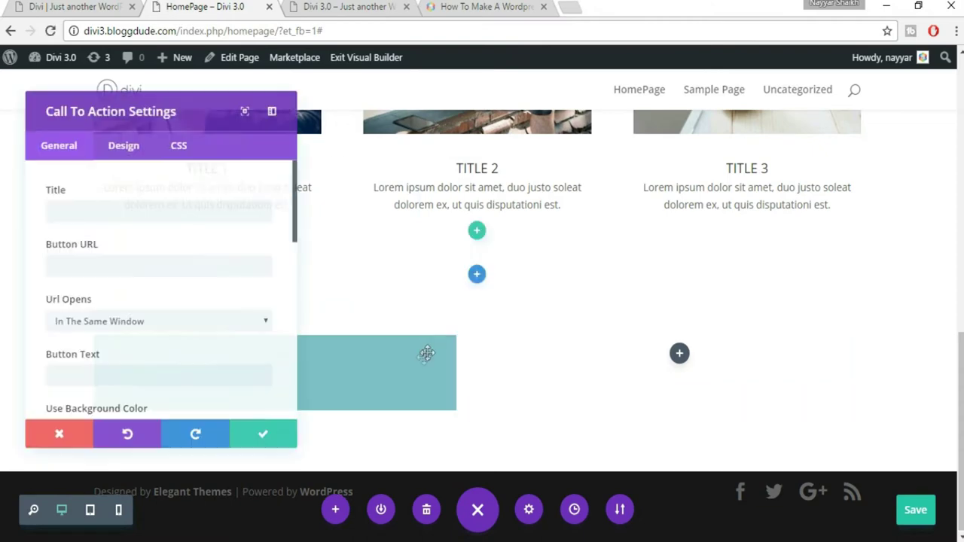
# Paste WHO WE ARE? as the call-to-action title and set Use Background Color to NO
pyautogui.hotkey('ctrl', 'pageup')
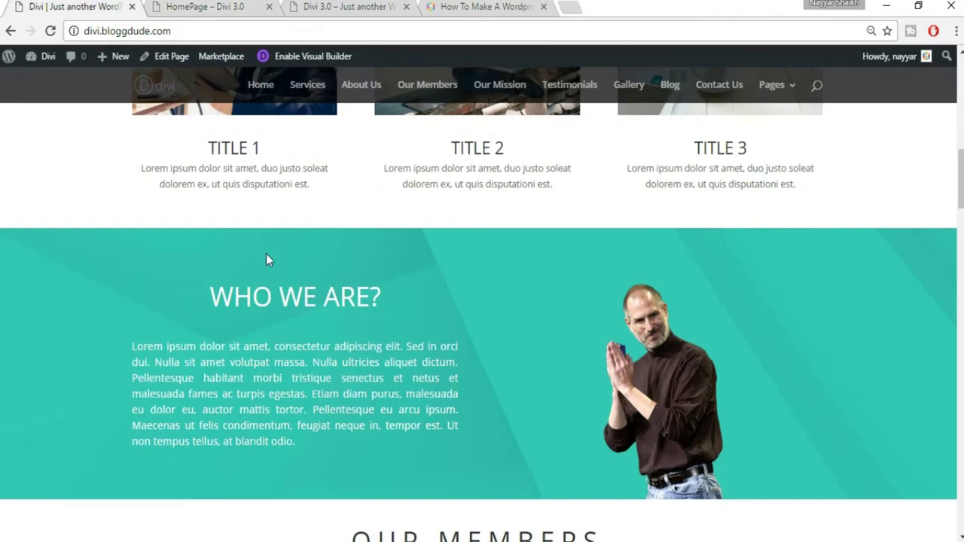
pyautogui.tripleClick(267, 285)
pyautogui.hotkey('ctrl', 'c')
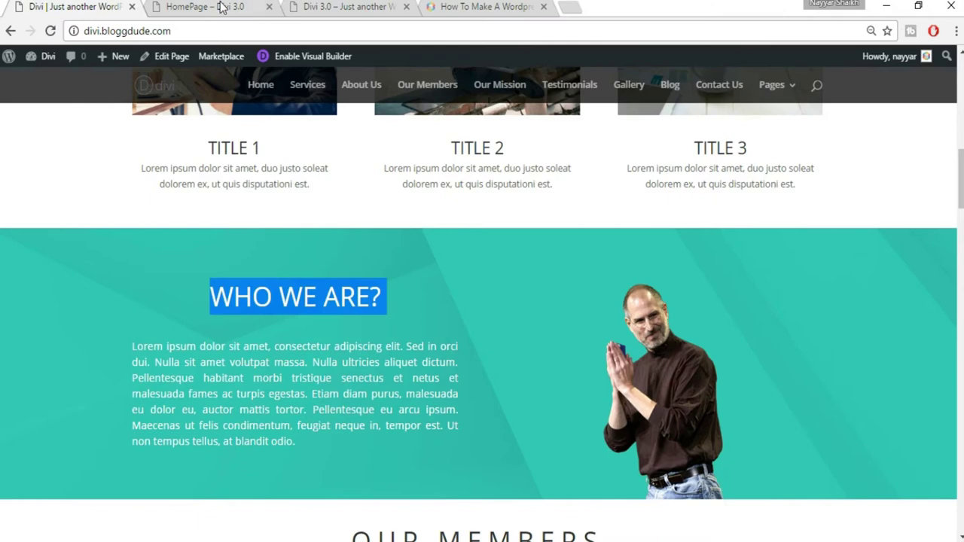
pyautogui.click(222, 6)
pyautogui.hotkey('ctrl', 'v')
pyautogui.scroll(-2, 270, 320)
pyautogui.scroll(-2, 270, 325)
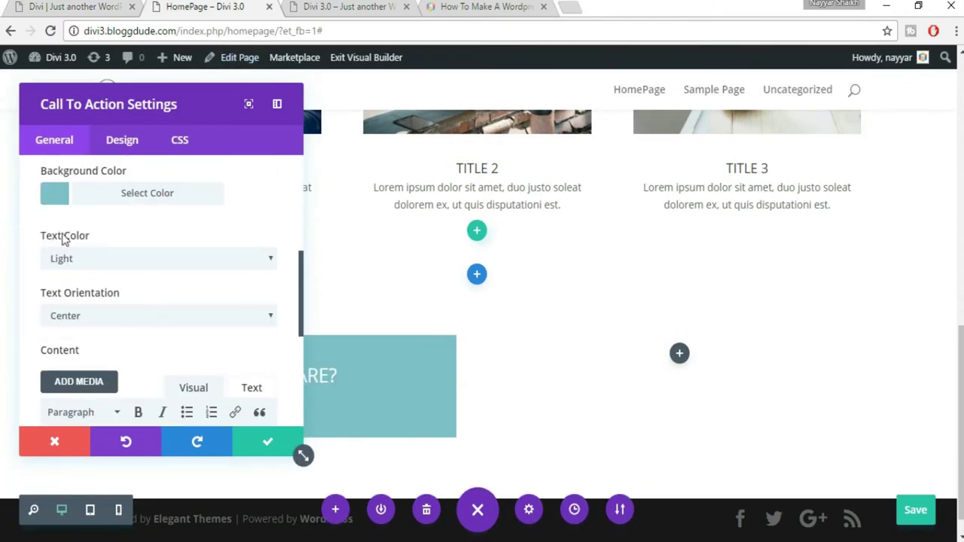
pyautogui.scroll(1, 135, 242)
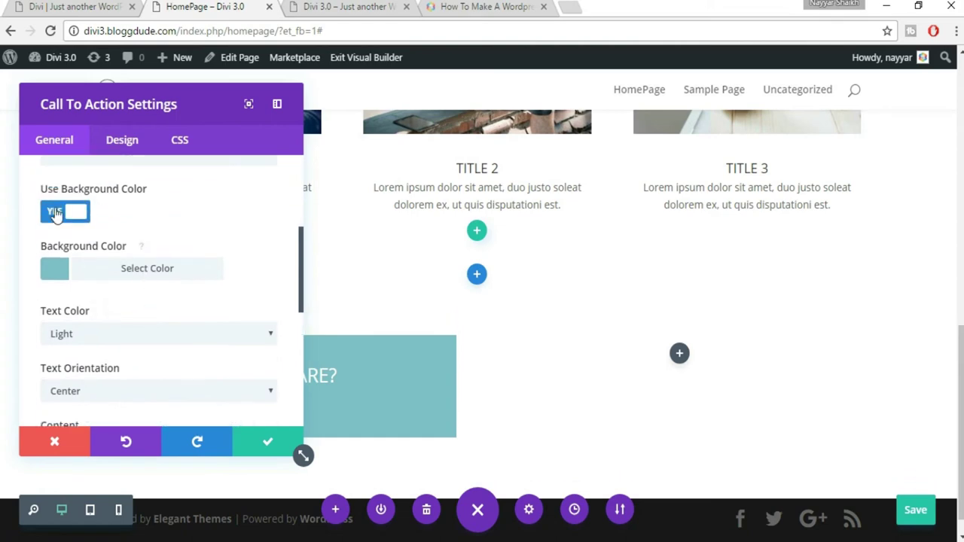
pyautogui.click(55, 214)
# Paste the Lorem ipsum paragraph from the live site as the module's body content
pyautogui.click(69, 6)
pyautogui.moveTo(133, 348); pyautogui.dragTo(302, 441)
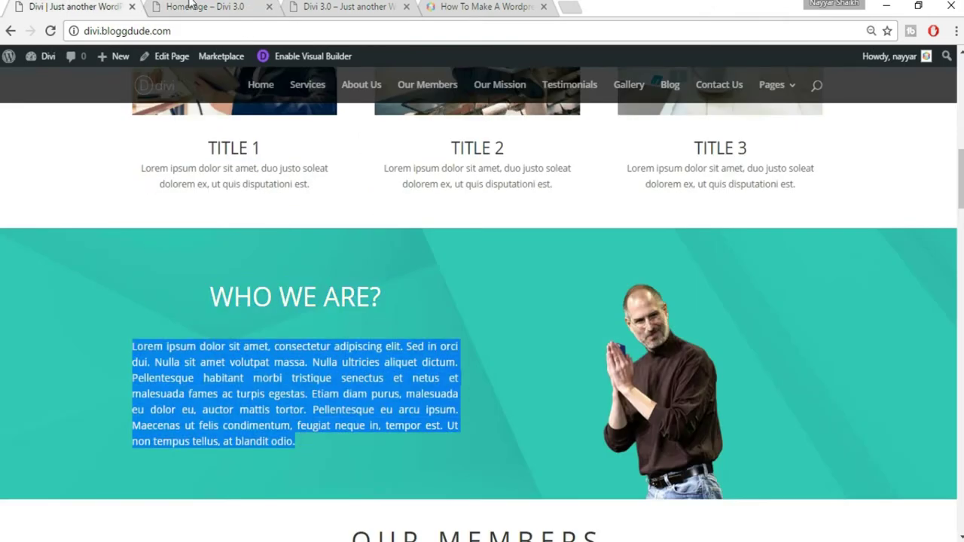
pyautogui.click(192, 6)
pyautogui.scroll(-5, 269, 306)
pyautogui.click(181, 354)
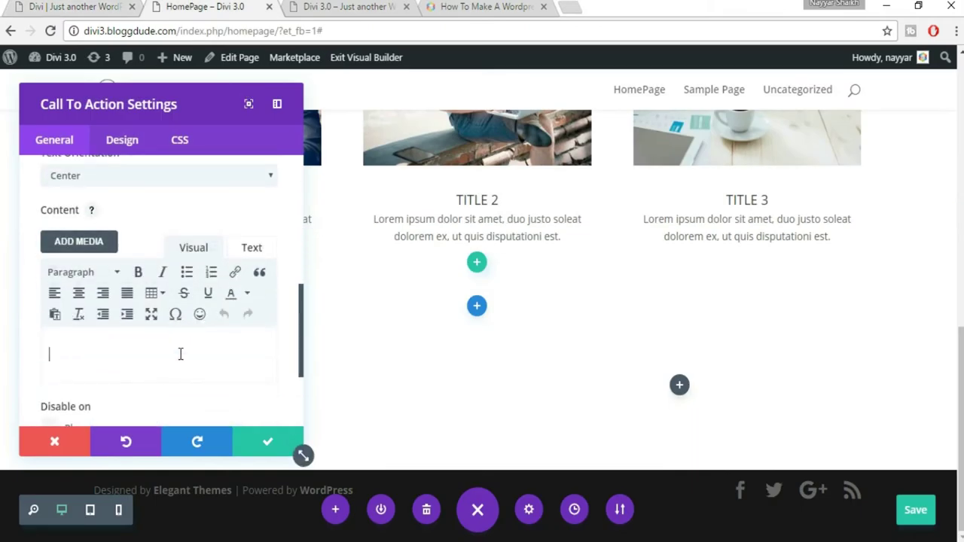
pyautogui.hotkey('ctrl', 'v')
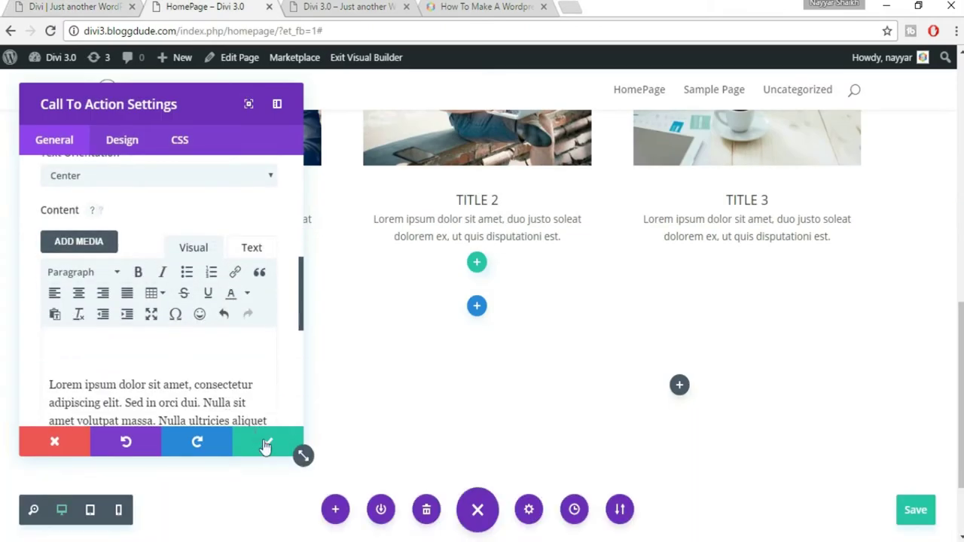
# Save the call-to-action settings and close the row settings
pyautogui.click(265, 445)
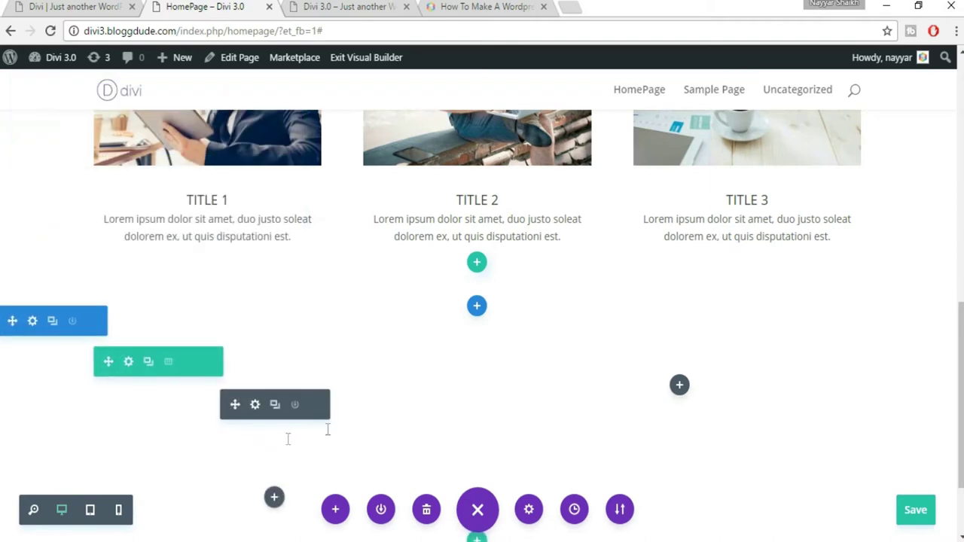
pyautogui.scroll(-2, 520, 415)
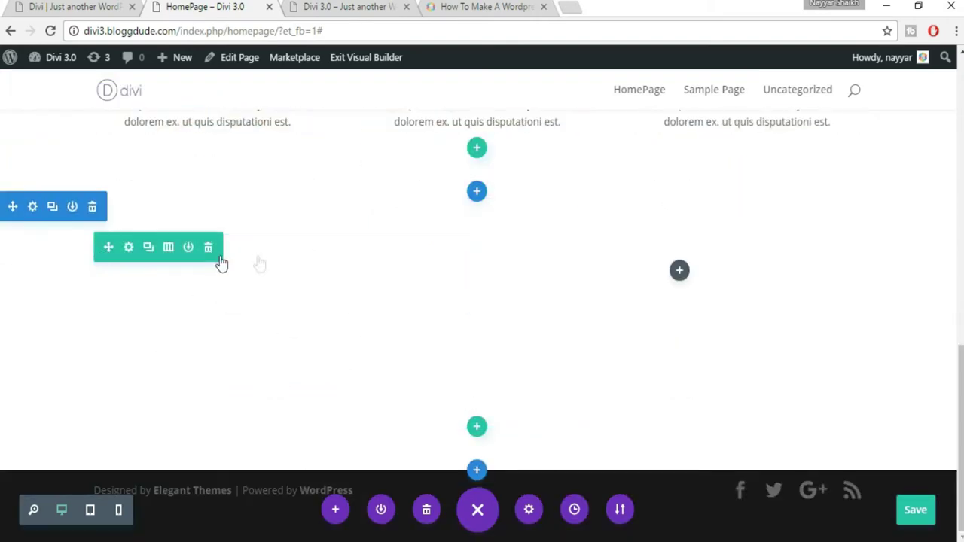
pyautogui.click(54, 4)
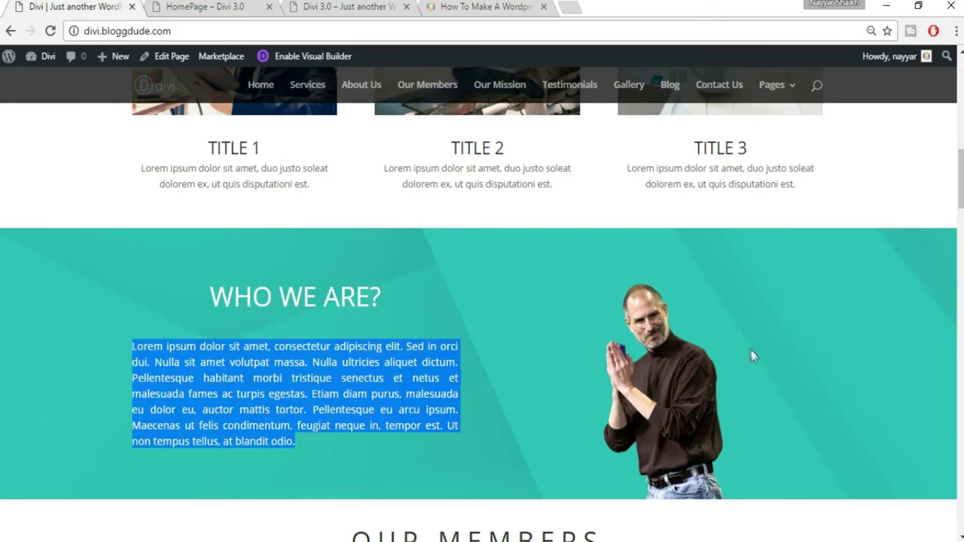
pyautogui.hotkey('ctrl', 'Tab')
pyautogui.click(260, 440)
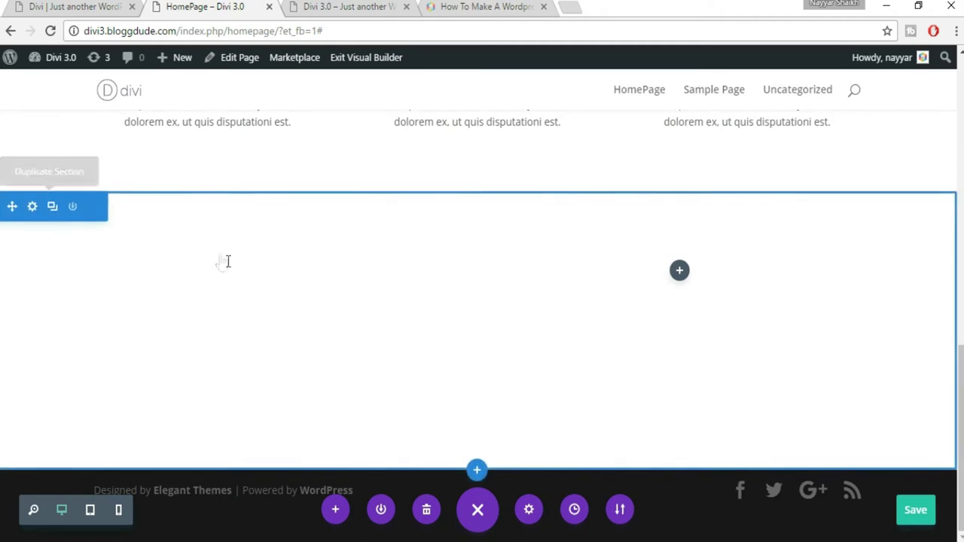
# Give the section the geometic-bg-teal.jpg background image and save the section settings
pyautogui.click(34, 211)
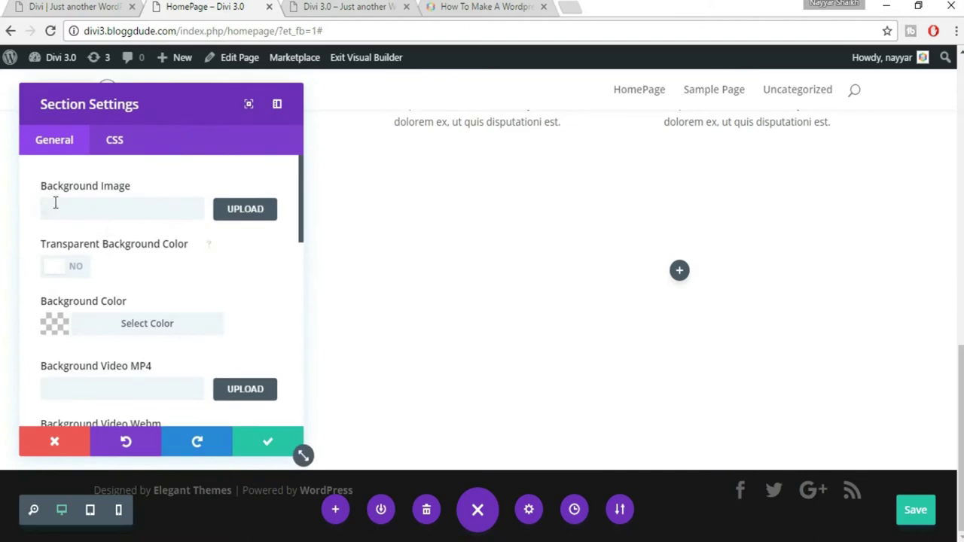
pyautogui.click(226, 215)
pyautogui.scroll(-3, 462, 303)
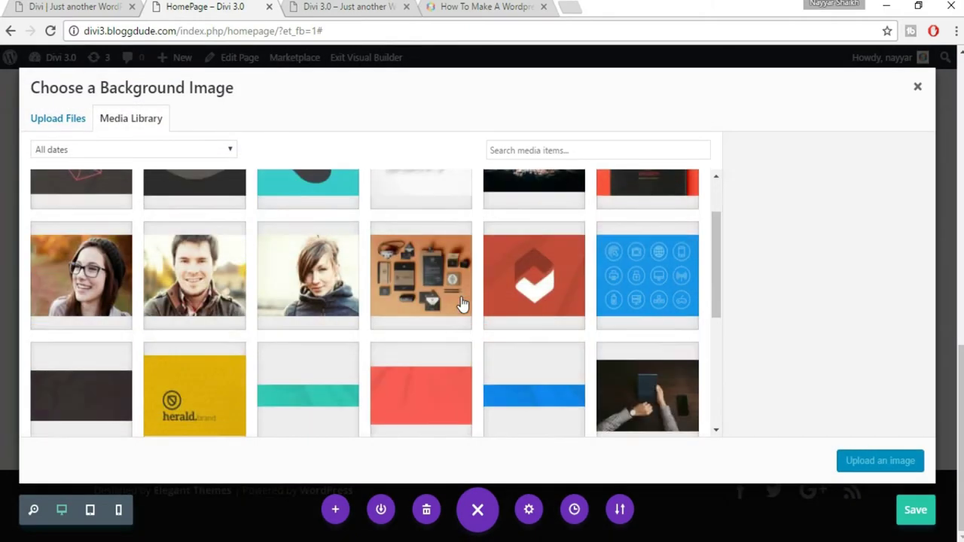
pyautogui.click(316, 326)
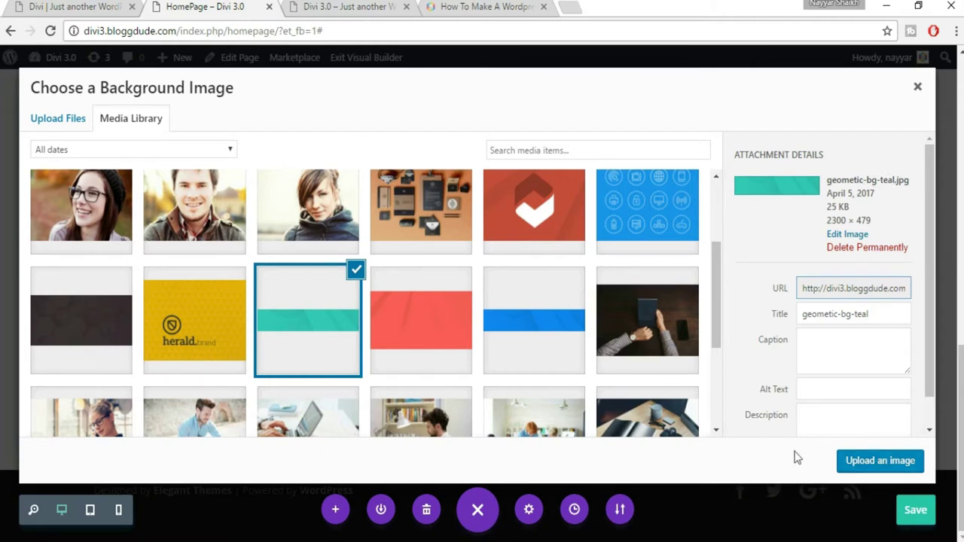
pyautogui.click(883, 463)
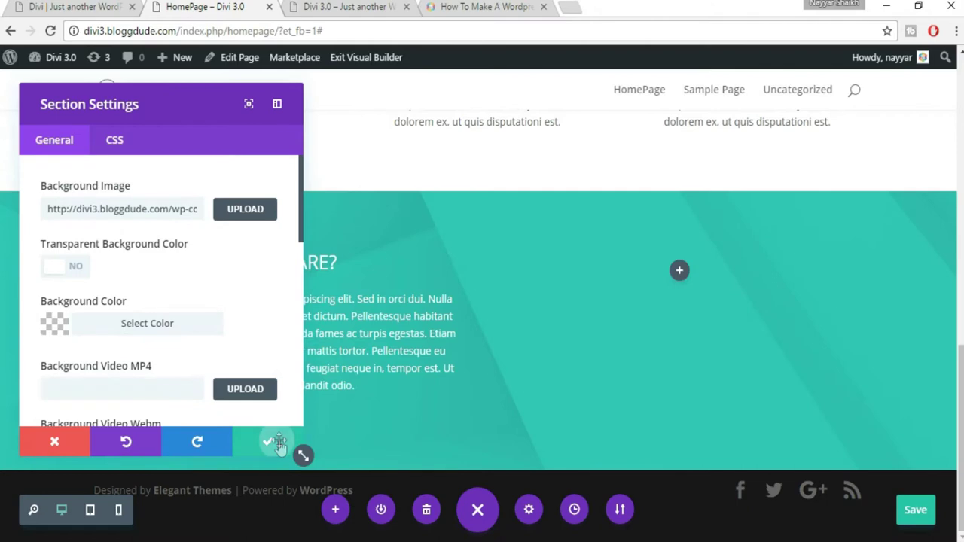
pyautogui.click(277, 443)
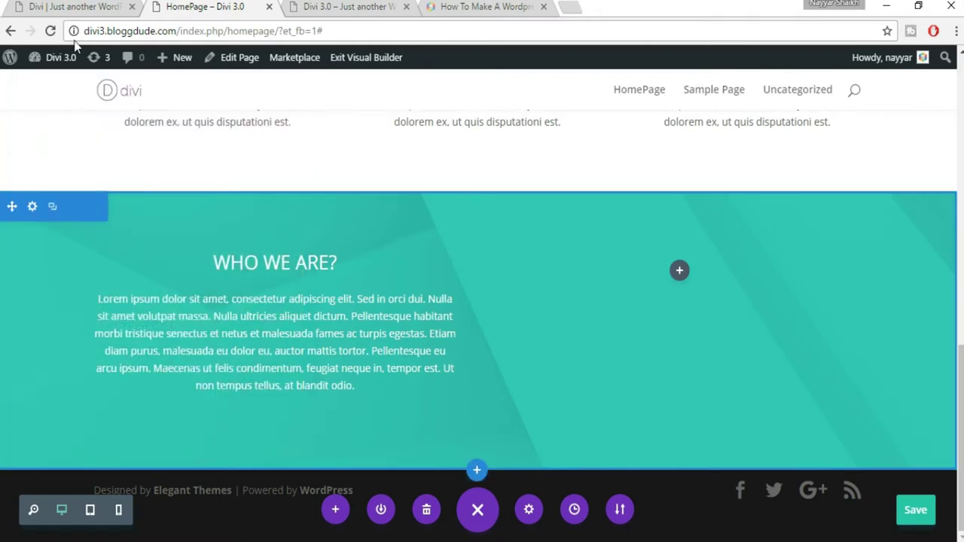
# Compare the builder page against the live homepage several times
pyautogui.click(45, 7)
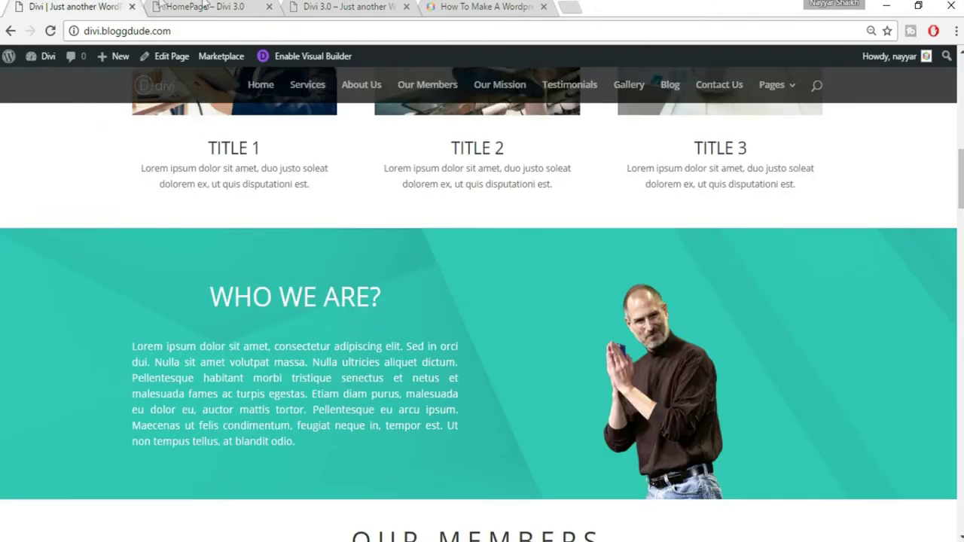
pyautogui.click(204, 6)
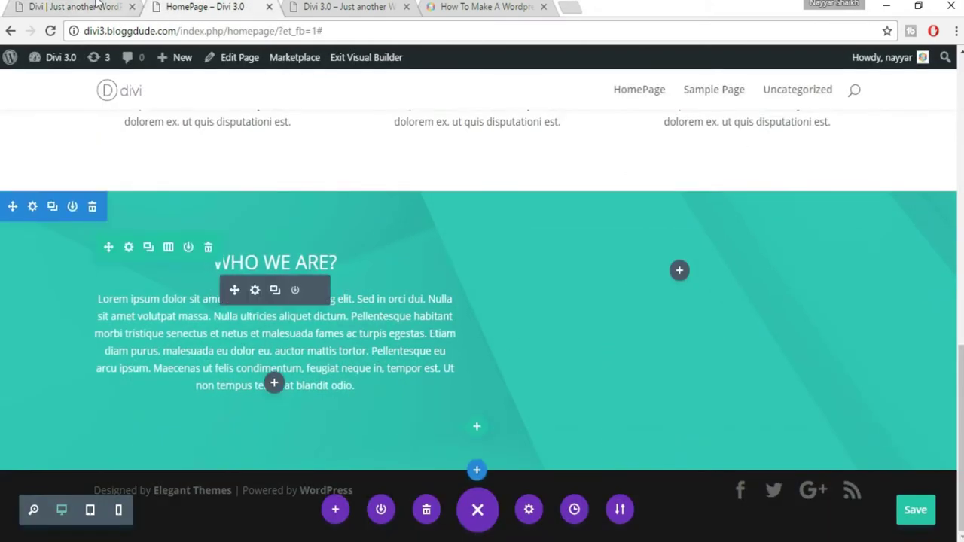
pyautogui.click(97, 6)
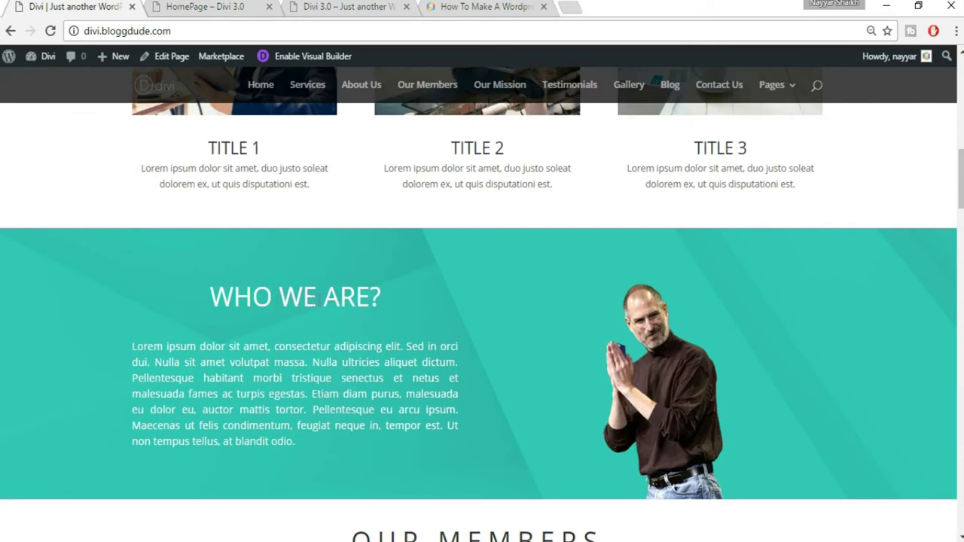
pyautogui.click(226, 6)
pyautogui.click(65, 6)
pyautogui.click(183, 6)
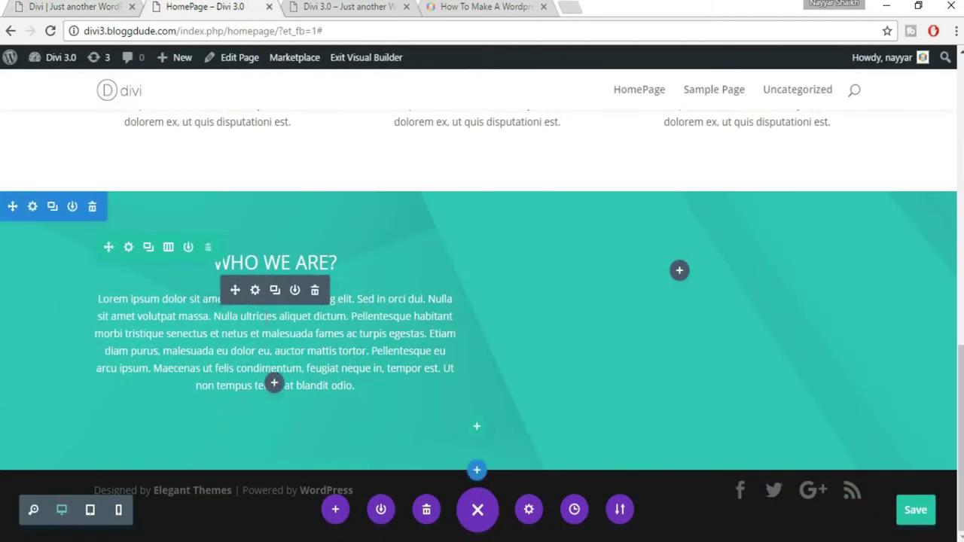
# Justify all body text of the WHO WE ARE? call-to-action
pyautogui.click(255, 291)
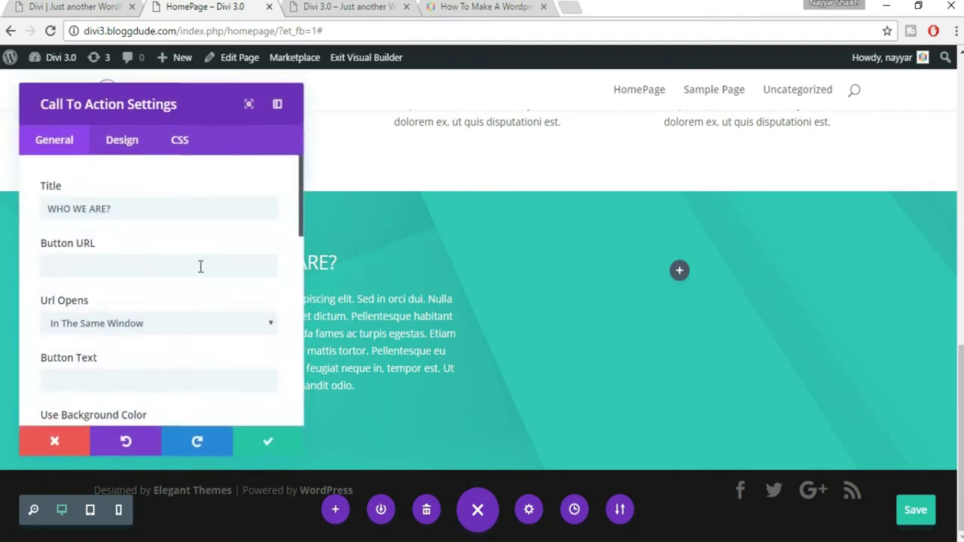
pyautogui.scroll(-5, 195, 266)
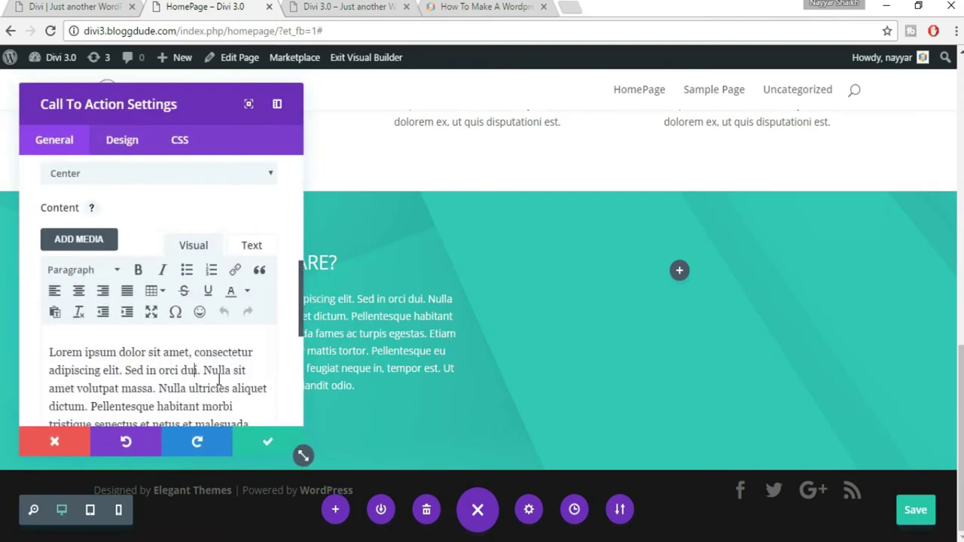
pyautogui.scroll(-1, 218, 380)
pyautogui.hotkey('ctrl', 'a')
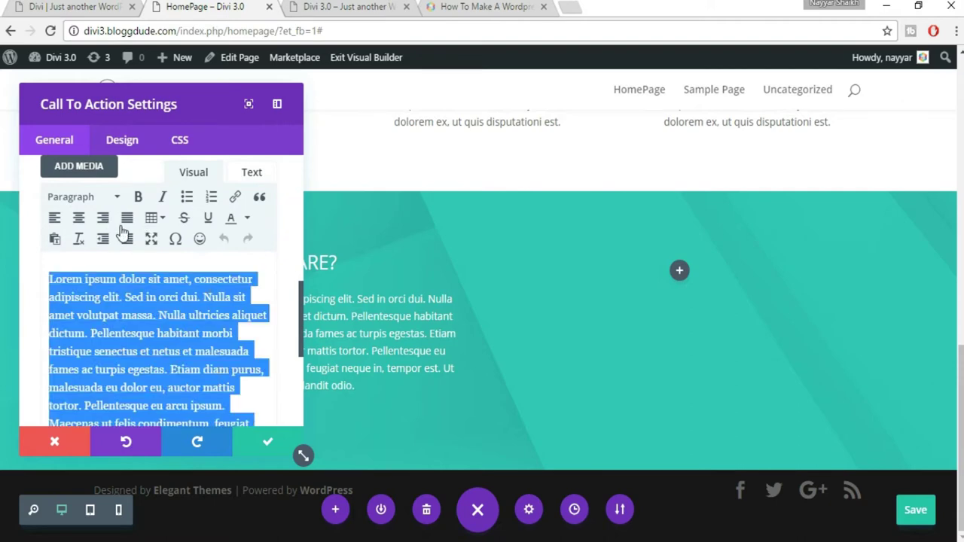
pyautogui.click(128, 224)
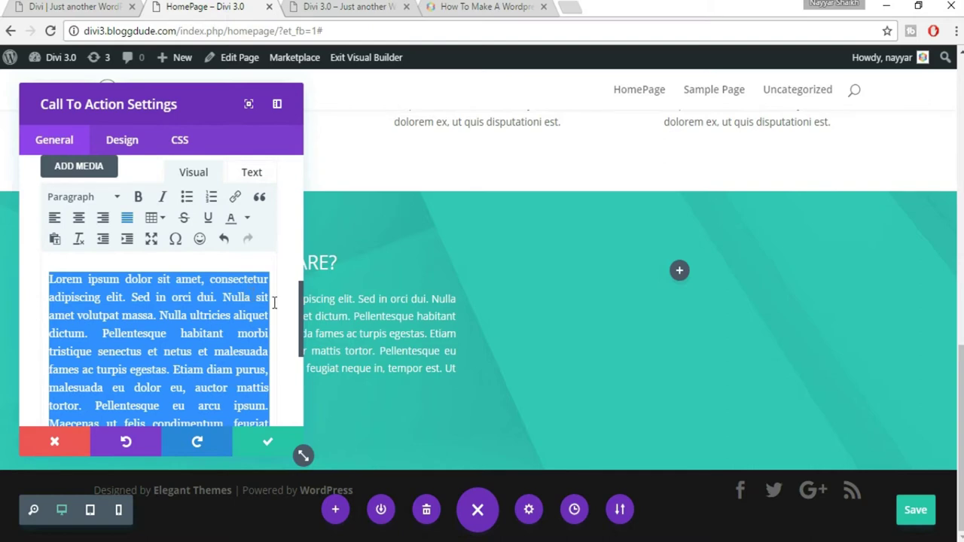
pyautogui.click(129, 147)
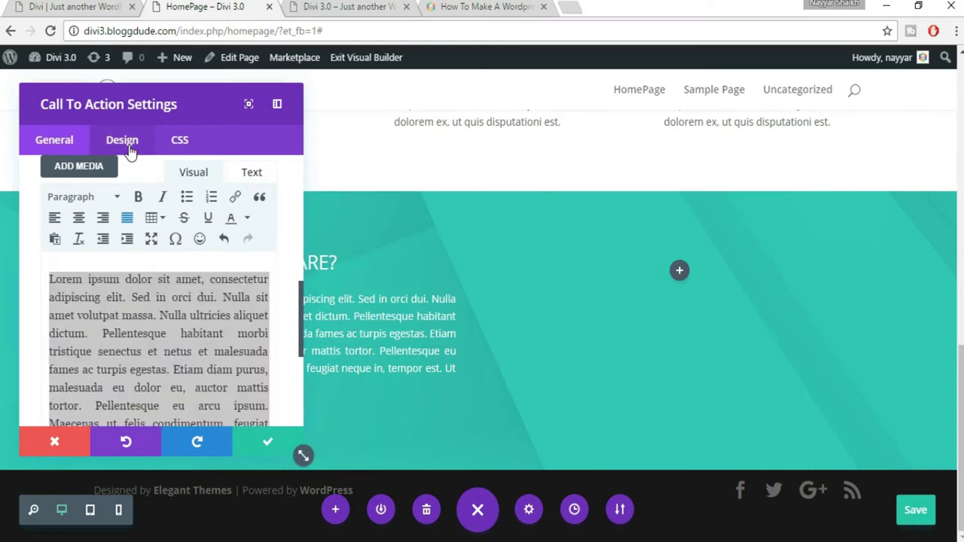
# Change the header font size from 26 to 40 and body font size from 14 to 16, then save
pyautogui.scroll(-2, 118, 294)
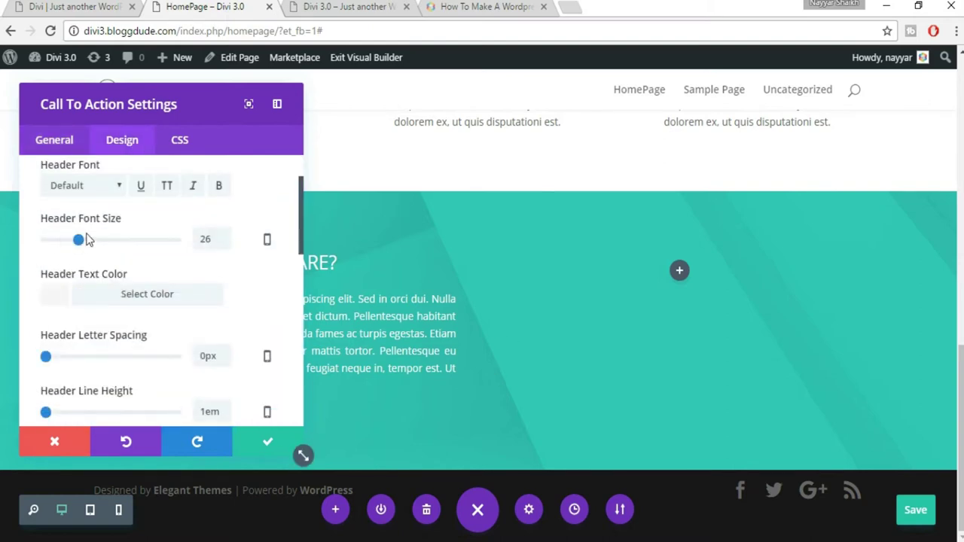
pyautogui.moveTo(213, 242); pyautogui.dragTo(190, 243)
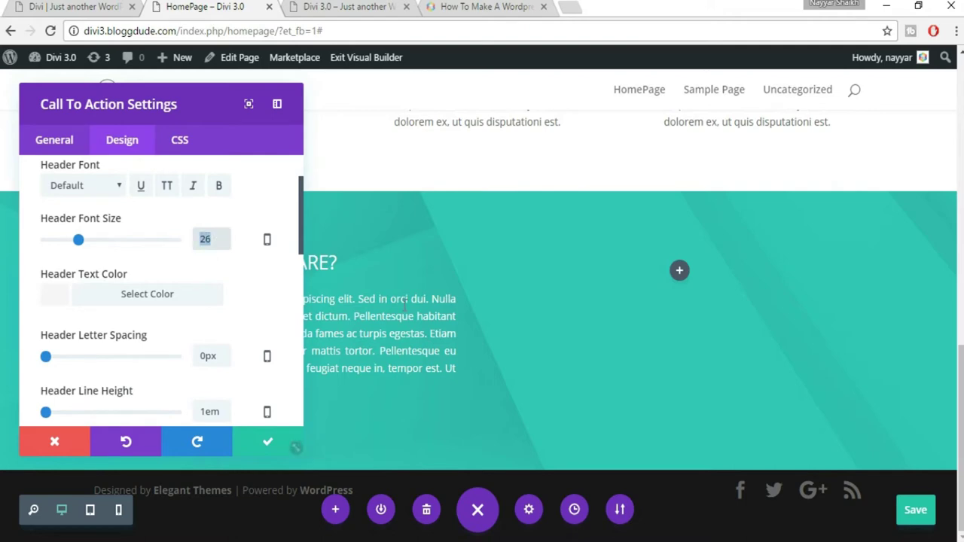
pyautogui.write('40')
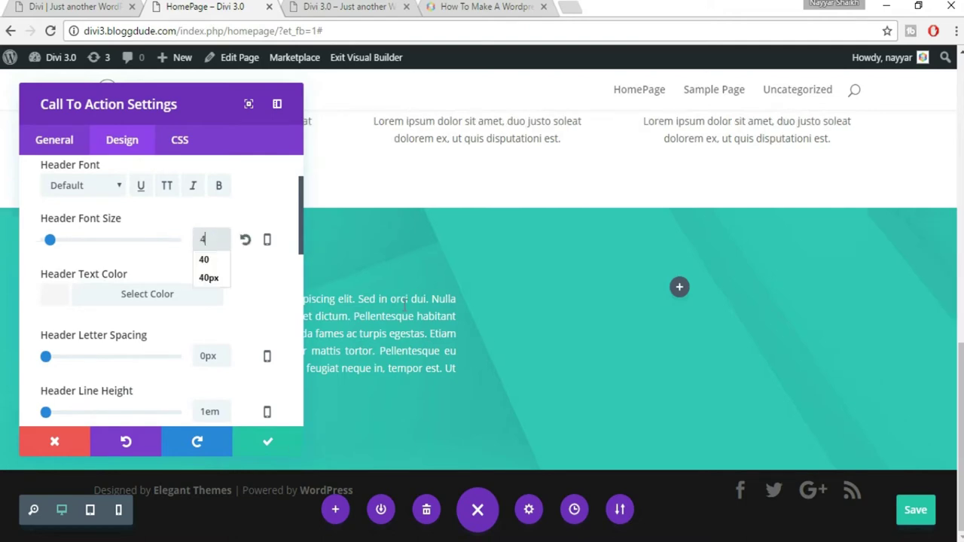
pyautogui.scroll(-1, 235, 328)
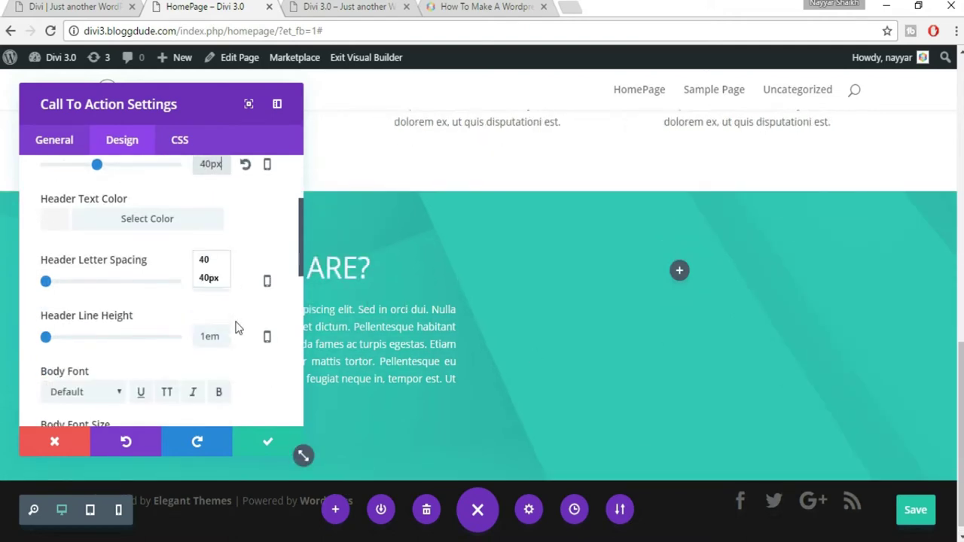
pyautogui.scroll(-1, 240, 342)
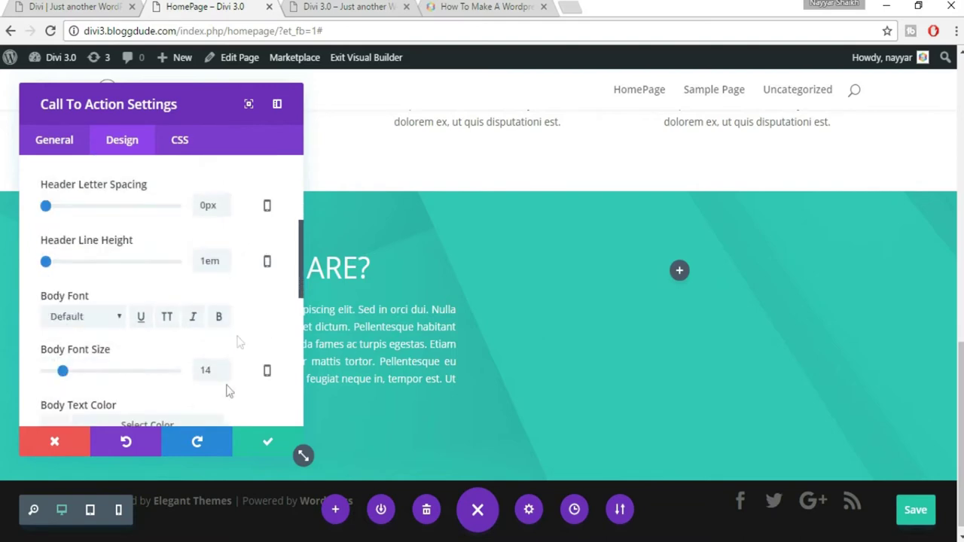
pyautogui.moveTo(216, 376); pyautogui.dragTo(199, 372)
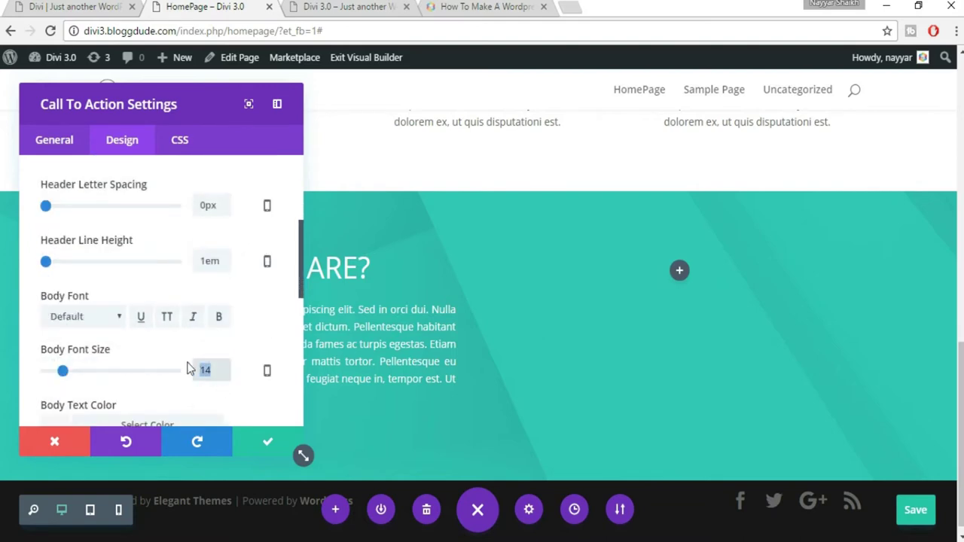
pyautogui.write('16')
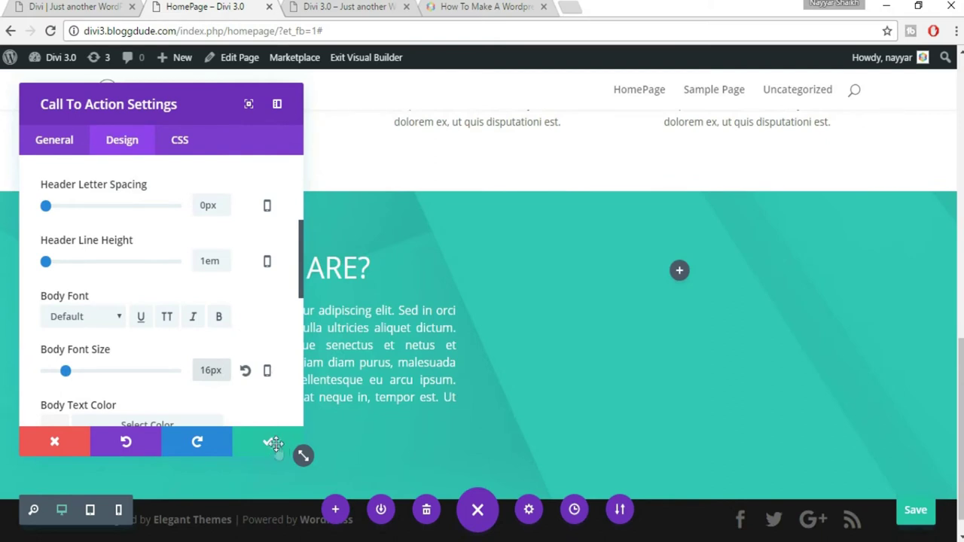
pyautogui.click(273, 443)
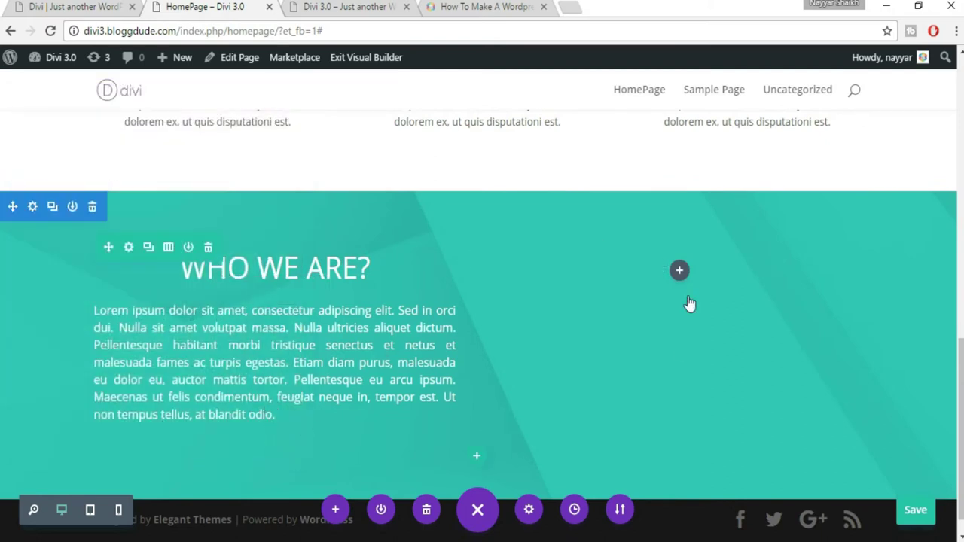
# Insert an Image module into the empty right column of the WHO WE ARE? row
pyautogui.click(75, 7)
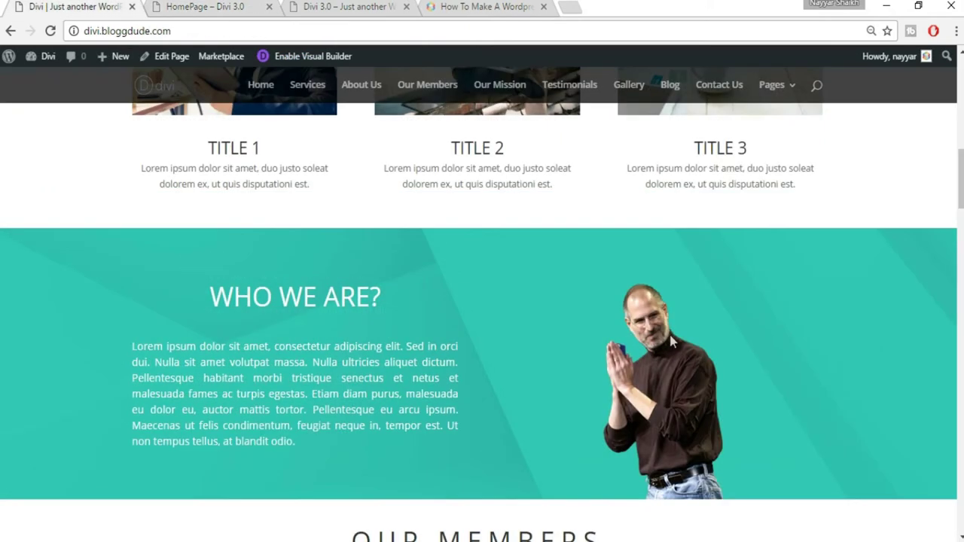
pyautogui.click(252, 6)
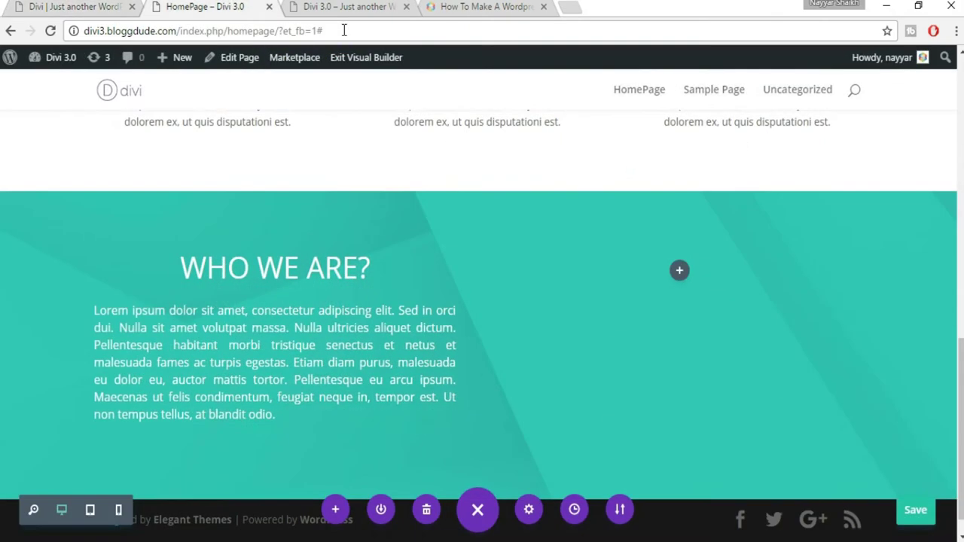
pyautogui.click(679, 279)
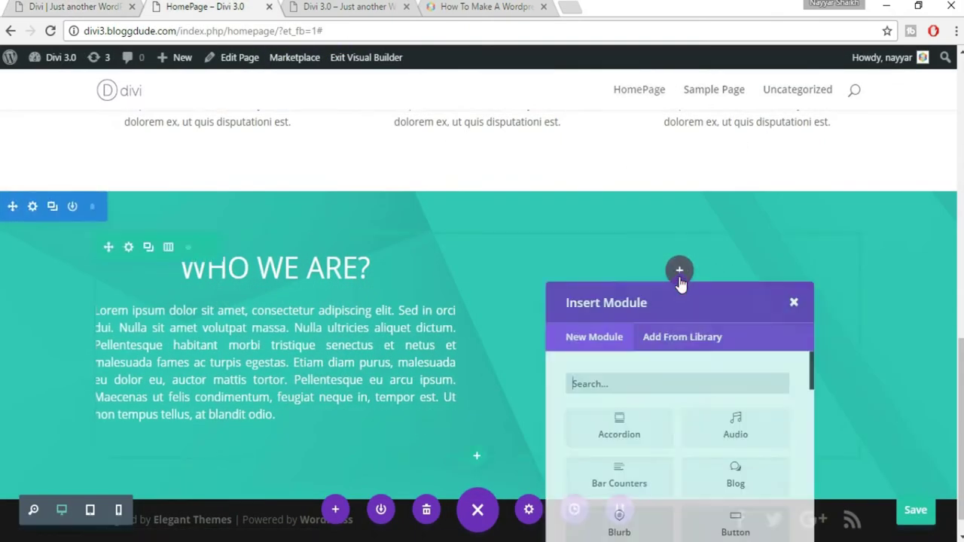
pyautogui.scroll(-3, 721, 422)
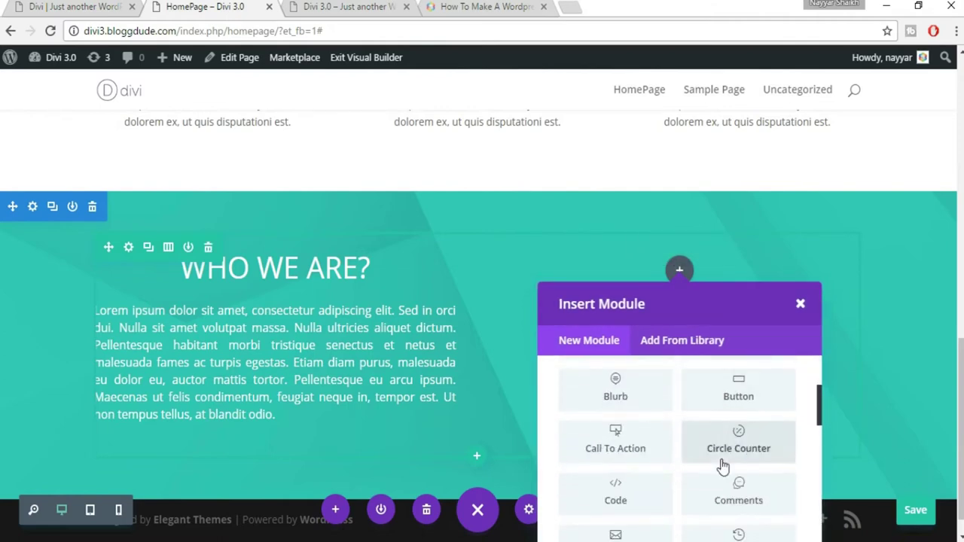
pyautogui.scroll(-3, 727, 445)
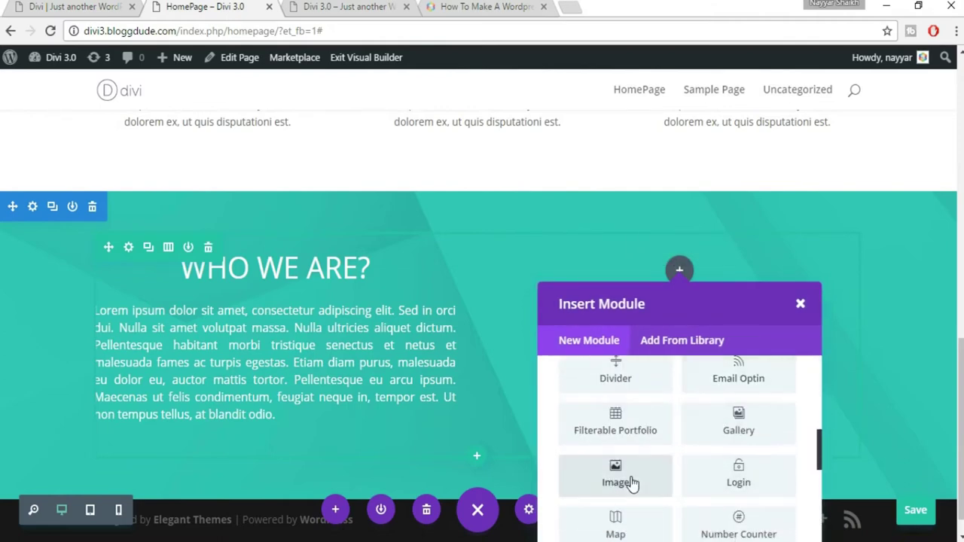
pyautogui.click(631, 482)
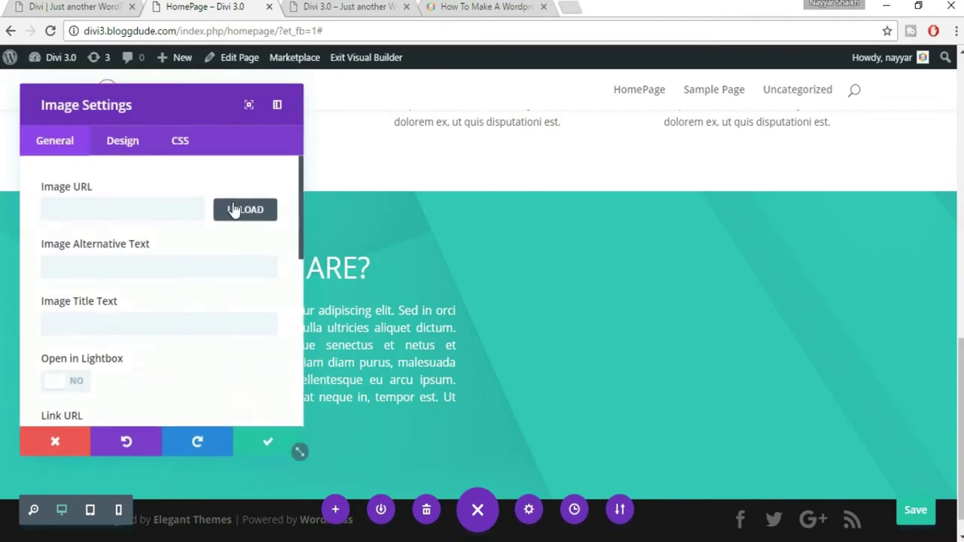
# Load the About-Us picture from the media library into the image module and save its settings
pyautogui.click(244, 209)
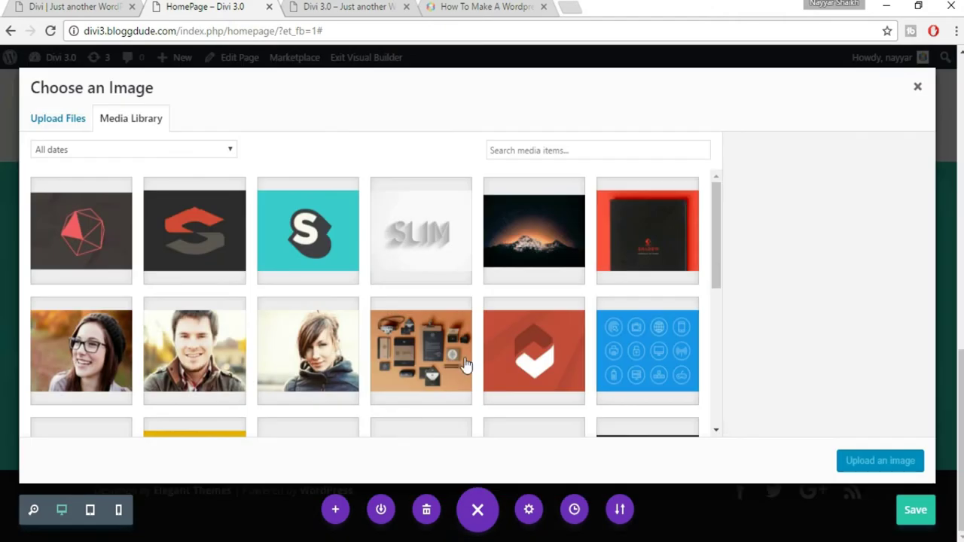
pyautogui.scroll(-3, 466, 363)
pyautogui.scroll(-3, 465, 364)
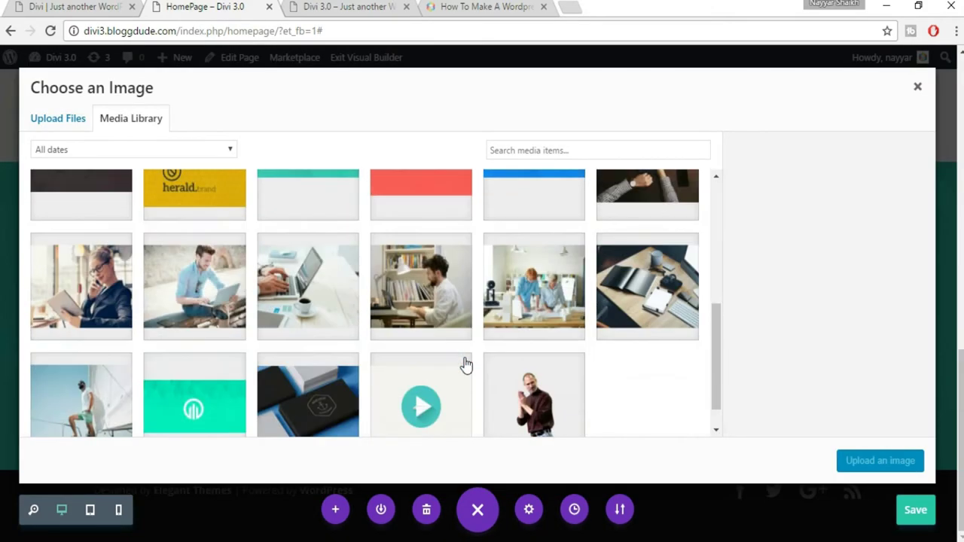
pyautogui.click(566, 383)
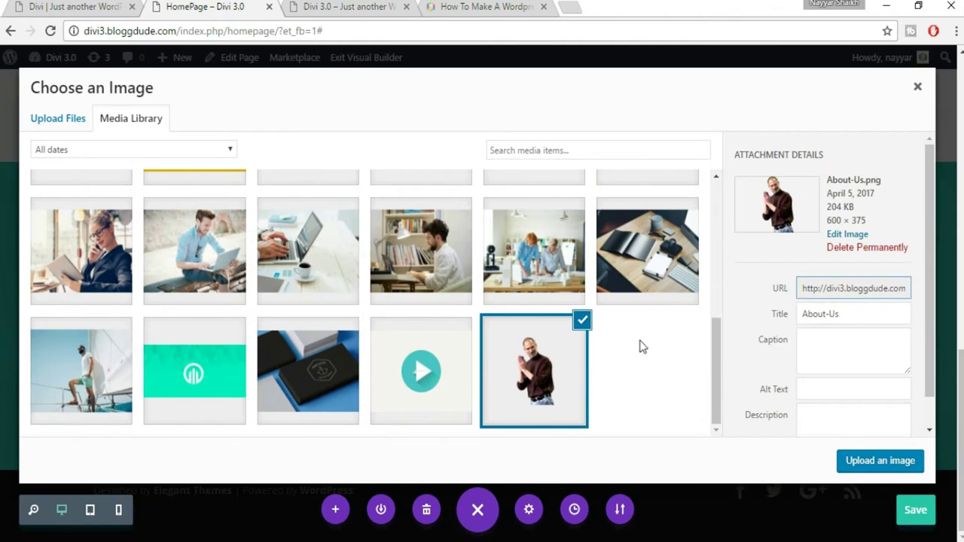
pyautogui.click(879, 461)
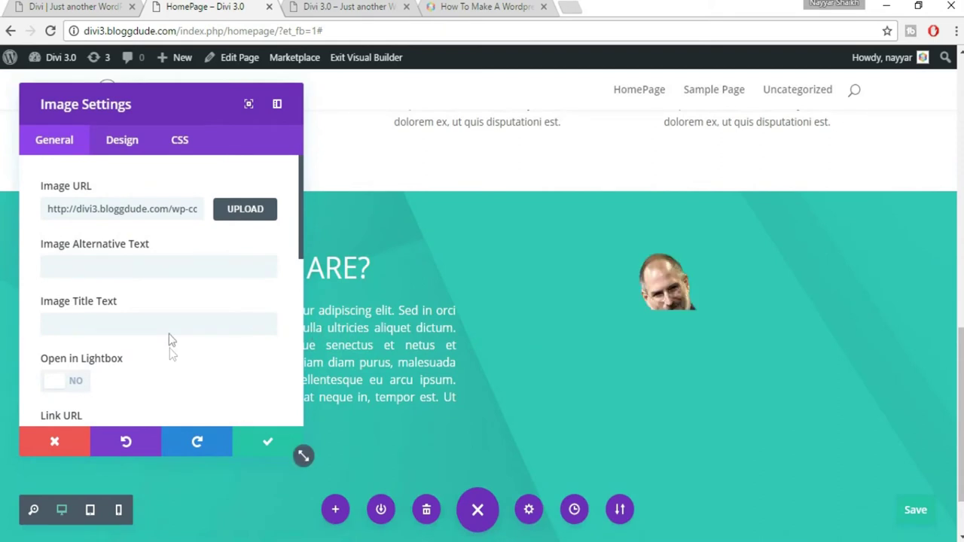
pyautogui.scroll(-2, 169, 326)
pyautogui.scroll(-3, 168, 325)
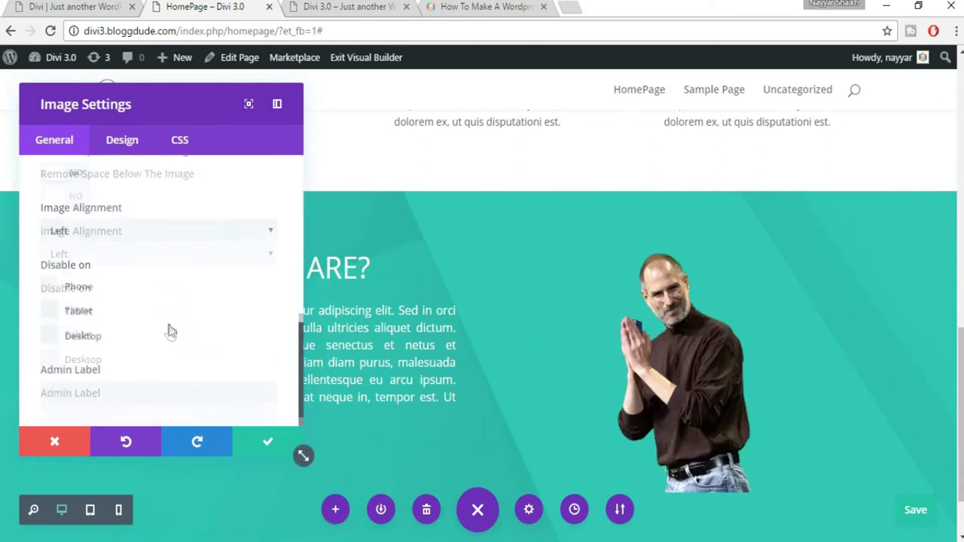
pyautogui.scroll(2, 167, 327)
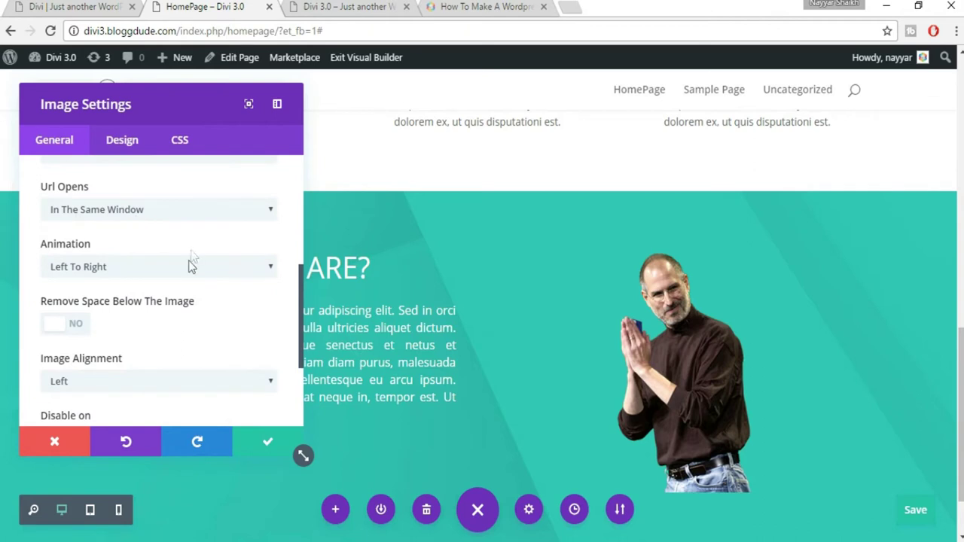
pyautogui.scroll(1, 157, 239)
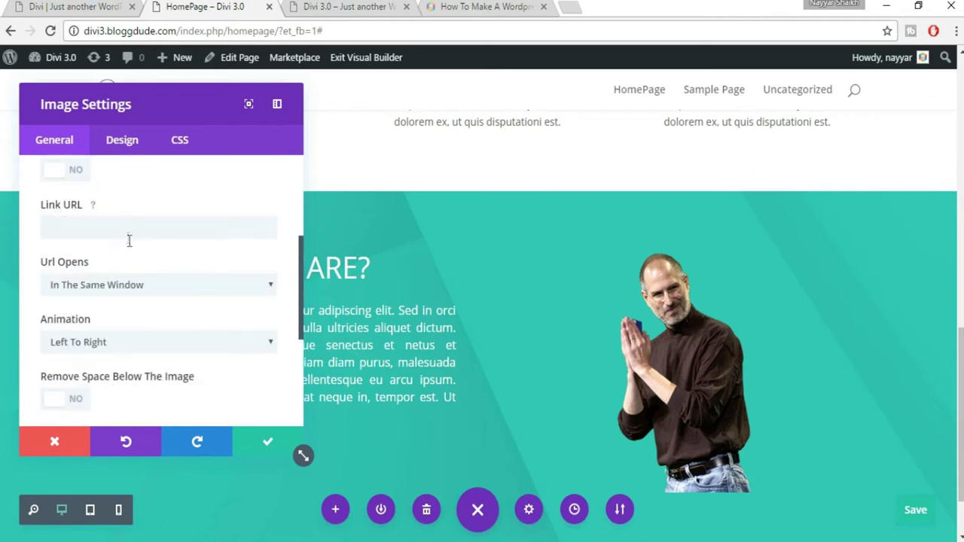
pyautogui.scroll(1, 129, 240)
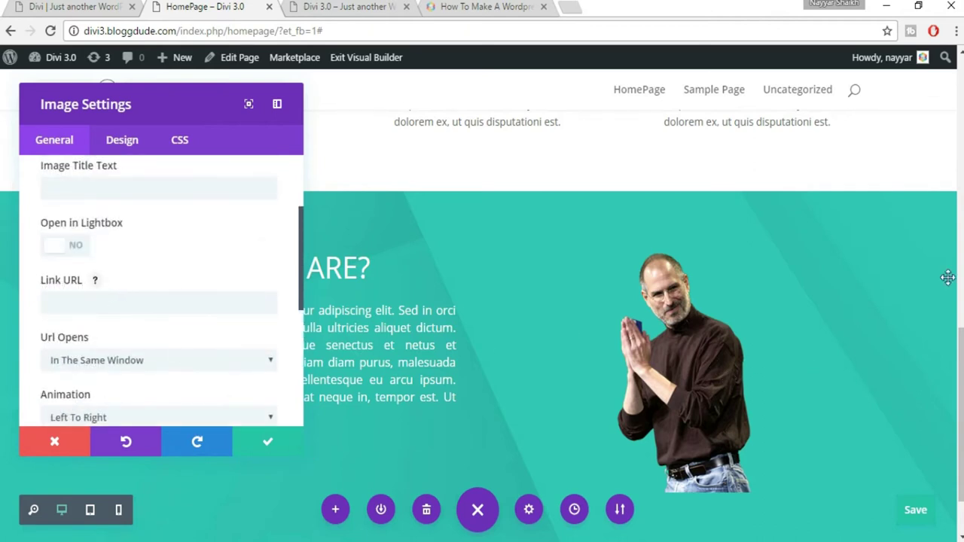
pyautogui.scroll(1, 127, 298)
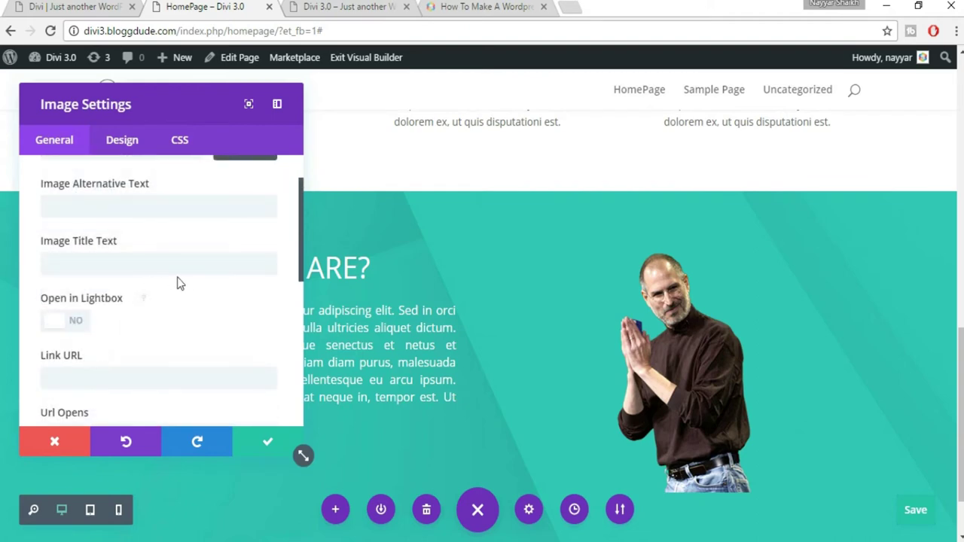
pyautogui.scroll(1, 185, 284)
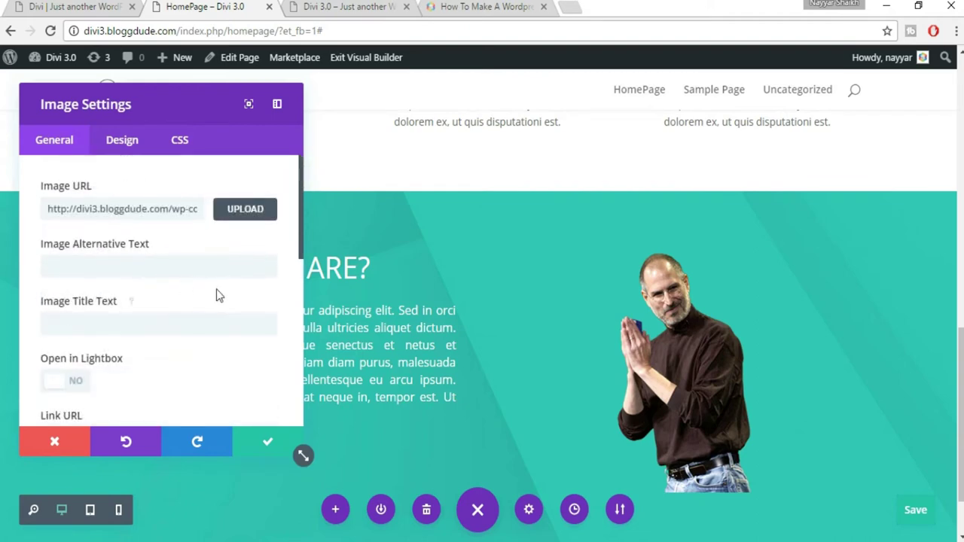
pyautogui.click(267, 442)
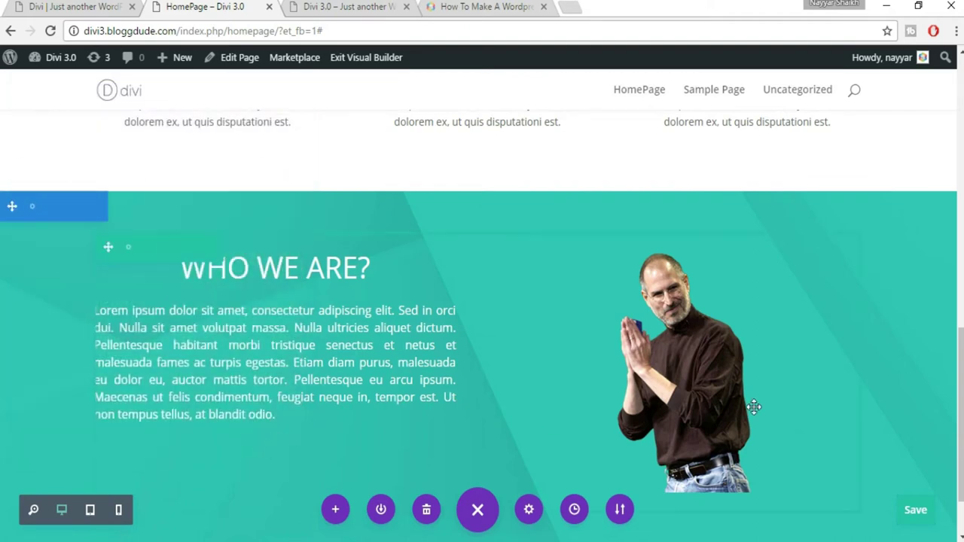
# Compare with the live site, then reduce the WHO WE ARE? section's bottom padding
pyautogui.scroll(-1, 751, 405)
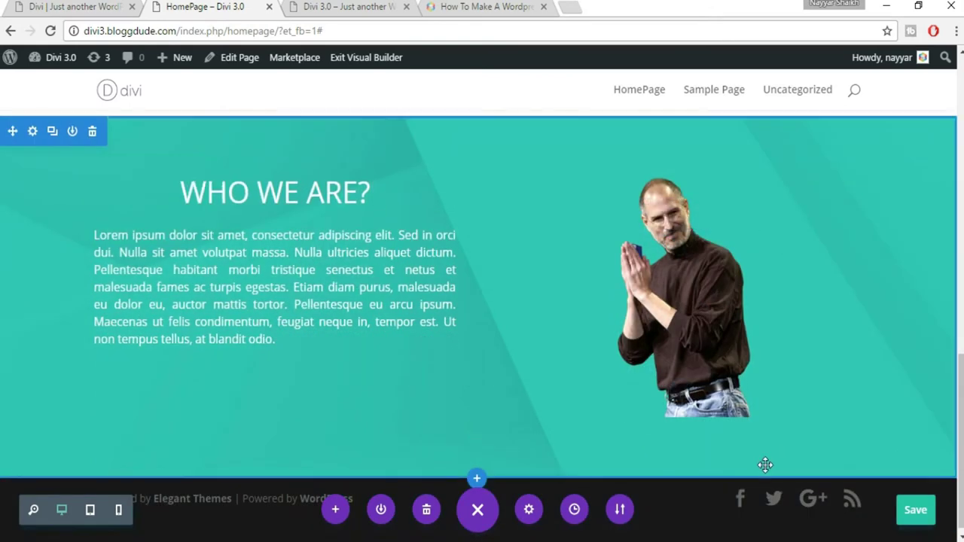
pyautogui.click(49, 6)
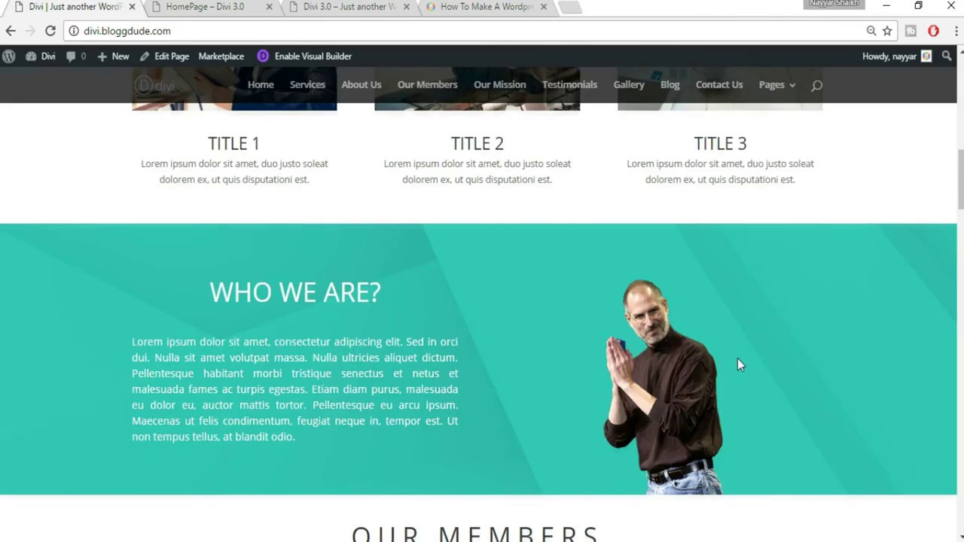
pyautogui.scroll(-1, 737, 358)
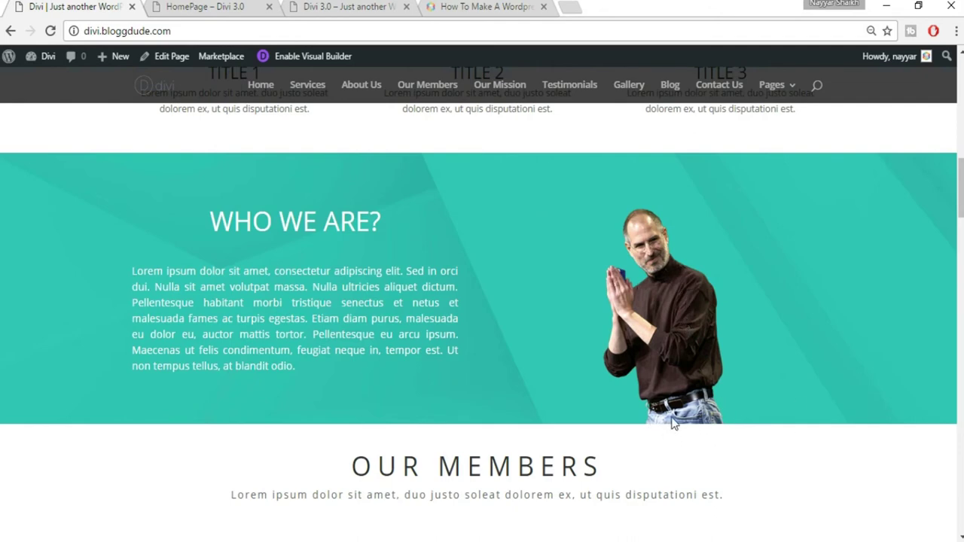
pyautogui.click(196, 6)
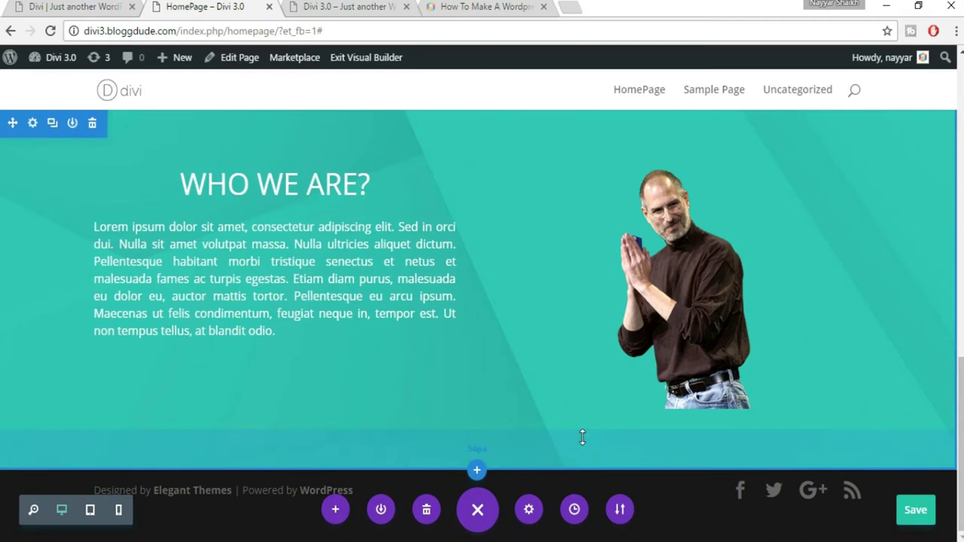
pyautogui.moveTo(582, 437); pyautogui.dragTo(581, 428)
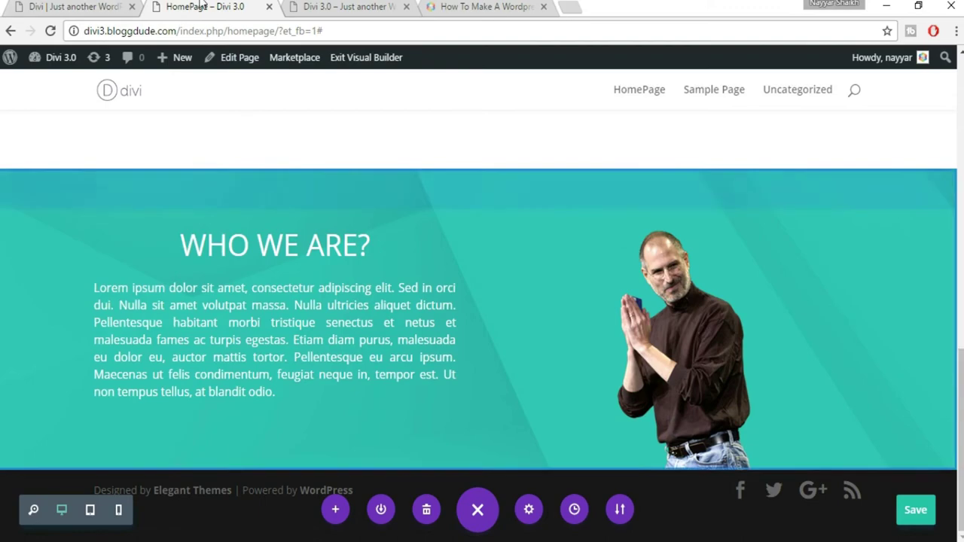
# View the live site's Our Members section, then return to the builder
pyautogui.hotkey('ctrl', '1')
pyautogui.click(167, 3)
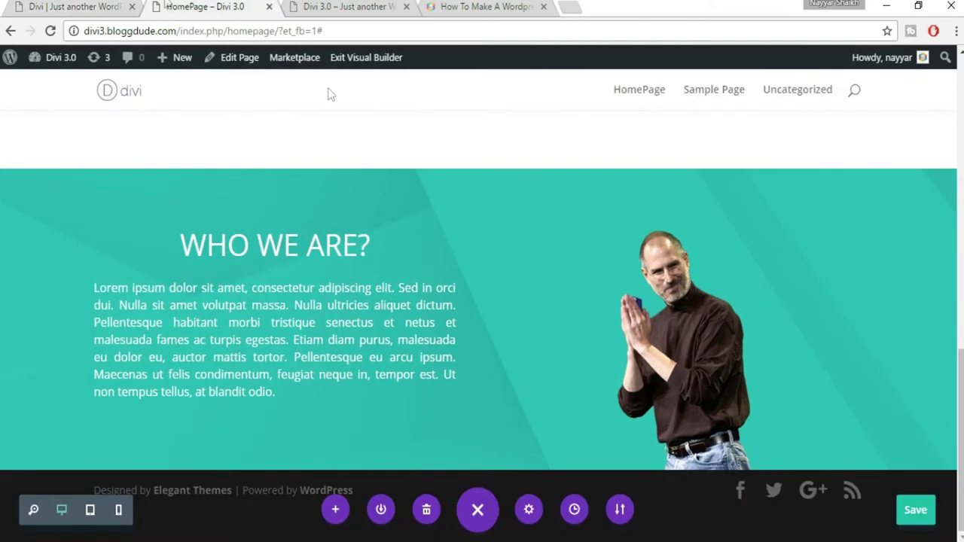
pyautogui.click(96, 4)
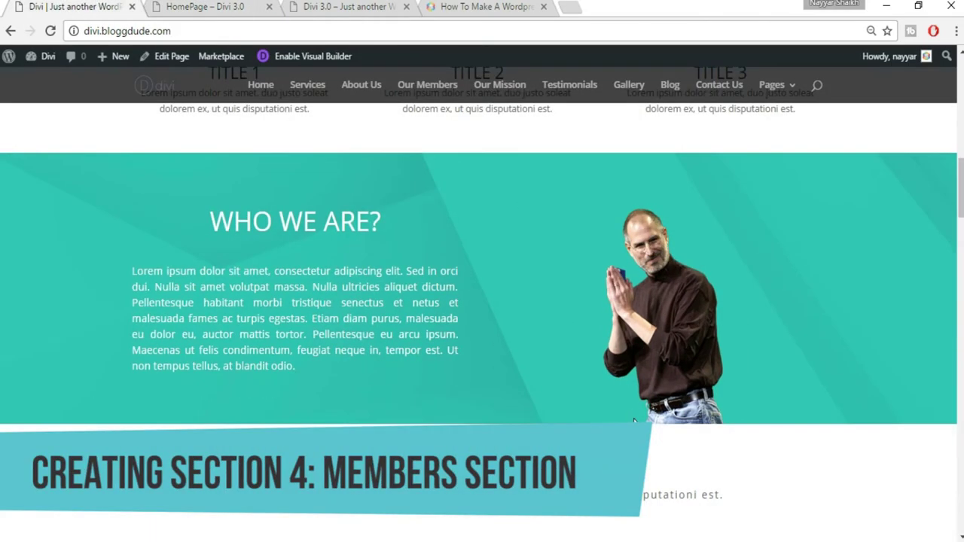
pyautogui.scroll(-3, 634, 420)
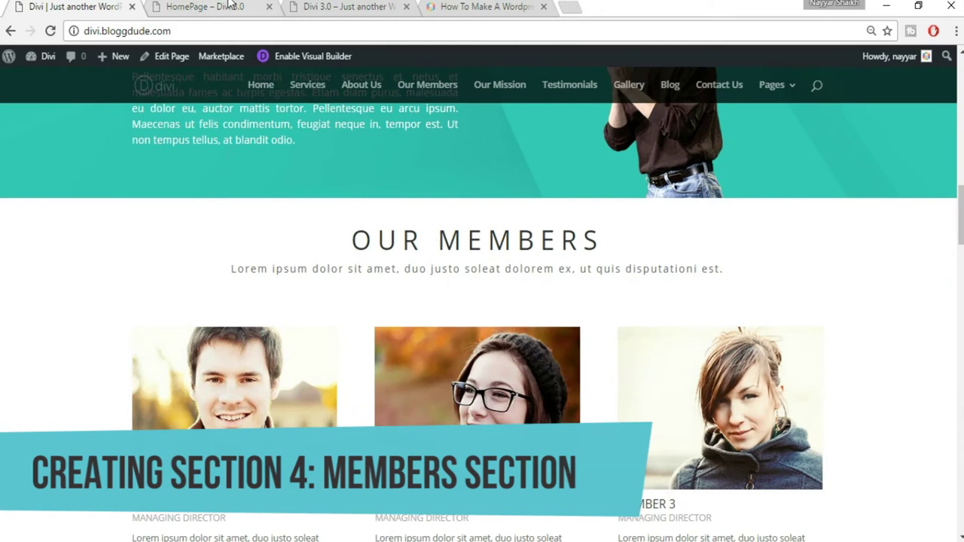
pyautogui.click(231, 5)
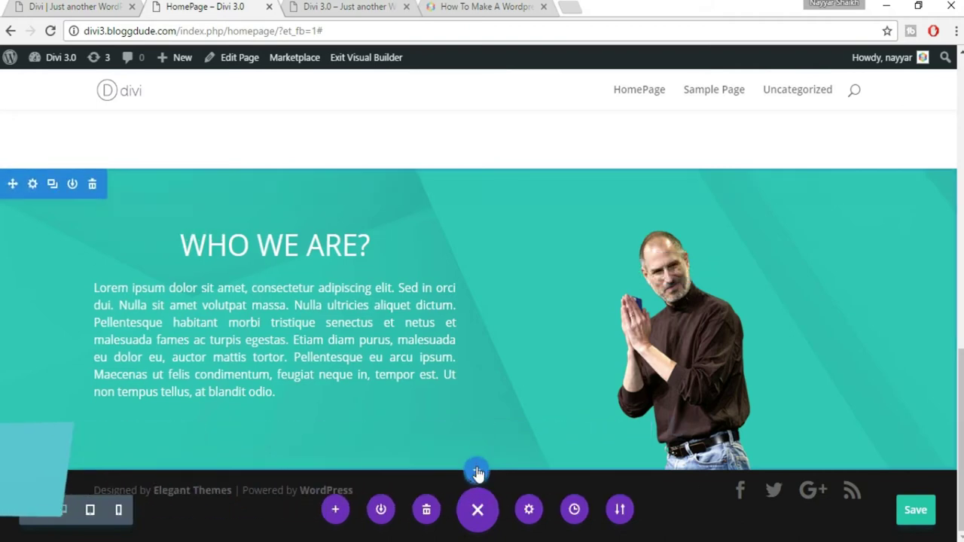
# Add a regular section with a single full-width row below WHO WE ARE?
pyautogui.click(477, 471)
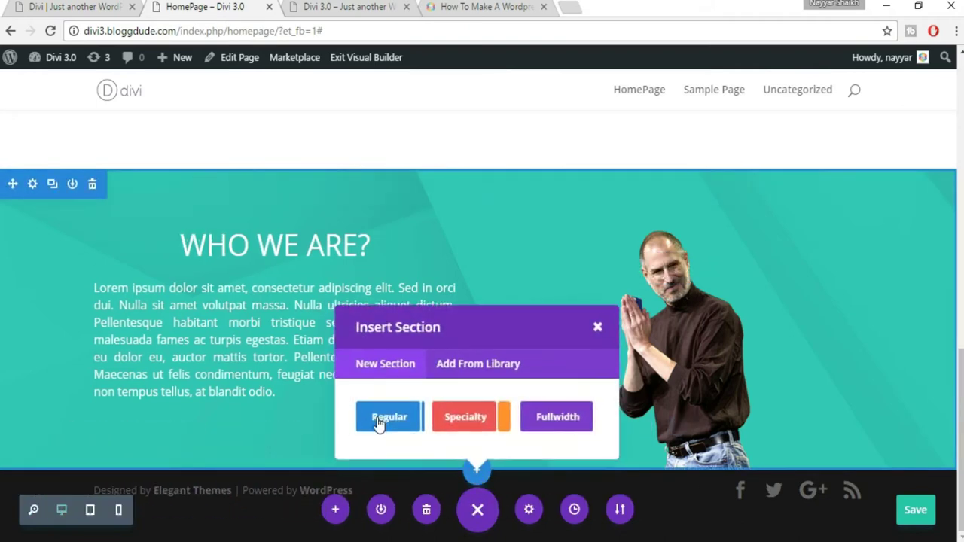
pyautogui.click(379, 421)
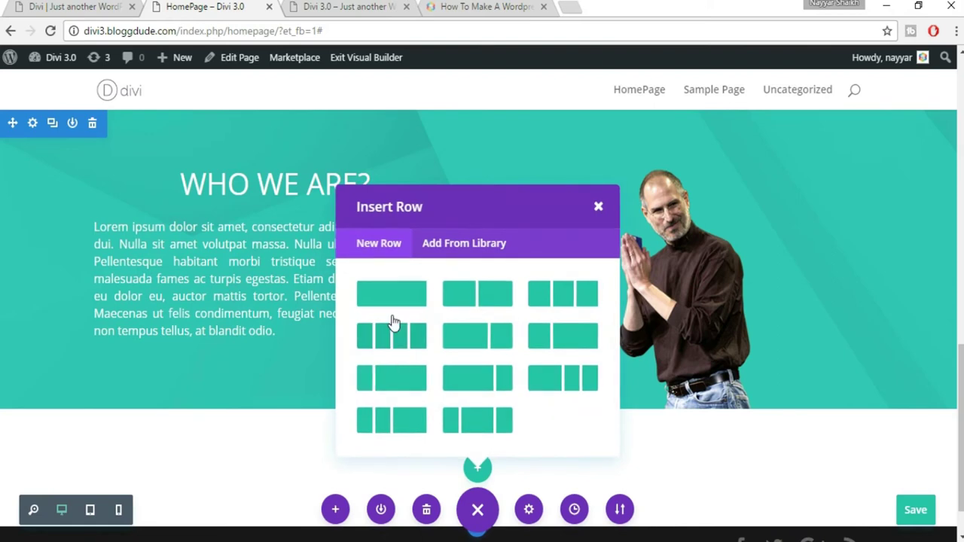
pyautogui.click(386, 295)
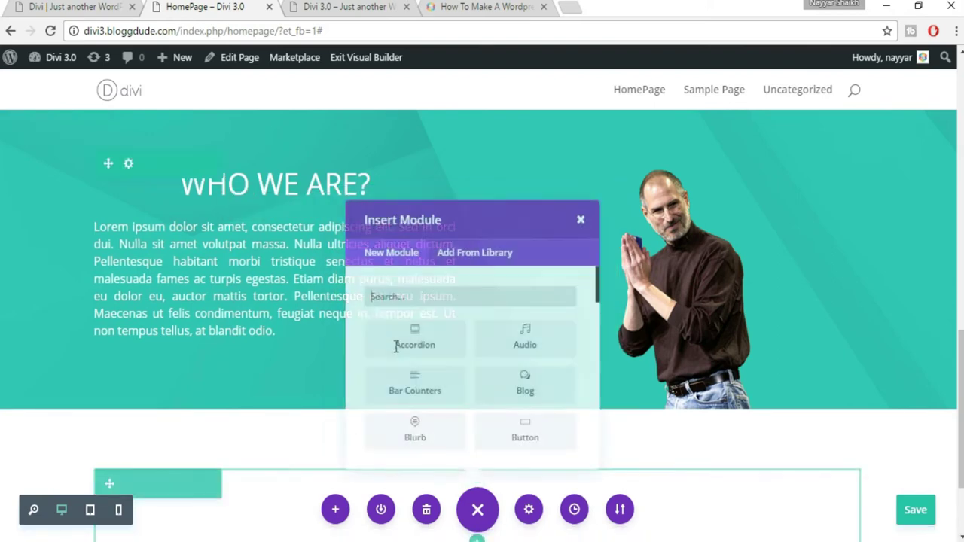
pyautogui.scroll(-2, 422, 430)
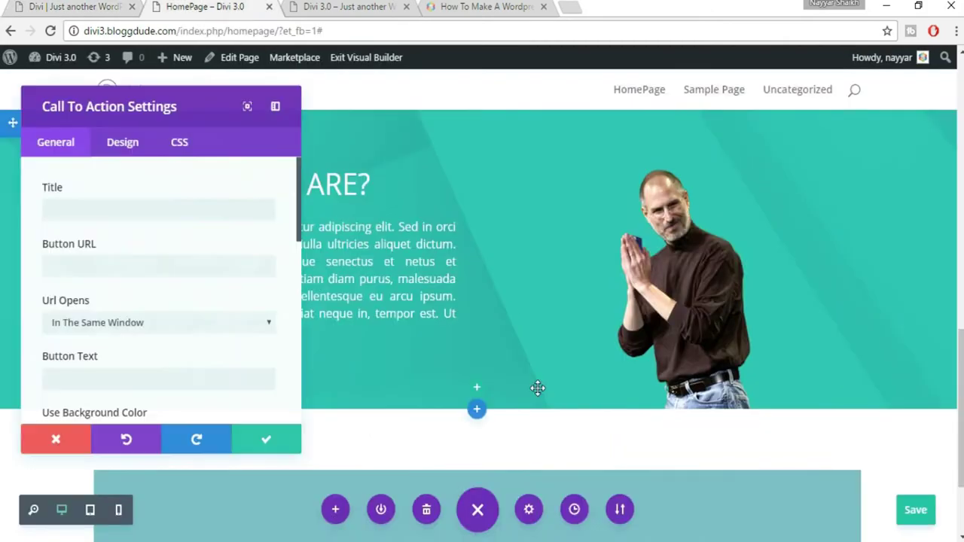
pyautogui.scroll(-2, 454, 368)
# Title the call-to-action OUR MEMBERS, turn off its background colour, and make the text Dark
pyautogui.click(110, 204)
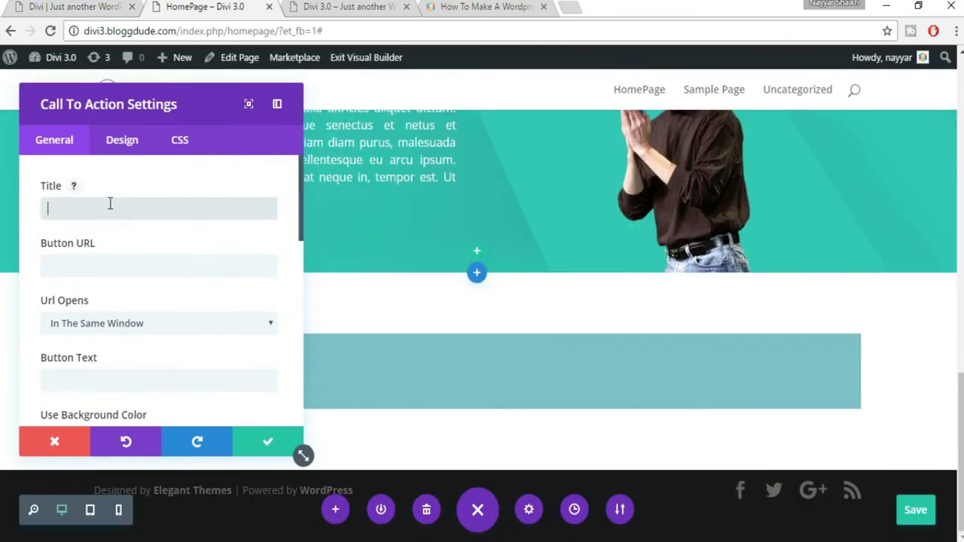
pyautogui.write('OUR MEMBERS')
pyautogui.scroll(-5, 89, 204)
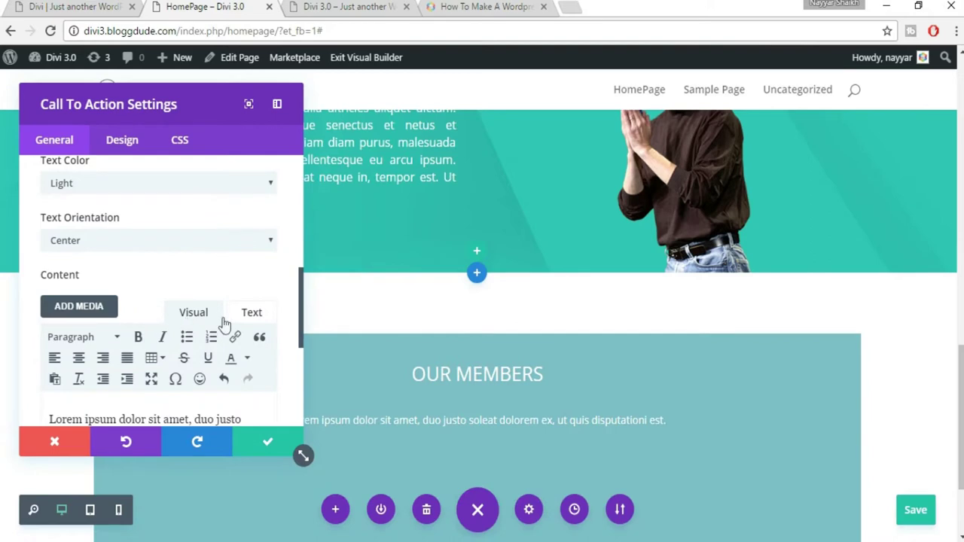
pyautogui.scroll(-2, 512, 366)
pyautogui.scroll(-1, 219, 338)
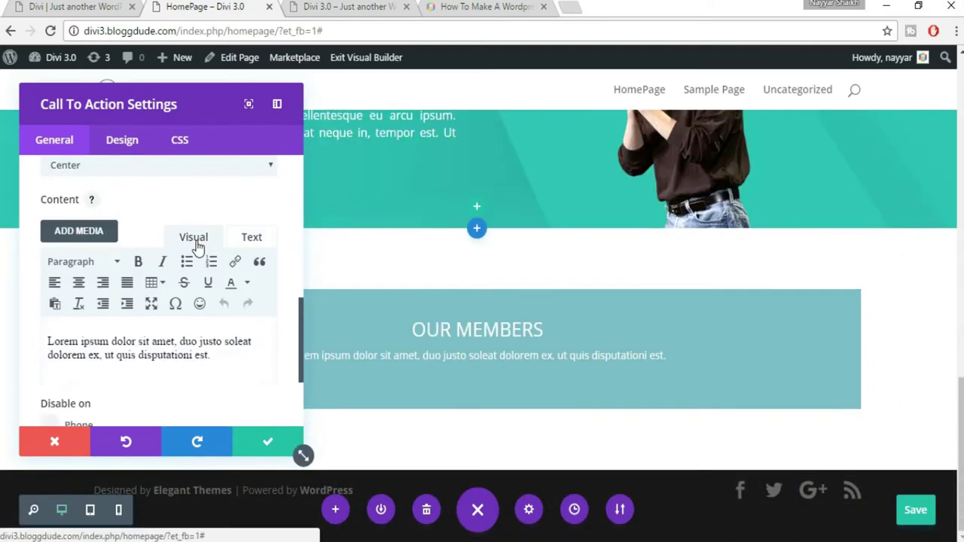
pyautogui.scroll(3, 176, 324)
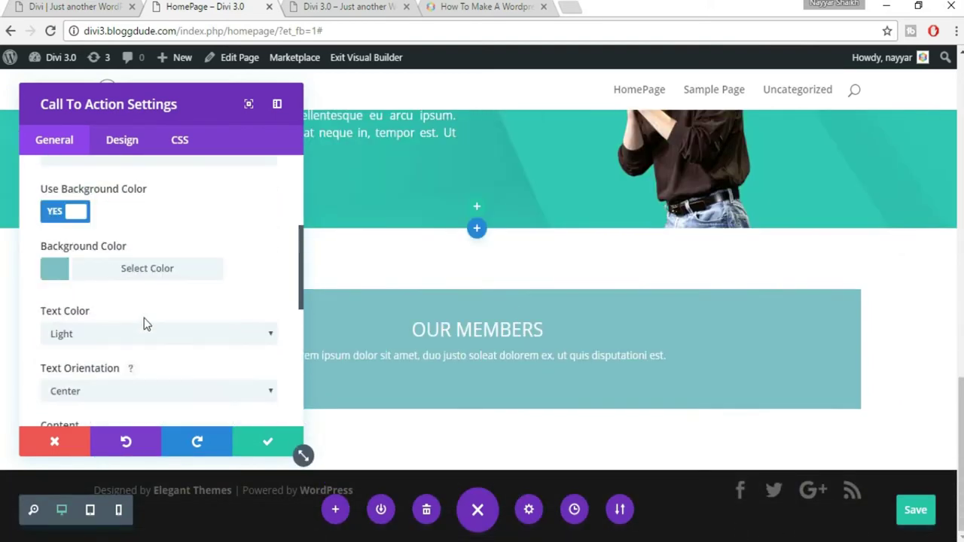
pyautogui.click(50, 213)
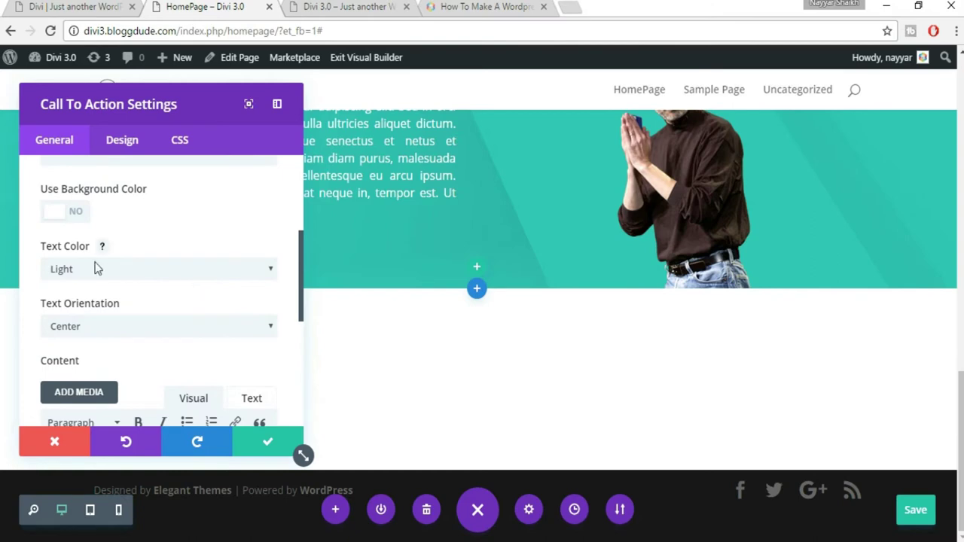
pyautogui.click(125, 273)
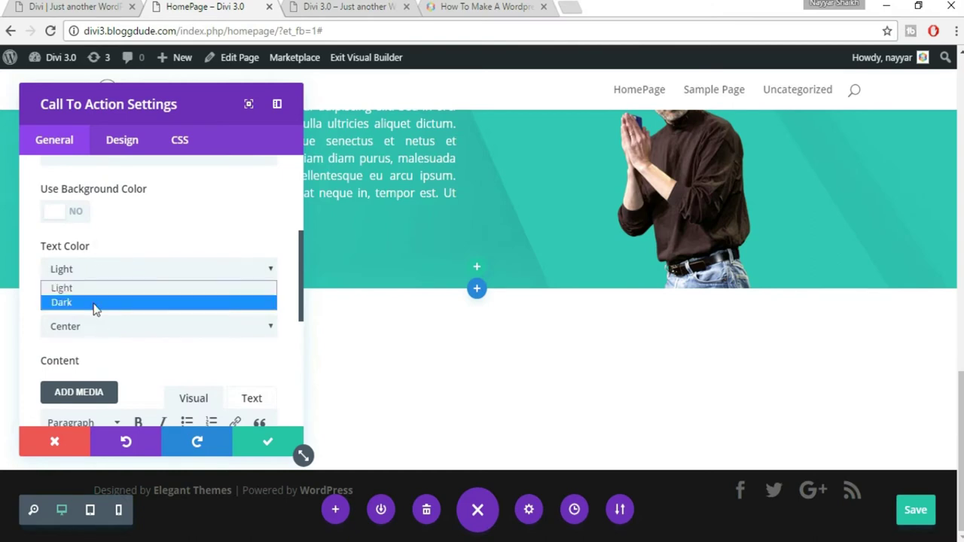
pyautogui.click(95, 302)
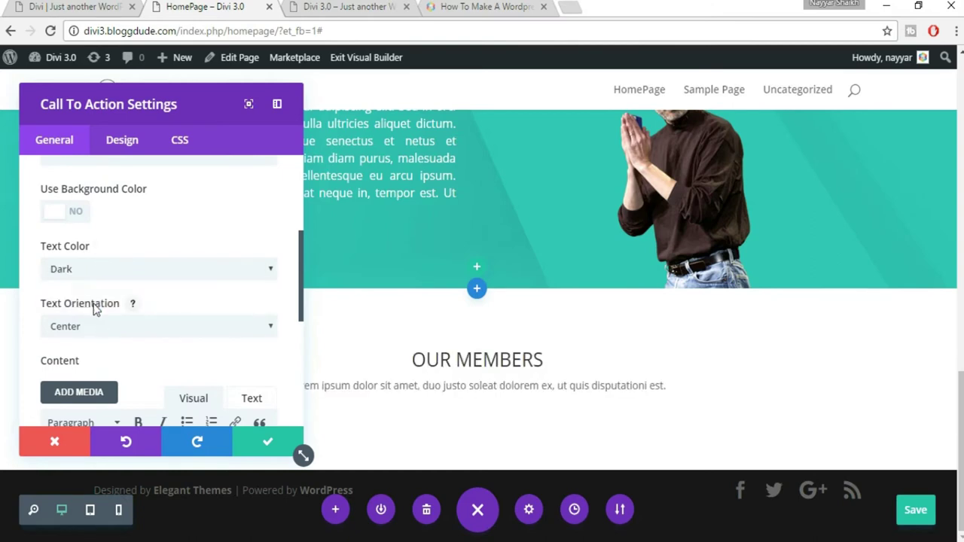
pyautogui.click(127, 141)
# Set the OUR MEMBERS header size 40, letter spacing 10px, and body font size 16
pyautogui.moveTo(213, 315); pyautogui.dragTo(193, 313)
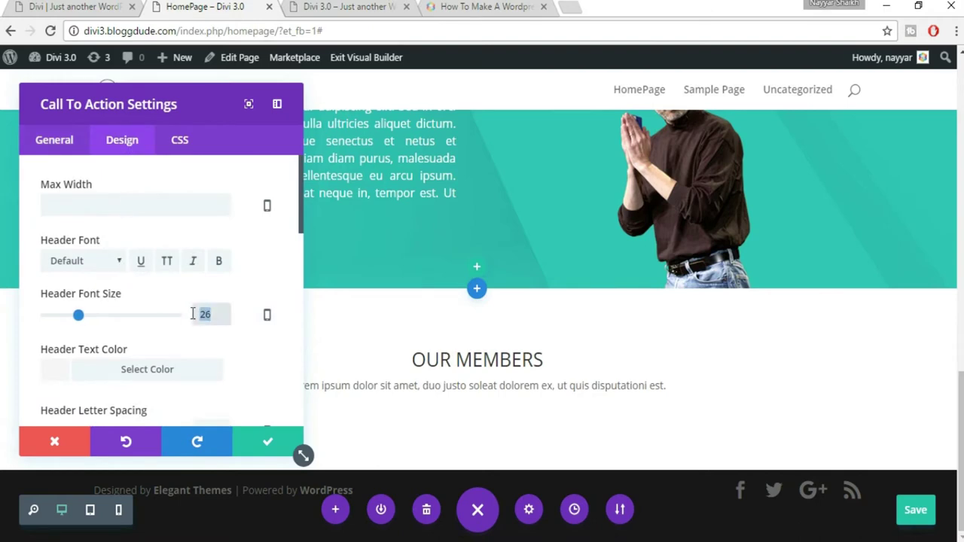
pyautogui.write('40')
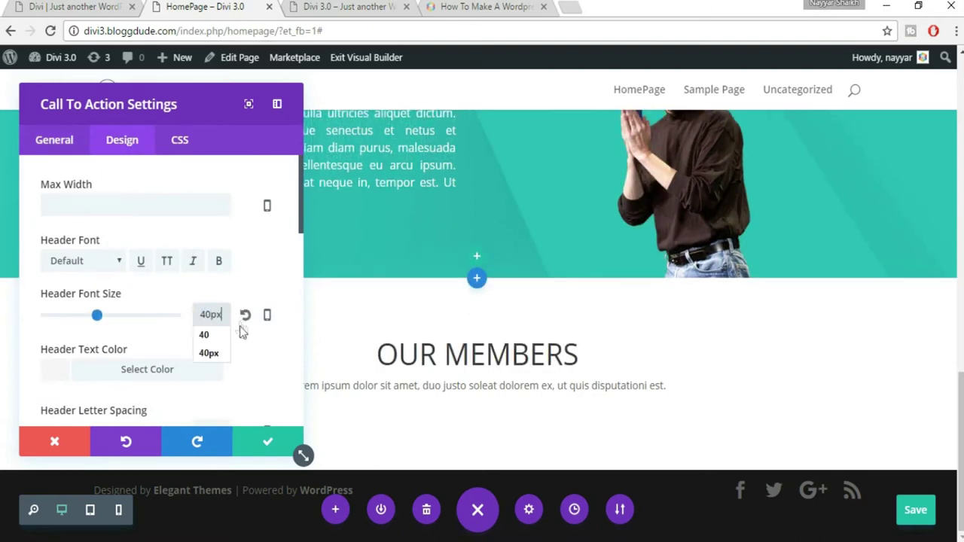
pyautogui.scroll(-4, 241, 327)
pyautogui.click(207, 280)
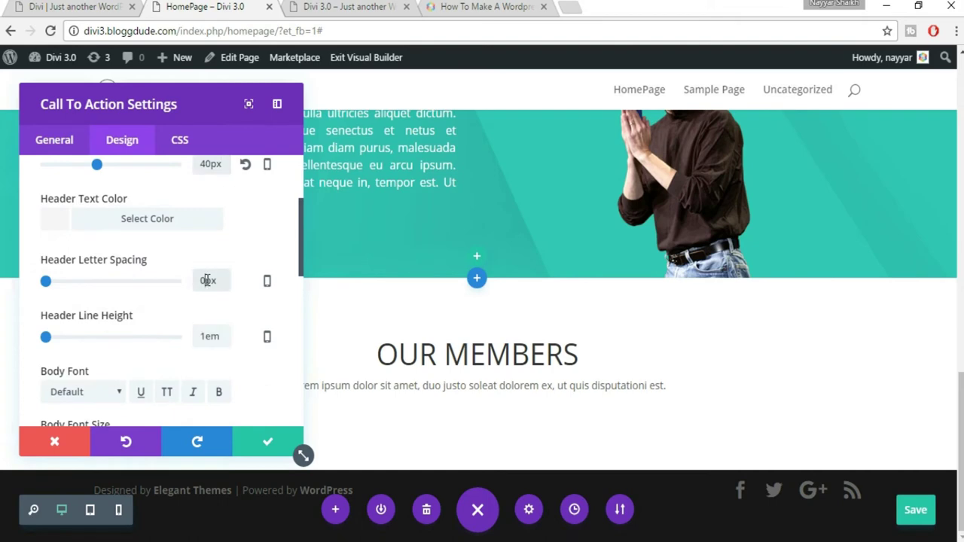
pyautogui.write('10')
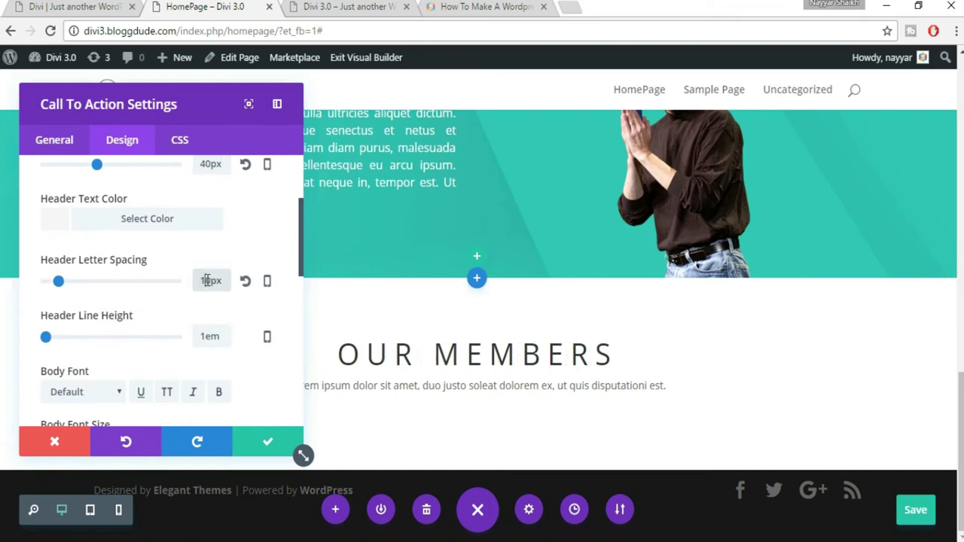
pyautogui.scroll(-3, 290, 286)
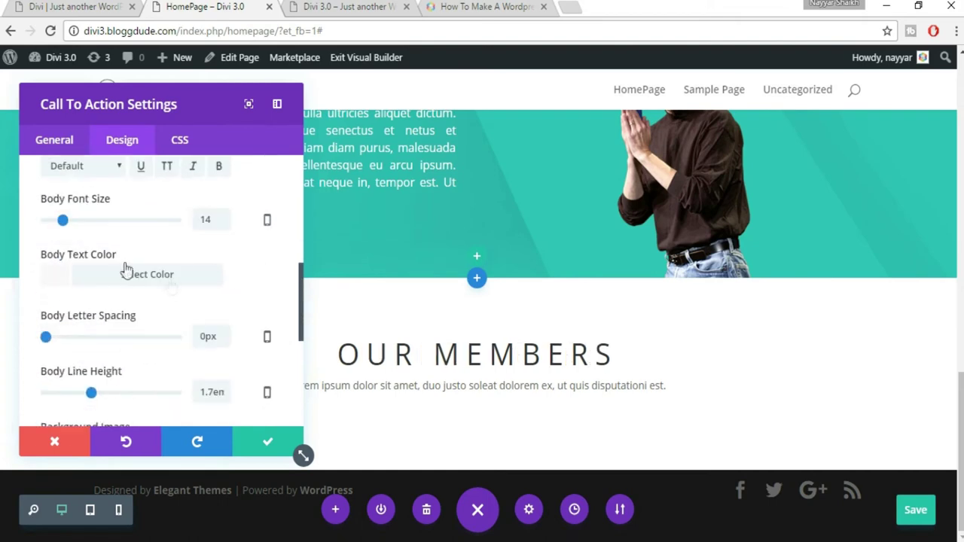
pyautogui.moveTo(214, 218); pyautogui.dragTo(201, 218)
pyautogui.write('16')
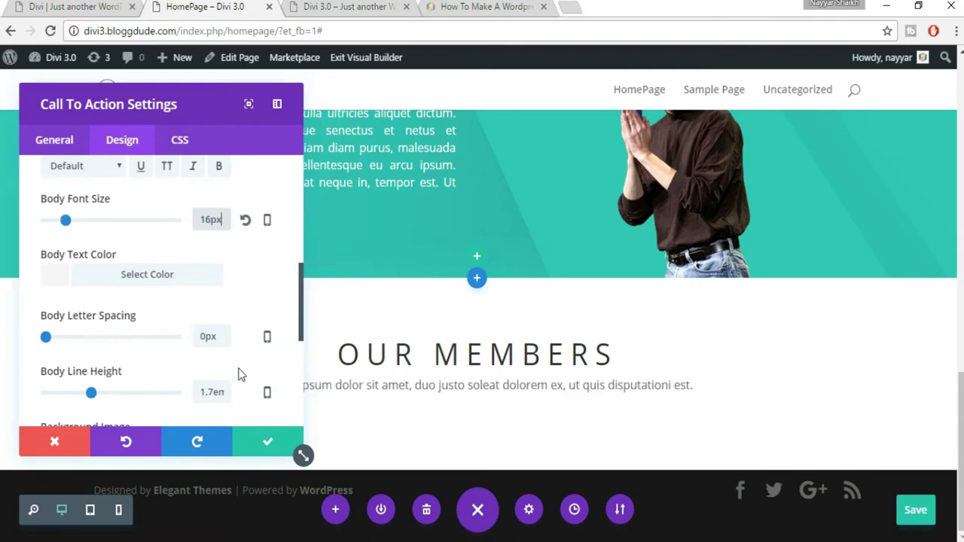
# Save the call-to-action design changes and view the reference site's members section
pyautogui.scroll(-1, 238, 374)
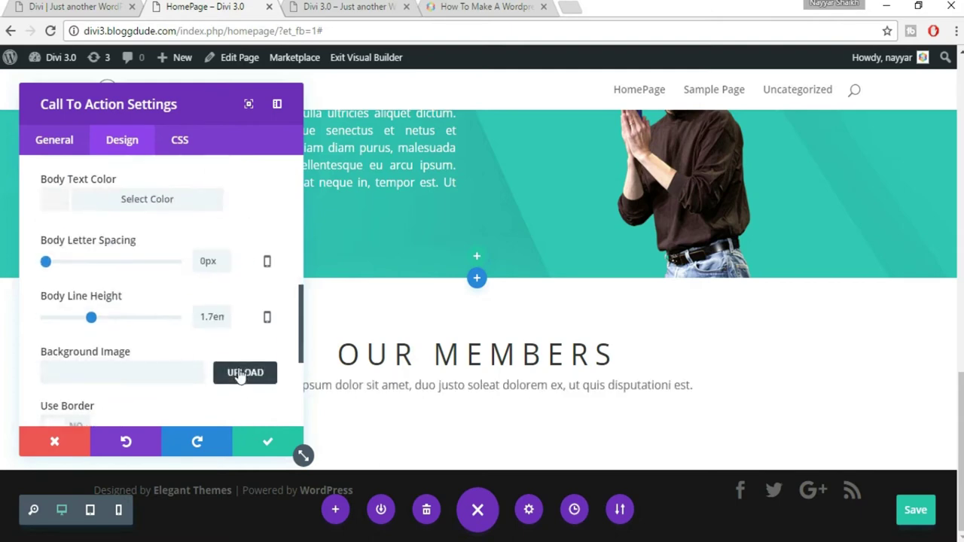
pyautogui.click(268, 449)
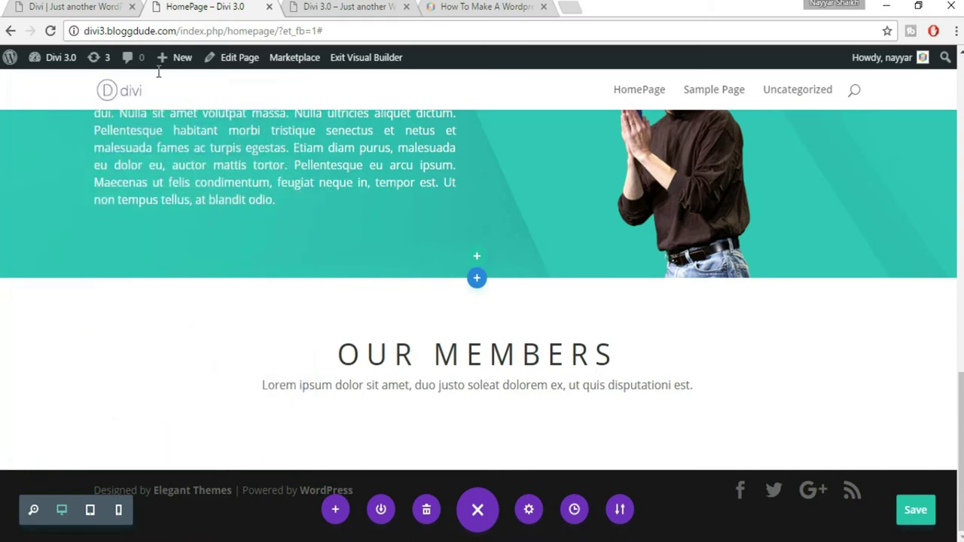
pyautogui.click(75, 7)
pyautogui.scroll(-2, 387, 407)
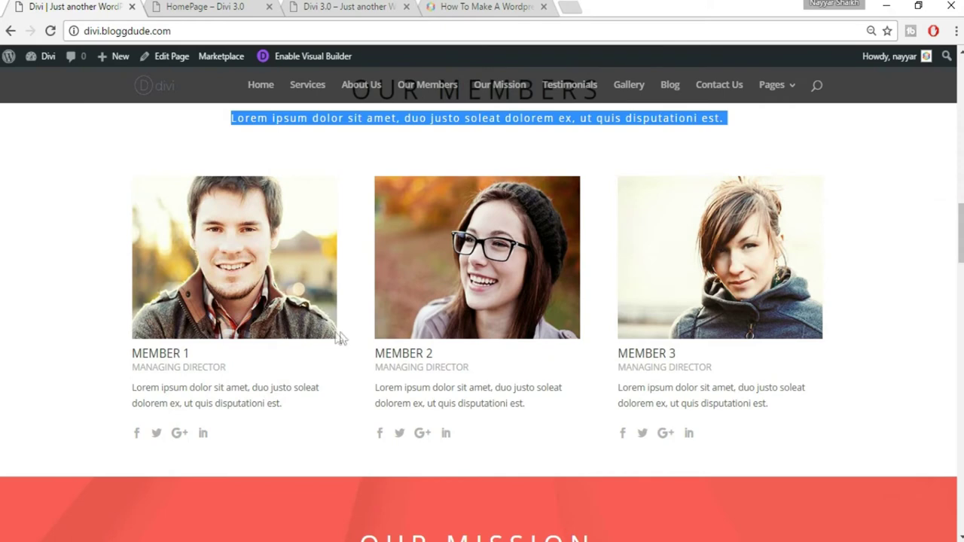
# Add a row with three equal columns beneath the OUR MEMBERS text
pyautogui.click(193, 6)
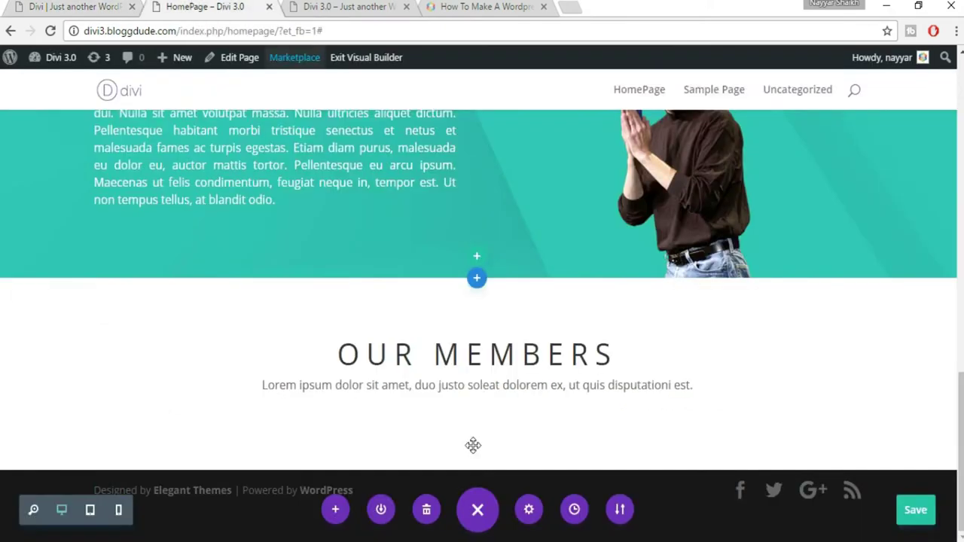
pyautogui.moveTo(478, 471)
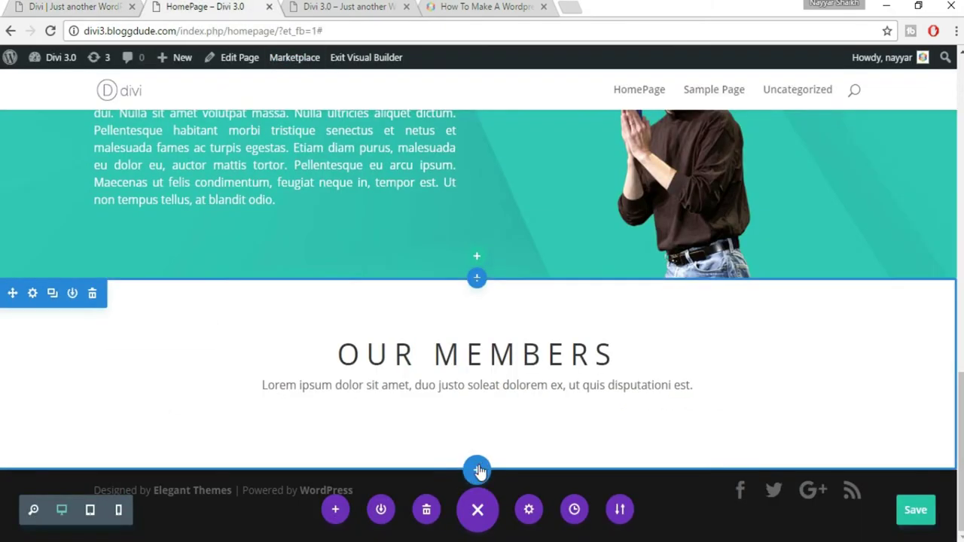
pyautogui.moveTo(176, 351)
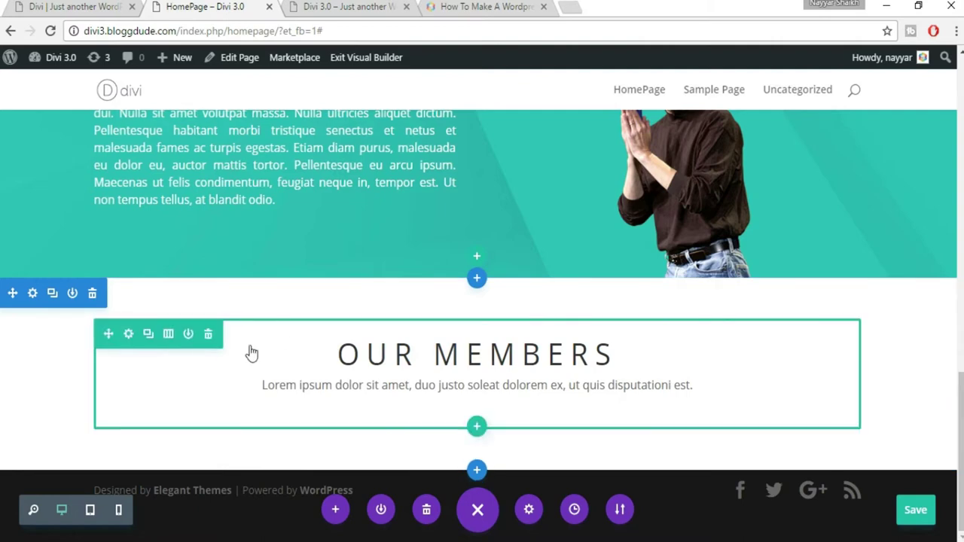
pyautogui.moveTo(466, 345)
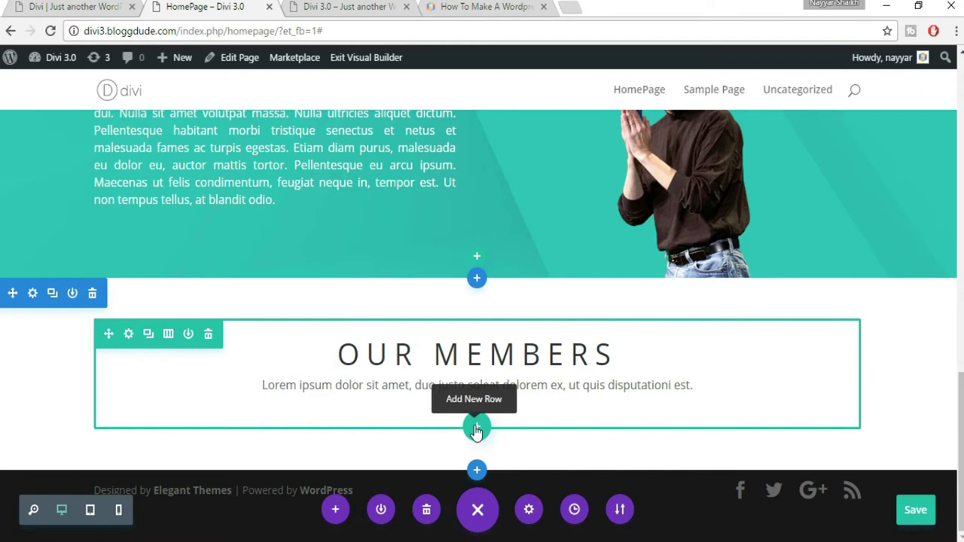
pyautogui.click(477, 430)
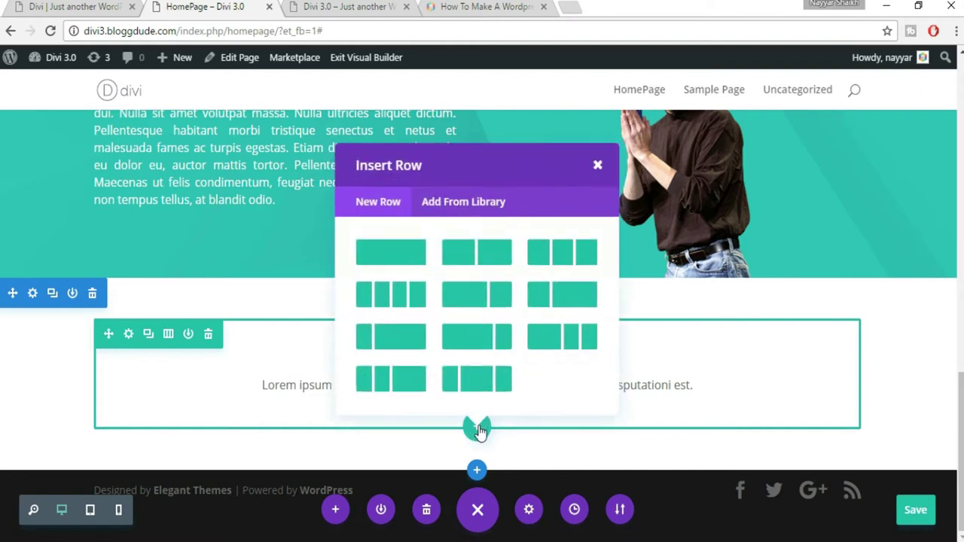
pyautogui.click(565, 256)
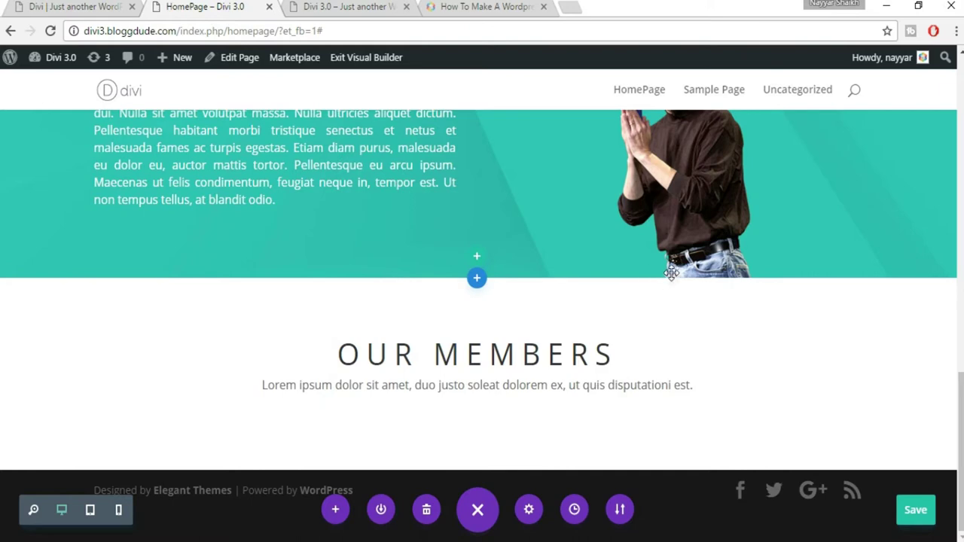
# Check the reference member cards, then insert a Person module into the first column
pyautogui.click(68, 9)
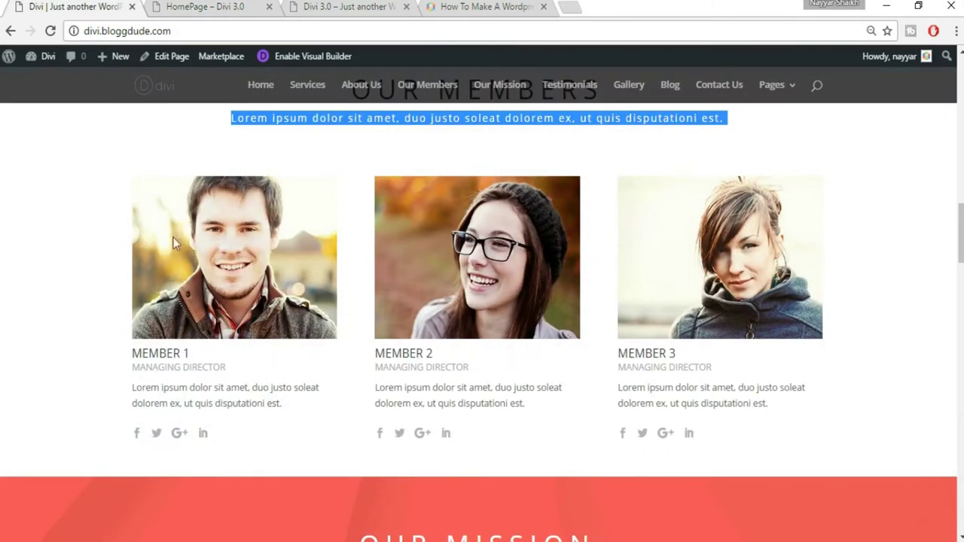
pyautogui.click(201, 6)
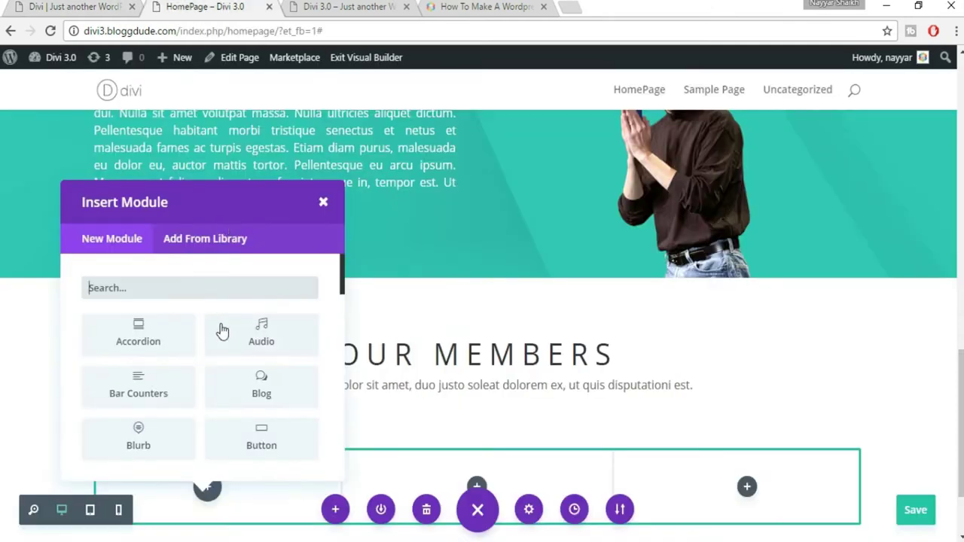
pyautogui.scroll(-3, 283, 339)
pyautogui.scroll(-5, 300, 374)
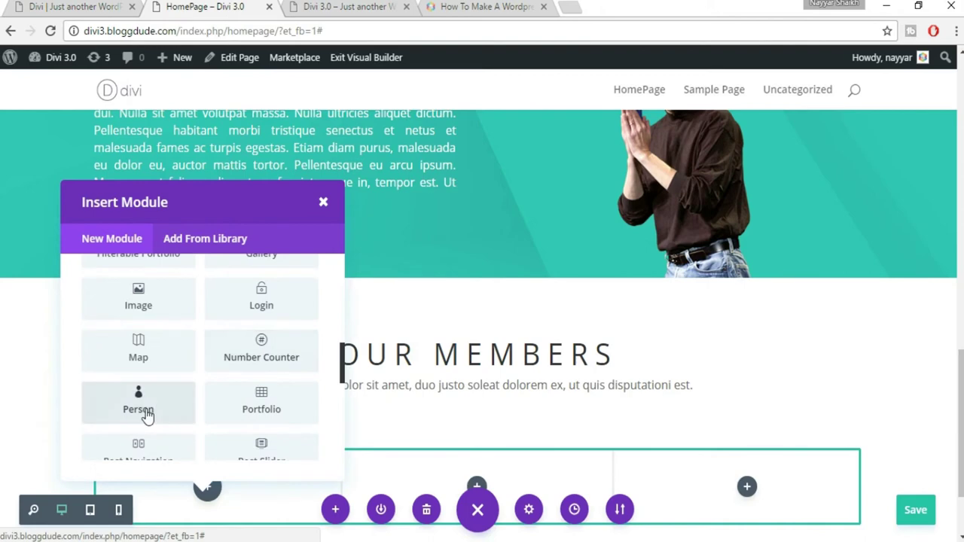
pyautogui.click(136, 408)
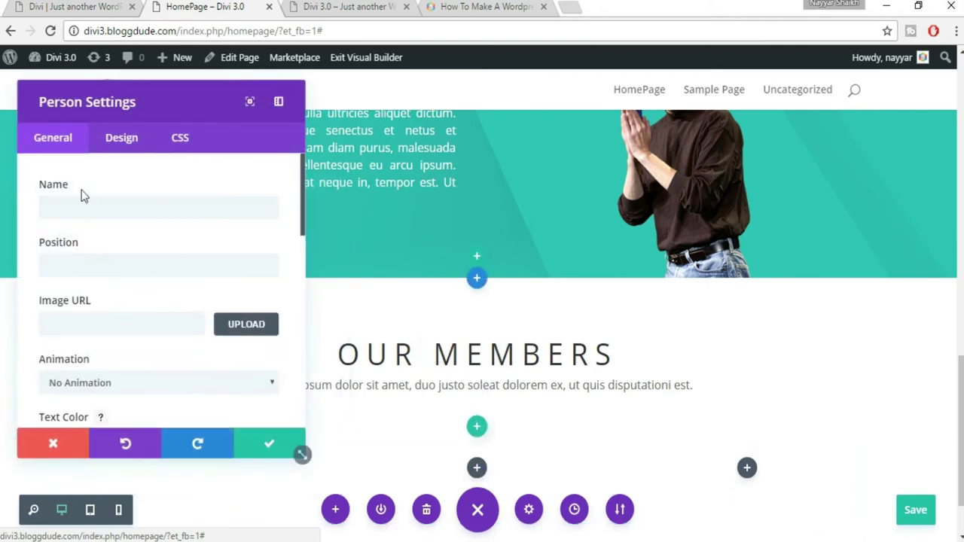
# Enter the team member's full name and the position CEO in the Person module
pyautogui.click(100, 207)
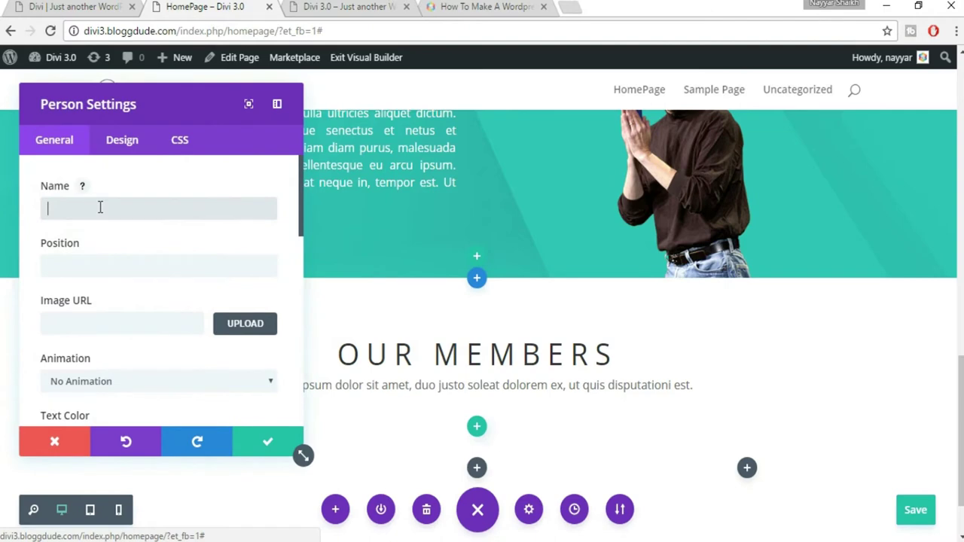
pyautogui.write('Nayyar ')
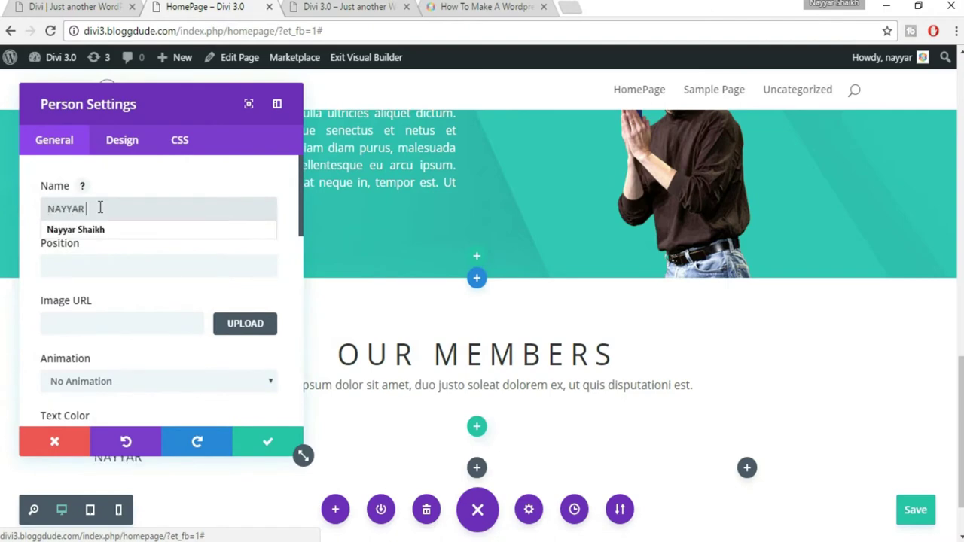
pyautogui.write('Shaikh')
pyautogui.click(141, 282)
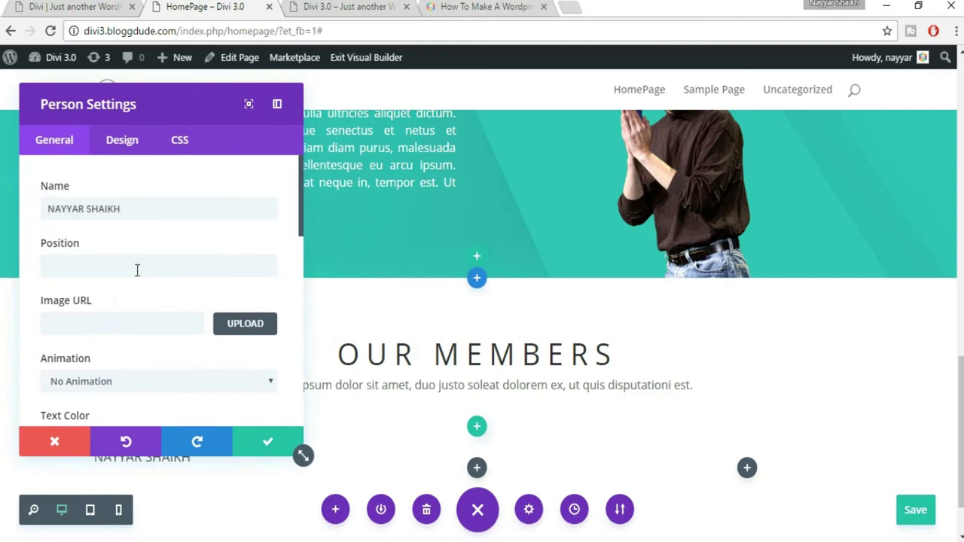
pyautogui.click(137, 270)
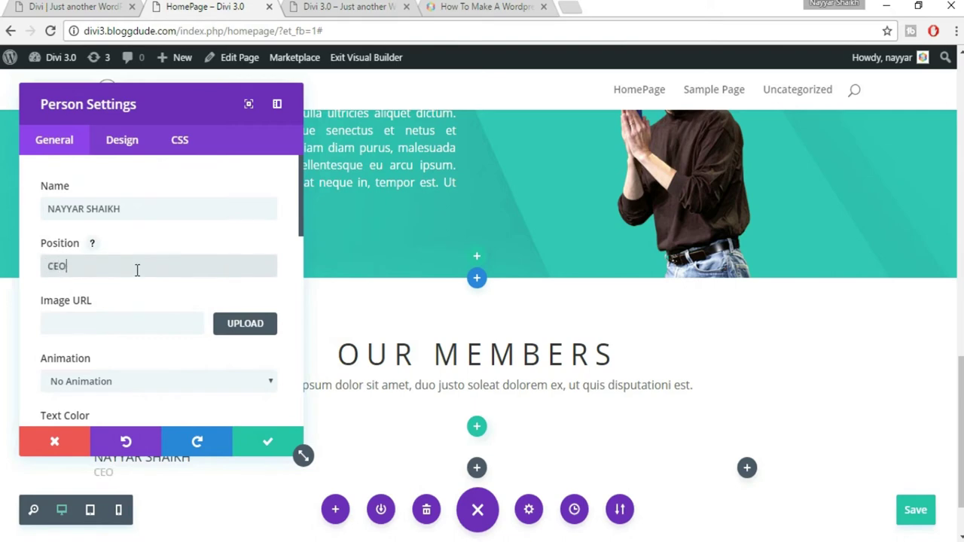
pyautogui.scroll(-2, 190, 324)
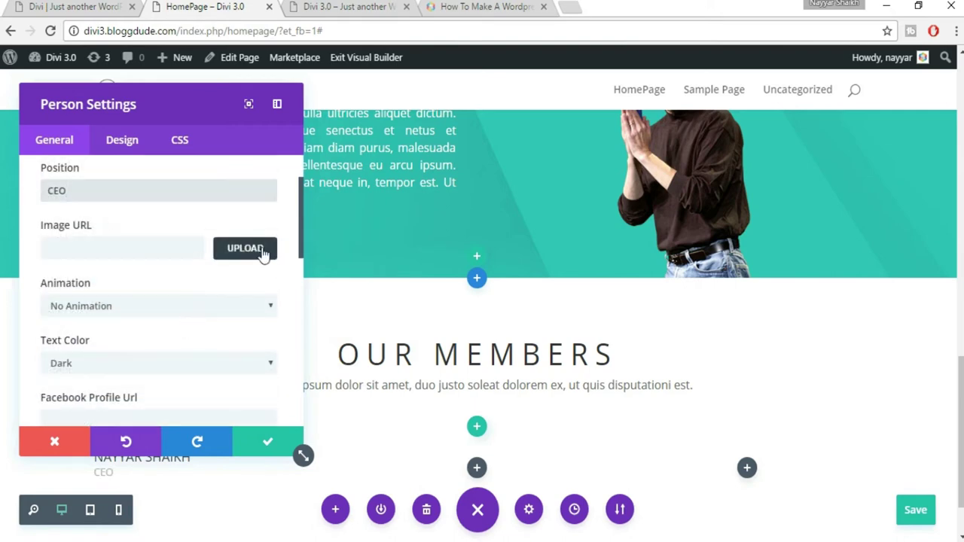
# Set the Person photo to the Our-Team-2 image of a smiling man
pyautogui.click(256, 249)
pyautogui.click(190, 348)
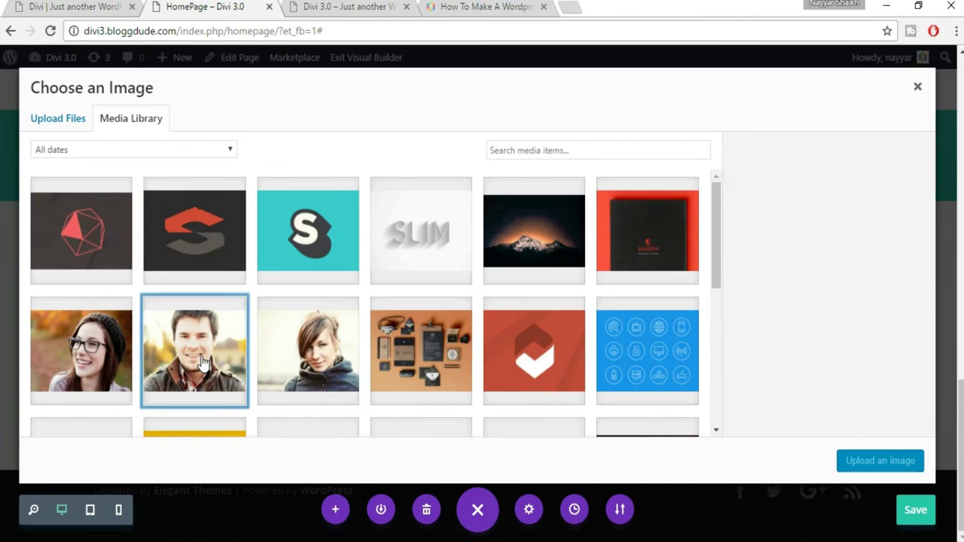
pyautogui.click(863, 466)
pyautogui.scroll(-1, 220, 329)
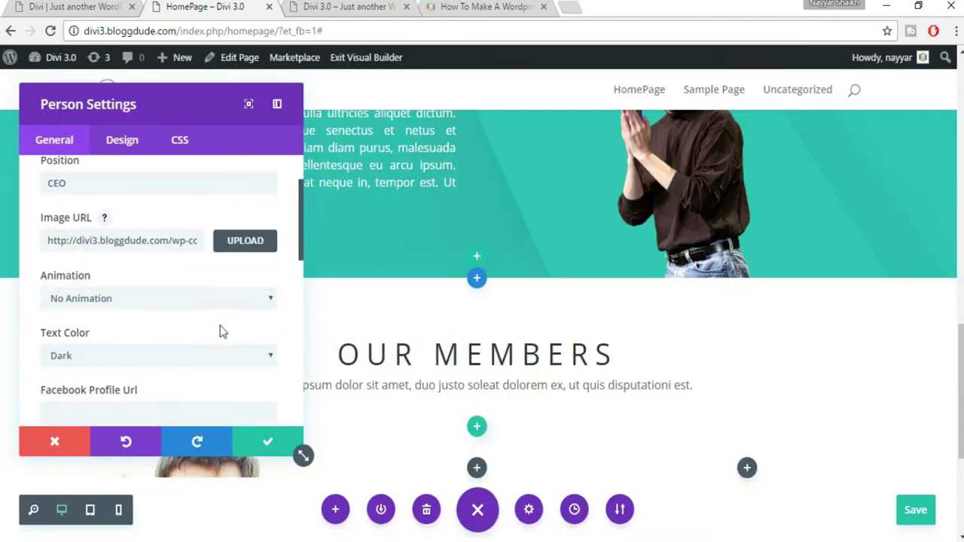
pyautogui.scroll(-3, 151, 324)
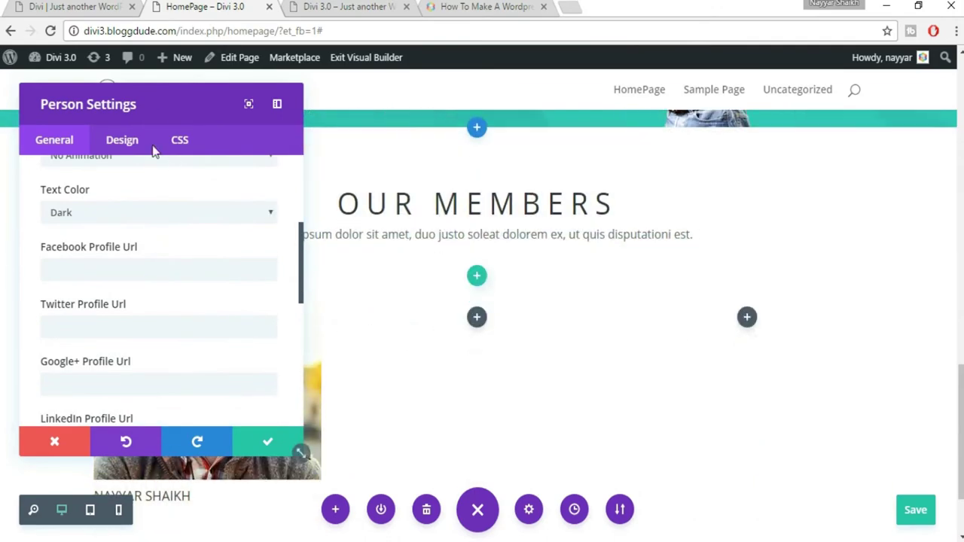
pyautogui.moveTo(152, 104); pyautogui.dragTo(719, 152)
pyautogui.scroll(-3, 382, 332)
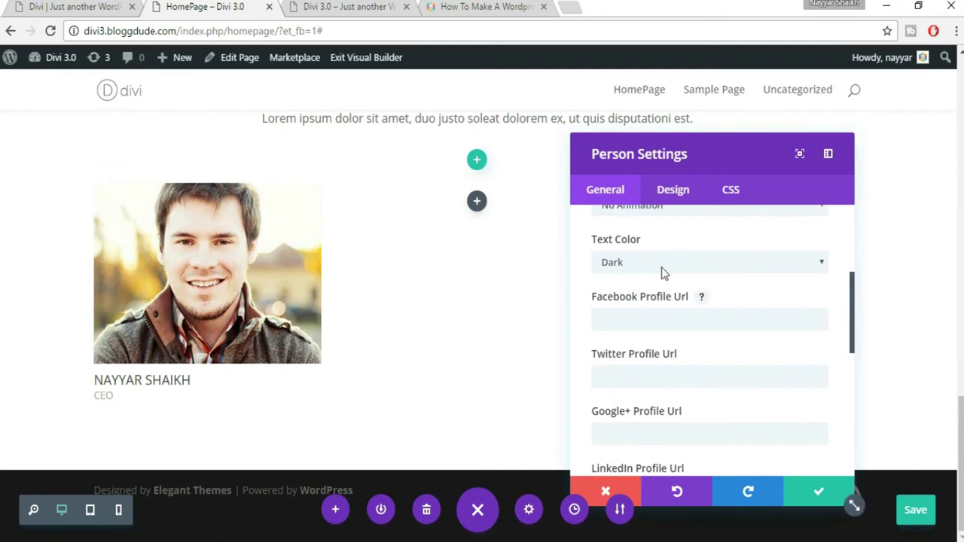
# Fill the Facebook and Twitter profile links with '#' placeholders
pyautogui.click(682, 324)
pyautogui.scroll(-1, 745, 309)
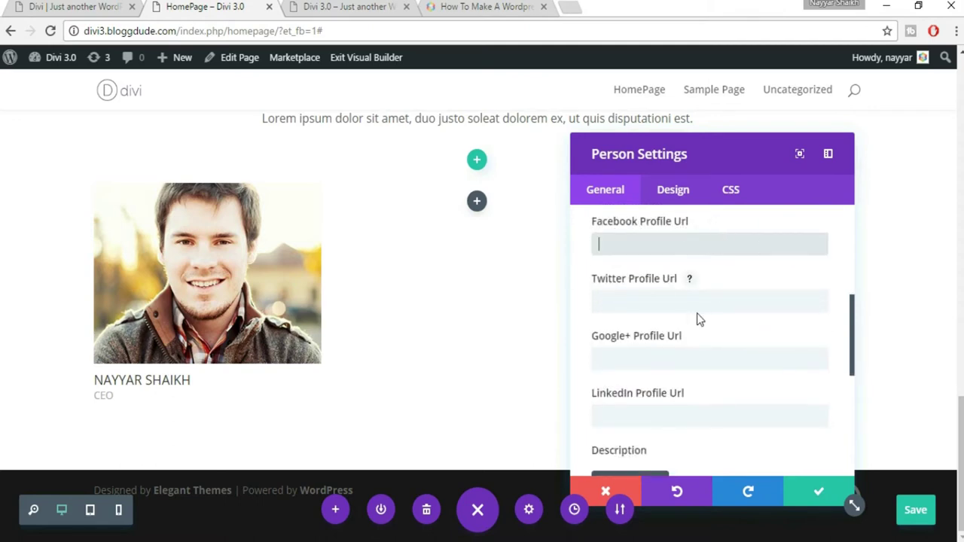
pyautogui.write('#')
pyautogui.press('Tab')
pyautogui.write('#')
pyautogui.press('Tab')
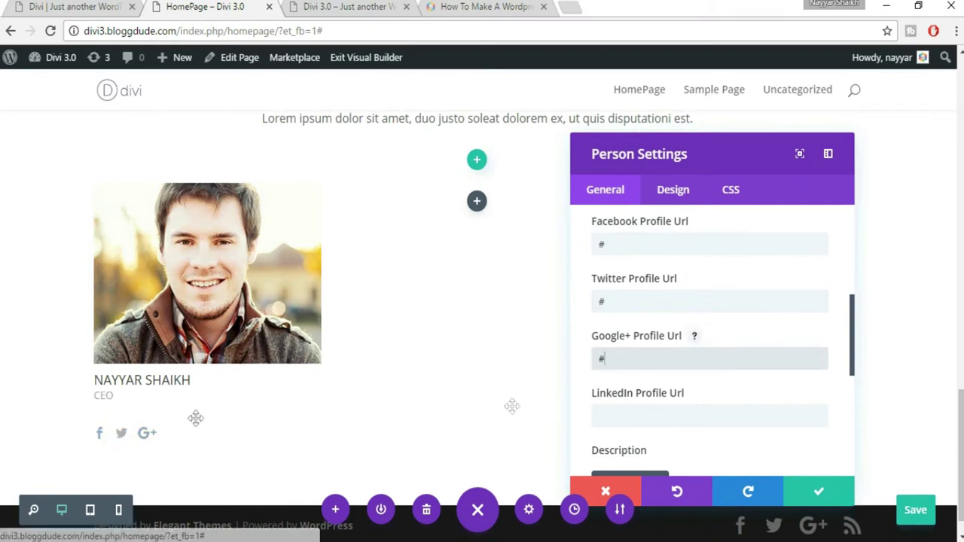
pyautogui.press('Tab')
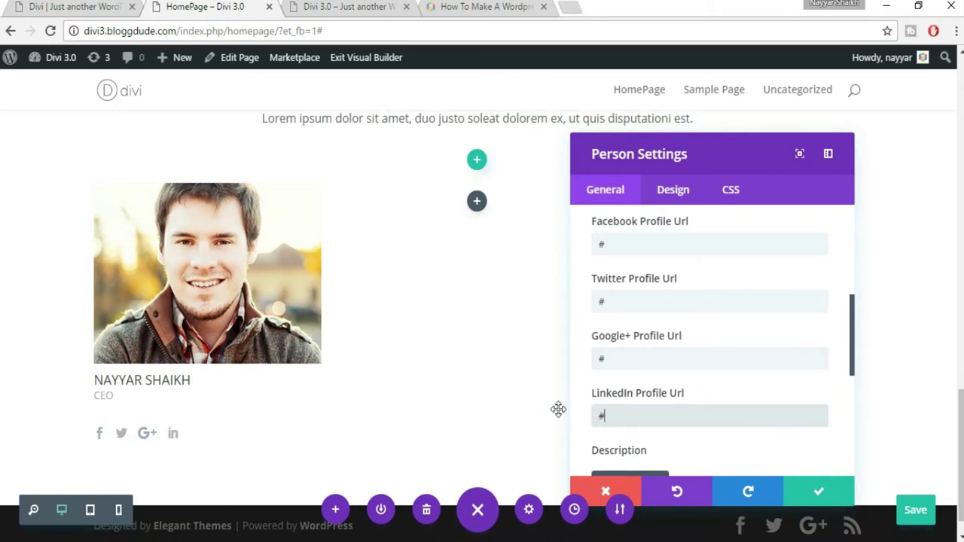
pyautogui.scroll(-1, 693, 395)
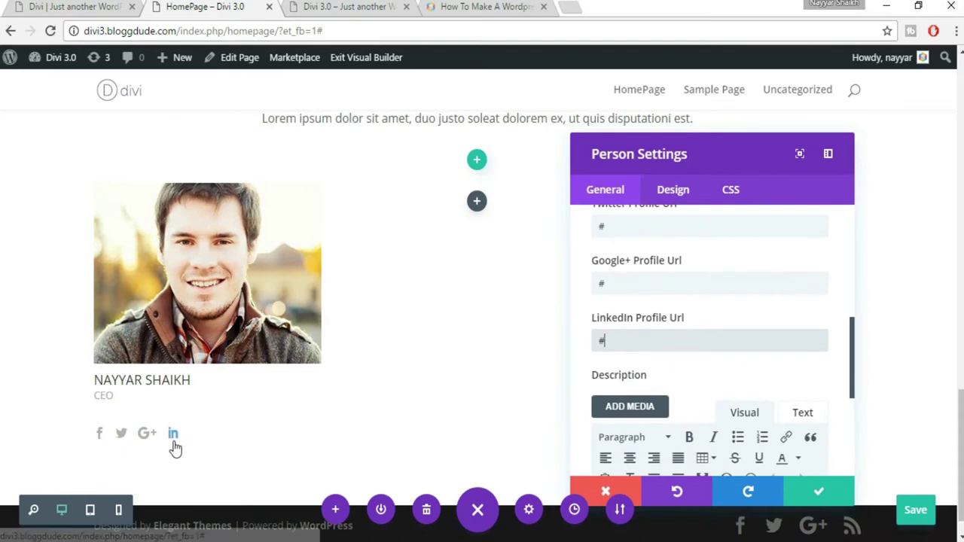
pyautogui.scroll(-1, 740, 357)
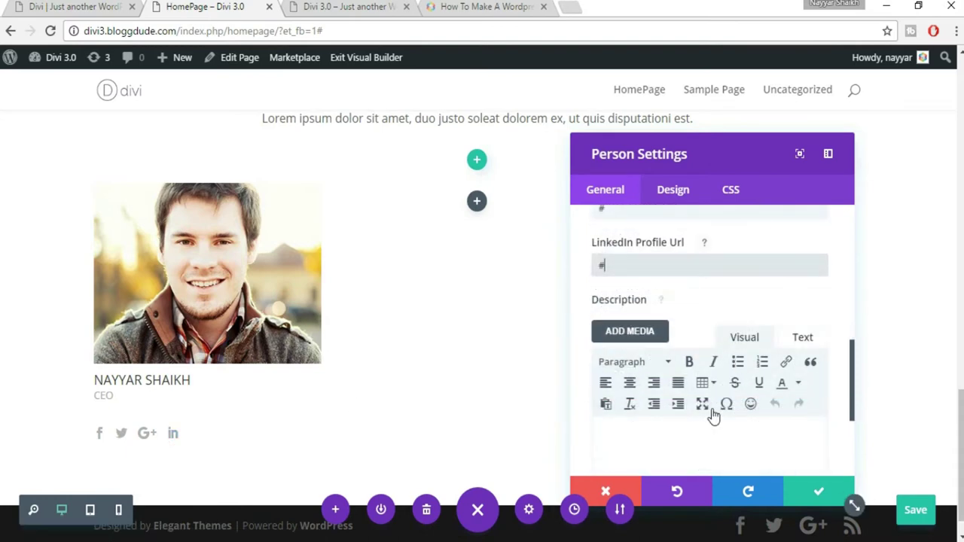
pyautogui.scroll(-2, 708, 411)
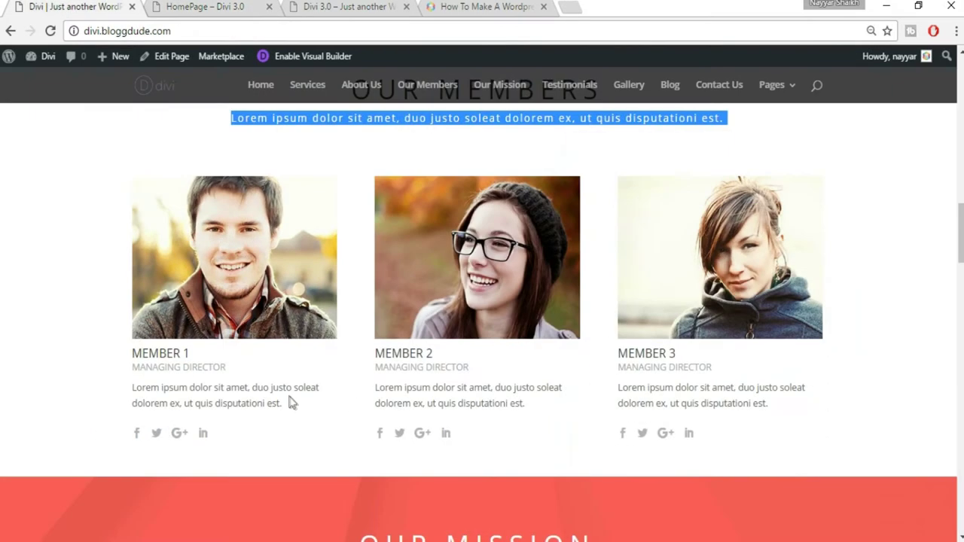
# Paste Member 1's Lorem ipsum description from the live site and remove its indent
pyautogui.moveTo(291, 403); pyautogui.dragTo(125, 385)
pyautogui.hotkey('ctrl', 'c')
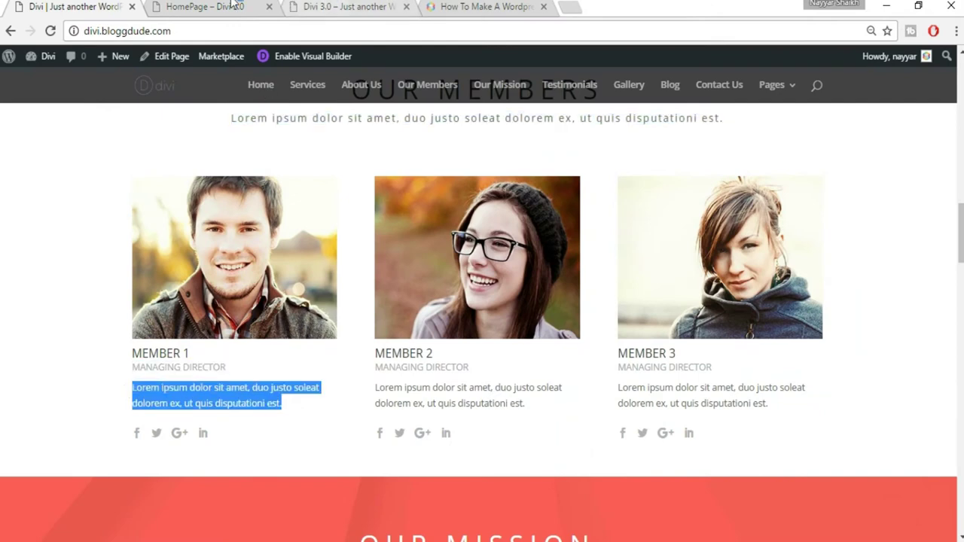
pyautogui.click(343, 7)
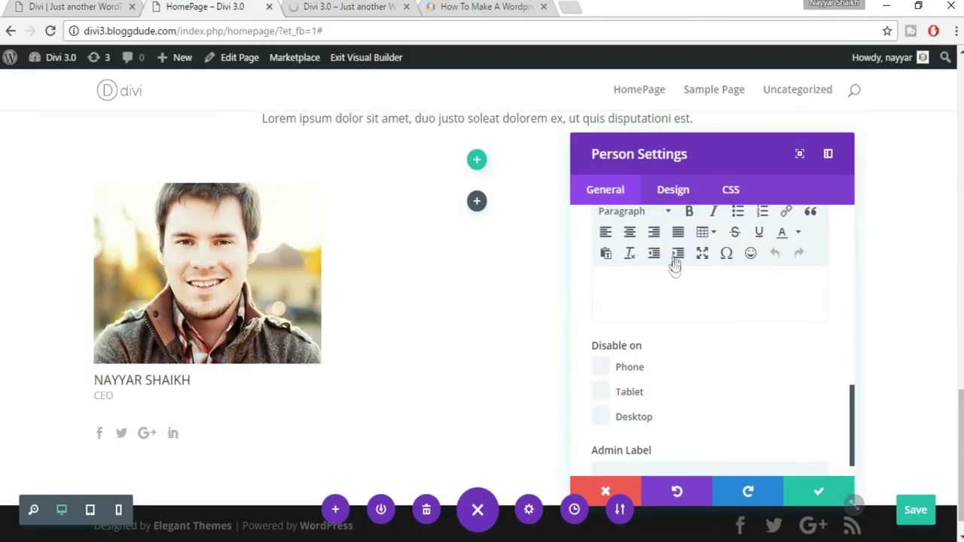
pyautogui.click(675, 284)
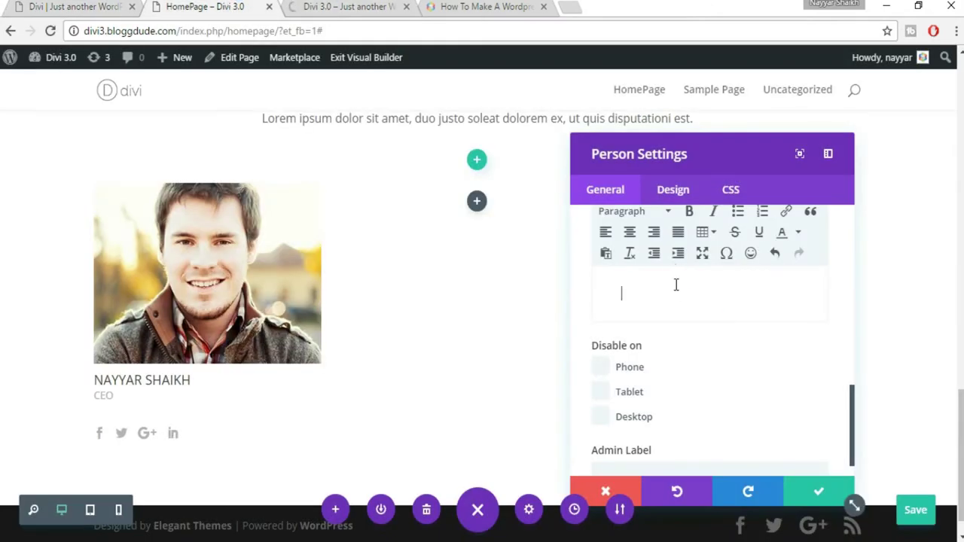
pyautogui.hotkey('ctrl', 'v')
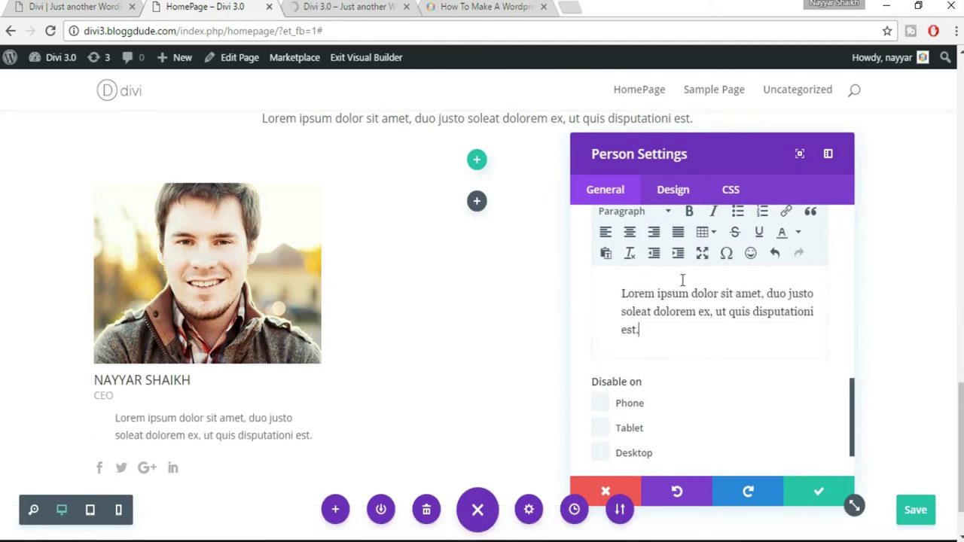
pyautogui.click(654, 254)
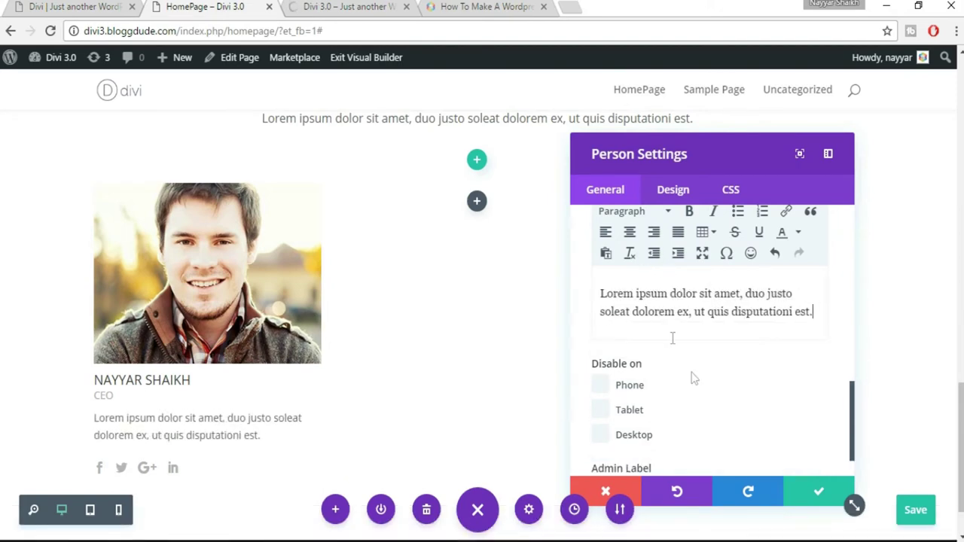
pyautogui.click(49, 7)
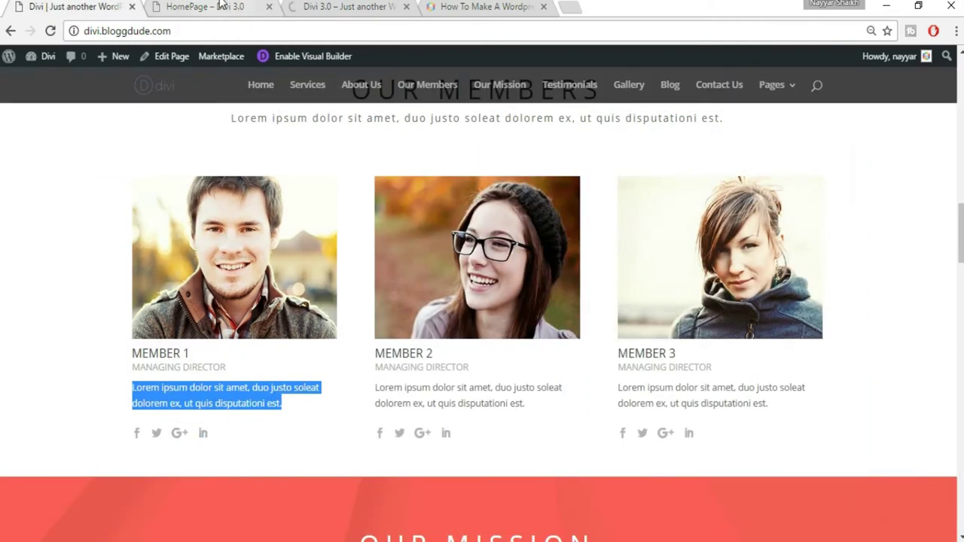
pyautogui.click(241, 6)
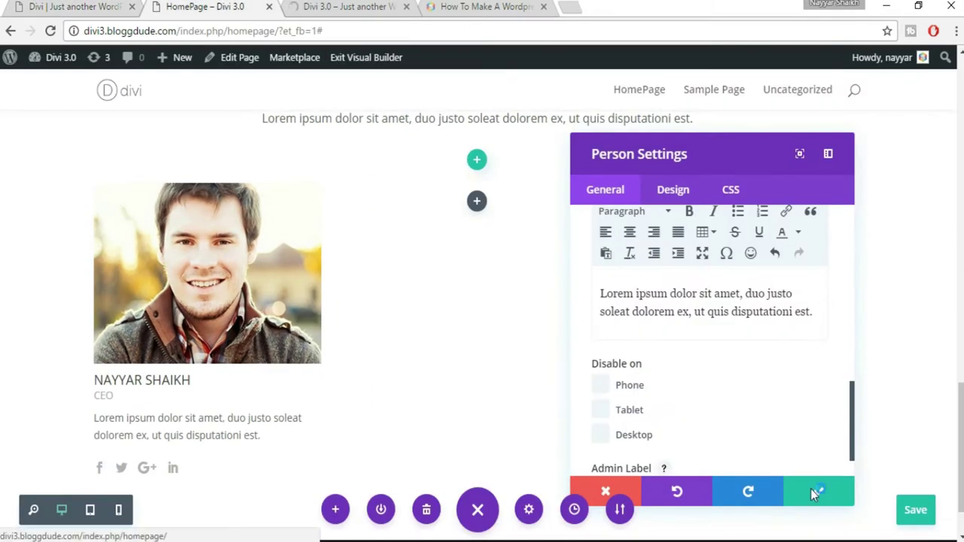
# Save the person card, then duplicate it into the second and third columns
pyautogui.click(759, 441)
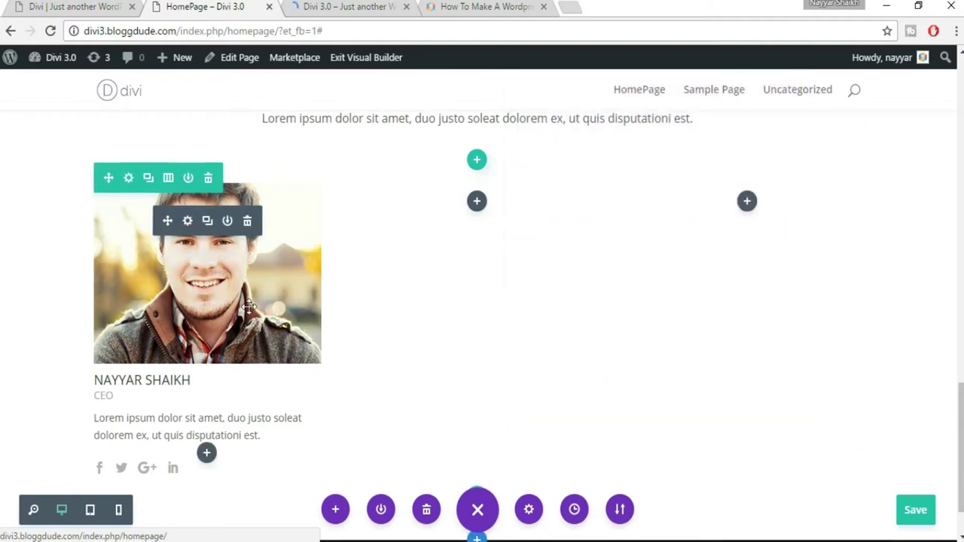
pyautogui.click(208, 221)
pyautogui.scroll(-2, 189, 339)
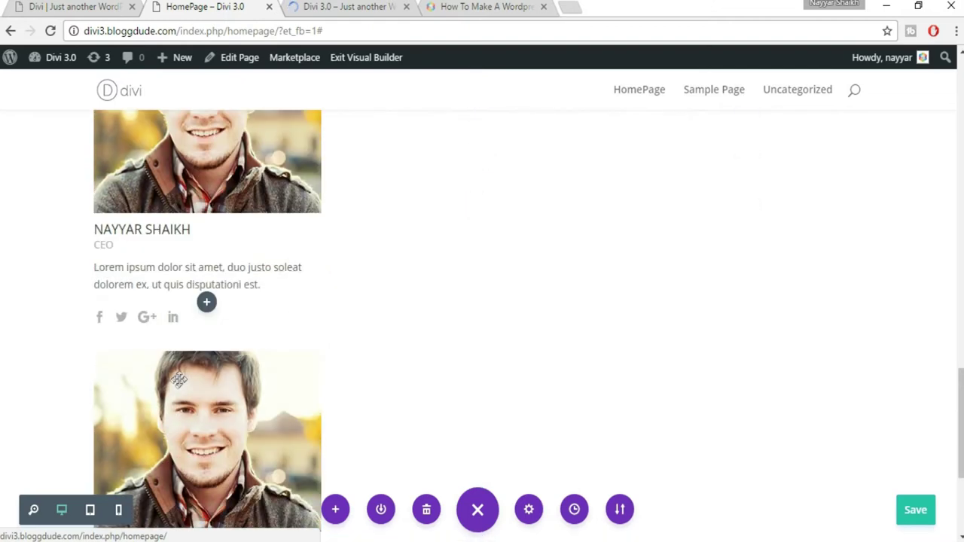
pyautogui.moveTo(167, 384); pyautogui.dragTo(507, 246)
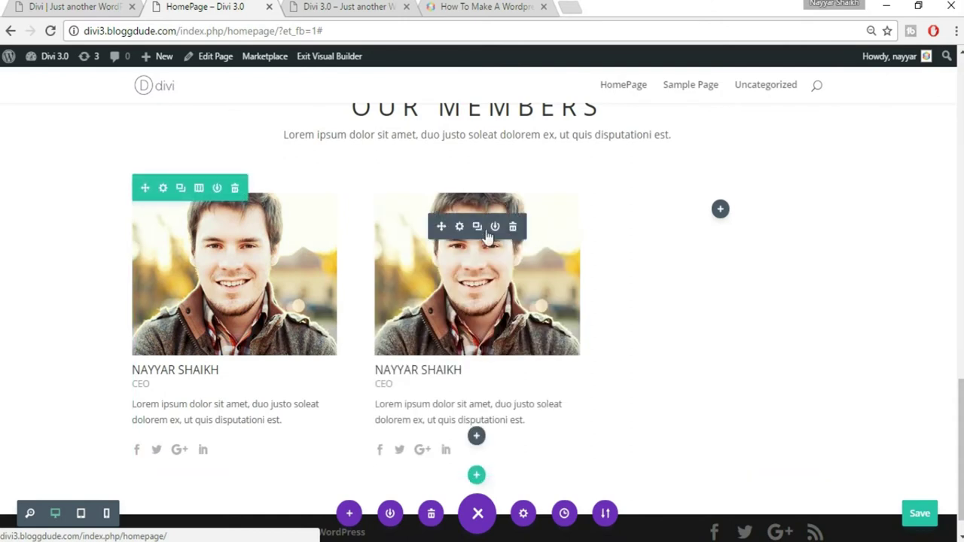
pyautogui.click(477, 226)
pyautogui.moveTo(458, 234); pyautogui.dragTo(682, 232)
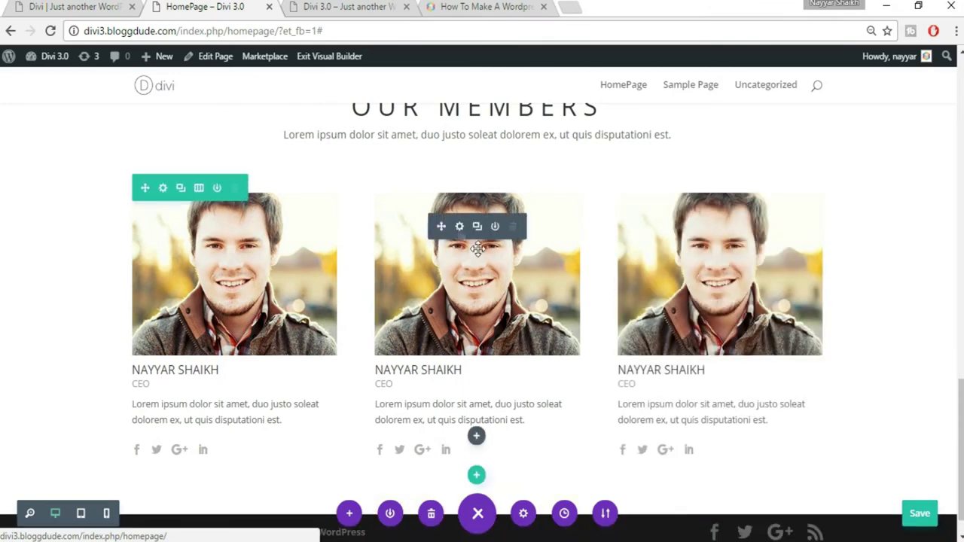
# Replace the second card's member name and change its position to DESIGNER
pyautogui.click(459, 226)
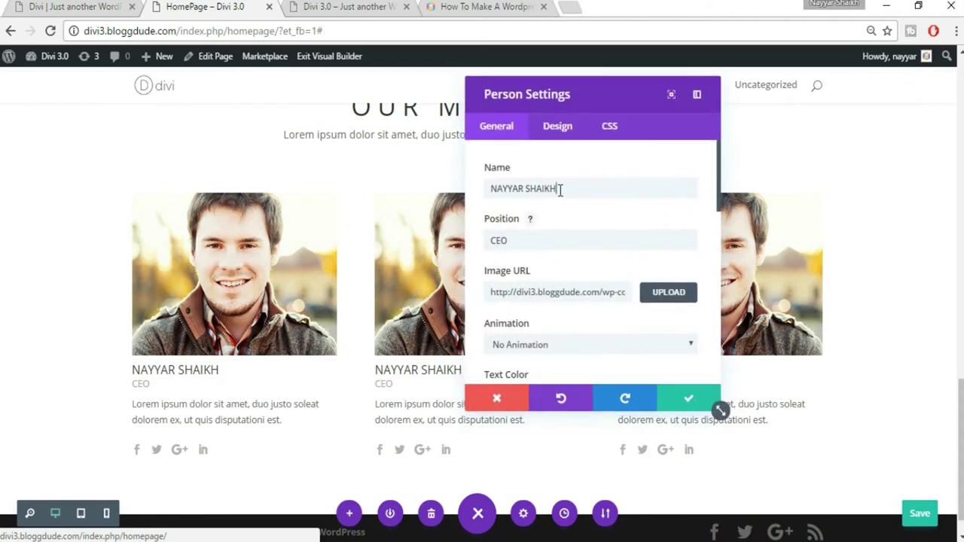
pyautogui.tripleClick(559, 189)
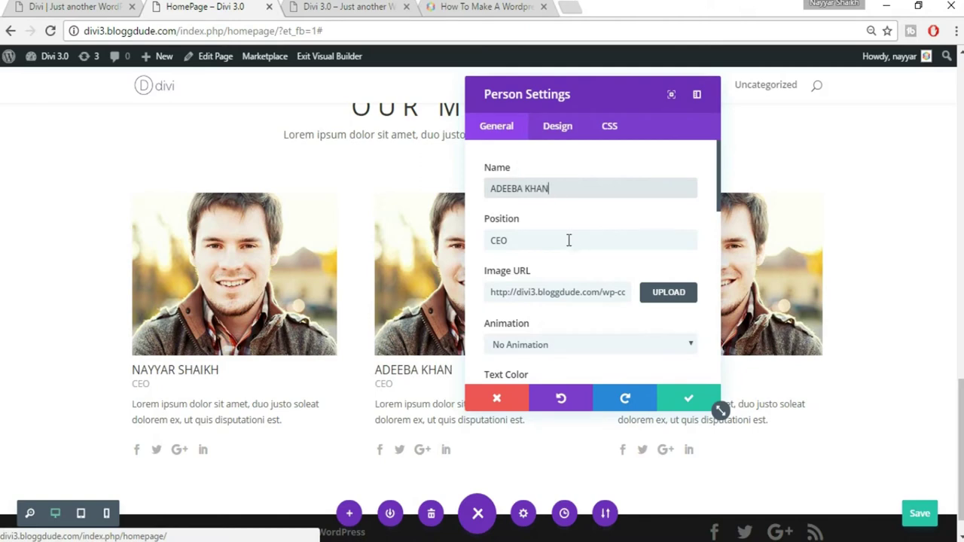
pyautogui.click(477, 240)
pyautogui.doubleClick(476, 241)
pyautogui.write('DESIGNER')
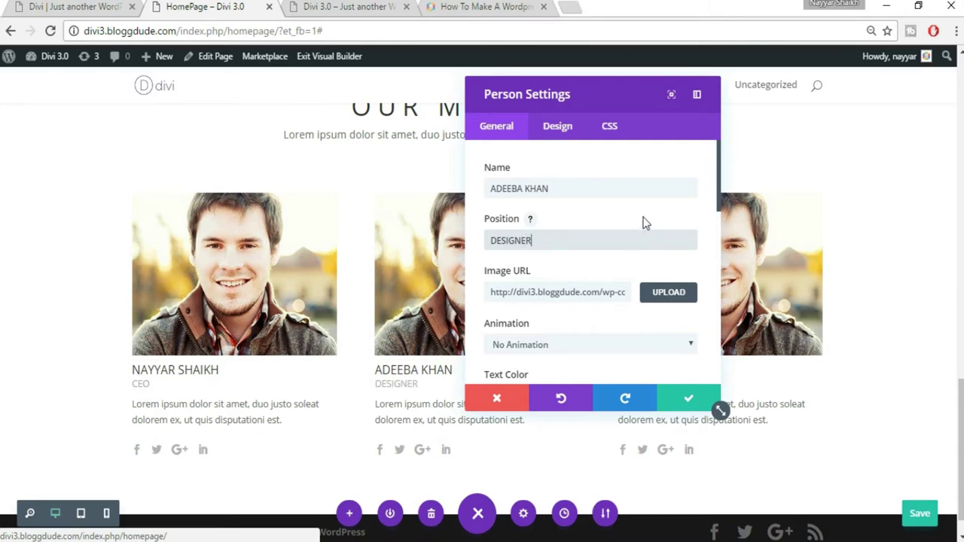
pyautogui.scroll(-2, 678, 218)
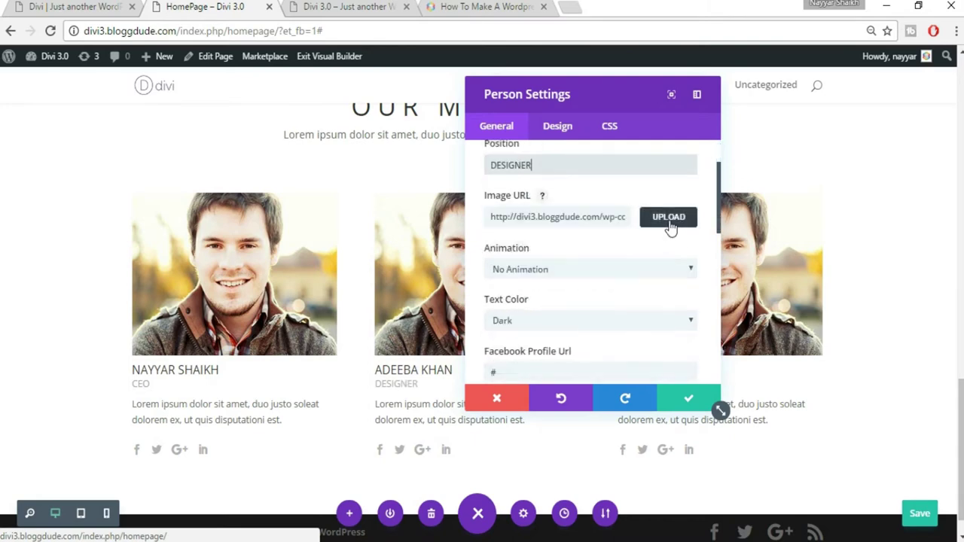
# Give the second card the woman-in-glasses portrait and save its settings
pyautogui.click(658, 218)
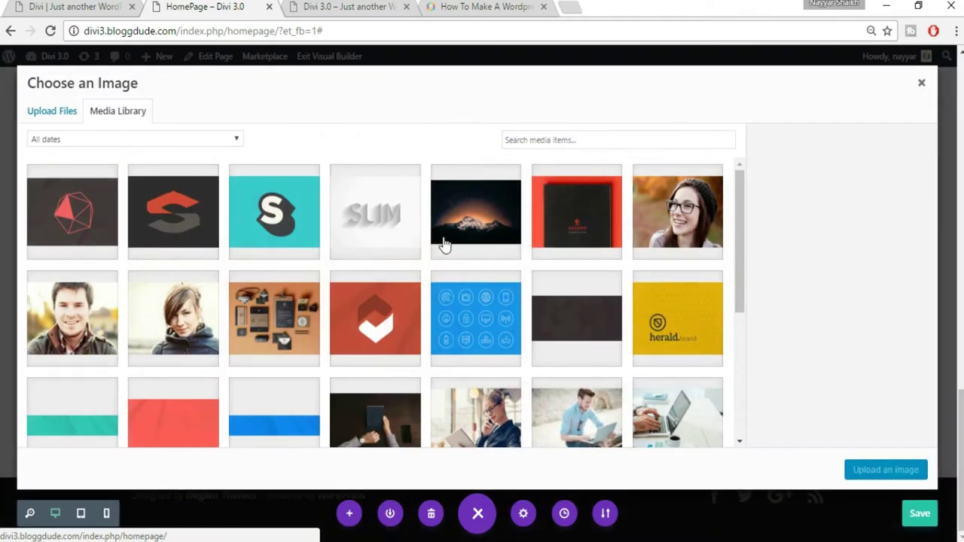
pyautogui.click(684, 260)
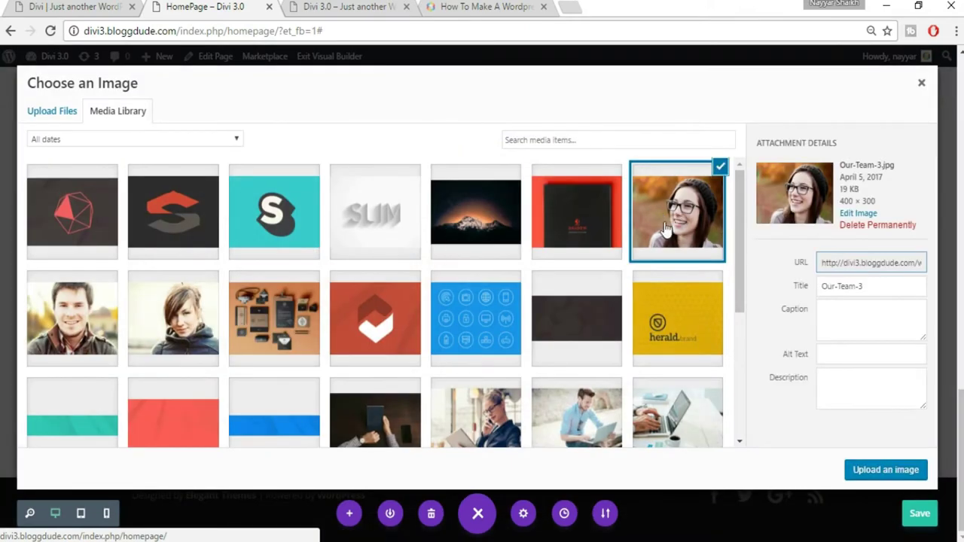
pyautogui.click(860, 471)
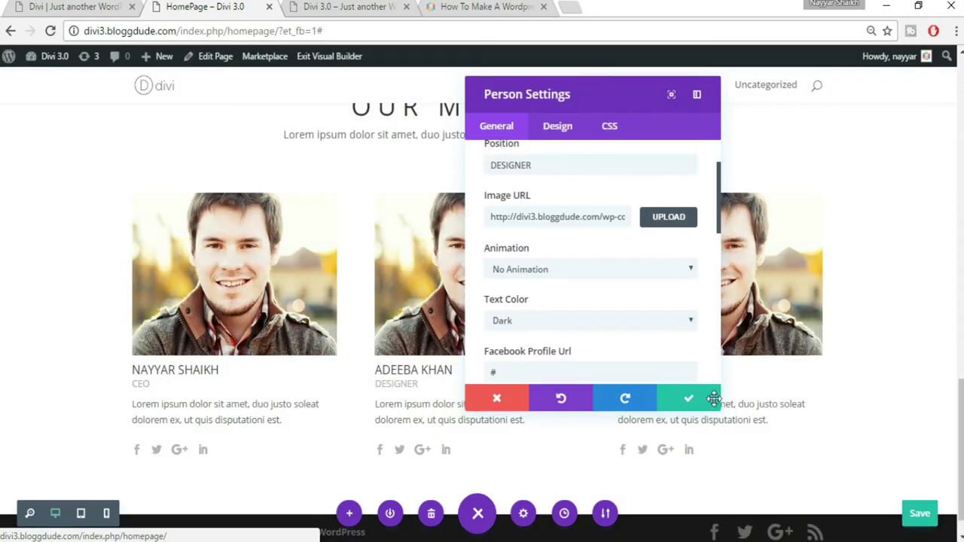
pyautogui.click(685, 401)
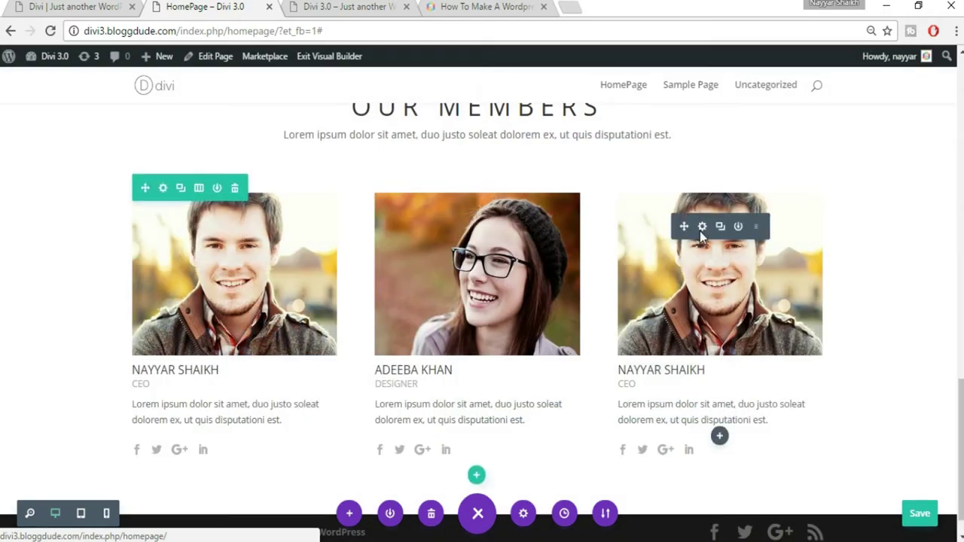
# Replace the third card's member name and set its position to MD
pyautogui.click(700, 230)
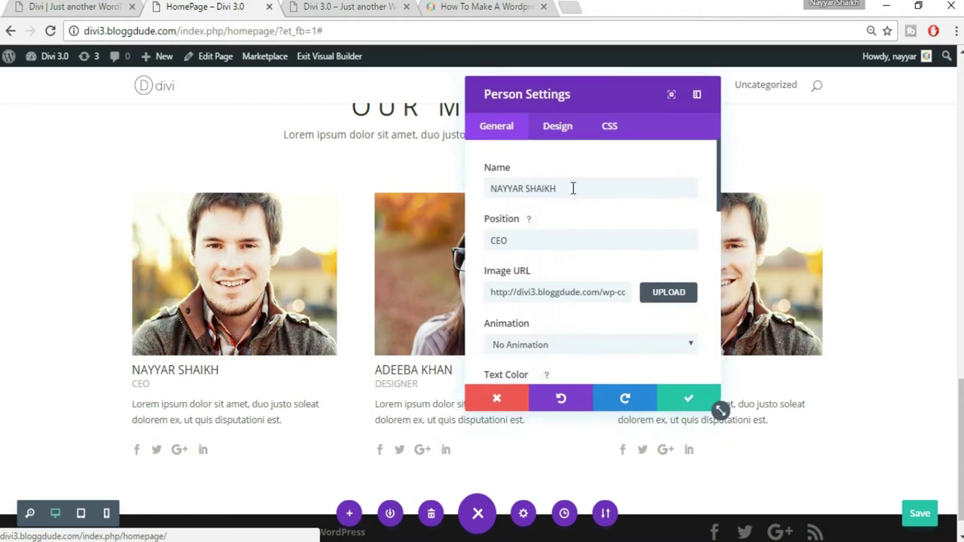
pyautogui.tripleClick(572, 188)
pyautogui.write('Mi')
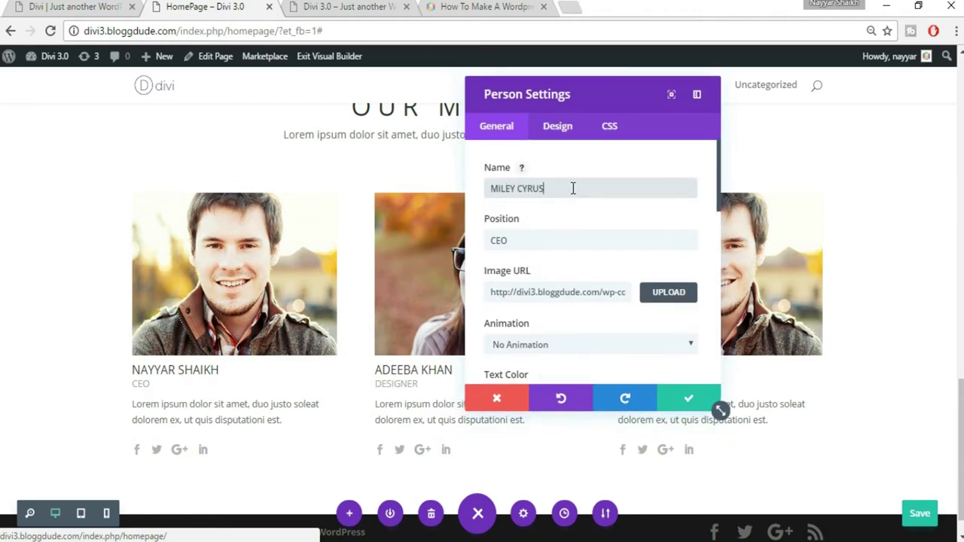
pyautogui.click(562, 241)
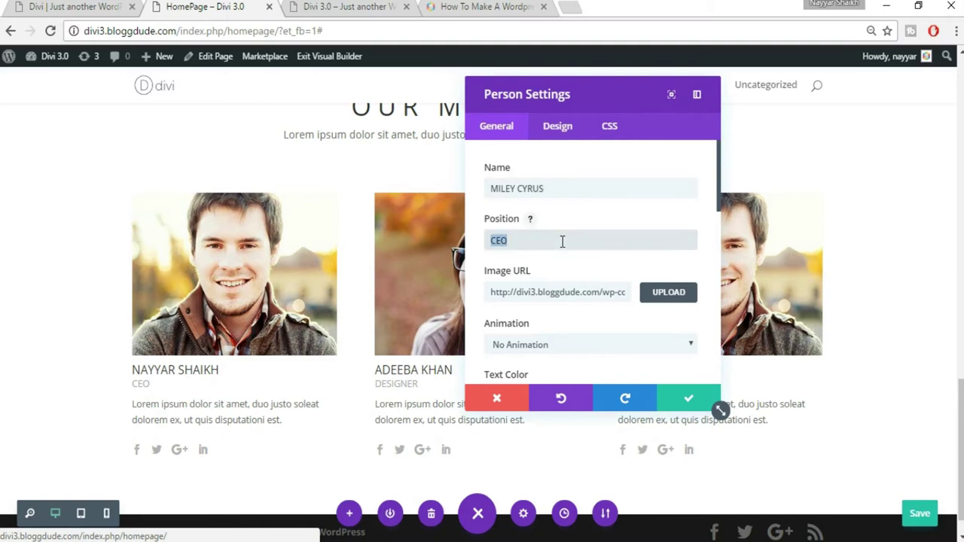
# Set the third card's photo to the hooded-jacket portrait and save
pyautogui.click(668, 293)
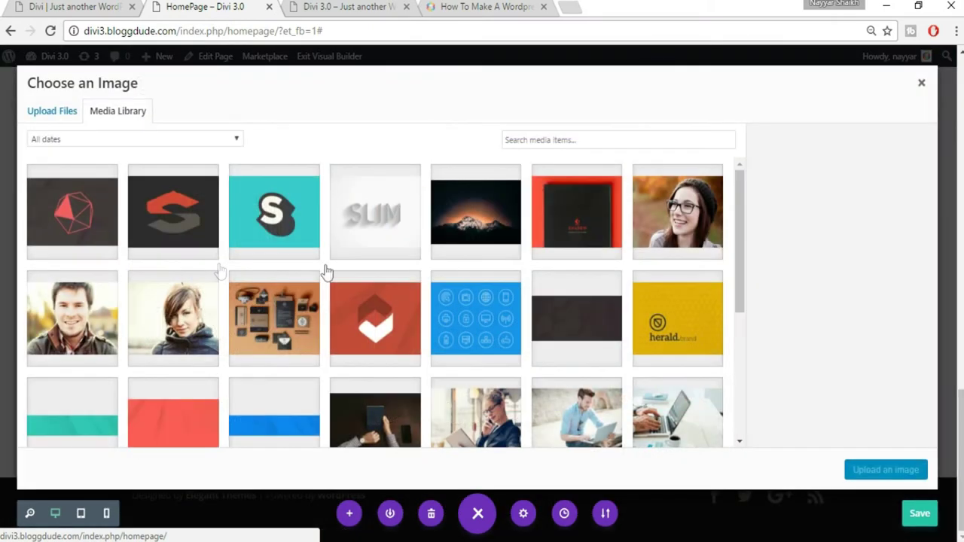
pyautogui.click(197, 309)
pyautogui.click(866, 471)
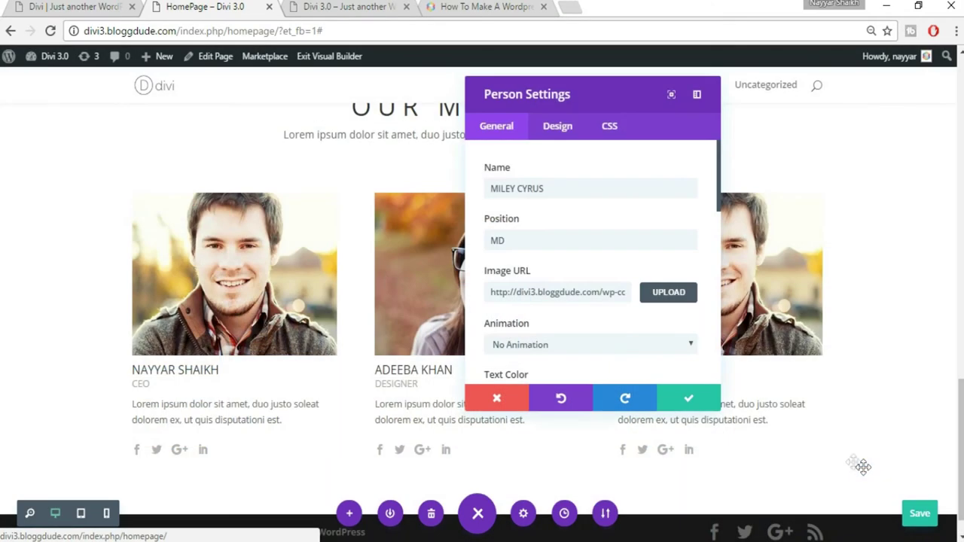
pyautogui.click(699, 399)
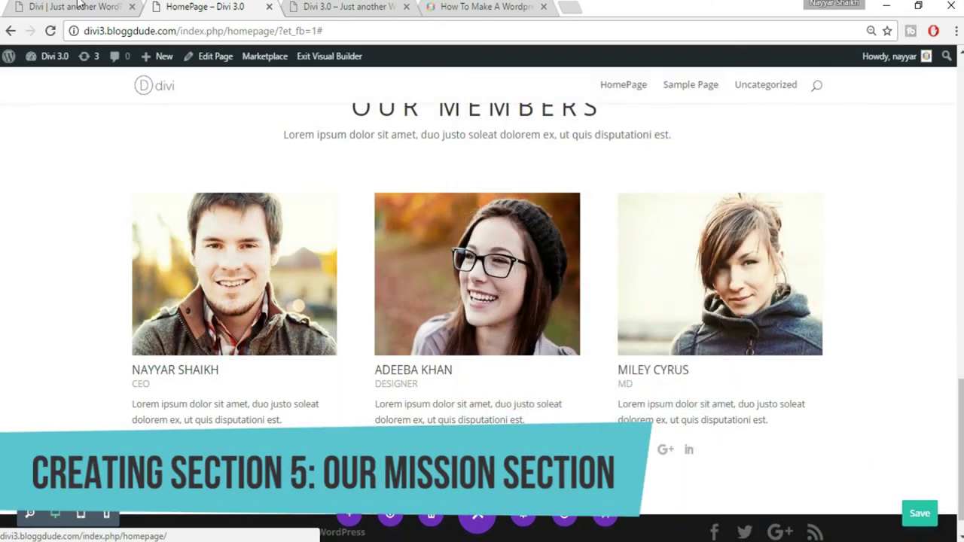
# Scroll the live site to the Our Mission section for reference
pyautogui.click(79, 6)
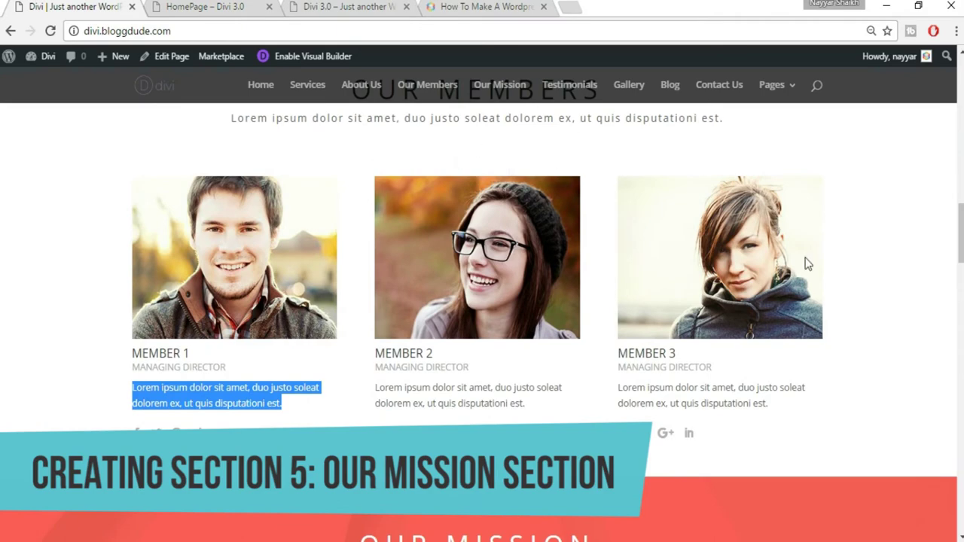
pyautogui.scroll(-4, 807, 264)
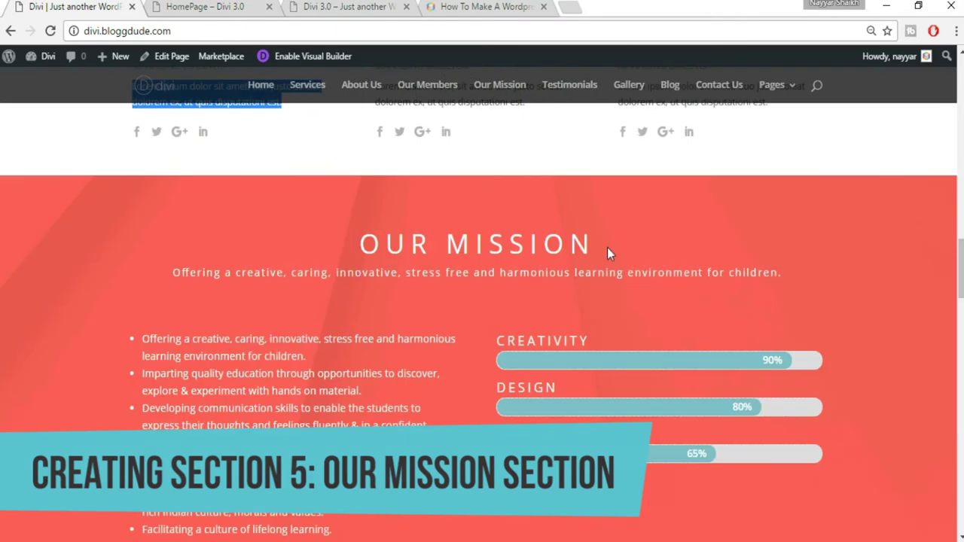
pyautogui.scroll(-1, 607, 247)
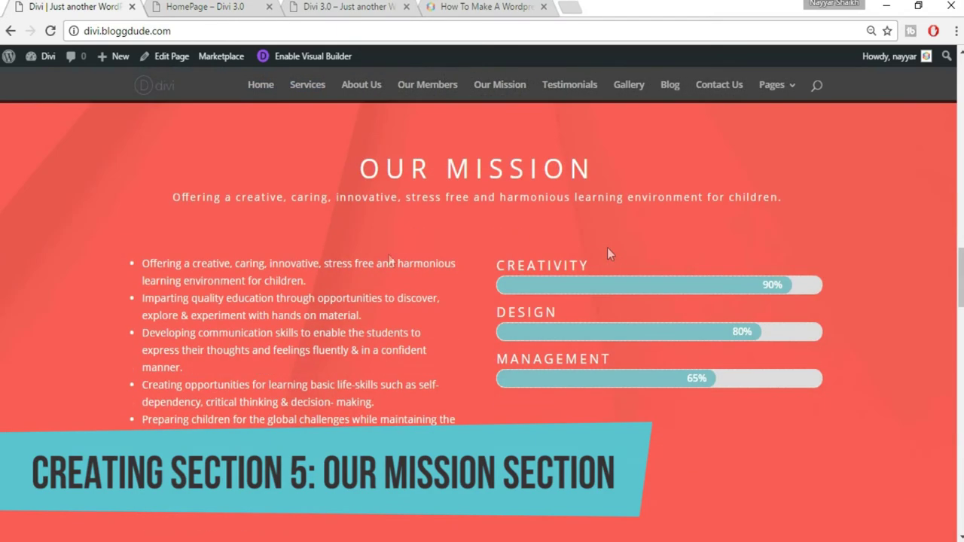
pyautogui.click(272, 3)
# Insert a Regular section with a single full-width row and drop a Call To Action module into it
pyautogui.scroll(-1, 487, 462)
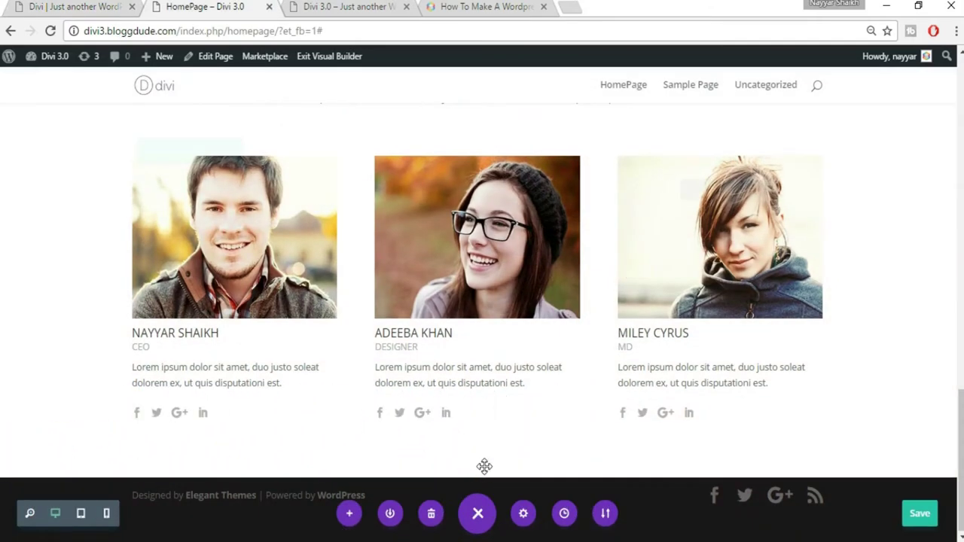
pyautogui.click(477, 478)
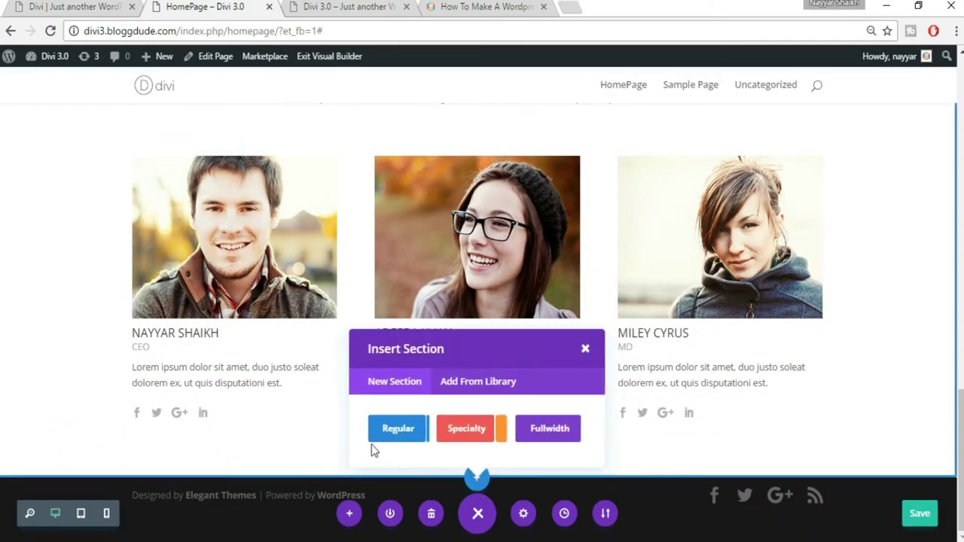
pyautogui.click(393, 435)
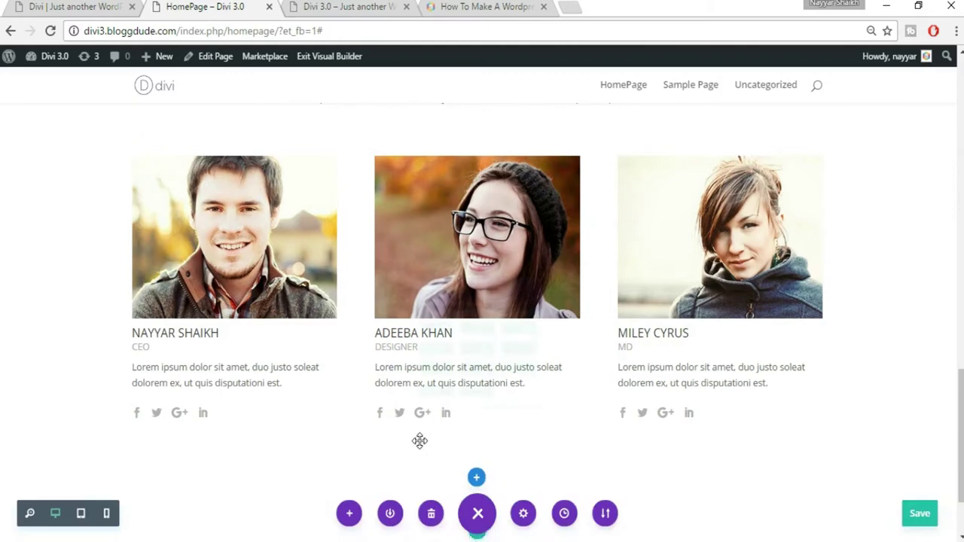
pyautogui.click(83, 6)
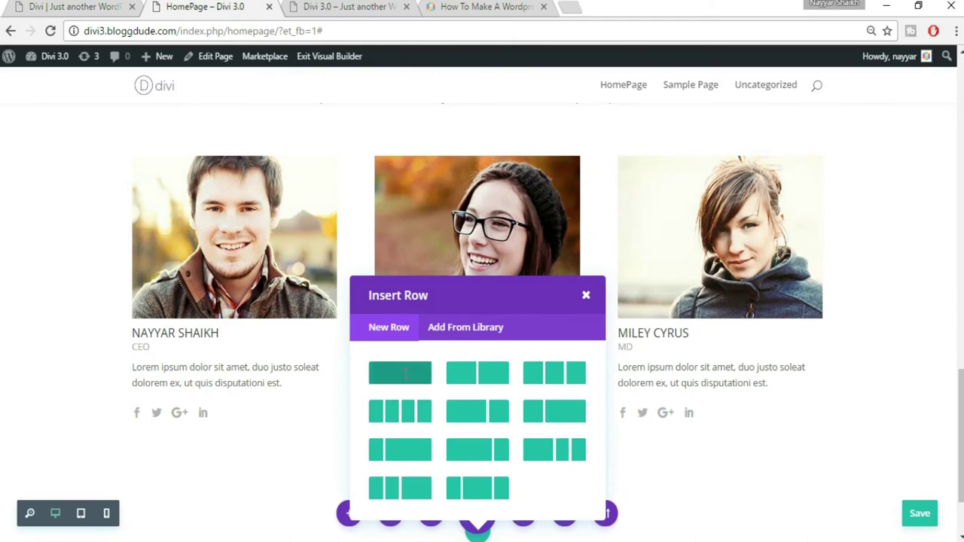
pyautogui.click(403, 375)
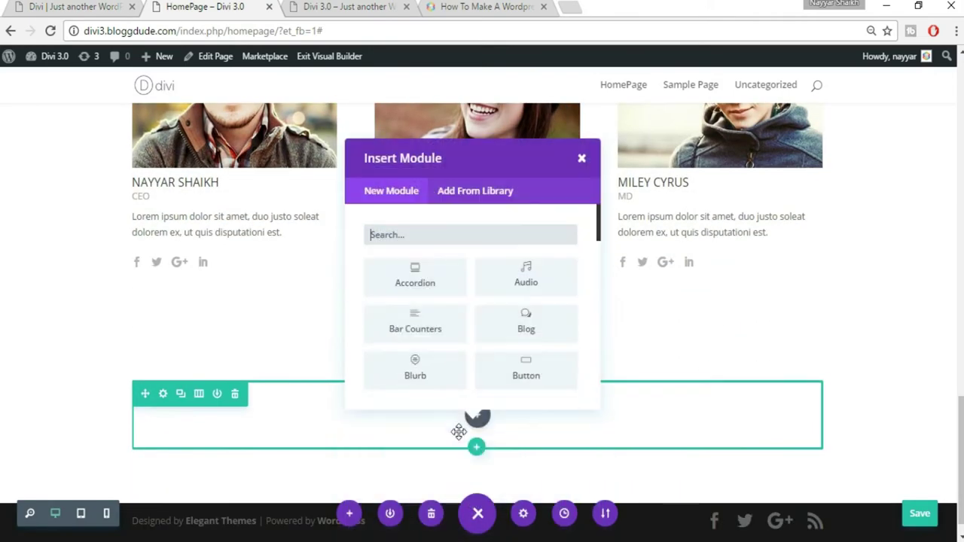
pyautogui.scroll(-3, 426, 351)
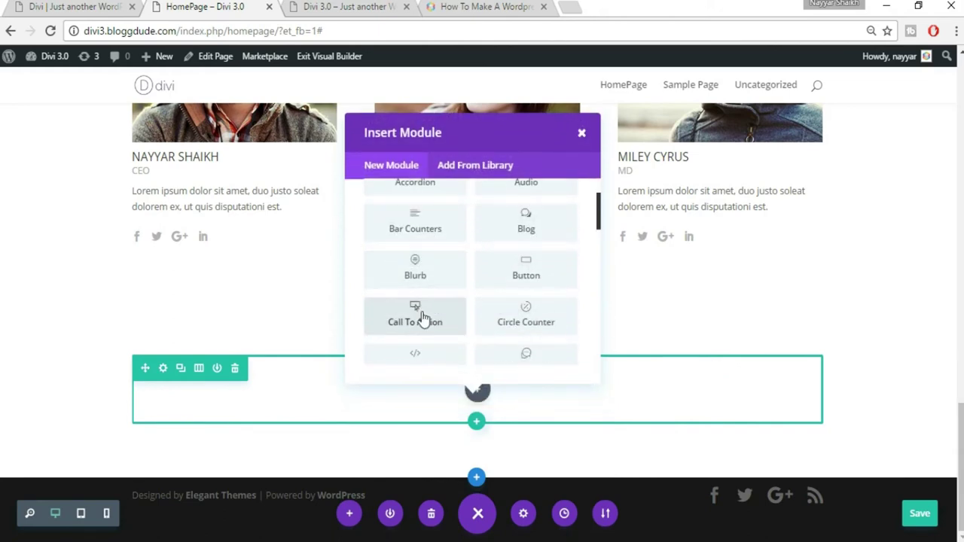
pyautogui.moveTo(422, 316); pyautogui.dragTo(499, 327)
# Title the call-to-action OUR MISSION
pyautogui.click(591, 182)
pyautogui.write('O')
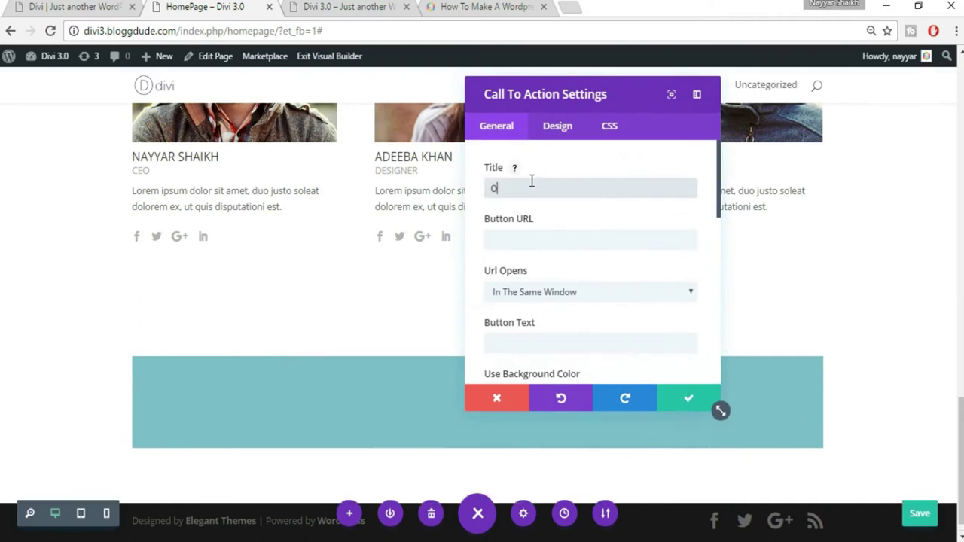
pyautogui.write('UR MISSION')
pyautogui.scroll(-2, 623, 304)
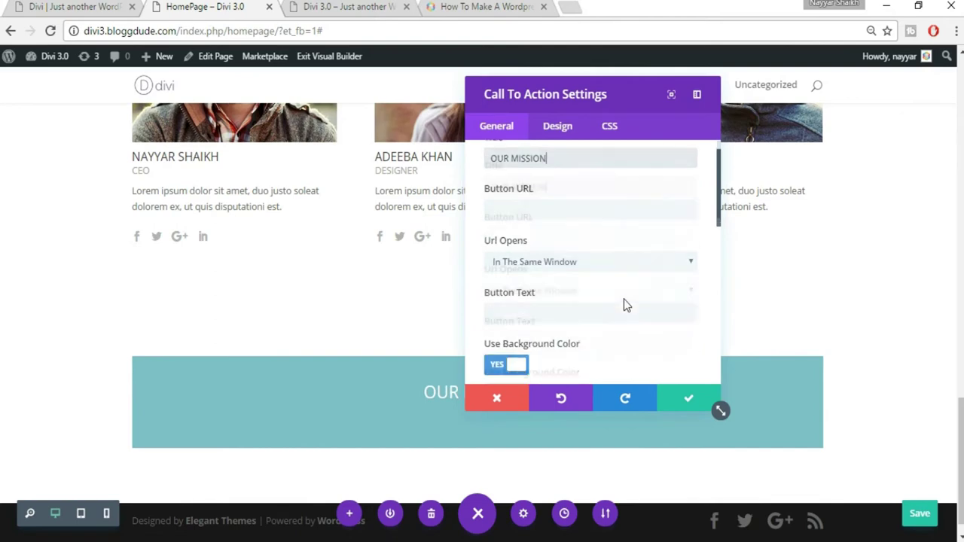
# Copy the live site's mission sentence into the content as plain text
pyautogui.click(68, 6)
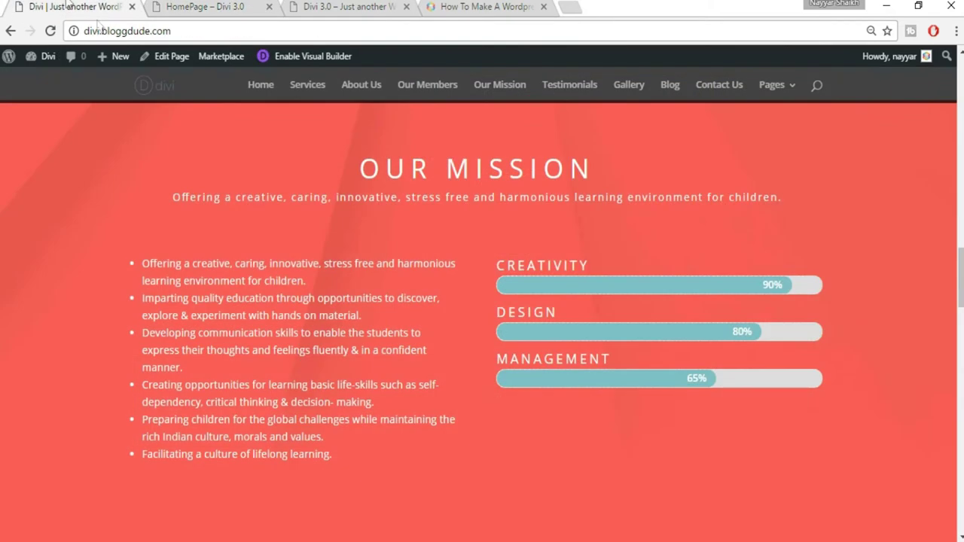
pyautogui.tripleClick(399, 193)
pyautogui.hotkey('ctrl', 'c')
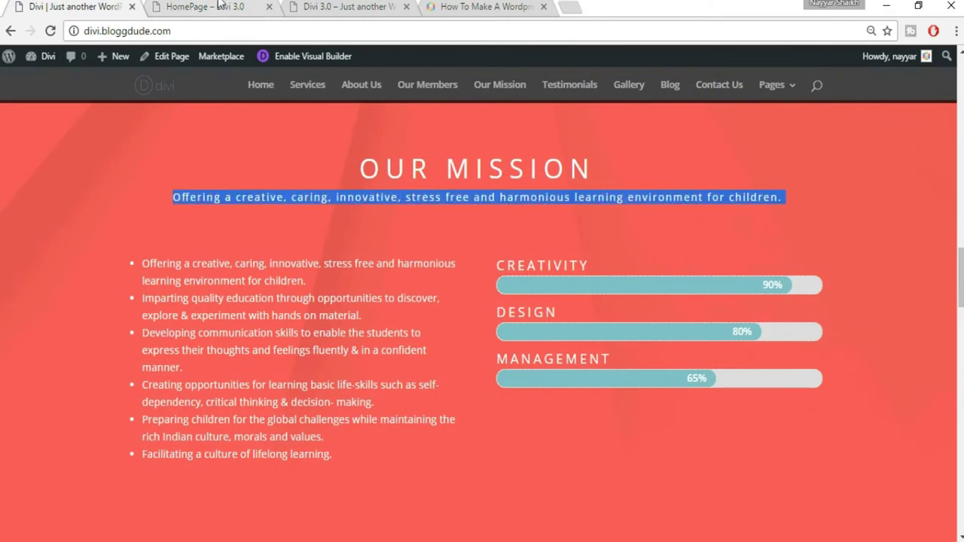
pyautogui.click(220, 6)
pyautogui.scroll(-4, 610, 316)
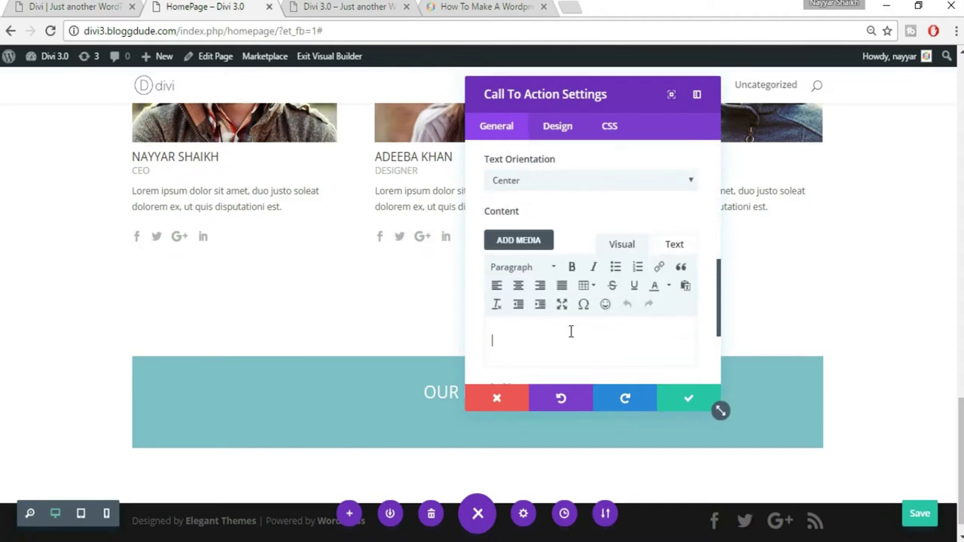
pyautogui.hotkey('ctrl', 'v')
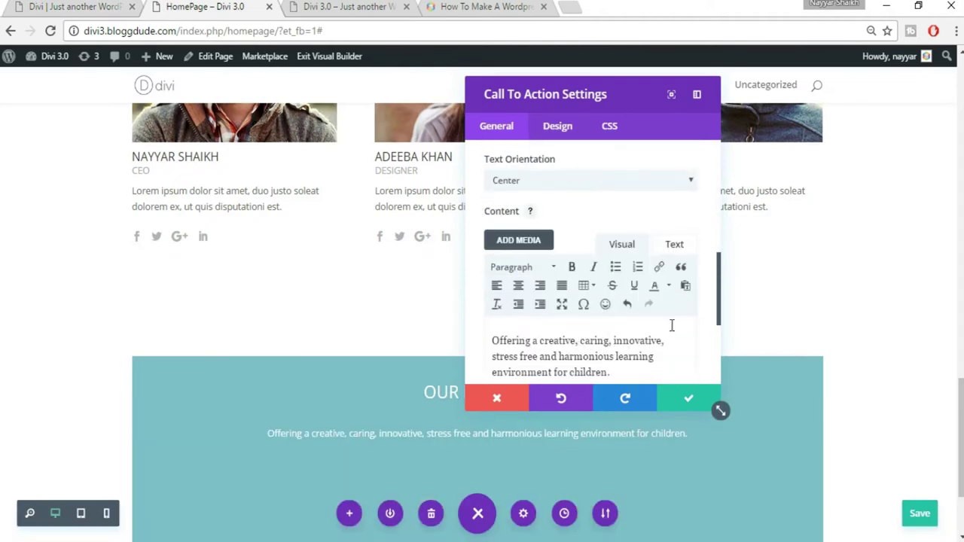
pyautogui.click(682, 254)
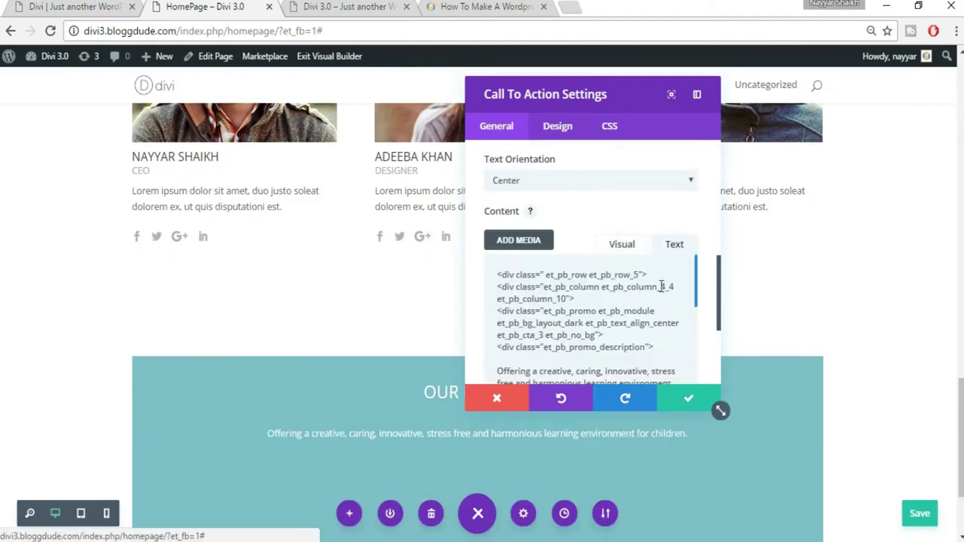
pyautogui.click(621, 252)
pyautogui.scroll(-1, 362, 418)
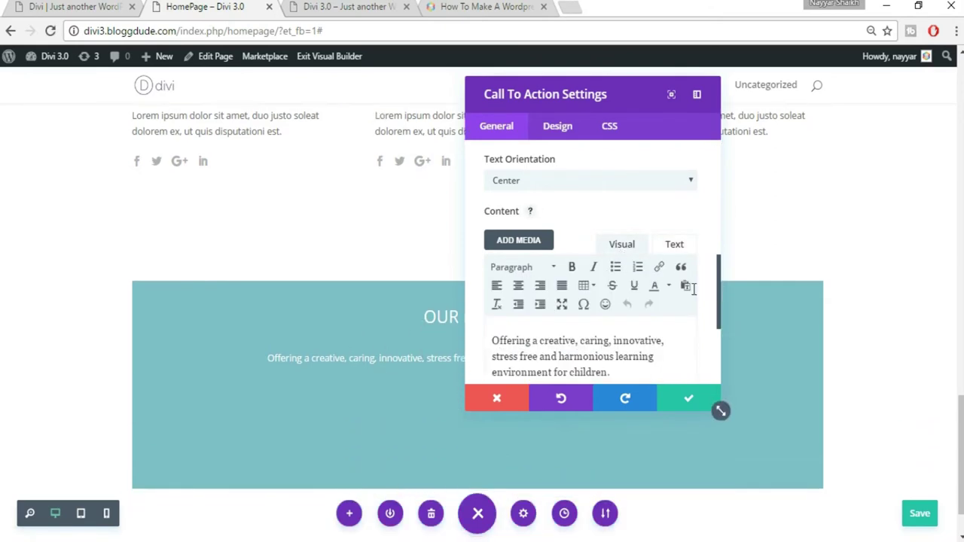
pyautogui.click(673, 248)
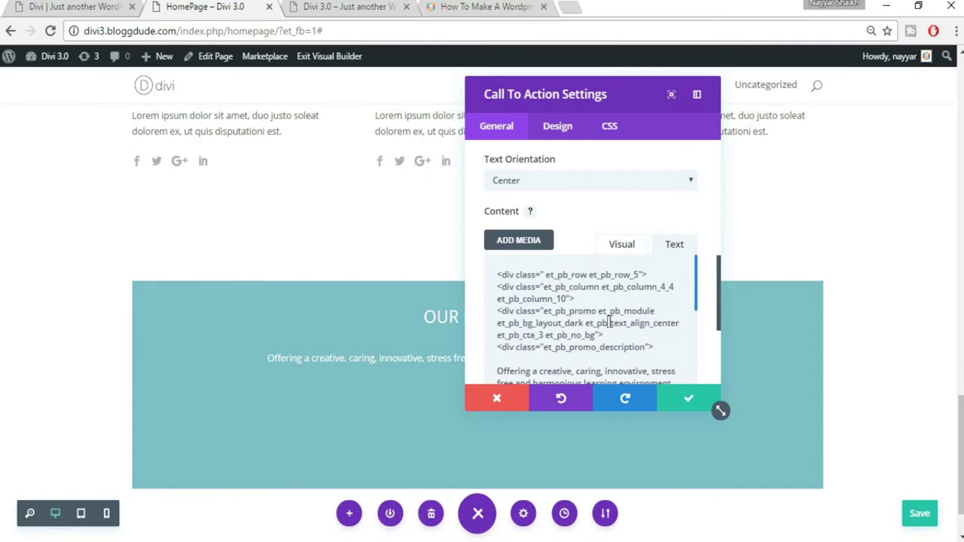
pyautogui.hotkey('ctrl', 'a')
pyautogui.press('BackSpace')
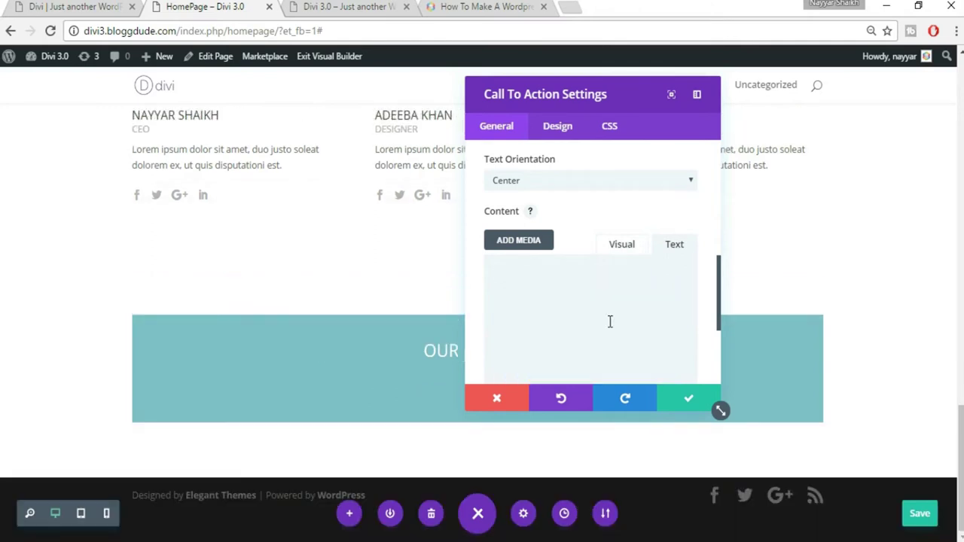
pyautogui.hotkey('ctrl', 'v')
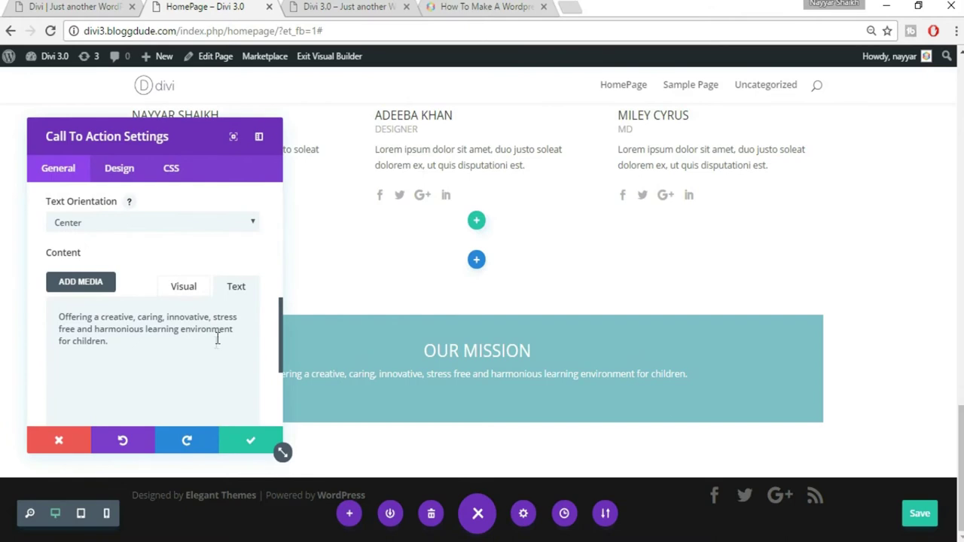
# Turn off the background colour and set the text colour to Dark
pyautogui.scroll(4, 147, 274)
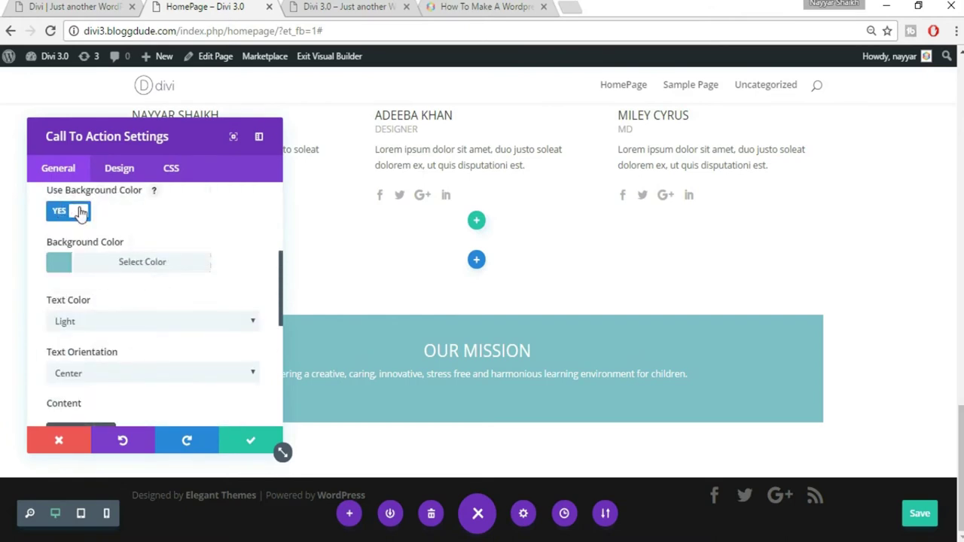
pyautogui.click(81, 213)
pyautogui.click(129, 266)
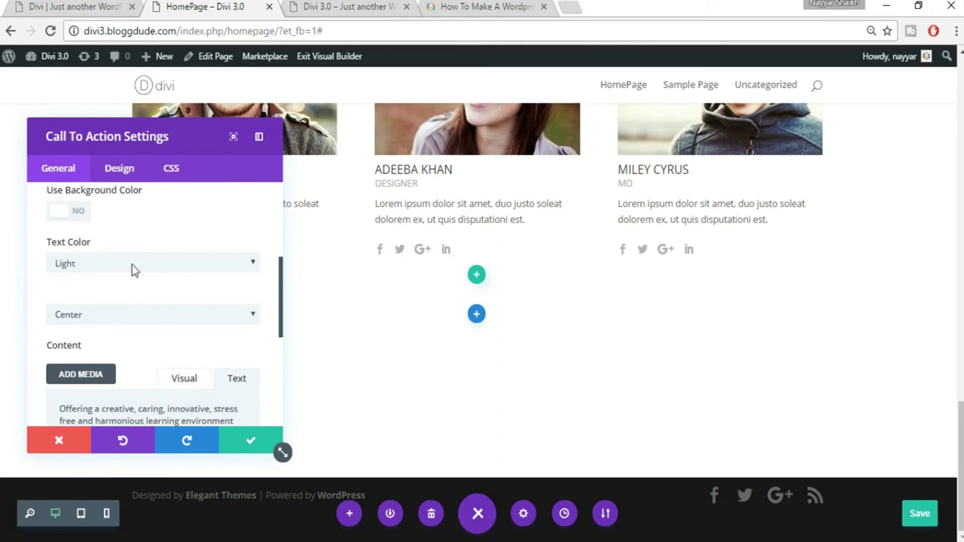
pyautogui.click(130, 296)
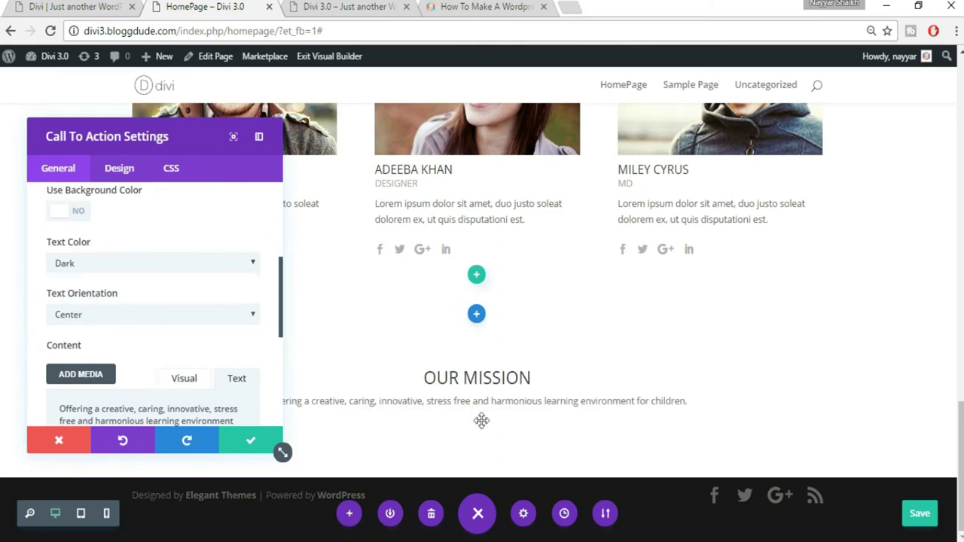
pyautogui.click(117, 169)
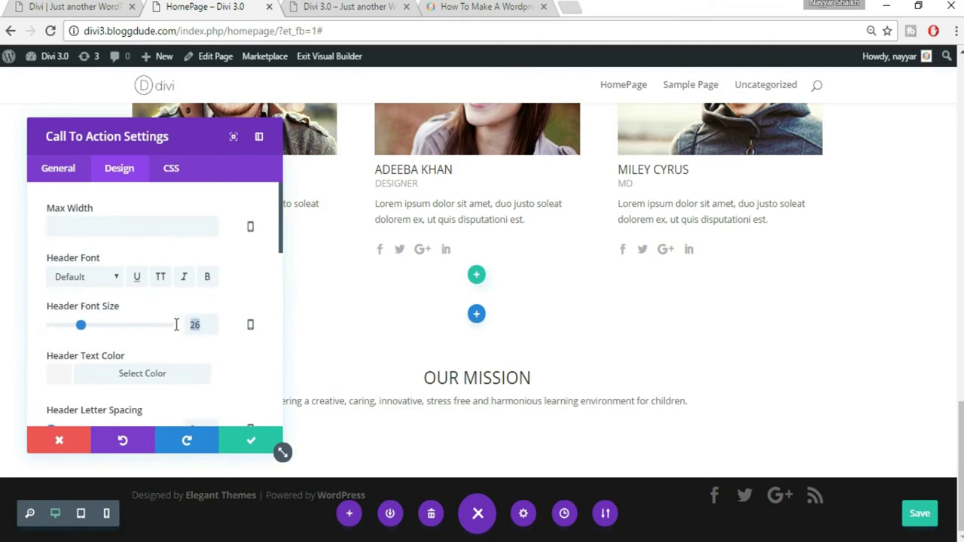
# Set heading font size 40, heading letter spacing 10 and body font size 16, then save
pyautogui.write('40')
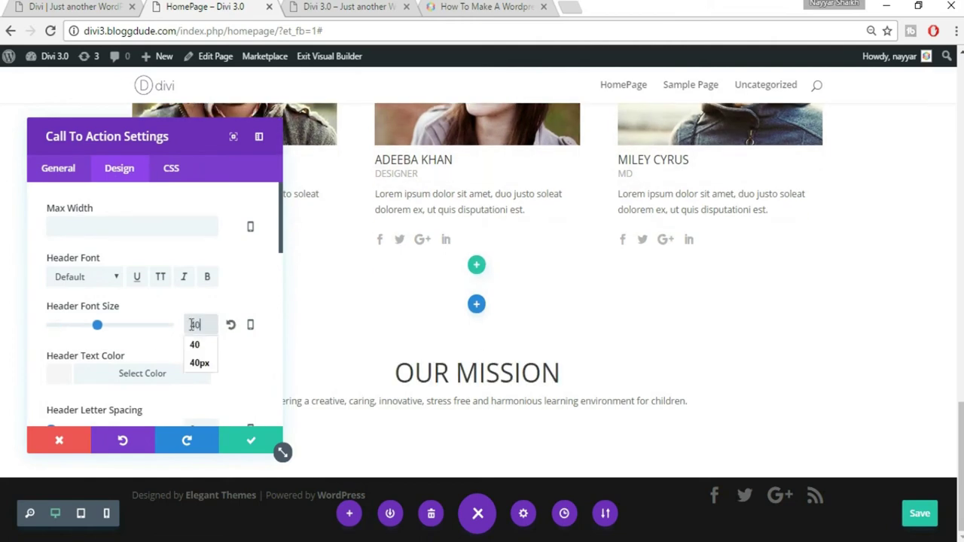
pyautogui.scroll(-1, 256, 320)
pyautogui.click(242, 306)
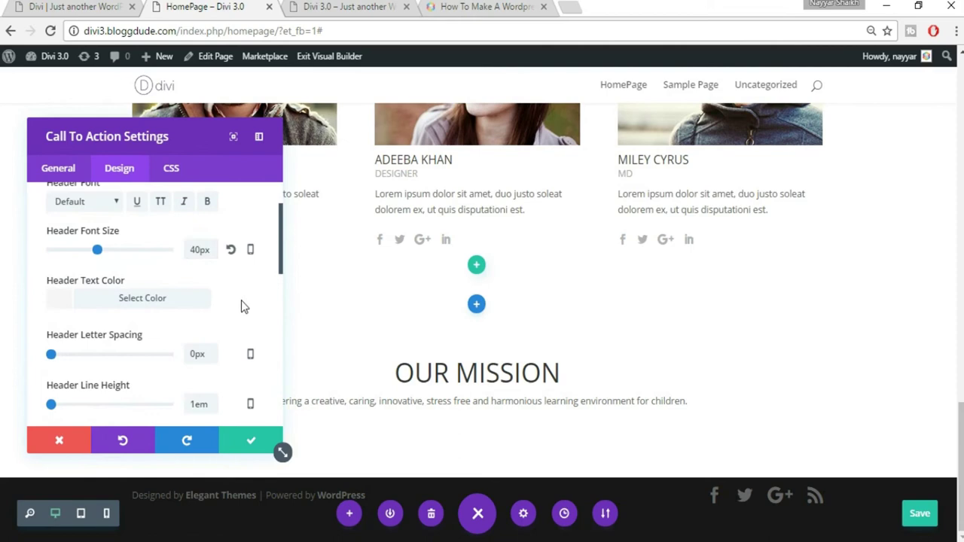
pyautogui.click(192, 353)
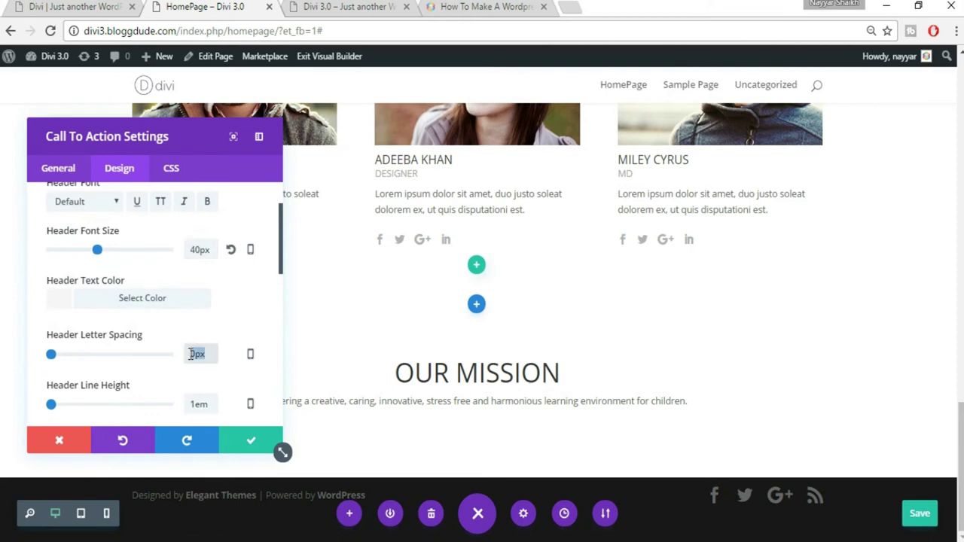
pyautogui.write('10')
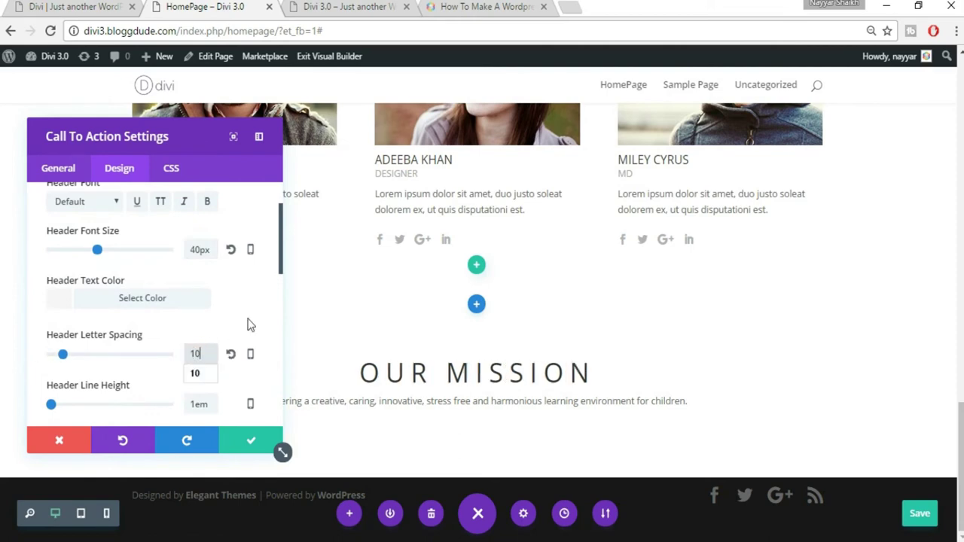
pyautogui.scroll(-2, 248, 338)
pyautogui.scroll(-1, 237, 341)
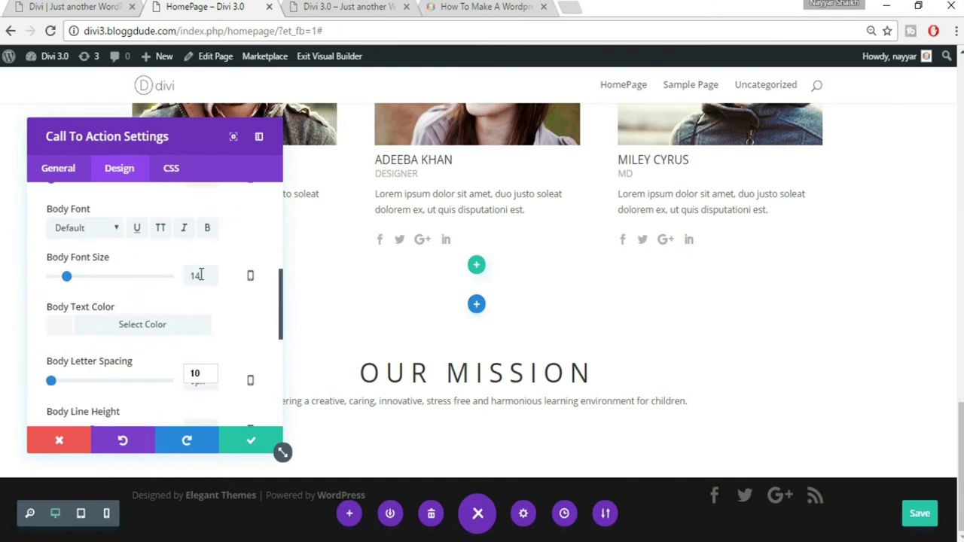
pyautogui.moveTo(200, 275); pyautogui.dragTo(186, 276)
pyautogui.write('16')
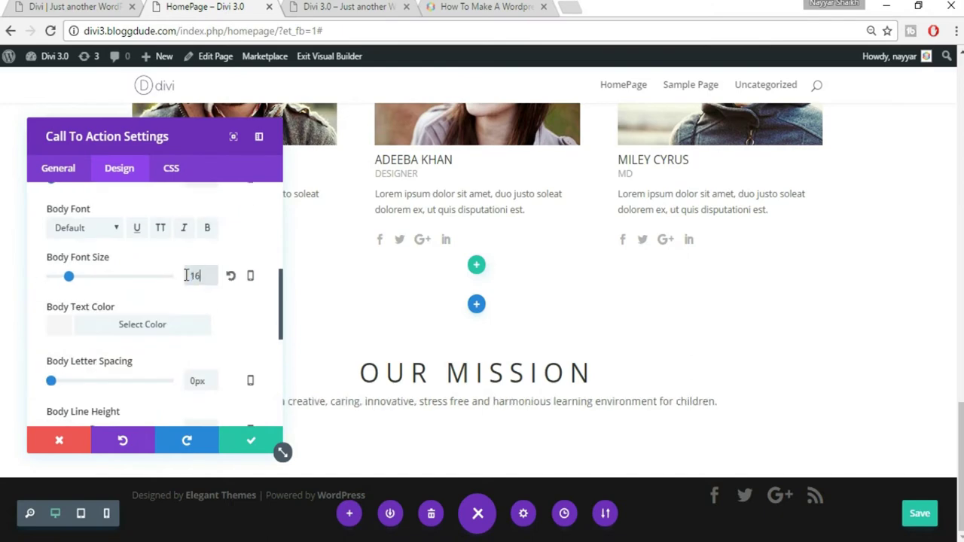
pyautogui.click(256, 440)
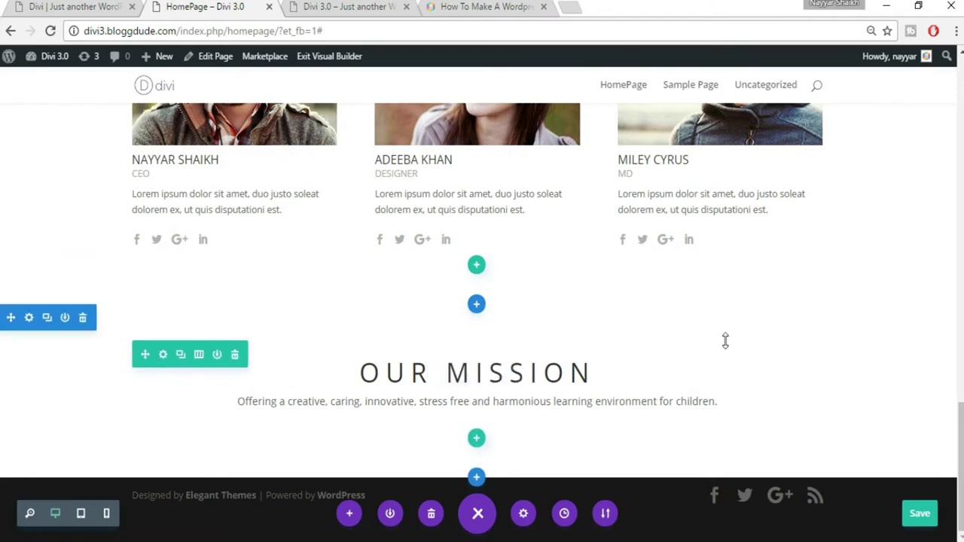
pyautogui.scroll(2, 725, 339)
pyautogui.click(74, 6)
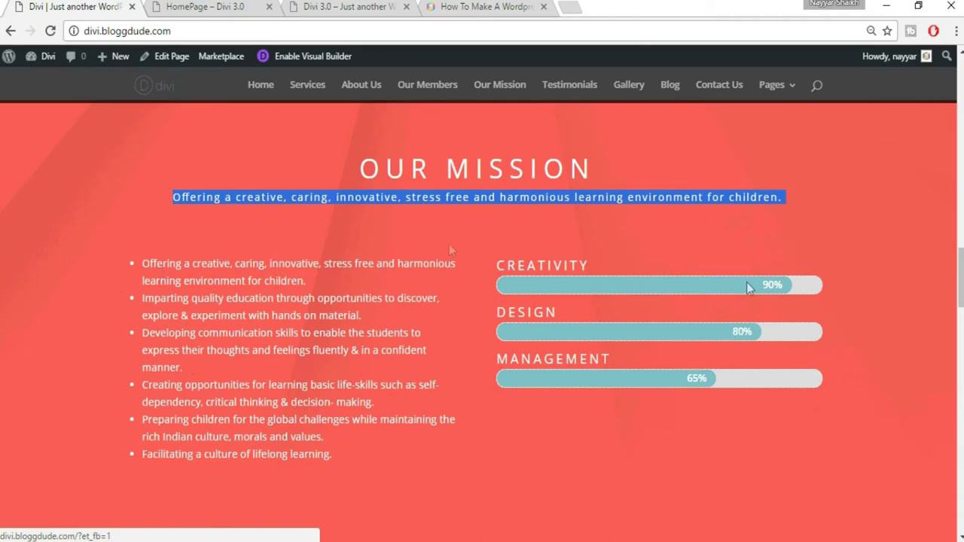
pyautogui.scroll(1, 434, 295)
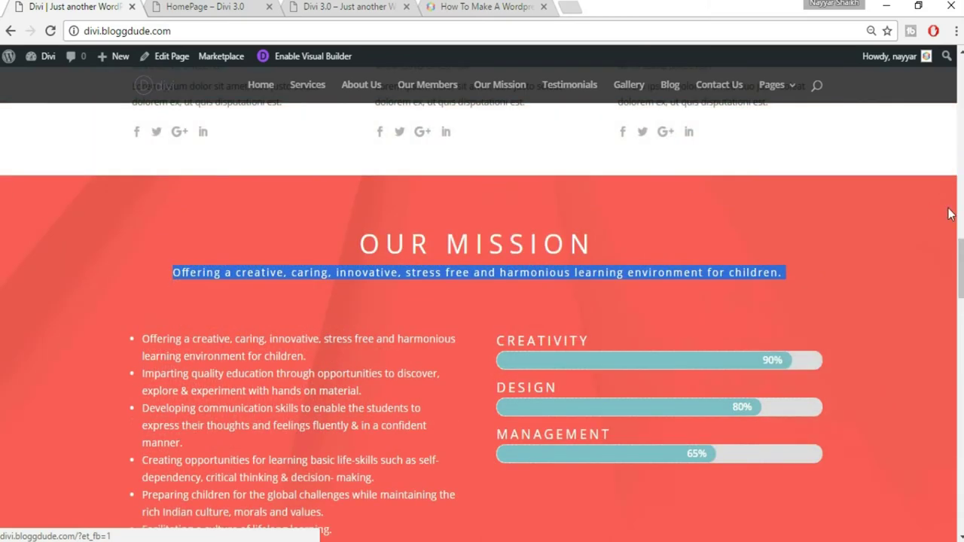
pyautogui.scroll(-4, 322, 322)
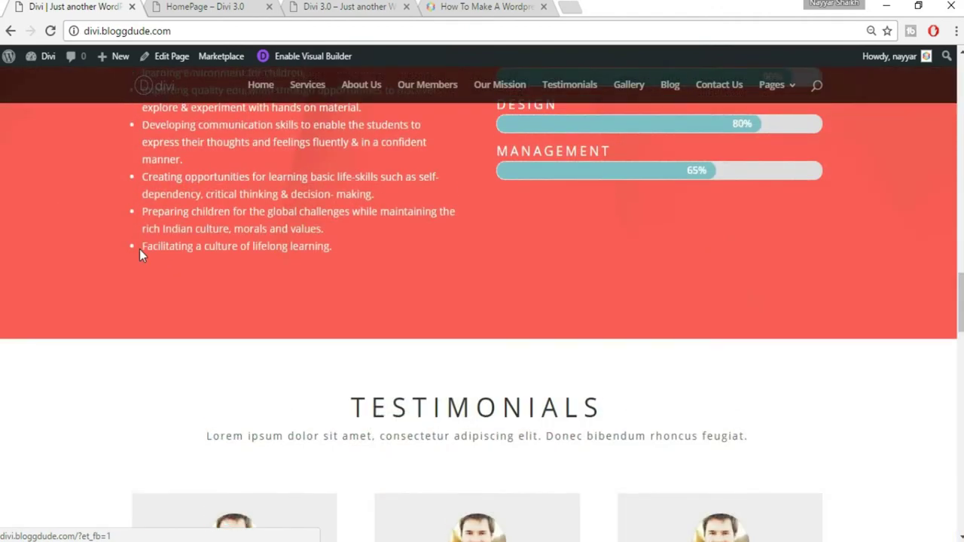
pyautogui.scroll(3, 140, 249)
pyautogui.click(177, 6)
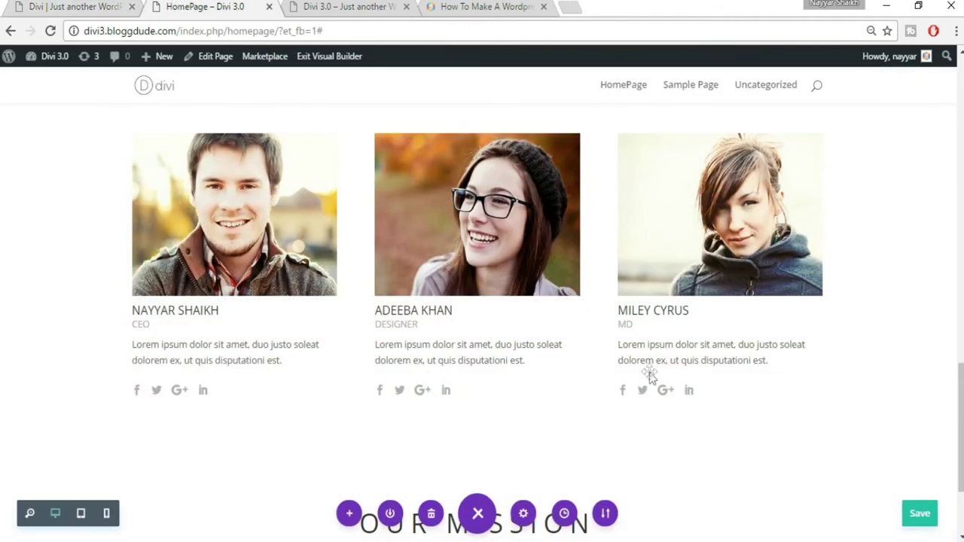
pyautogui.scroll(-3, 484, 450)
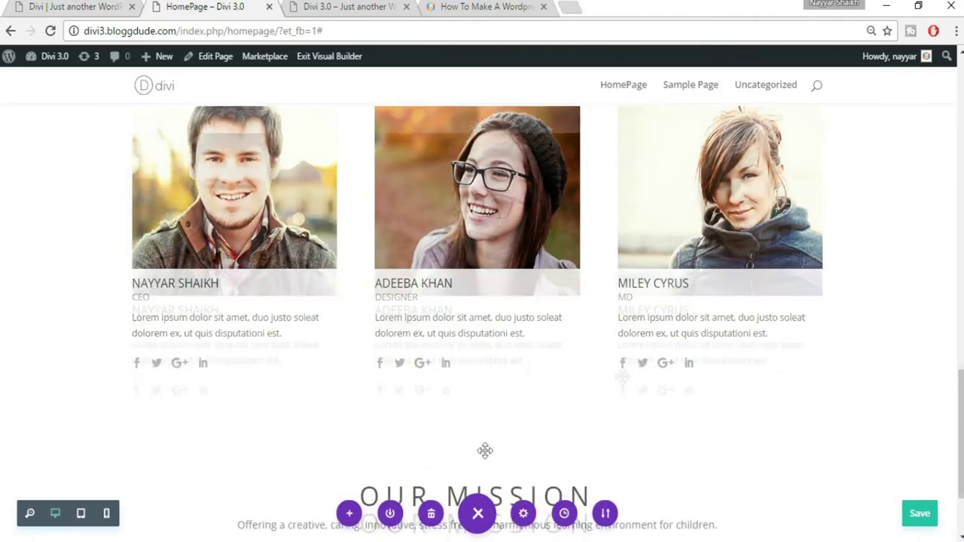
pyautogui.click(98, 6)
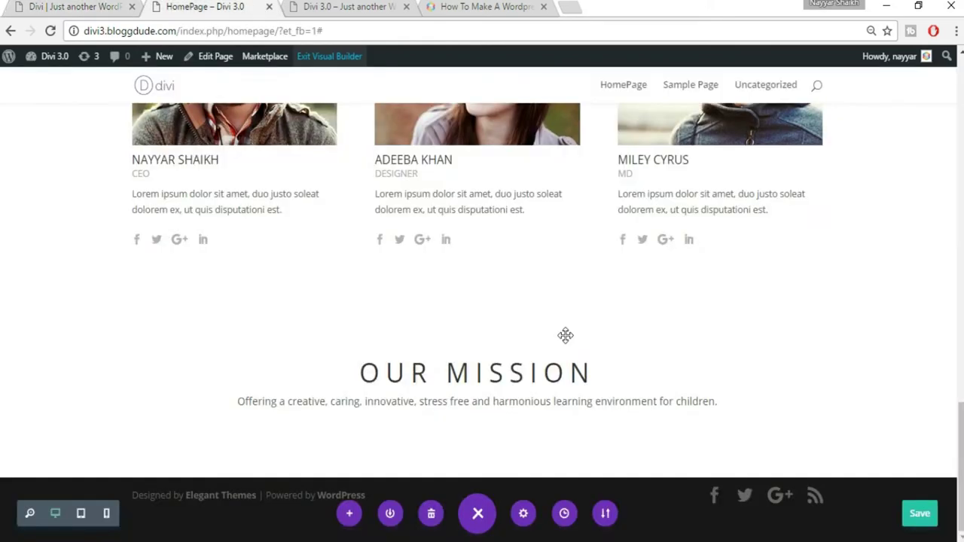
pyautogui.click(241, 7)
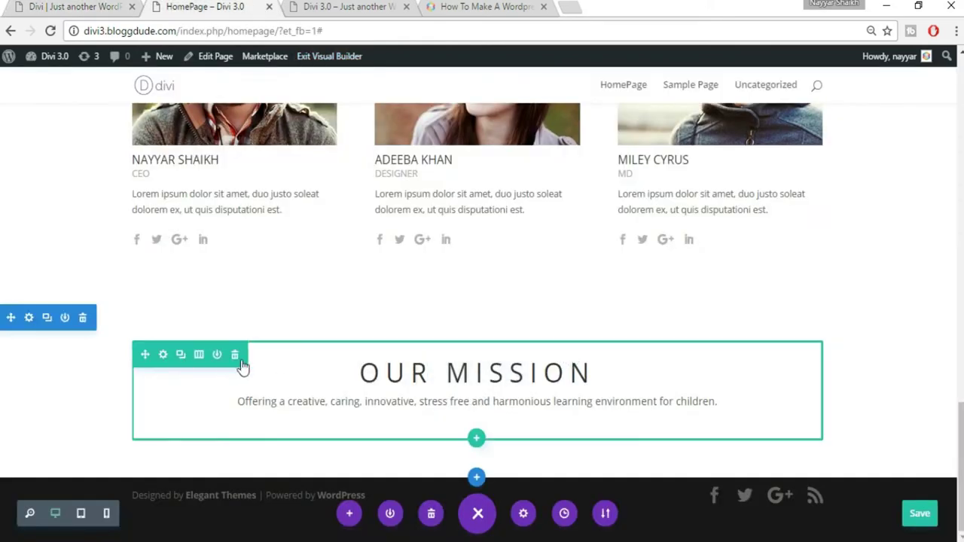
# Give the Our Mission section the geometic-bg-salmon-2 background image and save
pyautogui.click(29, 318)
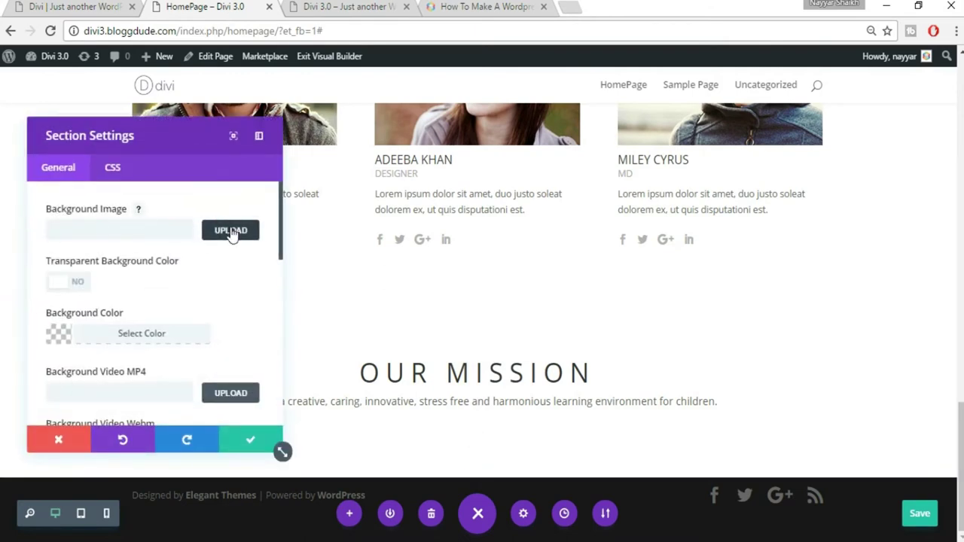
pyautogui.click(231, 231)
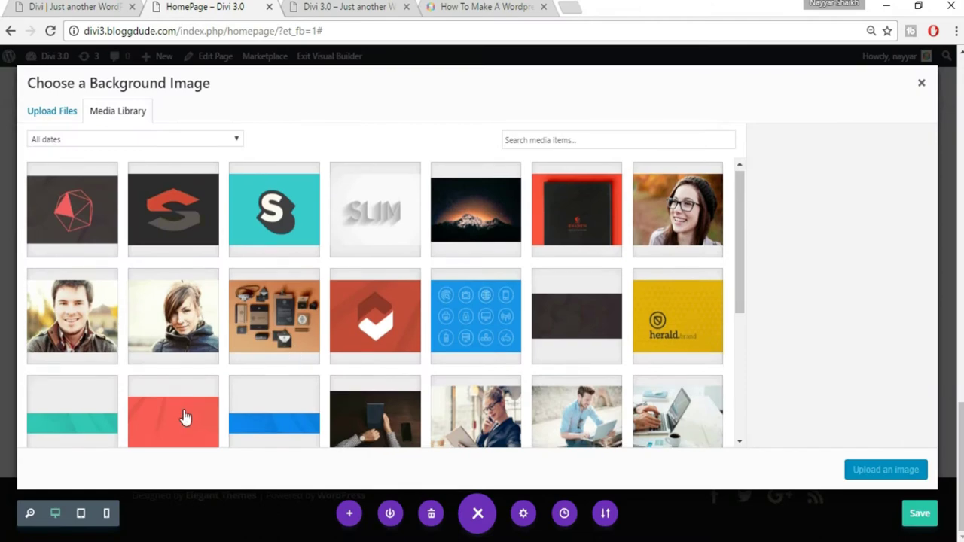
pyautogui.click(192, 420)
pyautogui.scroll(-1, 217, 412)
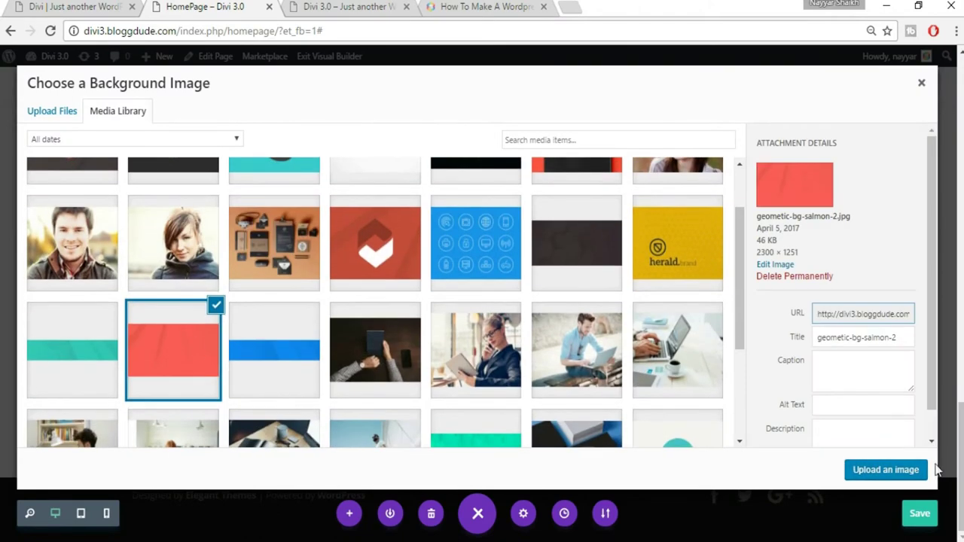
pyautogui.click(895, 473)
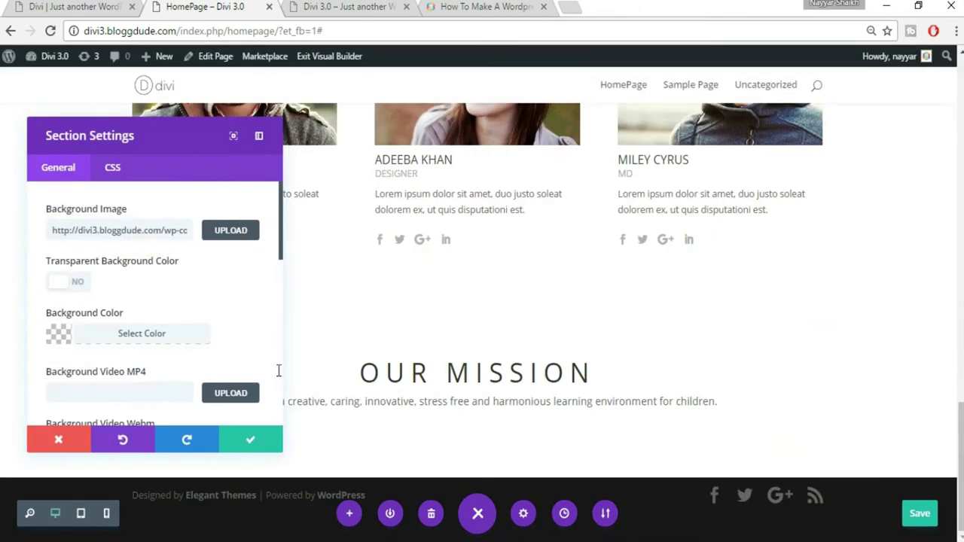
pyautogui.click(237, 439)
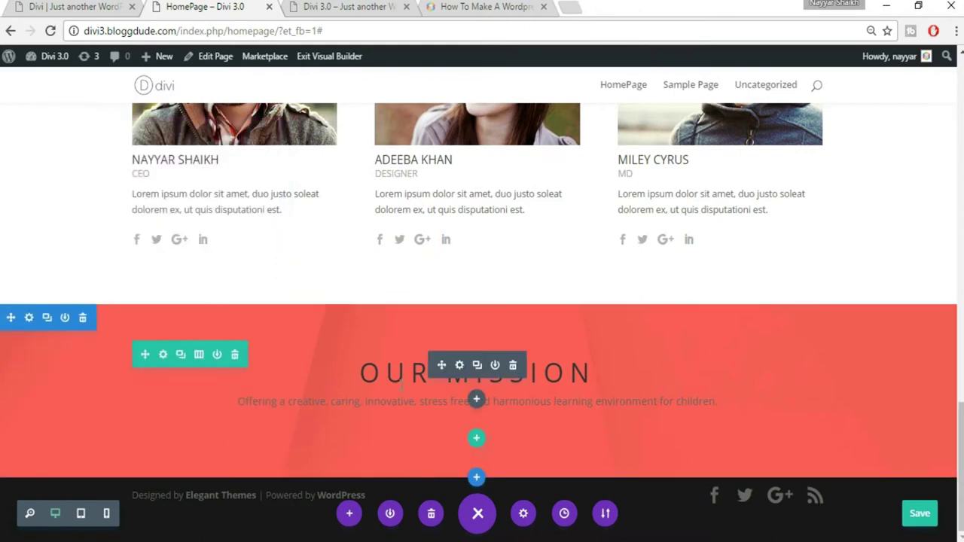
pyautogui.moveTo(421, 351); pyautogui.dragTo(435, 371)
# Switch the call-to-action text colour to Light, save, and compare with the live site
pyautogui.click(459, 366)
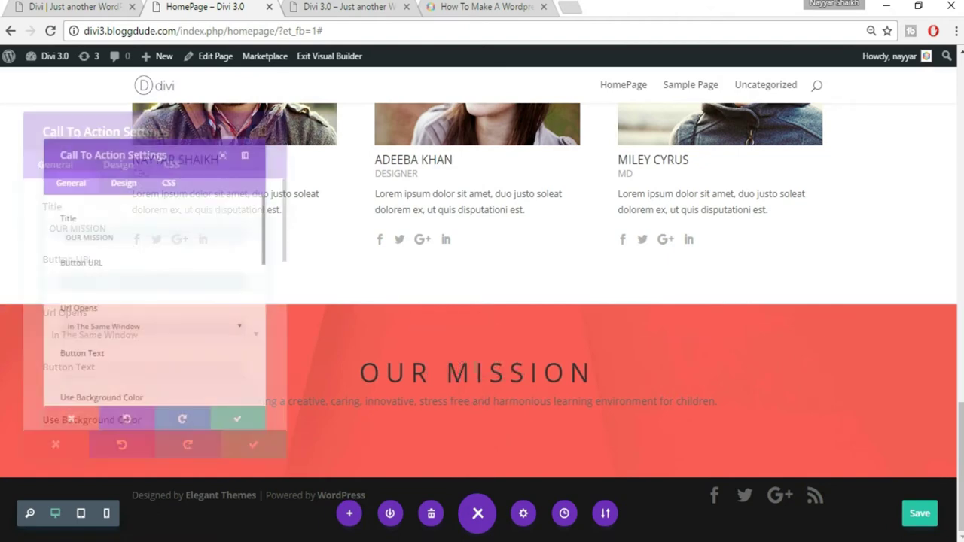
pyautogui.scroll(-5, 211, 318)
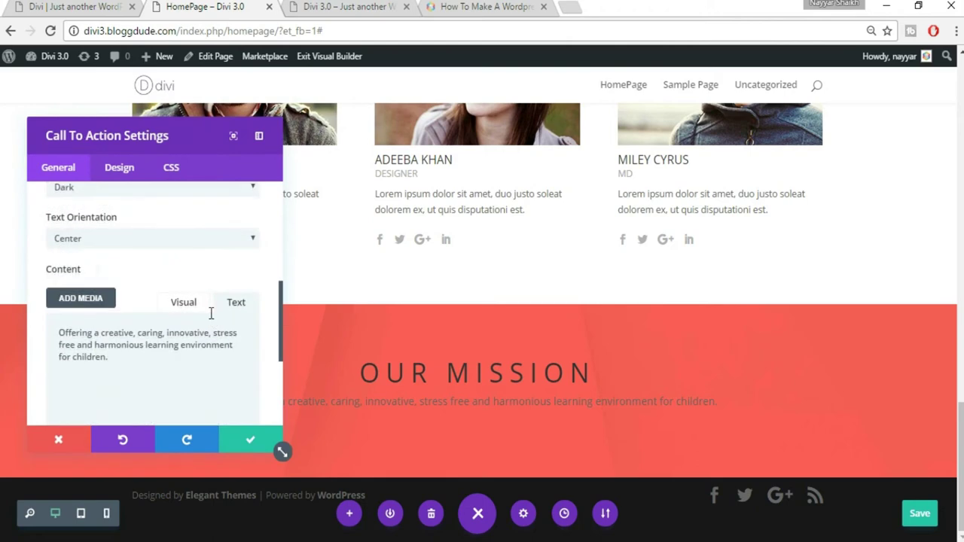
pyautogui.click(130, 265)
pyautogui.click(116, 281)
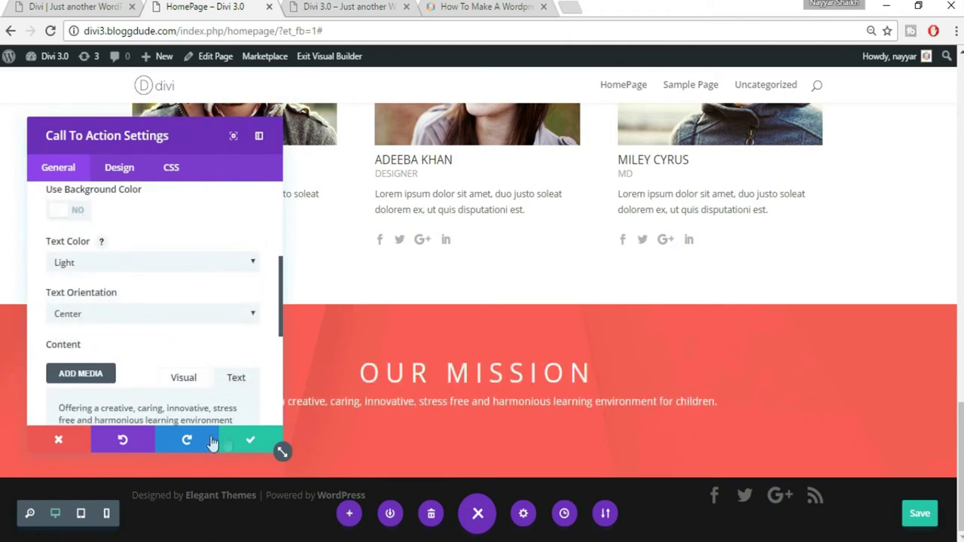
pyautogui.click(250, 439)
pyautogui.click(83, 6)
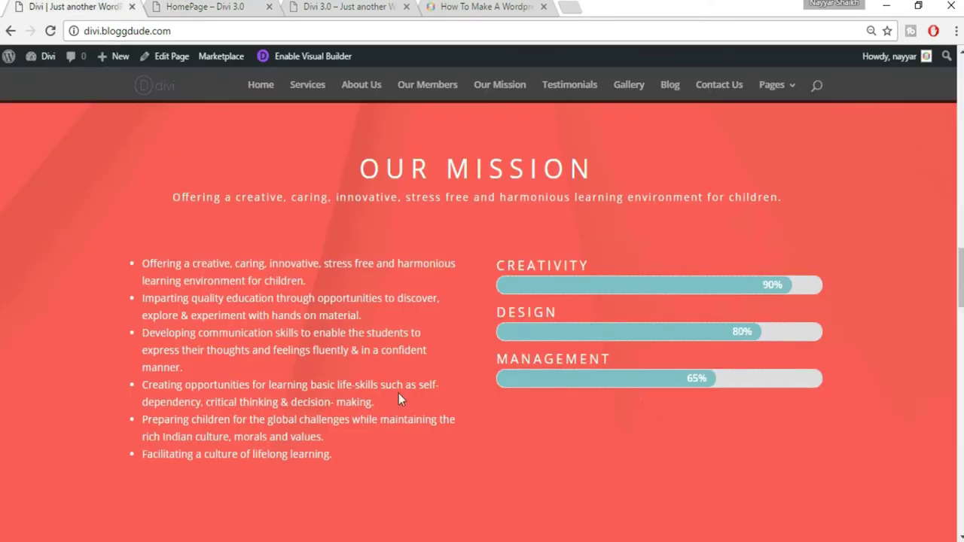
pyautogui.click(200, 6)
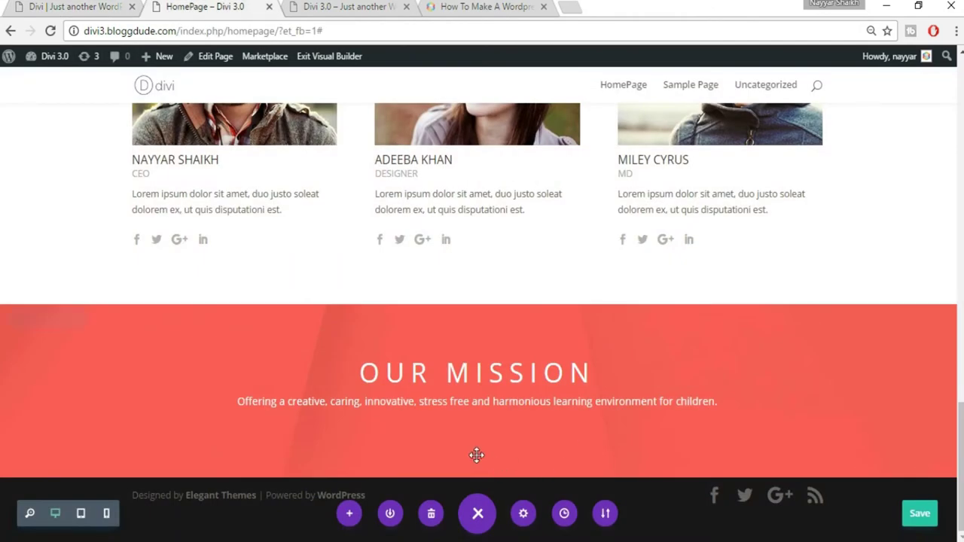
# Add a new row with two equal columns below the Our Mission heading
pyautogui.moveTo(479, 447)
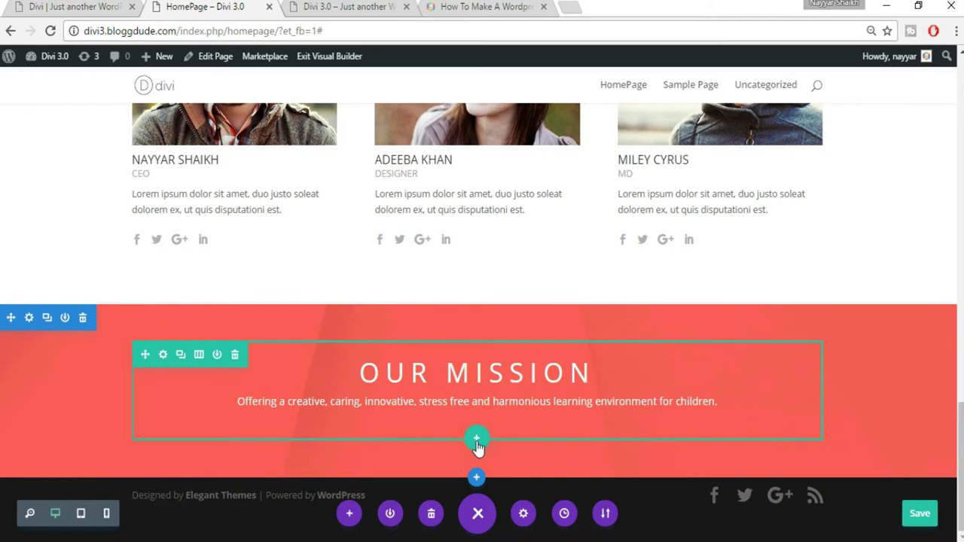
pyautogui.click(477, 445)
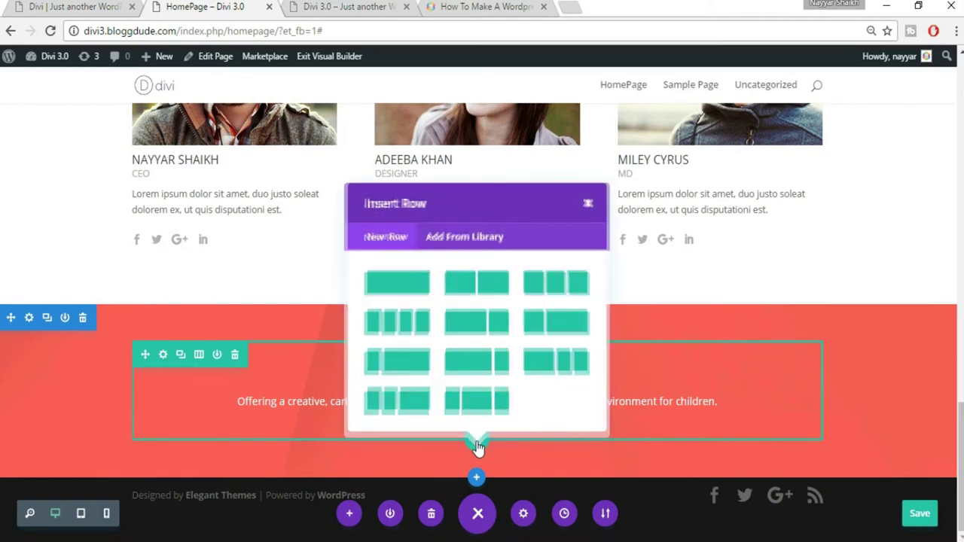
pyautogui.click(481, 283)
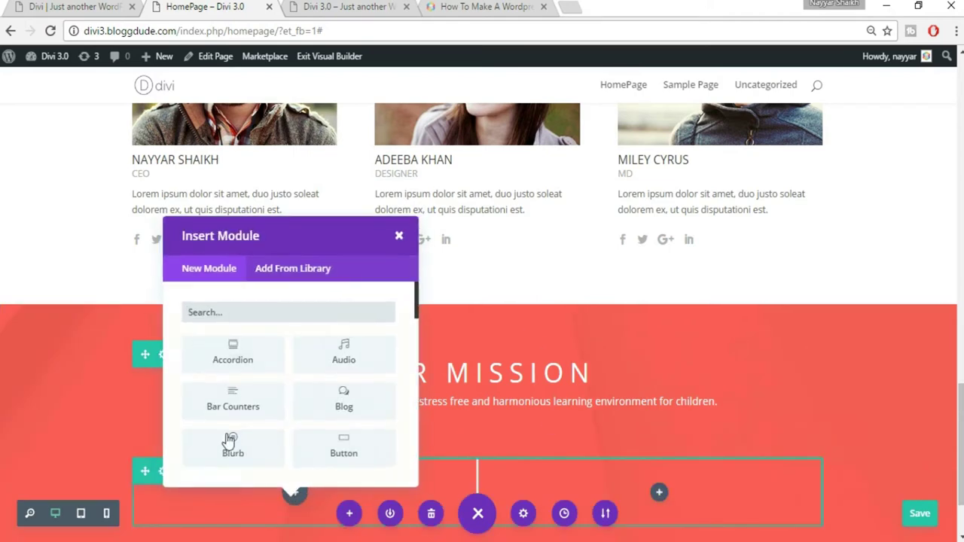
# Copy the six mission bullet points from the live site and add a Call To Action module to the left column
pyautogui.hotkey('ctrl', 'shift', 'Tab')
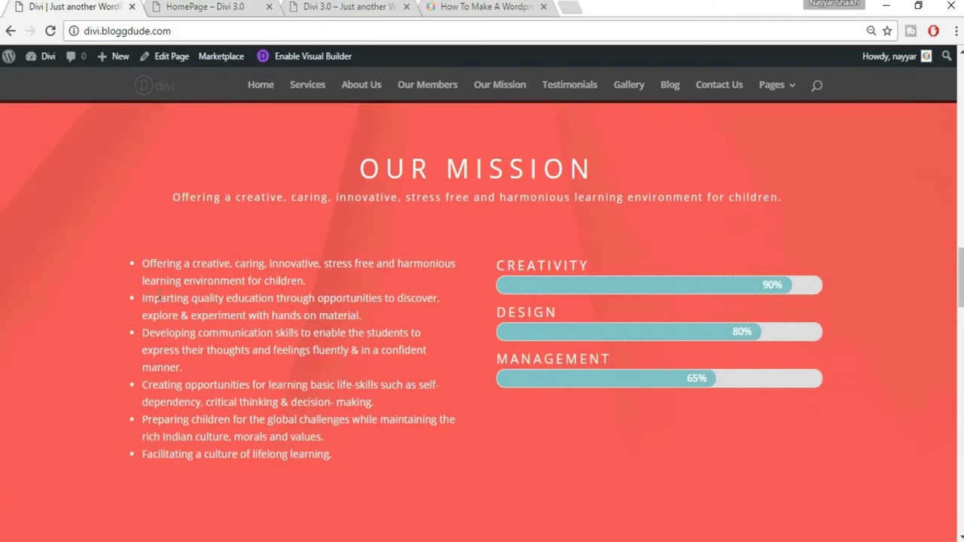
pyautogui.moveTo(141, 263); pyautogui.dragTo(357, 459)
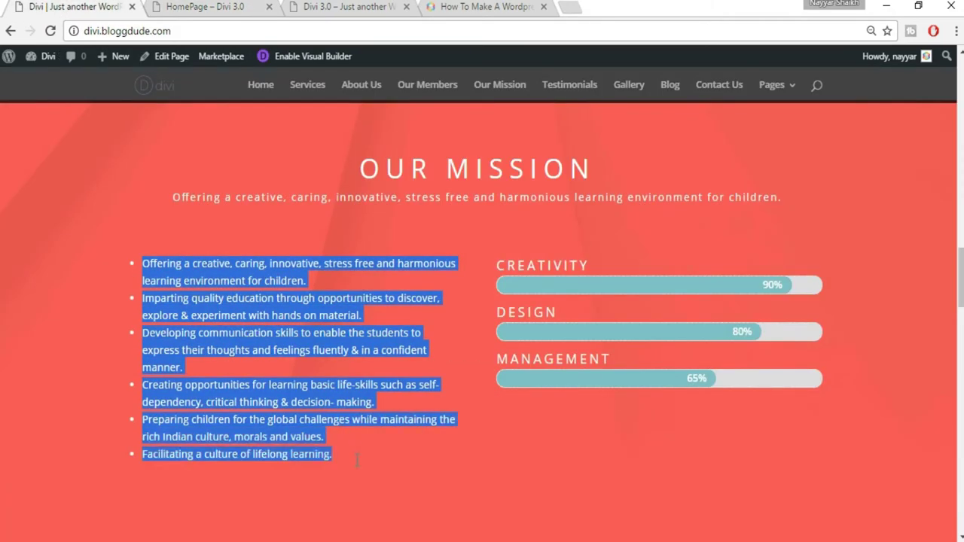
pyautogui.click(213, 6)
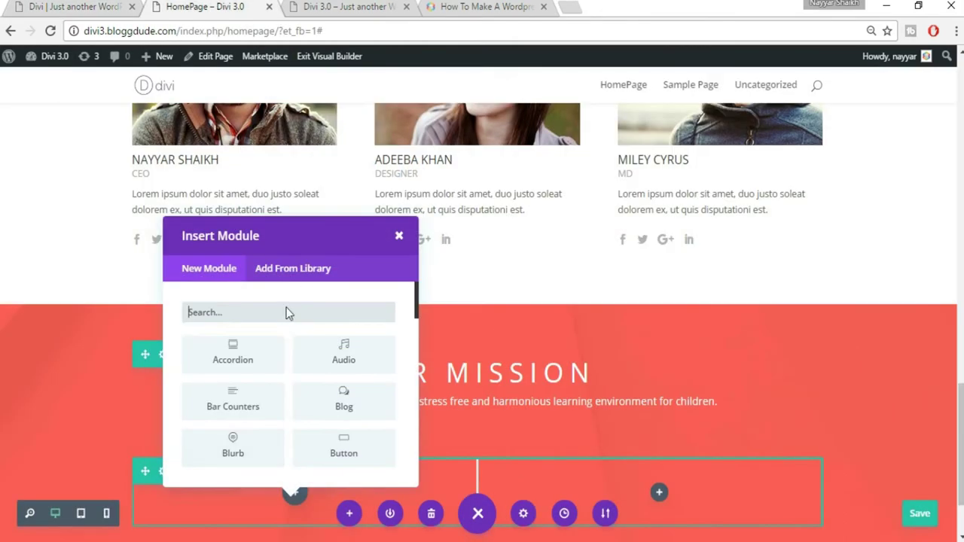
pyautogui.scroll(-1, 263, 380)
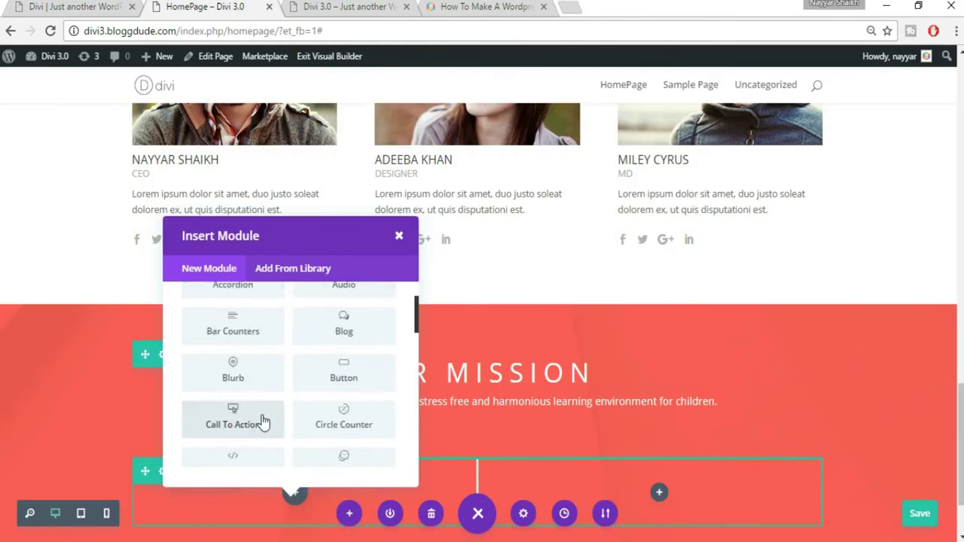
pyautogui.click(262, 423)
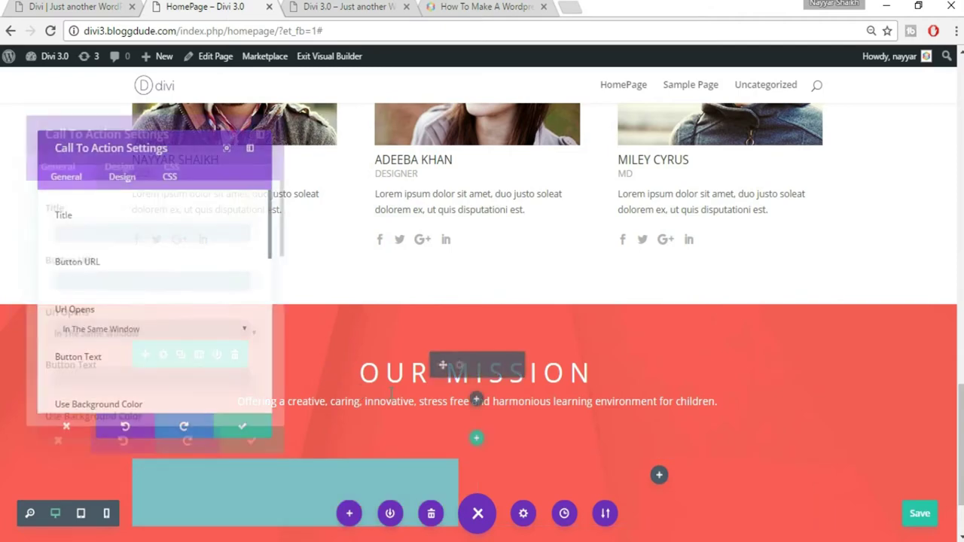
# Paste the copied mission bullet text into the Call To Action content
pyautogui.scroll(-6, 165, 298)
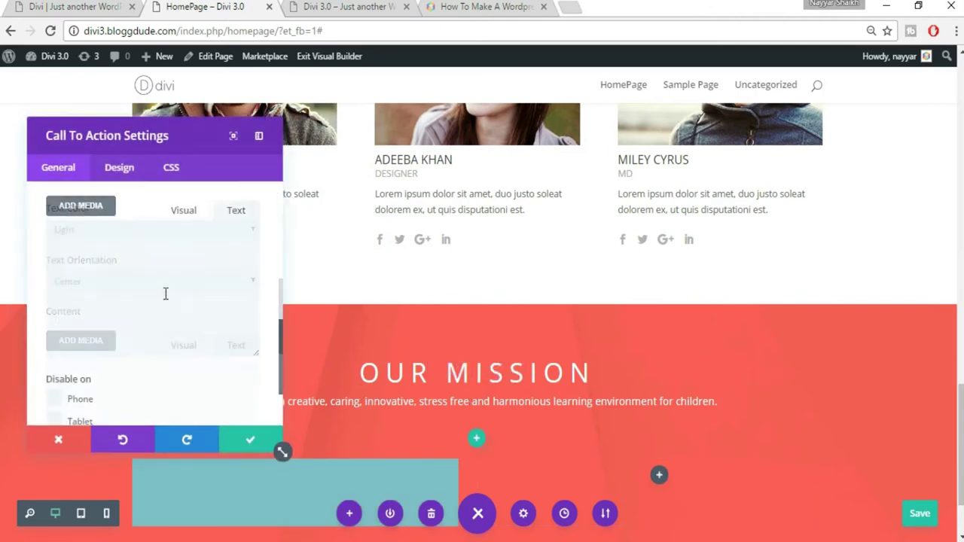
pyautogui.write('Offering a creative, caring, innovative, stress free and harmonious learning environment for children. Impart quality education through opportunities to discover, explore & experiment with hands on material. Developing communication skills to enable the students to express their thoughts and feelings fluently & in a confident manner. Creating opportunities for learning basic life-skills such as self-dependency, critical thinking & decision- making. Preparing children for the global challenges while maintaining the rich Indian culture, morals and values. Facilitating a culture of lifelong learning.')
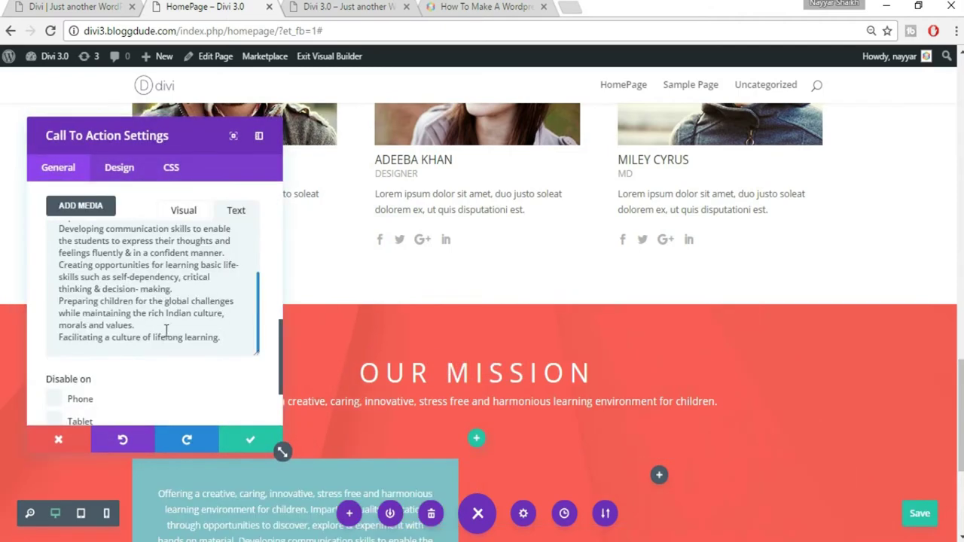
pyautogui.scroll(5, 192, 288)
pyautogui.scroll(-2, 635, 409)
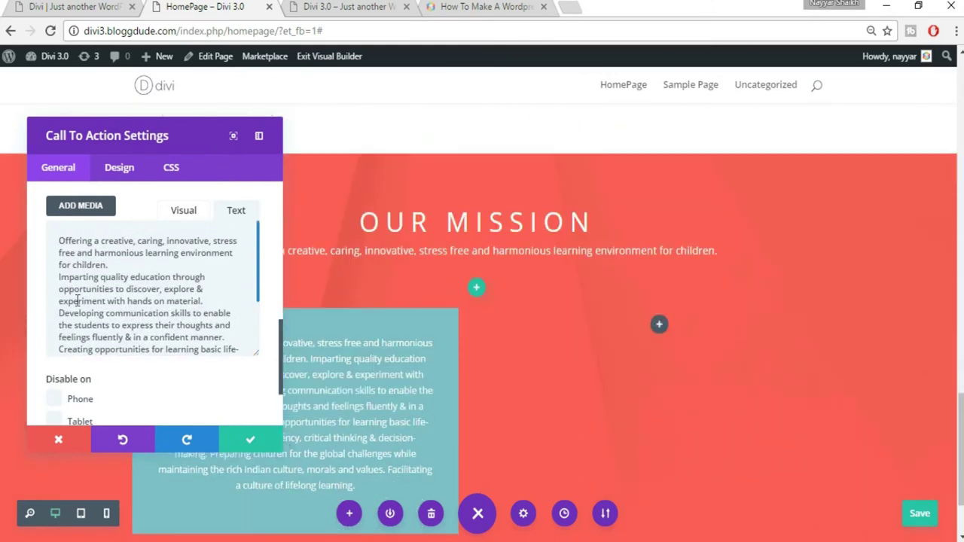
pyautogui.hotkey('ctrl', 'a')
pyautogui.scroll(2, 123, 301)
pyautogui.scroll(2, 123, 300)
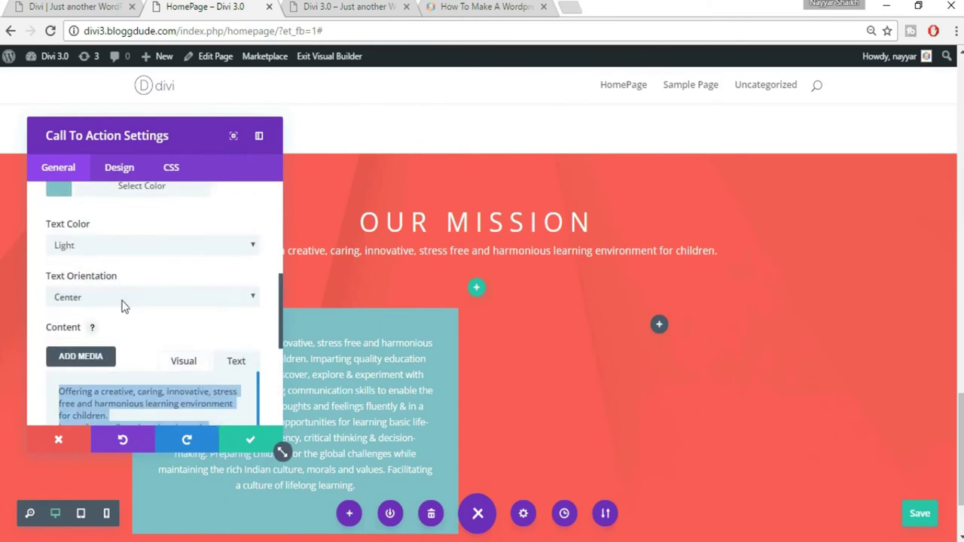
pyautogui.scroll(-7, 135, 316)
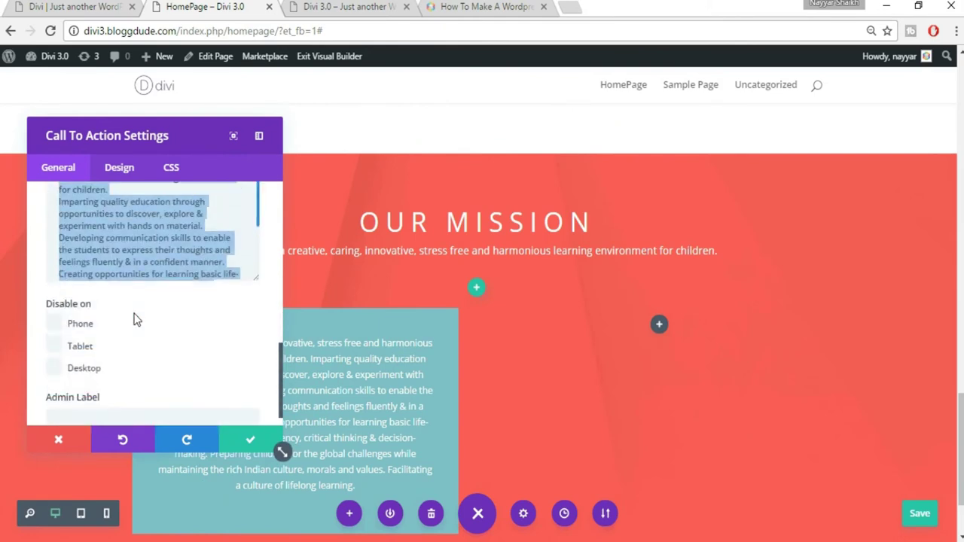
pyautogui.scroll(3, 190, 224)
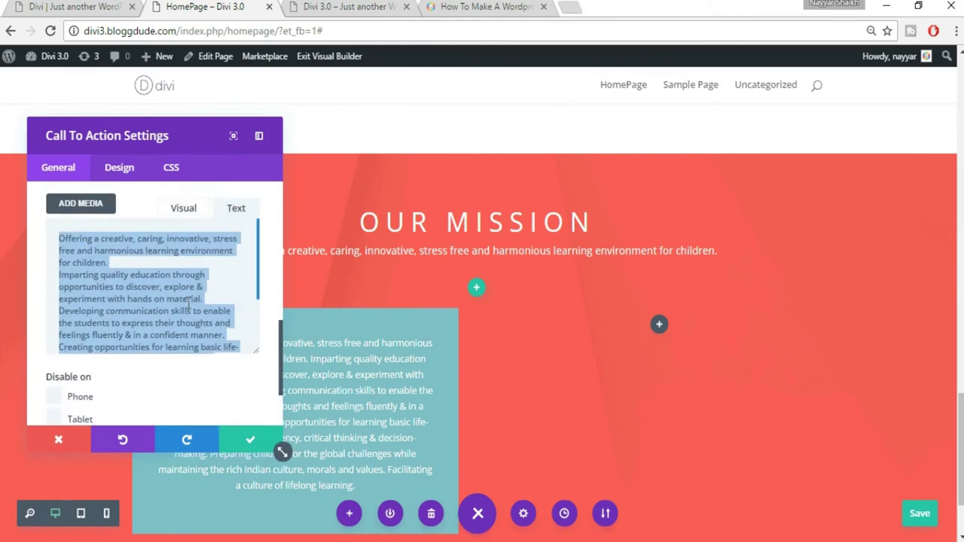
# In the Visual editor, format all the mission text as a left-aligned bulleted list
pyautogui.click(185, 214)
pyautogui.click(124, 353)
pyautogui.hotkey('ctrl', 'a')
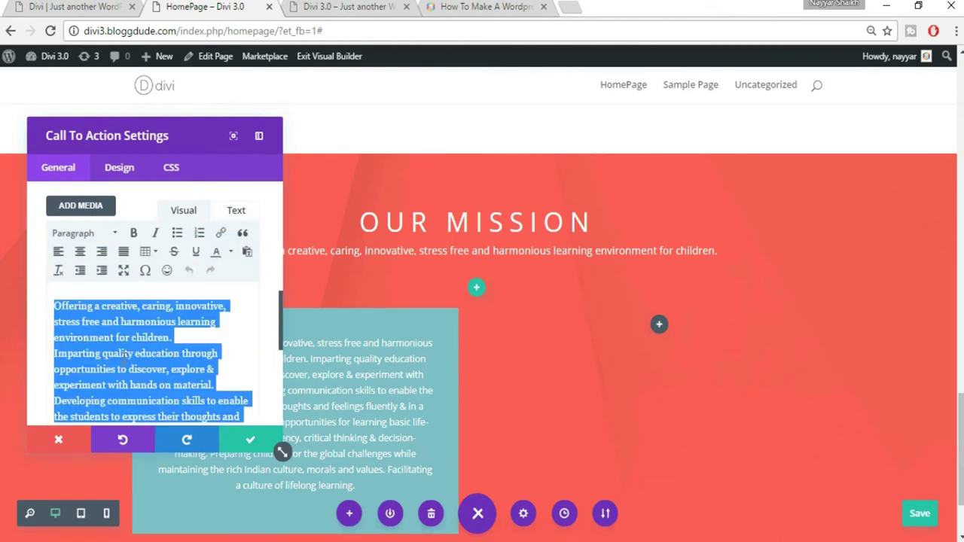
pyautogui.hotkey('alt', 'shift', 'u')
pyautogui.hotkey('ctrl', 'a')
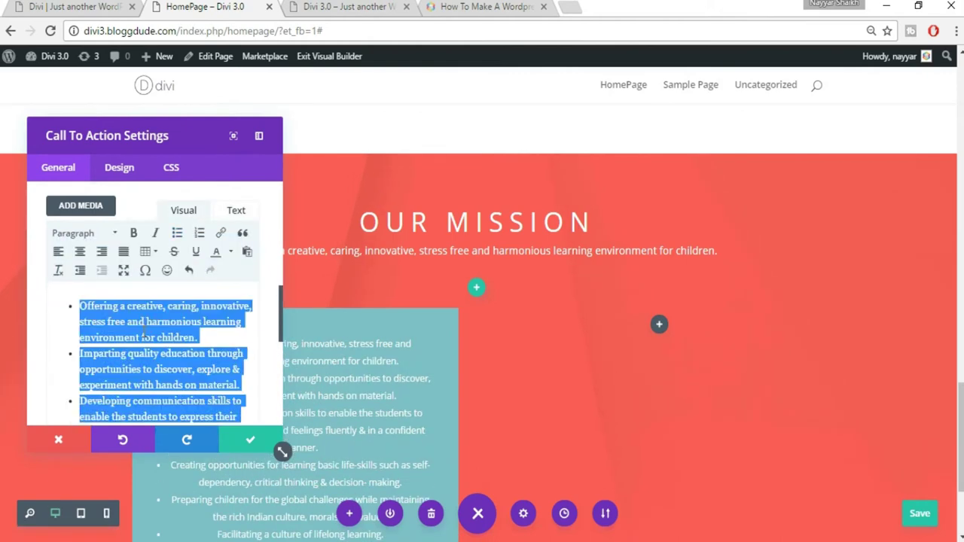
pyautogui.click(60, 255)
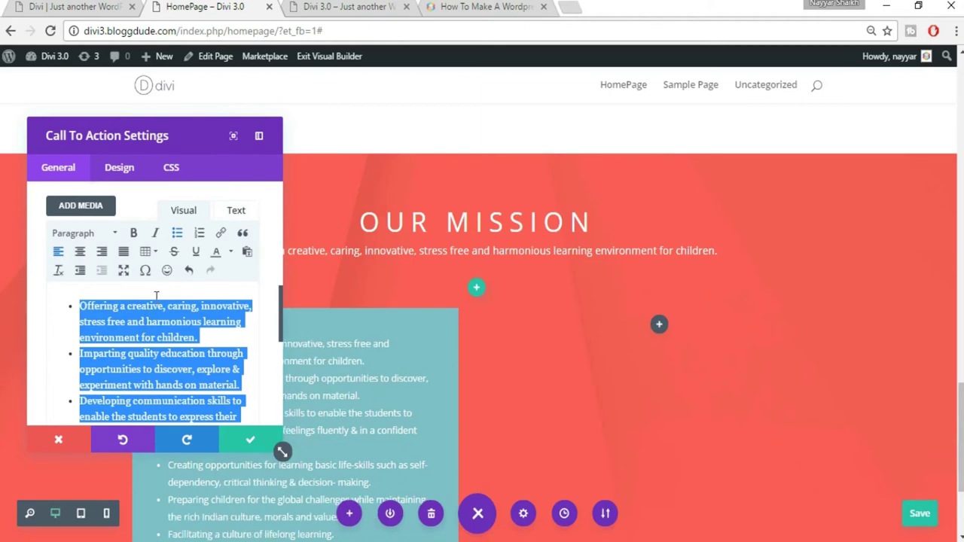
# Set Use Background Color to NO, then open the Design settings and move the panel aside
pyautogui.scroll(-3, 198, 369)
pyautogui.scroll(5, 198, 369)
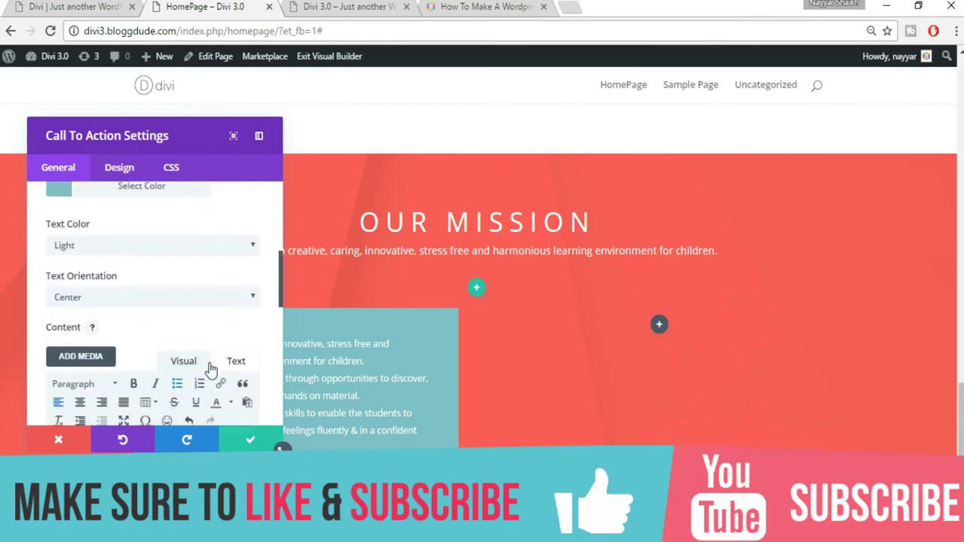
pyautogui.scroll(2, 421, 323)
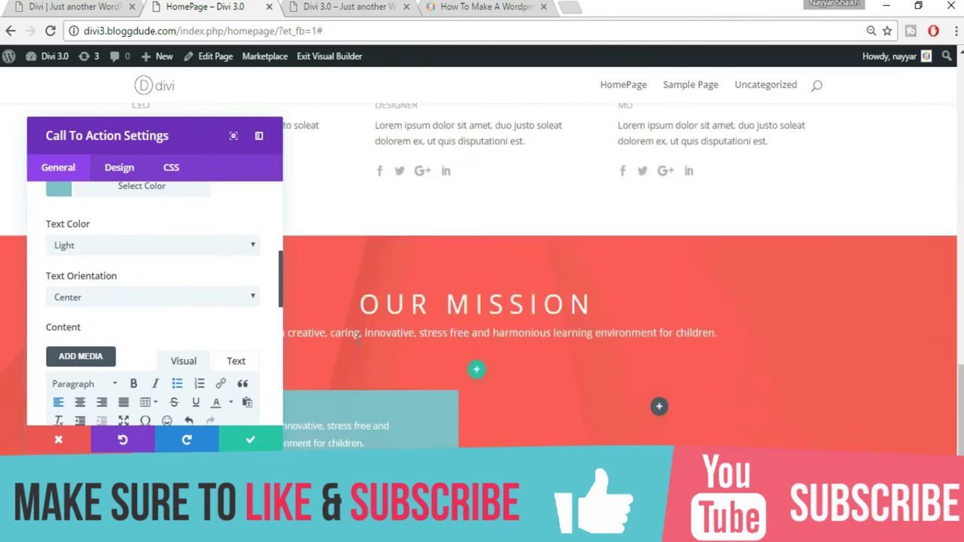
pyautogui.scroll(2, 112, 274)
pyautogui.click(67, 218)
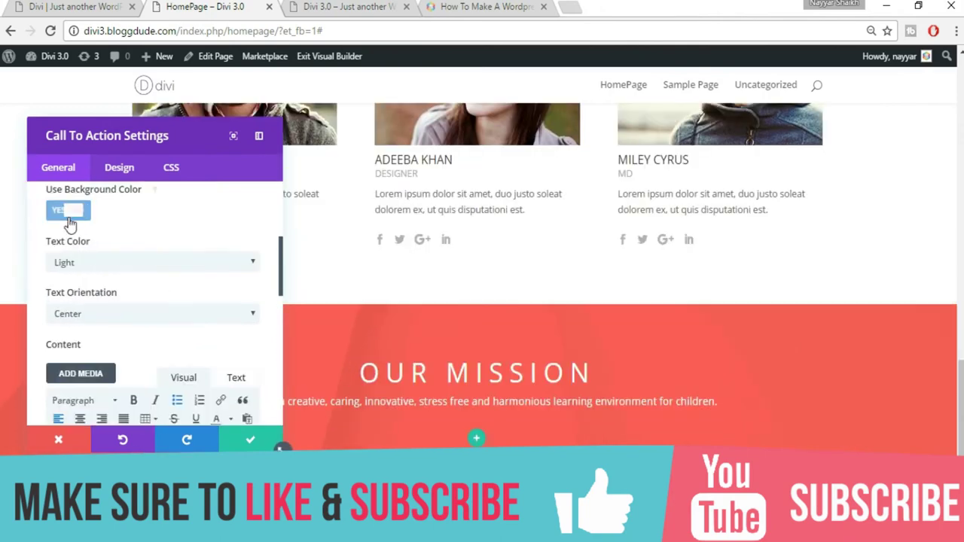
pyautogui.scroll(-2, 631, 411)
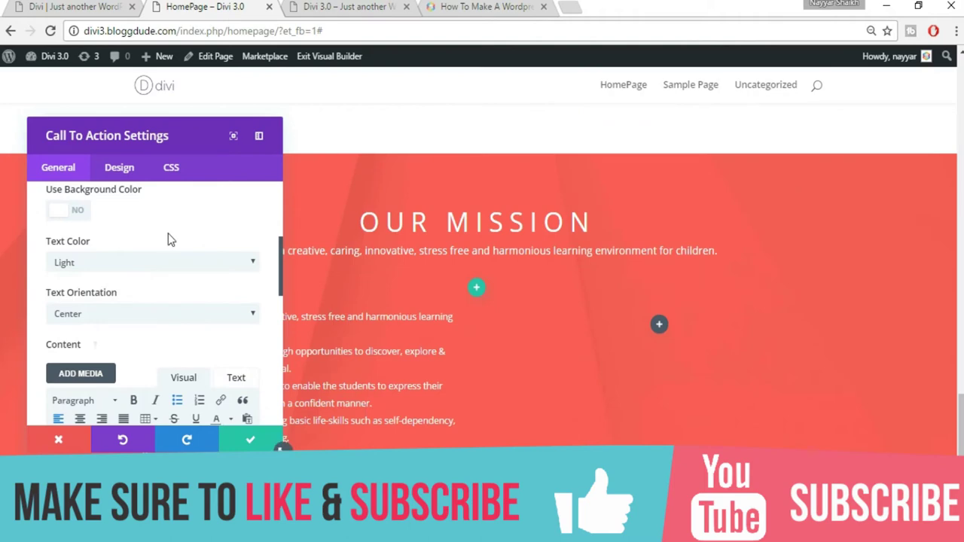
pyautogui.click(119, 167)
pyautogui.moveTo(118, 132); pyautogui.dragTo(666, 132)
# Set the Body Font Size to 16px, save the module, and view the live site's Our Mission section
pyautogui.scroll(-1, 730, 340)
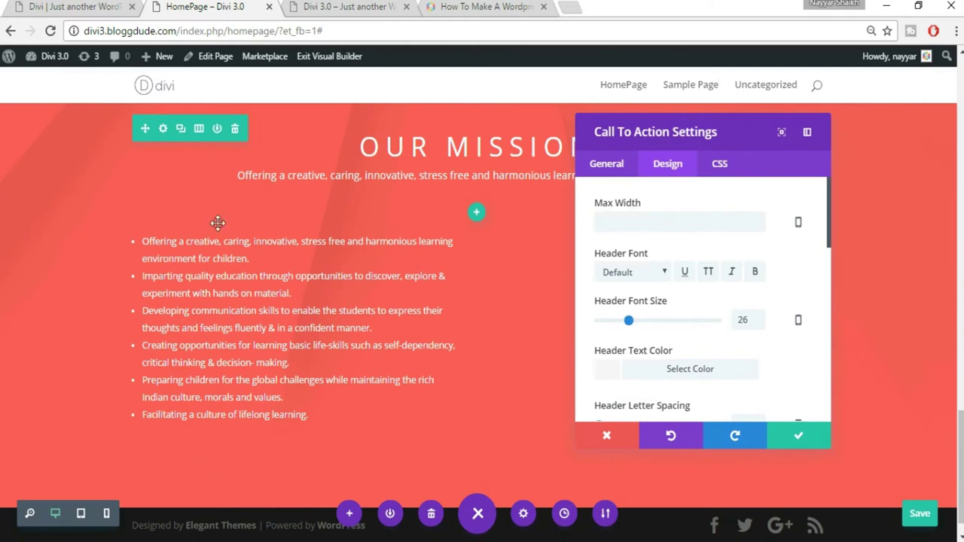
pyautogui.scroll(-4, 684, 317)
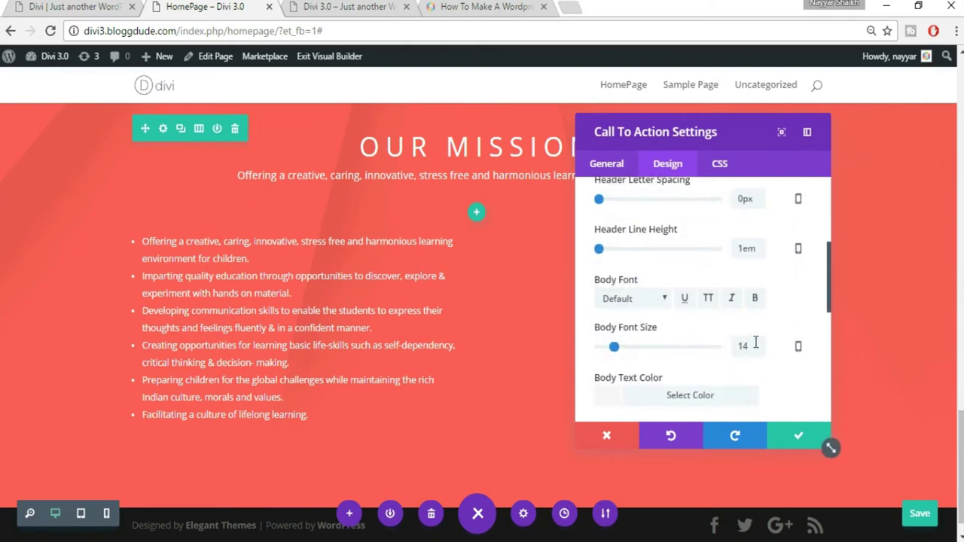
pyautogui.doubleClick(756, 342)
pyautogui.write('16')
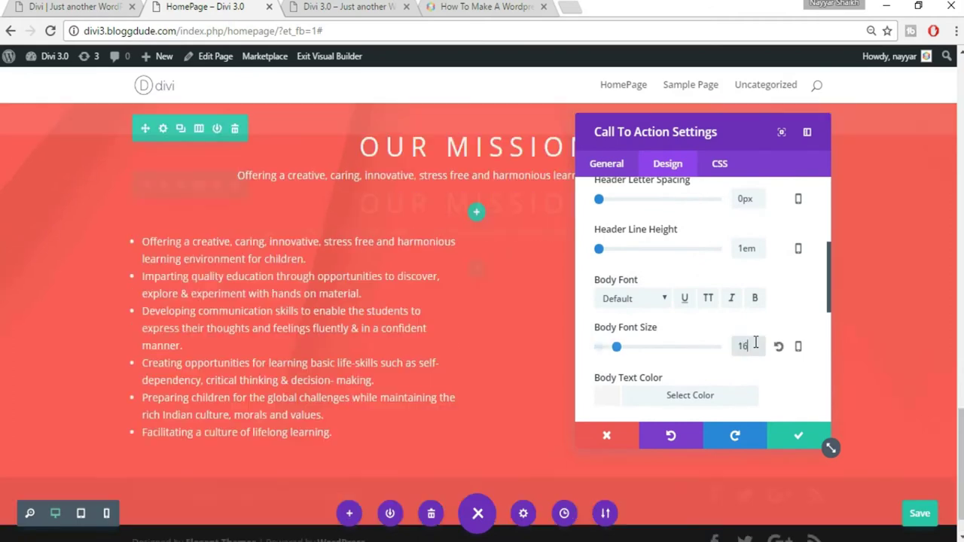
pyautogui.click(800, 438)
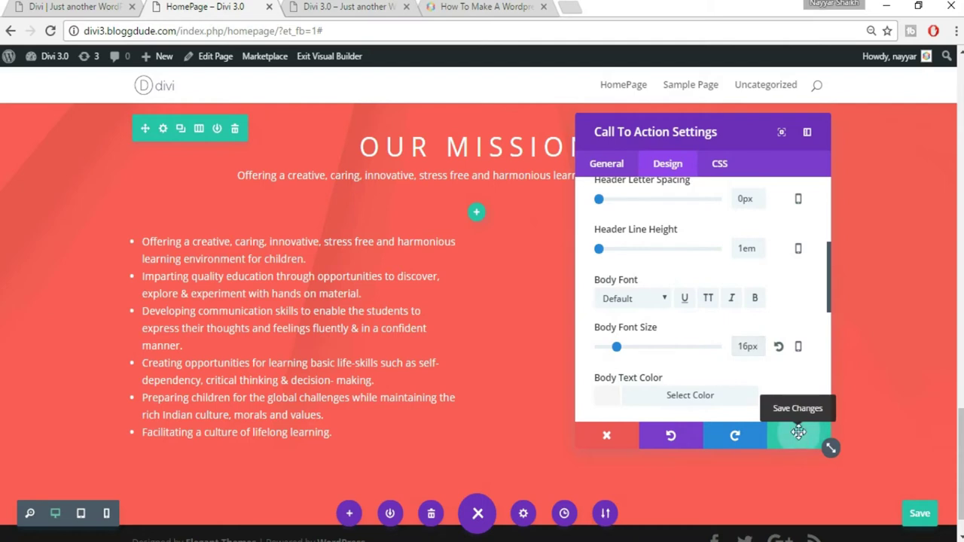
pyautogui.click(65, 5)
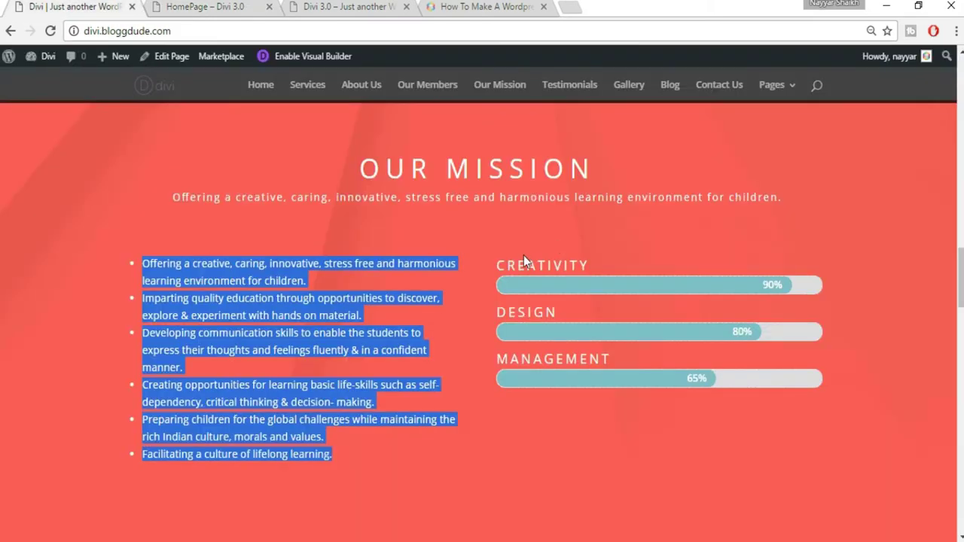
# Insert a Bar Counters module into the empty right column of the mission row
pyautogui.click(240, 4)
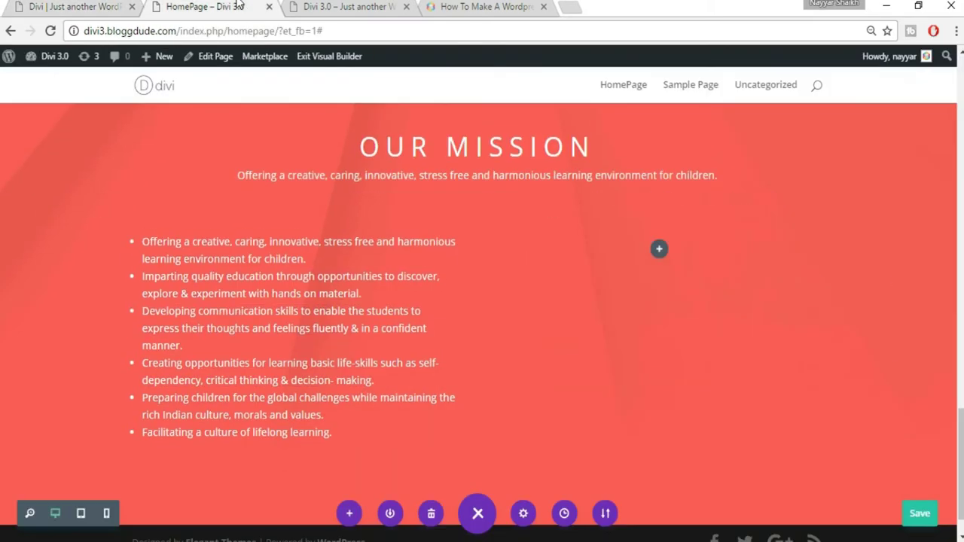
pyautogui.click(659, 251)
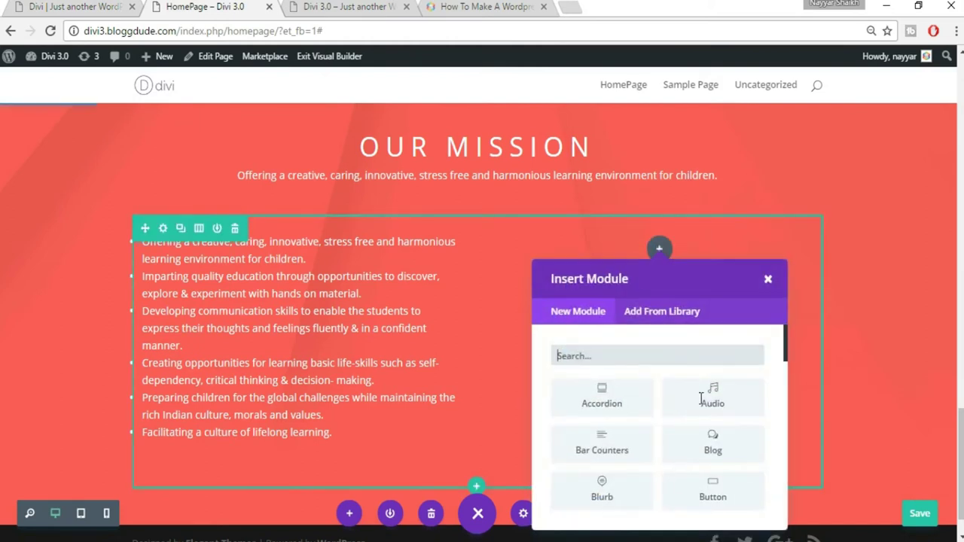
pyautogui.scroll(-5, 702, 413)
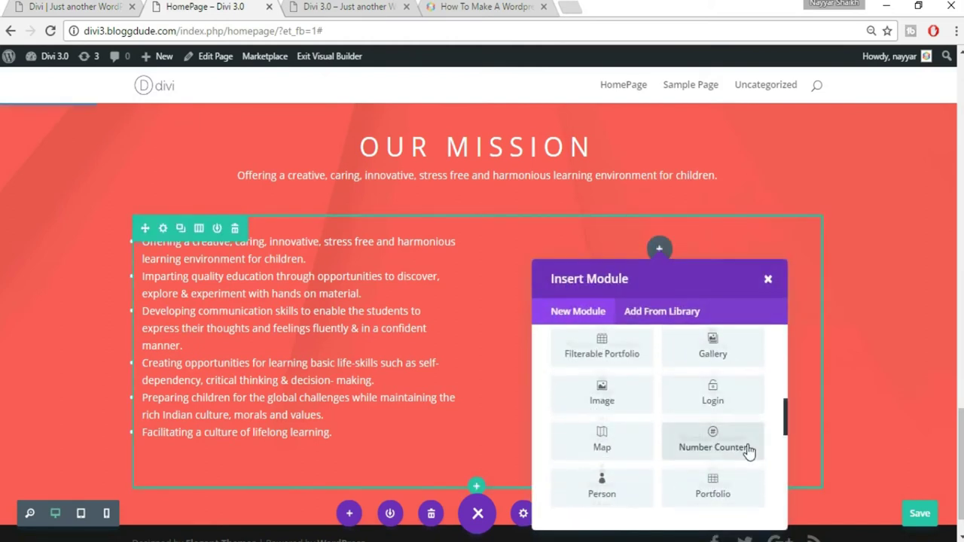
pyautogui.scroll(-2, 753, 470)
pyautogui.moveTo(784, 448); pyautogui.dragTo(785, 331)
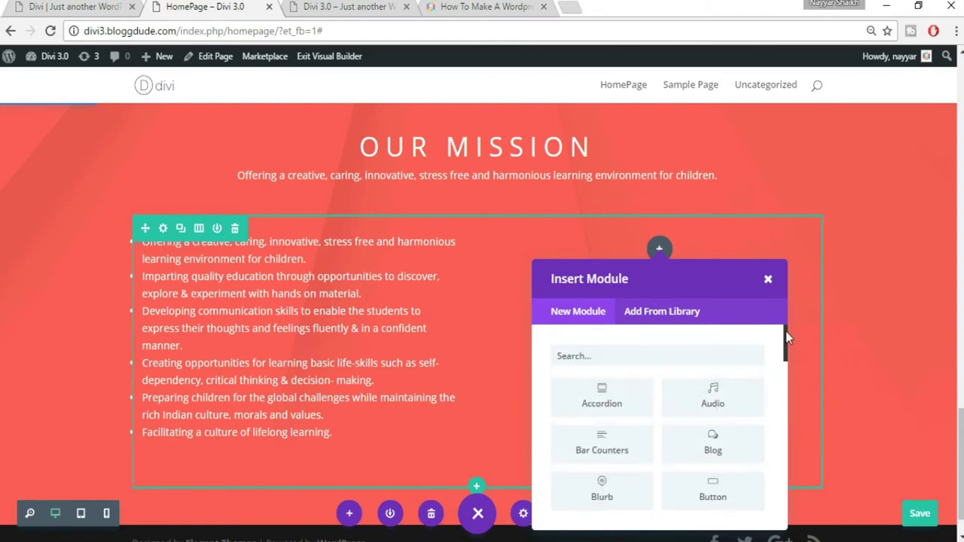
pyautogui.click(619, 452)
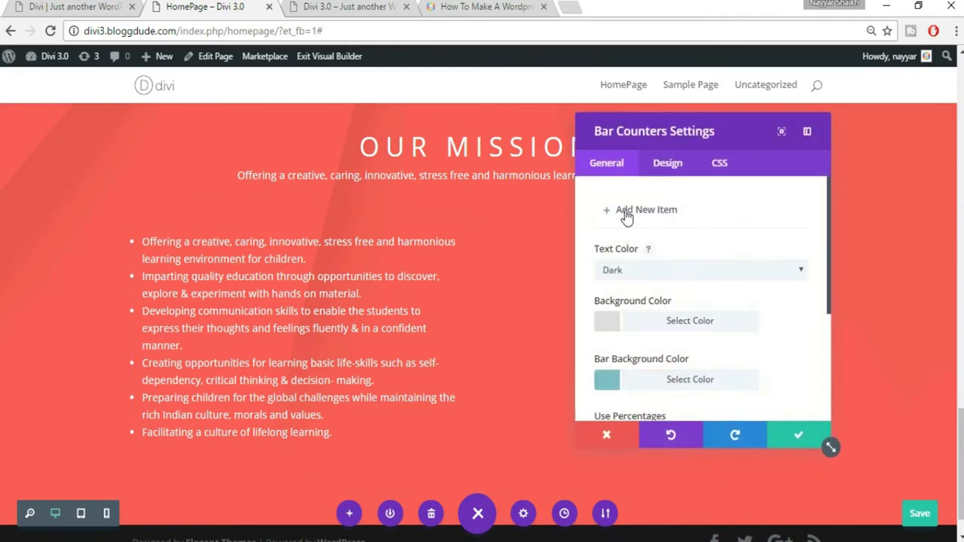
pyautogui.moveTo(680, 129); pyautogui.dragTo(283, 138)
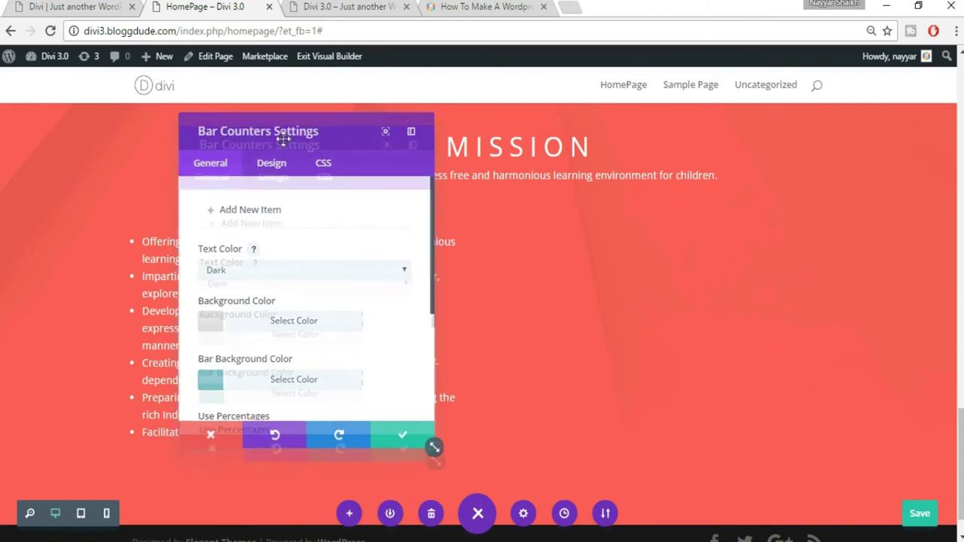
# Check the live site's counters, then add a bar titled CREATIVITY at 95 percent
pyautogui.click(71, 6)
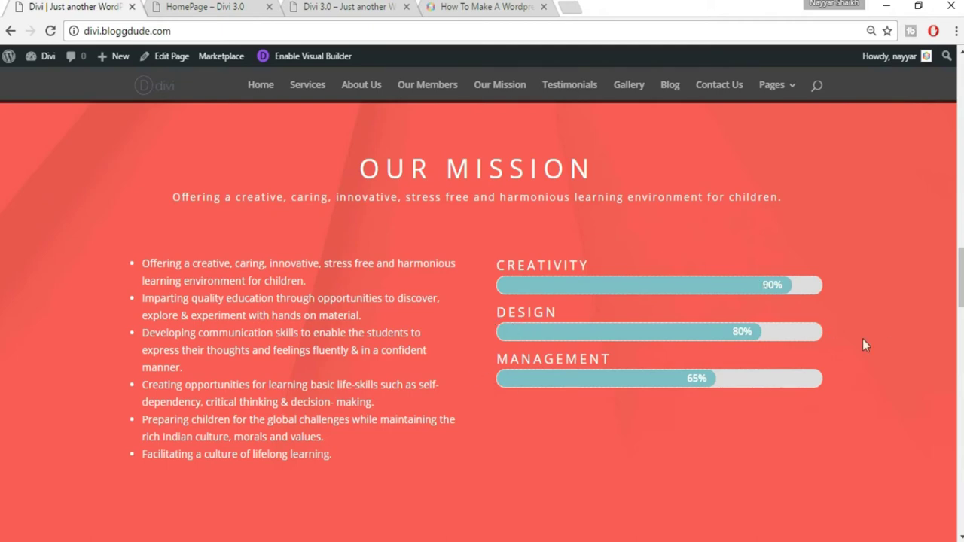
pyautogui.click(220, 6)
pyautogui.click(326, 208)
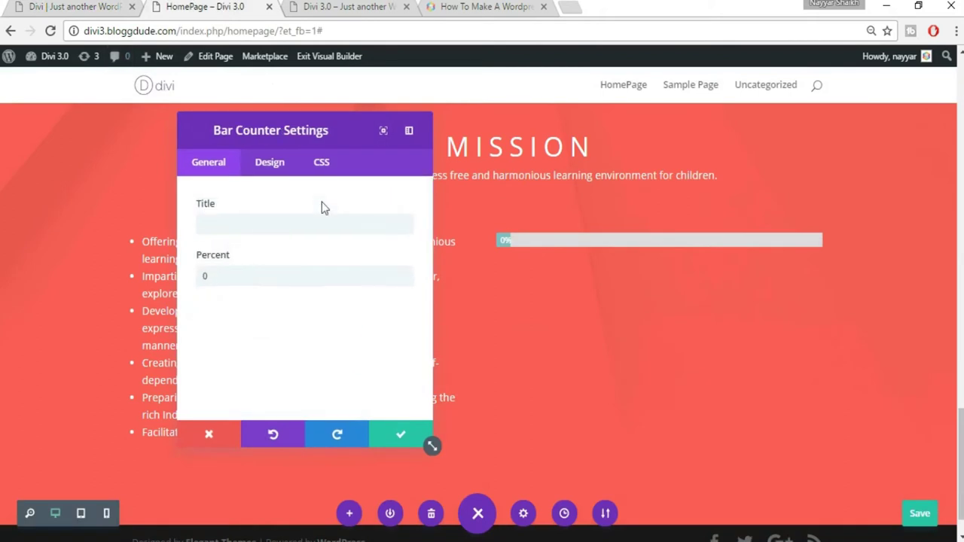
pyautogui.write('CREATIVITY')
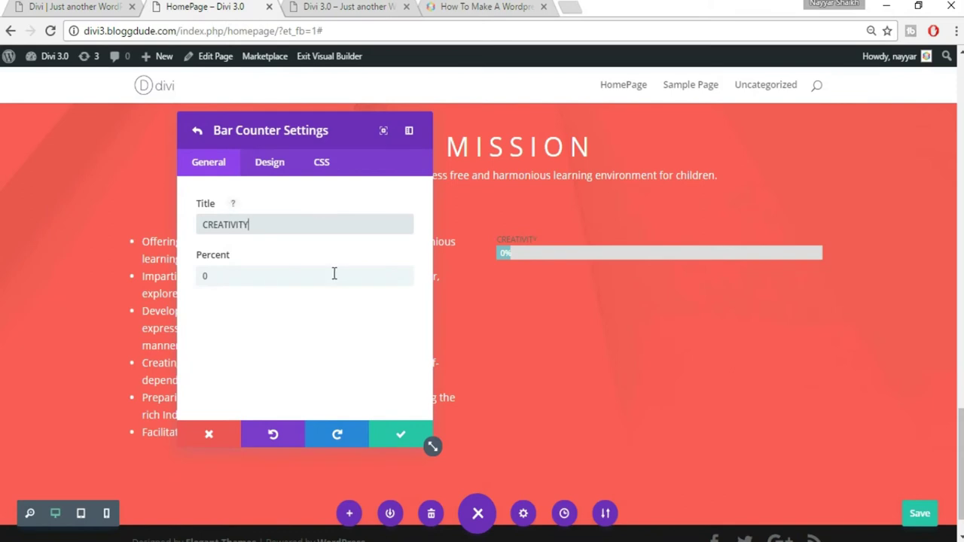
pyautogui.moveTo(237, 276); pyautogui.dragTo(188, 270)
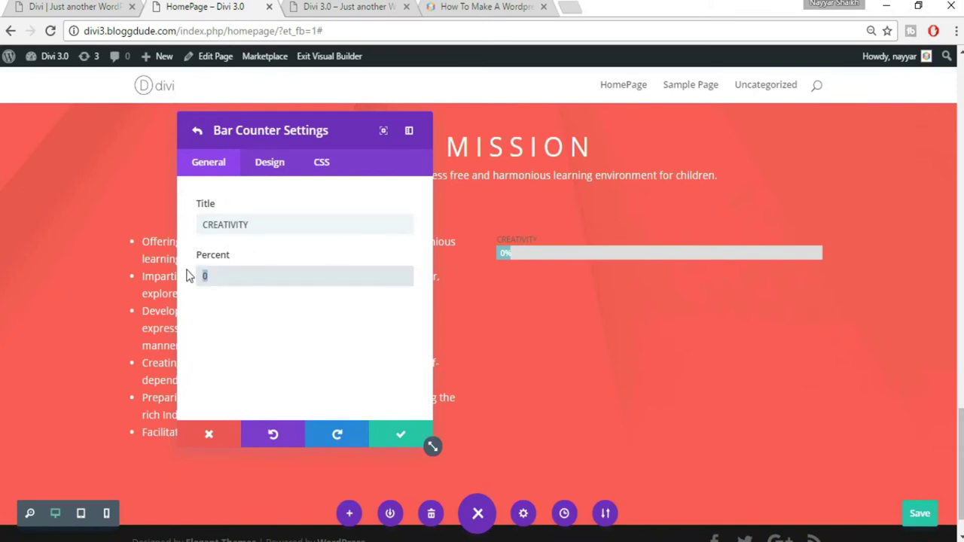
pyautogui.write('95')
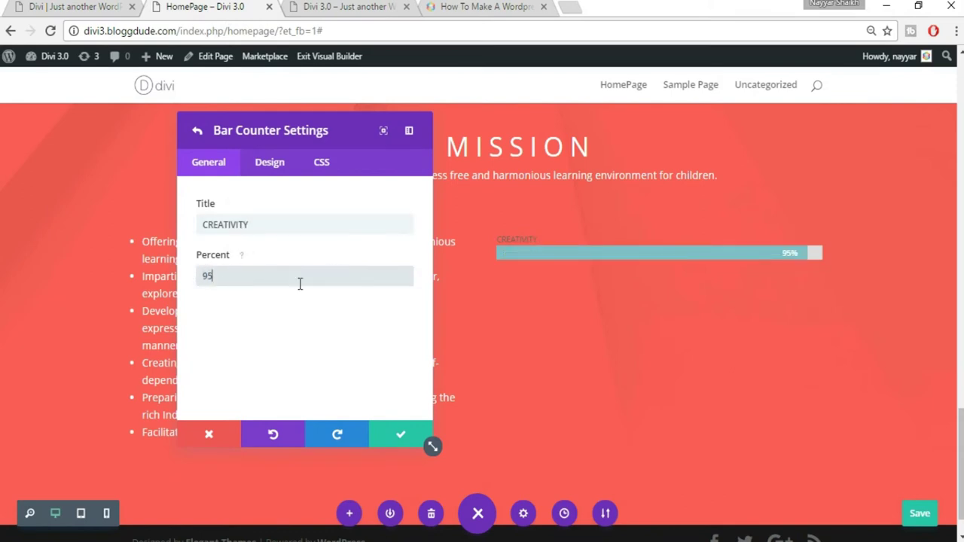
# Save the CREATIVITY bar and add a DESIGN bar at 85%
pyautogui.click(401, 436)
pyautogui.click(213, 244)
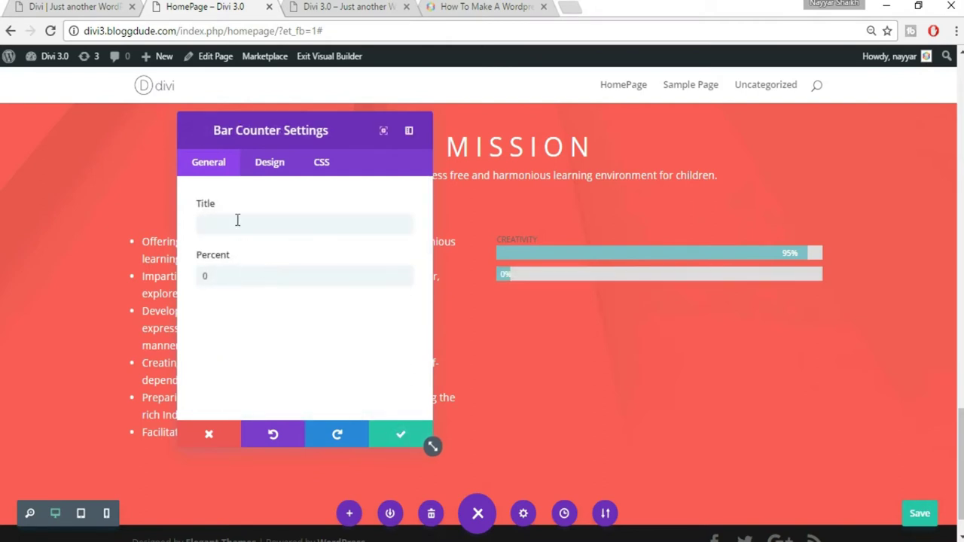
pyautogui.click(236, 219)
pyautogui.write('DESIGN')
pyautogui.press('Tab')
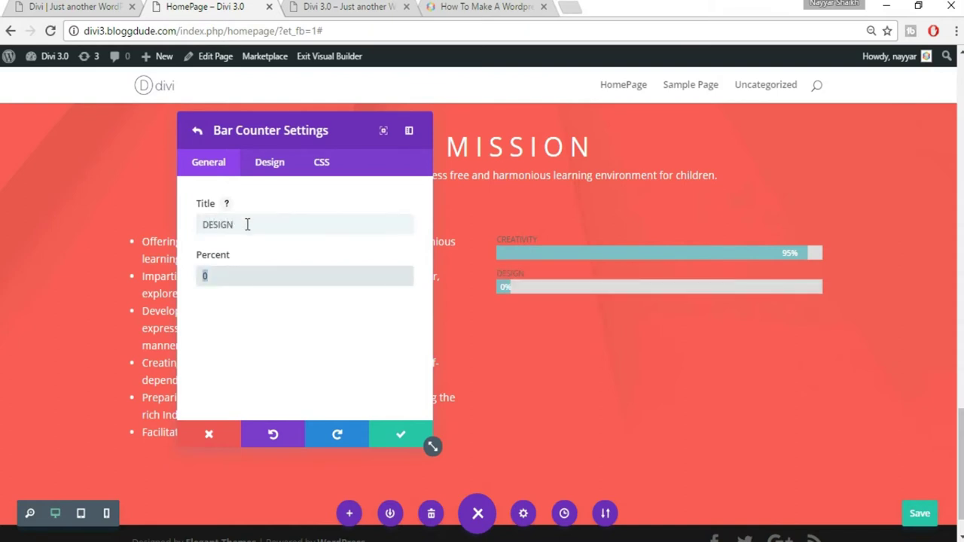
pyautogui.write('85')
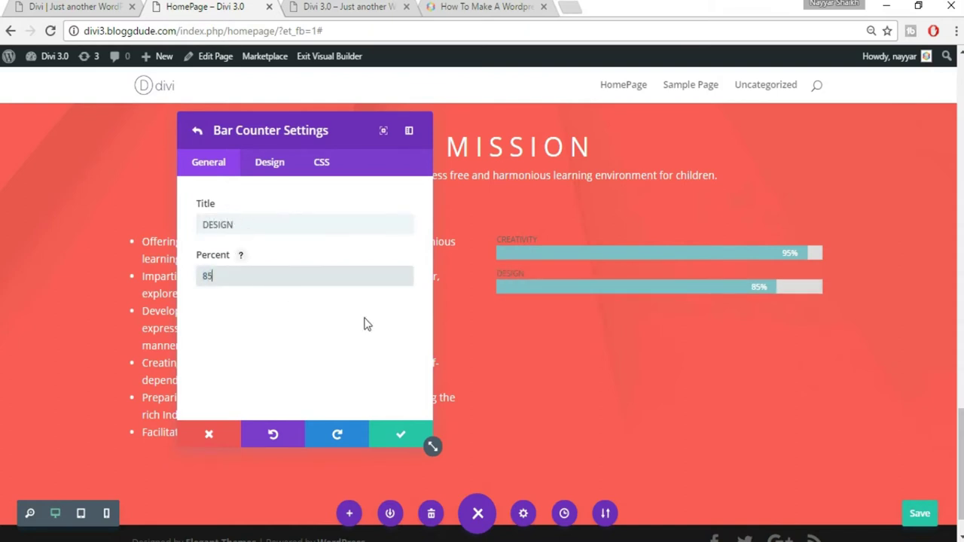
pyautogui.click(403, 433)
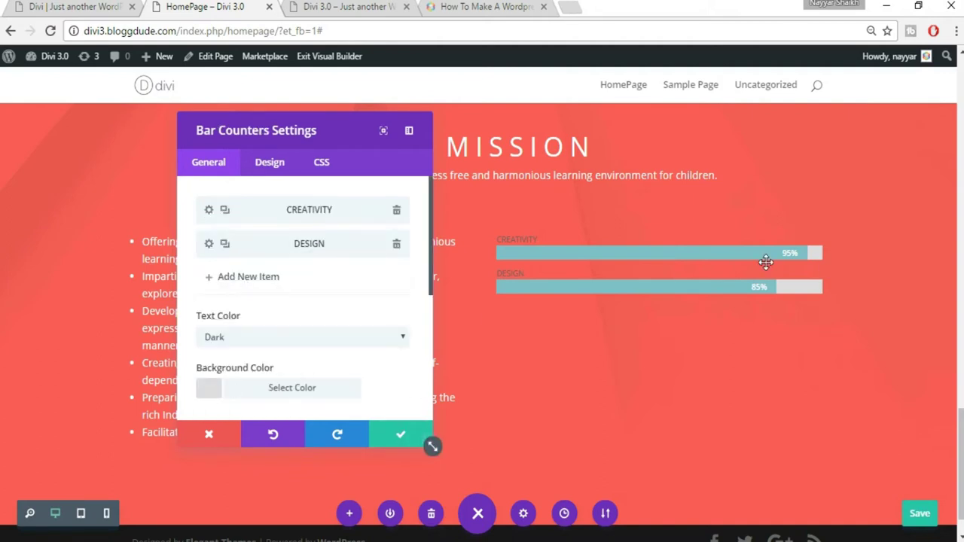
# Add a third bar titled MANAGEMENT at 65%
pyautogui.click(259, 280)
pyautogui.click(44, 7)
pyautogui.click(197, 9)
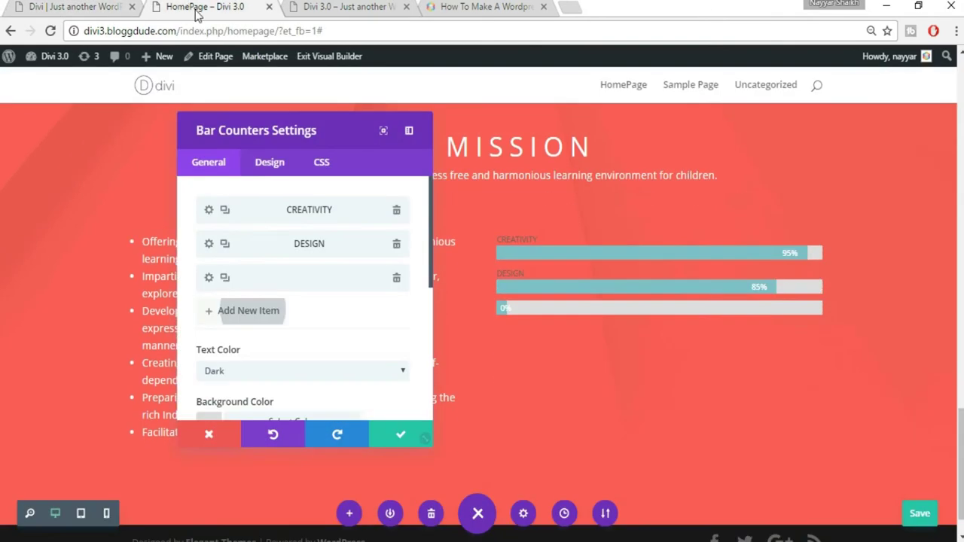
pyautogui.click(301, 285)
pyautogui.click(252, 221)
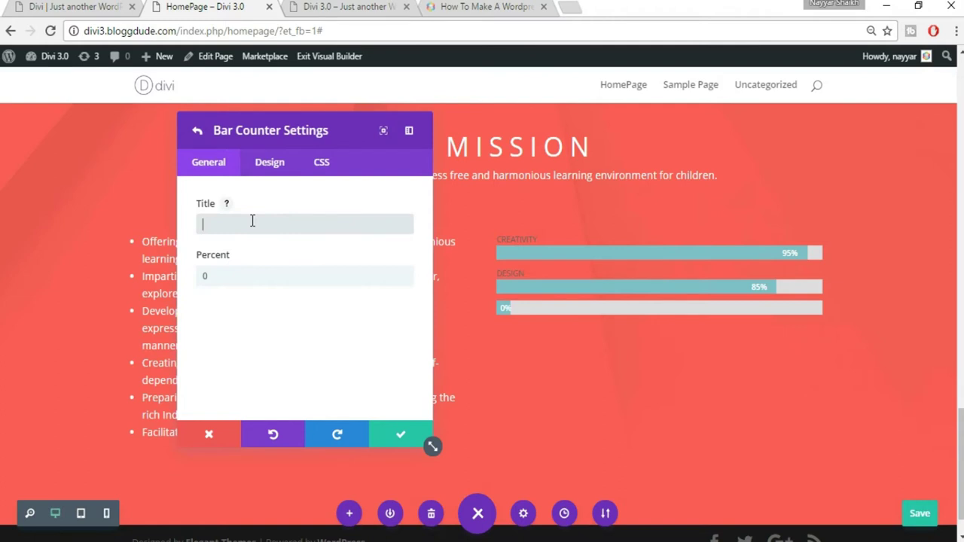
pyautogui.write('MANAGEMENT')
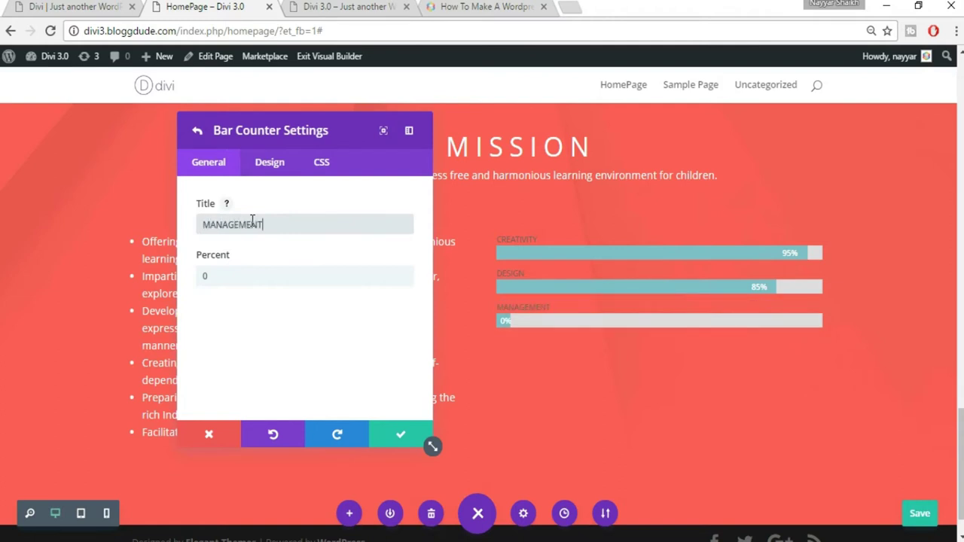
pyautogui.press('Tab')
pyautogui.write('65')
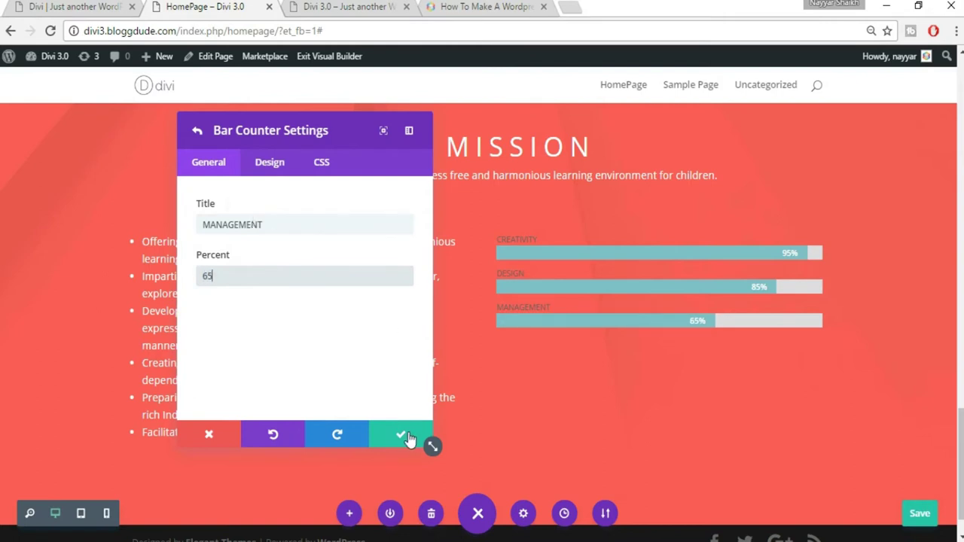
pyautogui.click(407, 437)
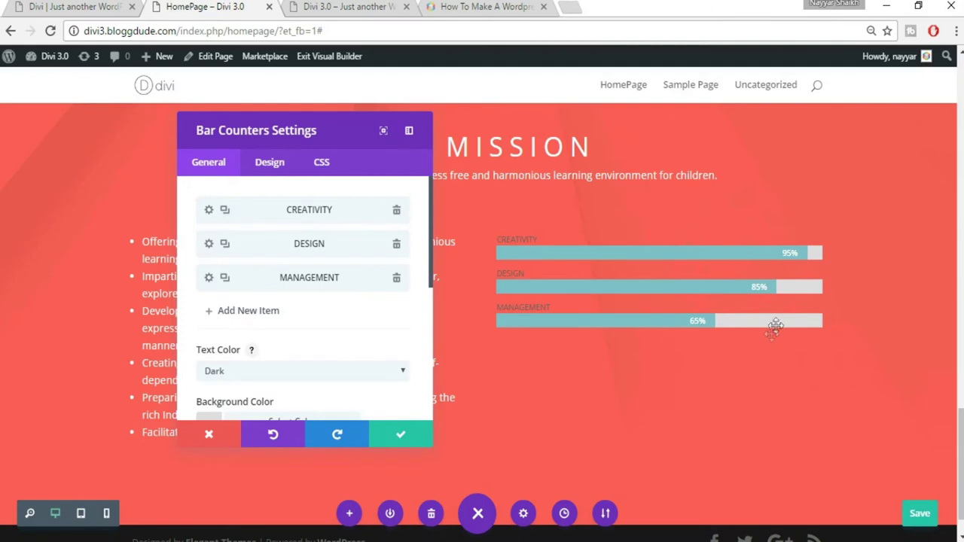
# Switch the bar counters' Text Color from Dark to Light
pyautogui.scroll(-1, 629, 268)
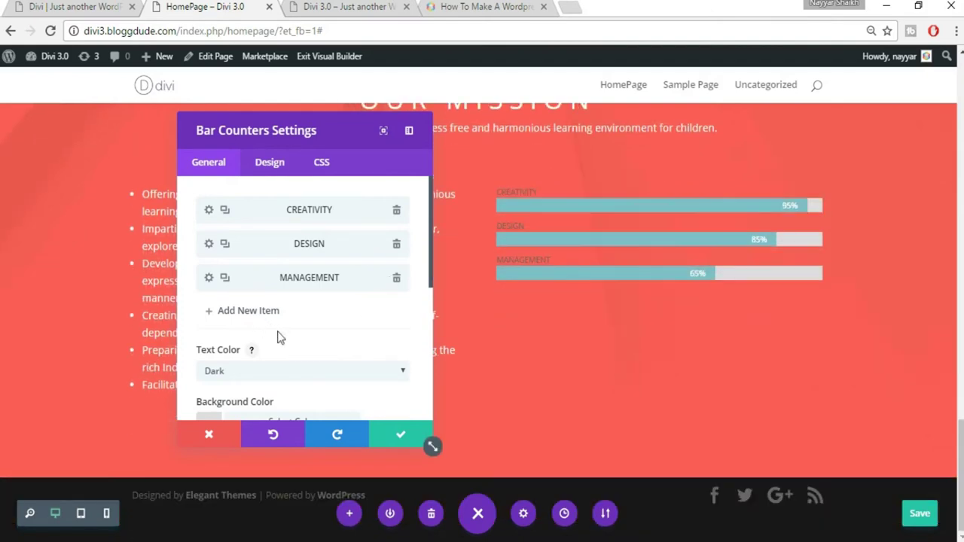
pyautogui.scroll(-1, 301, 333)
pyautogui.click(272, 295)
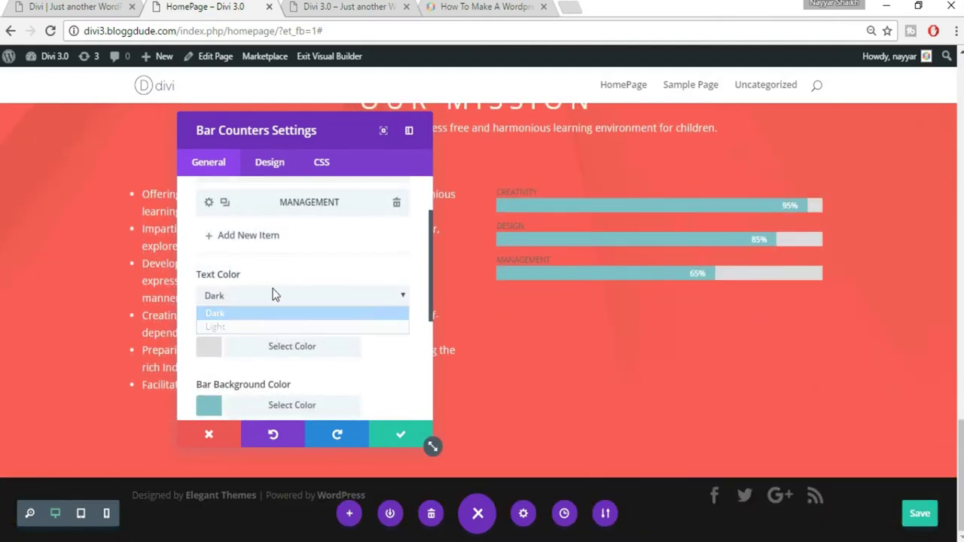
pyautogui.click(253, 327)
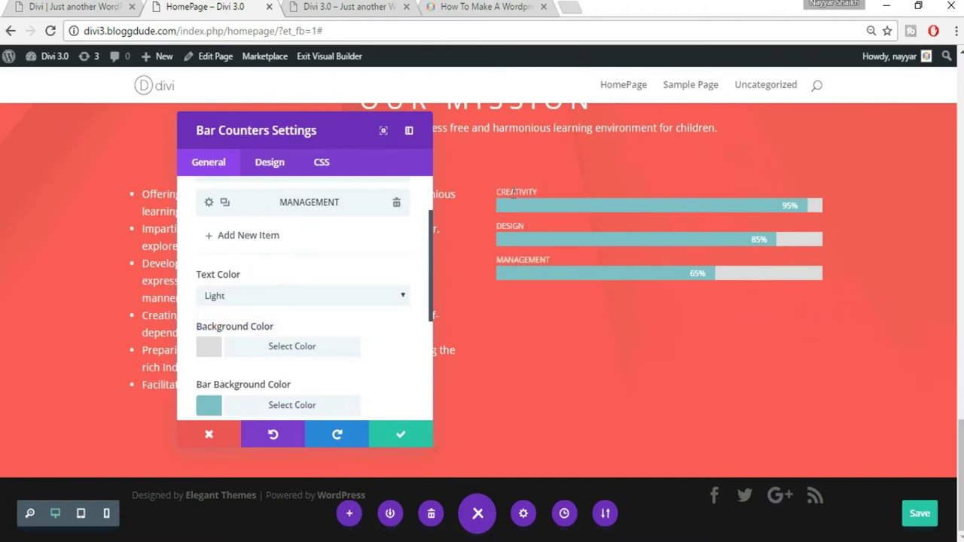
pyautogui.scroll(-1, 367, 294)
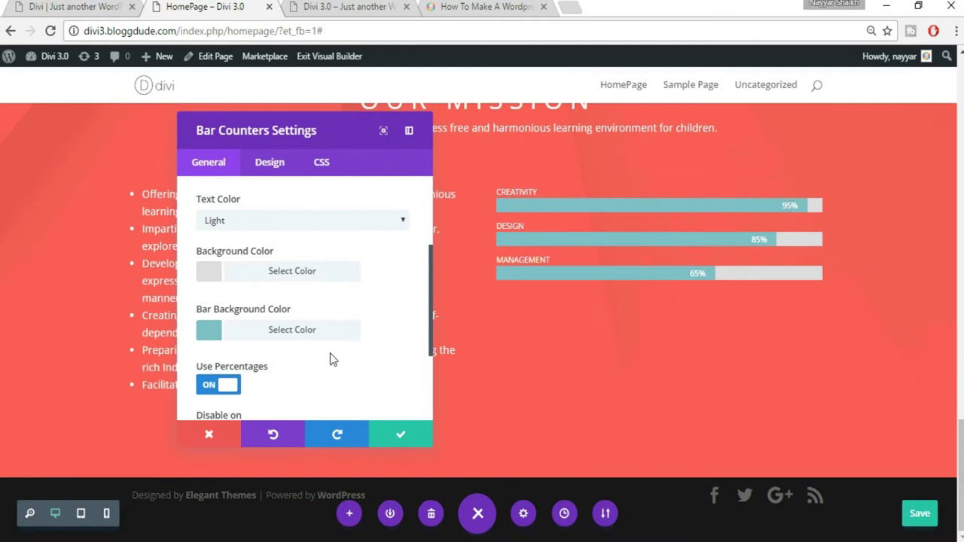
pyautogui.scroll(-1, 301, 352)
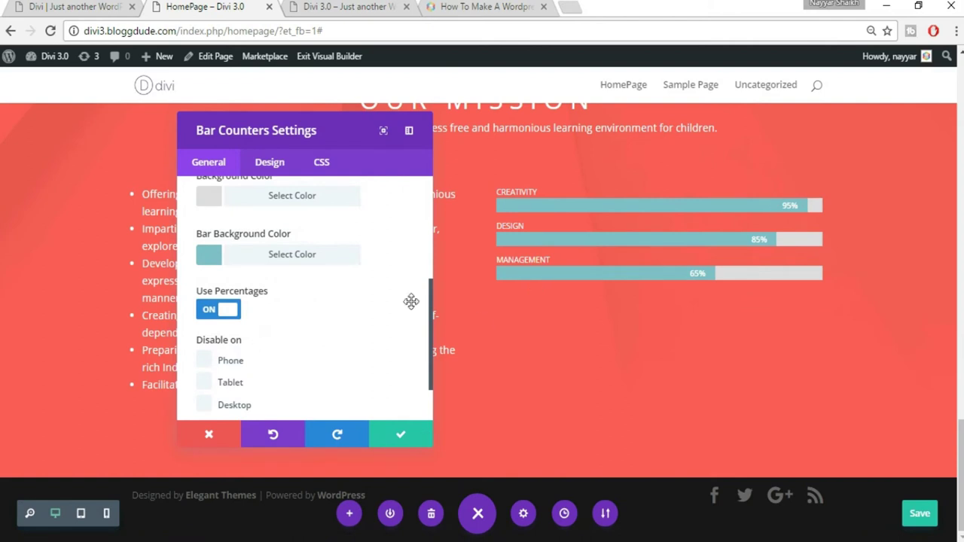
pyautogui.scroll(1, 399, 302)
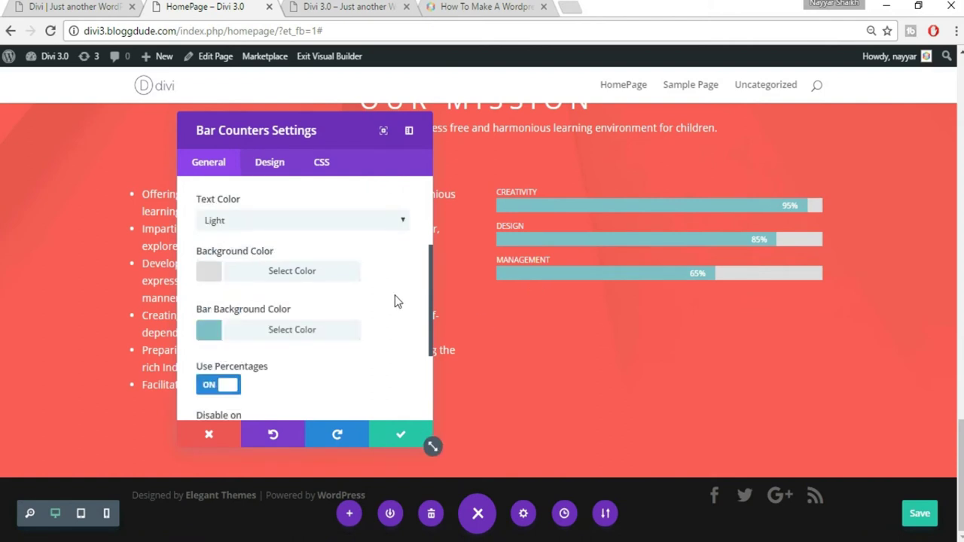
# Set the bar titles to a 20px font size with 4px letter spacing
pyautogui.click(274, 164)
pyautogui.scroll(-1, 402, 317)
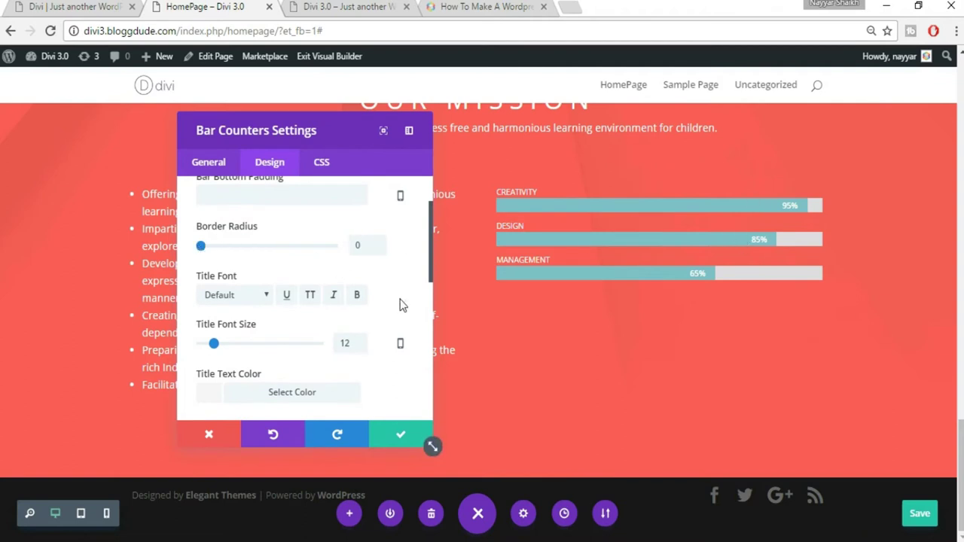
pyautogui.scroll(-1, 400, 304)
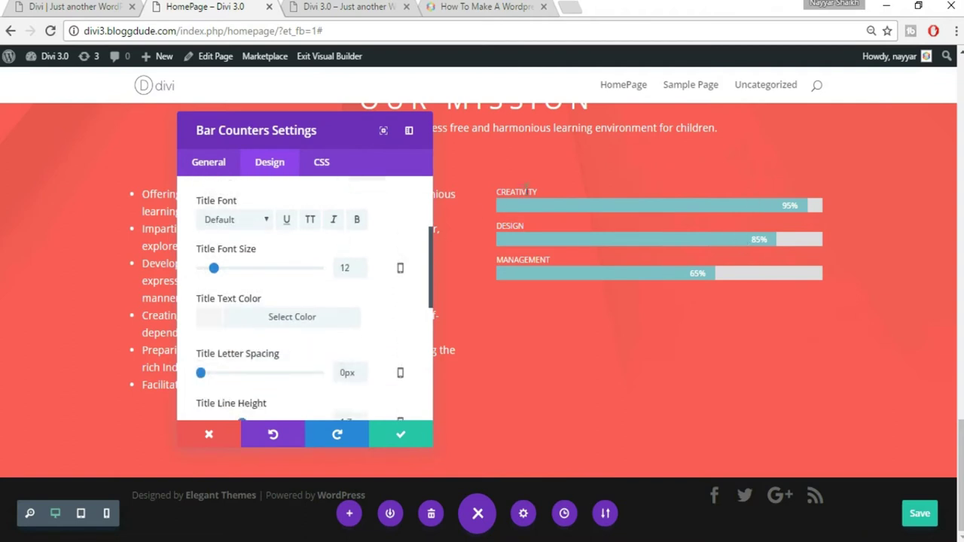
pyautogui.moveTo(215, 269); pyautogui.dragTo(220, 269)
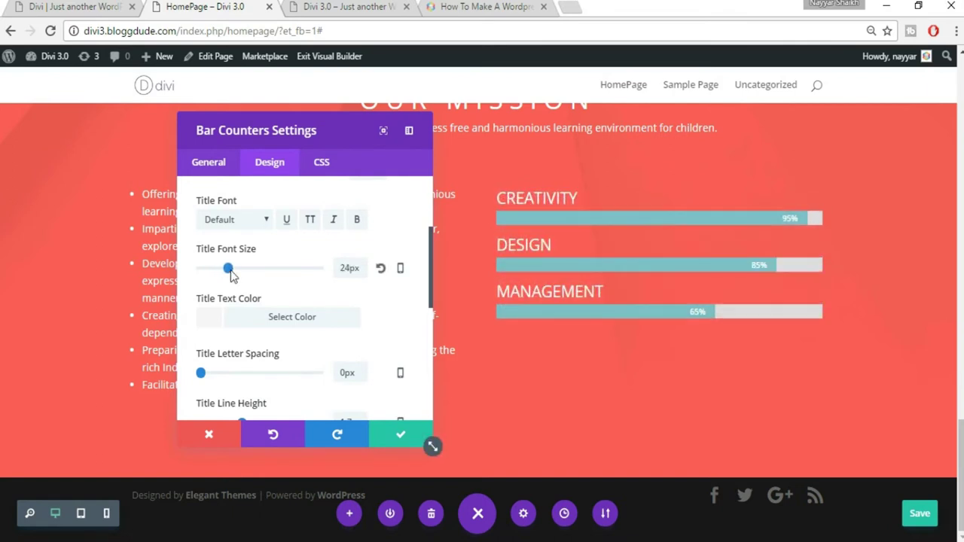
pyautogui.moveTo(227, 273); pyautogui.dragTo(225, 276)
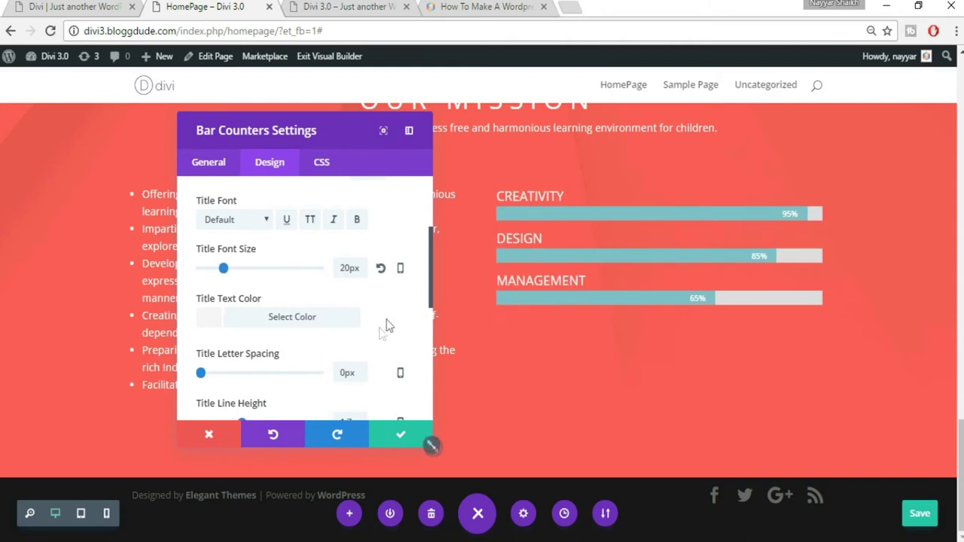
pyautogui.scroll(-1, 380, 334)
pyautogui.scroll(-2, 380, 334)
pyautogui.moveTo(205, 299); pyautogui.dragTo(206, 300)
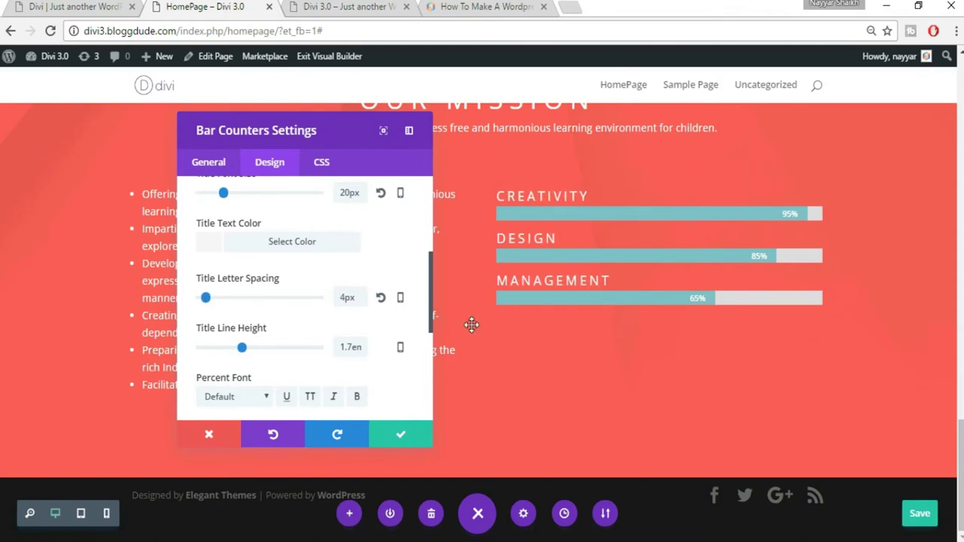
# Enlarge the percentage labels to a 17px font size
pyautogui.scroll(-1, 337, 341)
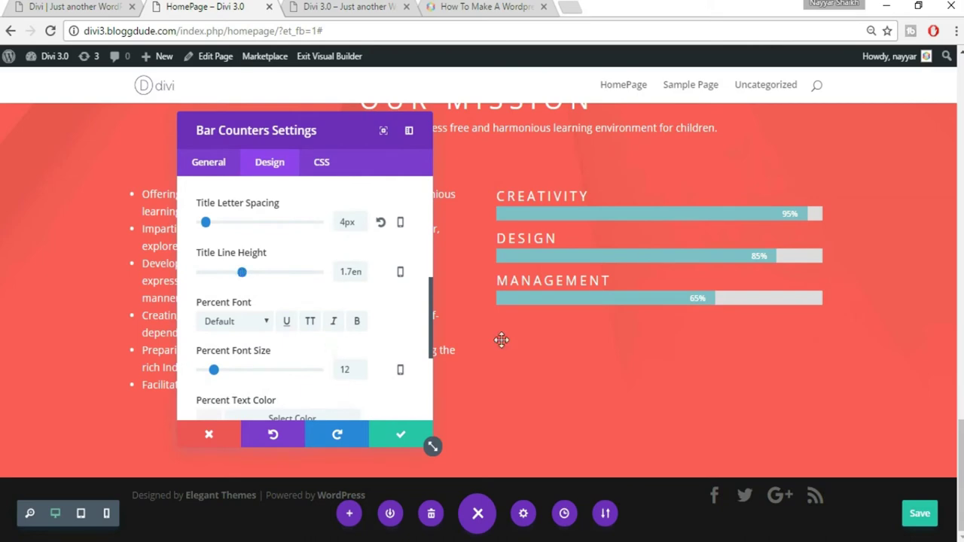
pyautogui.scroll(-2, 373, 333)
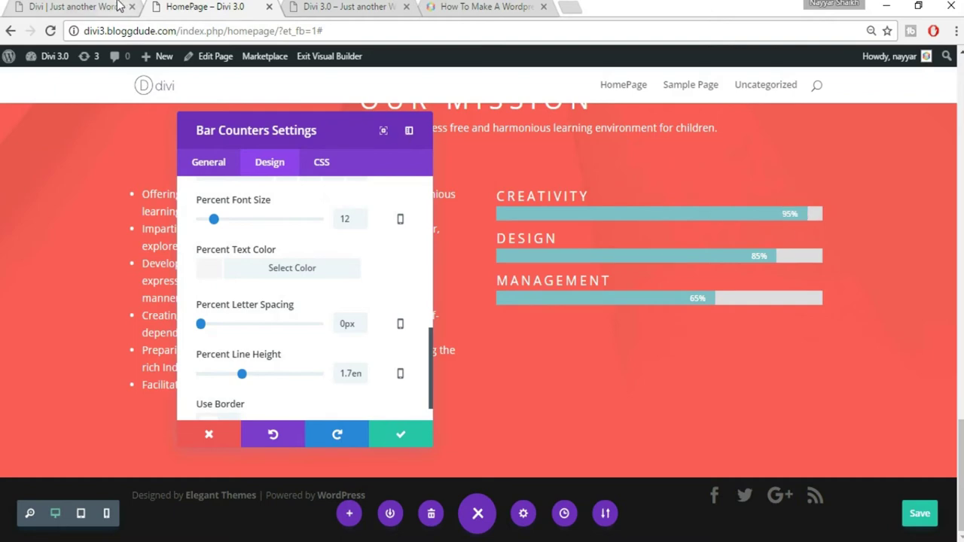
pyautogui.click(75, 6)
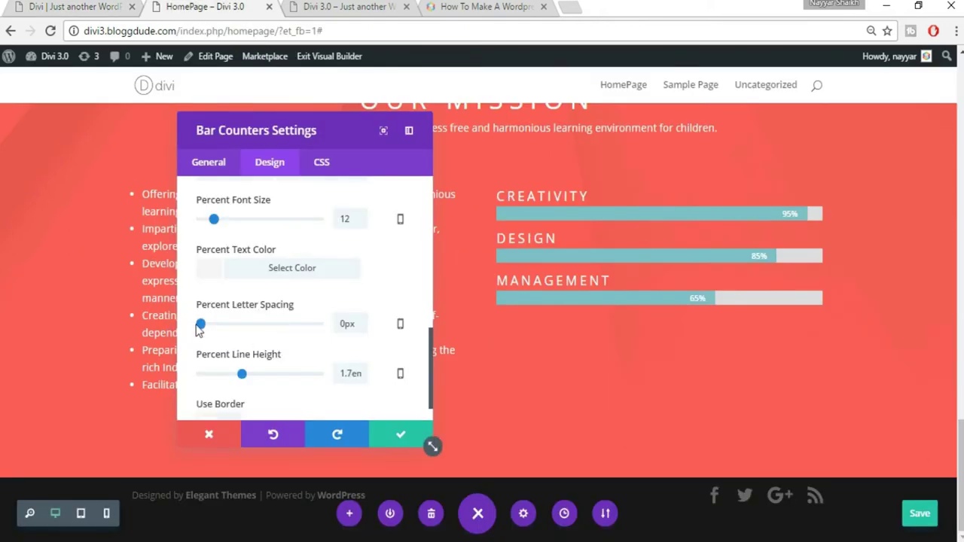
pyautogui.moveTo(202, 329); pyautogui.dragTo(200, 329)
pyautogui.moveTo(215, 218); pyautogui.dragTo(220, 219)
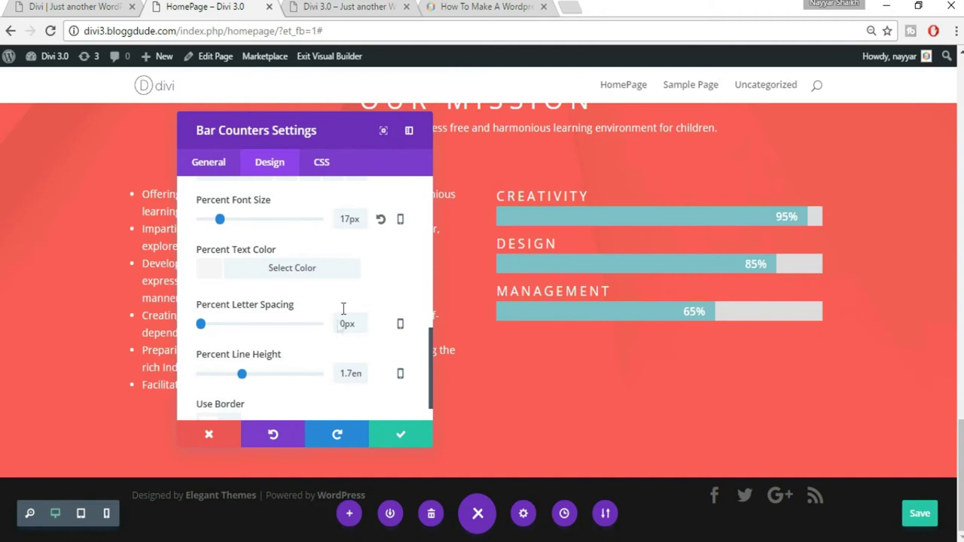
# Give the bar counters a 1px dashed border and save the settings
pyautogui.scroll(-1, 362, 327)
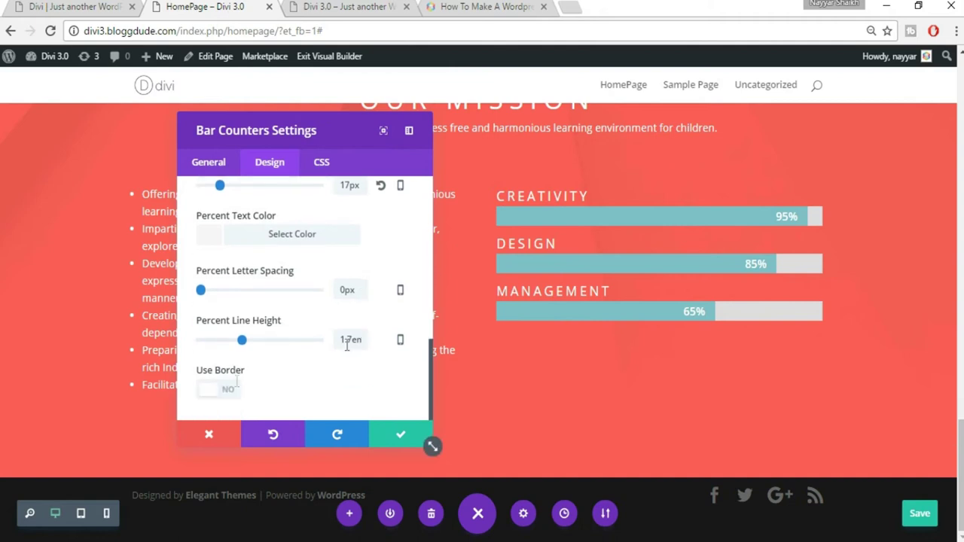
pyautogui.scroll(2, 339, 380)
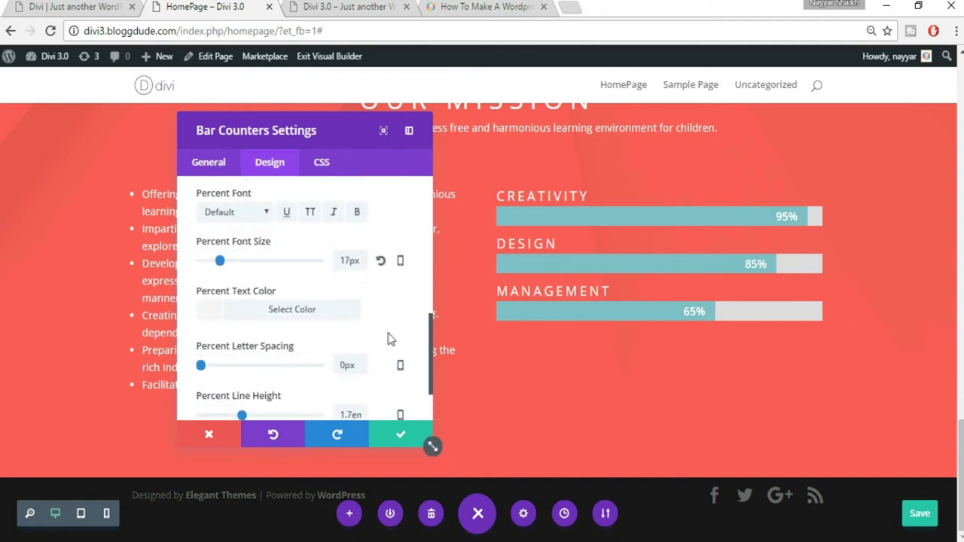
pyautogui.scroll(-2, 389, 339)
pyautogui.scroll(4, 389, 339)
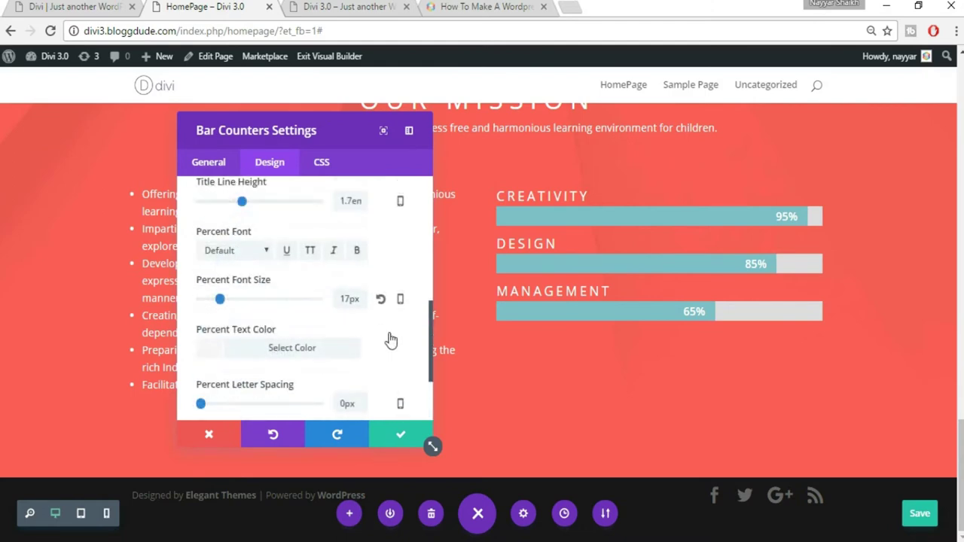
pyautogui.scroll(-4, 389, 339)
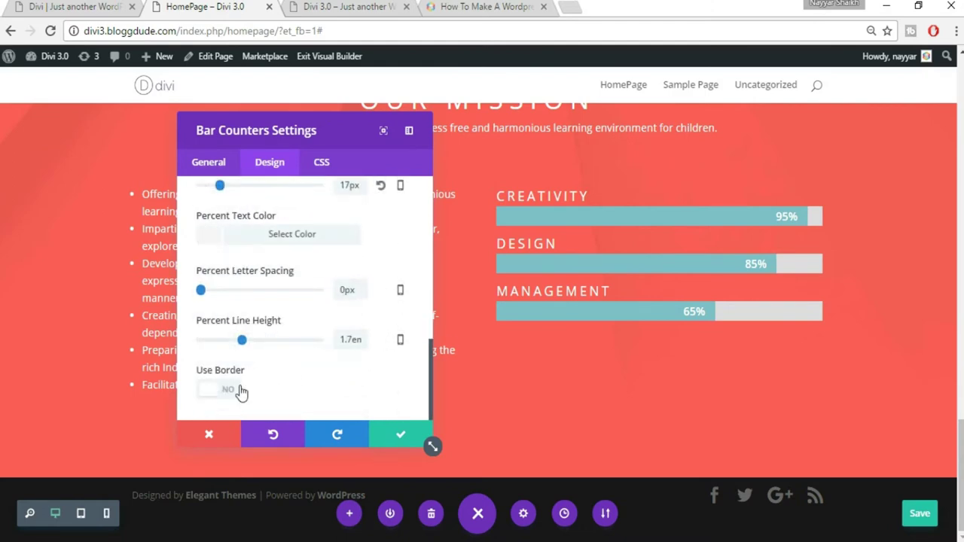
pyautogui.click(224, 392)
pyautogui.scroll(-4, 324, 391)
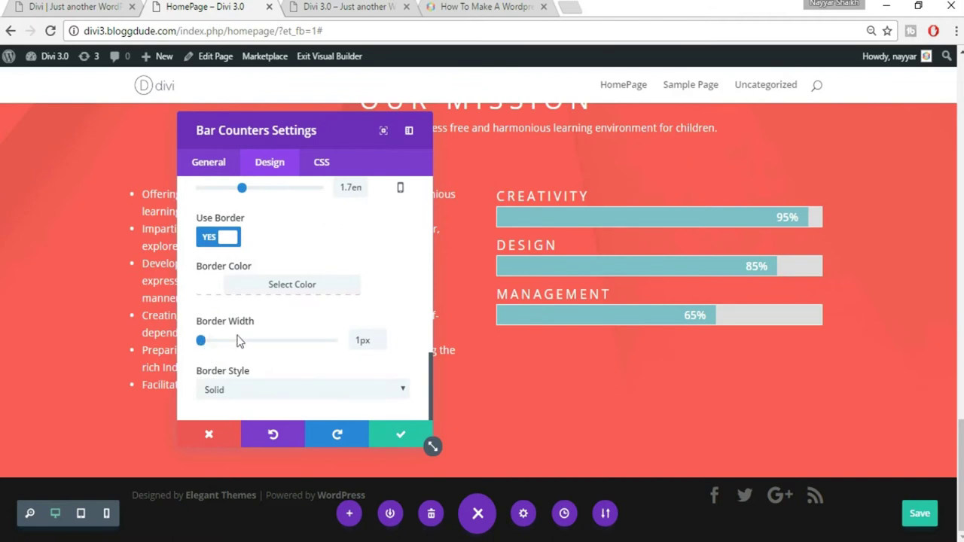
pyautogui.click(248, 389)
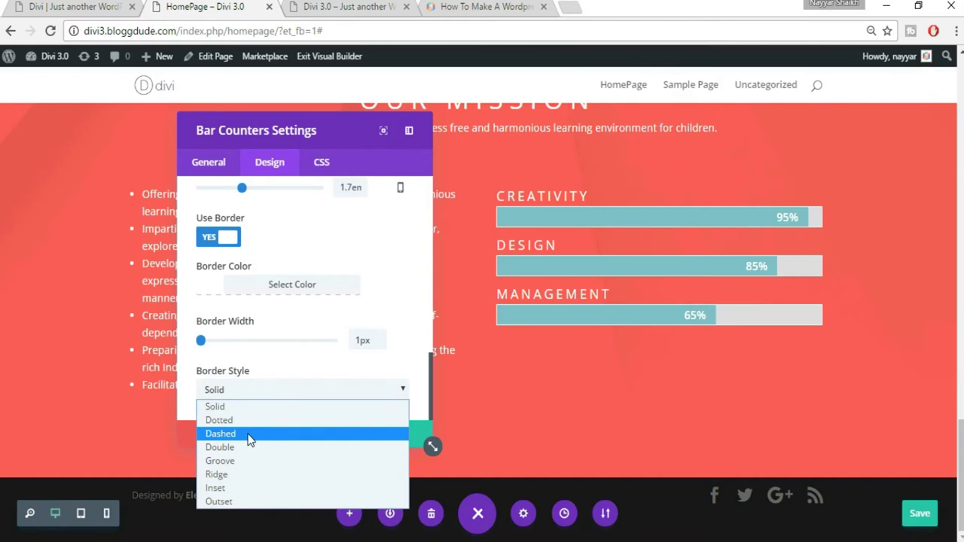
pyautogui.click(249, 434)
pyautogui.scroll(-10, 359, 327)
pyautogui.scroll(-4, 360, 335)
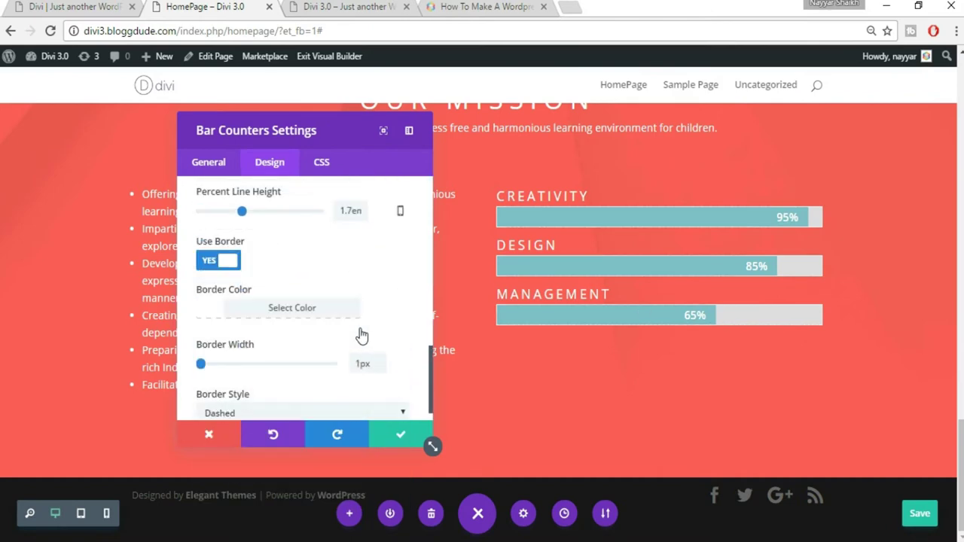
pyautogui.click(388, 435)
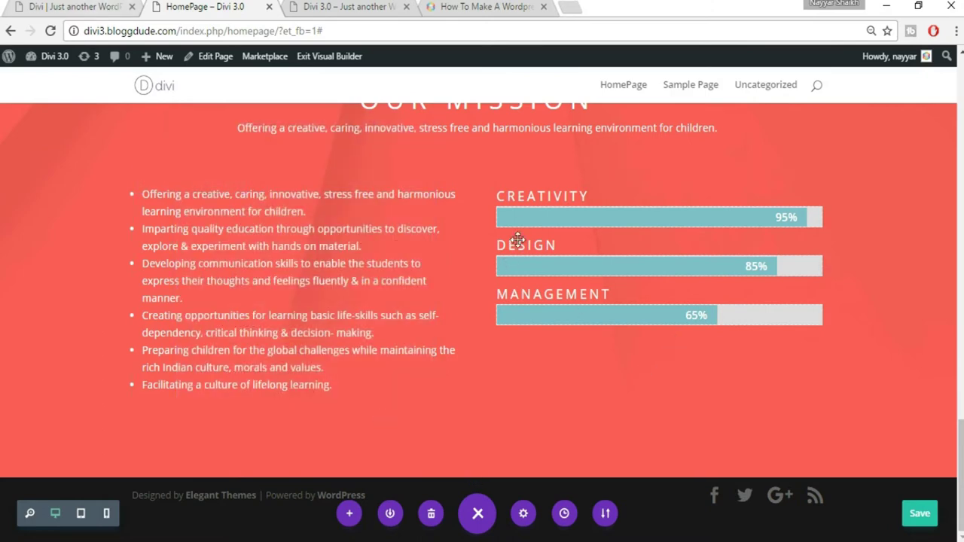
pyautogui.click(66, 7)
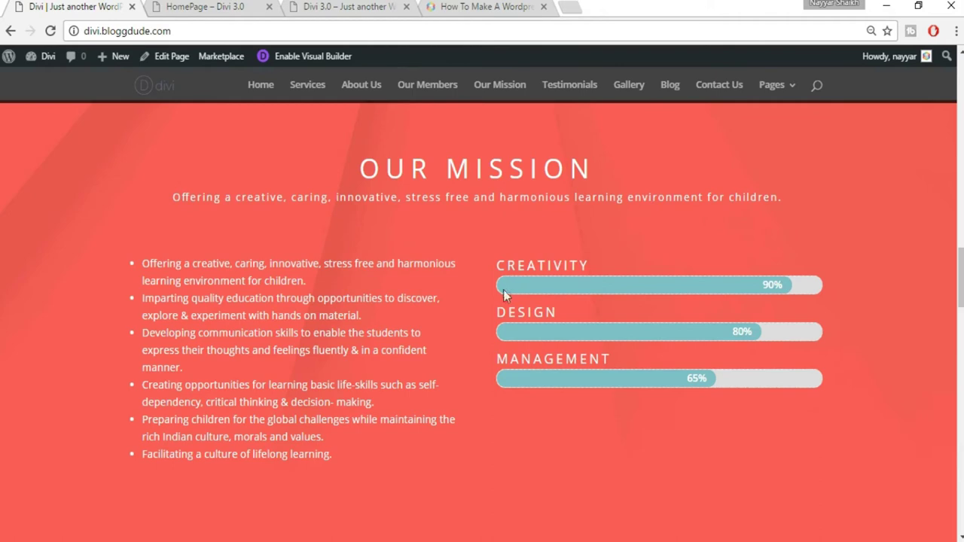
pyautogui.click(256, 11)
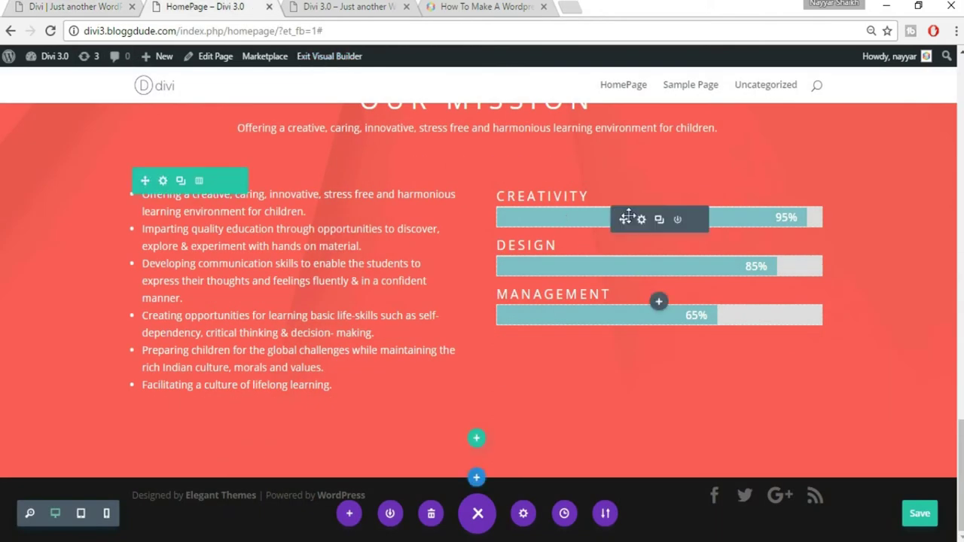
# Set the bar counters' border radius to 20px and save the module
pyautogui.click(642, 220)
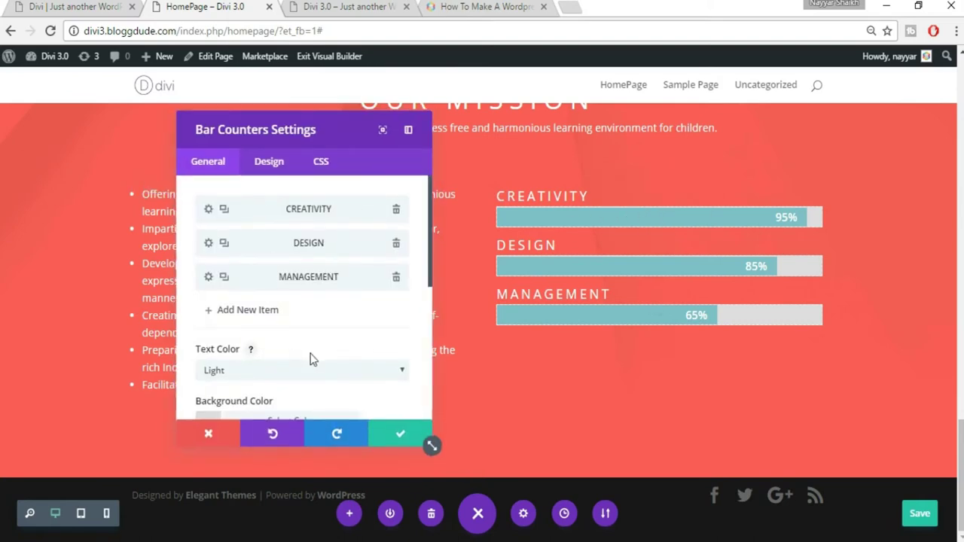
pyautogui.scroll(-2, 312, 359)
pyautogui.click(271, 164)
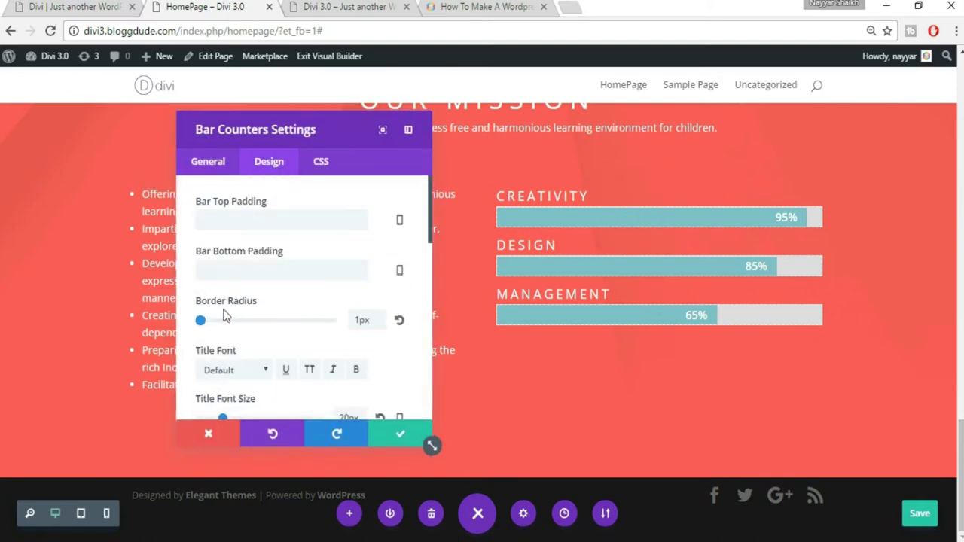
pyautogui.moveTo(204, 323); pyautogui.dragTo(226, 323)
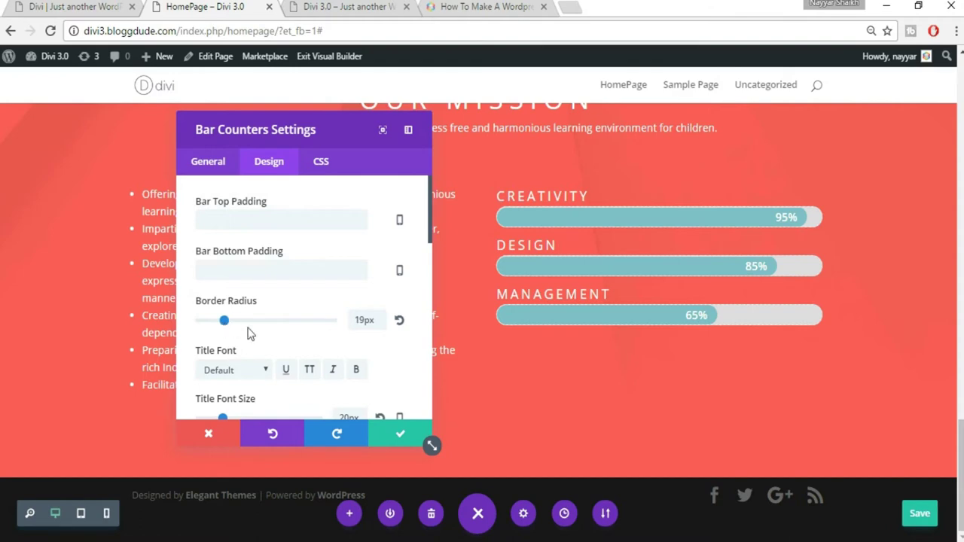
pyautogui.doubleClick(371, 317)
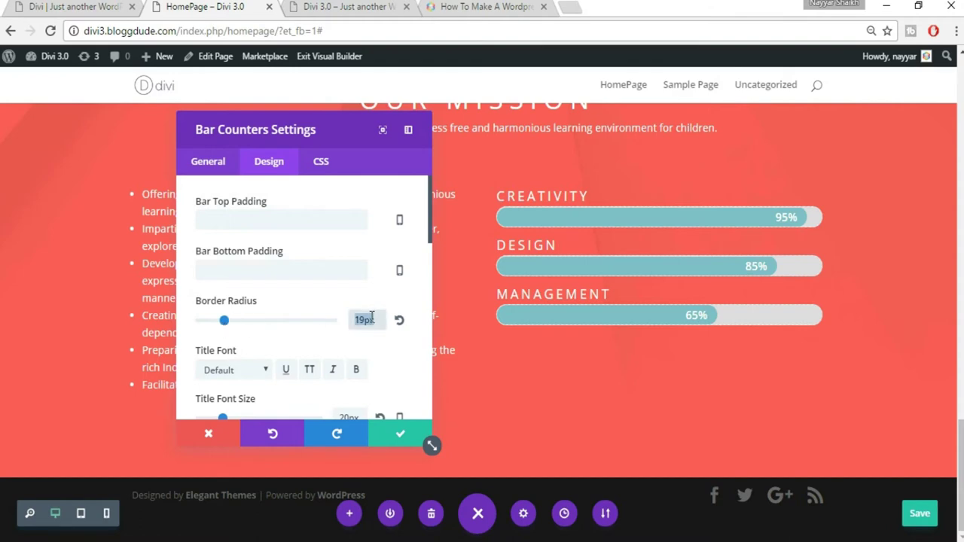
pyautogui.write('20px')
pyautogui.click(401, 433)
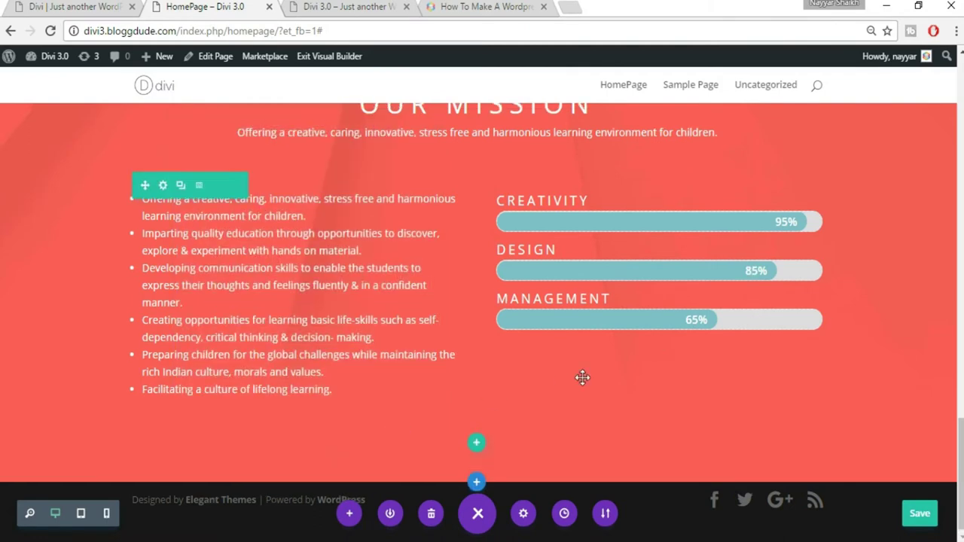
# Review the live Testimonials section, then save the homepage in the builder
pyautogui.scroll(1, 580, 377)
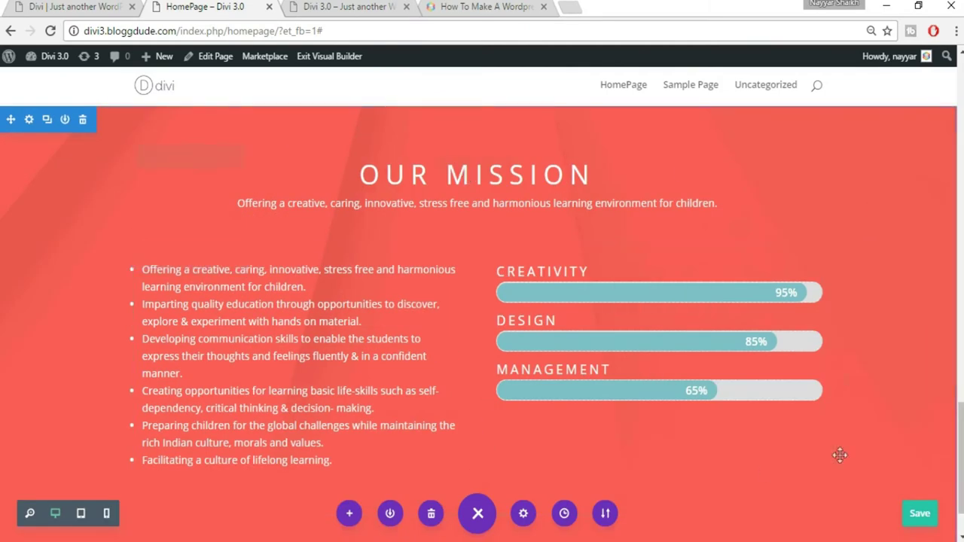
pyautogui.scroll(-1, 714, 462)
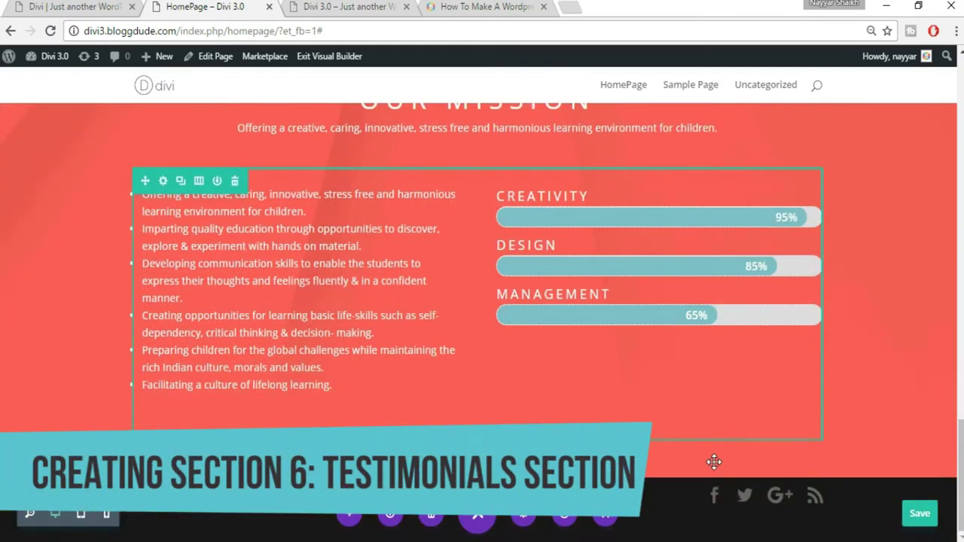
pyautogui.click(71, 6)
pyautogui.scroll(-5, 555, 241)
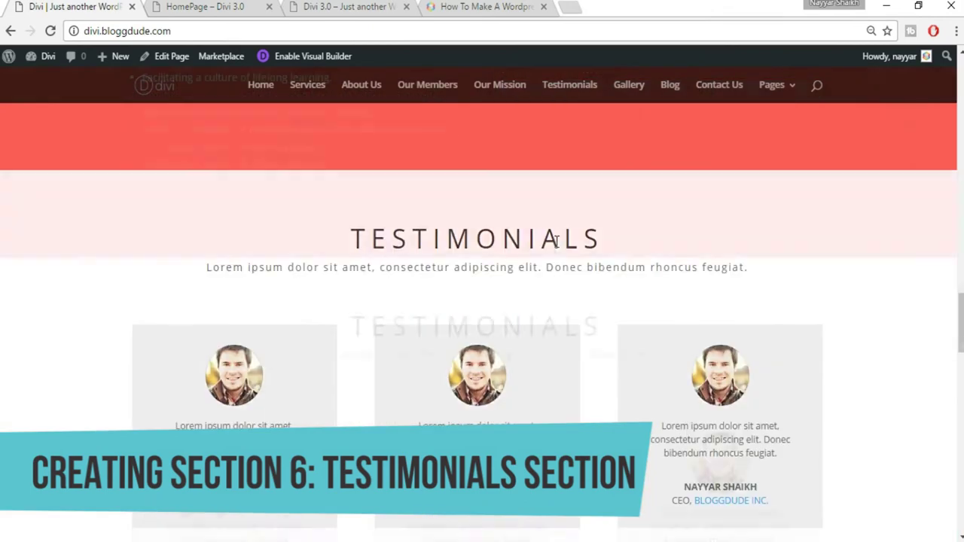
pyautogui.click(202, 6)
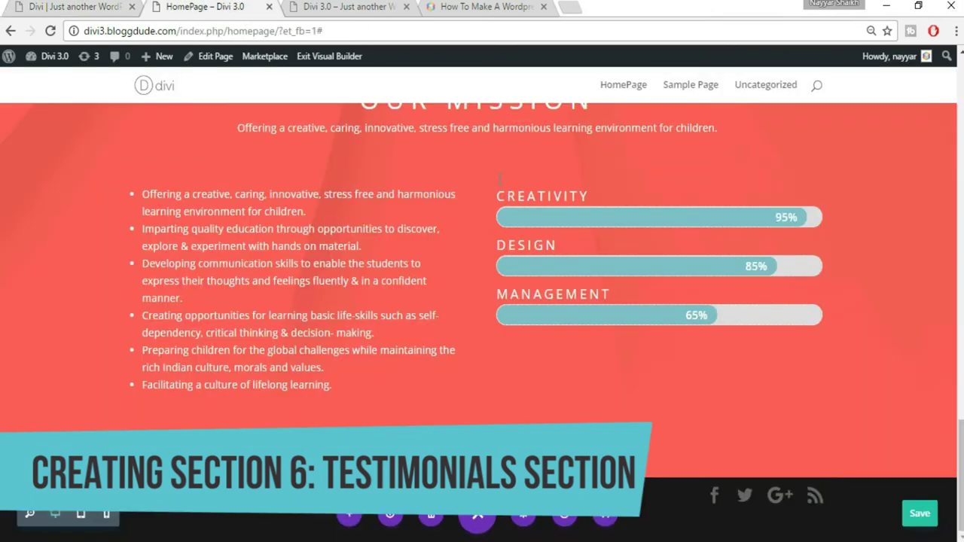
pyautogui.click(931, 518)
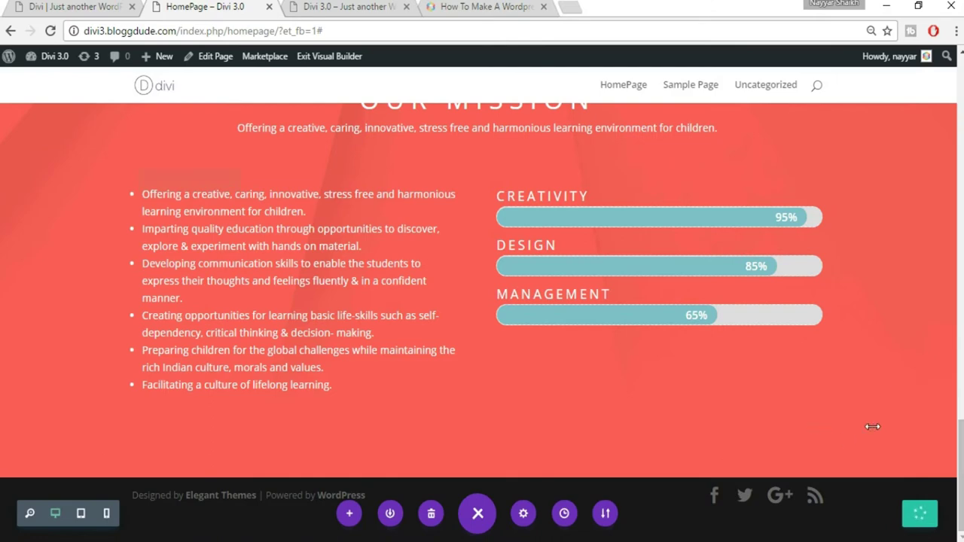
# Add a regular single-column section below Our Mission with a Call To Action module
pyautogui.moveTo(486, 471)
pyautogui.click(476, 480)
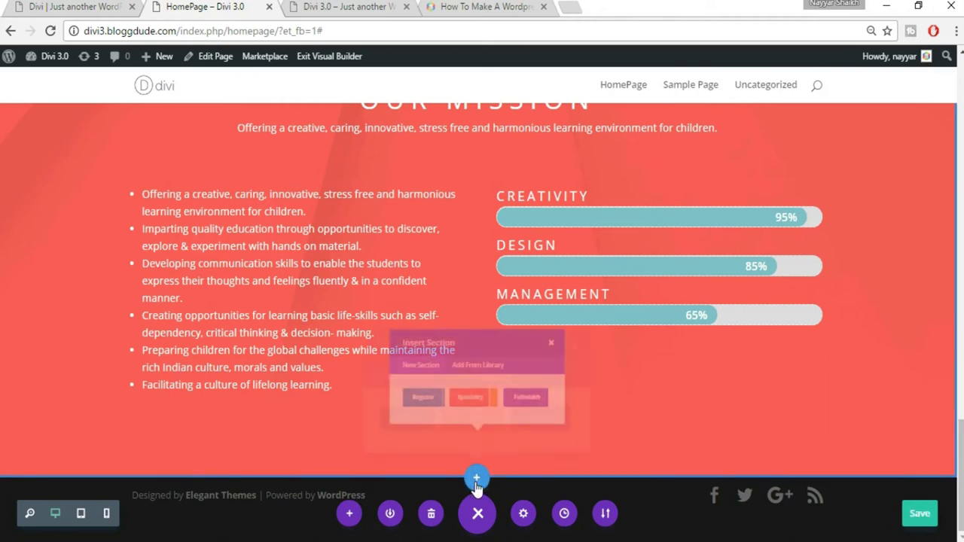
pyautogui.click(399, 428)
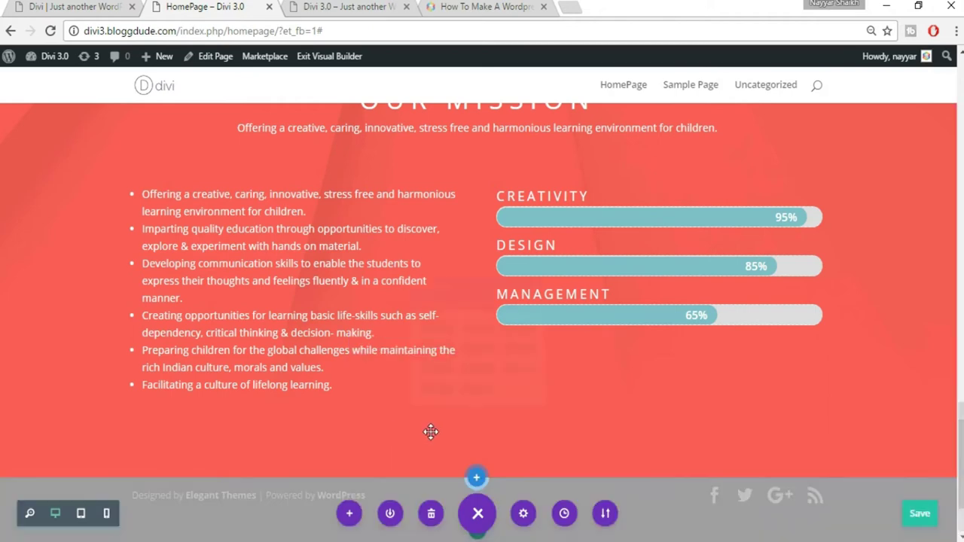
pyautogui.click(399, 374)
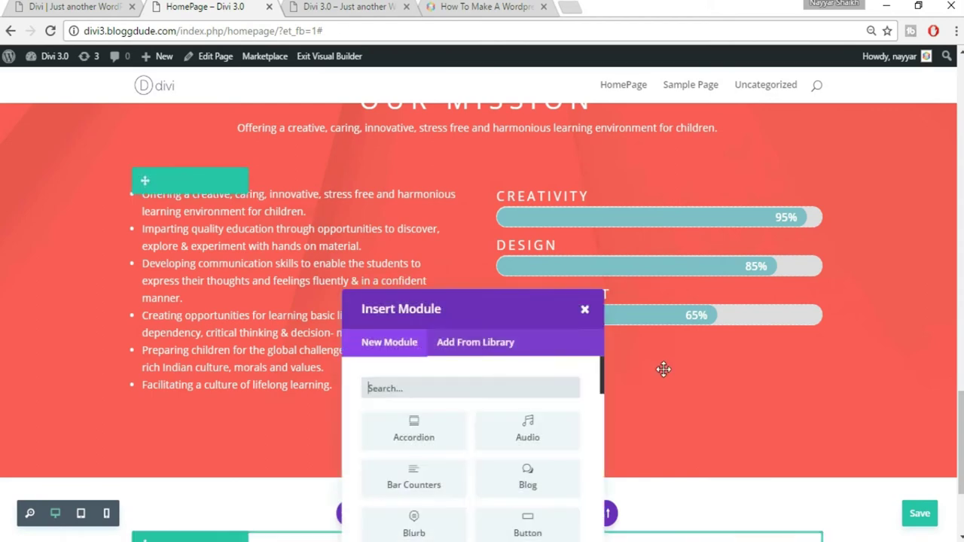
pyautogui.scroll(-3, 428, 456)
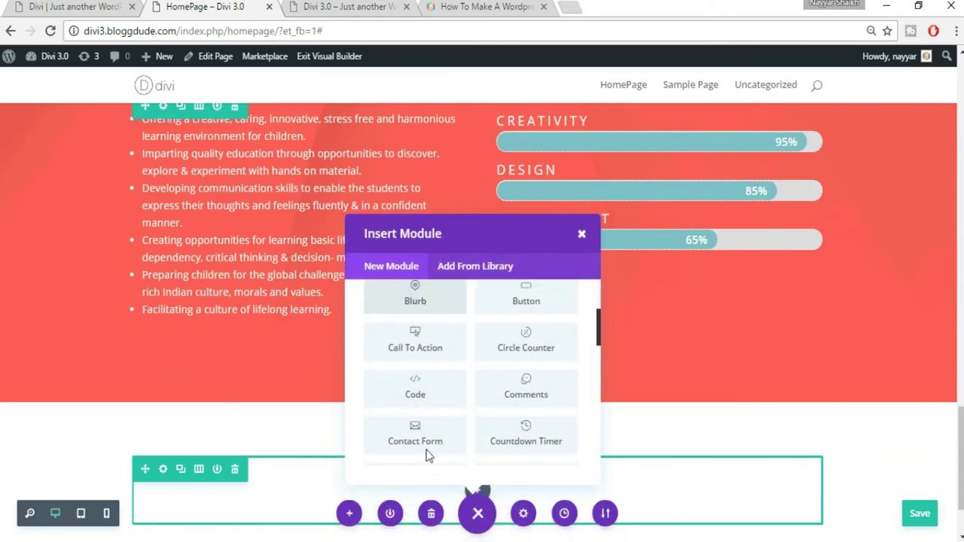
pyautogui.click(419, 353)
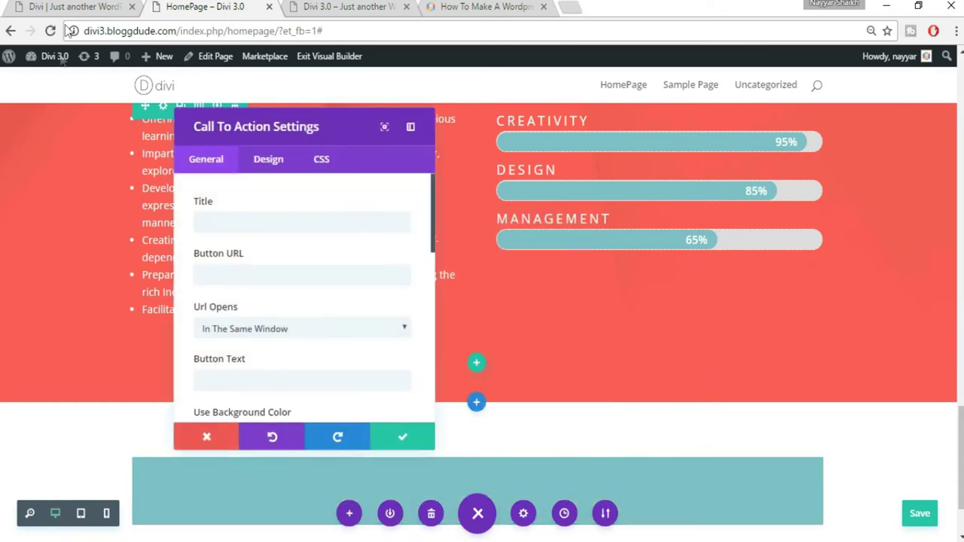
# Title the call-to-action TESTIMONIALS
pyautogui.click(246, 215)
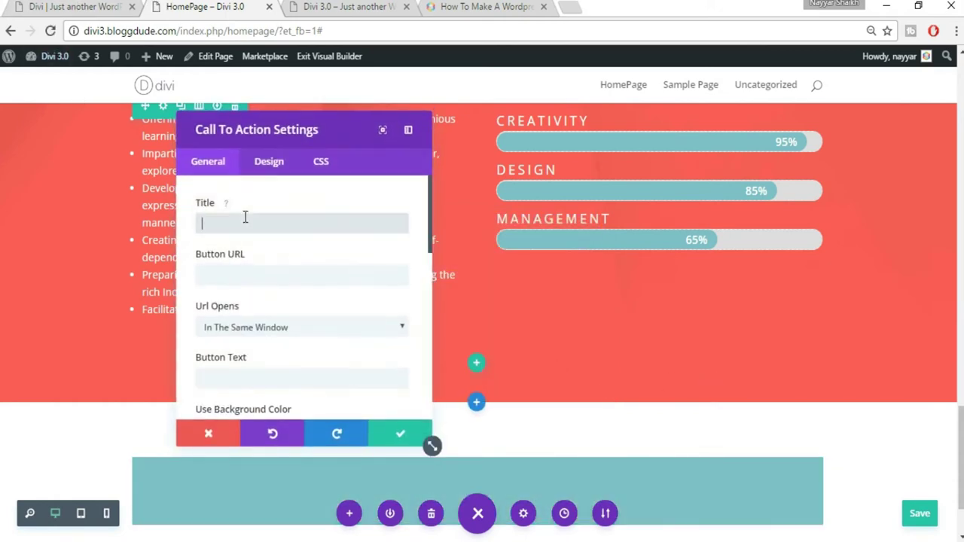
pyautogui.write('TESTIMONIALKS')
pyautogui.press('BackSpace')
pyautogui.press('BackSpace')
pyautogui.write('S')
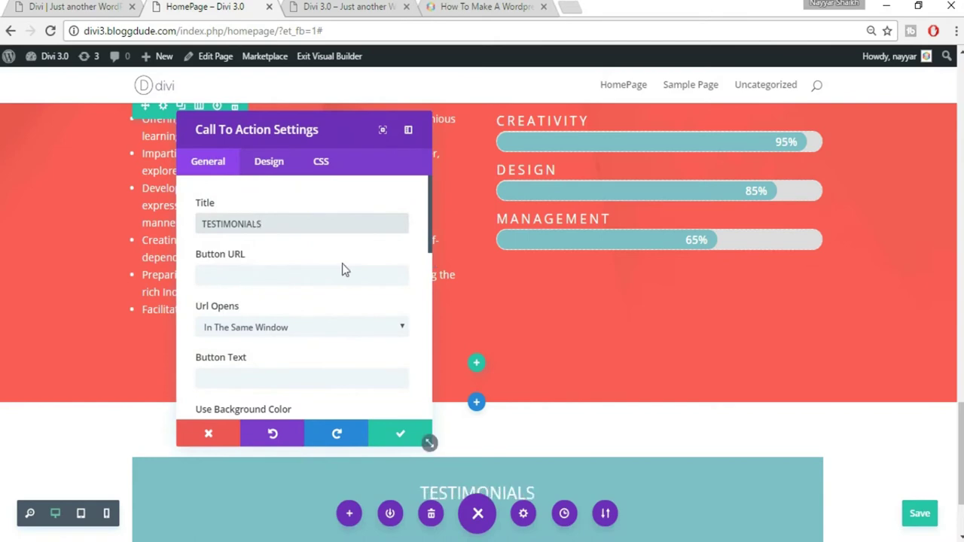
# Turn off the module's teal background and set its text color to dark
pyautogui.scroll(-1, 348, 308)
pyautogui.scroll(-2, 349, 307)
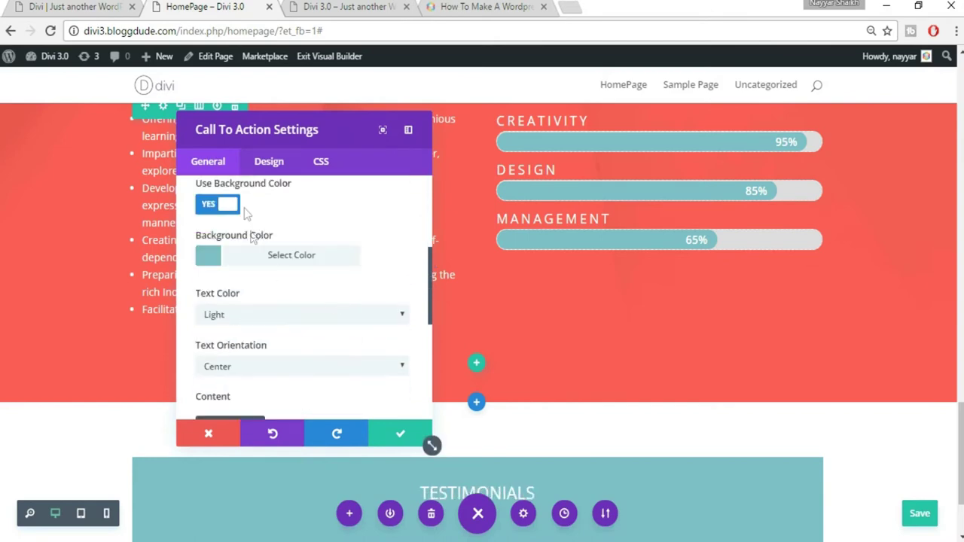
pyautogui.click(234, 209)
pyautogui.scroll(-2, 351, 276)
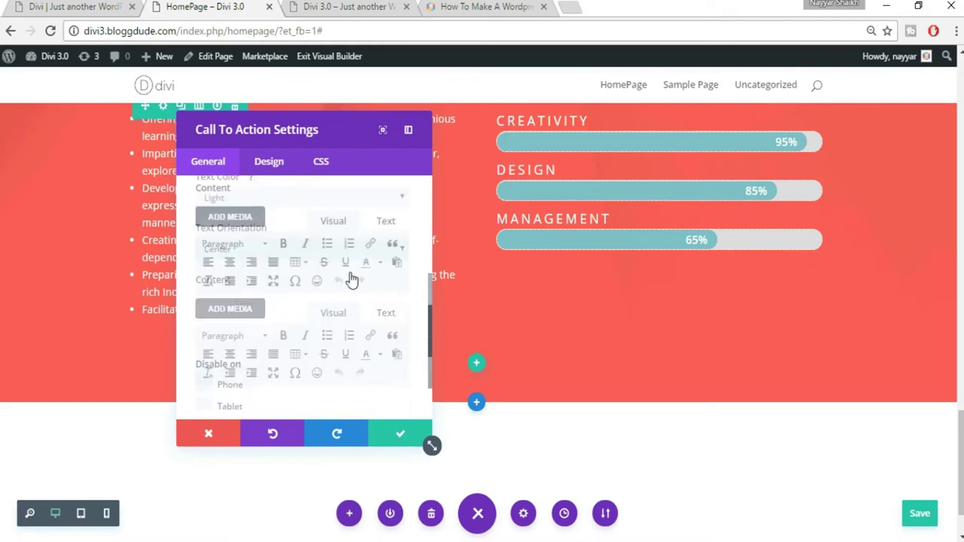
pyautogui.scroll(1, 331, 271)
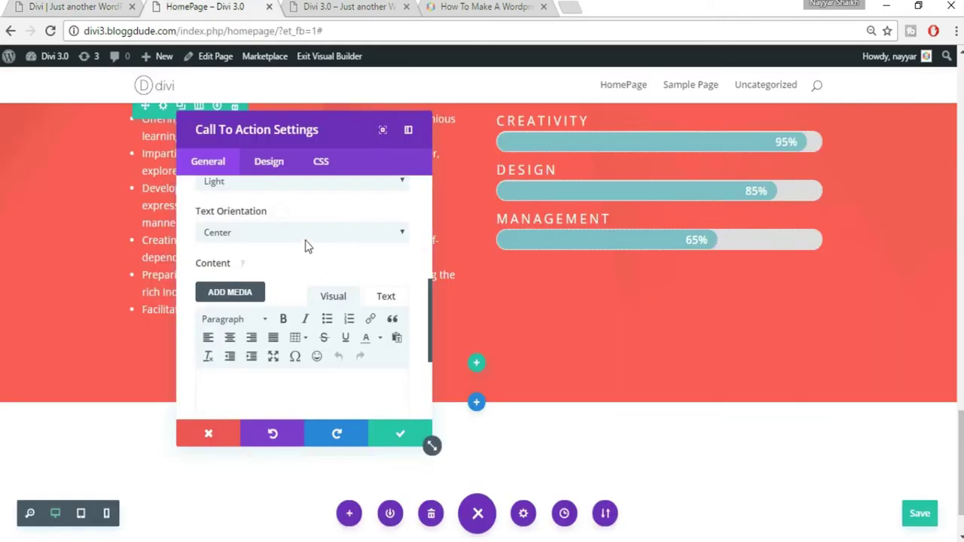
pyautogui.scroll(1, 302, 246)
pyautogui.click(267, 262)
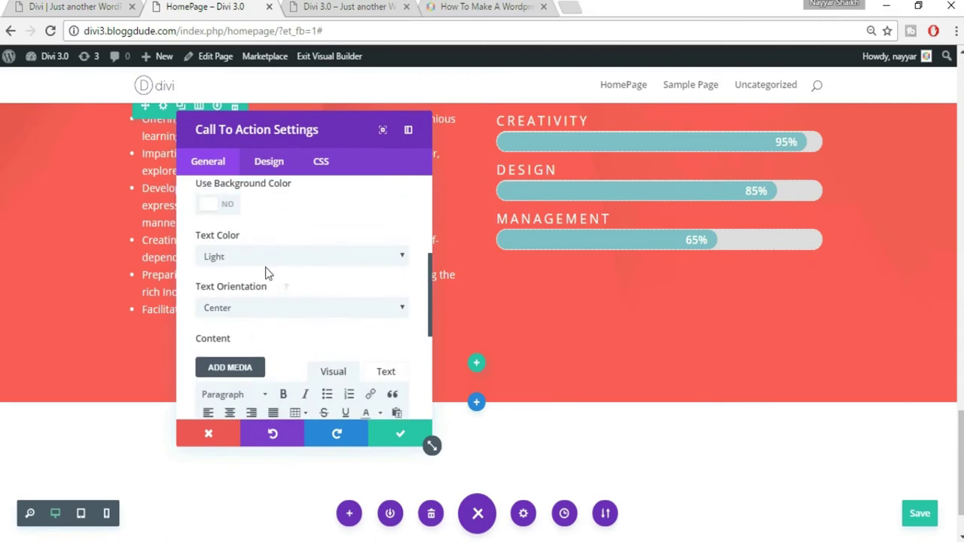
pyautogui.click(250, 289)
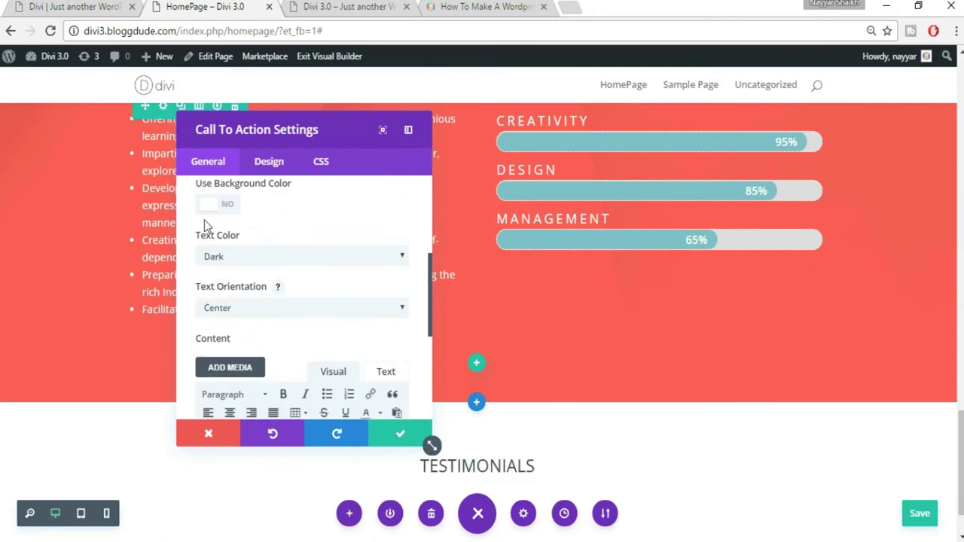
# Copy the demo site's Testimonials subtitle and paste it into the module content
pyautogui.click(70, 5)
pyautogui.tripleClick(438, 271)
pyautogui.hotkey('ctrl', 'c')
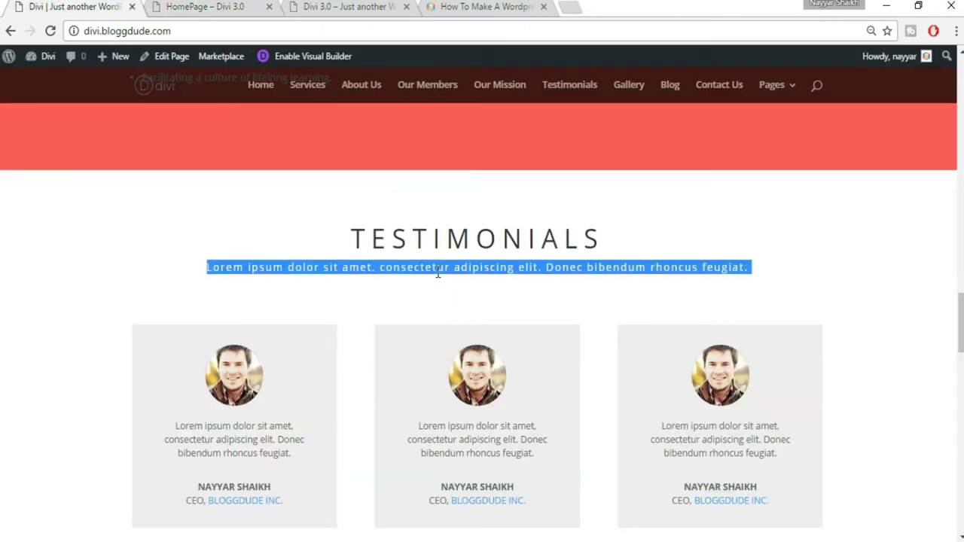
pyautogui.click(230, 6)
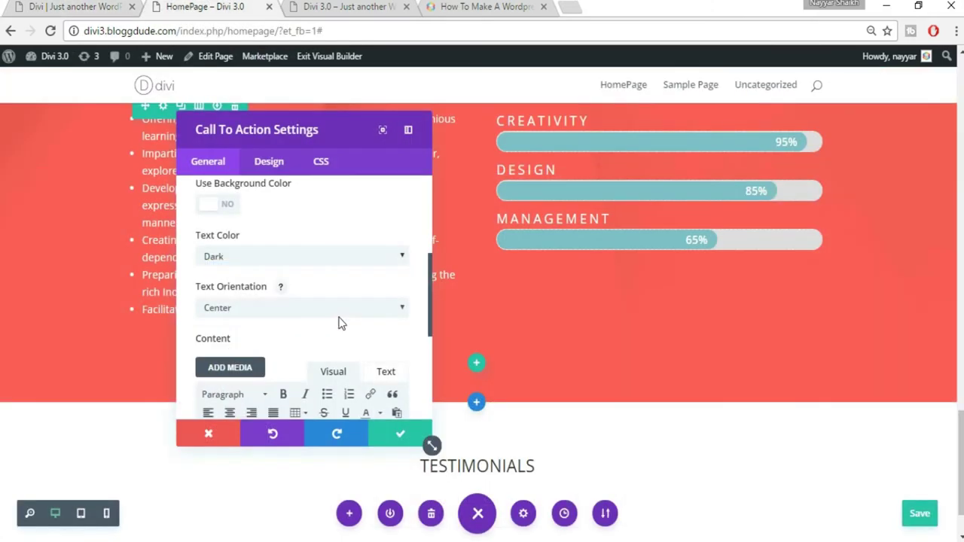
pyautogui.scroll(-2, 338, 323)
pyautogui.hotkey('ctrl', 'v')
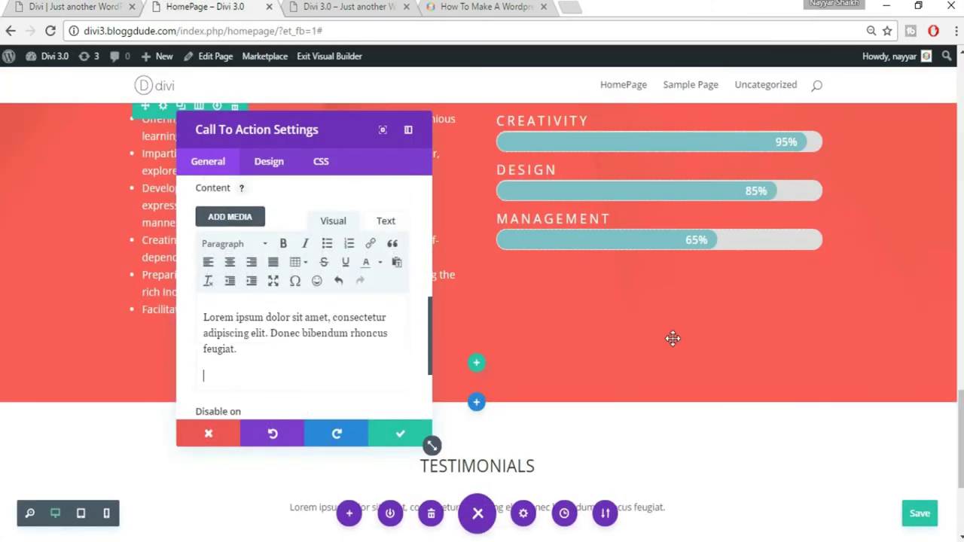
pyautogui.scroll(-1, 673, 339)
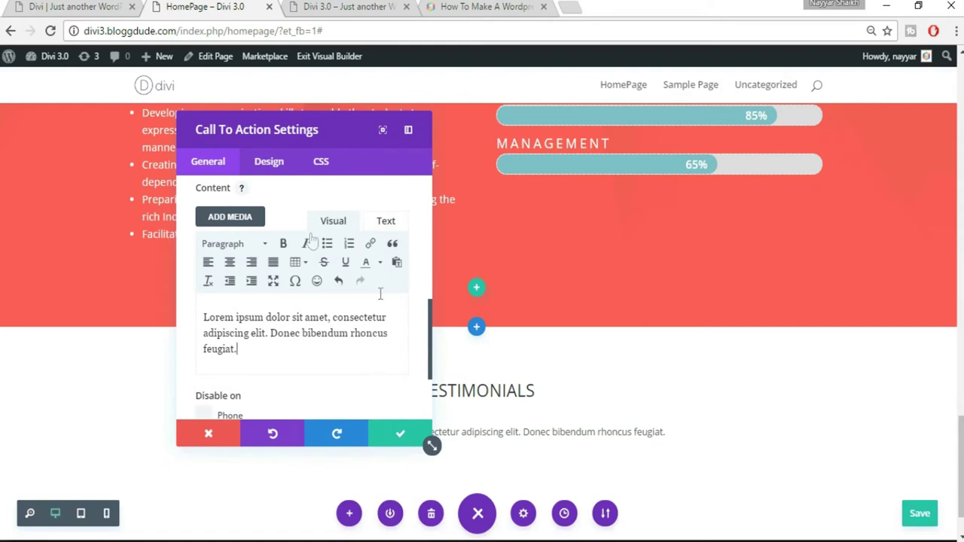
# Clear the body text and leftover HTML, then paste in only the Lorem ipsum subtitle
pyautogui.hotkey('ctrl', 'a')
pyautogui.hotkey('ctrl', 'c')
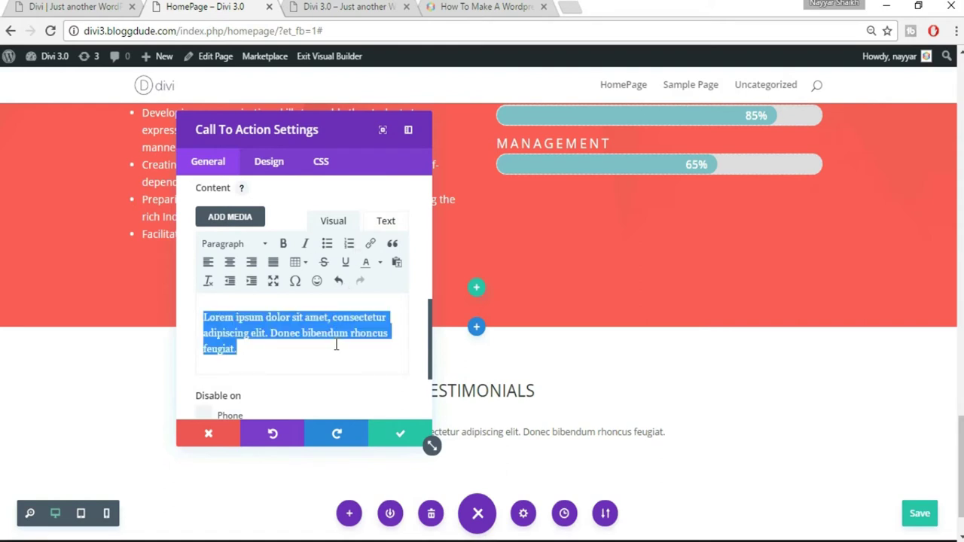
pyautogui.press('BackSpace')
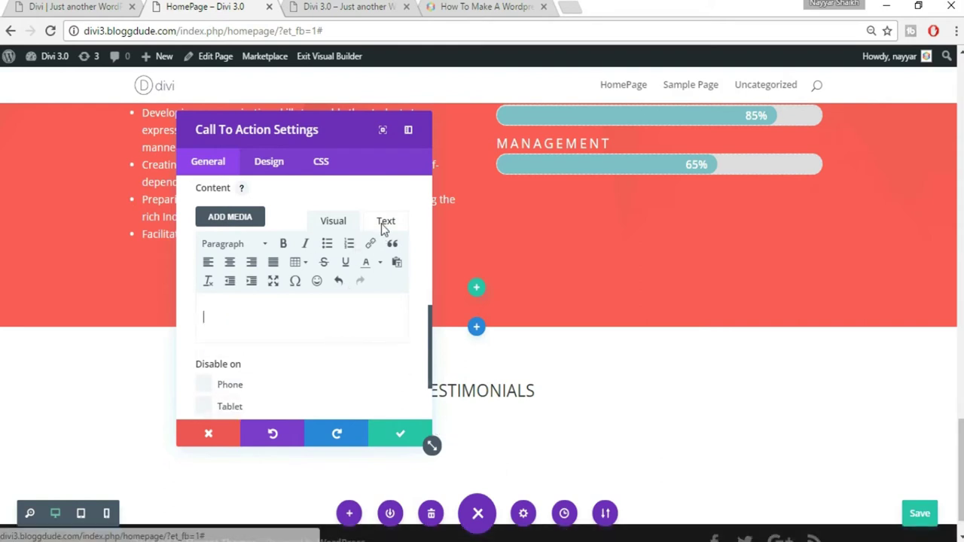
pyautogui.click(386, 226)
pyautogui.hotkey('ctrl', 'a')
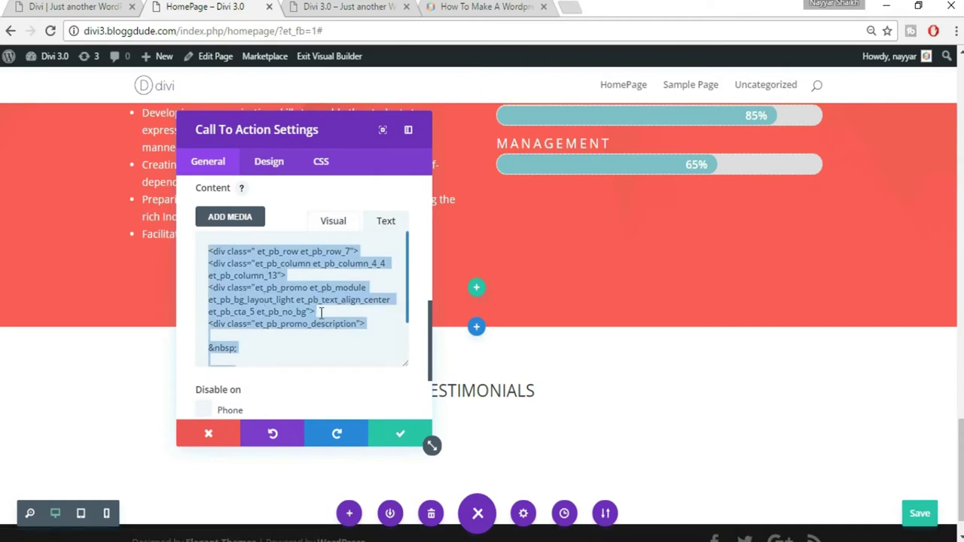
pyautogui.press('BackSpace')
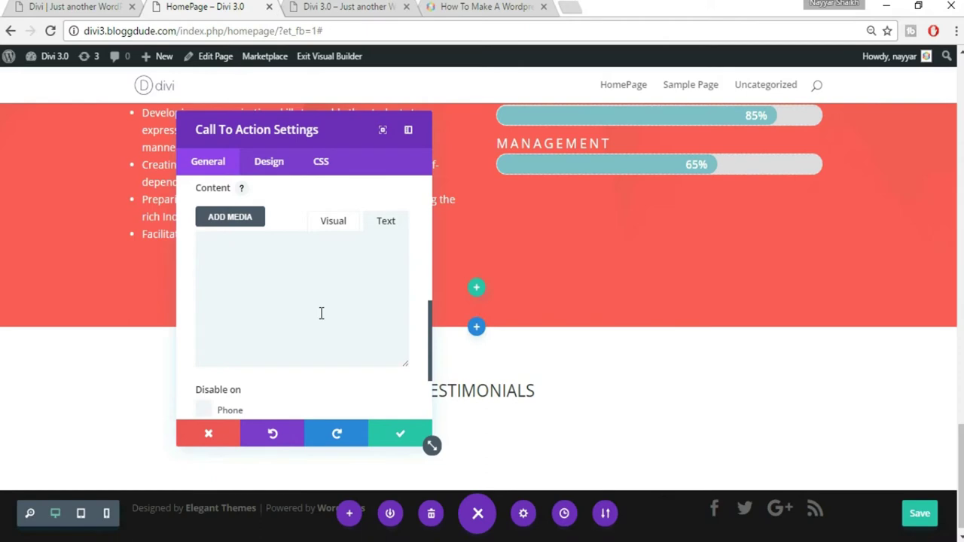
pyautogui.hotkey('ctrl', 'shift', 'Tab')
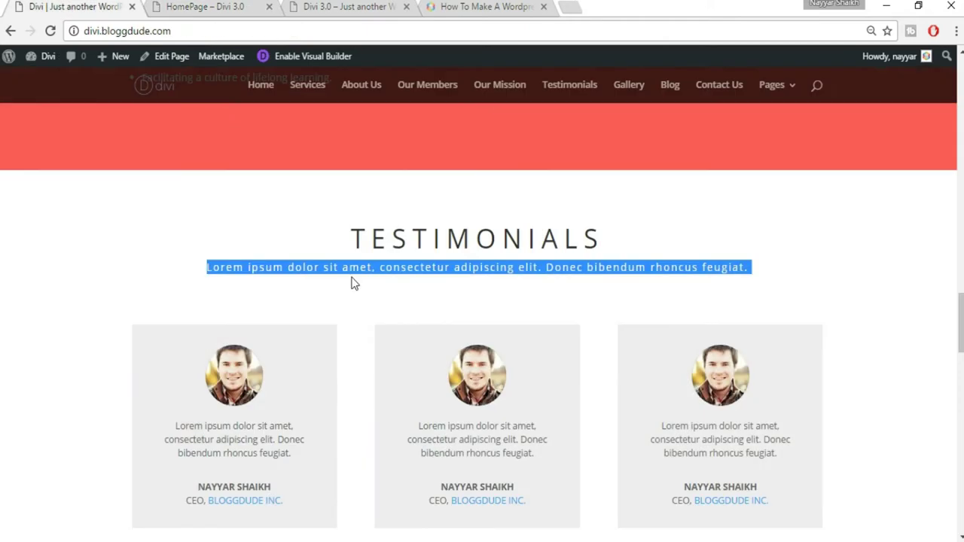
pyautogui.hotkey('ctrl', 'Tab')
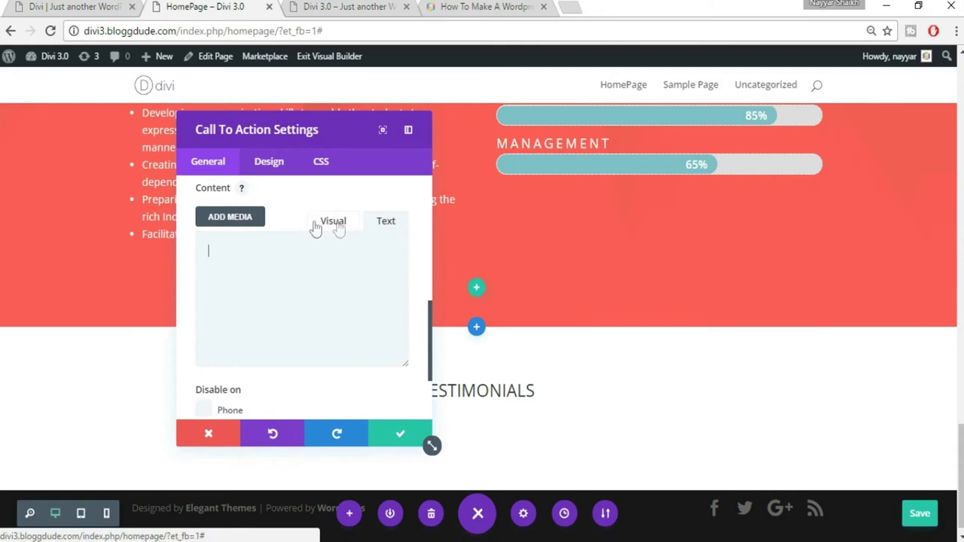
pyautogui.click(356, 256)
pyautogui.hotkey('ctrl', 'v')
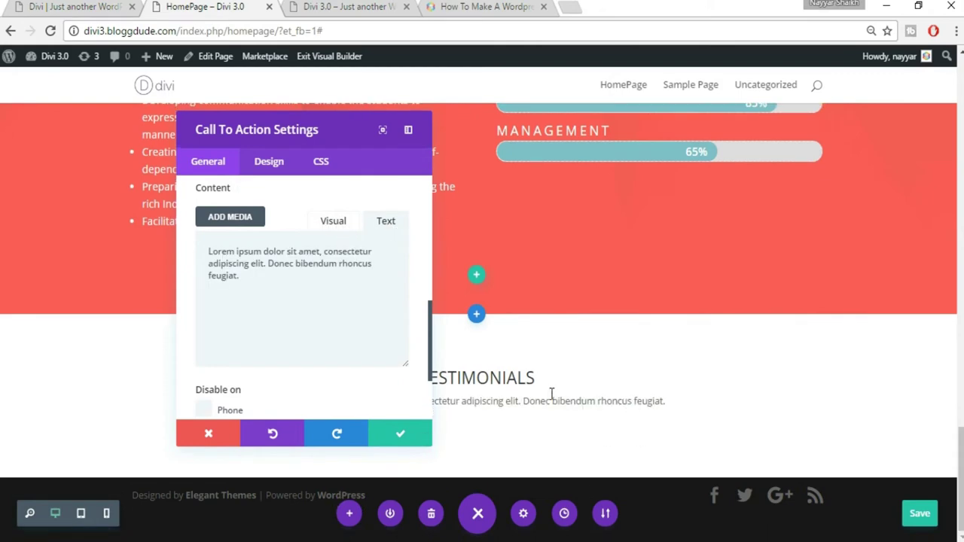
# Move the design panel aside and set the header to 40px with 10px letter spacing
pyautogui.click(272, 163)
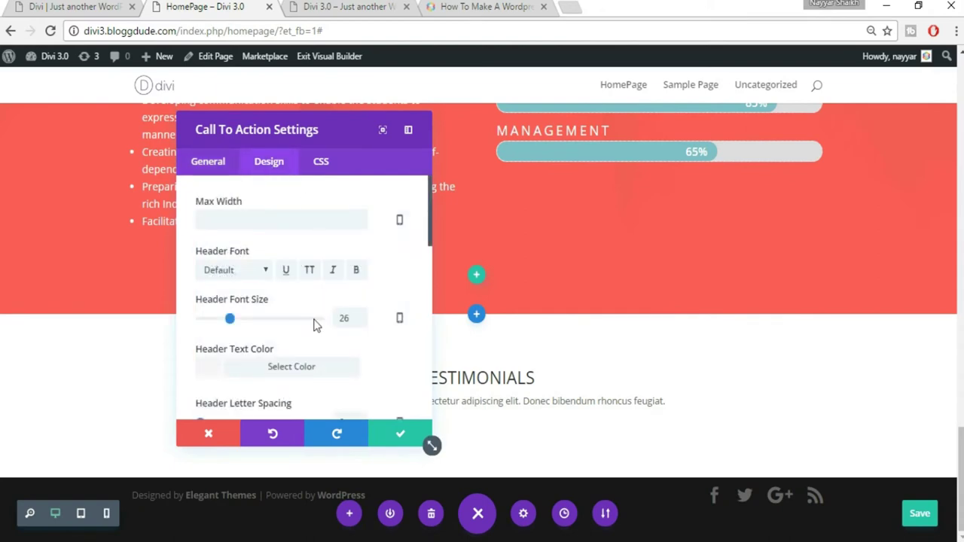
pyautogui.moveTo(322, 126); pyautogui.dragTo(888, 141)
pyautogui.moveTo(884, 332); pyautogui.dragTo(869, 332)
pyautogui.write('40')
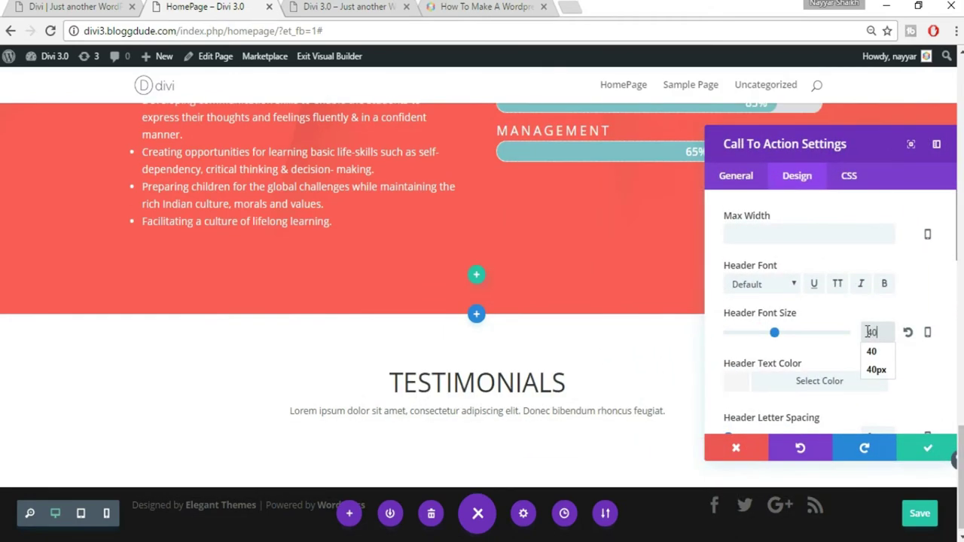
pyautogui.scroll(-1, 869, 397)
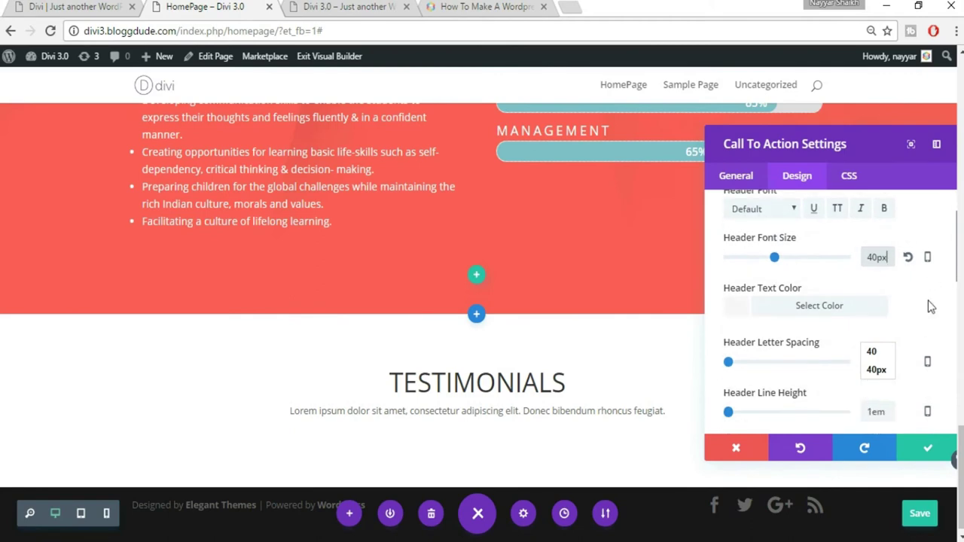
pyautogui.click(889, 361)
pyautogui.scroll(-1, 900, 354)
pyautogui.moveTo(885, 292); pyautogui.dragTo(870, 292)
pyautogui.write('10')
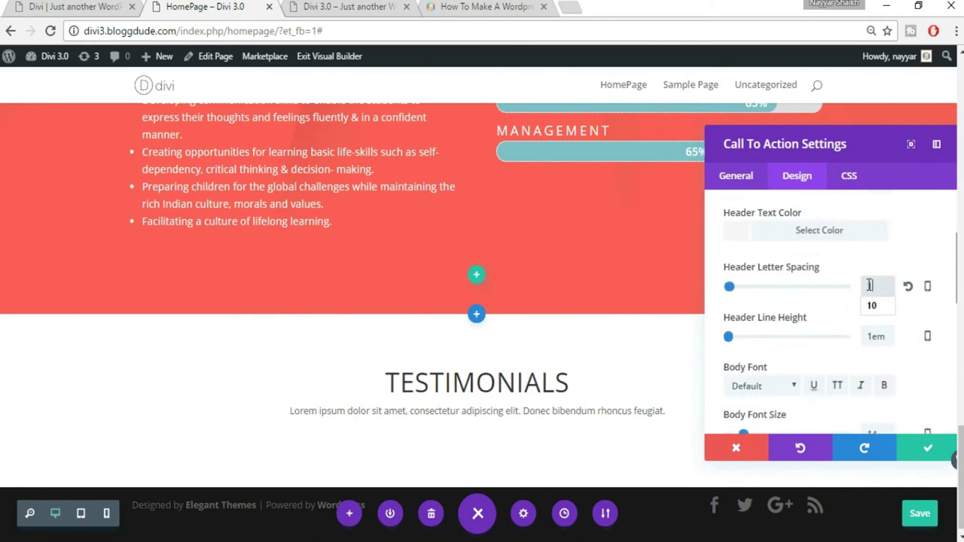
# Set the body font size to 16 and save the call-to-action
pyautogui.scroll(-1, 864, 328)
pyautogui.scroll(-2, 865, 327)
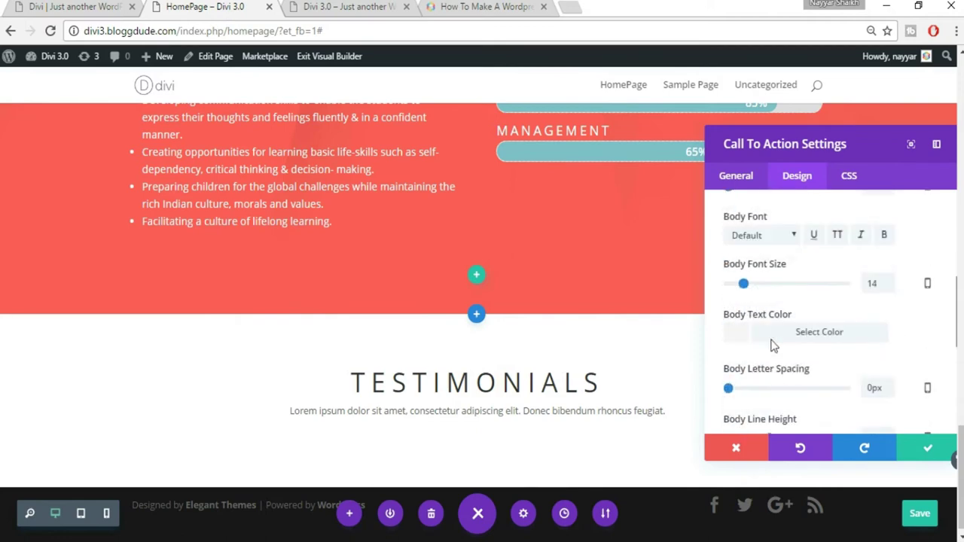
pyautogui.doubleClick(865, 282)
pyautogui.write('16')
pyautogui.scroll(-1, 897, 334)
pyautogui.scroll(-3, 888, 336)
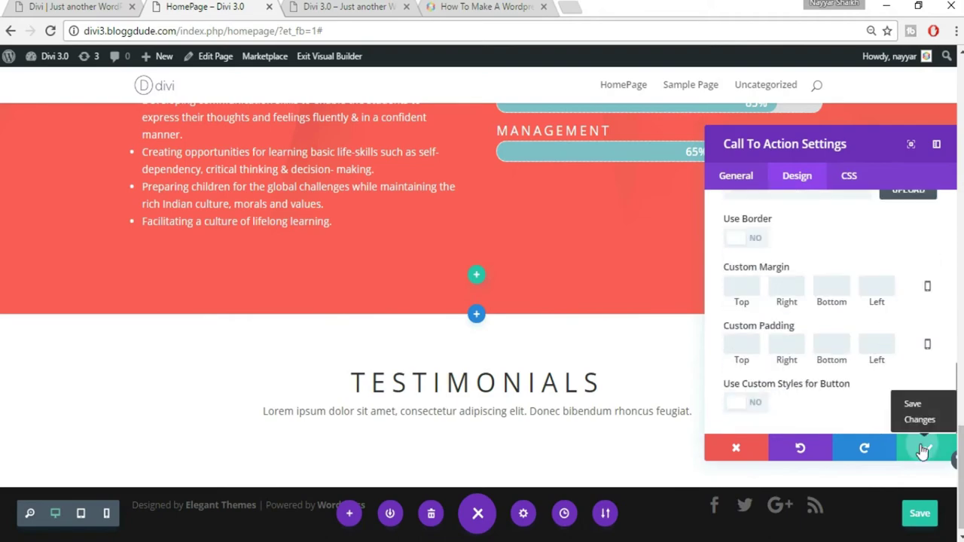
pyautogui.click(922, 451)
# Compare the result against the demo site's Testimonials section
pyautogui.click(89, 5)
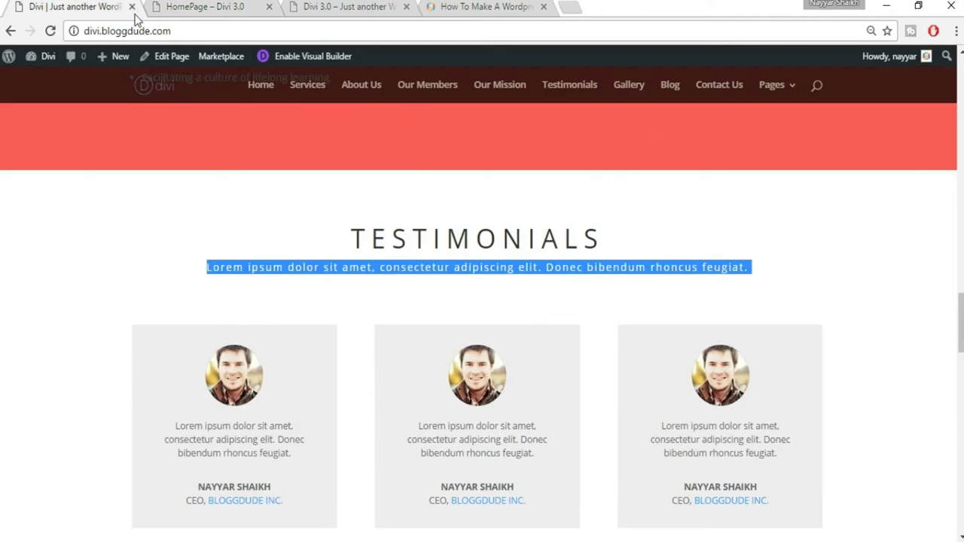
pyautogui.scroll(-2, 685, 246)
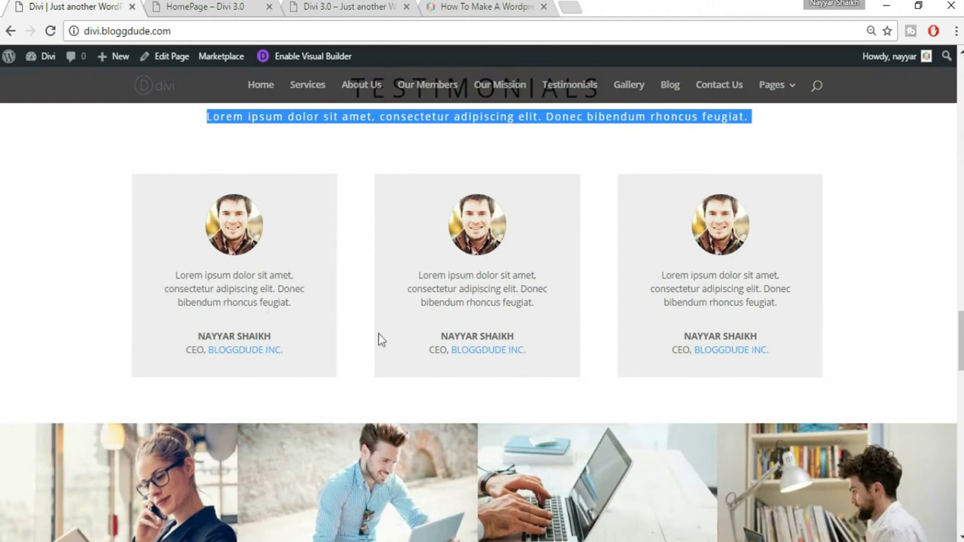
pyautogui.hotkey('ctrl', 'Tab')
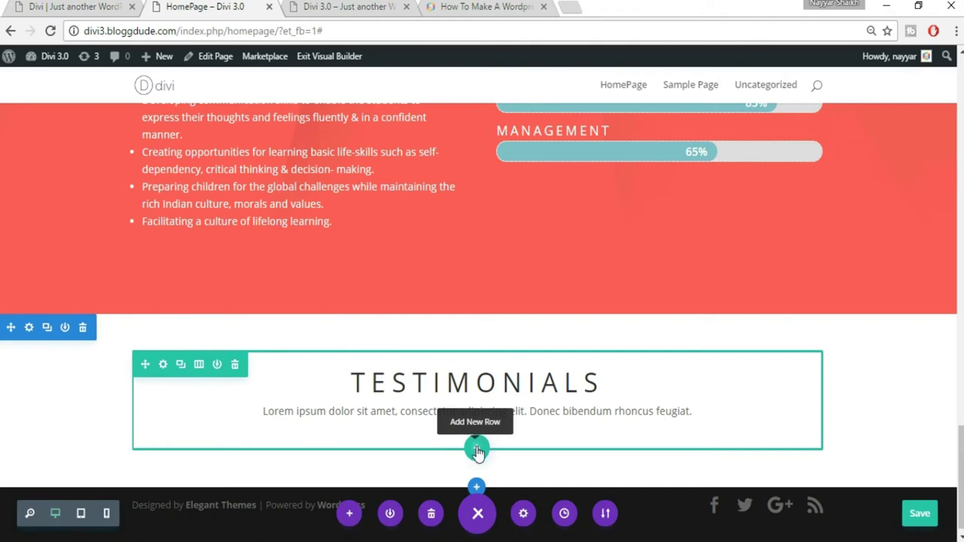
# Add a three-column row under TESTIMONIALS with a Testimonial module in the first column
pyautogui.click(475, 450)
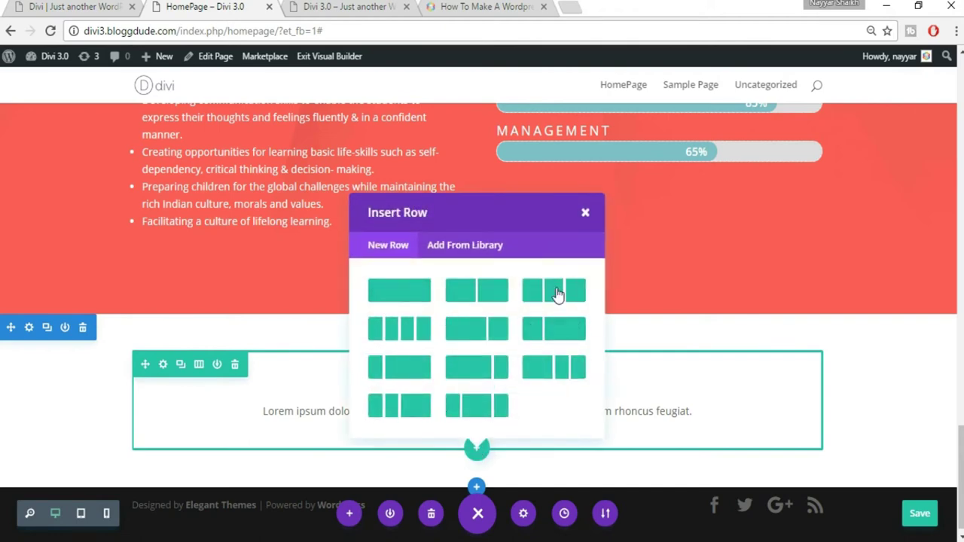
pyautogui.click(555, 291)
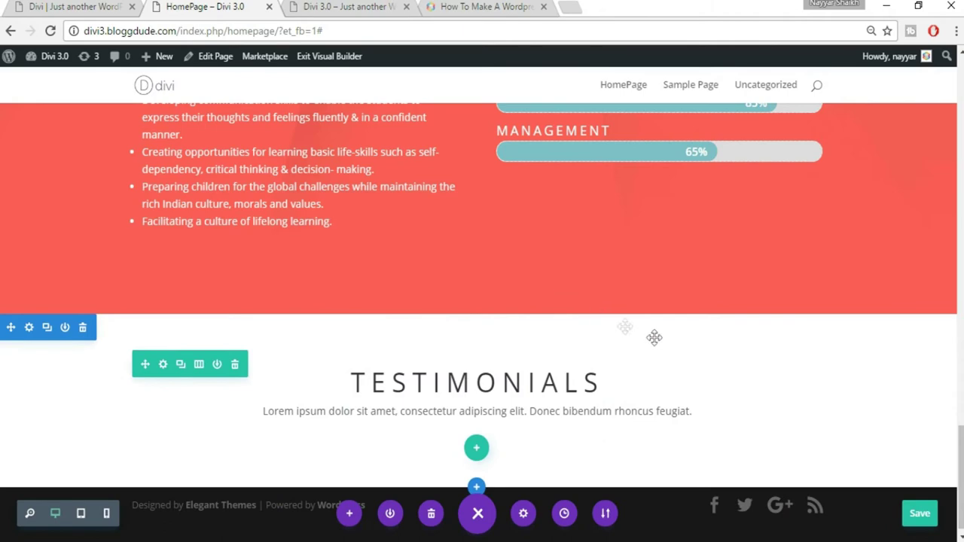
pyautogui.scroll(-2, 842, 332)
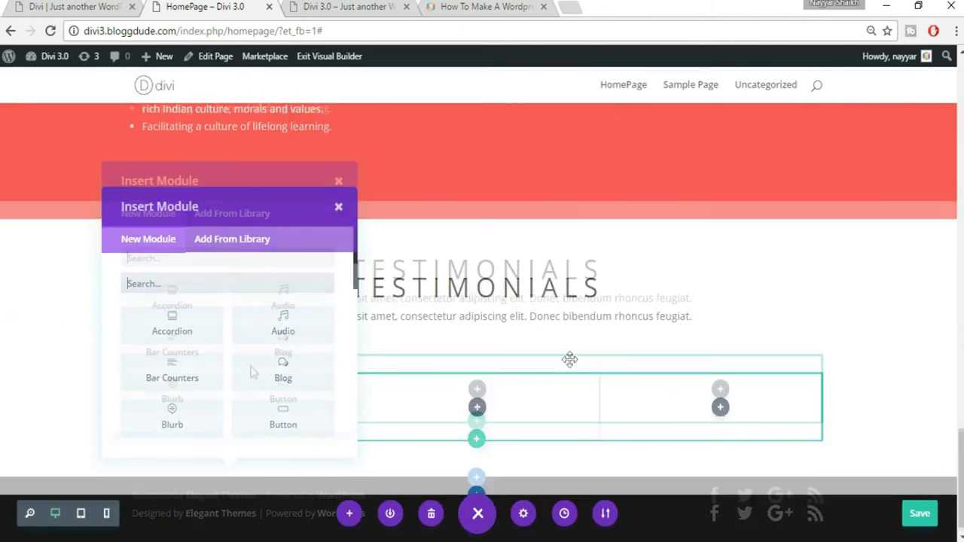
pyautogui.scroll(-3, 258, 370)
pyautogui.scroll(-3, 263, 363)
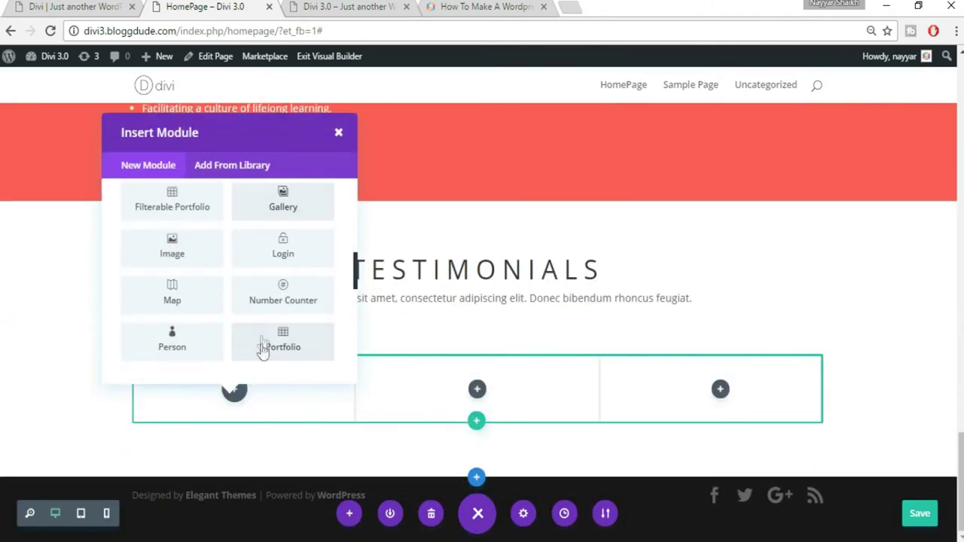
pyautogui.scroll(-3, 308, 319)
pyautogui.scroll(-3, 276, 318)
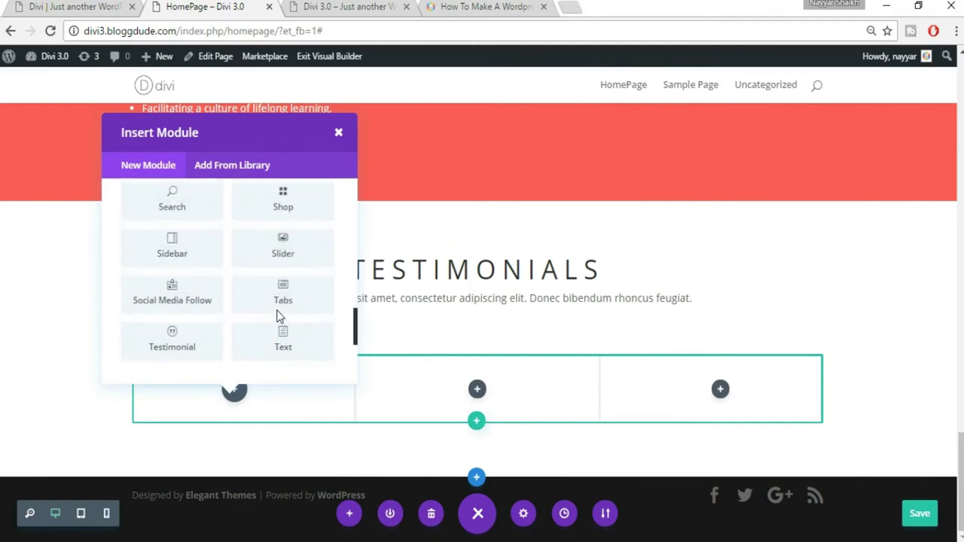
pyautogui.click(186, 318)
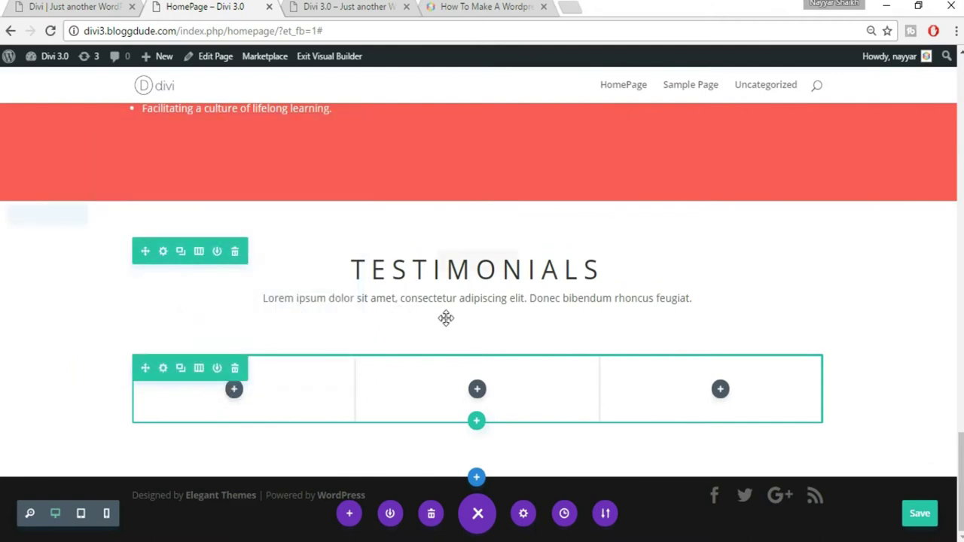
# Fill in the author name, job title MANAGER, company BLOGGDUDE and URL '#'
pyautogui.click(751, 240)
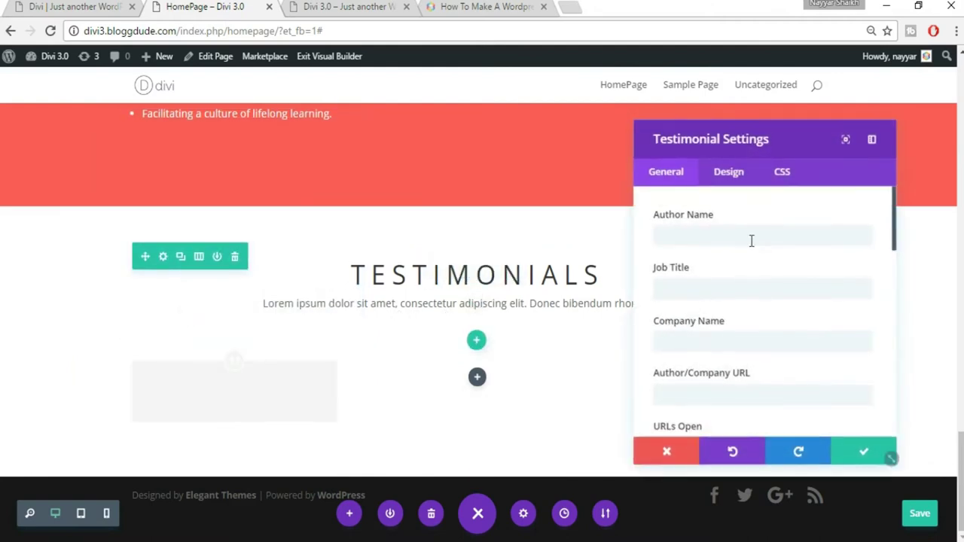
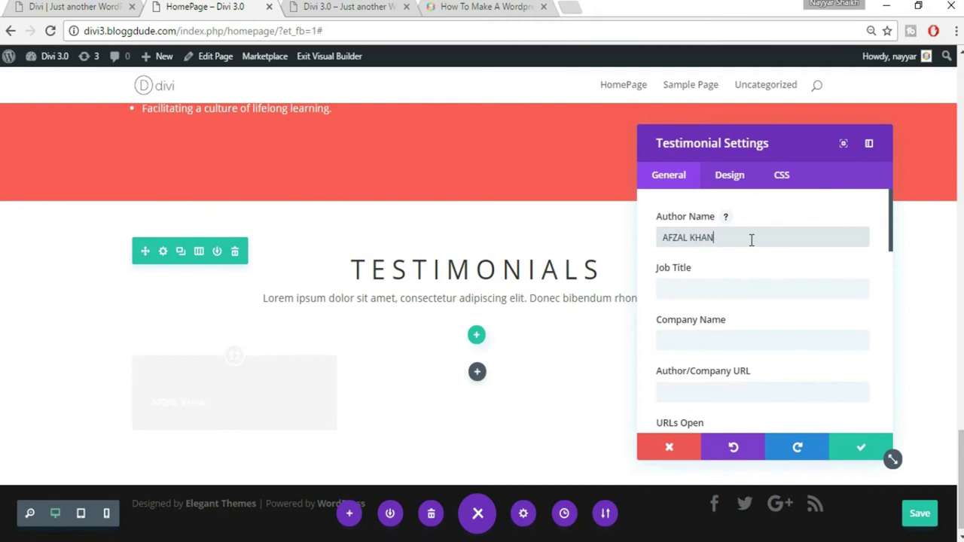
pyautogui.click(739, 285)
pyautogui.write('MANAGER')
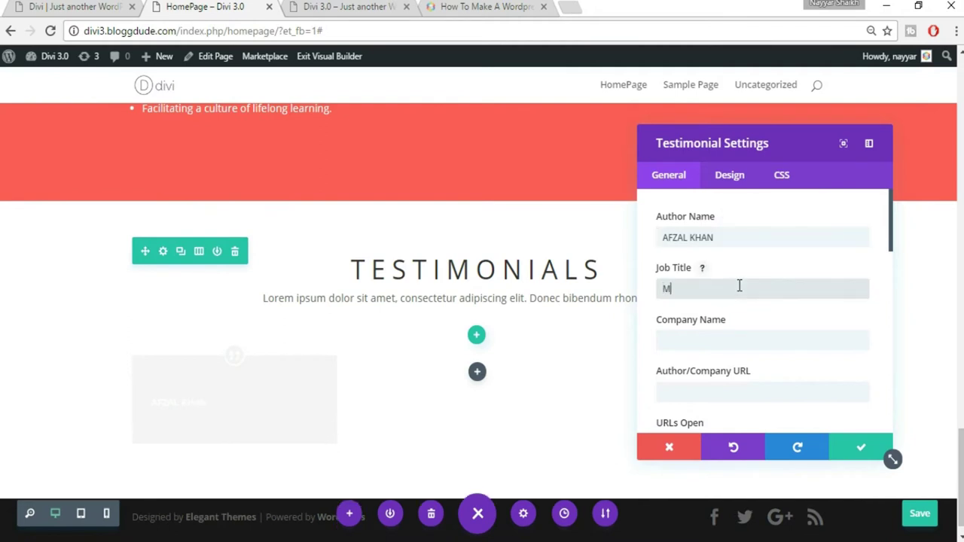
pyautogui.click(739, 331)
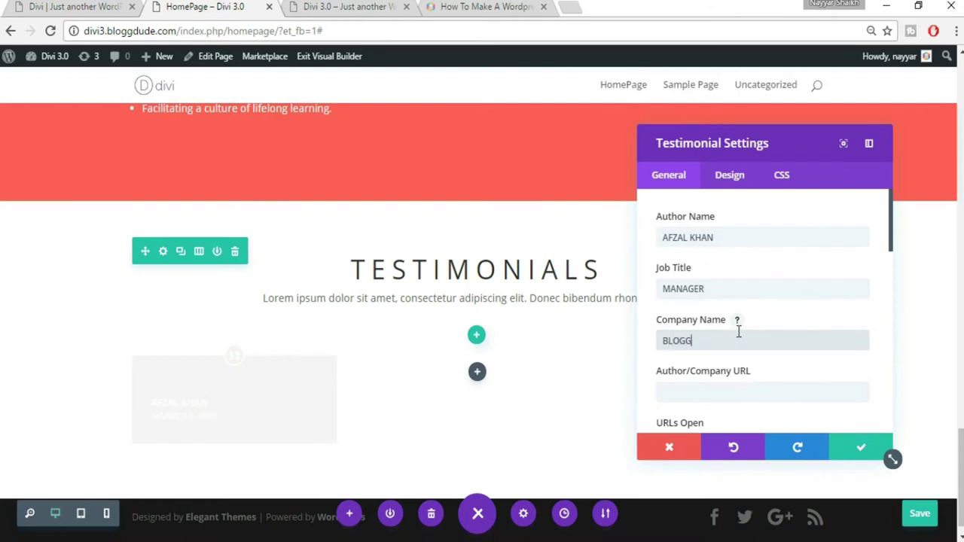
pyautogui.scroll(-2, 790, 333)
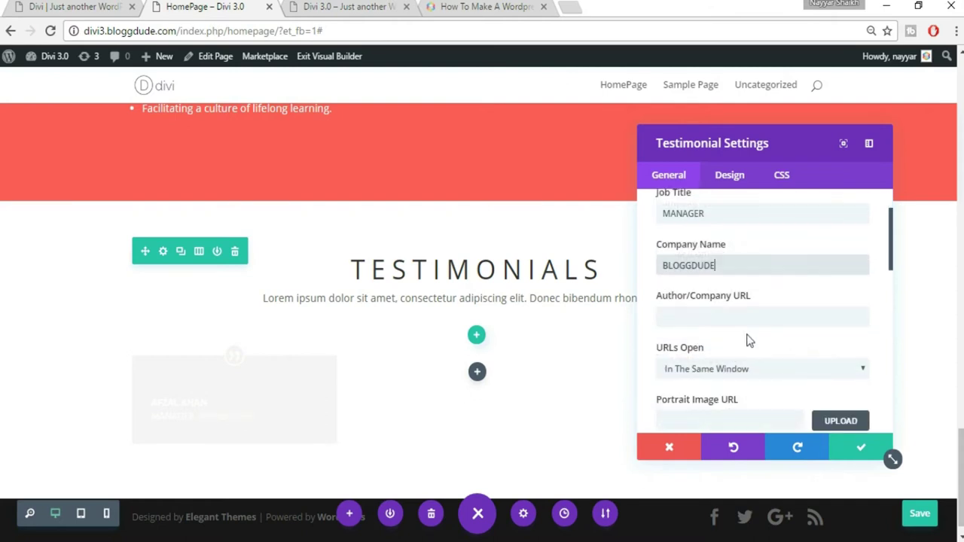
pyautogui.scroll(-2, 786, 329)
pyautogui.click(746, 241)
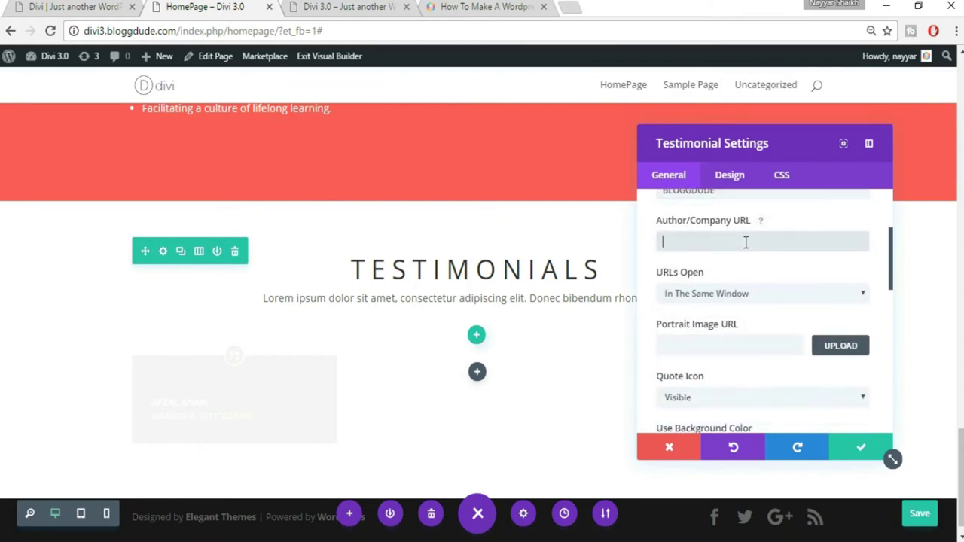
pyautogui.write('#')
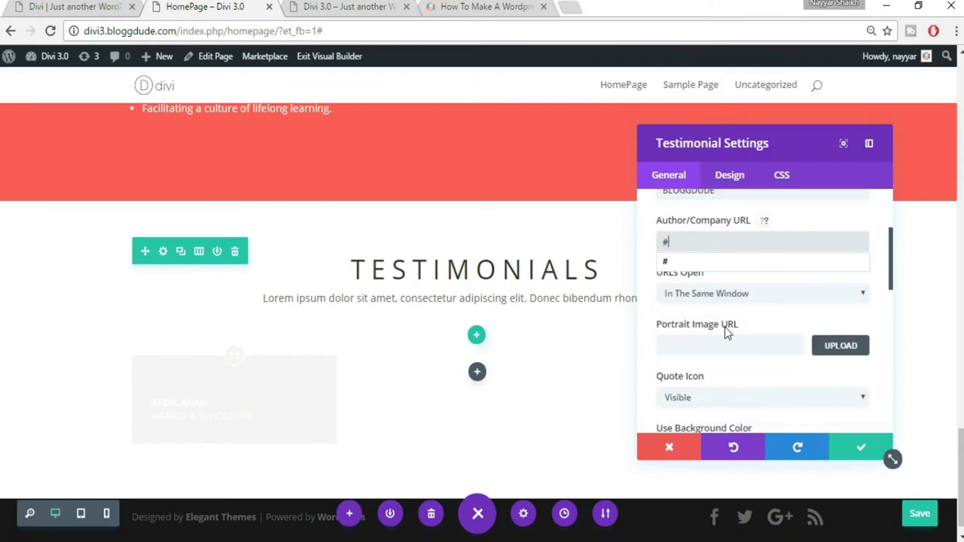
pyautogui.click(745, 314)
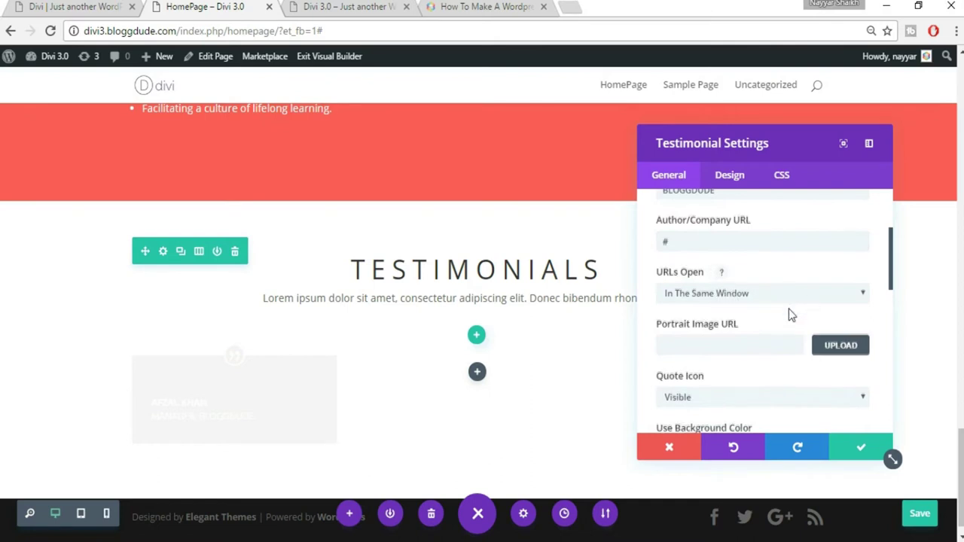
pyautogui.scroll(-2, 786, 314)
pyautogui.scroll(1, 765, 300)
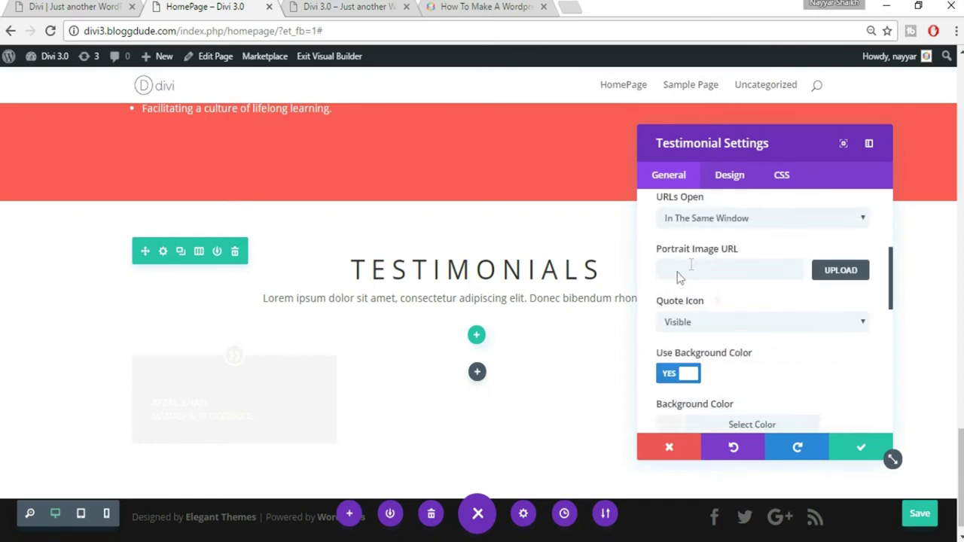
# Set Our-Team-2.jpg from the Media Library as the testimonial's portrait image
pyautogui.click(840, 273)
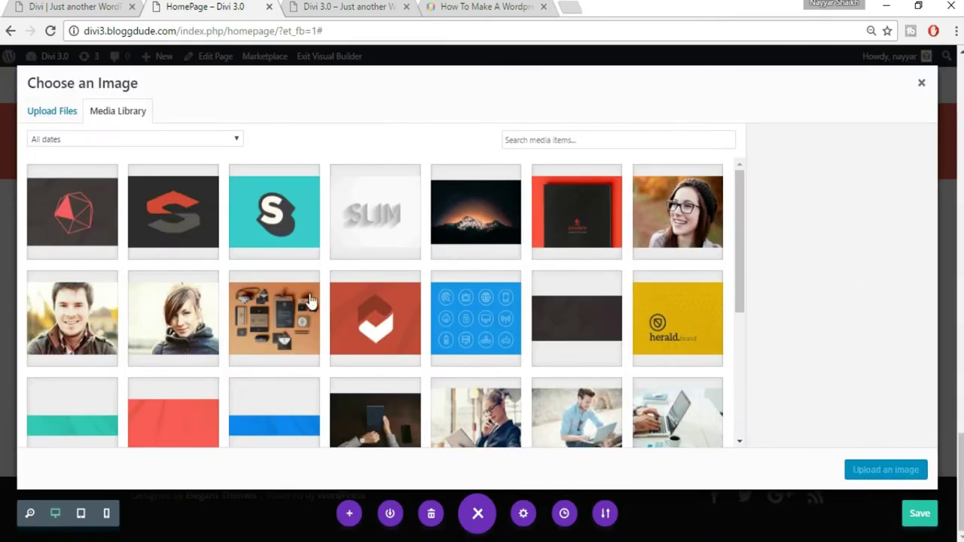
pyautogui.click(72, 315)
pyautogui.click(893, 471)
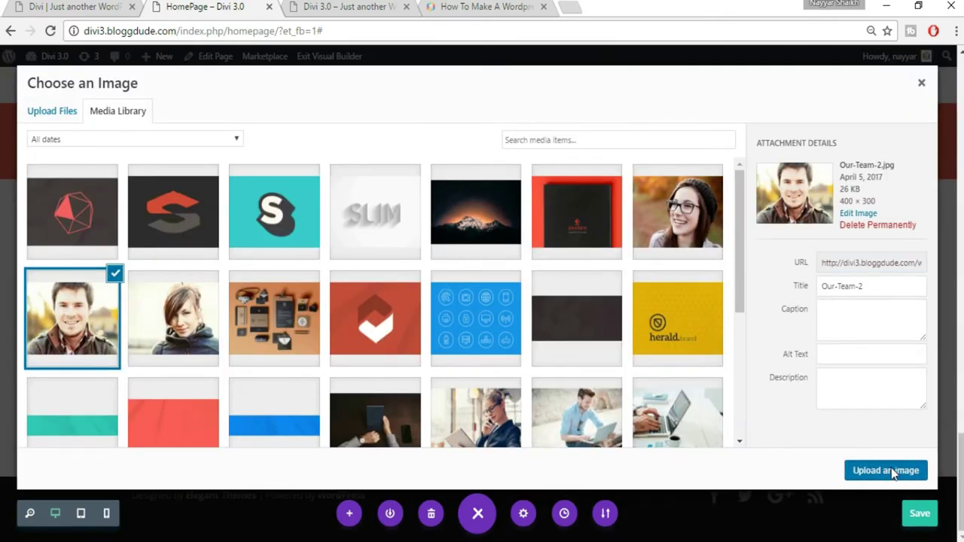
pyautogui.scroll(-2, 364, 400)
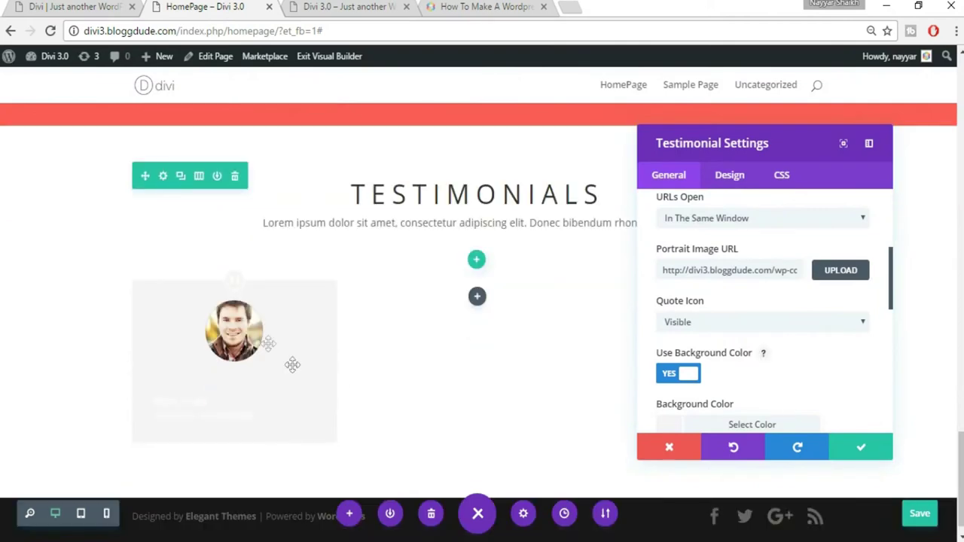
pyautogui.scroll(-2, 780, 390)
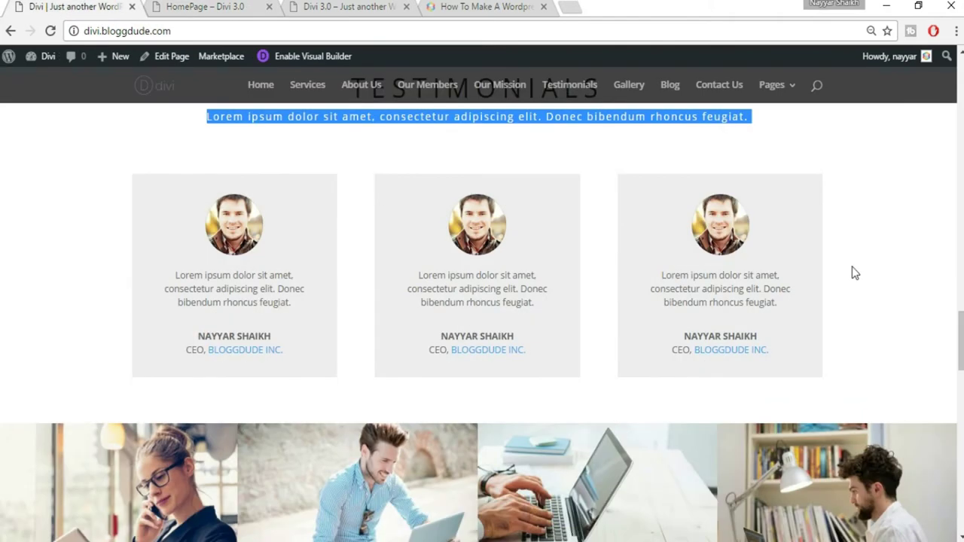
pyautogui.scroll(1, 855, 273)
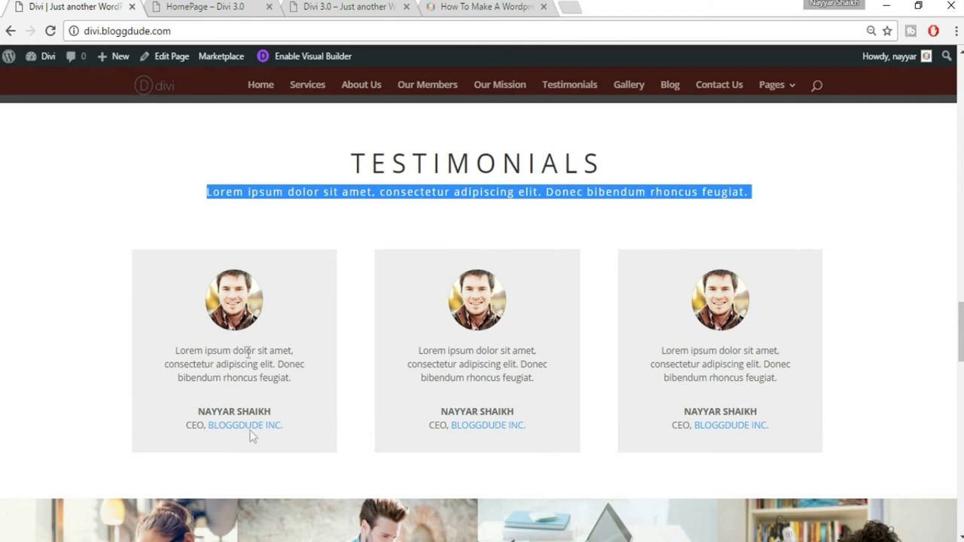
# Give the testimonial card a darker grey #d8d8d8 background
pyautogui.click(251, 4)
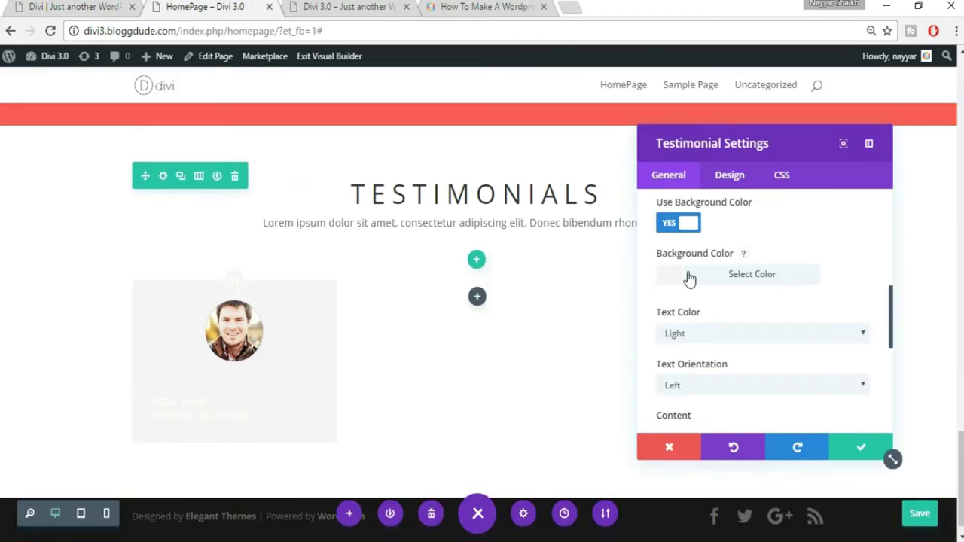
pyautogui.click(729, 279)
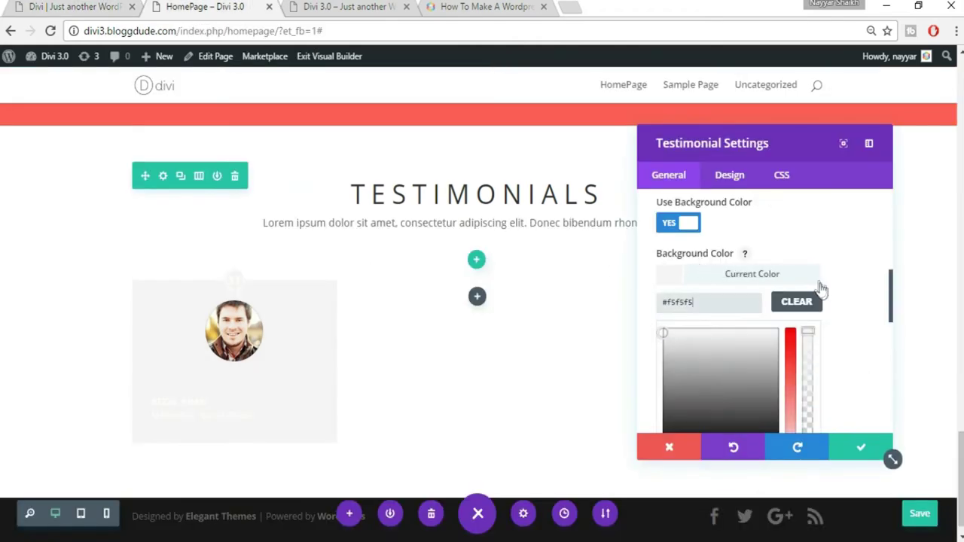
pyautogui.click(663, 345)
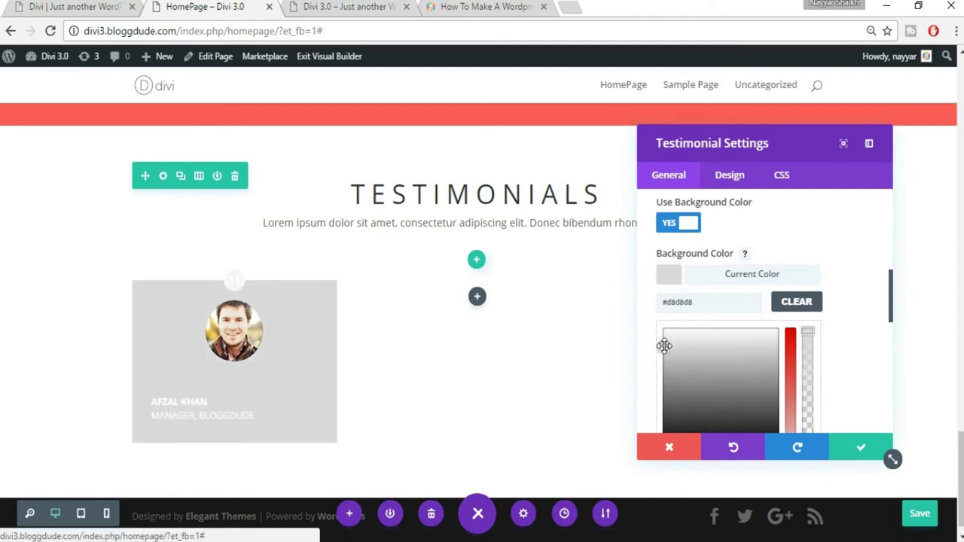
pyautogui.scroll(-3, 860, 317)
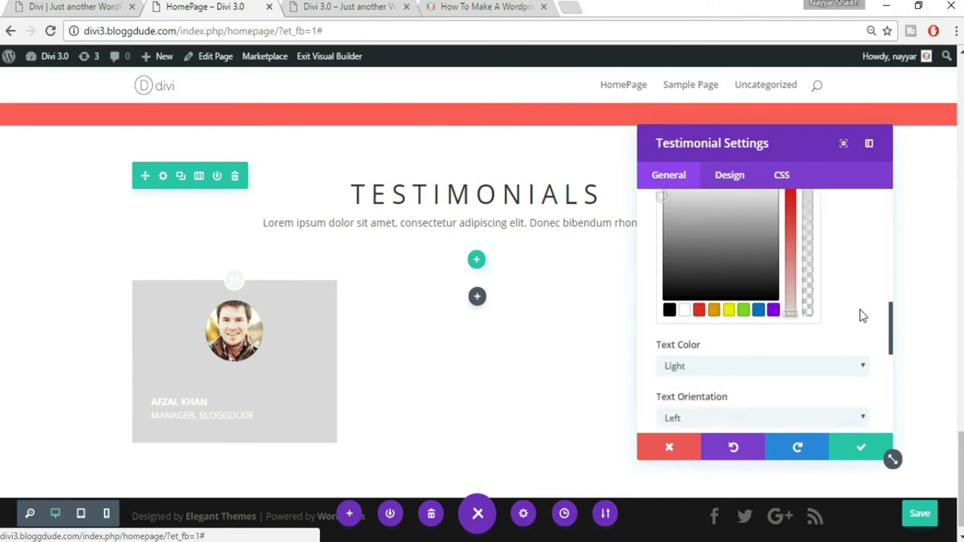
pyautogui.scroll(-1, 835, 319)
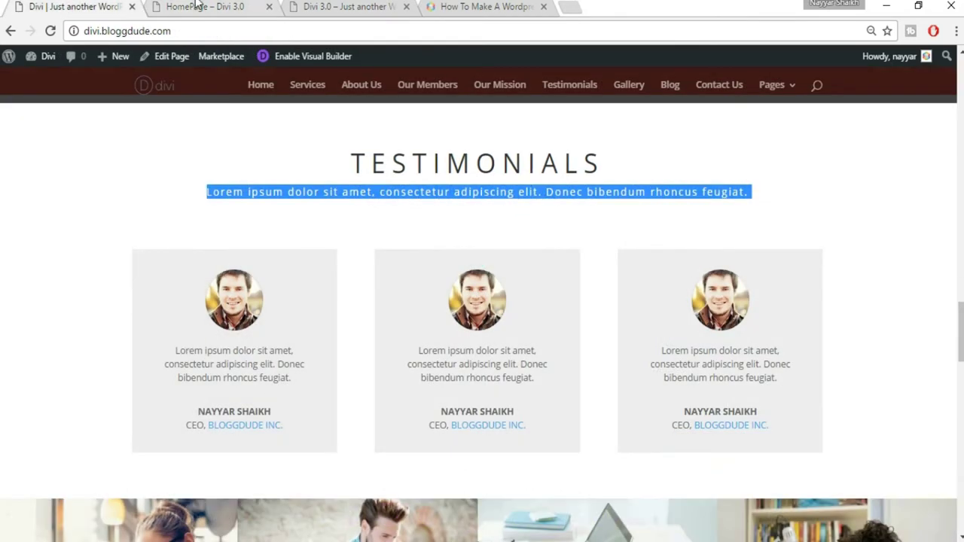
# Set the card's text colour to Dark and its text orientation to Center
pyautogui.click(195, 5)
pyautogui.click(740, 291)
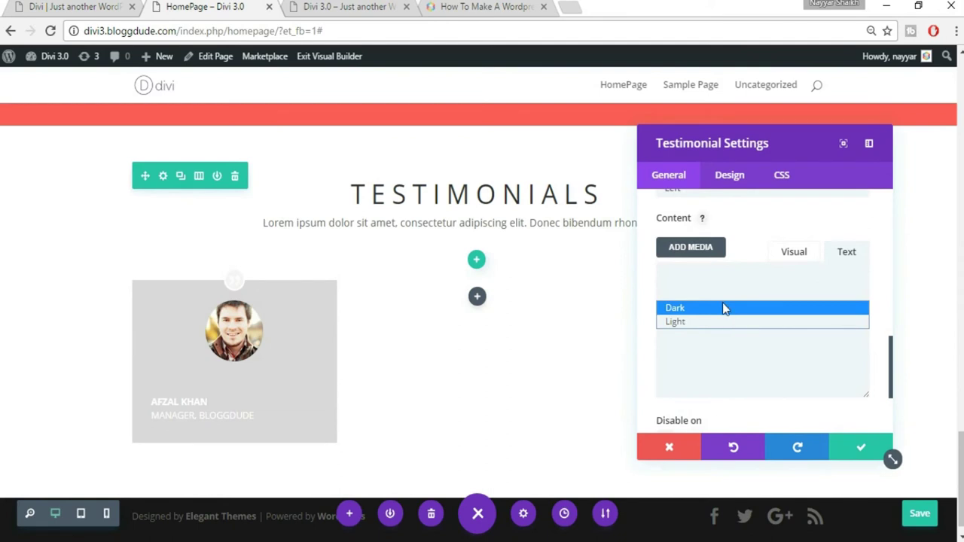
pyautogui.click(721, 308)
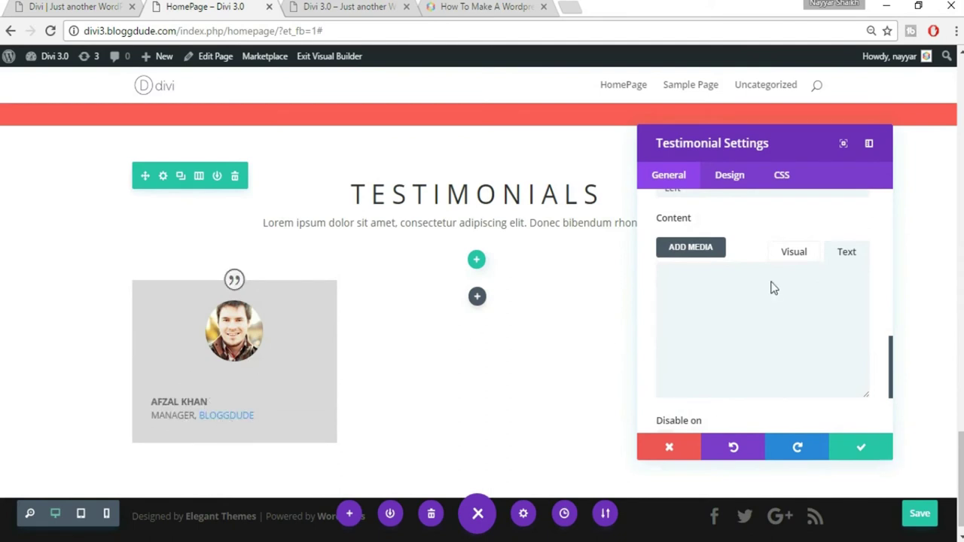
pyautogui.scroll(3, 783, 248)
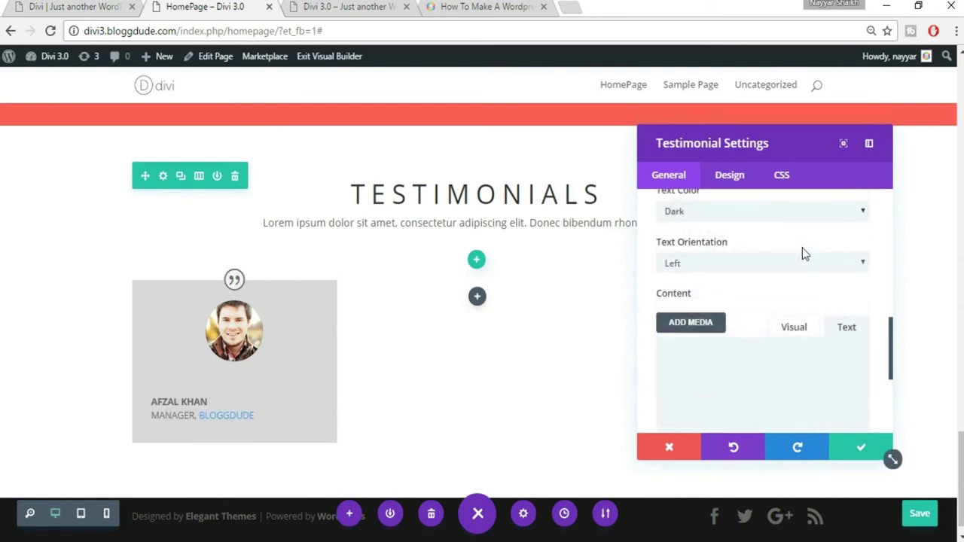
pyautogui.click(731, 341)
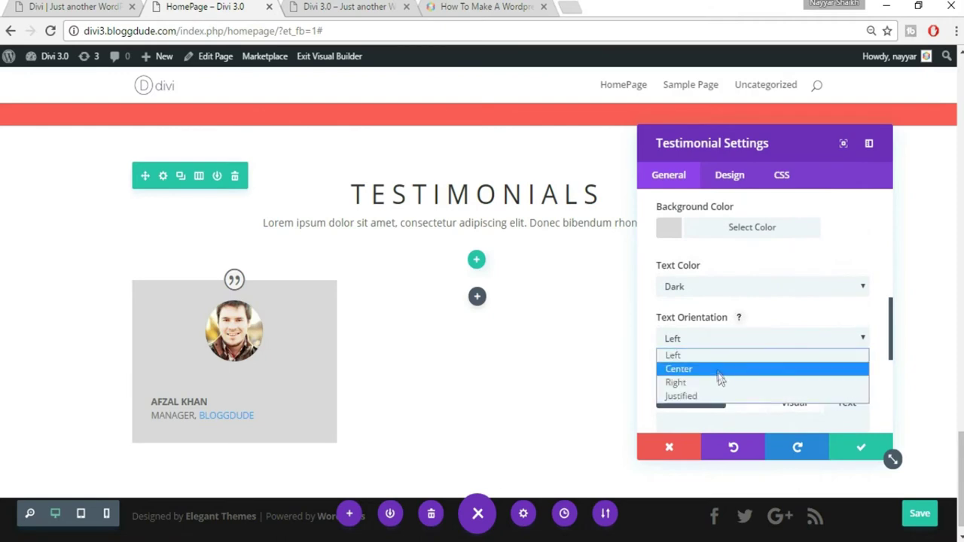
pyautogui.click(719, 371)
pyautogui.scroll(-1, 862, 338)
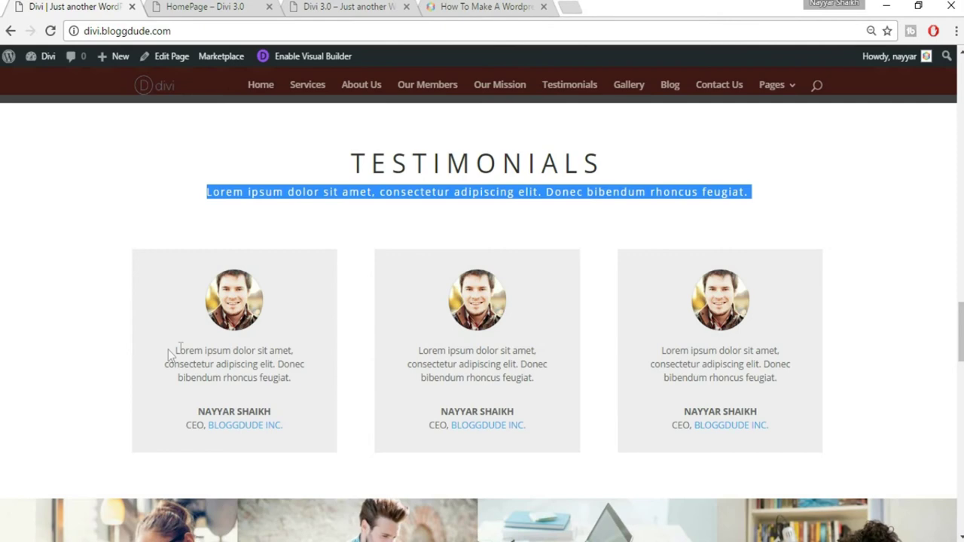
# Paste the demo card's lorem ipsum quote paragraph into the testimonial content
pyautogui.moveTo(168, 349); pyautogui.dragTo(290, 381)
pyautogui.hotkey('ctrl', 'c')
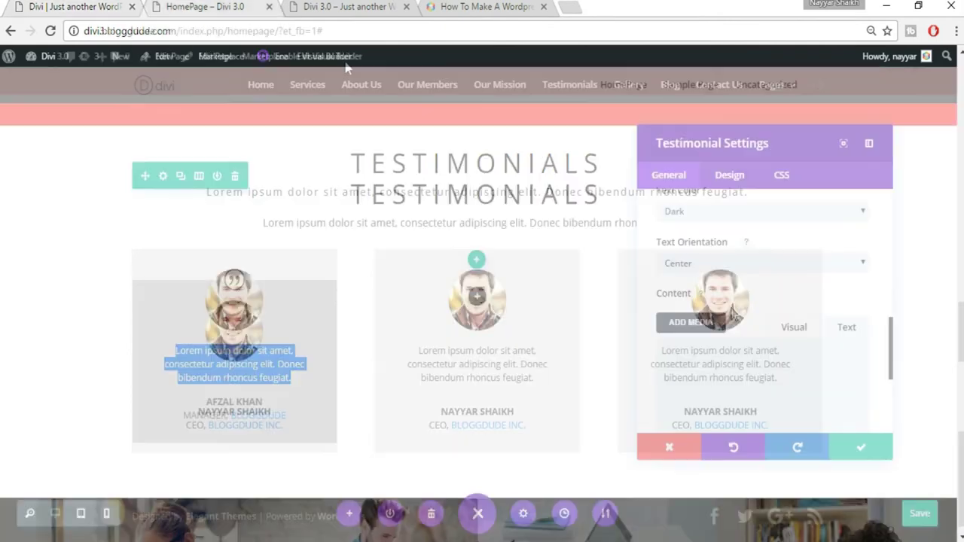
pyautogui.scroll(-1, 735, 338)
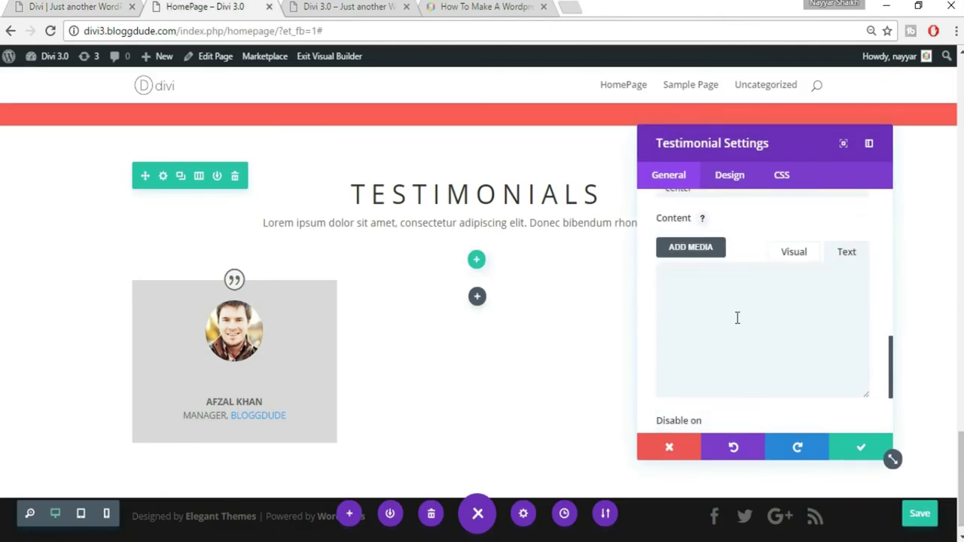
pyautogui.hotkey('ctrl', 'v')
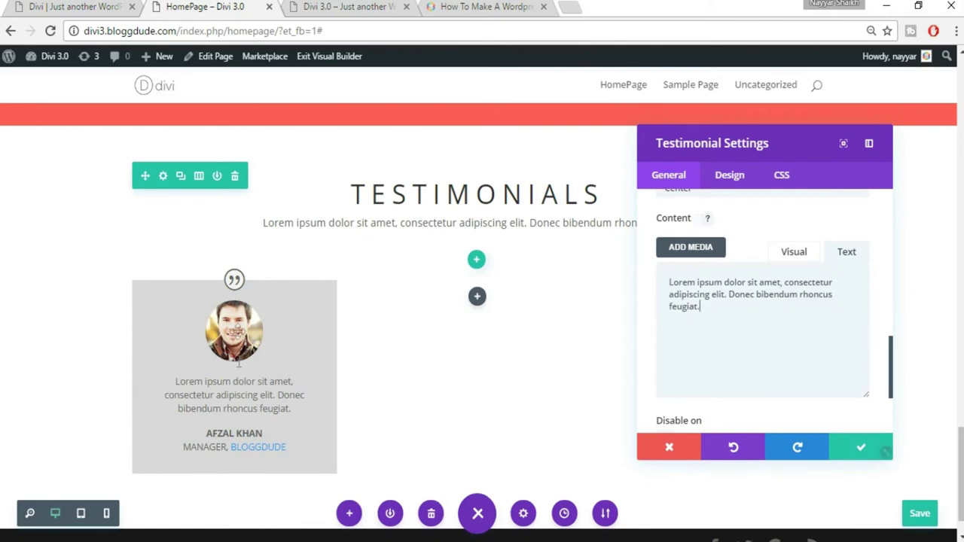
pyautogui.click(65, 6)
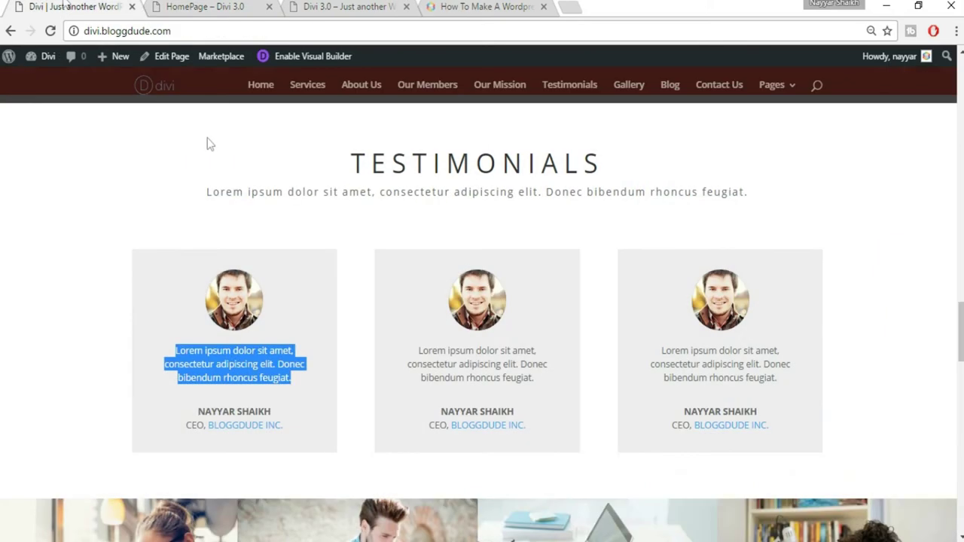
pyautogui.click(179, 4)
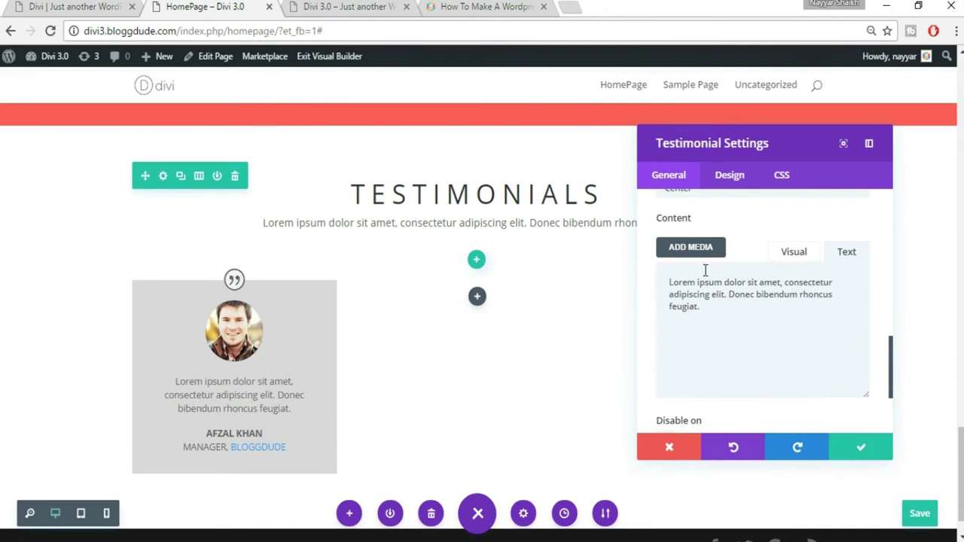
# Keep the Quote Icon visible and save the testimonial settings
pyautogui.scroll(5, 712, 275)
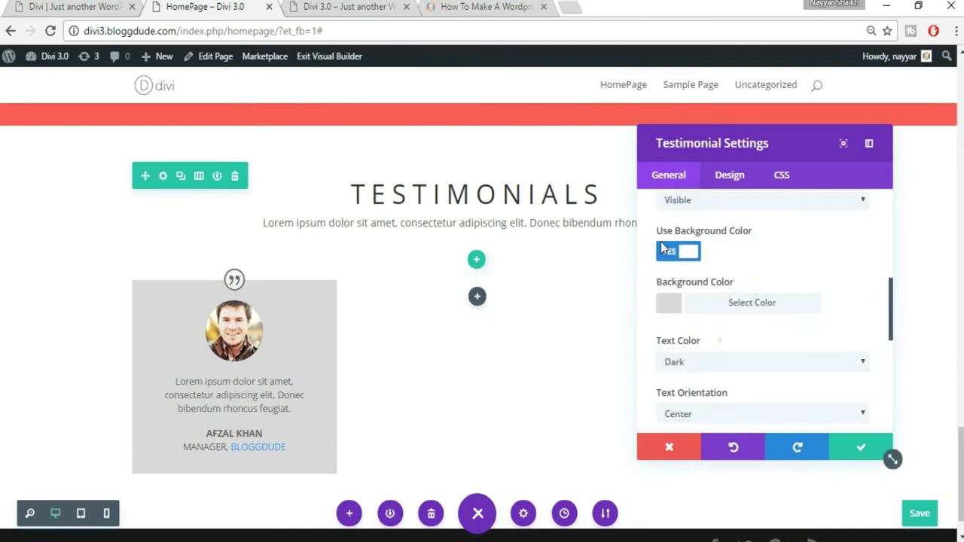
pyautogui.scroll(2, 745, 269)
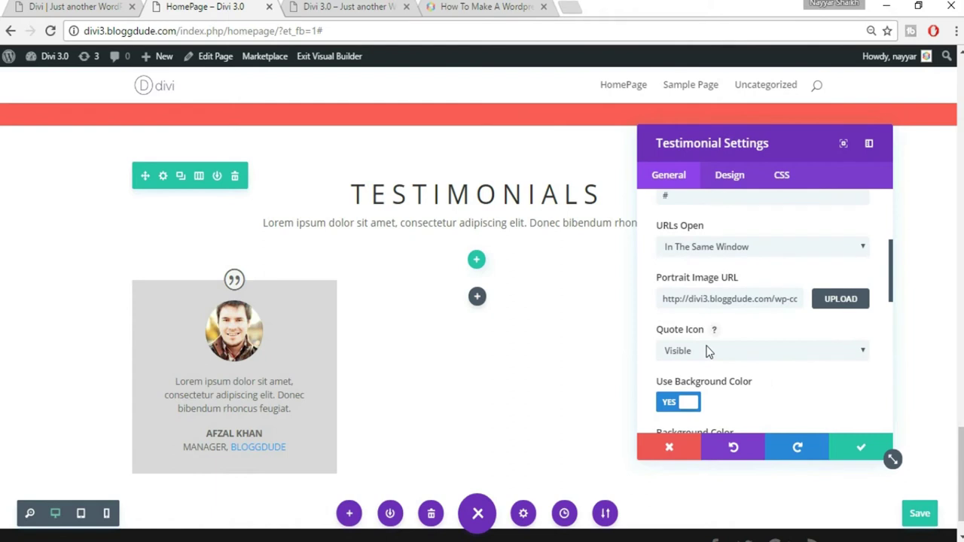
pyautogui.click(708, 350)
pyautogui.click(706, 381)
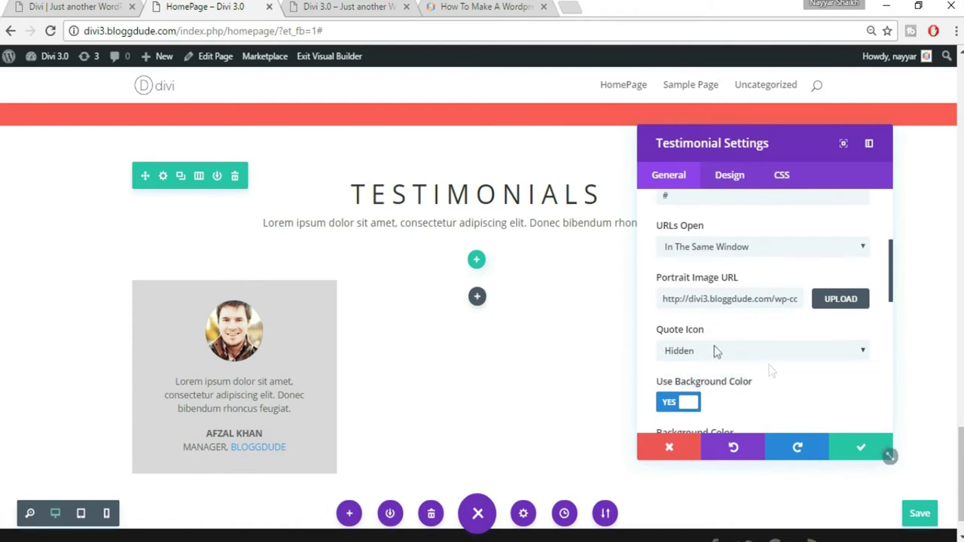
pyautogui.click(714, 351)
pyautogui.click(708, 368)
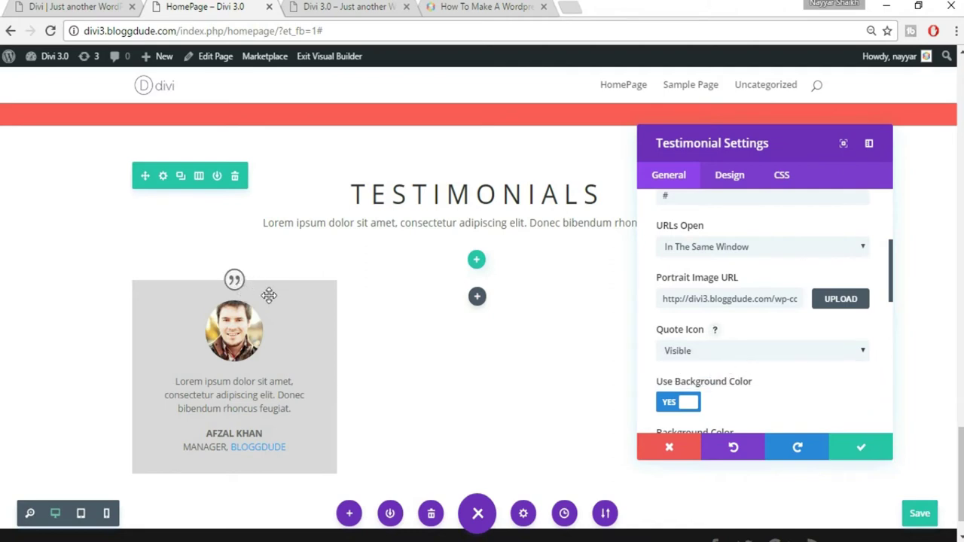
pyautogui.click(48, 5)
pyautogui.click(174, 4)
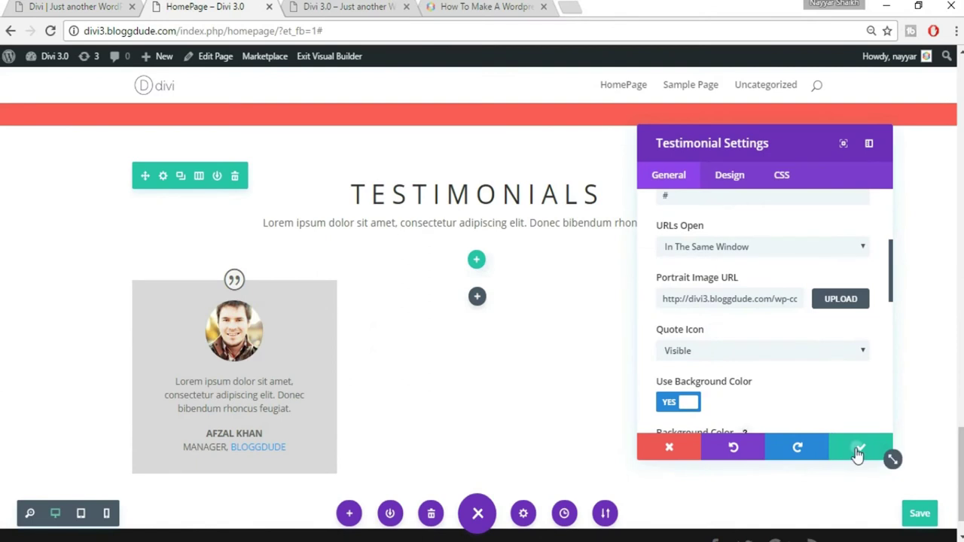
pyautogui.click(859, 451)
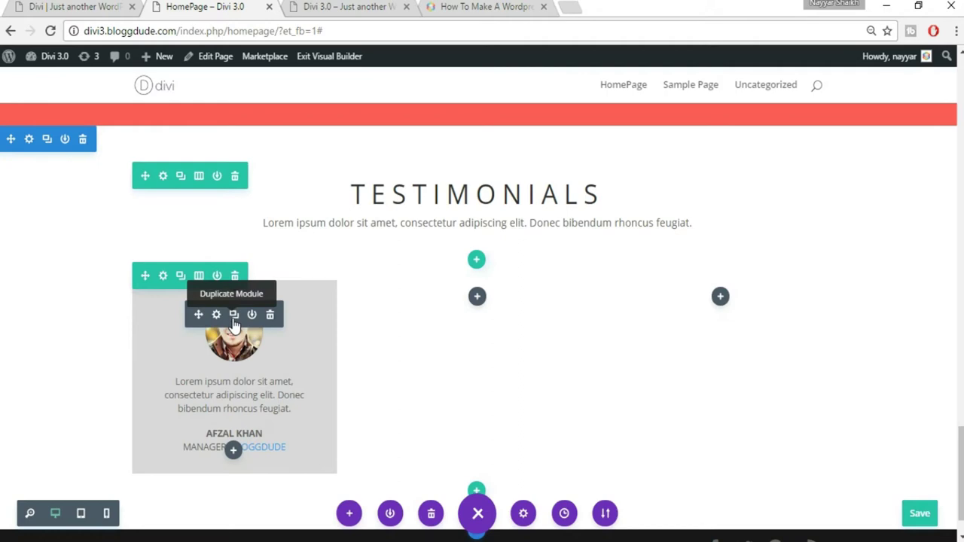
# Duplicate the testimonial card and drag the copies into the middle and right columns
pyautogui.click(234, 320)
pyautogui.scroll(-2, 352, 371)
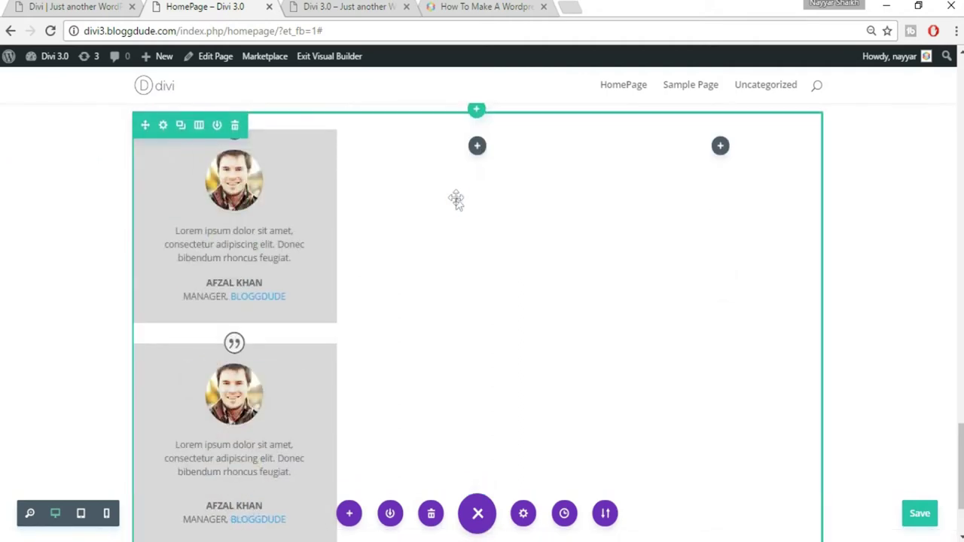
pyautogui.moveTo(456, 199); pyautogui.dragTo(482, 217)
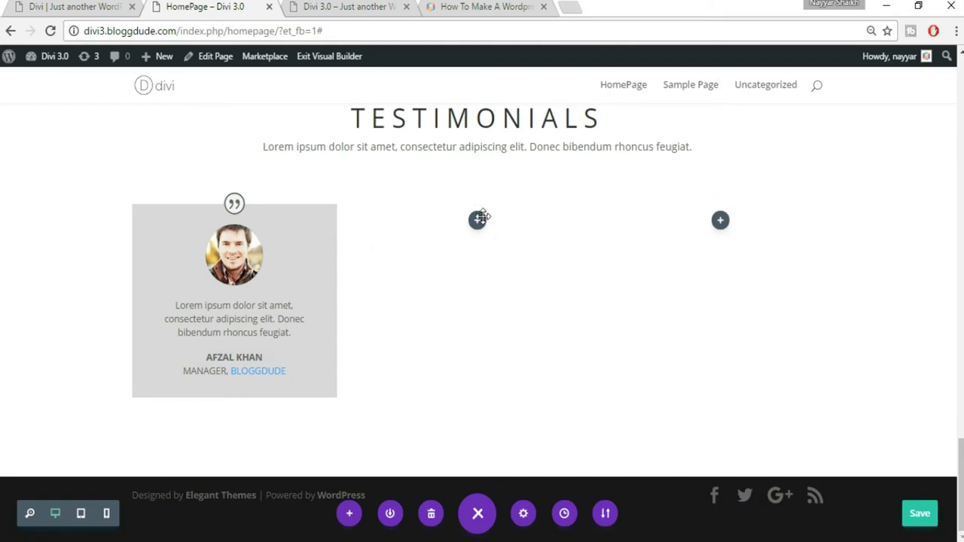
pyautogui.moveTo(537, 233); pyautogui.dragTo(534, 238)
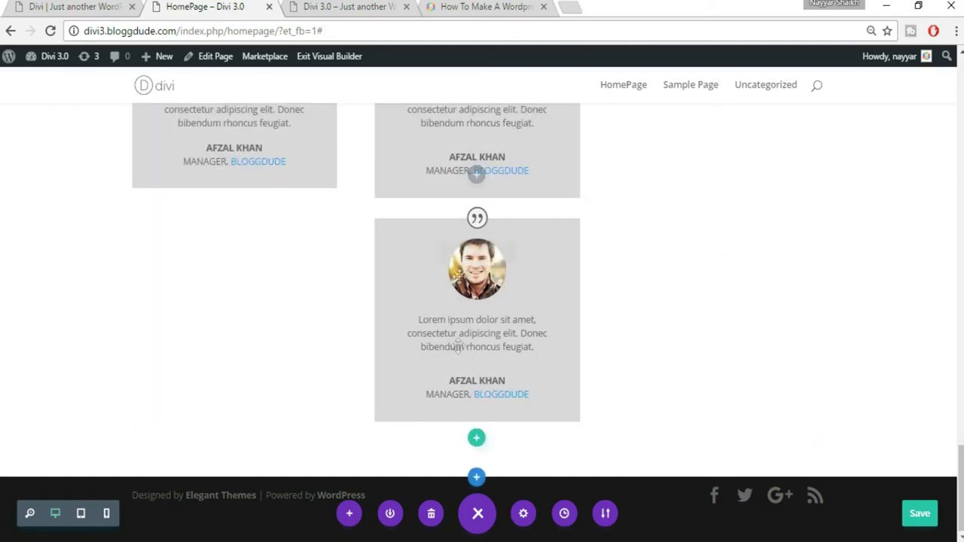
pyautogui.moveTo(460, 254); pyautogui.dragTo(688, 234)
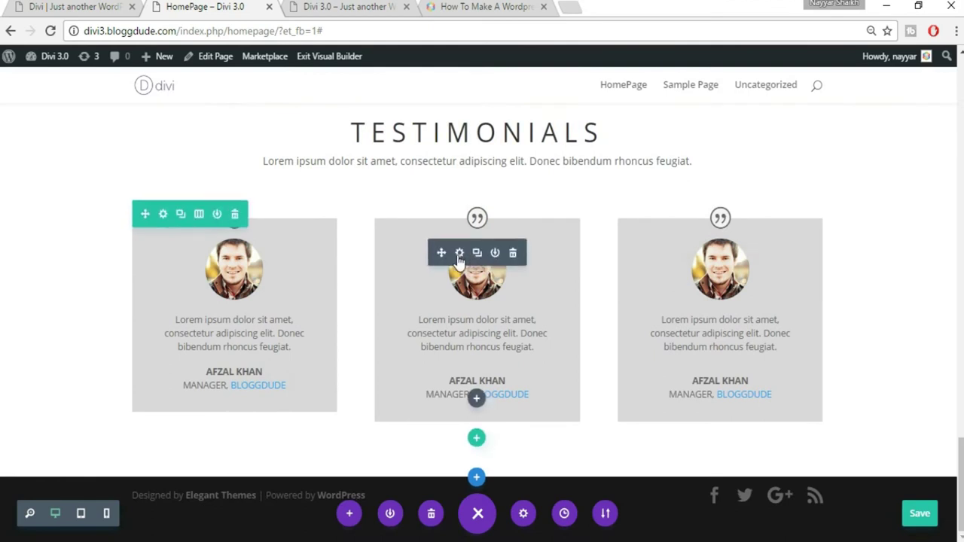
# Replace the middle testimonial's author name with a different name and save
pyautogui.click(460, 253)
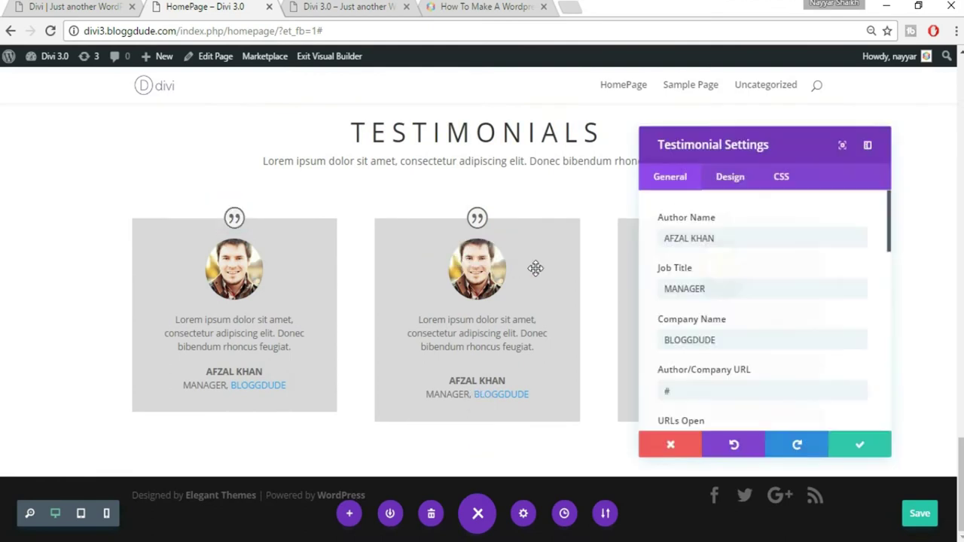
pyautogui.tripleClick(727, 236)
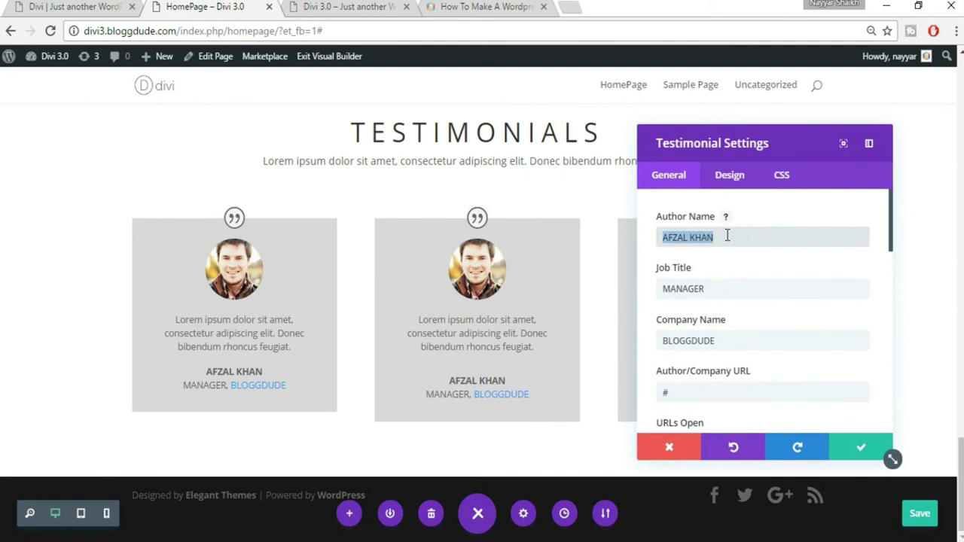
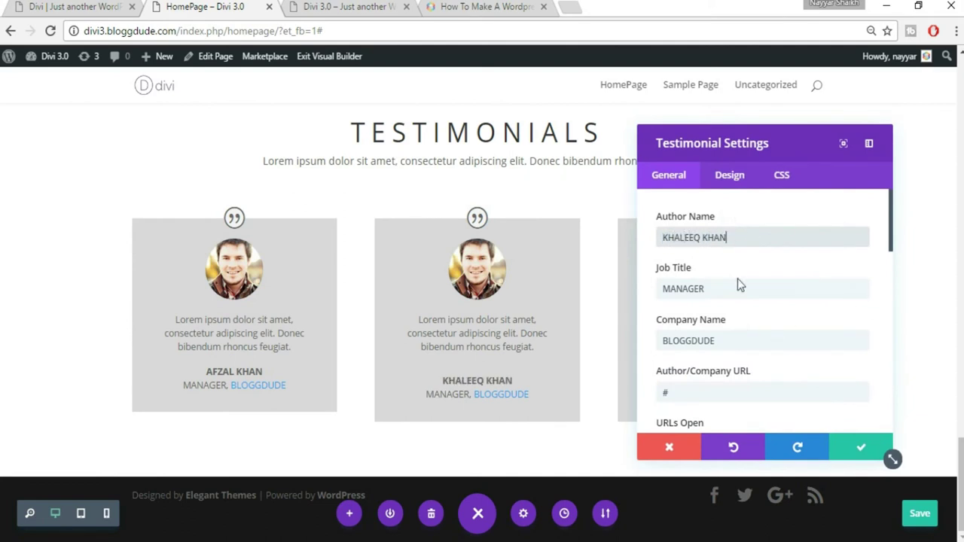
pyautogui.scroll(-4, 790, 323)
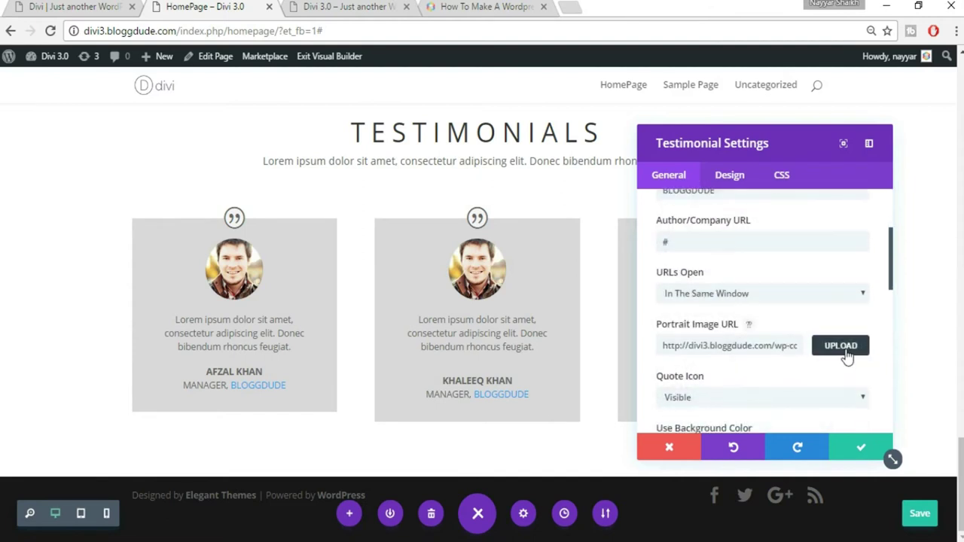
pyautogui.click(857, 444)
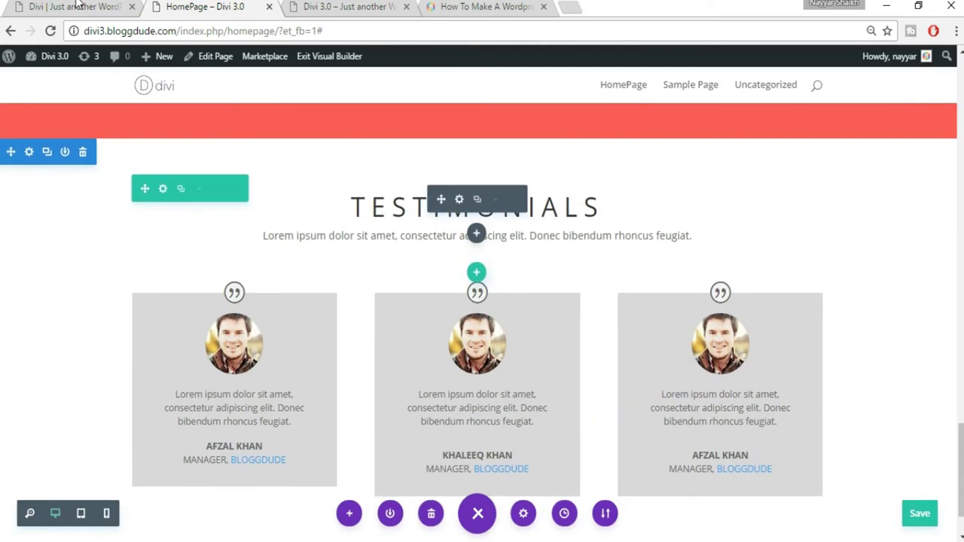
pyautogui.click(128, 10)
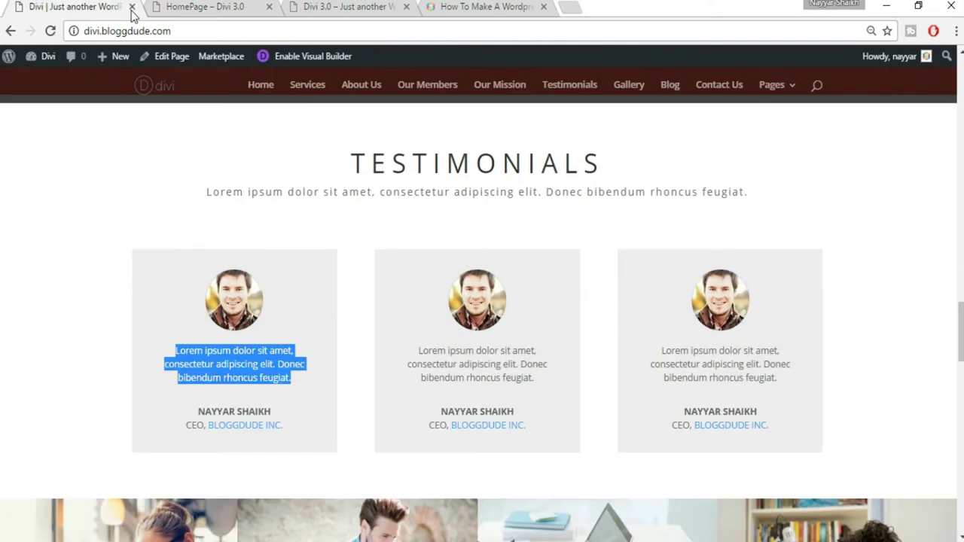
pyautogui.scroll(-4, 139, 267)
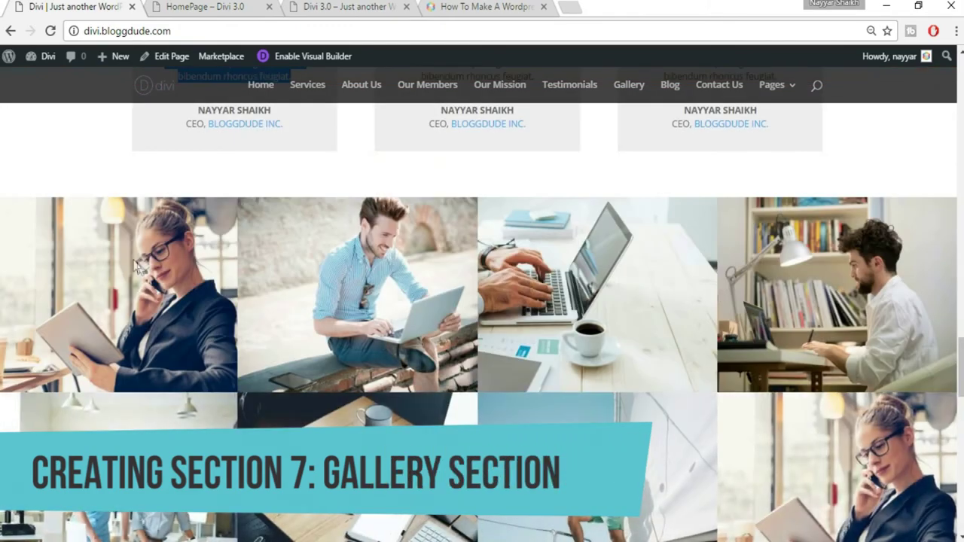
pyautogui.scroll(-1, 194, 226)
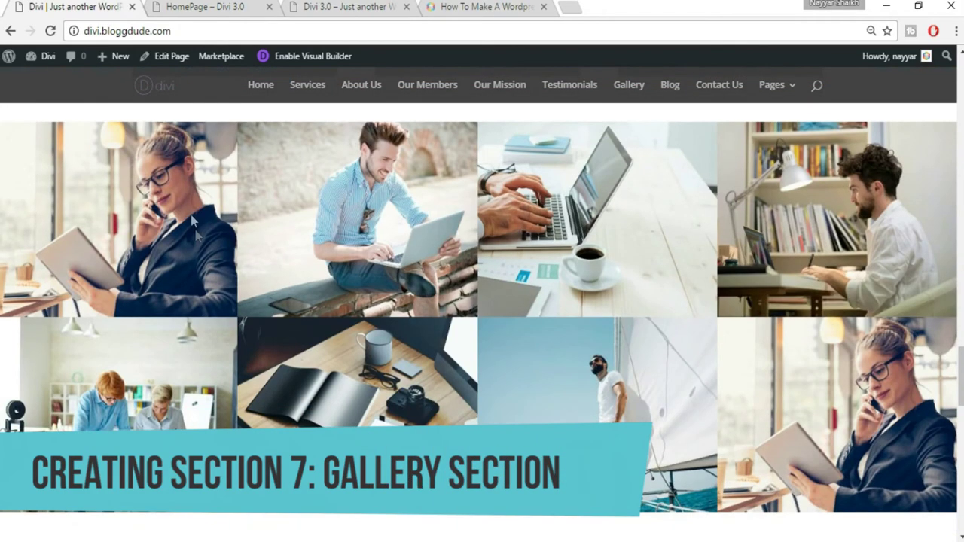
pyautogui.click(192, 6)
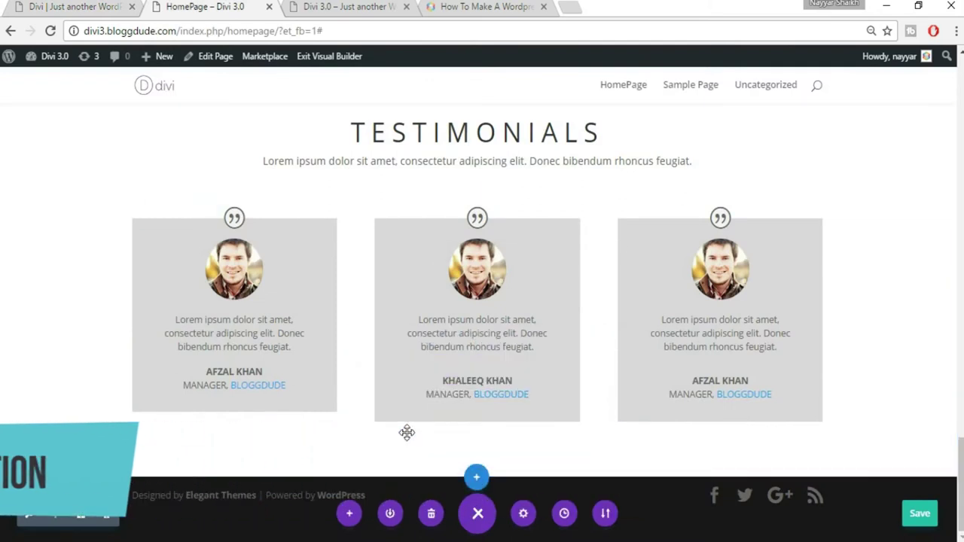
# Add a four-column row with an Image module showing the woman-on-phone photo gal-4.jpg
pyautogui.click(431, 443)
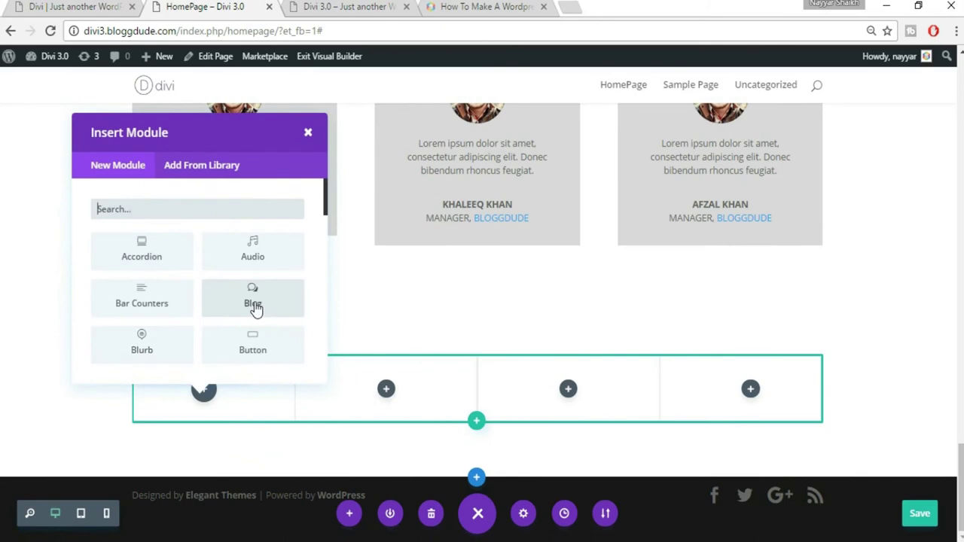
pyautogui.scroll(-3, 254, 306)
pyautogui.scroll(-1, 139, 331)
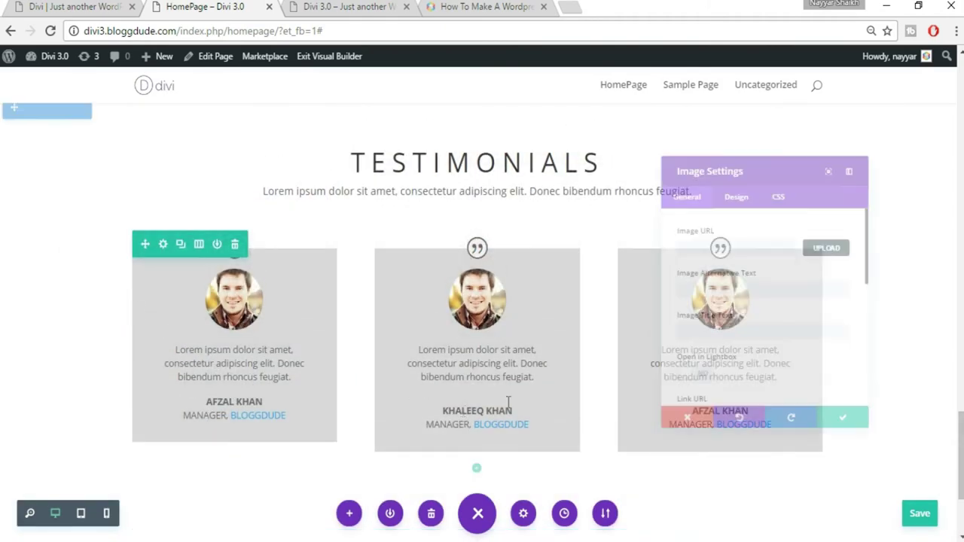
pyautogui.click(842, 240)
pyautogui.scroll(-3, 546, 320)
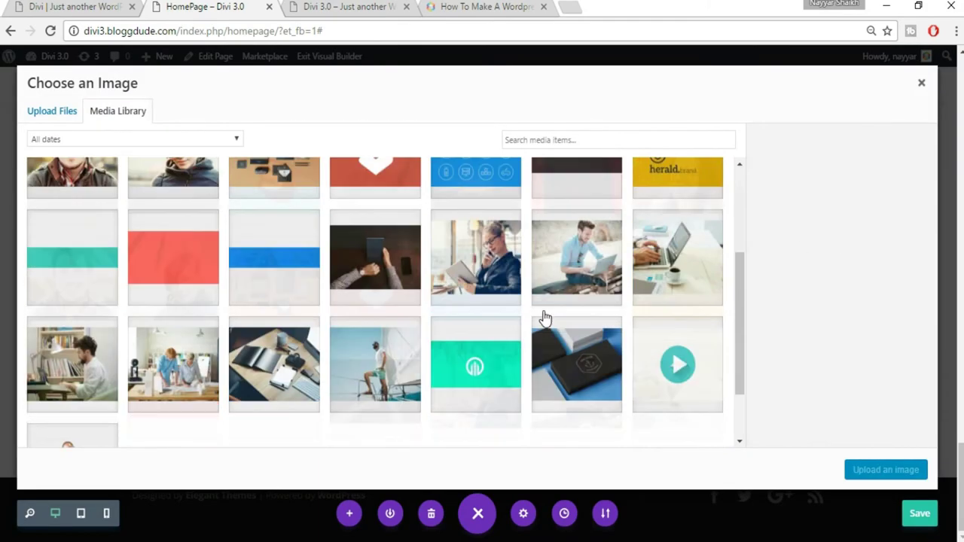
pyautogui.click(476, 233)
pyautogui.click(874, 469)
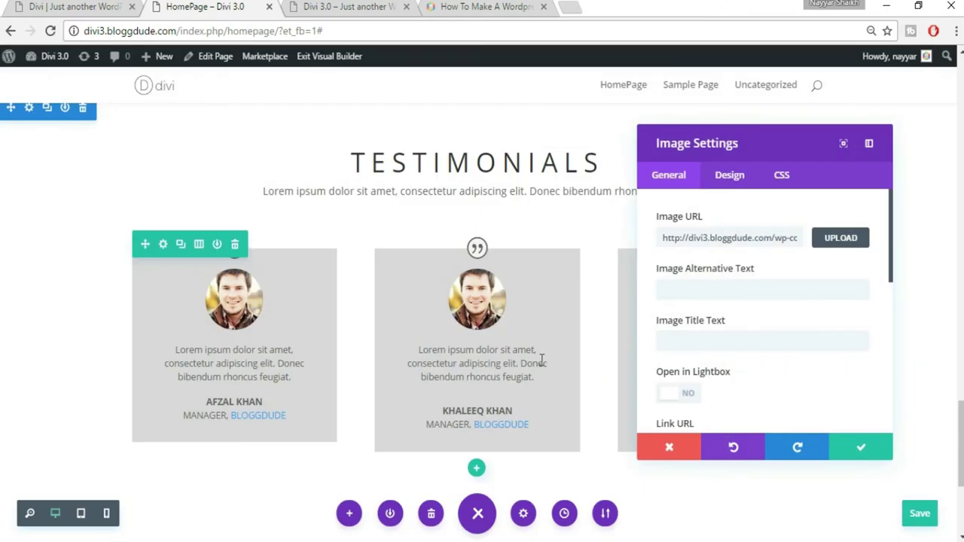
pyautogui.scroll(-3, 542, 358)
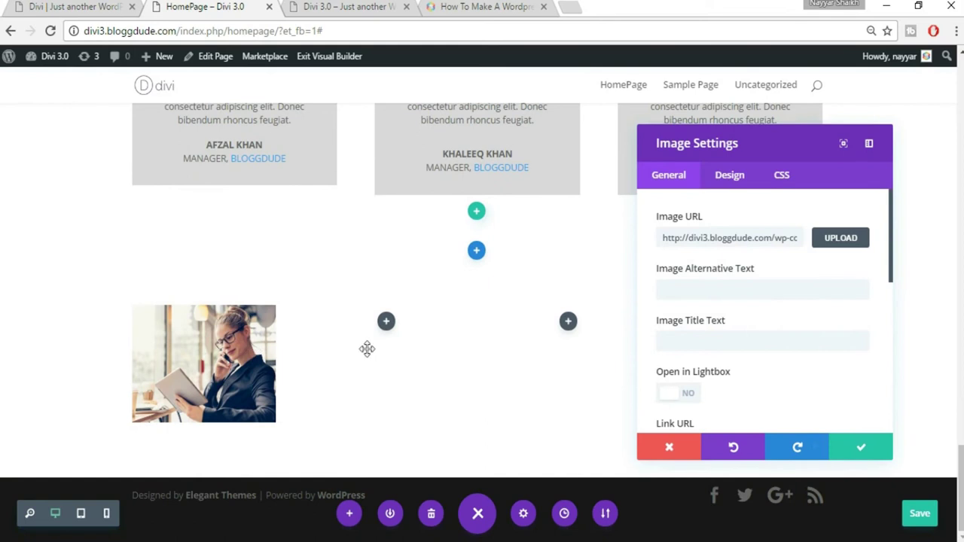
# Save the image module and fill columns two, three and four with duplicated copies
pyautogui.click(859, 450)
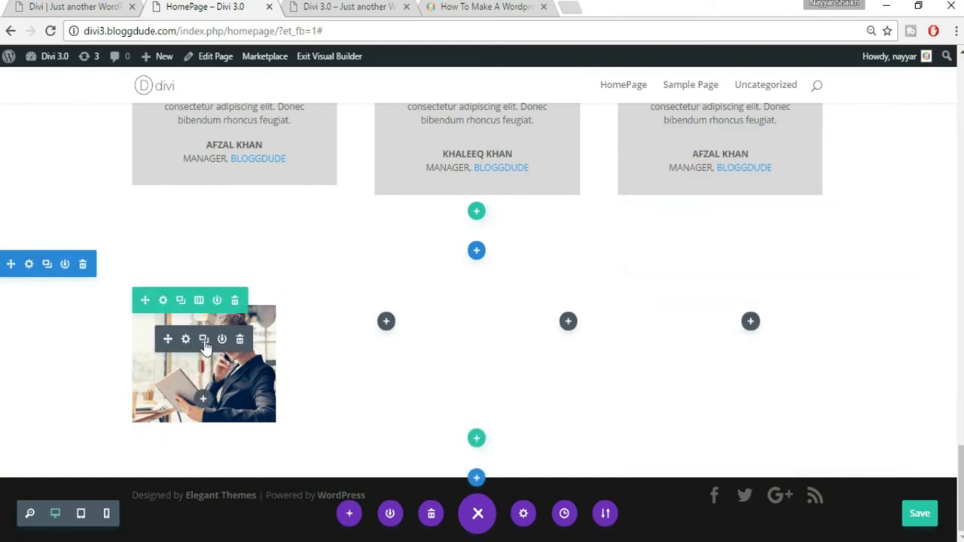
pyautogui.click(188, 342)
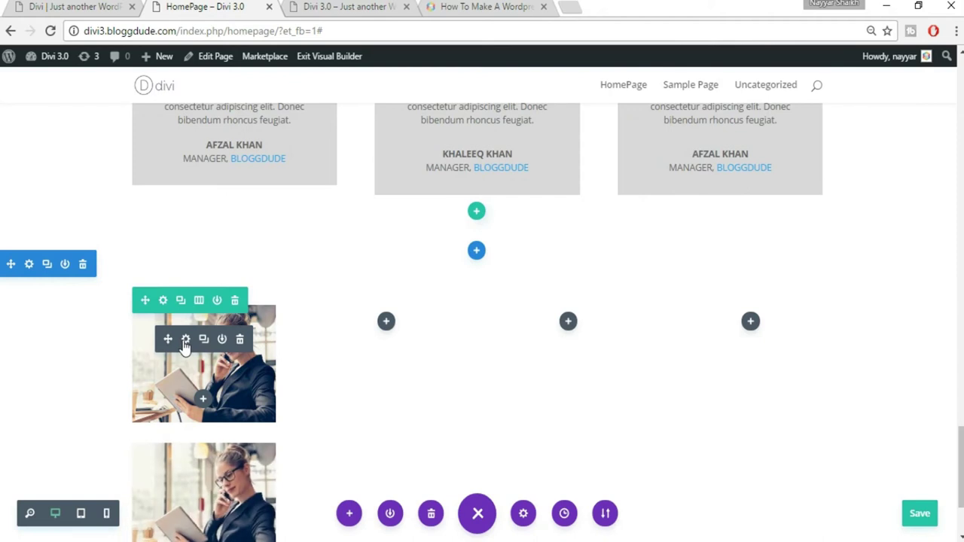
pyautogui.moveTo(382, 328); pyautogui.dragTo(401, 326)
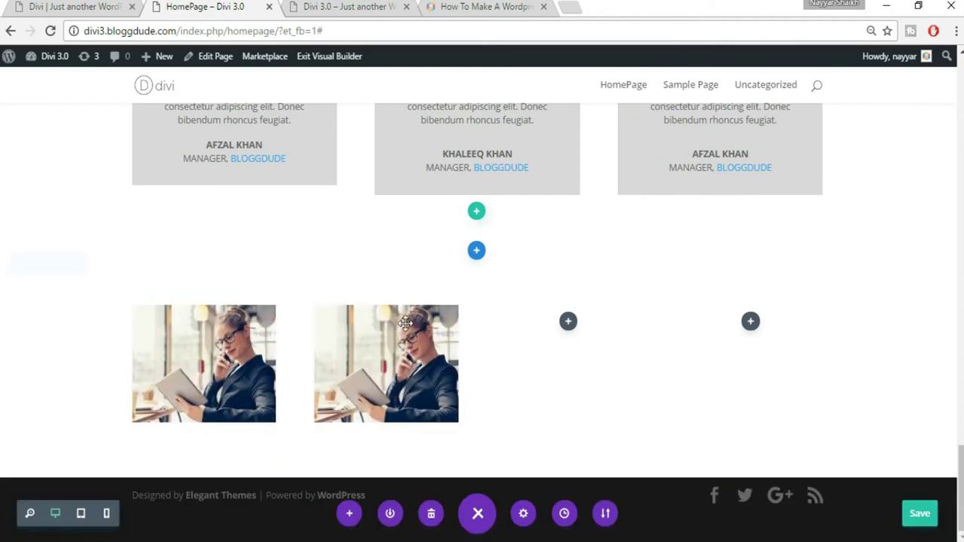
pyautogui.moveTo(406, 337)
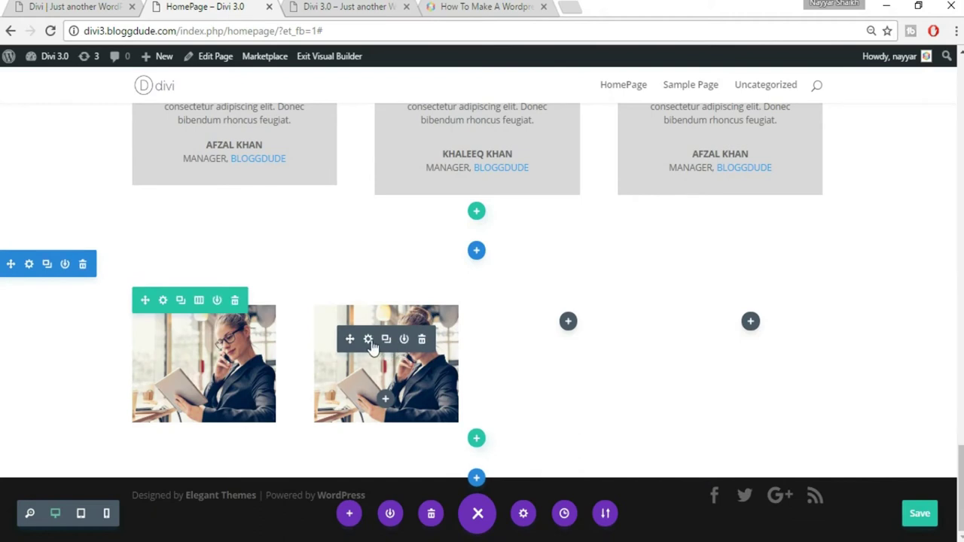
pyautogui.click(385, 339)
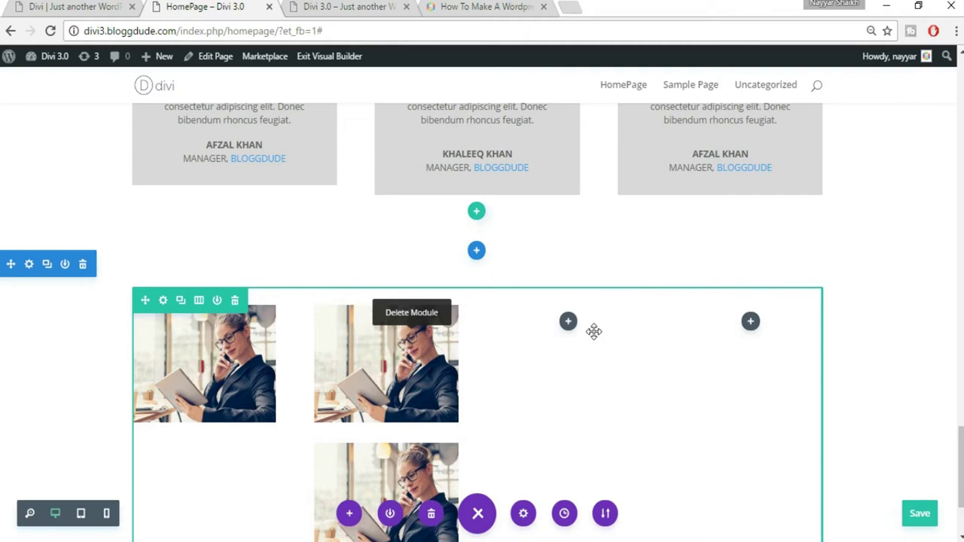
pyautogui.click(419, 340)
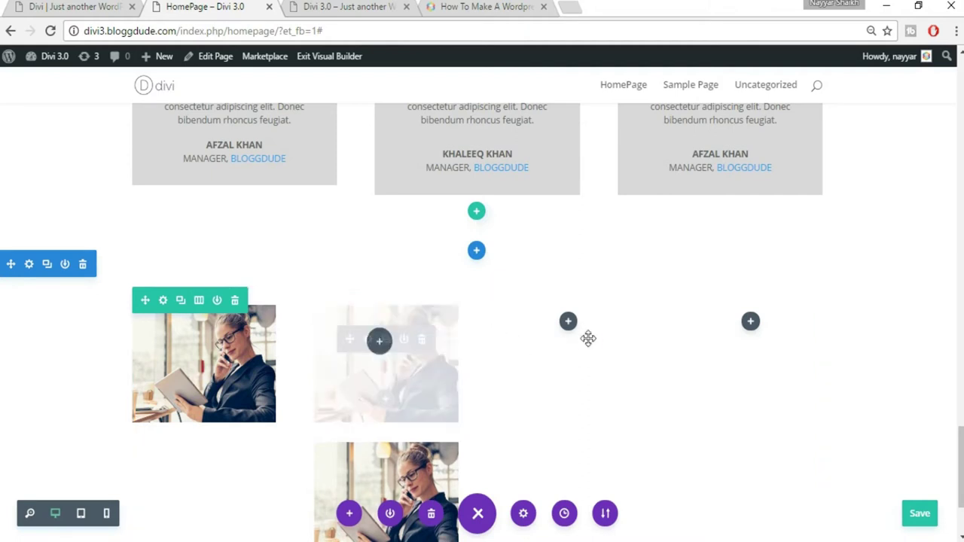
pyautogui.moveTo(616, 329); pyautogui.dragTo(580, 347)
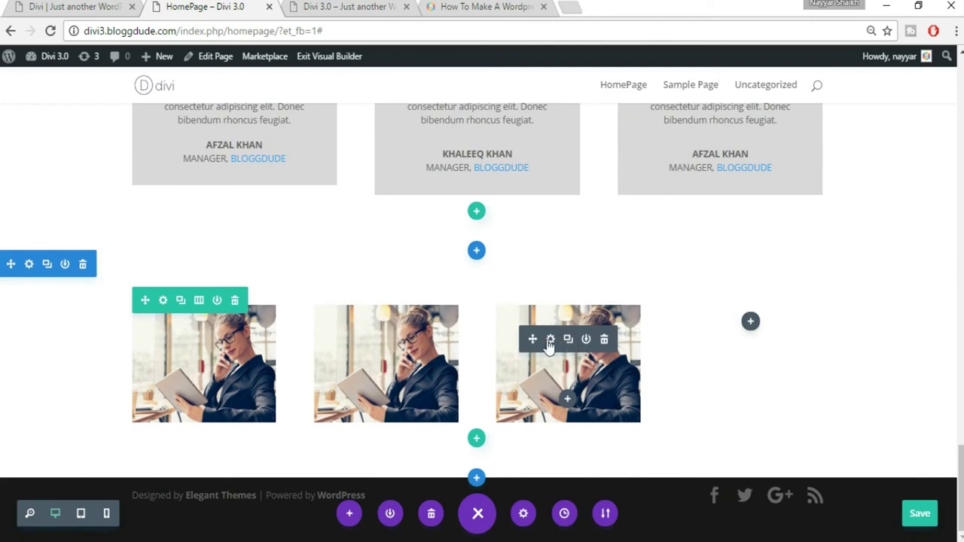
pyautogui.moveTo(550, 344); pyautogui.dragTo(750, 347)
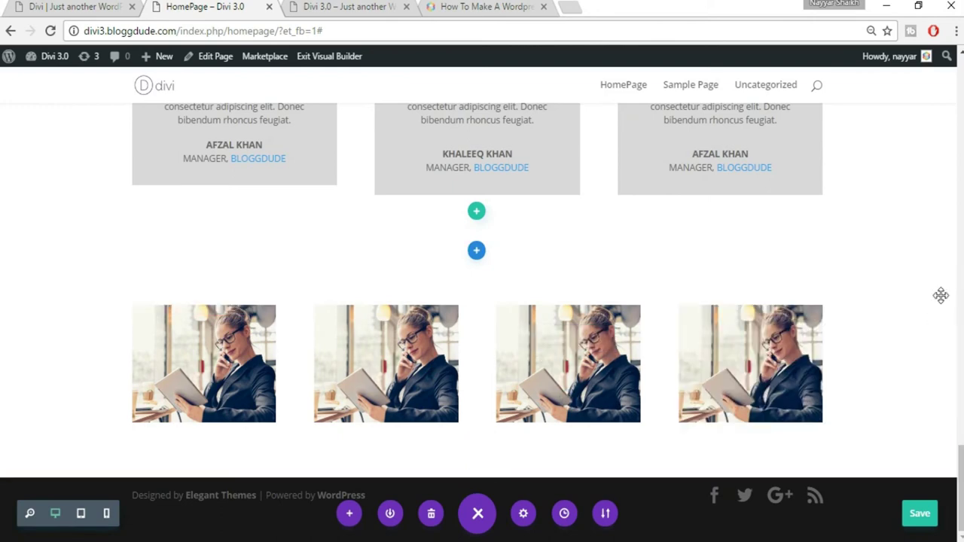
# Replace the second image with the man-with-laptop photo gal-3
pyautogui.moveTo(391, 339)
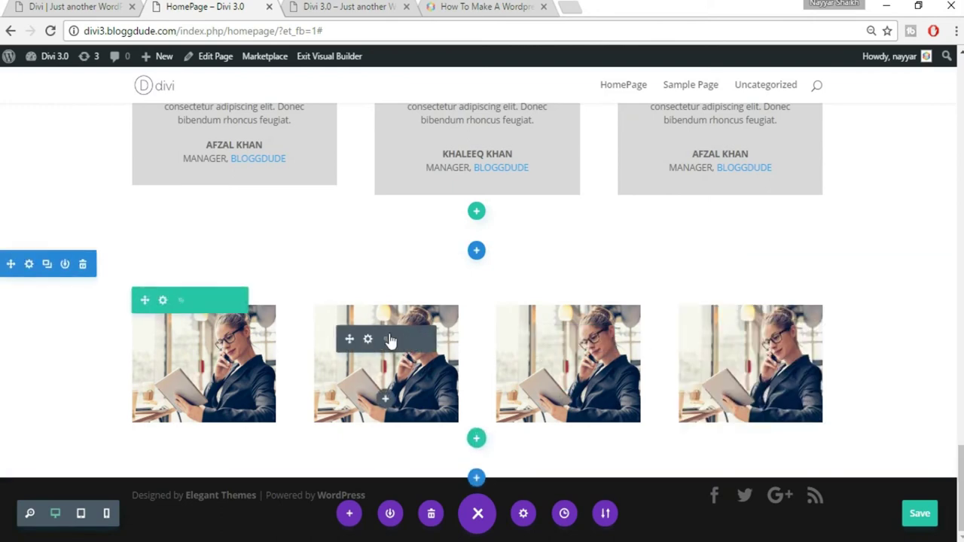
pyautogui.click(368, 339)
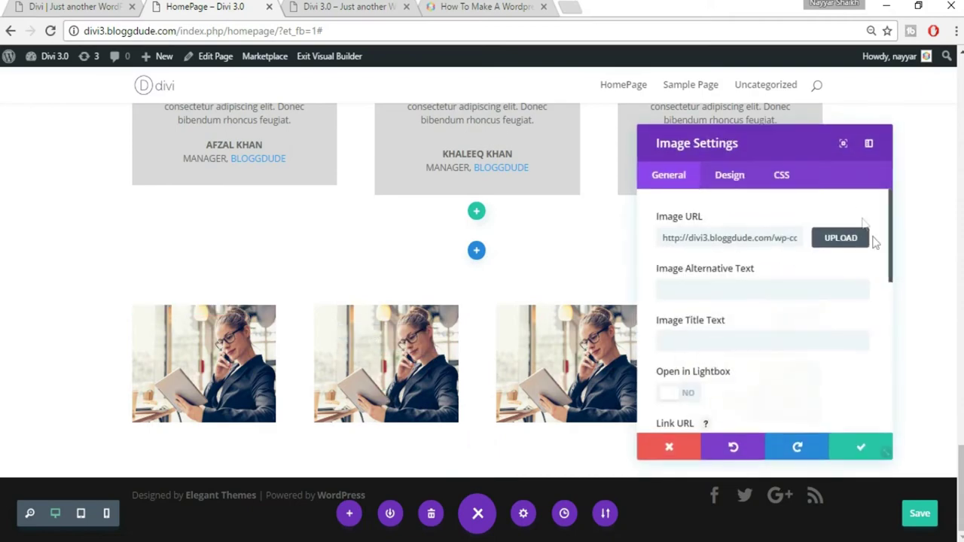
pyautogui.click(843, 239)
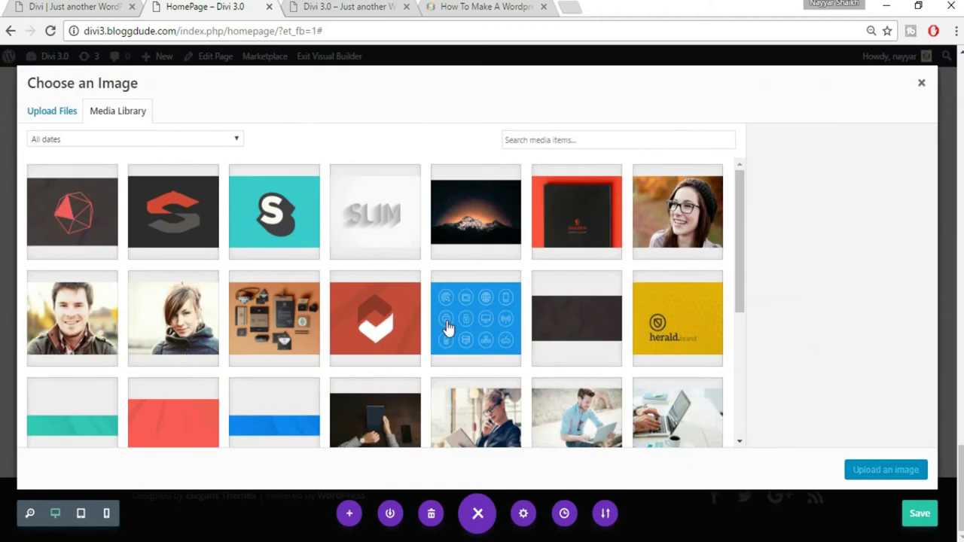
pyautogui.scroll(-3, 447, 328)
pyautogui.click(571, 218)
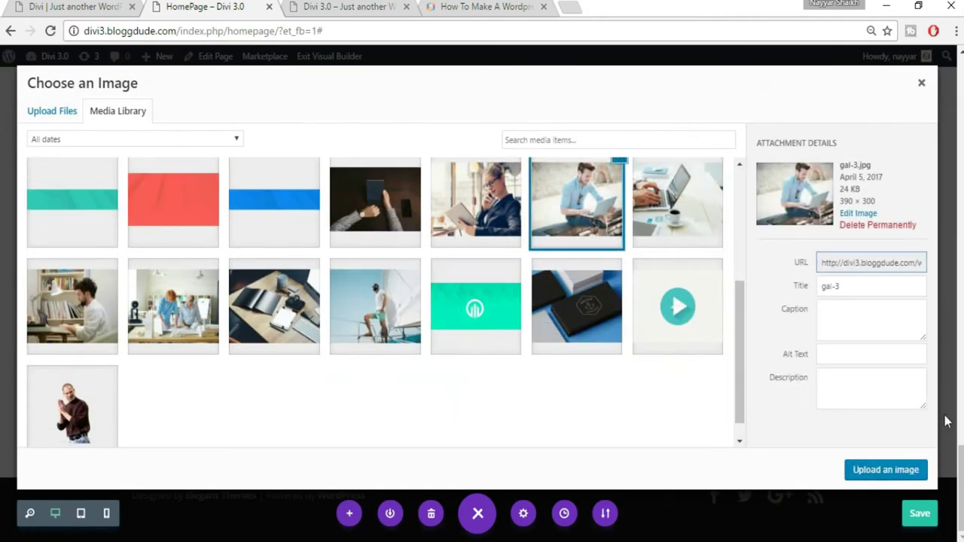
pyautogui.click(885, 470)
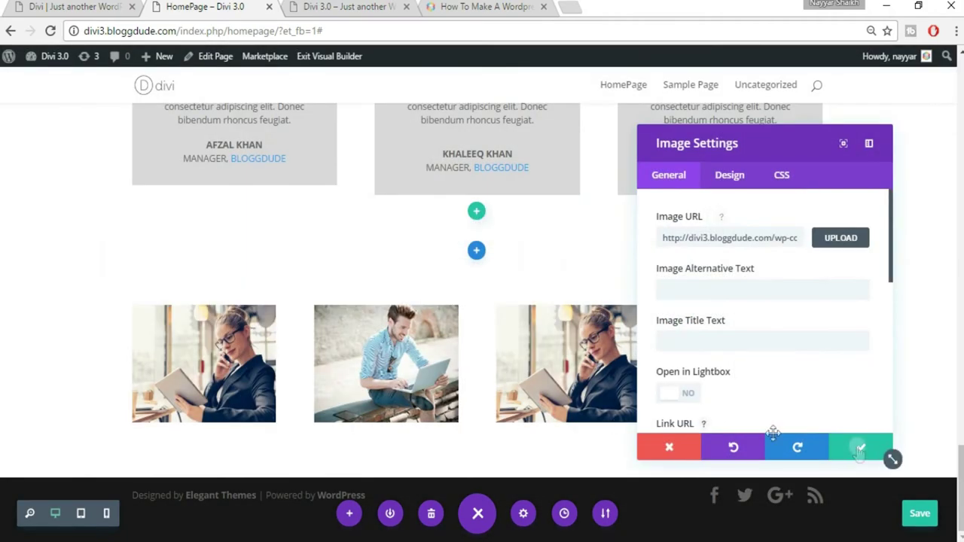
pyautogui.click(858, 449)
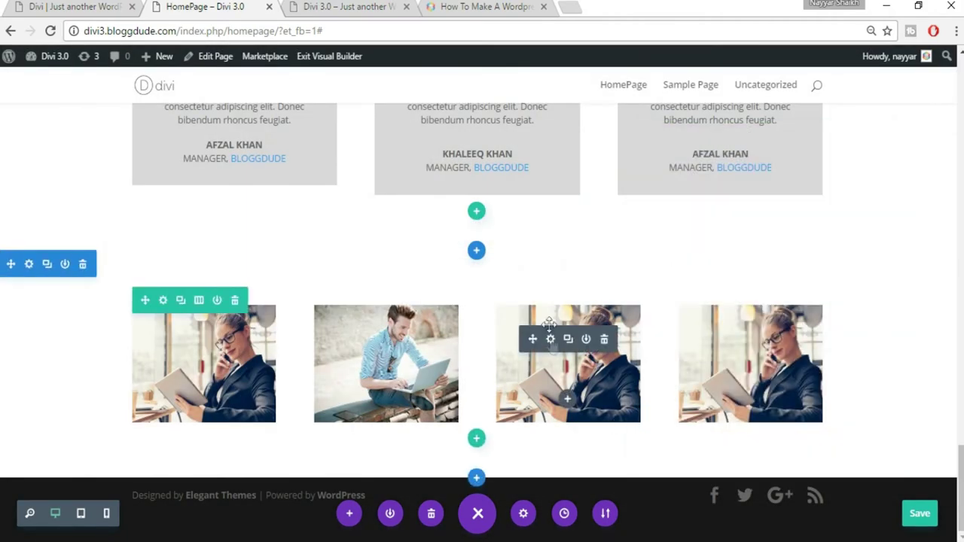
# Swap the third image for a different photo from the Media Library
pyautogui.click(550, 340)
pyautogui.click(829, 238)
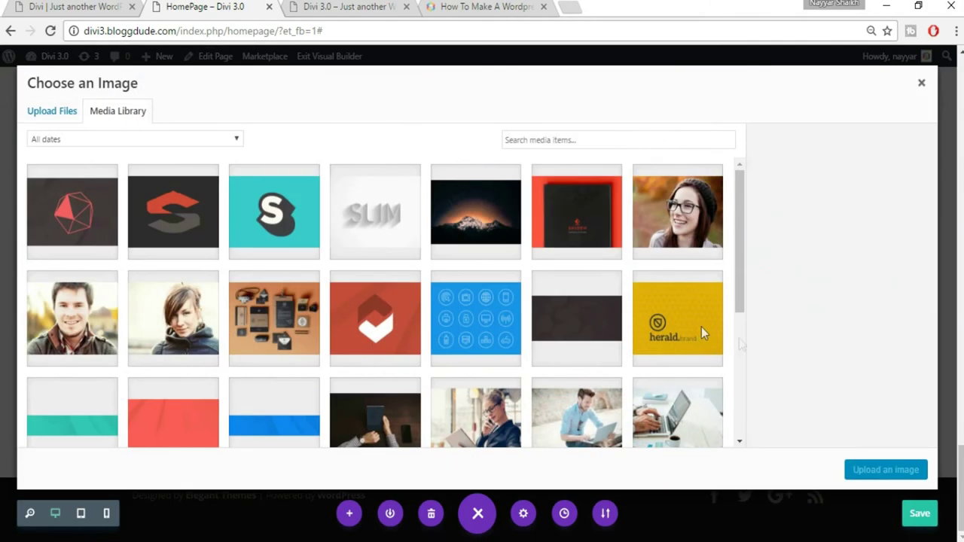
pyautogui.scroll(-5, 701, 333)
pyautogui.click(662, 207)
pyautogui.click(879, 470)
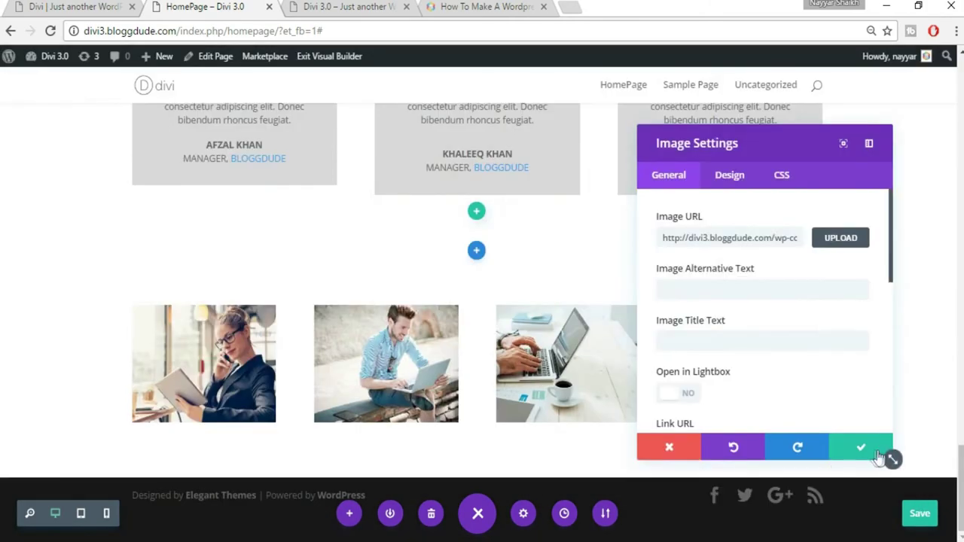
pyautogui.click(874, 454)
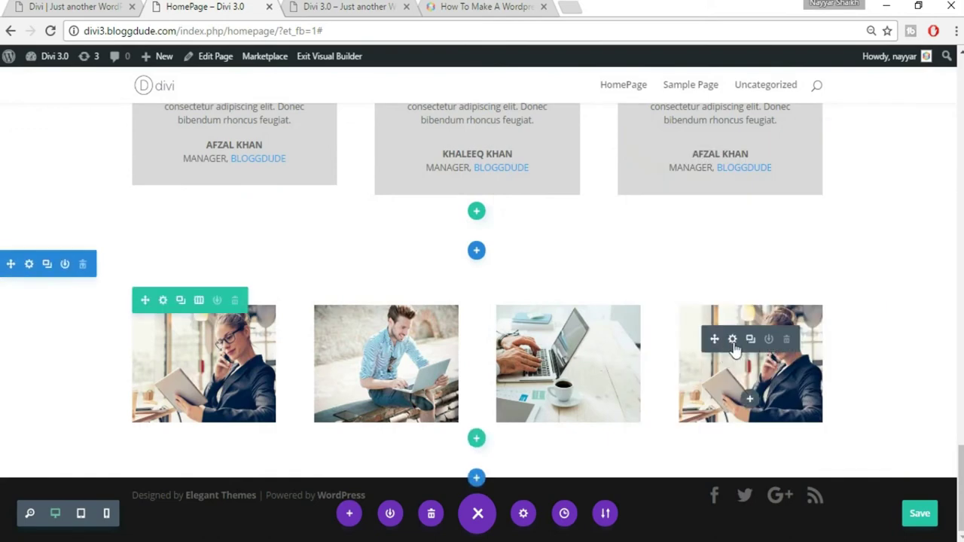
# Replace the fourth image with the man-at-bookshelf-desk photo gal-1.jpg
pyautogui.click(732, 340)
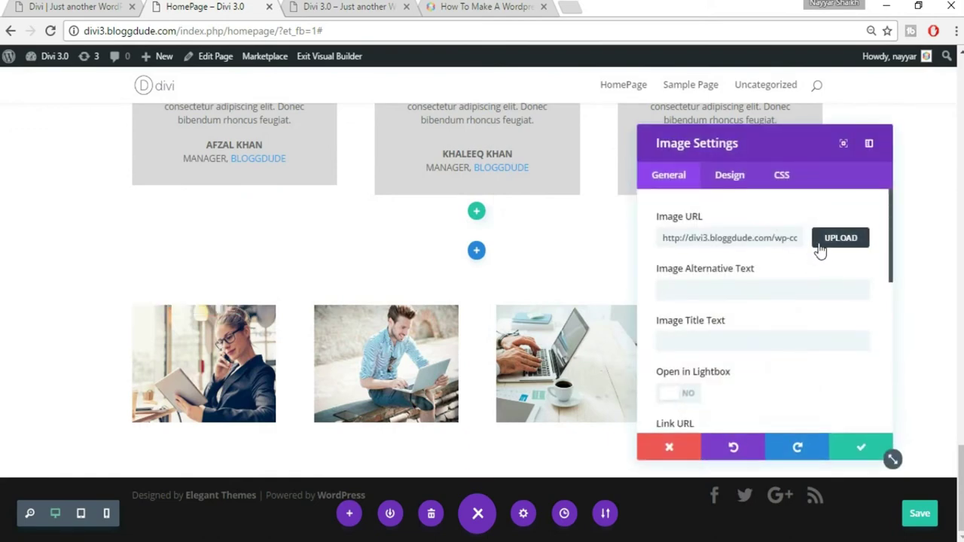
pyautogui.click(836, 238)
pyautogui.scroll(-3, 658, 330)
pyautogui.click(72, 305)
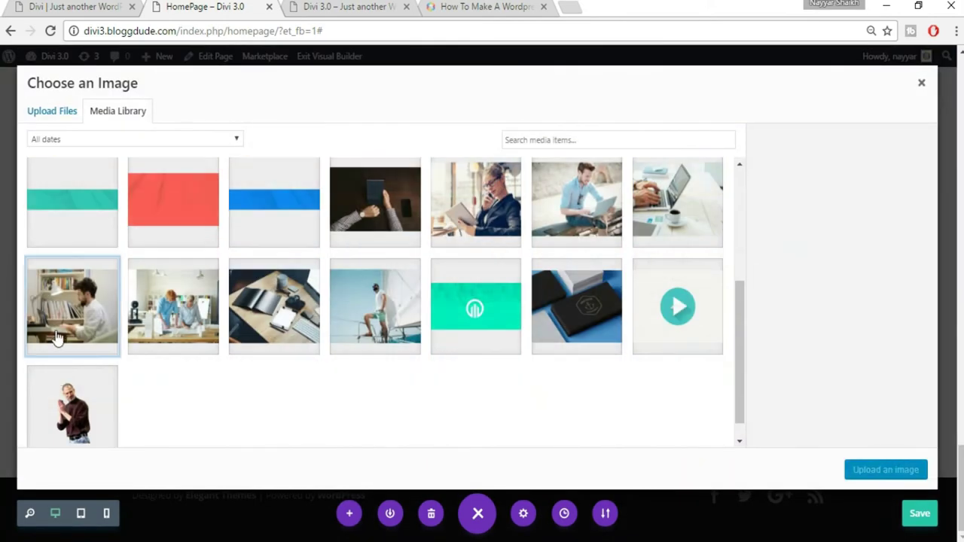
pyautogui.click(892, 470)
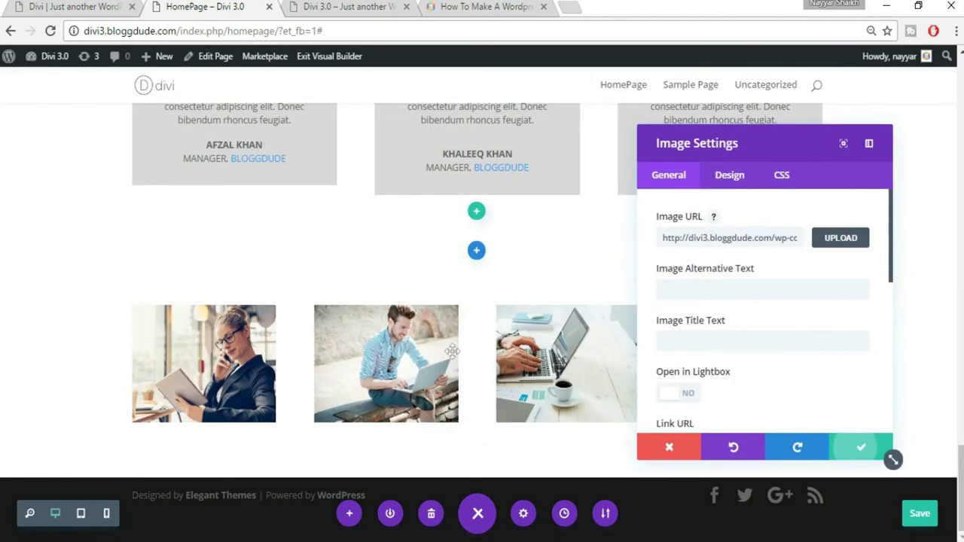
pyautogui.click(859, 450)
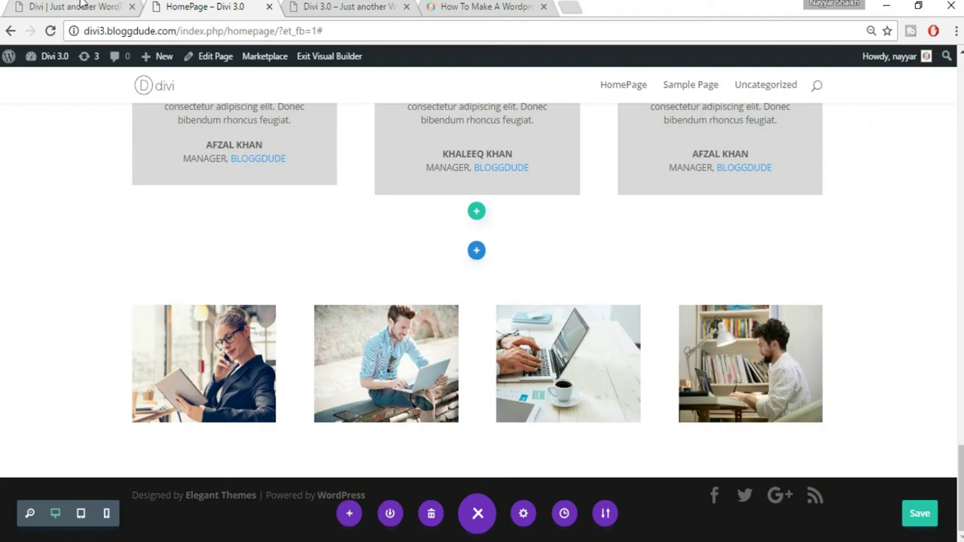
pyautogui.hotkey('ctrl', 'shift', 'Tab')
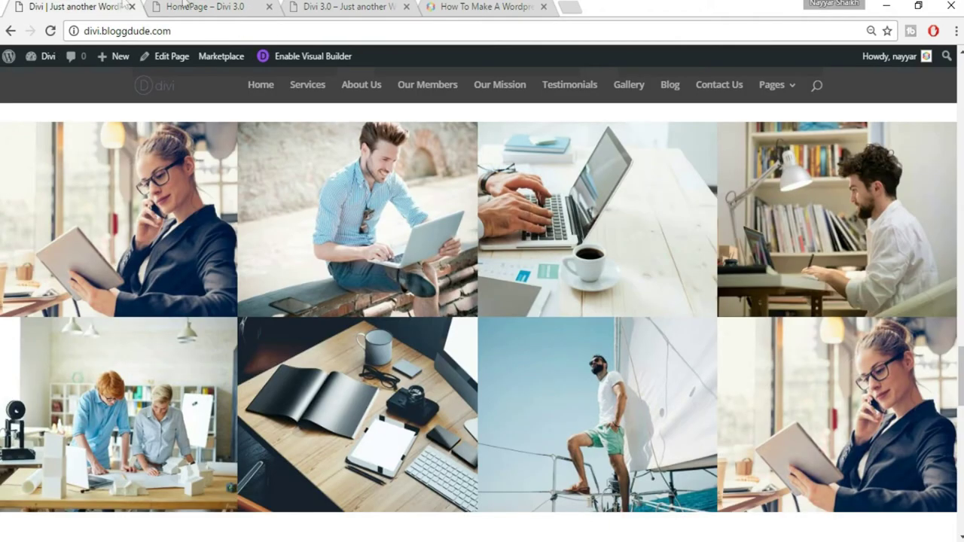
pyautogui.click(188, 6)
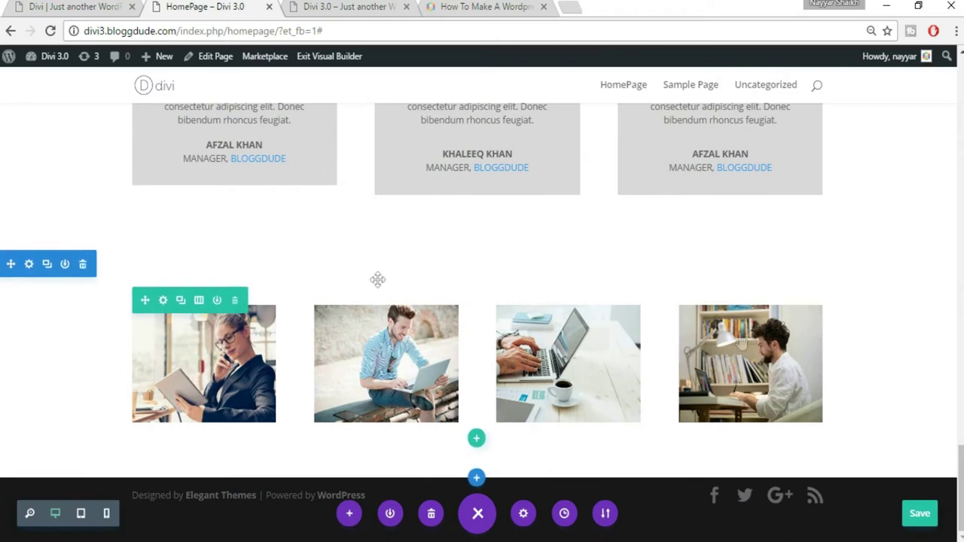
# Make the image row fullwidth with a custom gutter width of 0
pyautogui.click(165, 300)
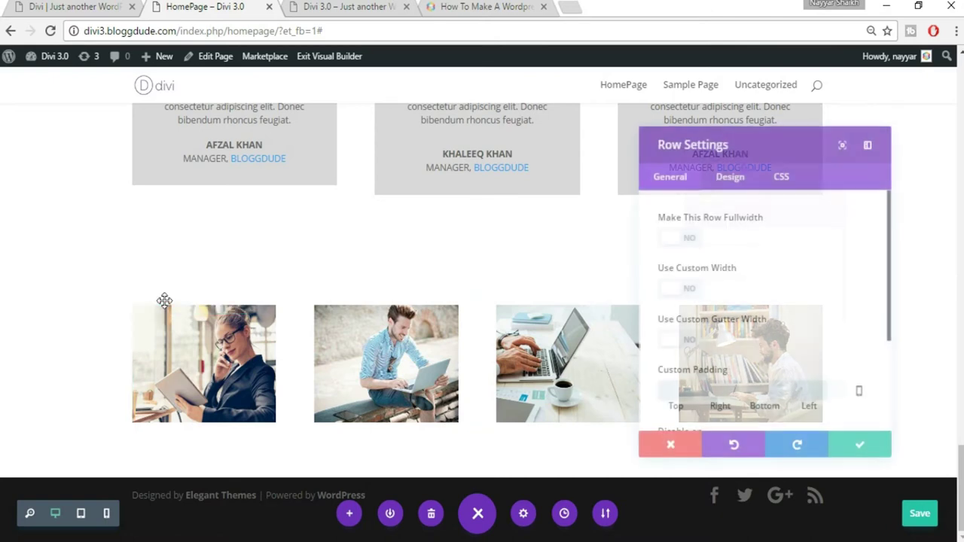
pyautogui.click(690, 239)
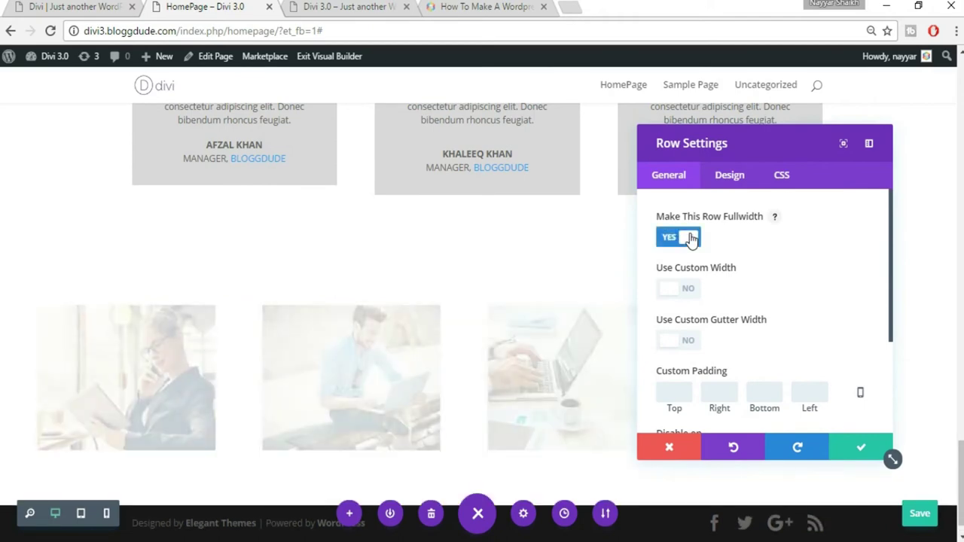
pyautogui.scroll(-2, 828, 293)
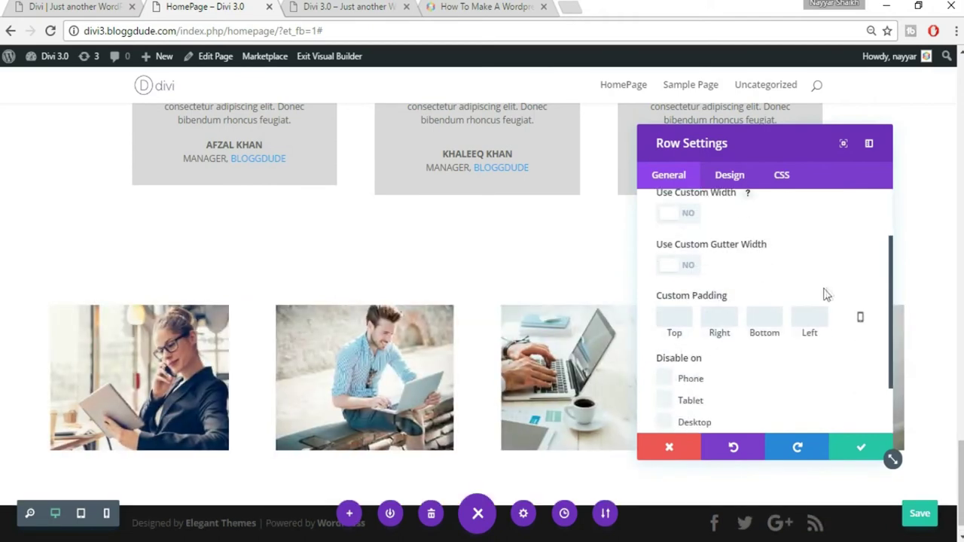
pyautogui.click(691, 268)
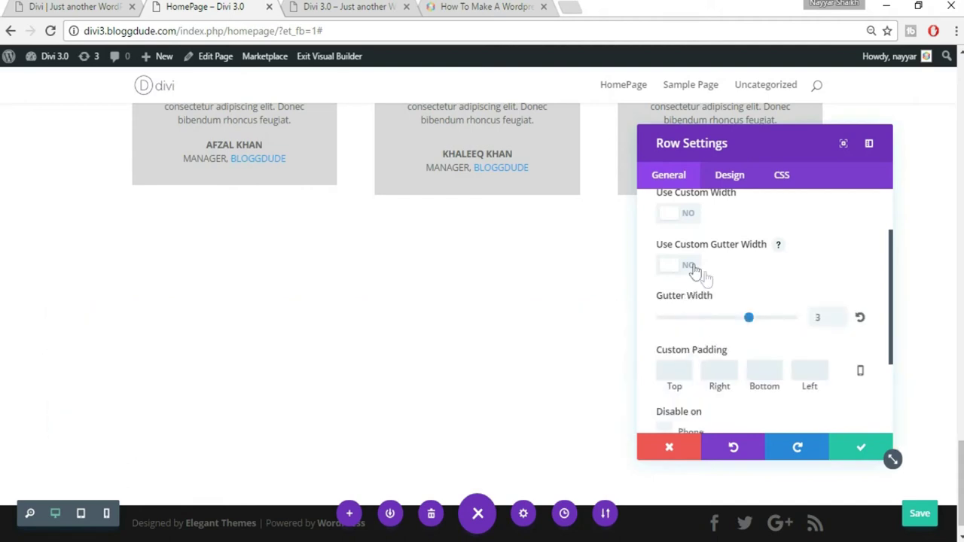
pyautogui.click(688, 318)
pyautogui.click(661, 317)
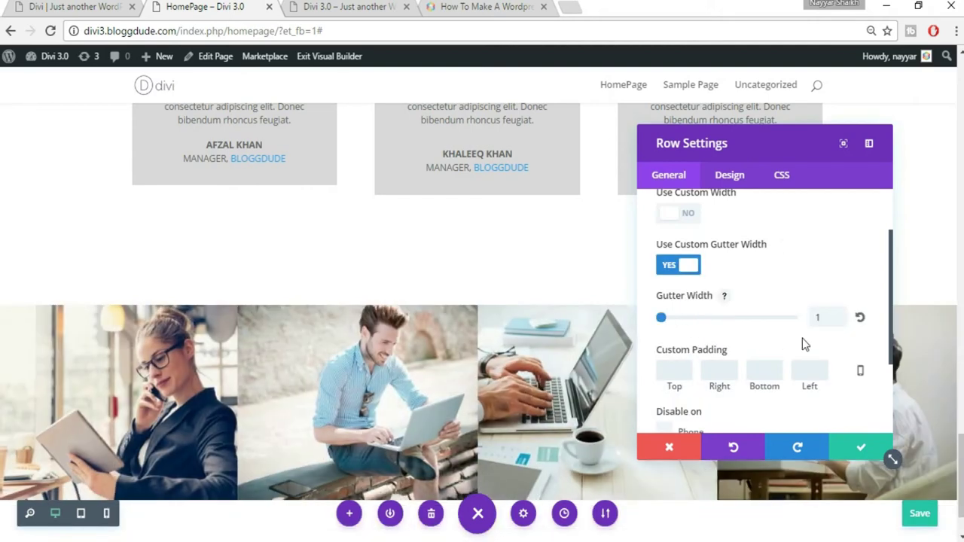
pyautogui.moveTo(820, 317); pyautogui.dragTo(811, 320)
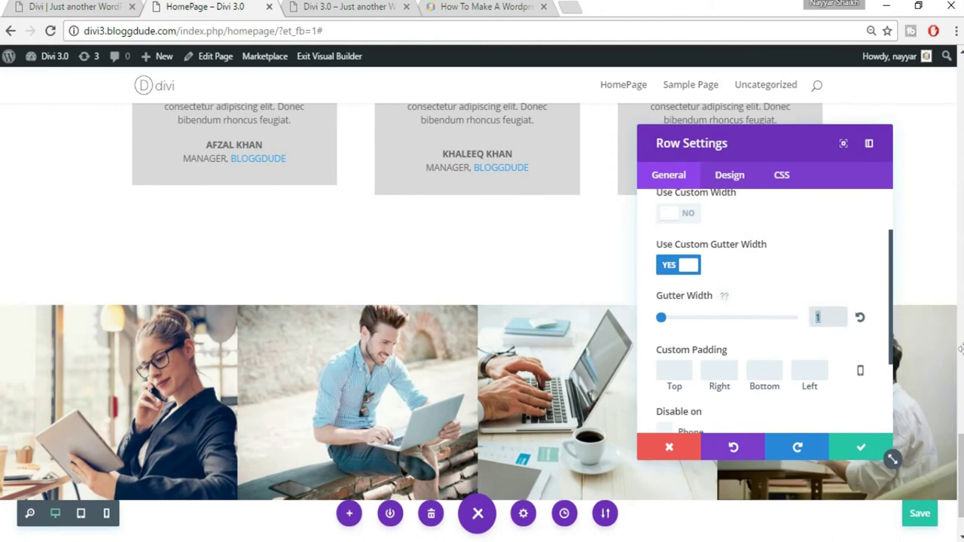
pyautogui.write('0')
pyautogui.click(855, 450)
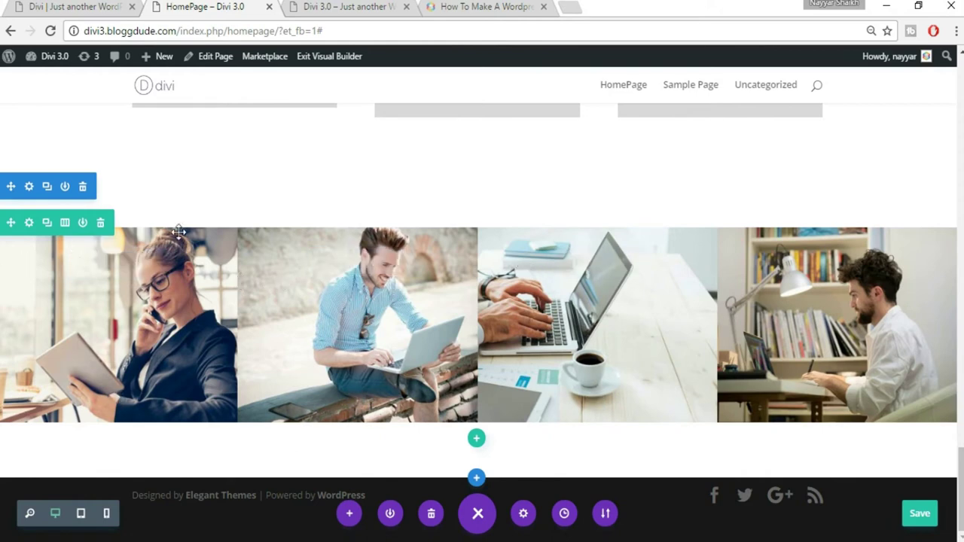
# Duplicate the four-photo image row
pyautogui.click(46, 224)
pyautogui.scroll(-1, 668, 344)
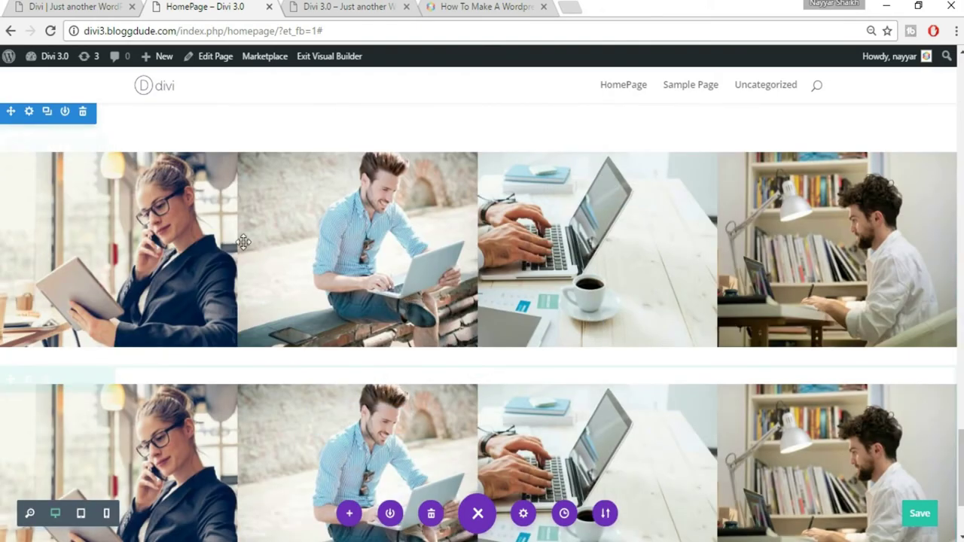
pyautogui.scroll(-1, 602, 212)
pyautogui.scroll(-2, 603, 213)
pyautogui.scroll(1, 105, 361)
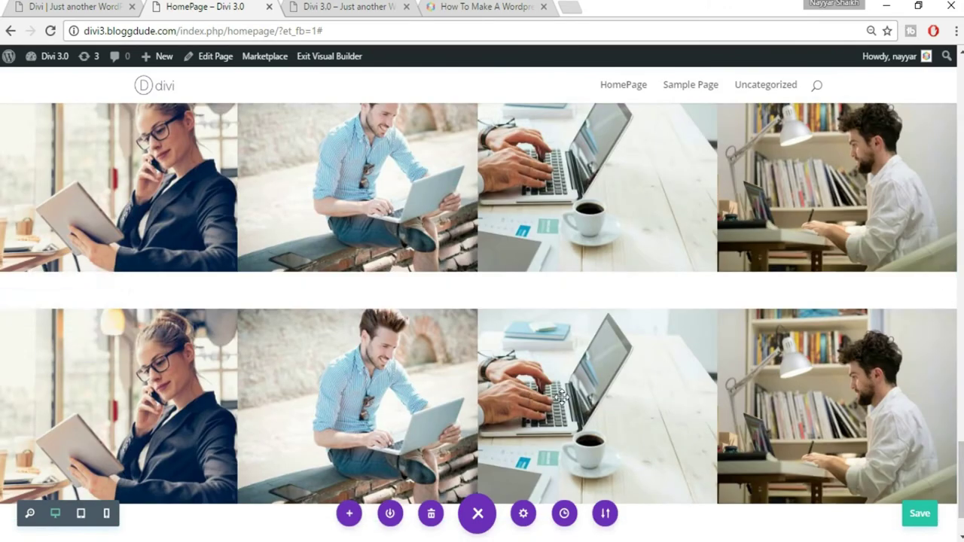
# Replace the copied row's first image with the two-people-at-a-workbench photo
pyautogui.moveTo(105, 354)
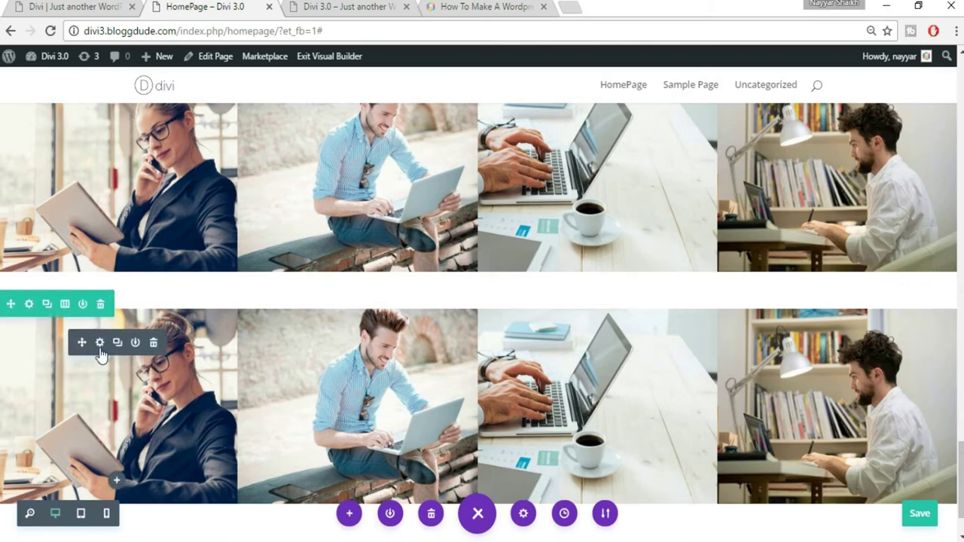
pyautogui.click(99, 344)
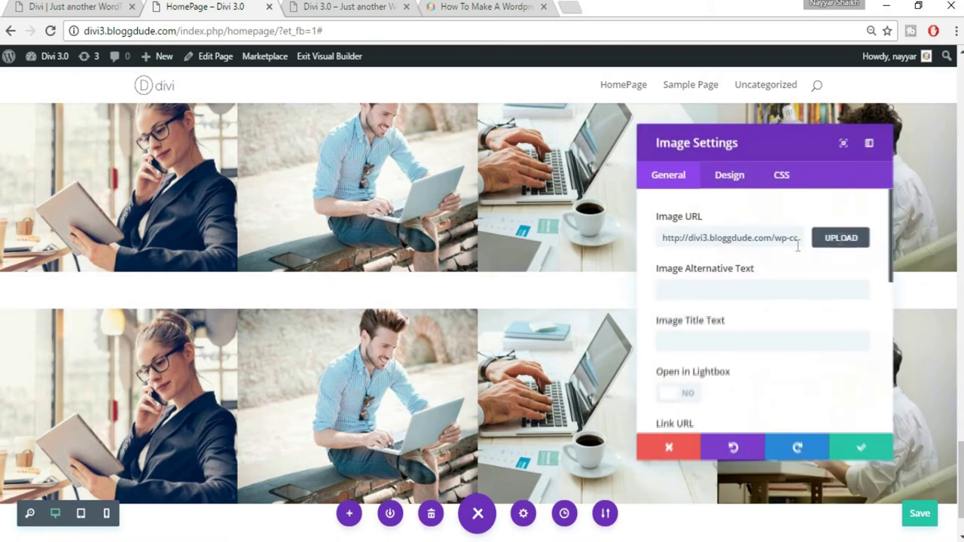
pyautogui.click(840, 238)
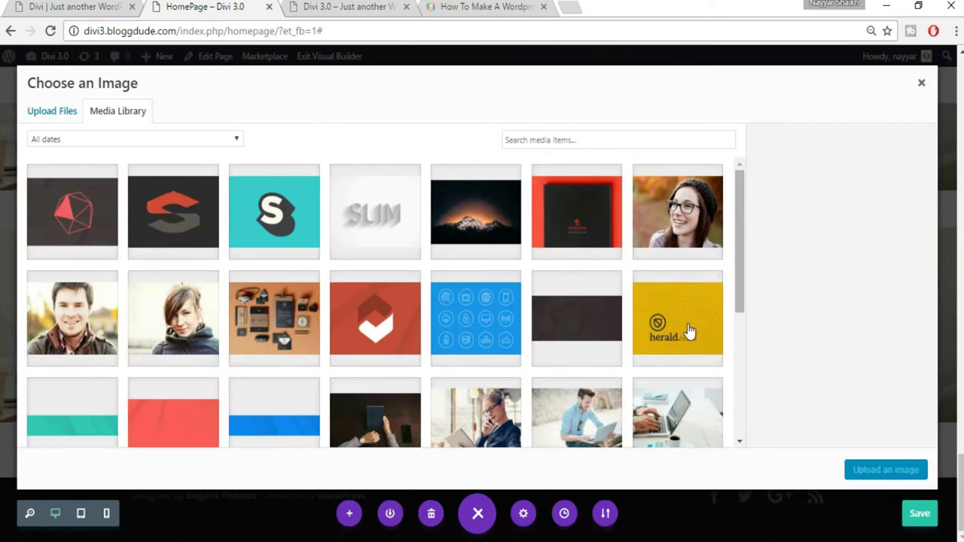
pyautogui.scroll(-3, 688, 333)
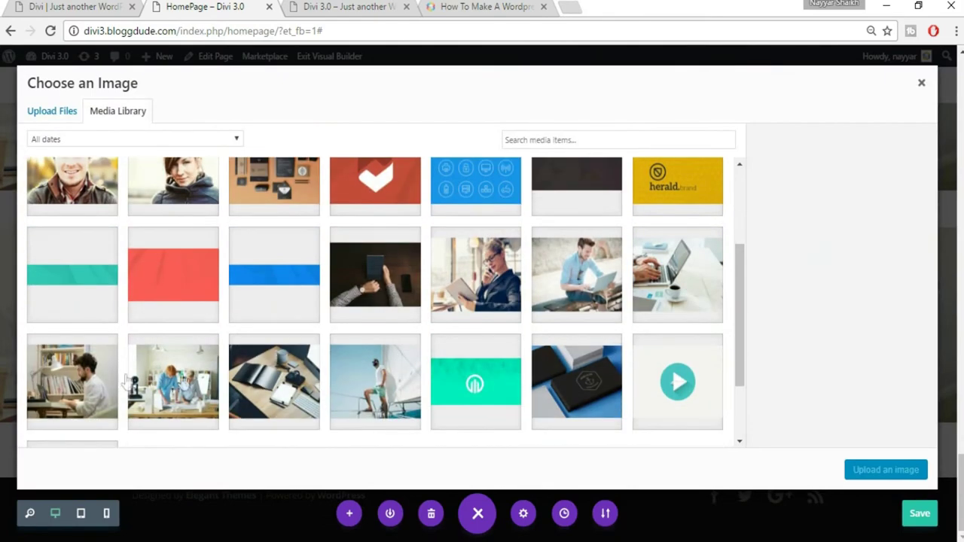
pyautogui.click(183, 382)
pyautogui.click(876, 470)
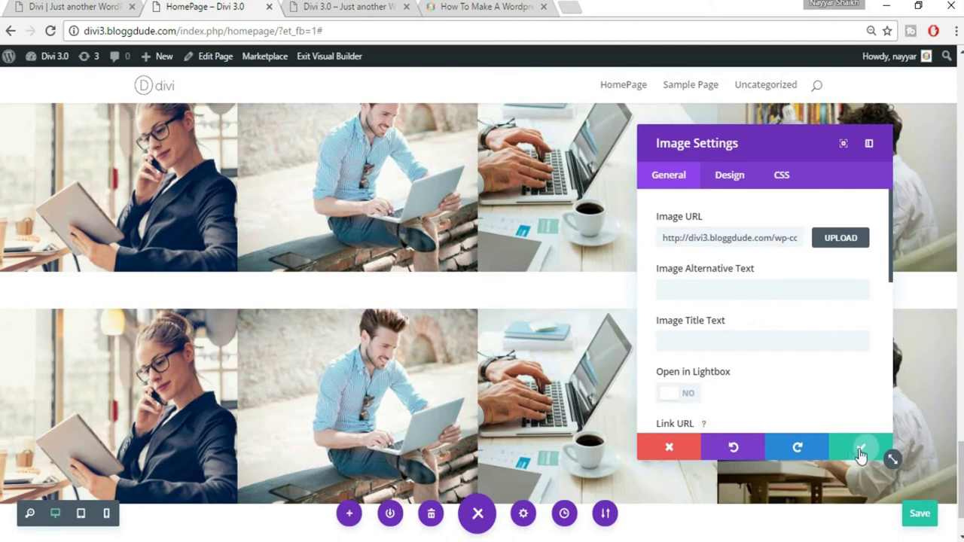
pyautogui.click(861, 447)
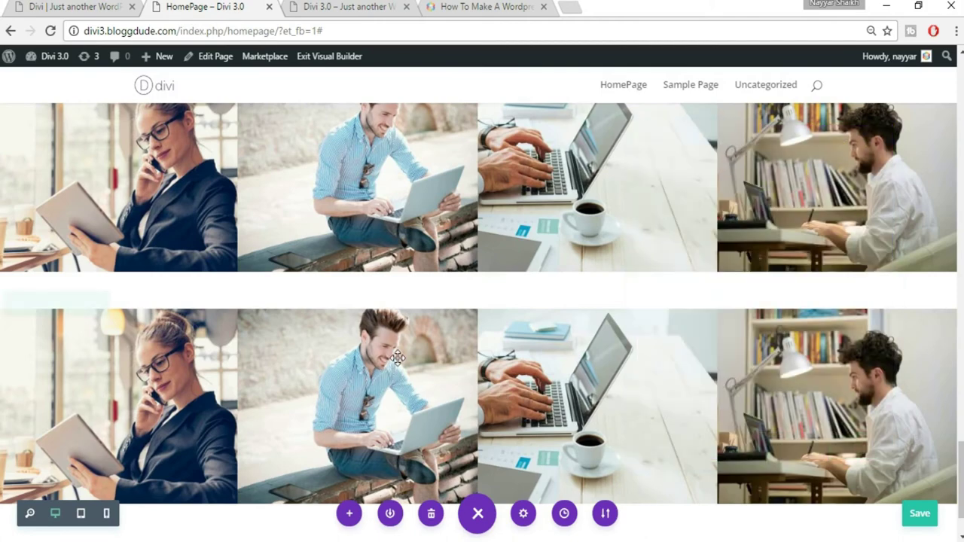
# Replace the copied row's second image with the notebook-and-keyboard desk photo
pyautogui.click(341, 343)
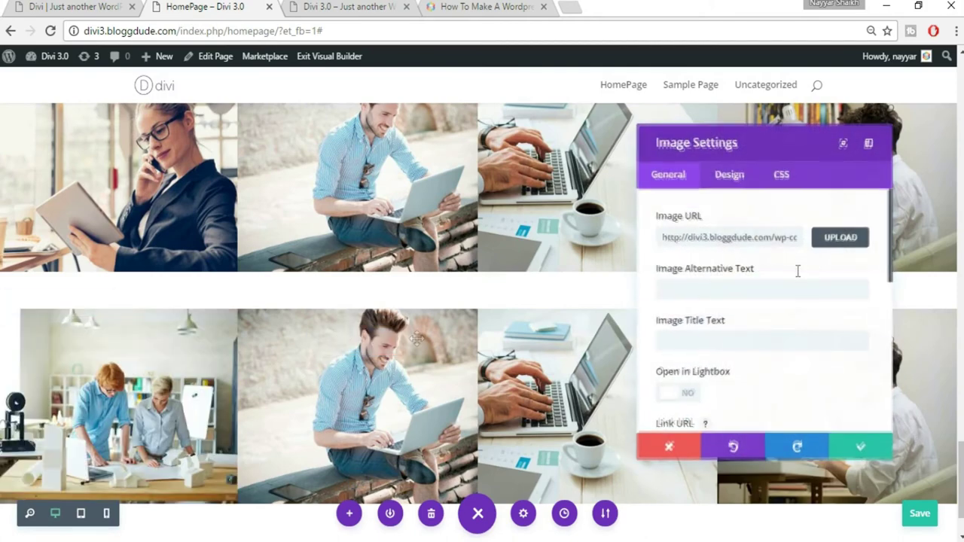
pyautogui.click(839, 236)
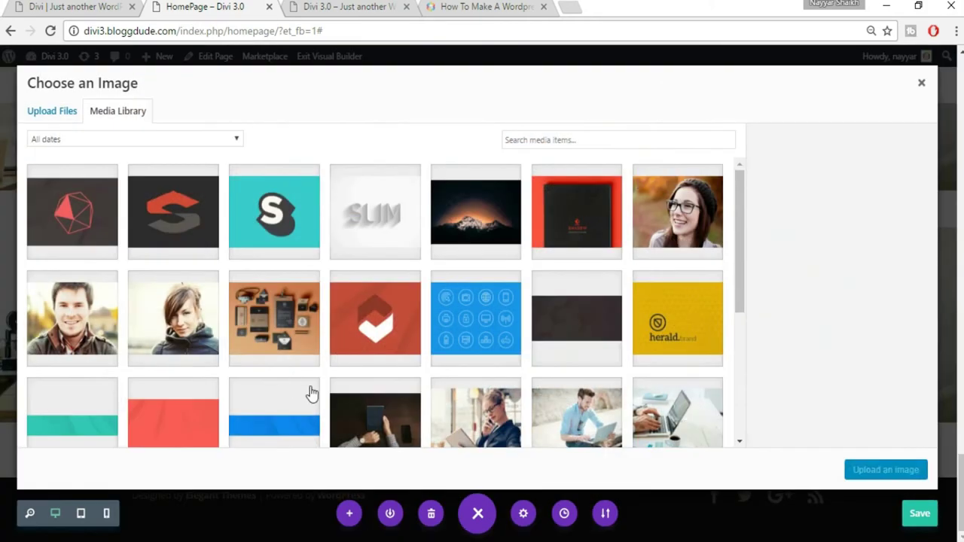
pyautogui.scroll(-3, 312, 391)
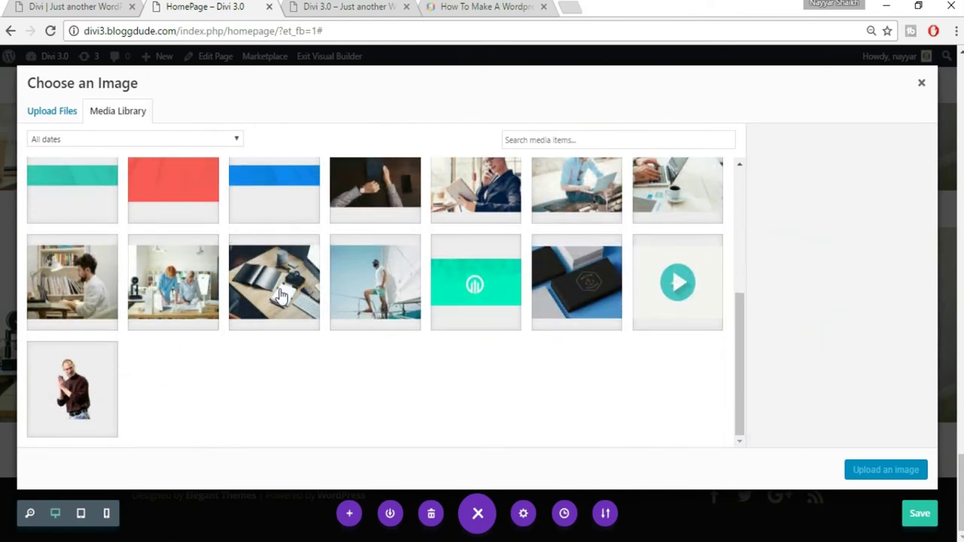
pyautogui.click(280, 294)
pyautogui.click(887, 470)
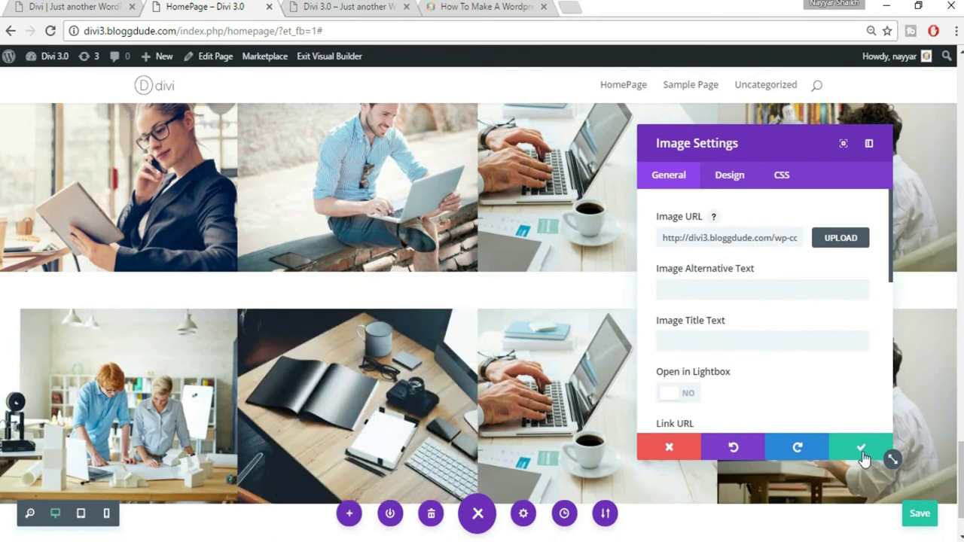
pyautogui.click(862, 450)
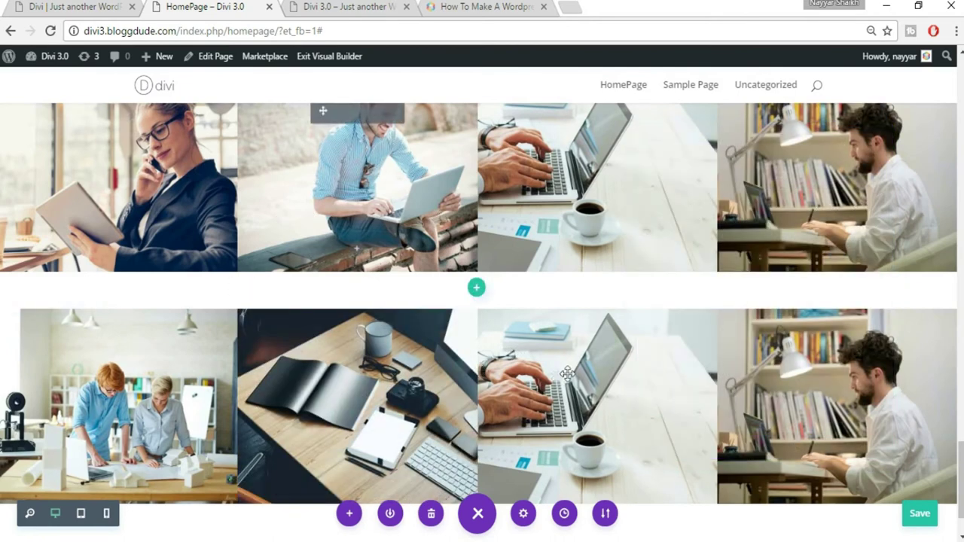
# Set the fourth image to the man-on-sailboat photo and drag the row's top padding to zero
pyautogui.moveTo(817, 355)
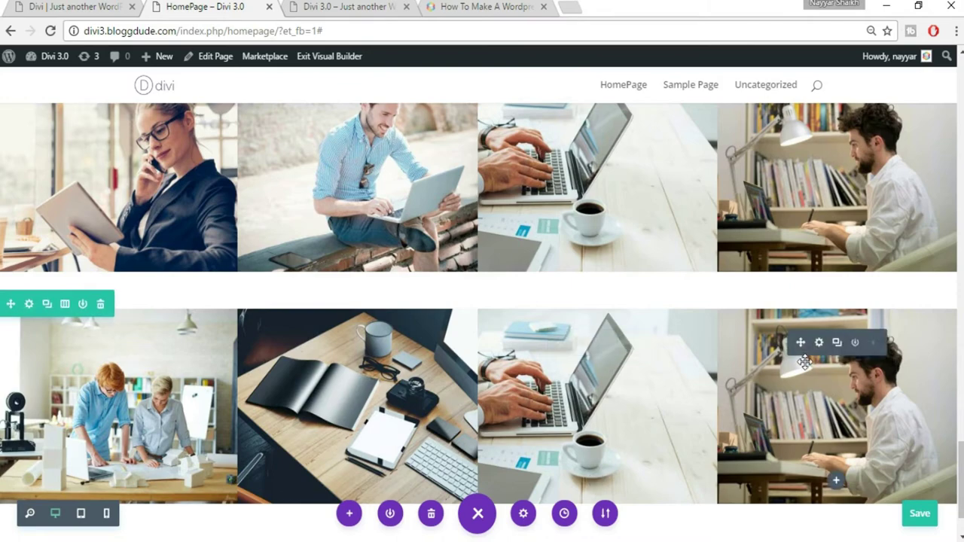
pyautogui.click(820, 343)
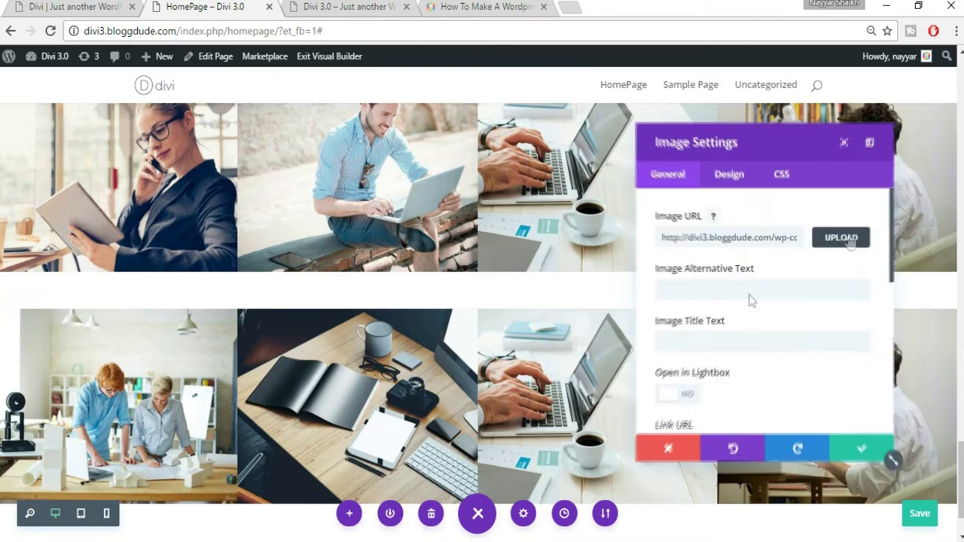
pyautogui.click(462, 323)
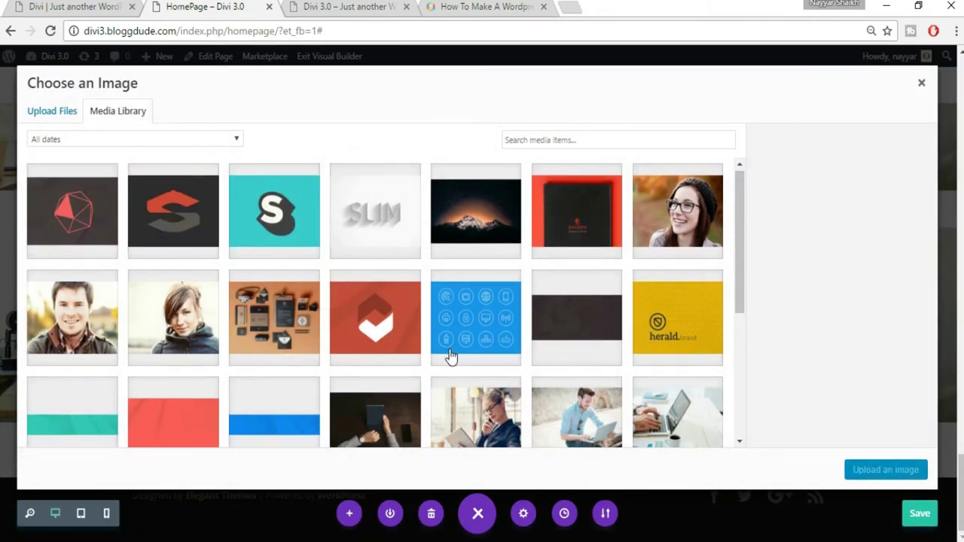
pyautogui.scroll(-4, 226, 350)
pyautogui.click(381, 291)
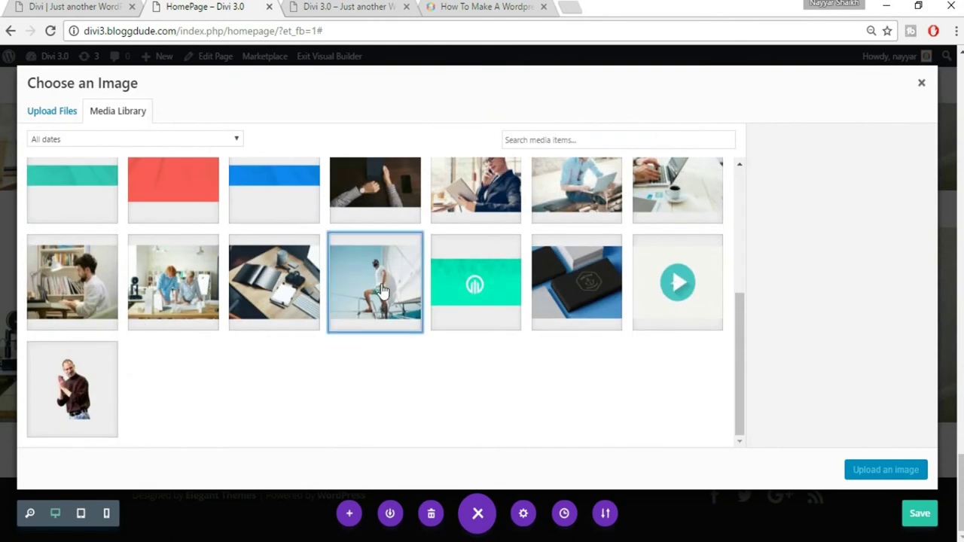
pyautogui.click(860, 471)
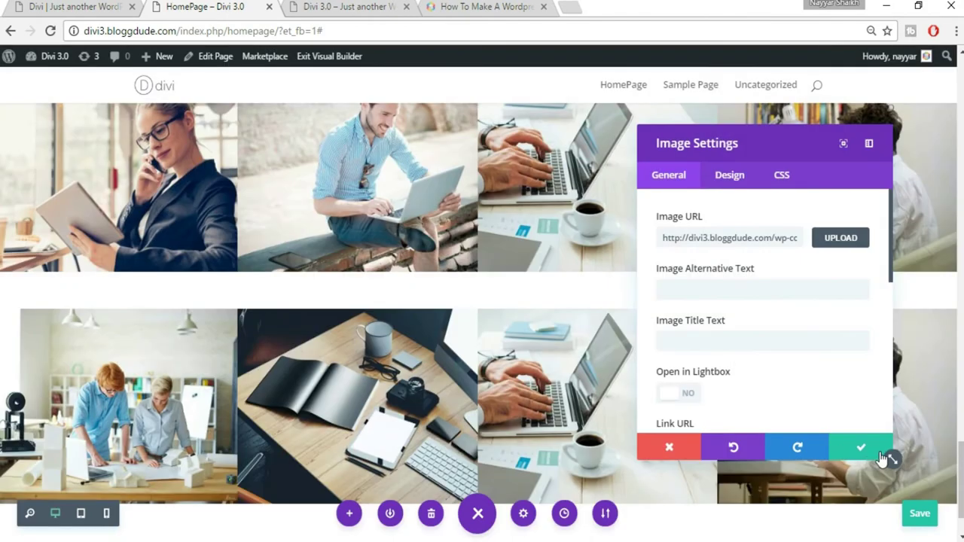
pyautogui.click(858, 446)
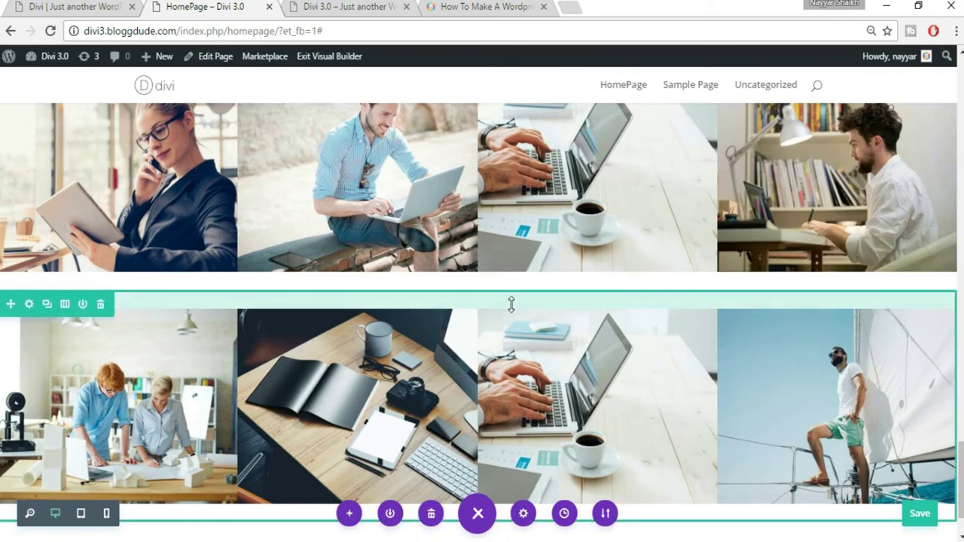
pyautogui.moveTo(514, 285); pyautogui.dragTo(514, 274)
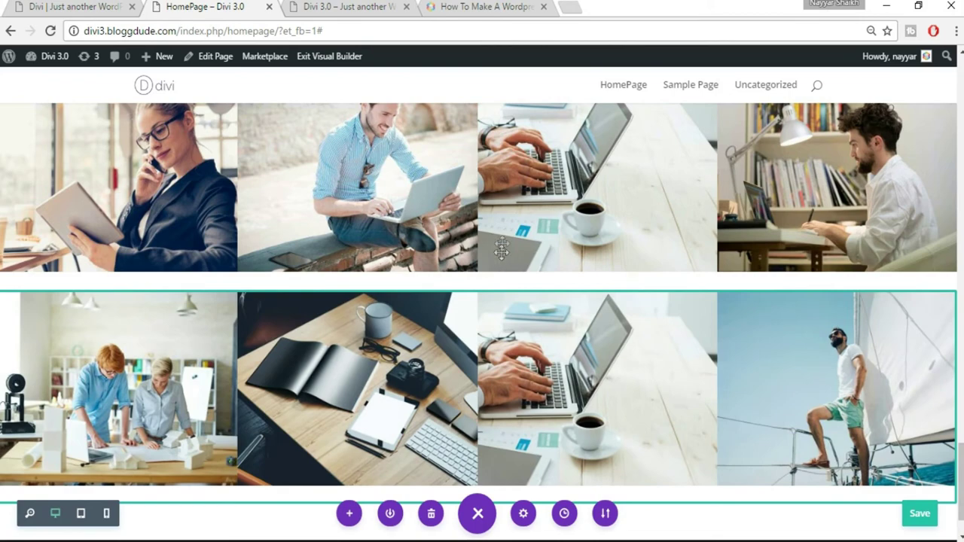
pyautogui.scroll(1, 500, 266)
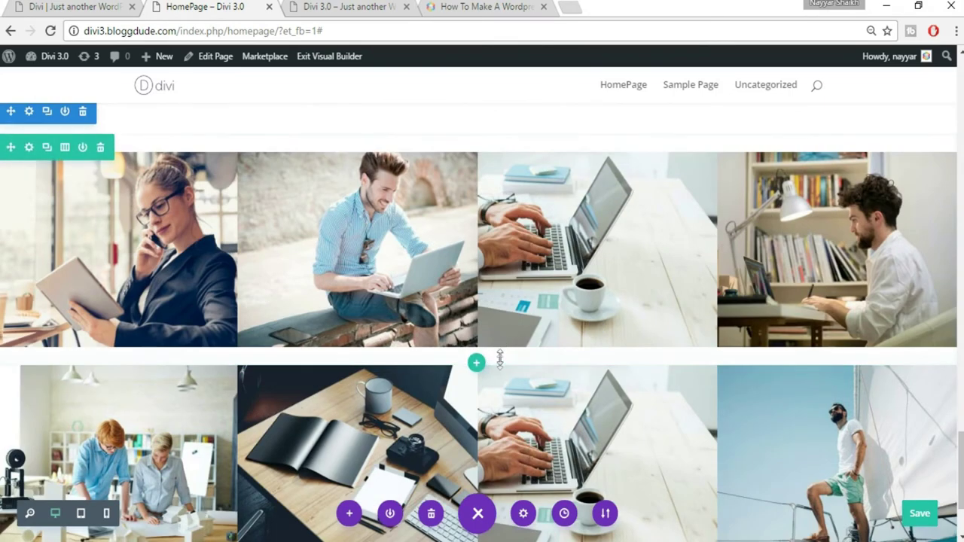
# Drag the first gallery row's bottom padding to zero so both rows sit flush
pyautogui.moveTo(504, 336); pyautogui.dragTo(505, 320)
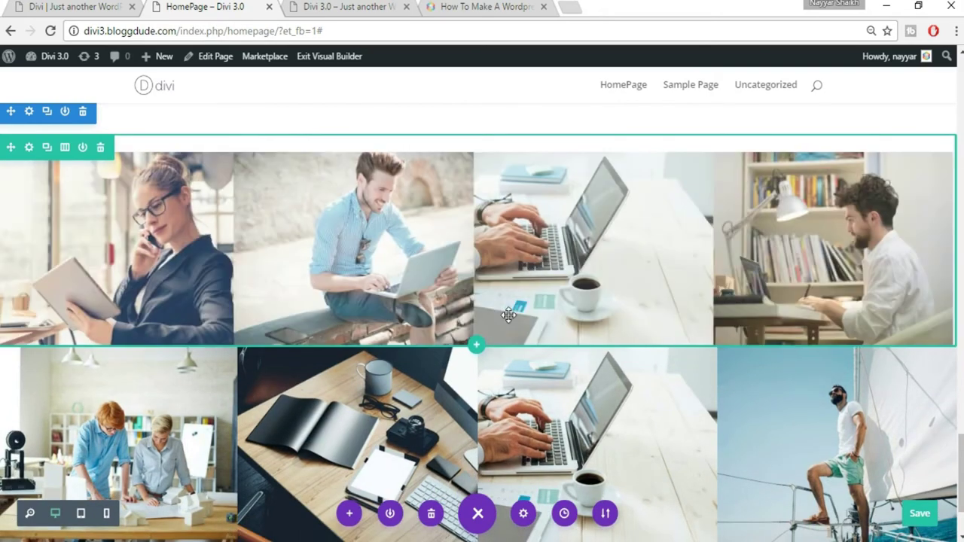
pyautogui.moveTo(578, 319); pyautogui.dragTo(578, 319)
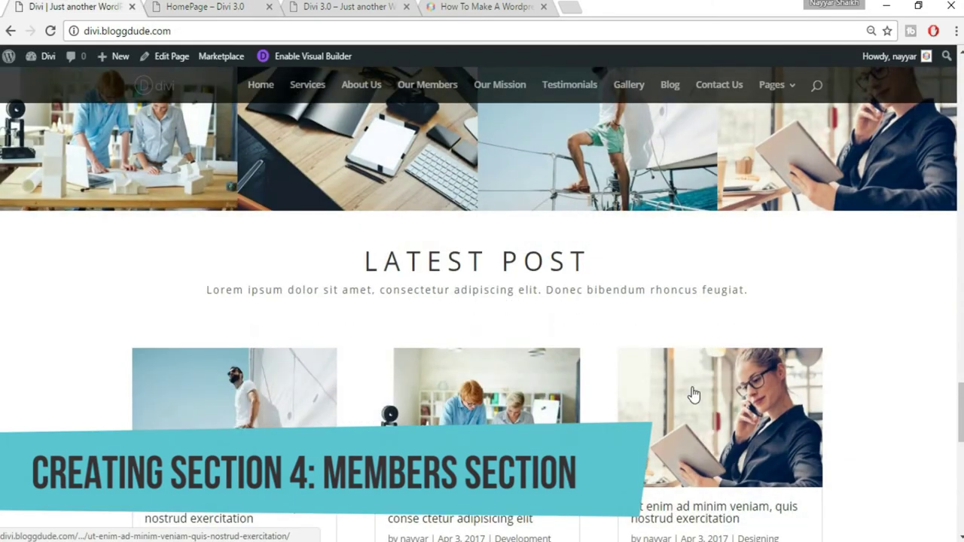
pyautogui.scroll(-3, 692, 394)
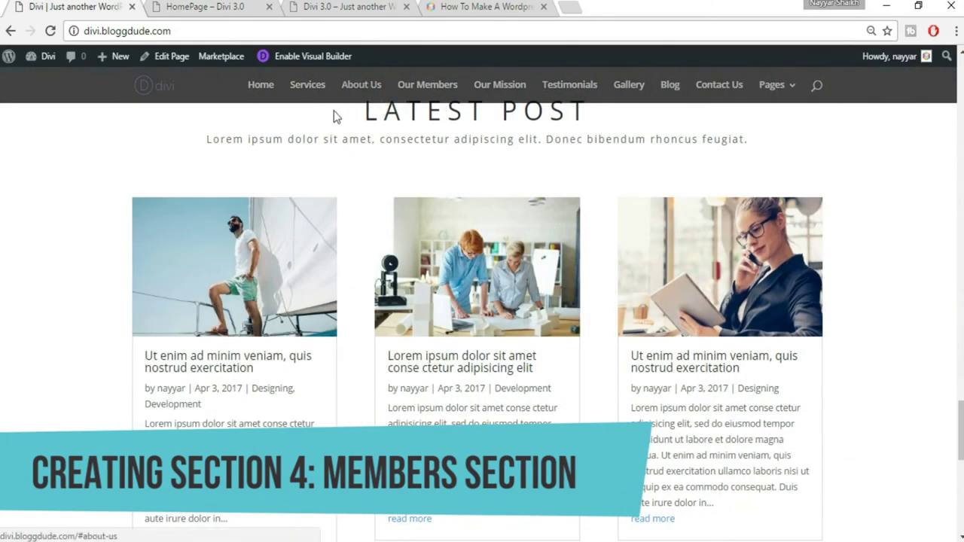
pyautogui.scroll(1, 592, 233)
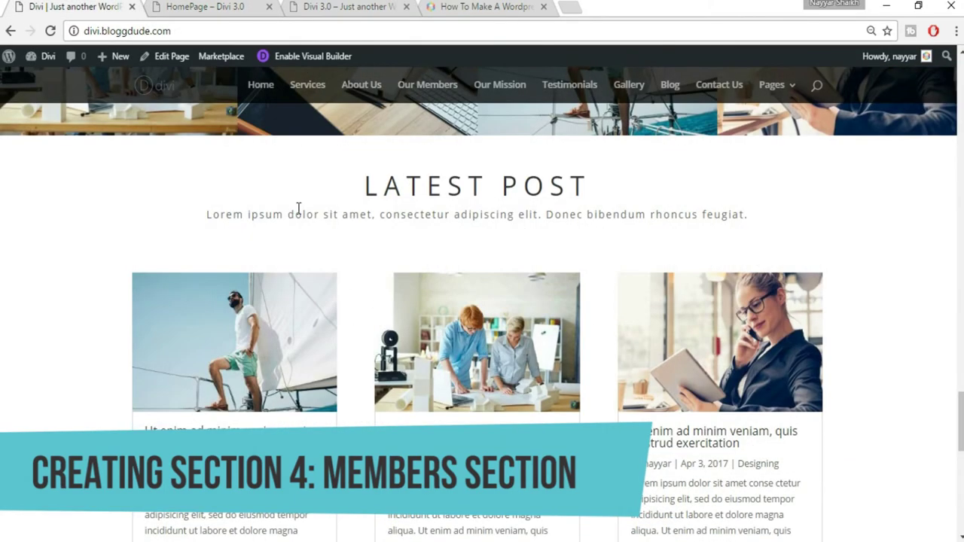
pyautogui.click(202, 6)
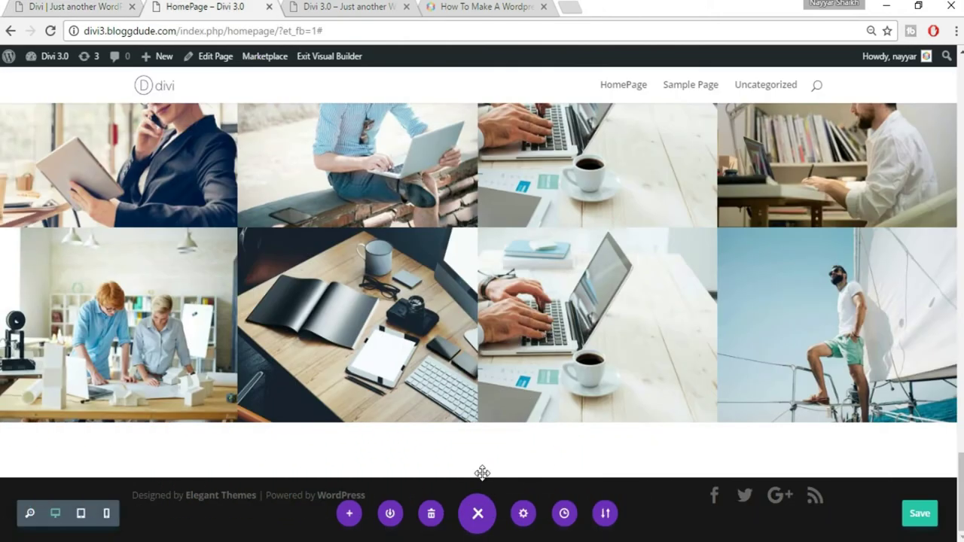
# Add a regular one-column section below the gallery with a Call To Action titled 'LATEST POST'
pyautogui.click(476, 479)
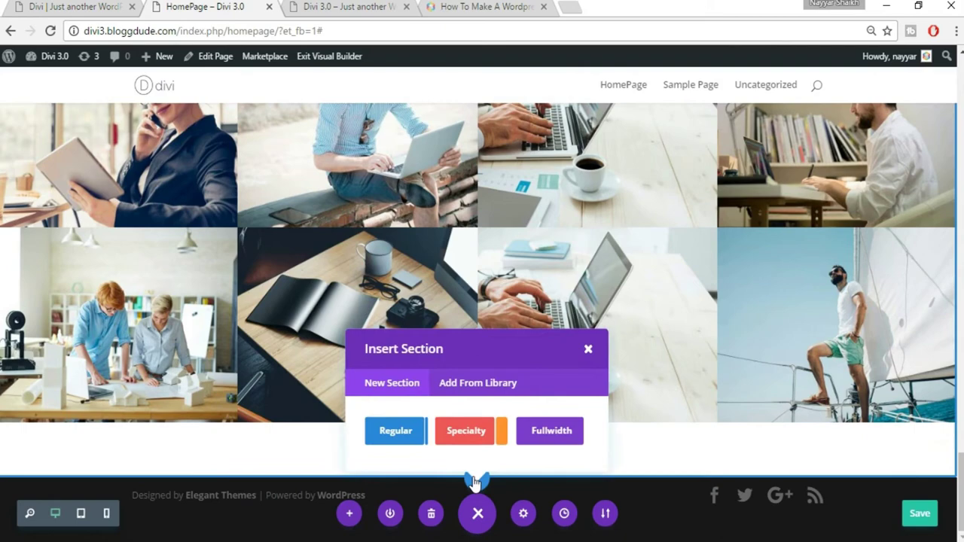
pyautogui.click(395, 430)
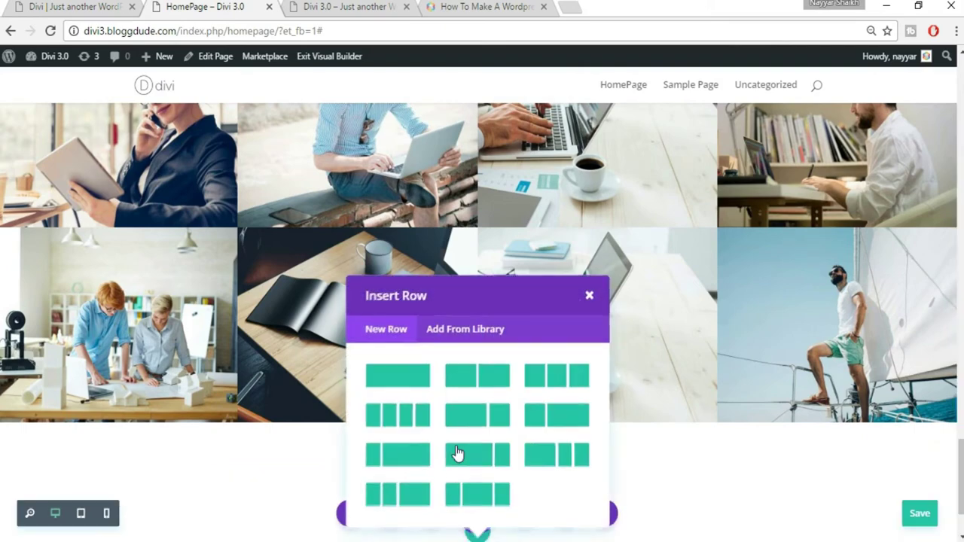
pyautogui.click(399, 373)
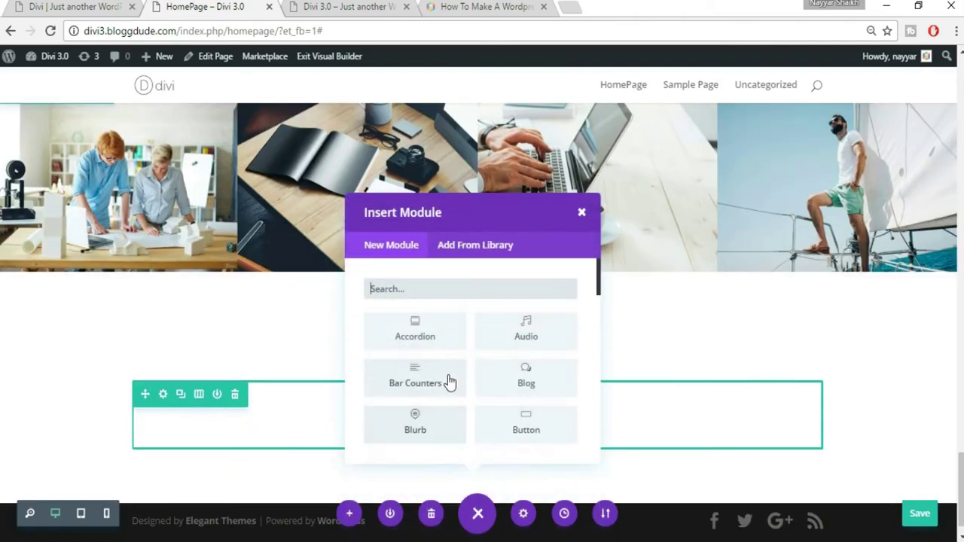
pyautogui.scroll(-2, 437, 357)
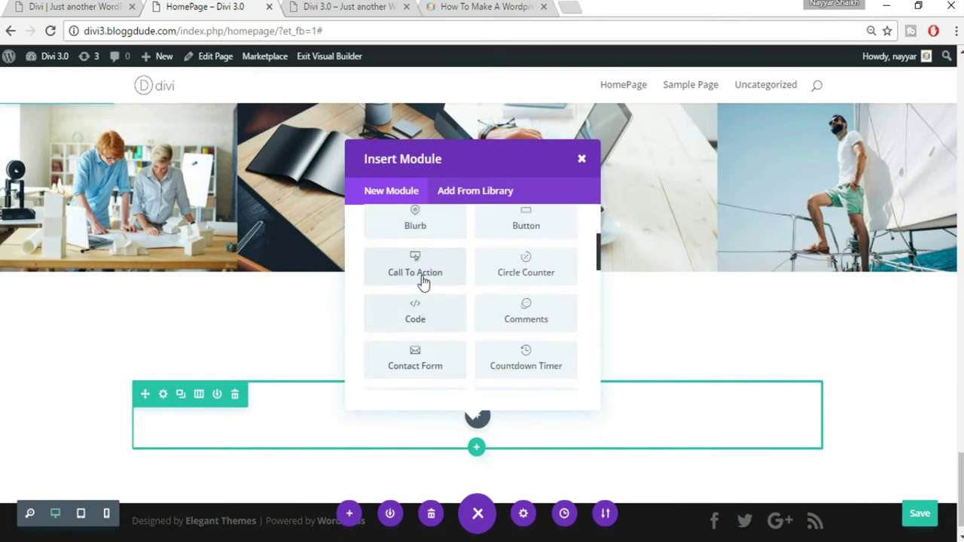
pyautogui.click(422, 275)
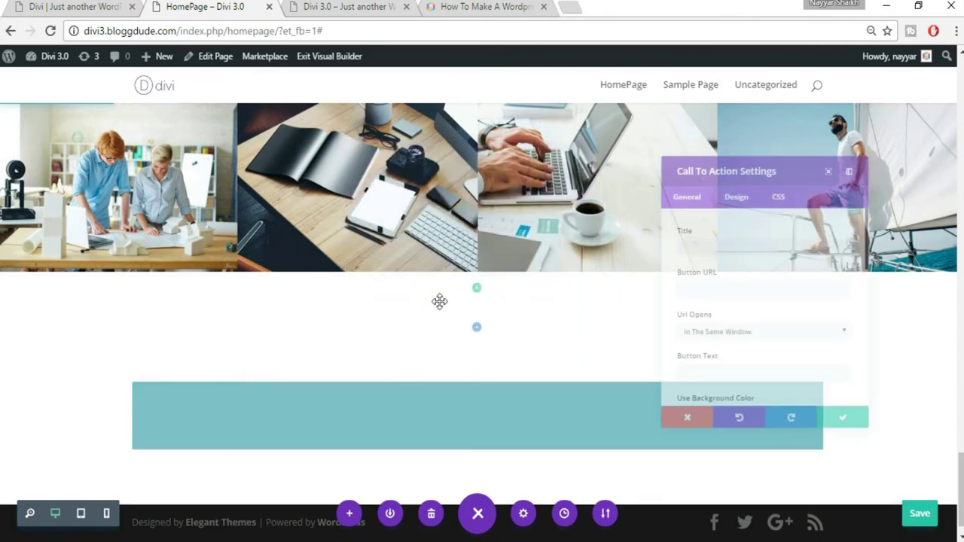
pyautogui.click(681, 236)
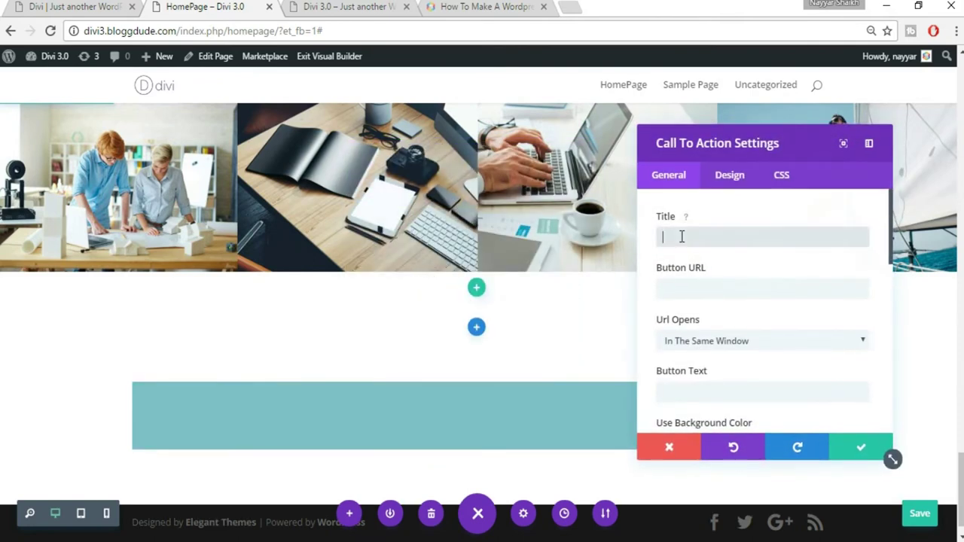
pyautogui.write('LATE')
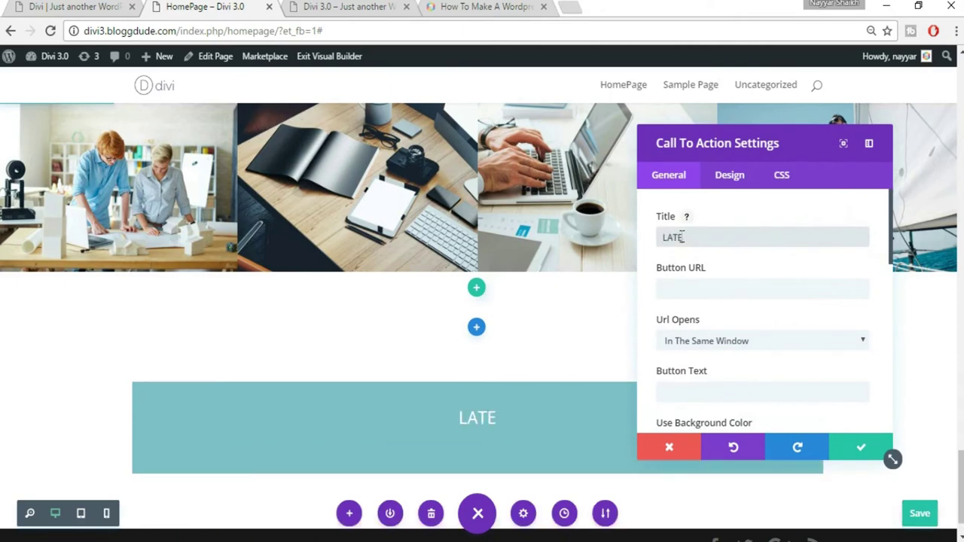
pyautogui.write('ST POST')
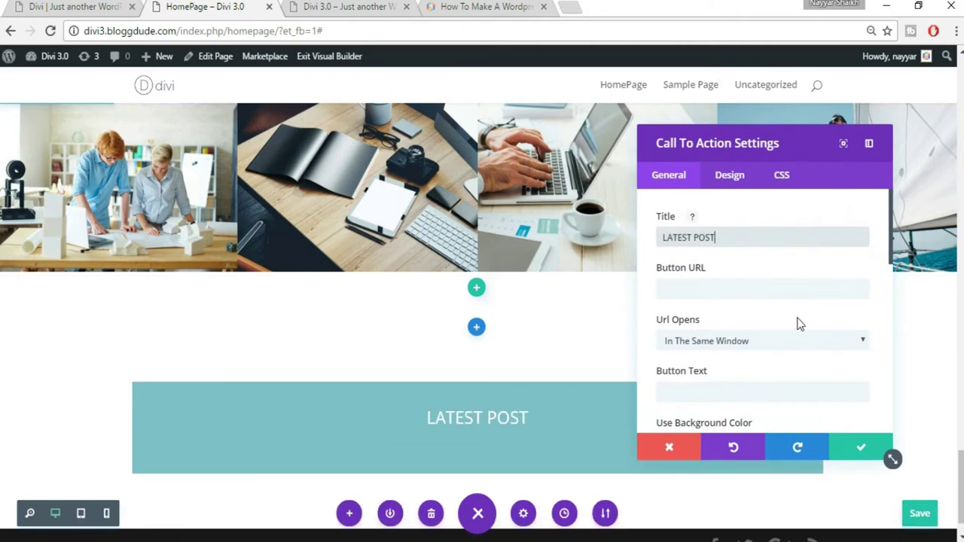
# Copy the demo's Lorem ipsum subtitle into the content and turn off the background colour
pyautogui.scroll(-5, 791, 343)
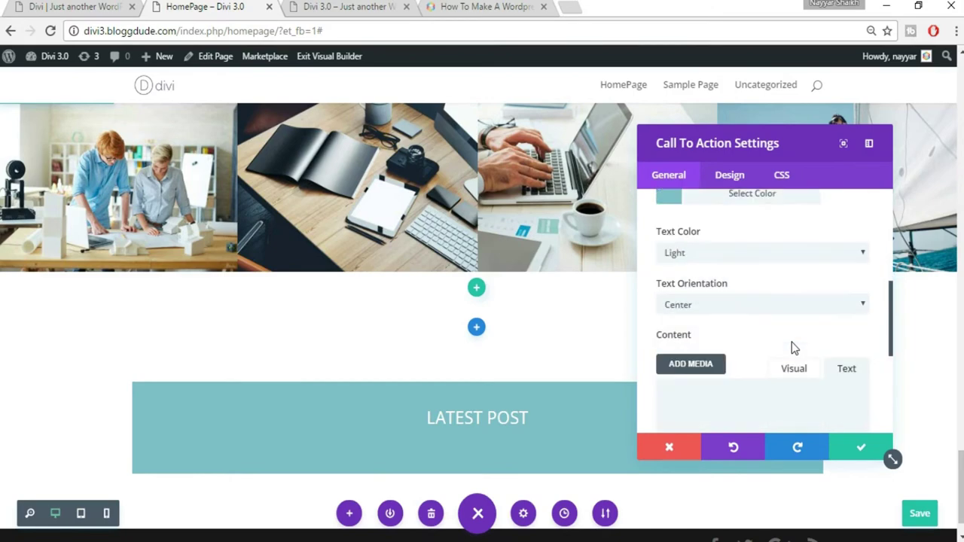
pyautogui.click(35, 6)
pyautogui.moveTo(748, 214); pyautogui.dragTo(205, 216)
pyautogui.hotkey('ctrl', 'c')
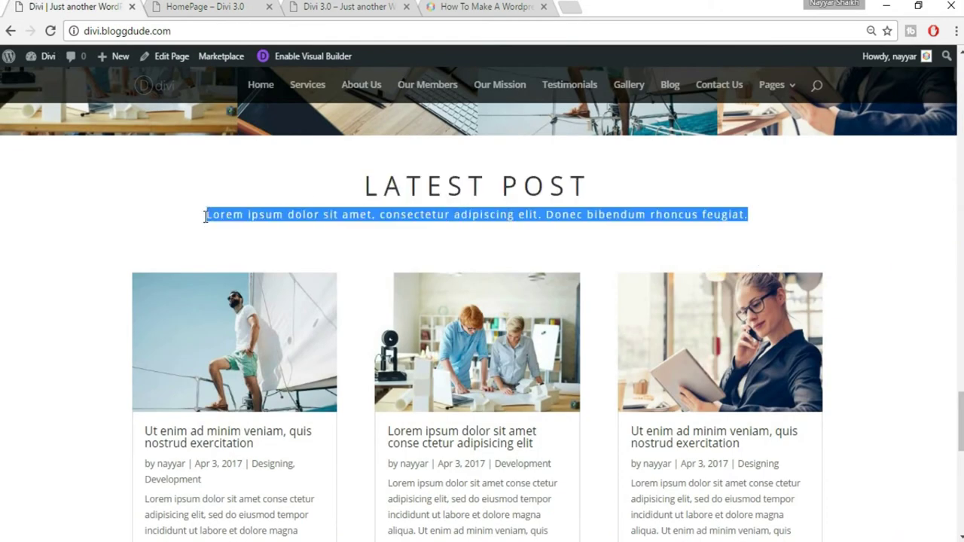
pyautogui.click(254, 7)
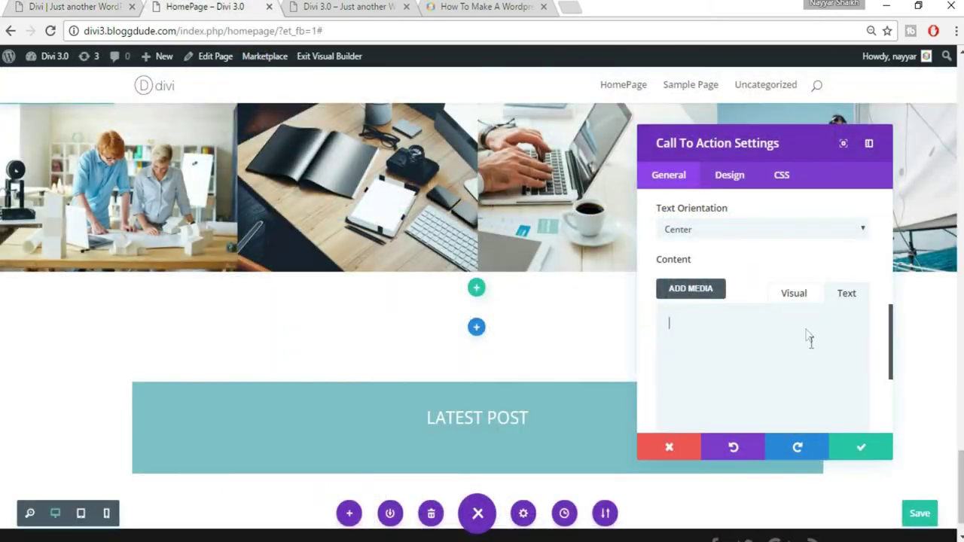
pyautogui.hotkey('ctrl', 'v')
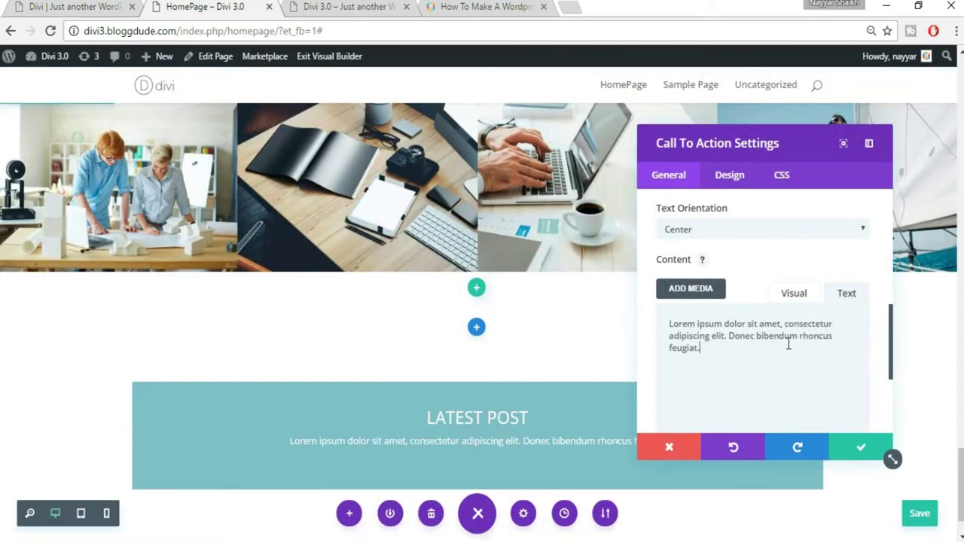
pyautogui.scroll(1, 788, 344)
pyautogui.scroll(1, 730, 241)
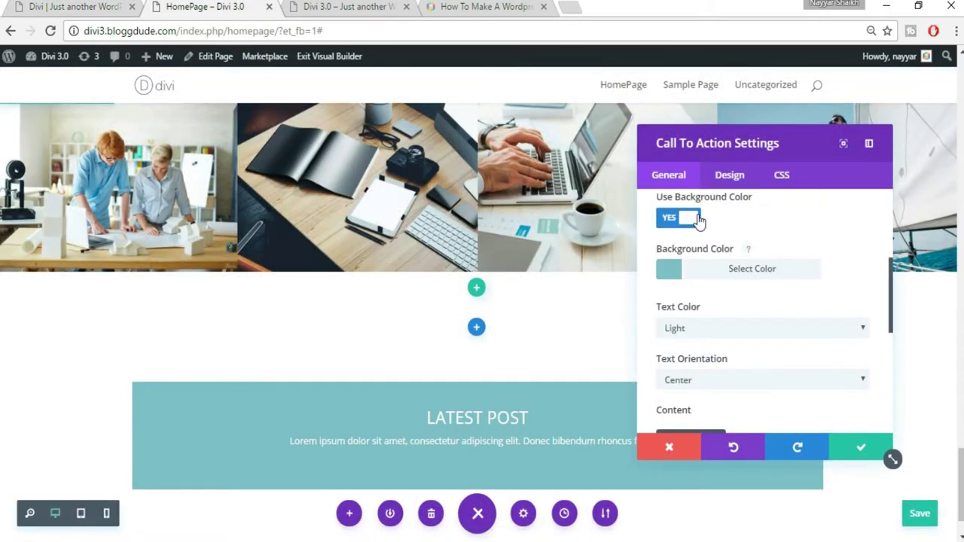
pyautogui.click(698, 219)
pyautogui.click(721, 277)
# Make the call-to-action text dark, enter 40px, and set heading letter spacing to 10px
pyautogui.click(723, 302)
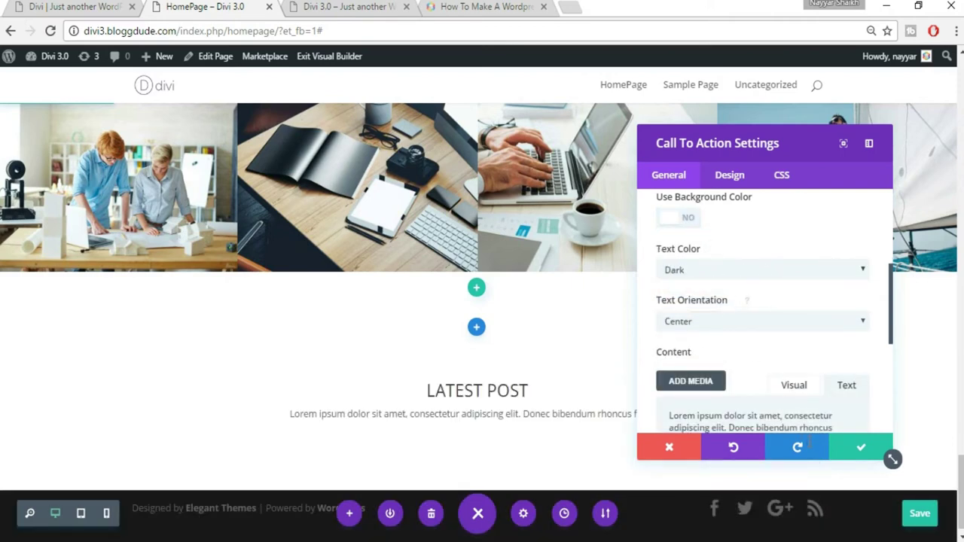
pyautogui.click(731, 180)
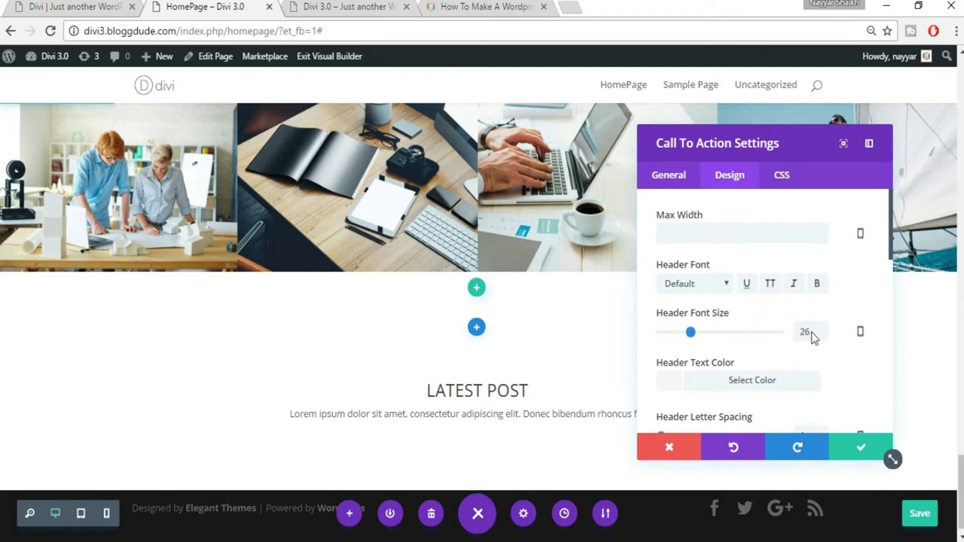
pyautogui.scroll(-1, 811, 301)
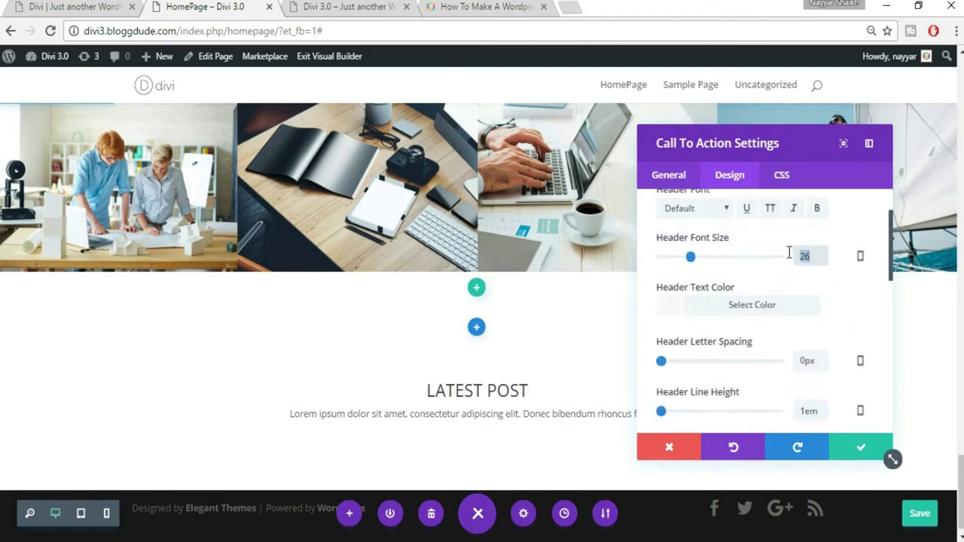
pyautogui.write('40px')
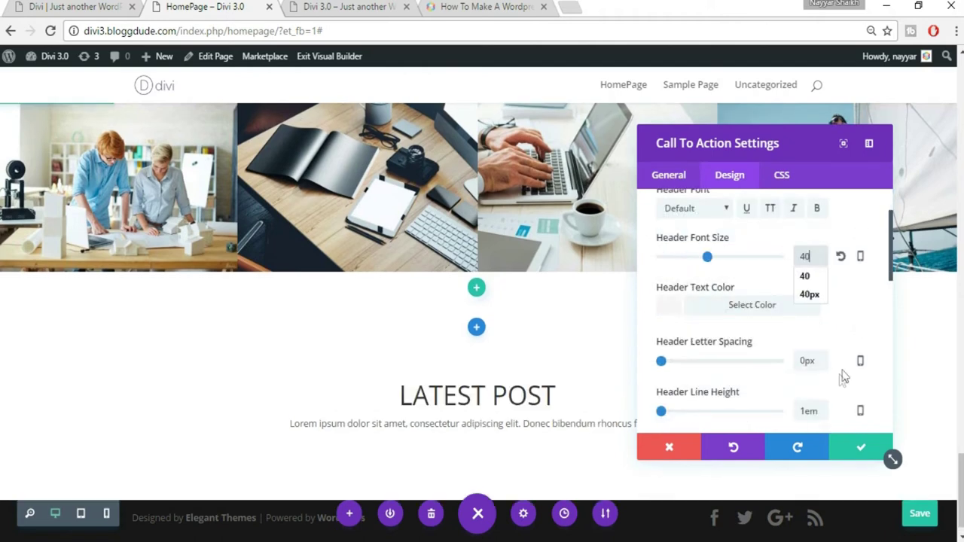
pyautogui.click(798, 361)
pyautogui.write('10px')
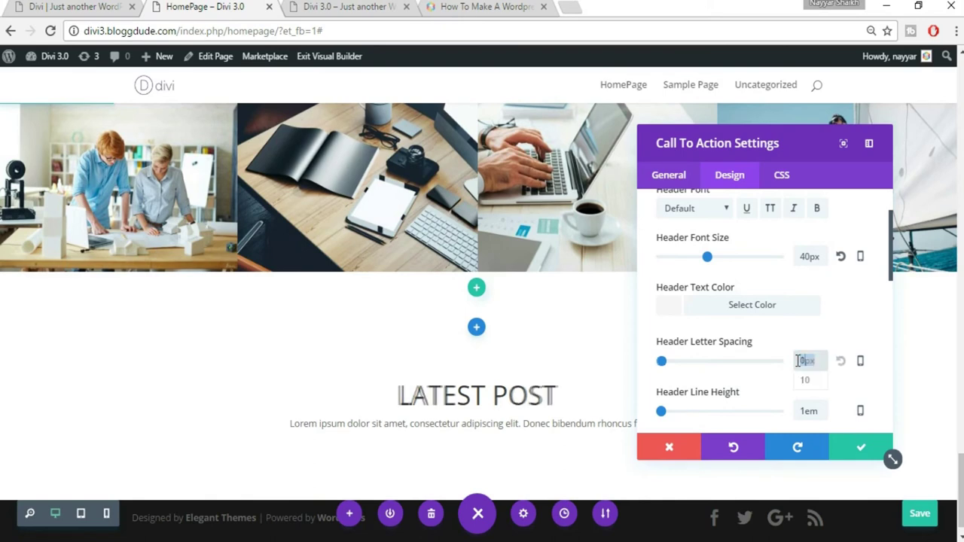
# Set the body font size to 16px, save the module, and view the demo's post cards
pyautogui.scroll(-2, 869, 332)
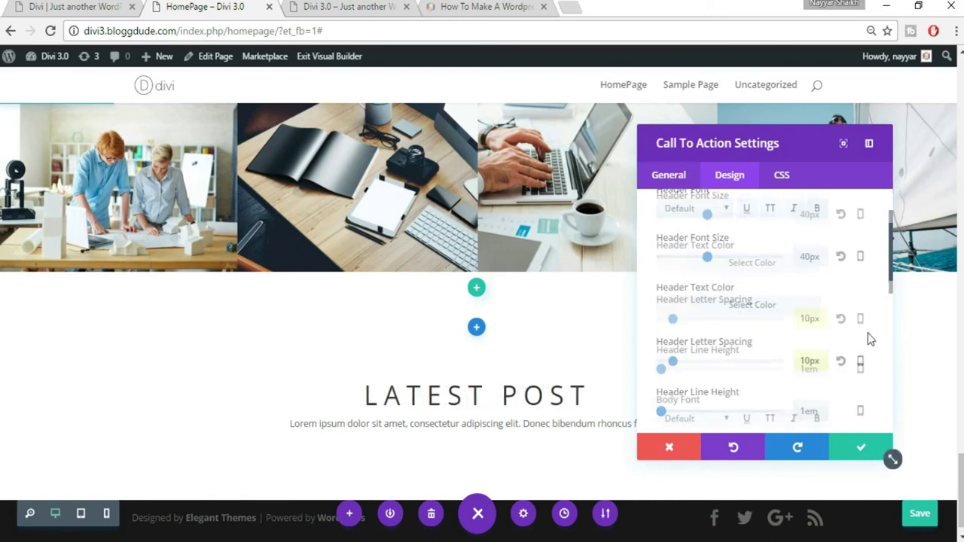
pyautogui.click(811, 356)
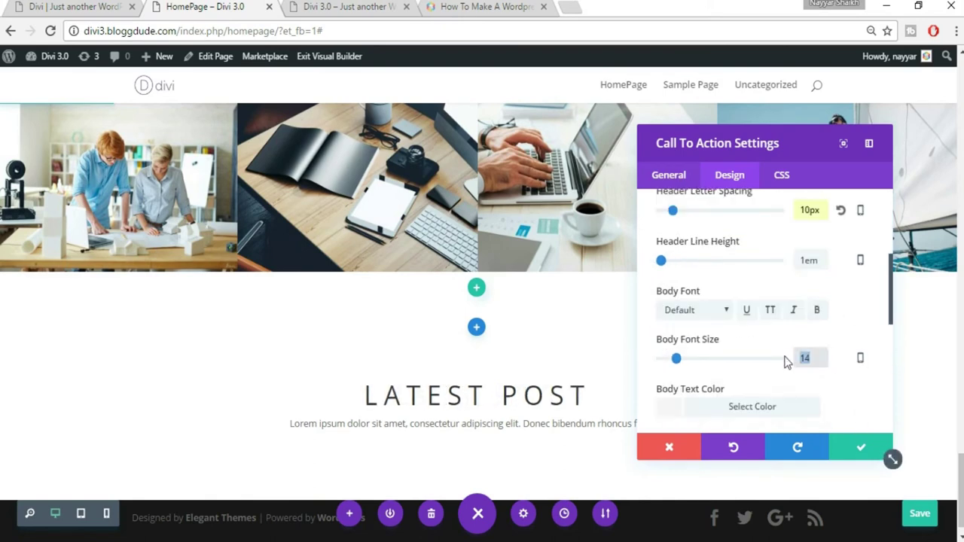
pyautogui.write('16')
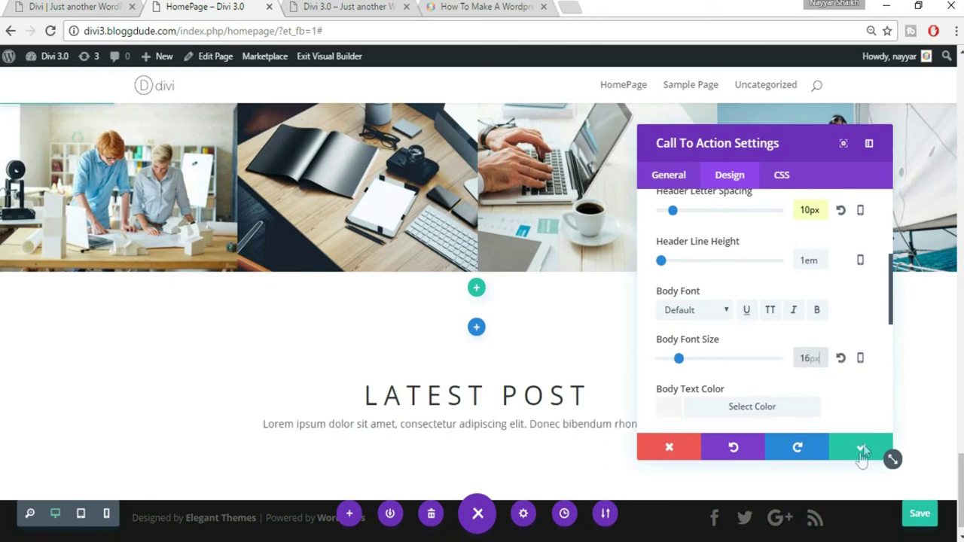
pyautogui.click(862, 449)
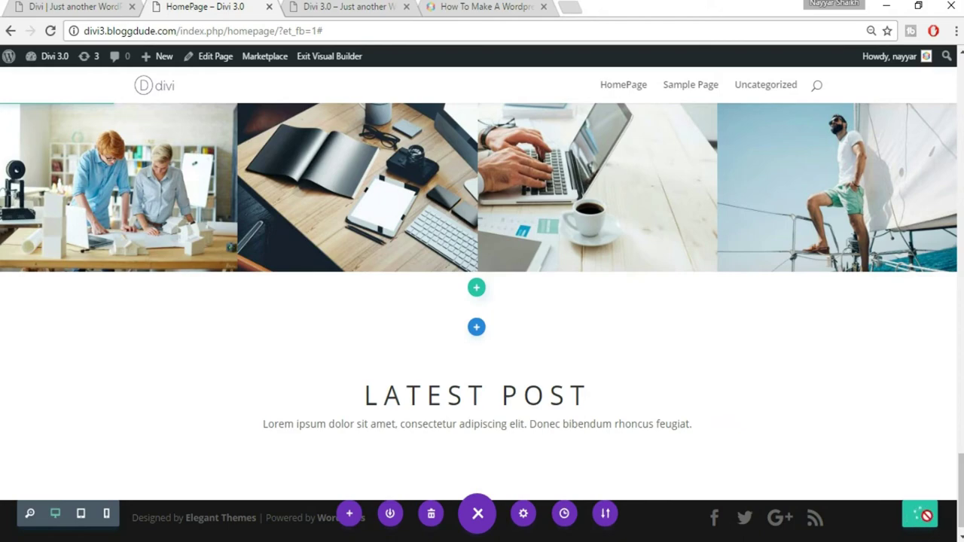
pyautogui.click(33, 6)
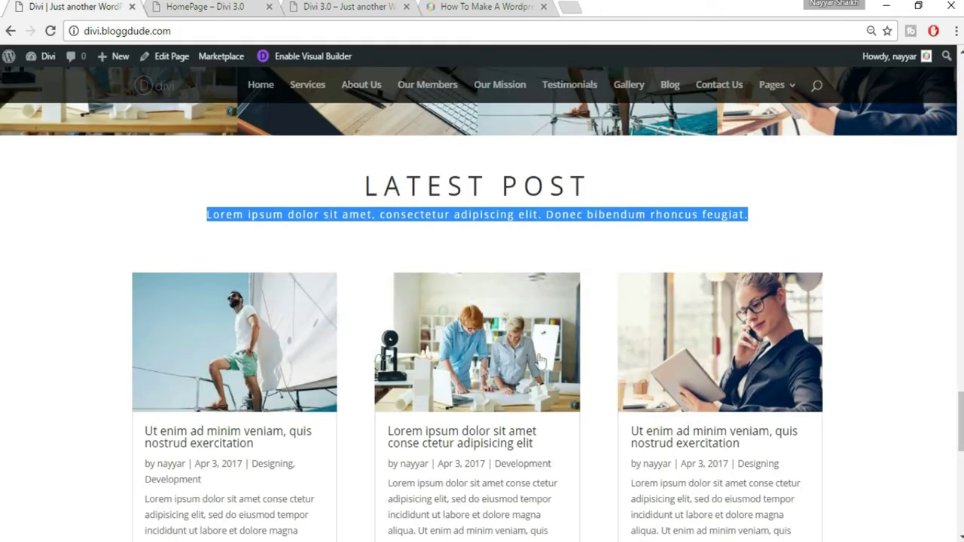
pyautogui.scroll(-2, 354, 299)
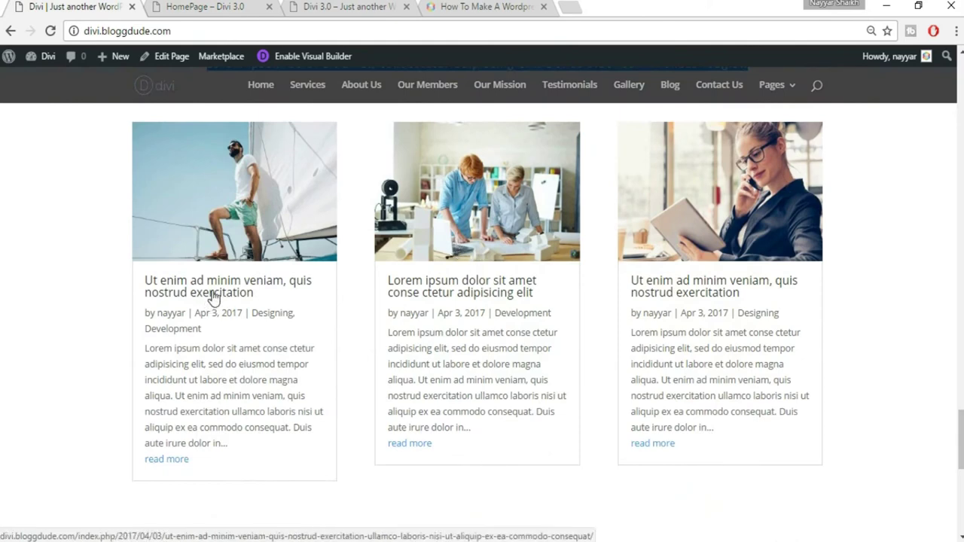
# Open and read the first demo post from the latest-post grid, then return to the HomePage builder
pyautogui.scroll(1, 845, 312)
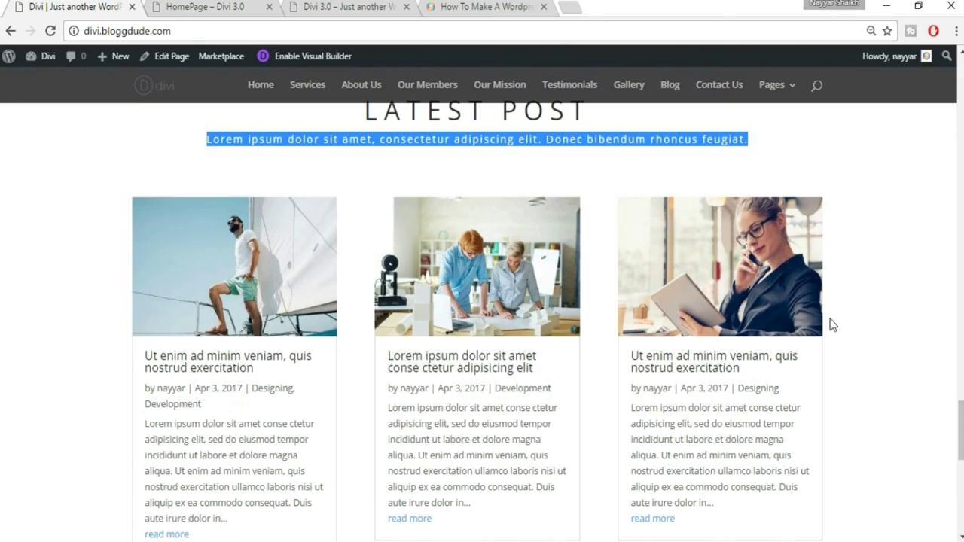
pyautogui.scroll(-2, 753, 328)
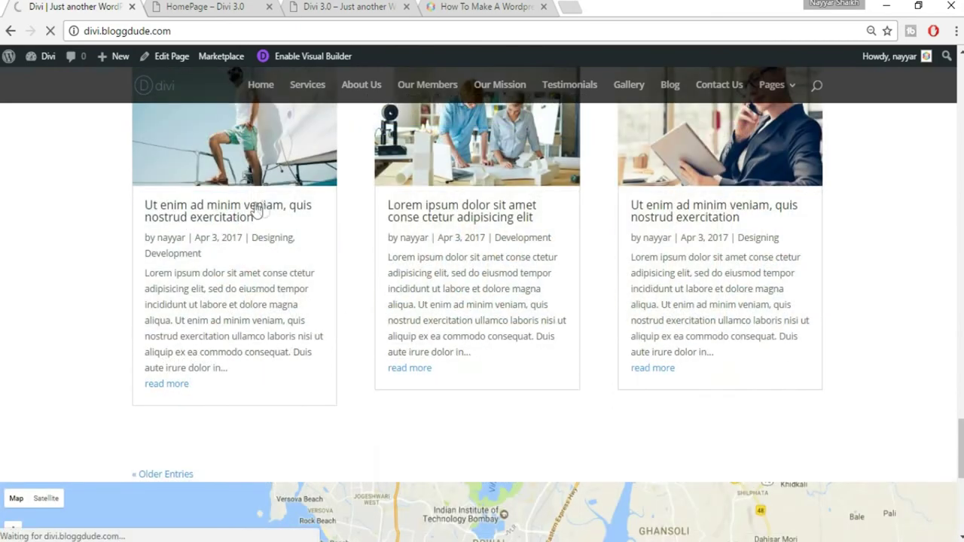
pyautogui.click(228, 218)
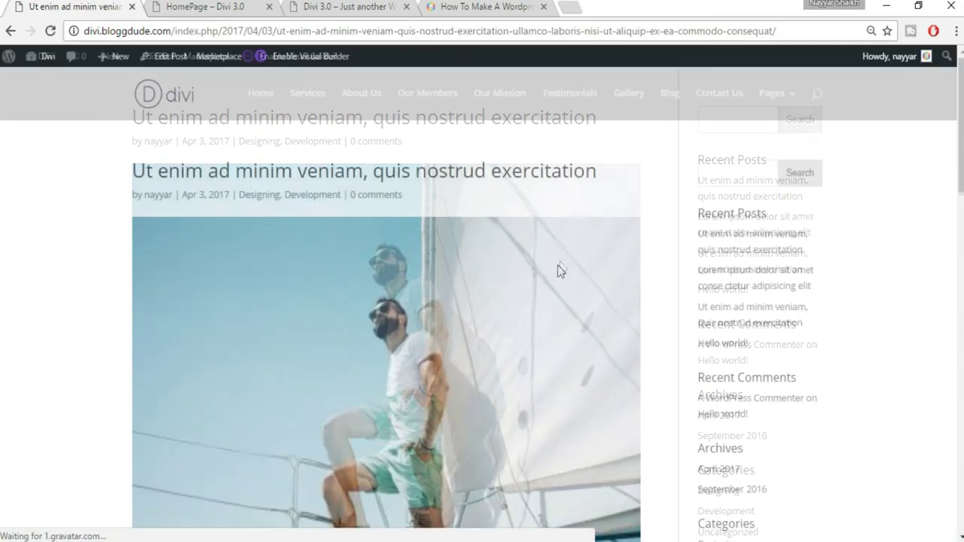
pyautogui.scroll(-7, 960, 167)
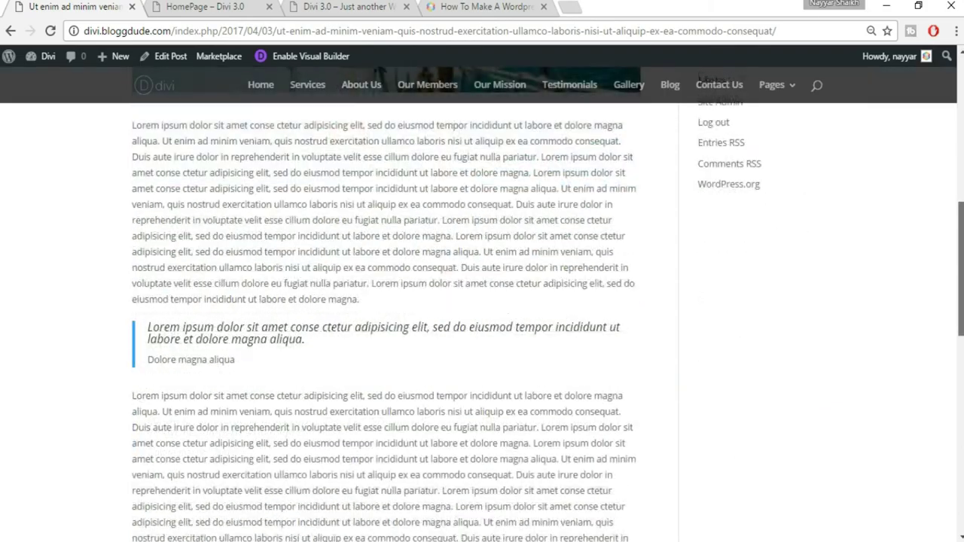
pyautogui.moveTo(960, 262); pyautogui.dragTo(960, 157)
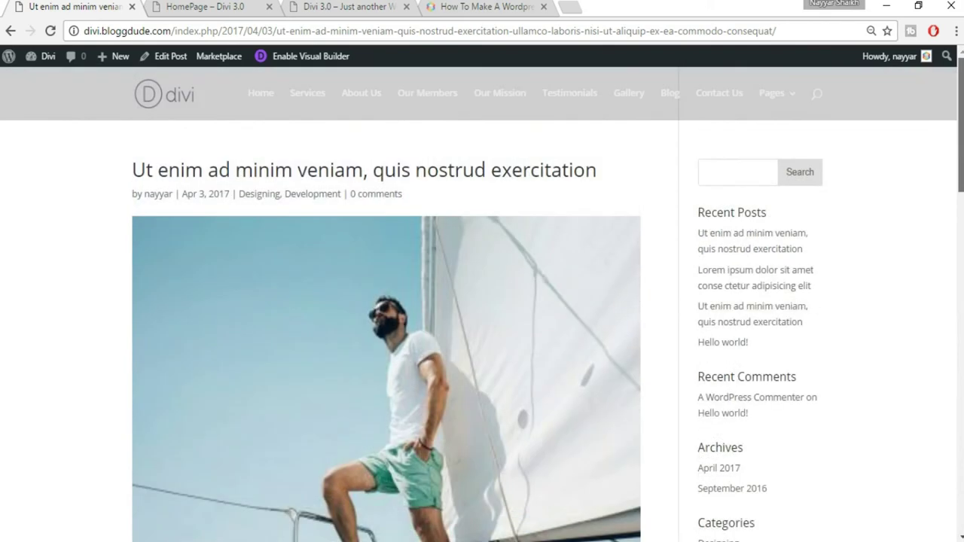
pyautogui.click(211, 6)
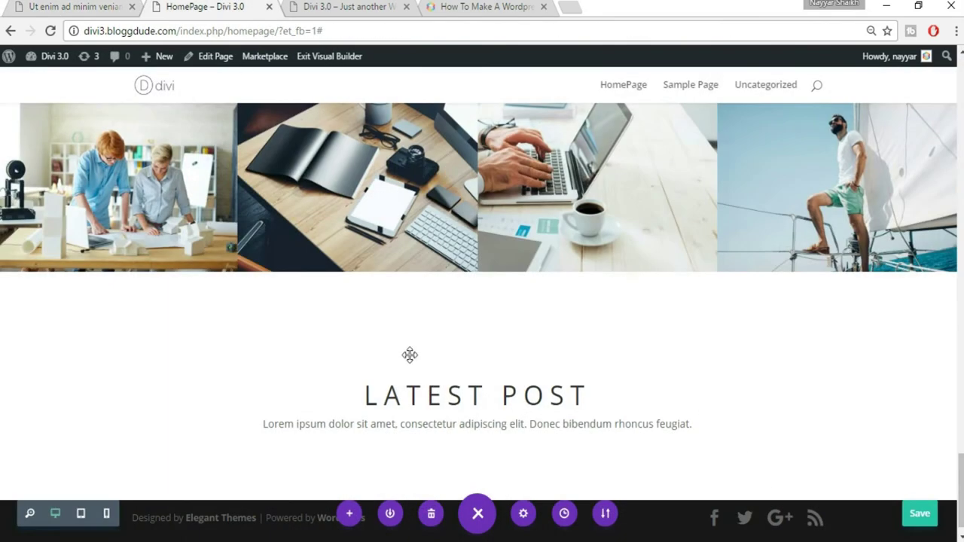
# Start a new post titled 'Ut enim ad minim veniam, quis nostrud exercitation' from the demo post
pyautogui.moveTo(163, 66)
pyautogui.click(150, 79)
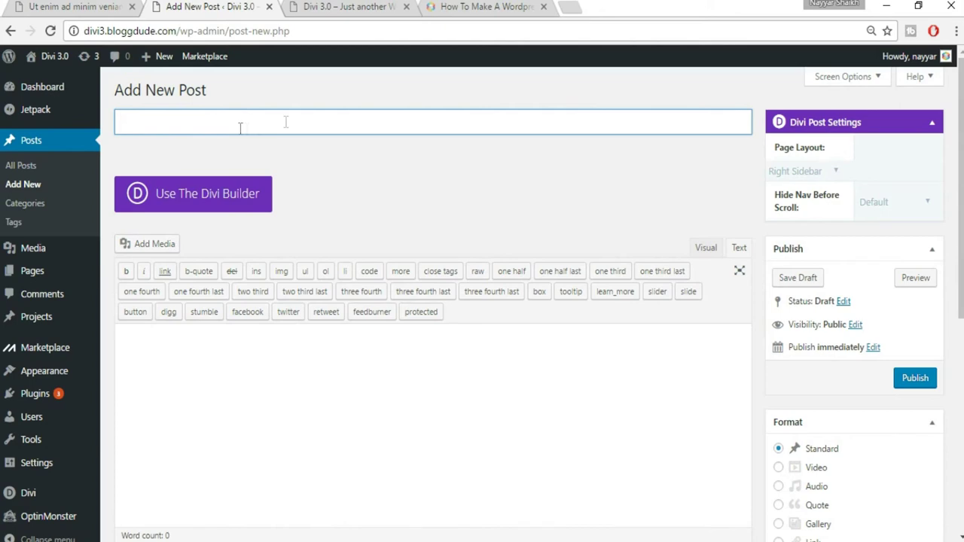
pyautogui.click(32, 7)
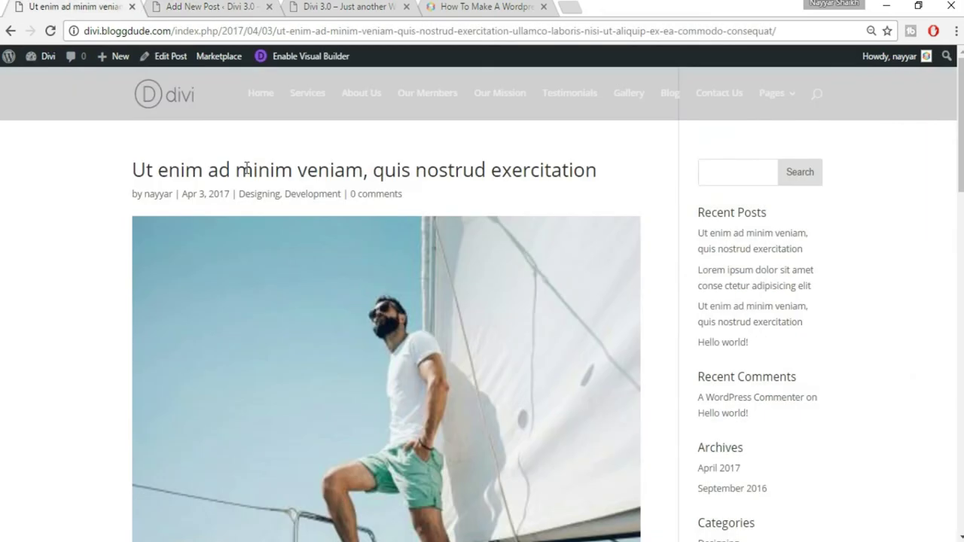
pyautogui.moveTo(611, 170); pyautogui.dragTo(132, 173)
pyautogui.hotkey('ctrl', 'c')
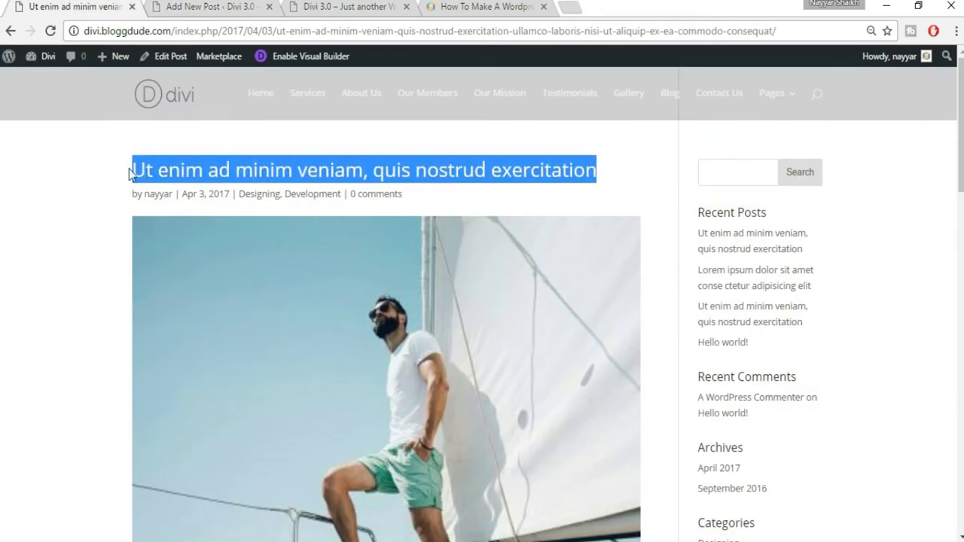
pyautogui.click(256, 6)
pyautogui.hotkey('ctrl', 'v')
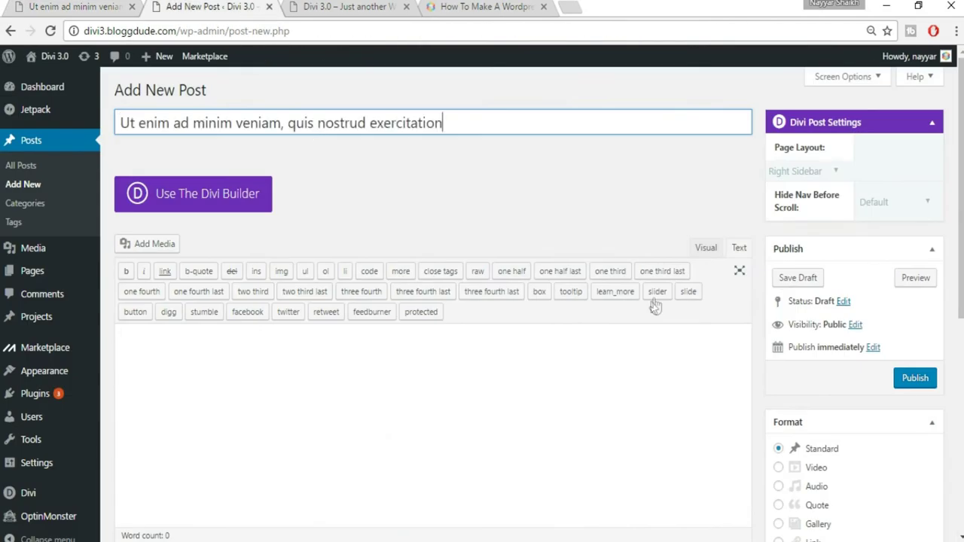
pyautogui.click(708, 255)
# Copy the demo post's body text into the Visual editor and show the advanced formatting toolbar
pyautogui.click(83, 6)
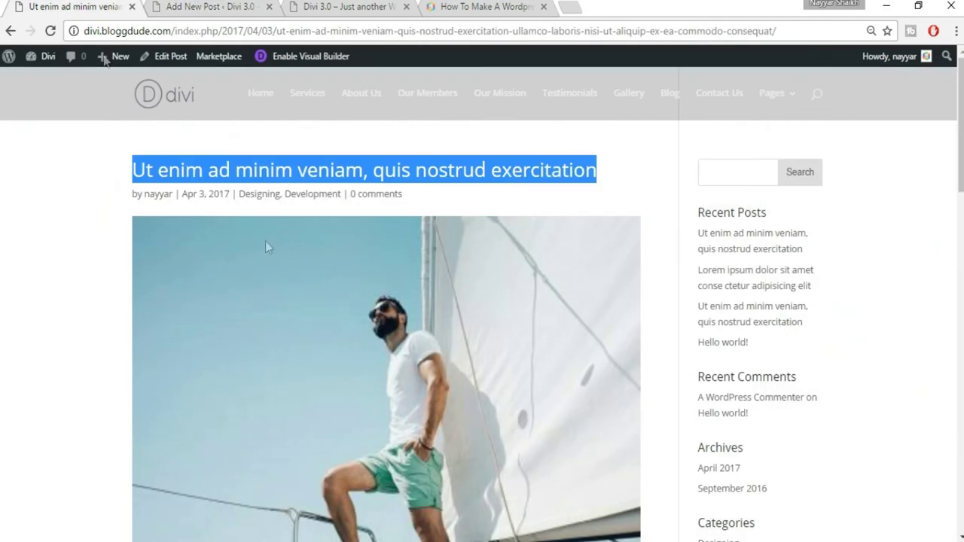
pyautogui.scroll(-5, 333, 310)
pyautogui.moveTo(136, 194); pyautogui.dragTo(342, 308)
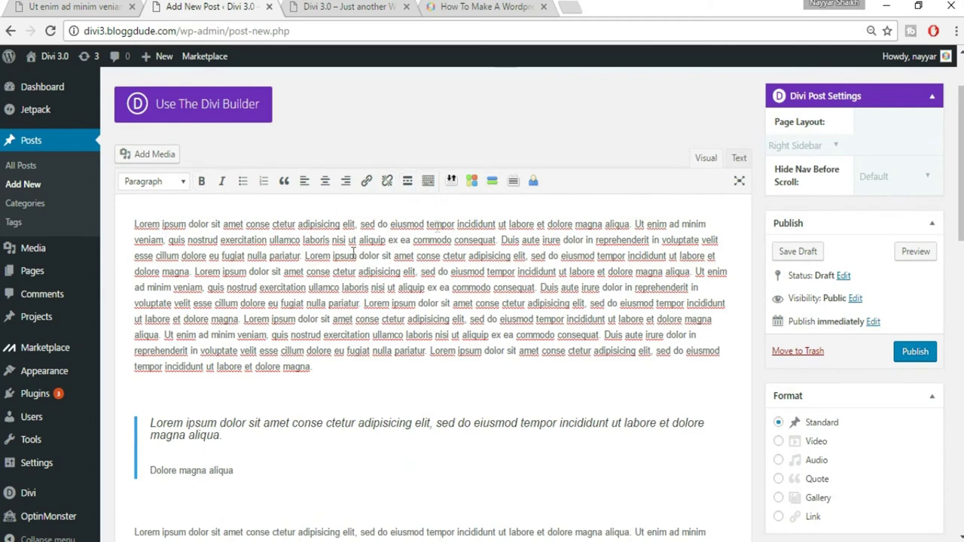
pyautogui.click(428, 181)
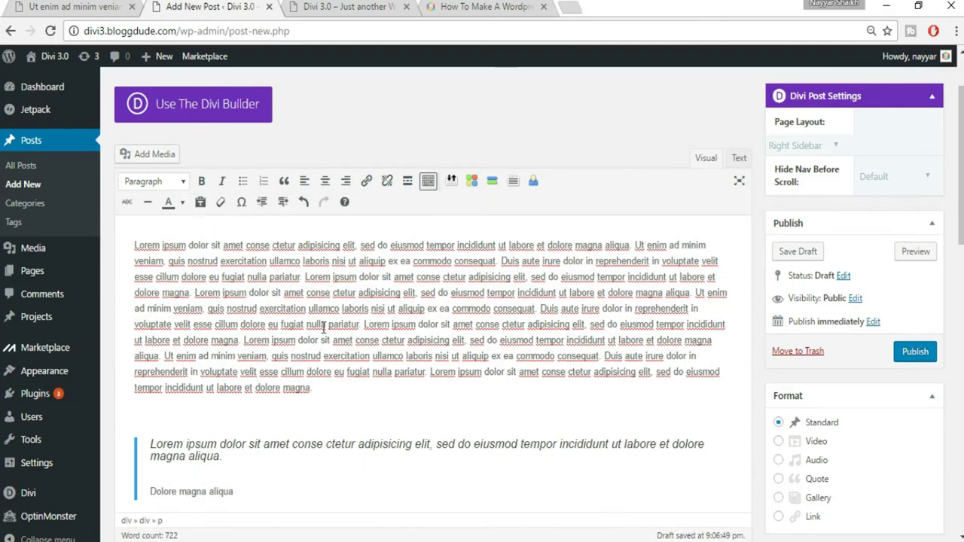
pyautogui.scroll(-5, 324, 328)
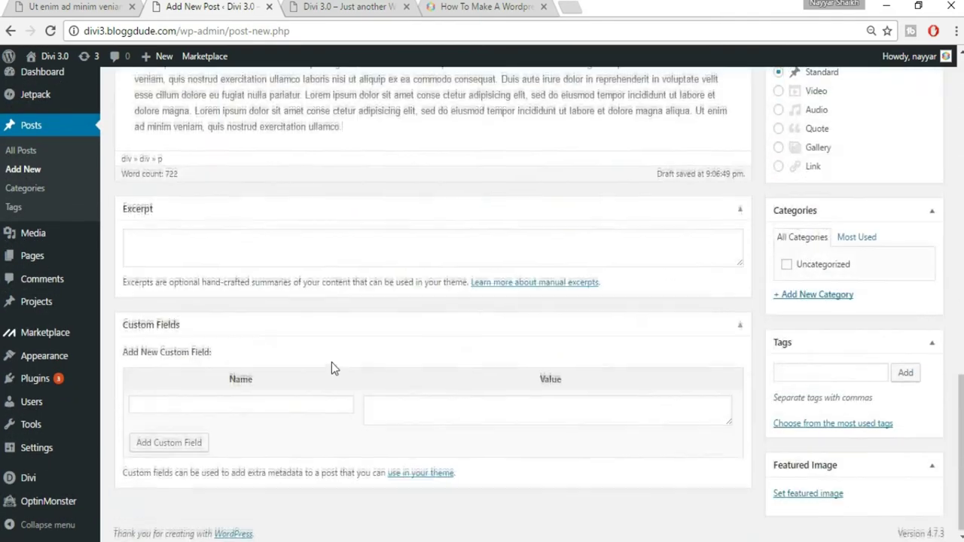
pyautogui.scroll(10, 331, 362)
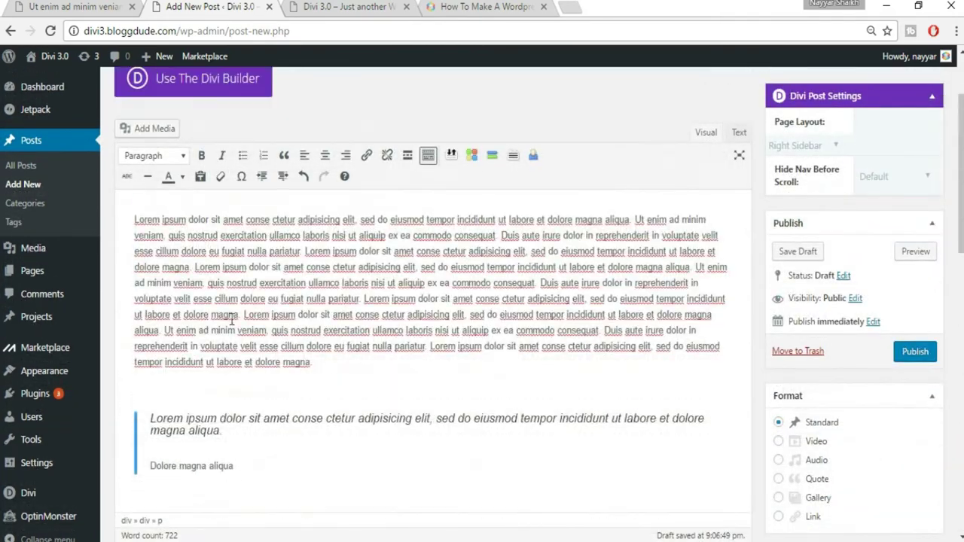
pyautogui.scroll(-3, 804, 282)
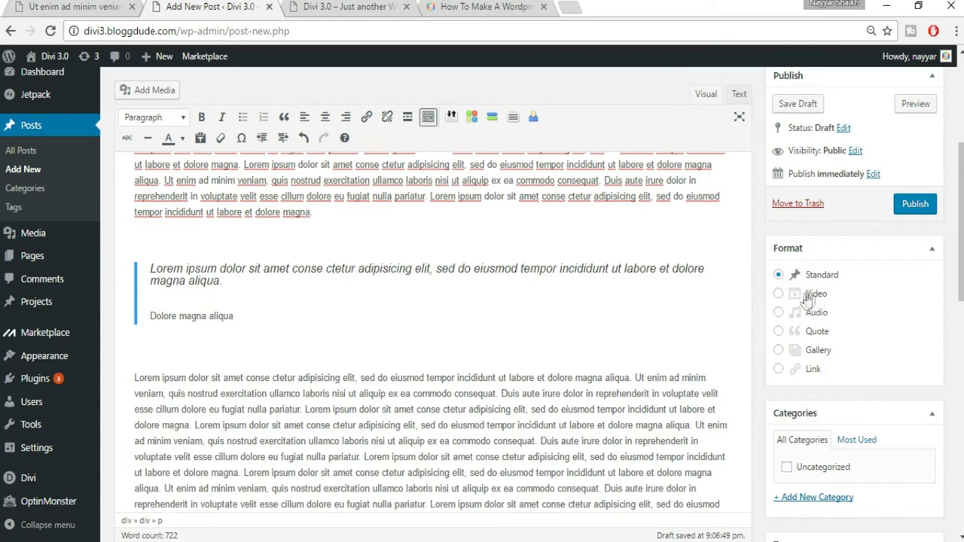
pyautogui.scroll(-2, 800, 151)
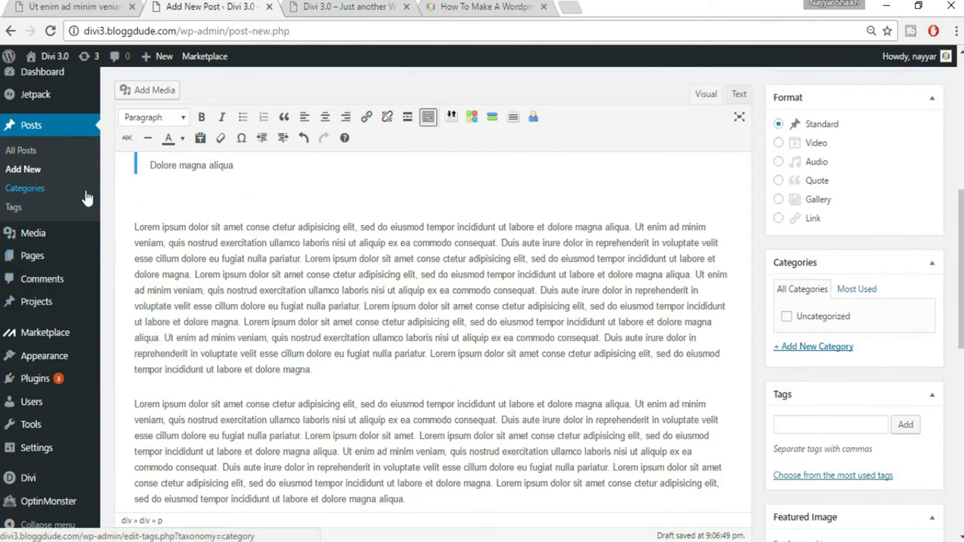
# File the post under a new Design category and add the tag 'design'
pyautogui.click(821, 351)
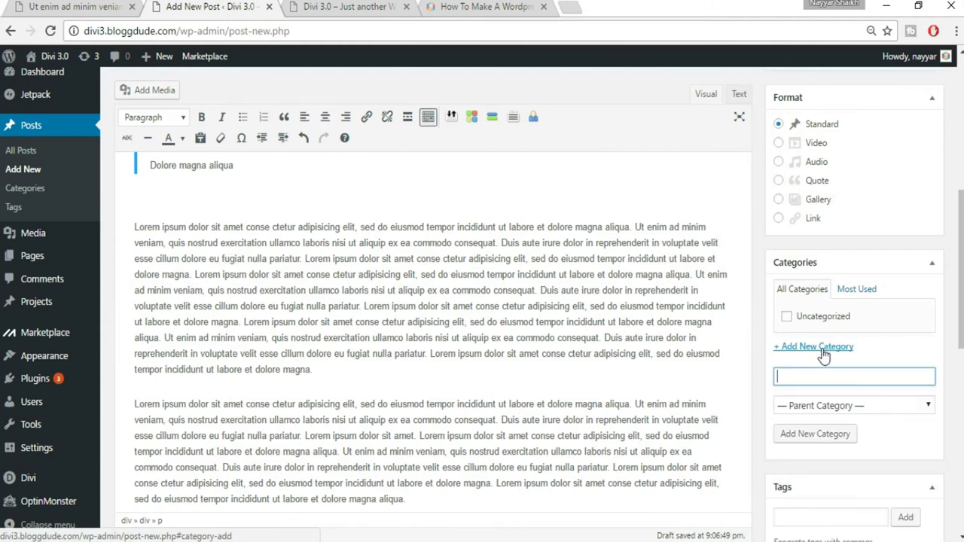
pyautogui.hotkey('ctrl', 'd')
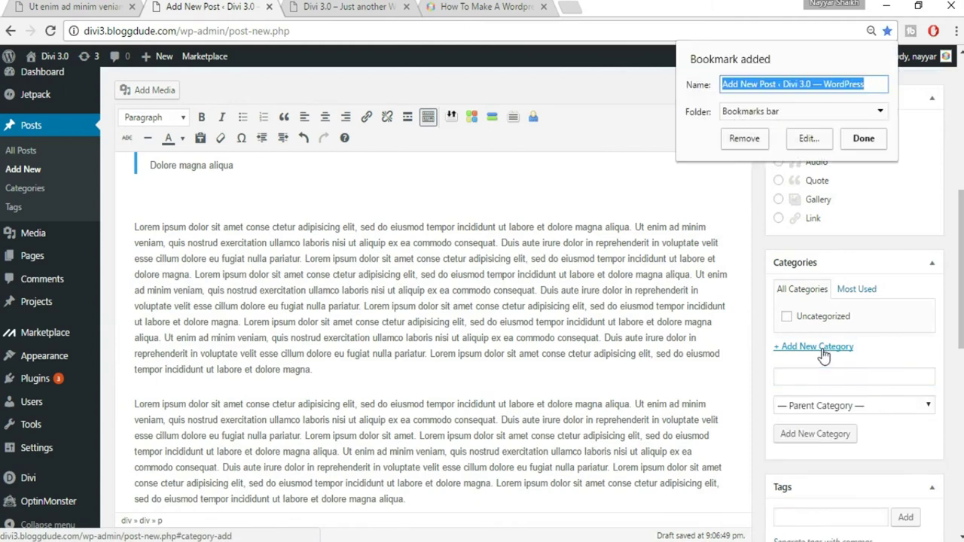
pyautogui.press('Escape')
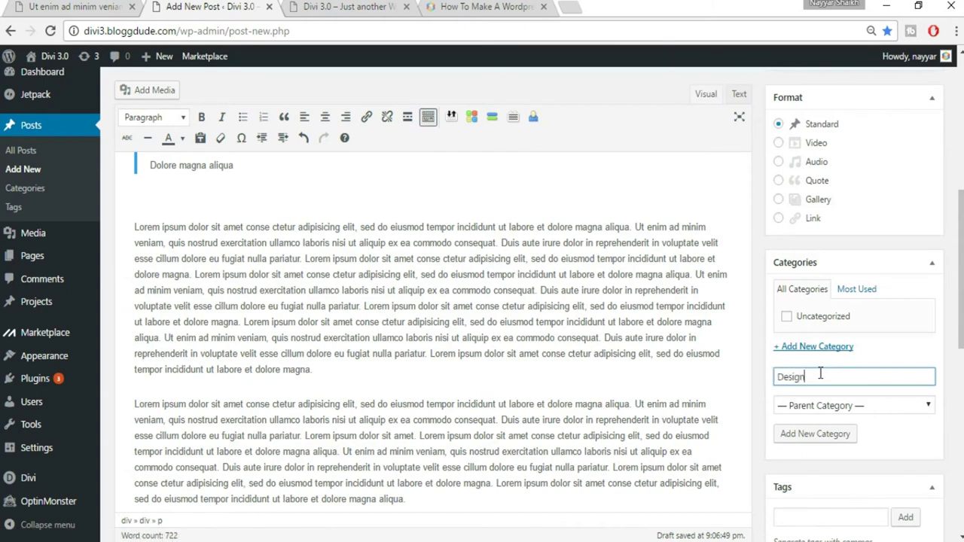
pyautogui.click(824, 442)
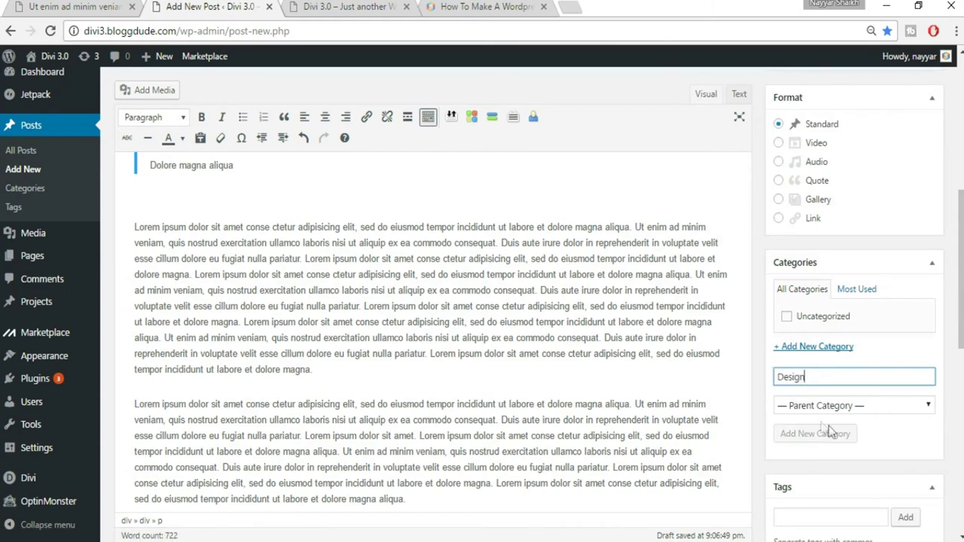
pyautogui.scroll(-2, 865, 407)
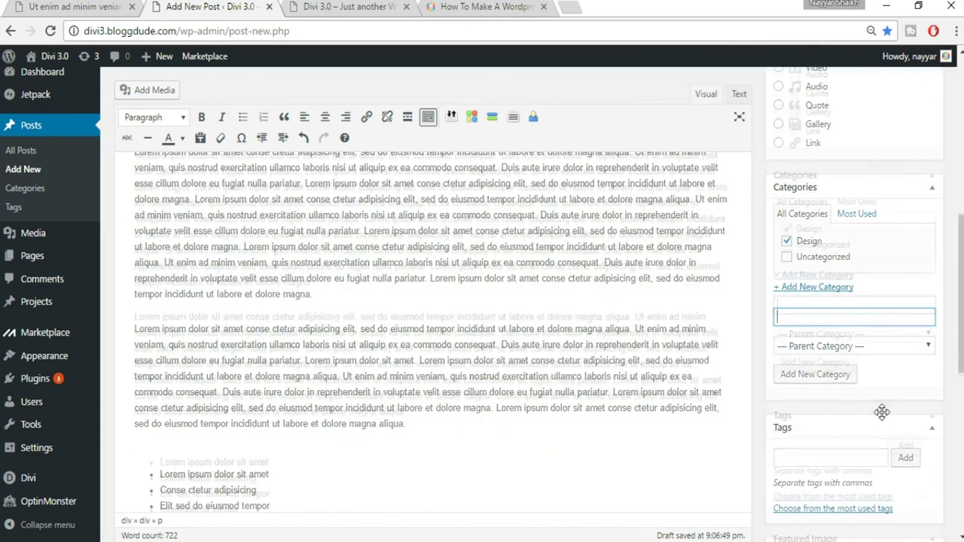
pyautogui.click(836, 388)
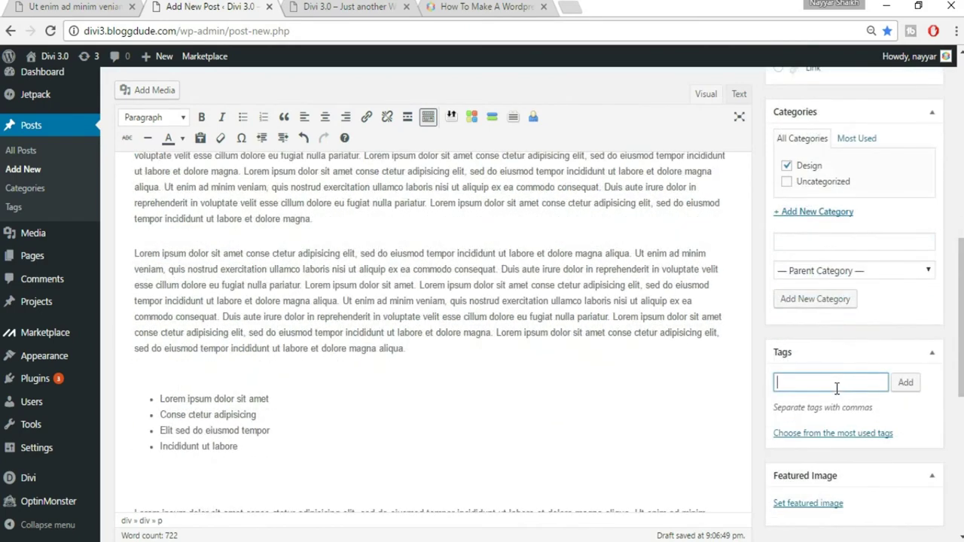
pyautogui.write('design')
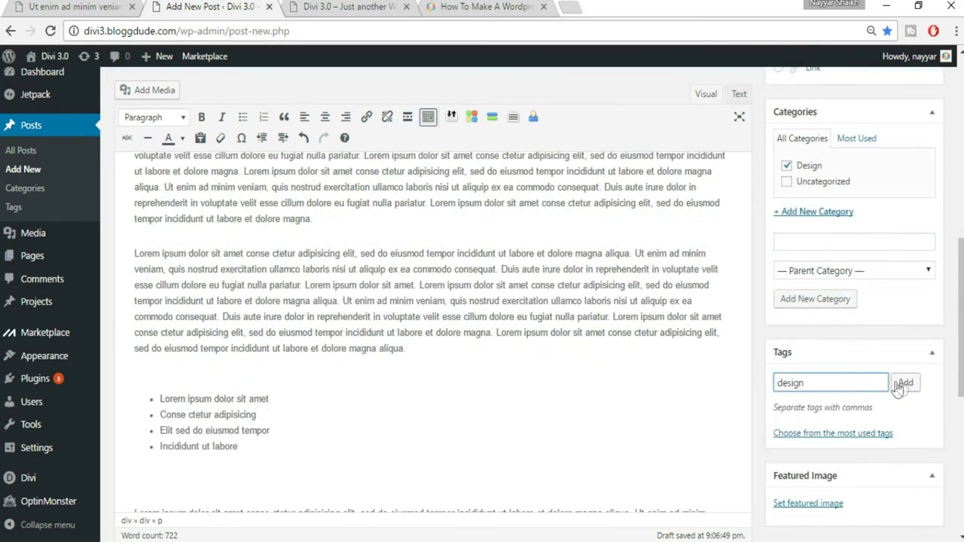
pyautogui.click(904, 382)
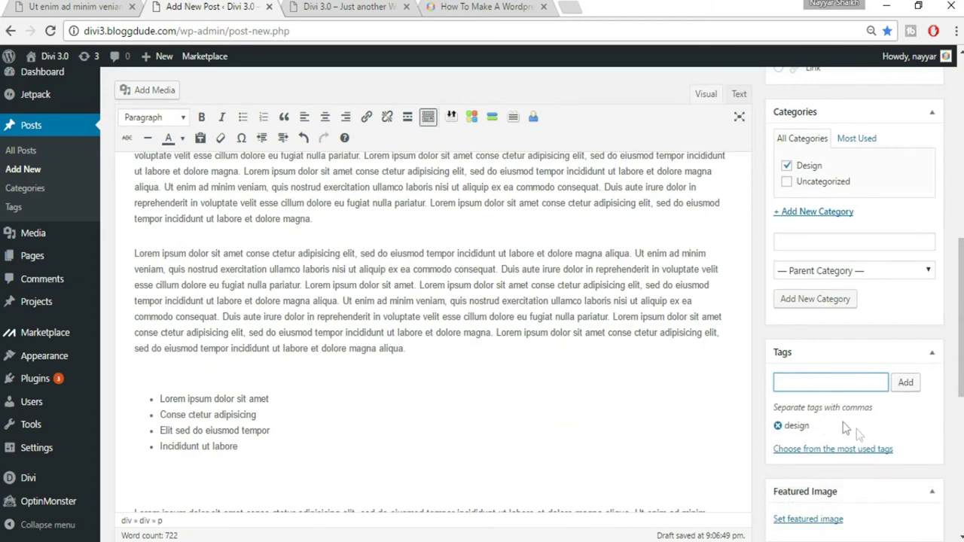
pyautogui.scroll(-4, 856, 428)
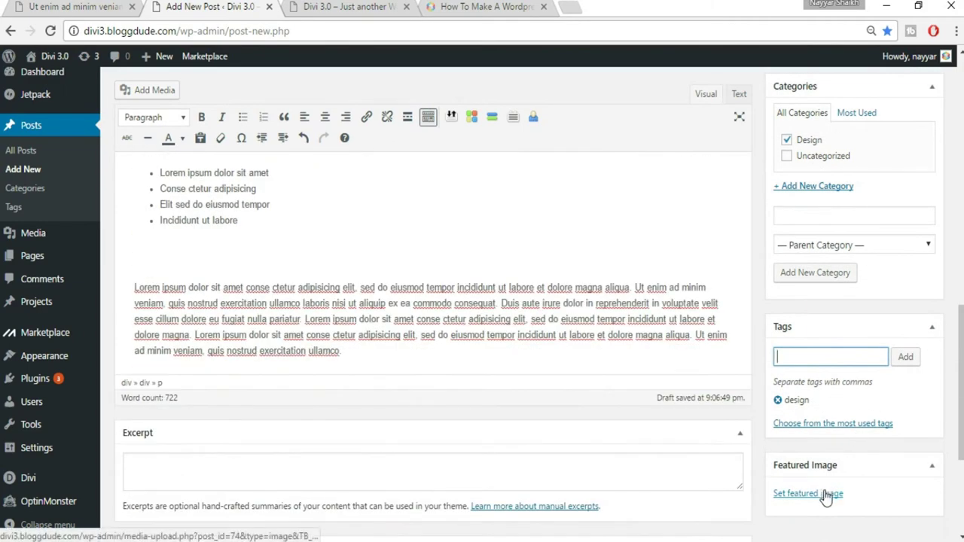
# Set the sailing photo as the featured image and publish the post
pyautogui.click(826, 495)
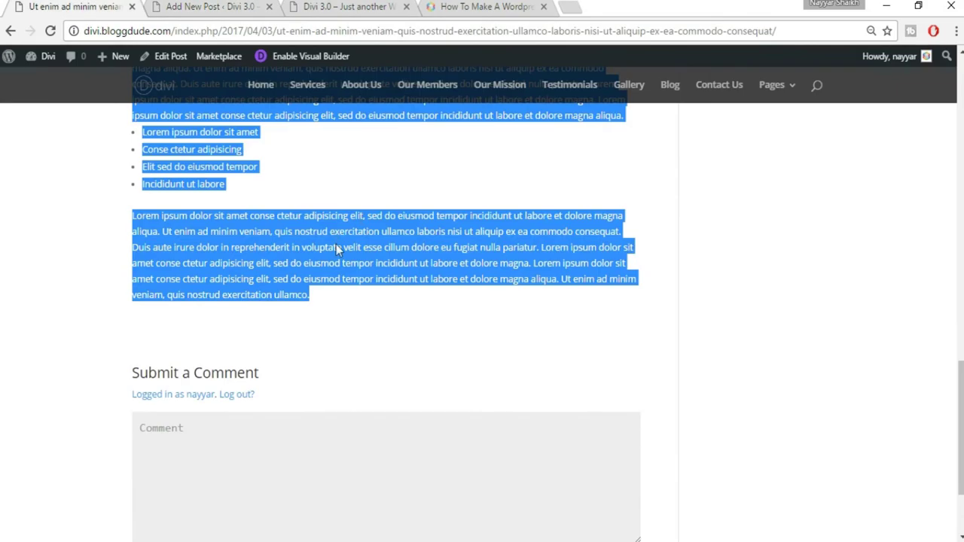
pyautogui.scroll(15, 336, 244)
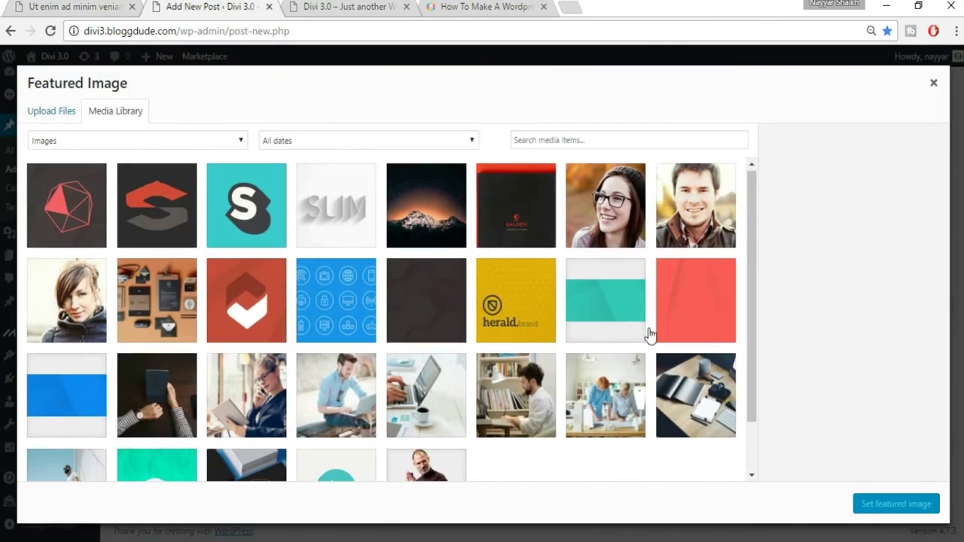
pyautogui.scroll(-2, 649, 334)
pyautogui.click(100, 429)
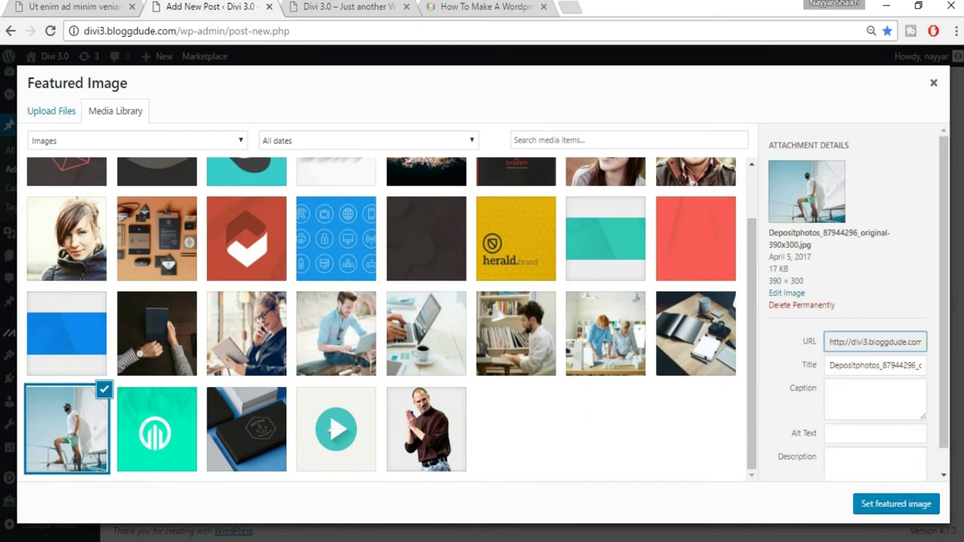
pyautogui.click(898, 506)
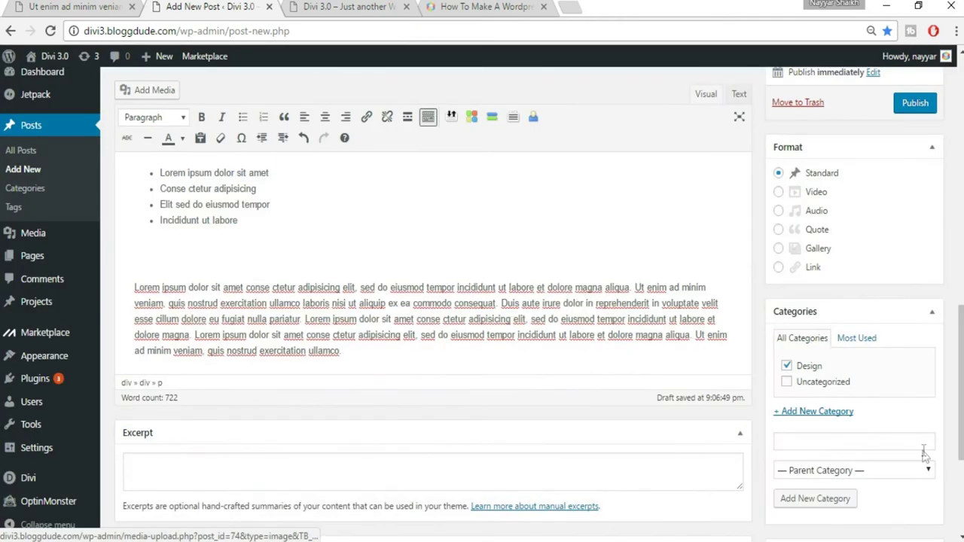
pyautogui.scroll(-3, 925, 452)
pyautogui.scroll(8, 884, 392)
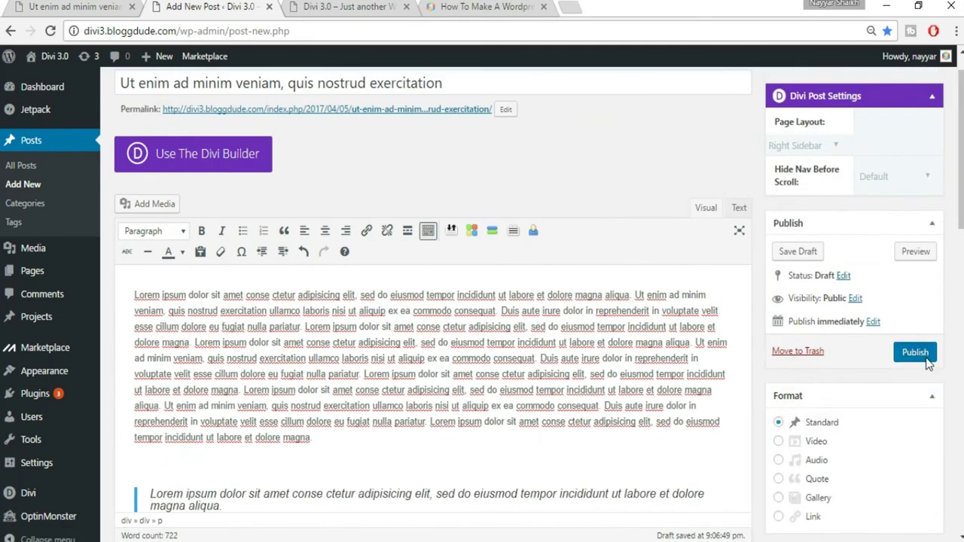
pyautogui.click(926, 361)
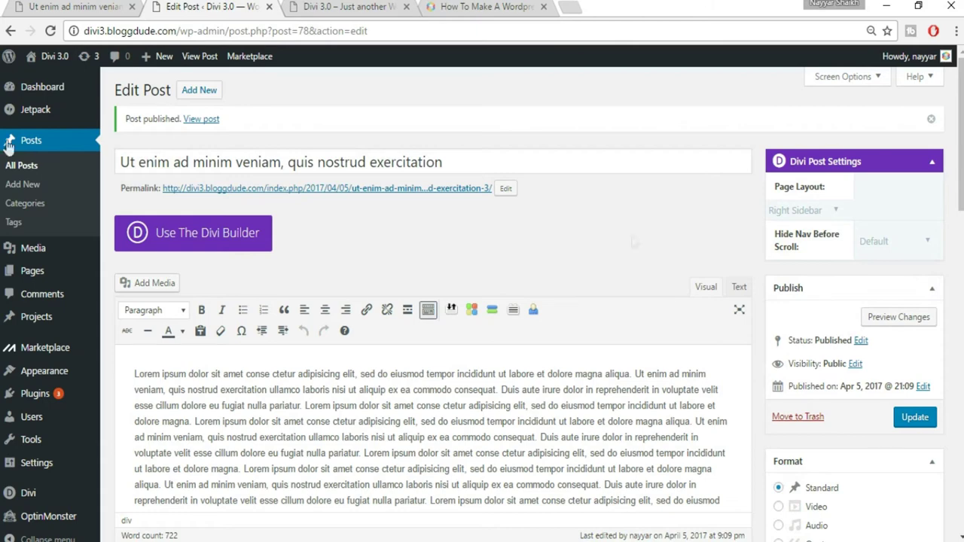
# View HomePage from All Pages in a new tab and scroll down to the LATEST POST section
pyautogui.moveTo(44, 277)
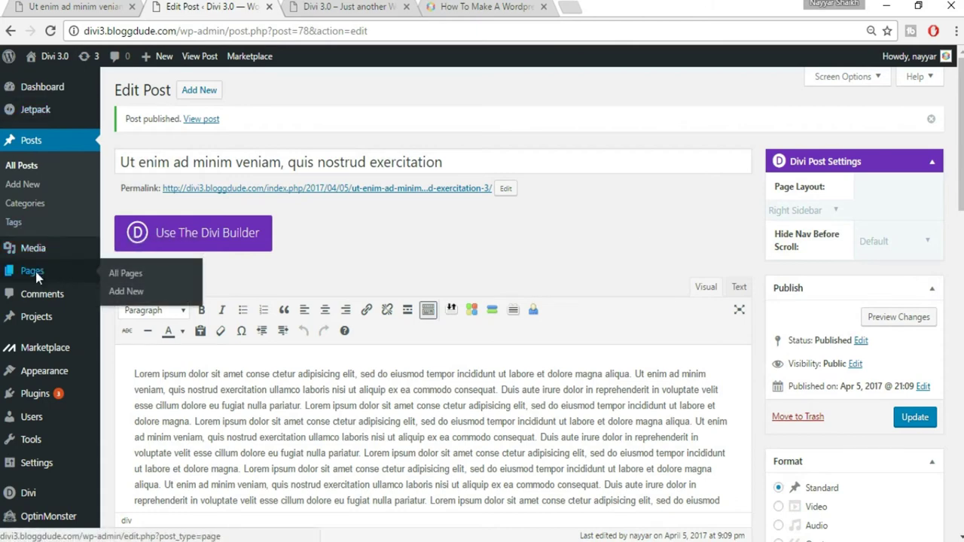
pyautogui.click(29, 284)
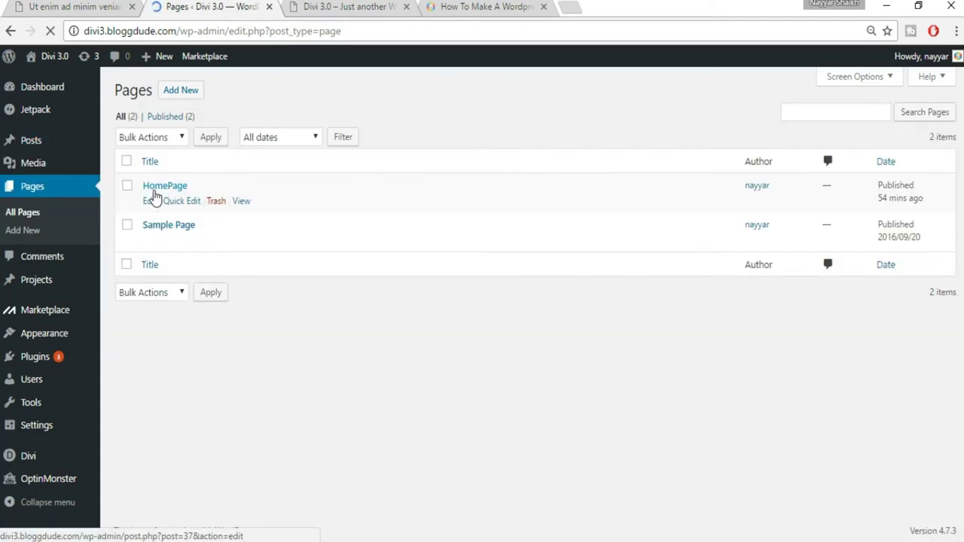
pyautogui.keyDown('ctrl'); pyautogui.click(242, 202); pyautogui.keyUp('ctrl')
pyautogui.hotkey('ctrl', 'Tab')
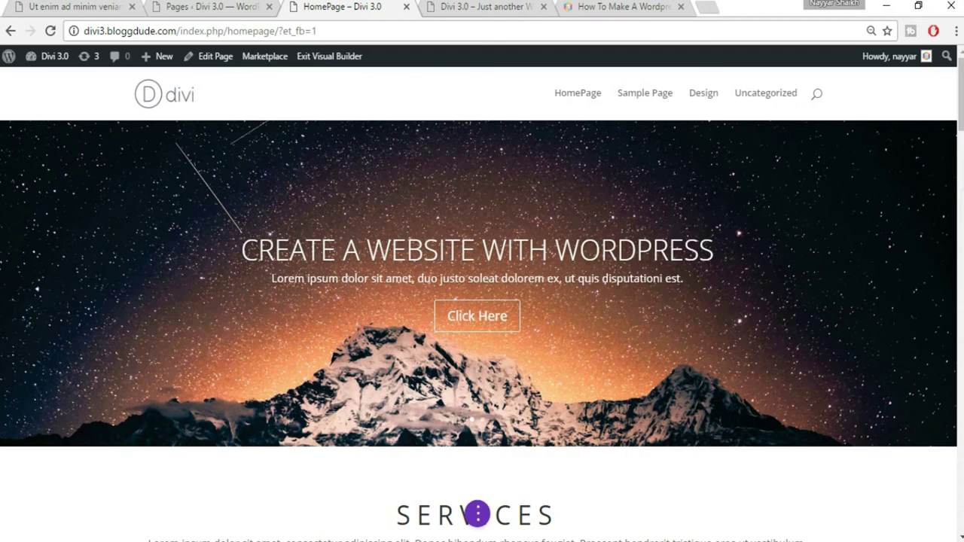
pyautogui.scroll(-15, 482, 331)
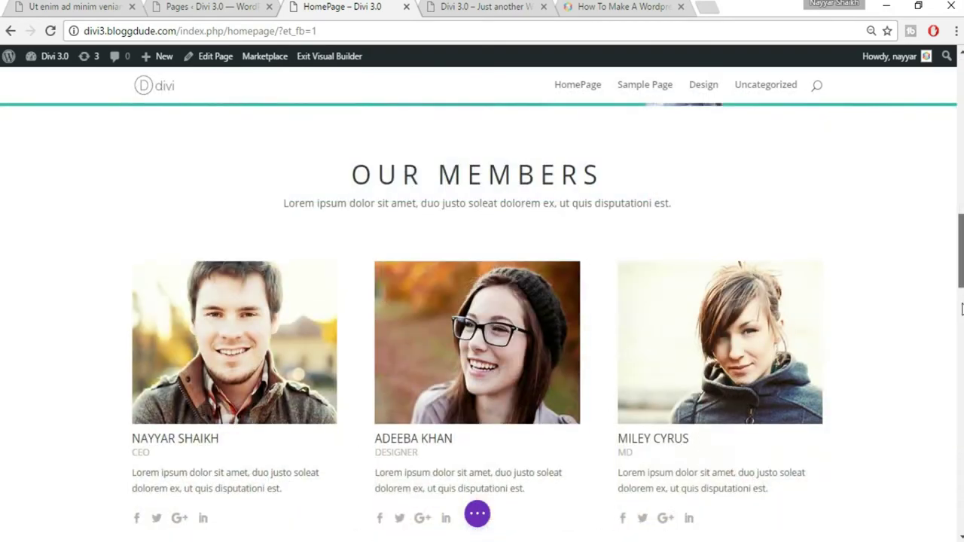
pyautogui.scroll(-12, 943, 534)
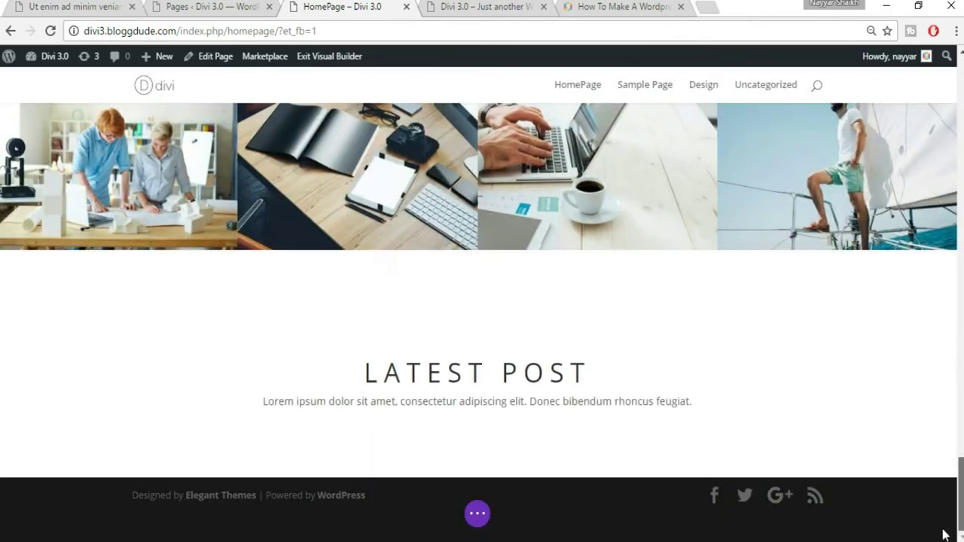
pyautogui.moveTo(470, 379)
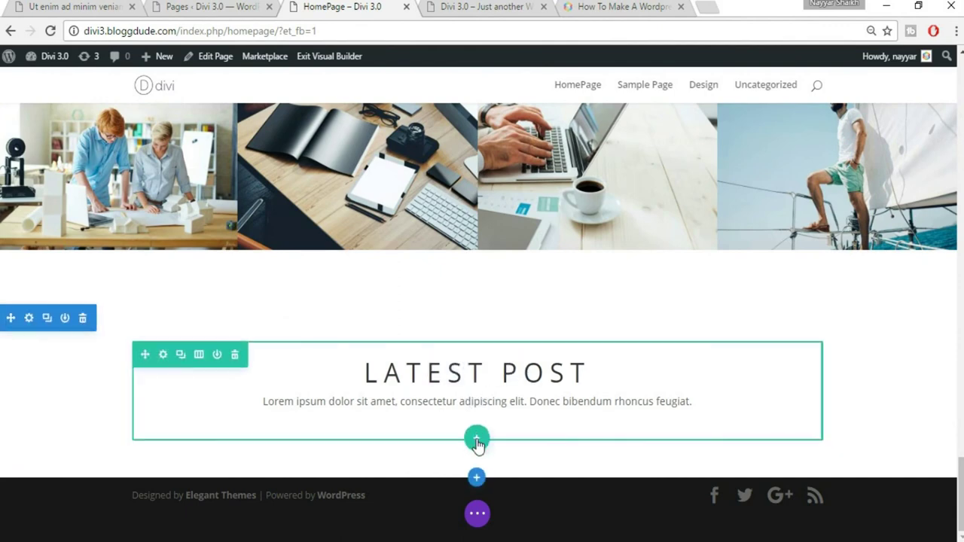
# Add a one-column row under LATEST POST with a Blog module showing 3 Design-category posts
pyautogui.click(476, 440)
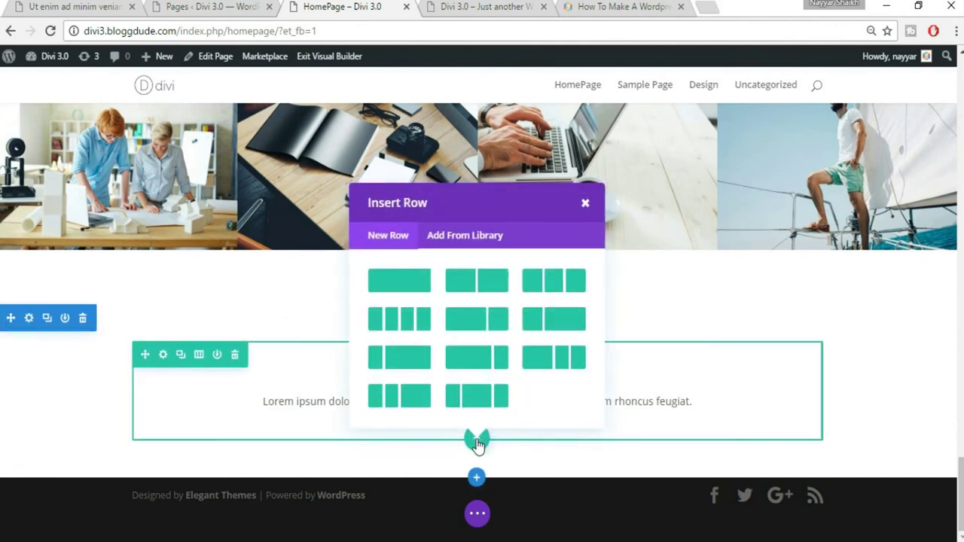
pyautogui.click(397, 283)
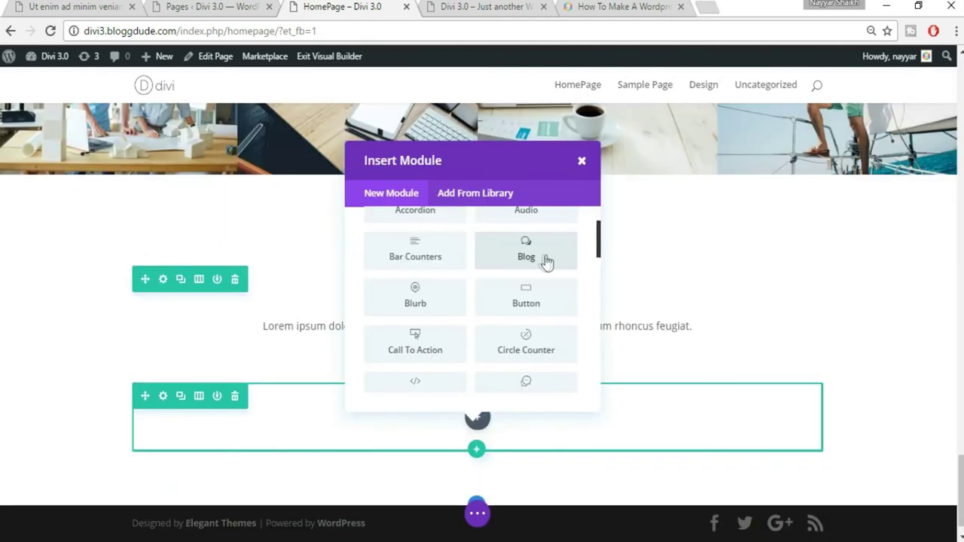
pyautogui.click(547, 258)
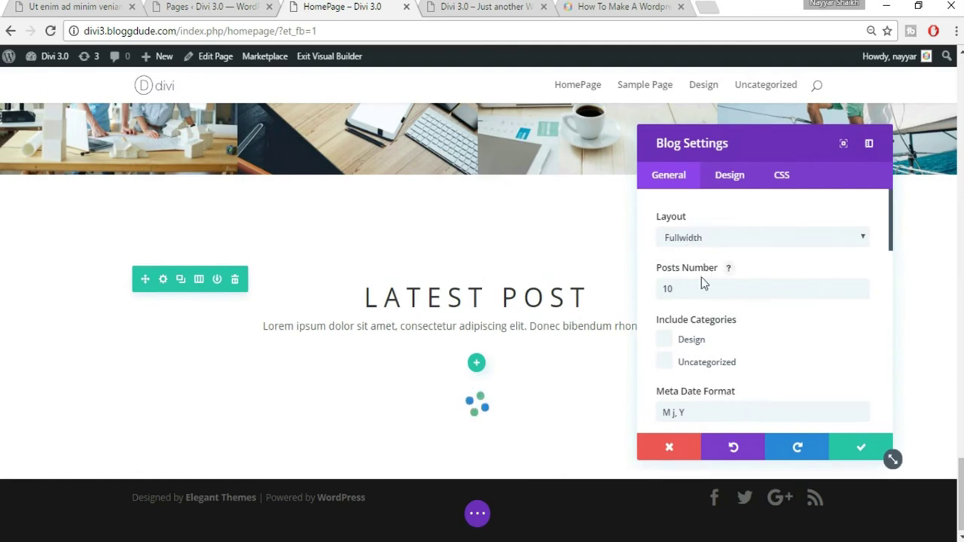
pyautogui.moveTo(705, 289); pyautogui.dragTo(646, 291)
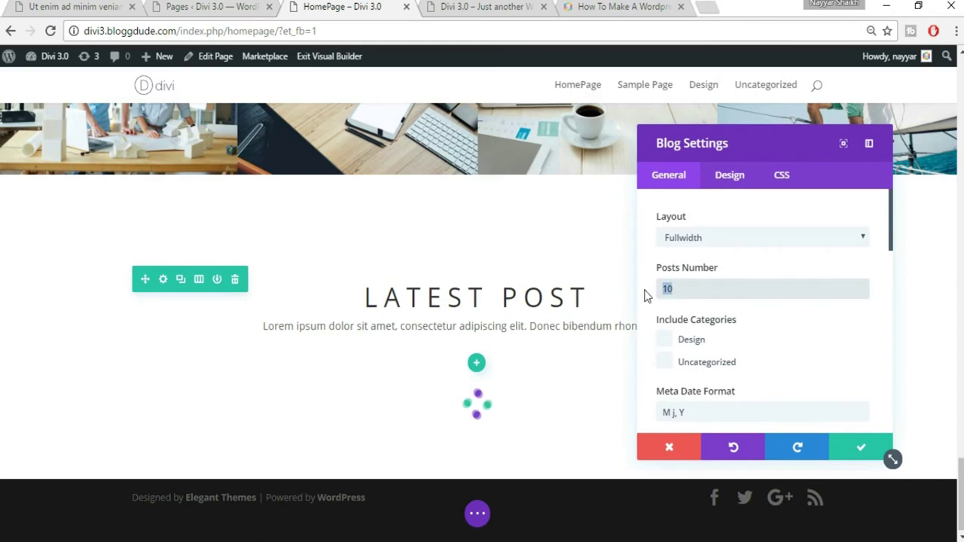
pyautogui.write('3')
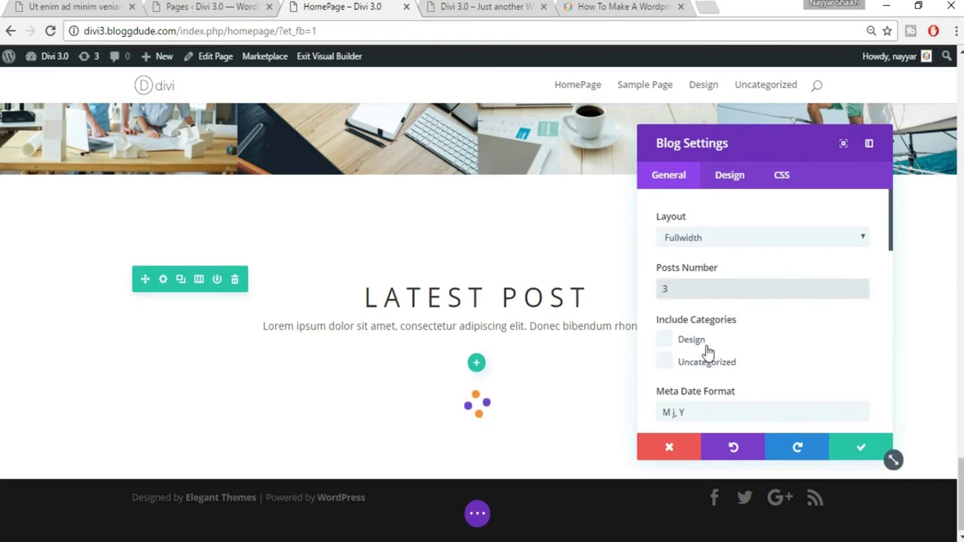
pyautogui.scroll(-1, 753, 316)
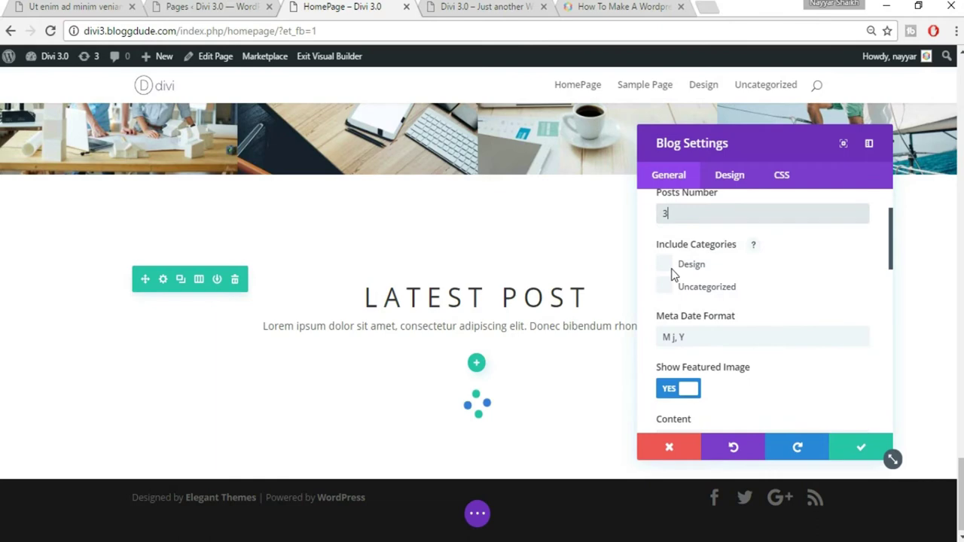
pyautogui.click(688, 272)
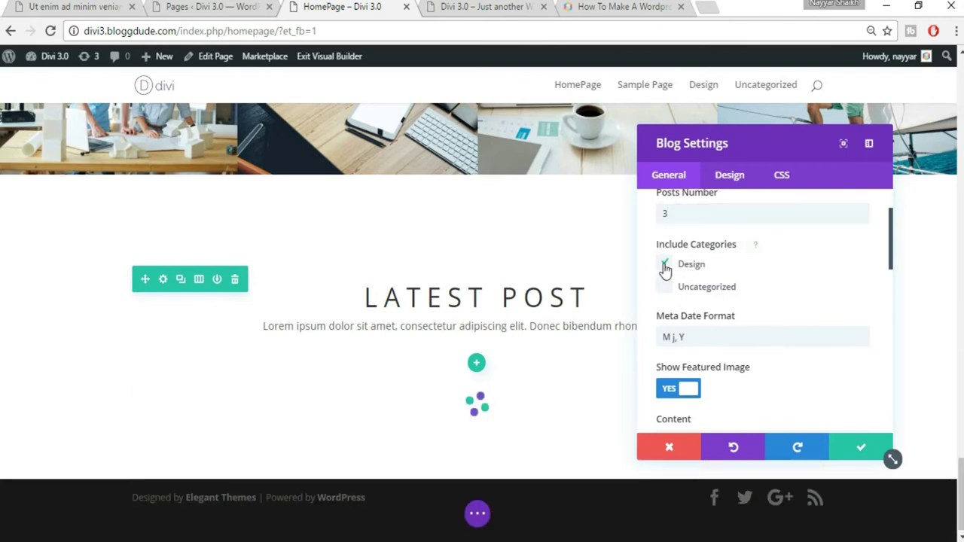
# Switch the blog module's layout to Grid and save its settings
pyautogui.scroll(-1, 794, 283)
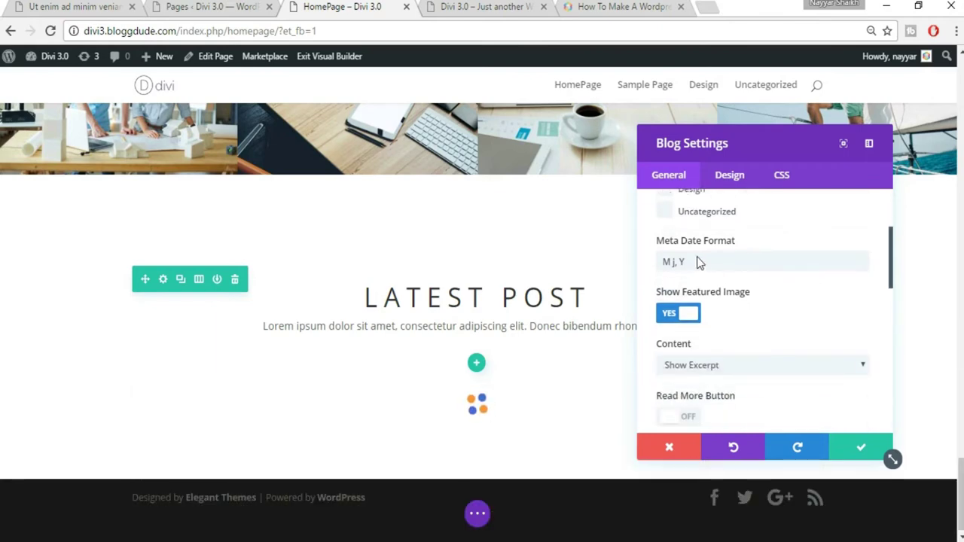
pyautogui.scroll(-1, 797, 287)
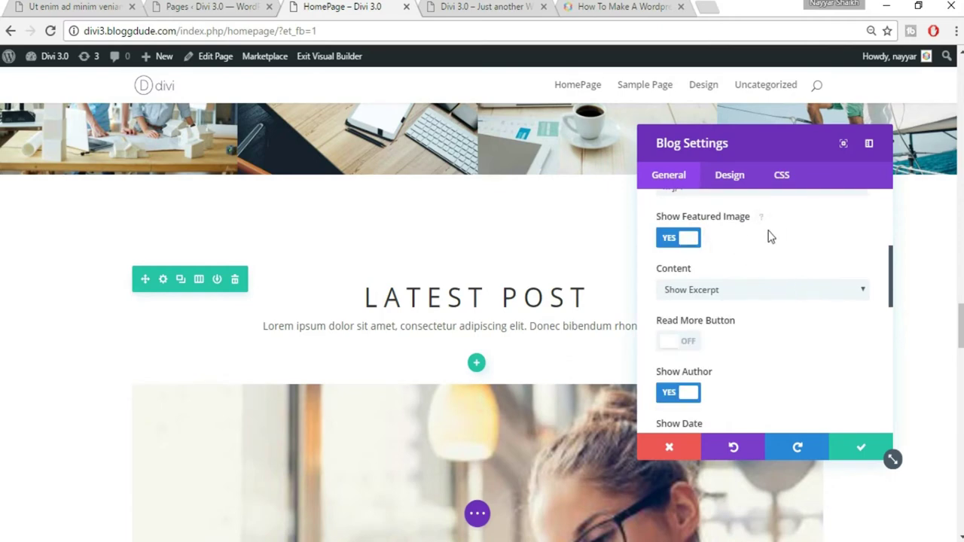
pyautogui.scroll(-1, 806, 297)
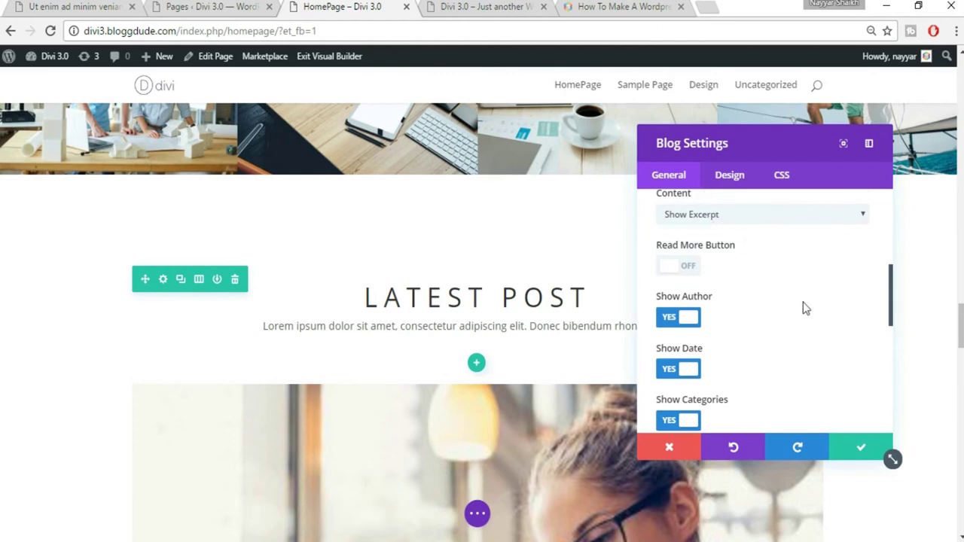
pyautogui.scroll(-1, 803, 302)
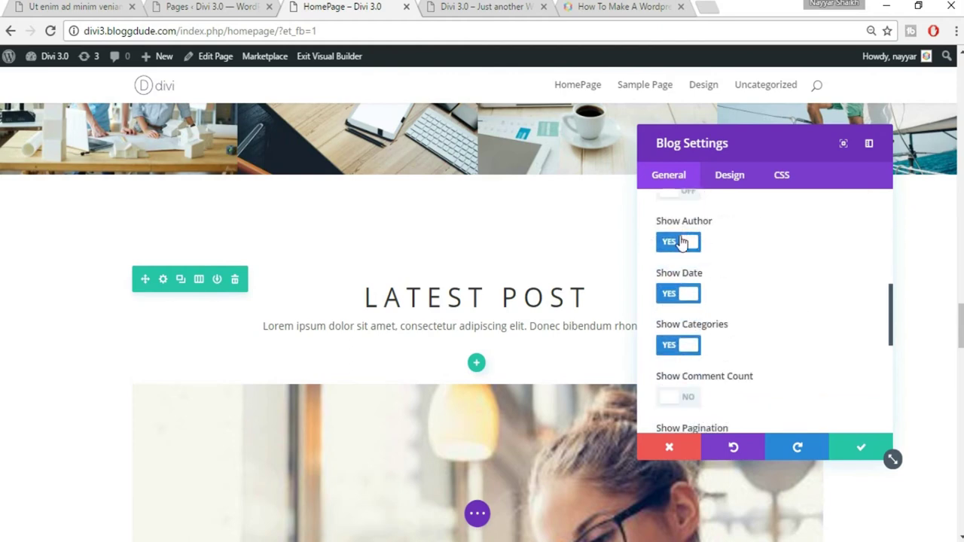
pyautogui.scroll(-2, 826, 329)
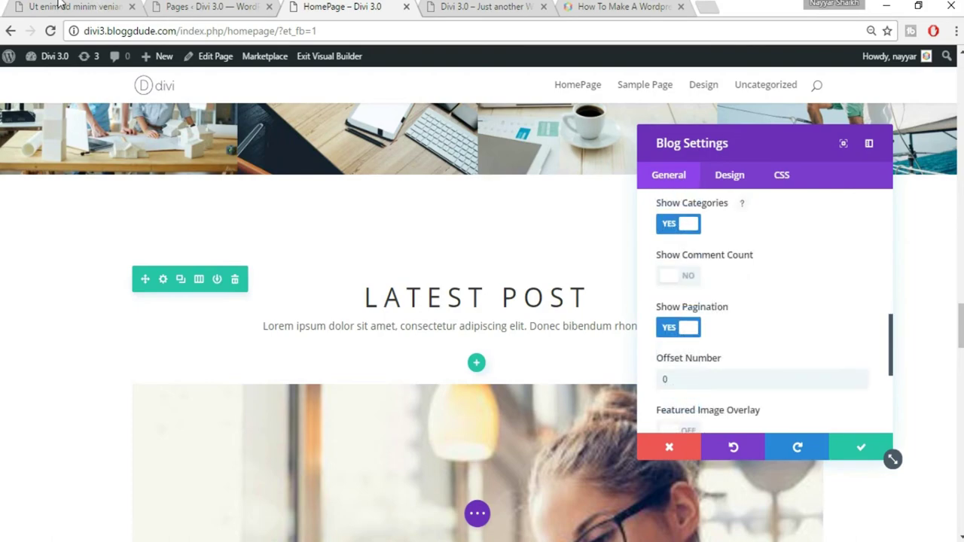
pyautogui.click(65, 7)
pyautogui.click(293, 6)
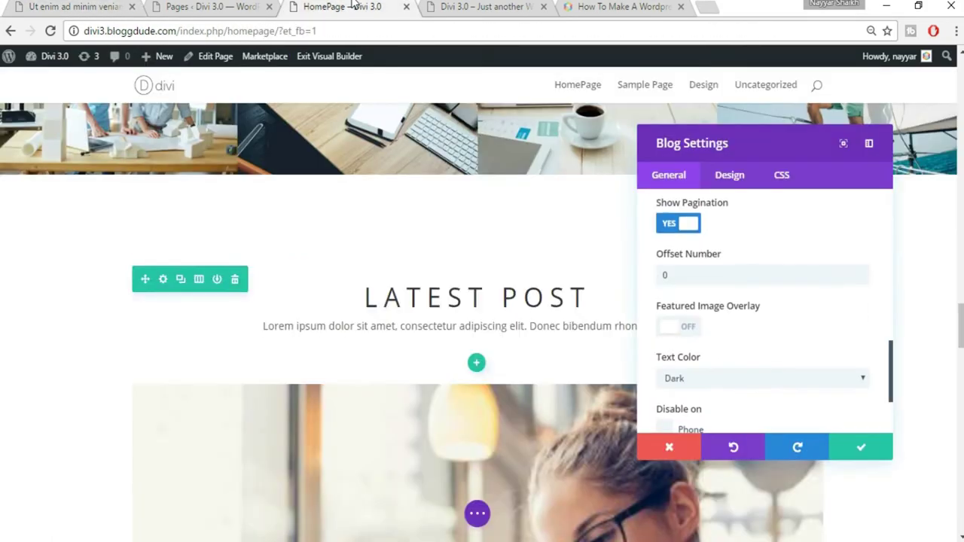
pyautogui.scroll(-5, 442, 235)
pyautogui.scroll(-4, 442, 235)
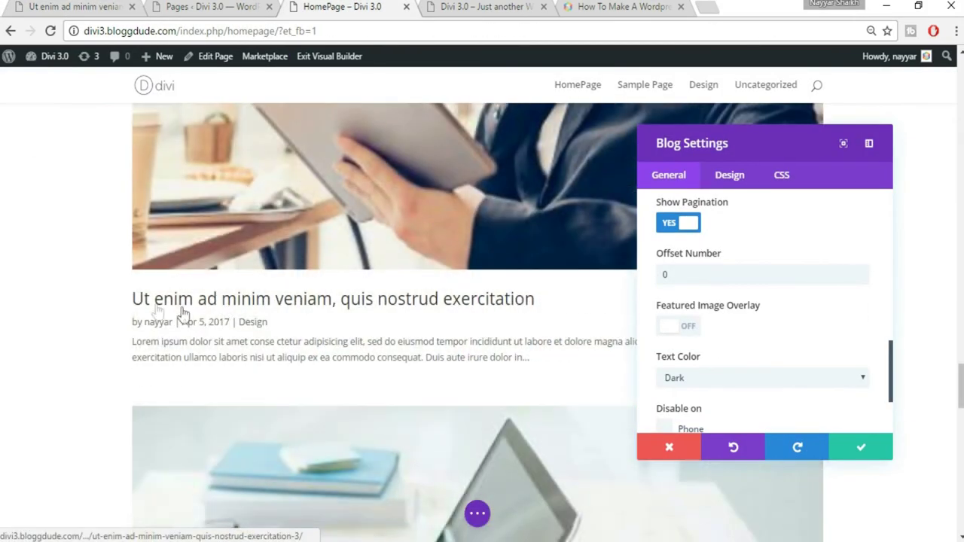
pyautogui.scroll(-3, 783, 335)
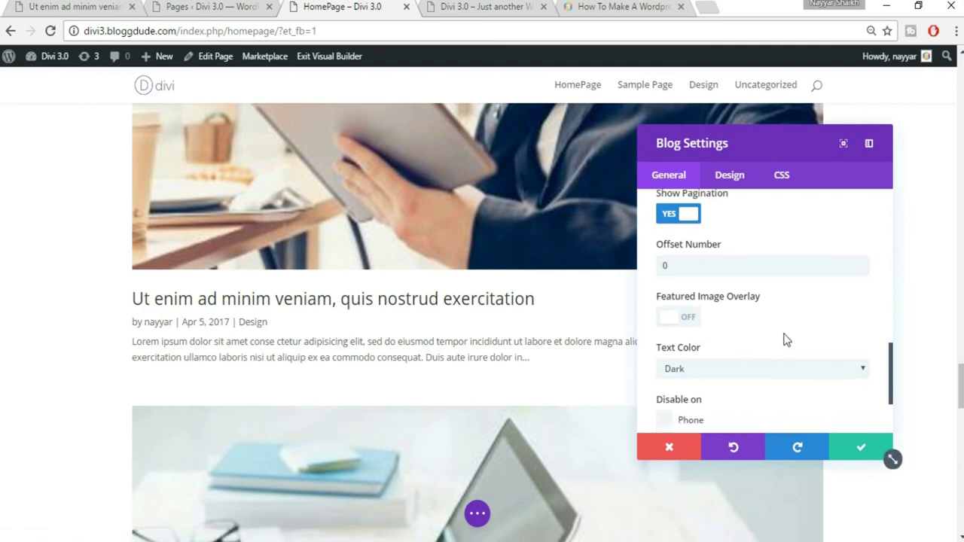
pyautogui.scroll(8, 776, 347)
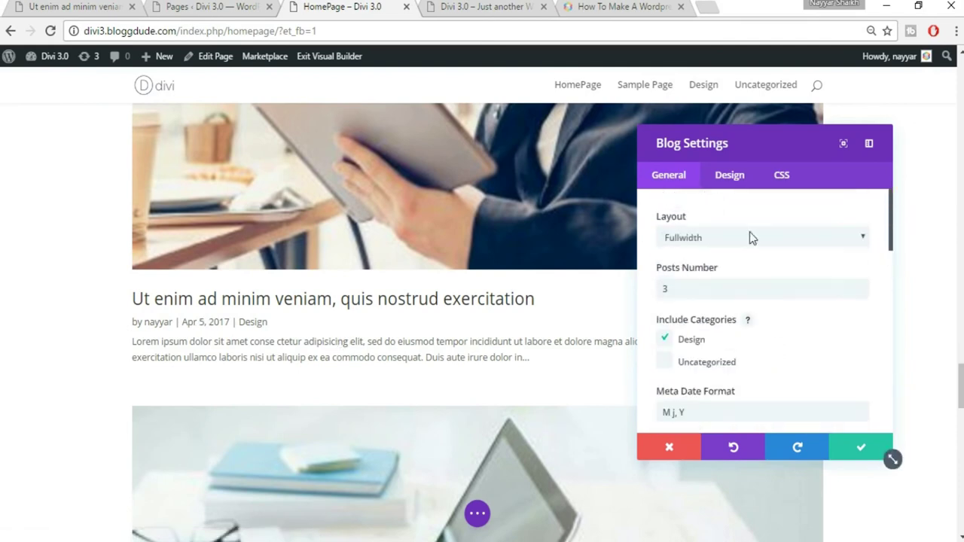
pyautogui.click(750, 237)
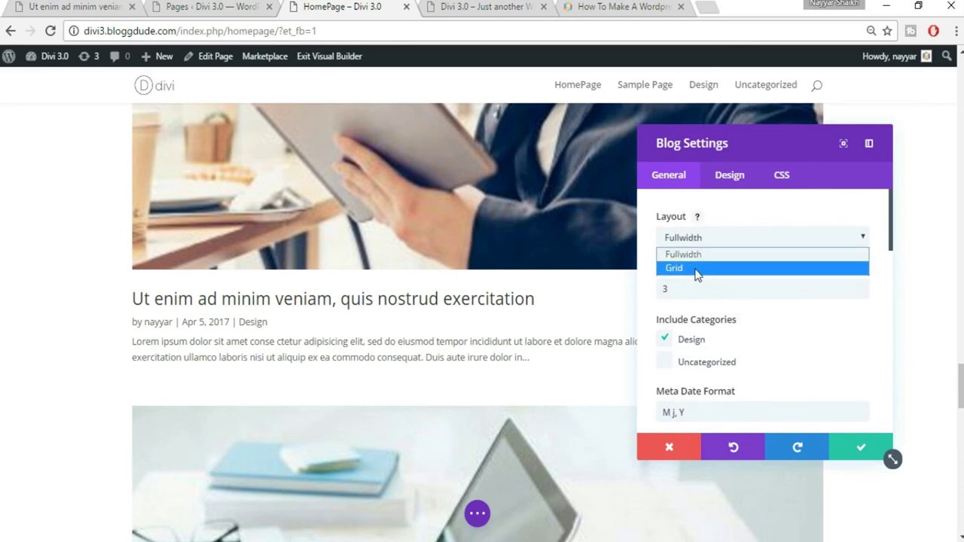
pyautogui.click(697, 271)
pyautogui.scroll(-2, 471, 315)
pyautogui.scroll(1, 538, 269)
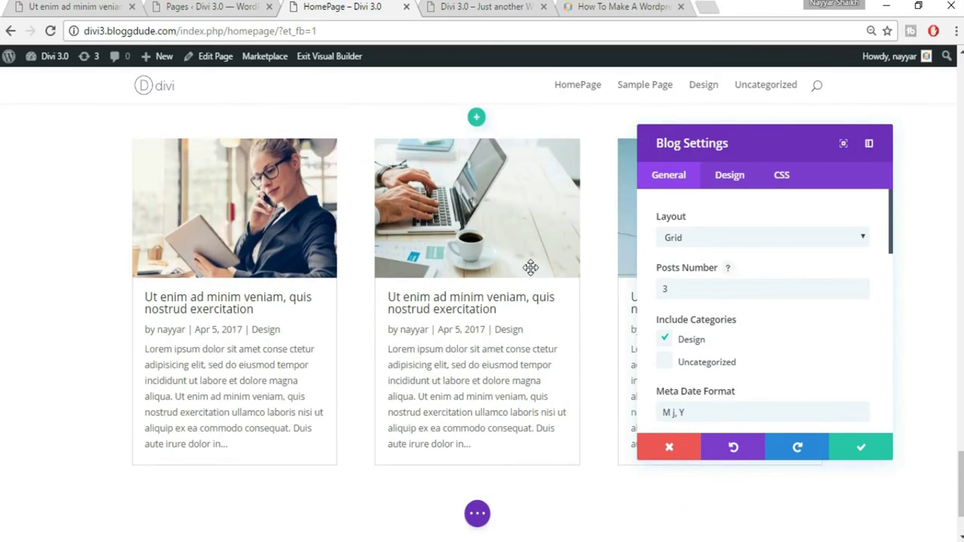
pyautogui.scroll(2, 531, 268)
pyautogui.click(858, 450)
# Go from the demo blog post back to the demo site's home page
pyautogui.scroll(-1, 806, 415)
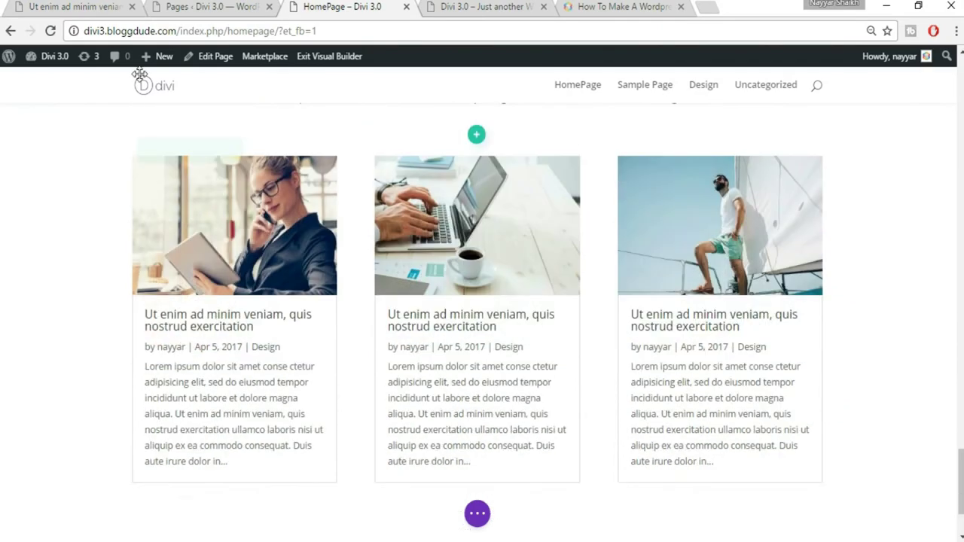
pyautogui.scroll(-1, 139, 73)
pyautogui.click(75, 6)
pyautogui.scroll(5, 161, 173)
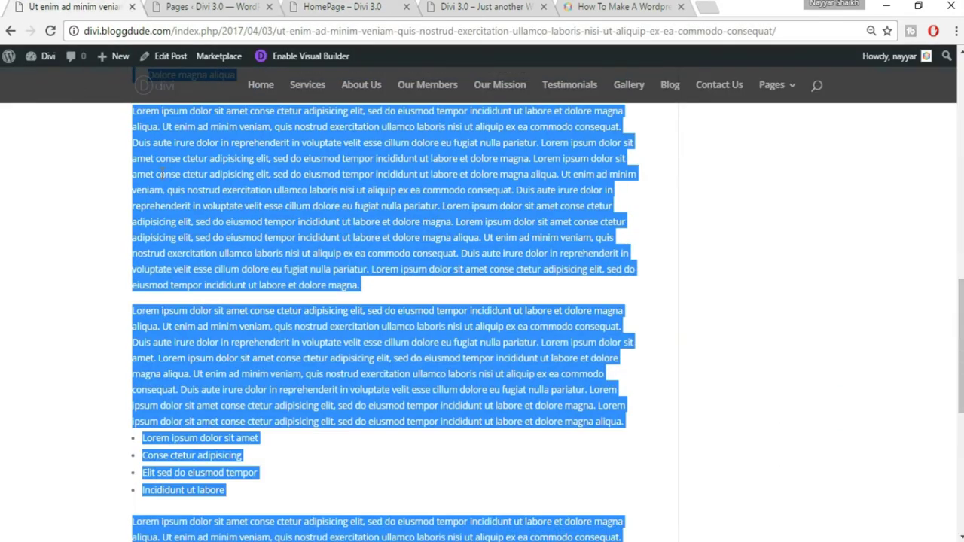
pyautogui.click(161, 173)
pyautogui.scroll(7, 161, 173)
pyautogui.click(172, 100)
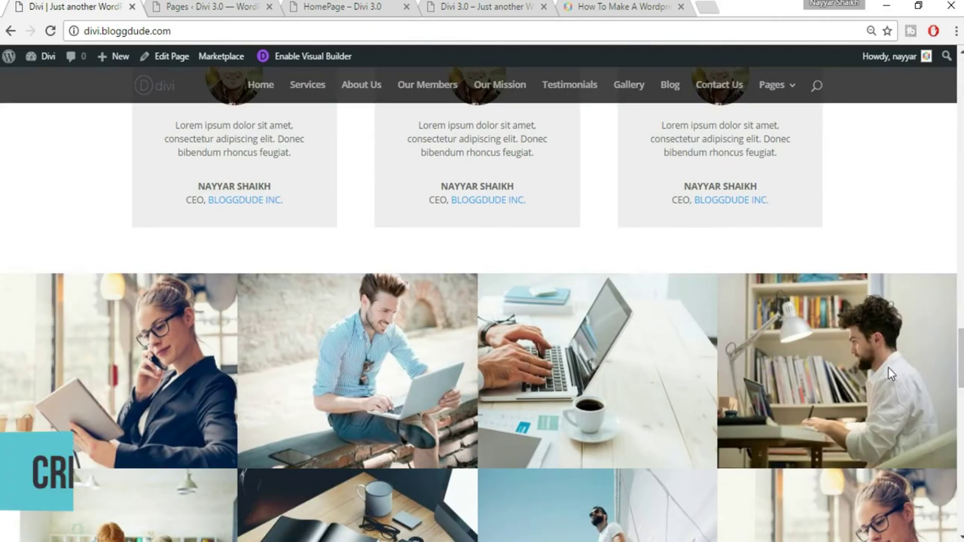
# Review the demo's Mumbai map section, then return to the HomePage builder tab
pyautogui.scroll(-10, 887, 368)
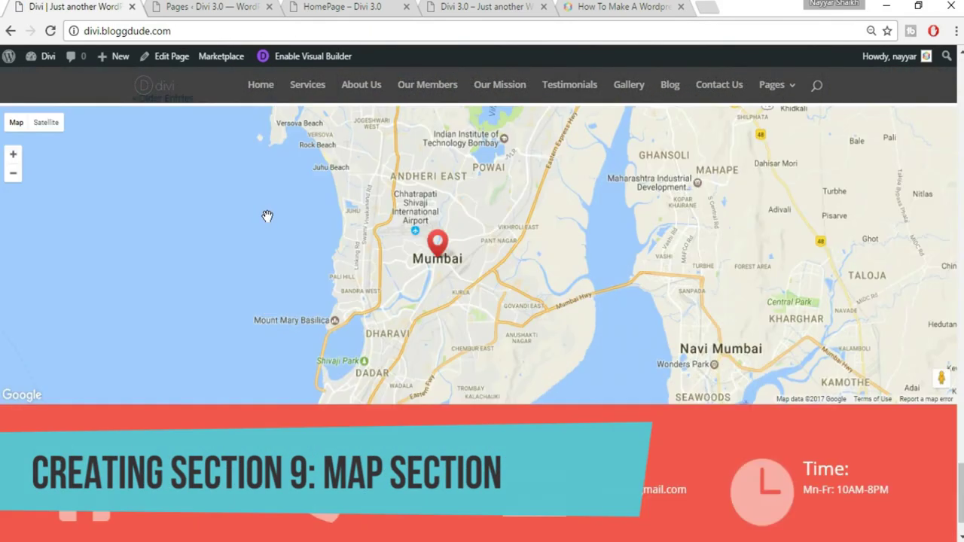
pyautogui.scroll(1, 266, 216)
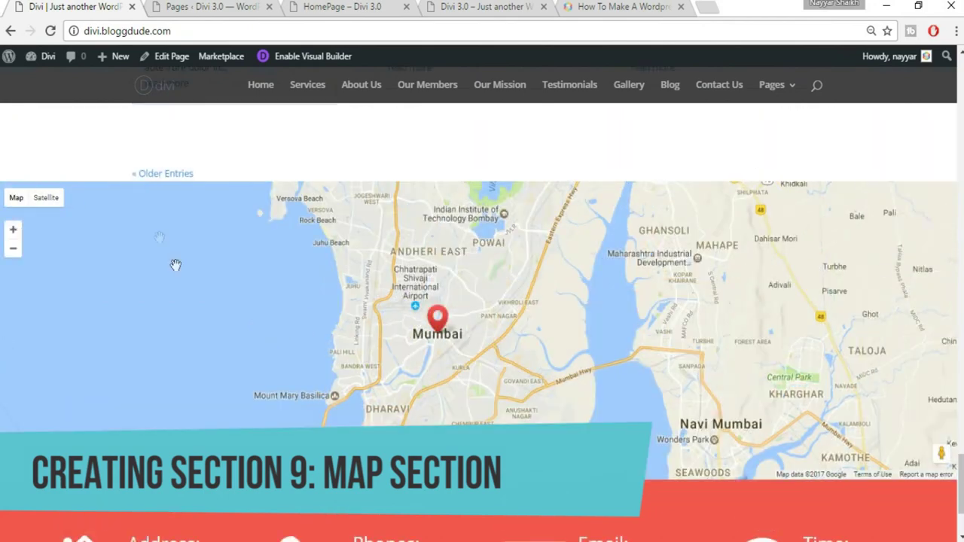
pyautogui.click(351, 6)
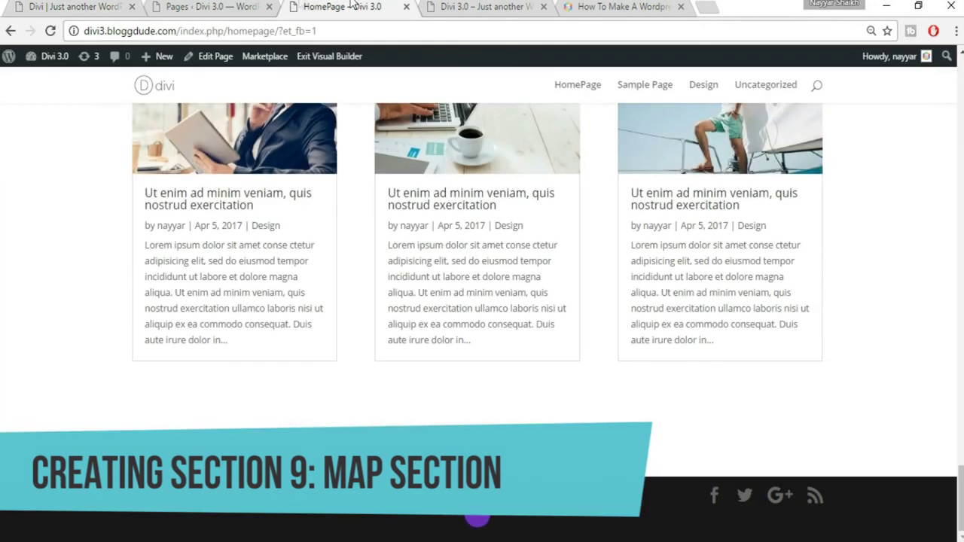
pyautogui.click(238, 4)
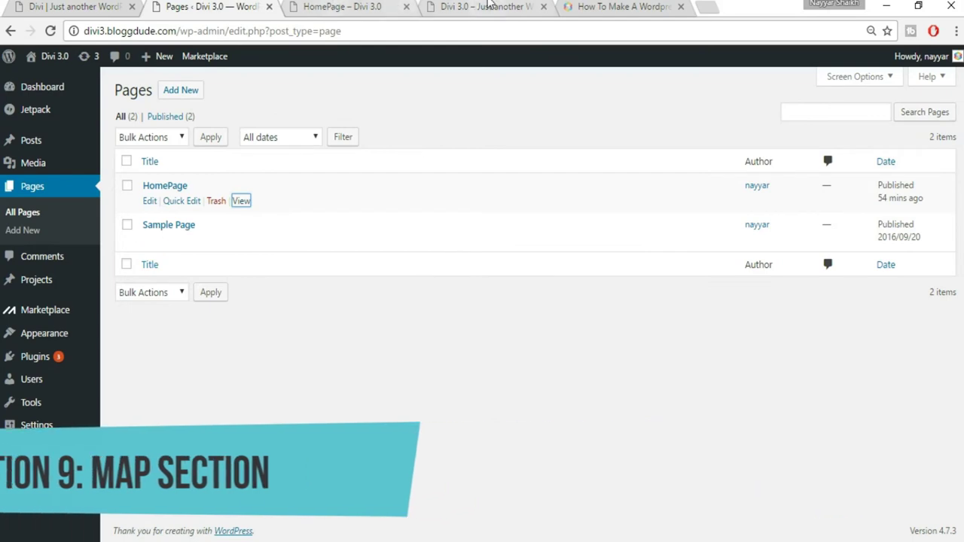
pyautogui.click(482, 6)
pyautogui.click(394, 5)
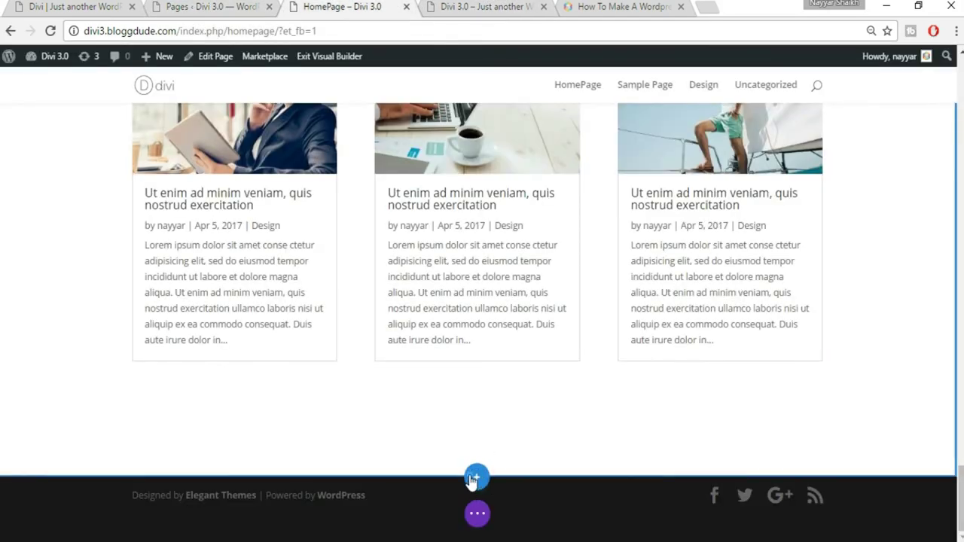
# Insert a regular section with a Map module below the blog grid and save it
pyautogui.click(472, 479)
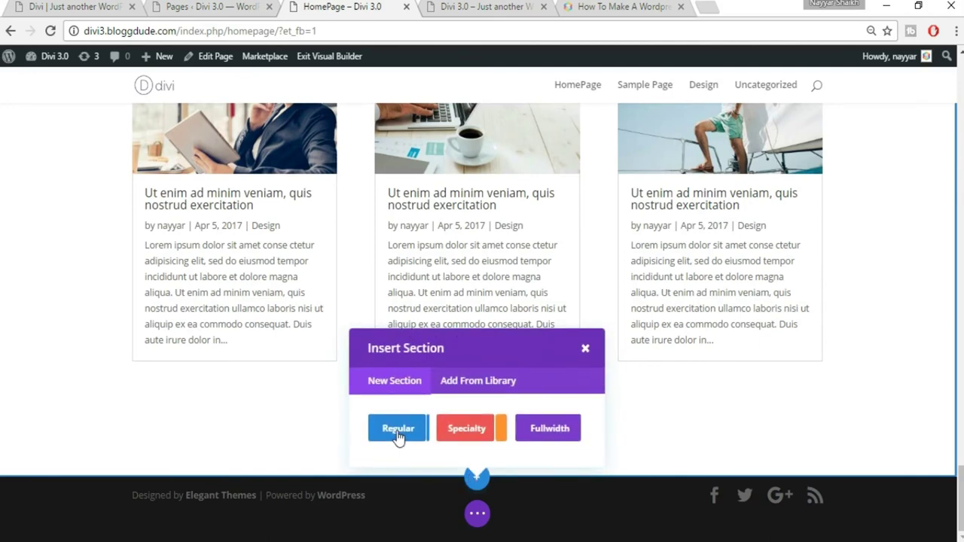
pyautogui.click(398, 431)
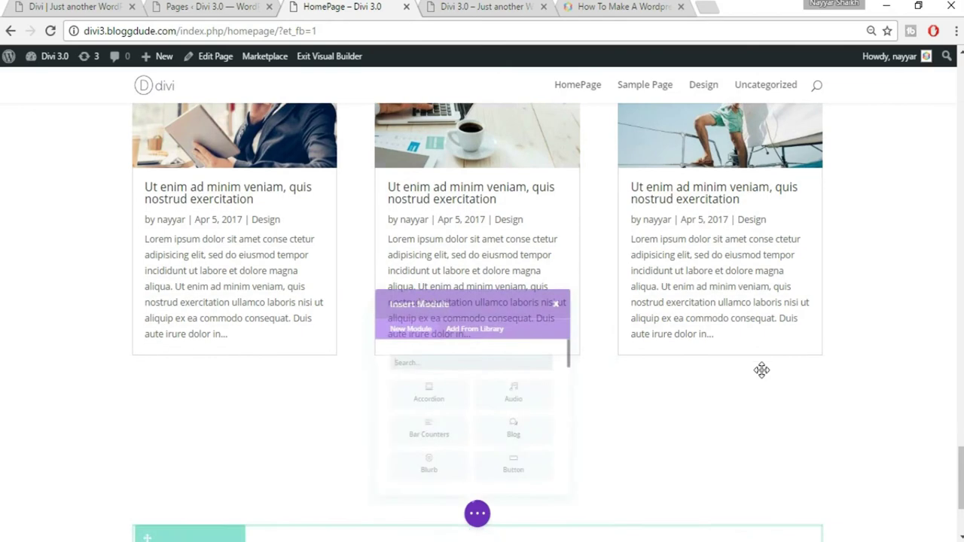
pyautogui.scroll(-5, 528, 418)
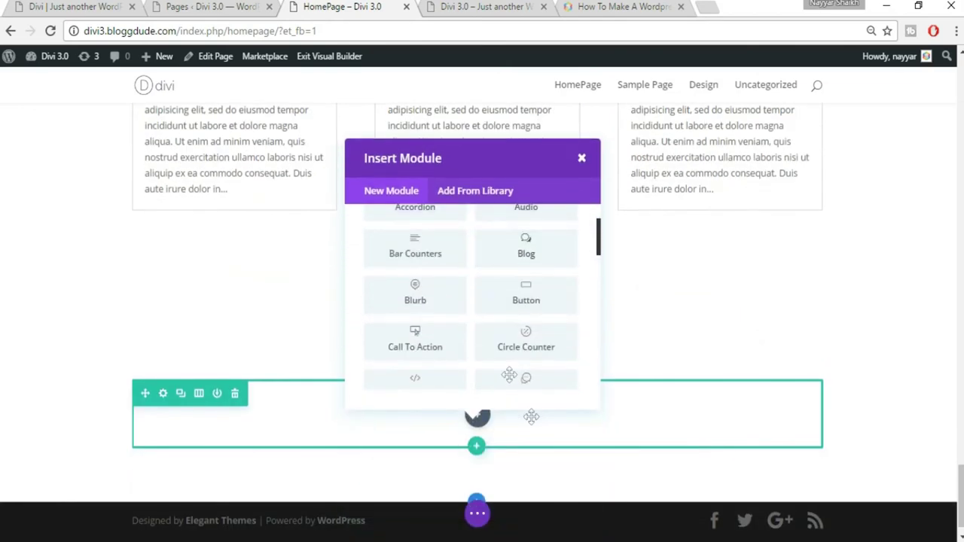
pyautogui.scroll(-5, 452, 339)
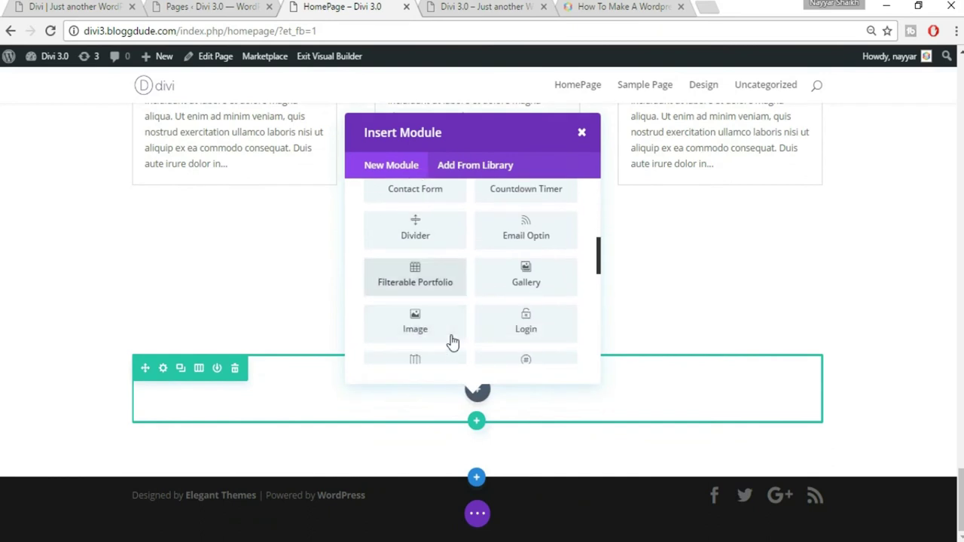
pyautogui.click(428, 301)
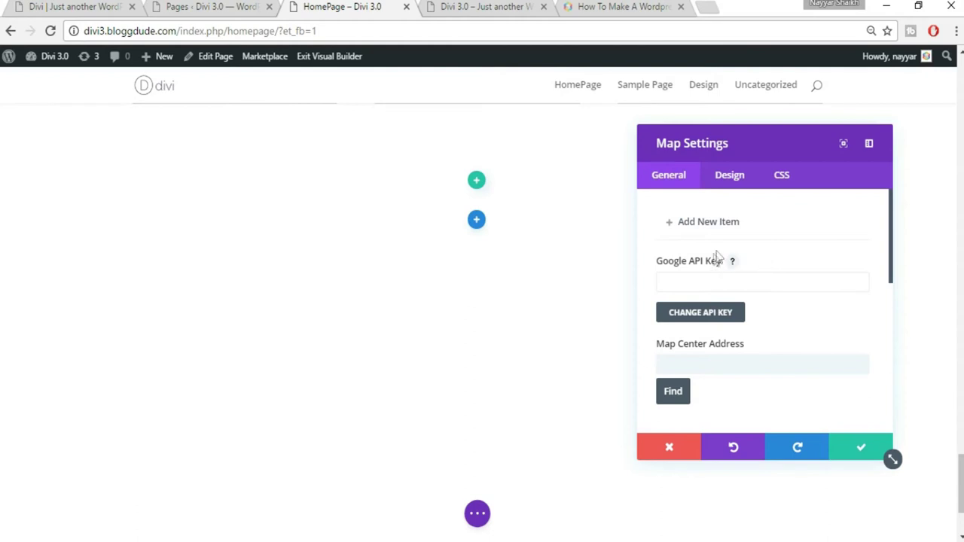
pyautogui.click(861, 450)
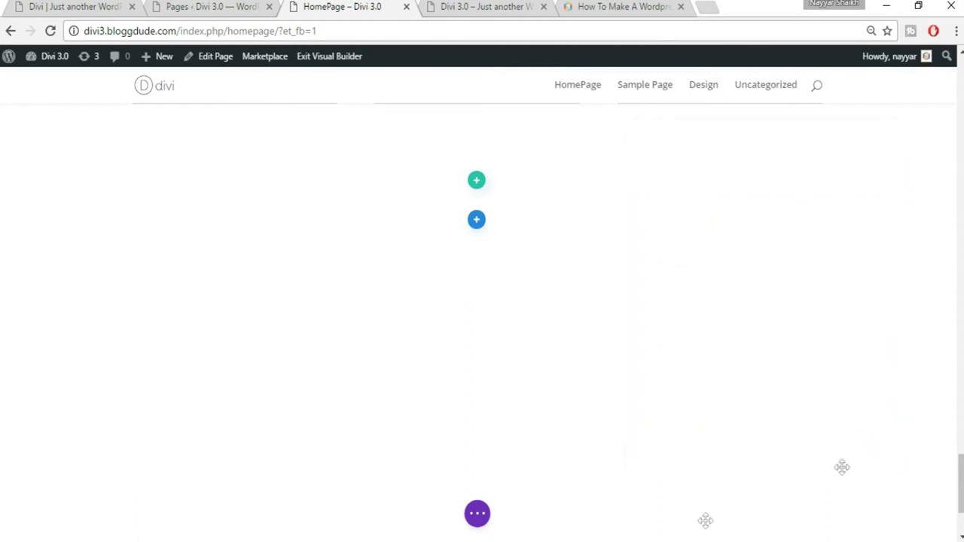
pyautogui.click(477, 513)
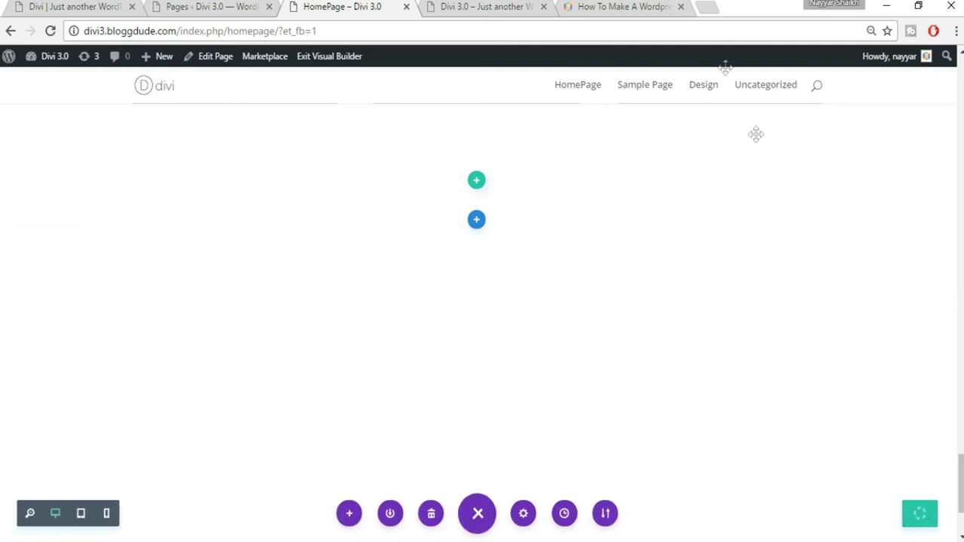
# Load the Google developers console's Credentials page in a new tab, checking Divi Theme Options
pyautogui.click(714, 9)
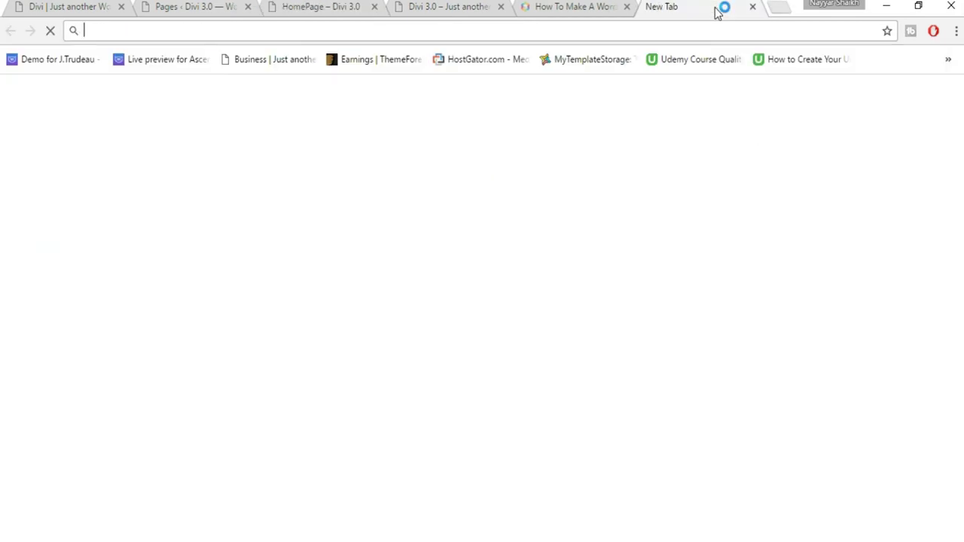
pyautogui.write('cons')
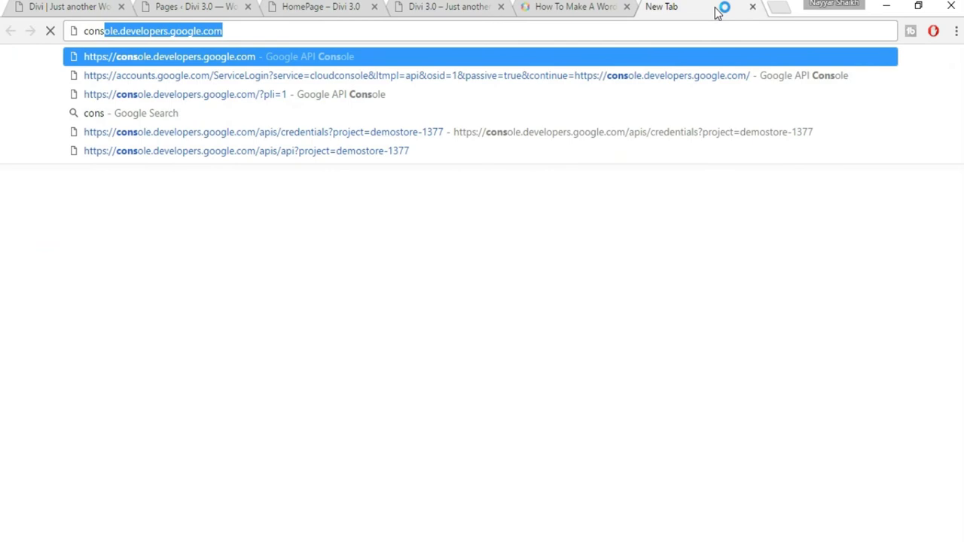
pyautogui.press('Return')
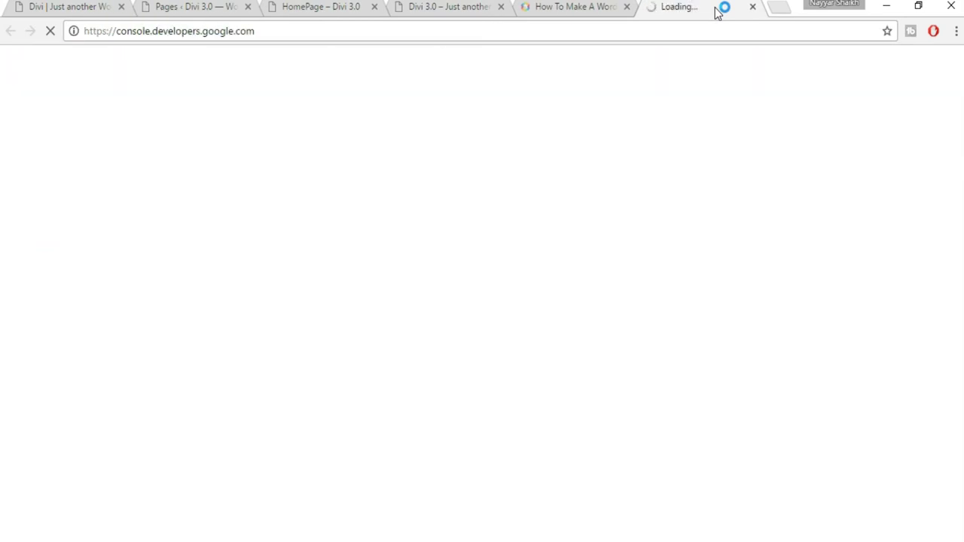
pyautogui.click(86, 213)
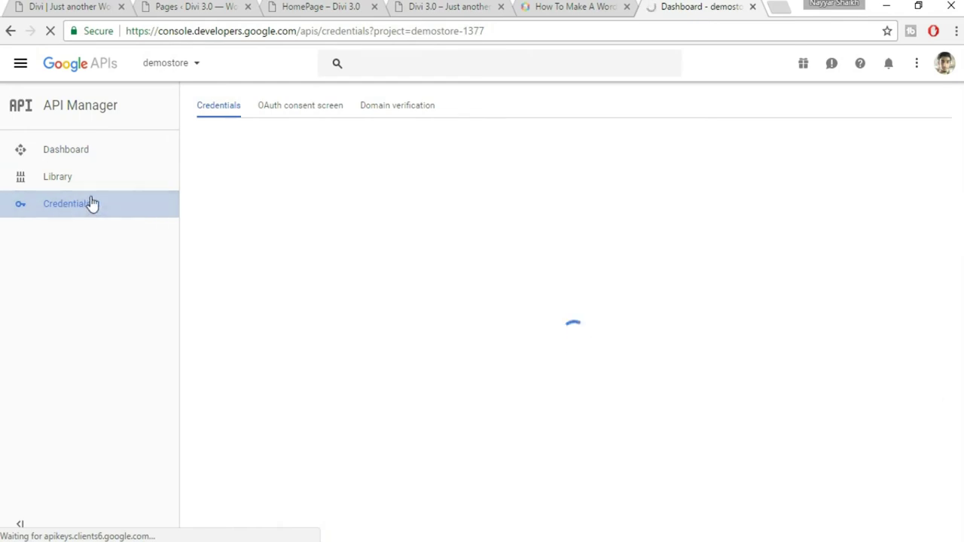
pyautogui.hotkey('ctrl', '3')
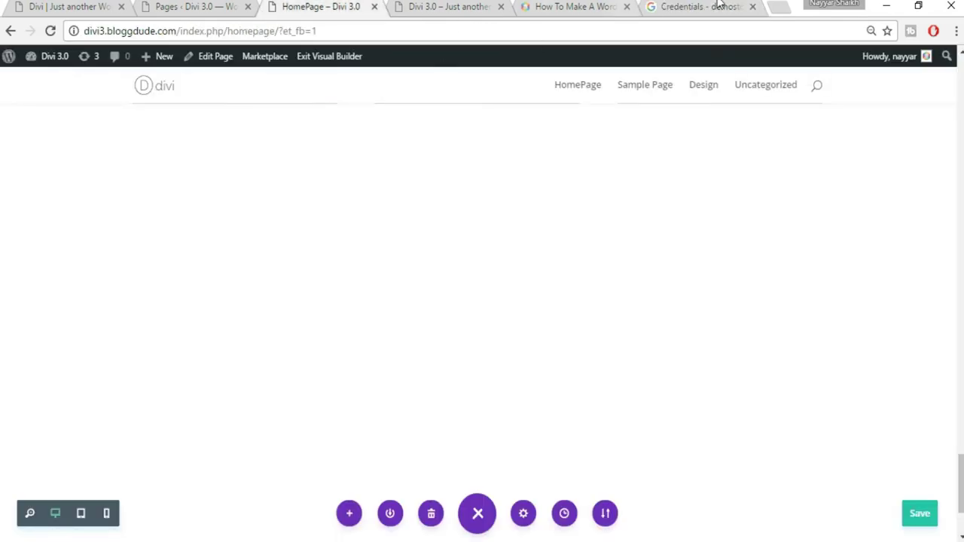
pyautogui.click(719, 5)
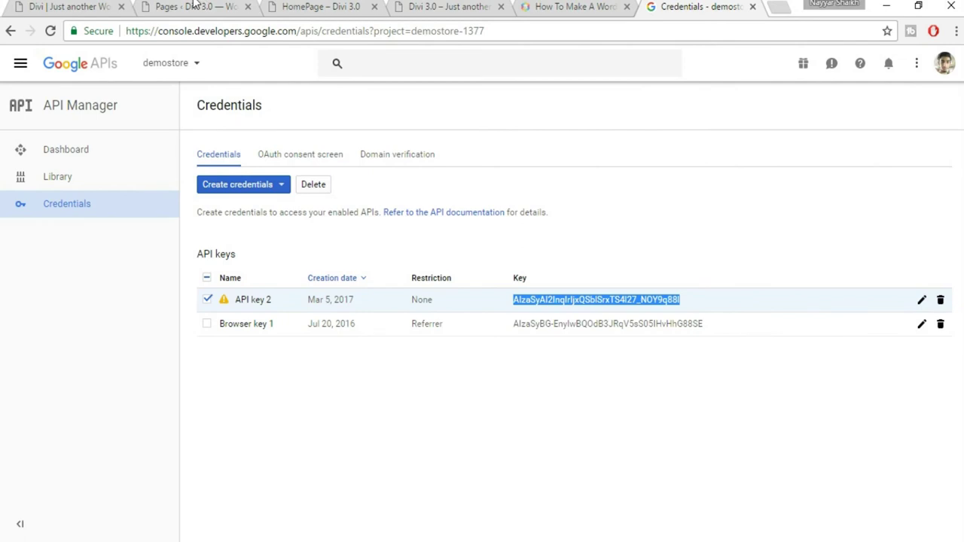
pyautogui.click(193, 5)
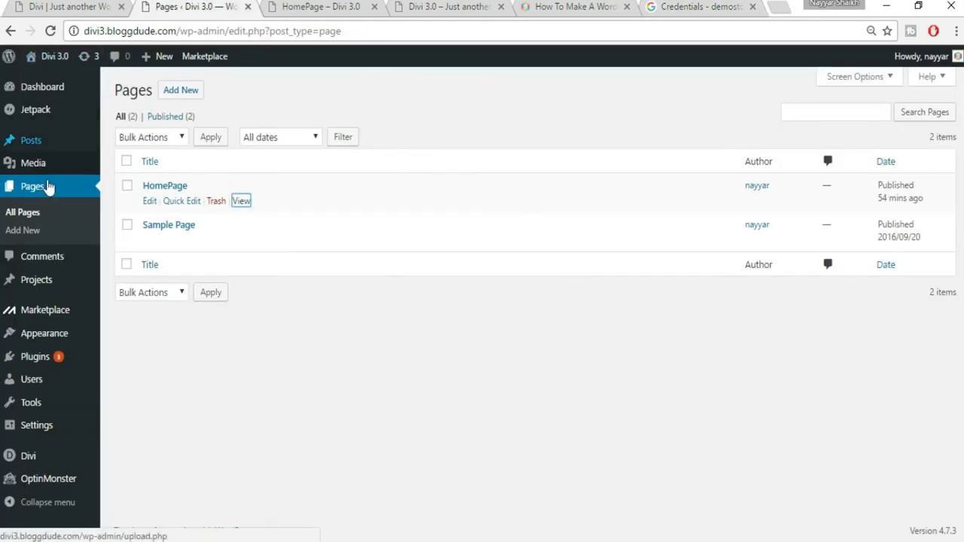
pyautogui.click(38, 461)
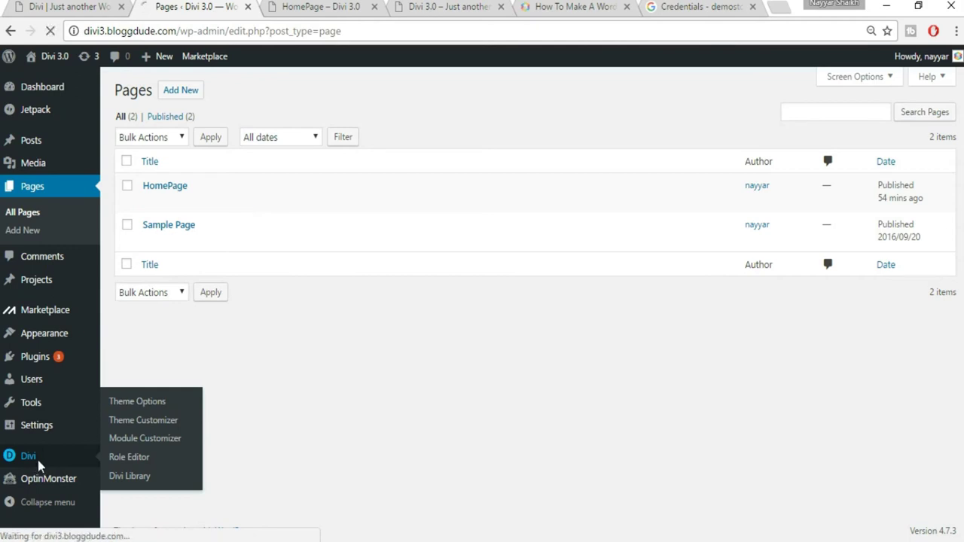
pyautogui.click(698, 10)
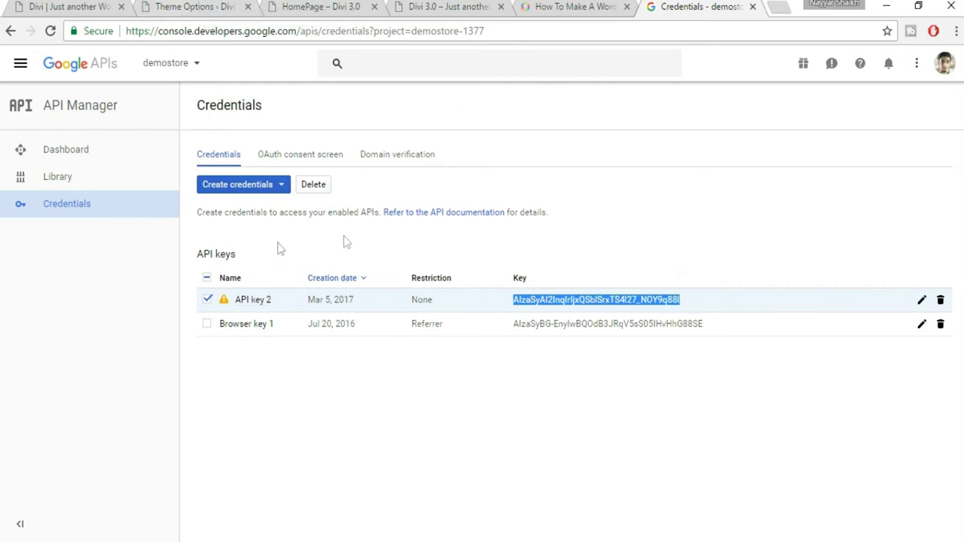
# Paste the copied Google API key into the Google API Key field in Divi Theme Options > General
pyautogui.click(189, 7)
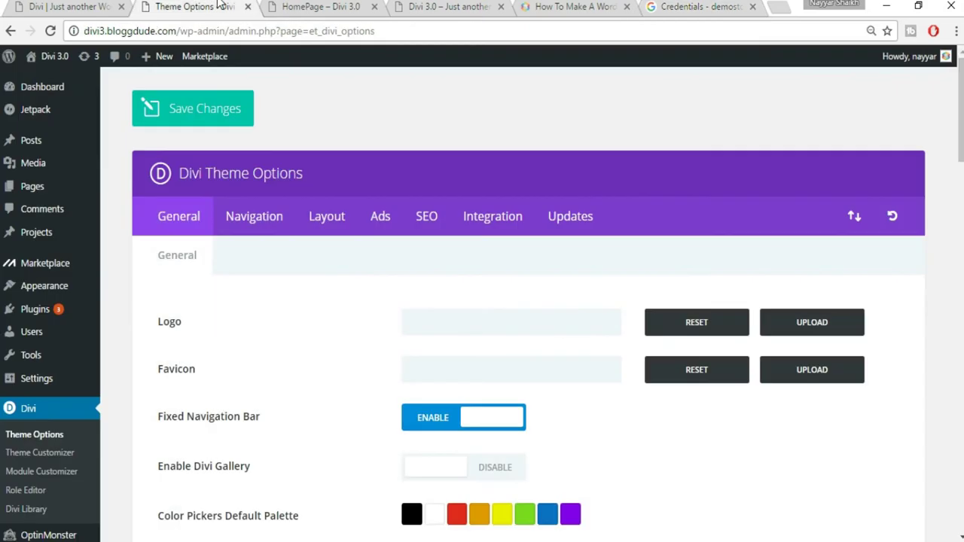
pyautogui.click(666, 6)
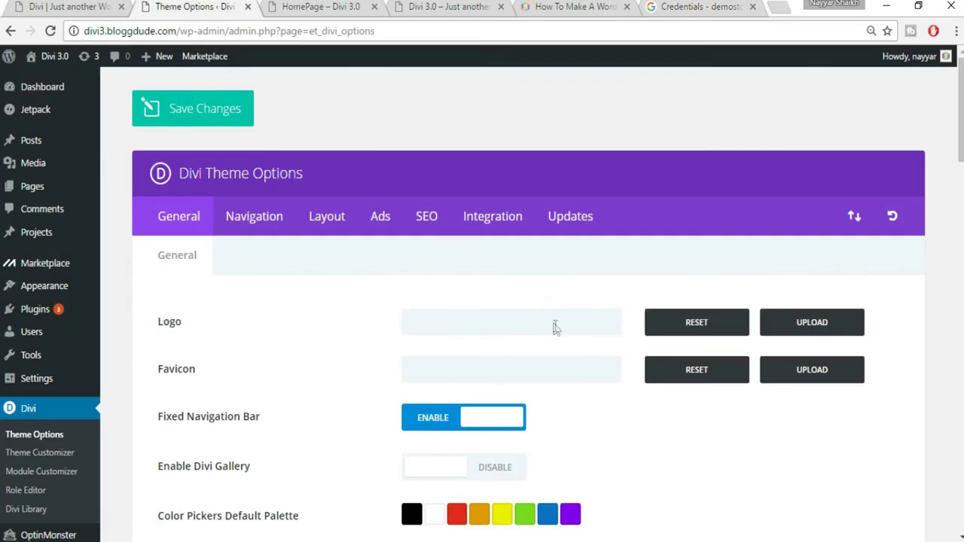
pyautogui.scroll(-6, 554, 328)
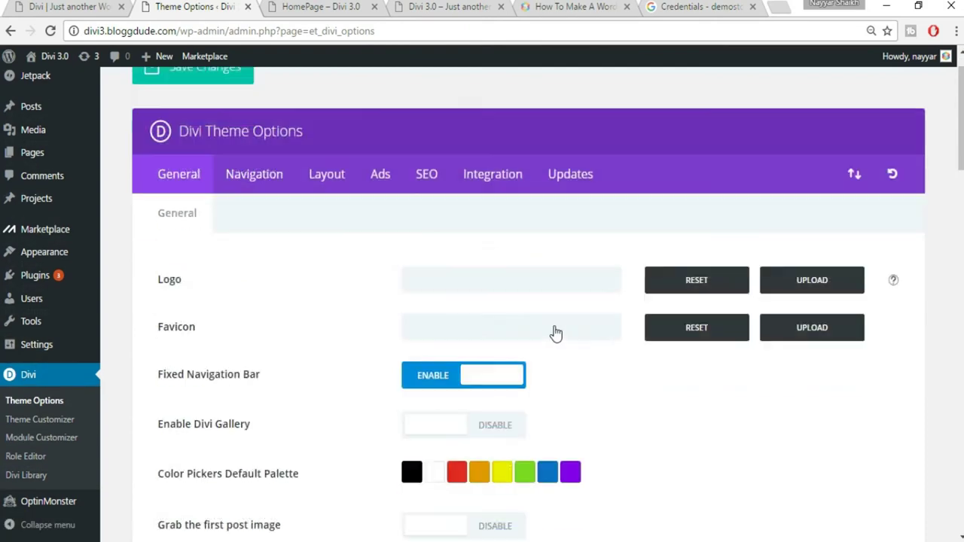
pyautogui.click(480, 325)
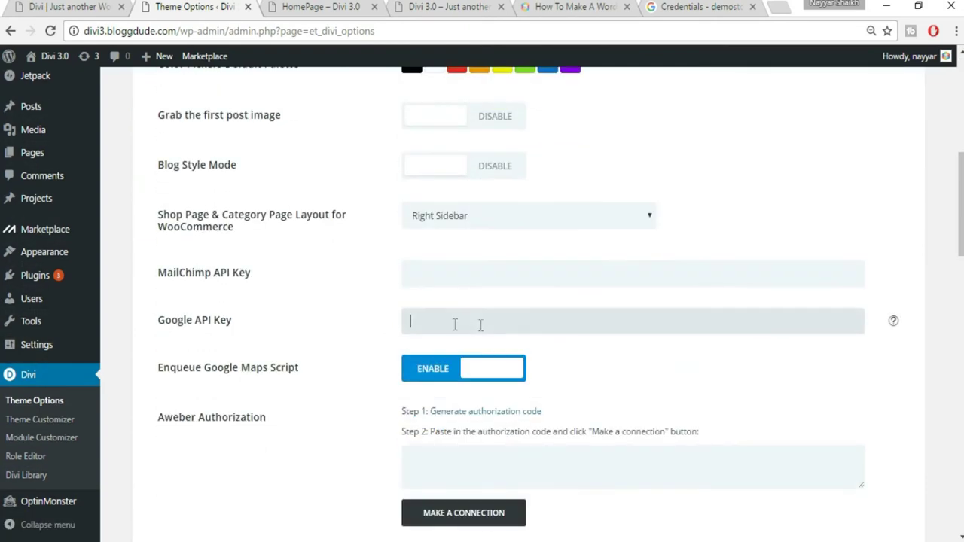
pyautogui.hotkey('ctrl', 'v')
pyautogui.scroll(-8, 537, 384)
pyautogui.scroll(-8, 379, 463)
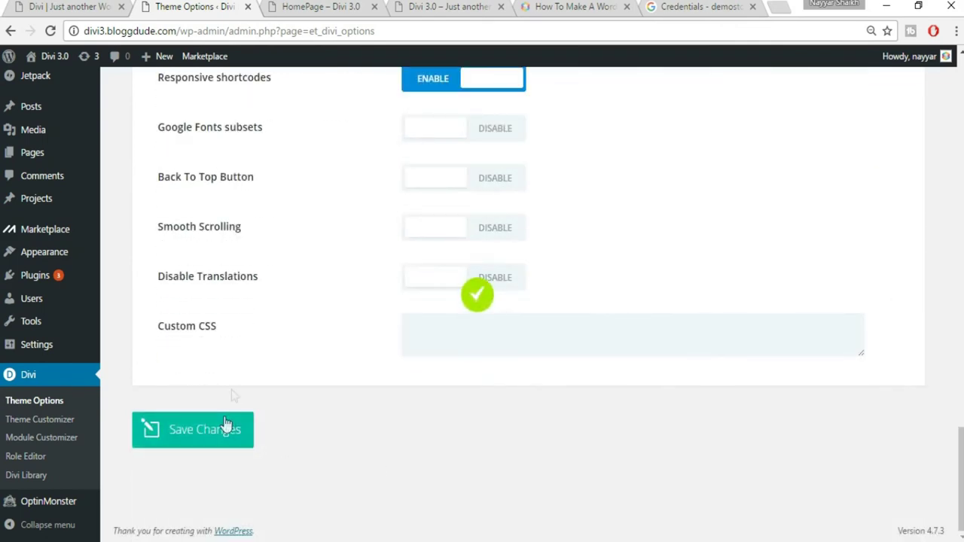
# Close the Theme Options tab and reload the homepage builder so it picks up the key
pyautogui.click(247, 8)
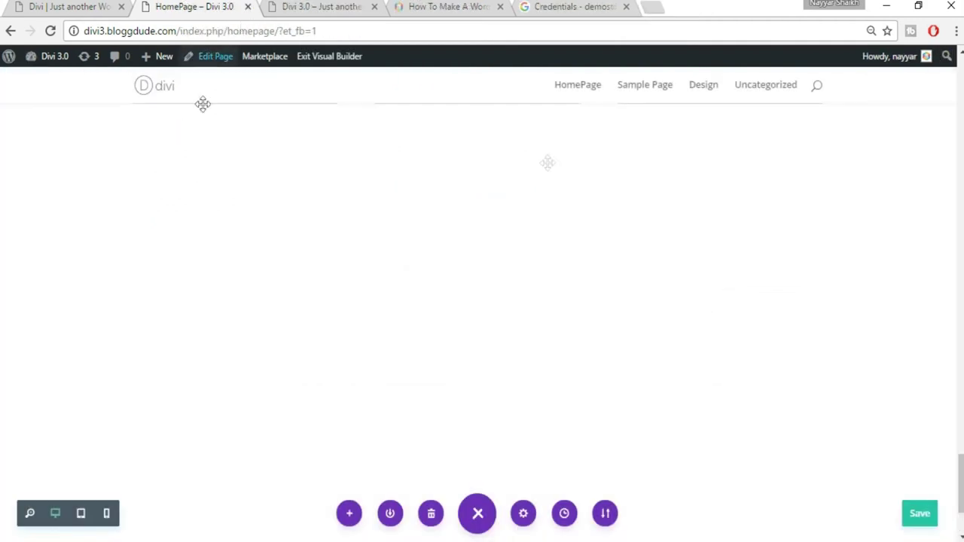
pyautogui.click(50, 32)
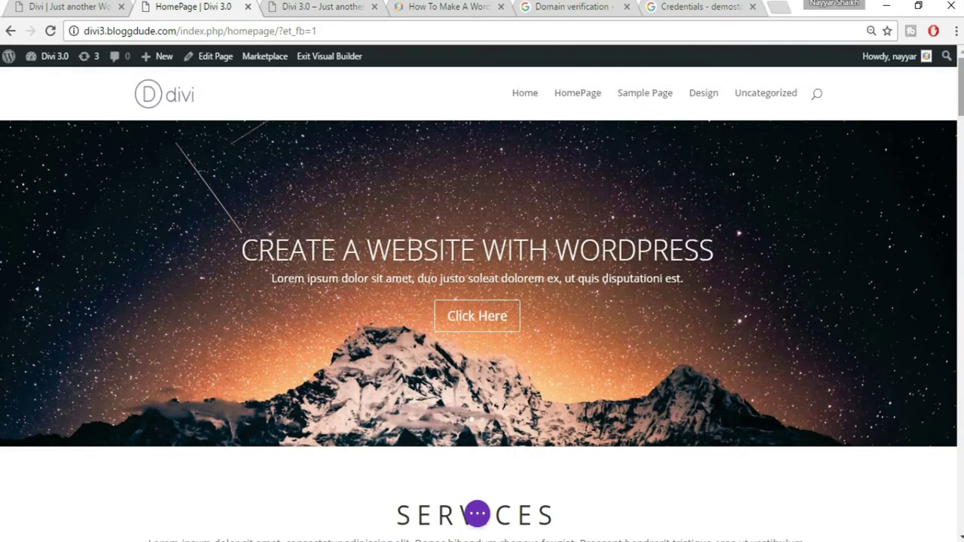
pyautogui.scroll(-15, 482, 301)
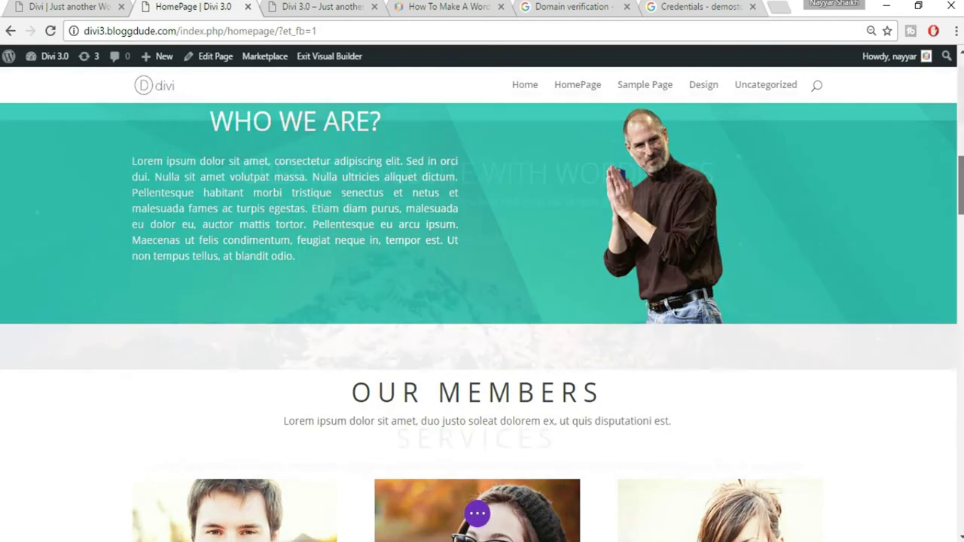
pyautogui.scroll(-7, 426, 242)
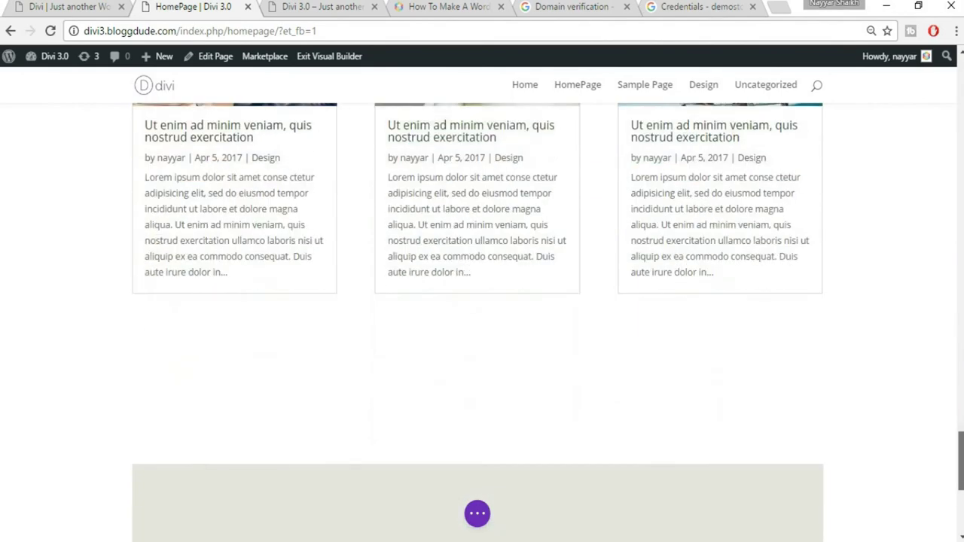
# Open the map module's settings and add a new pin item
pyautogui.moveTo(456, 173)
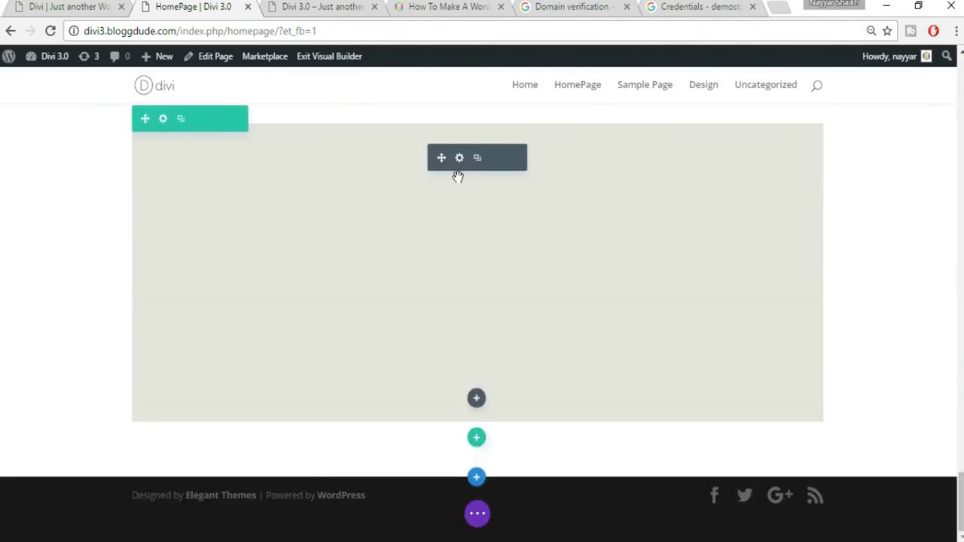
pyautogui.click(459, 159)
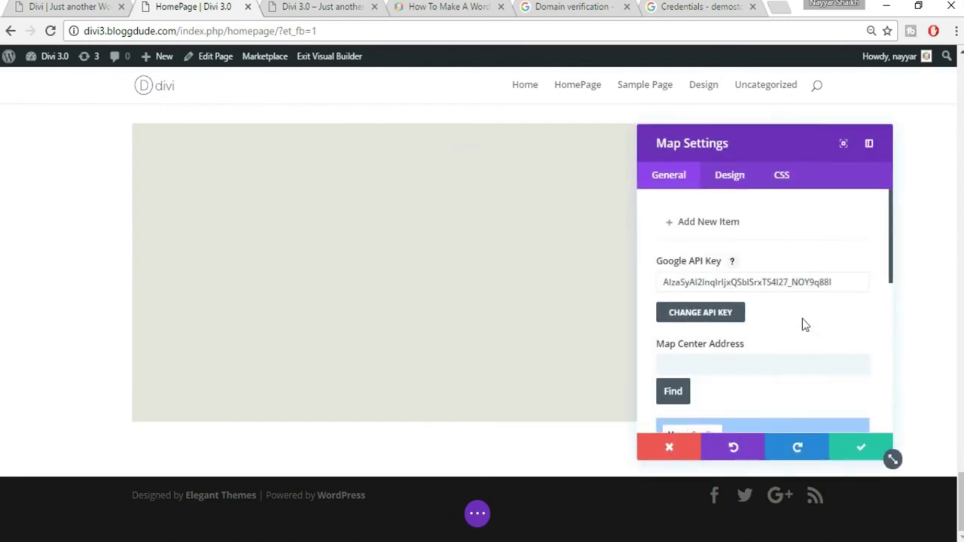
pyautogui.scroll(-1, 761, 277)
pyautogui.scroll(1, 745, 265)
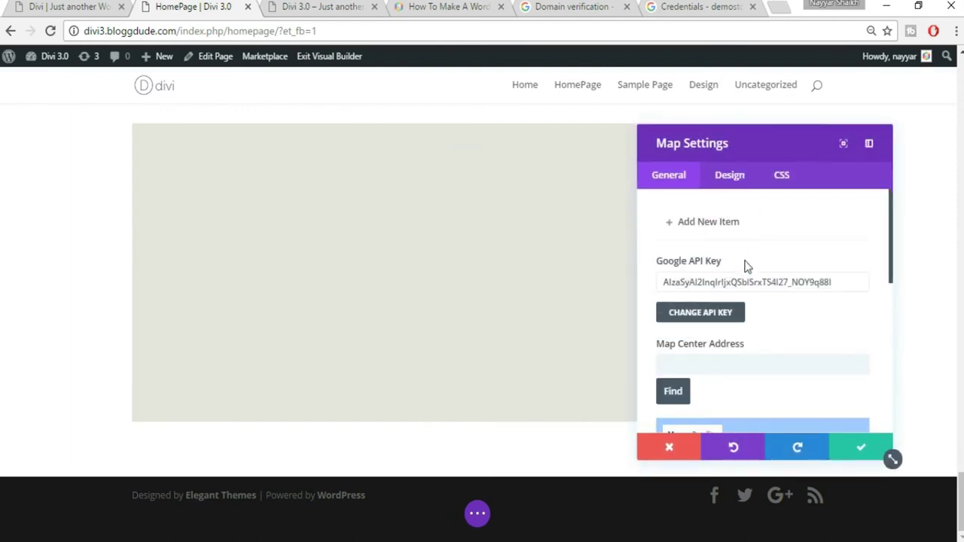
pyautogui.click(709, 223)
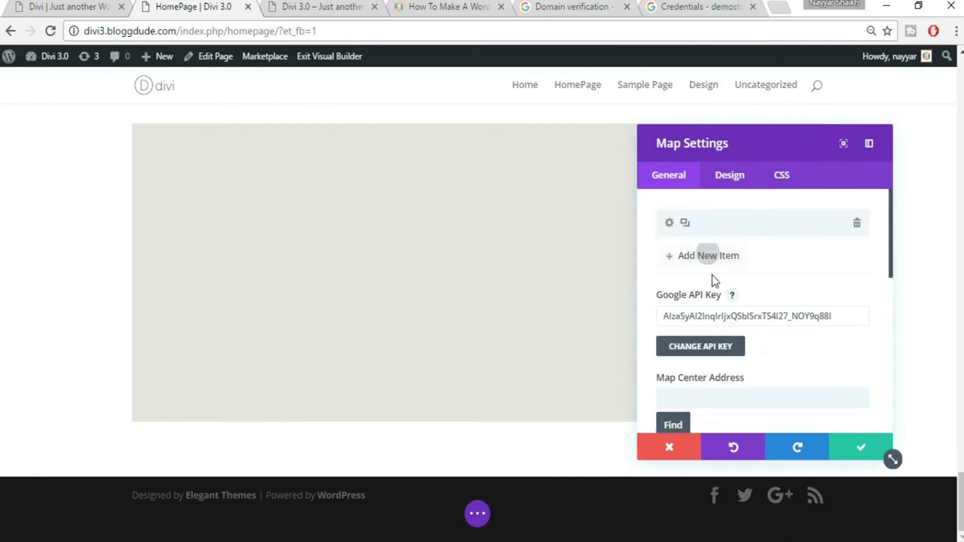
# Title the new pin BLOGGDUDE and place it at Mumbai, Maharashtra, India
pyautogui.click(703, 237)
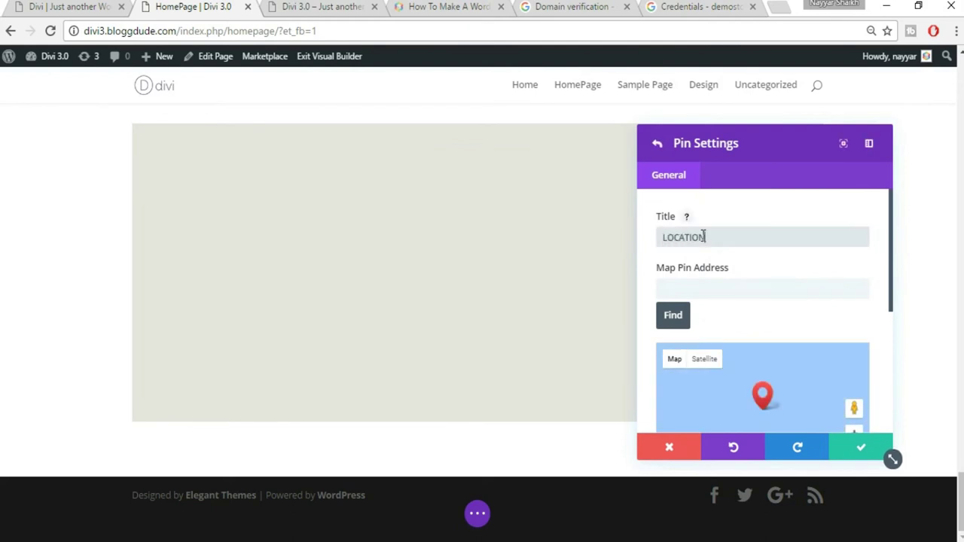
pyautogui.moveTo(735, 236); pyautogui.dragTo(653, 236)
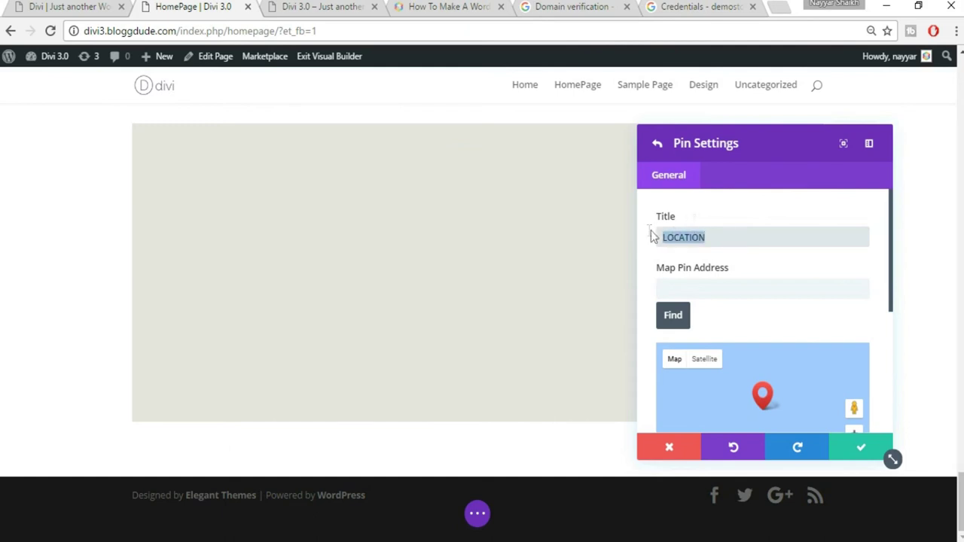
pyautogui.write('BLOGGDUDE')
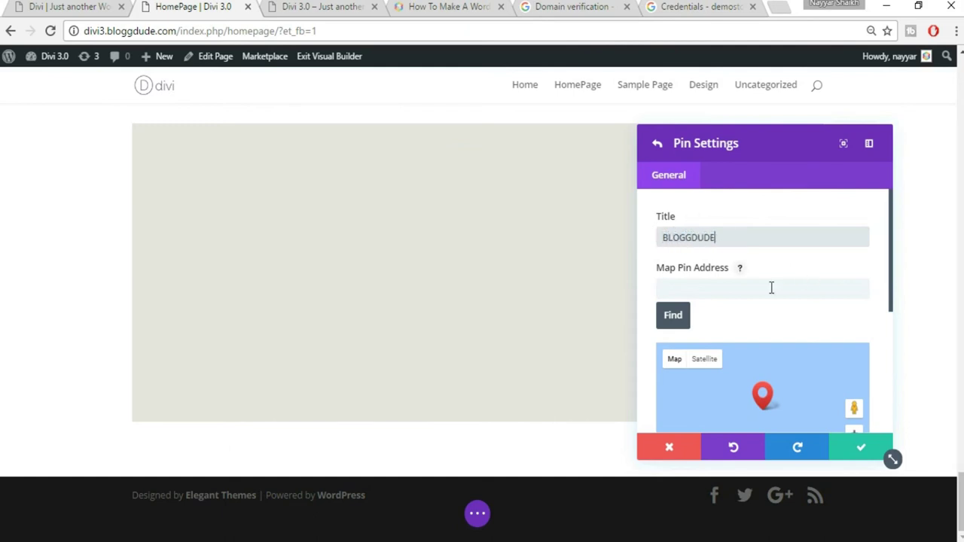
pyautogui.click(771, 287)
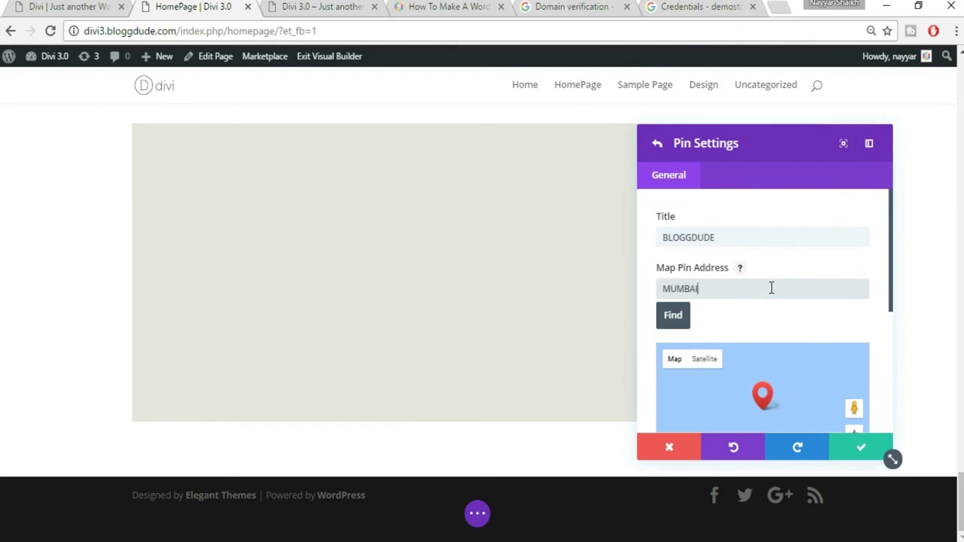
pyautogui.click(686, 320)
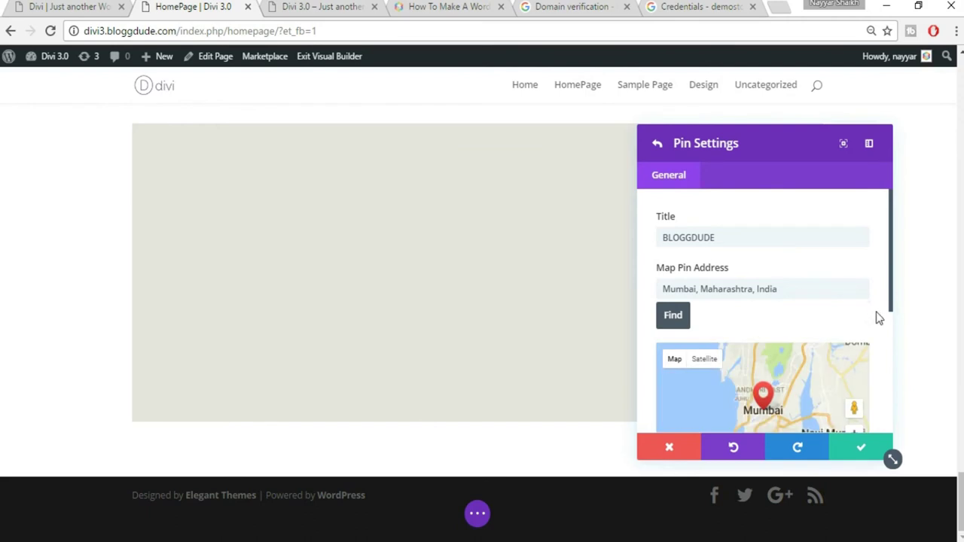
pyautogui.scroll(-5, 878, 316)
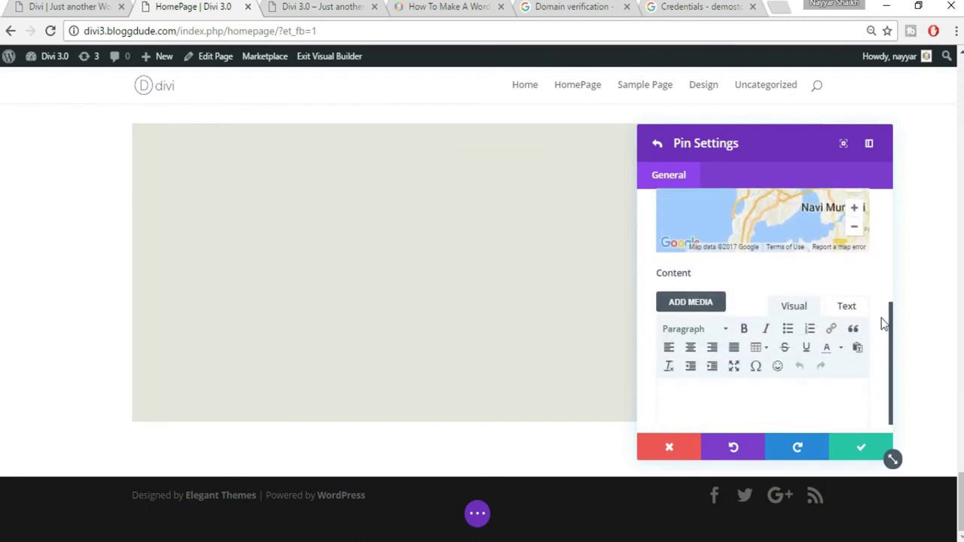
pyautogui.scroll(-1, 771, 387)
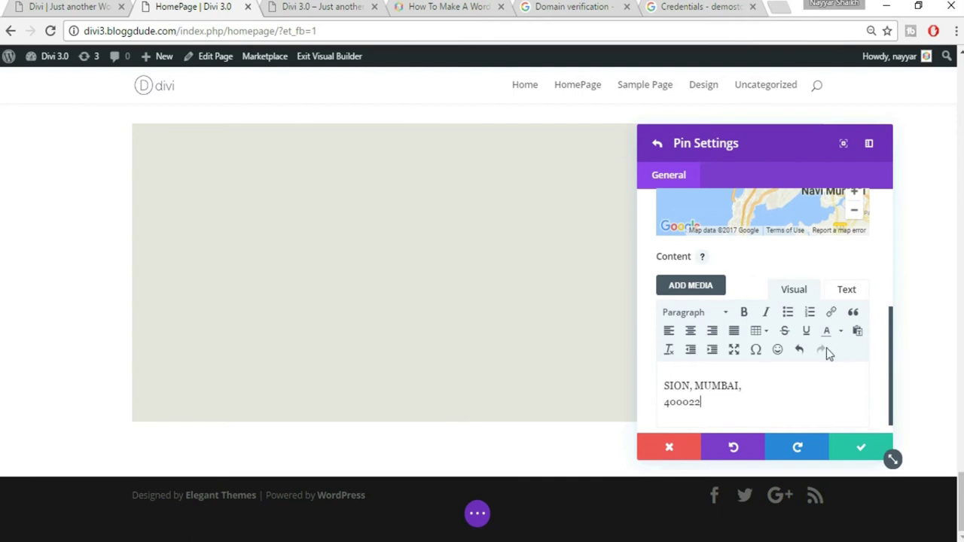
# Save the pin and centre the map on MUMBAI
pyautogui.click(856, 453)
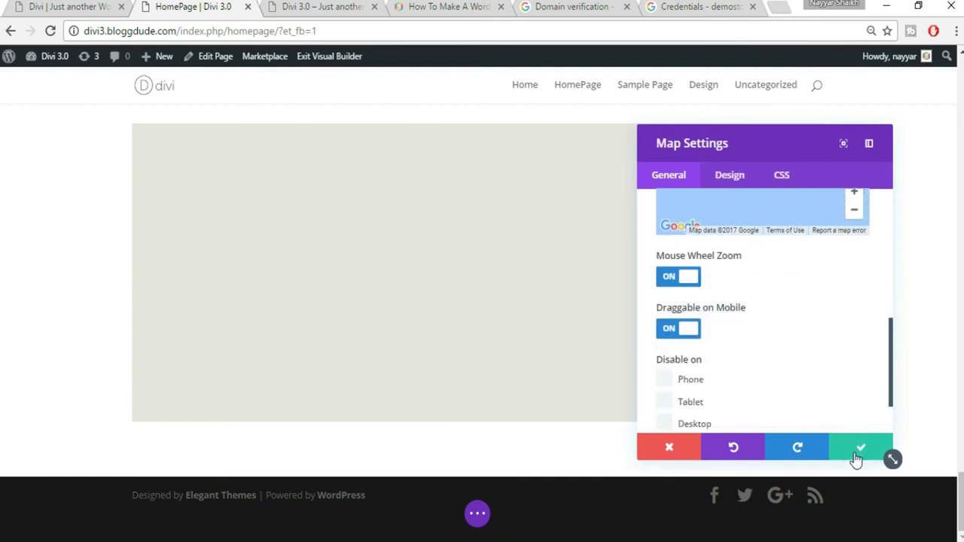
pyautogui.scroll(1, 839, 324)
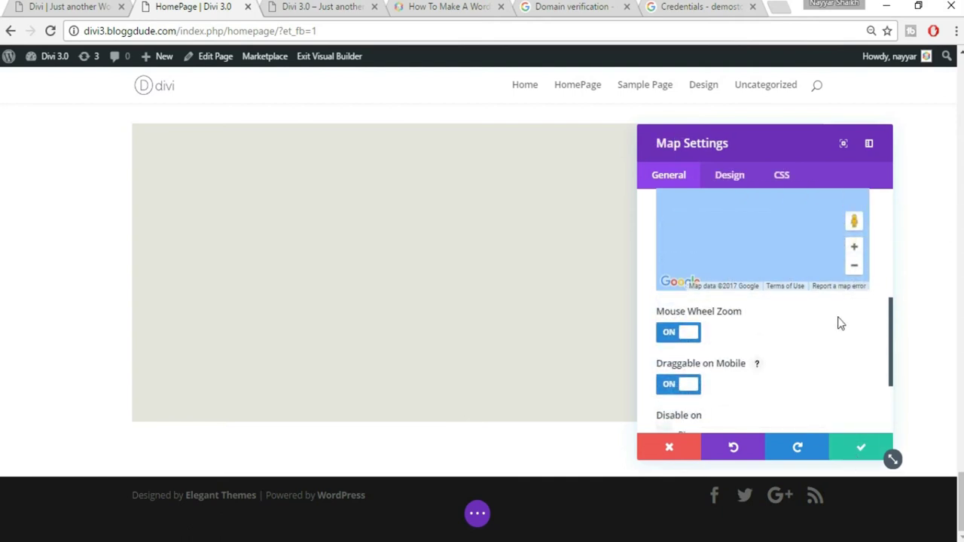
pyautogui.scroll(2, 768, 317)
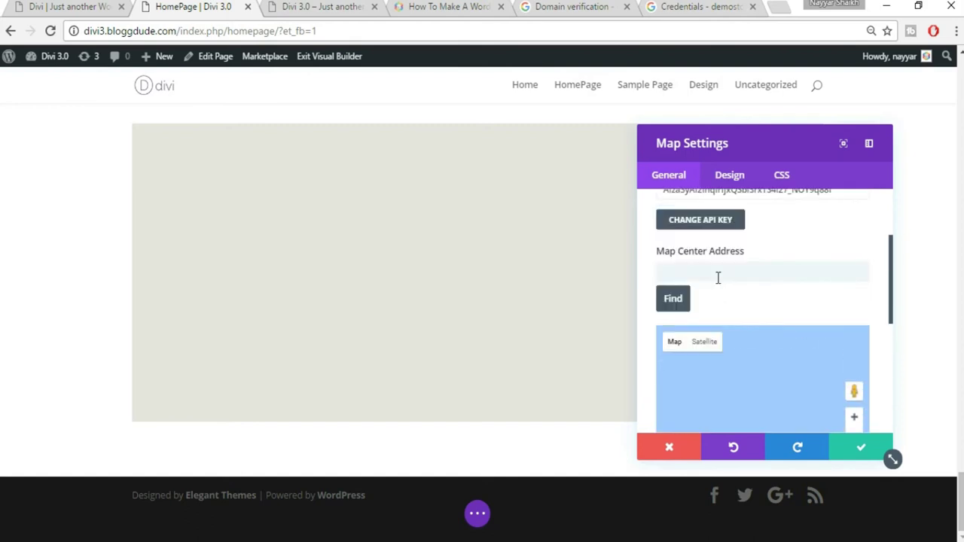
pyautogui.click(717, 276)
pyautogui.write('MUM')
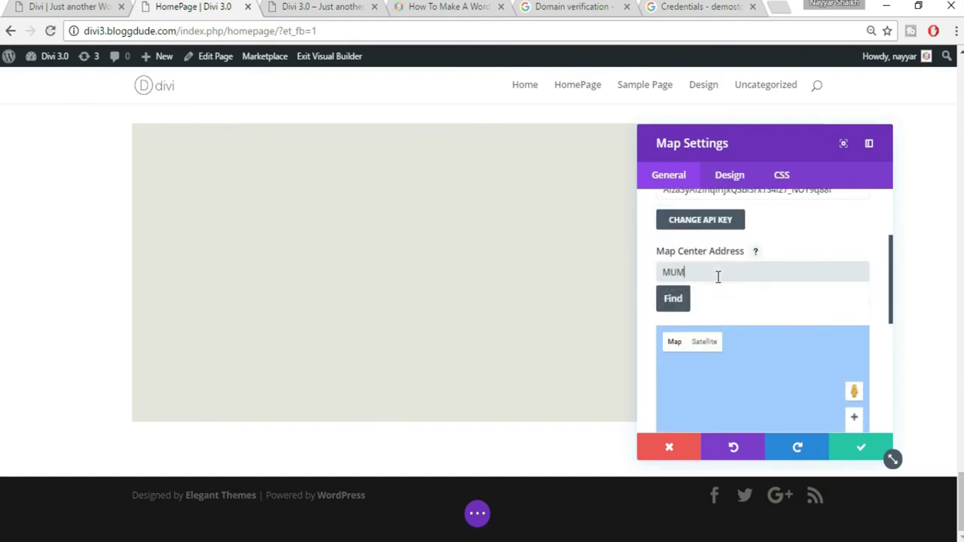
pyautogui.write('BAI')
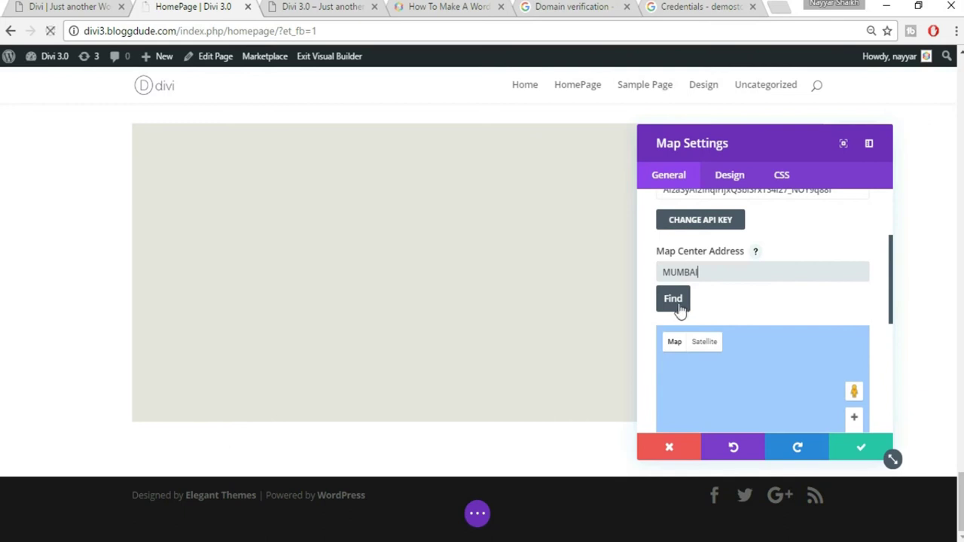
pyautogui.click(682, 308)
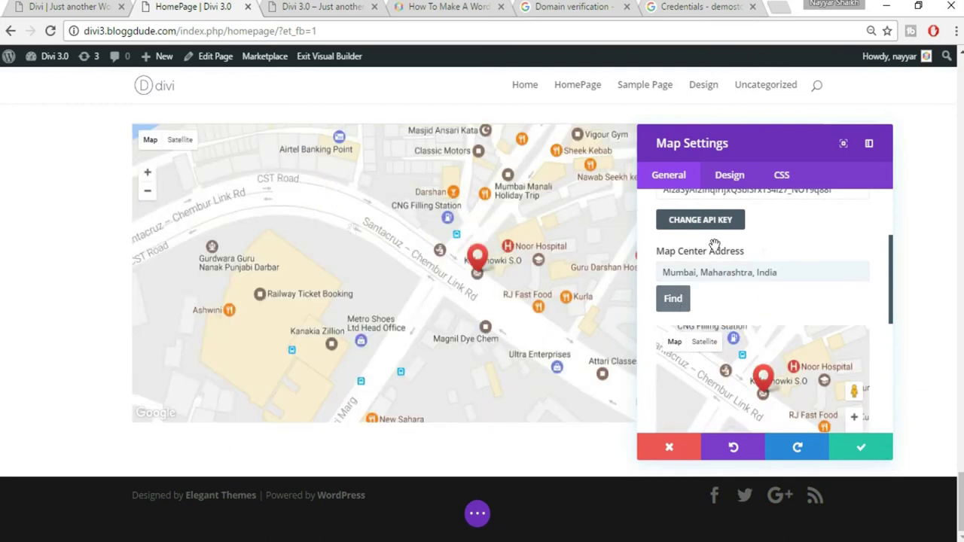
# Disable mouse wheel zooming and mobile dragging on the map
pyautogui.scroll(-2, 889, 364)
pyautogui.scroll(1, 889, 364)
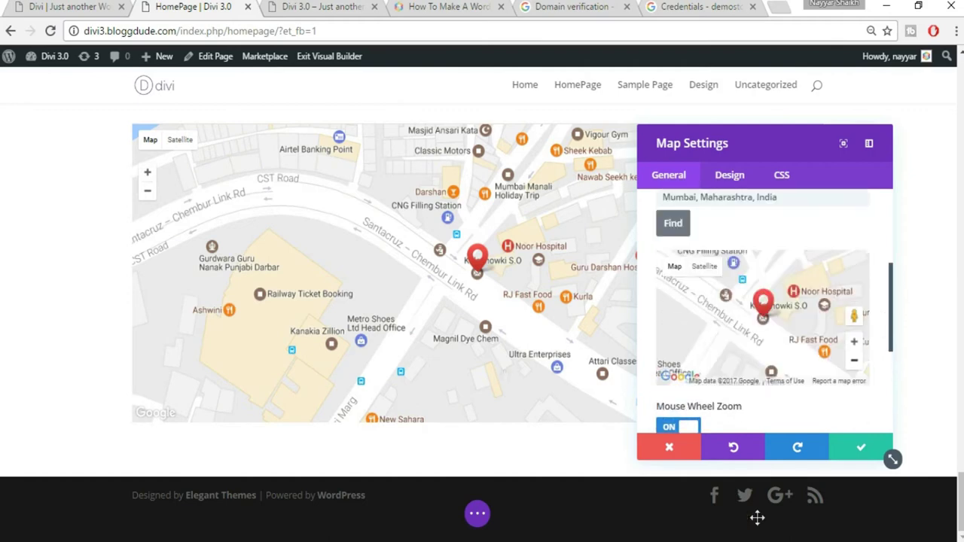
pyautogui.scroll(-1, 834, 415)
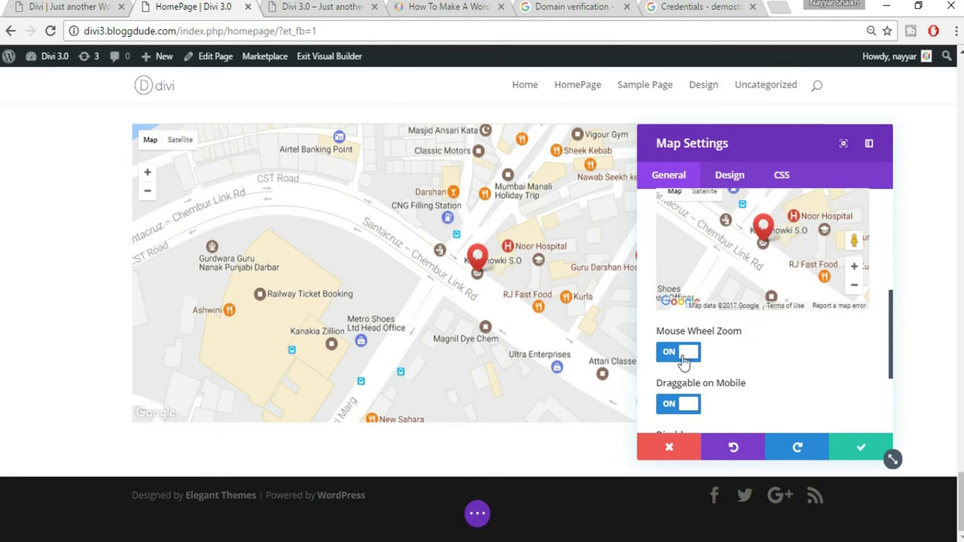
pyautogui.click(685, 360)
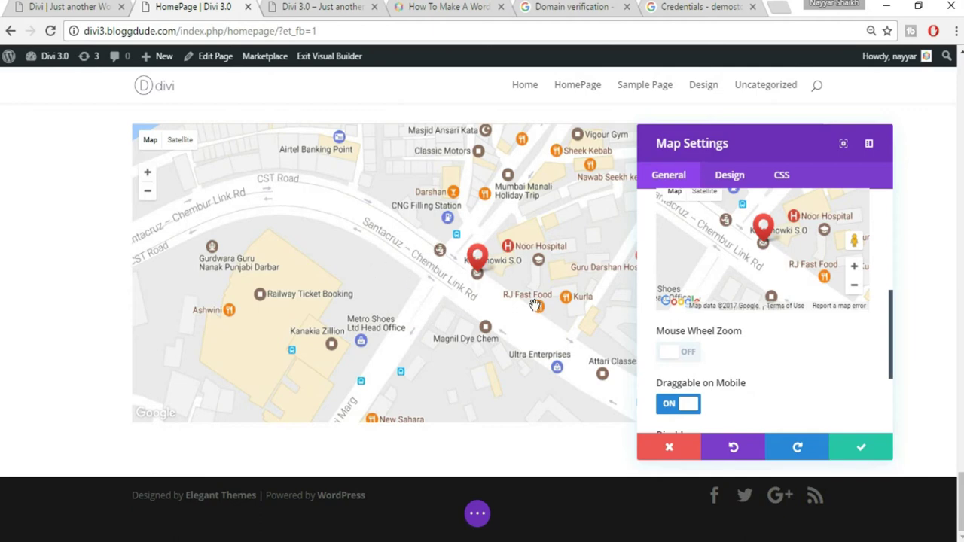
pyautogui.click(680, 405)
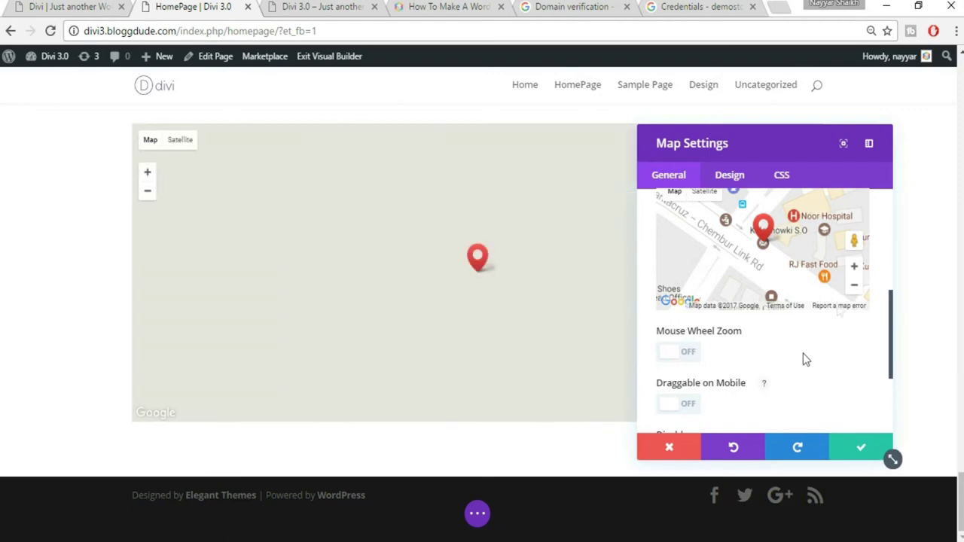
# Zoom the map out three levels to a Mumbai city view and save the map settings
pyautogui.click(855, 288)
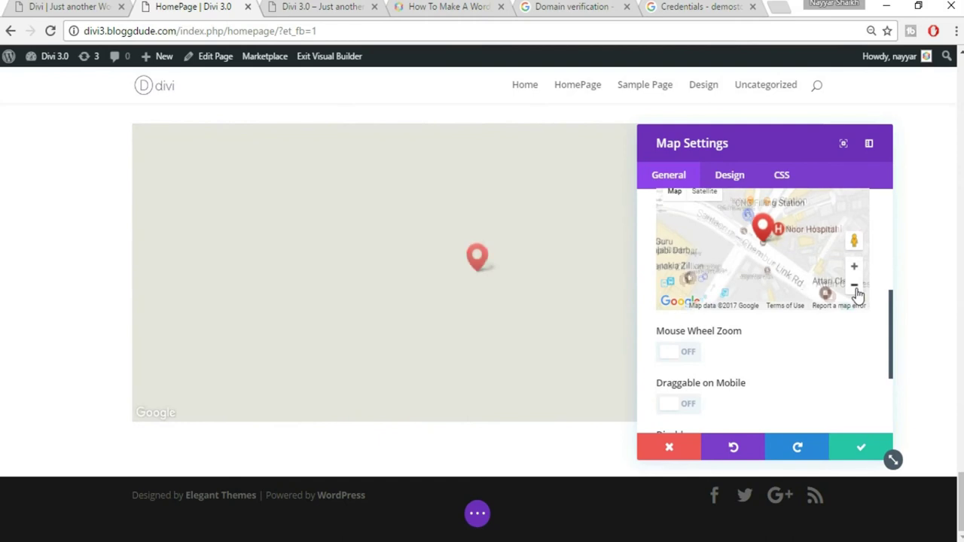
pyautogui.click(854, 287)
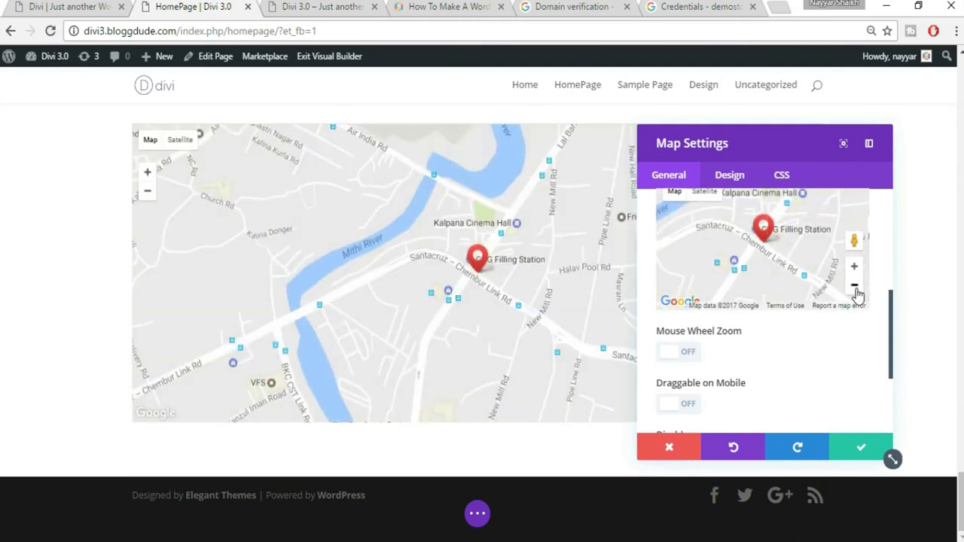
pyautogui.click(855, 286)
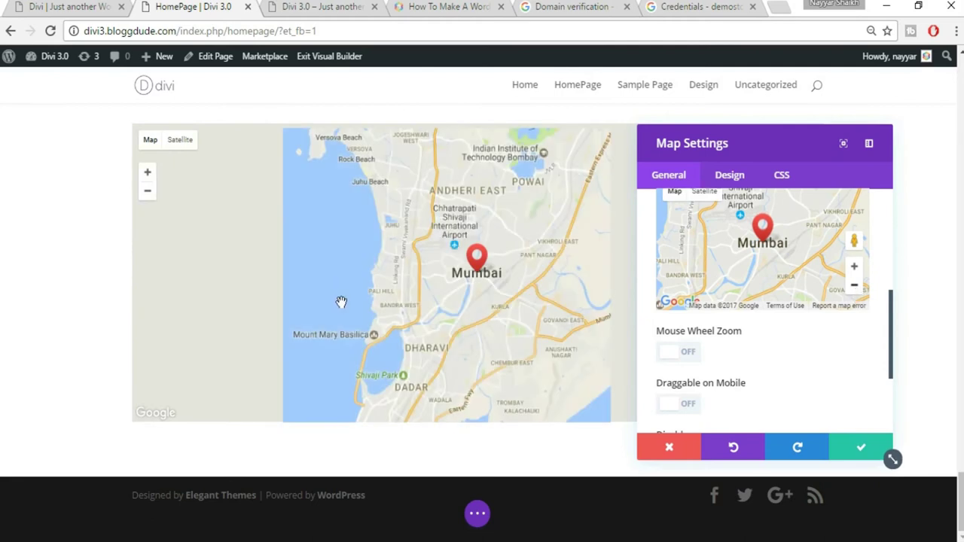
pyautogui.click(861, 451)
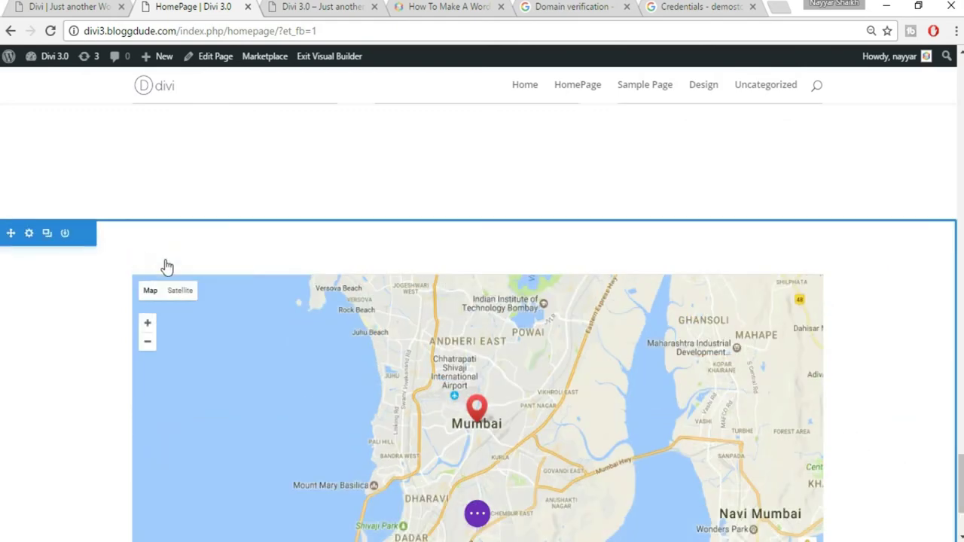
pyautogui.moveTo(167, 276)
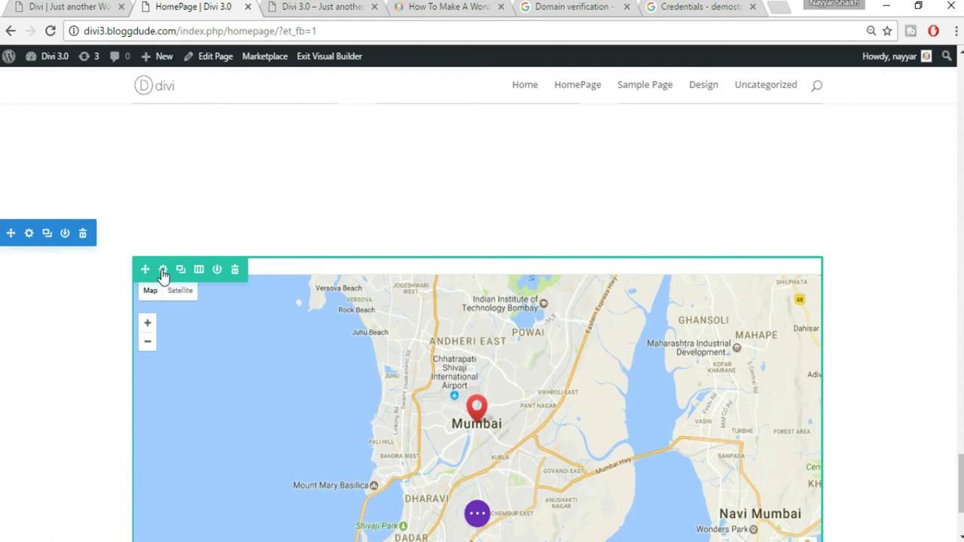
# Make the map row full width with a custom gutter width of 0 and save it
pyautogui.click(163, 269)
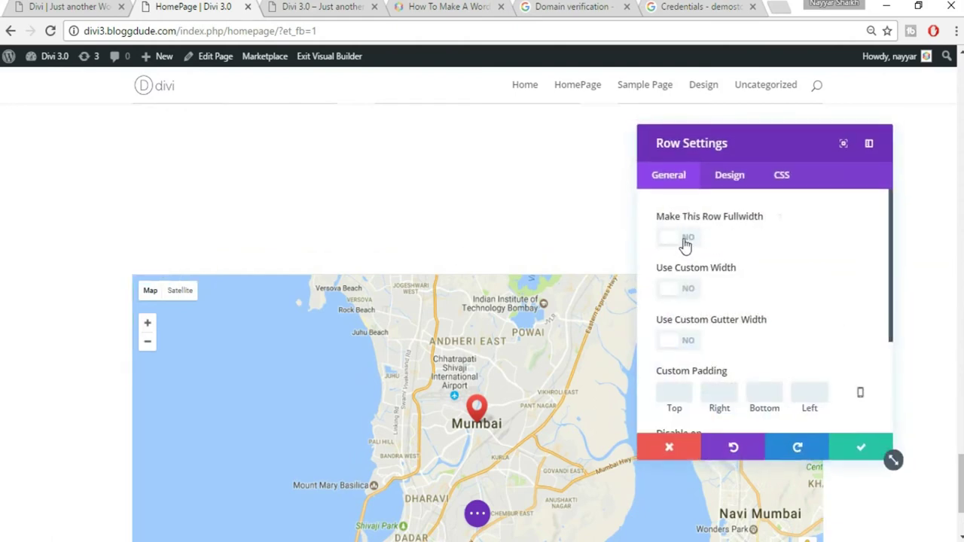
pyautogui.click(686, 239)
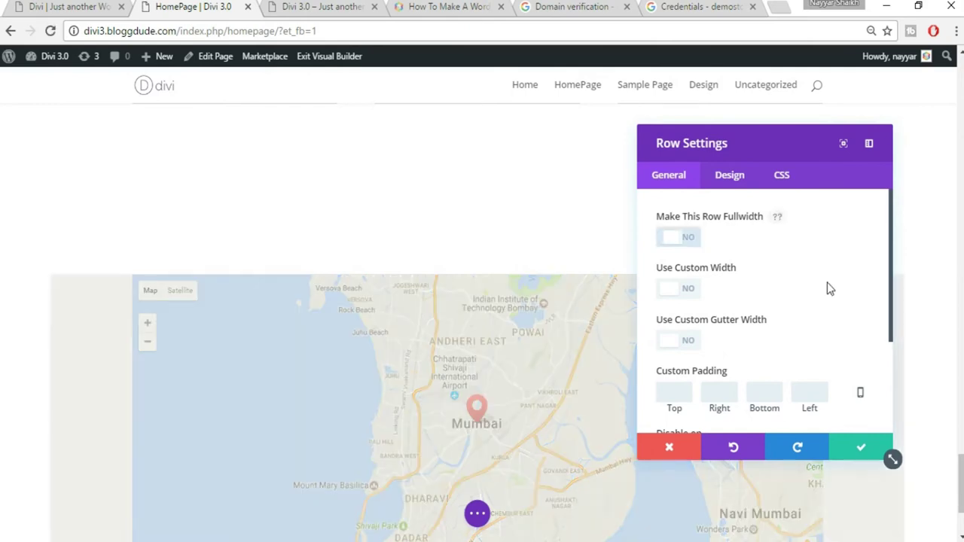
pyautogui.scroll(-2, 827, 286)
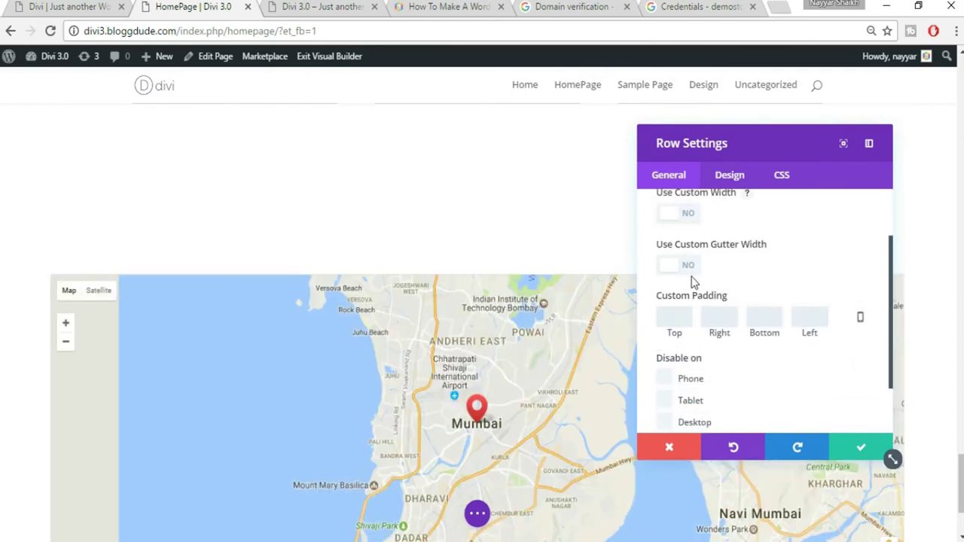
pyautogui.click(693, 270)
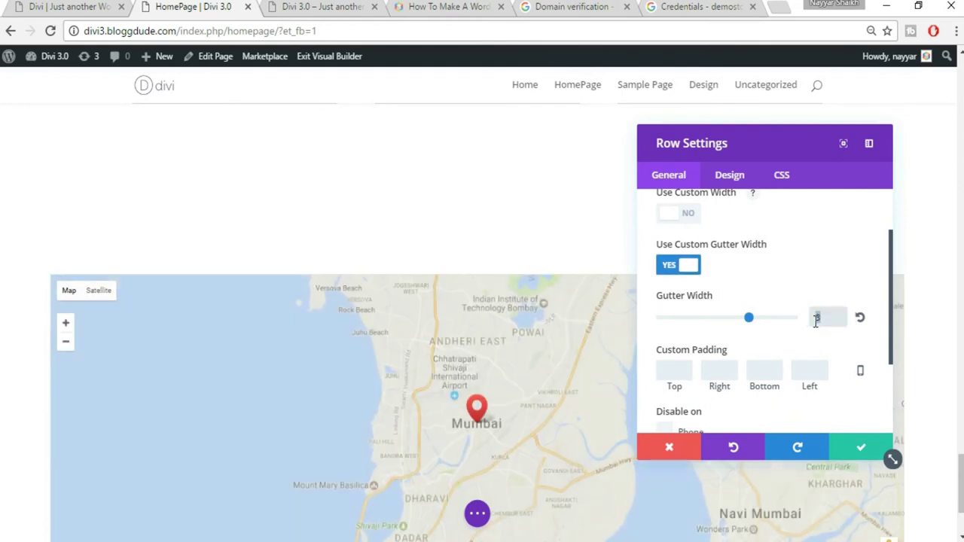
pyautogui.write('0')
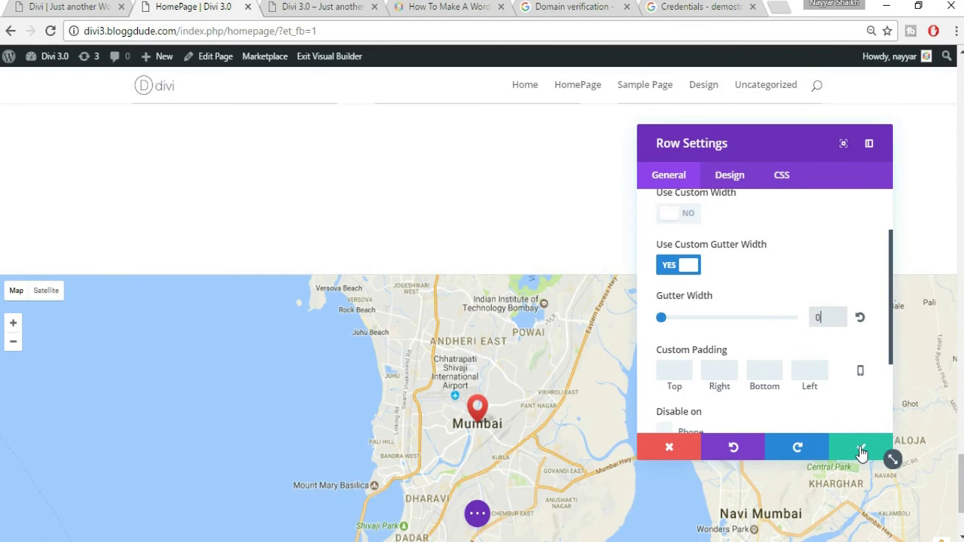
pyautogui.click(858, 448)
pyautogui.scroll(-2, 788, 422)
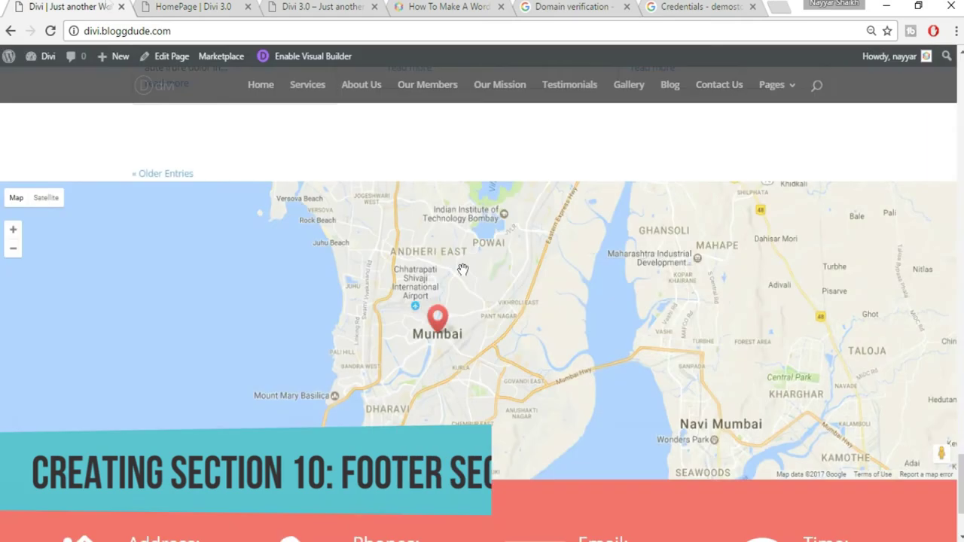
pyautogui.scroll(-3, 349, 386)
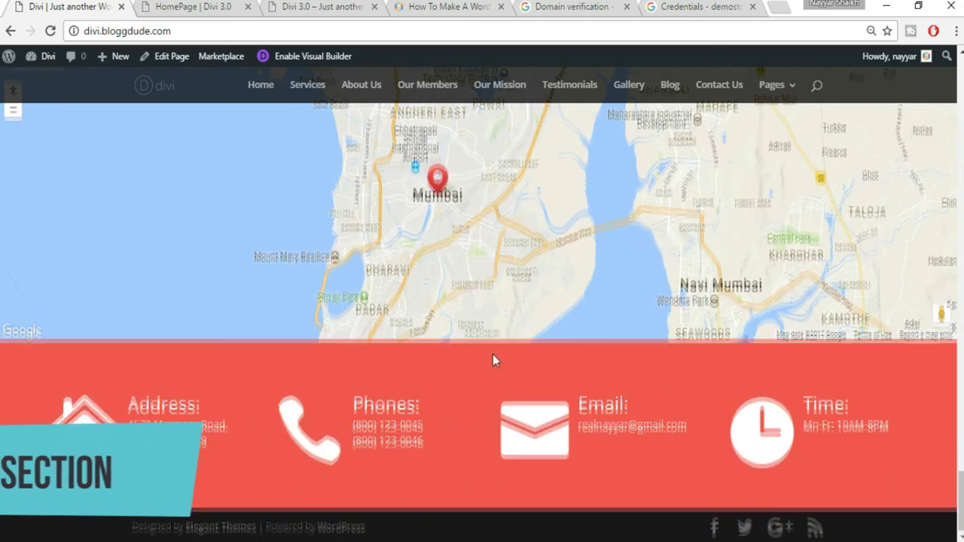
# Review the reference site's footer, then return to the HomePage | Divi 3.0 builder
pyautogui.scroll(2, 558, 338)
pyautogui.scroll(-2, 557, 339)
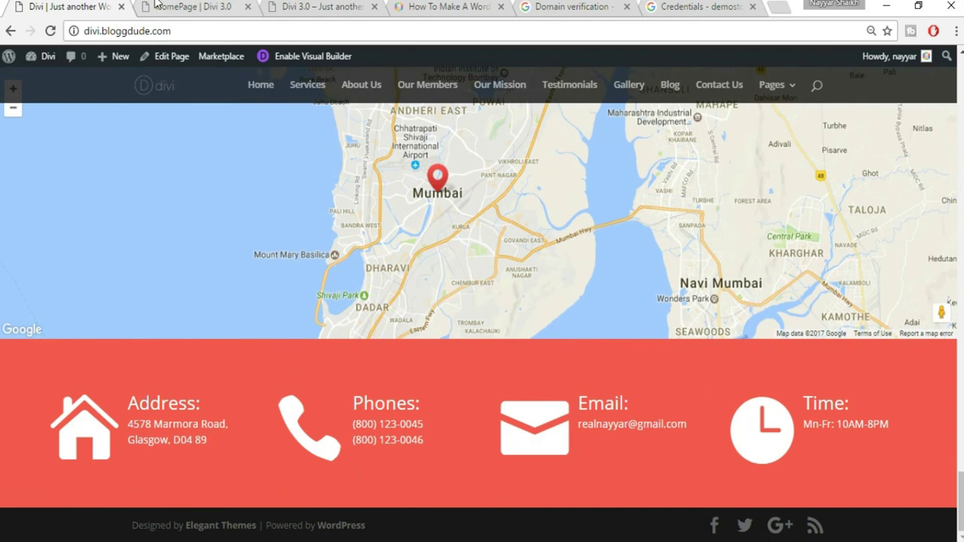
pyautogui.click(214, 6)
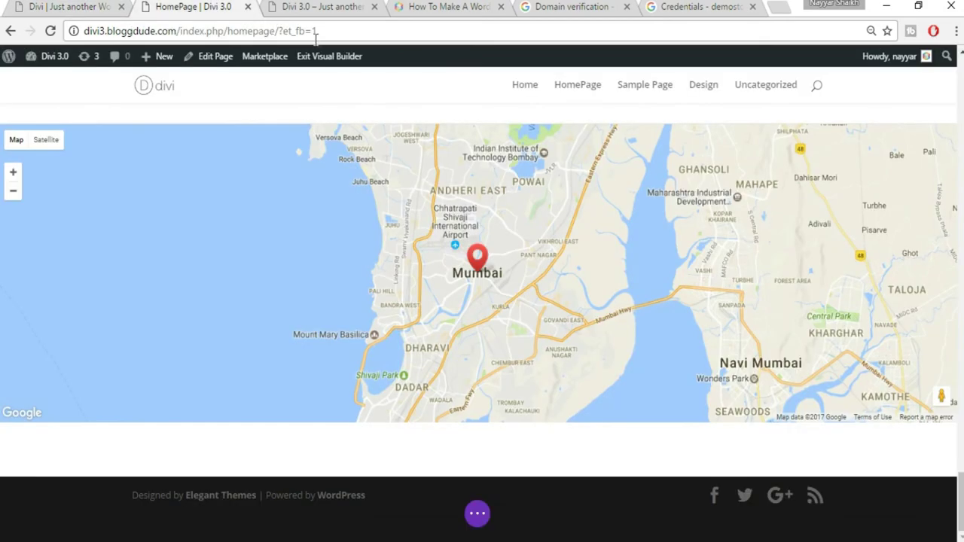
# Add a regular section below the map with a four-column row and a Blurb in the first column
pyautogui.moveTo(477, 476)
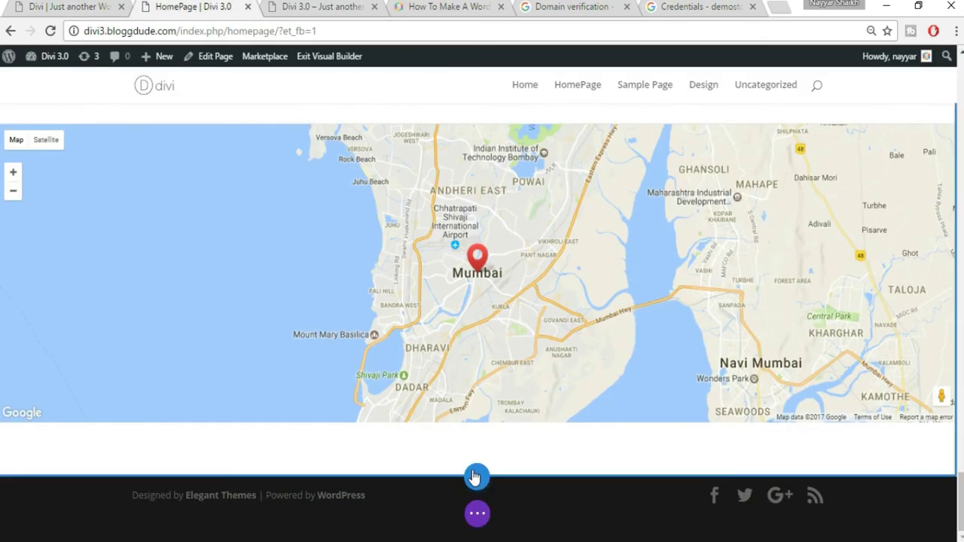
pyautogui.click(475, 476)
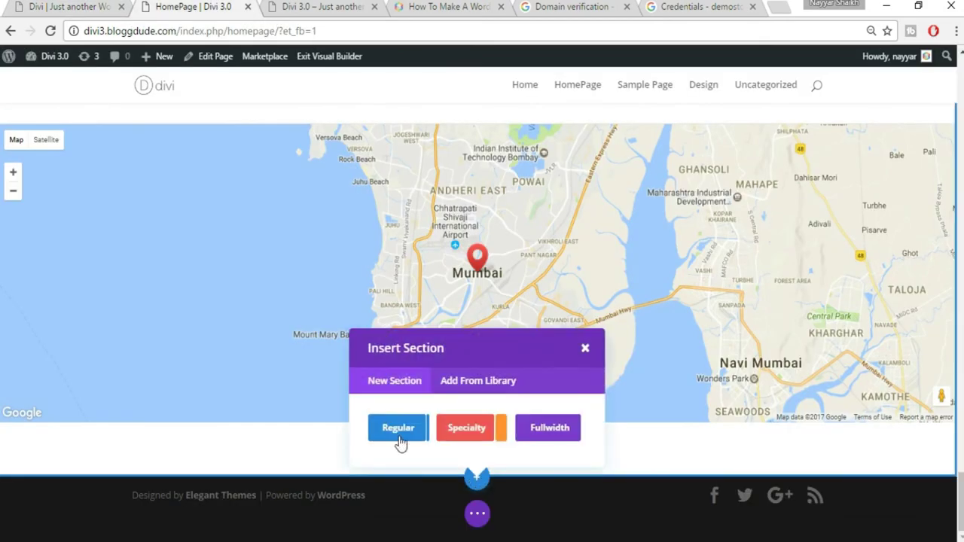
pyautogui.click(398, 436)
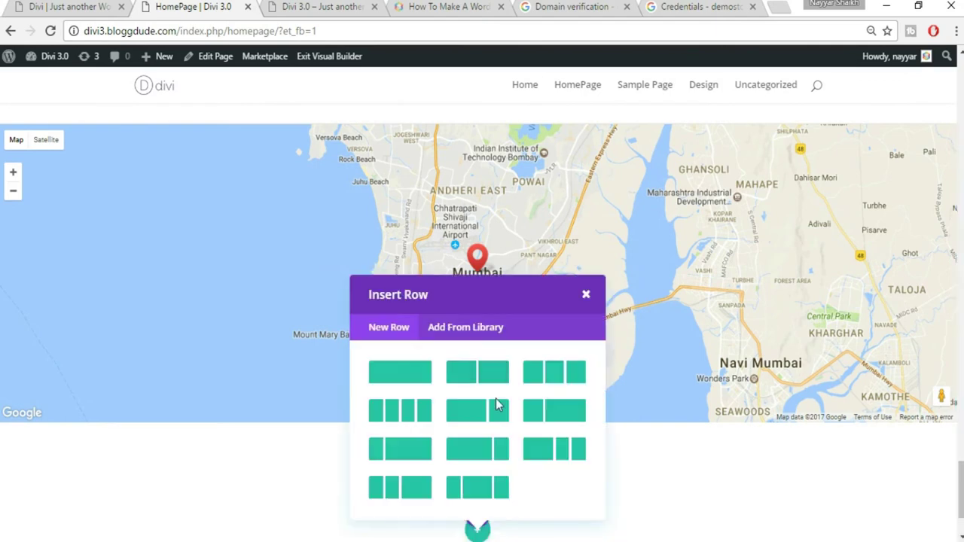
pyautogui.click(391, 425)
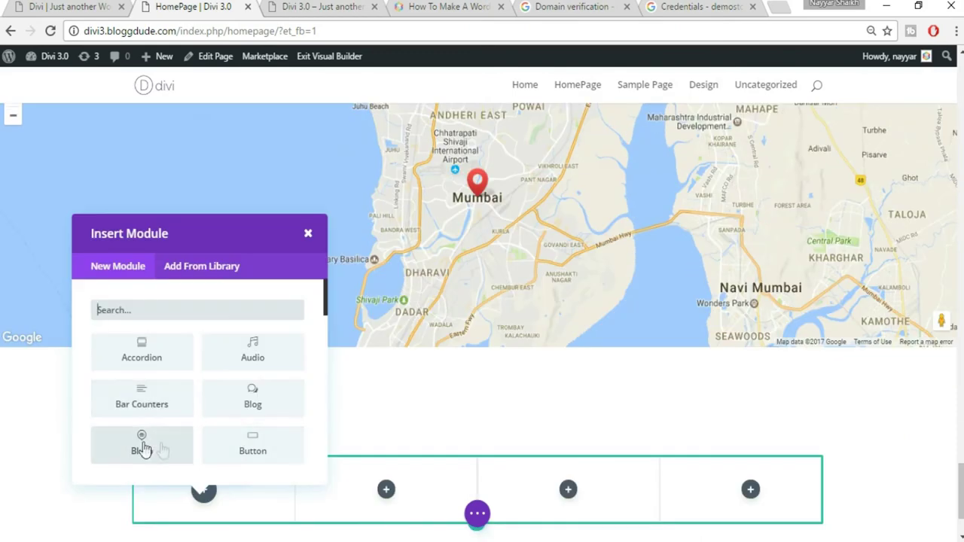
pyautogui.click(162, 446)
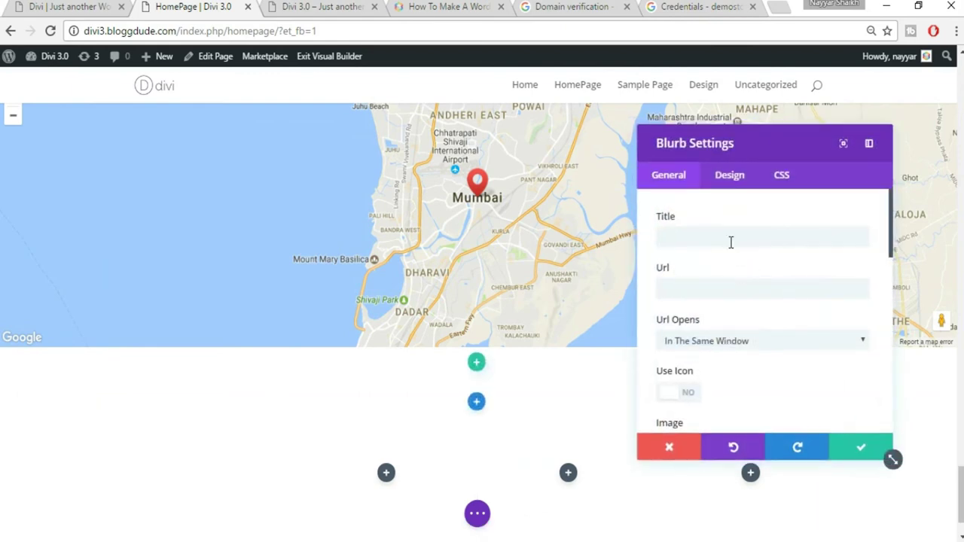
# Set the blurb title to 'Address:' copied from the reference site
pyautogui.click(731, 242)
pyautogui.click(46, 6)
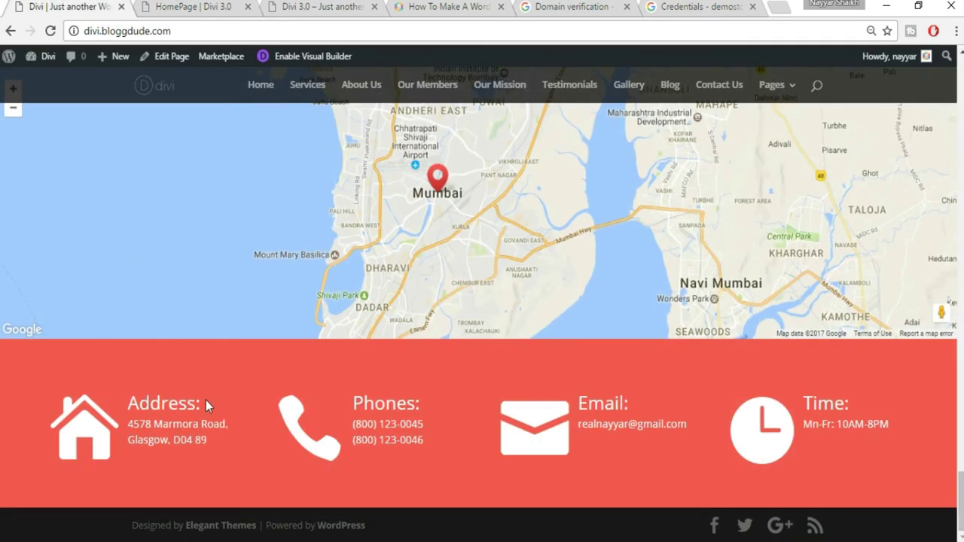
pyautogui.moveTo(200, 404); pyautogui.dragTo(130, 404)
pyautogui.hotkey('ctrl', 'c')
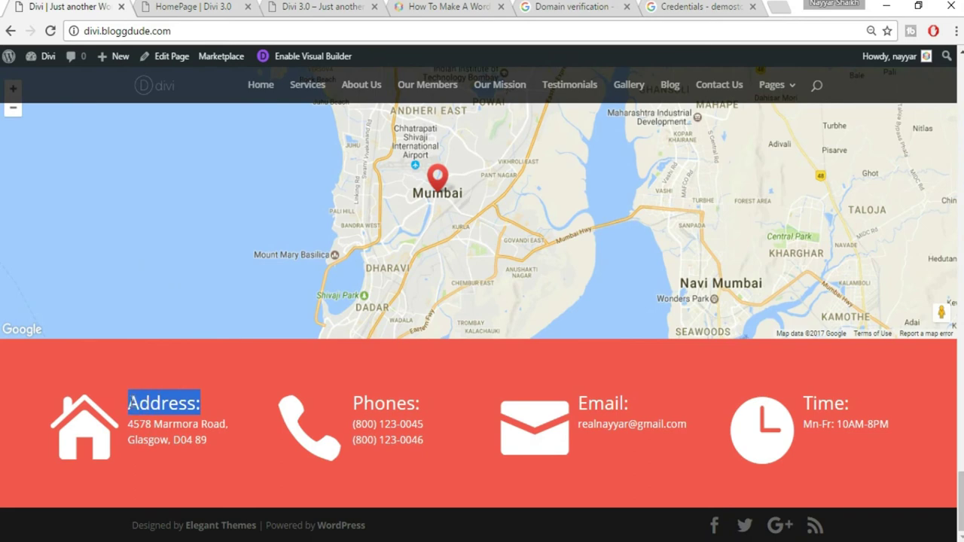
pyautogui.click(190, 6)
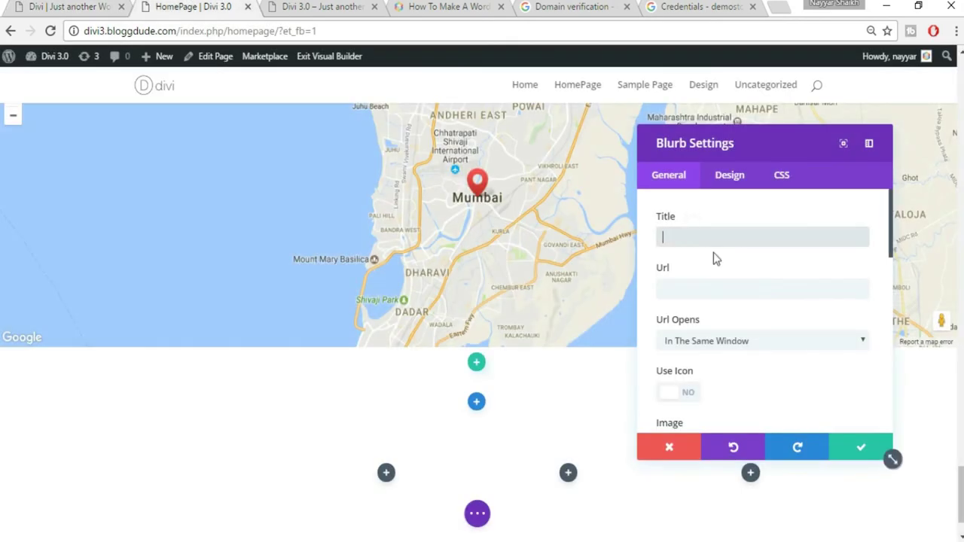
pyautogui.hotkey('ctrl', 'v')
# Turn on the blurb icon and choose the map-pin icon
pyautogui.scroll(-2, 739, 360)
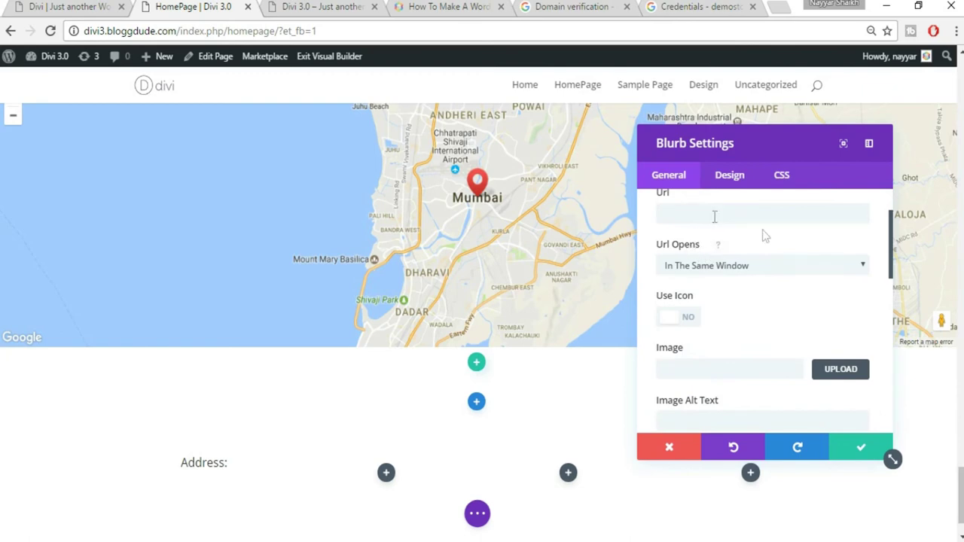
pyautogui.click(680, 319)
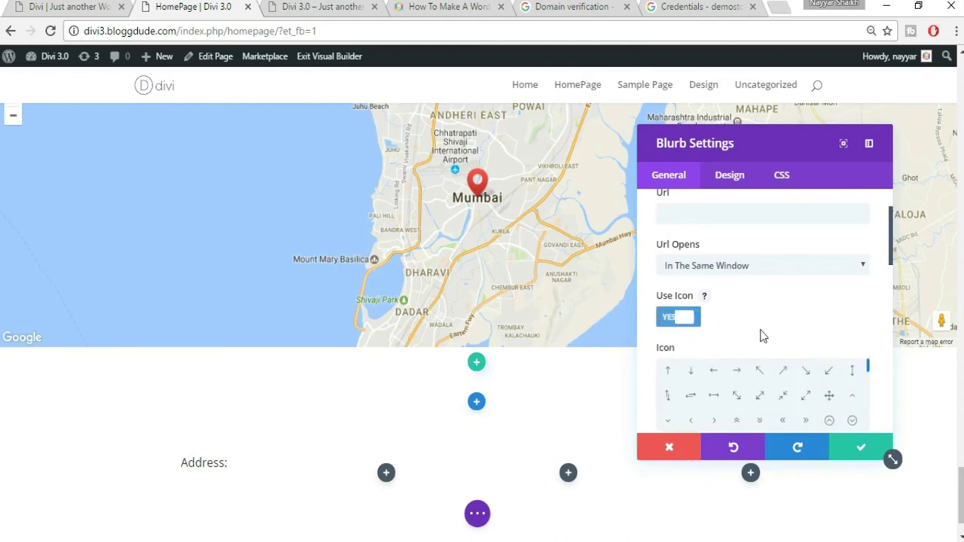
pyautogui.scroll(-1, 865, 309)
pyautogui.scroll(-3, 864, 308)
pyautogui.moveTo(868, 220); pyautogui.dragTo(869, 256)
pyautogui.scroll(-1, 870, 256)
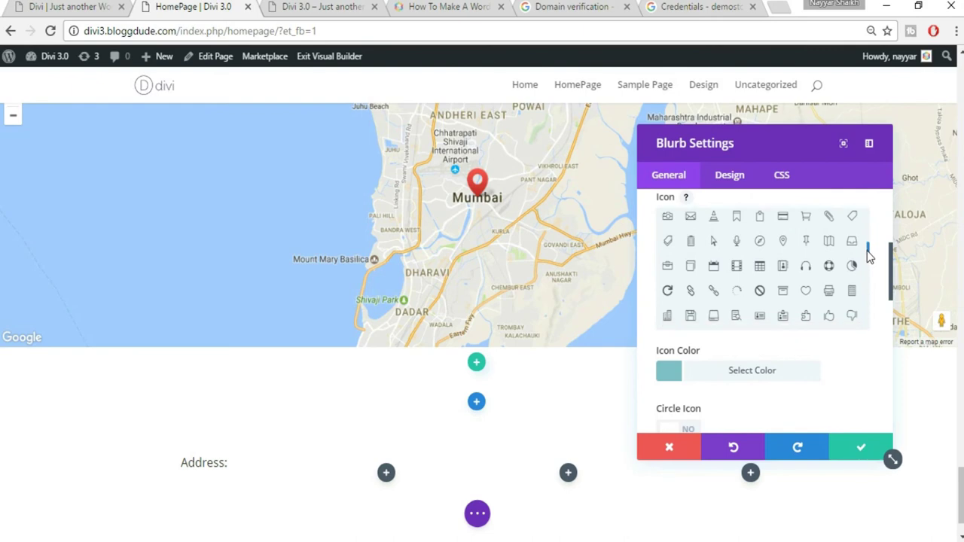
pyautogui.click(784, 243)
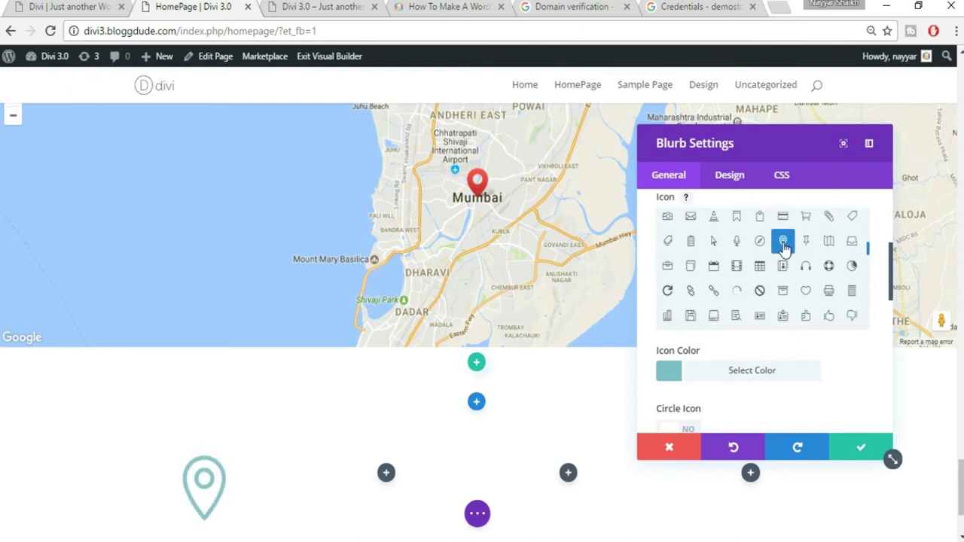
# Compare with the reference footer, then make the blurb icon white and save the blurb
pyautogui.click(65, 5)
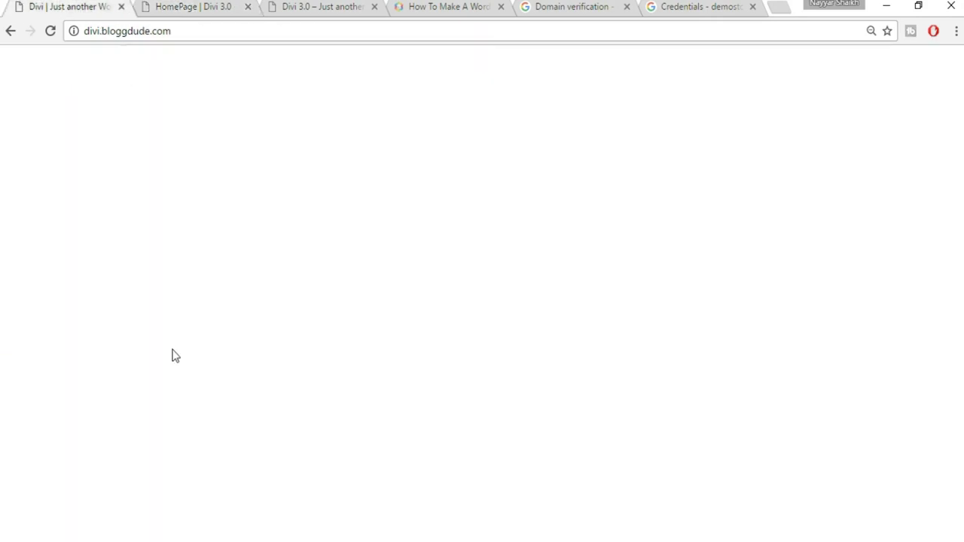
pyautogui.click(171, 6)
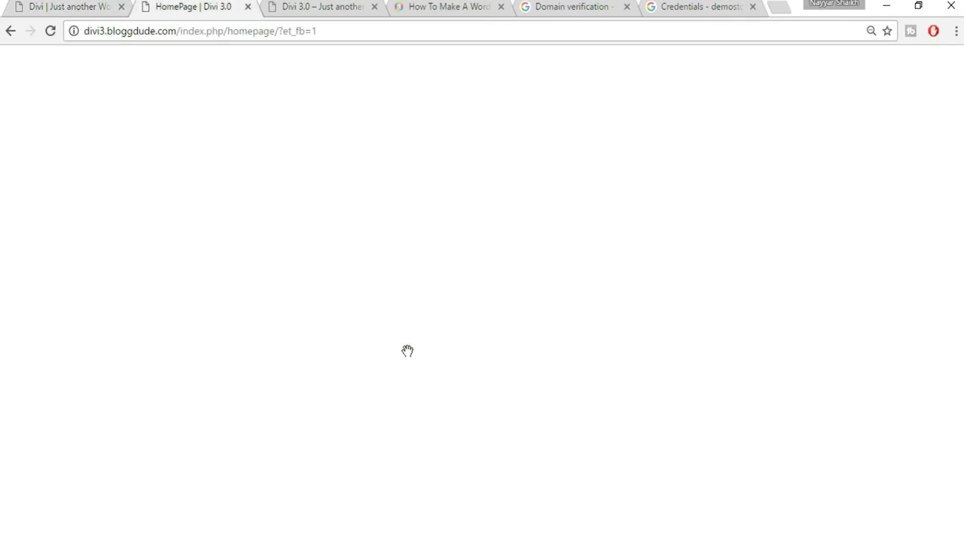
pyautogui.scroll(-1, 836, 386)
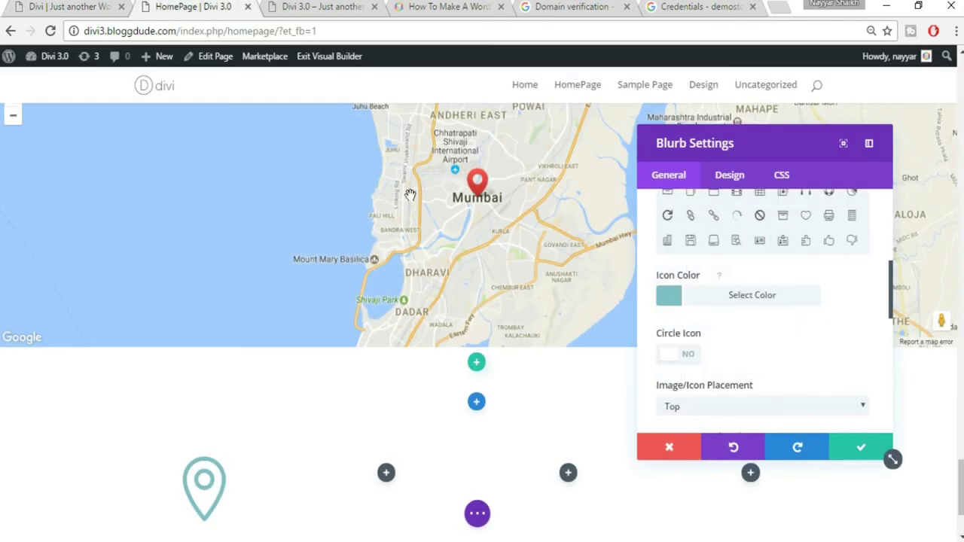
pyautogui.click(20, 6)
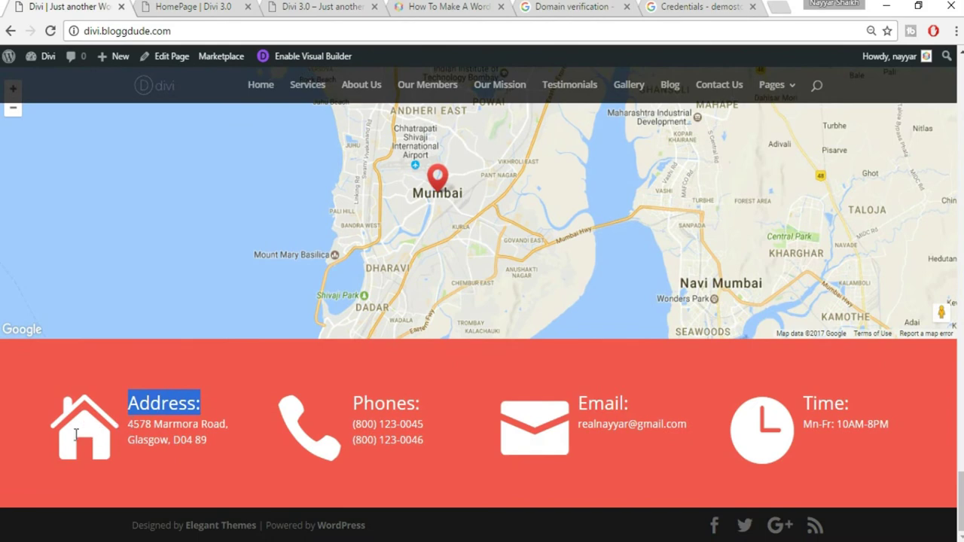
pyautogui.click(160, 6)
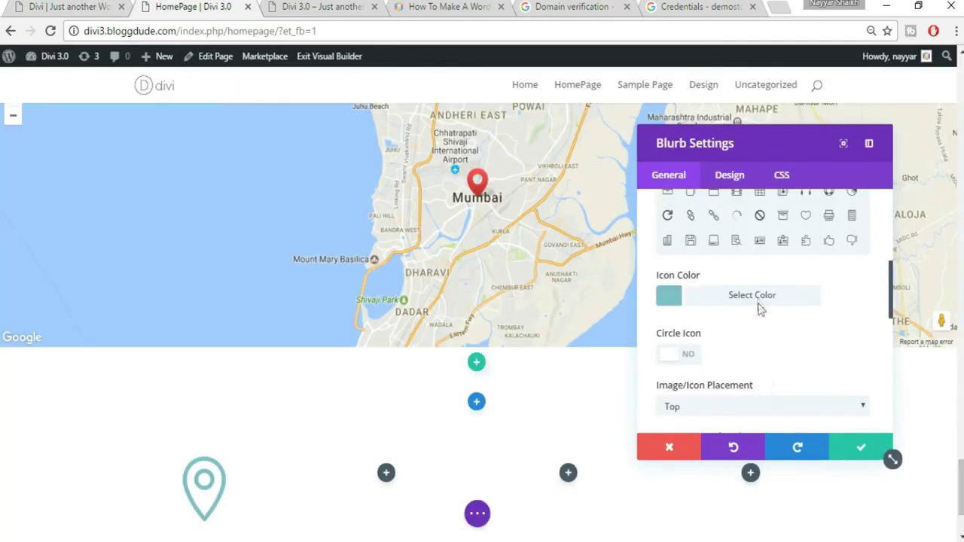
pyautogui.click(758, 298)
pyautogui.scroll(-2, 847, 353)
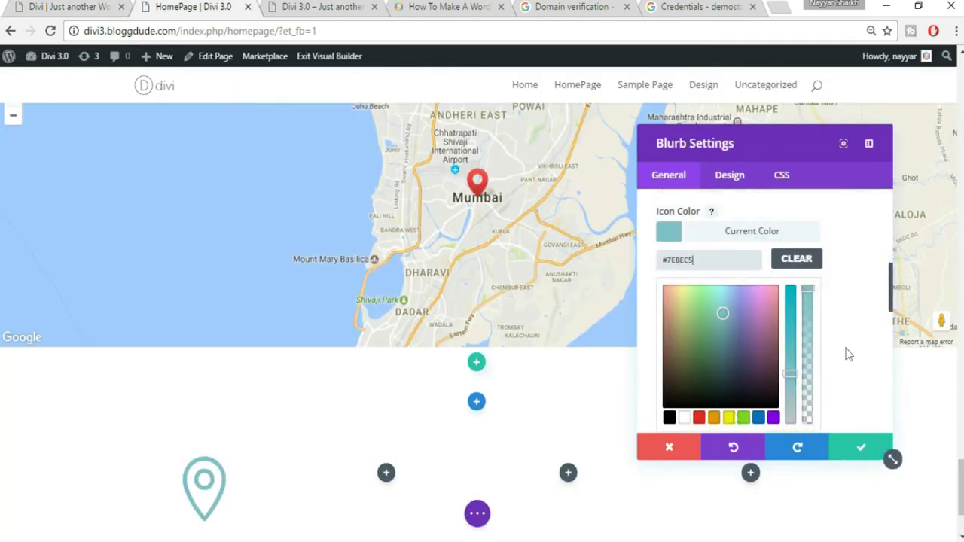
pyautogui.click(684, 407)
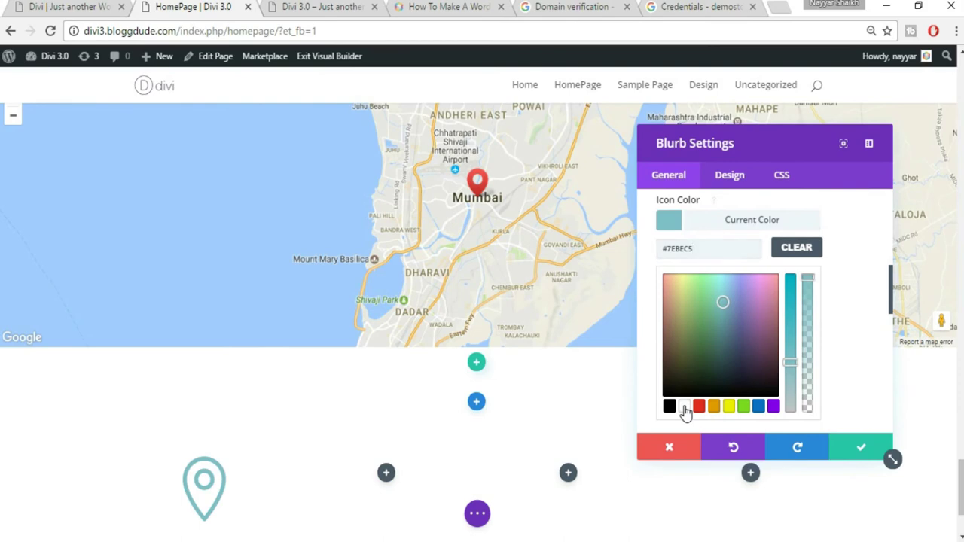
pyautogui.click(860, 456)
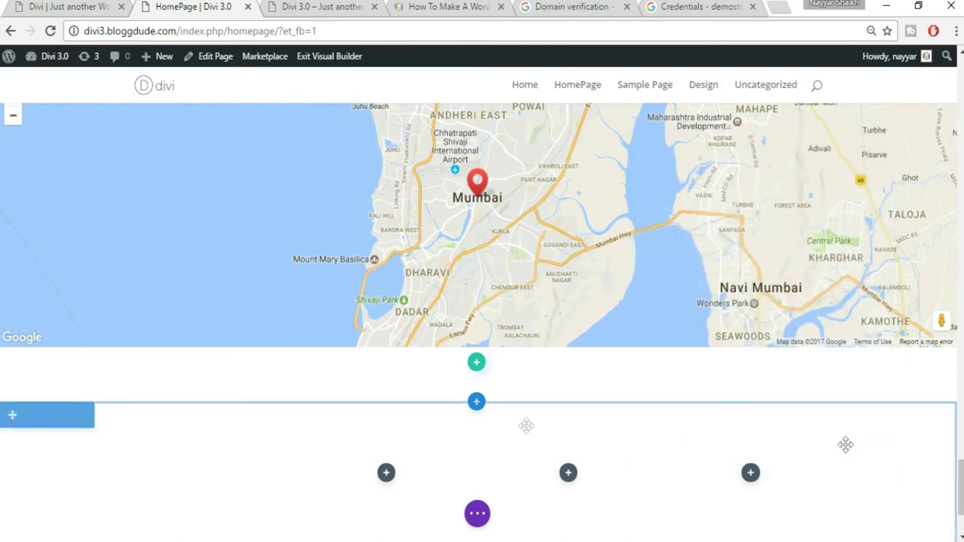
# Give the Address section a red #e0514a background colour and save it
pyautogui.scroll(-2, 192, 461)
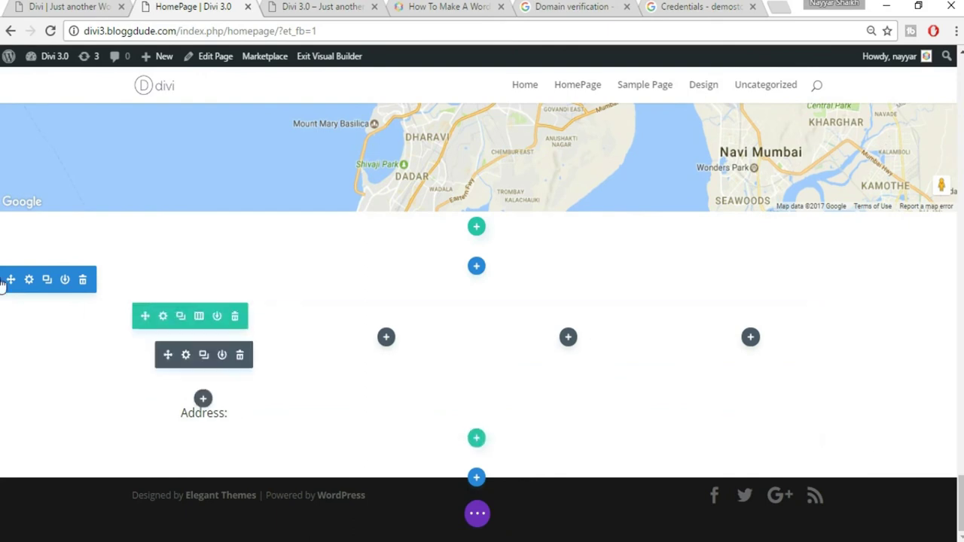
pyautogui.click(46, 9)
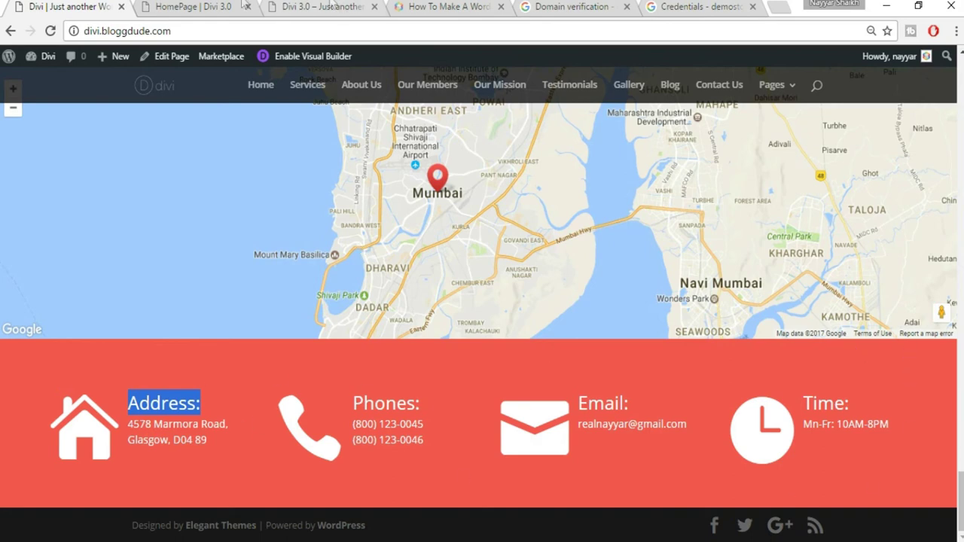
pyautogui.click(194, 7)
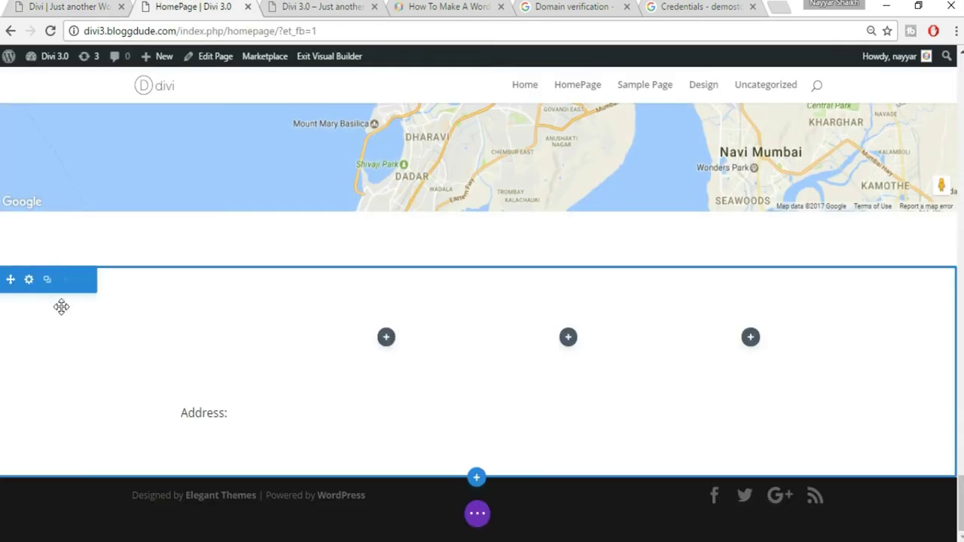
pyautogui.click(29, 282)
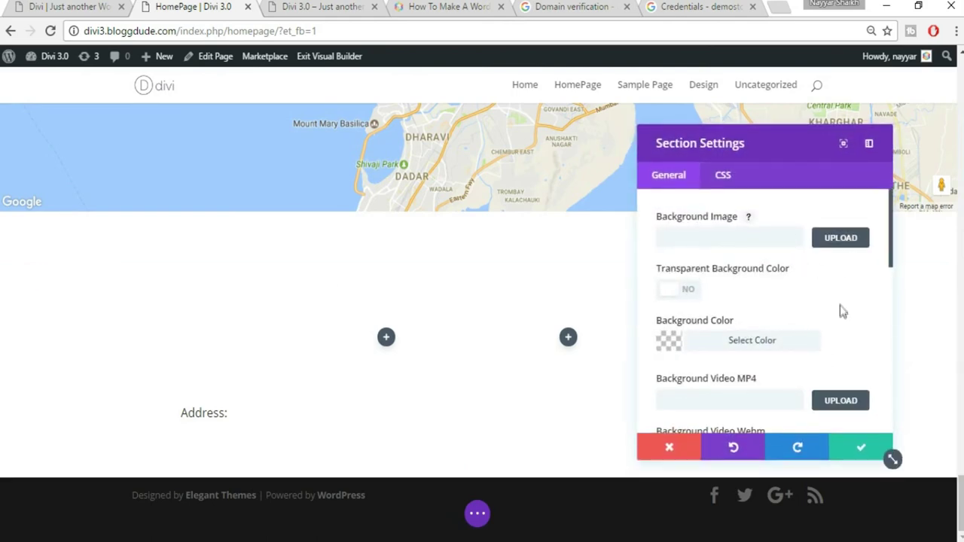
pyautogui.click(743, 345)
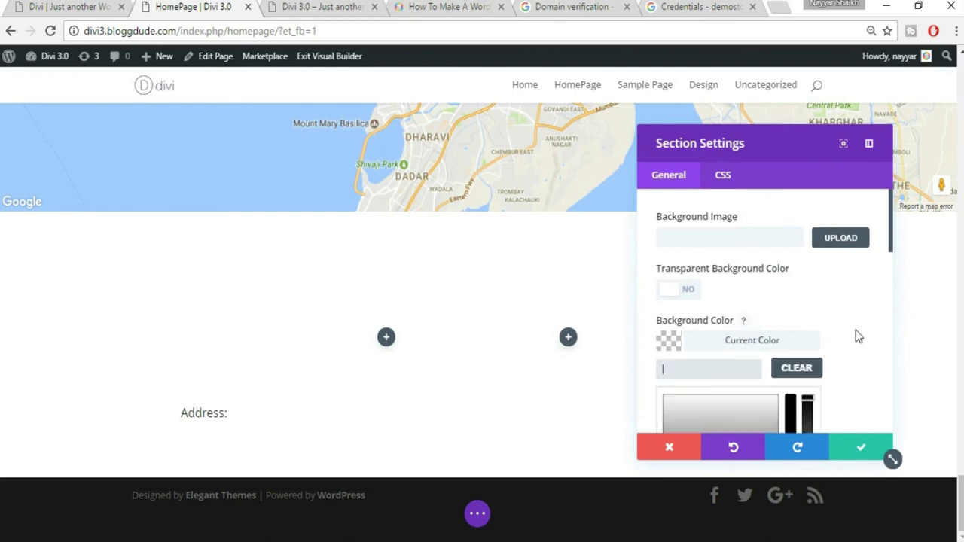
pyautogui.scroll(-2, 854, 335)
pyautogui.click(699, 378)
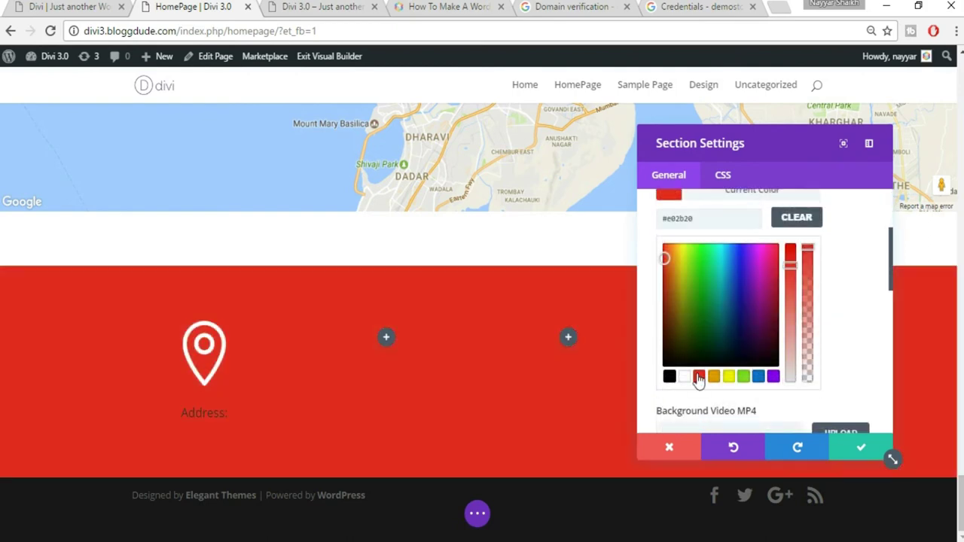
pyautogui.click(790, 285)
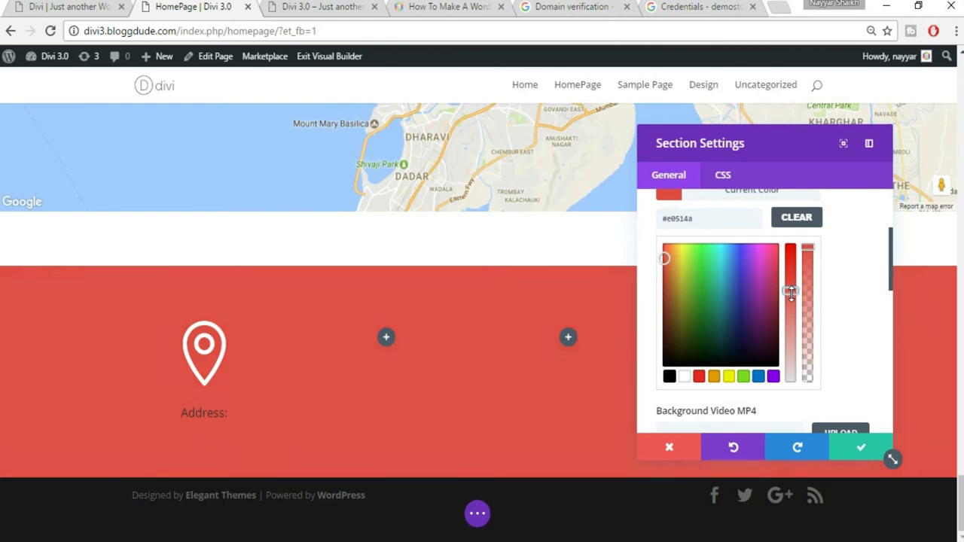
pyautogui.click(858, 450)
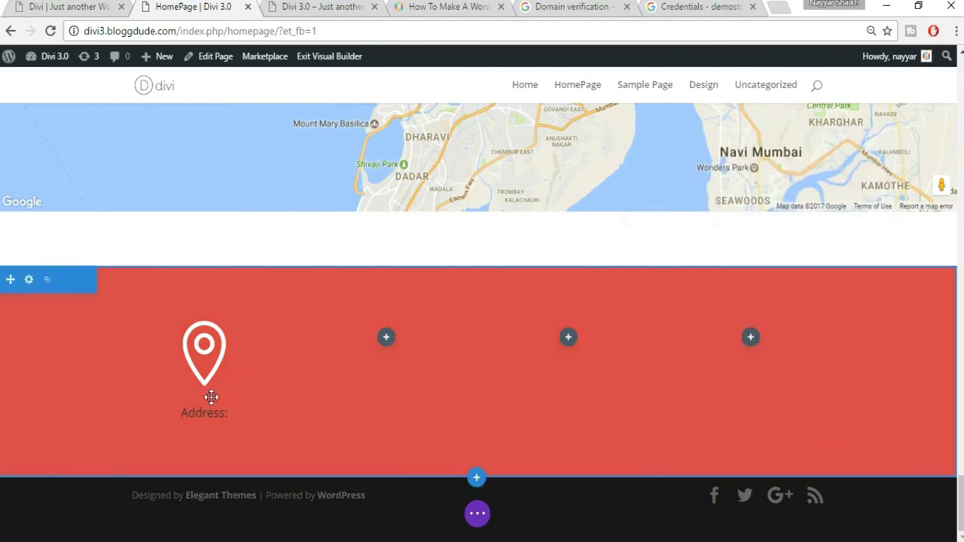
# Set the Address blurb's icon placement to Left
pyautogui.moveTo(200, 385)
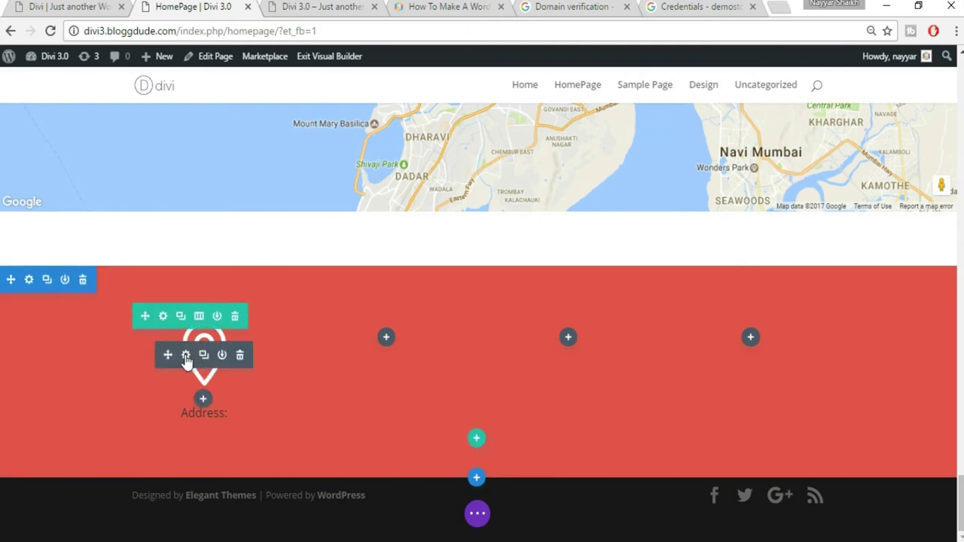
pyautogui.click(186, 358)
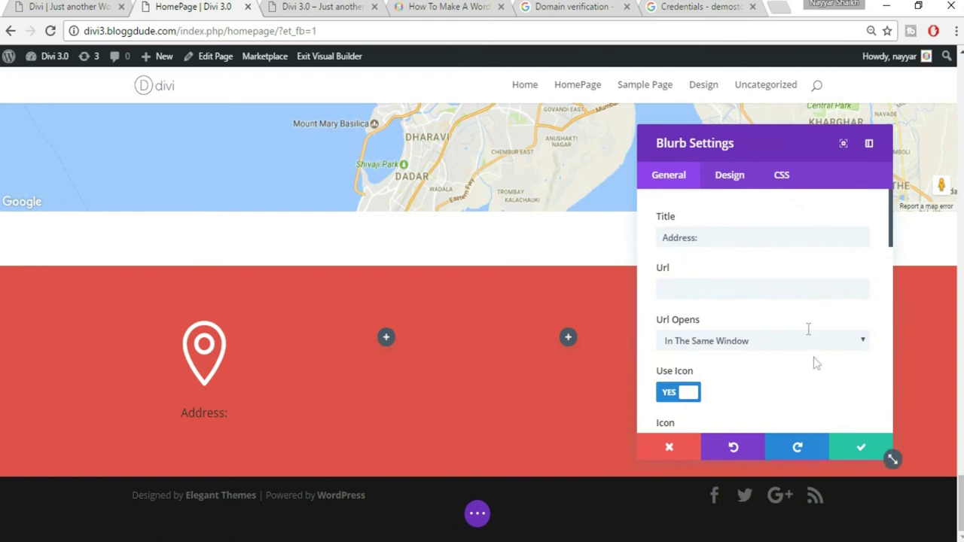
pyautogui.scroll(-2, 811, 354)
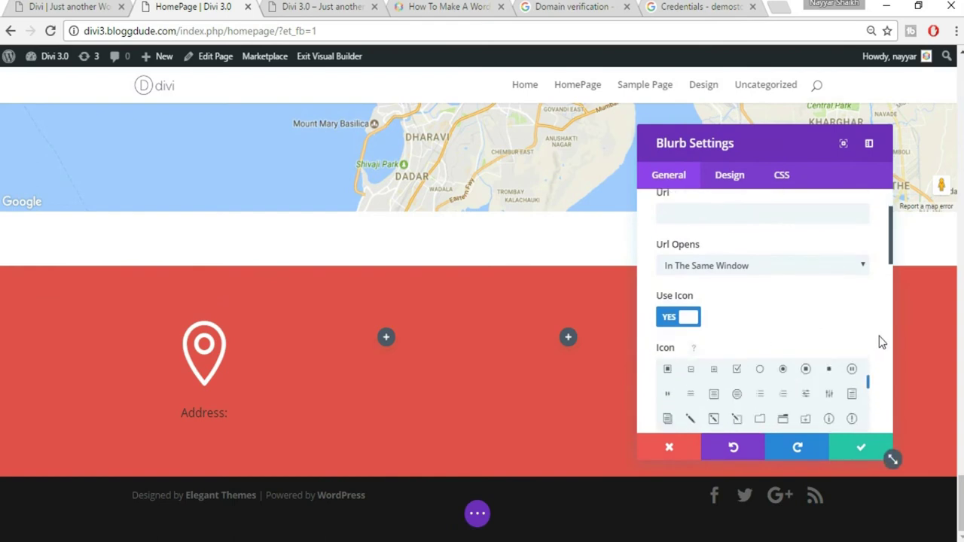
pyautogui.scroll(-6, 878, 336)
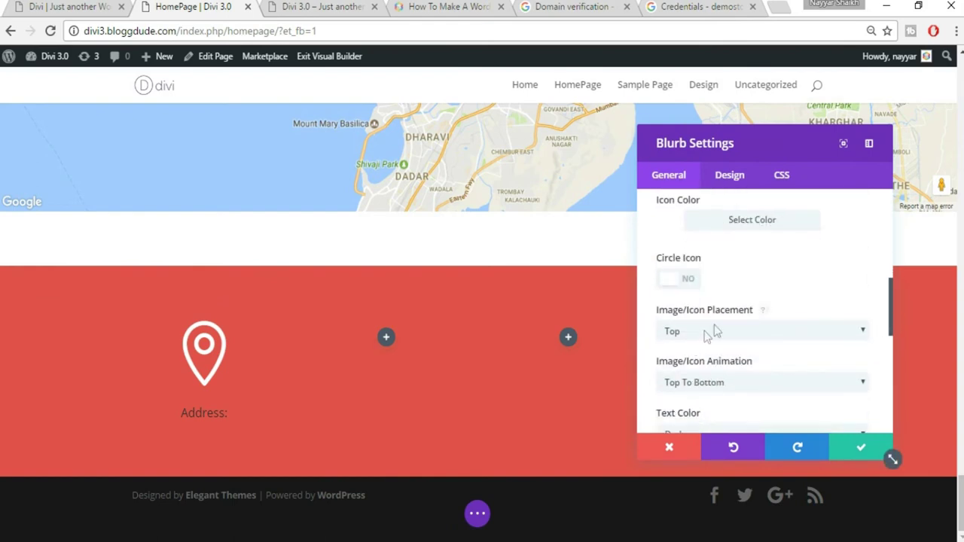
pyautogui.click(728, 326)
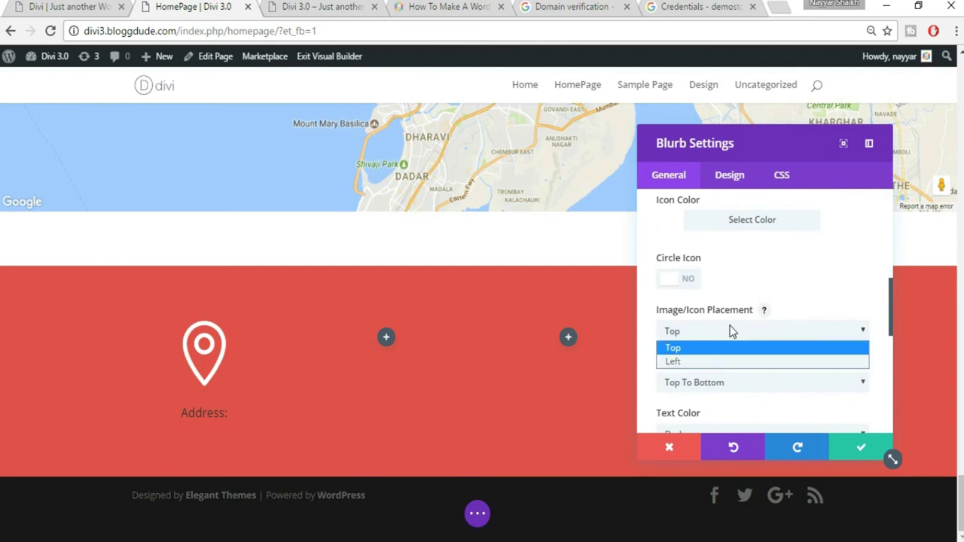
pyautogui.click(704, 362)
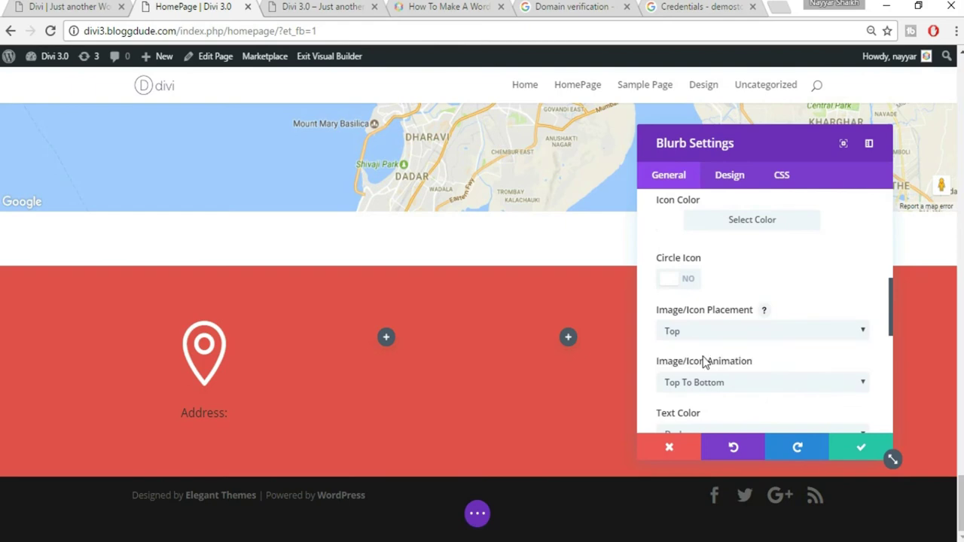
pyautogui.scroll(-1, 797, 380)
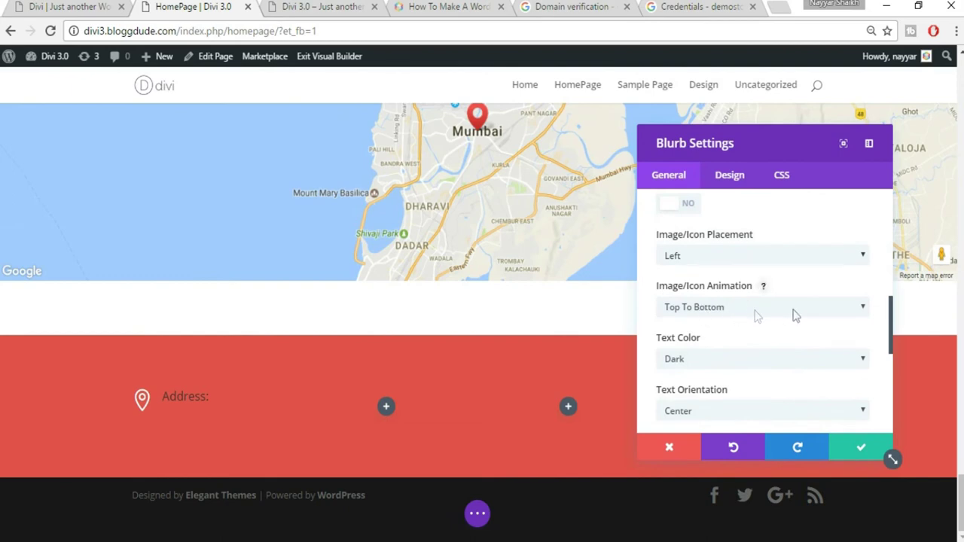
pyautogui.scroll(-2, 781, 351)
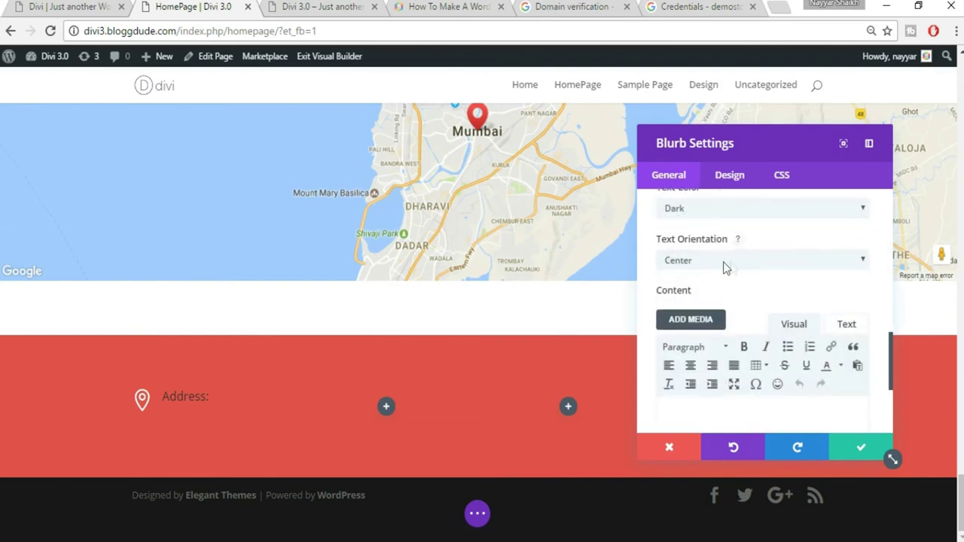
# Keep the blurb text centred and set its text colour to Light
pyautogui.click(733, 268)
pyautogui.click(742, 288)
pyautogui.scroll(2, 723, 254)
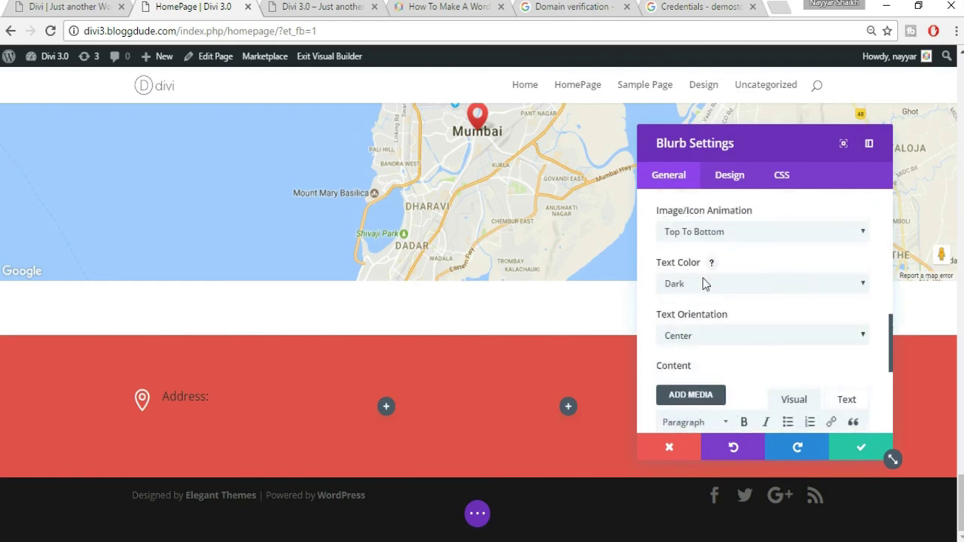
pyautogui.click(704, 283)
pyautogui.click(693, 317)
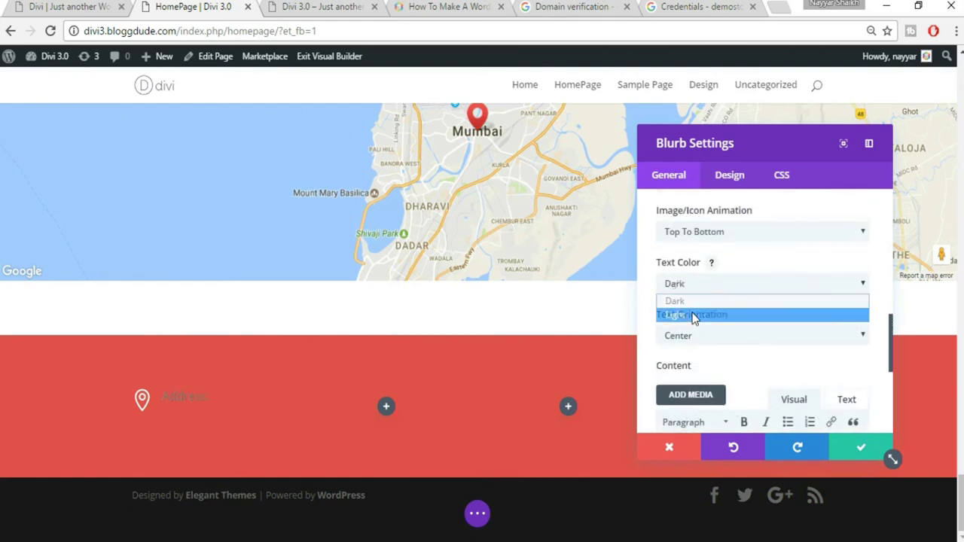
# Paste the street address lines from the reference site into the blurb content
pyautogui.scroll(-2, 776, 363)
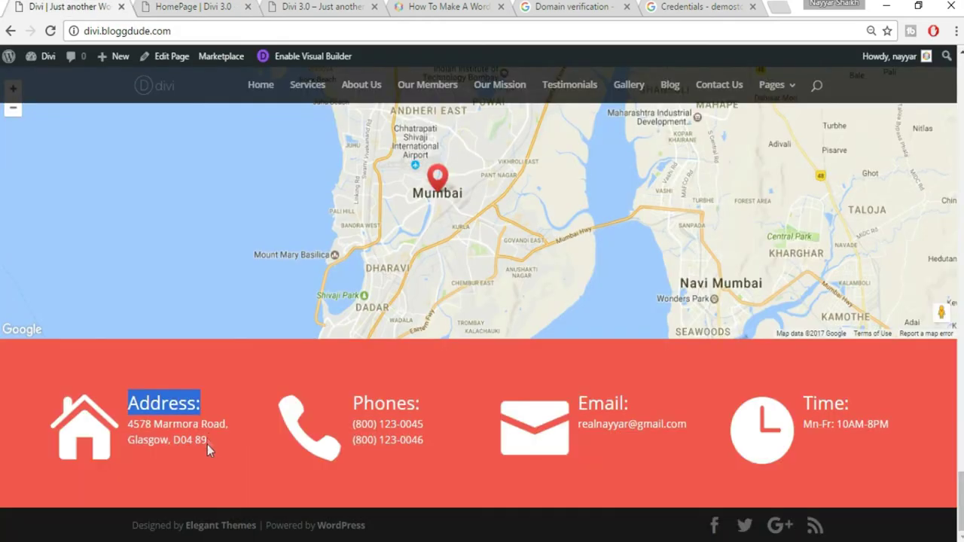
pyautogui.moveTo(208, 444); pyautogui.dragTo(127, 422)
pyautogui.hotkey('ctrl', 'c')
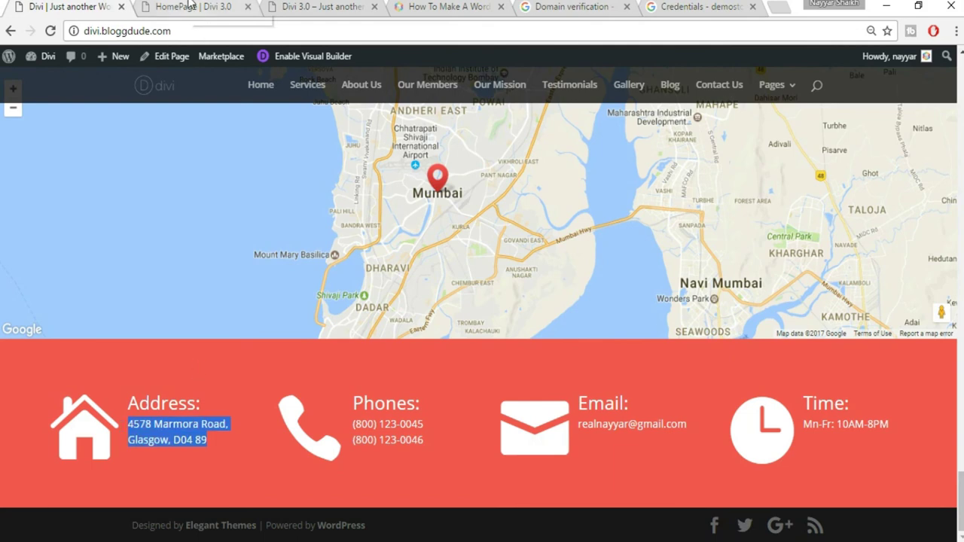
pyautogui.click(192, 6)
pyautogui.hotkey('ctrl', 'v')
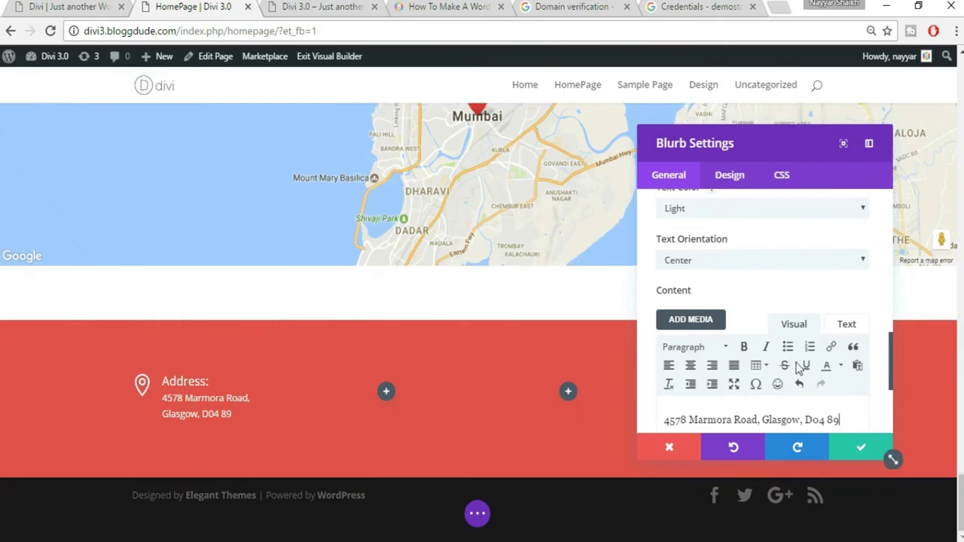
pyautogui.click(729, 180)
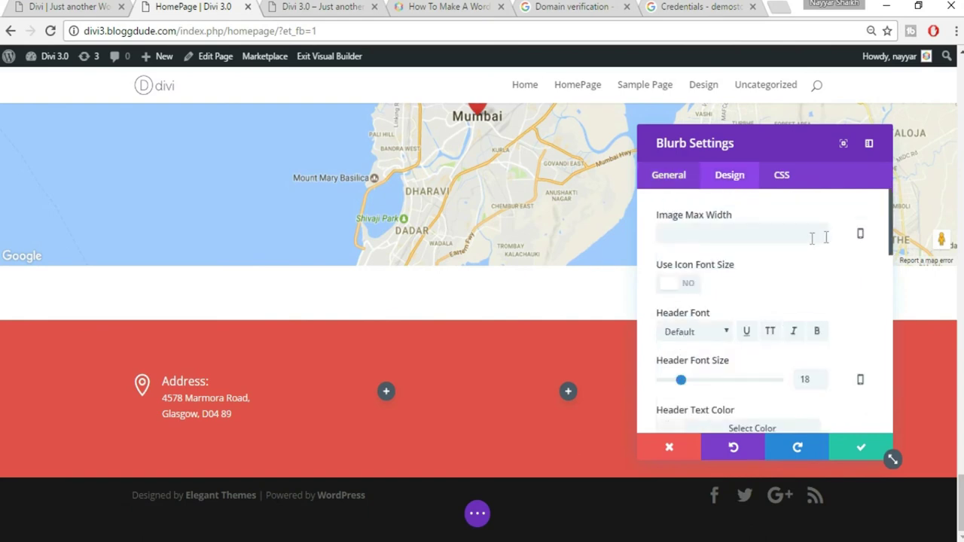
# Give the Address blurb a custom 90px pin icon size and a 22px heading, then save it
pyautogui.scroll(-4, 885, 280)
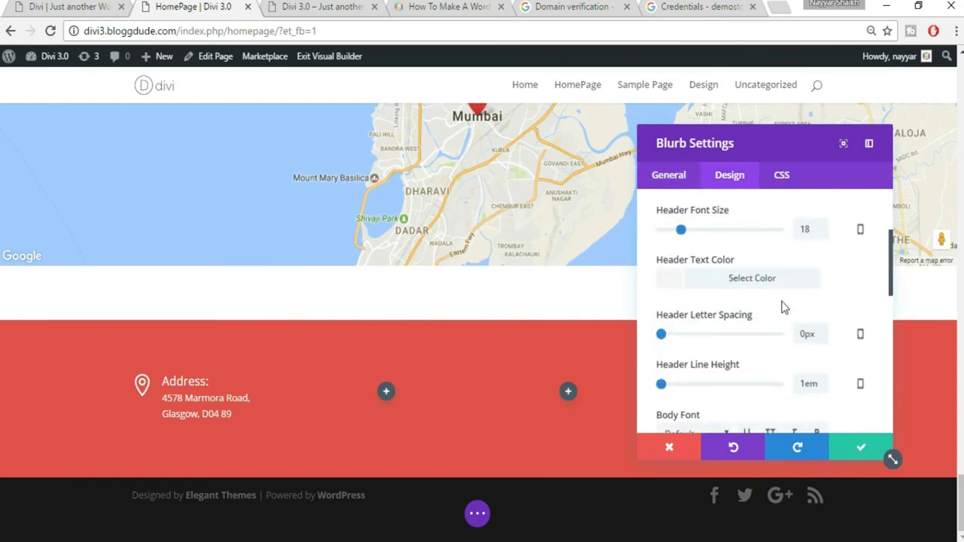
pyautogui.scroll(4, 781, 307)
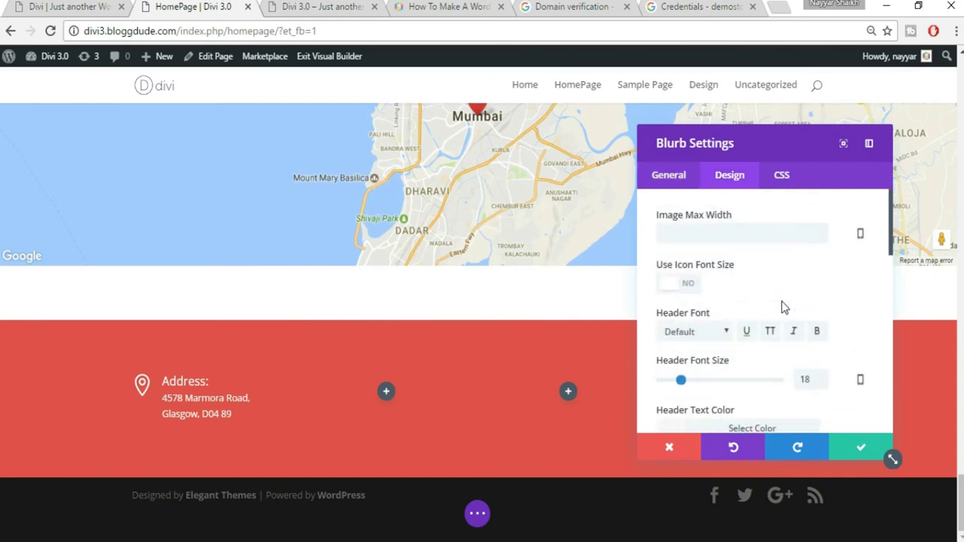
pyautogui.click(691, 288)
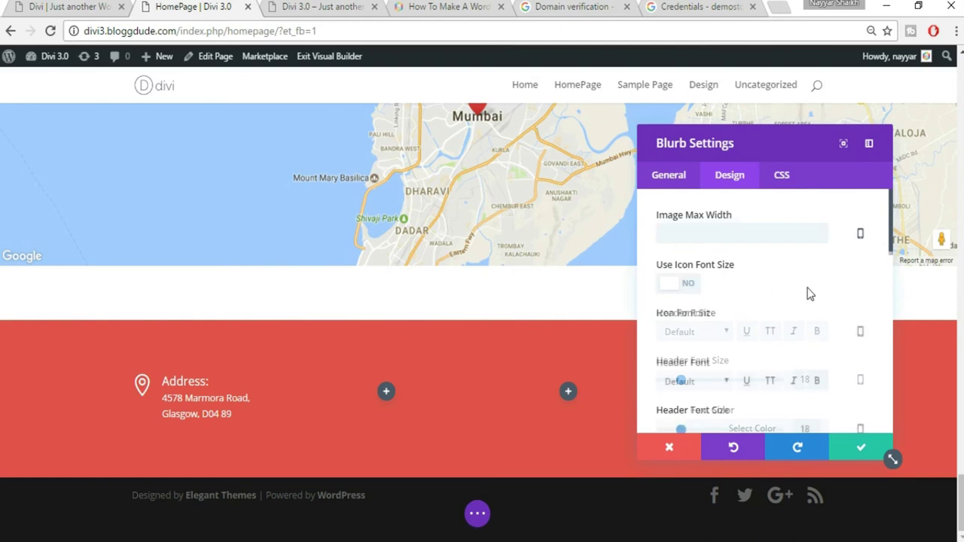
pyautogui.scroll(-1, 809, 293)
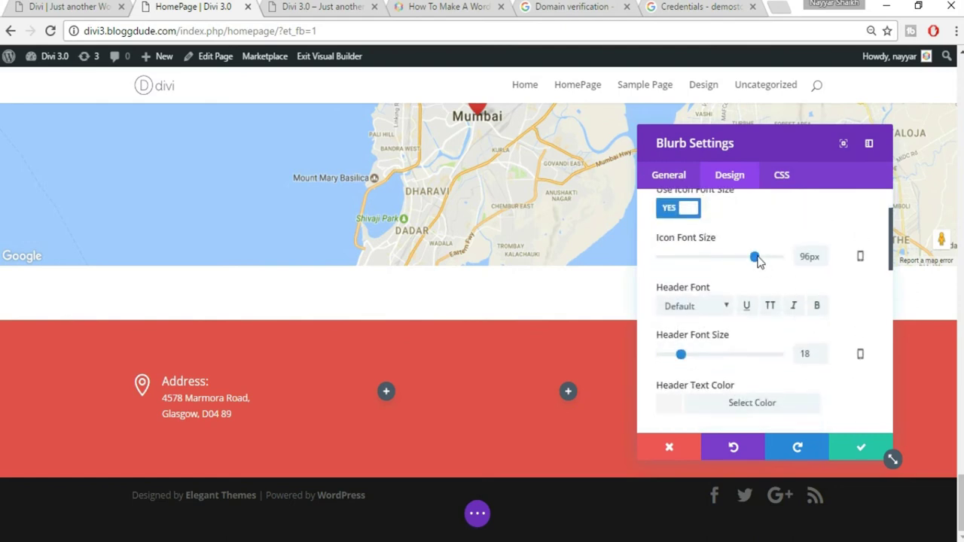
pyautogui.moveTo(754, 258); pyautogui.dragTo(750, 261)
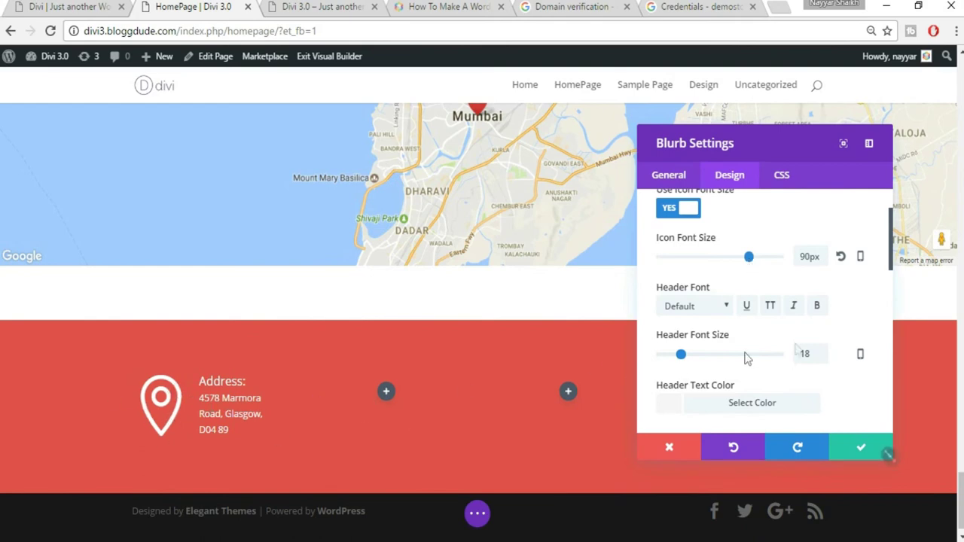
pyautogui.scroll(-2, 796, 349)
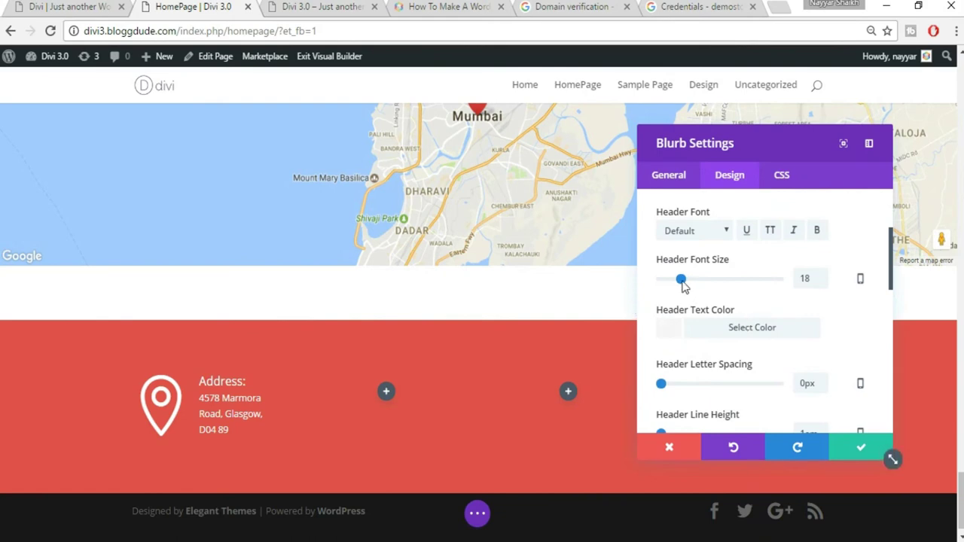
pyautogui.moveTo(684, 286); pyautogui.dragTo(688, 286)
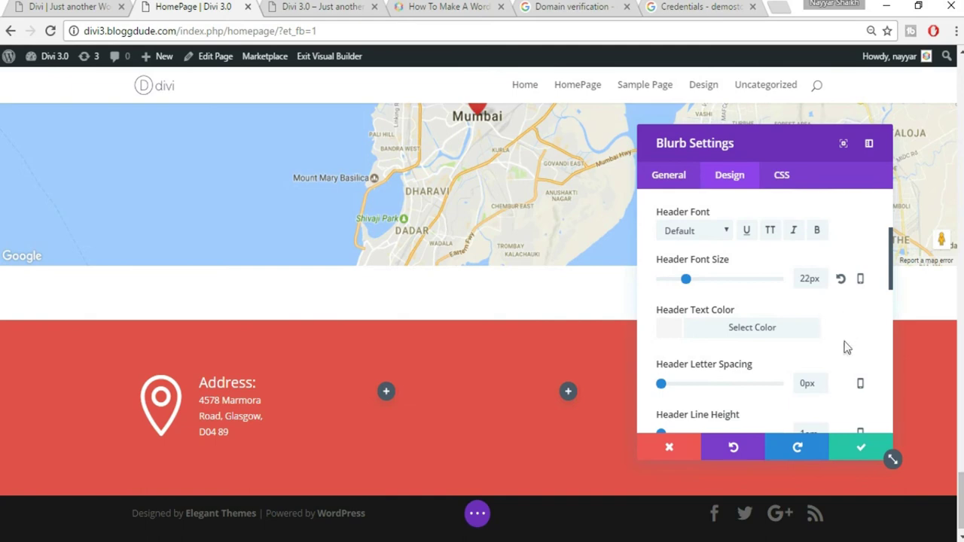
pyautogui.scroll(-3, 853, 369)
pyautogui.scroll(-5, 853, 369)
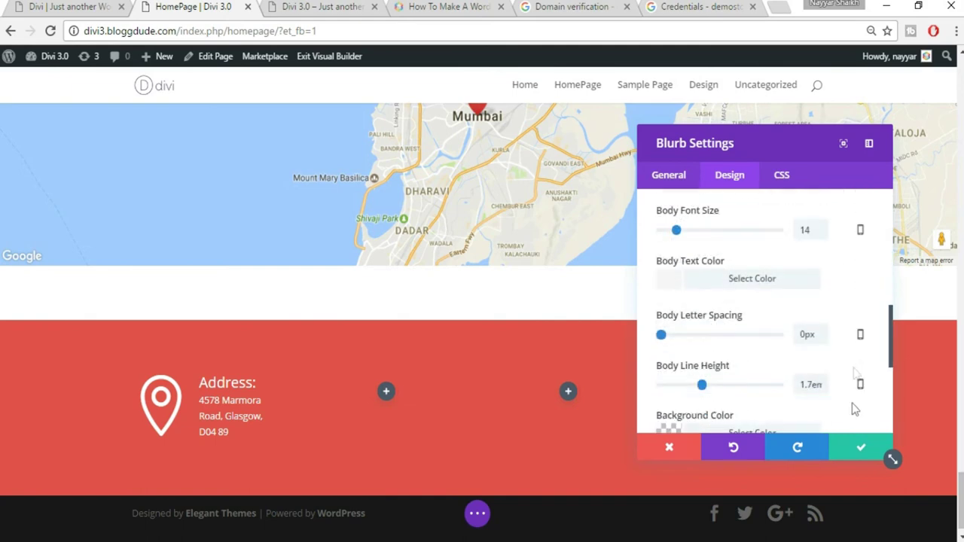
pyautogui.click(861, 452)
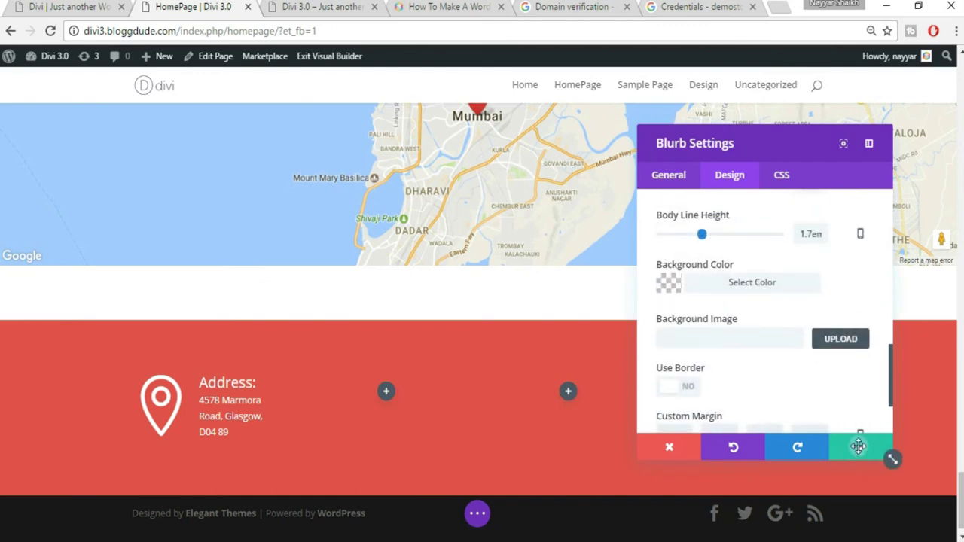
# Duplicate the Address blurb and move the copy into the row's second column
pyautogui.moveTo(200, 414)
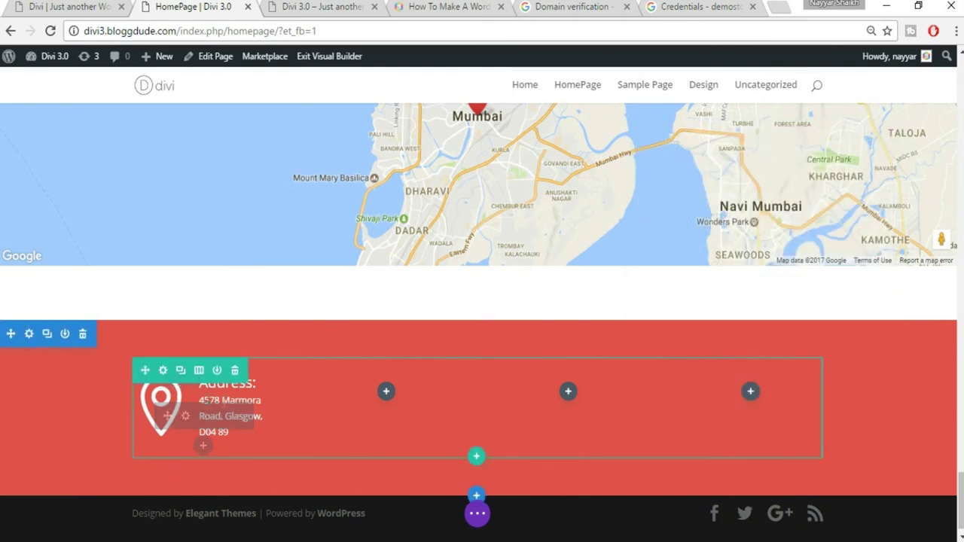
pyautogui.click(203, 418)
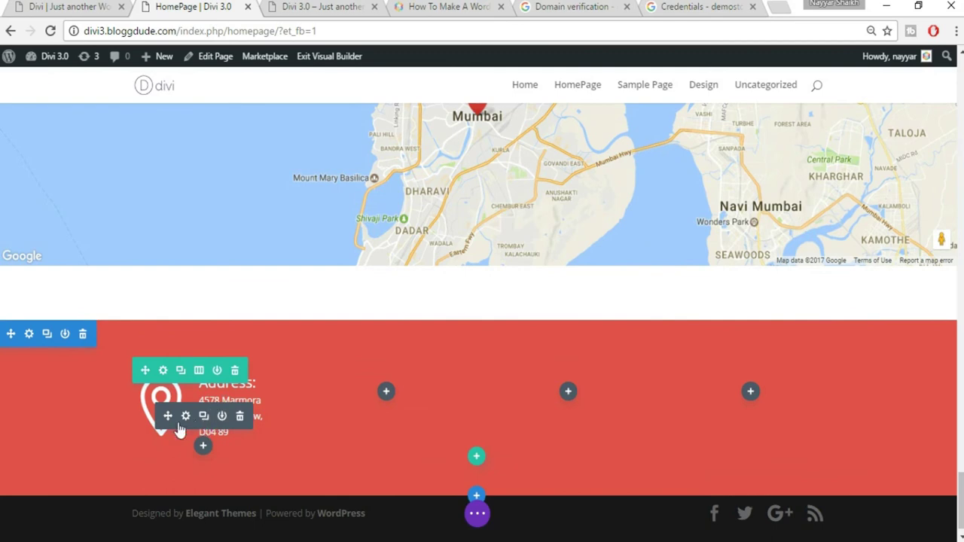
pyautogui.moveTo(310, 403); pyautogui.dragTo(395, 399)
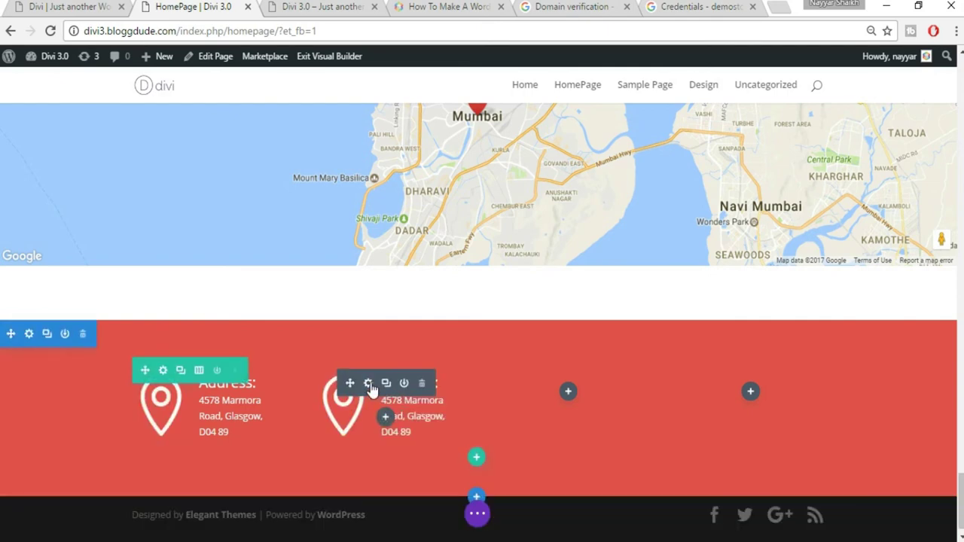
# Copy the two phone numbers from the live site's footer
pyautogui.click(80, 7)
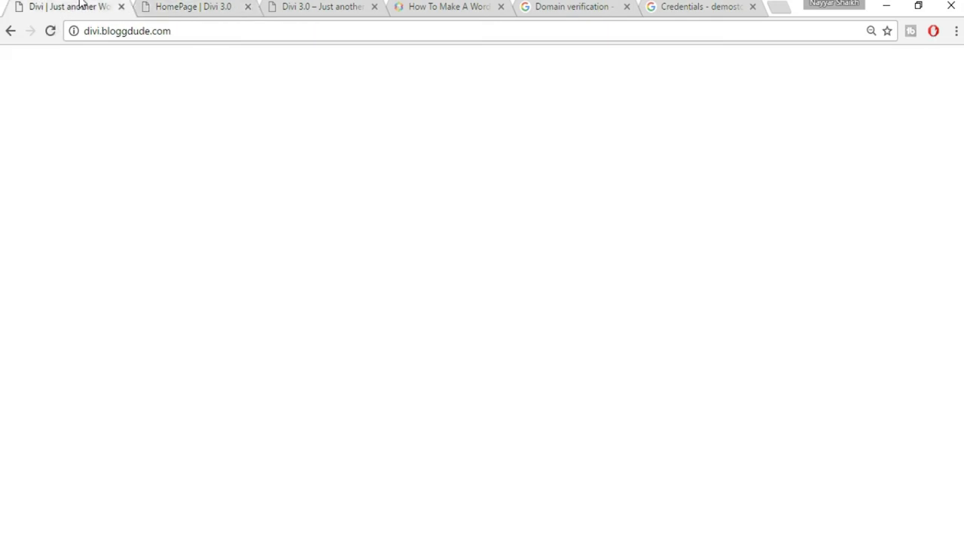
pyautogui.moveTo(427, 443); pyautogui.dragTo(356, 424)
pyautogui.hotkey('ctrl', 'c')
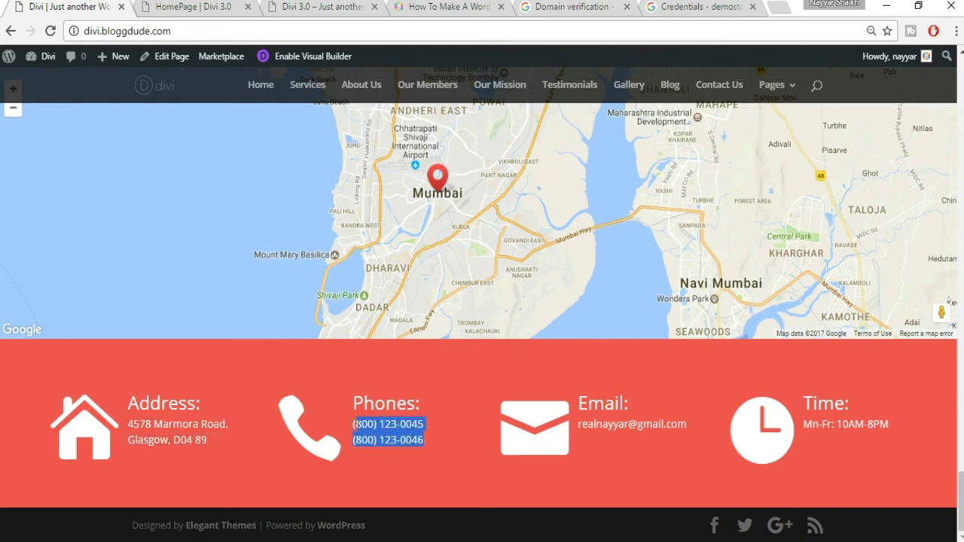
pyautogui.click(235, 4)
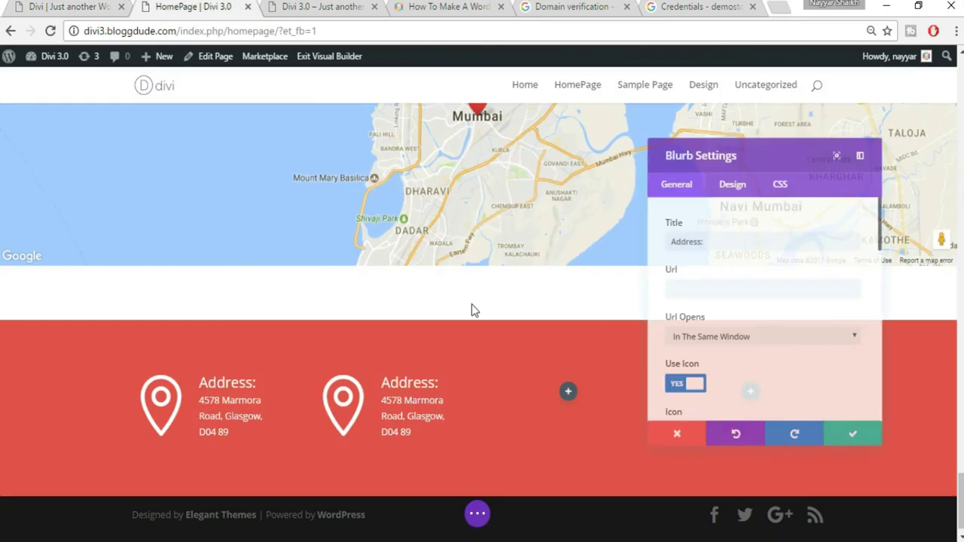
# Retitle the copied blurb from 'Address:' to 'Phones:'
pyautogui.click(725, 235)
pyautogui.hotkey('ctrl', 'a')
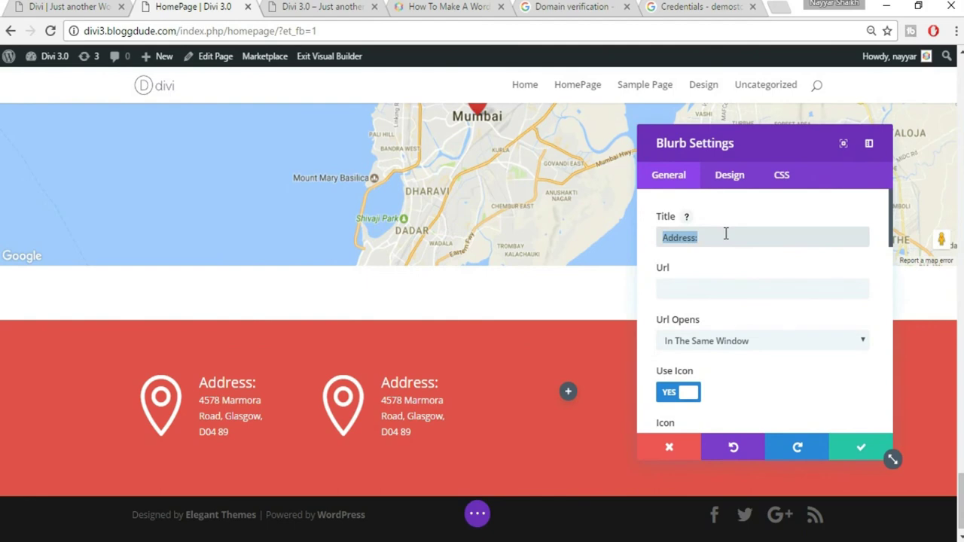
pyautogui.write('p')
pyautogui.press('BackSpace')
pyautogui.write('Phone')
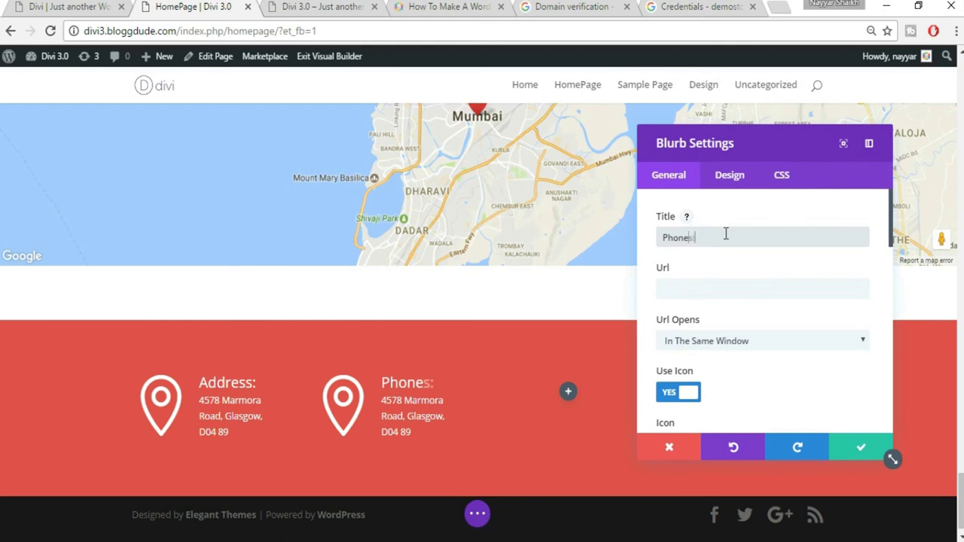
pyautogui.write('s:')
pyautogui.click(744, 286)
# Replace the blurb's address content with the pasted phone numbers
pyautogui.scroll(-10, 776, 347)
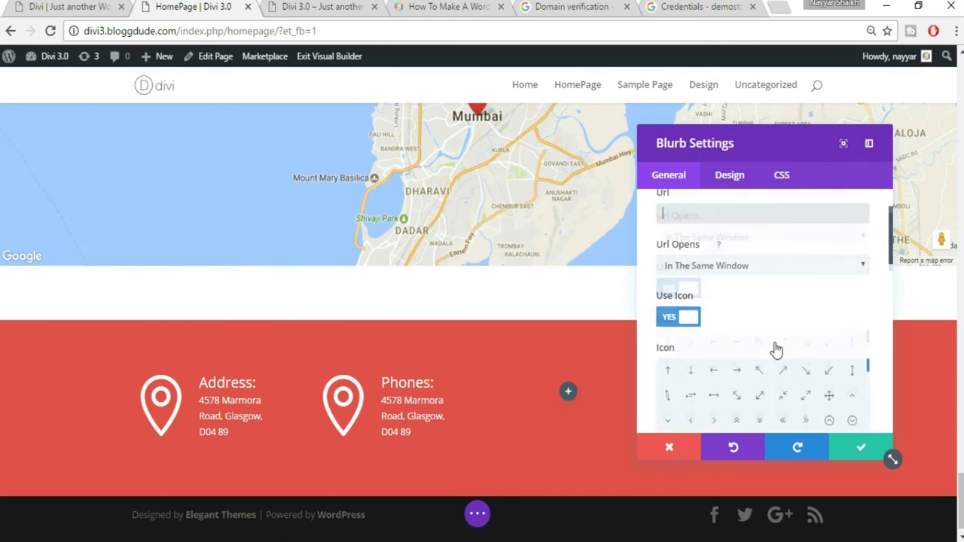
pyautogui.scroll(-5, 789, 382)
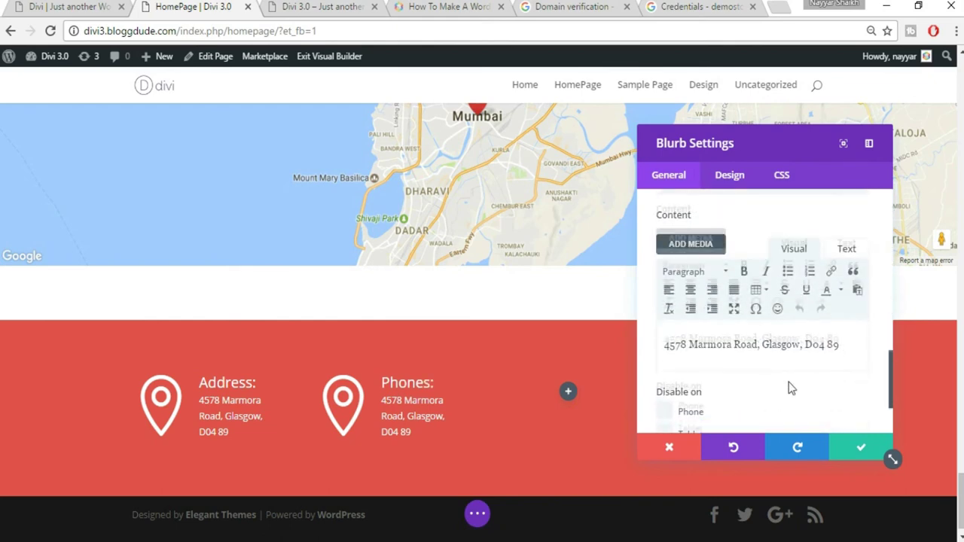
pyautogui.tripleClick(772, 261)
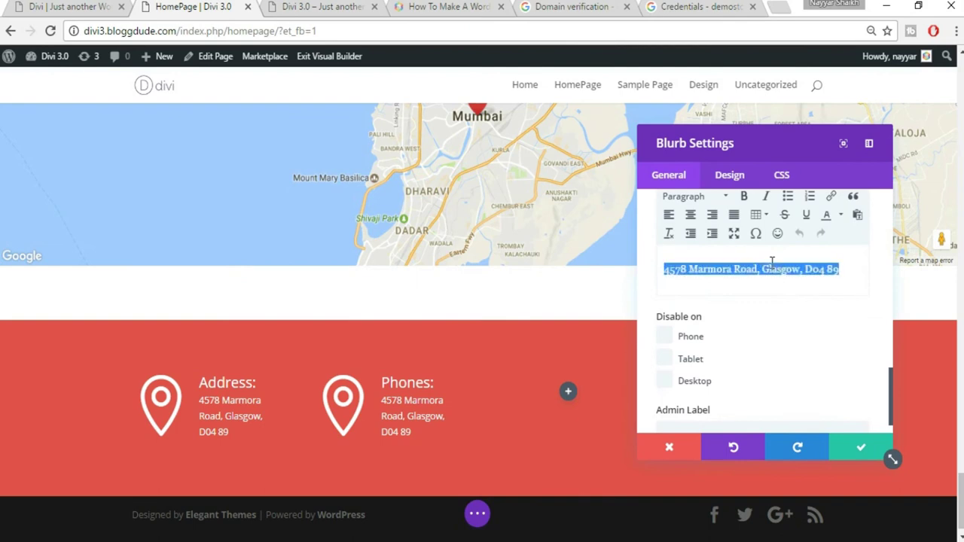
pyautogui.hotkey('ctrl', 'v')
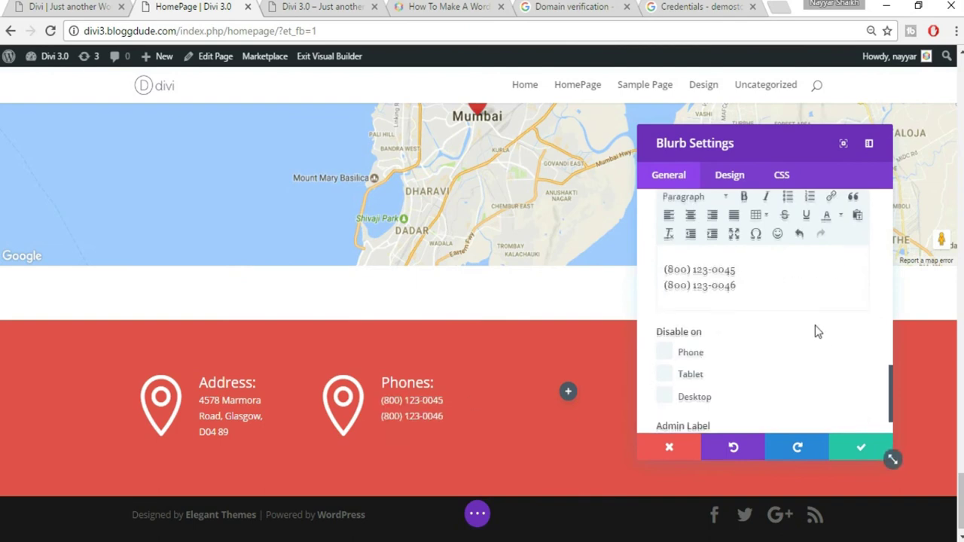
pyautogui.scroll(1, 817, 332)
pyautogui.scroll(5, 879, 272)
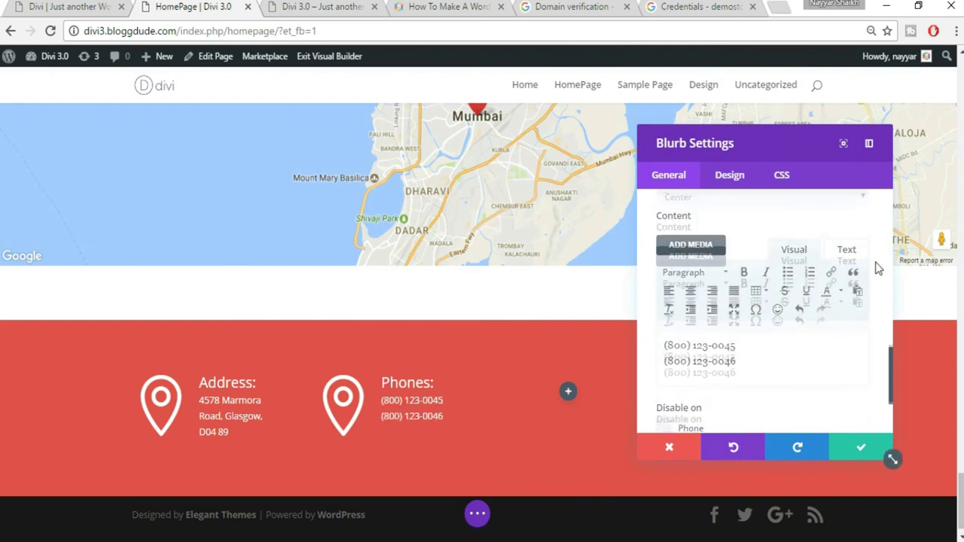
pyautogui.scroll(3, 877, 269)
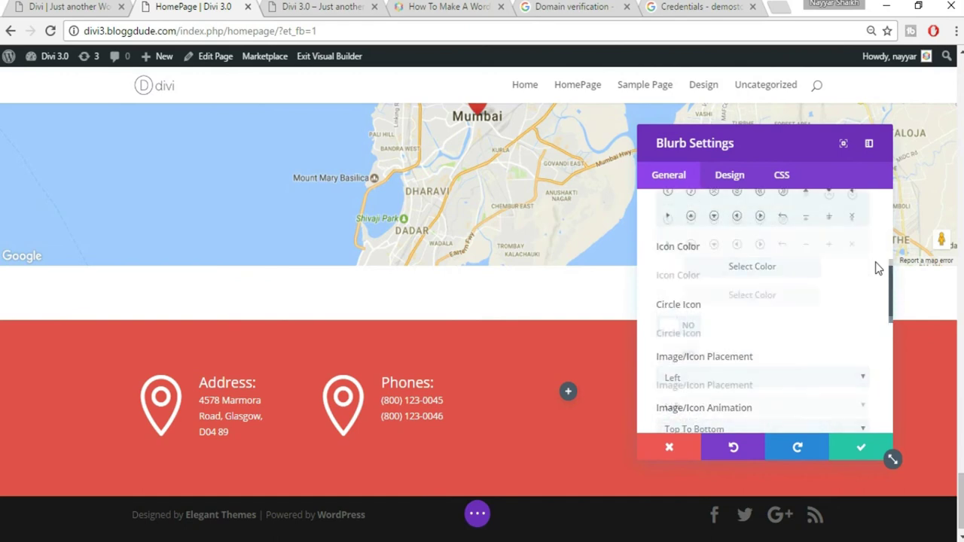
pyautogui.scroll(-2, 776, 287)
pyautogui.scroll(-4, 780, 288)
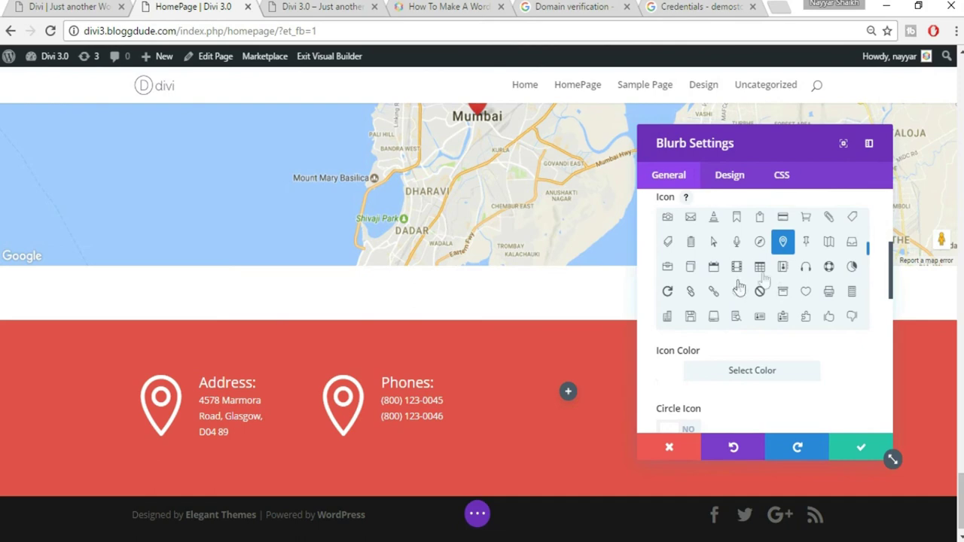
pyautogui.scroll(2, 828, 275)
pyautogui.scroll(-5, 850, 277)
pyautogui.scroll(4, 841, 279)
# Change the blurb icon to a mobile phone, checking it against the live footer
pyautogui.moveTo(870, 248); pyautogui.dragTo(868, 242)
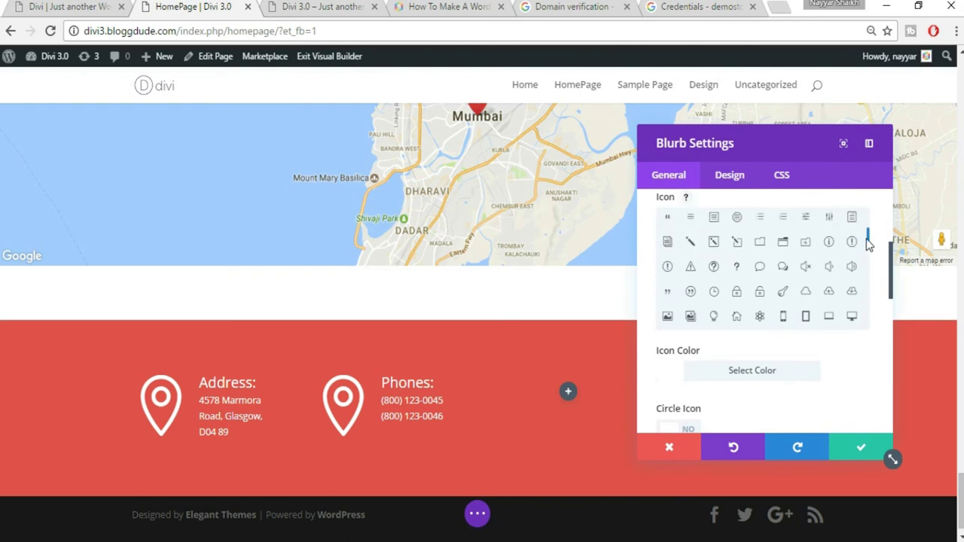
pyautogui.click(784, 317)
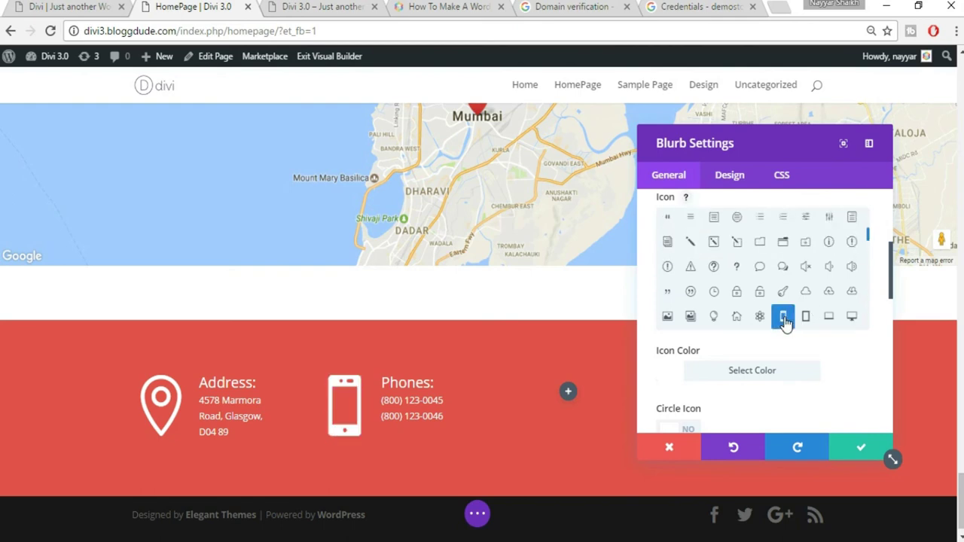
pyautogui.click(69, 6)
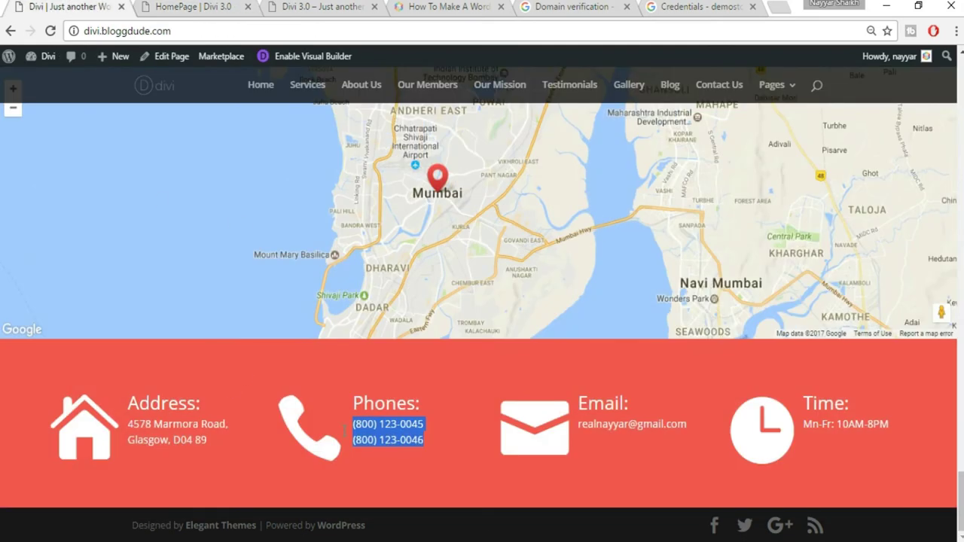
pyautogui.click(210, 6)
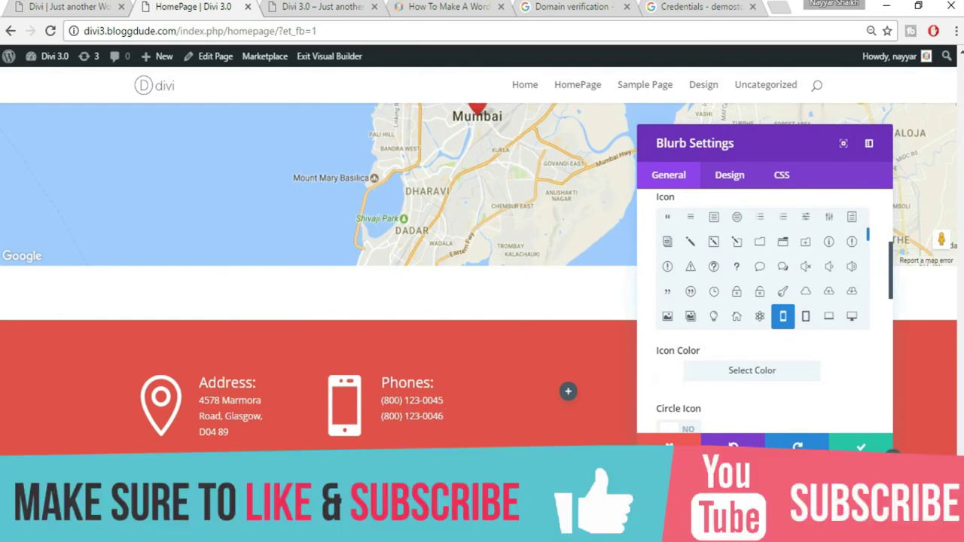
# Review the Phones blurb's design settings and save the blurb
pyautogui.click(736, 176)
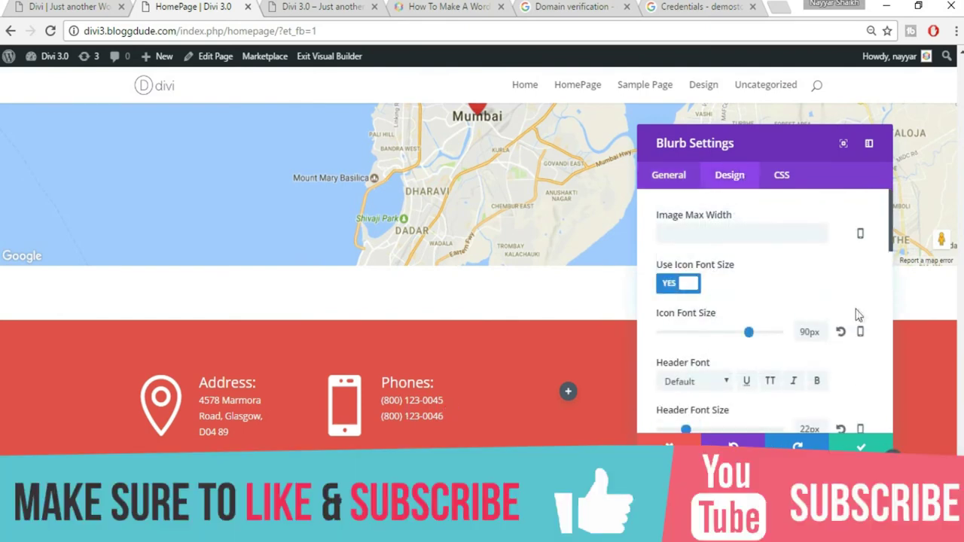
pyautogui.scroll(-1, 860, 316)
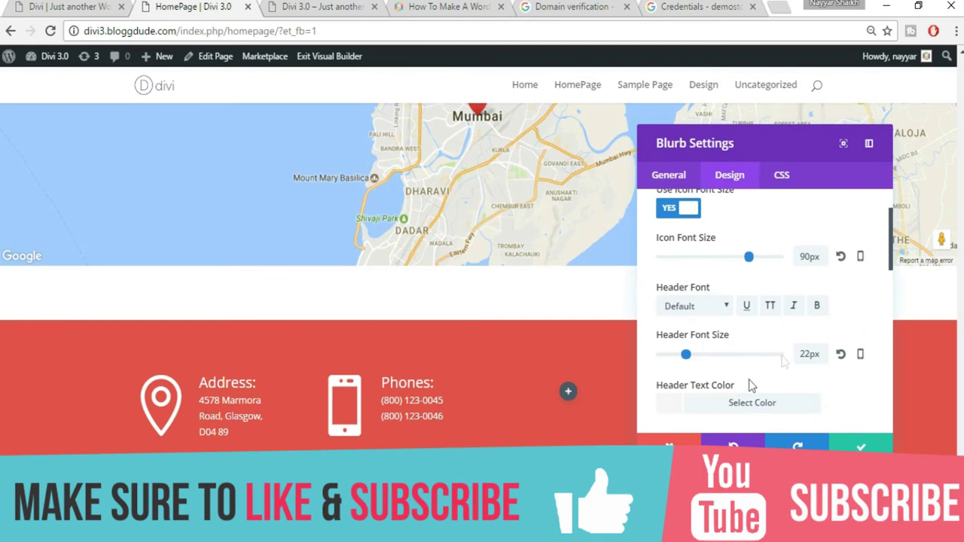
pyautogui.click(861, 448)
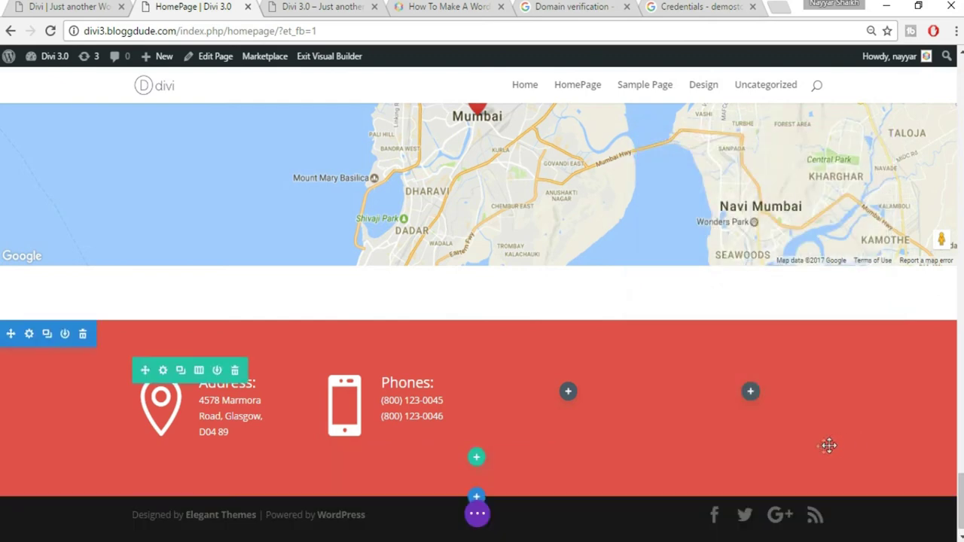
# Duplicate the Phones blurb and place the copy in the third column
pyautogui.moveTo(477, 412)
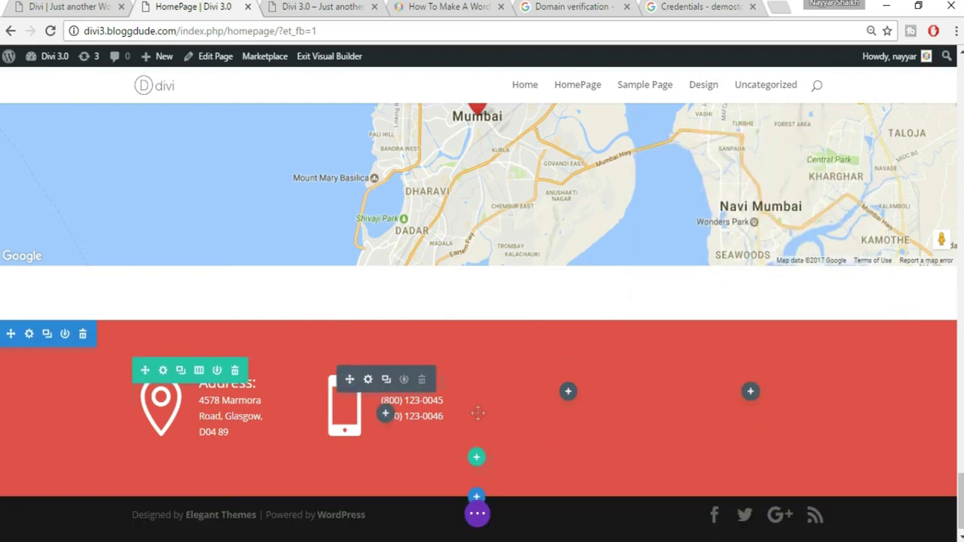
pyautogui.click(385, 380)
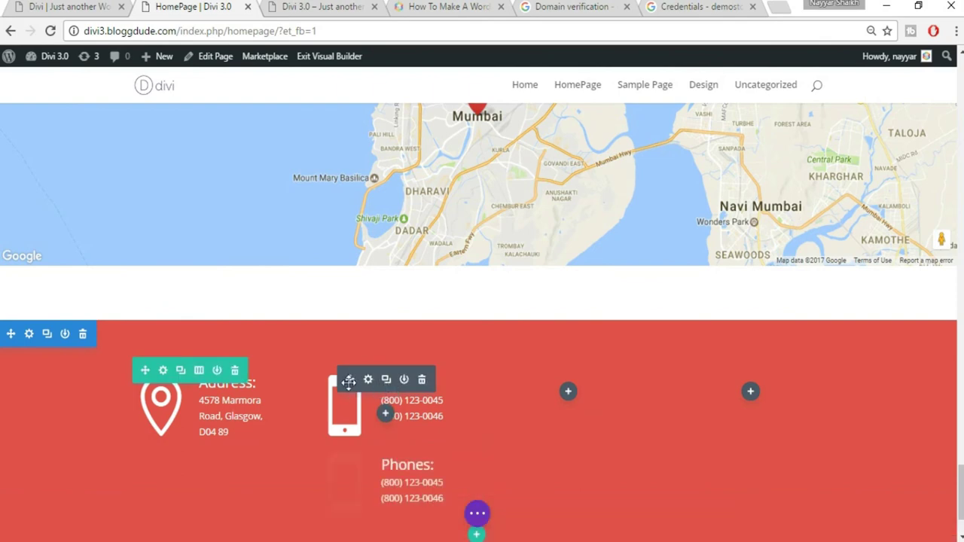
pyautogui.moveTo(501, 381); pyautogui.dragTo(590, 402)
pyautogui.moveTo(532, 407); pyautogui.dragTo(569, 411)
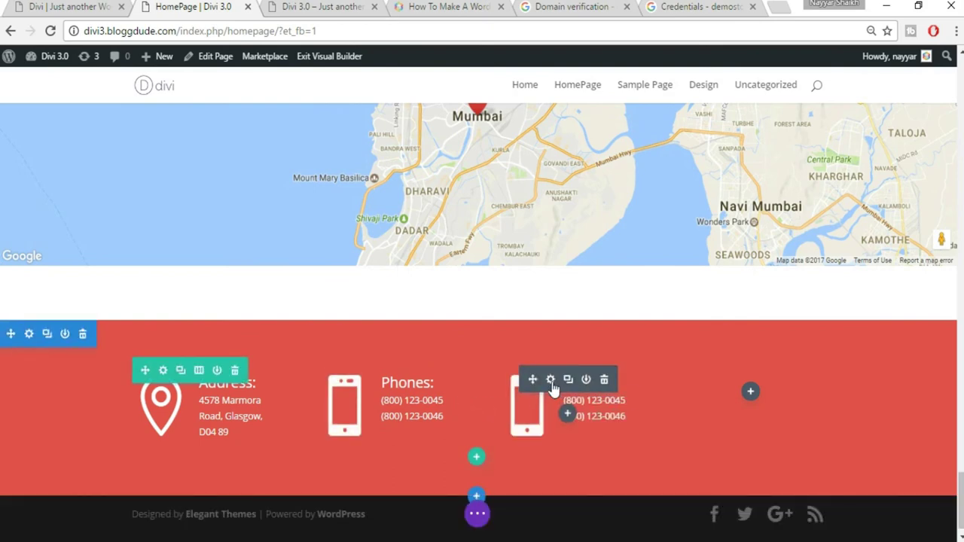
# Copy the e-mail address from the live footer and retitle the third blurb 'Email:'
pyautogui.click(94, 6)
pyautogui.moveTo(697, 426); pyautogui.dragTo(578, 424)
pyautogui.hotkey('ctrl', 'c')
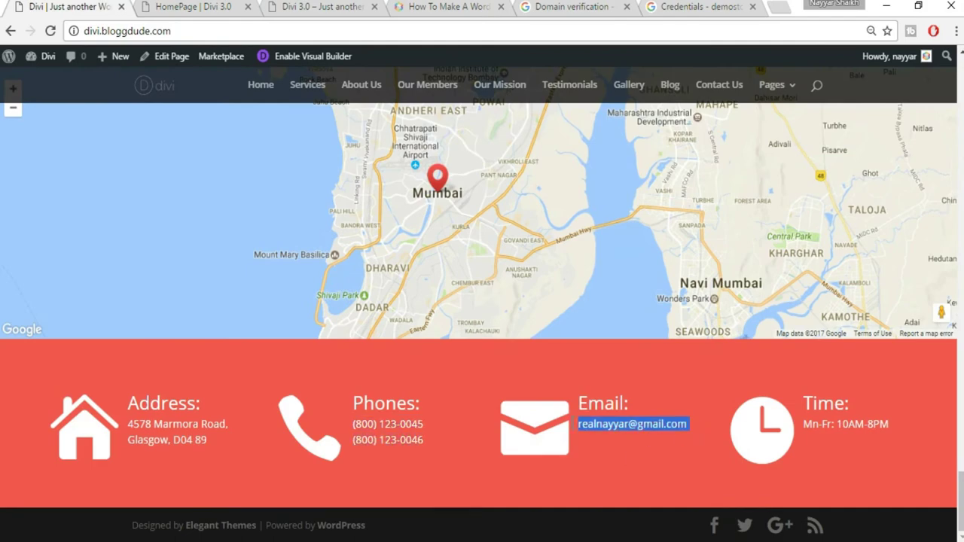
pyautogui.click(356, 4)
pyautogui.click(68, 6)
pyautogui.click(192, 6)
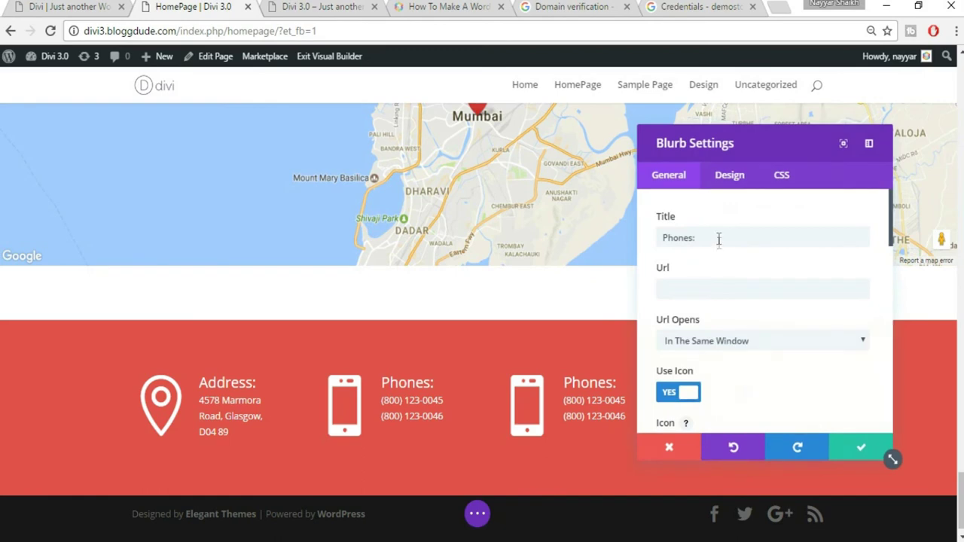
pyautogui.hotkey('ctrl', 'a')
pyautogui.write('e')
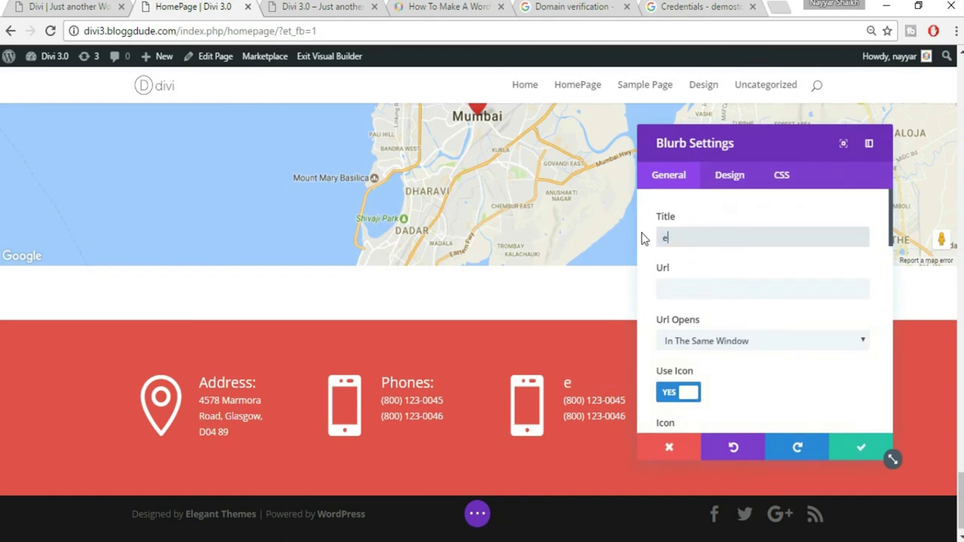
pyautogui.press('BackSpace')
pyautogui.write('Email:')
# Give the third blurb an envelope icon
pyautogui.scroll(-5, 757, 356)
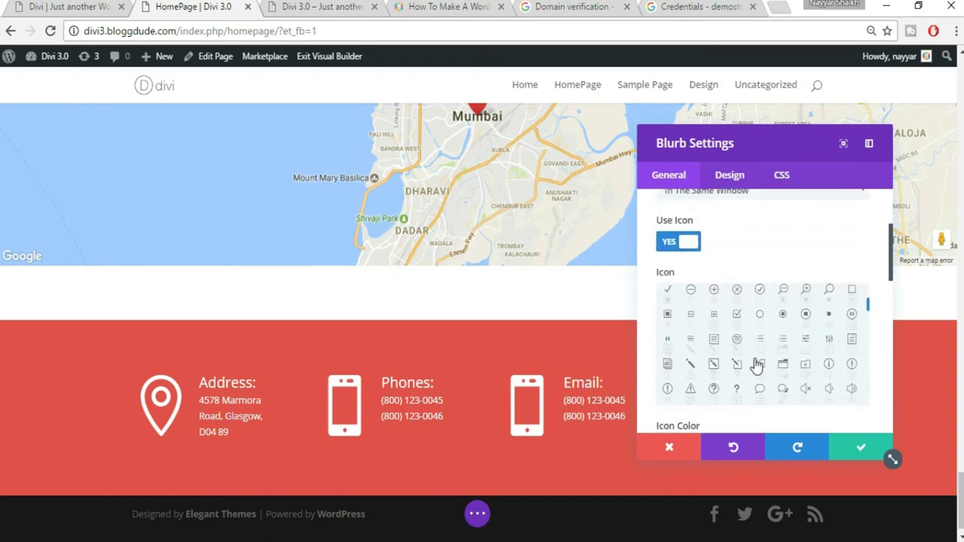
pyautogui.scroll(-2, 801, 372)
pyautogui.scroll(-3, 834, 353)
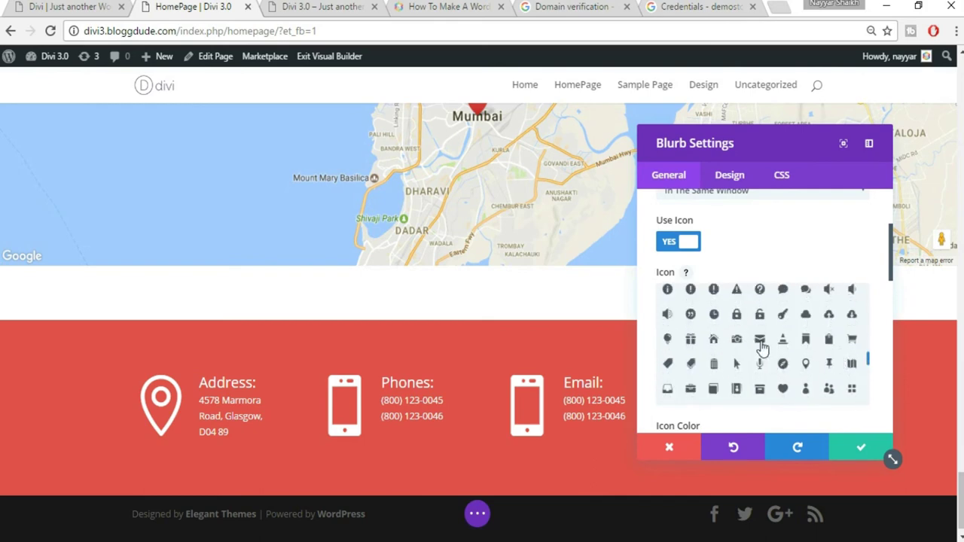
pyautogui.click(760, 340)
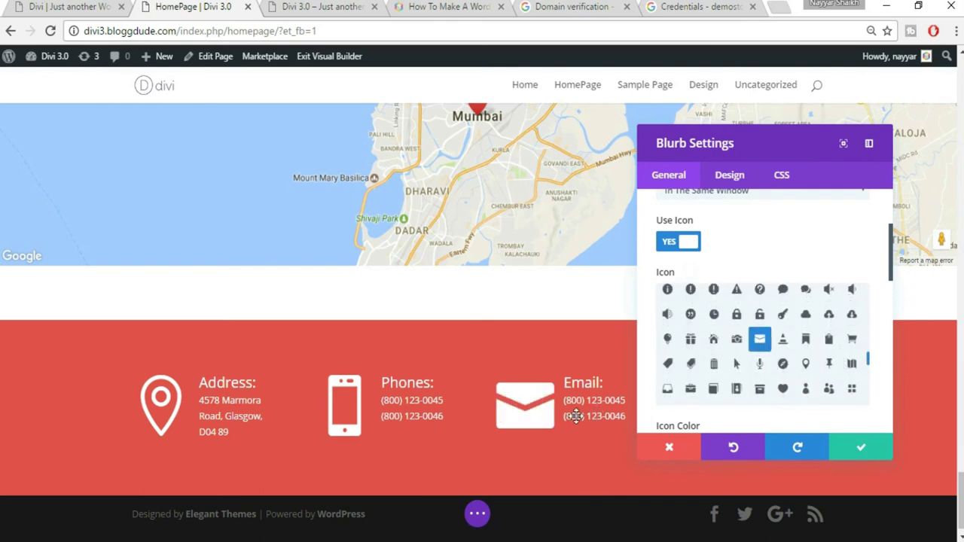
# Replace the phone numbers in the content with the contact e-mail address
pyautogui.scroll(-2, 859, 382)
pyautogui.scroll(-8, 878, 386)
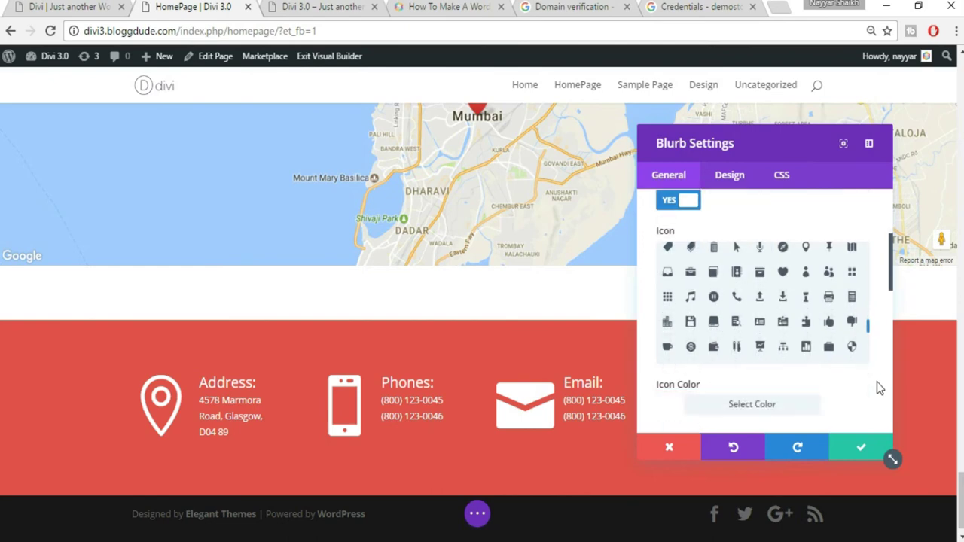
pyautogui.scroll(-3, 856, 383)
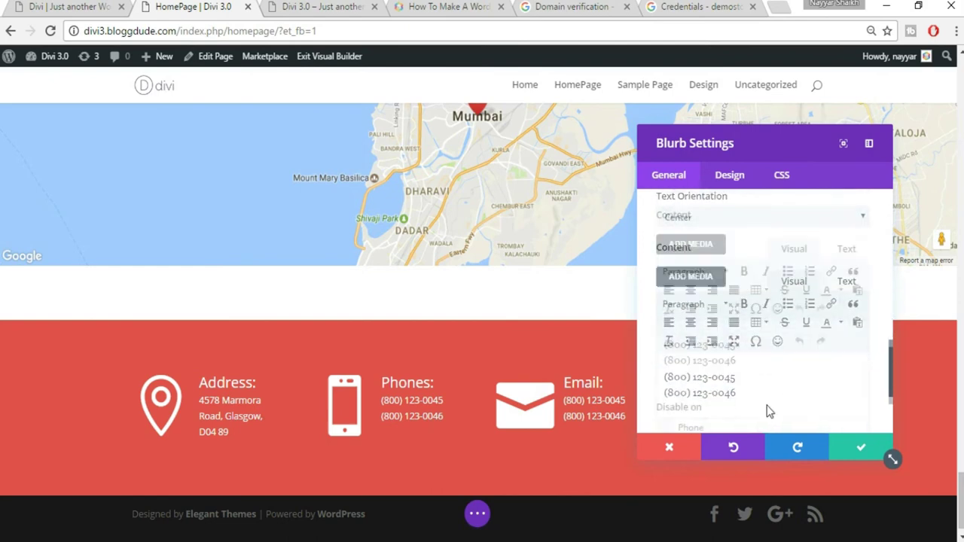
pyautogui.tripleClick(755, 368)
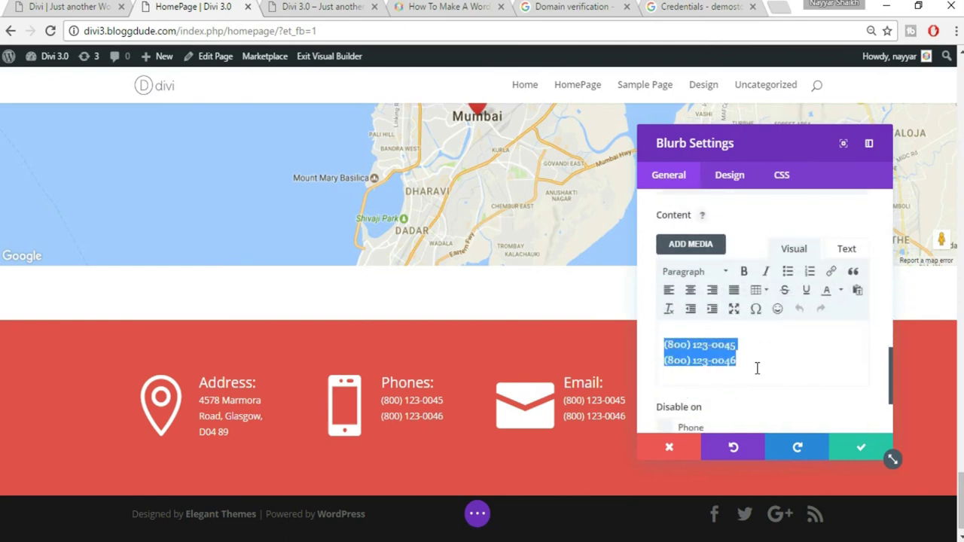
pyautogui.hotkey('ctrl', 'v')
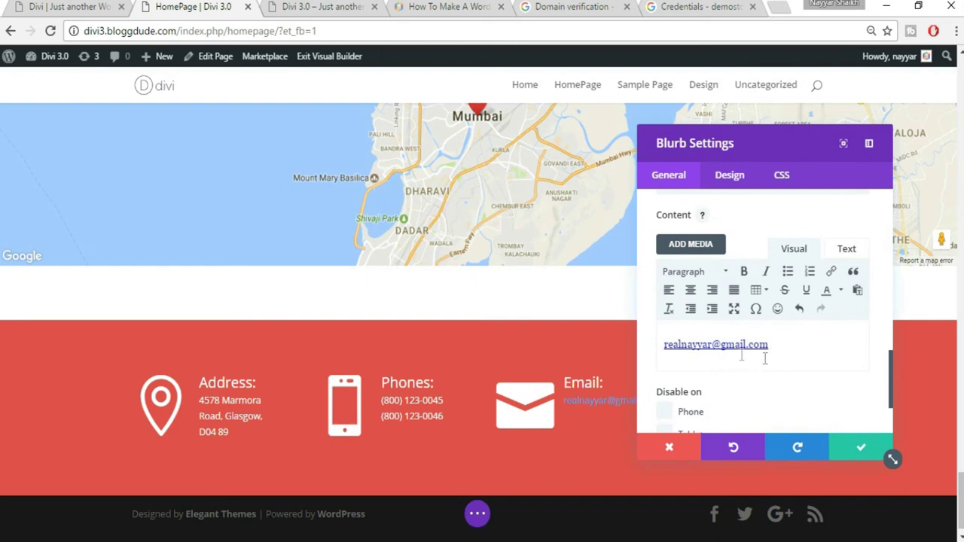
# Make the e-mail address text white and save the blurb
pyautogui.tripleClick(658, 341)
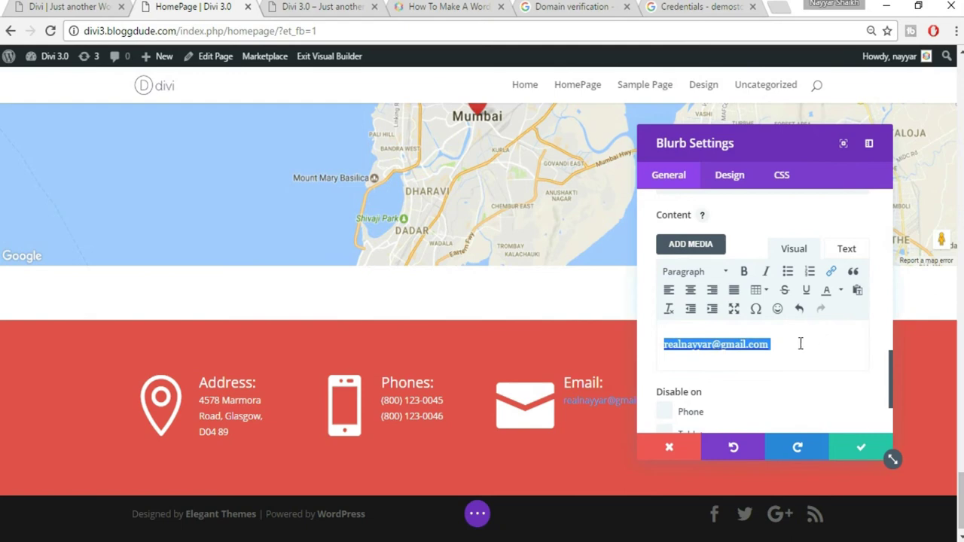
pyautogui.click(843, 292)
pyautogui.click(912, 359)
pyautogui.click(855, 447)
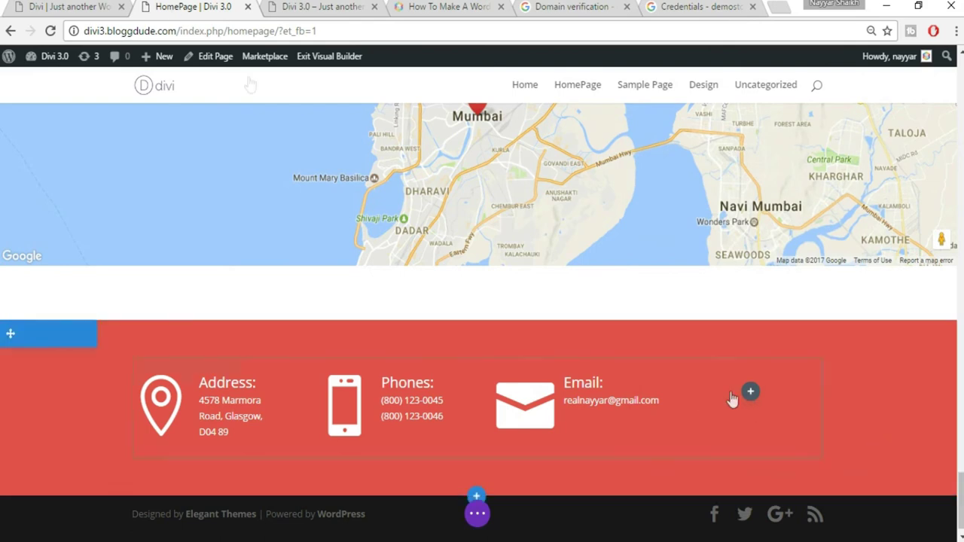
# Duplicate the Email blurb and place the copy in the fourth column
pyautogui.click(98, 5)
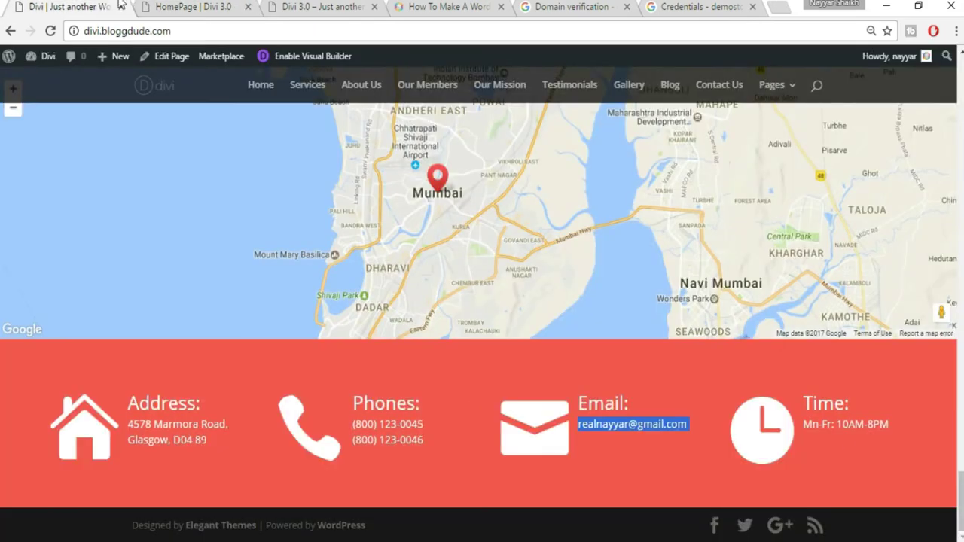
pyautogui.click(191, 6)
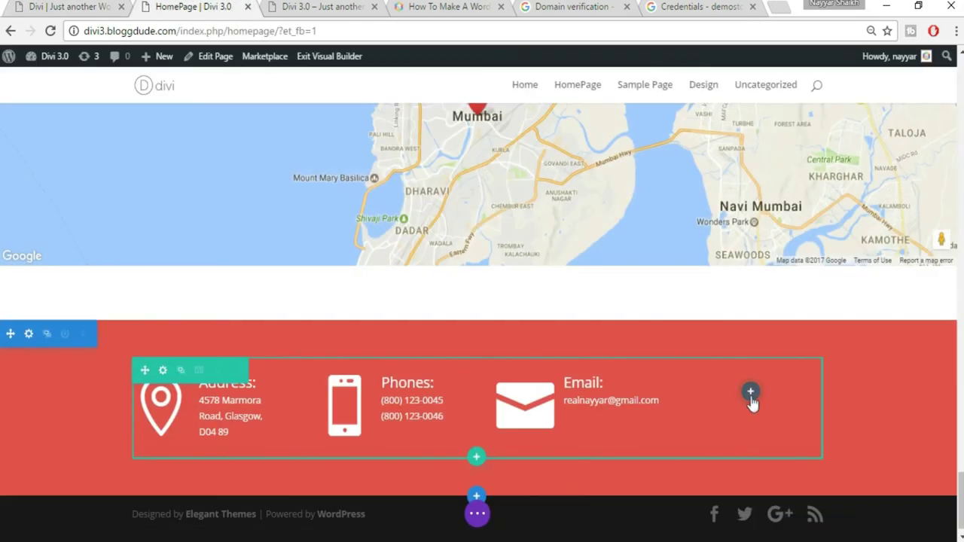
pyautogui.moveTo(570, 394)
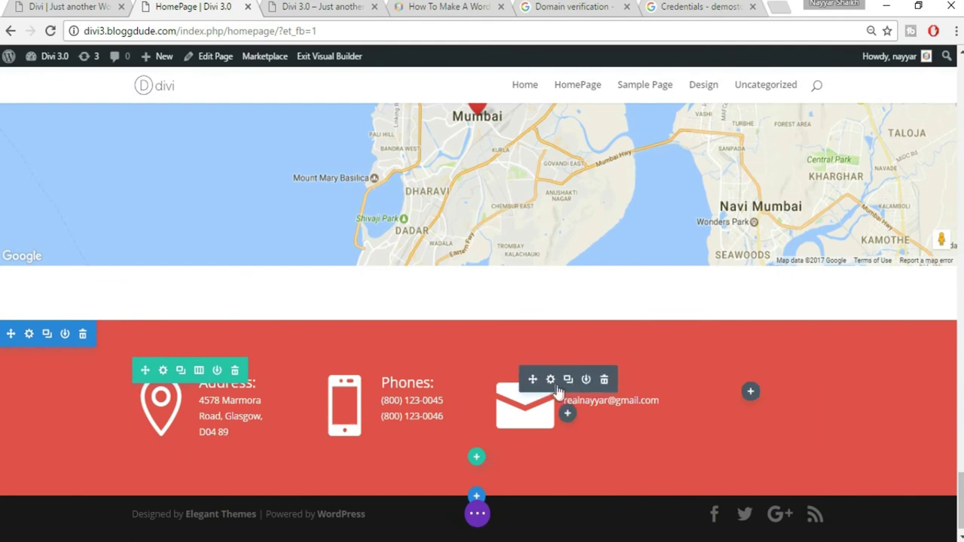
pyautogui.click(568, 380)
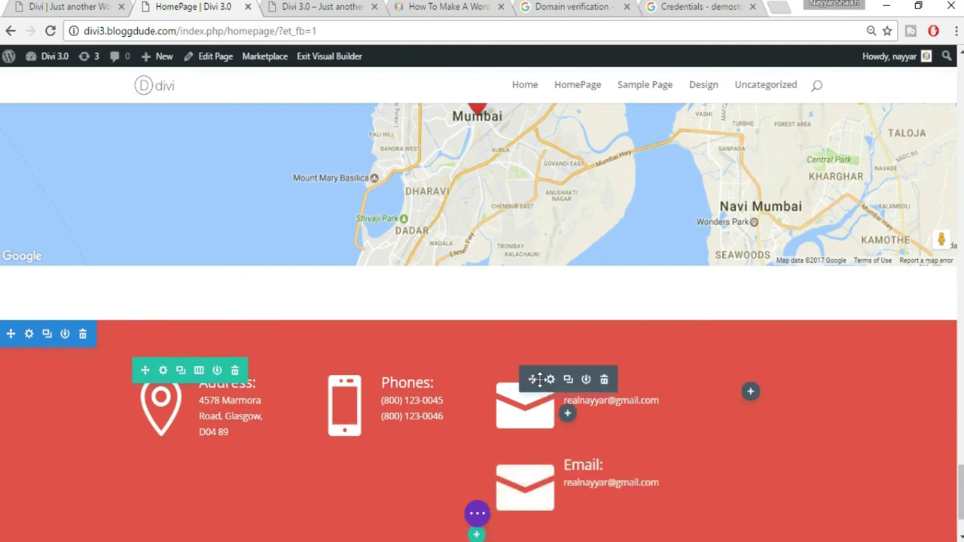
pyautogui.moveTo(700, 377); pyautogui.dragTo(791, 390)
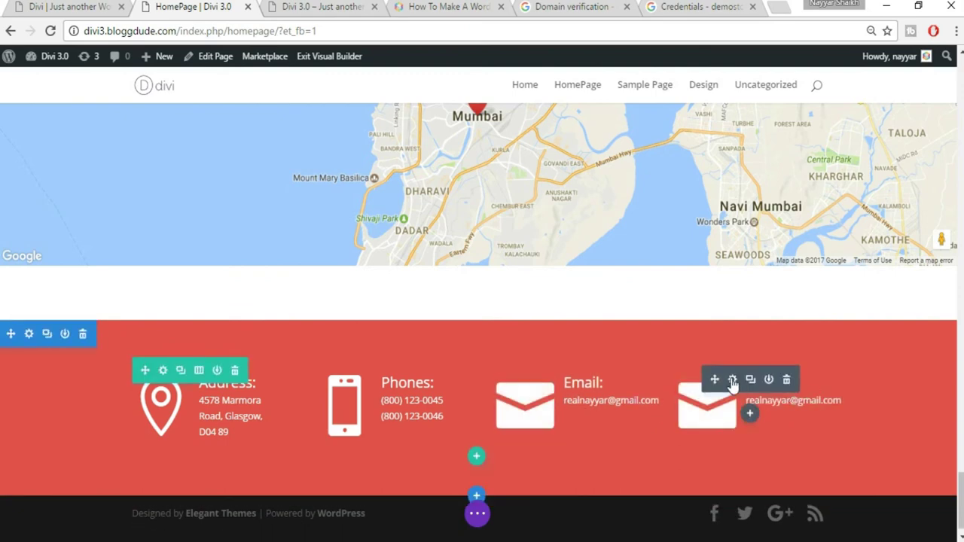
# Retitle the fourth blurb from 'Email:' to 'Timings'
pyautogui.click(732, 380)
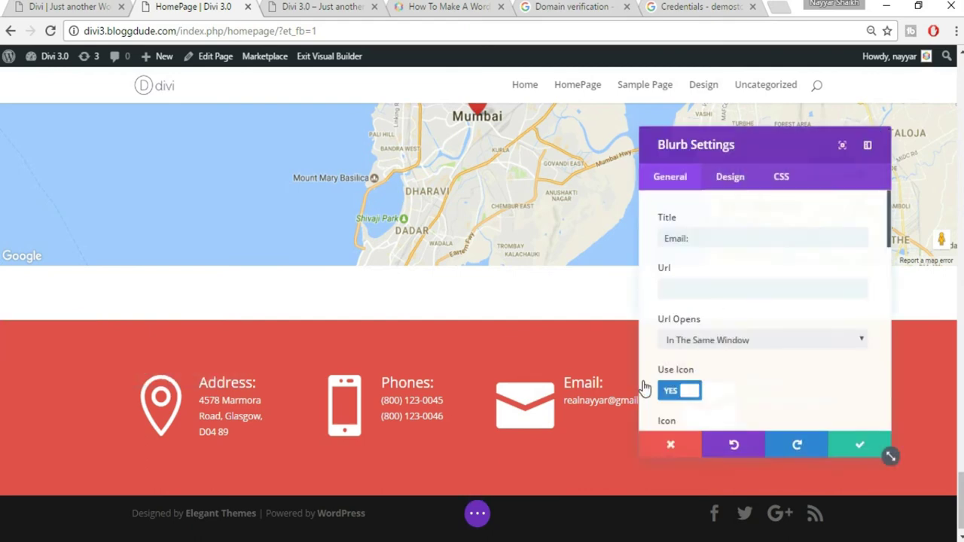
pyautogui.moveTo(736, 240); pyautogui.dragTo(655, 235)
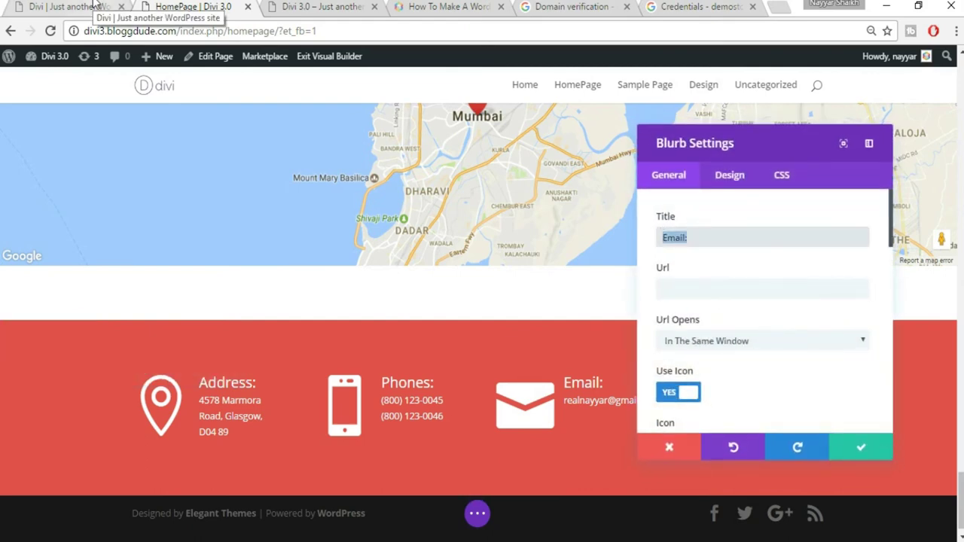
pyautogui.write('T')
pyautogui.write('imings')
# Give the fourth blurb a clock icon, save its settings, and save the page
pyautogui.scroll(-4, 828, 308)
pyautogui.scroll(-1, 853, 311)
pyautogui.scroll(-1, 854, 355)
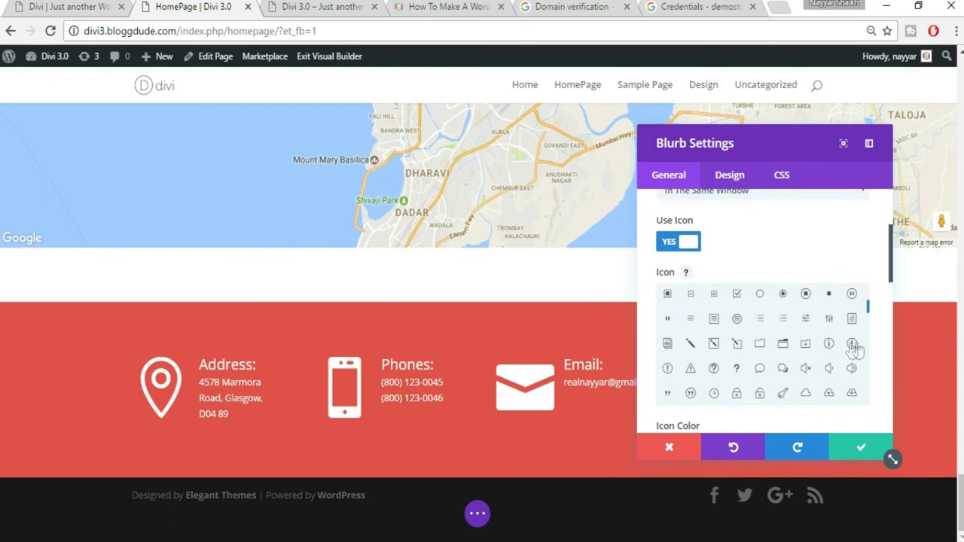
pyautogui.scroll(3, 854, 350)
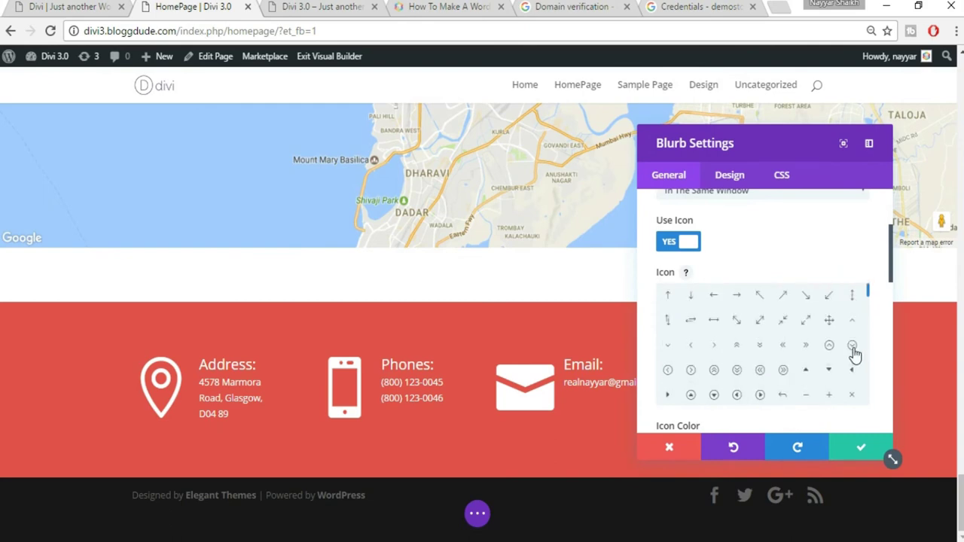
pyautogui.scroll(3, 854, 351)
pyautogui.scroll(-5, 876, 350)
pyautogui.scroll(-3, 751, 265)
pyautogui.scroll(-2, 843, 275)
pyautogui.scroll(-4, 844, 275)
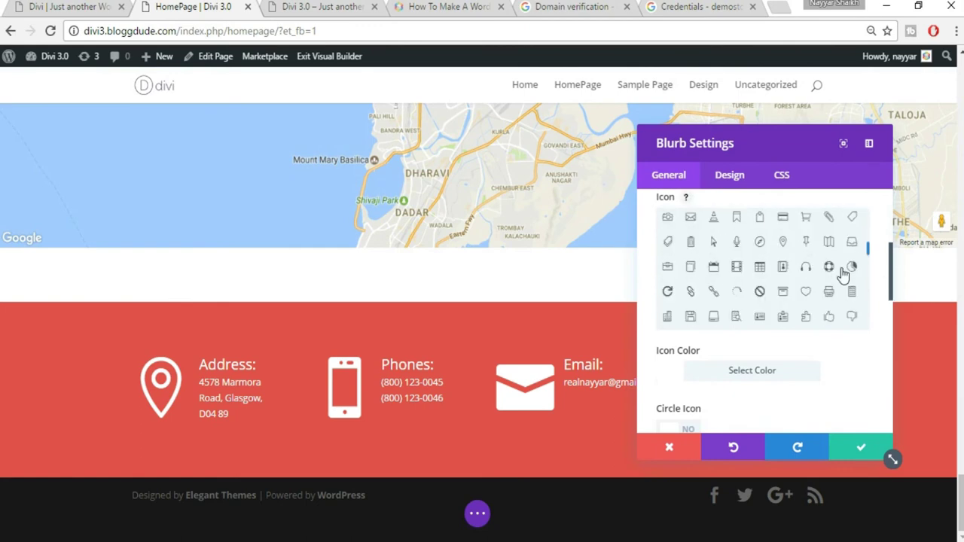
pyautogui.scroll(3, 825, 301)
pyautogui.scroll(-5, 853, 293)
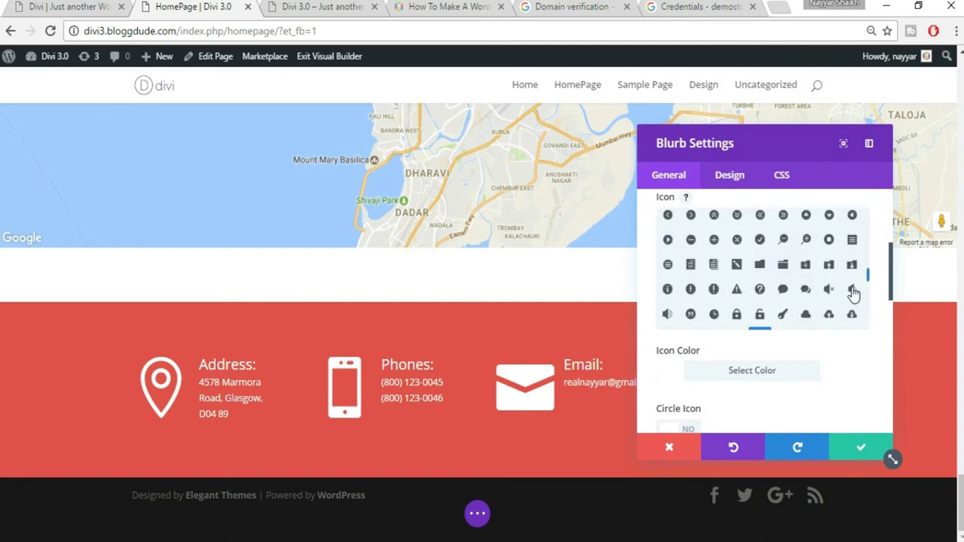
pyautogui.scroll(-5, 839, 285)
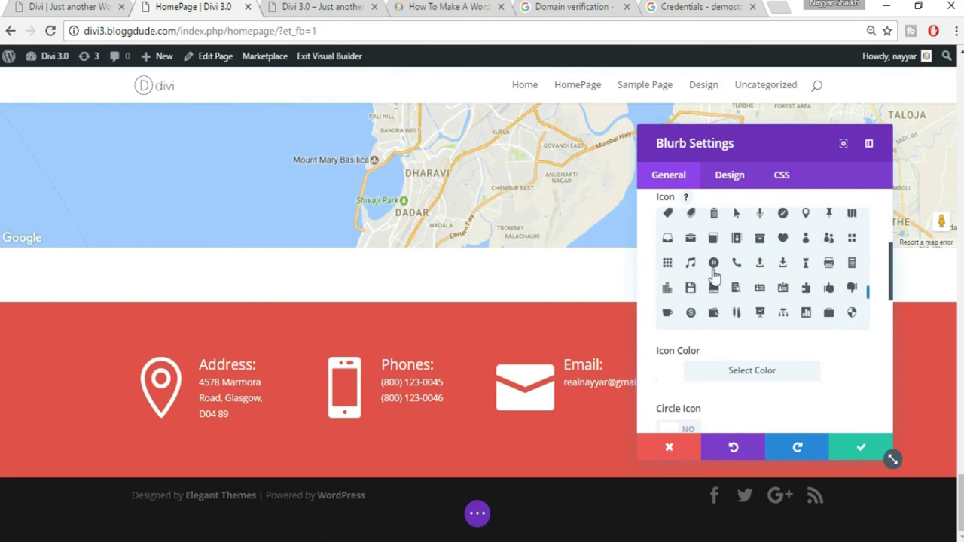
pyautogui.scroll(2, 775, 288)
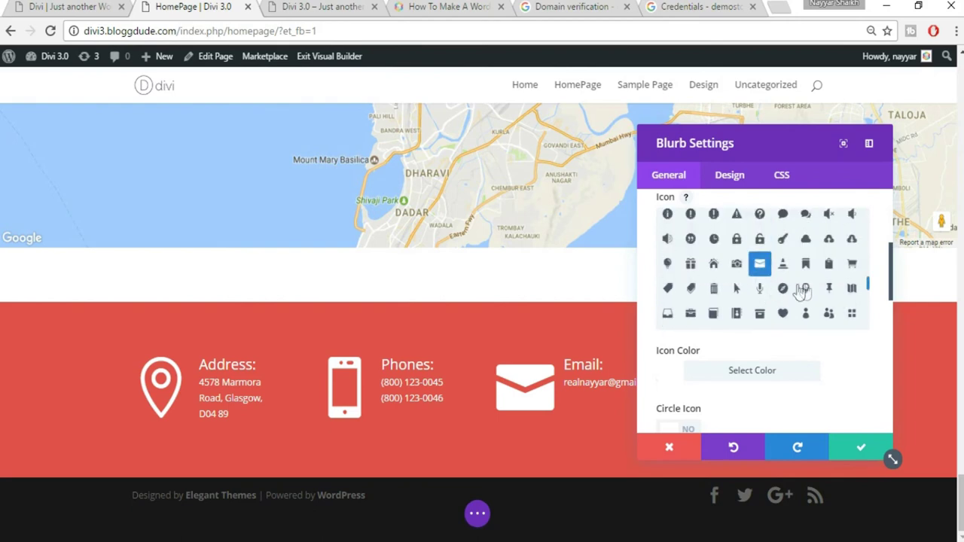
pyautogui.click(715, 241)
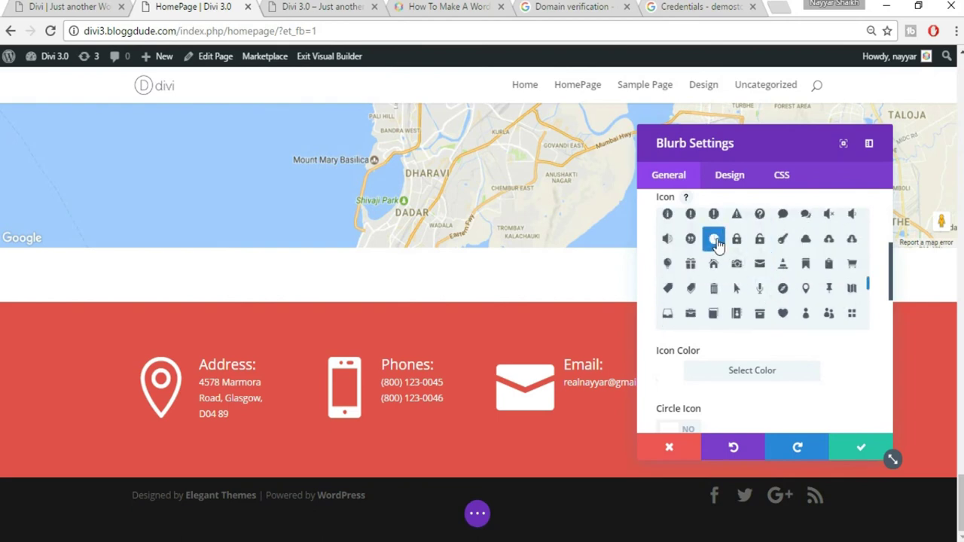
pyautogui.click(861, 447)
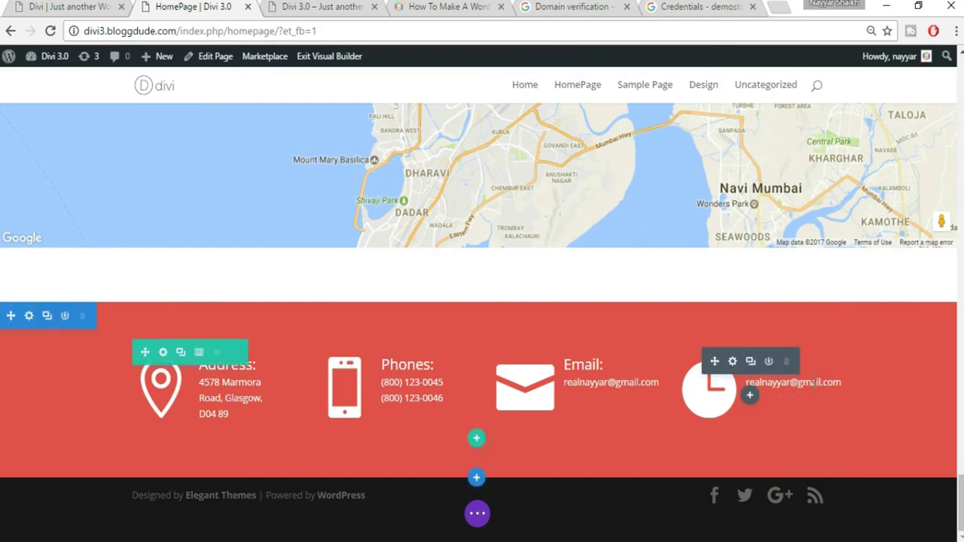
pyautogui.click(477, 515)
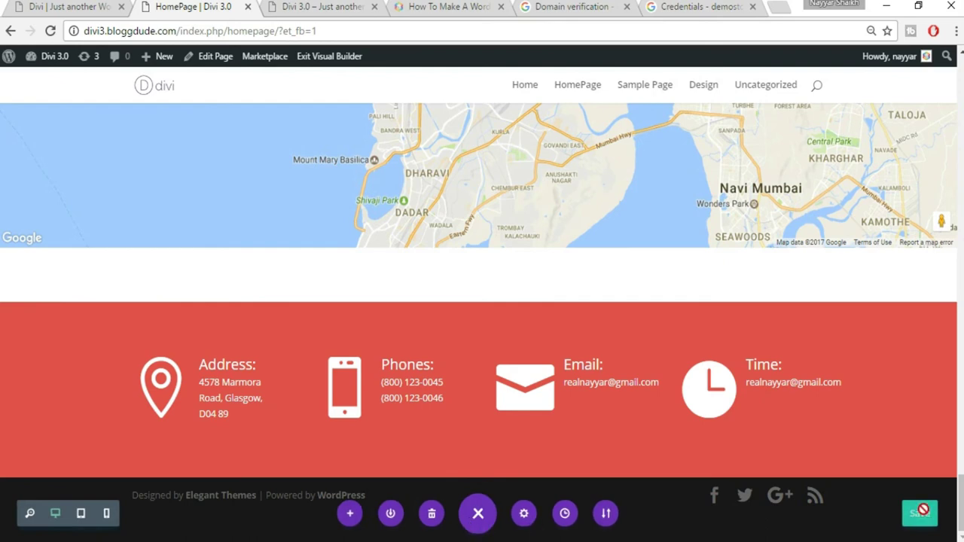
pyautogui.click(922, 511)
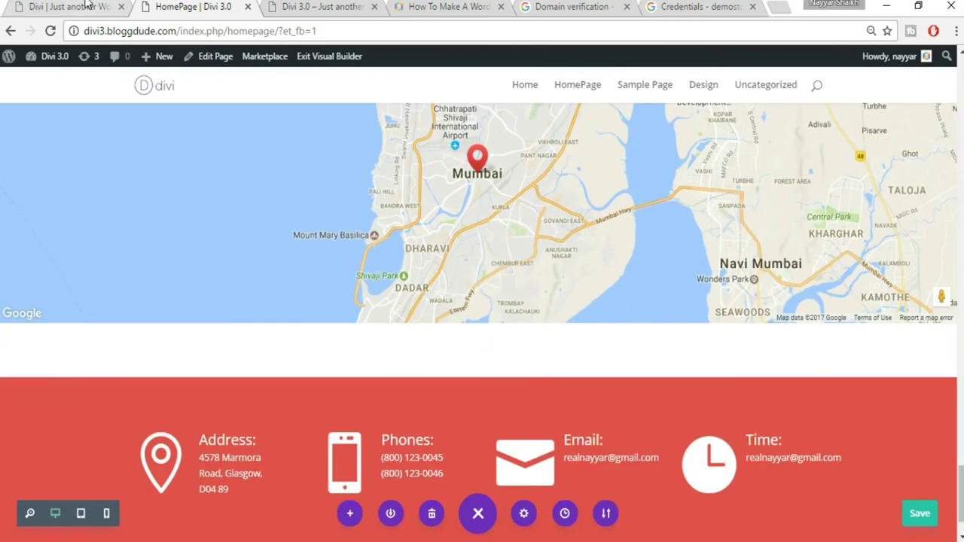
# Remove the empty padding below the map section
pyautogui.click(49, 4)
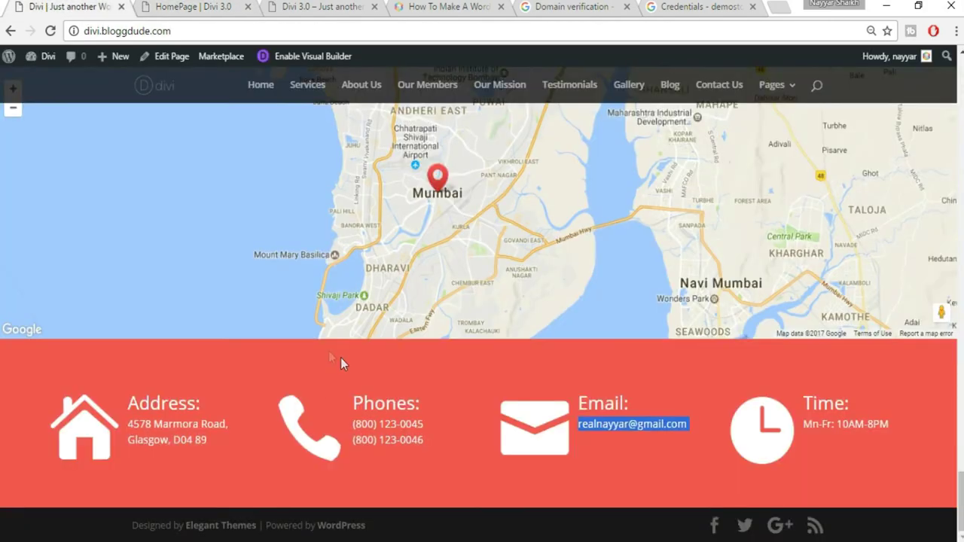
pyautogui.click(201, 3)
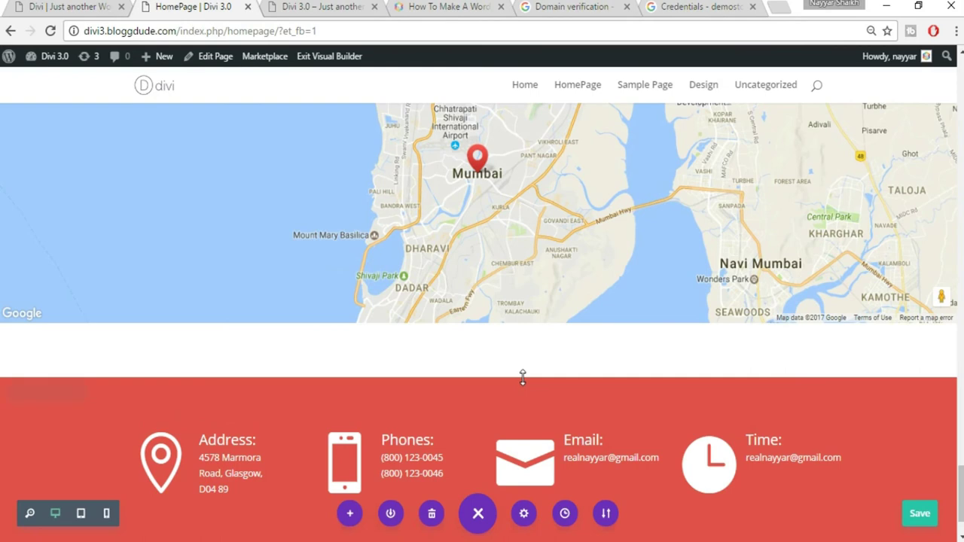
pyautogui.moveTo(523, 377)
pyautogui.moveTo(500, 344)
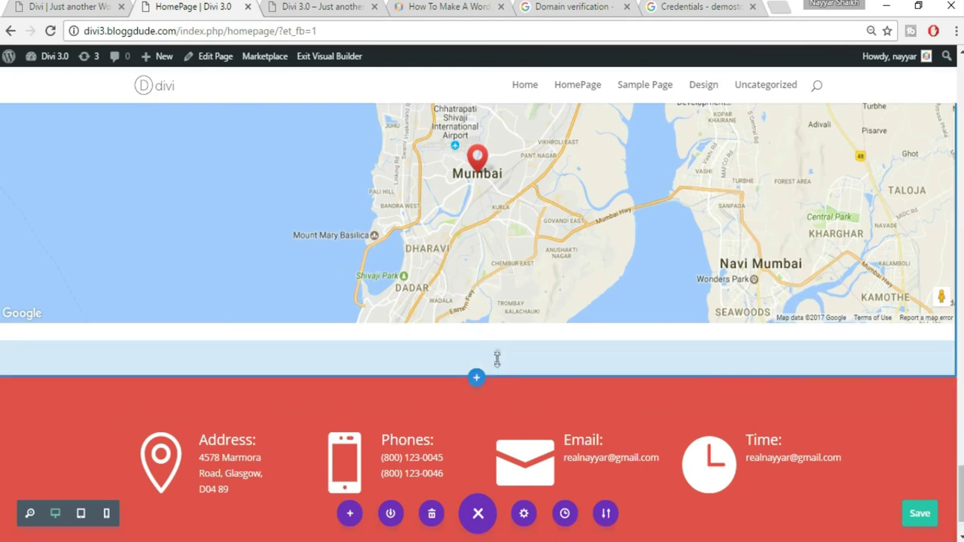
pyautogui.moveTo(498, 337); pyautogui.dragTo(501, 318)
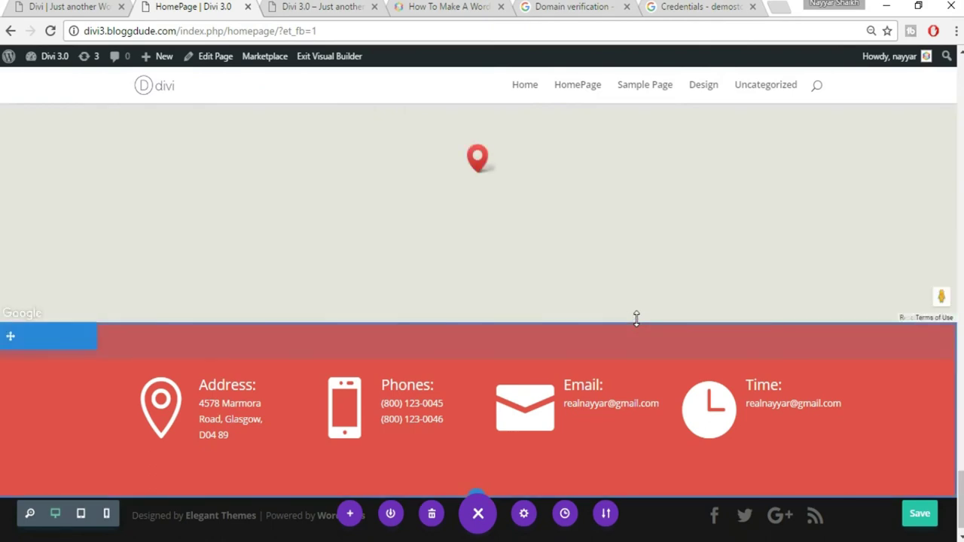
# Reduce the top padding above the map, closing the gap (now at 54px)
pyautogui.scroll(1, 548, 427)
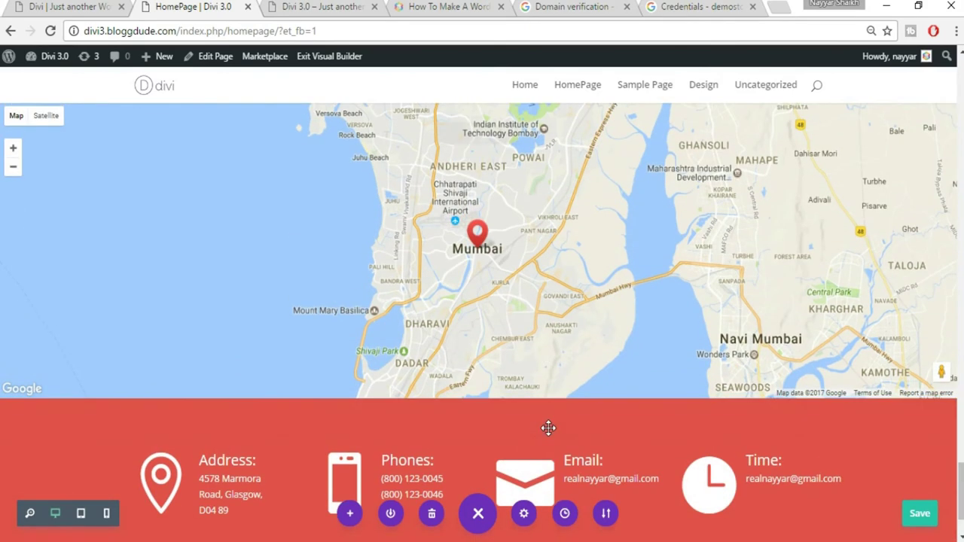
pyautogui.scroll(3, 548, 427)
pyautogui.scroll(1, 548, 427)
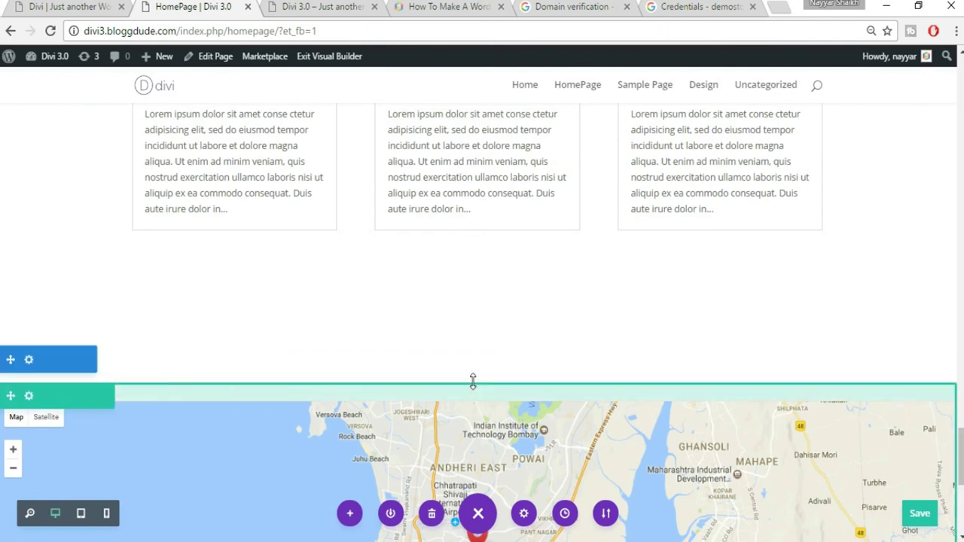
pyautogui.moveTo(476, 372)
pyautogui.mouseDown()
pyautogui.moveTo(484, 366)
pyautogui.moveTo(493, 380)
pyautogui.mouseUp()
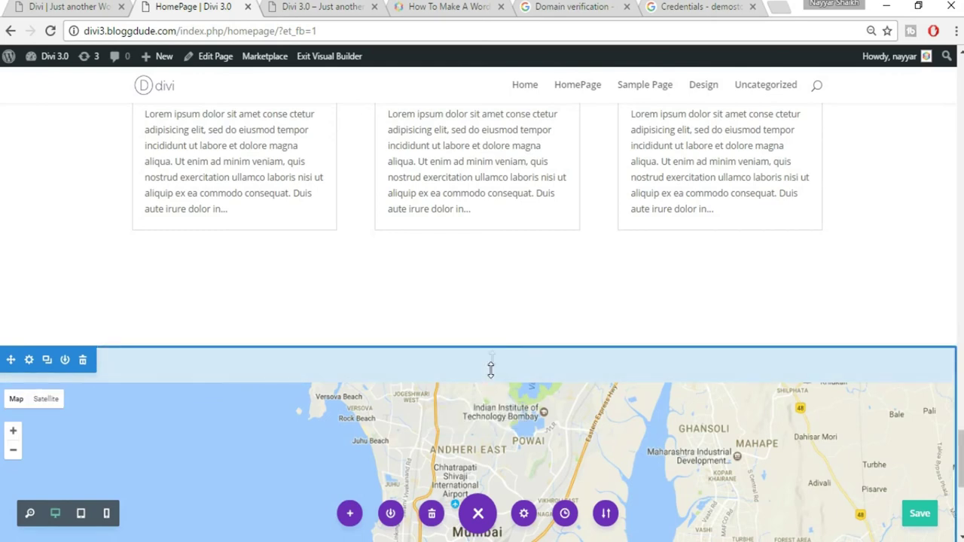
pyautogui.moveTo(498, 327); pyautogui.dragTo(498, 317)
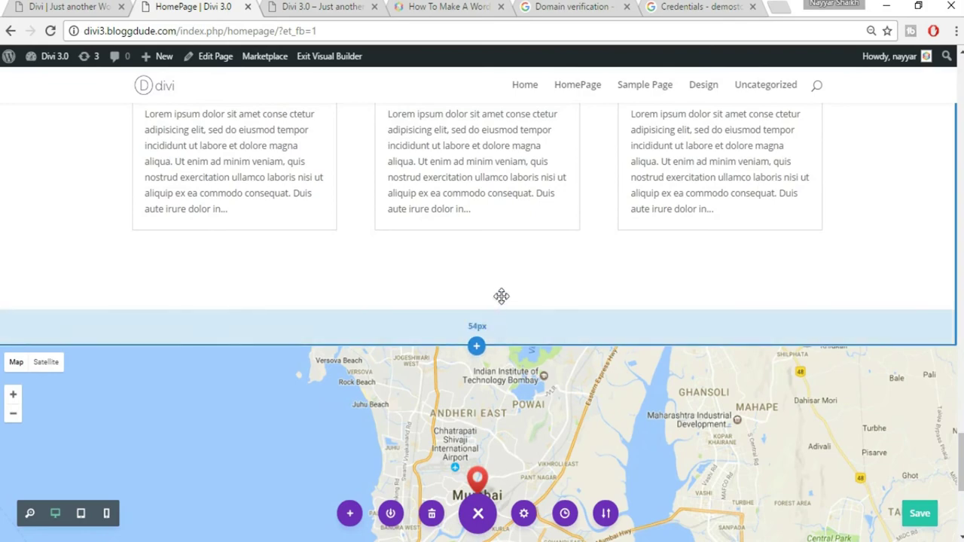
# Drag the photo grid section's bottom padding up to nearly zero
pyautogui.scroll(3, 557, 309)
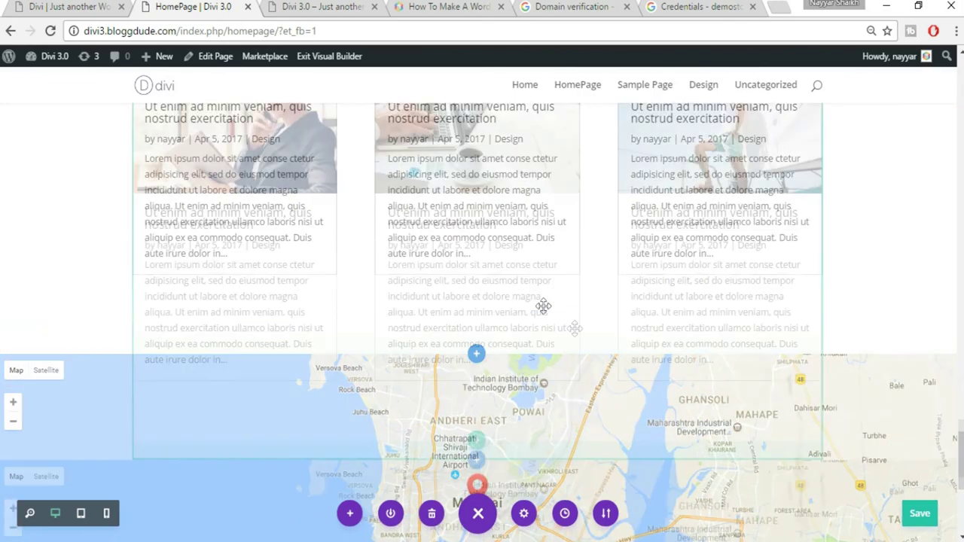
pyautogui.scroll(5, 557, 324)
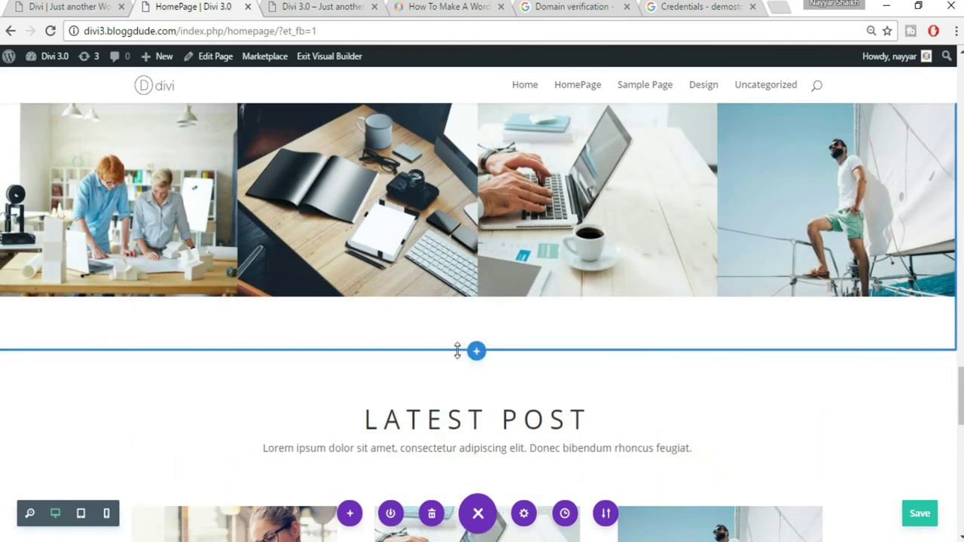
pyautogui.moveTo(460, 311); pyautogui.dragTo(461, 297)
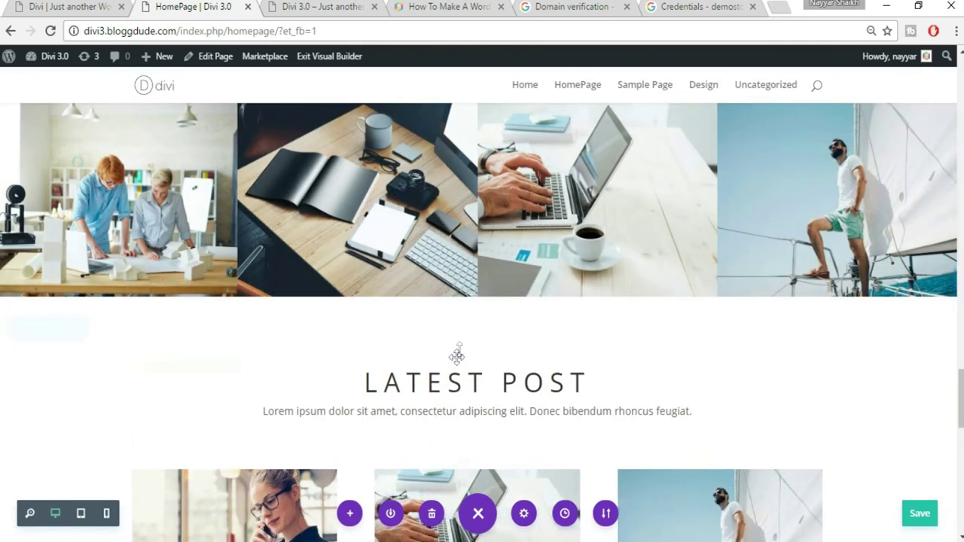
# Shrink the gap above the photo row to 22px top padding
pyautogui.scroll(5, 457, 348)
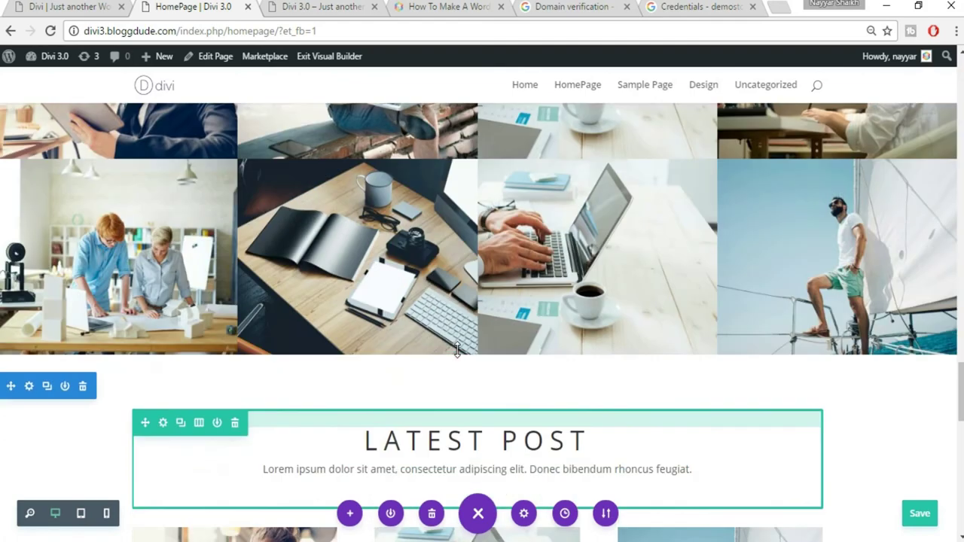
pyautogui.scroll(2, 442, 351)
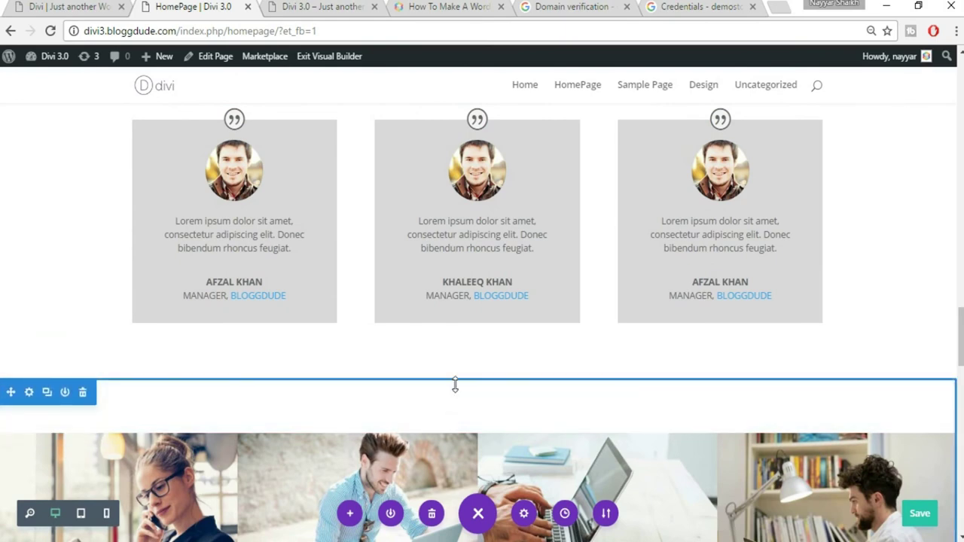
pyautogui.moveTo(460, 370); pyautogui.dragTo(468, 327)
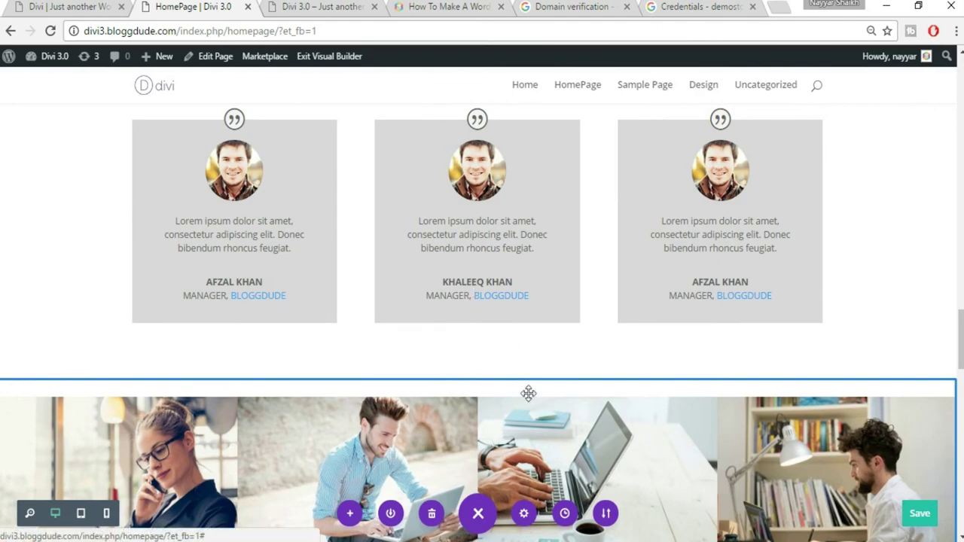
pyautogui.scroll(2, 531, 403)
pyautogui.scroll(2, 535, 414)
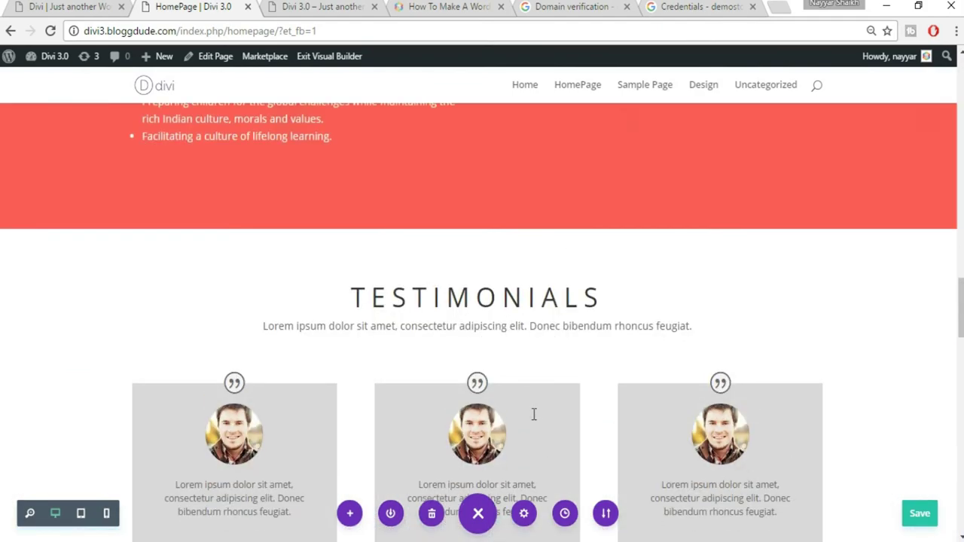
pyautogui.moveTo(478, 340); pyautogui.dragTo(474, 354)
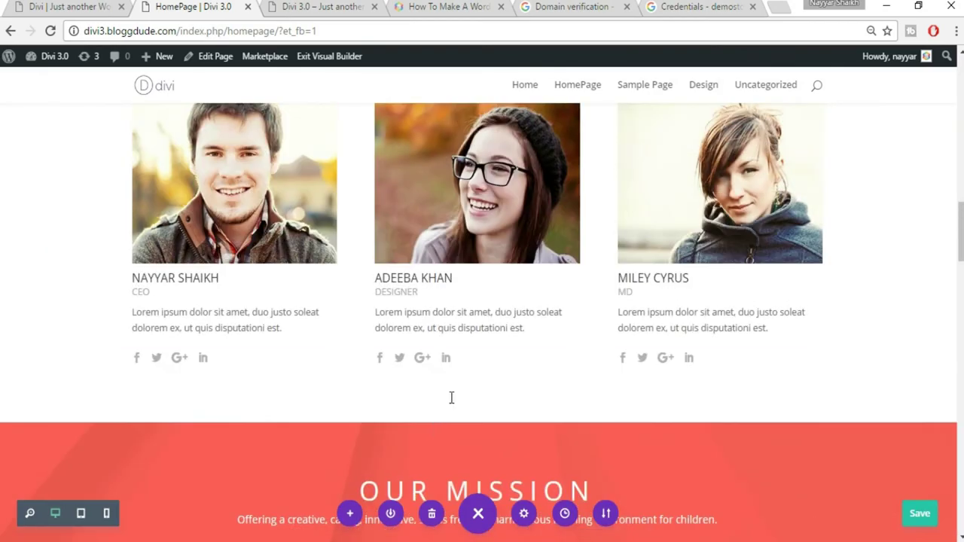
pyautogui.scroll(6, 449, 397)
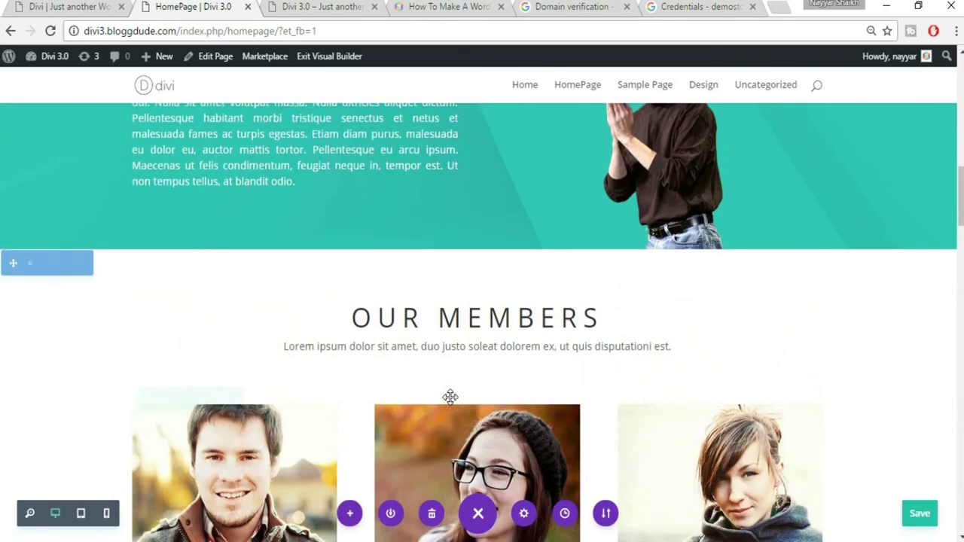
pyautogui.scroll(10, 450, 397)
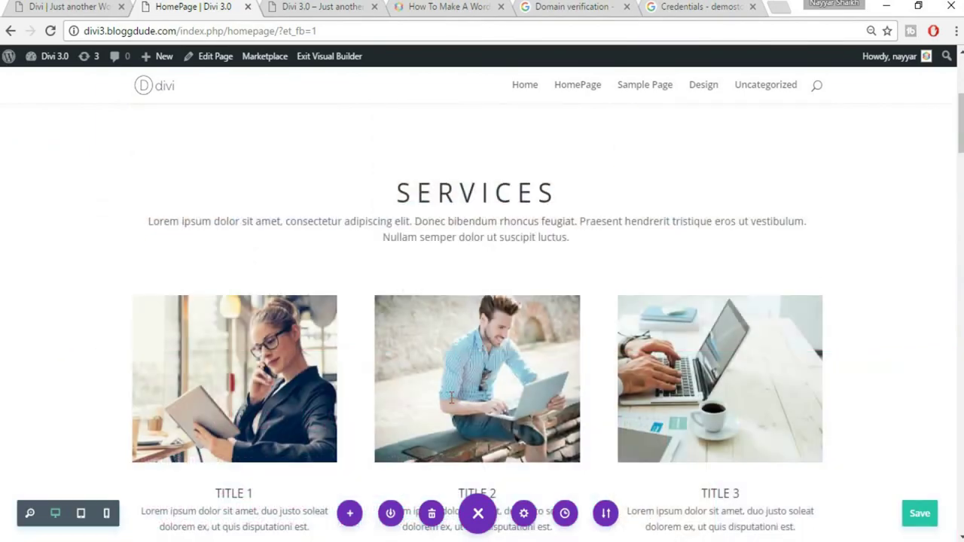
pyautogui.scroll(-2, 452, 398)
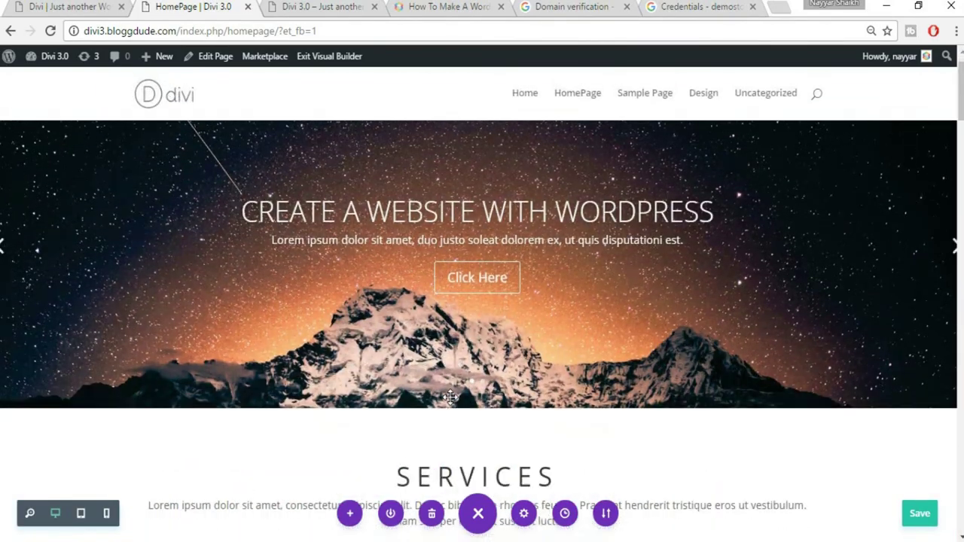
pyautogui.scroll(2, 462, 380)
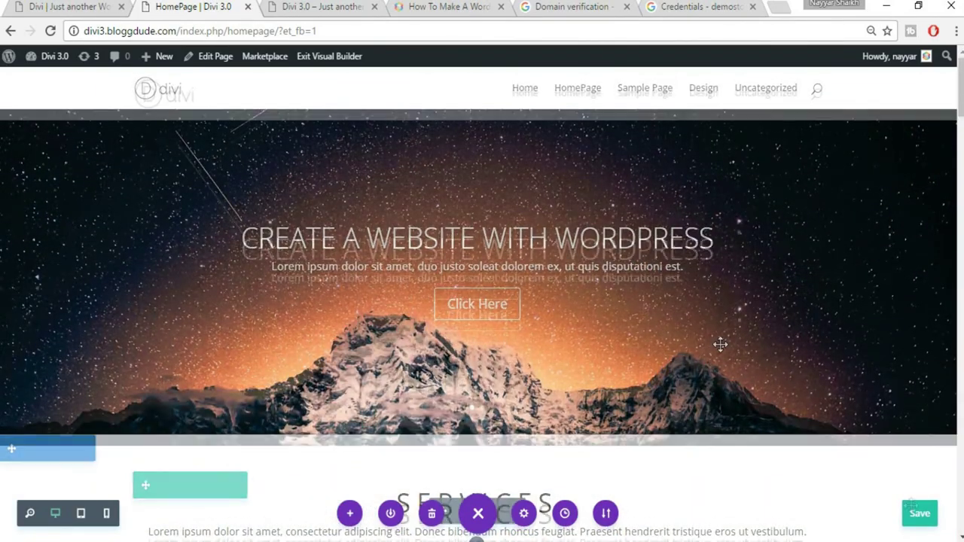
# Save the homepage layout and check the result on the live site
pyautogui.click(926, 523)
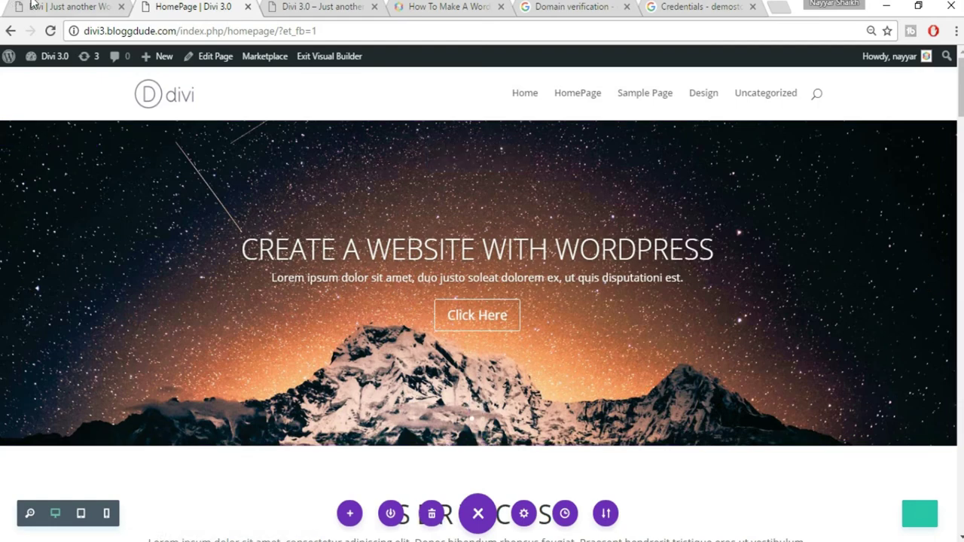
pyautogui.hotkey('ctrl', '1')
pyautogui.scroll(20, 864, 137)
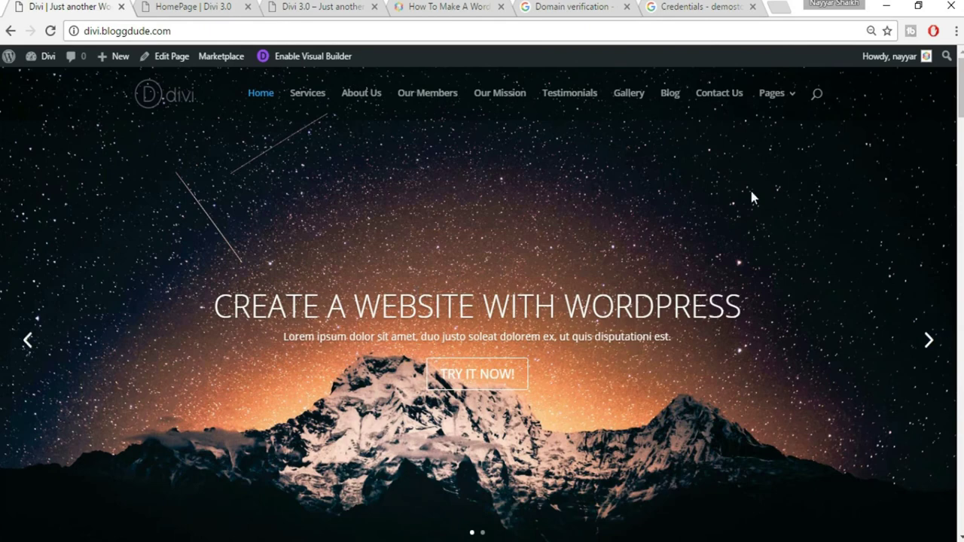
pyautogui.hotkey('ctrl', '2')
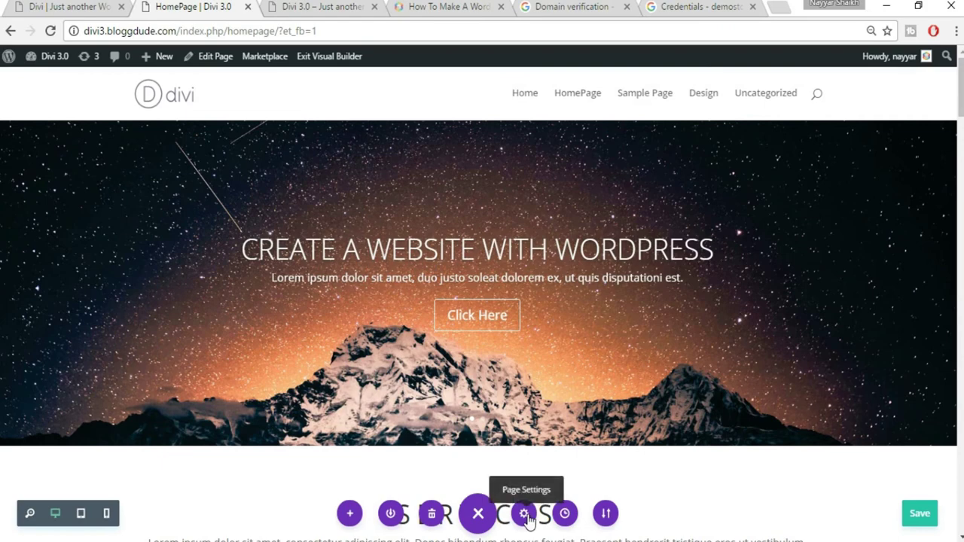
# Copy the .et_pb_slide_description padding CSS from the tutorial post
pyautogui.click(461, 6)
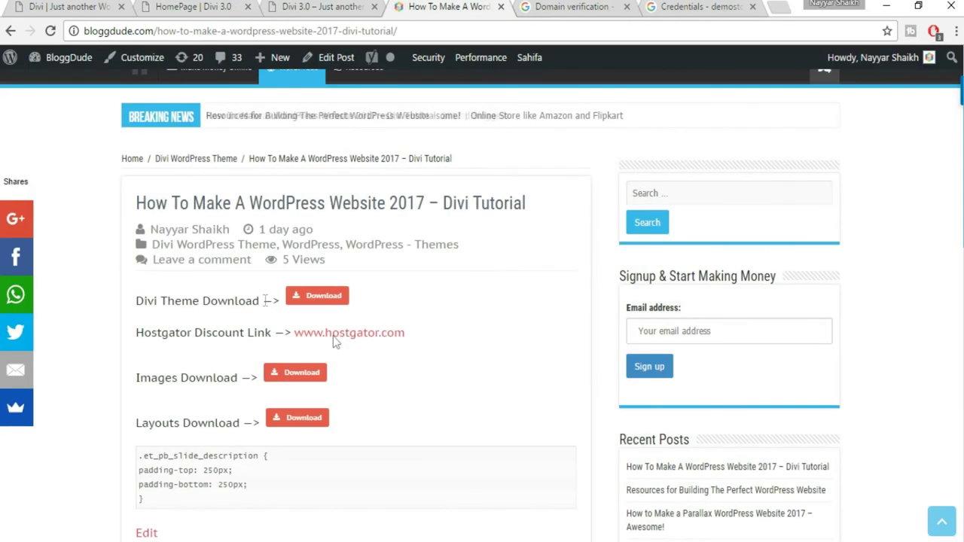
pyautogui.scroll(-2, 371, 367)
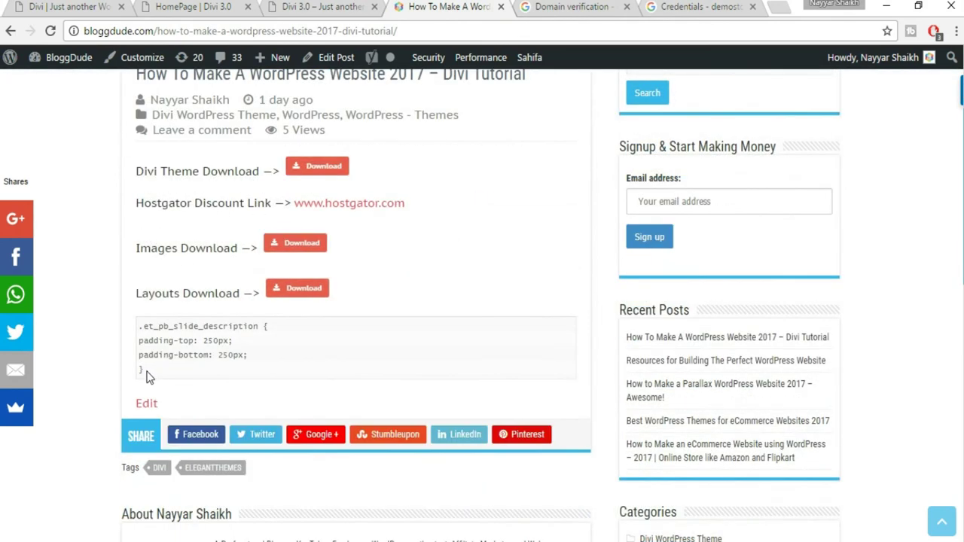
pyautogui.moveTo(136, 341); pyautogui.dragTo(143, 329)
pyautogui.hotkey('ctrl', 'c')
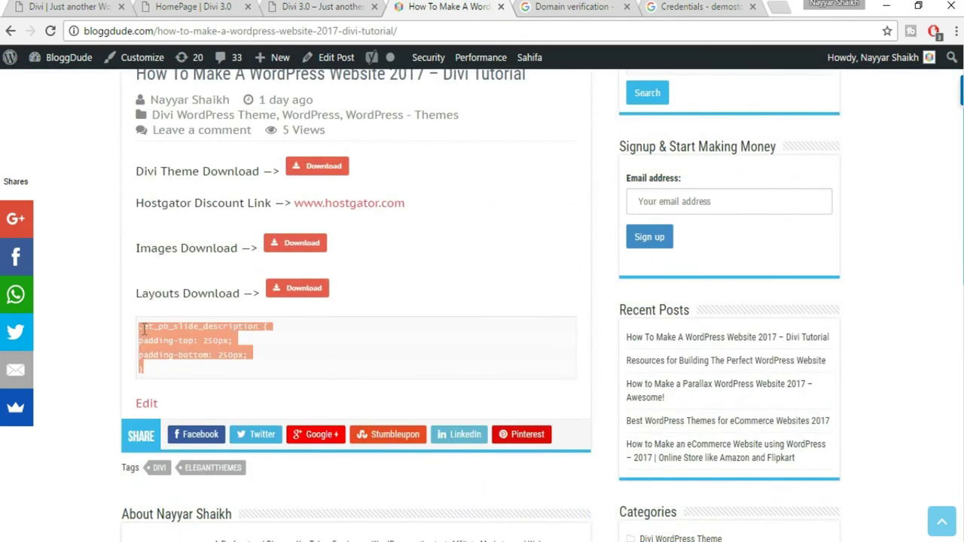
pyautogui.click(78, 6)
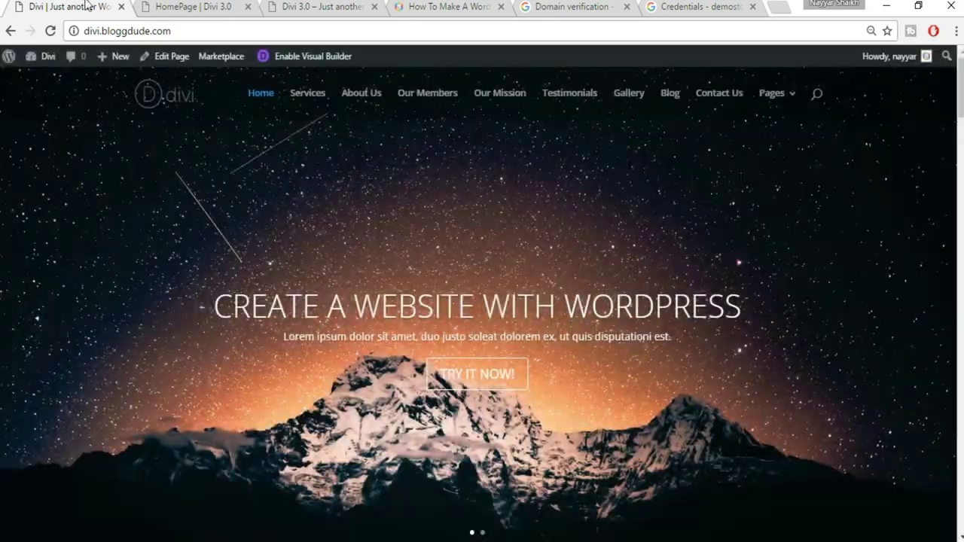
# Paste the slide description padding CSS into the page's custom CSS and apply it
pyautogui.click(181, 4)
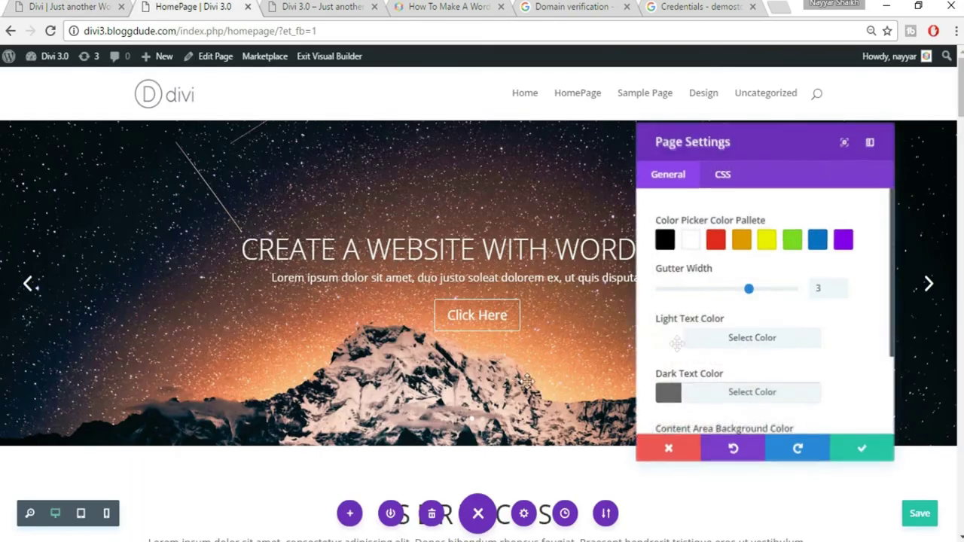
pyautogui.click(723, 181)
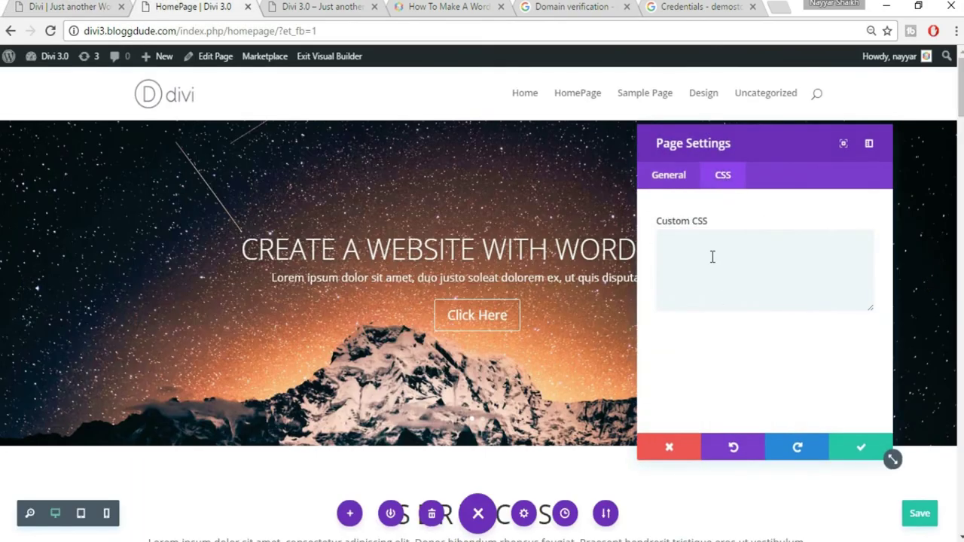
pyautogui.click(711, 257)
pyautogui.hotkey('ctrl', 'v')
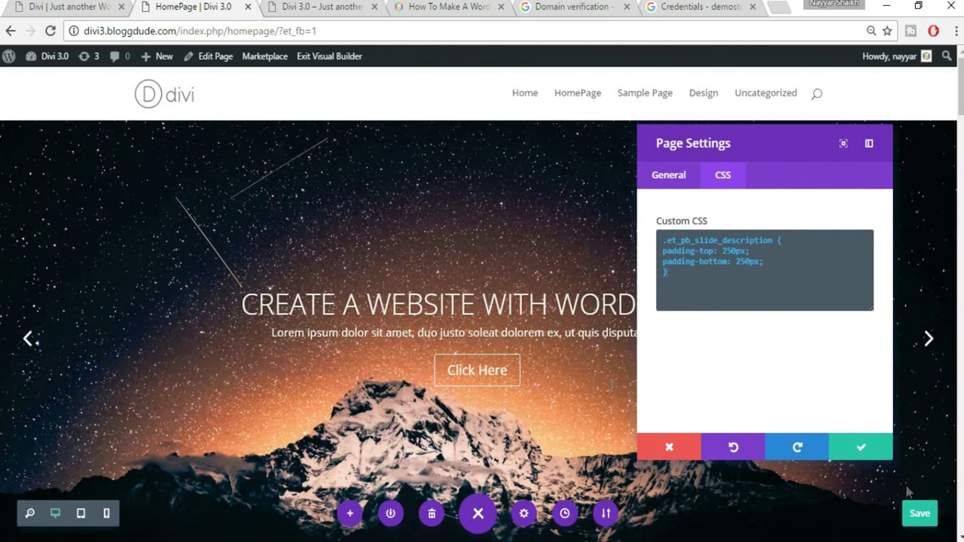
pyautogui.click(862, 447)
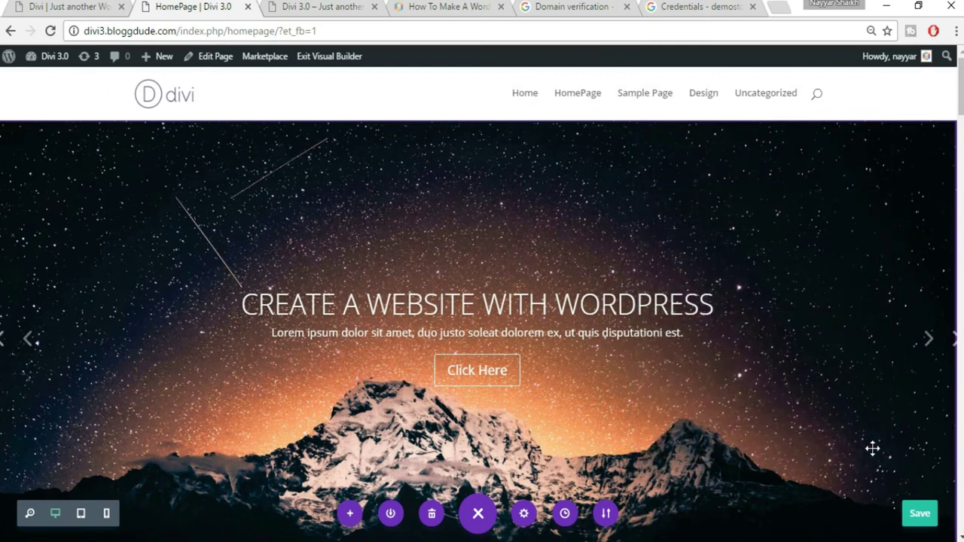
pyautogui.click(61, 6)
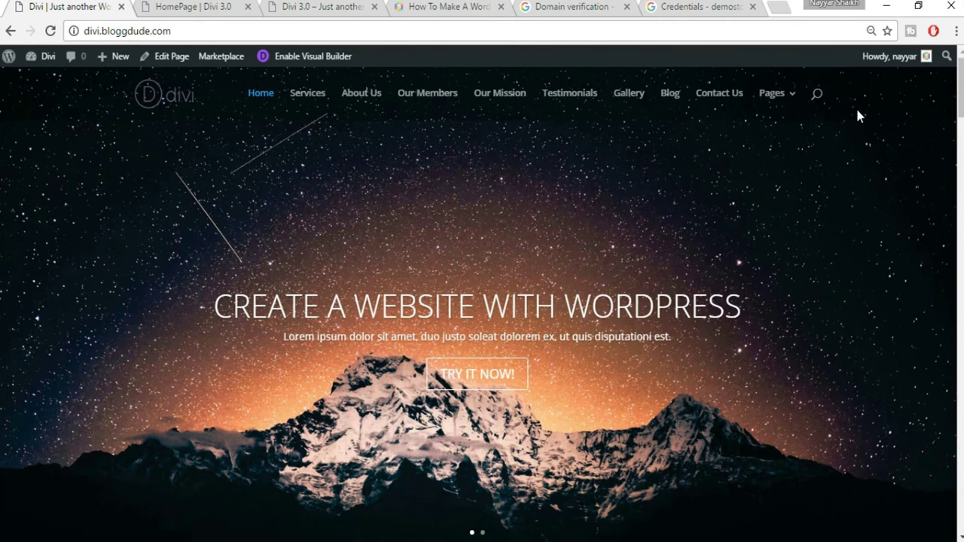
pyautogui.click(166, 5)
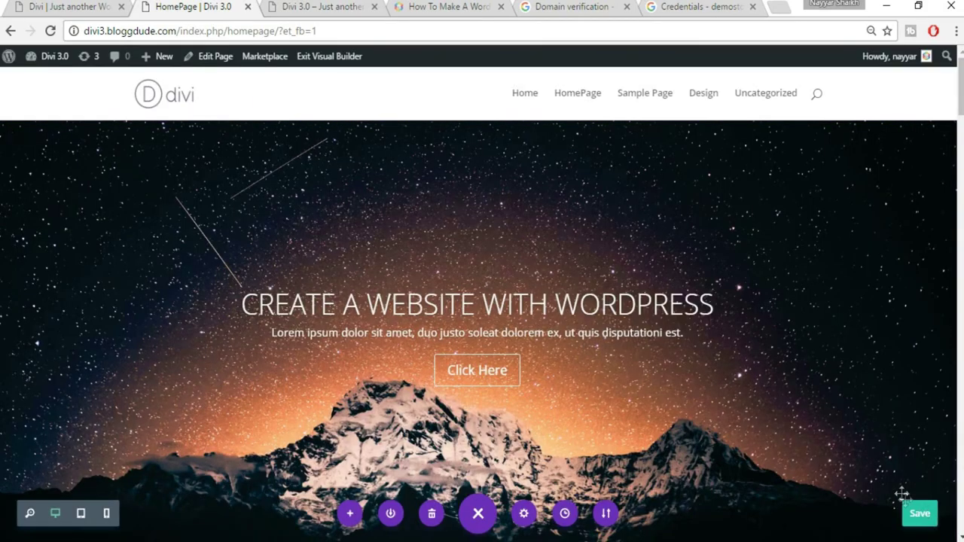
# Save the homepage edits and open the Divi Theme Customizer at its main sections
pyautogui.click(919, 514)
pyautogui.moveTo(60, 65)
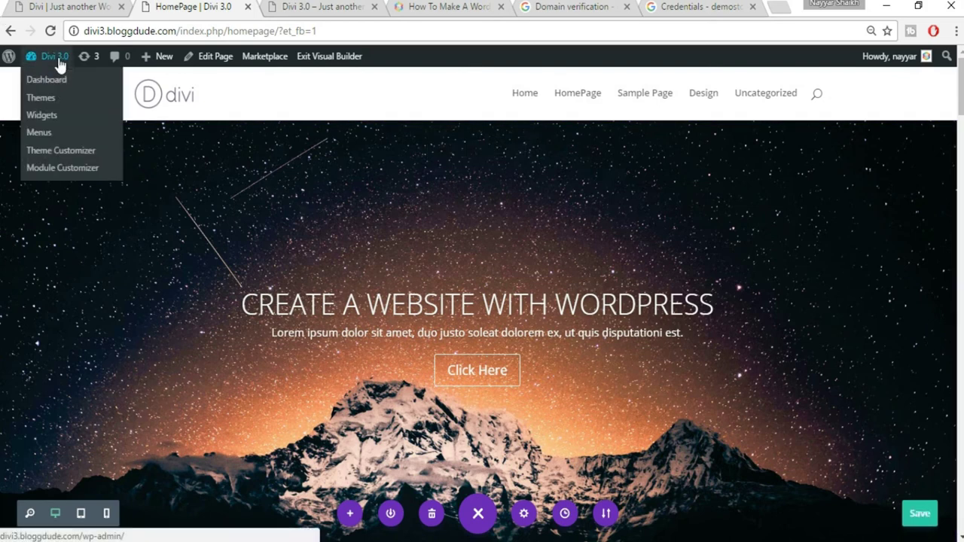
pyautogui.click(68, 151)
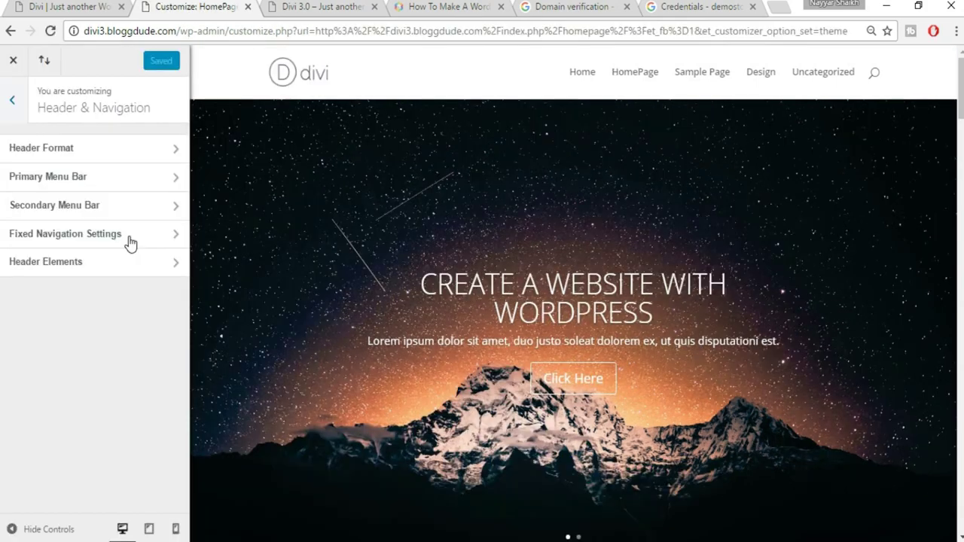
pyautogui.click(11, 101)
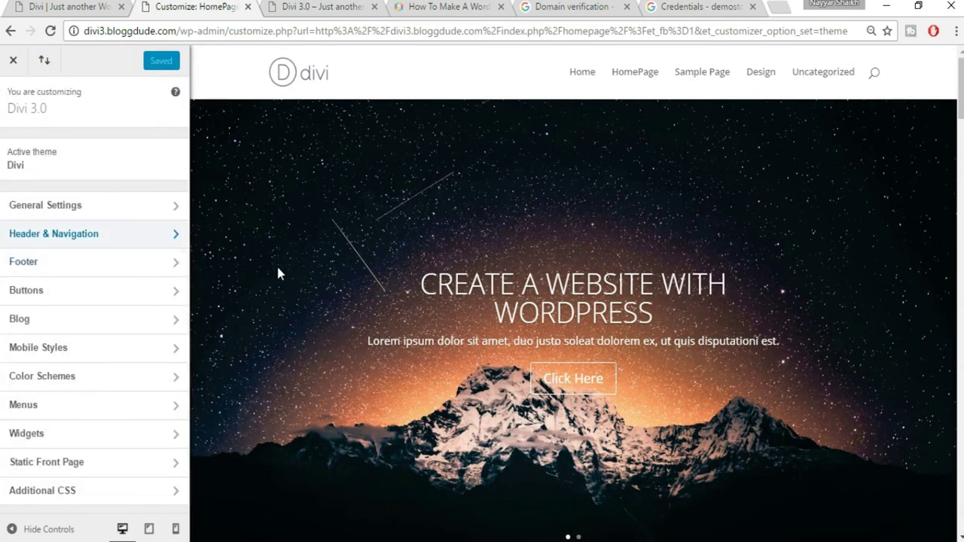
# Try the Centered Inline Logo header style, then set the header style back to Default
pyautogui.click(133, 246)
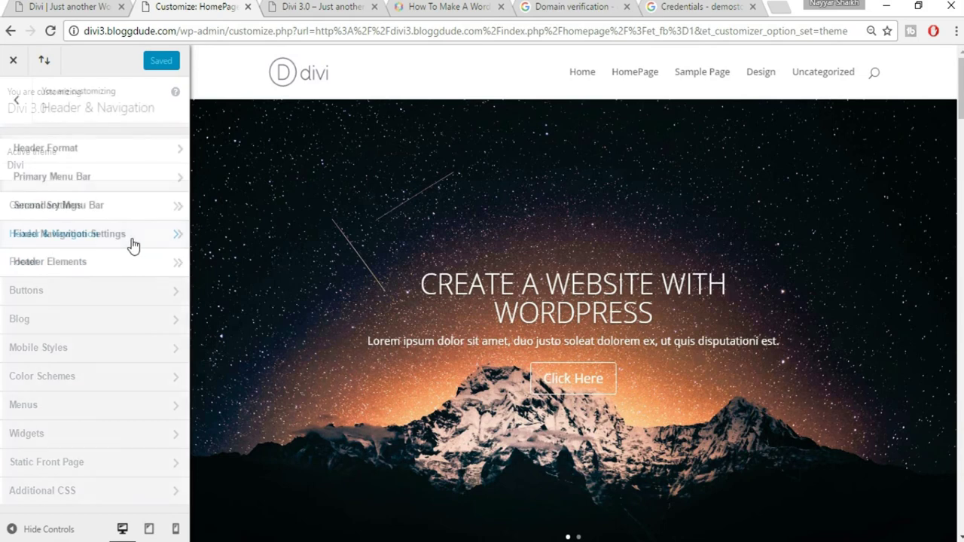
pyautogui.click(75, 164)
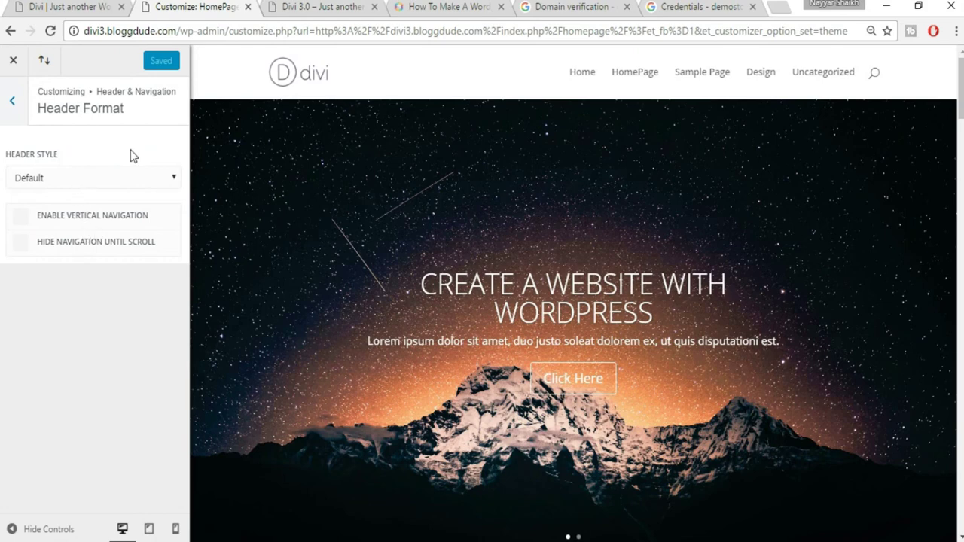
pyautogui.click(67, 179)
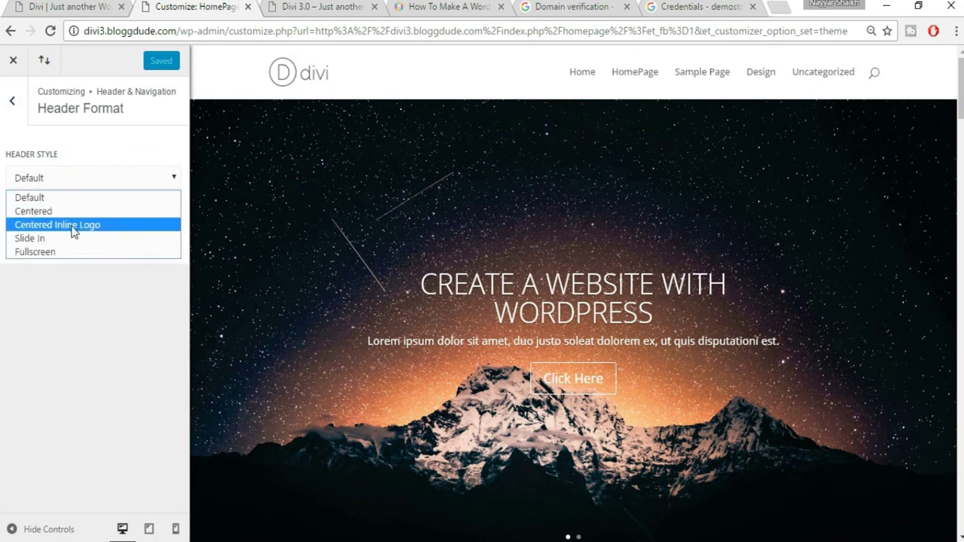
pyautogui.click(74, 226)
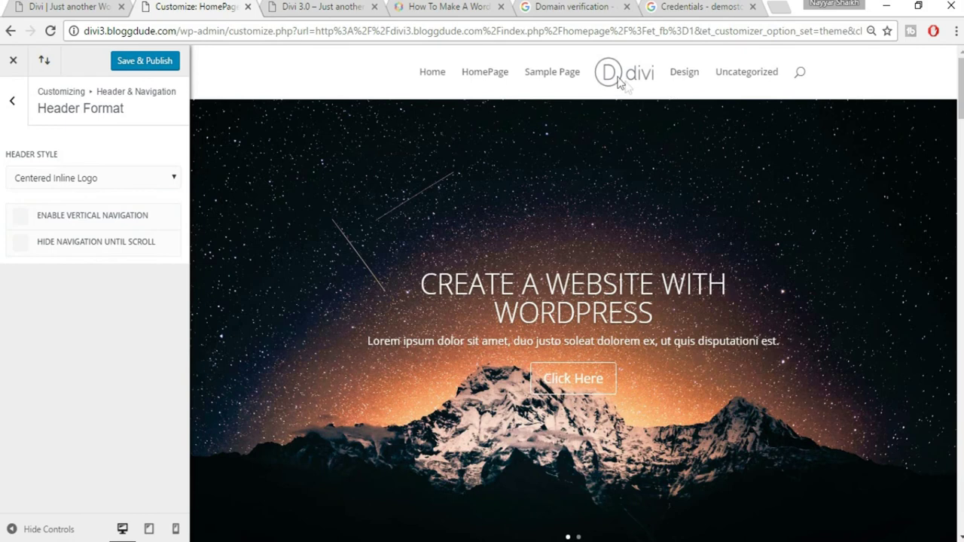
pyautogui.click(117, 181)
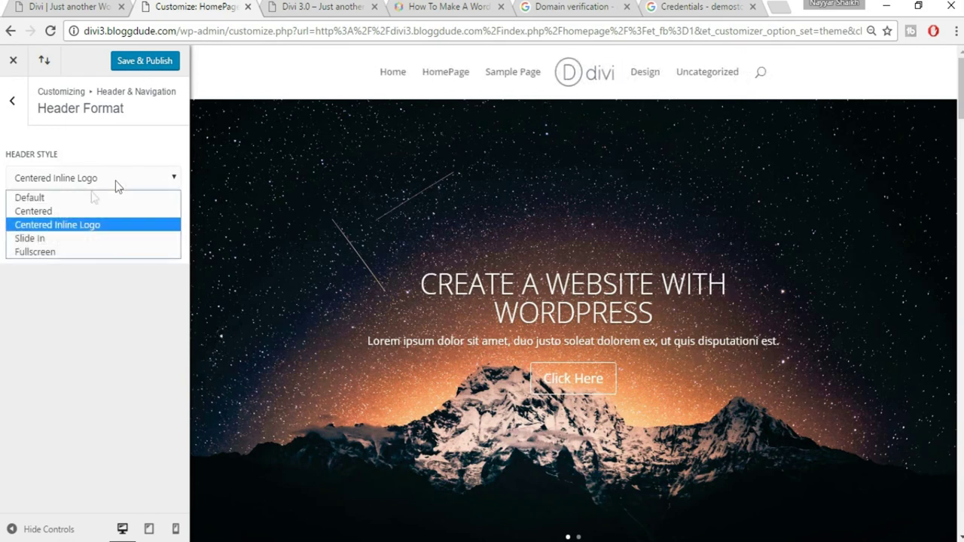
pyautogui.click(78, 197)
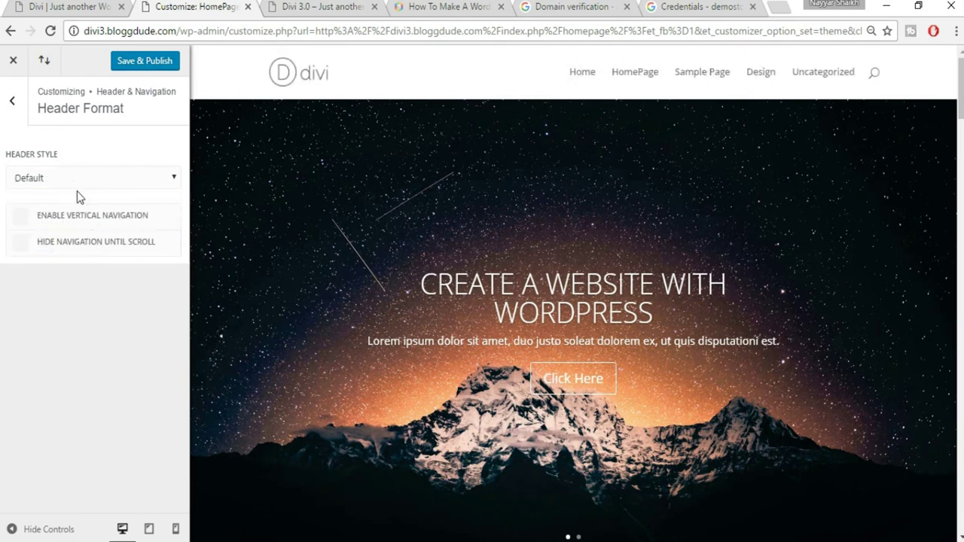
# In Primary Menu Bar settings, test a taller menu and reset the menu height to 66
pyautogui.click(12, 107)
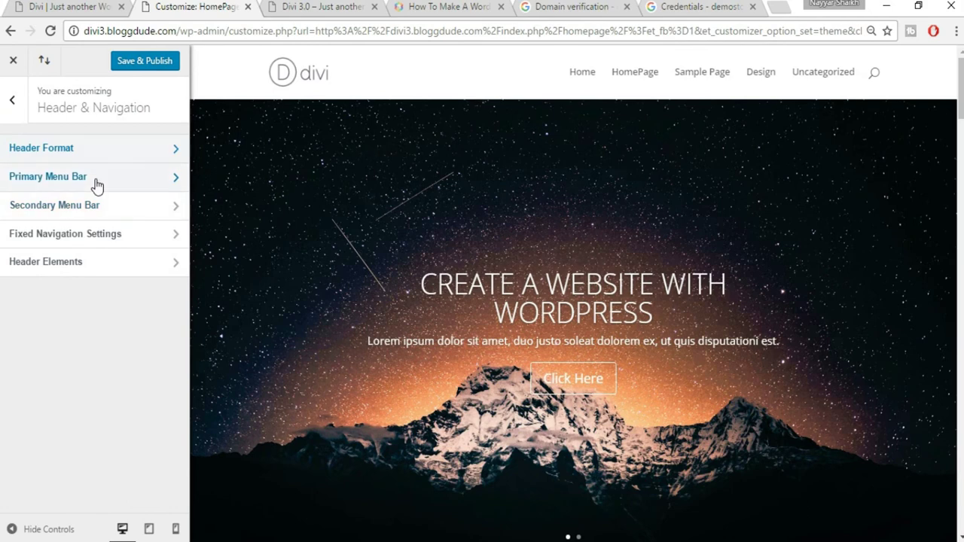
pyautogui.click(96, 181)
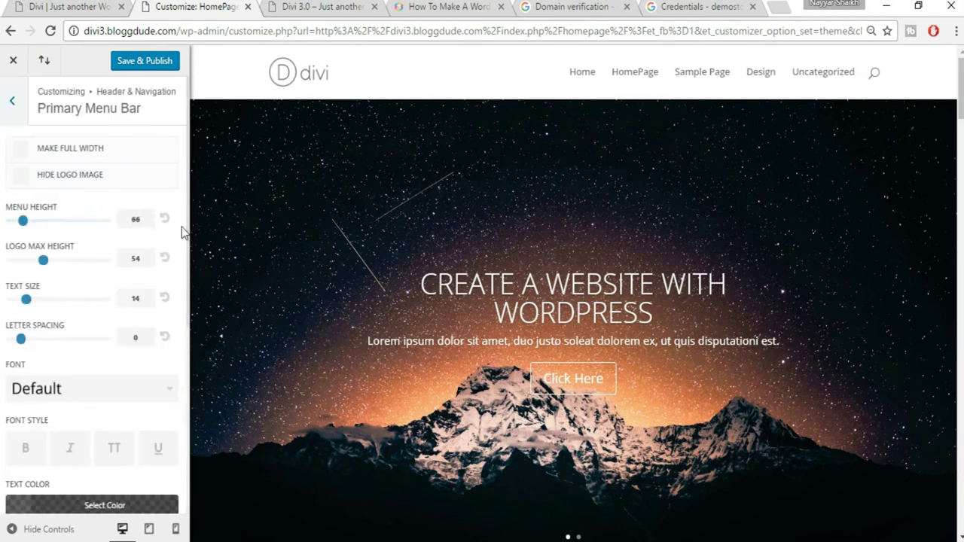
pyautogui.scroll(-1, 182, 231)
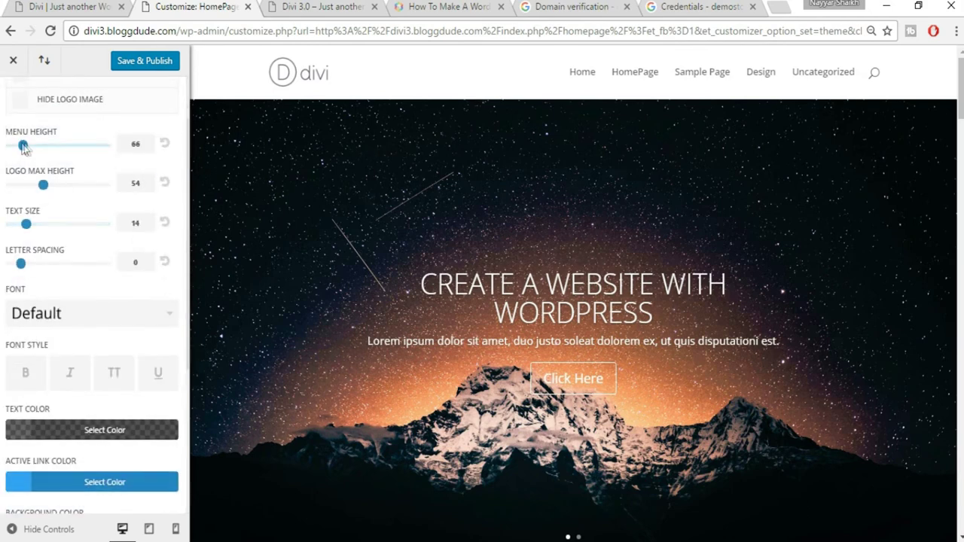
pyautogui.moveTo(28, 148); pyautogui.dragTo(55, 151)
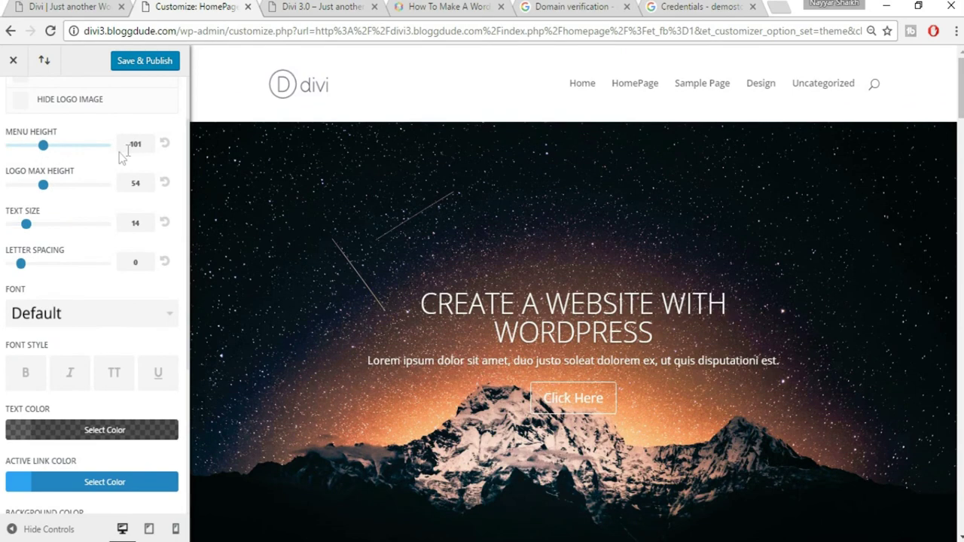
pyautogui.click(165, 144)
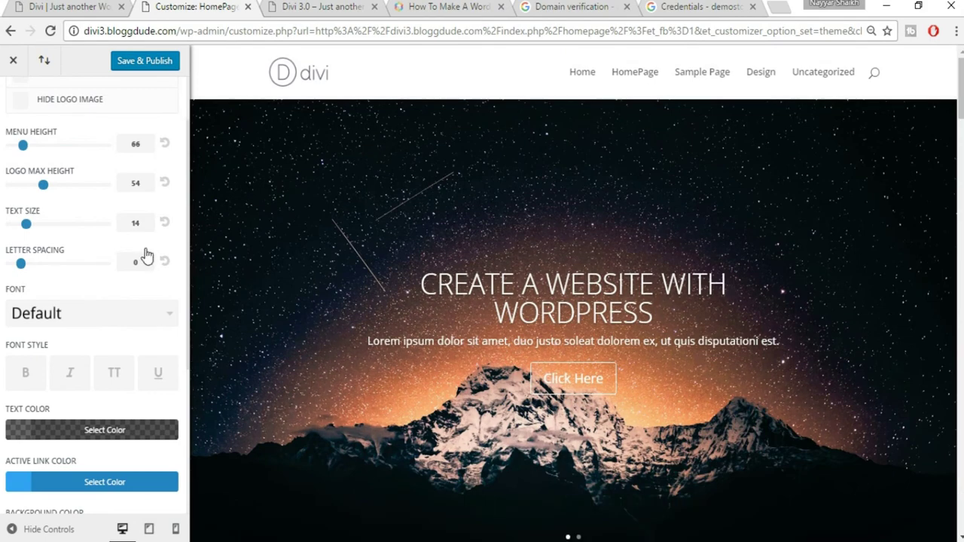
pyautogui.scroll(-1, 146, 254)
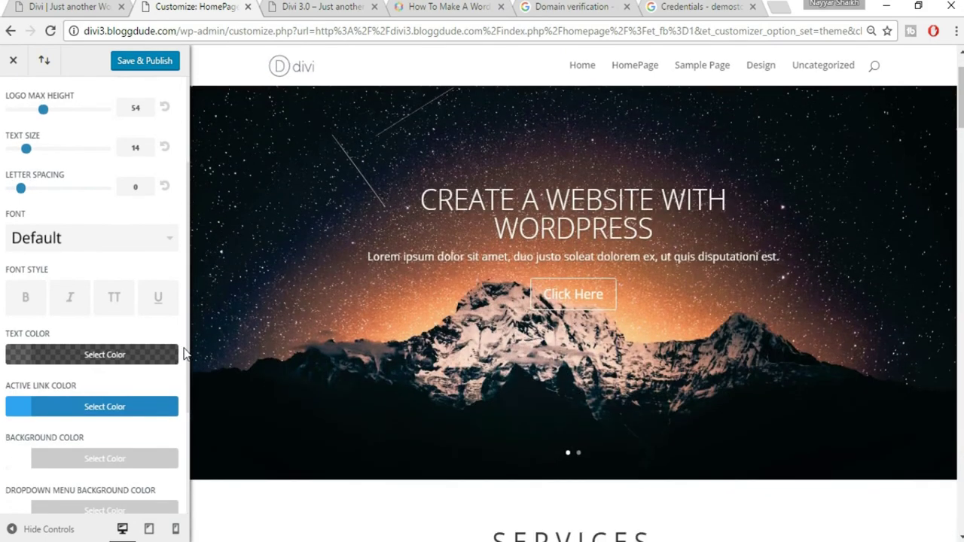
# Set the primary menu bar background to translucent black, rgba(0,0,0,0.18)
pyautogui.scroll(-1, 164, 361)
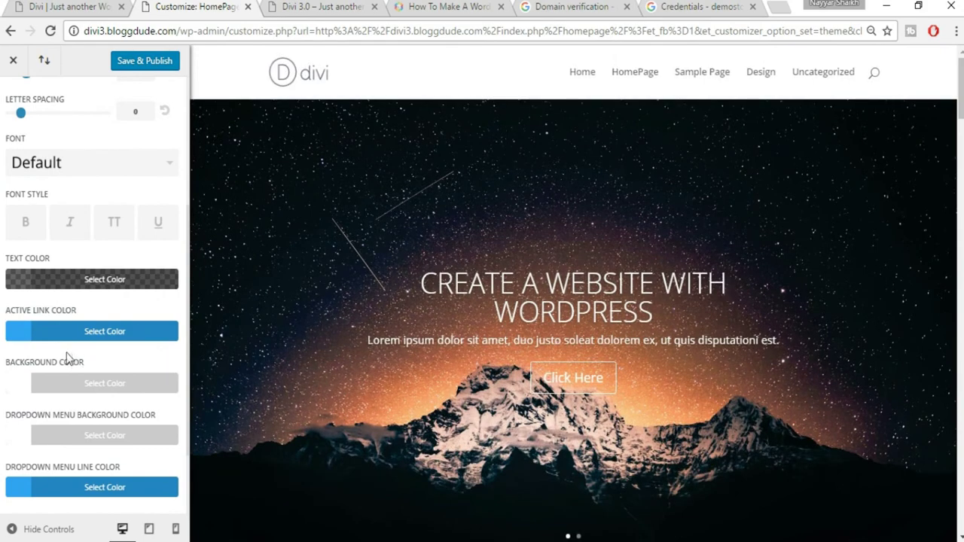
pyautogui.scroll(-1, 131, 362)
pyautogui.click(89, 319)
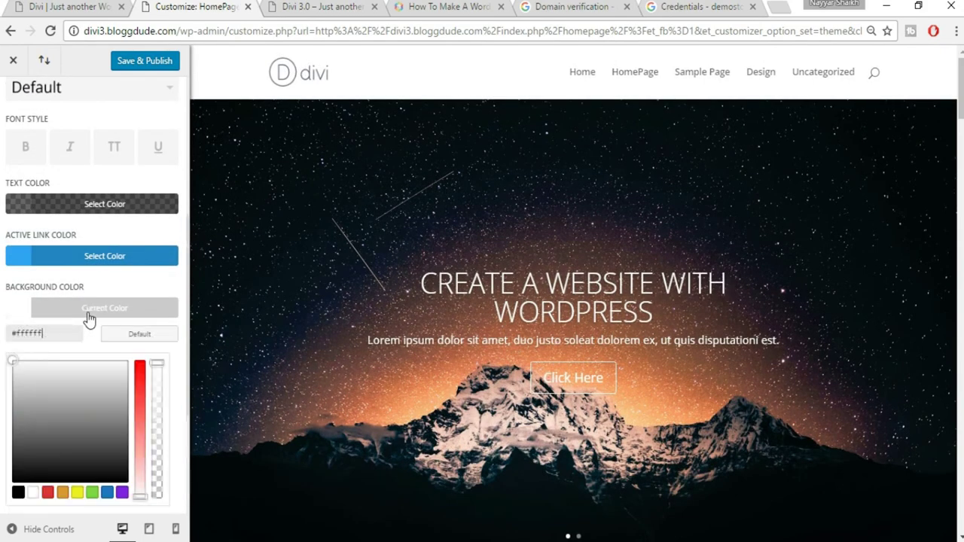
pyautogui.scroll(-1, 185, 338)
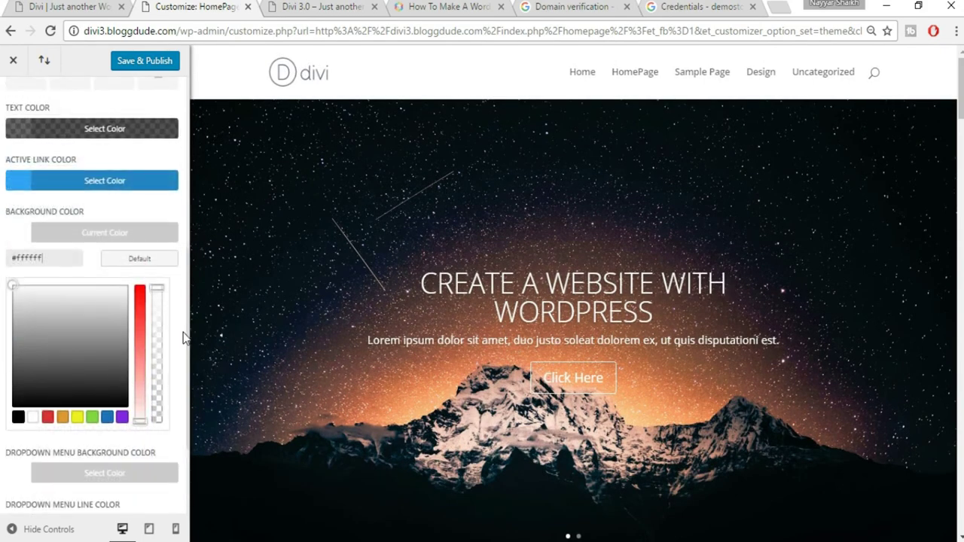
pyautogui.click(18, 417)
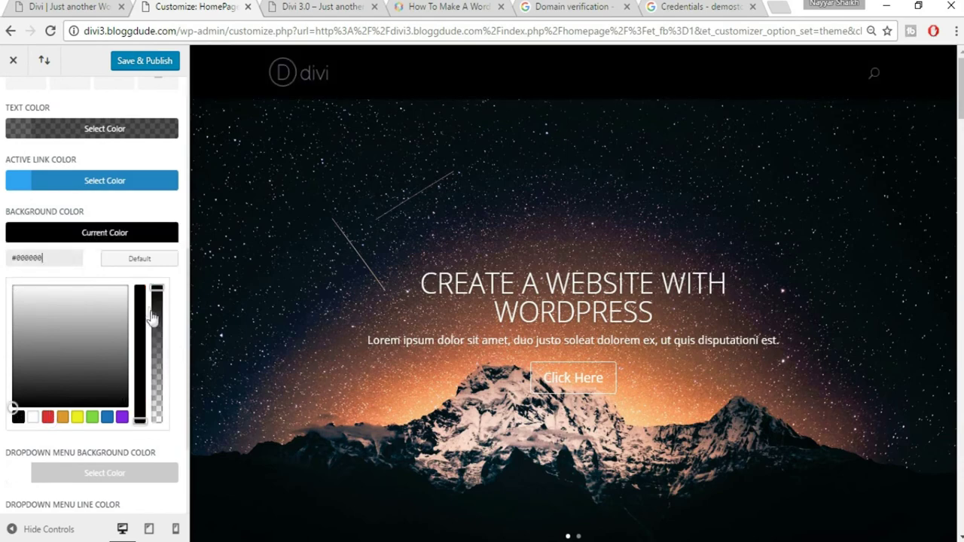
pyautogui.moveTo(155, 320); pyautogui.dragTo(157, 410)
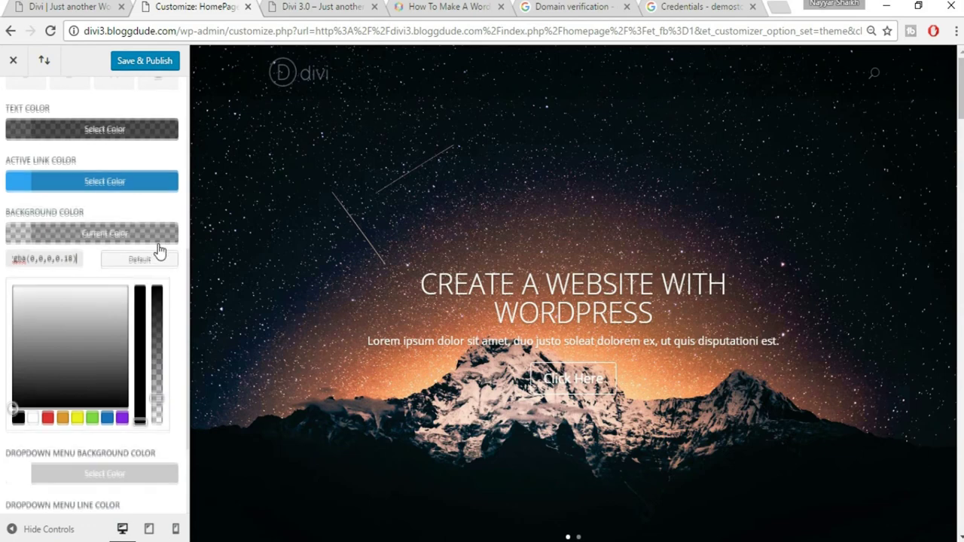
pyautogui.scroll(1, 157, 251)
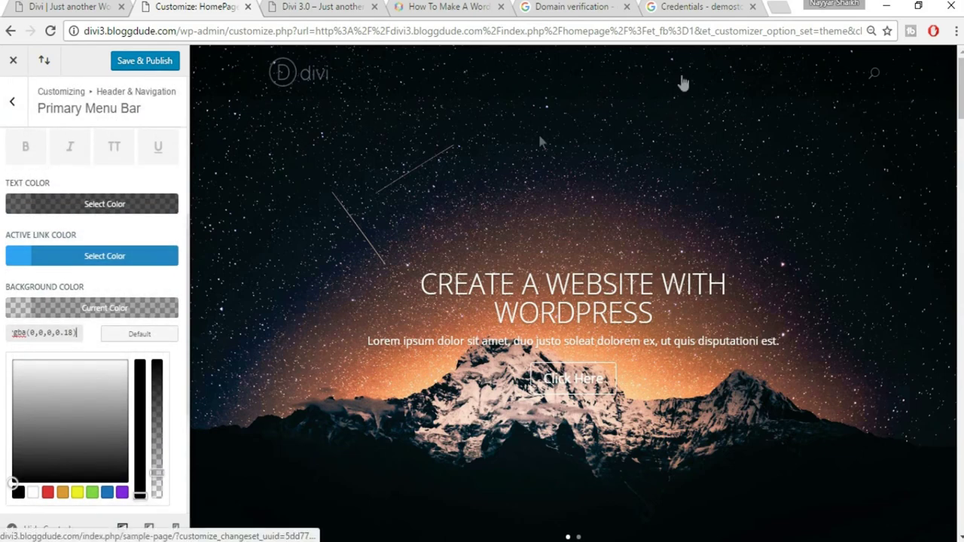
# Make the primary menu text colour translucent white
pyautogui.click(29, 209)
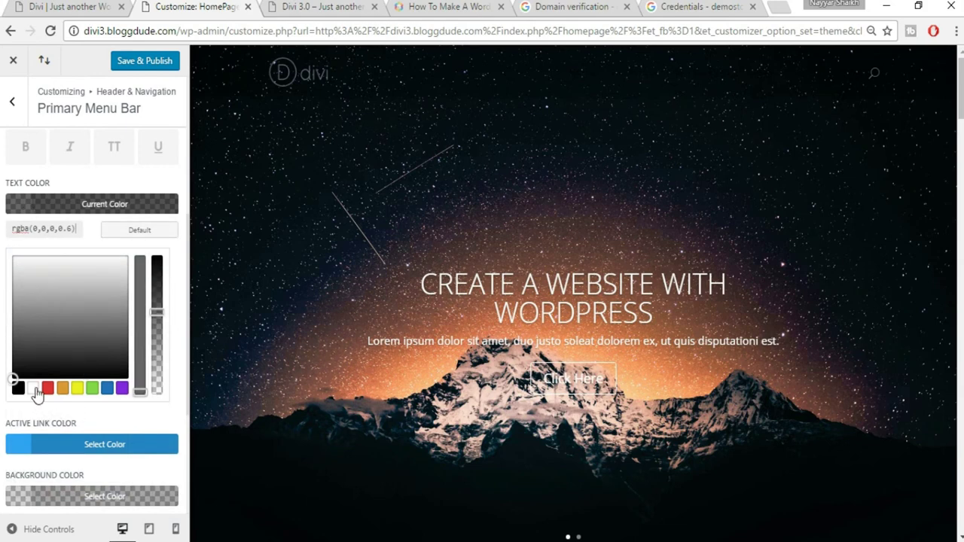
pyautogui.click(34, 389)
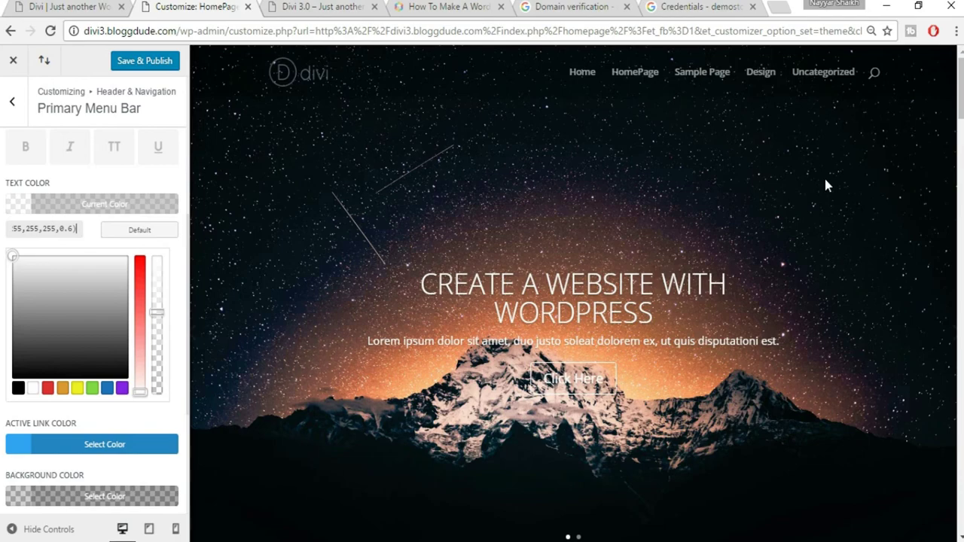
pyautogui.scroll(-6, 825, 184)
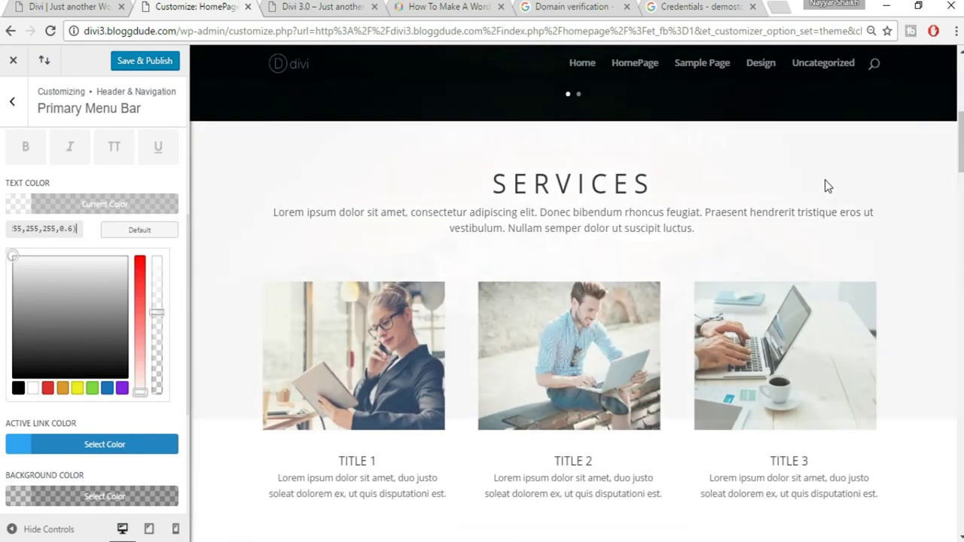
pyautogui.scroll(6, 827, 186)
pyautogui.scroll(-8, 583, 203)
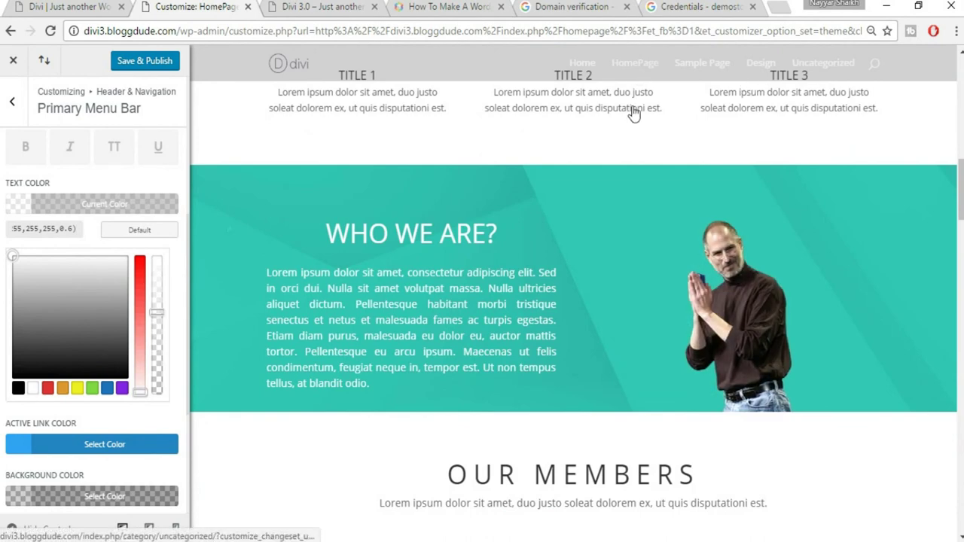
pyautogui.scroll(-2, 177, 360)
pyautogui.scroll(-1, 177, 360)
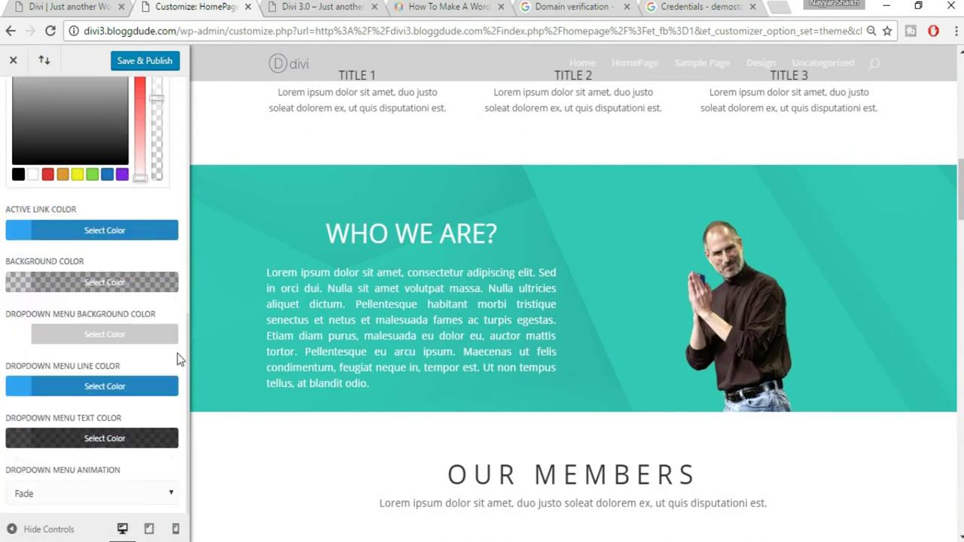
# Darken the menu bar background to rgba(0,0,0,0.4) and publish the customizer changes
pyautogui.click(111, 292)
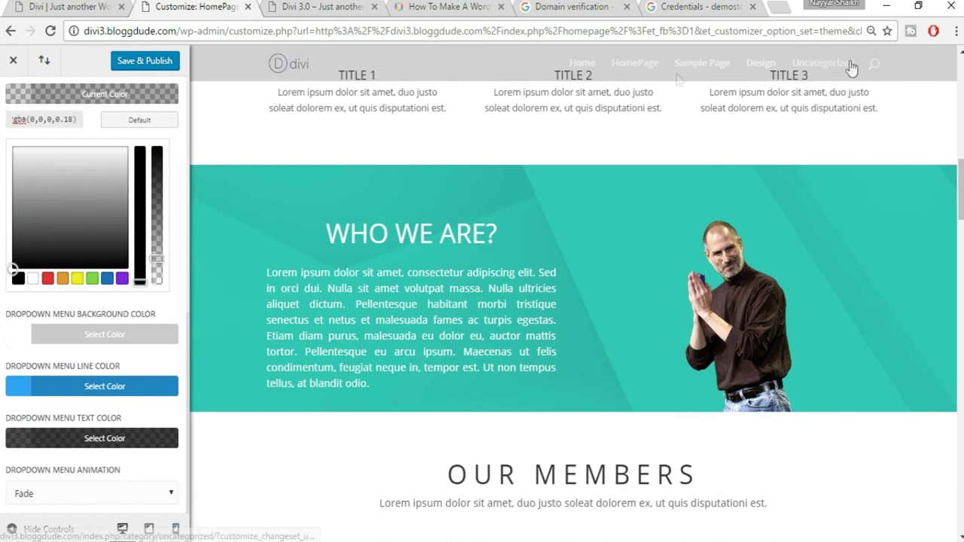
pyautogui.moveTo(155, 260); pyautogui.dragTo(156, 232)
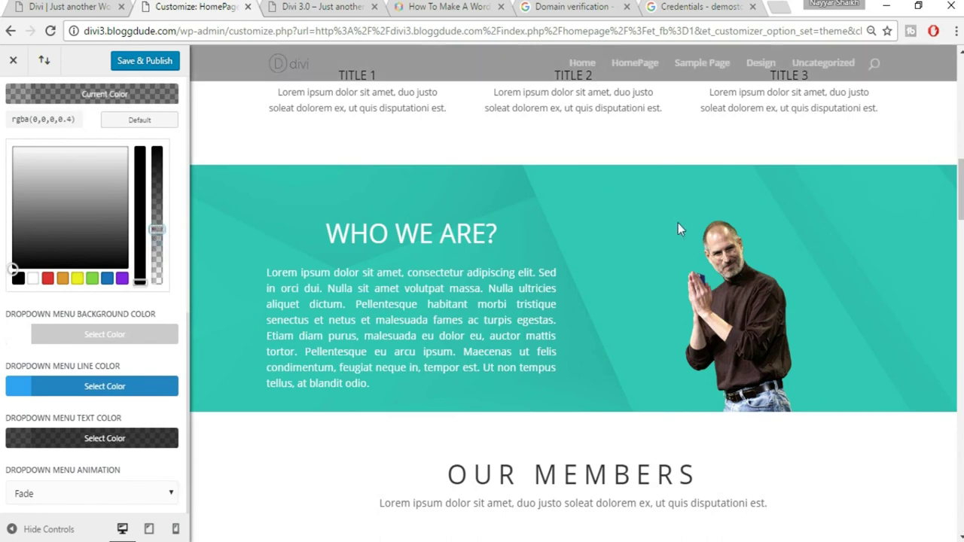
pyautogui.scroll(10, 677, 226)
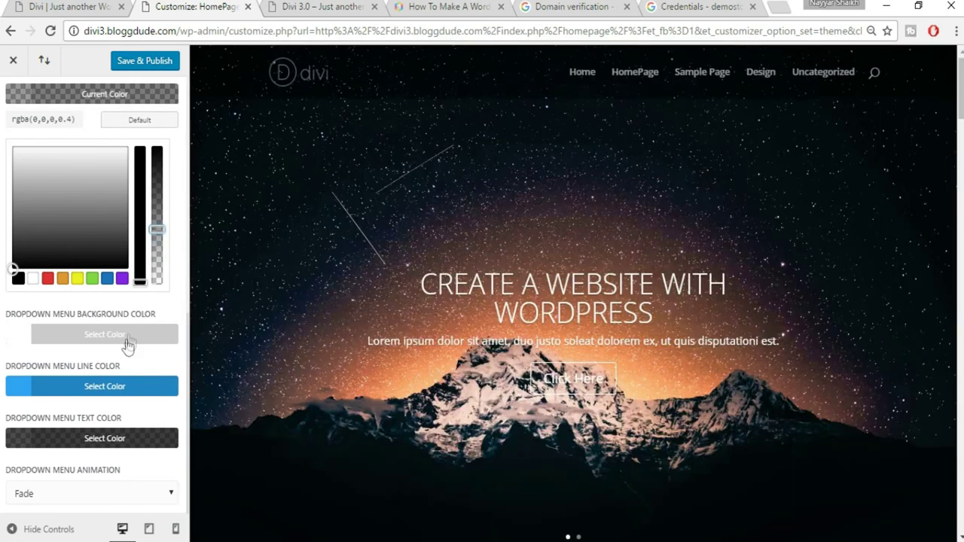
pyautogui.scroll(10, 154, 203)
pyautogui.click(140, 61)
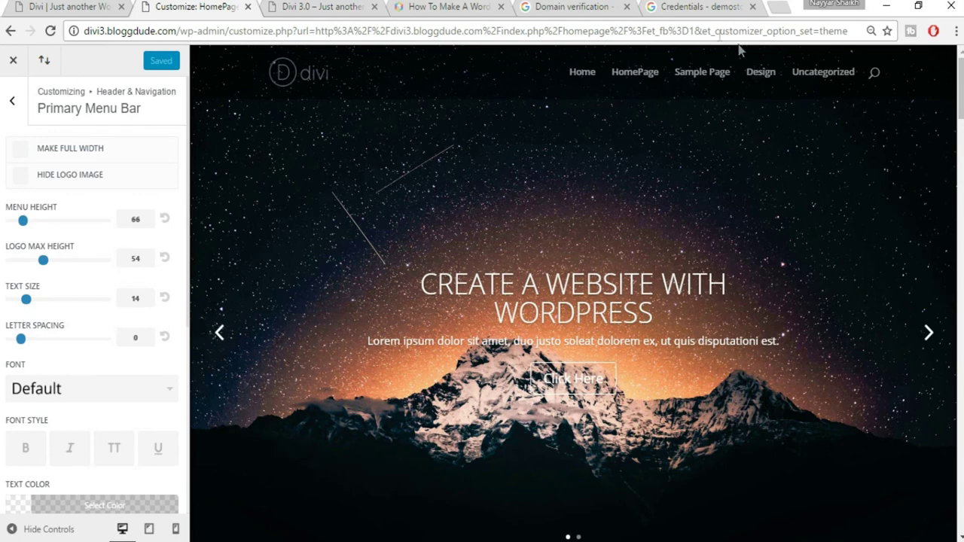
# Load the live site divi3.bloggdude.com in the Credentials tab and scroll through it
pyautogui.click(691, 6)
pyautogui.click(568, 34)
pyautogui.write('did3')
pyautogui.press('BackSpace')
pyautogui.press('BackSpace')
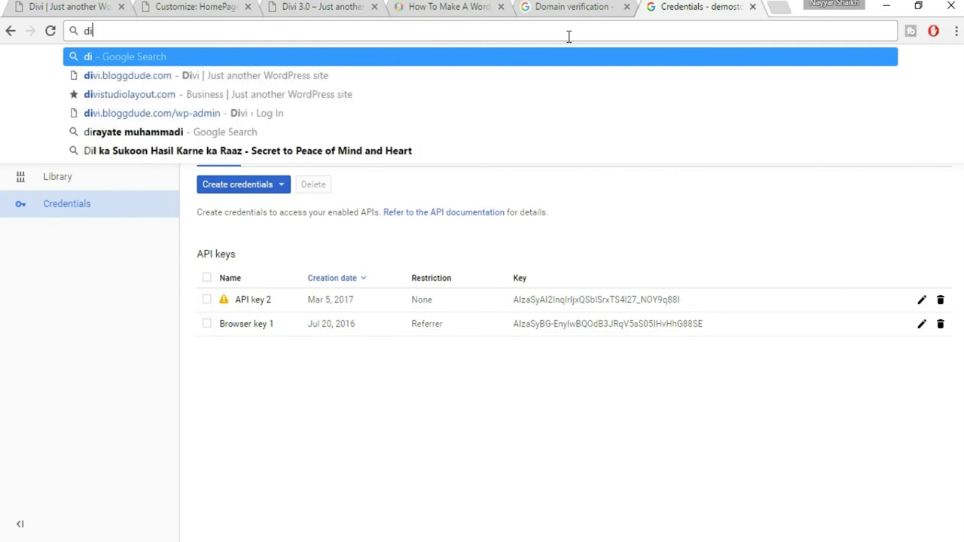
pyautogui.write('vi3')
pyautogui.press('Delete')
pyautogui.press('Return')
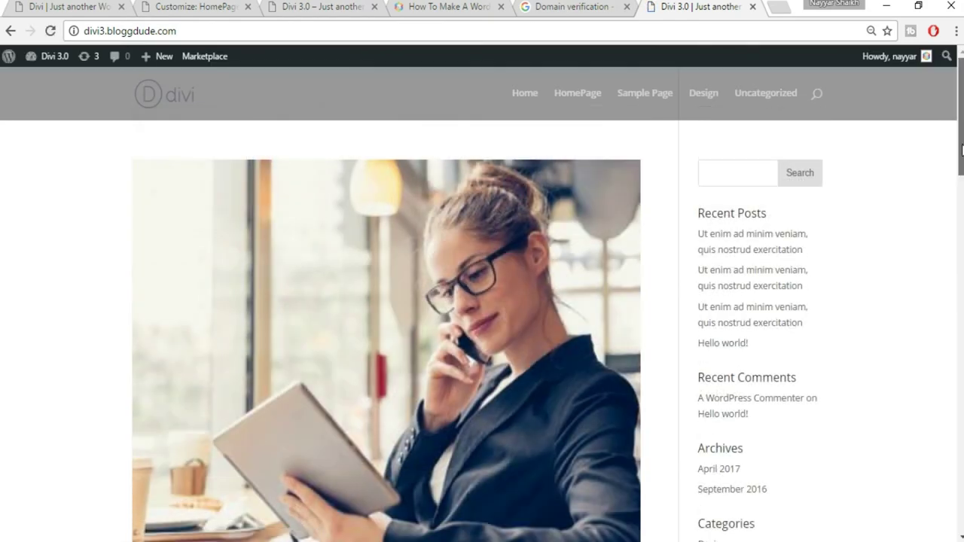
pyautogui.moveTo(962, 149); pyautogui.dragTo(962, 452)
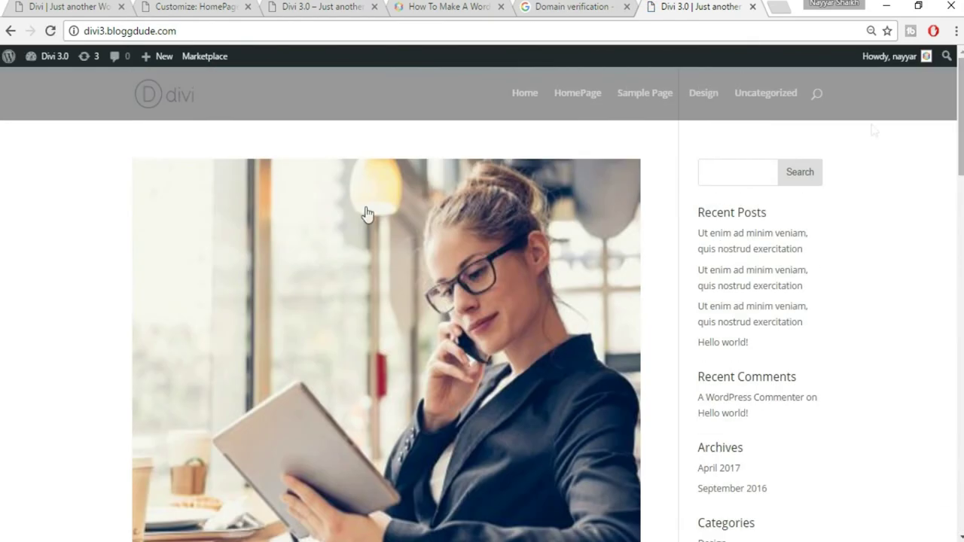
pyautogui.click(170, 4)
pyautogui.click(324, 6)
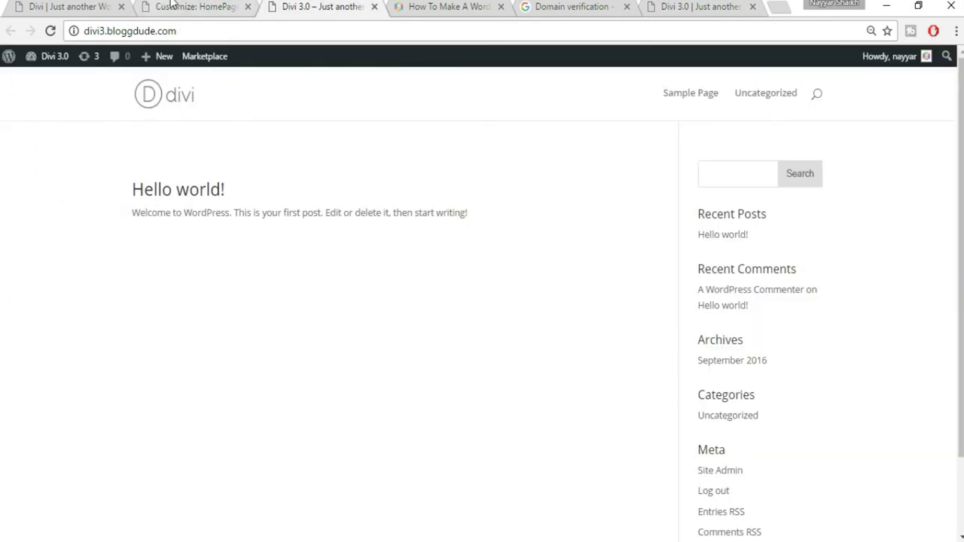
# Set the front page to display a static page, with HomePage as the front page
pyautogui.click(172, 5)
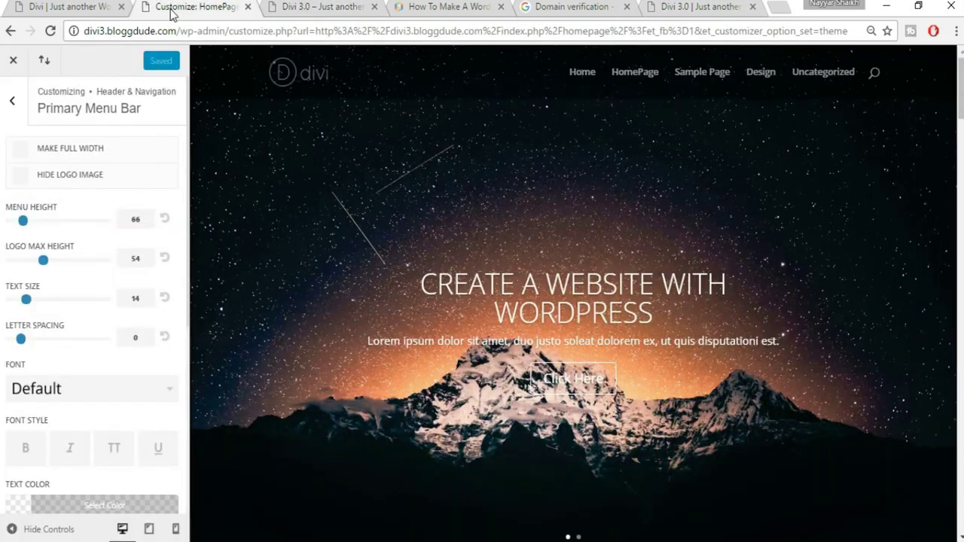
pyautogui.scroll(-3, 611, 393)
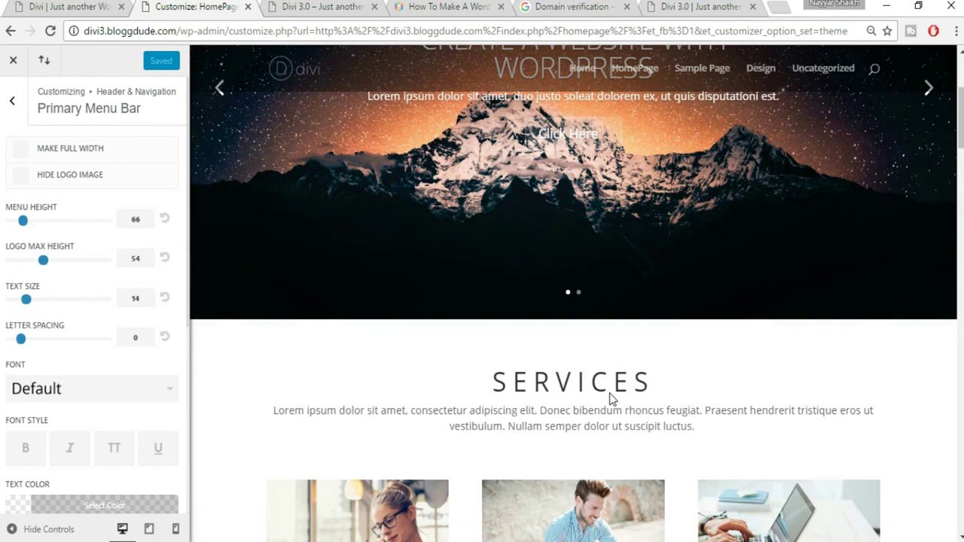
pyautogui.scroll(5, 273, 351)
pyautogui.click(13, 103)
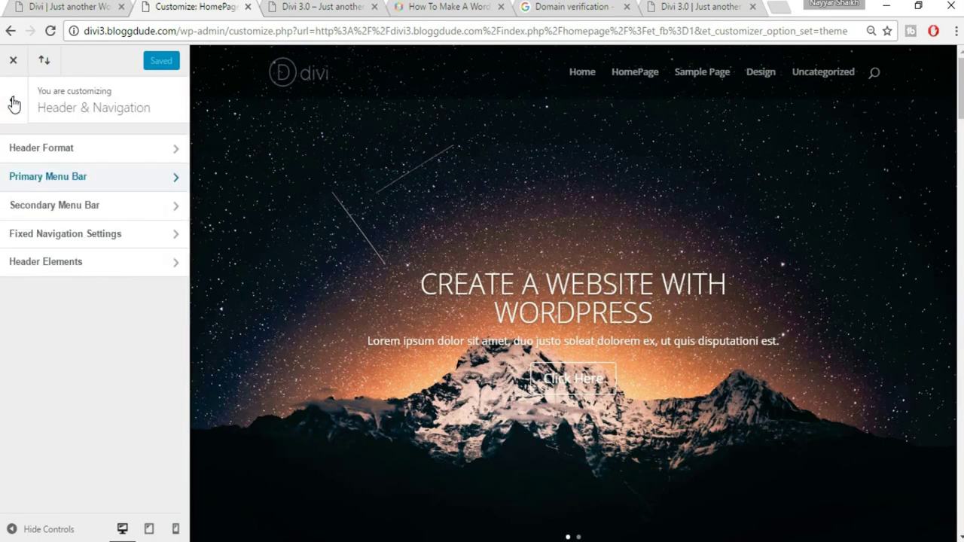
pyautogui.click(11, 101)
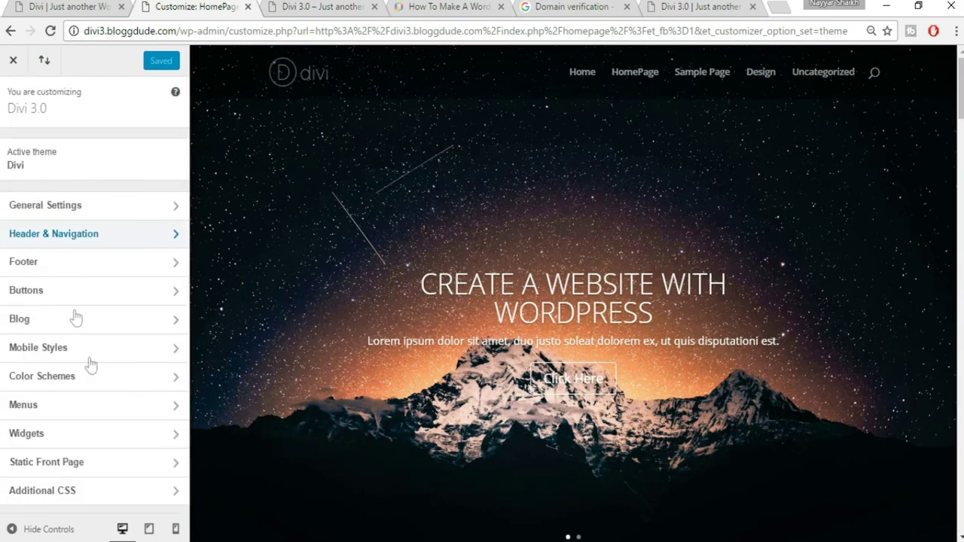
pyautogui.click(83, 472)
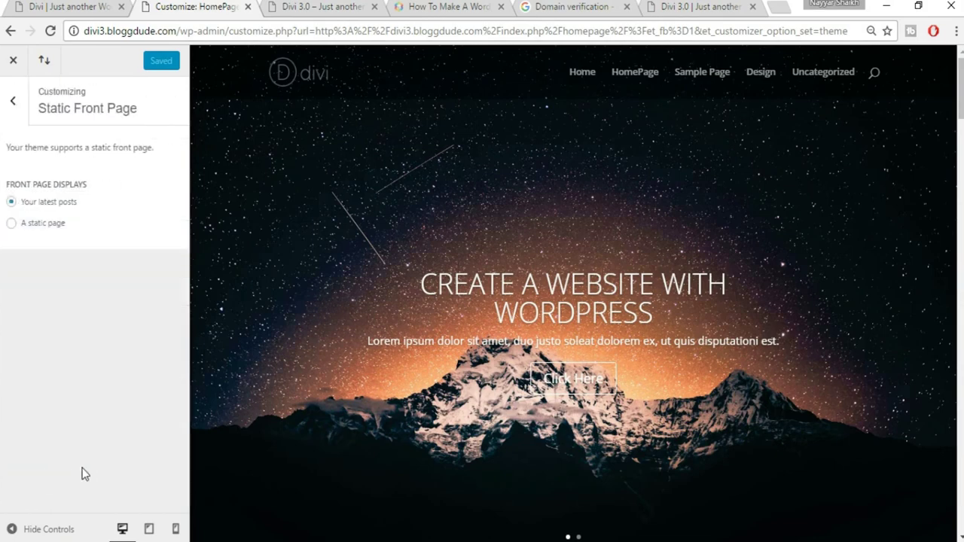
pyautogui.click(38, 225)
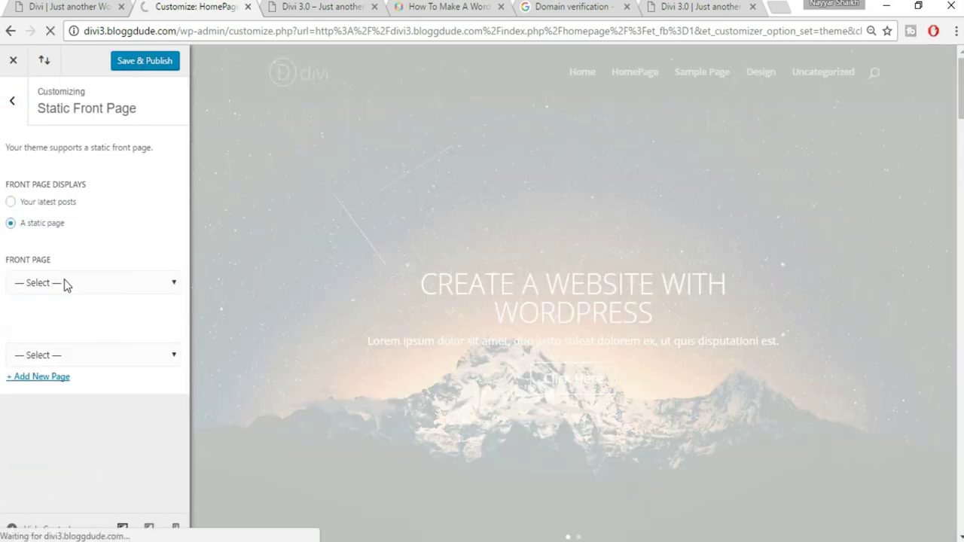
pyautogui.click(65, 284)
pyautogui.click(58, 320)
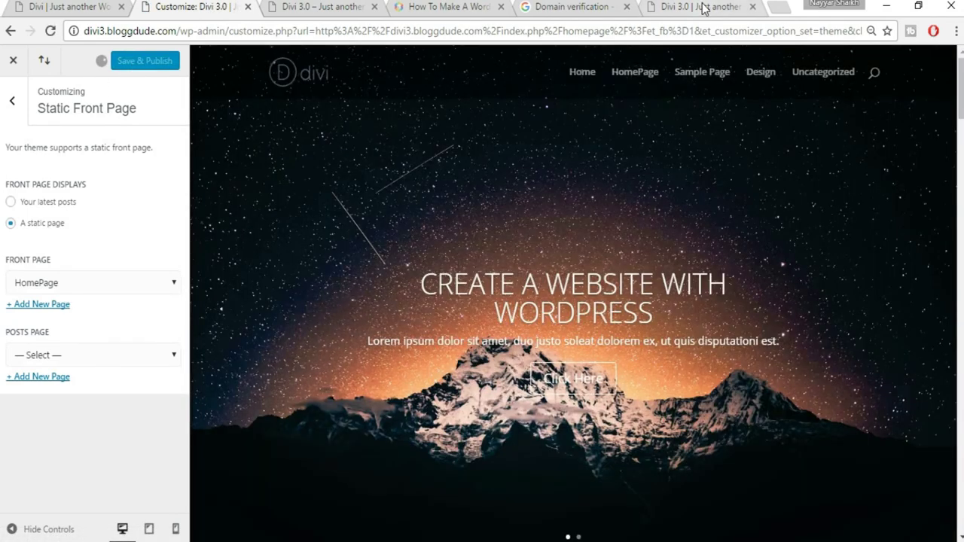
pyautogui.click(702, 8)
# Reload the live site to check it opens on HomePage's starry hero slider, then return to the customizer
pyautogui.click(48, 32)
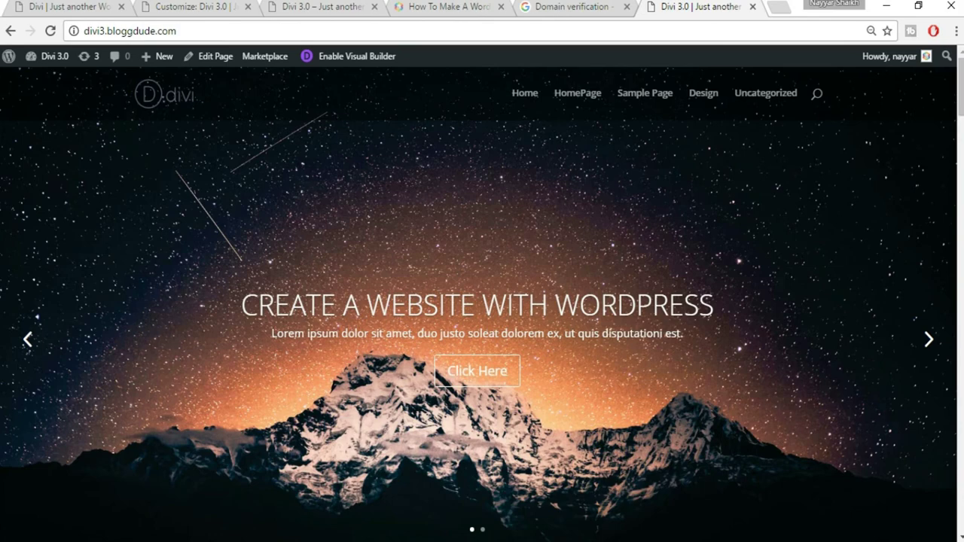
pyautogui.scroll(-10, 482, 305)
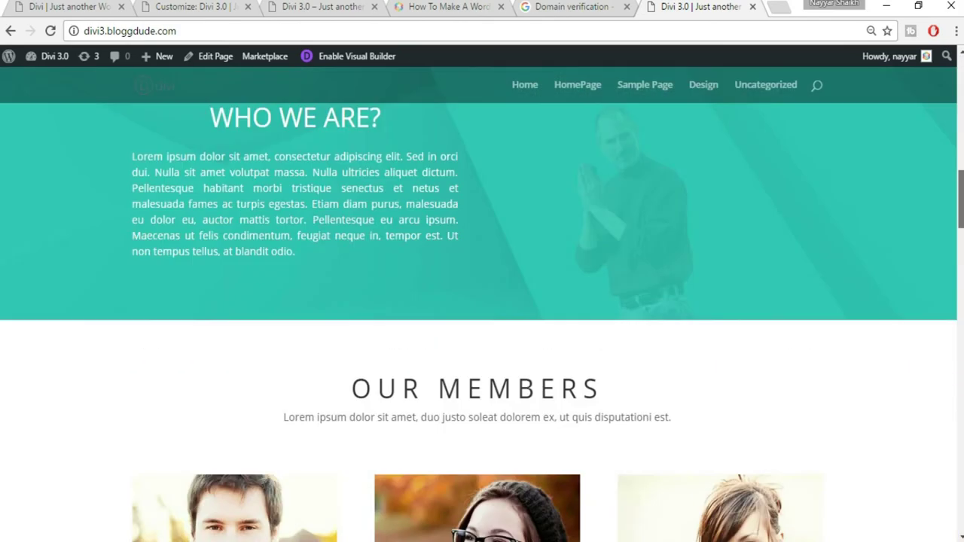
pyautogui.scroll(-3, 482, 304)
pyautogui.scroll(-12, 482, 304)
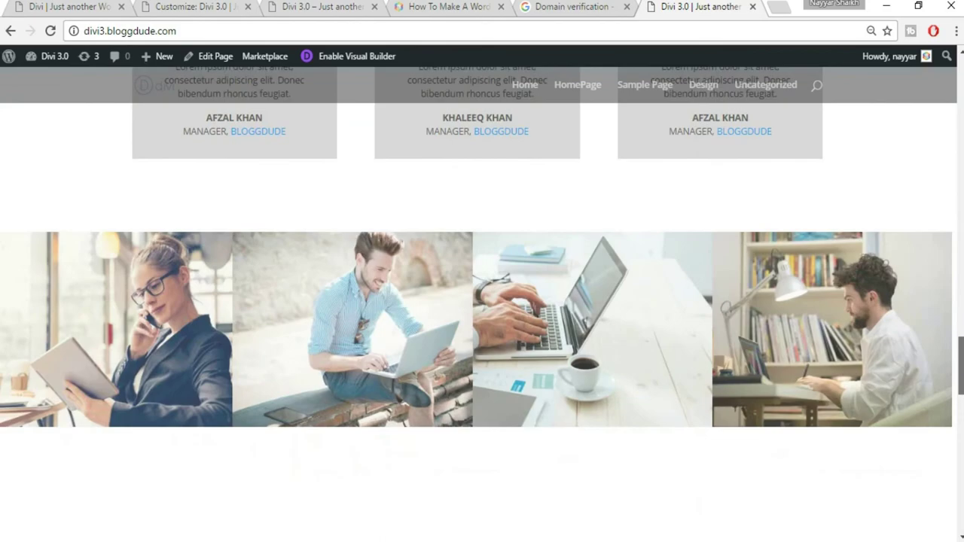
pyautogui.scroll(-5, 482, 304)
pyautogui.scroll(20, 482, 304)
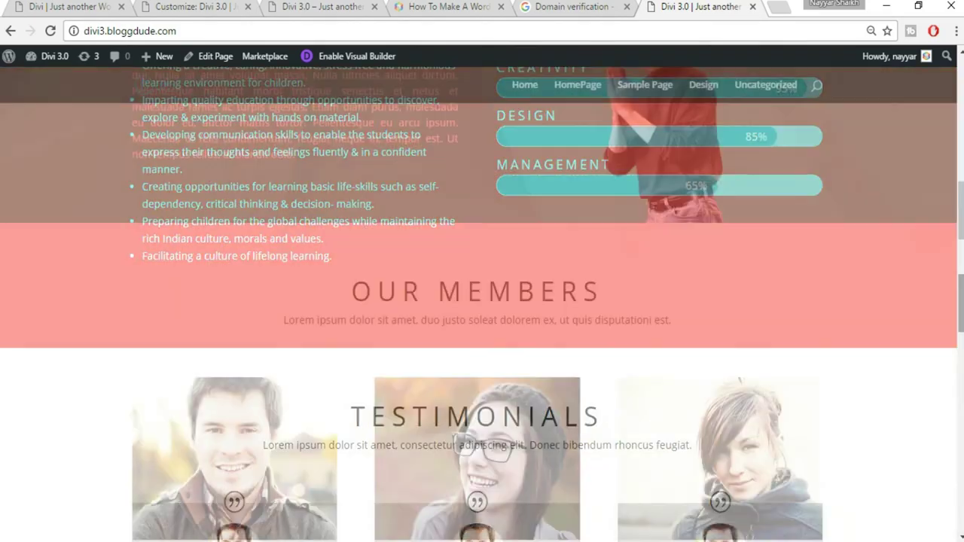
pyautogui.click(83, 5)
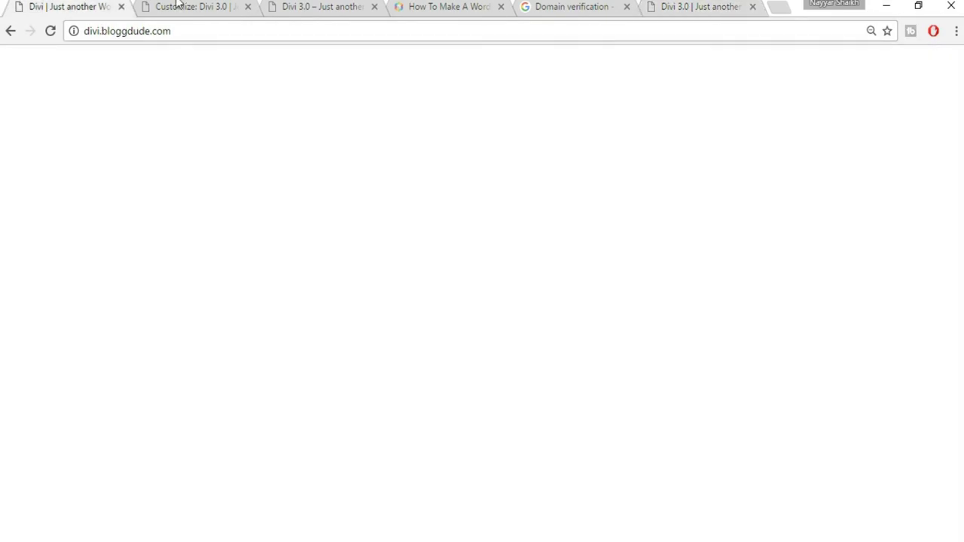
pyautogui.click(178, 5)
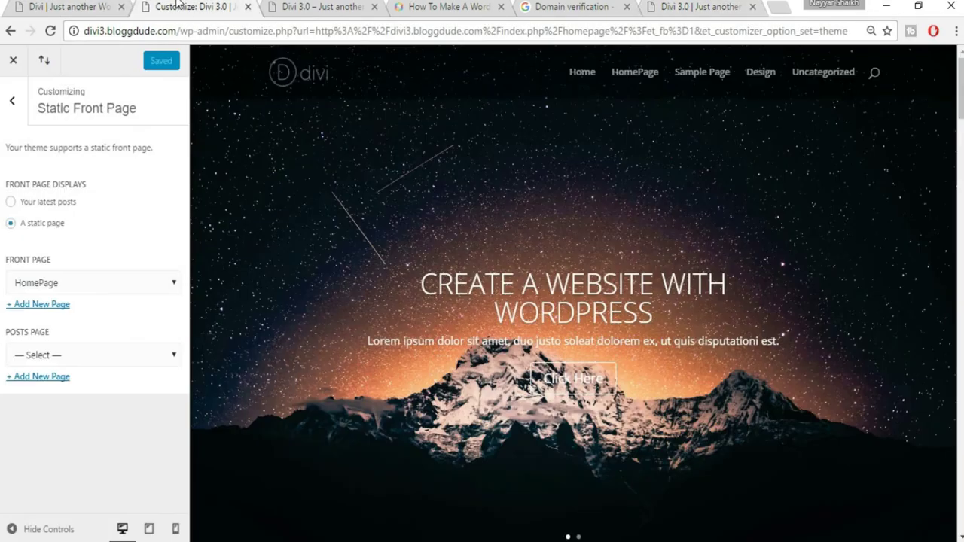
# Close the Customizer into Visual Builder and open the hero Fullwidth Slider settings, moved left
pyautogui.click(11, 67)
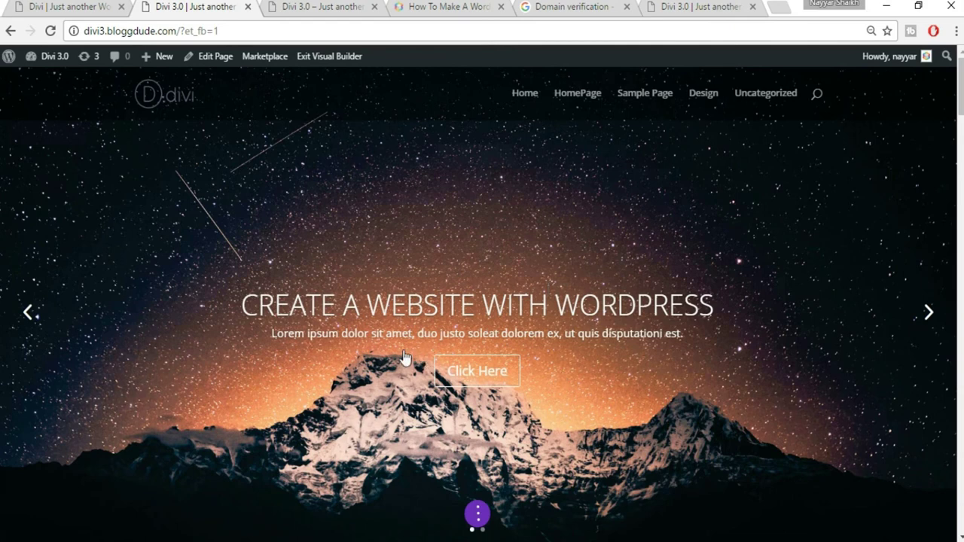
pyautogui.moveTo(452, 214)
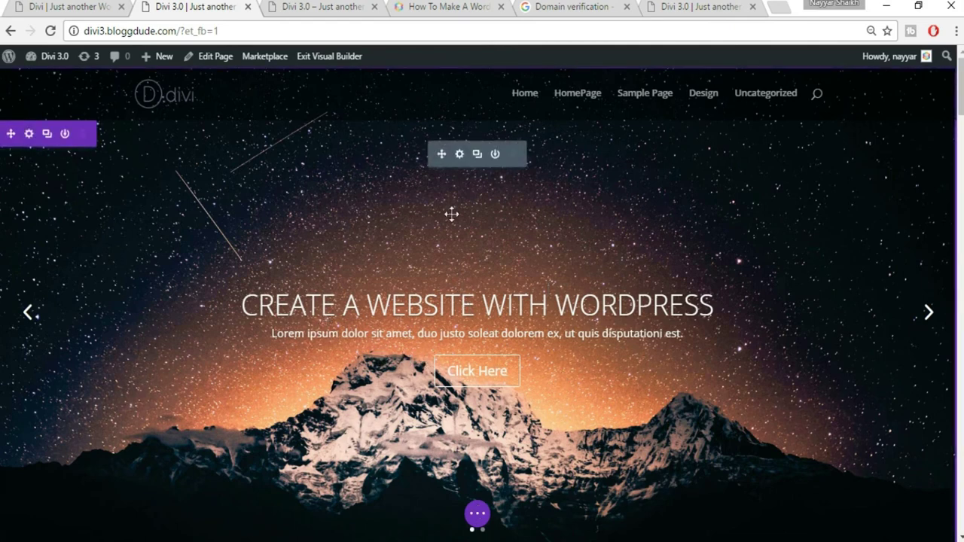
pyautogui.click(458, 154)
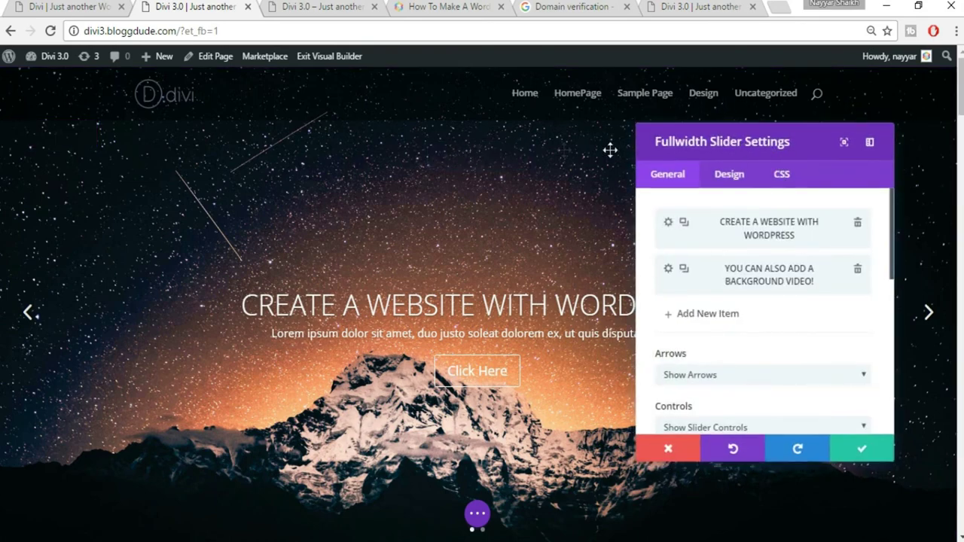
pyautogui.moveTo(736, 149); pyautogui.dragTo(147, 138)
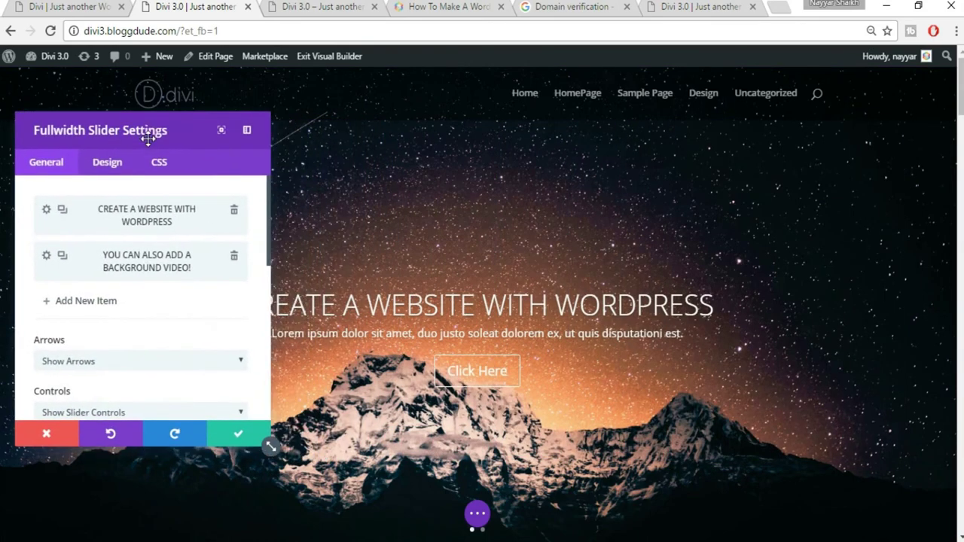
# In the first slide's Design settings, make Header Font Size (43px) per-device and edit the smartphone value
pyautogui.click(45, 211)
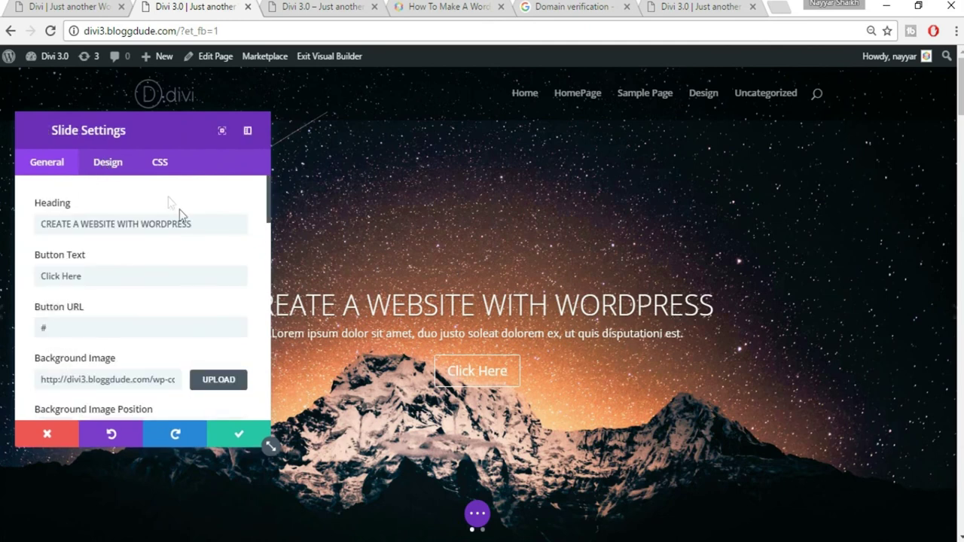
pyautogui.click(108, 164)
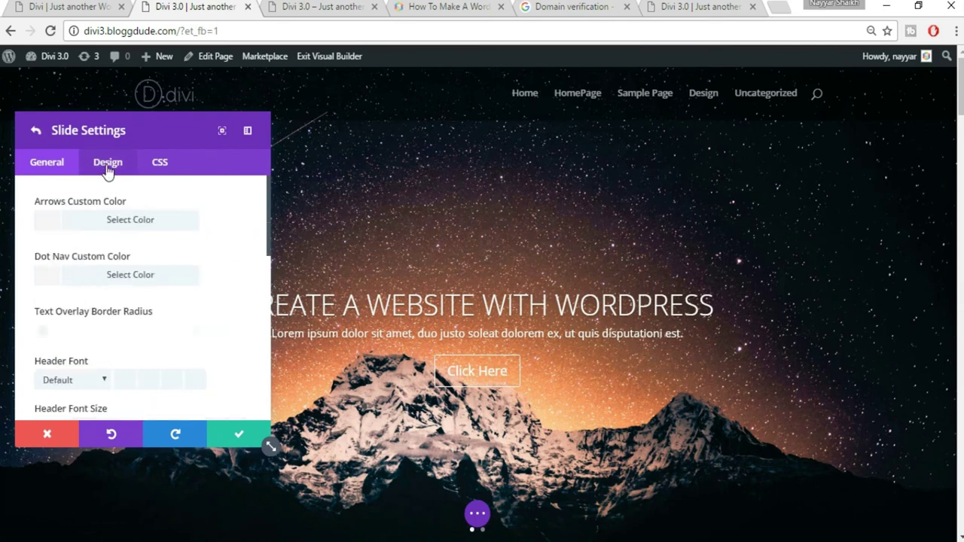
pyautogui.scroll(-2, 216, 284)
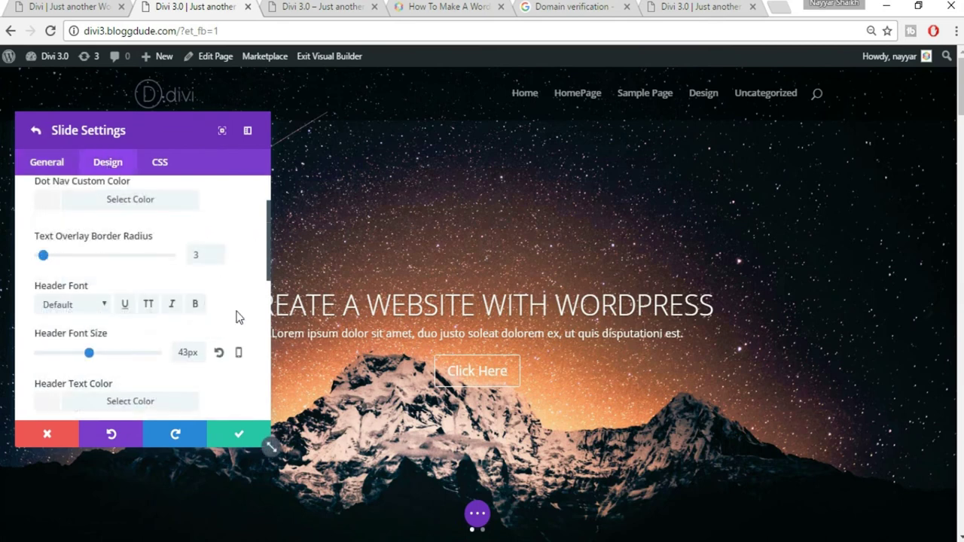
pyautogui.scroll(-2, 236, 316)
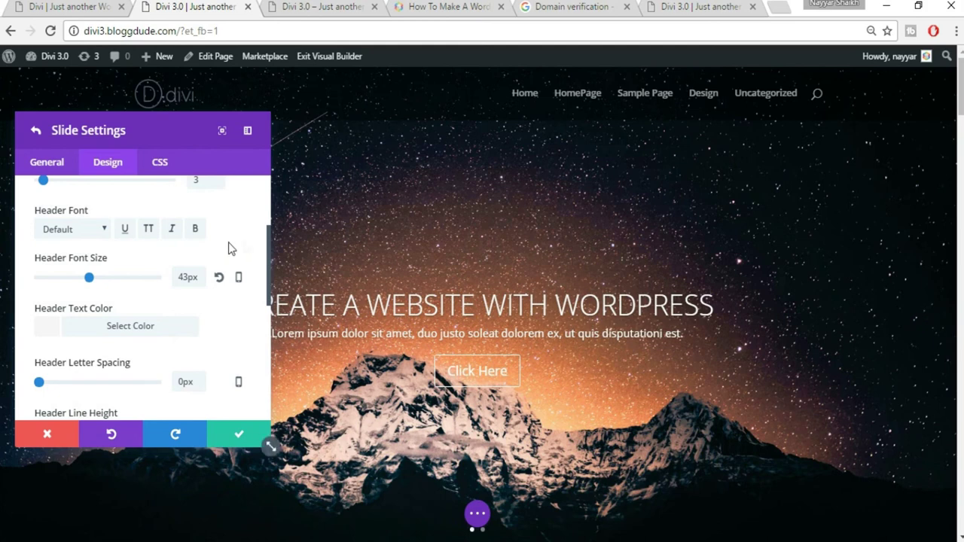
pyautogui.click(241, 280)
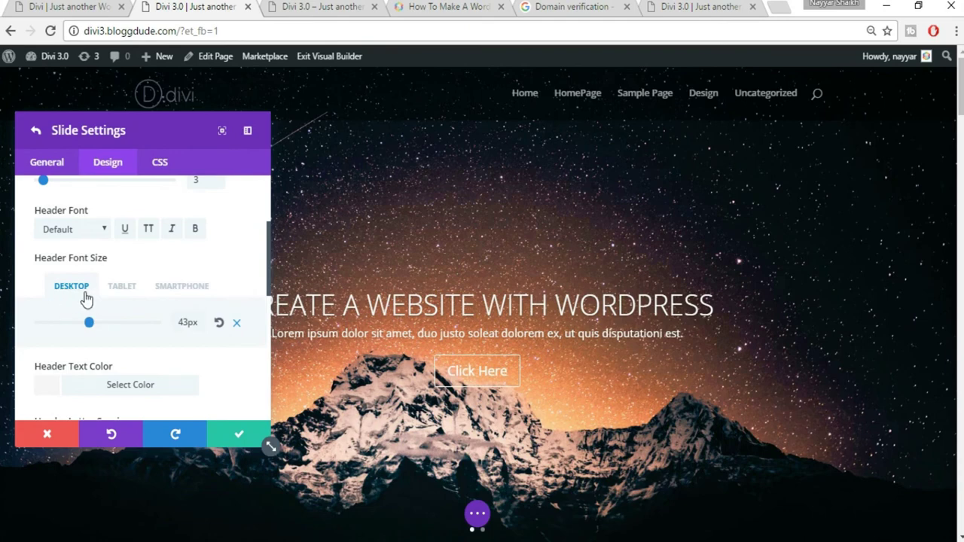
pyautogui.click(195, 295)
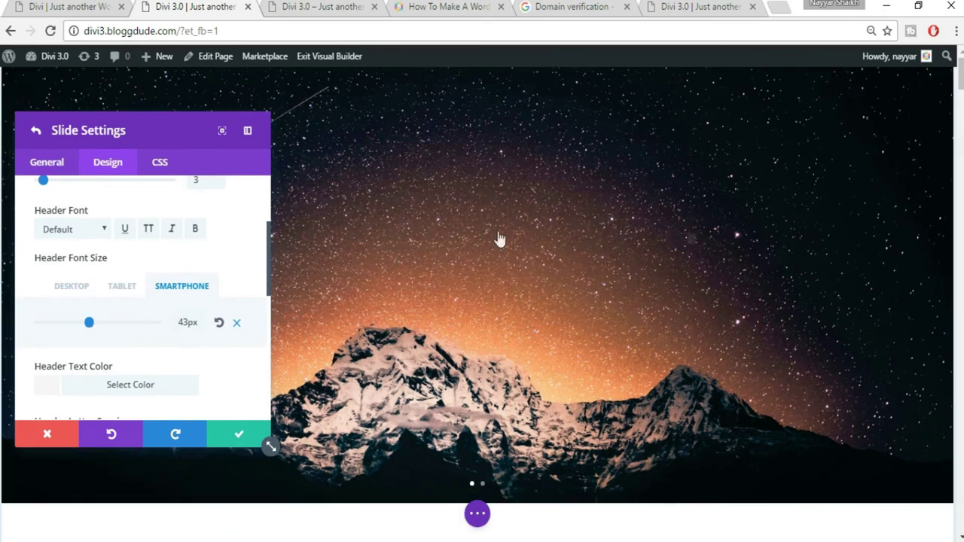
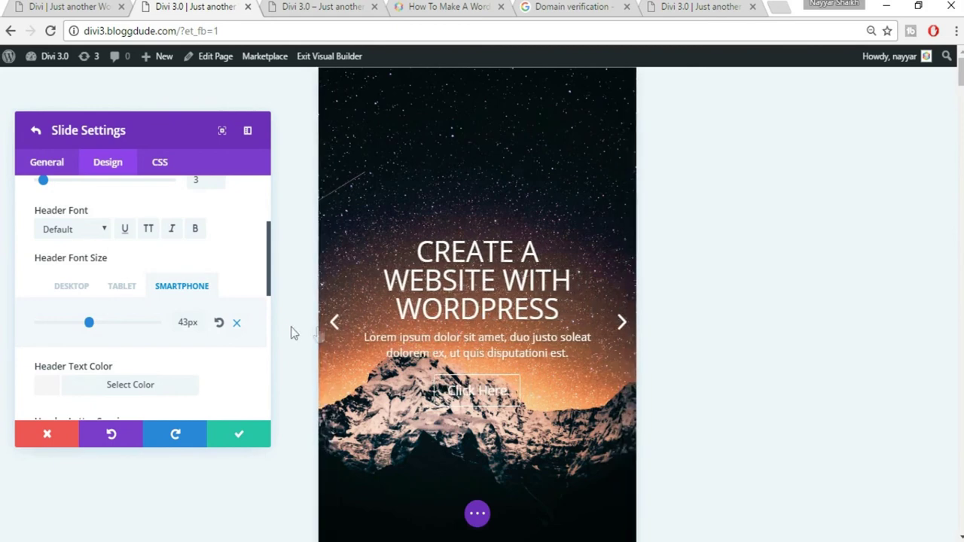
# Set the slide's smartphone headline font size to 18px, leaving the desktop headline at 43px
pyautogui.click(71, 322)
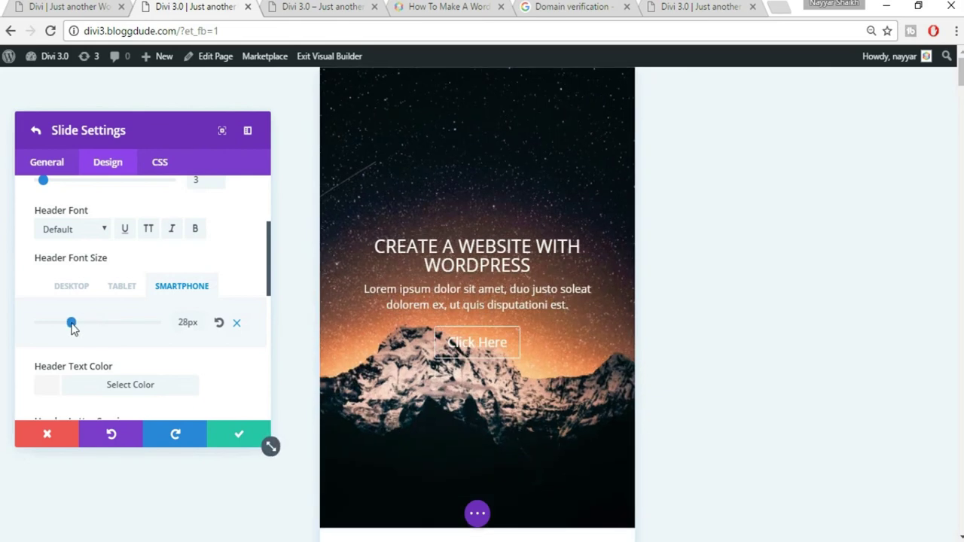
pyautogui.moveTo(68, 327); pyautogui.dragTo(58, 331)
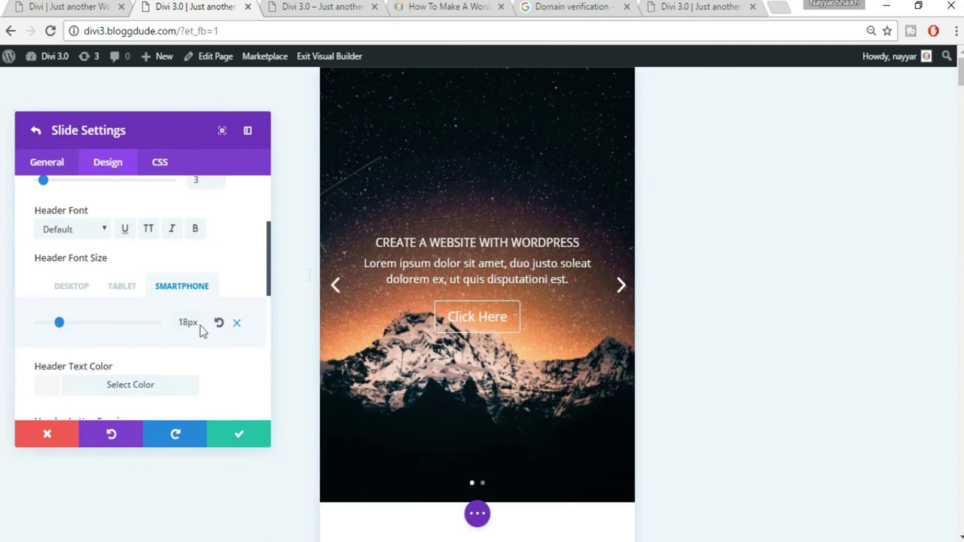
pyautogui.scroll(-2, 268, 333)
pyautogui.scroll(2, 262, 339)
pyautogui.click(73, 291)
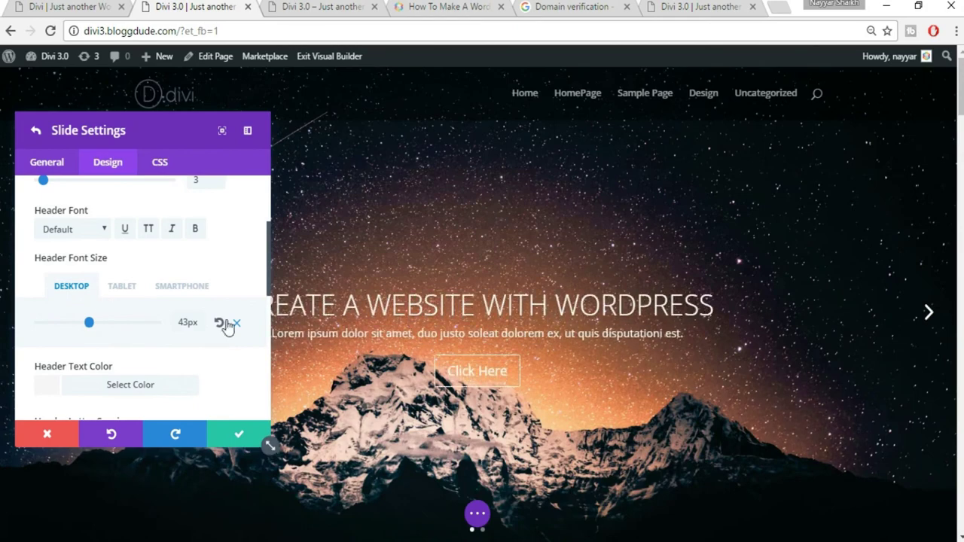
pyautogui.click(209, 295)
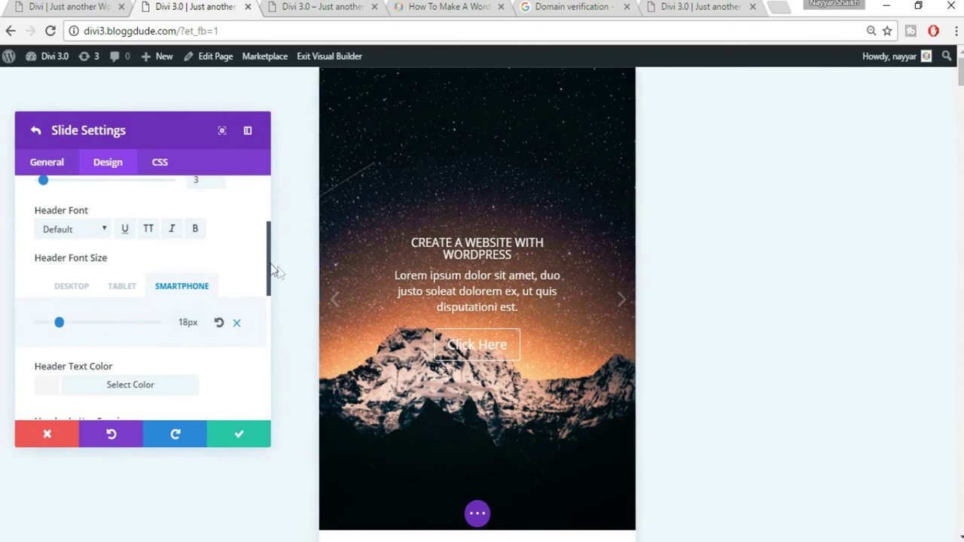
# Give the slide's body text a 10px smartphone font size and save the slide settings
pyautogui.scroll(-2, 272, 295)
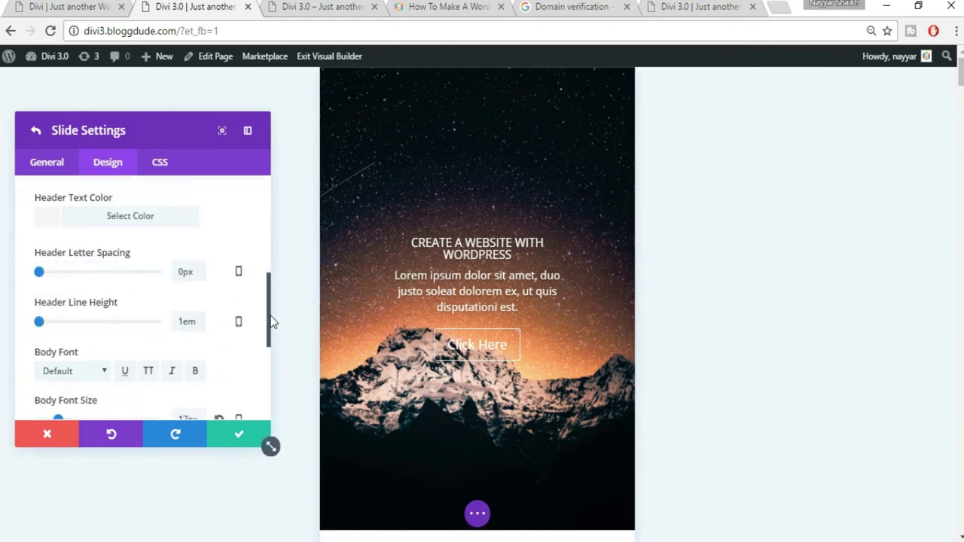
pyautogui.scroll(-1, 144, 374)
pyautogui.scroll(-2, 144, 374)
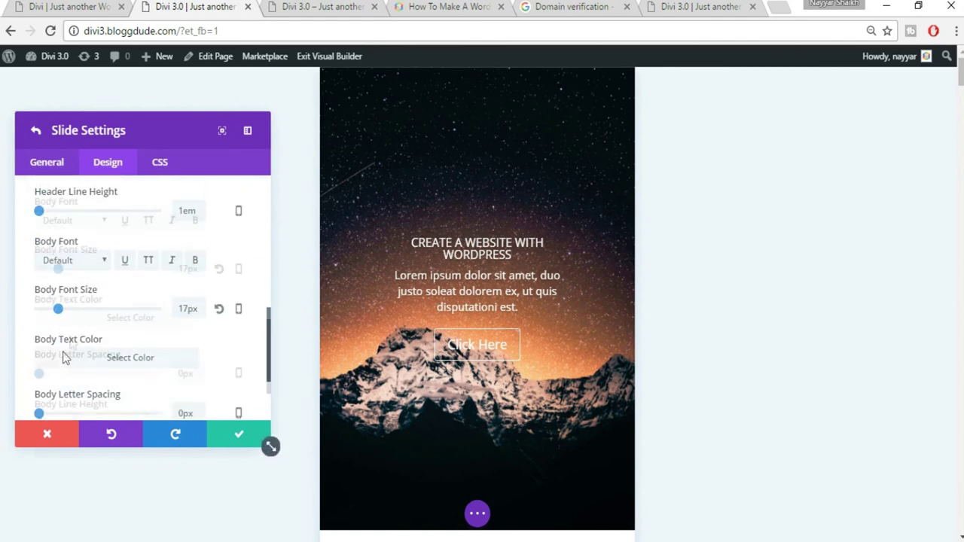
pyautogui.click(238, 270)
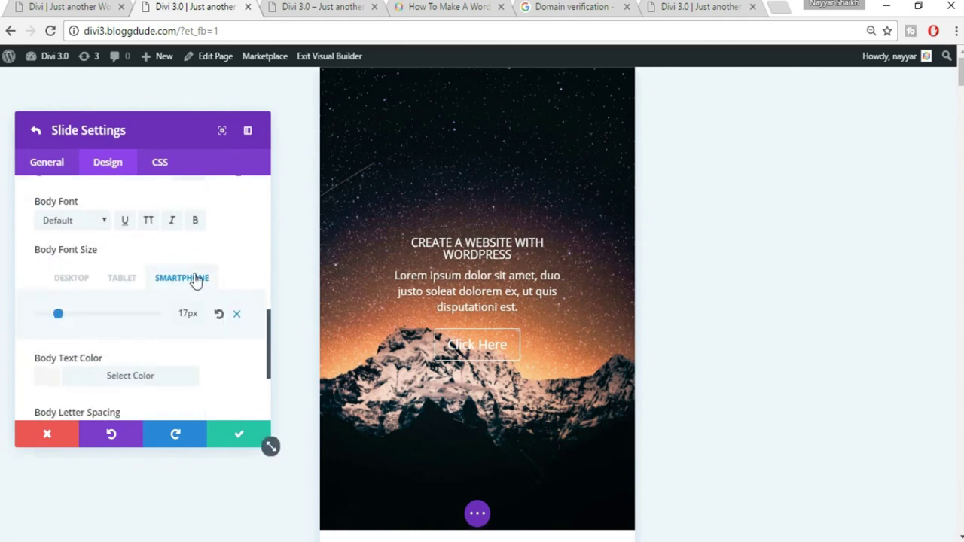
pyautogui.moveTo(54, 318); pyautogui.dragTo(49, 319)
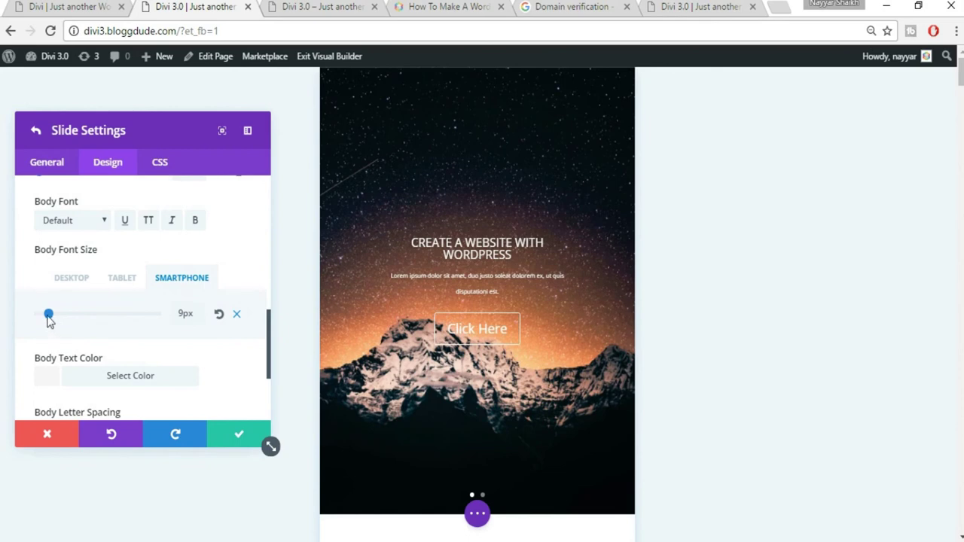
pyautogui.moveTo(48, 315); pyautogui.dragTo(50, 314)
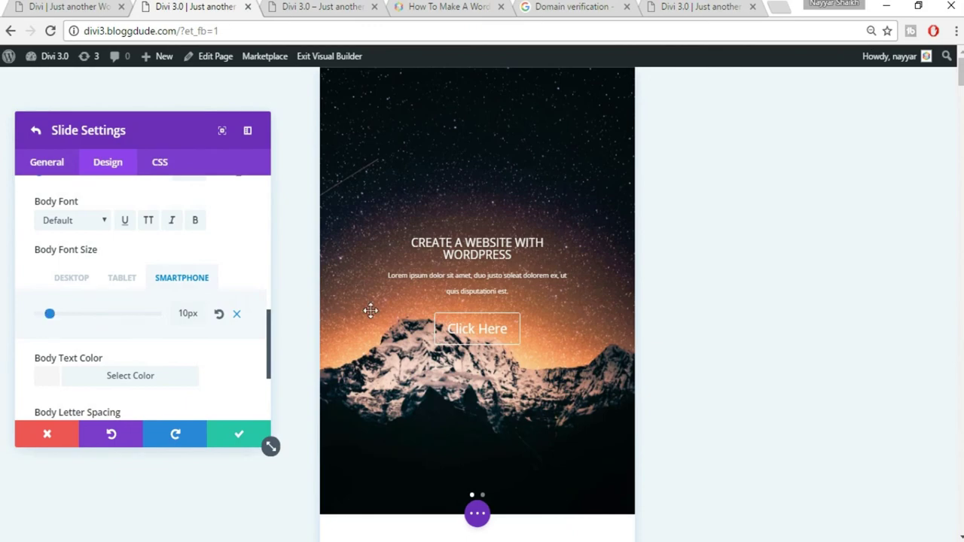
pyautogui.click(238, 435)
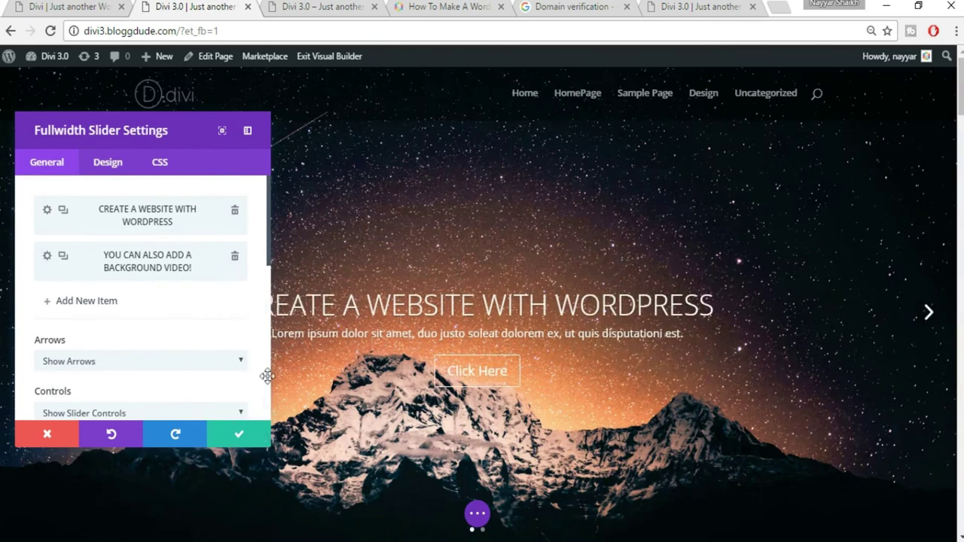
# Check the Services menu link on the reference Divi demo site
pyautogui.scroll(-1, 746, 314)
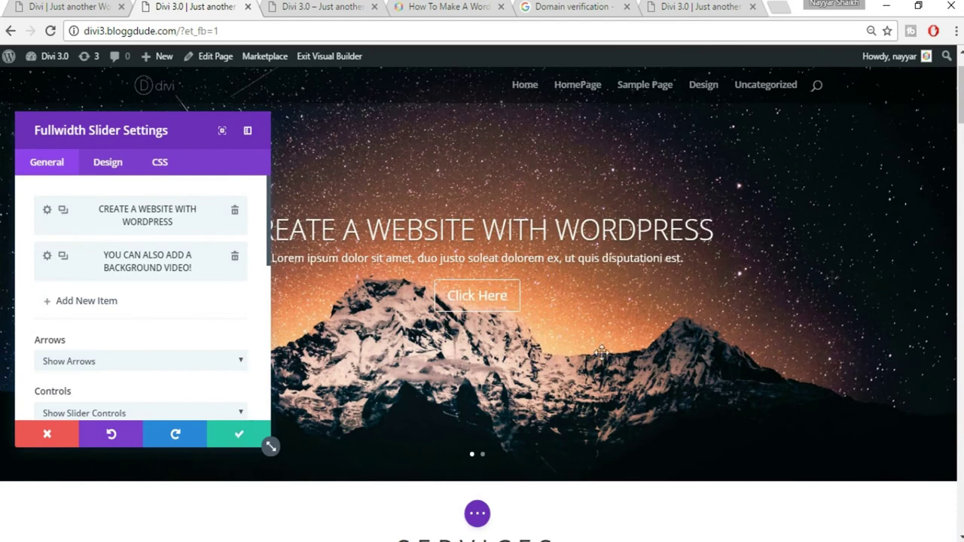
pyautogui.scroll(-1, 615, 467)
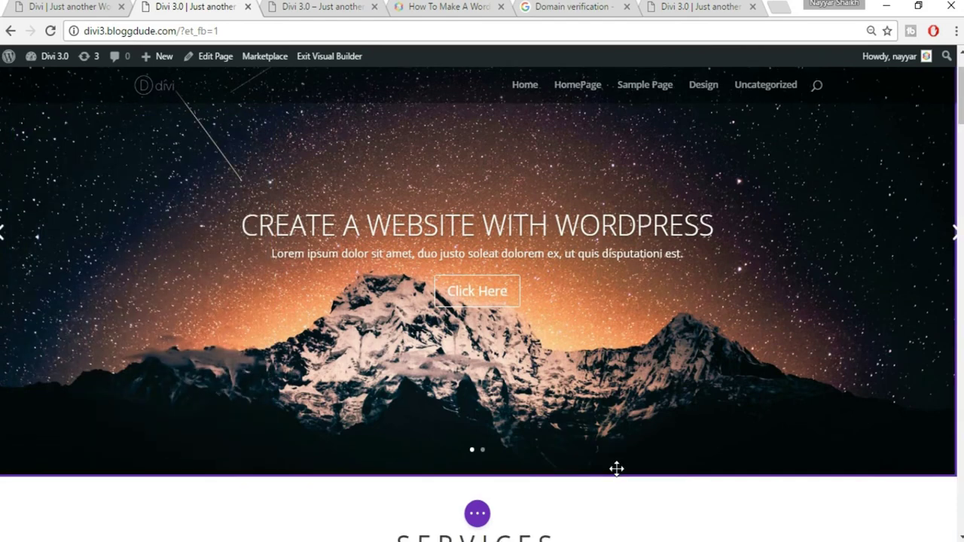
pyautogui.scroll(-3, 616, 467)
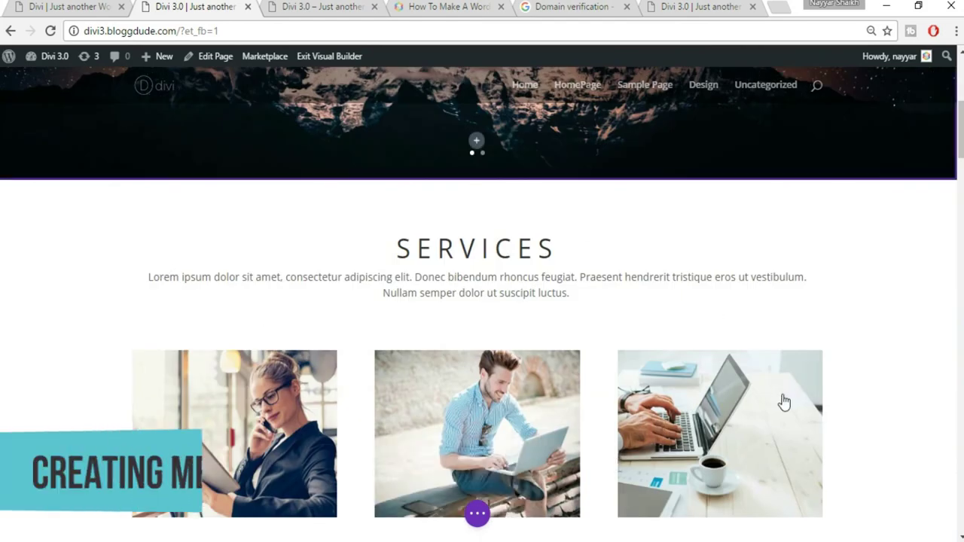
pyautogui.scroll(-2, 783, 403)
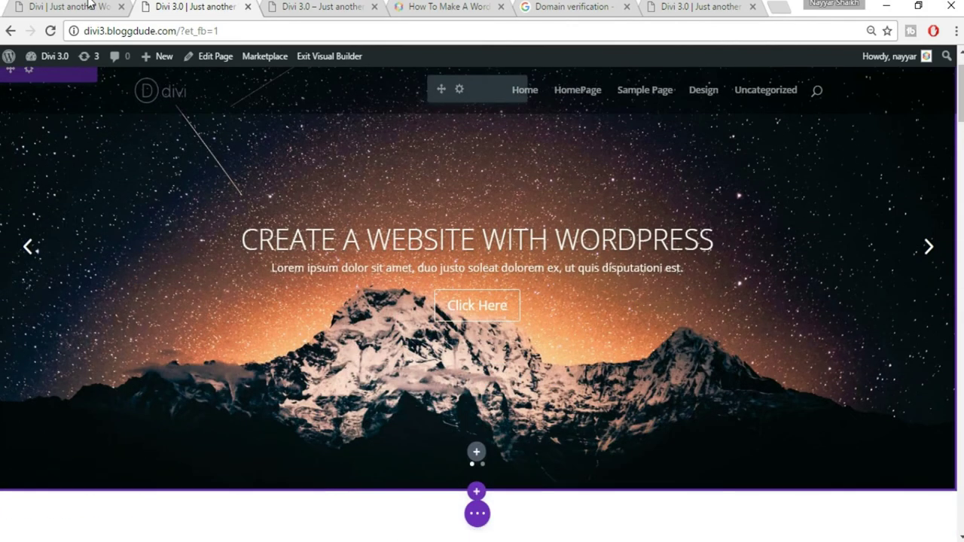
pyautogui.click(89, 4)
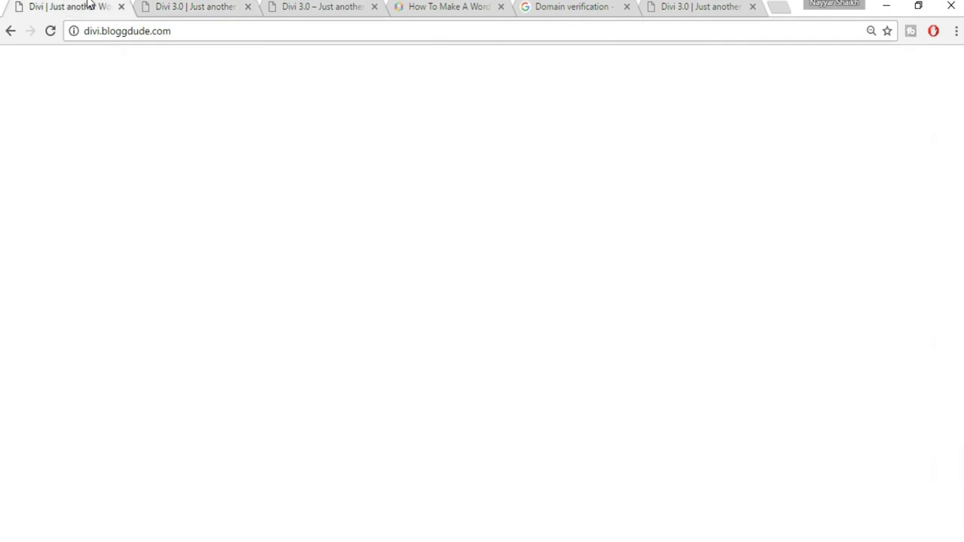
pyautogui.click(322, 102)
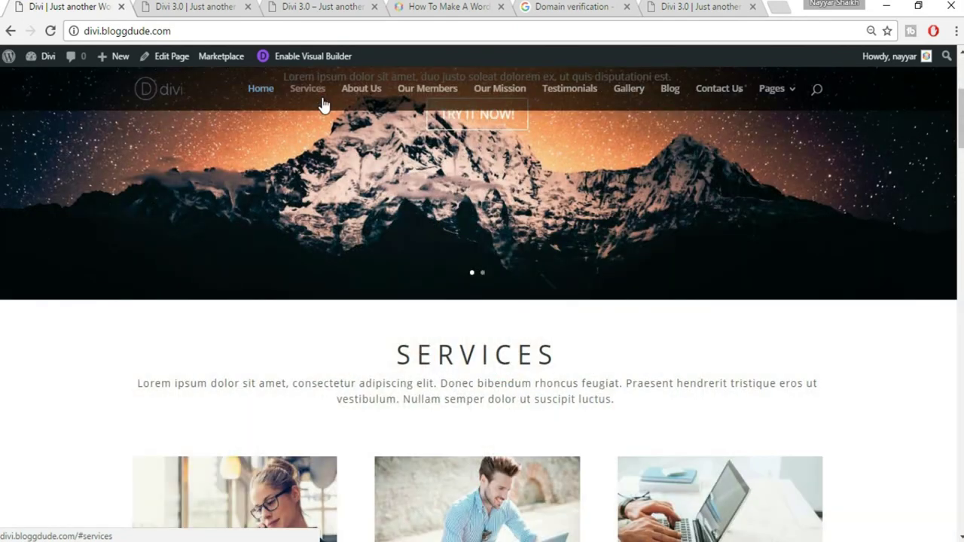
# Return to the builder tab and bring the page's Services section into view
pyautogui.click(185, 3)
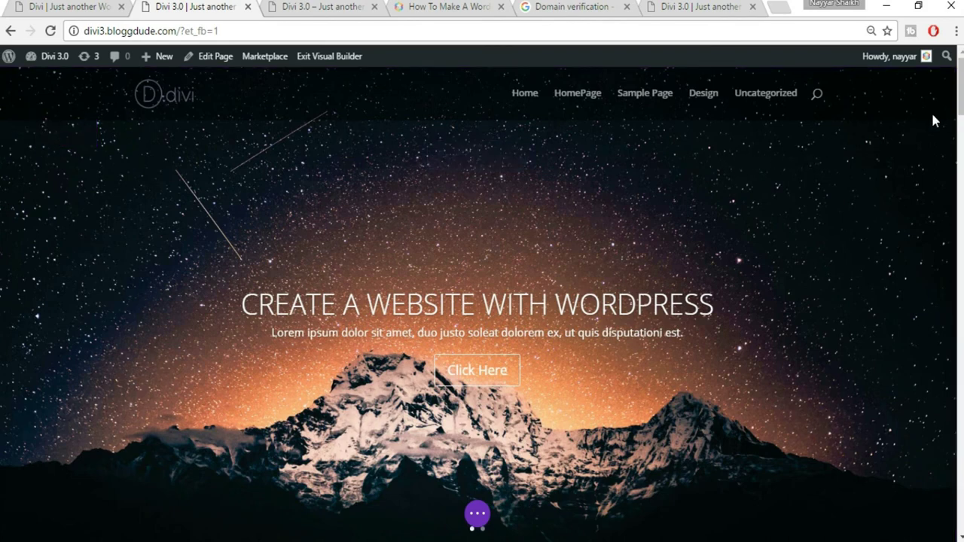
pyautogui.scroll(-3, 957, 105)
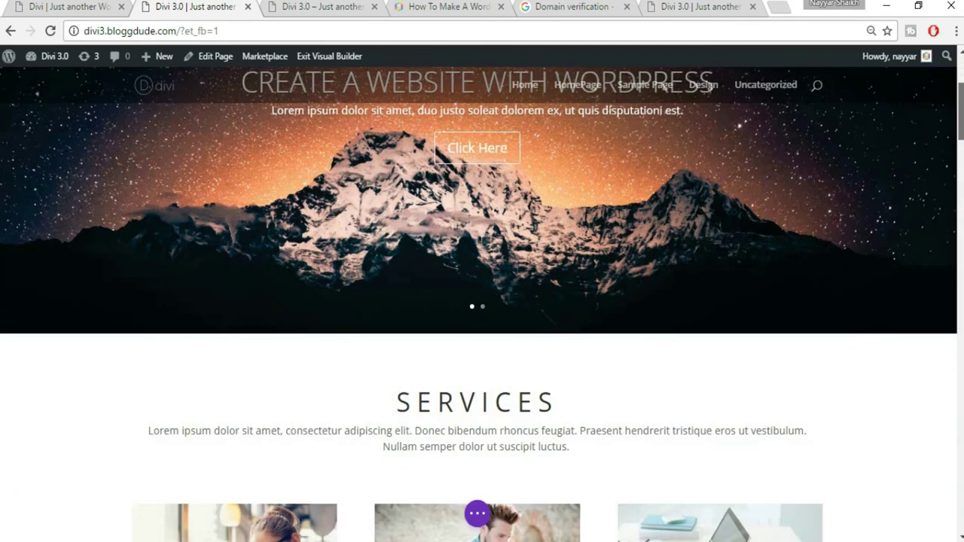
pyautogui.scroll(-3, 961, 158)
pyautogui.scroll(1, 960, 154)
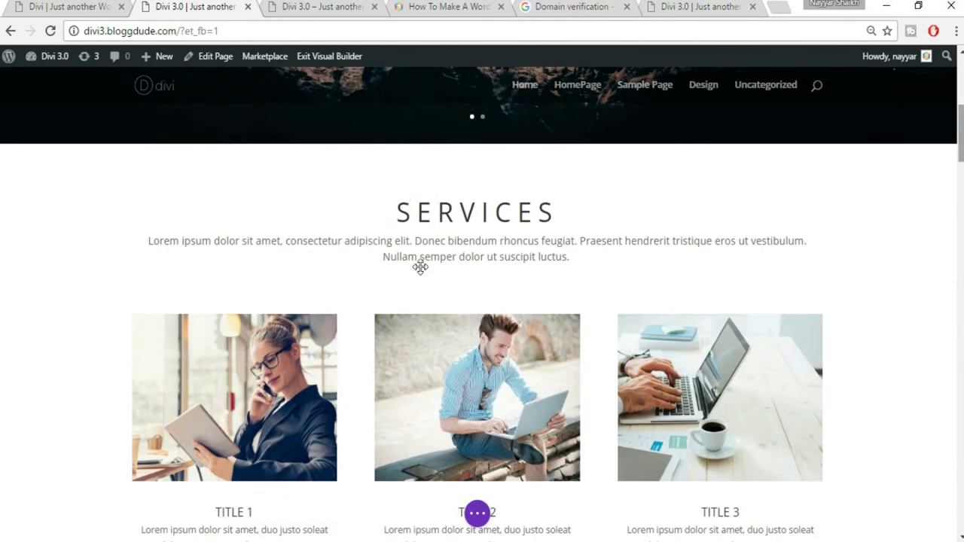
pyautogui.moveTo(419, 266)
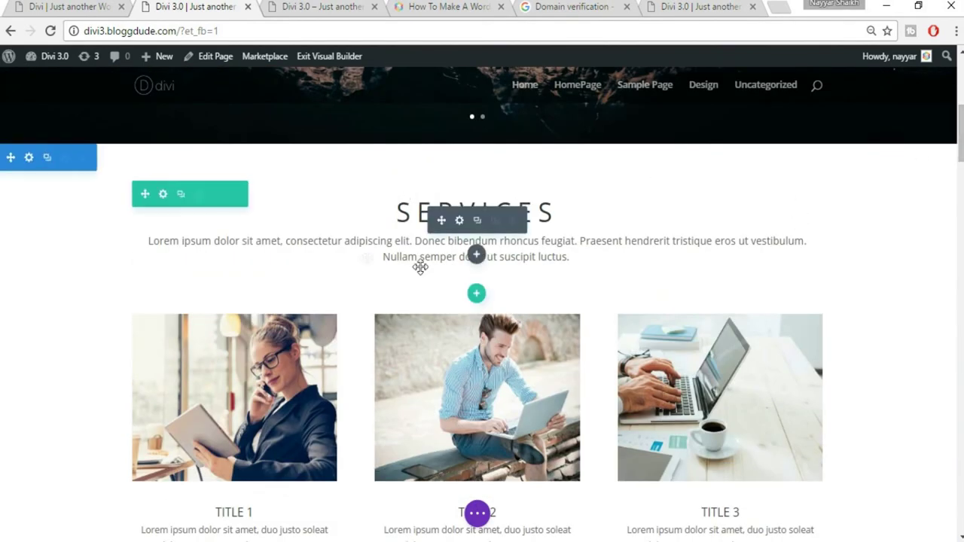
# Enter a CSS ID beginning 'ser' for the Services section and save it
pyautogui.click(25, 156)
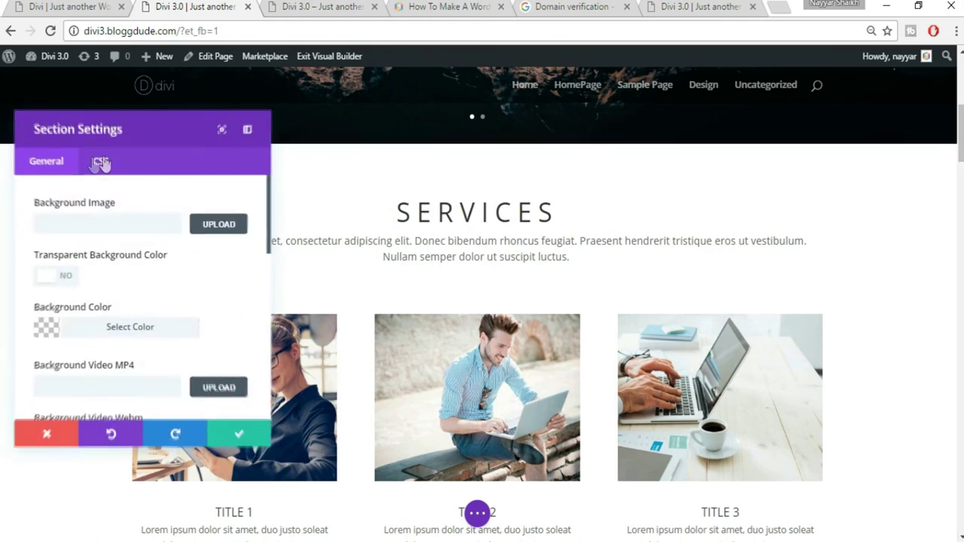
pyautogui.click(102, 162)
pyautogui.click(101, 219)
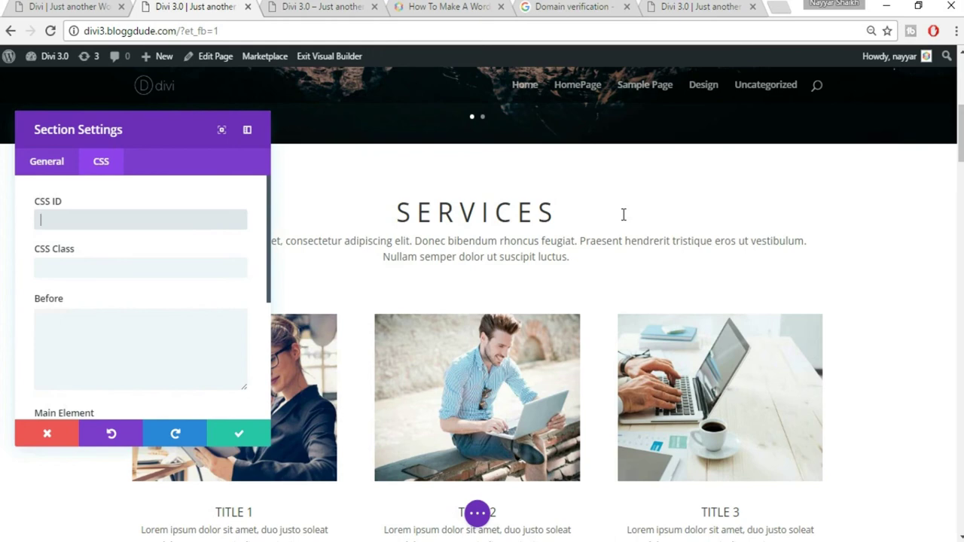
pyautogui.click(115, 241)
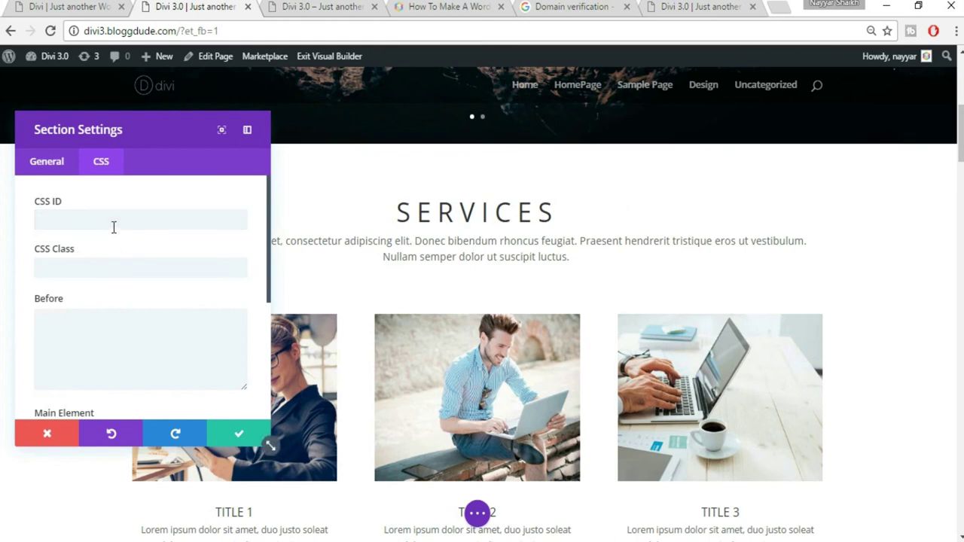
pyautogui.click(114, 228)
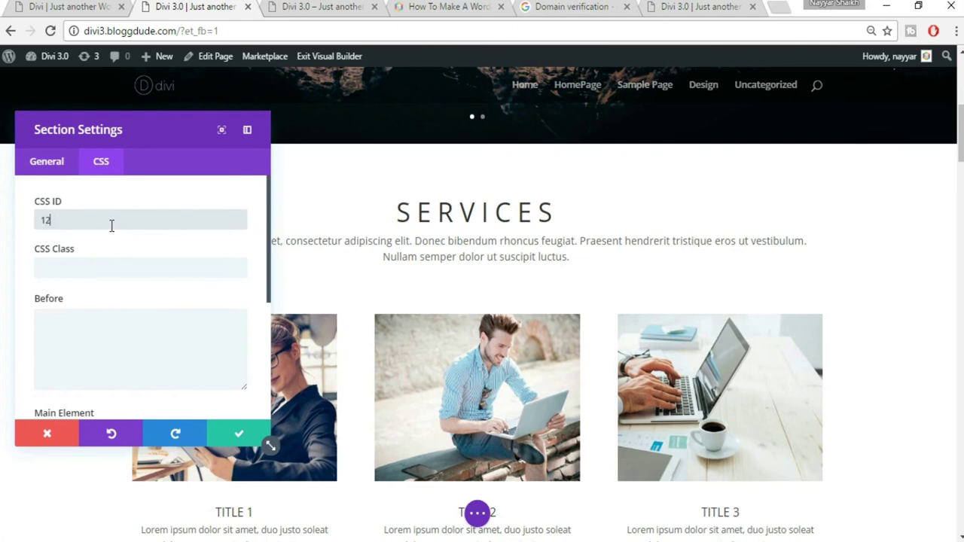
pyautogui.write('services')
pyautogui.click(239, 439)
# Set the WHO WE ARE? section's CSS ID to about-us and save it
pyautogui.scroll(-4, 370, 411)
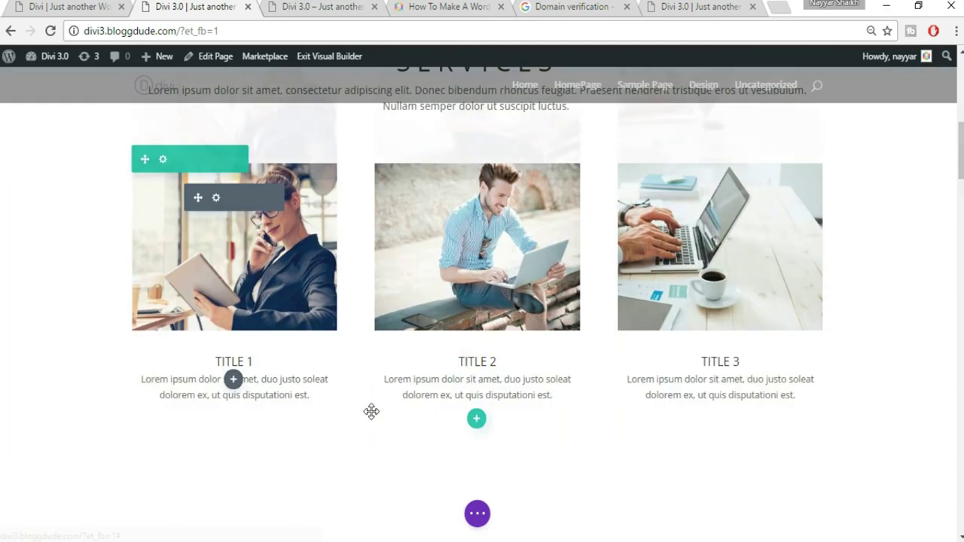
pyautogui.scroll(-1, 294, 466)
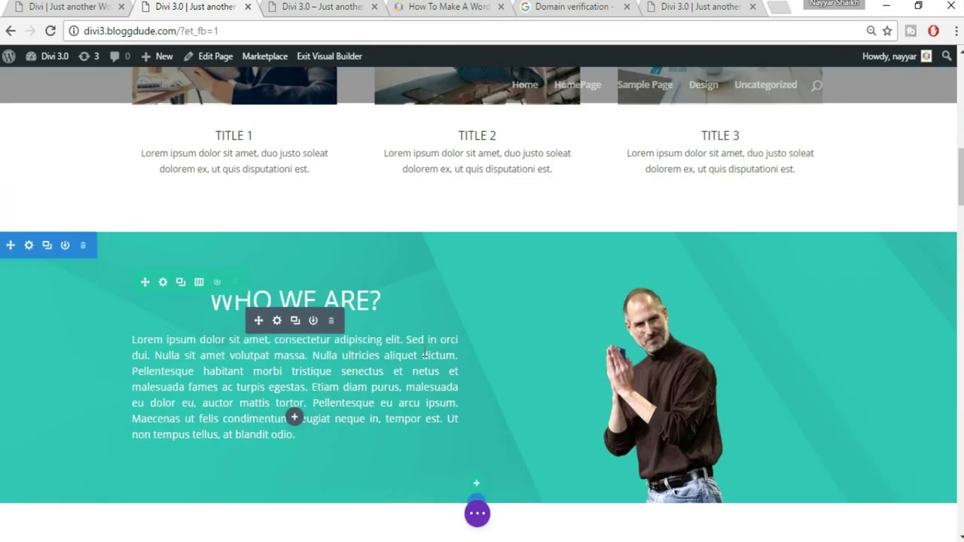
pyautogui.click(30, 246)
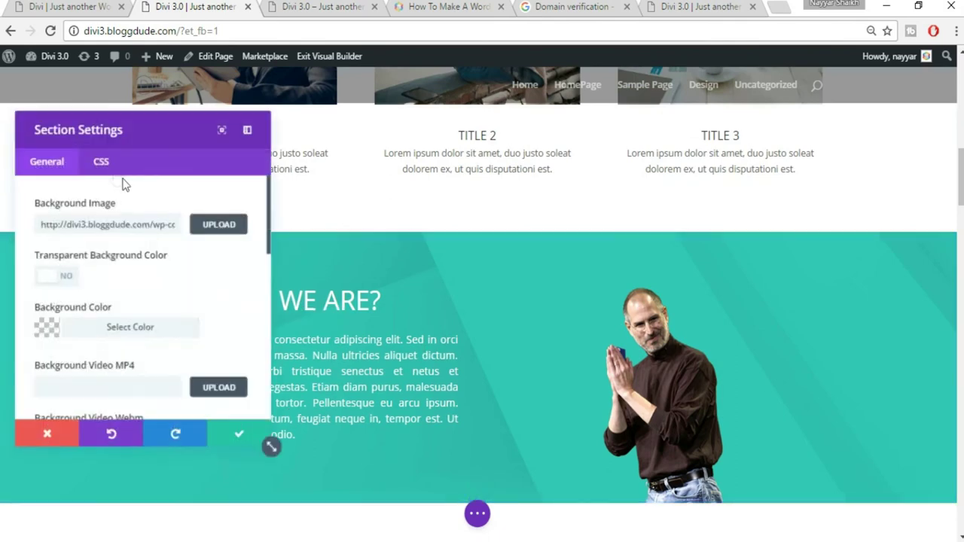
pyautogui.click(101, 163)
pyautogui.click(105, 223)
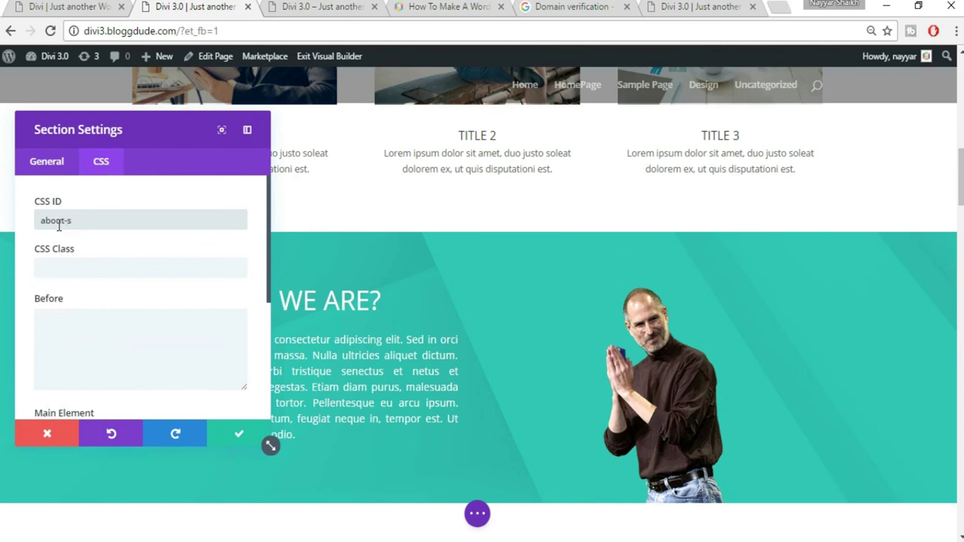
pyautogui.click(224, 431)
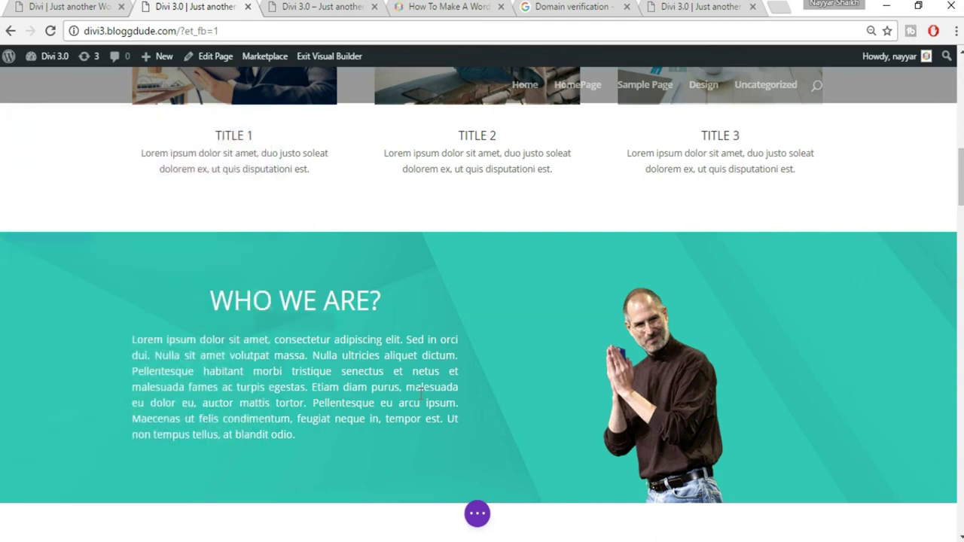
# Give the Our Members section a CSS ID and confirm it
pyautogui.scroll(-4, 110, 267)
pyautogui.moveTo(52, 230)
pyautogui.click(30, 217)
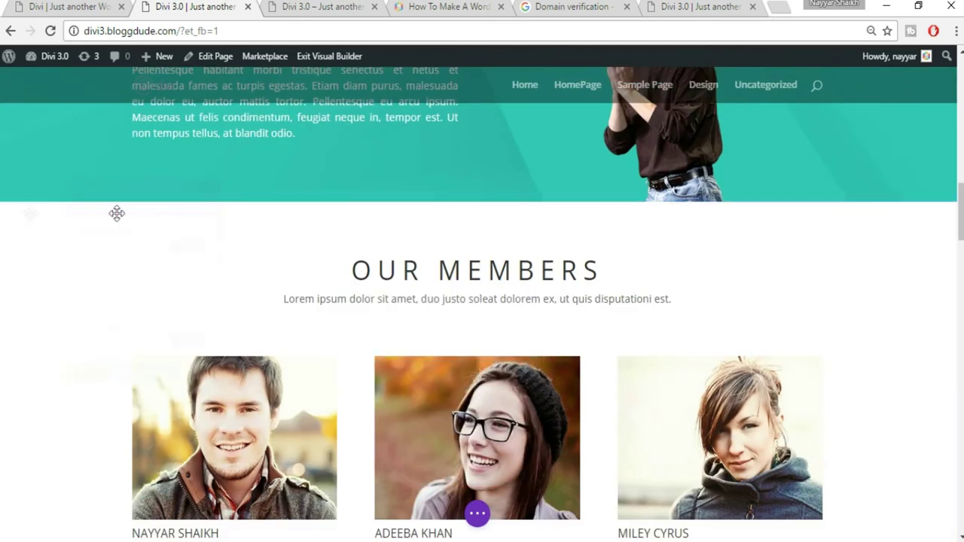
pyautogui.click(89, 164)
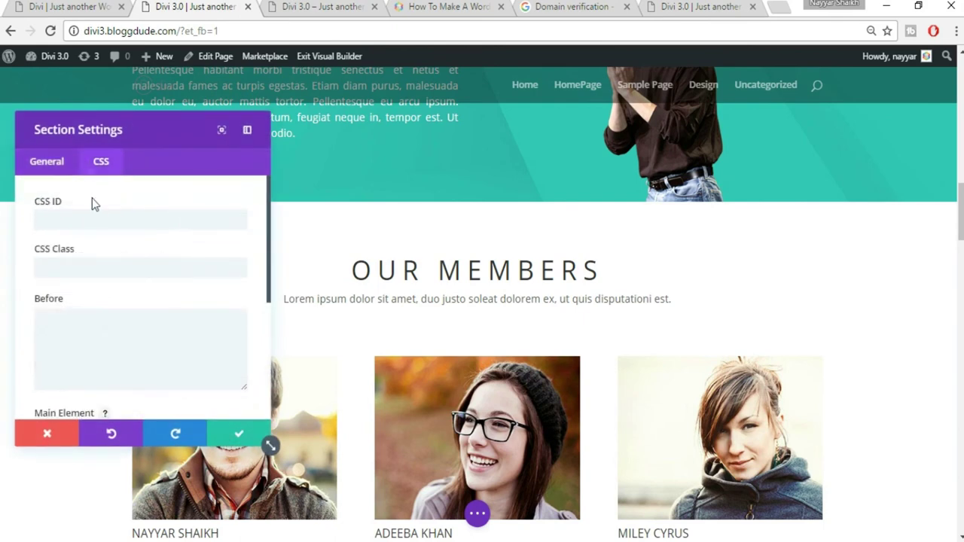
pyautogui.click(93, 222)
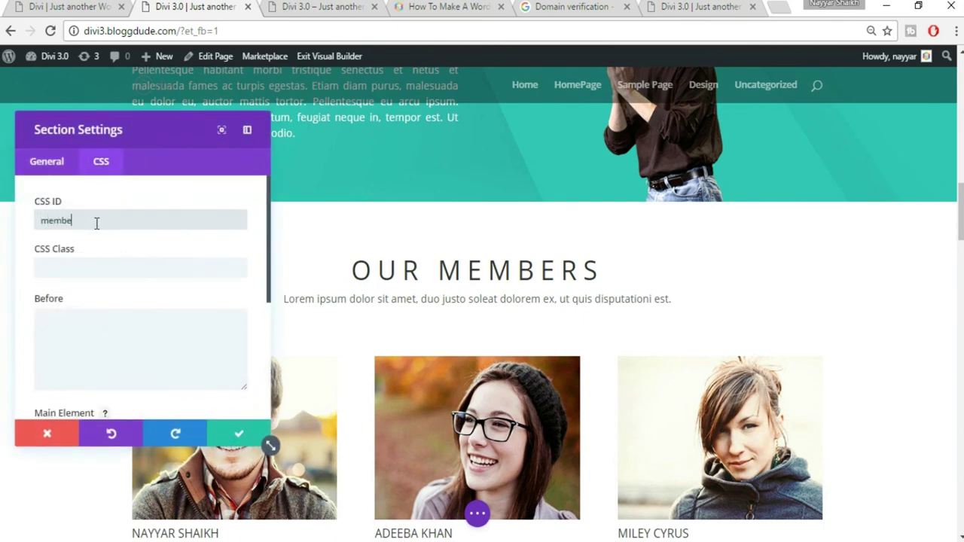
pyautogui.click(239, 439)
# Set the Our Mission section's CSS ID to mission
pyautogui.scroll(-1, 490, 376)
pyautogui.scroll(-5, 489, 376)
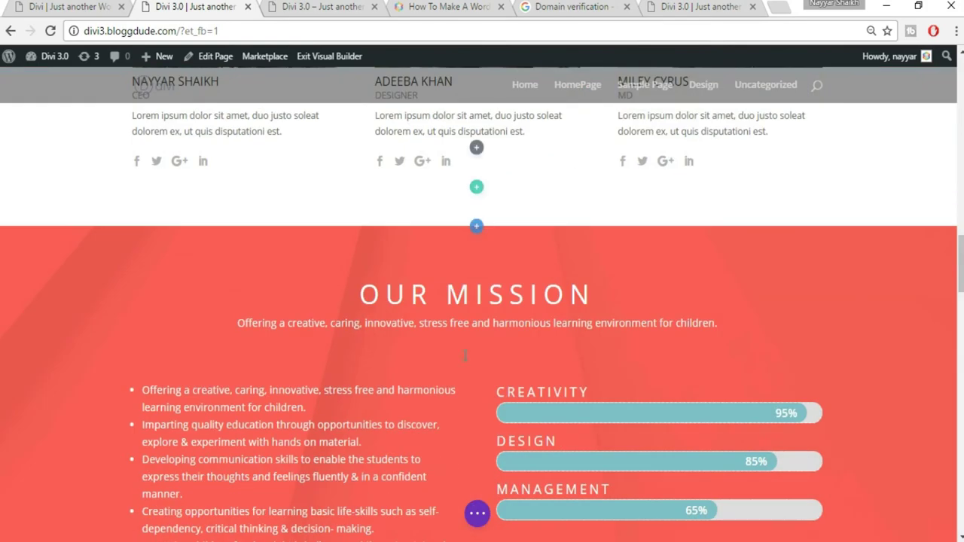
pyautogui.scroll(-1, 336, 312)
pyautogui.moveTo(58, 168)
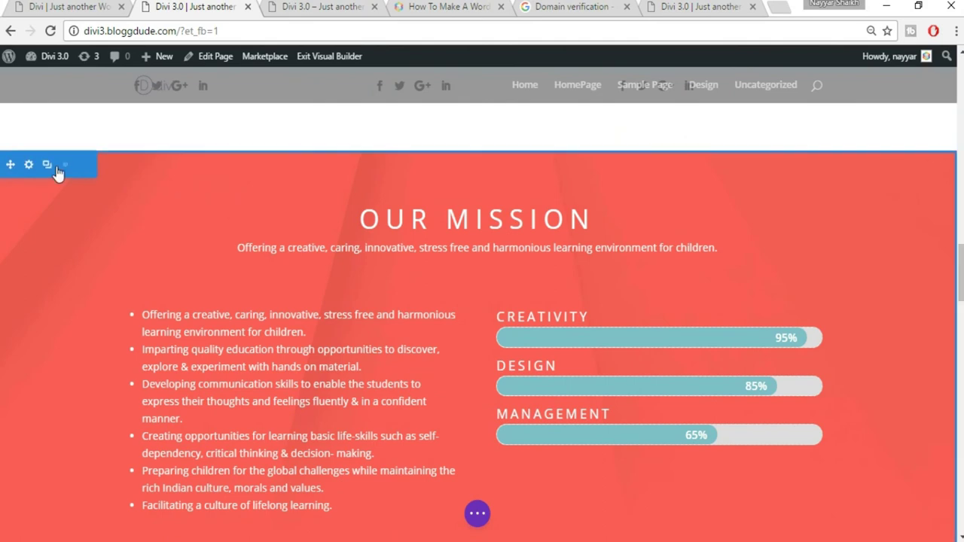
pyautogui.click(31, 164)
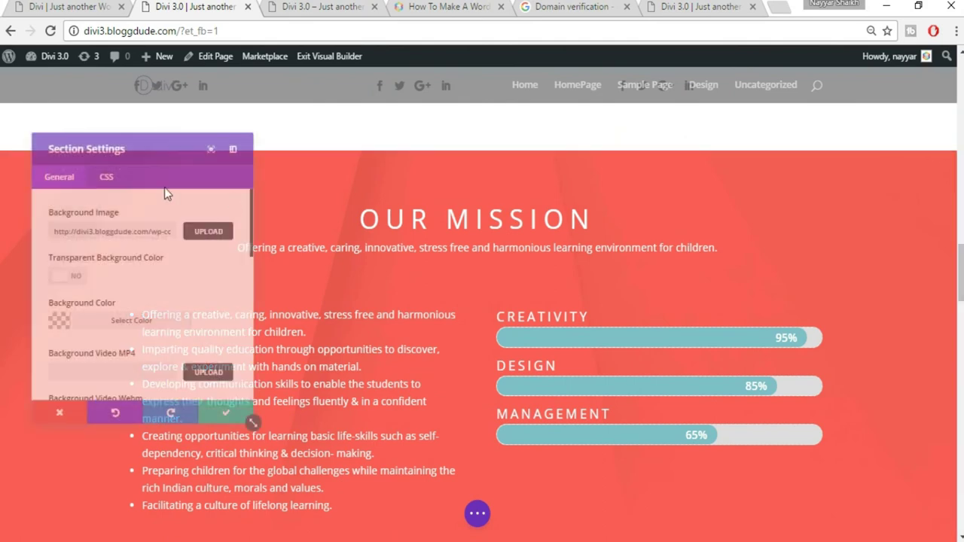
pyautogui.click(100, 173)
pyautogui.click(106, 218)
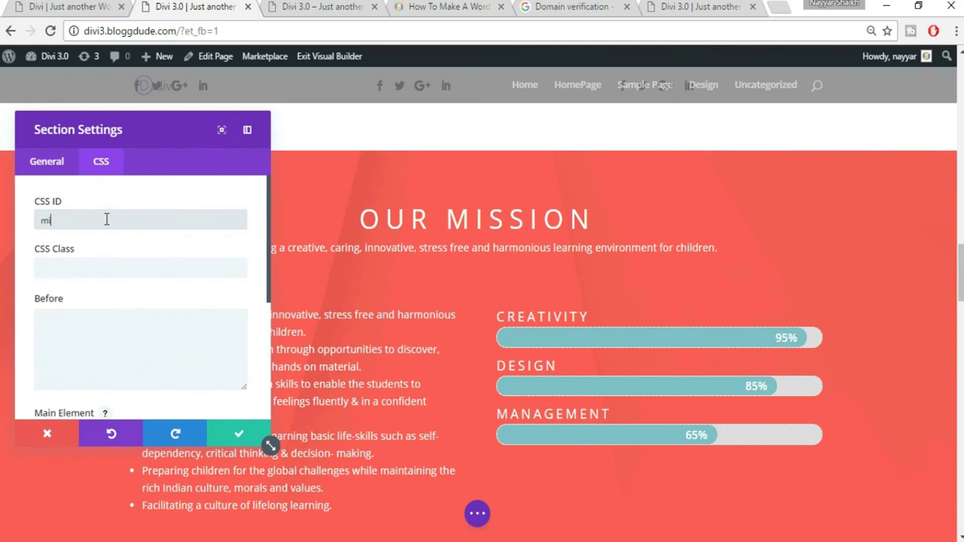
pyautogui.write('mission')
pyautogui.click(238, 433)
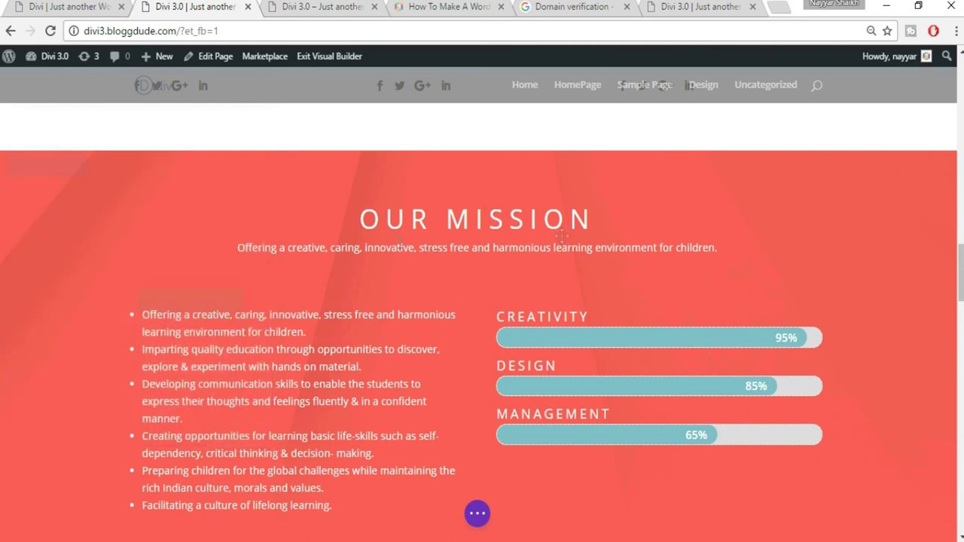
# Set the Testimonials section's CSS ID to testimonials
pyautogui.scroll(-2, 719, 294)
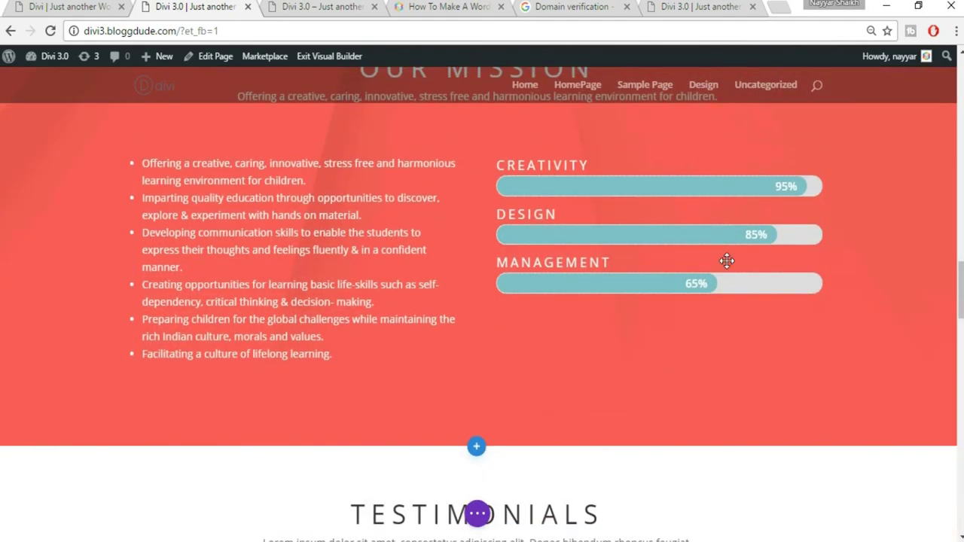
pyautogui.scroll(-5, 727, 258)
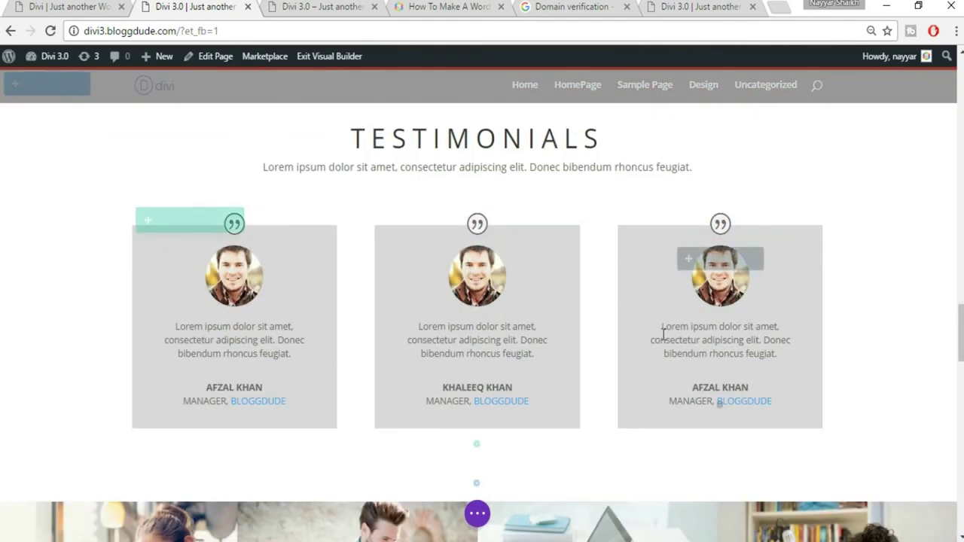
pyautogui.scroll(1, 663, 332)
pyautogui.moveTo(28, 166)
pyautogui.click(27, 160)
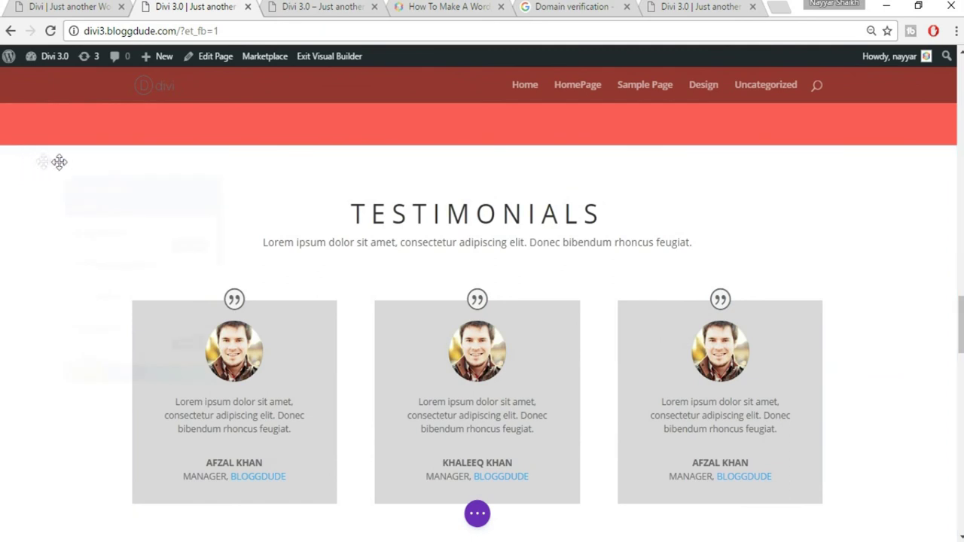
pyautogui.click(113, 162)
pyautogui.click(105, 220)
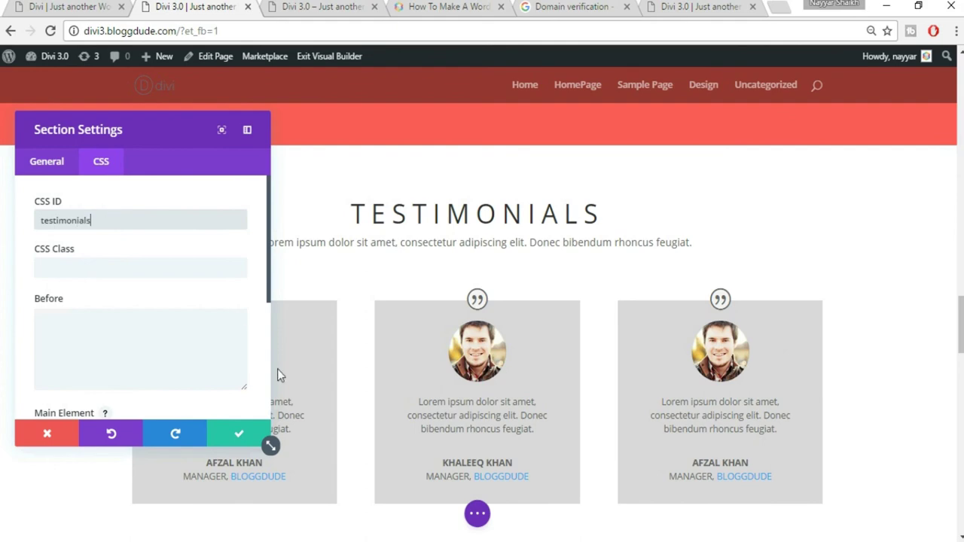
pyautogui.click(240, 435)
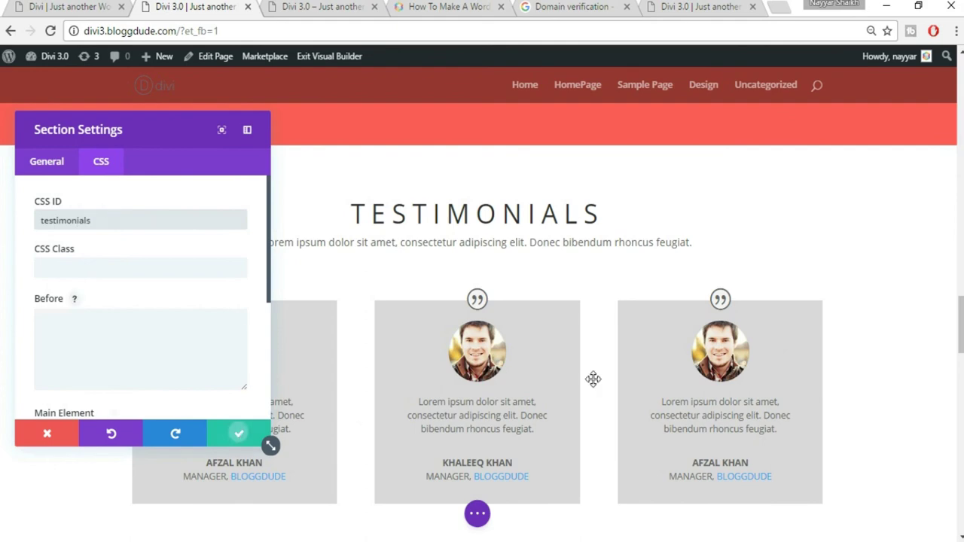
# Set the image gallery section's CSS ID to gallery
pyautogui.scroll(-5, 593, 379)
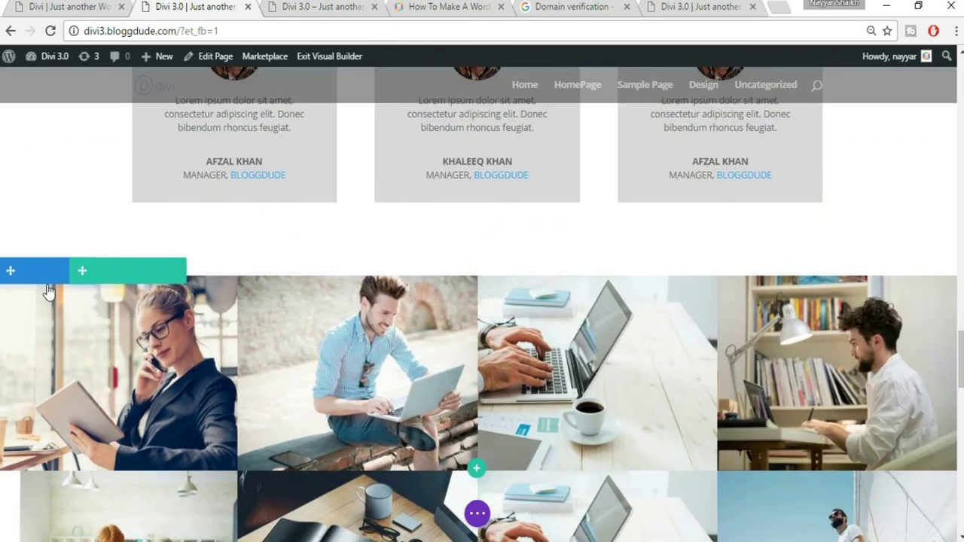
pyautogui.click(28, 273)
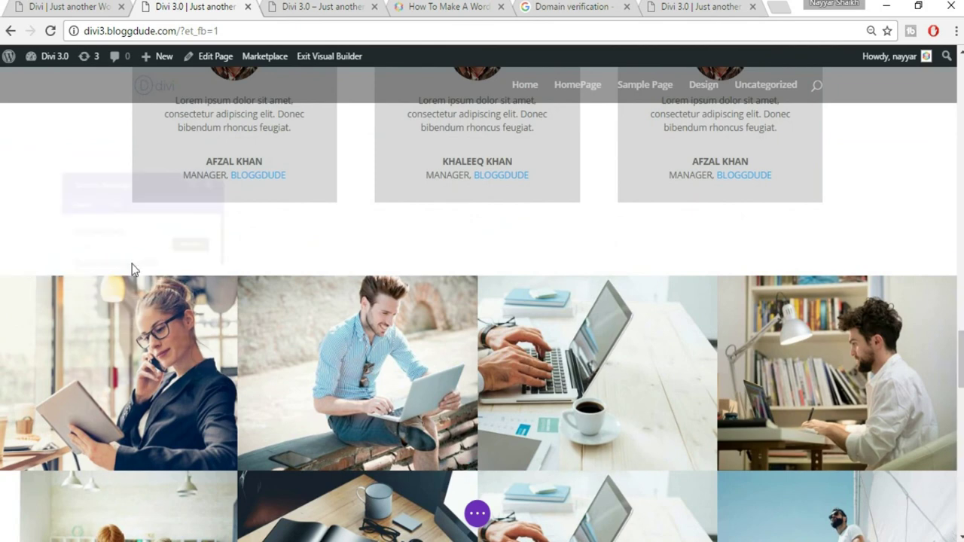
pyautogui.click(89, 170)
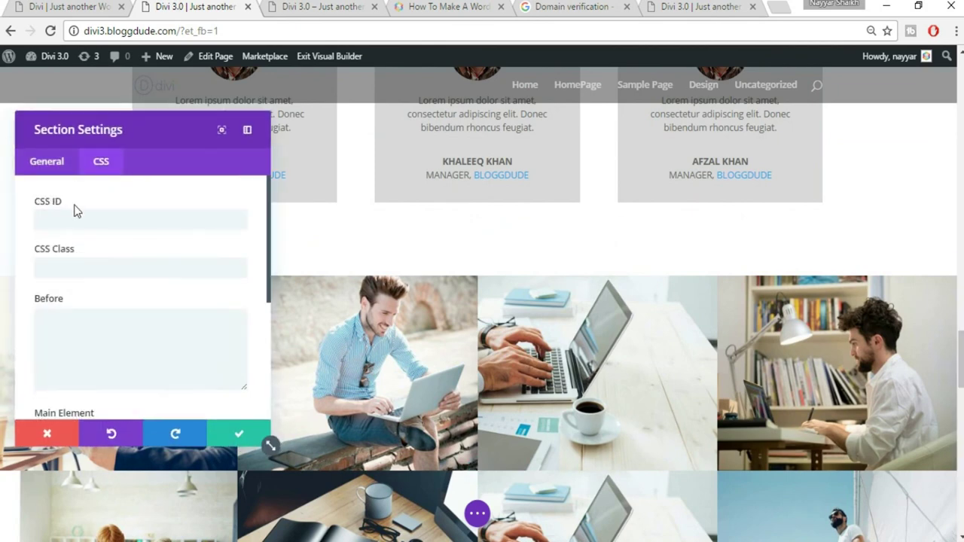
pyautogui.click(79, 218)
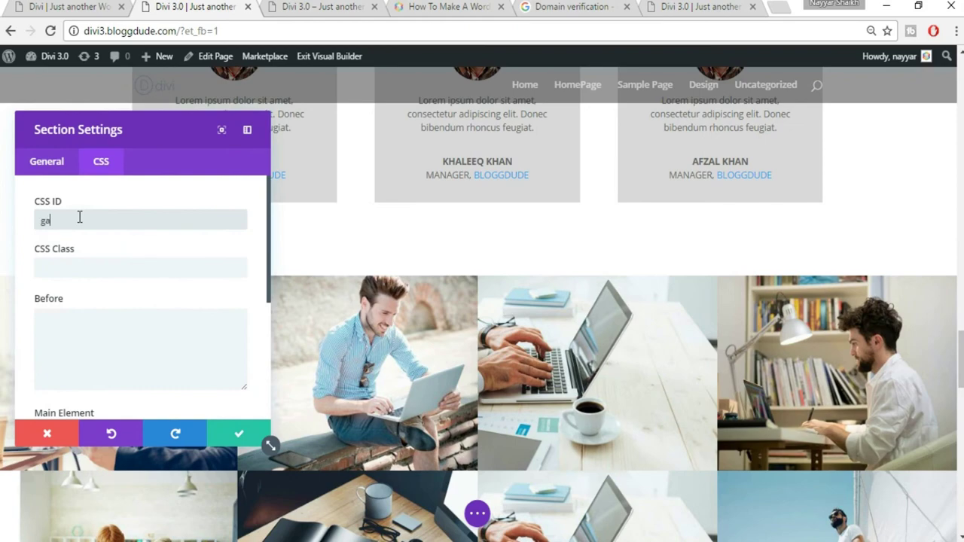
pyautogui.write('gallery')
pyautogui.click(231, 435)
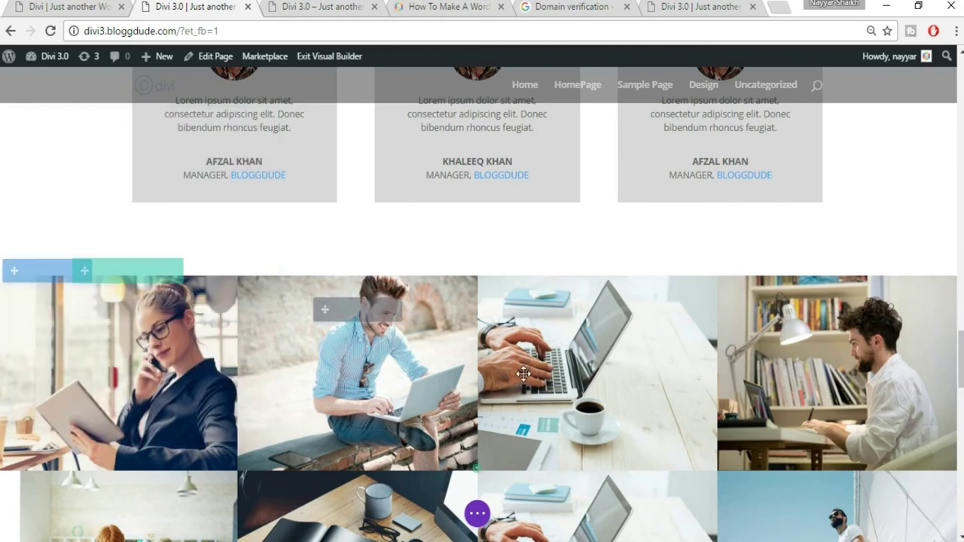
# Set the Latest Post section's CSS ID to blog
pyautogui.scroll(-2, 523, 374)
pyautogui.scroll(-7, 523, 374)
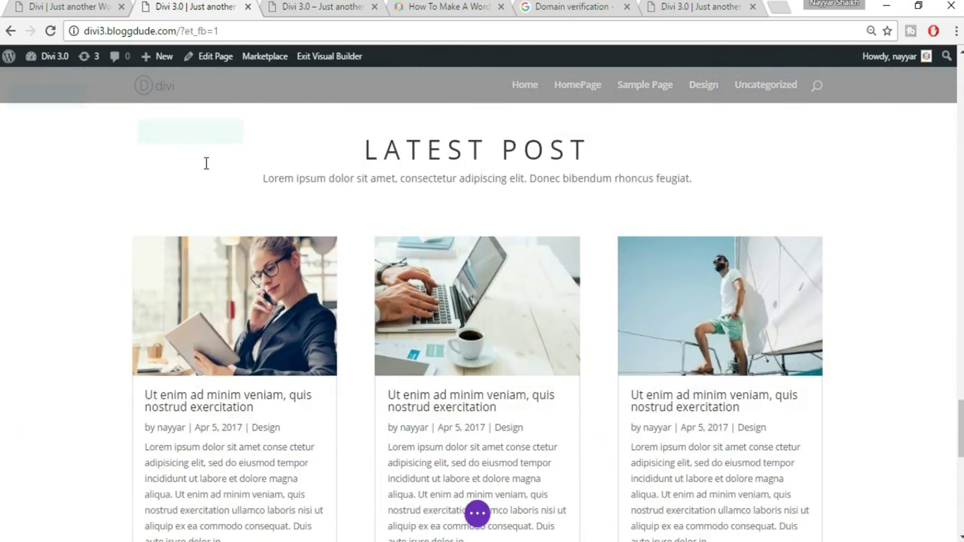
pyautogui.scroll(1, 156, 177)
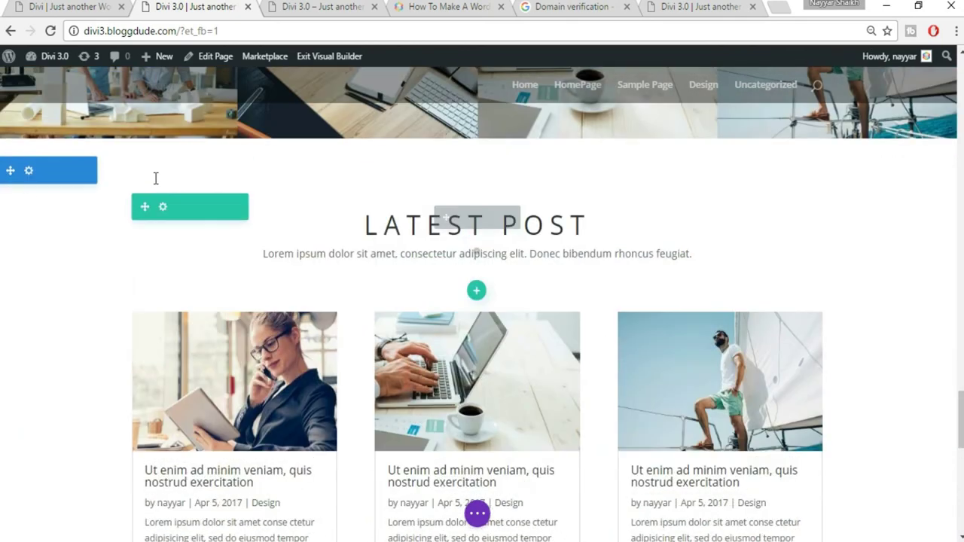
pyautogui.click(28, 168)
pyautogui.click(106, 171)
pyautogui.click(91, 223)
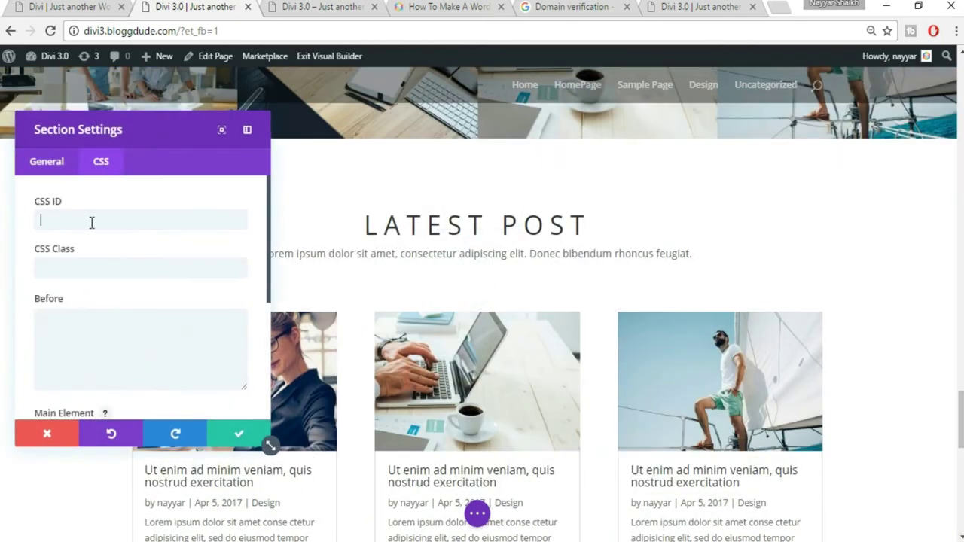
pyautogui.write('blog')
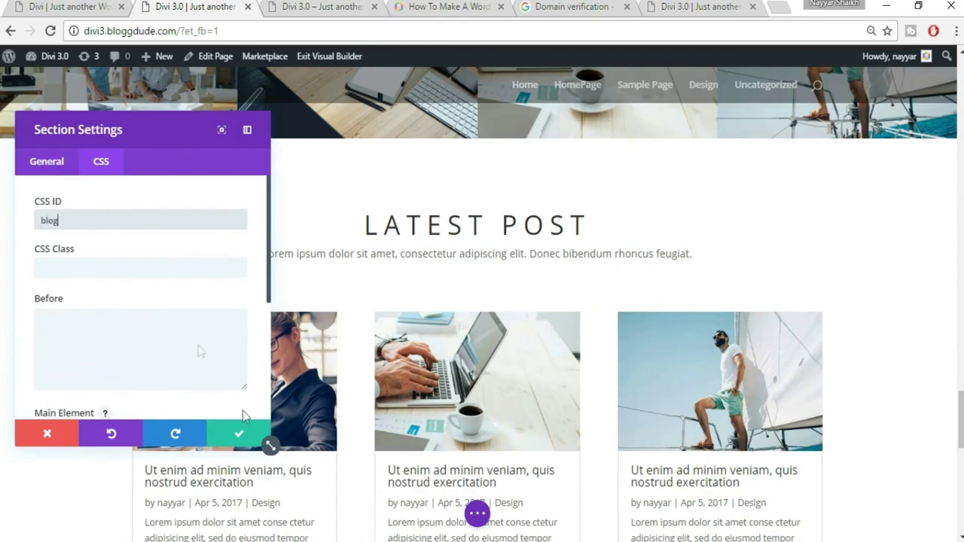
pyautogui.click(238, 433)
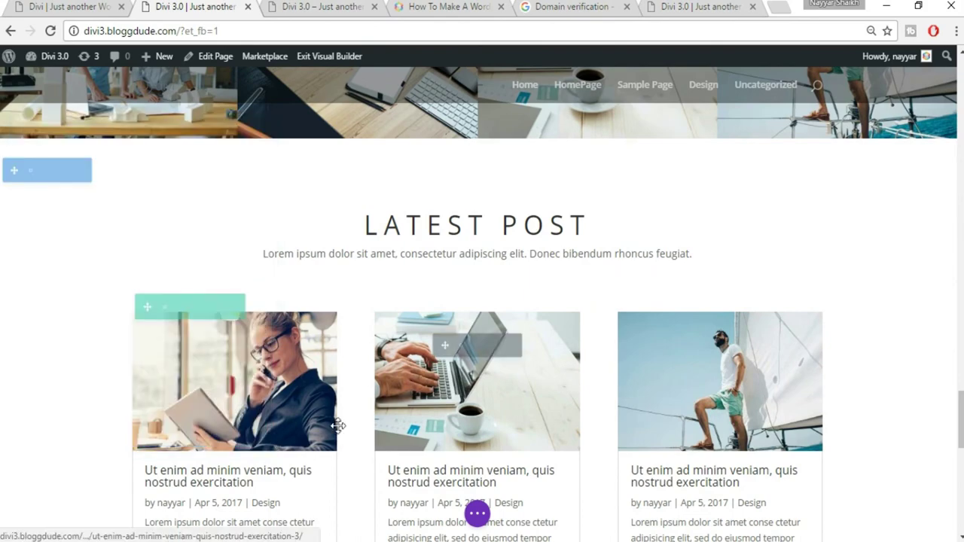
# Set the map section's CSS ID to contact-us and save the page
pyautogui.scroll(-6, 338, 426)
pyautogui.scroll(-3, 338, 426)
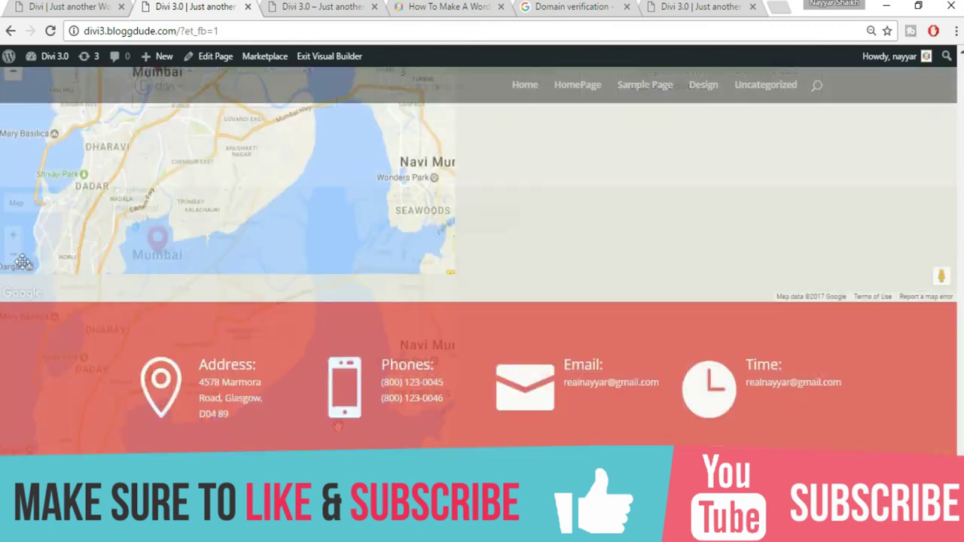
pyautogui.scroll(3, 127, 265)
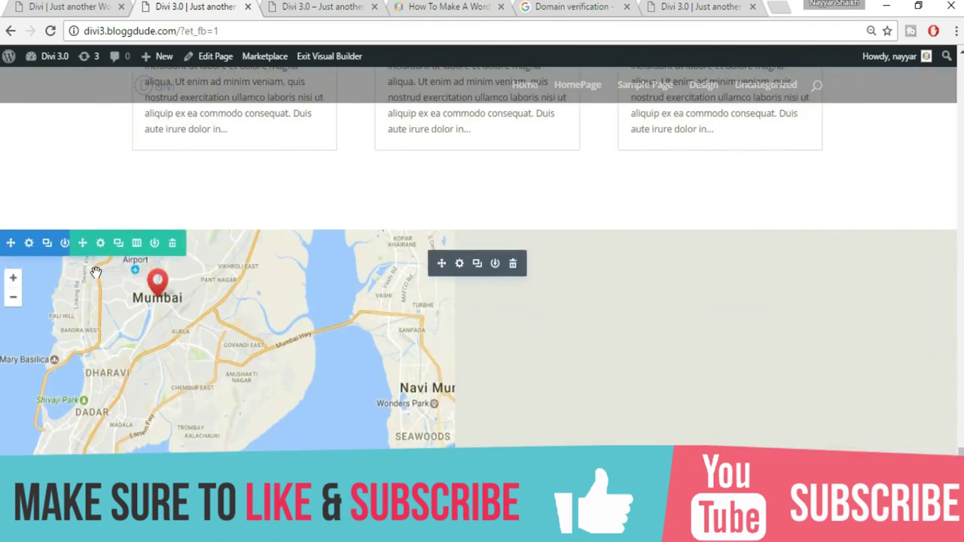
pyautogui.click(30, 246)
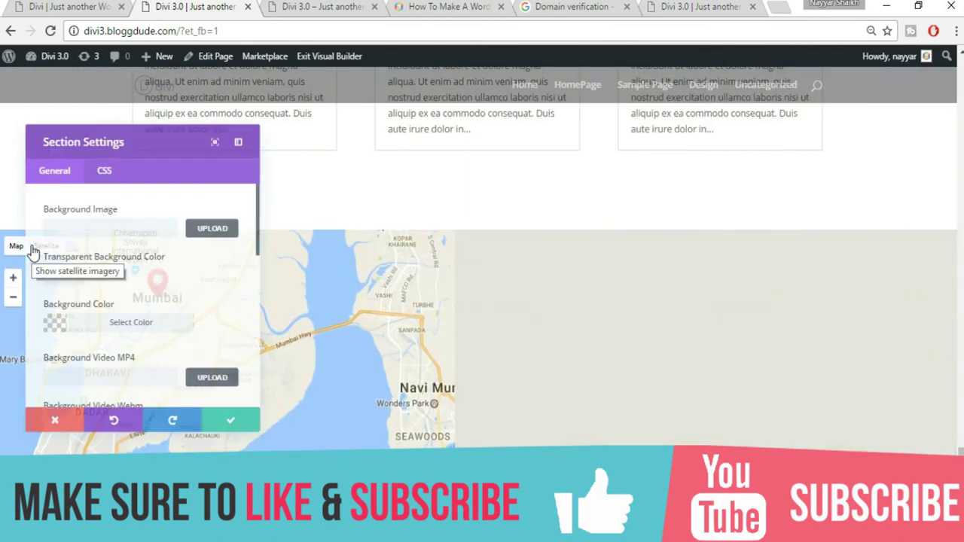
pyautogui.click(101, 162)
pyautogui.click(118, 218)
pyautogui.write('contact-us')
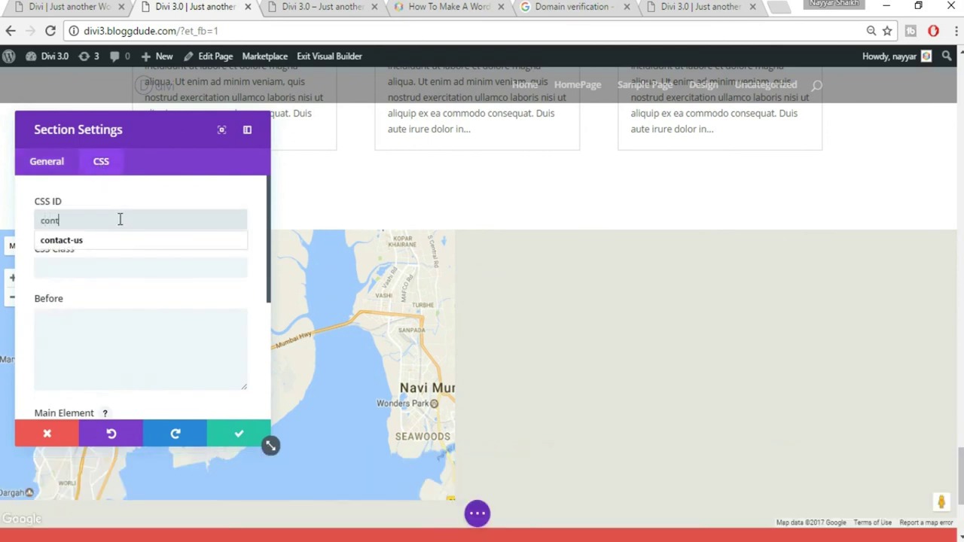
pyautogui.click(240, 439)
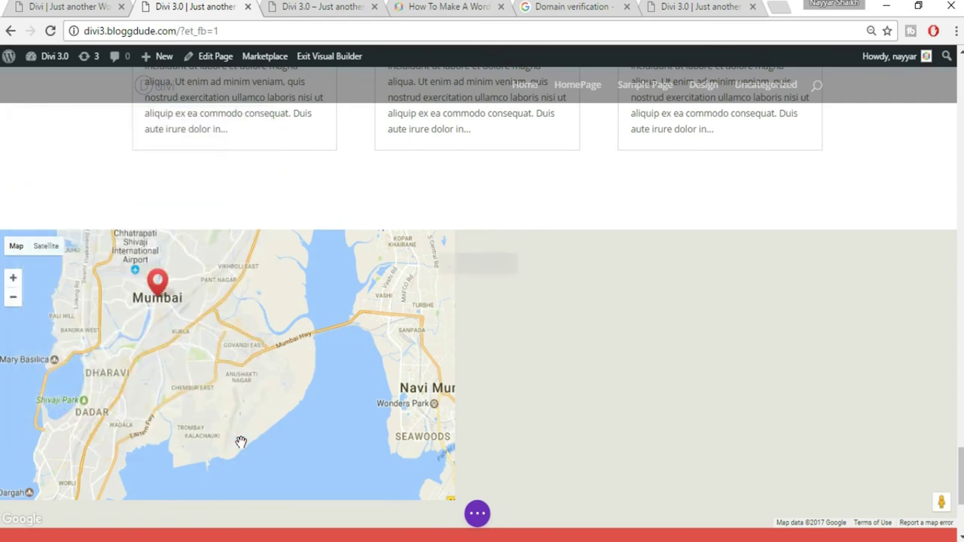
pyautogui.click(477, 513)
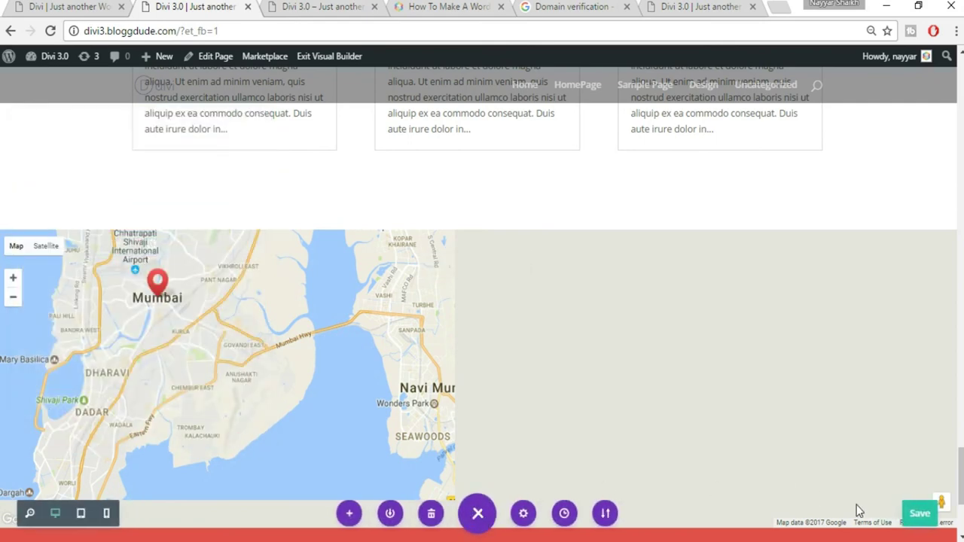
pyautogui.click(920, 512)
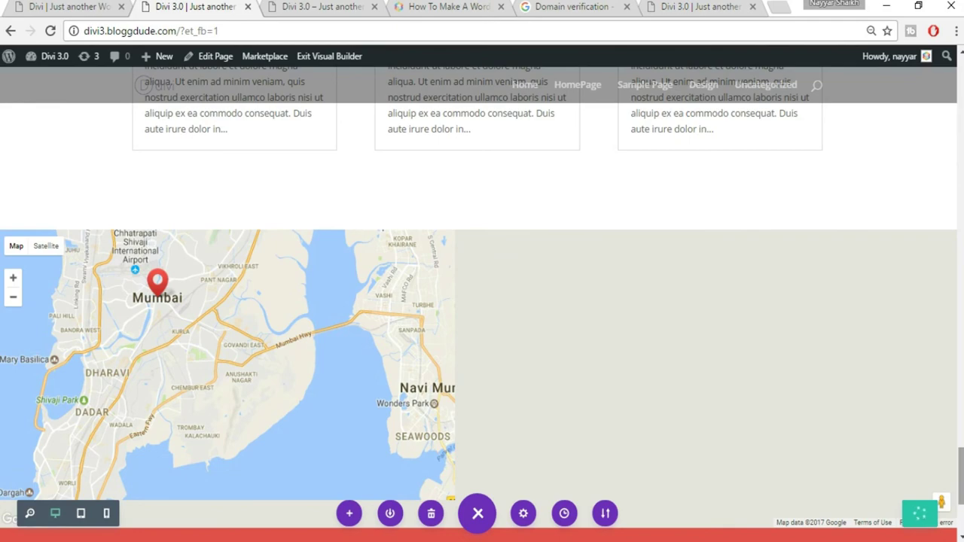
# Go from the site's blog page to Appearance > Menus in the WordPress dashboard
pyautogui.scroll(20, 961, 84)
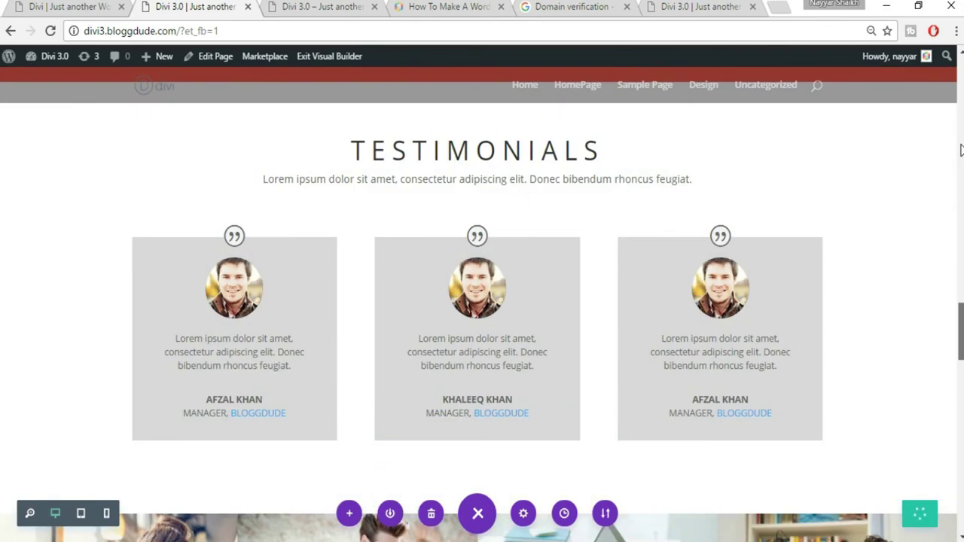
pyautogui.scroll(6, 961, 84)
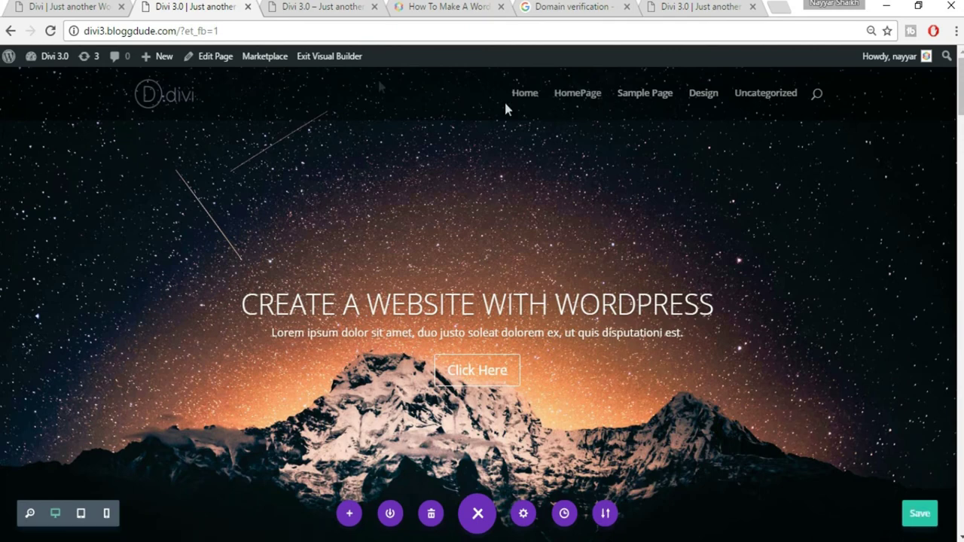
pyautogui.click(311, 9)
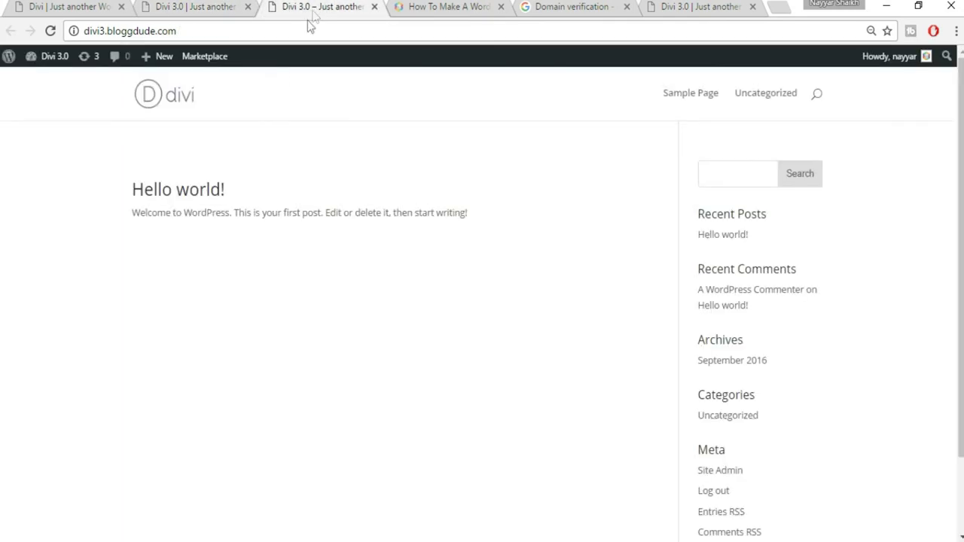
pyautogui.click(34, 60)
pyautogui.moveTo(46, 235)
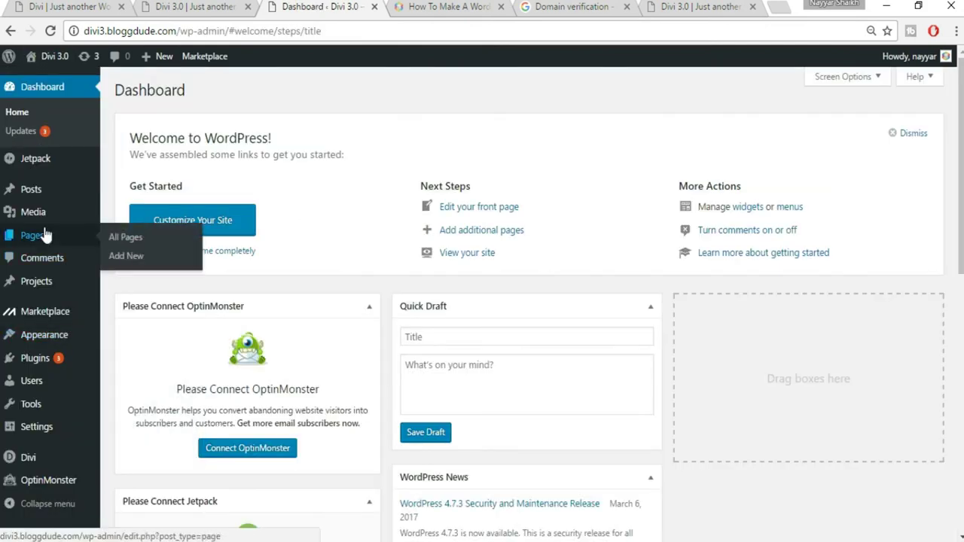
pyautogui.moveTo(53, 329)
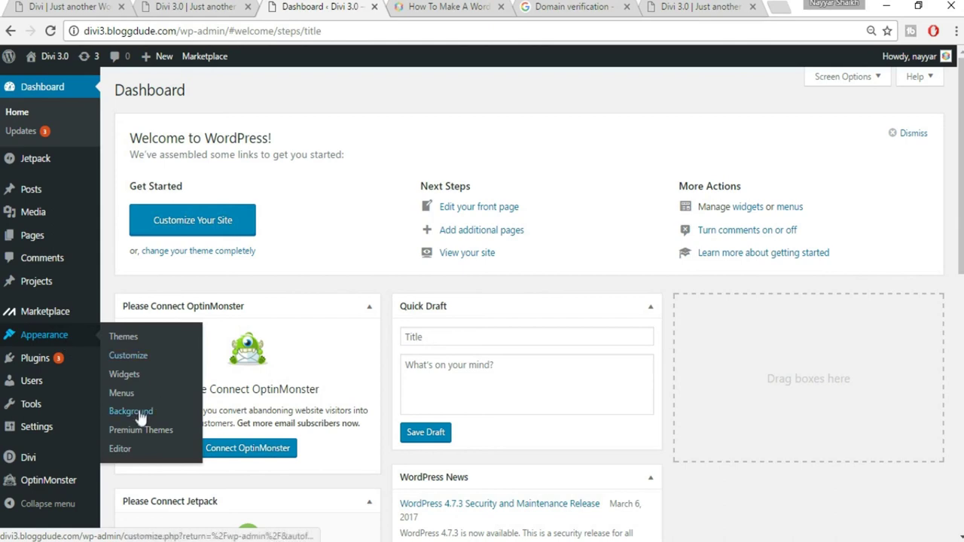
pyautogui.click(122, 393)
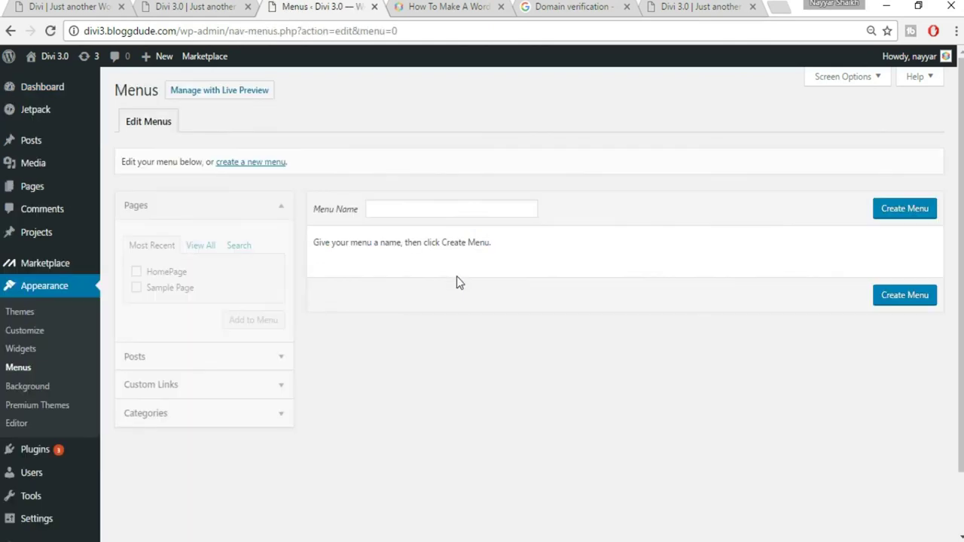
# Create a new menu named menu1 and collapse the Pages box
pyautogui.click(455, 211)
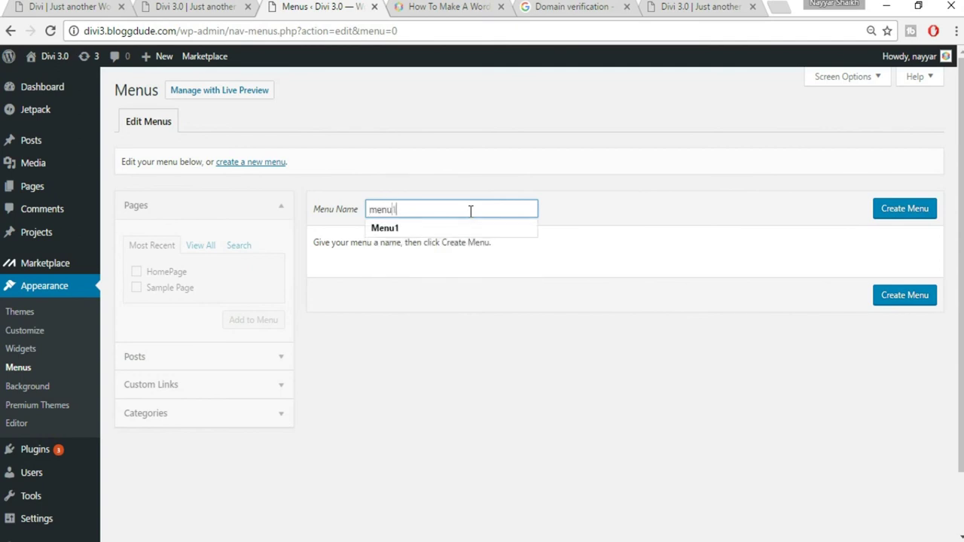
pyautogui.click(910, 214)
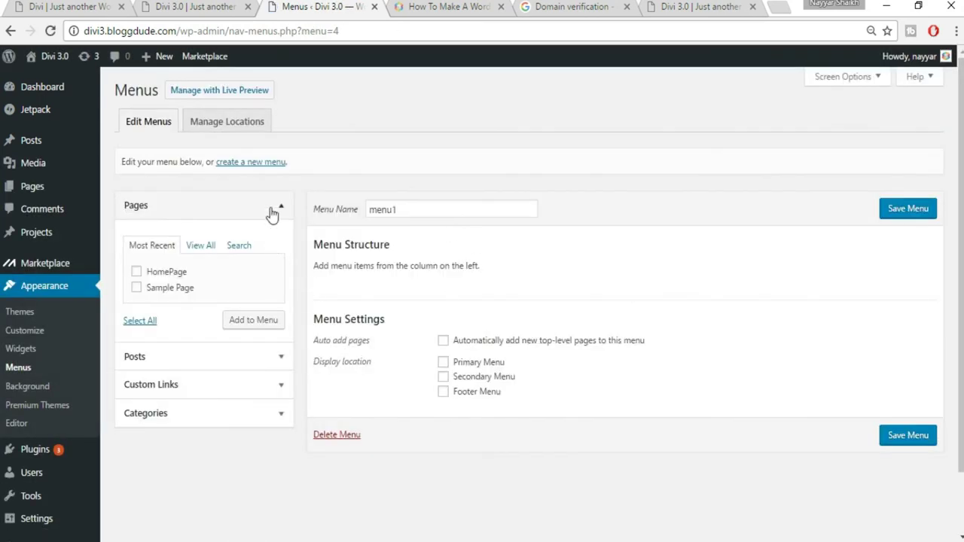
pyautogui.click(275, 208)
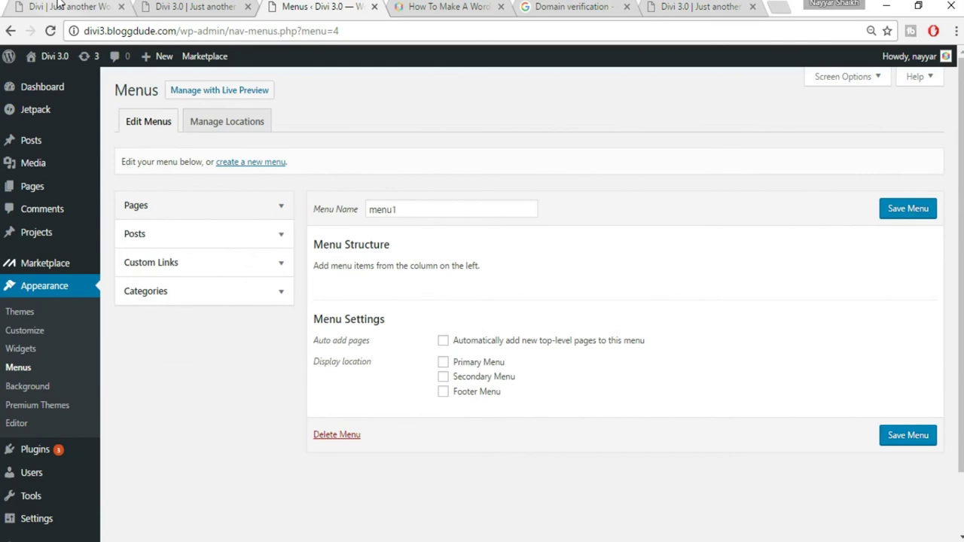
# Add a 'Services' custom link with address #services to menu1, and set menu1 as the primary menu
pyautogui.click(58, 4)
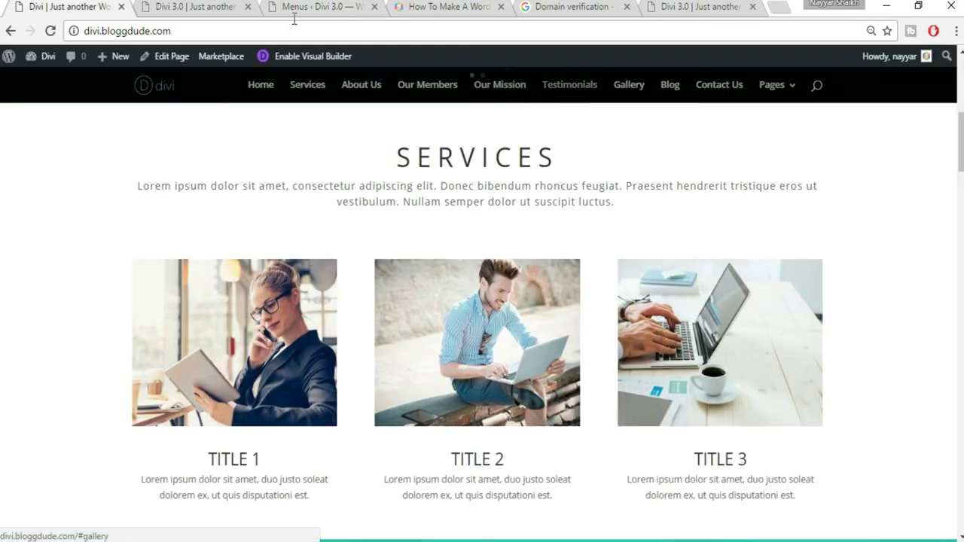
pyautogui.click(323, 7)
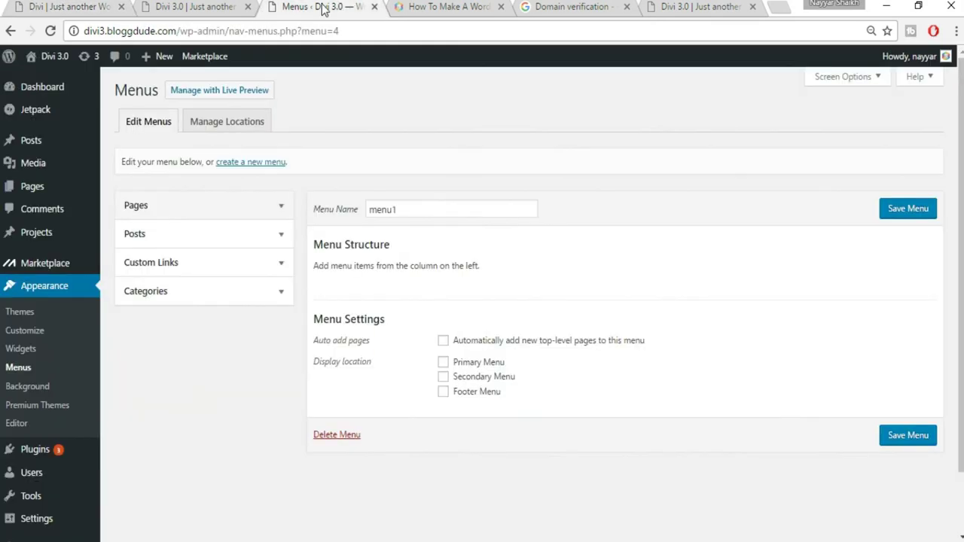
pyautogui.click(186, 265)
pyautogui.moveTo(241, 309); pyautogui.dragTo(155, 312)
pyautogui.write('#se')
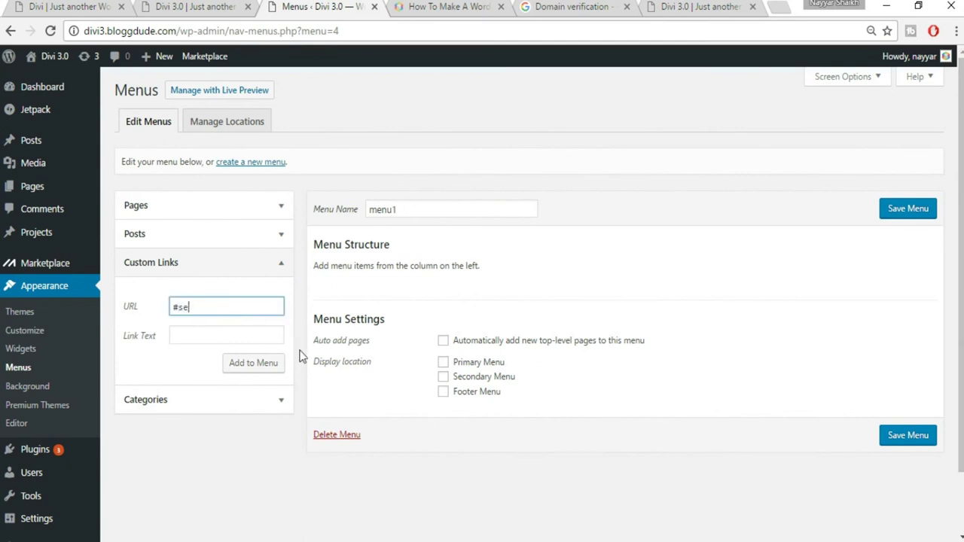
pyautogui.write('rvices')
pyautogui.moveTo(226, 308); pyautogui.dragTo(179, 310)
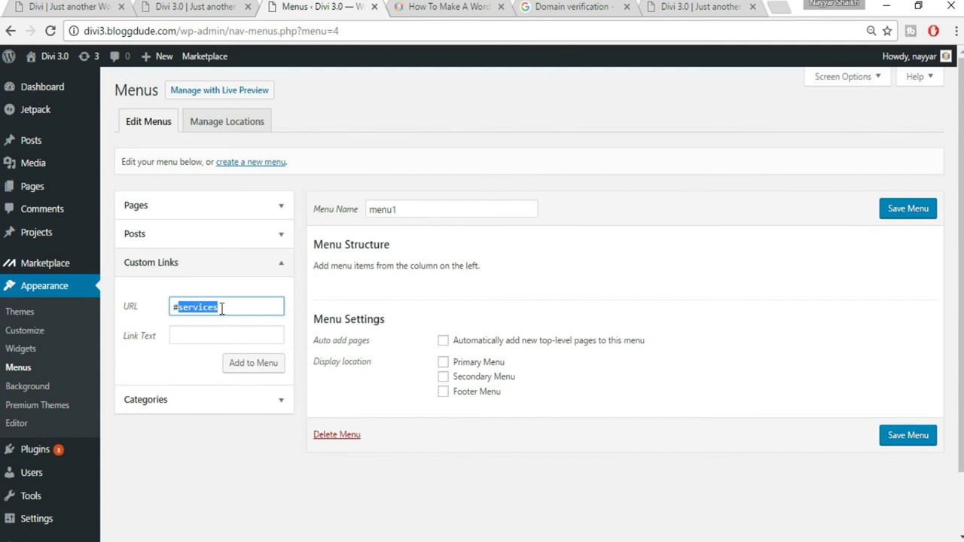
pyautogui.click(178, 310)
pyautogui.moveTo(172, 308); pyautogui.dragTo(179, 308)
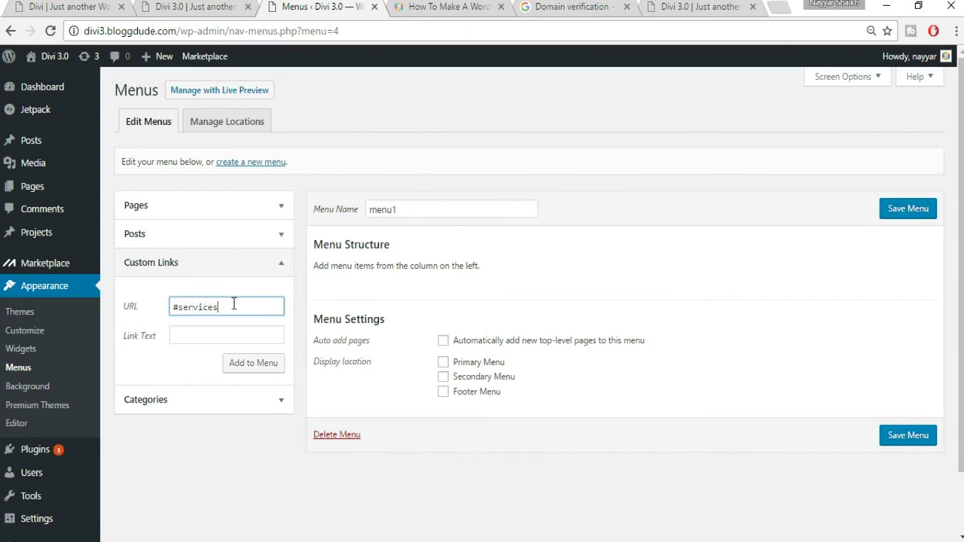
pyautogui.click(226, 332)
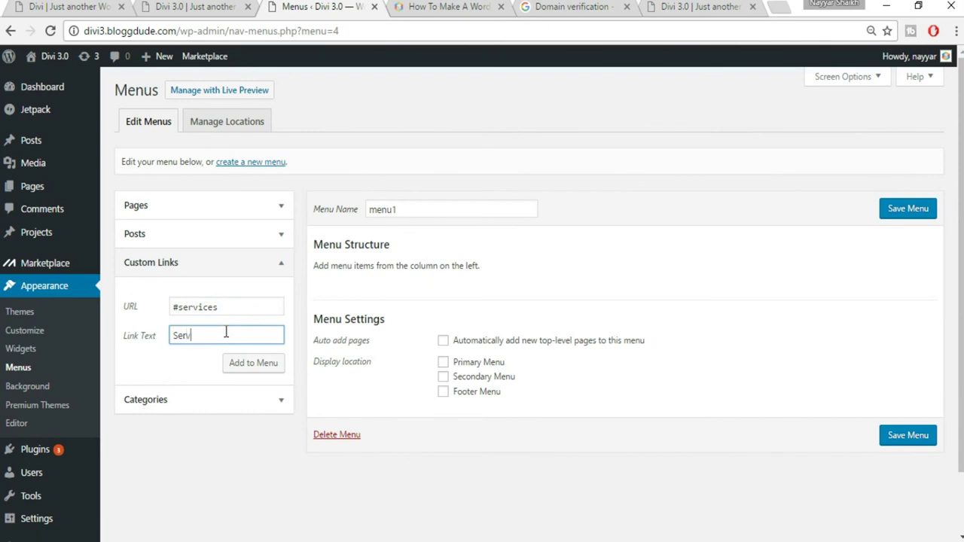
pyautogui.click(249, 363)
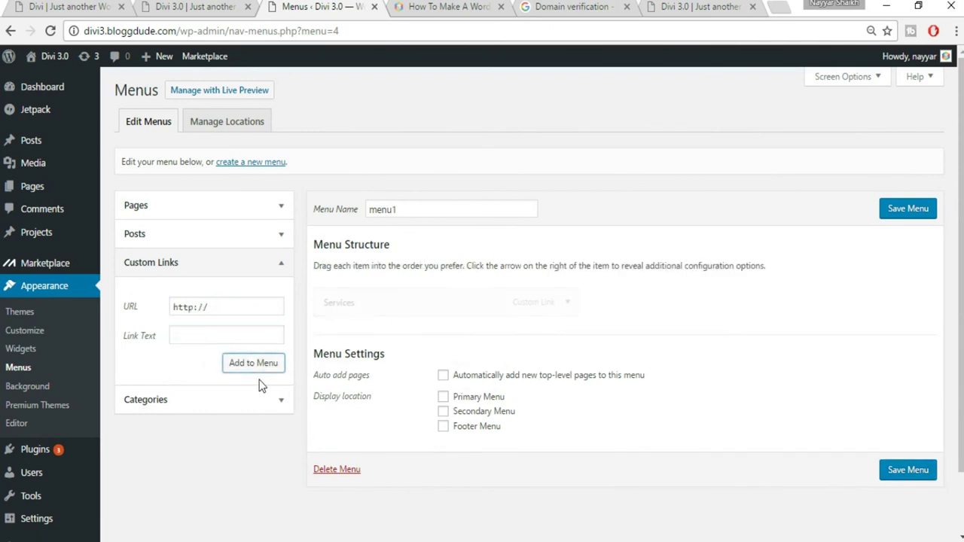
pyautogui.click(456, 398)
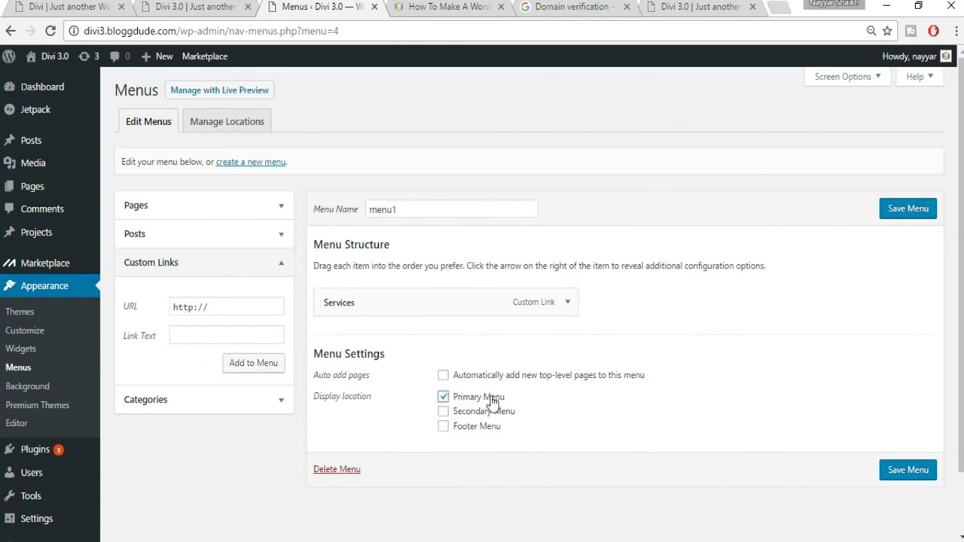
# Add an 'About Us' custom link pointing to the about section anchor
pyautogui.click(203, 7)
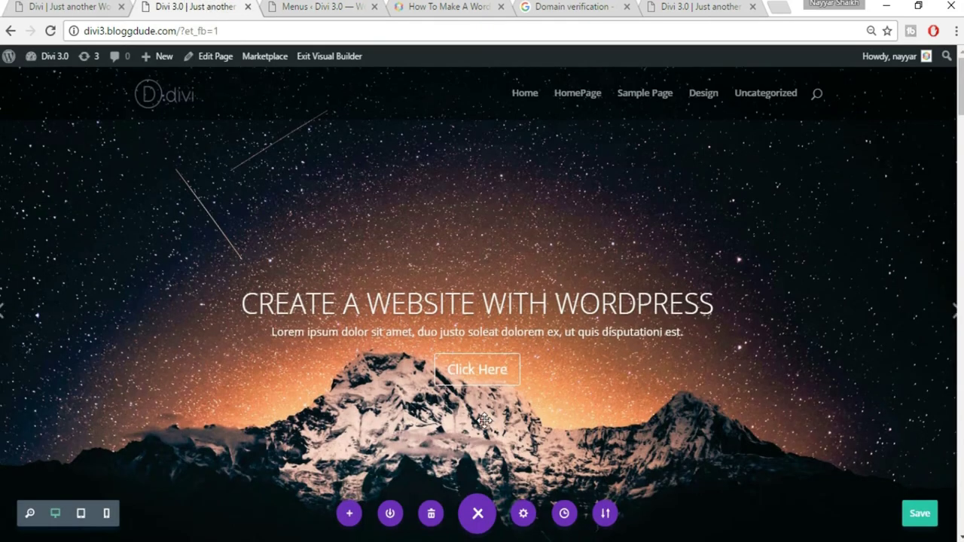
pyautogui.scroll(-8, 484, 421)
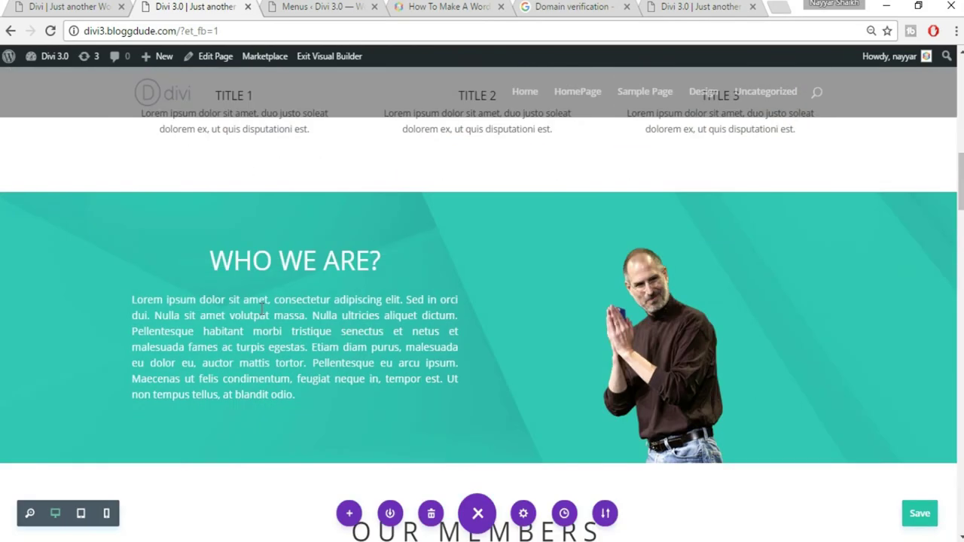
pyautogui.click(345, 9)
pyautogui.click(226, 314)
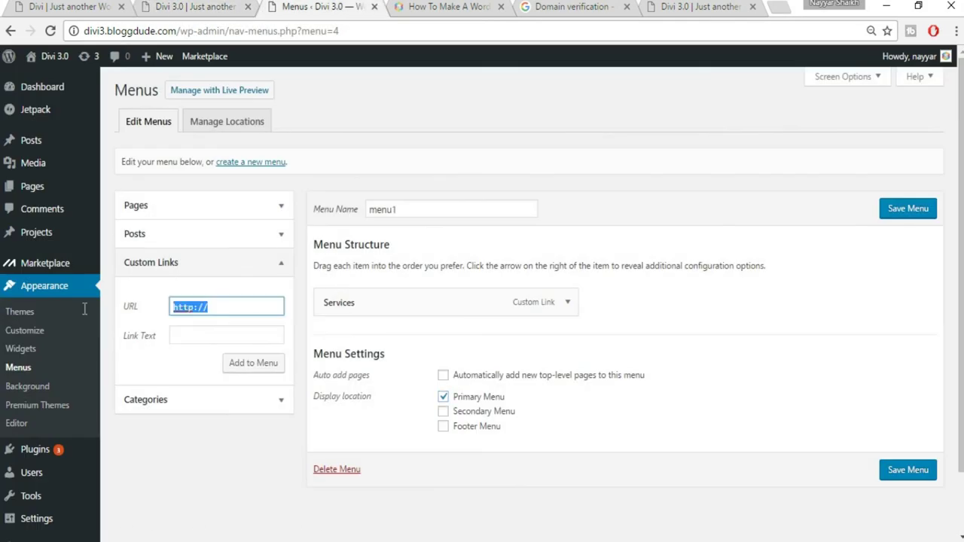
pyautogui.write('#about-us')
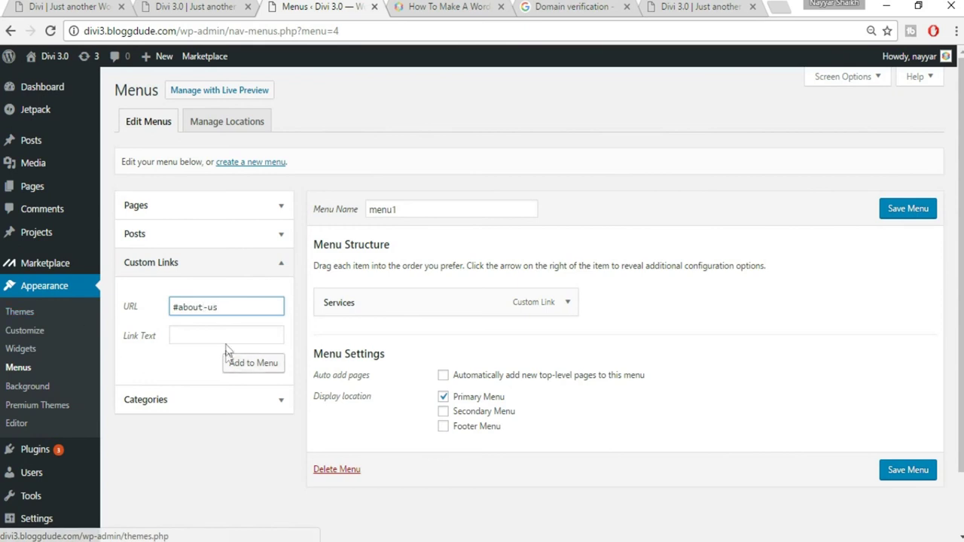
pyautogui.click(226, 336)
pyautogui.write('About Us')
pyautogui.click(230, 364)
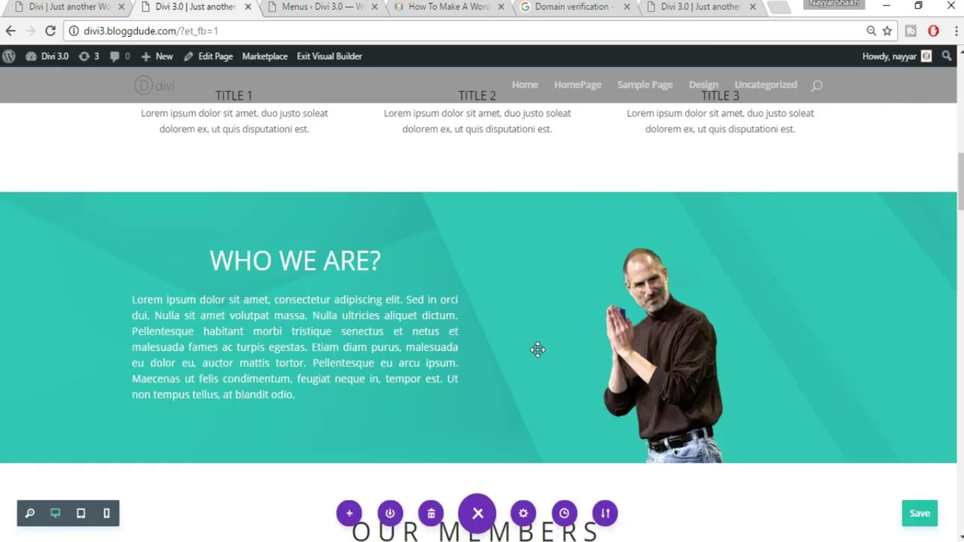
# Add an 'Our Members' custom link with address #members
pyautogui.scroll(-5, 537, 349)
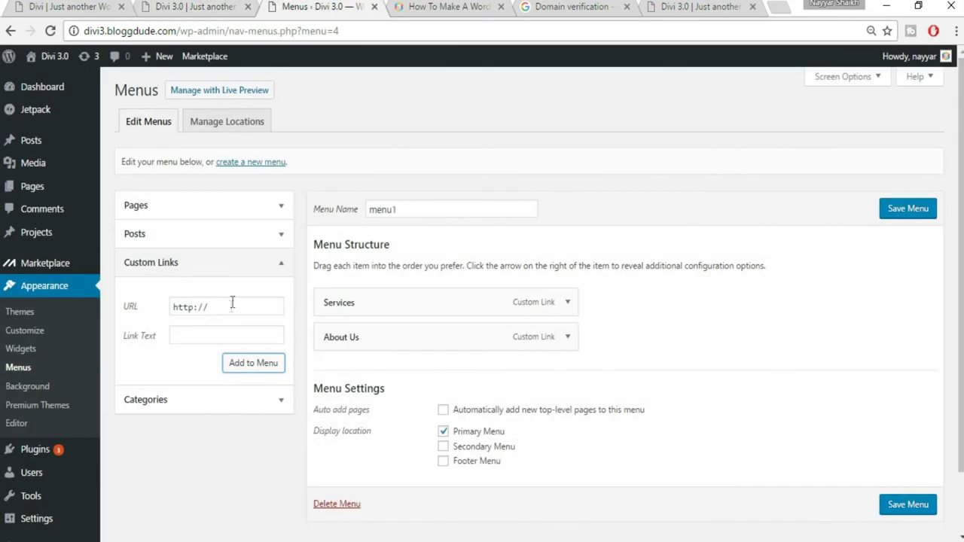
pyautogui.moveTo(232, 302); pyautogui.dragTo(171, 307)
pyautogui.write('#')
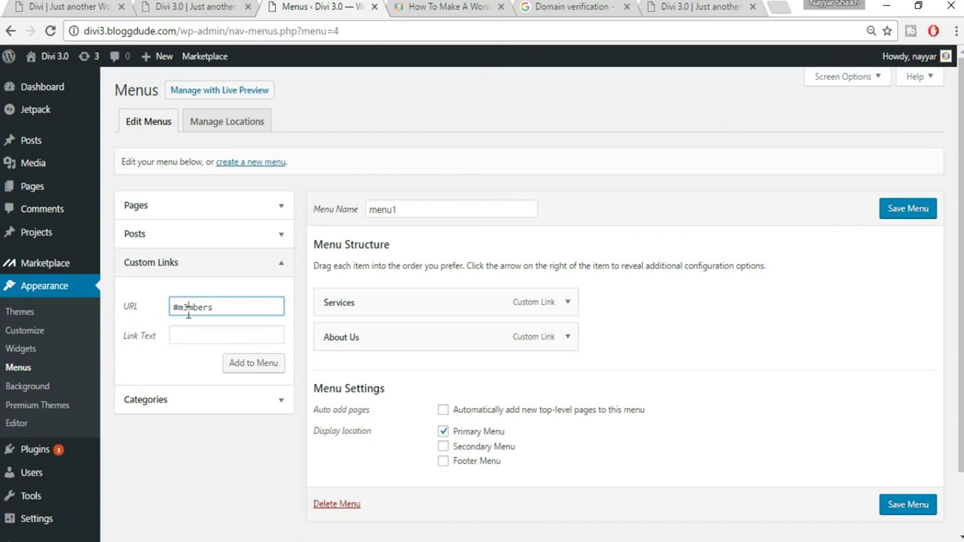
pyautogui.write('members')
pyautogui.click(222, 331)
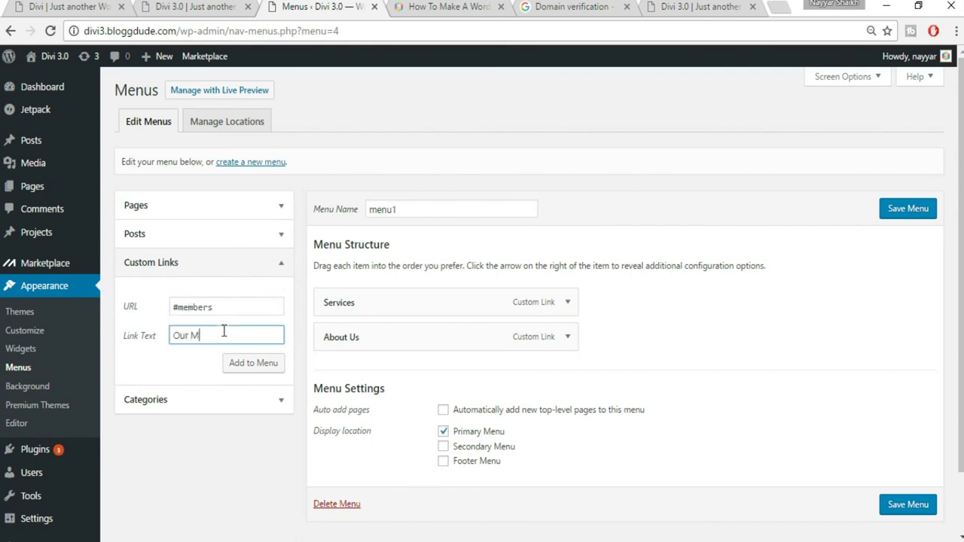
pyautogui.write('Our Members')
pyautogui.click(247, 362)
# Add a 'Mission' custom link pointing to its section anchor
pyautogui.click(238, 7)
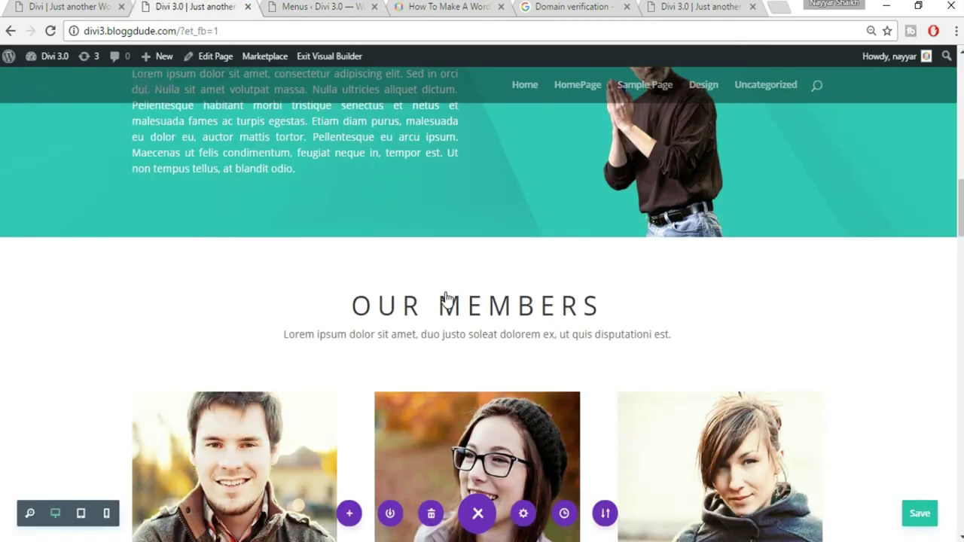
pyautogui.scroll(-5, 444, 297)
pyautogui.click(273, 5)
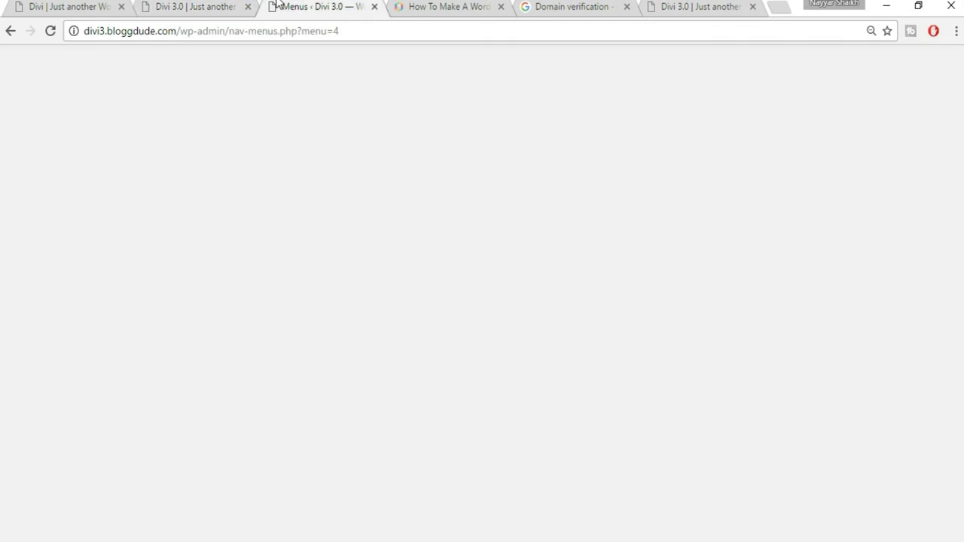
pyautogui.click(151, 302)
pyautogui.write('#mission')
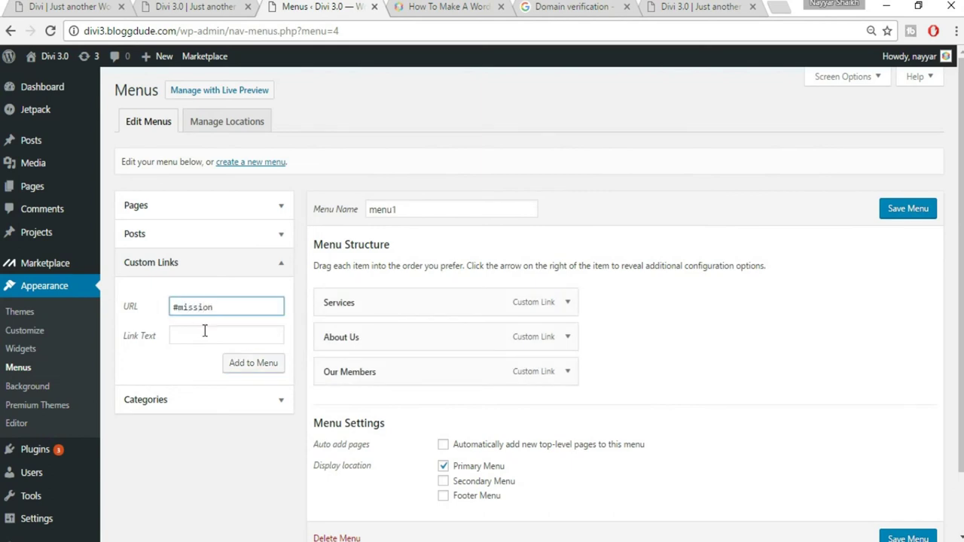
pyautogui.click(205, 331)
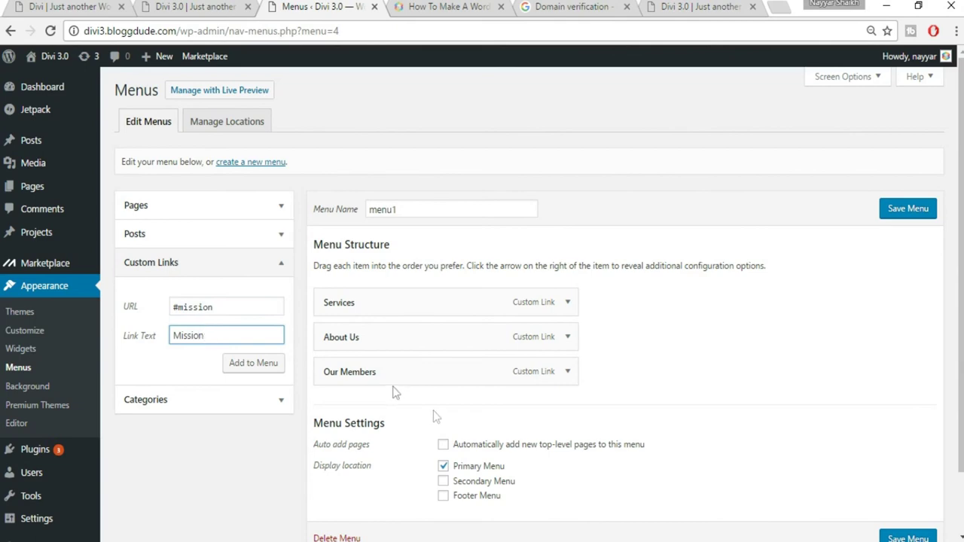
pyautogui.click(255, 363)
# Add a 'Testimonials' custom link with address #testimonials, correcting its misspelled label
pyautogui.click(145, 5)
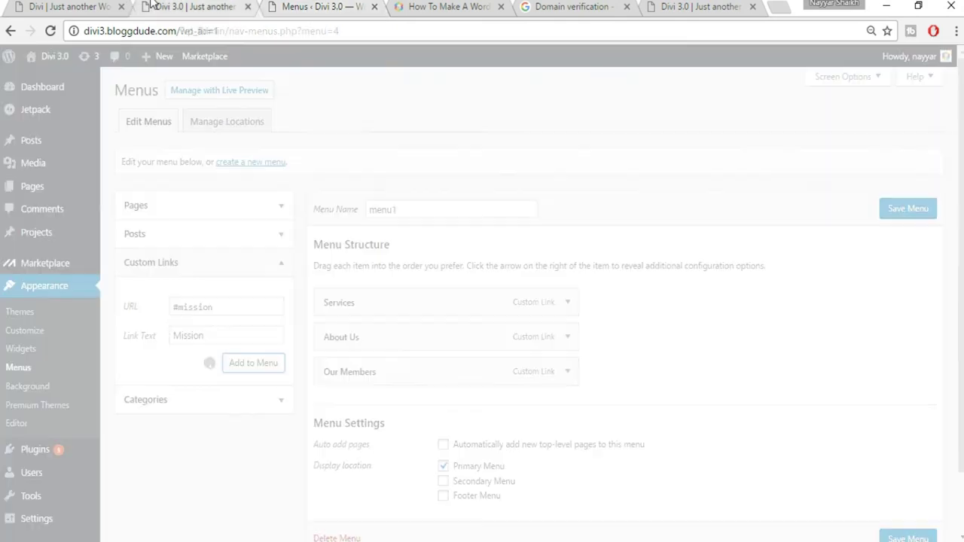
pyautogui.scroll(-5, 516, 357)
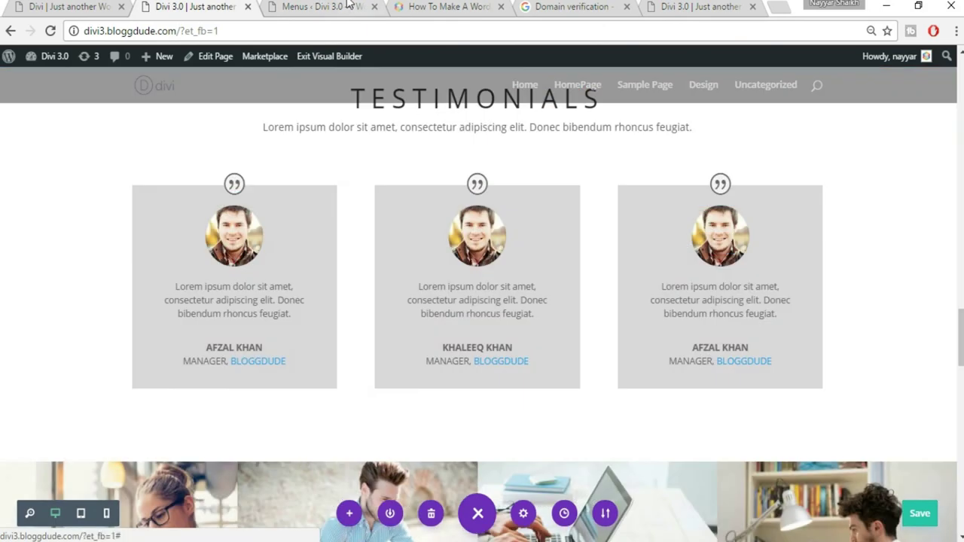
pyautogui.click(320, 6)
pyautogui.moveTo(243, 308); pyautogui.dragTo(169, 306)
pyautogui.write('#testimonials')
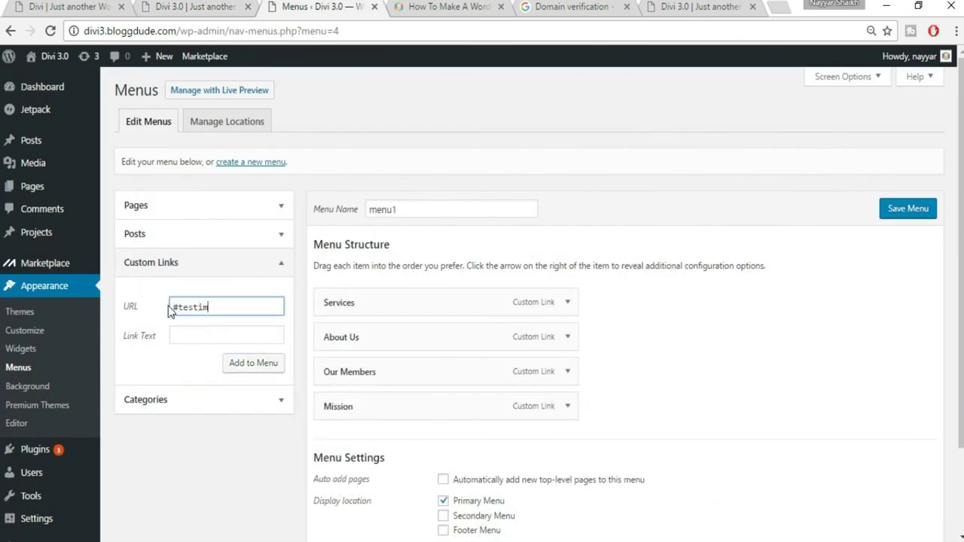
pyautogui.click(237, 339)
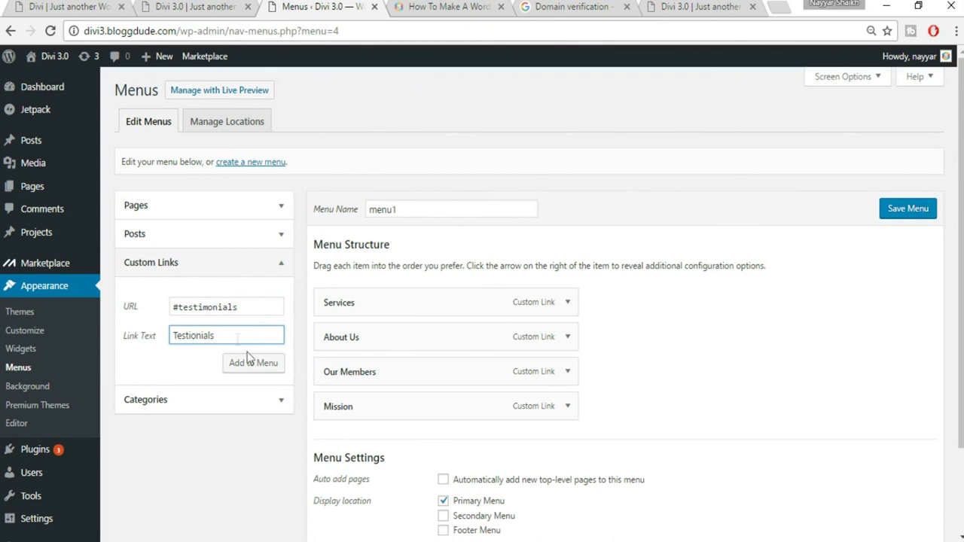
pyautogui.click(201, 335)
pyautogui.press('BackSpace')
pyautogui.press('BackSpace')
pyautogui.write('mon')
pyautogui.click(271, 369)
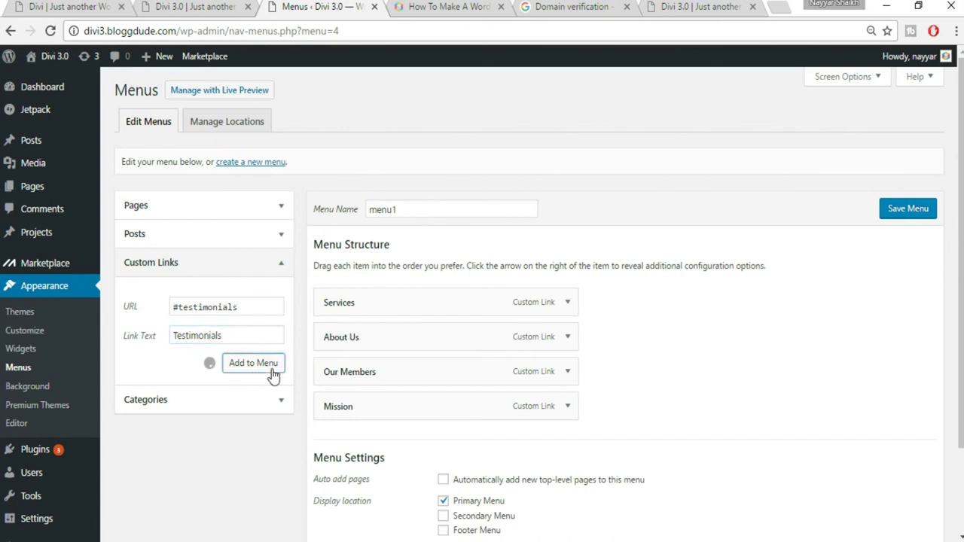
# Add a 'Gallery' custom link pointing to #gallery
pyautogui.hotkey('ctrl', 'shift', 'Tab')
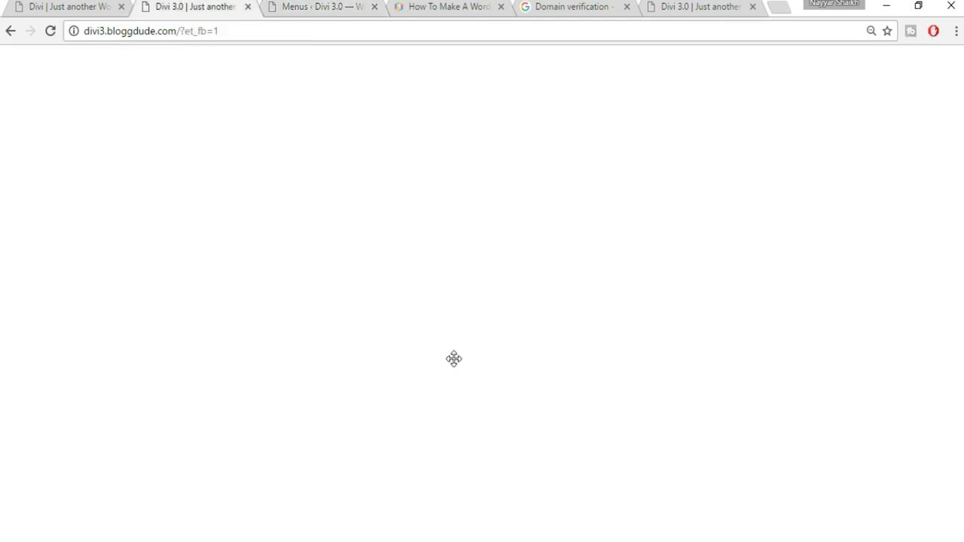
pyautogui.scroll(-5, 455, 361)
pyautogui.hotkey('ctrl', 'Tab')
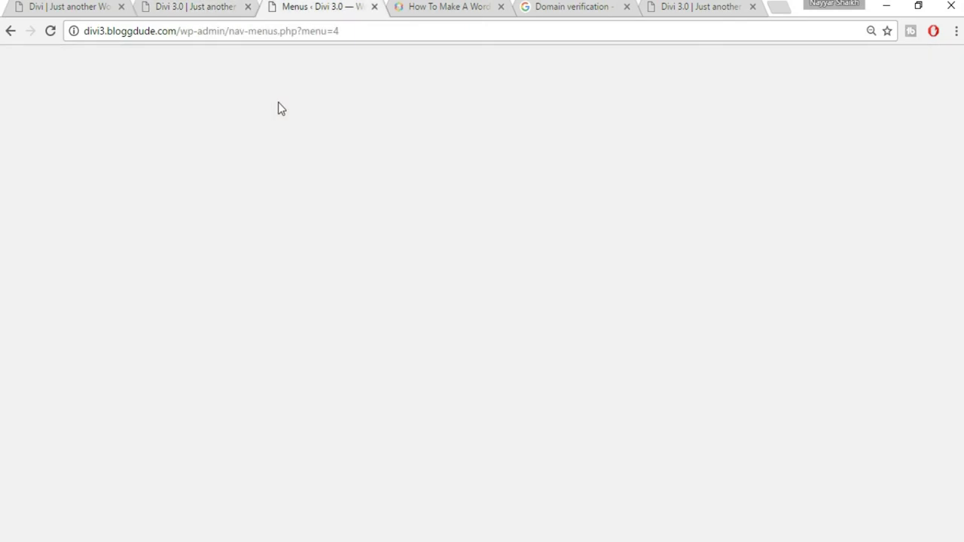
pyautogui.moveTo(226, 308); pyautogui.dragTo(171, 302)
pyautogui.write('#gallery')
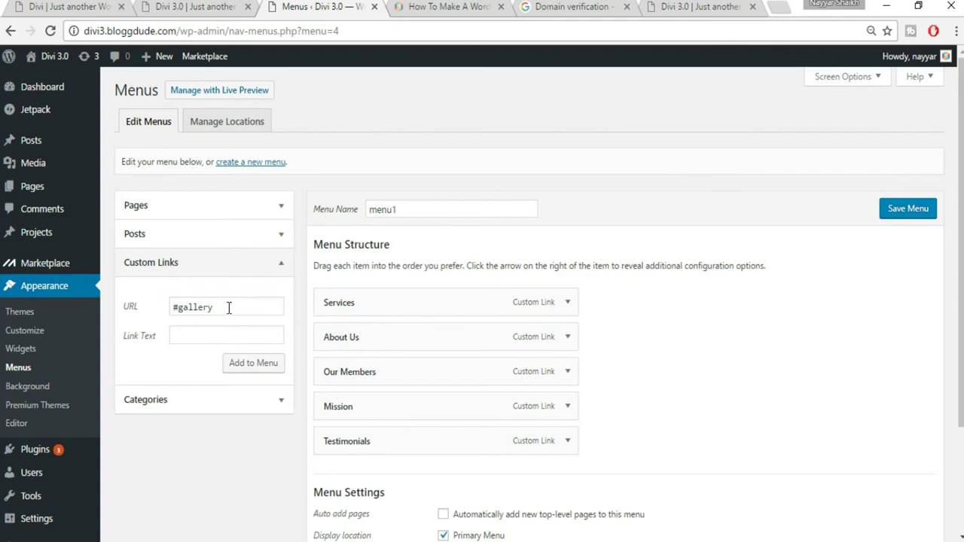
pyautogui.click(233, 332)
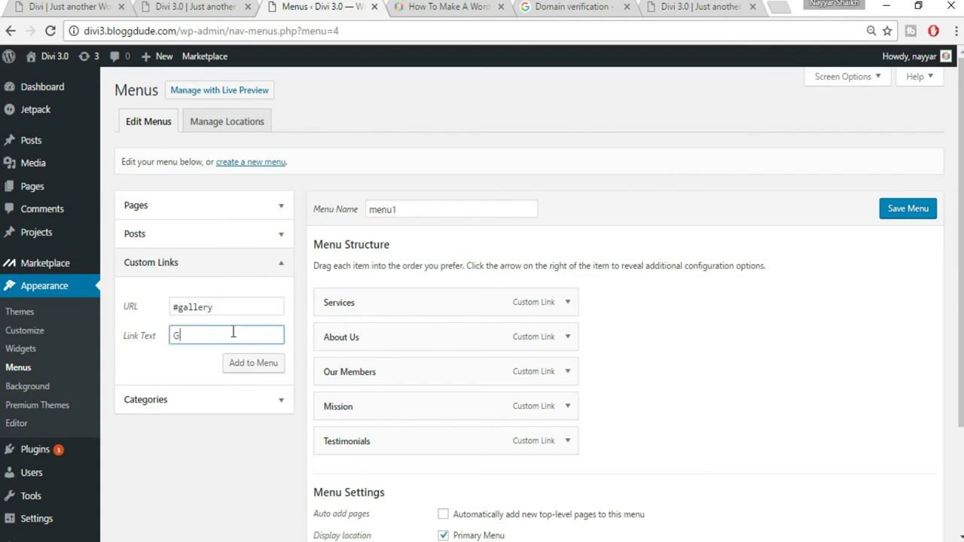
pyautogui.click(271, 363)
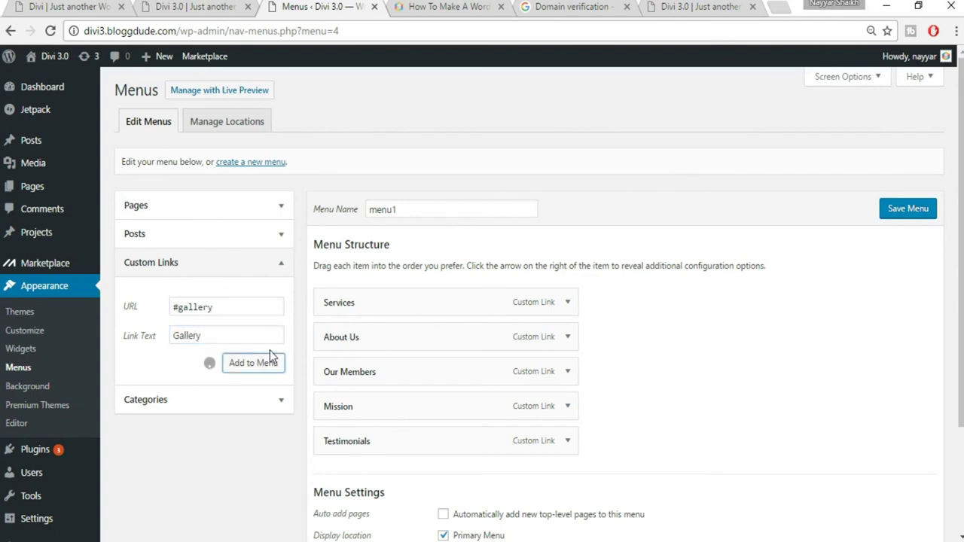
# Add a 'Blog' custom link pointing to #blog
pyautogui.hotkey('ctrl', 'shift', 'Tab')
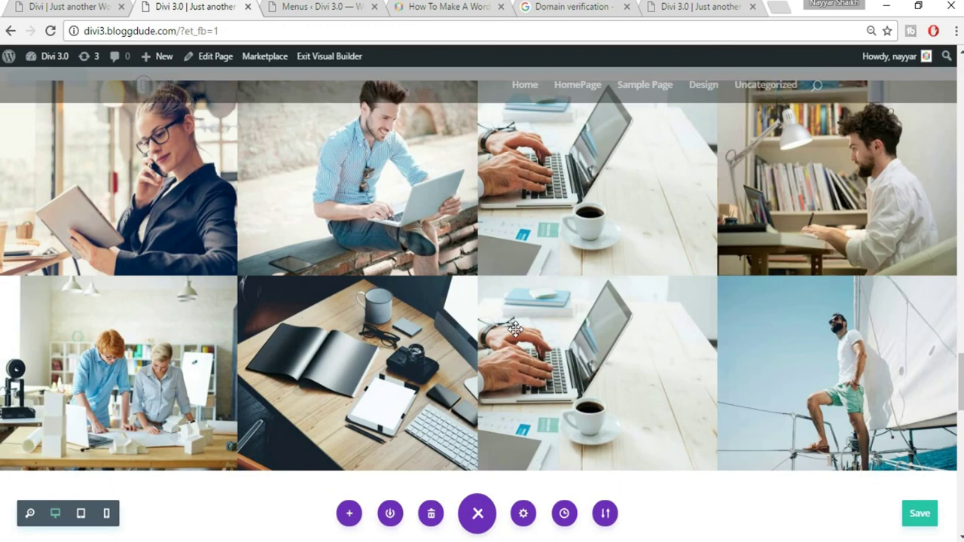
pyautogui.scroll(-5, 514, 329)
pyautogui.hotkey('ctrl', 'Tab')
pyautogui.click(246, 307)
pyautogui.write('#')
pyautogui.press('Tab')
pyautogui.write('Blog')
pyautogui.click(253, 364)
# Add a 'Contact Us' custom link pointing to #contact-us
pyautogui.click(188, 7)
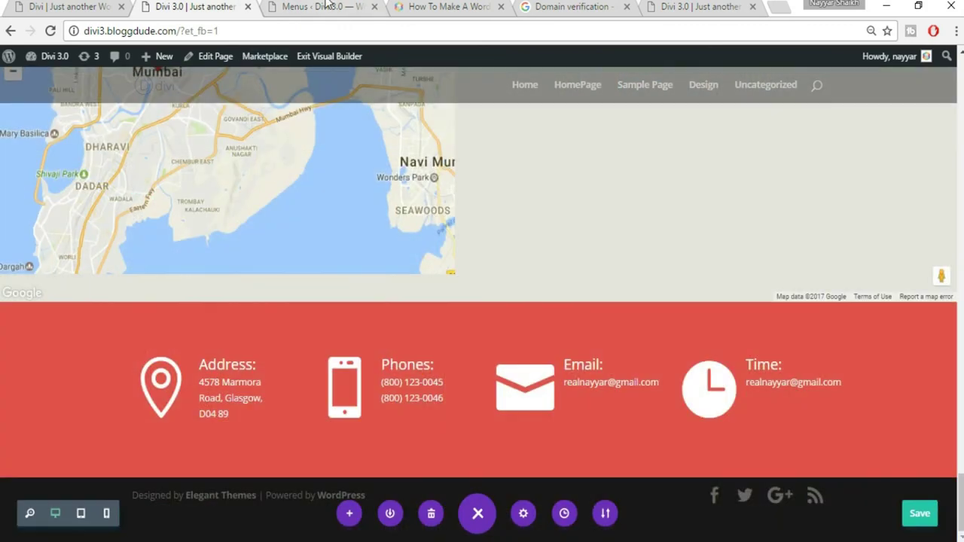
pyautogui.click(320, 7)
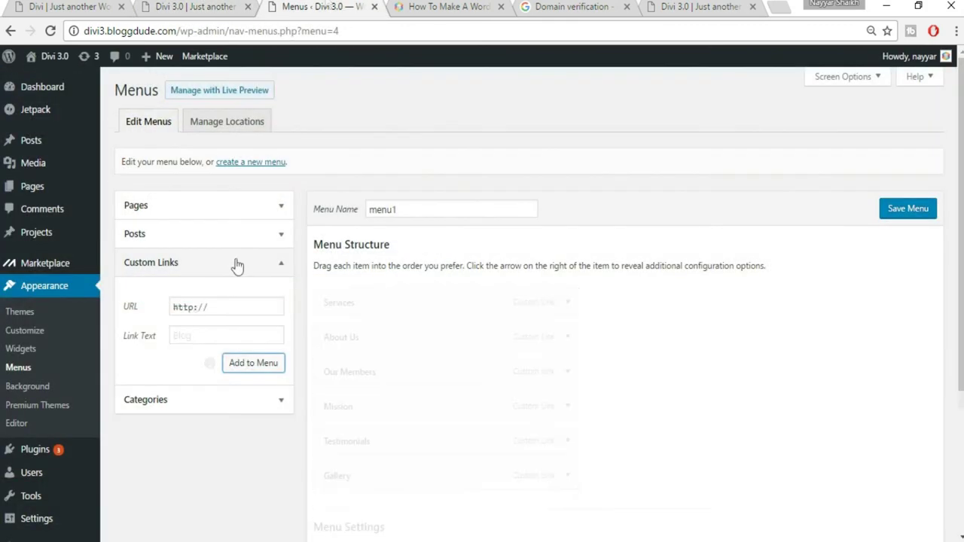
pyautogui.moveTo(217, 305); pyautogui.dragTo(130, 312)
pyautogui.write('#contact-us')
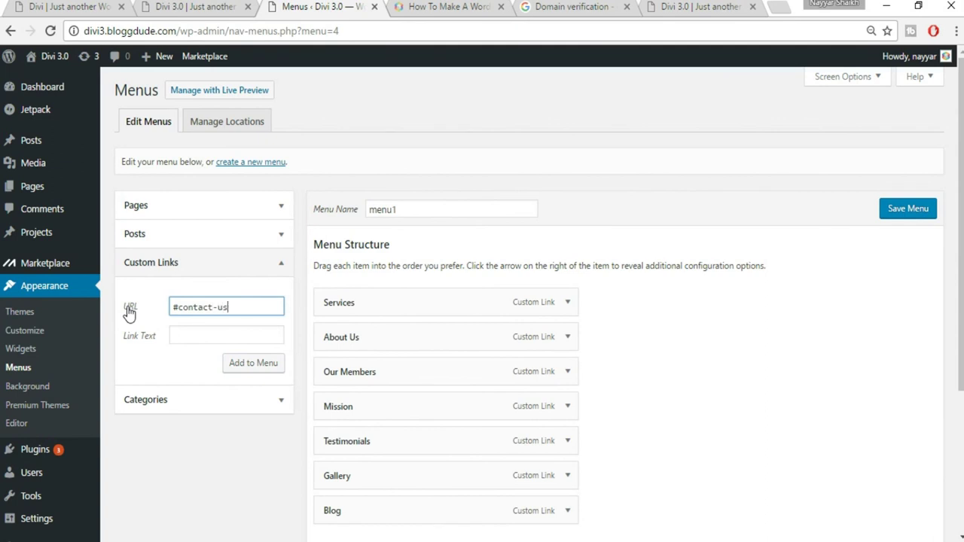
pyautogui.press('Tab')
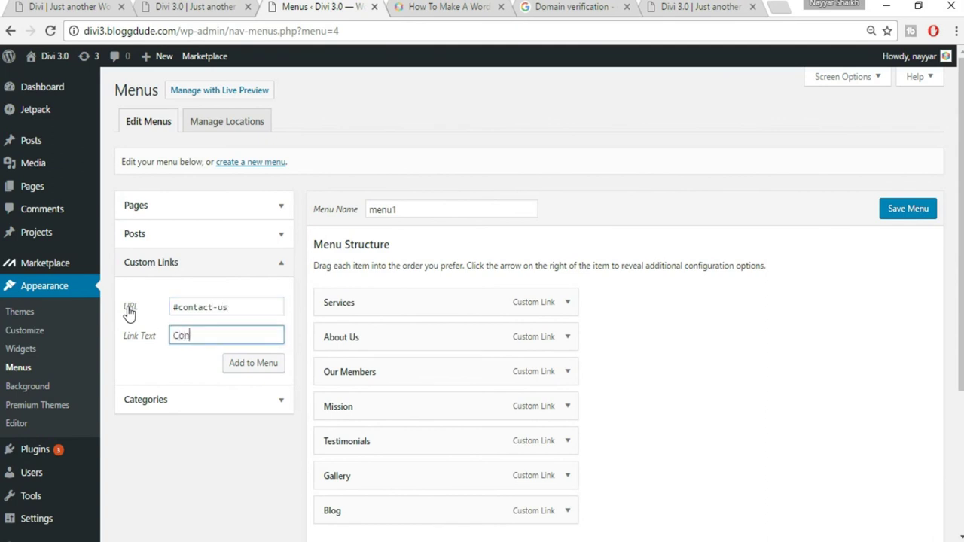
pyautogui.write('Contact Us')
pyautogui.click(256, 367)
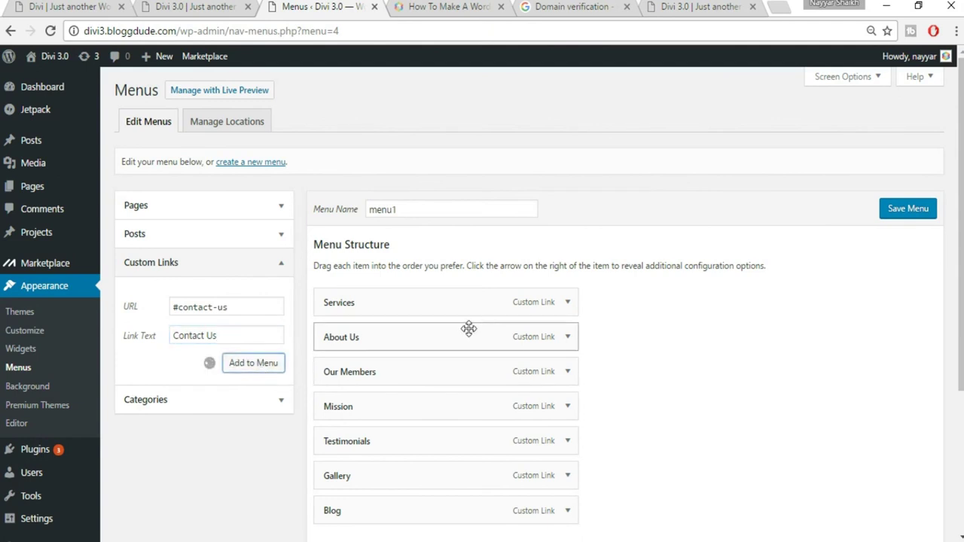
# Save menu1 and reload the builder page to show the new menu
pyautogui.click(896, 216)
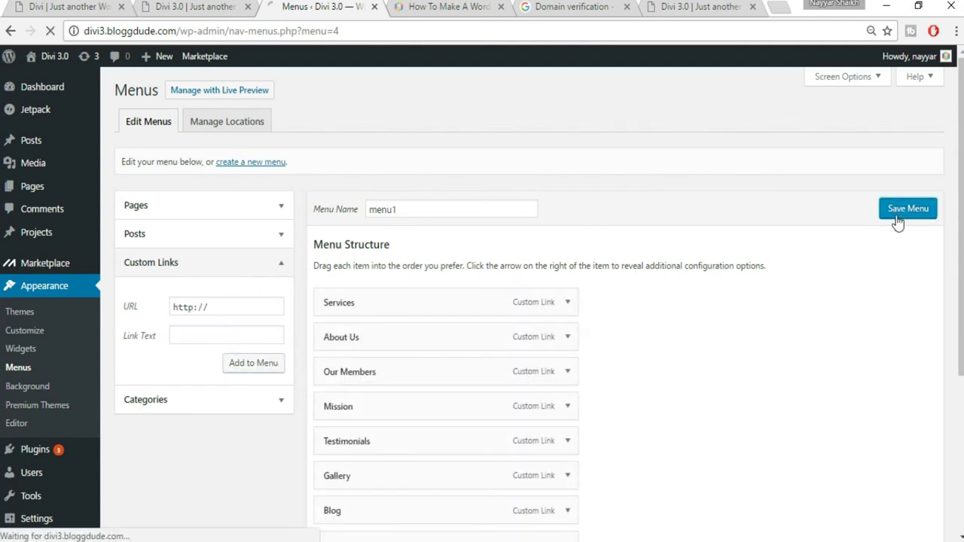
pyautogui.click(202, 6)
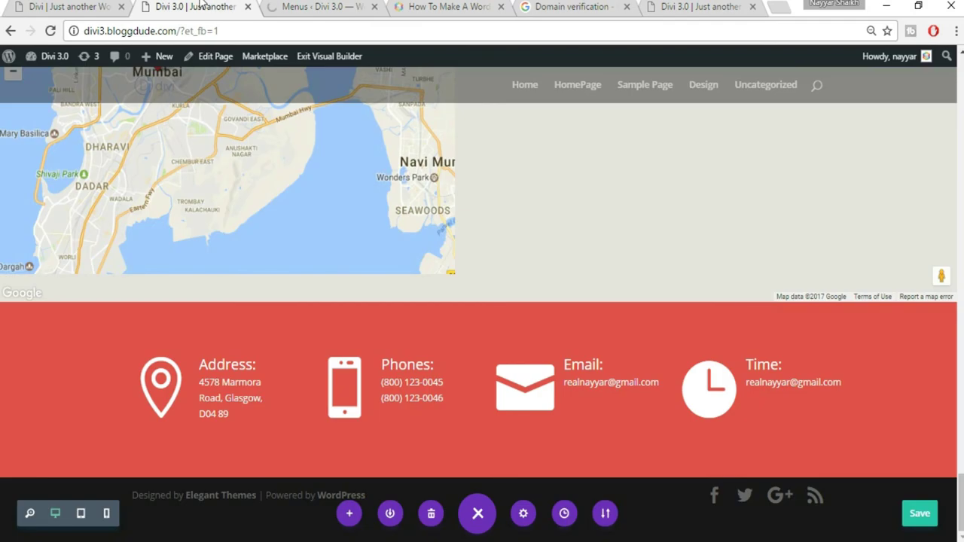
pyautogui.click(50, 32)
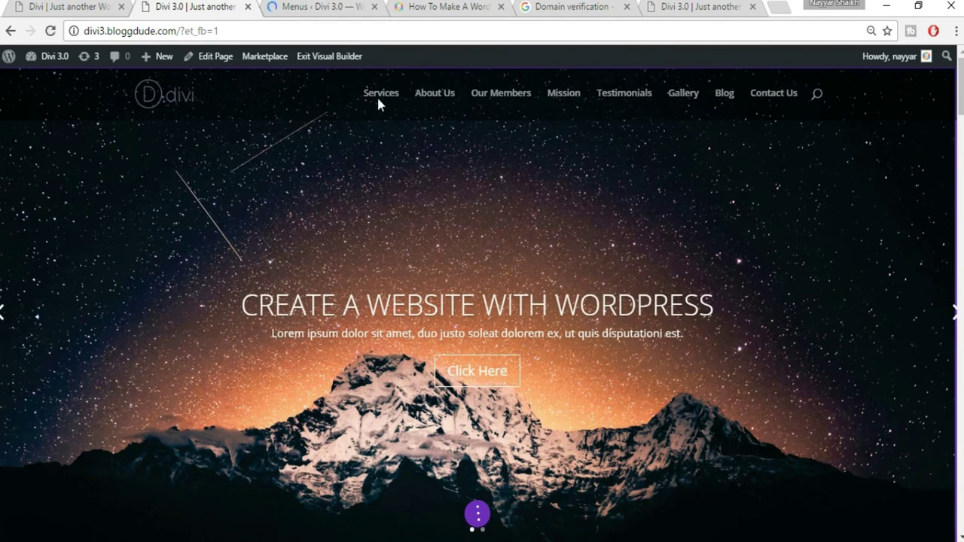
# Test that the Our Members, Testimonials and Blog menu links jump to their sections
pyautogui.click(500, 93)
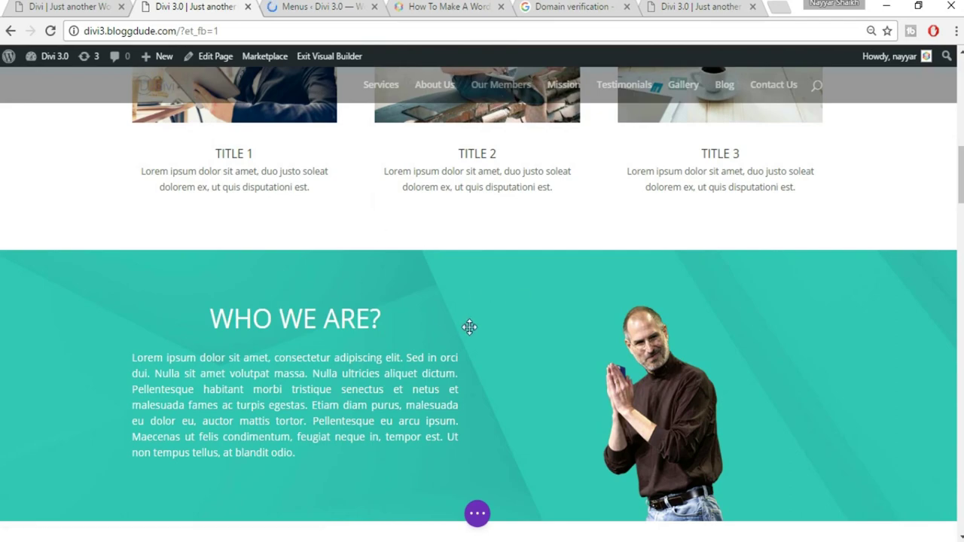
pyautogui.scroll(-3, 468, 327)
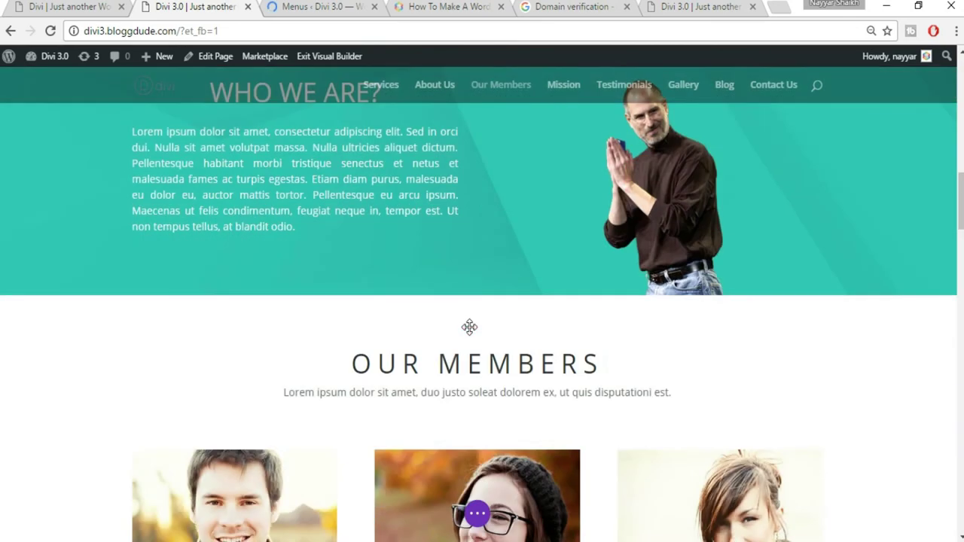
pyautogui.click(491, 98)
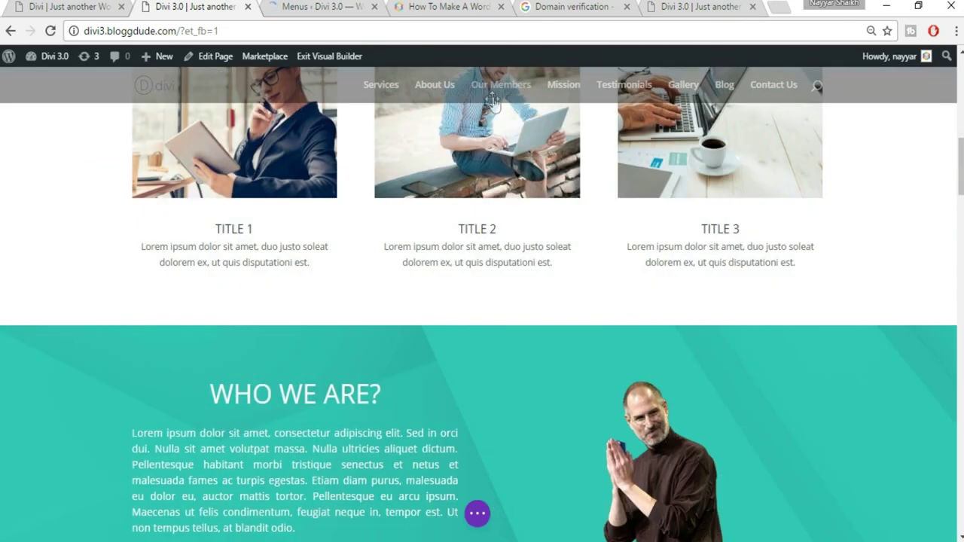
pyautogui.click(499, 94)
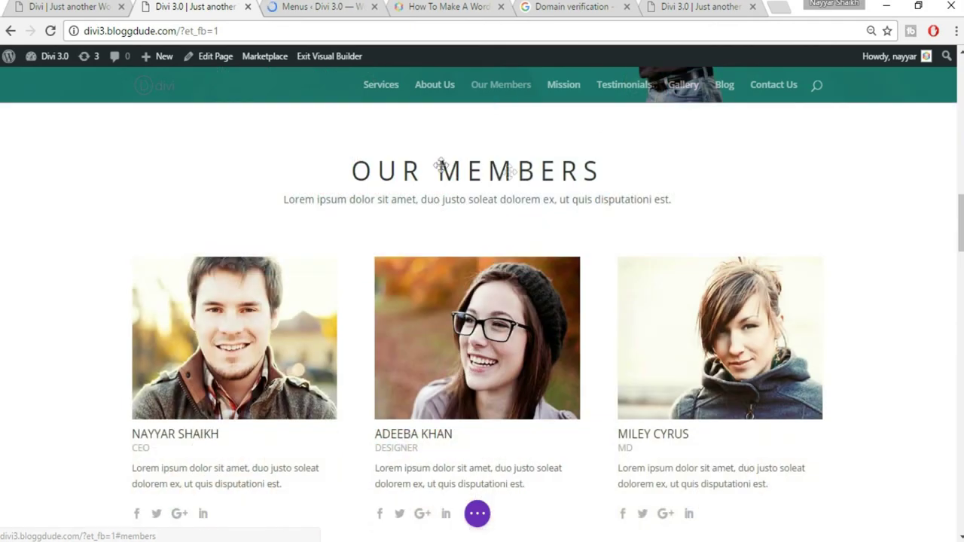
pyautogui.click(625, 87)
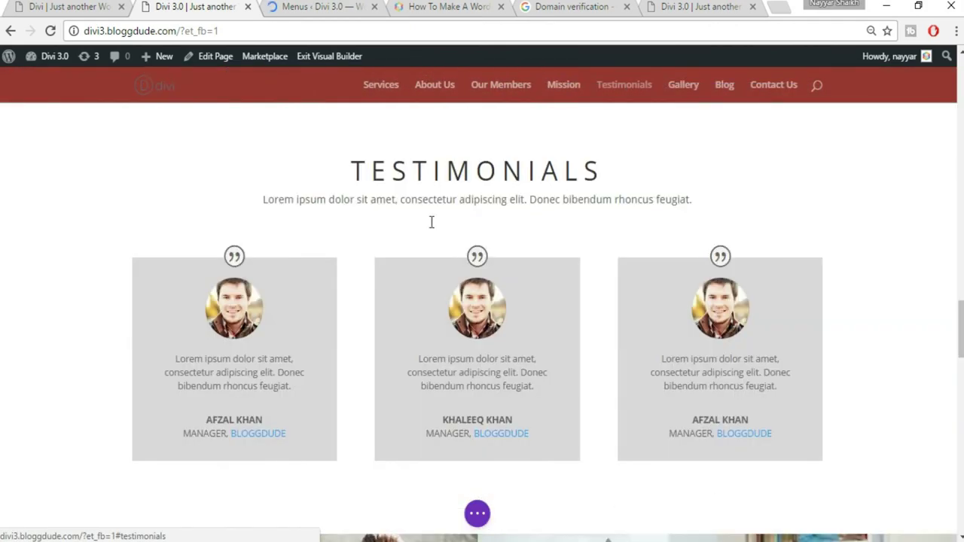
pyautogui.click(725, 95)
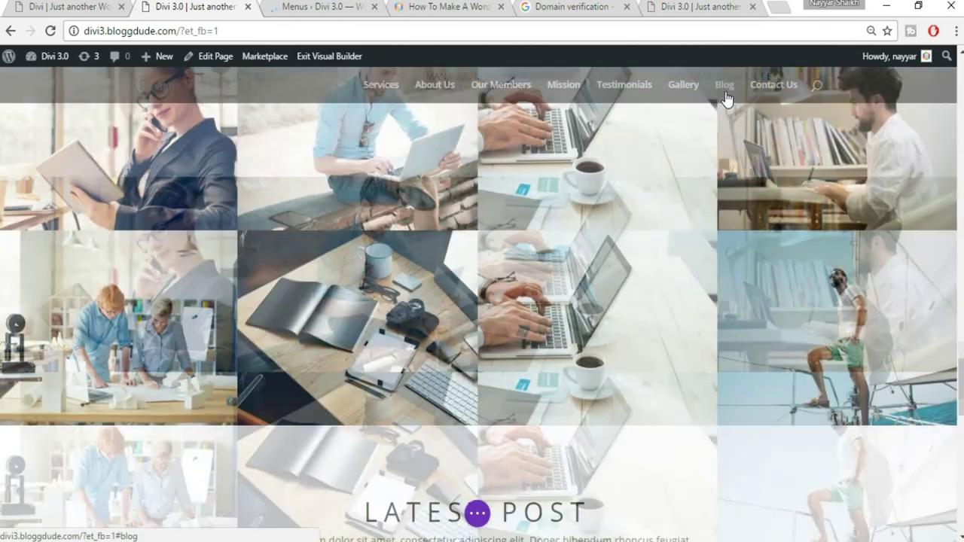
pyautogui.moveTo(960, 421); pyautogui.dragTo(962, 81)
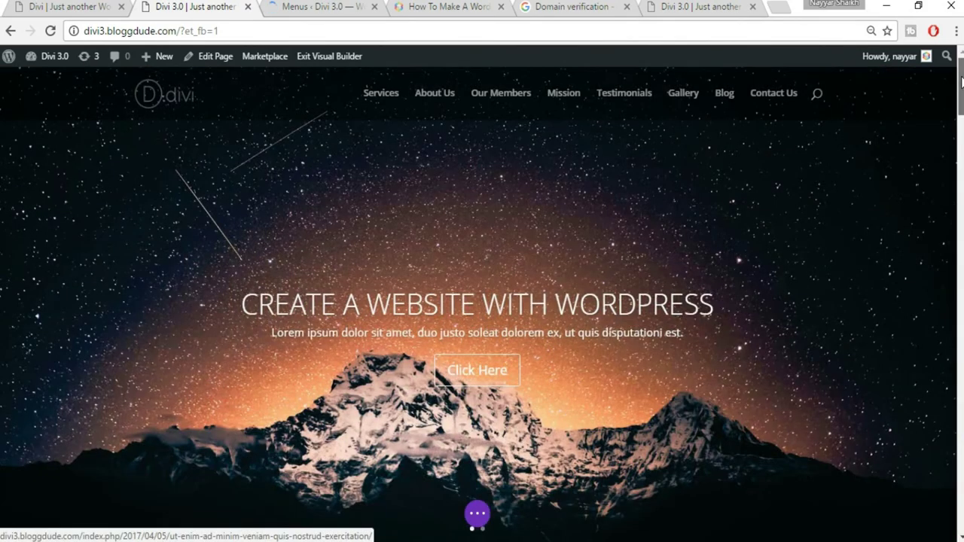
# Save the home page in the Divi builder
pyautogui.click(478, 514)
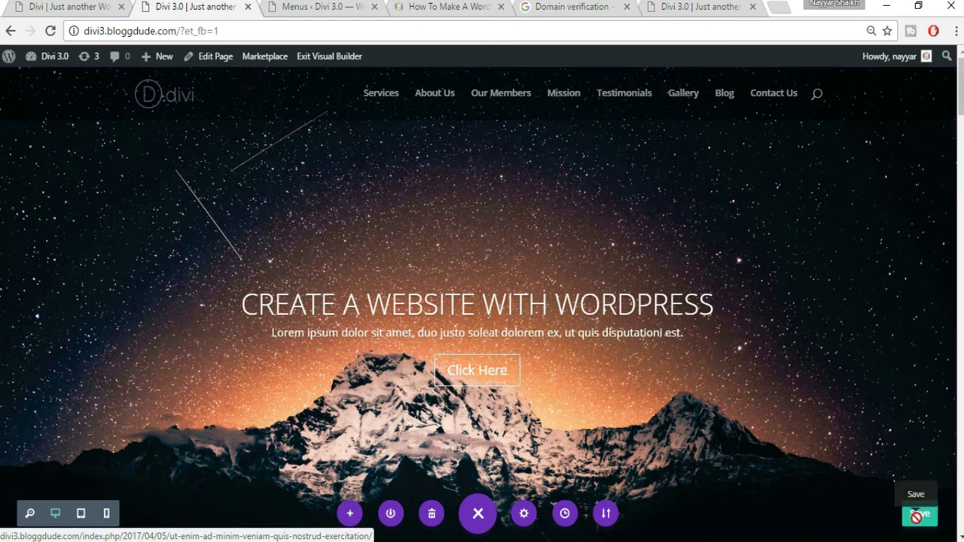
pyautogui.click(916, 517)
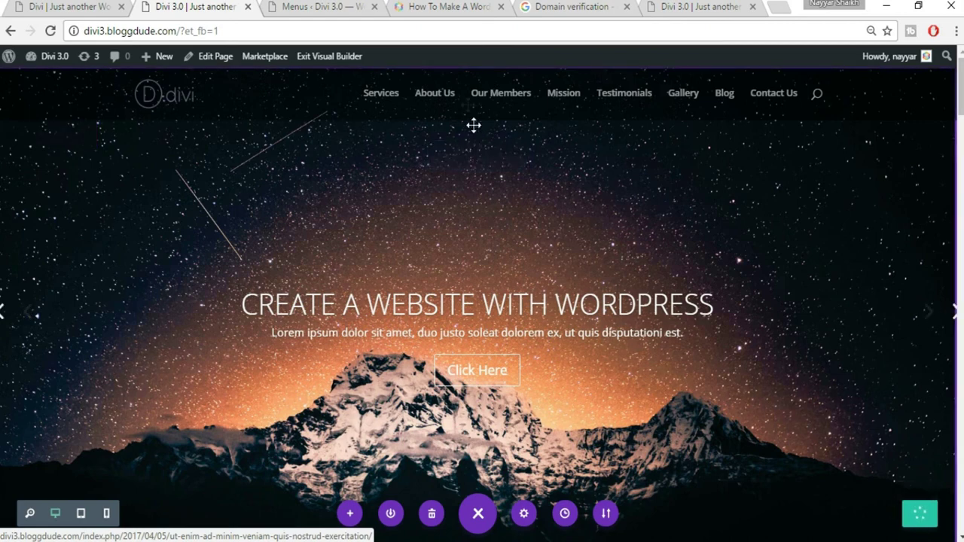
pyautogui.click(450, 7)
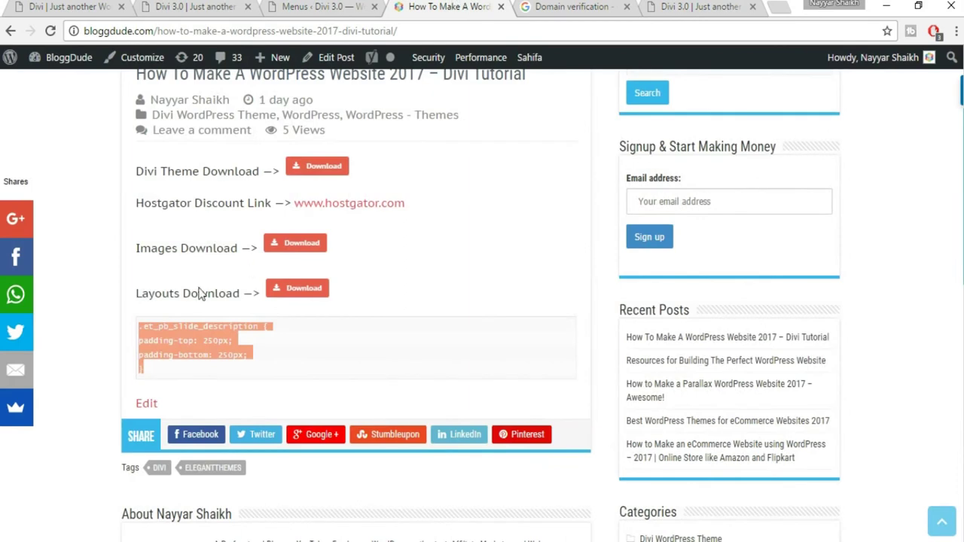
pyautogui.click(199, 287)
pyautogui.click(209, 5)
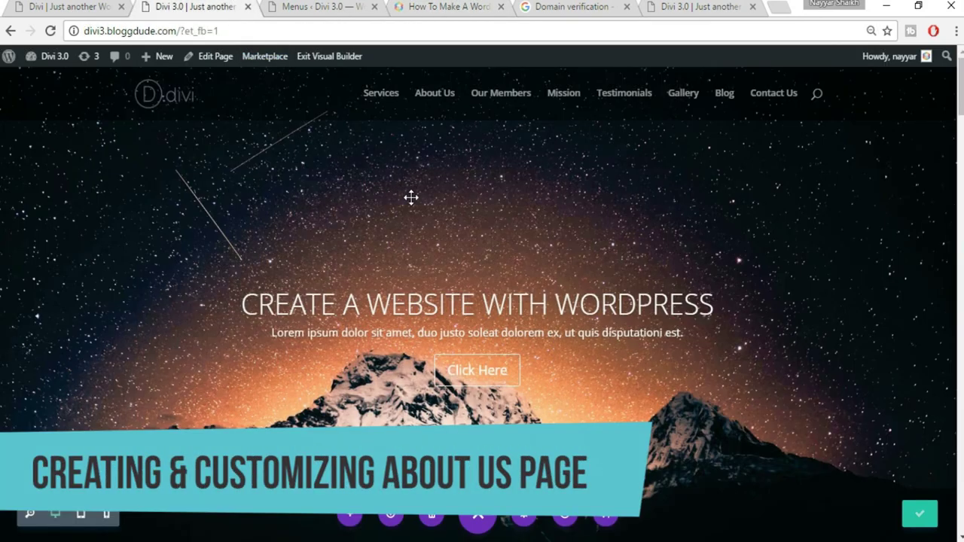
# Create and publish a new page titled 'About Us', then view it
pyautogui.moveTo(153, 61)
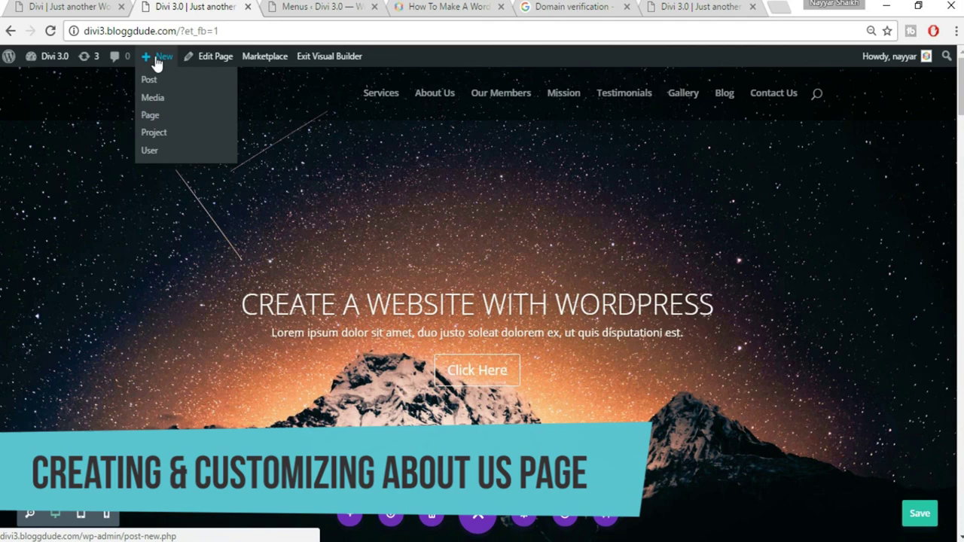
pyautogui.click(151, 114)
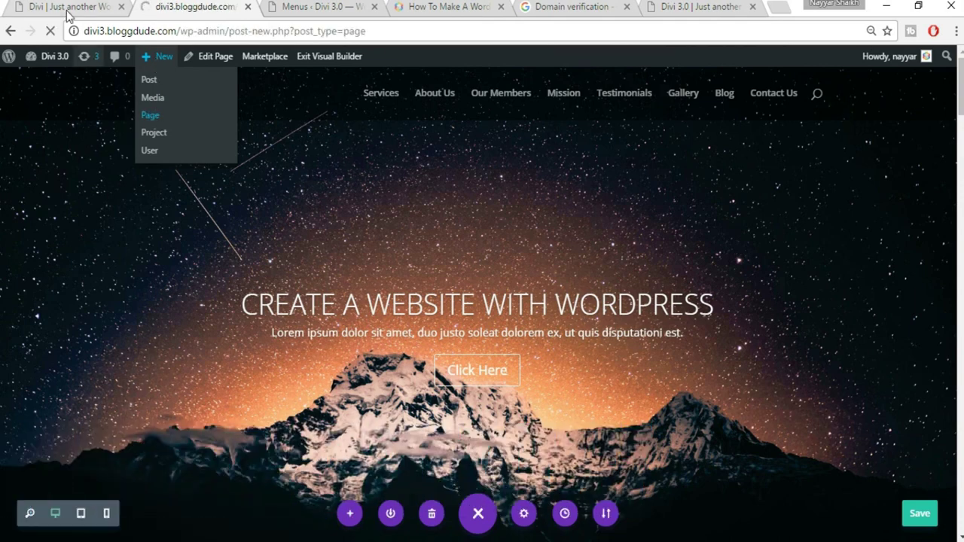
pyautogui.click(68, 9)
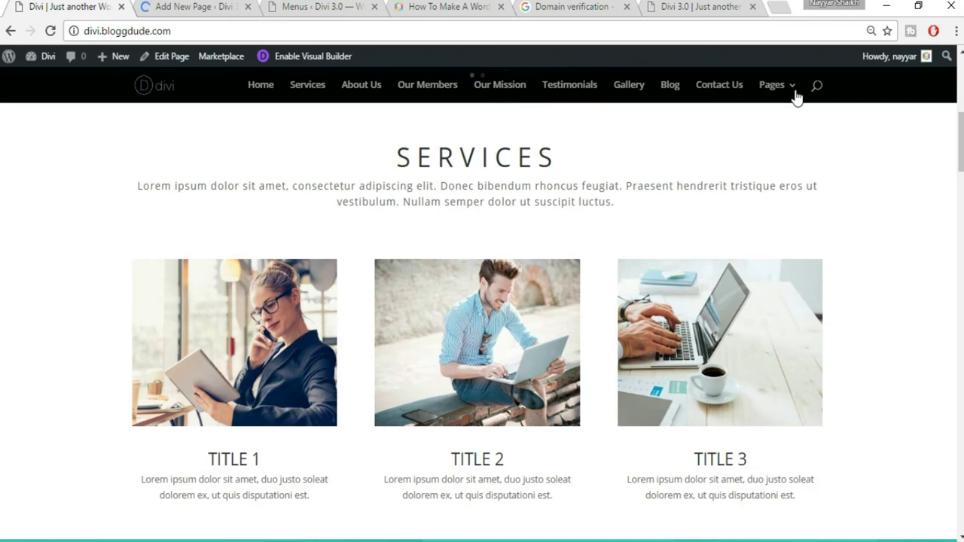
pyautogui.moveTo(796, 97)
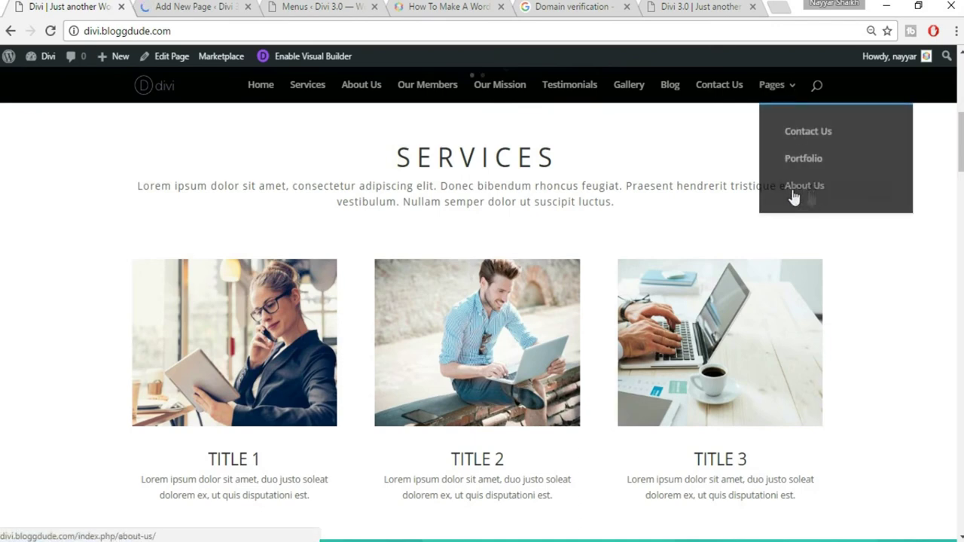
pyautogui.hotkey('ctrl', 'Tab')
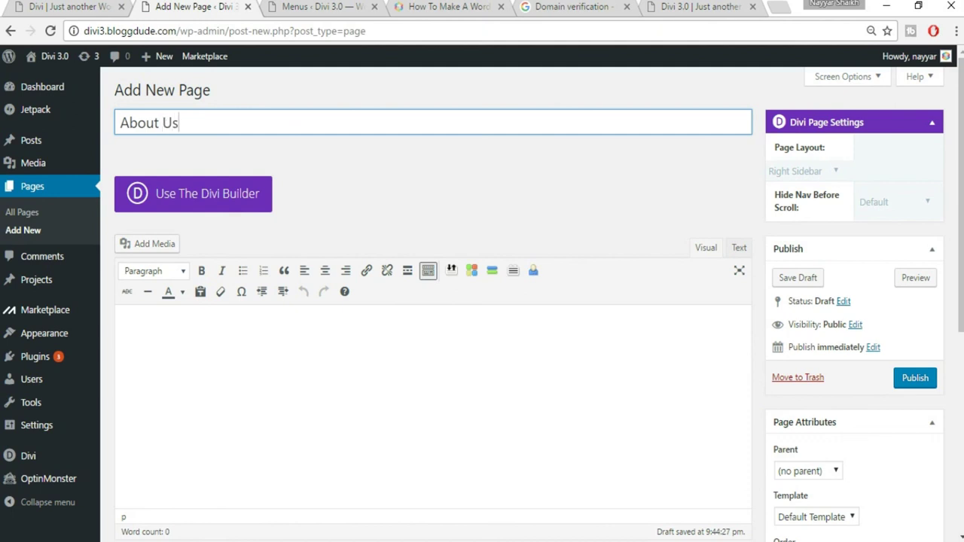
pyautogui.click(932, 377)
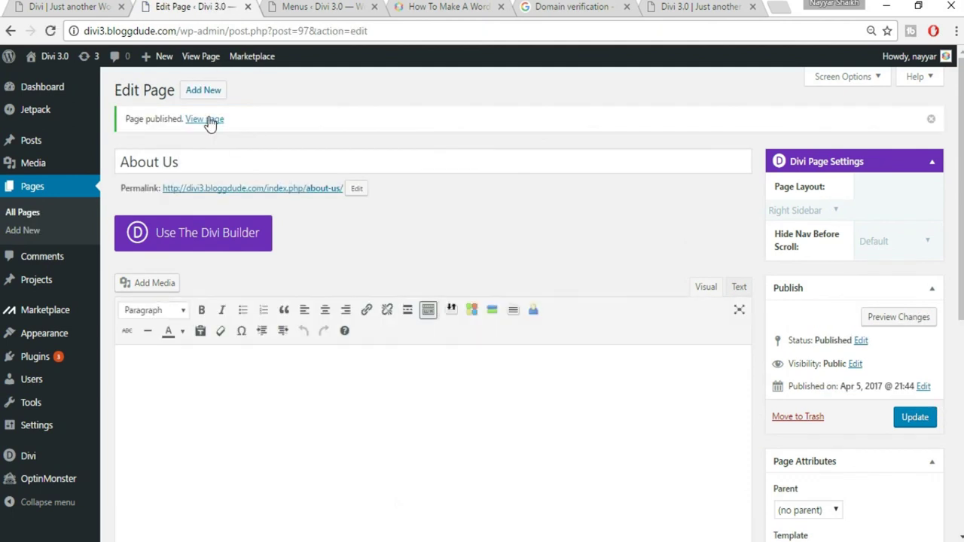
pyautogui.click(209, 121)
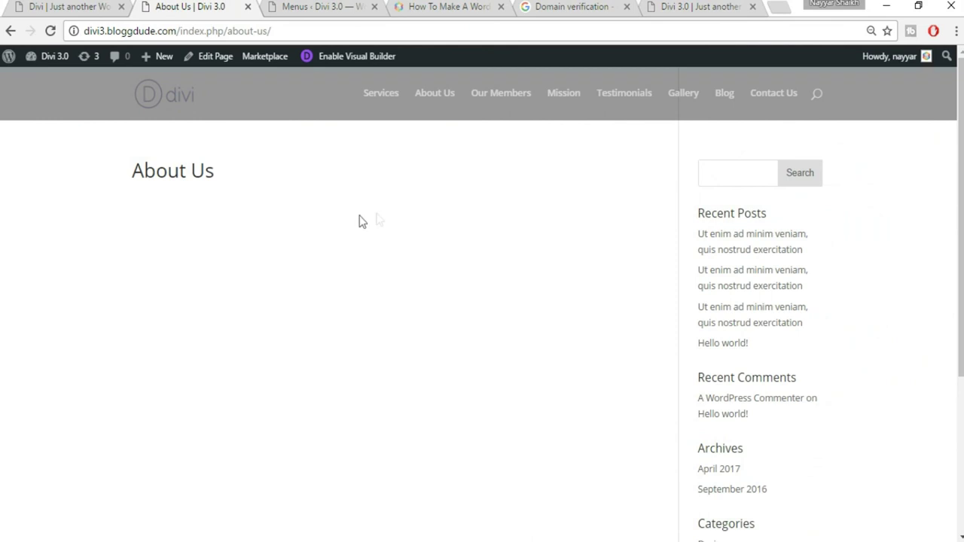
# Enable the Visual Builder on About Us and open its Portability dialog
pyautogui.click(341, 66)
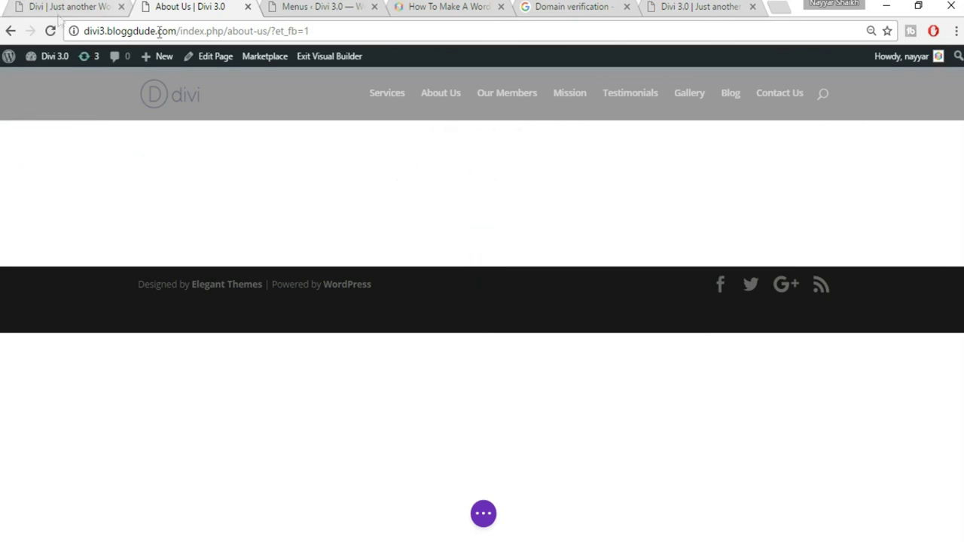
pyautogui.click(483, 516)
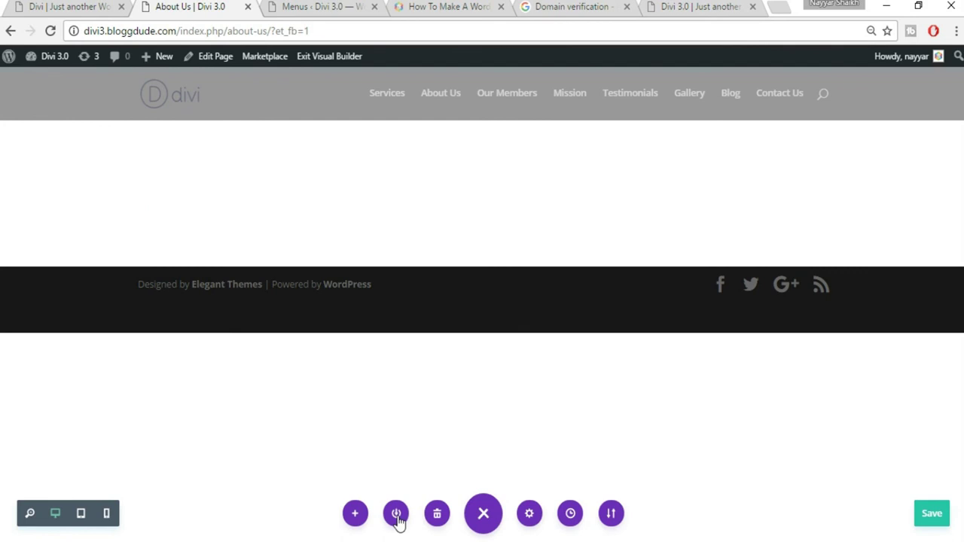
pyautogui.click(611, 514)
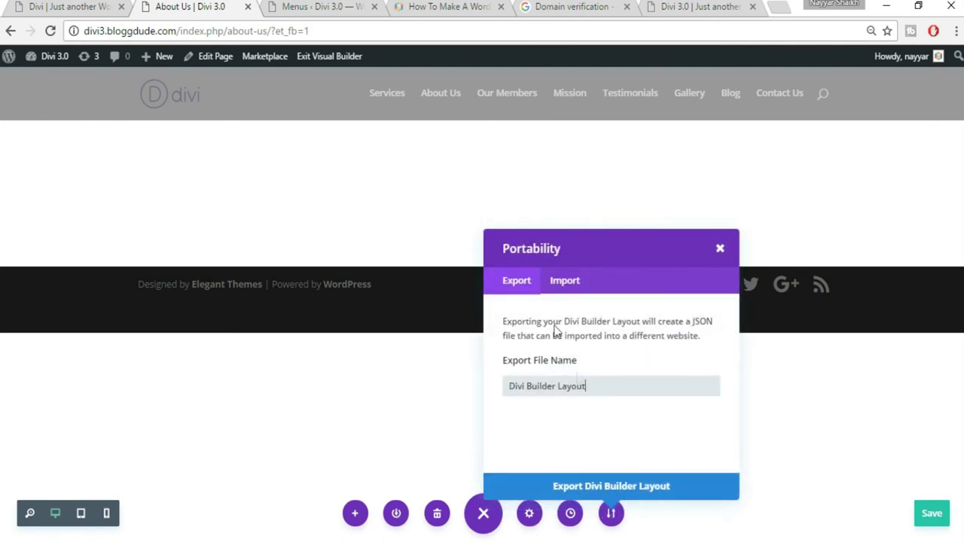
# Import the About-Us JSON layout from Divi 3.0 > Pages into the About Us page
pyautogui.click(575, 290)
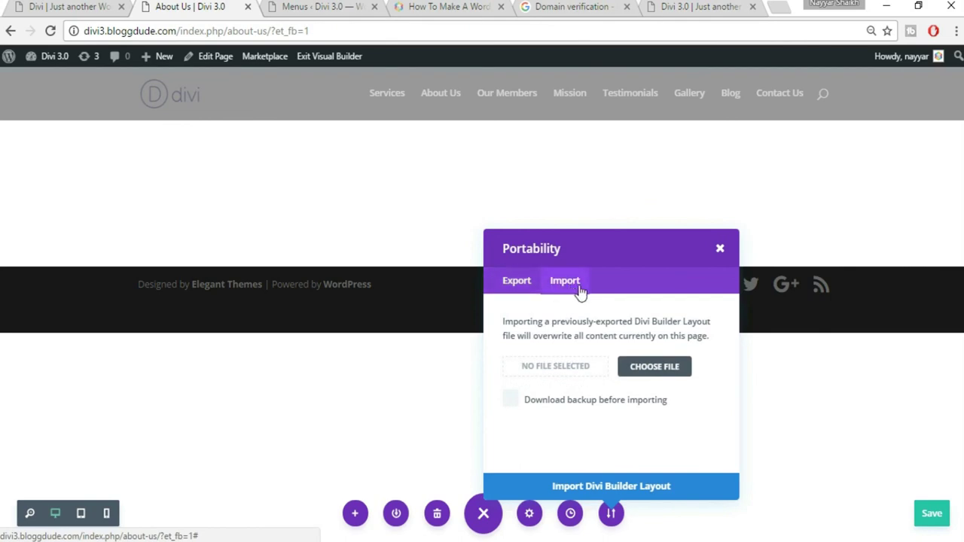
pyautogui.click(652, 369)
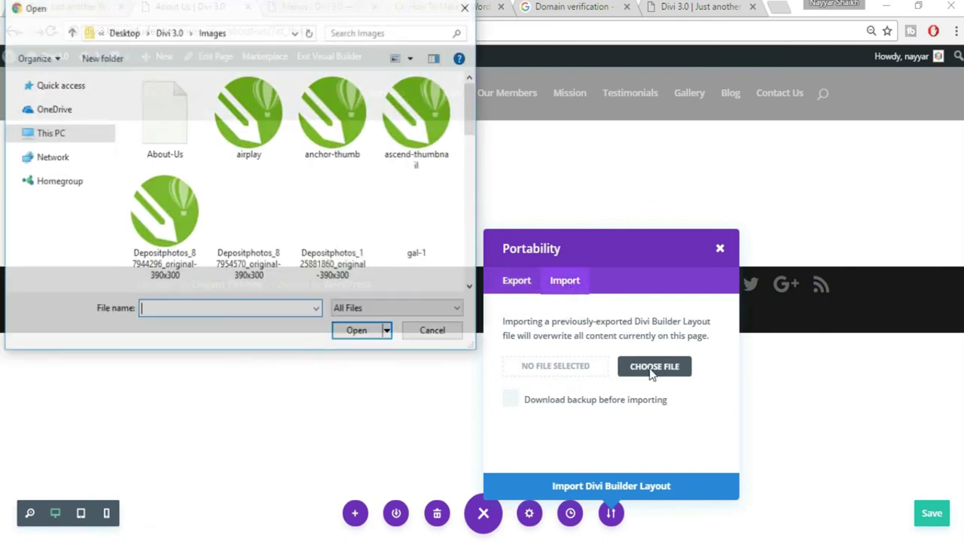
pyautogui.click(170, 35)
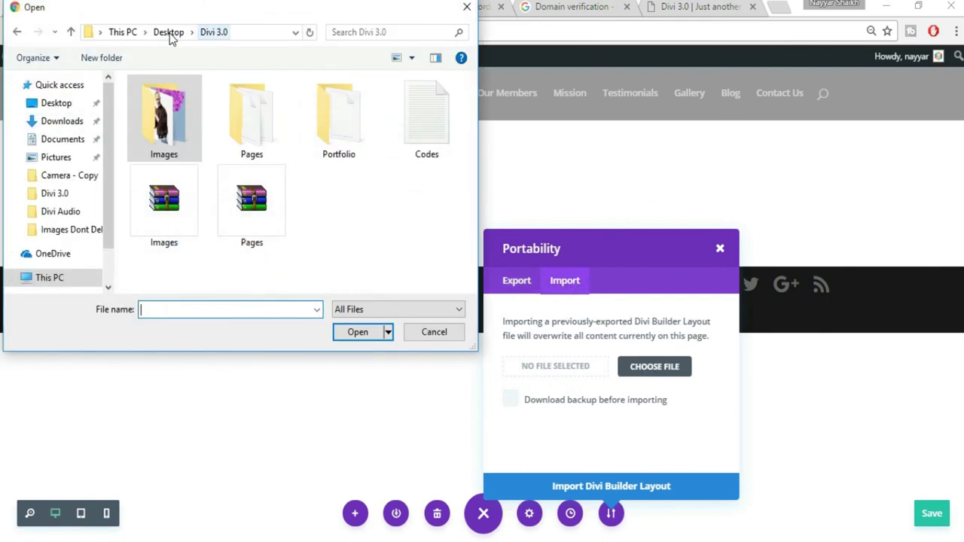
pyautogui.doubleClick(269, 151)
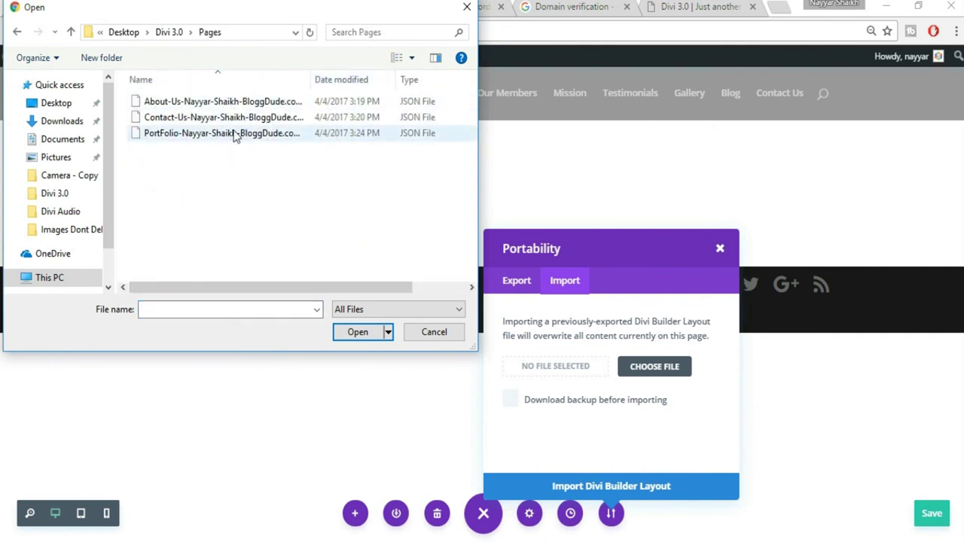
pyautogui.click(185, 104)
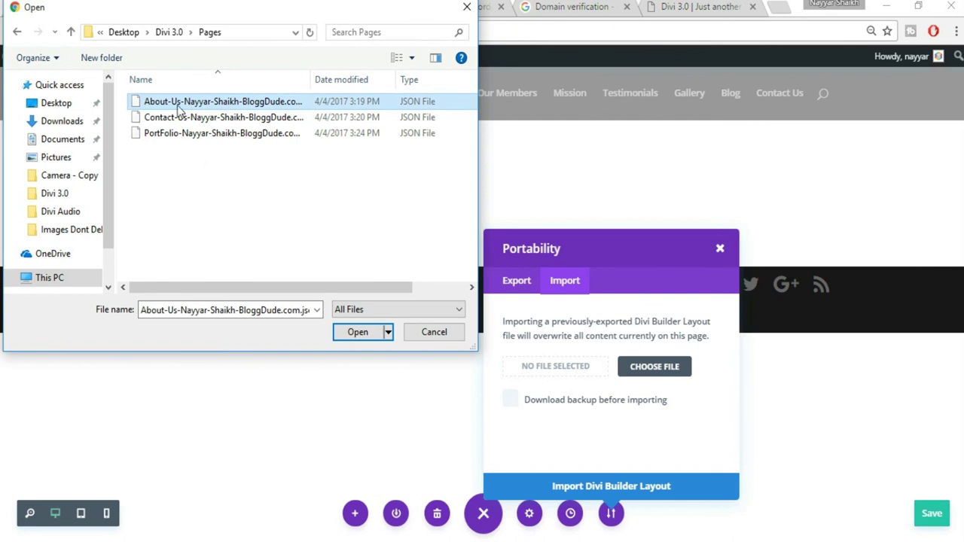
pyautogui.click(365, 339)
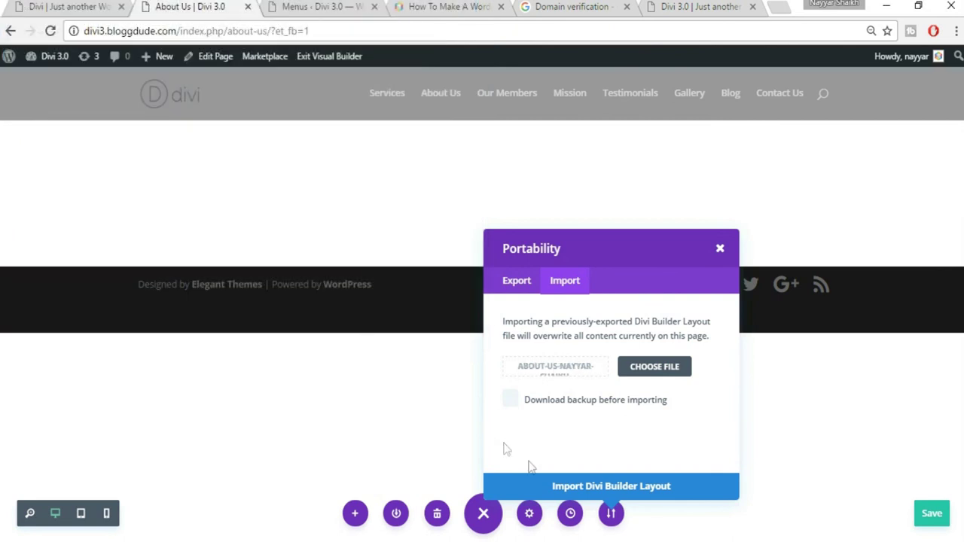
pyautogui.click(603, 487)
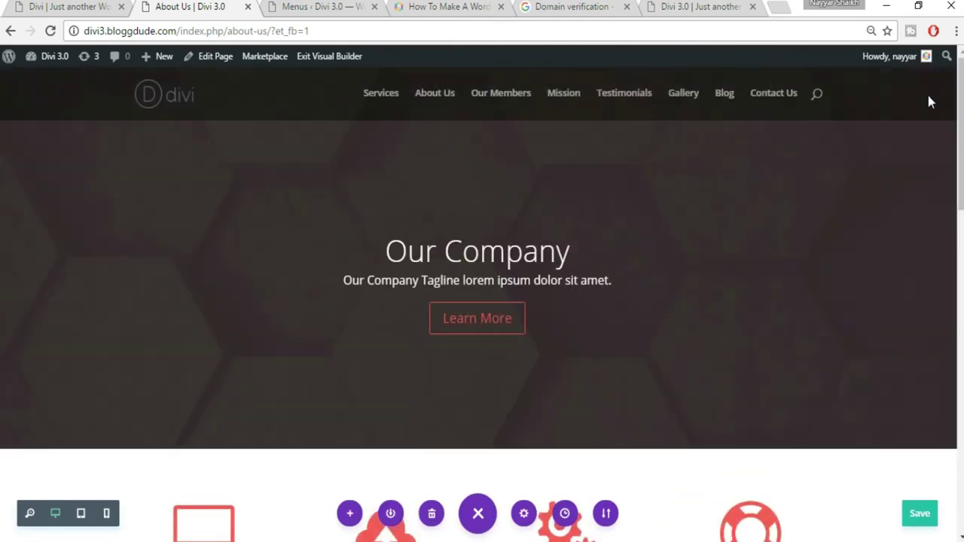
# Scroll through the imported About Us layout to review its sections
pyautogui.scroll(-5, 930, 102)
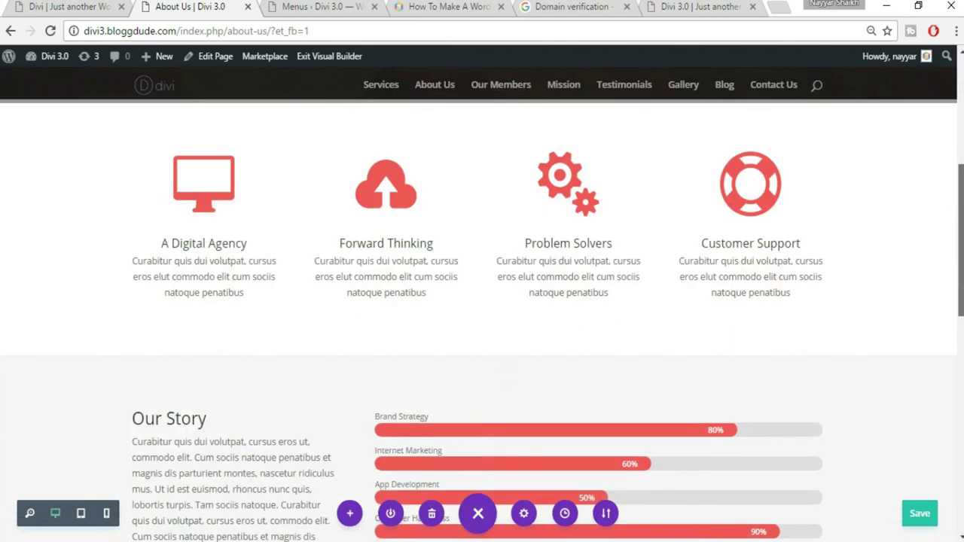
pyautogui.scroll(-7, 482, 304)
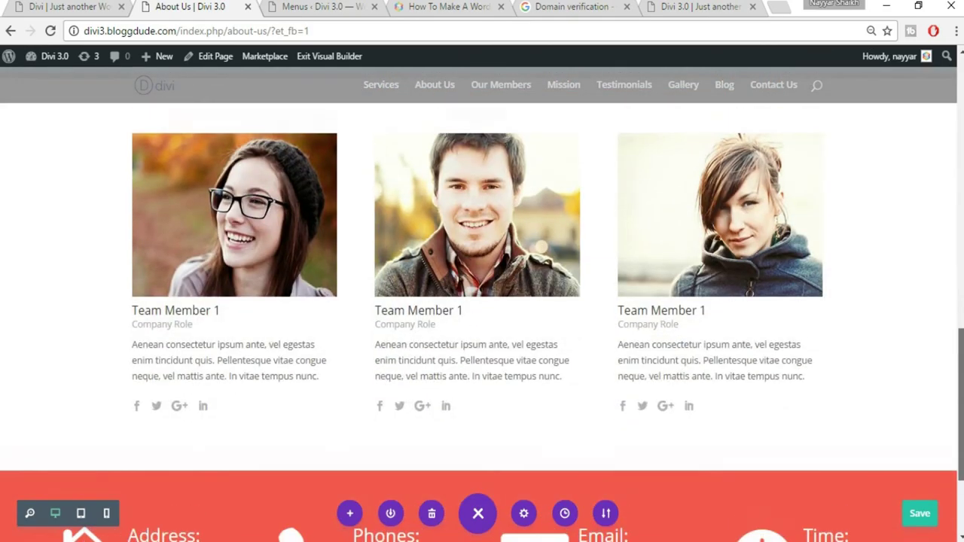
pyautogui.scroll(10, 482, 305)
pyautogui.scroll(-3, 482, 304)
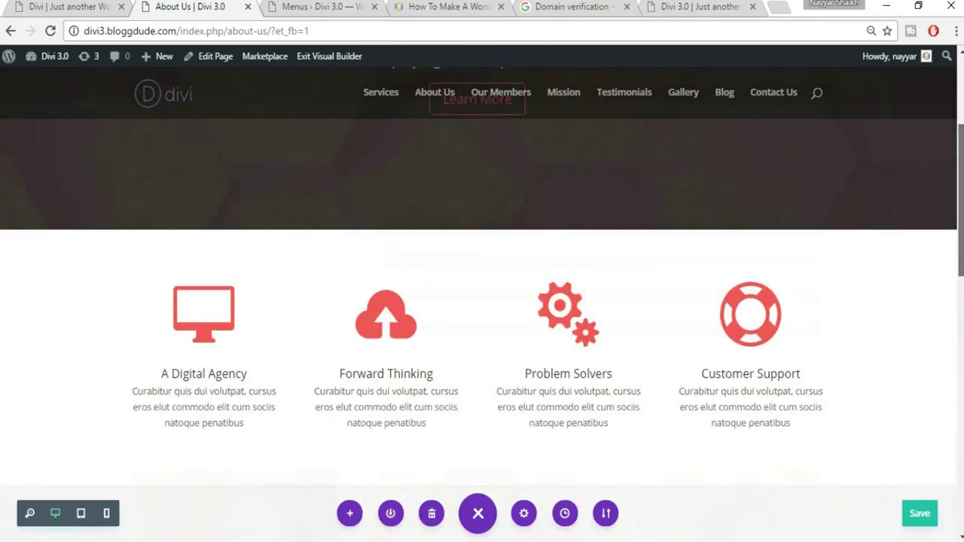
pyautogui.scroll(-8, 482, 304)
pyautogui.scroll(8, 482, 304)
pyautogui.scroll(3, 319, 329)
pyautogui.scroll(-2, 319, 329)
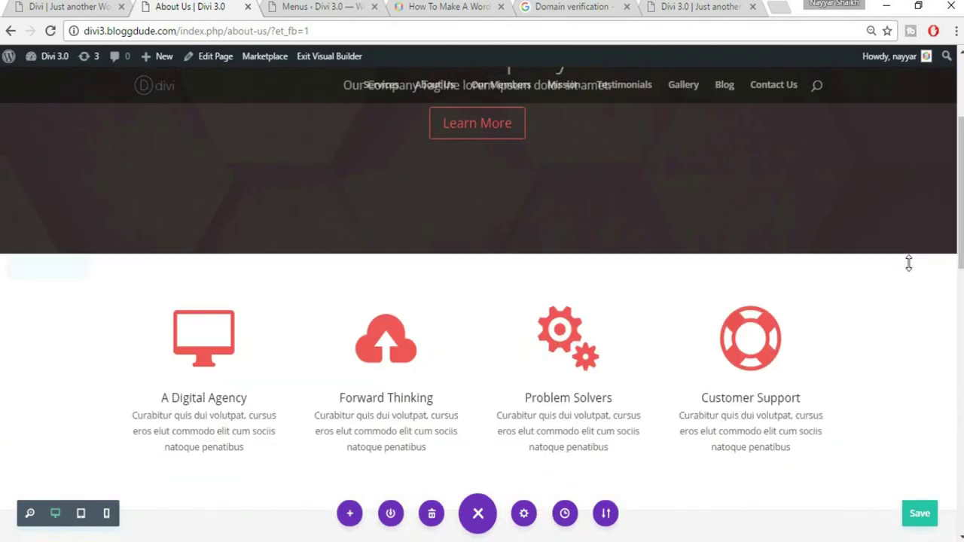
pyautogui.scroll(3, 527, 258)
pyautogui.scroll(-2, 512, 292)
pyautogui.scroll(-2, 512, 291)
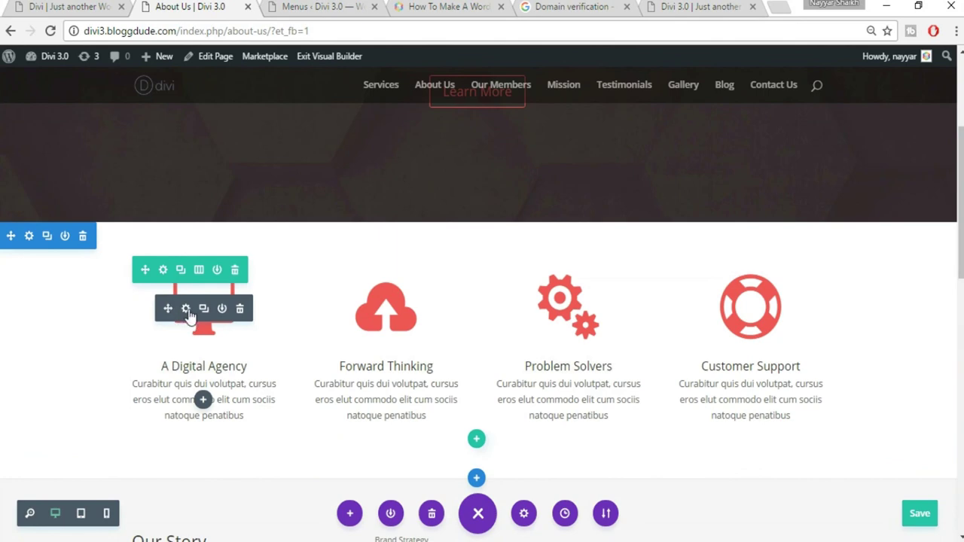
# Change the A Digital Agency blurb icon to the circled up-arrow and confirm
pyautogui.click(186, 310)
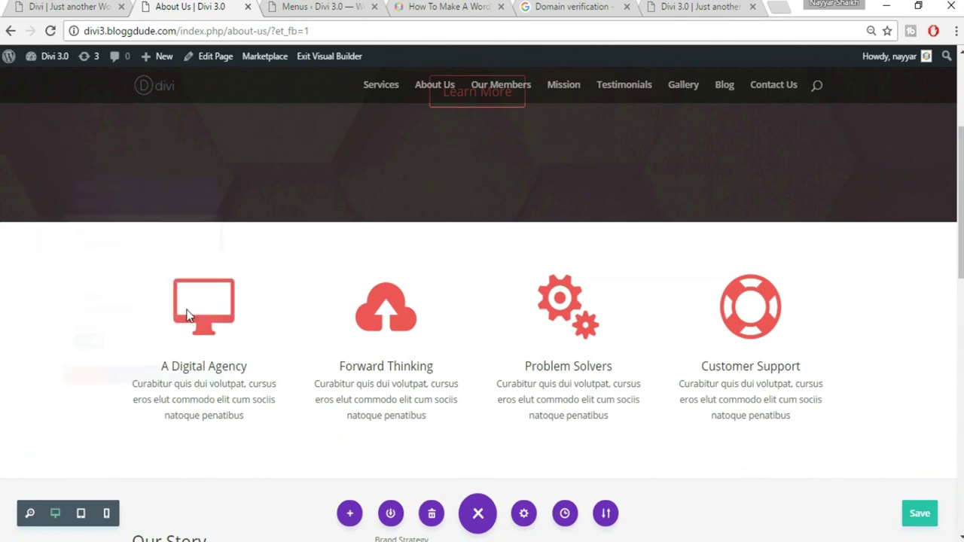
pyautogui.moveTo(155, 136); pyautogui.dragTo(584, 142)
pyautogui.scroll(-3, 575, 331)
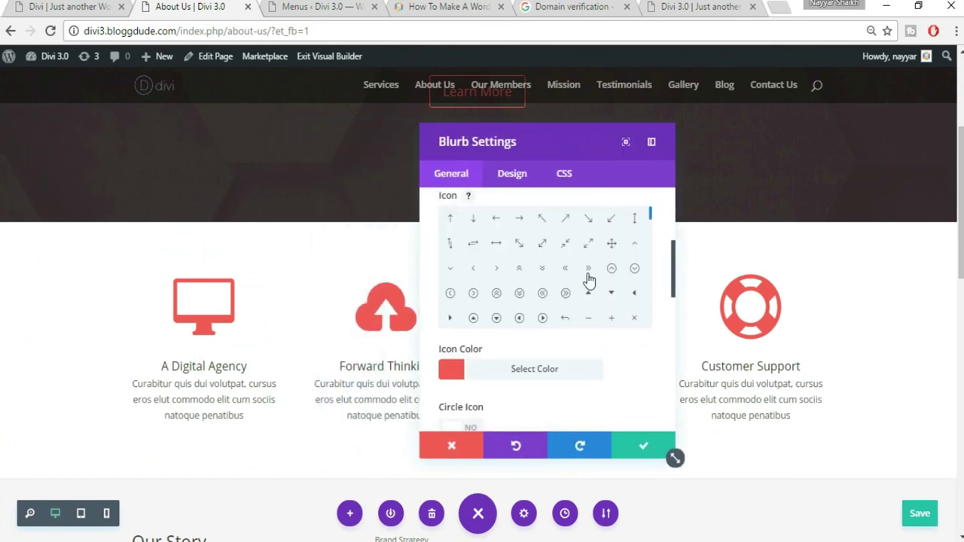
pyautogui.scroll(-1, 498, 301)
pyautogui.click(473, 244)
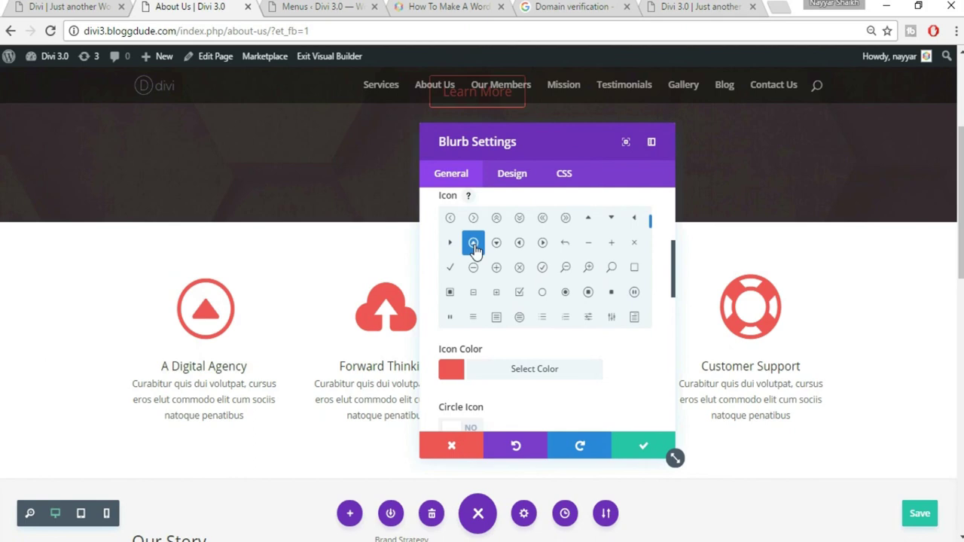
pyautogui.click(637, 450)
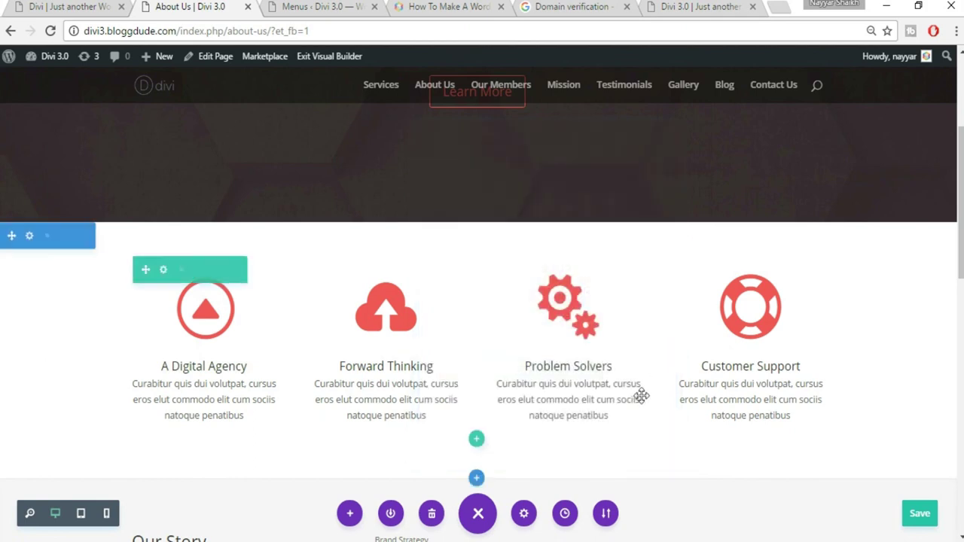
# Scroll up and down the About Us page to review its Our Story and team sections
pyautogui.scroll(-5, 639, 394)
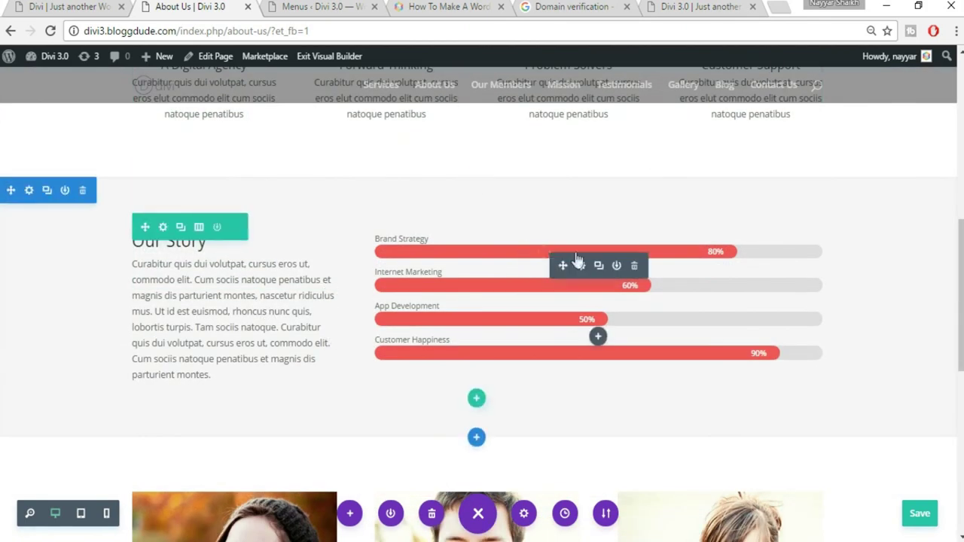
pyautogui.scroll(-5, 422, 283)
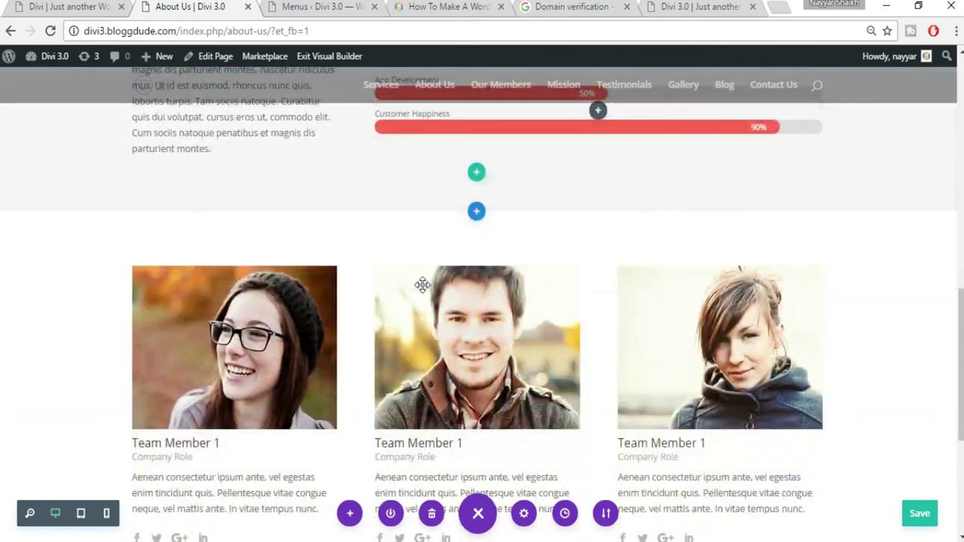
pyautogui.scroll(-2, 422, 283)
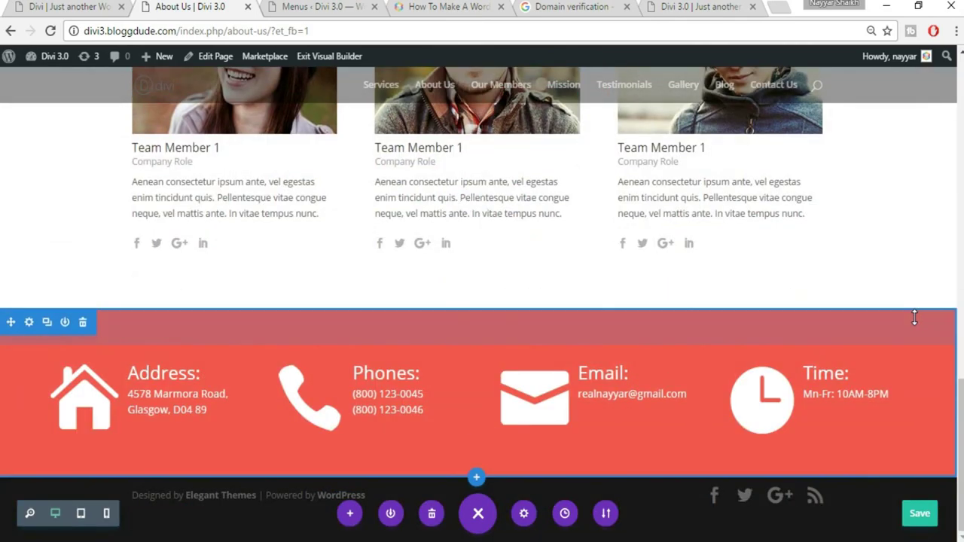
pyautogui.scroll(8, 917, 317)
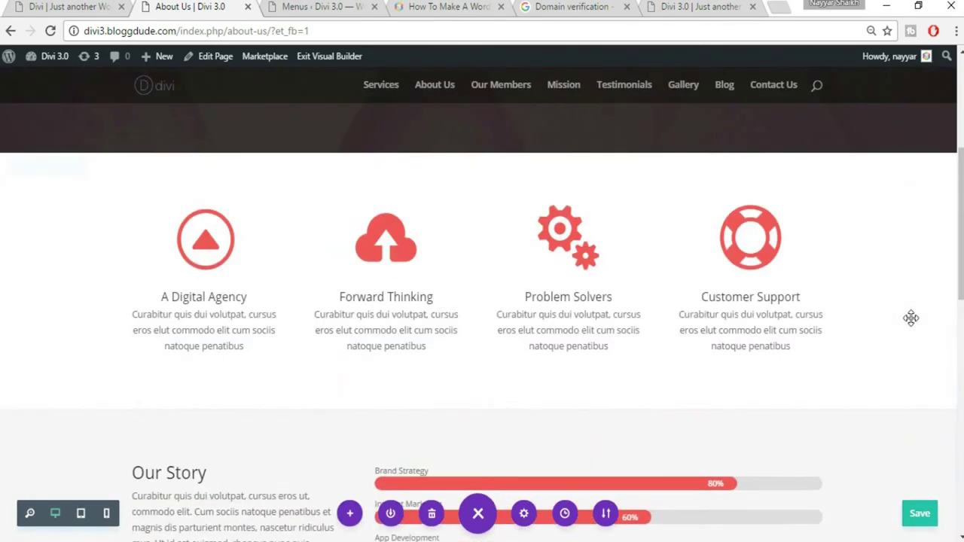
pyautogui.scroll(4, 910, 317)
pyautogui.scroll(-2, 804, 305)
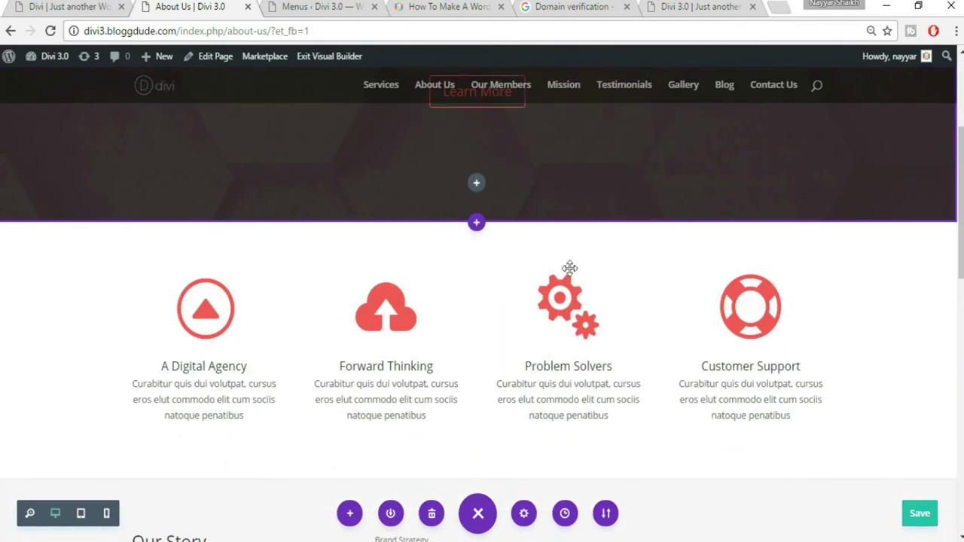
pyautogui.scroll(-5, 689, 301)
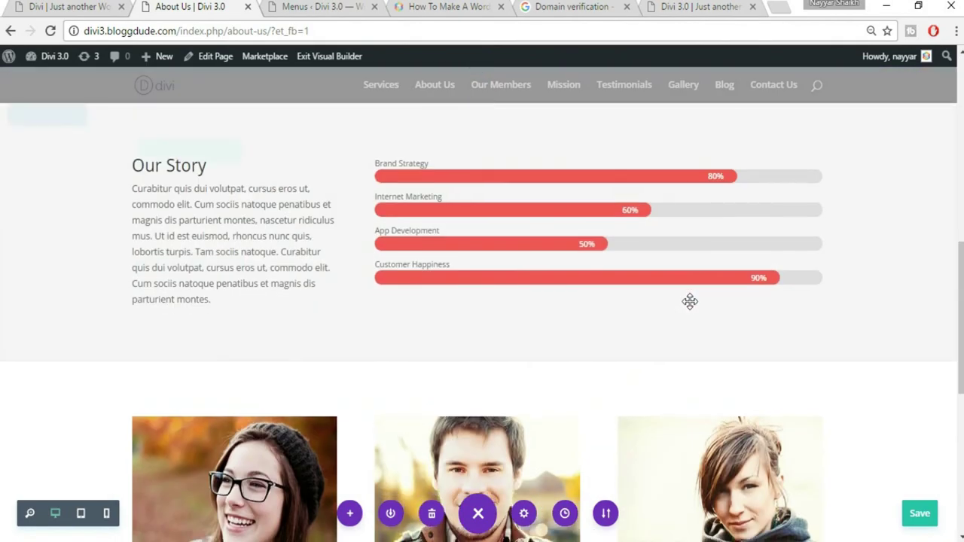
pyautogui.scroll(-4, 689, 302)
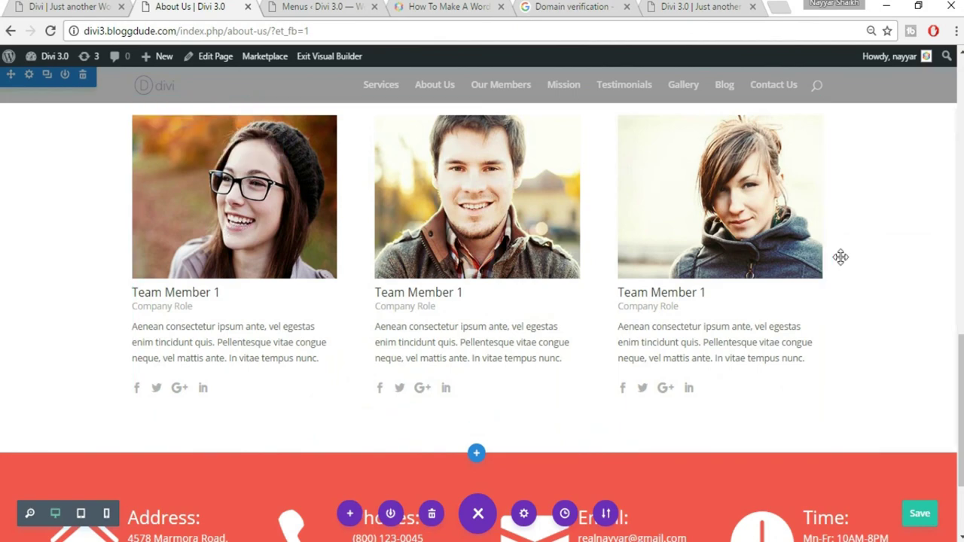
pyautogui.scroll(1, 840, 256)
pyautogui.scroll(2, 841, 256)
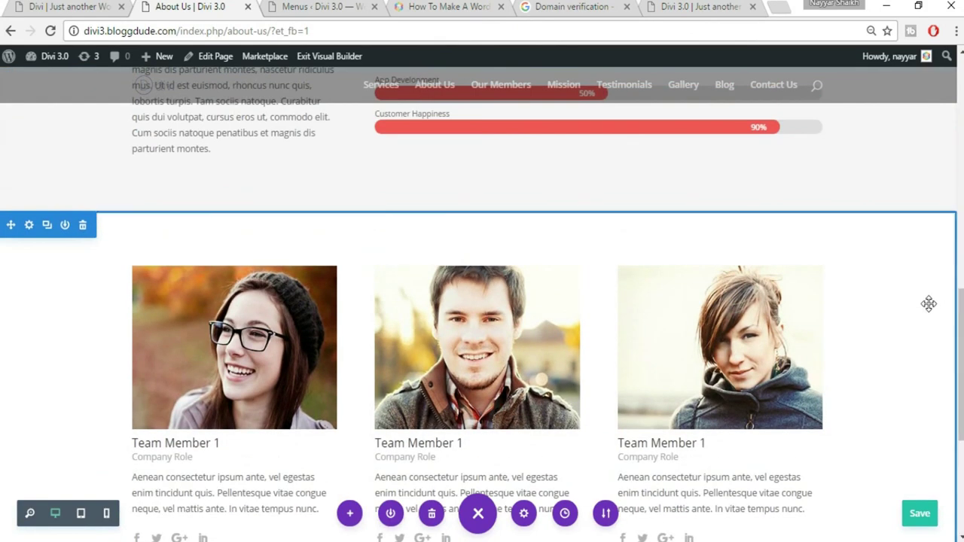
# Delete the team member section with its trash icon and recheck the page
pyautogui.click(79, 225)
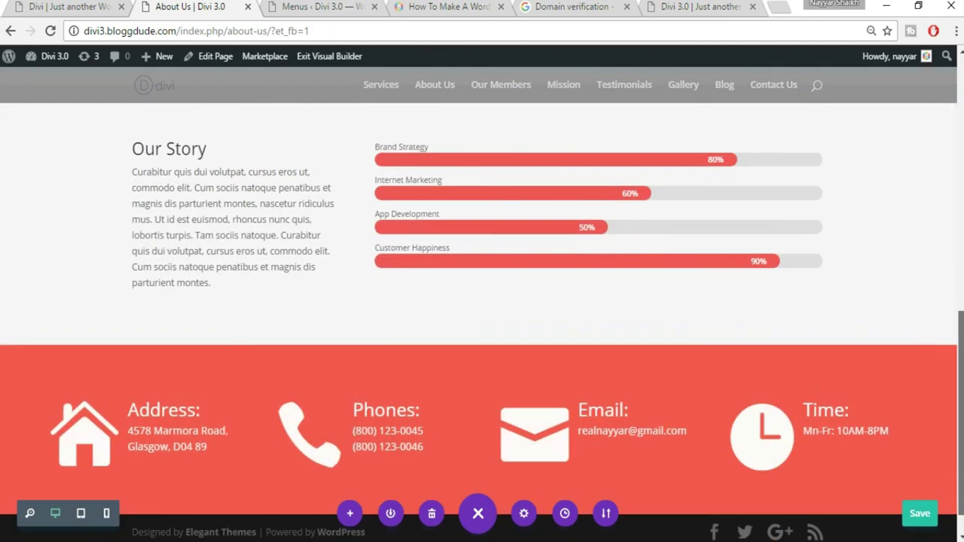
pyautogui.scroll(5, 482, 301)
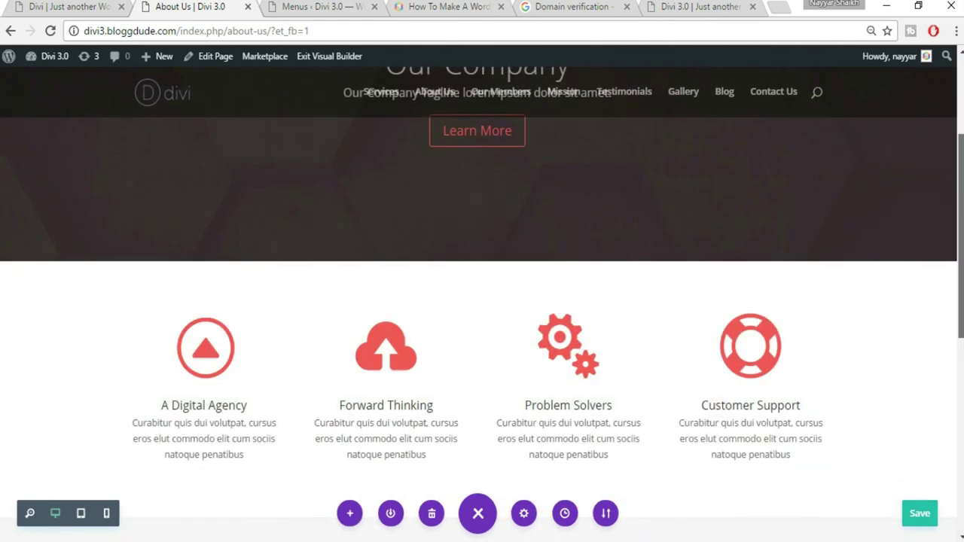
pyautogui.scroll(-3, 482, 301)
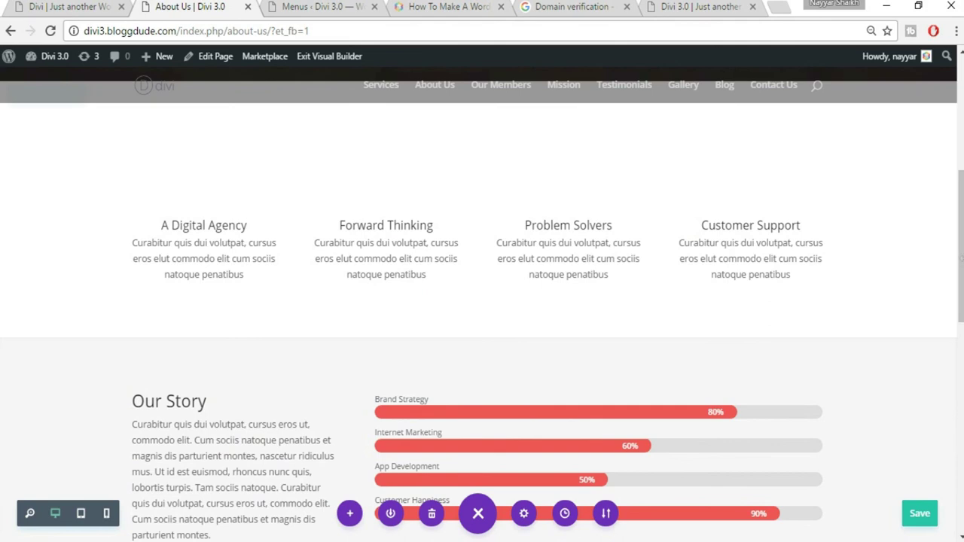
pyautogui.scroll(-4, 962, 262)
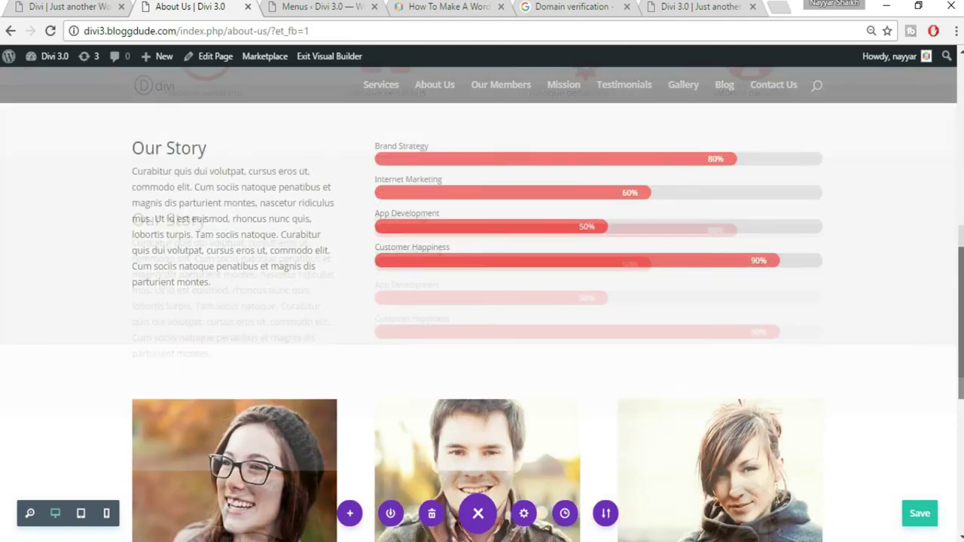
pyautogui.scroll(-2, 920, 501)
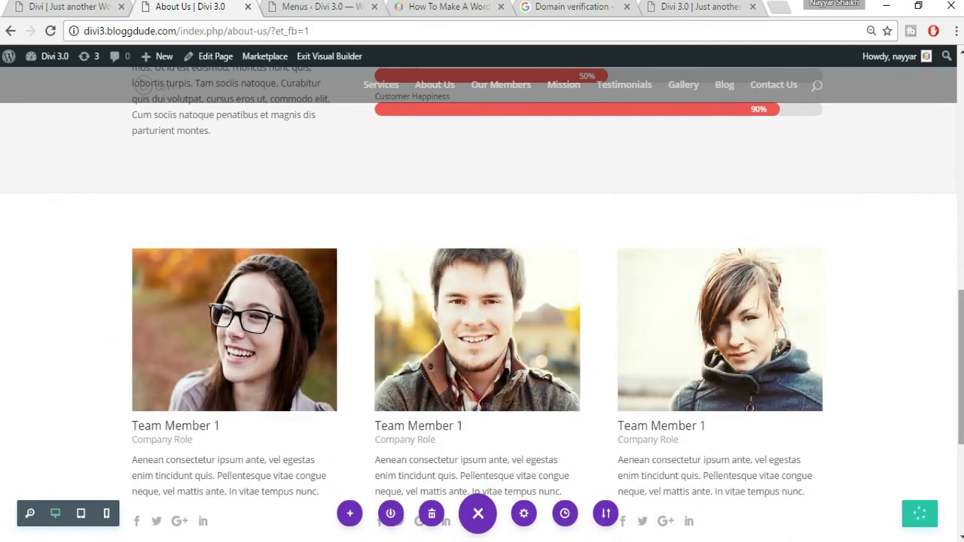
# Return to the top of the saved About Us page and show the '+ New' admin-bar dropdown
pyautogui.moveTo(961, 368); pyautogui.dragTo(960, 135)
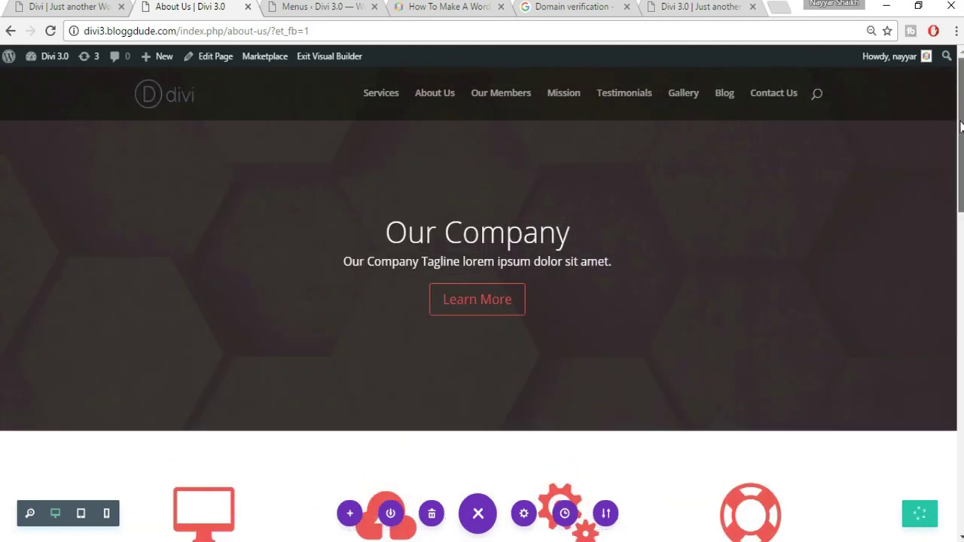
pyautogui.moveTo(329, 148)
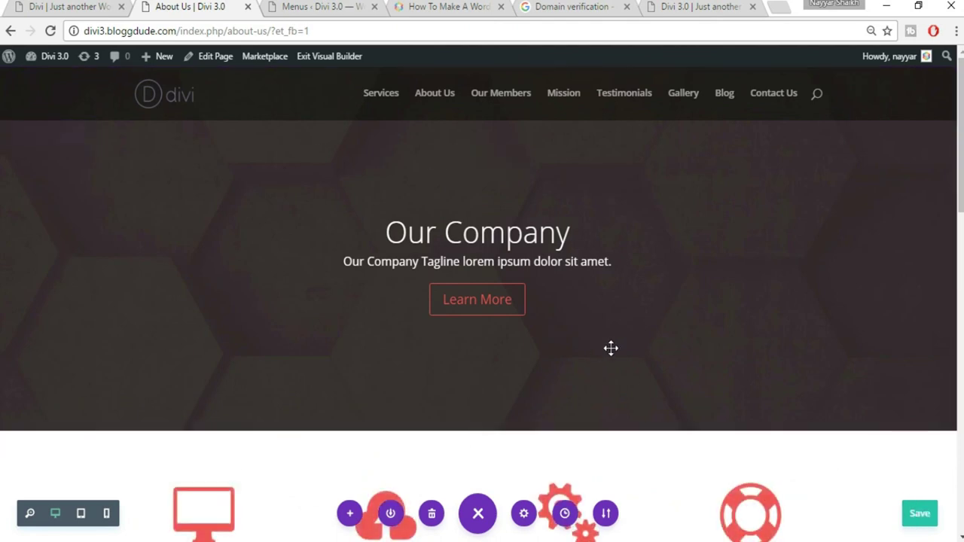
pyautogui.scroll(-3, 278, 375)
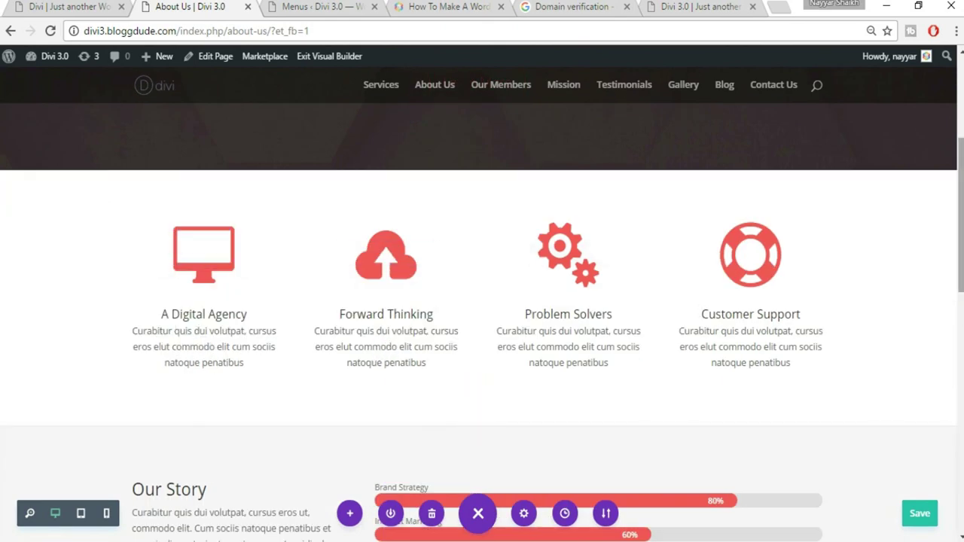
pyautogui.scroll(3, 907, 173)
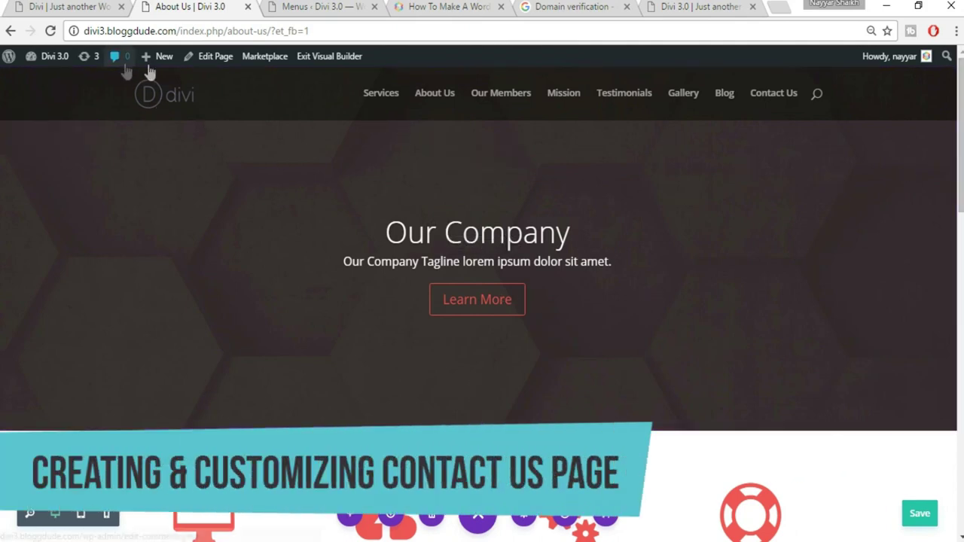
pyautogui.moveTo(166, 68)
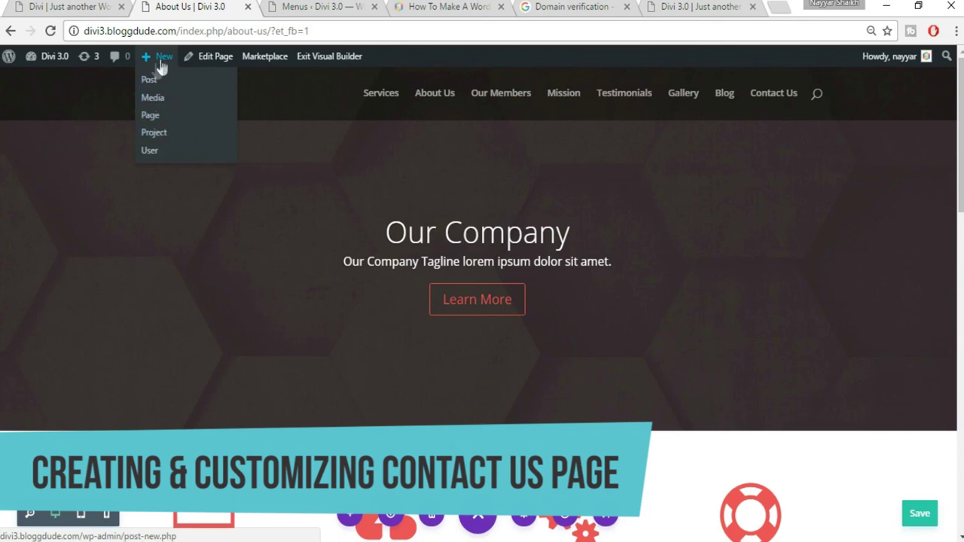
# Create and publish a new page titled Contact Us, then view it
pyautogui.click(157, 116)
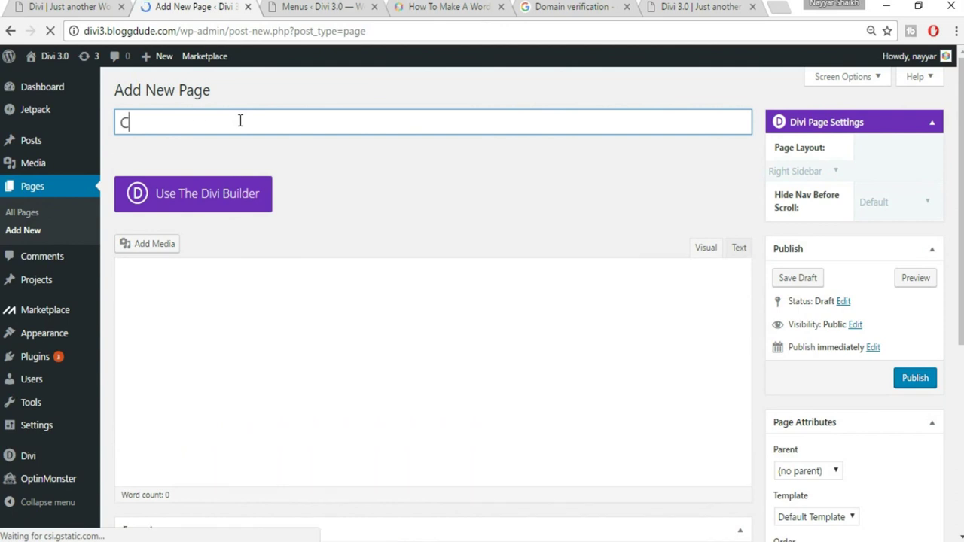
pyautogui.write('ontact Us')
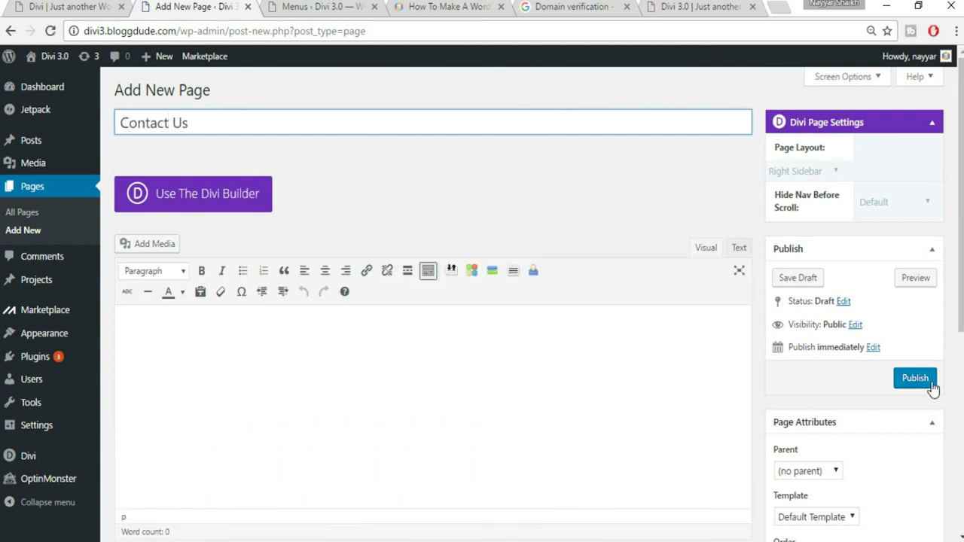
pyautogui.click(932, 386)
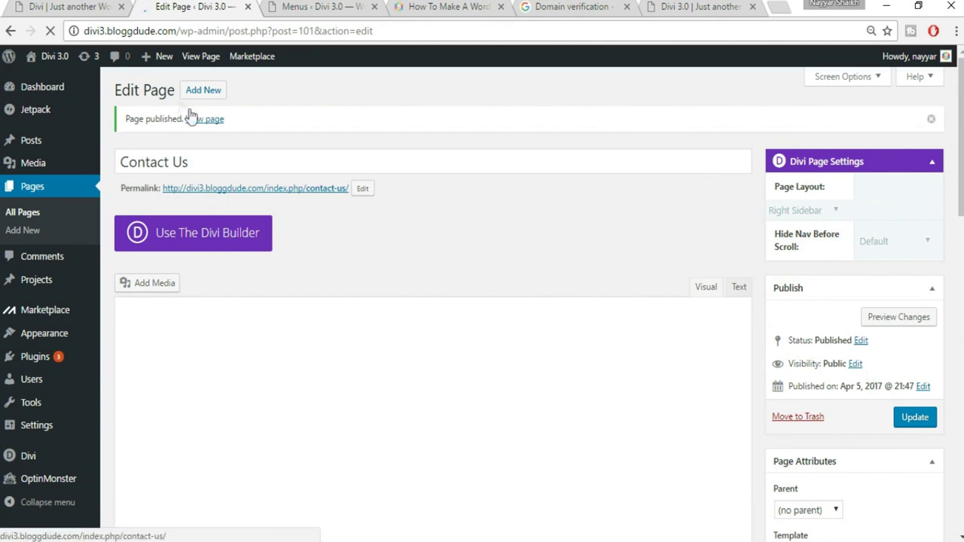
pyautogui.click(202, 120)
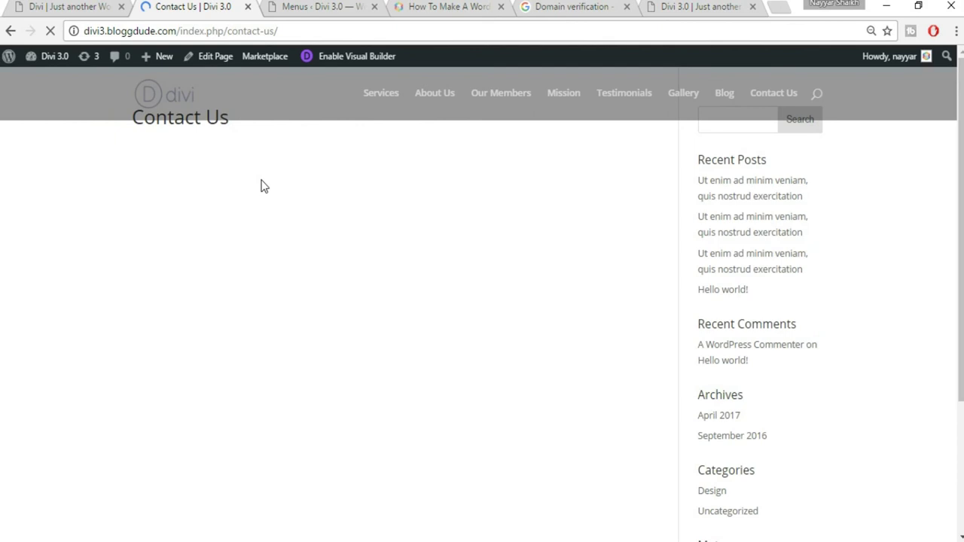
# Launch the Visual Builder and browse for a layout file via Portability import
pyautogui.click(361, 58)
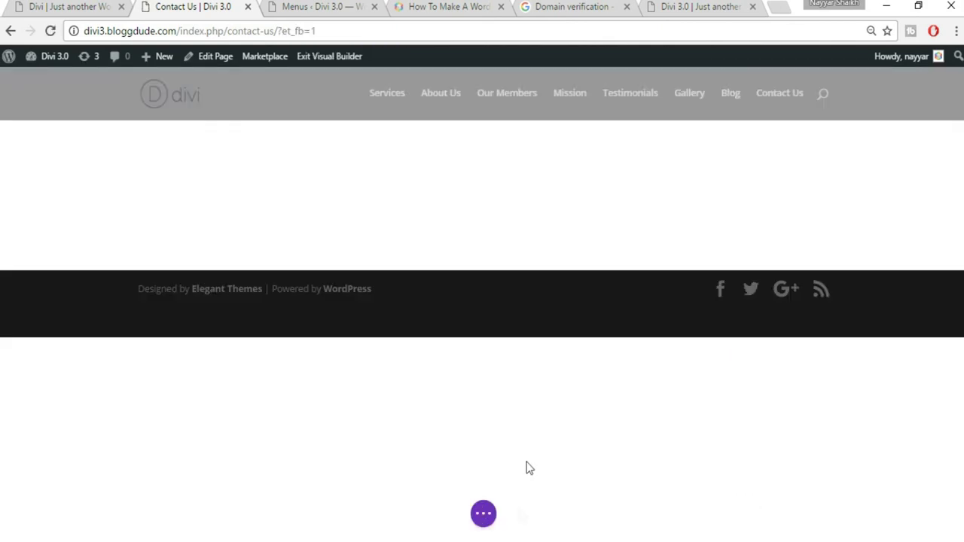
pyautogui.click(480, 513)
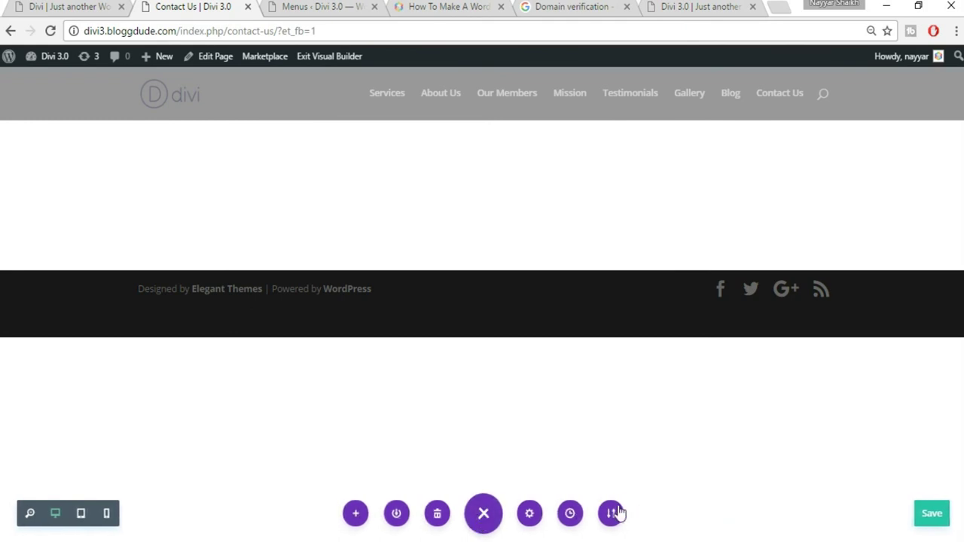
pyautogui.click(611, 514)
pyautogui.click(571, 284)
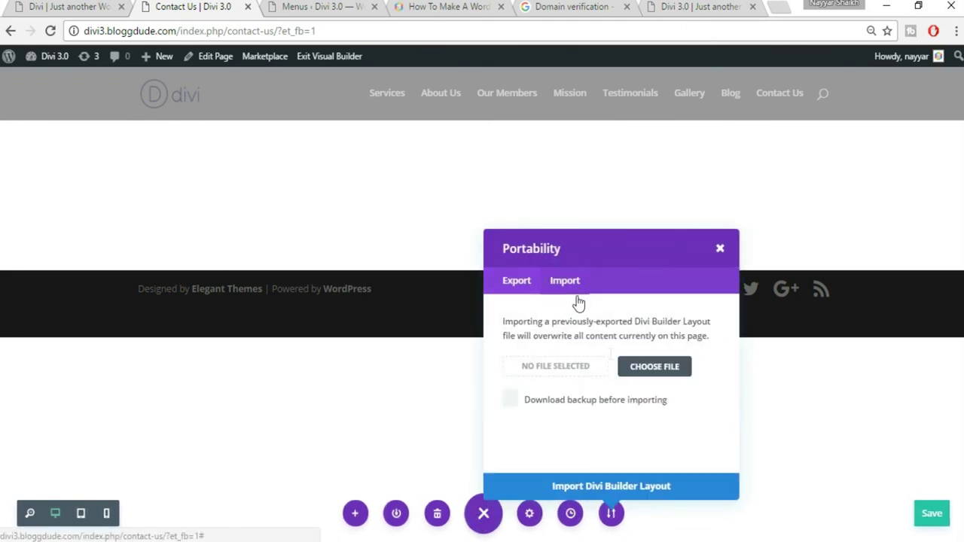
pyautogui.click(644, 369)
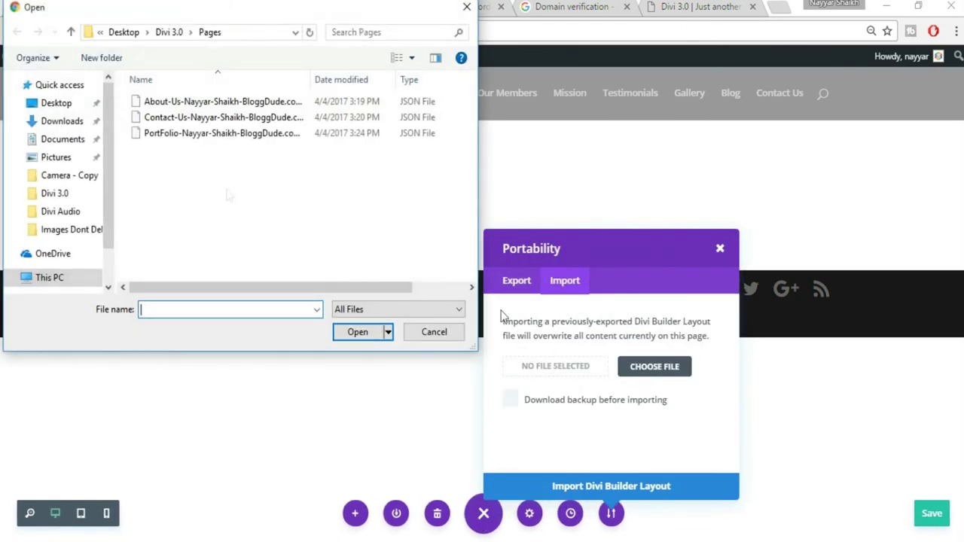
# Import the Contact-Us JSON layout onto the page and scroll through the result
pyautogui.click(186, 120)
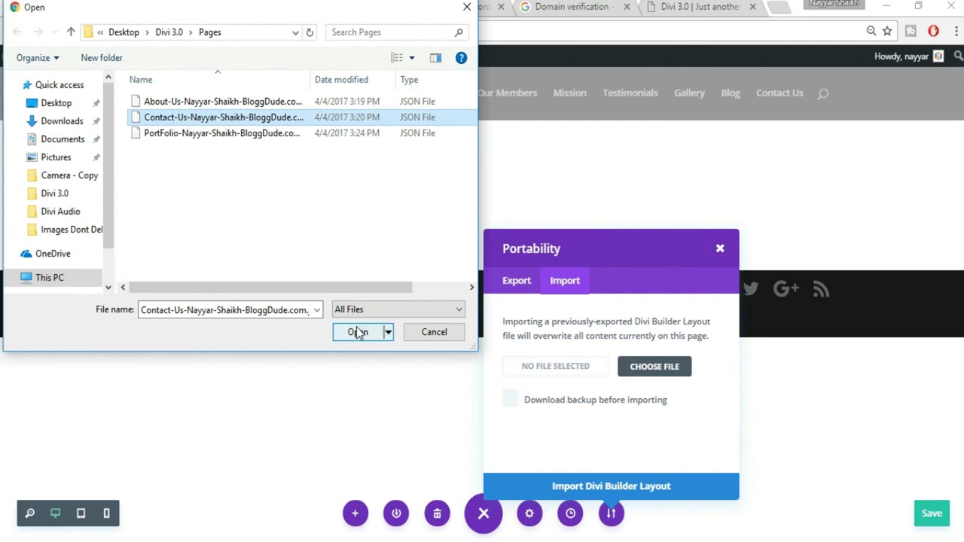
pyautogui.click(358, 332)
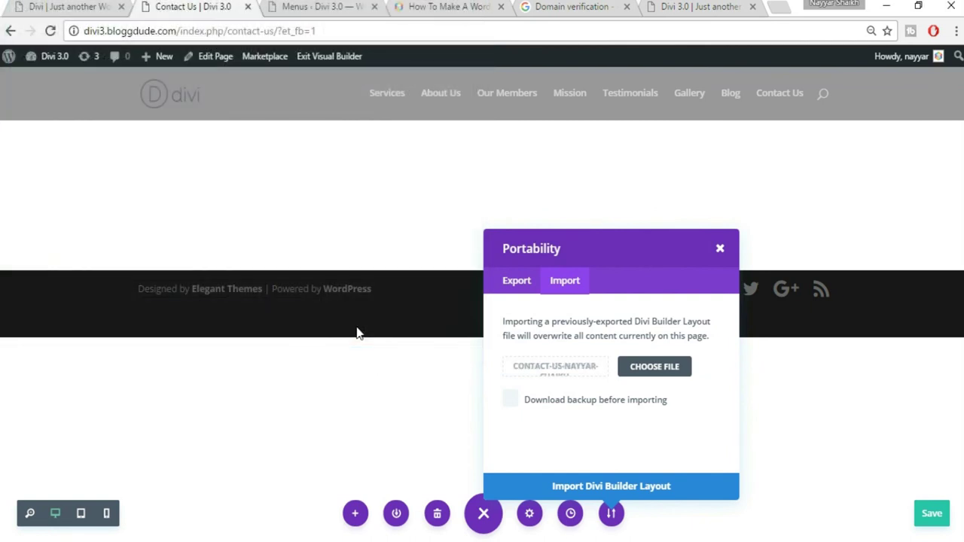
pyautogui.click(590, 488)
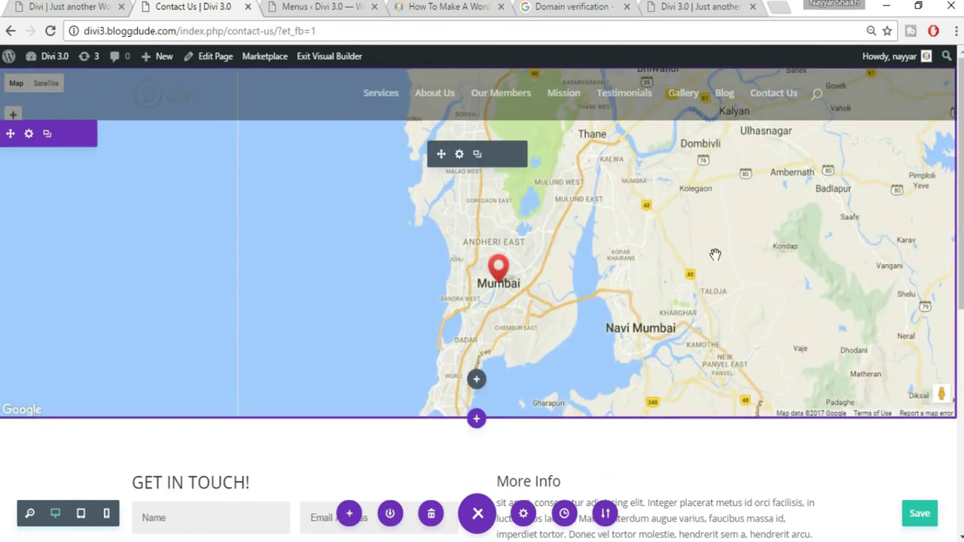
pyautogui.scroll(-4, 958, 455)
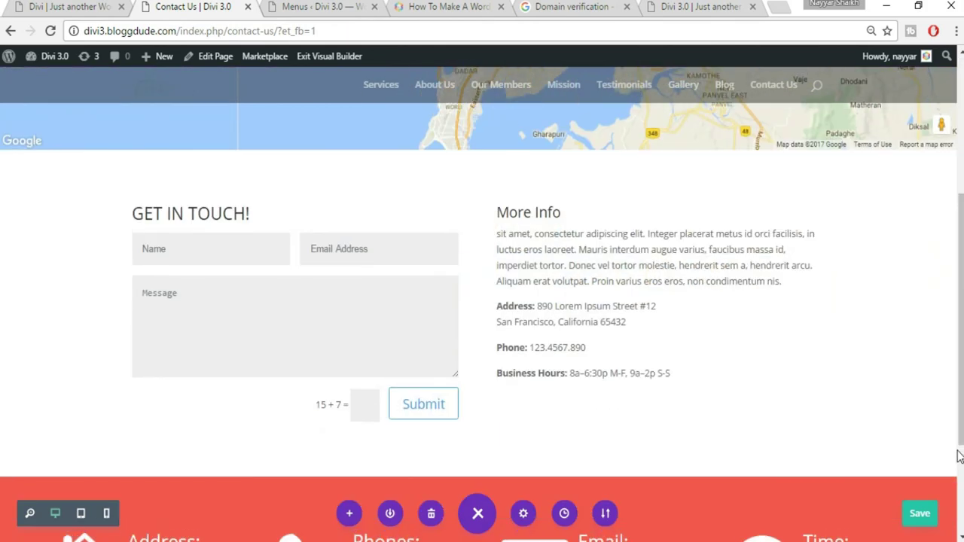
pyautogui.scroll(4, 958, 456)
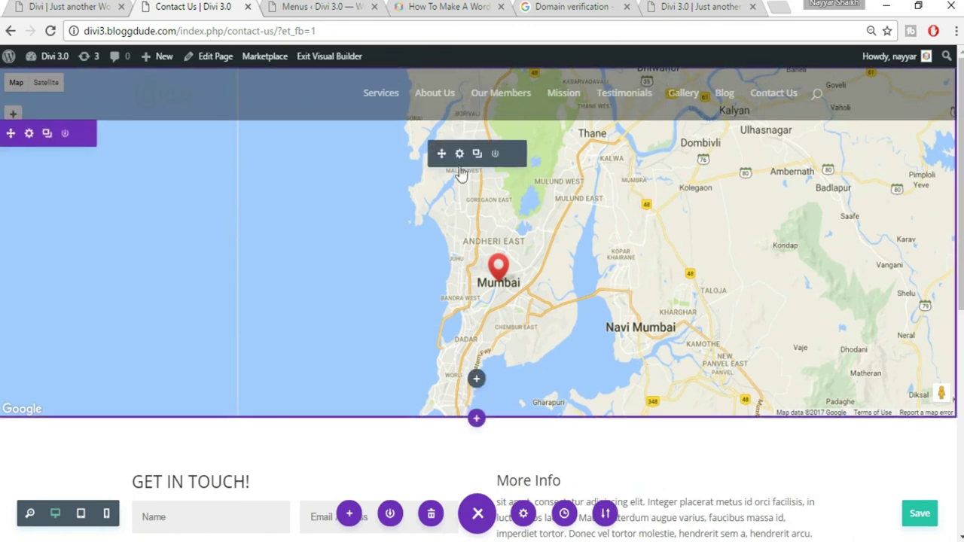
pyautogui.click(458, 155)
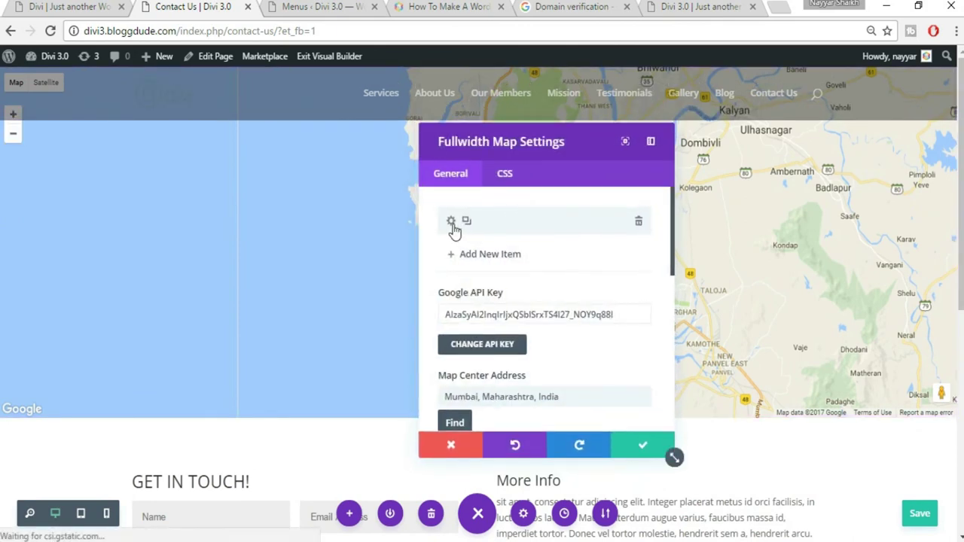
pyautogui.click(451, 222)
pyautogui.scroll(-2, 511, 278)
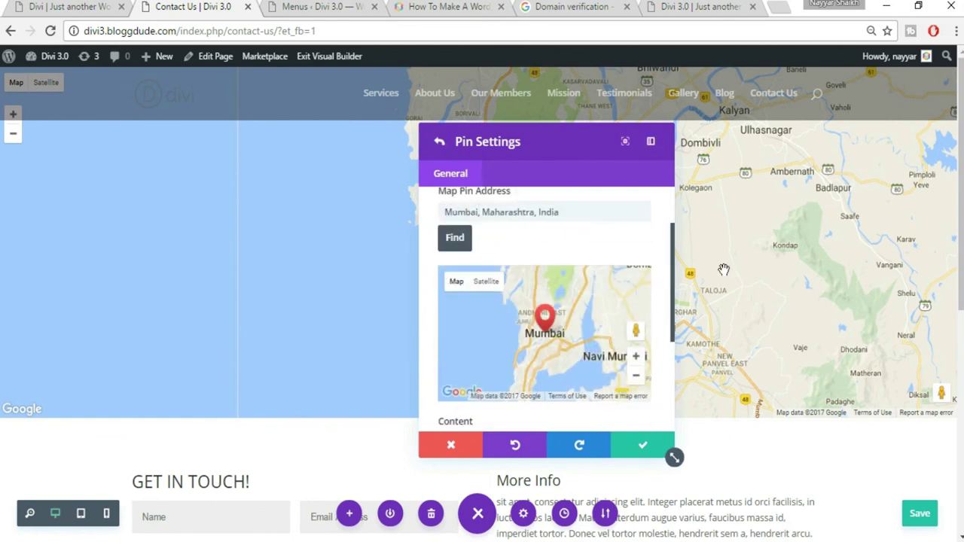
pyautogui.scroll(-3, 666, 281)
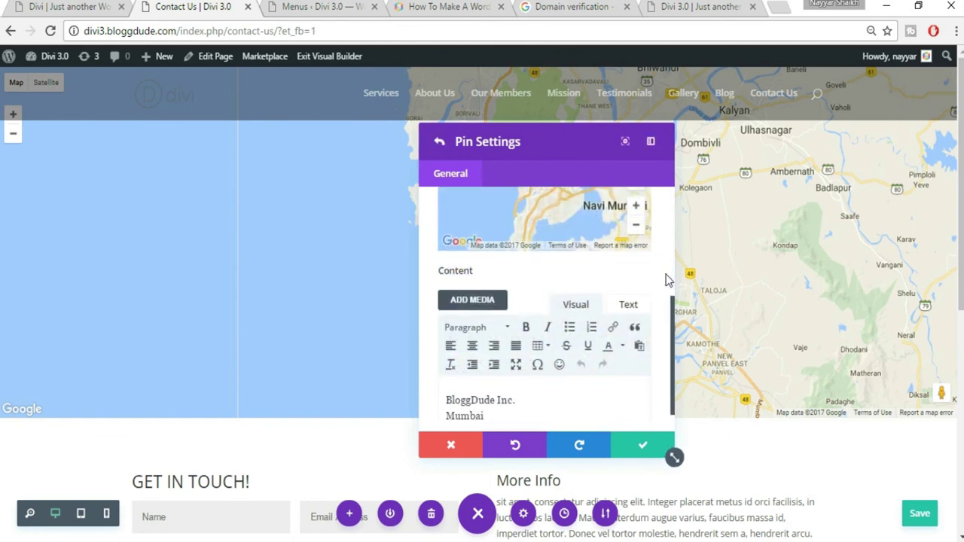
pyautogui.scroll(3, 666, 281)
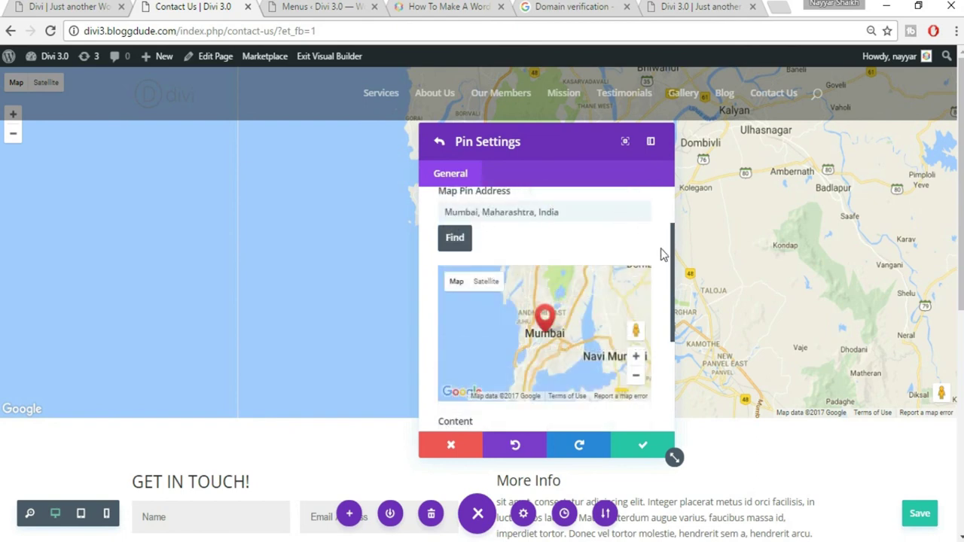
pyautogui.scroll(-3, 661, 254)
pyautogui.moveTo(513, 380); pyautogui.dragTo(455, 360)
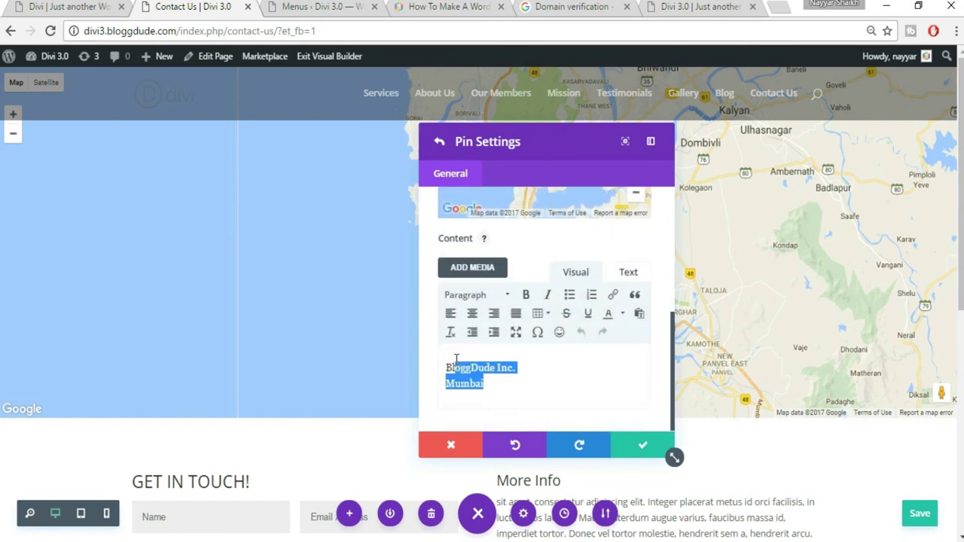
pyautogui.click(439, 142)
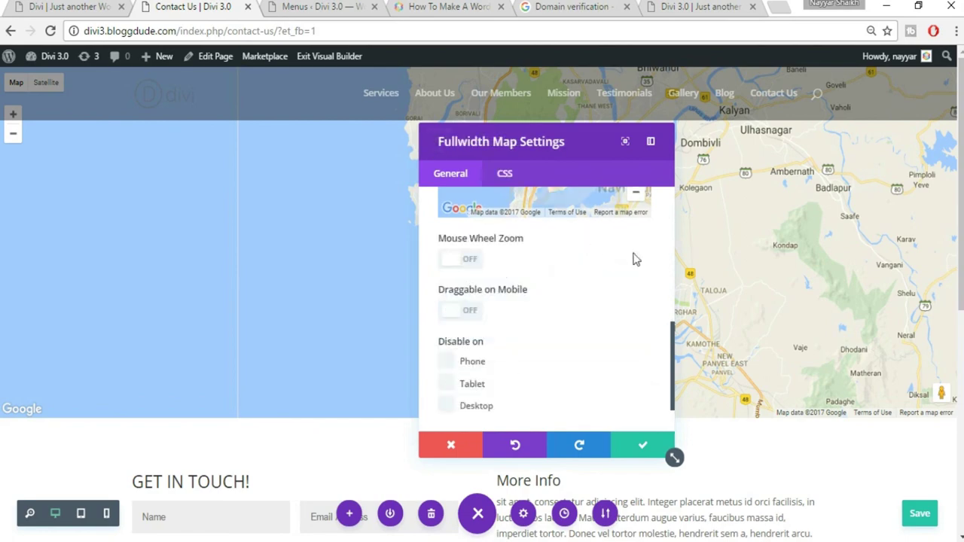
pyautogui.scroll(-2, 654, 338)
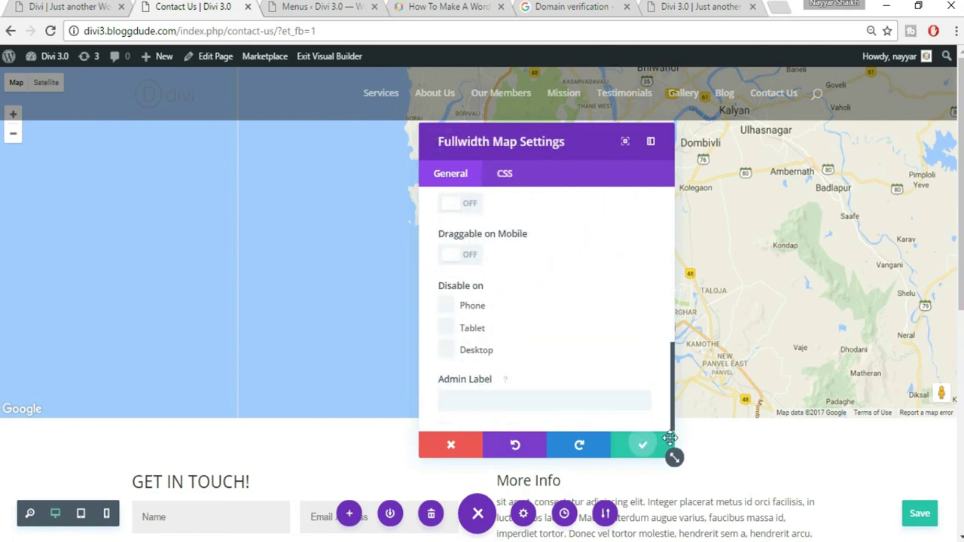
pyautogui.click(642, 445)
pyautogui.scroll(-4, 691, 428)
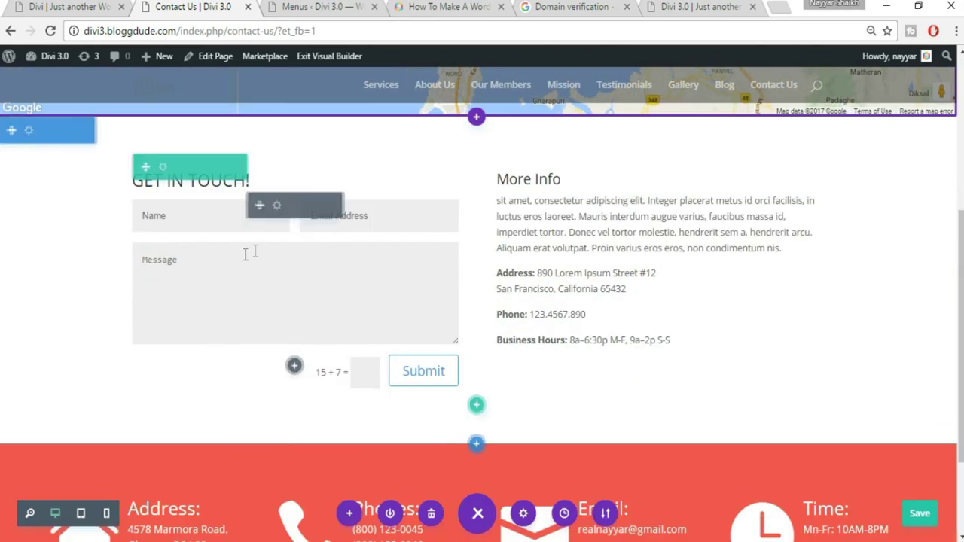
# Open the GET IN TOUCH form's settings and place the cursor in its Email field
pyautogui.click(276, 206)
pyautogui.scroll(-2, 607, 363)
pyautogui.scroll(-5, 607, 367)
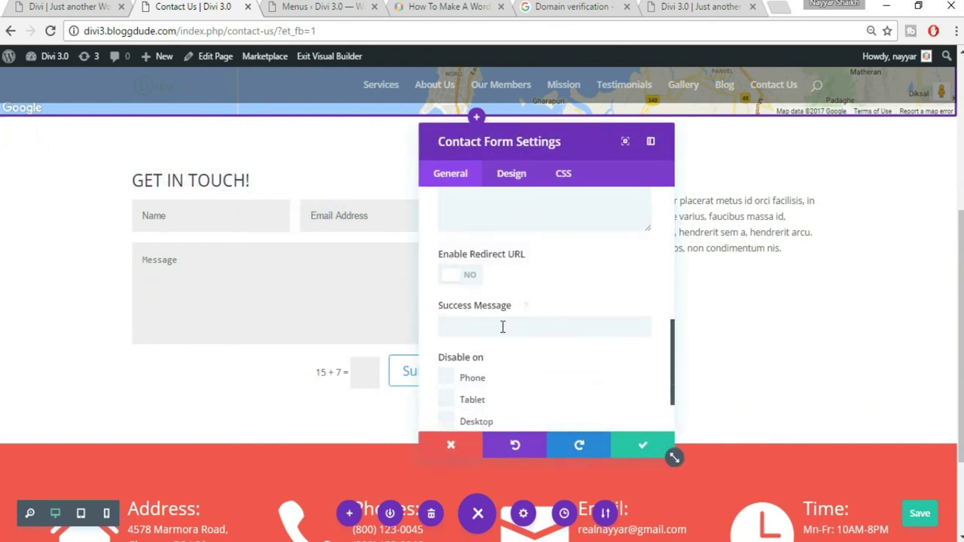
pyautogui.scroll(5, 562, 329)
pyautogui.click(484, 283)
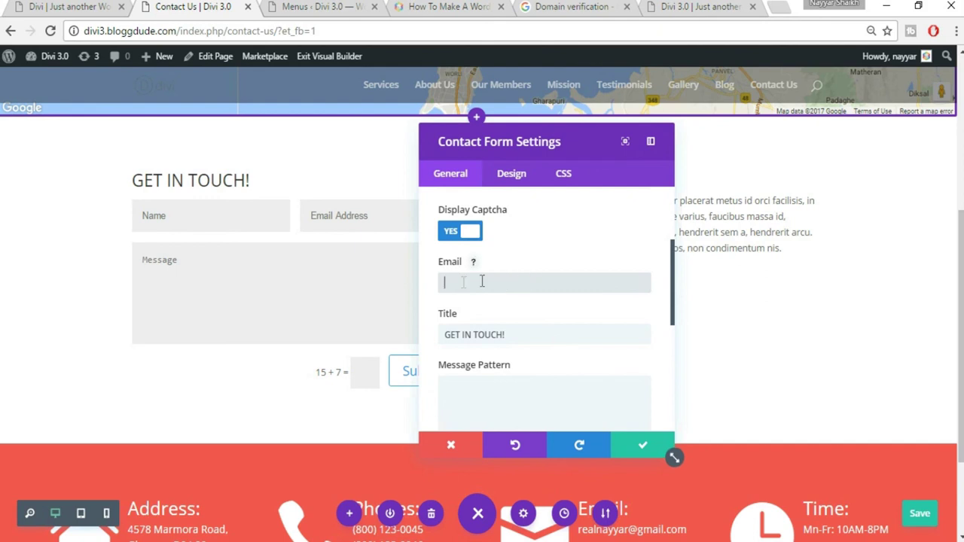
# Save the form settings, then clear the More Info text and restore it with undo
pyautogui.click(643, 445)
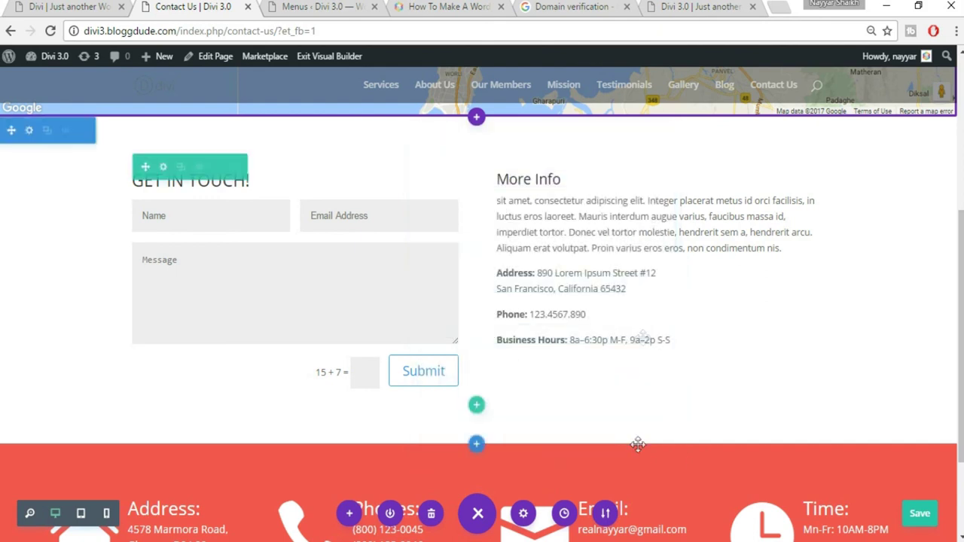
pyautogui.moveTo(497, 201); pyautogui.dragTo(795, 249)
pyautogui.write('nayavshabvjhb')
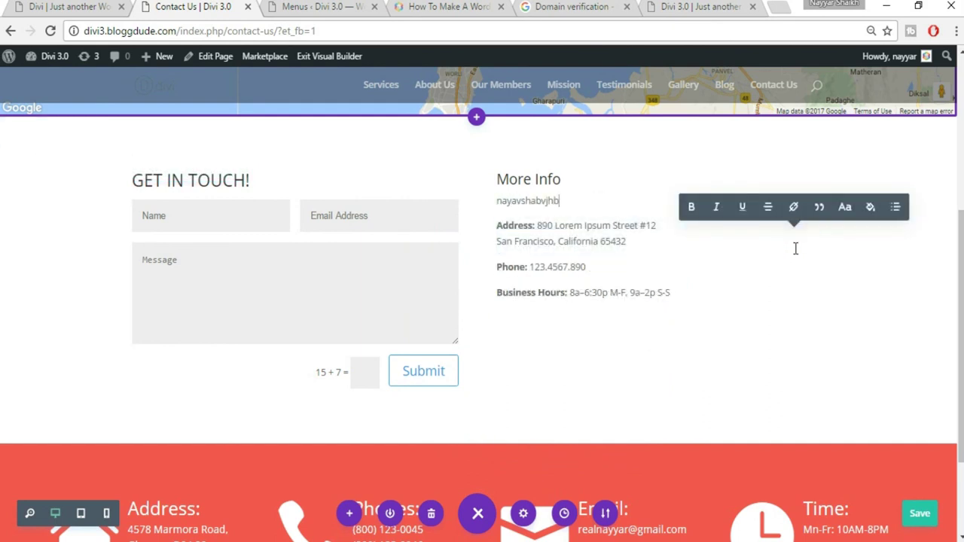
pyautogui.hotkey('ctrl', 'a')
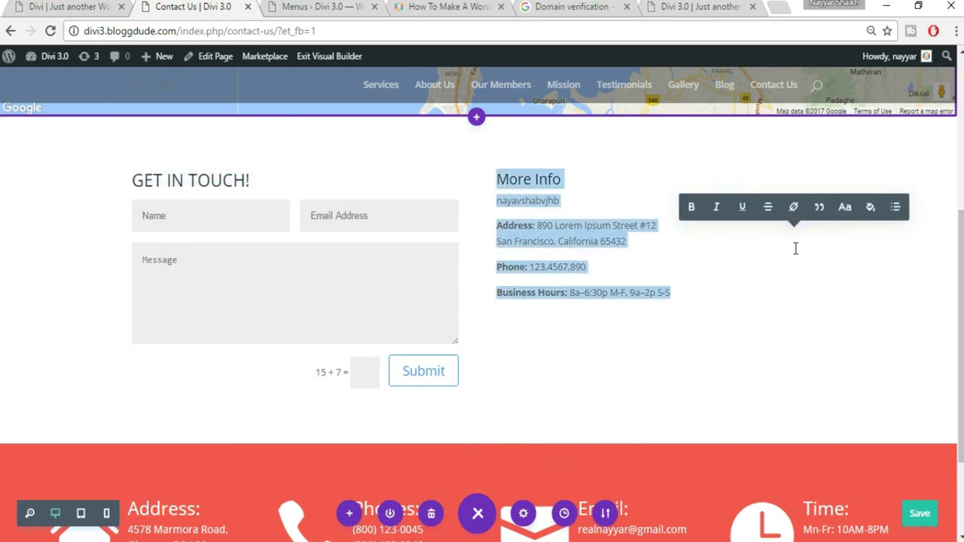
pyautogui.press('BackSpace')
pyautogui.write('z')
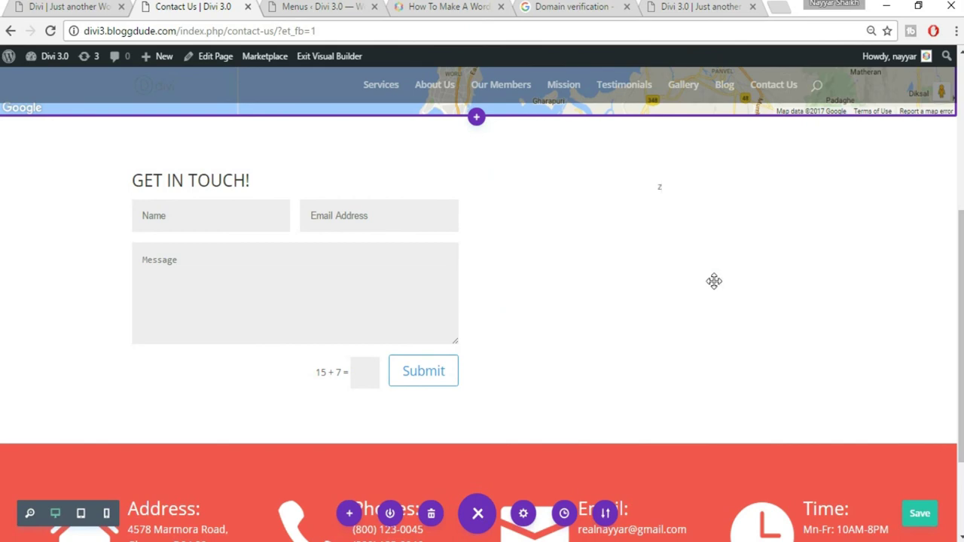
pyautogui.hotkey('ctrl', 'z')
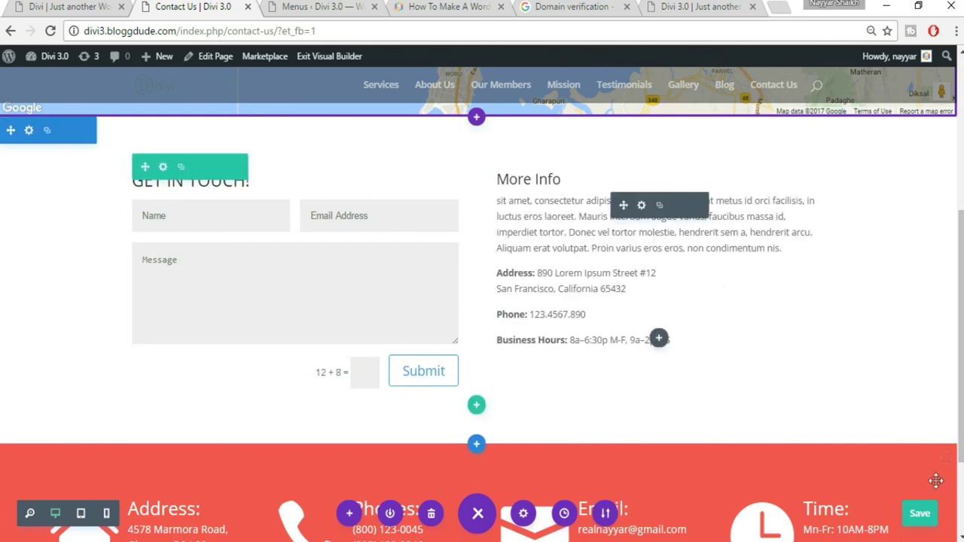
pyautogui.scroll(4, 527, 287)
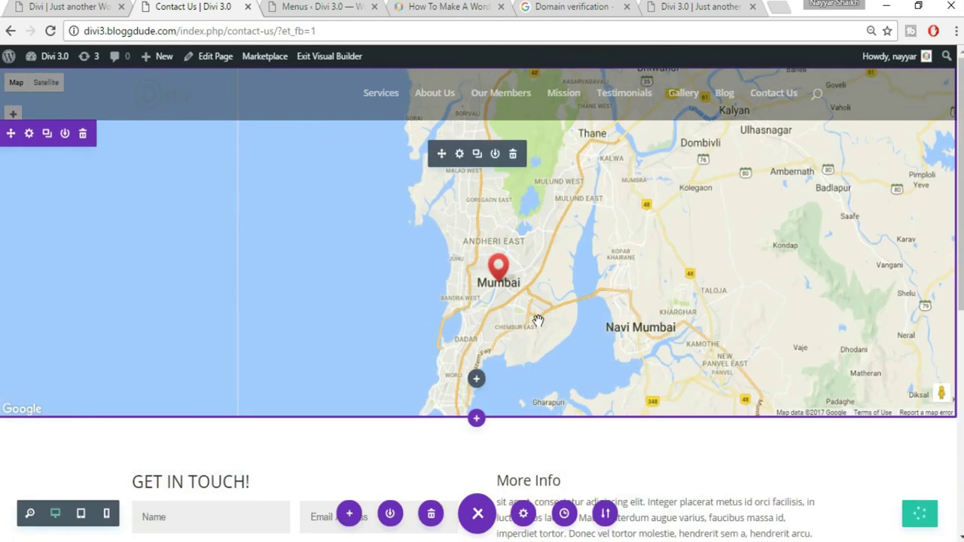
pyautogui.scroll(-6, 538, 320)
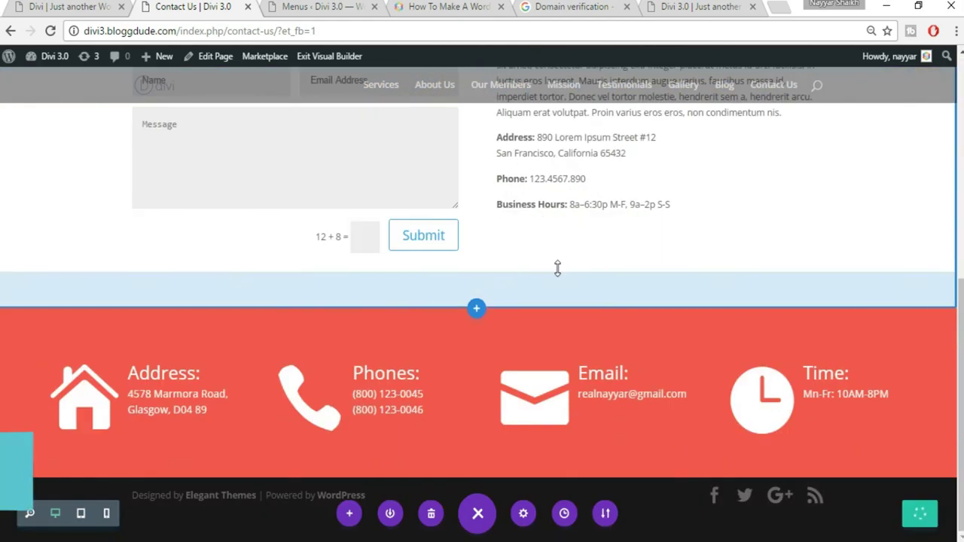
pyautogui.scroll(4, 556, 278)
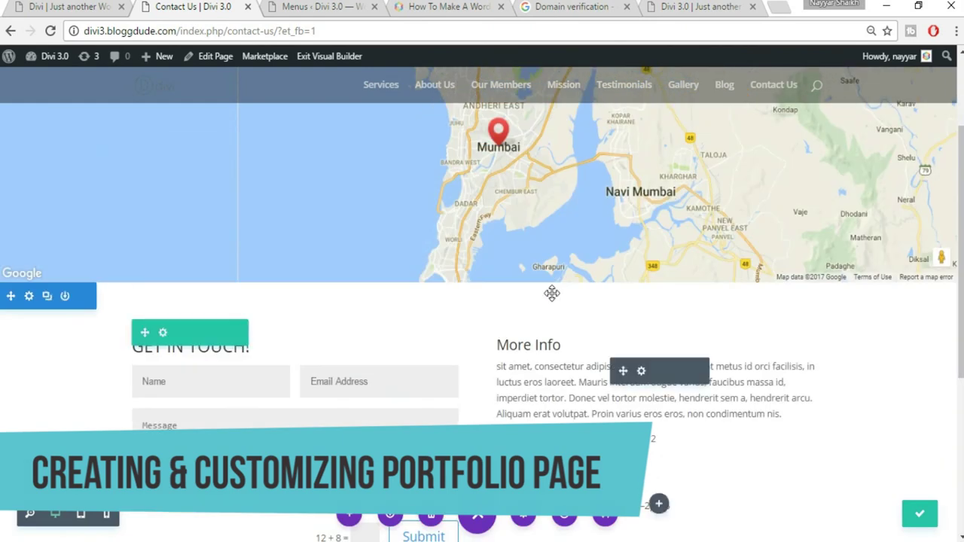
pyautogui.scroll(1, 552, 293)
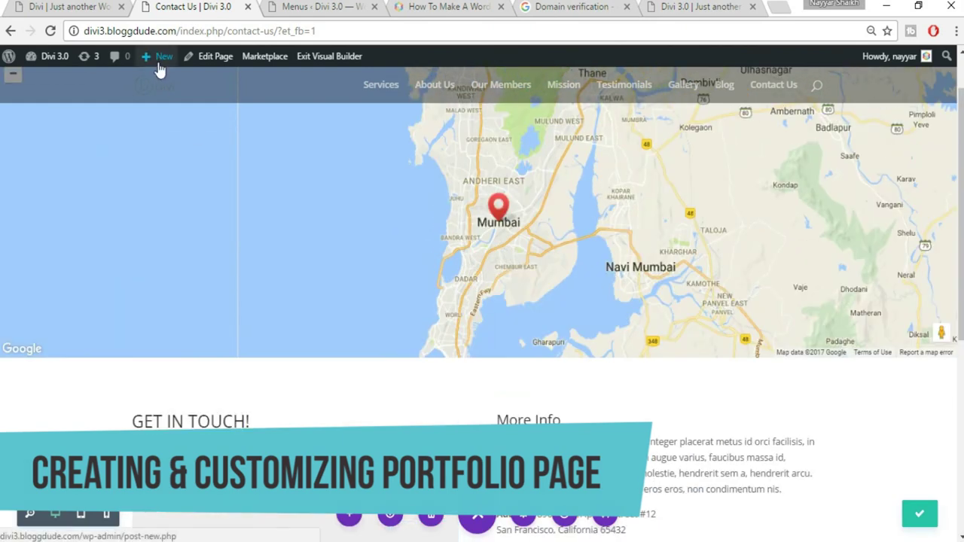
# Create and publish a page titled Portfolio, then enable the Visual Builder on it
pyautogui.moveTo(158, 67)
pyautogui.click(150, 115)
pyautogui.write('Po')
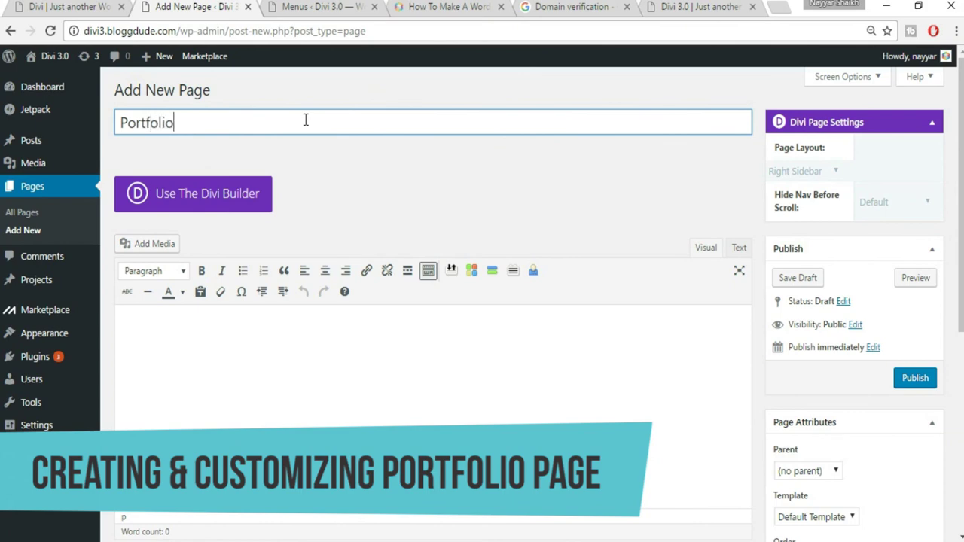
pyautogui.write('rtfolio')
pyautogui.click(924, 380)
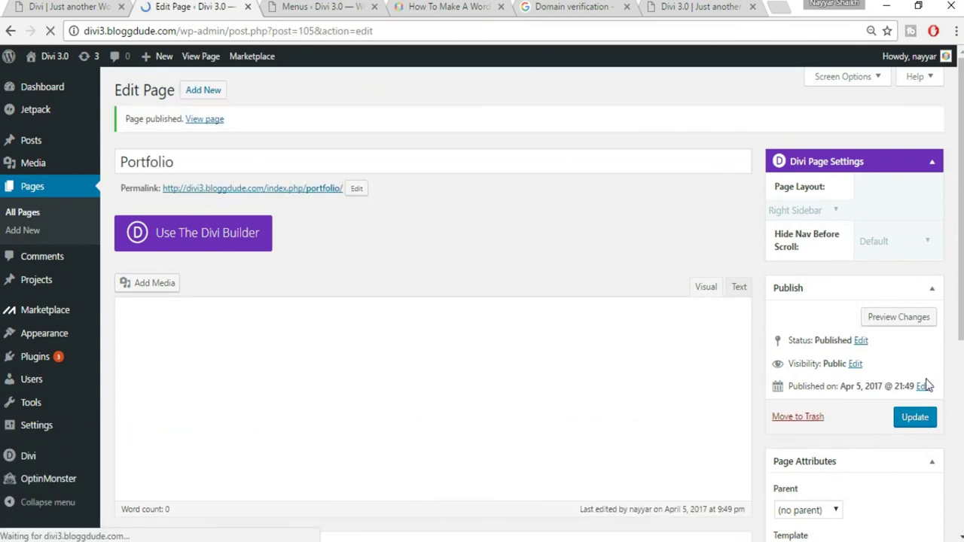
pyautogui.click(204, 119)
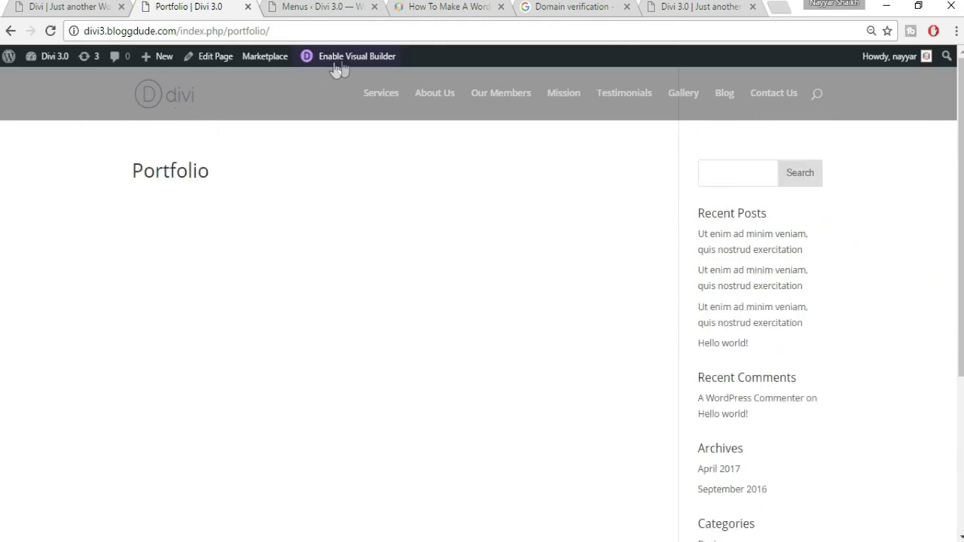
pyautogui.click(365, 67)
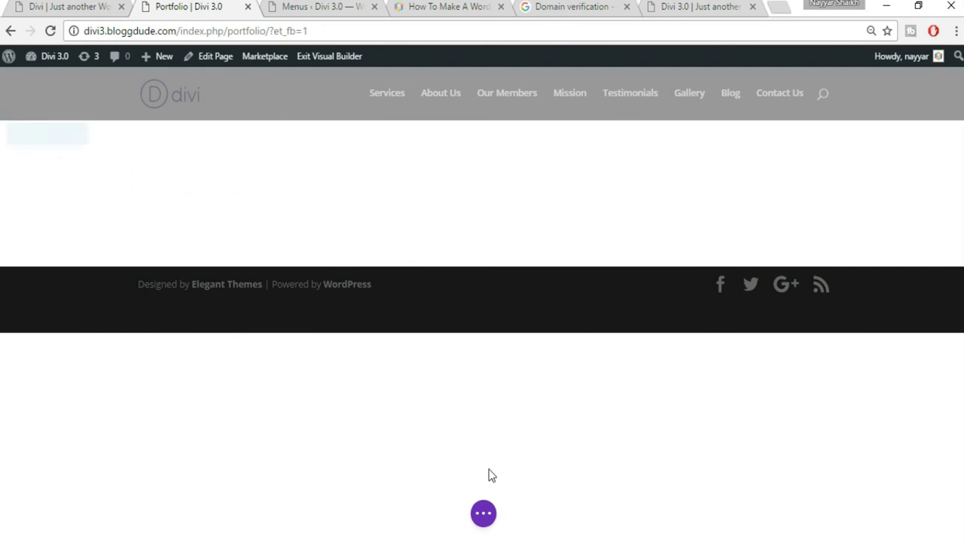
# Open the Portability import options and browse for a layout file
pyautogui.click(483, 513)
pyautogui.click(611, 513)
pyautogui.click(566, 282)
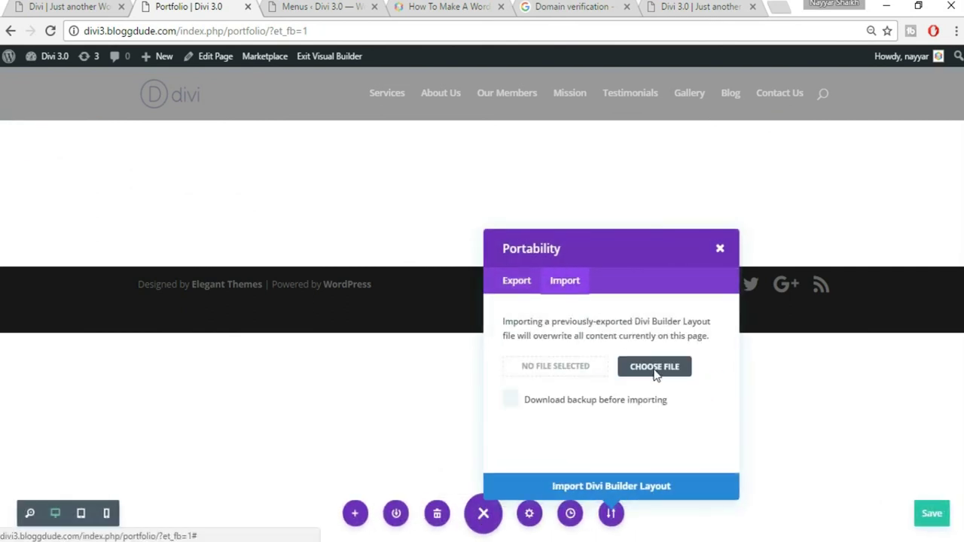
pyautogui.click(654, 369)
# Import the PortFolio JSON layout onto the page and scroll to review it
pyautogui.click(218, 135)
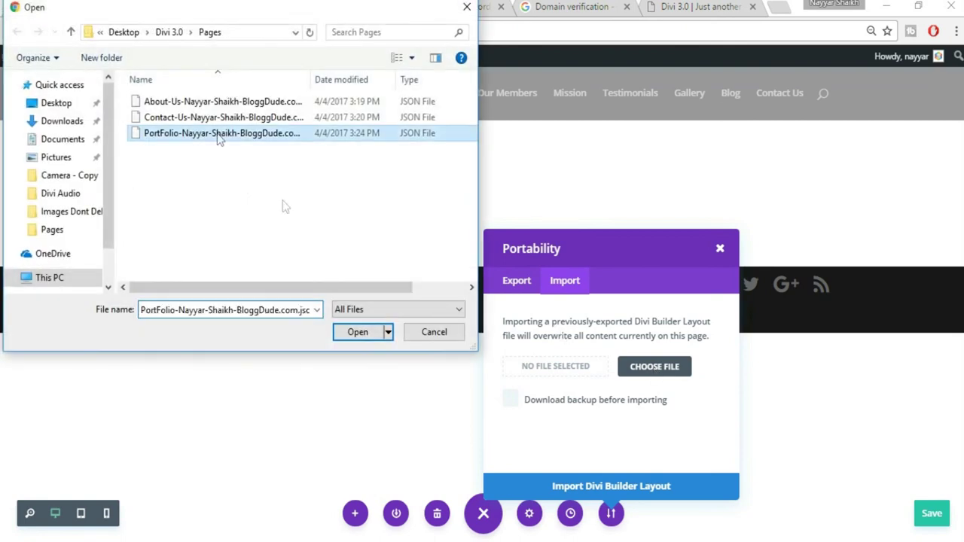
pyautogui.click(357, 332)
pyautogui.click(620, 491)
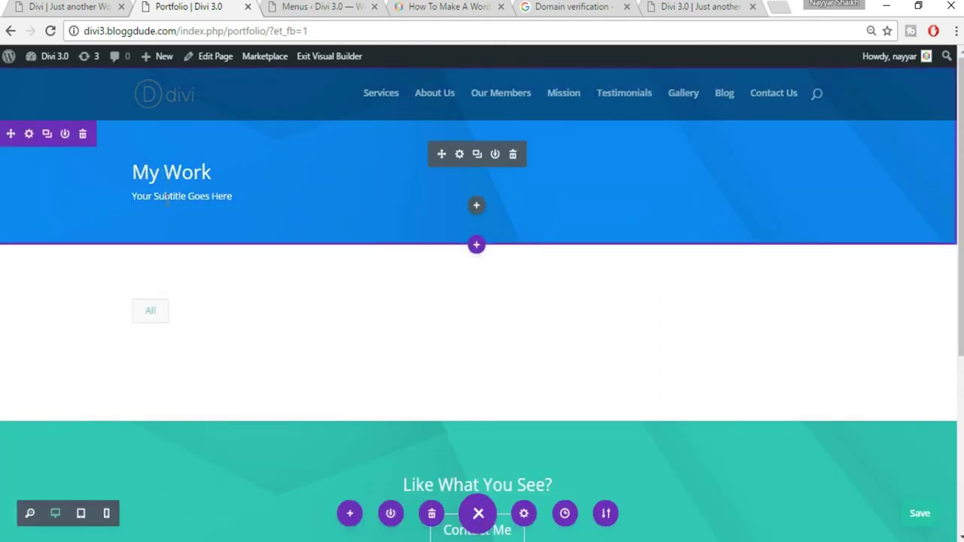
pyautogui.scroll(-2, 346, 294)
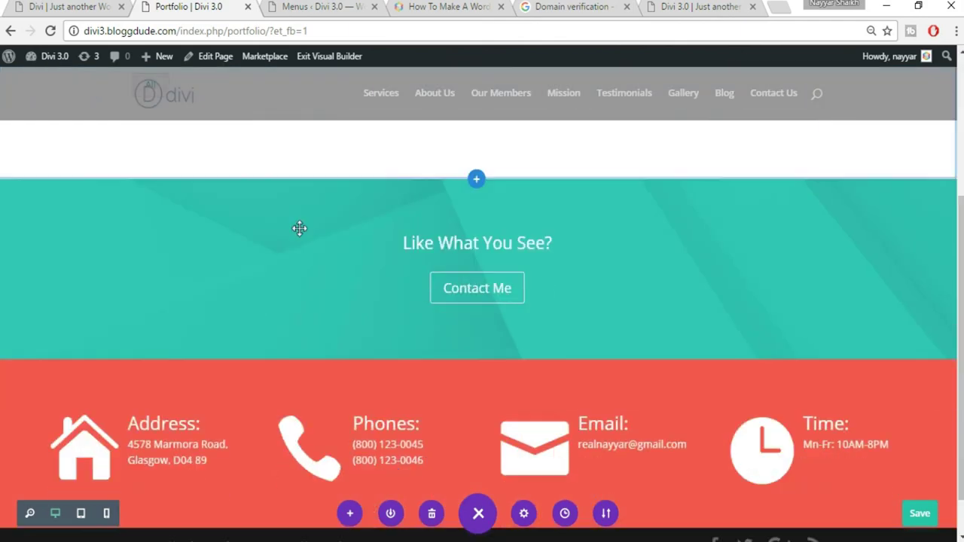
pyautogui.scroll(1, 354, 277)
pyautogui.scroll(-2, 361, 301)
pyautogui.scroll(3, 346, 294)
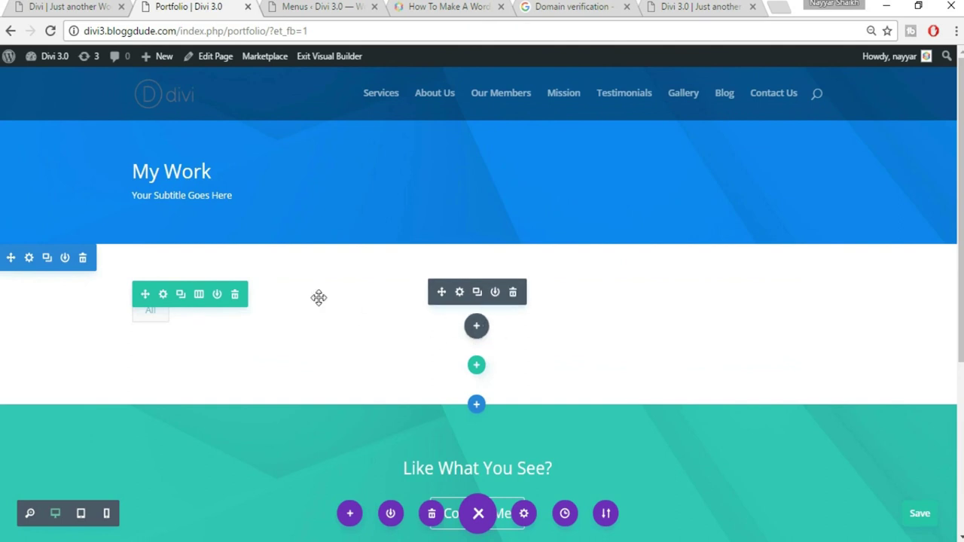
# Exit the Visual Builder and open Add New Project in a new browser tab
pyautogui.click(322, 68)
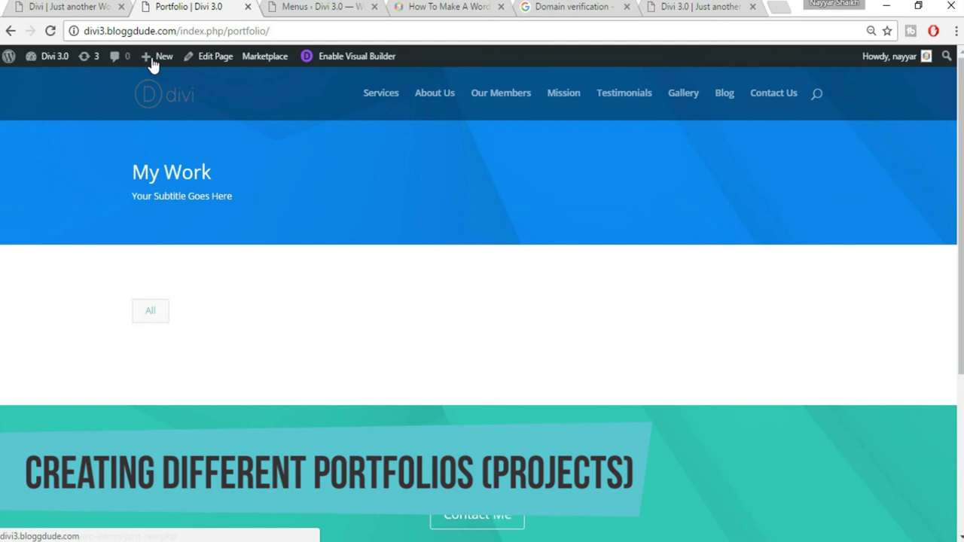
pyautogui.moveTo(152, 65)
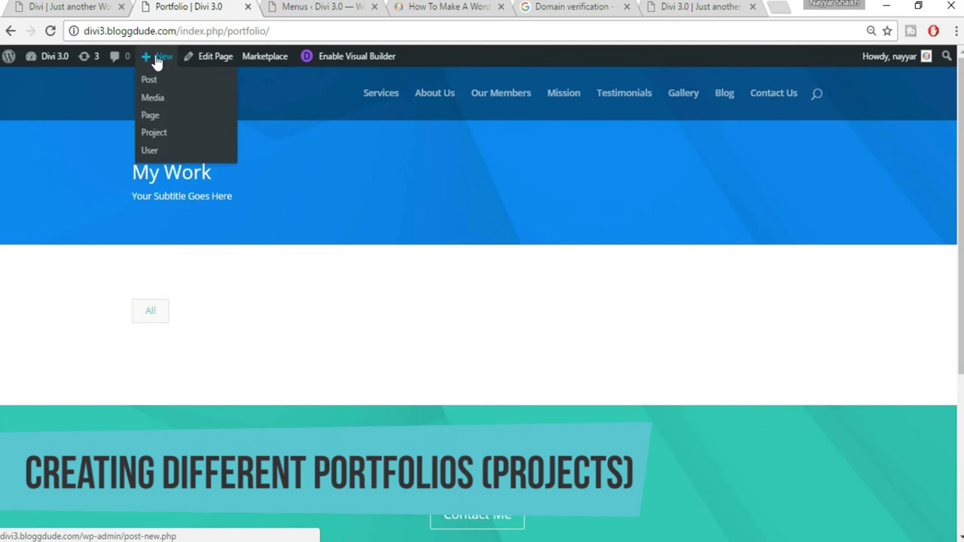
pyautogui.rightClick(166, 141)
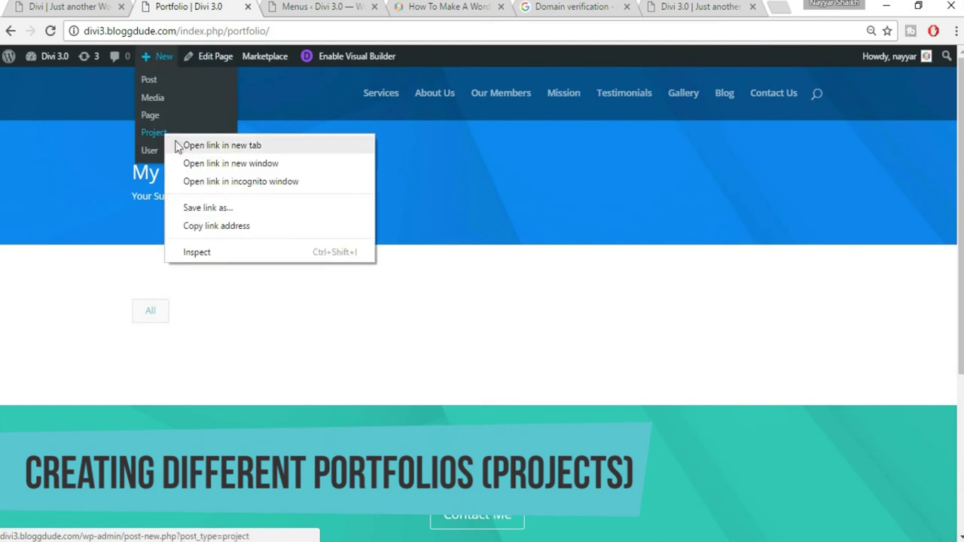
pyautogui.click(185, 144)
# Check the new project tab, then bring up the Divi demo site homepage
pyautogui.click(297, 6)
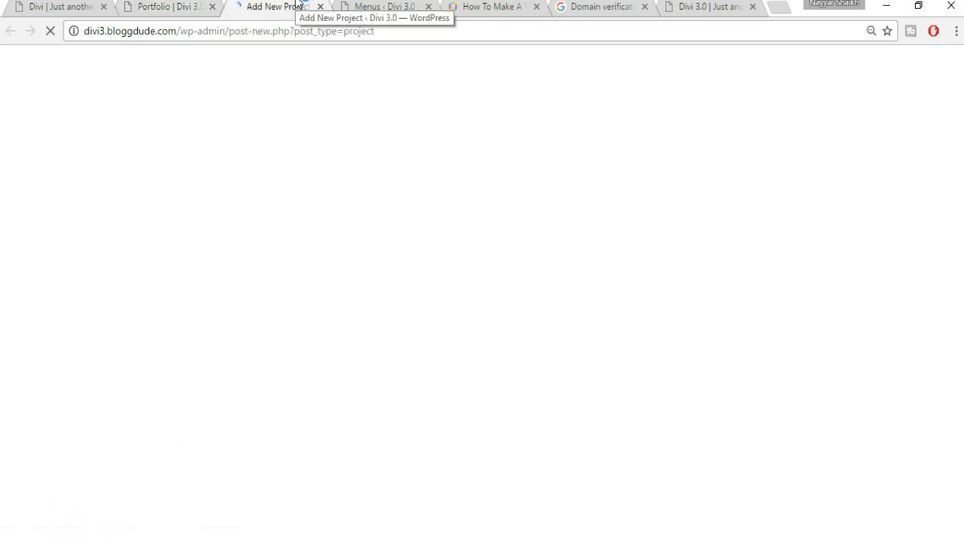
pyautogui.click(181, 7)
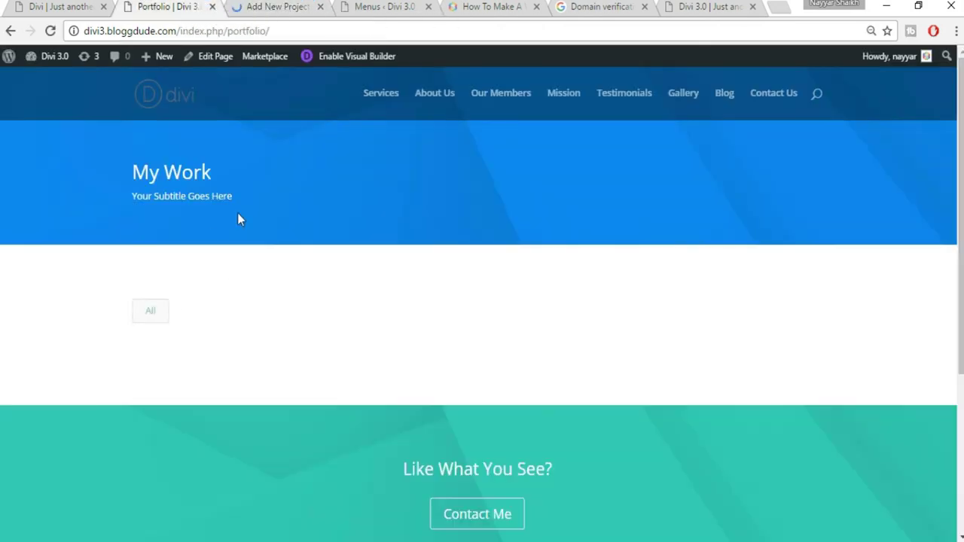
pyautogui.click(79, 4)
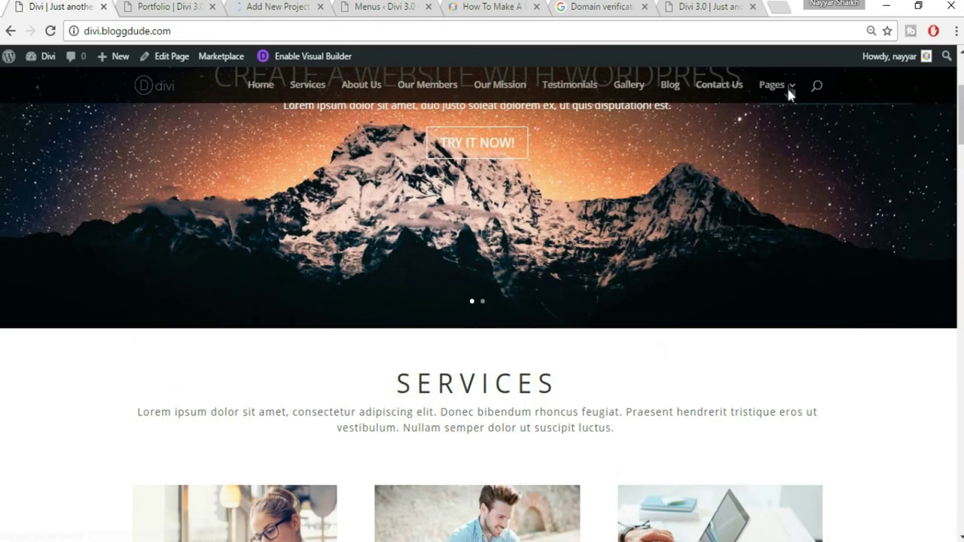
# Browse the demo site's Portfolio project grid, then return to the Add New Project editor
pyautogui.moveTo(789, 90)
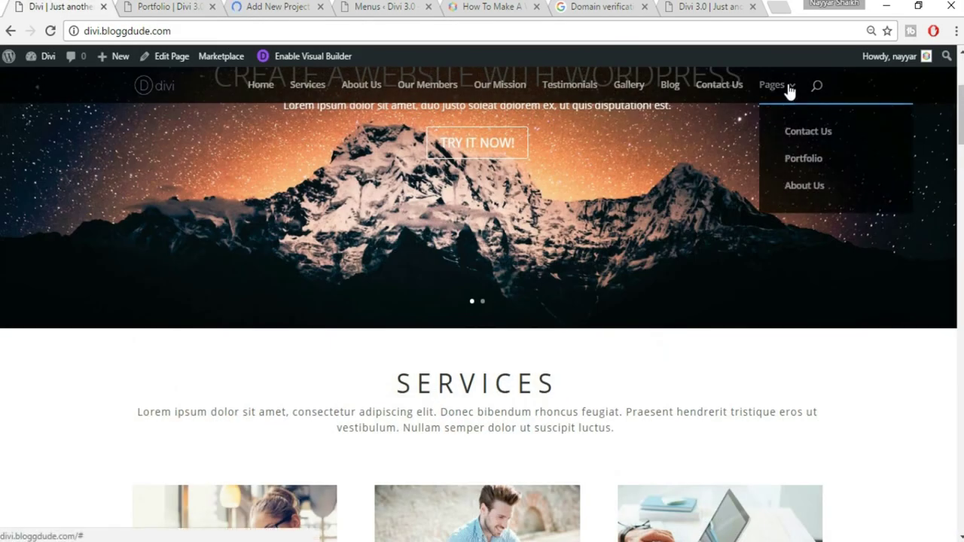
pyautogui.click(815, 161)
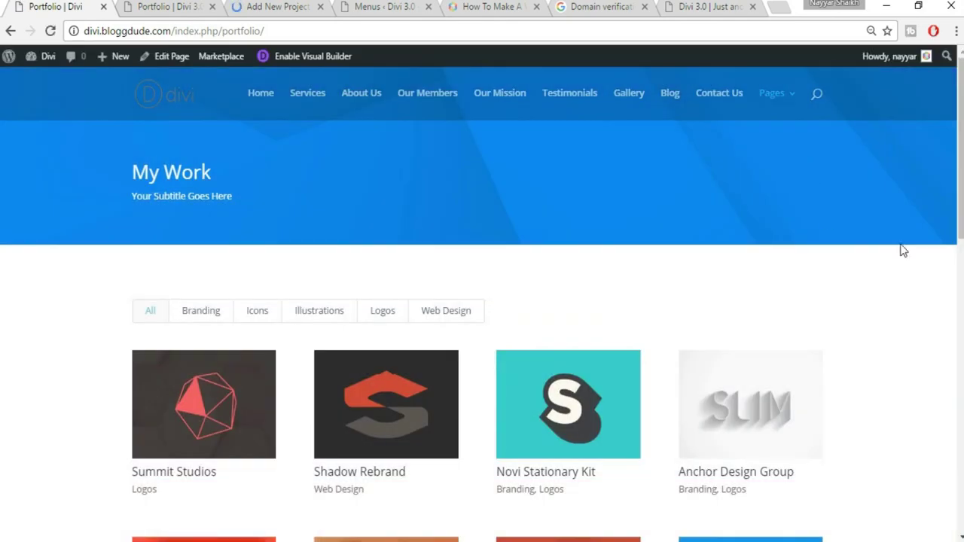
pyautogui.scroll(-5, 904, 250)
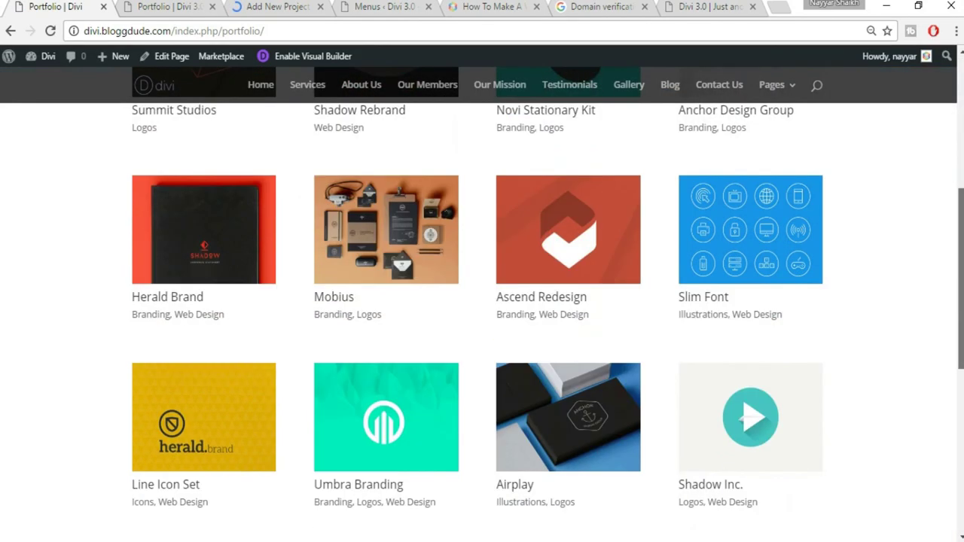
pyautogui.scroll(-2, 482, 301)
pyautogui.scroll(7, 482, 301)
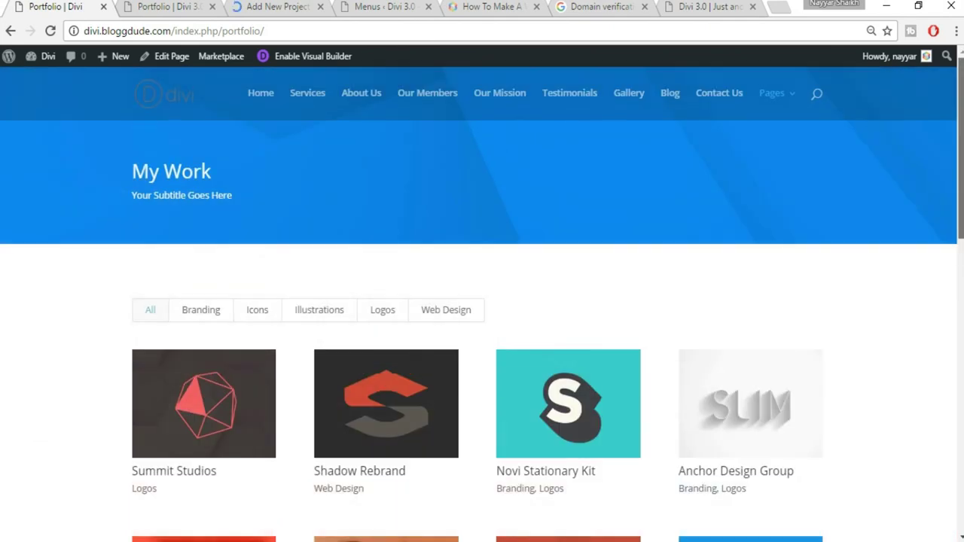
pyautogui.click(316, 5)
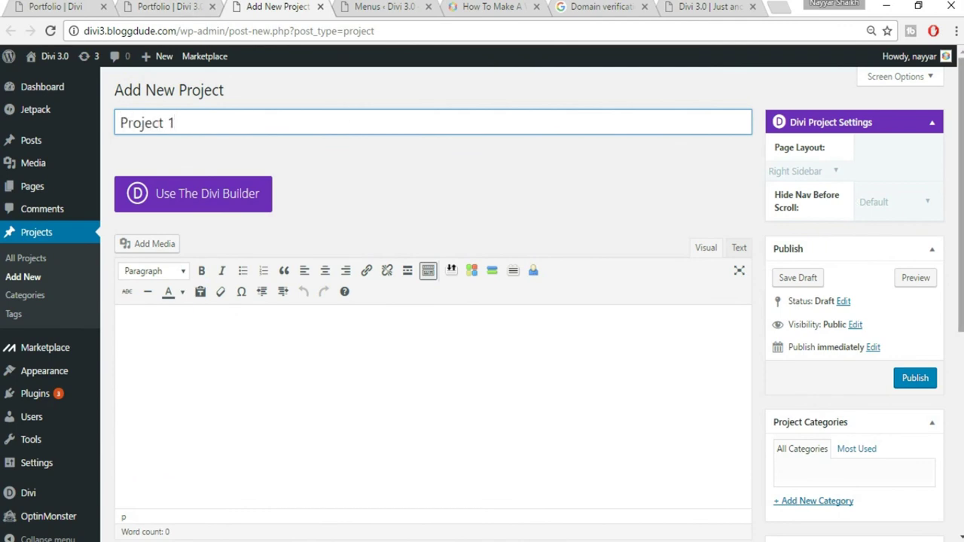
# Create and check a new project category named Portfolio 1
pyautogui.scroll(-2, 829, 361)
pyautogui.click(823, 351)
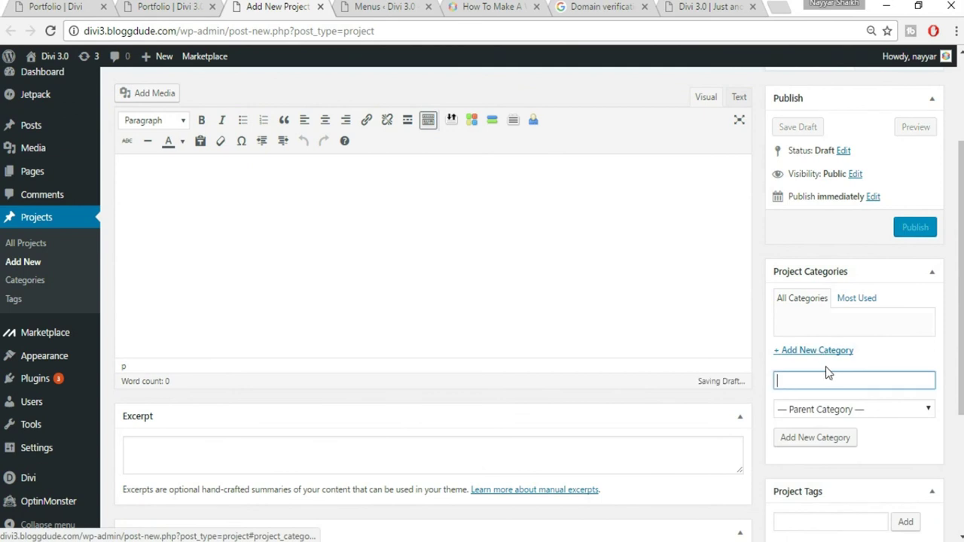
pyautogui.write('Portfolio 1')
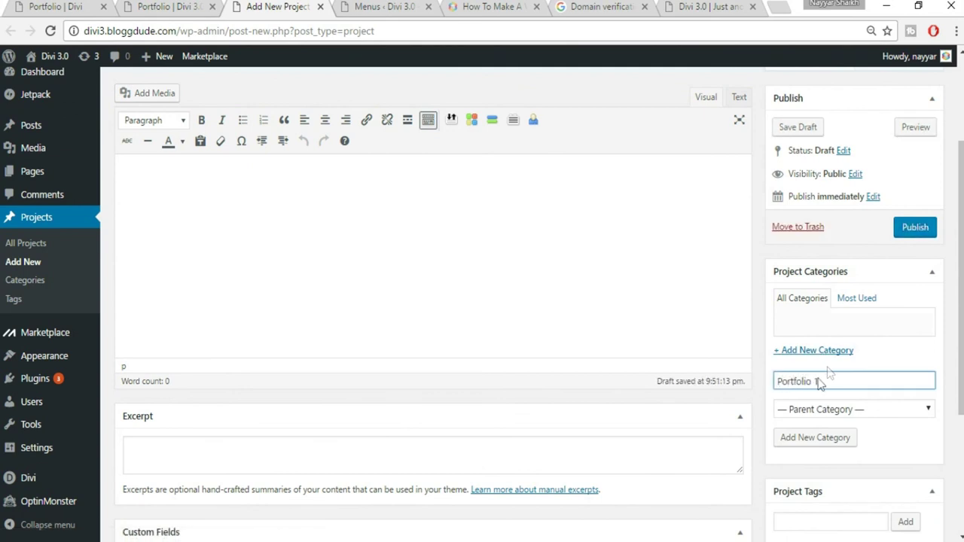
pyautogui.click(823, 438)
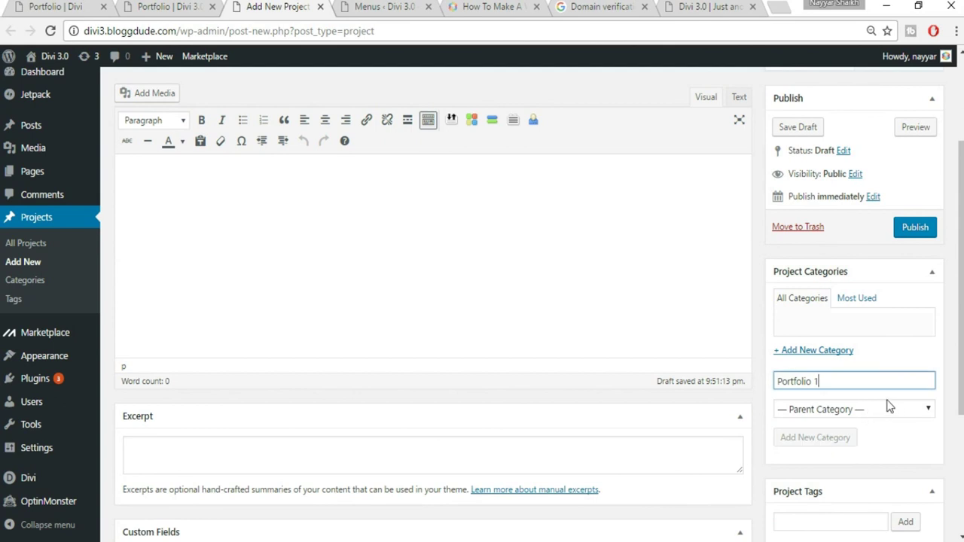
pyautogui.click(563, 303)
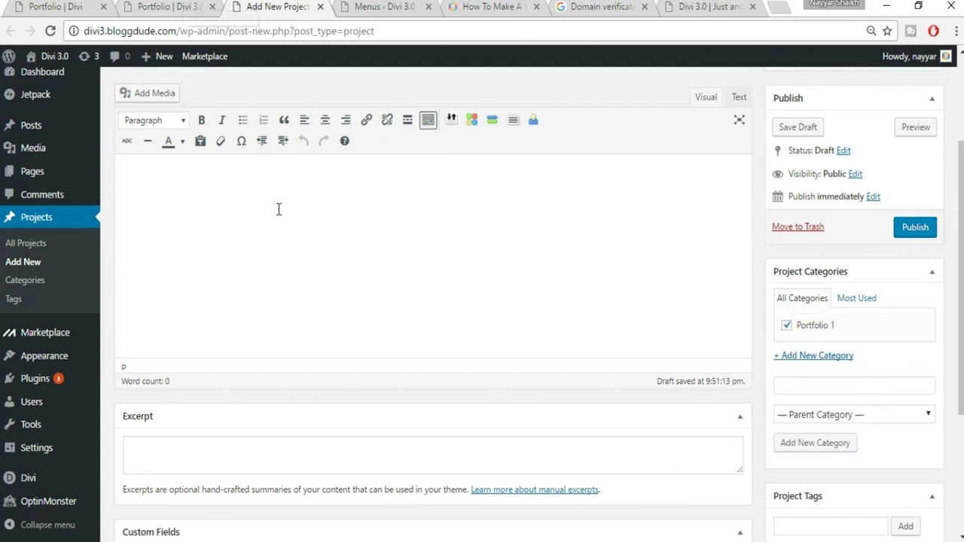
# Compare the demo site's and own Portfolio pages before returning to the project editor
pyautogui.click(43, 4)
pyautogui.scroll(-5, 724, 371)
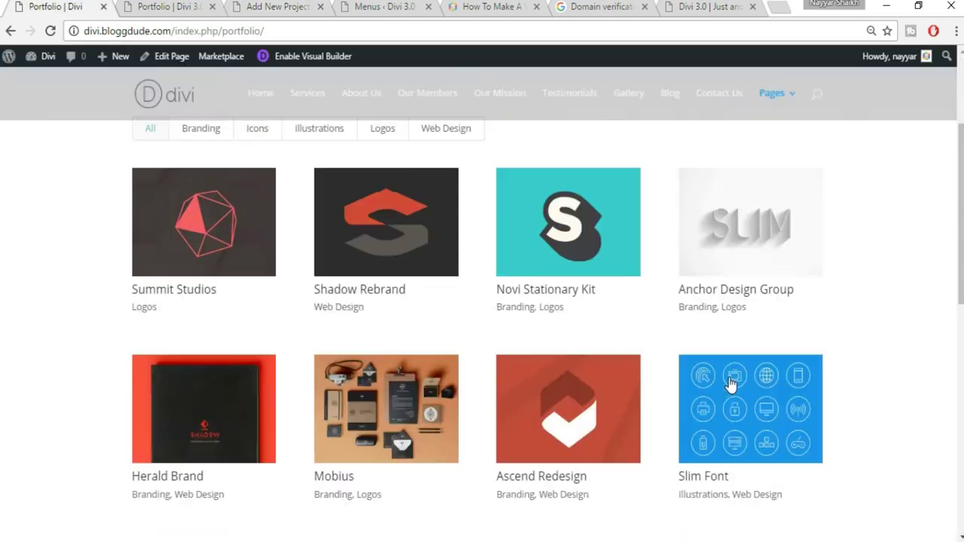
pyautogui.click(234, 3)
pyautogui.click(184, 6)
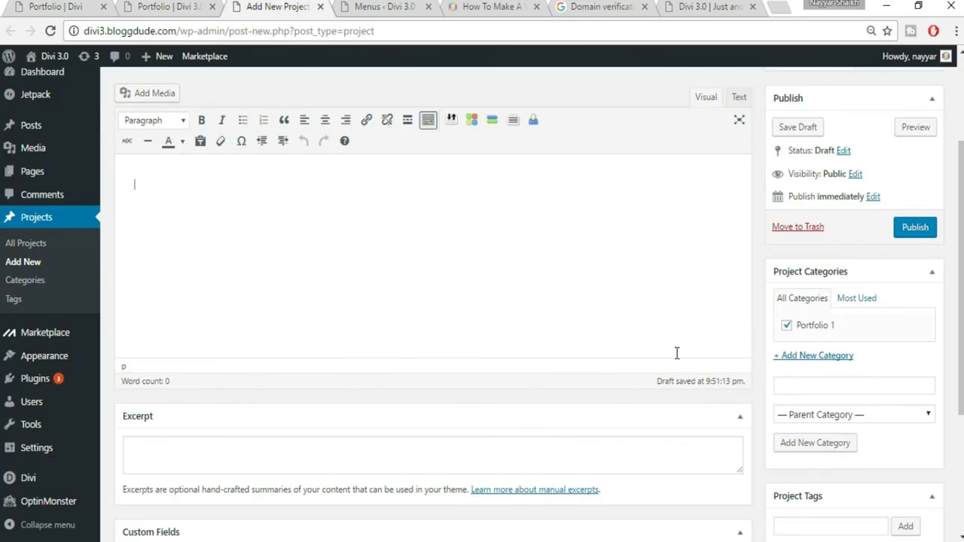
# Set the red polygon image as featured image and publish Project 1
pyautogui.scroll(-3, 859, 387)
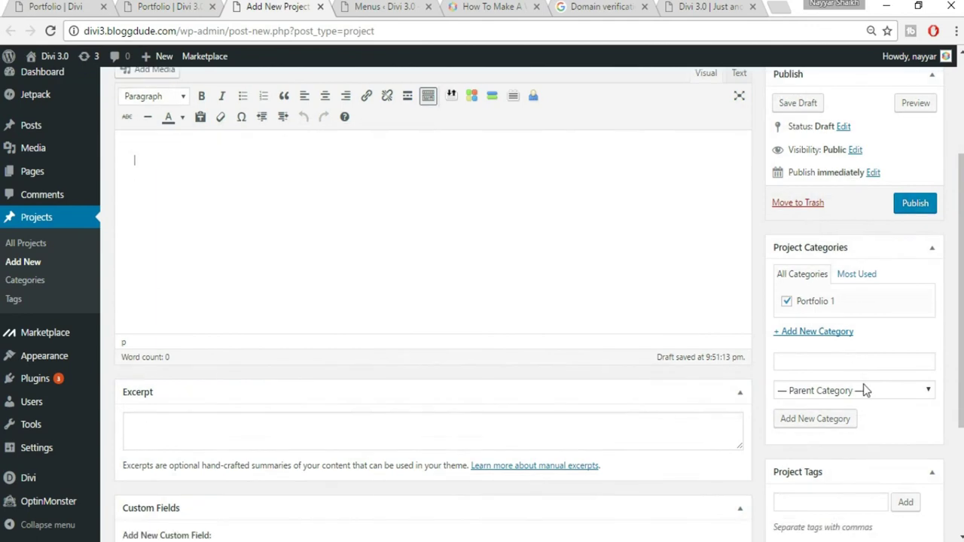
pyautogui.click(810, 438)
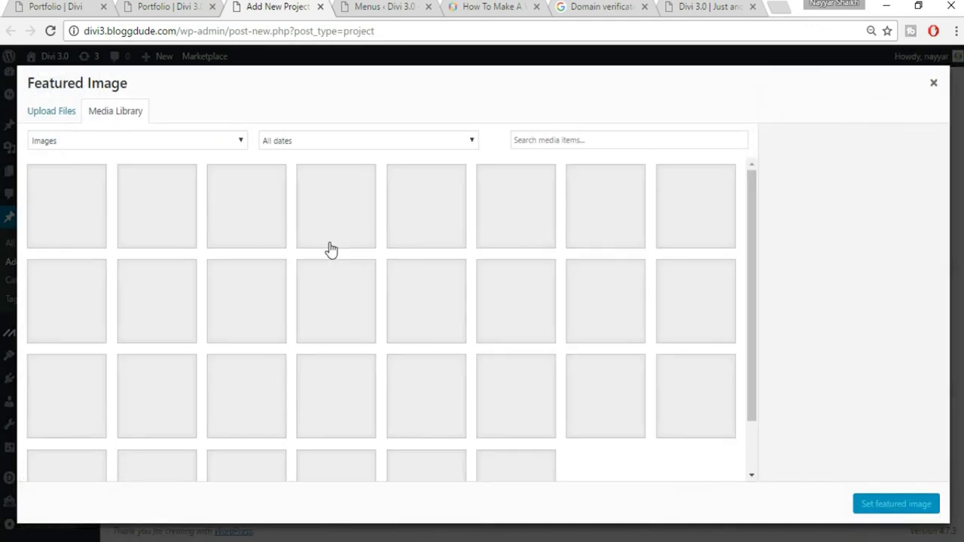
pyautogui.click(172, 216)
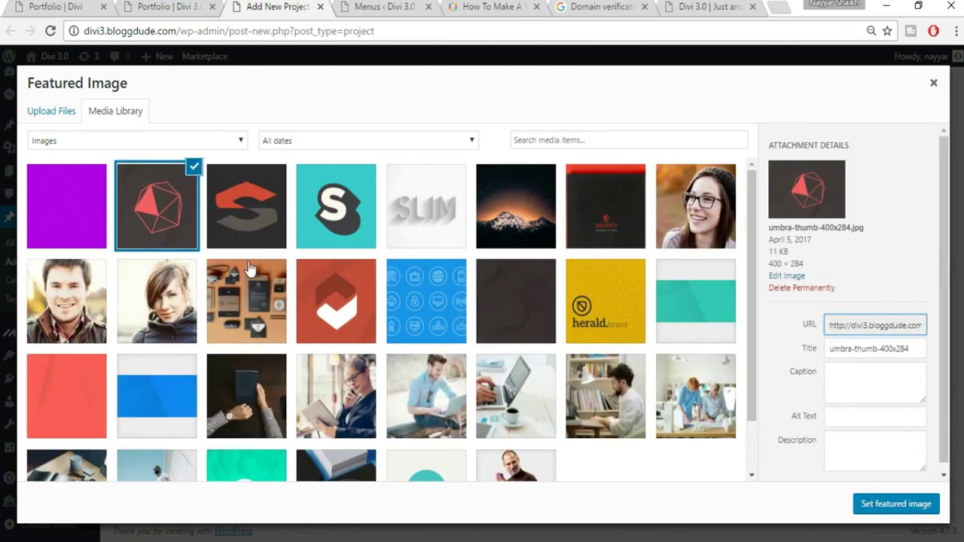
pyautogui.click(872, 504)
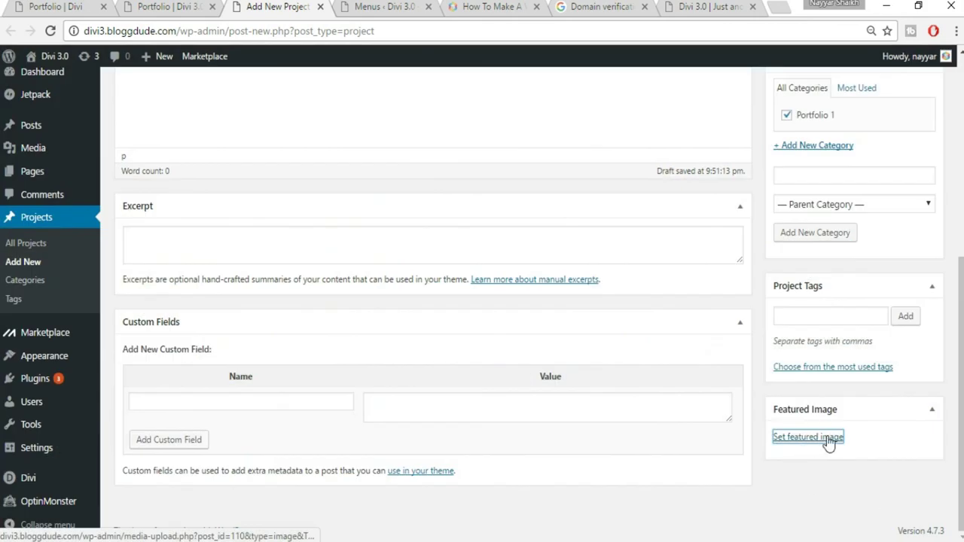
pyautogui.scroll(5, 839, 434)
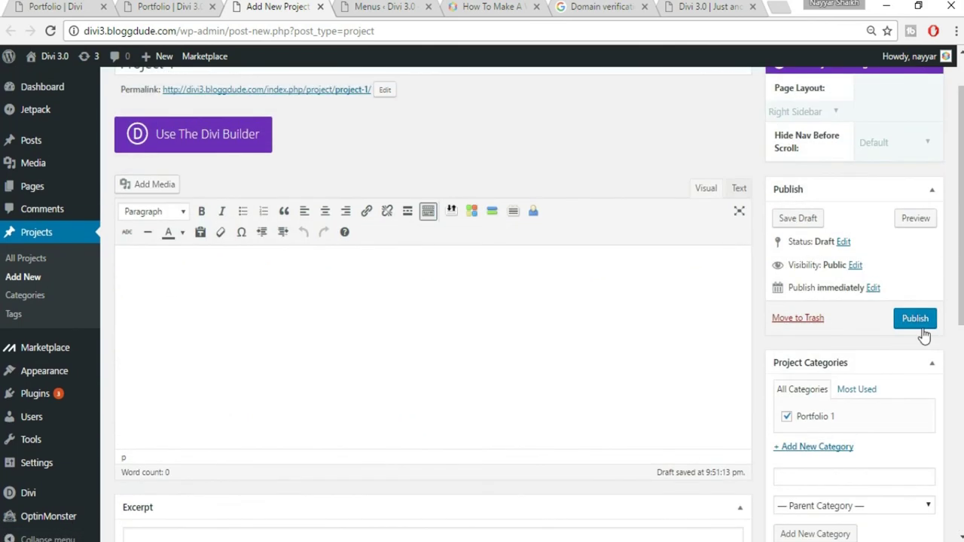
pyautogui.click(916, 319)
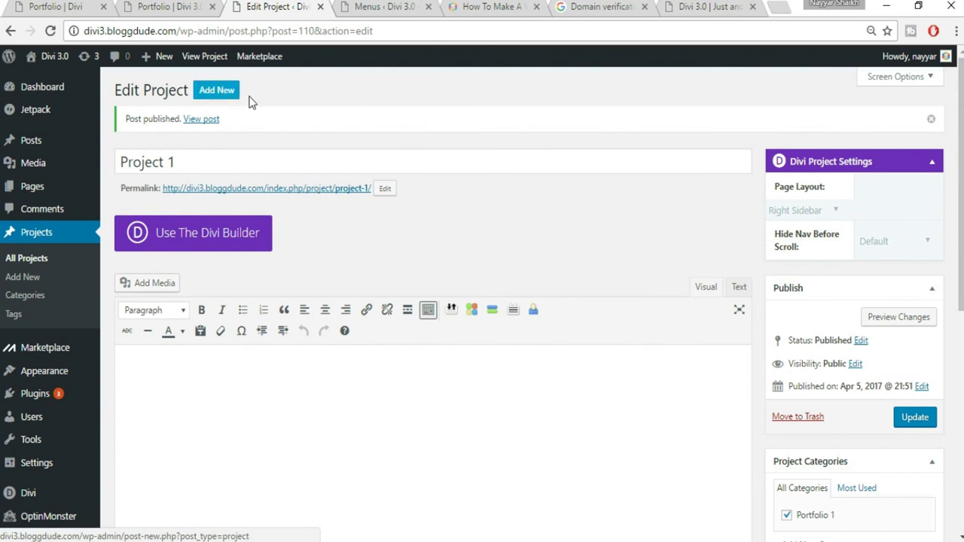
pyautogui.click(172, 11)
pyautogui.click(52, 32)
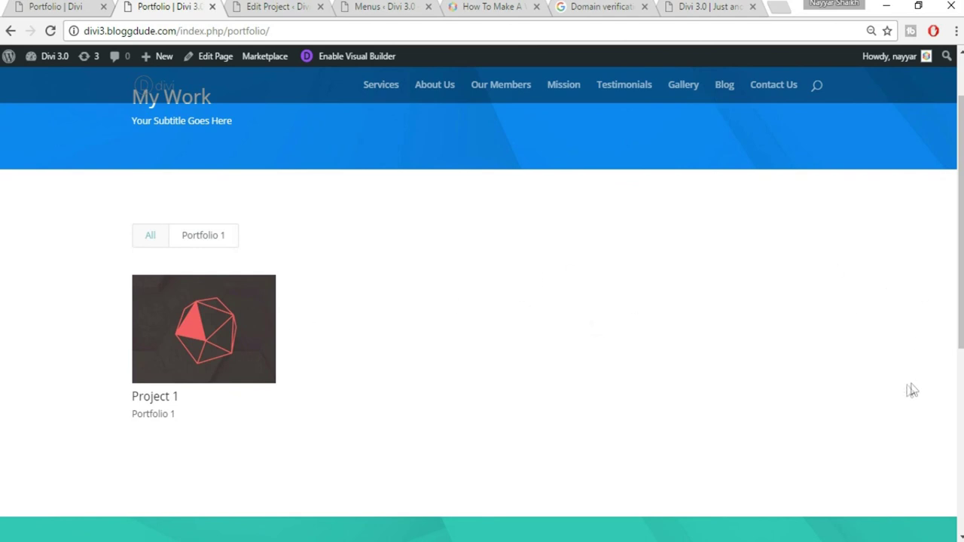
pyautogui.click(52, 6)
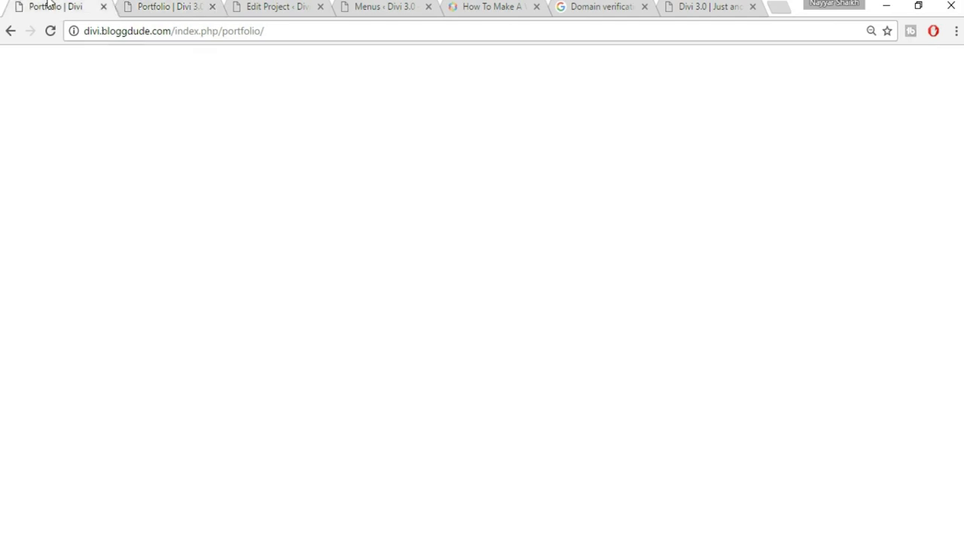
pyautogui.scroll(5, 897, 278)
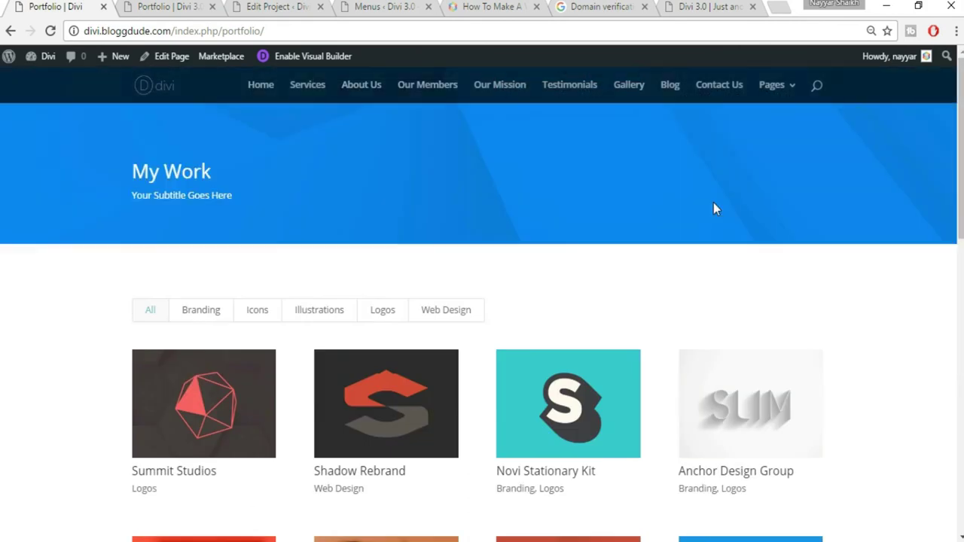
pyautogui.click(192, 7)
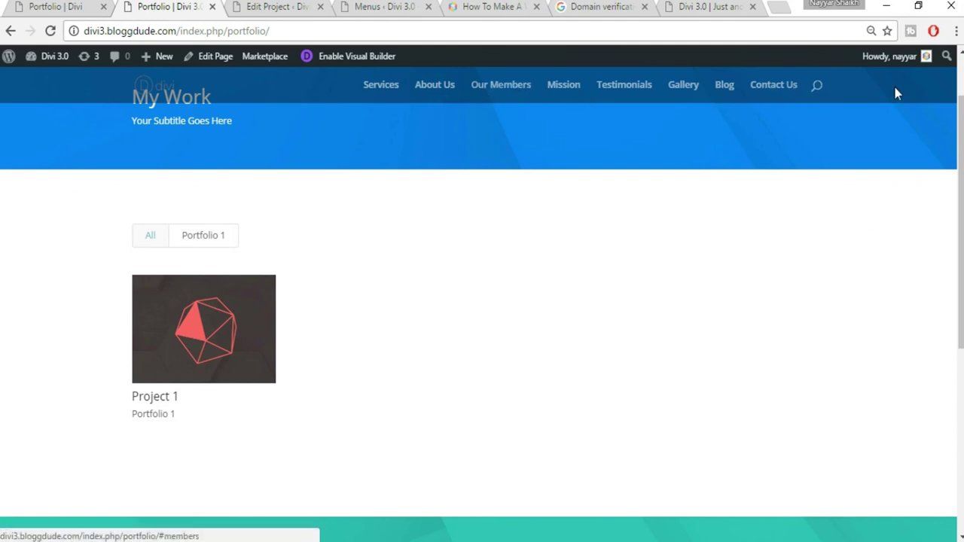
pyautogui.hotkey('ctrl', 'Tab')
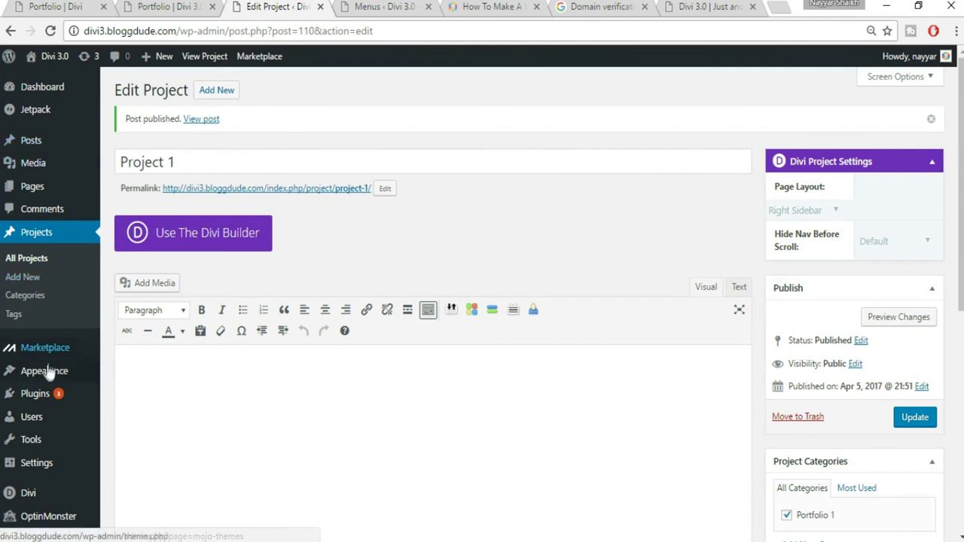
pyautogui.moveTo(45, 371)
pyautogui.click(133, 429)
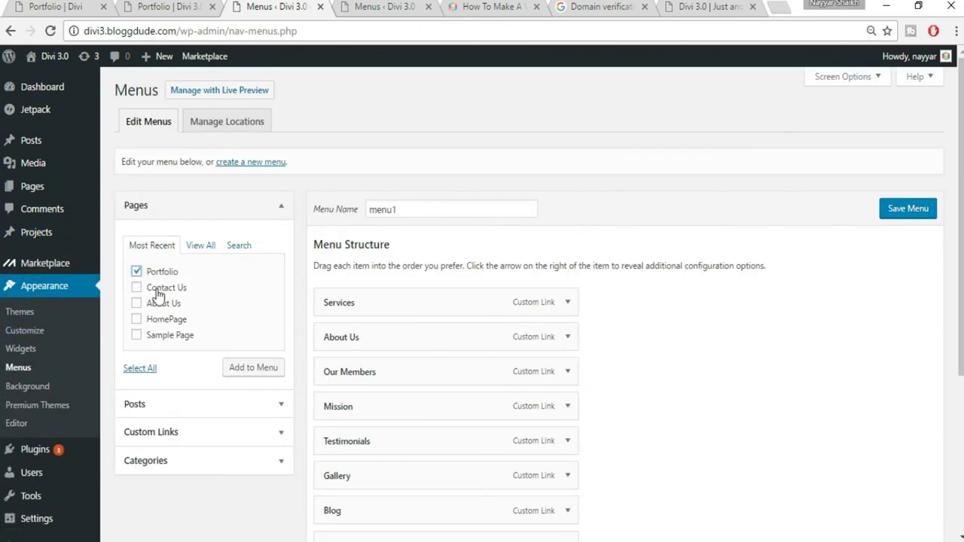
# Add the Portfolio, Contact Us and About Us pages to menu1 and save the menu
pyautogui.click(160, 305)
pyautogui.scroll(-2, 245, 314)
pyautogui.click(253, 219)
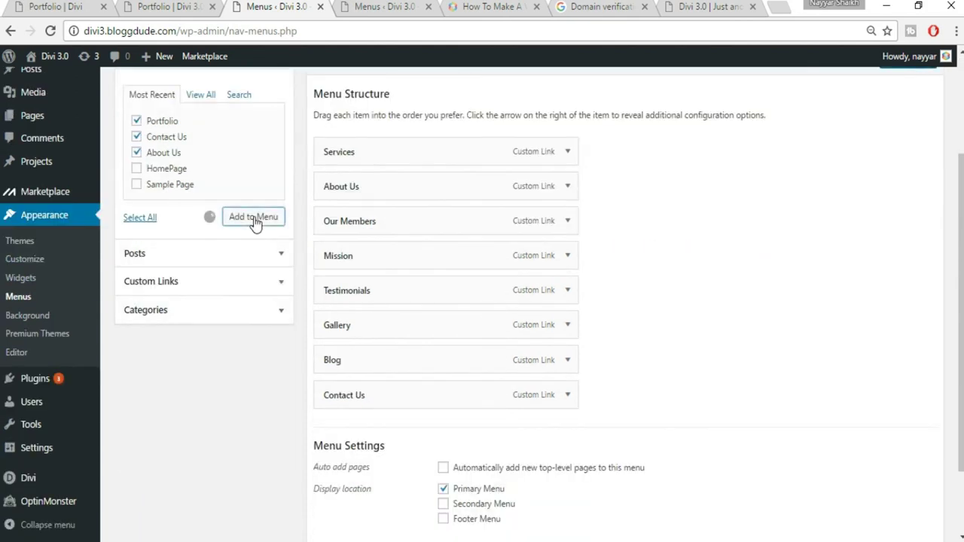
pyautogui.scroll(-1, 692, 327)
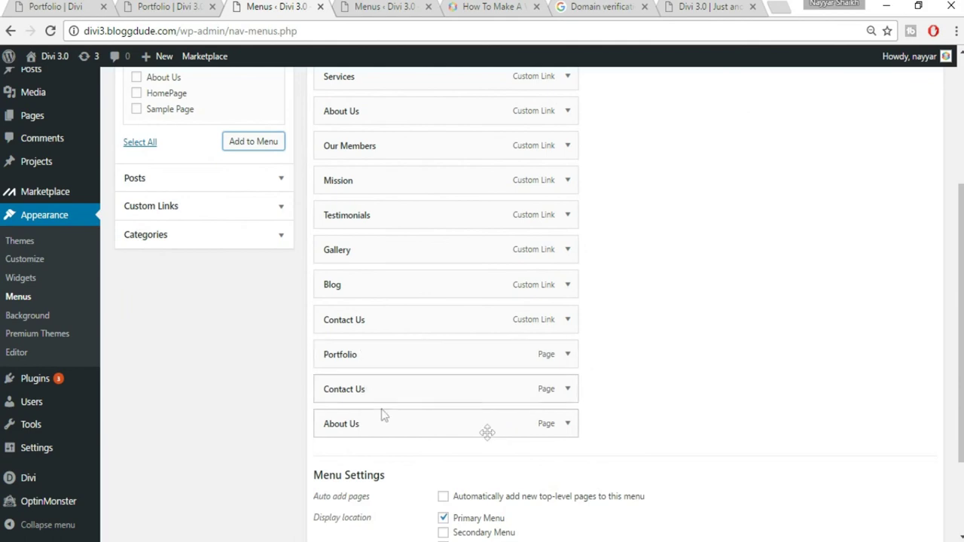
pyautogui.scroll(-2, 727, 487)
pyautogui.click(909, 470)
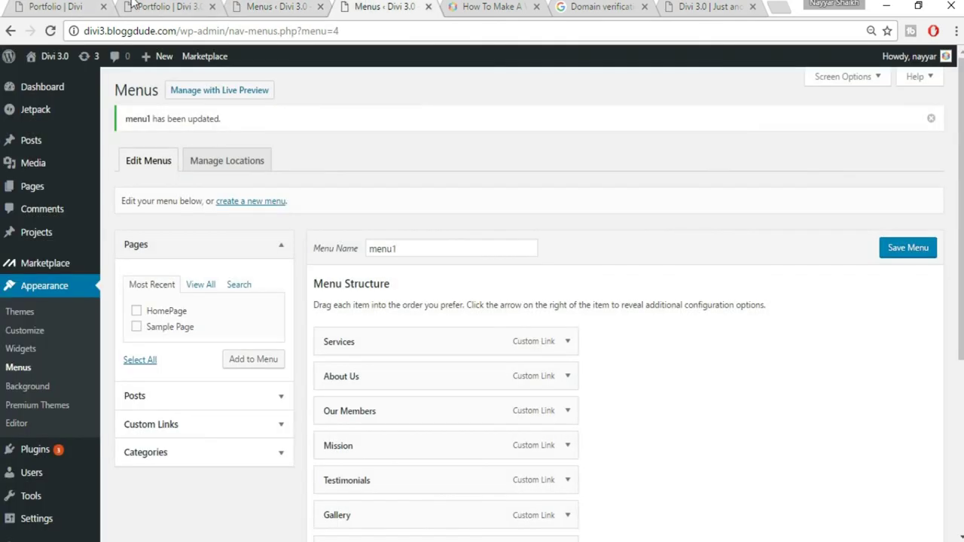
pyautogui.click(160, 7)
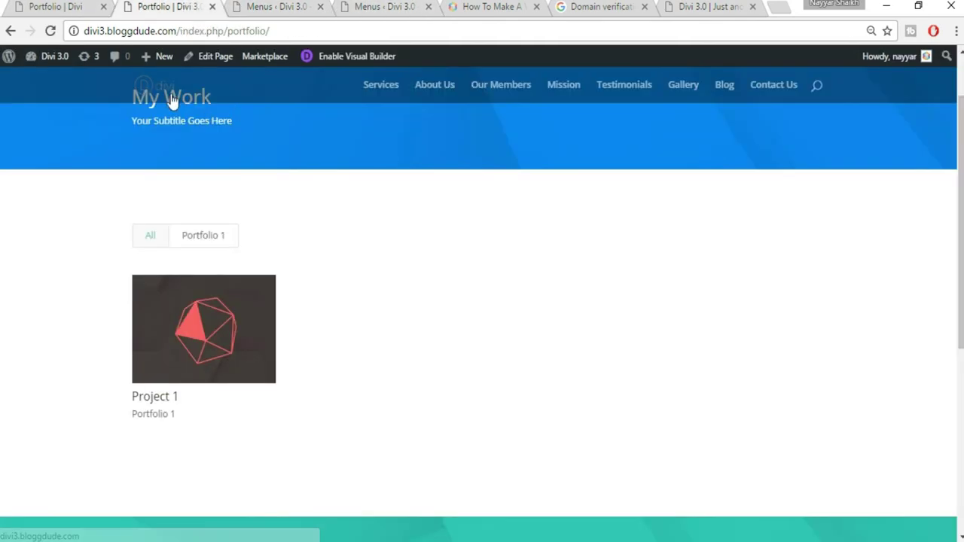
# From the home page, open the new Contact Us menu link and view its Mumbai map and contact form
pyautogui.click(171, 94)
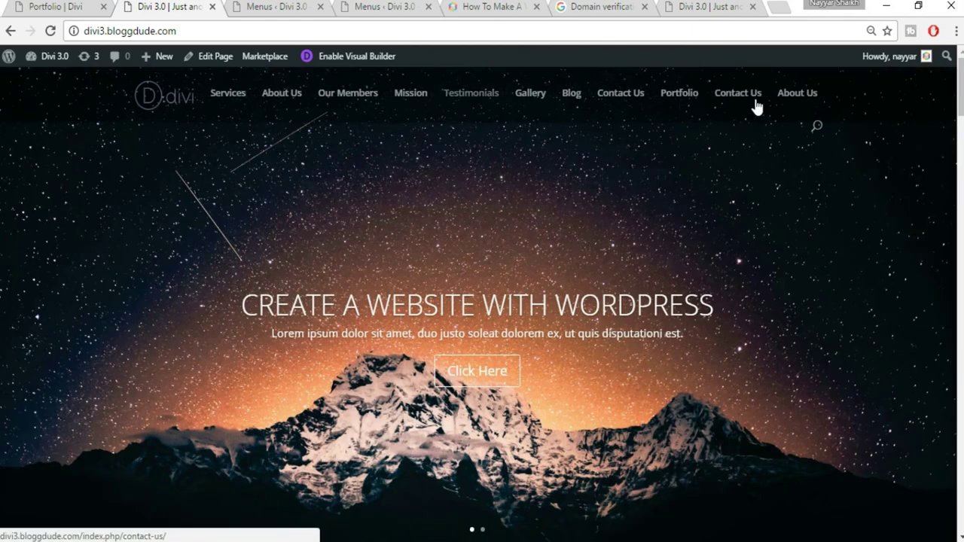
pyautogui.click(751, 104)
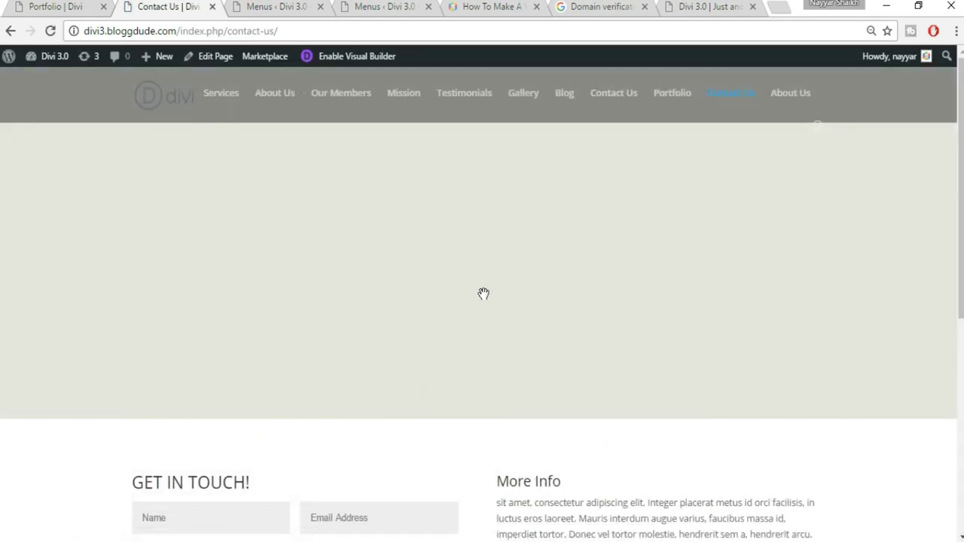
pyautogui.scroll(-3, 484, 320)
pyautogui.scroll(4, 492, 338)
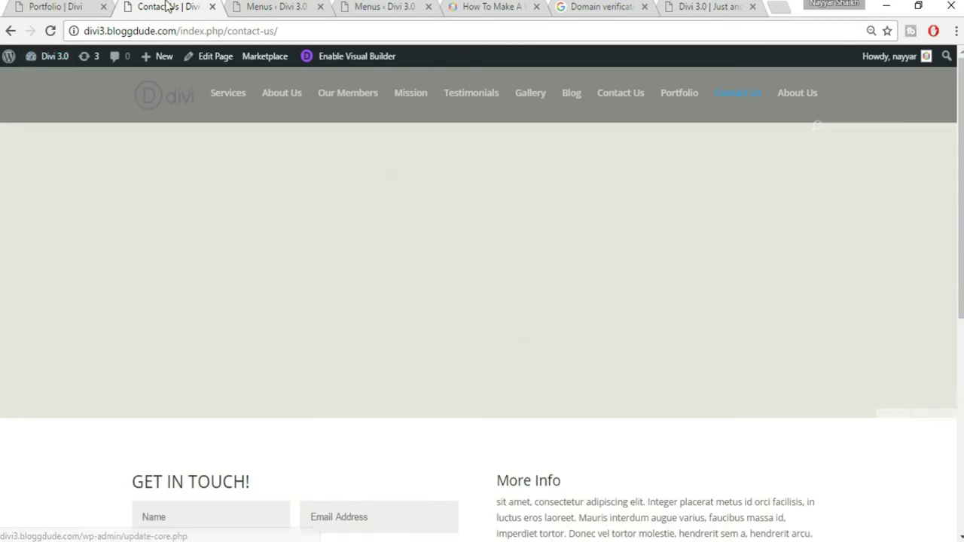
pyautogui.moveTo(60, 63)
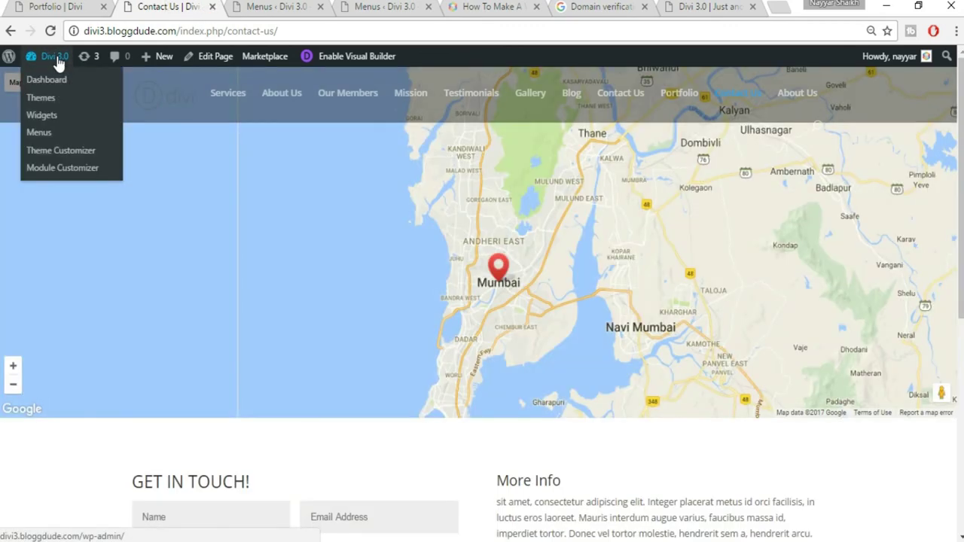
# In the Theme Customizer's Site Identity panel, review the site title, tagline and site icon picker
pyautogui.click(51, 153)
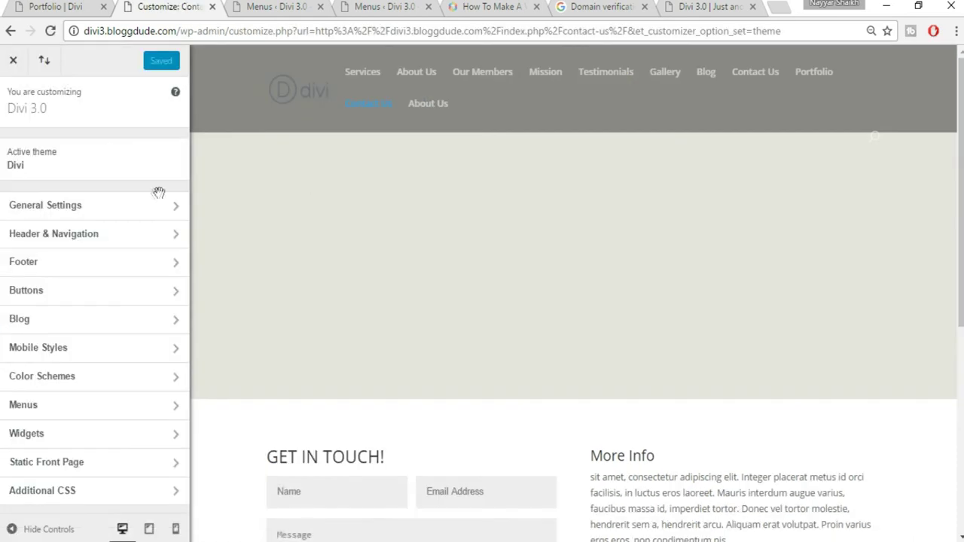
pyautogui.click(105, 210)
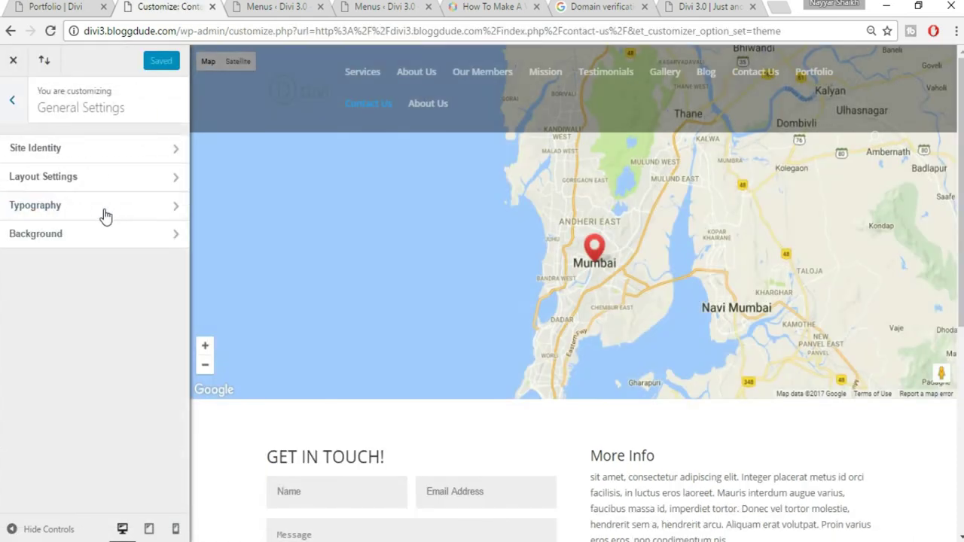
pyautogui.click(101, 148)
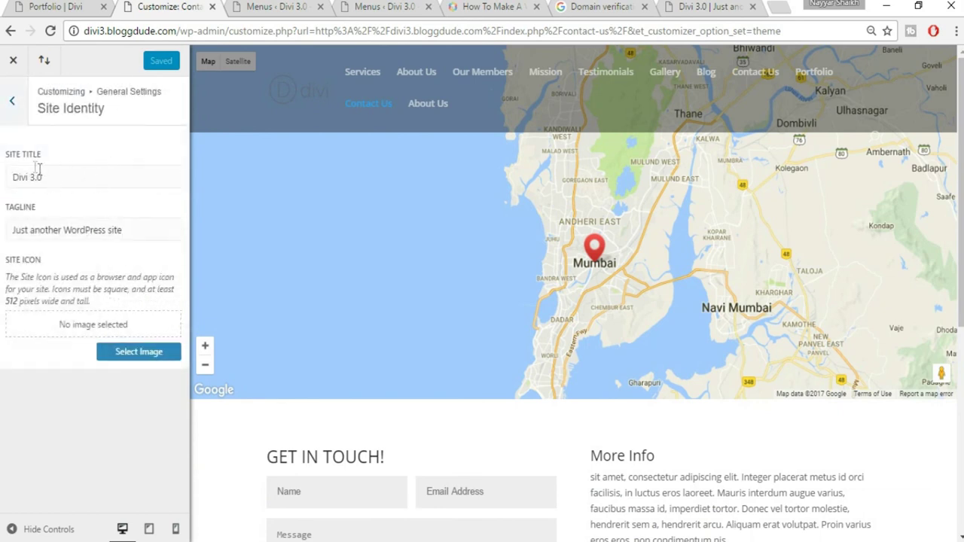
pyautogui.moveTo(67, 174); pyautogui.dragTo(6, 177)
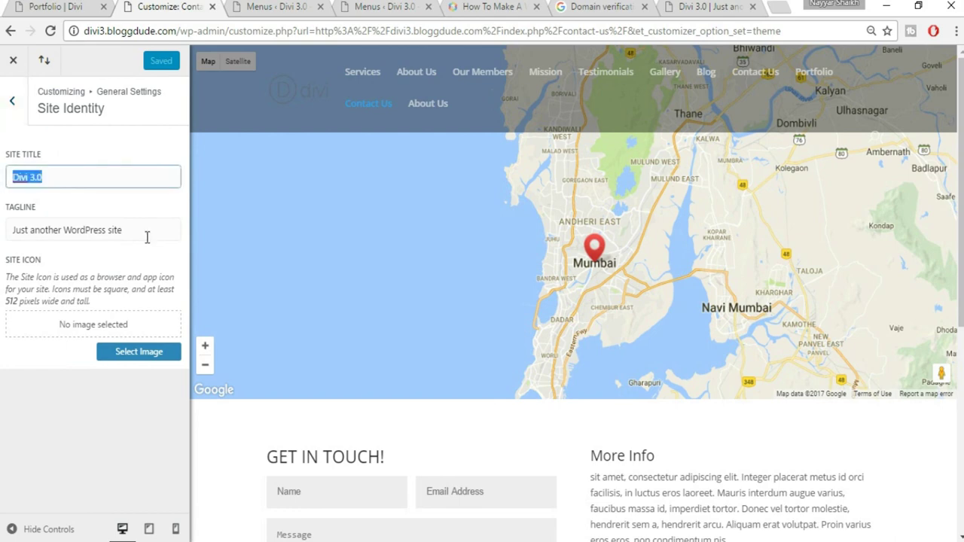
pyautogui.moveTo(152, 230); pyautogui.dragTo(14, 231)
pyautogui.press('Tab')
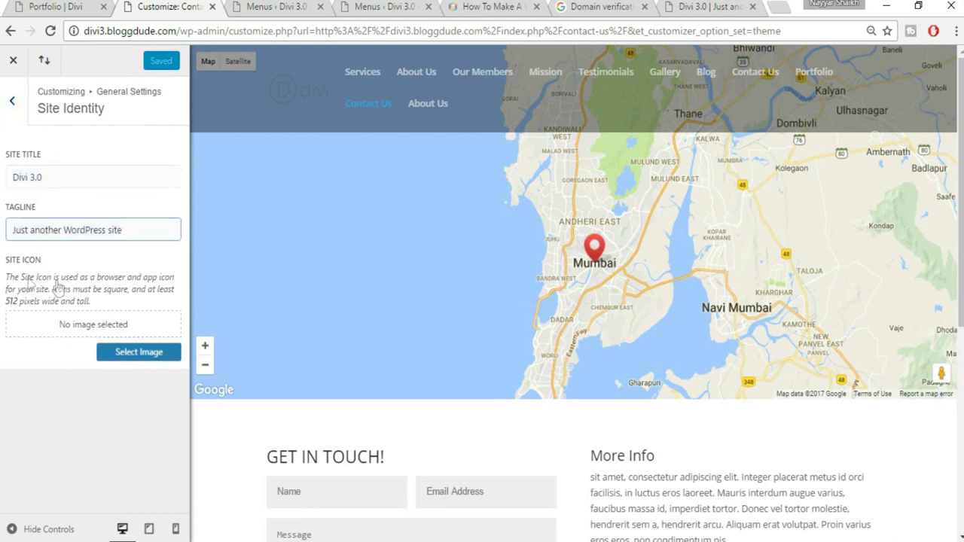
pyautogui.press('Return')
pyautogui.click(934, 81)
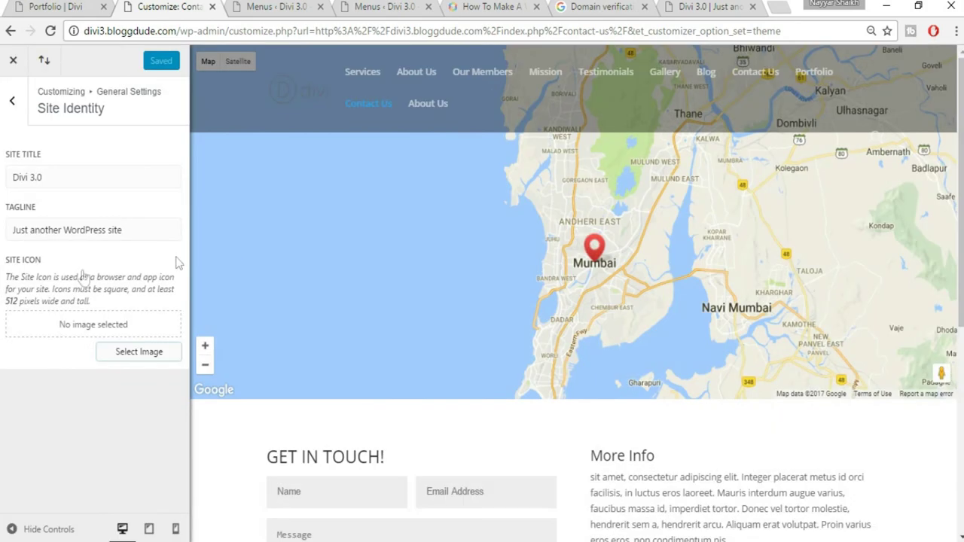
# Consult the tutorial blog post and domain verification page, then return to the General Settings list
pyautogui.click(510, 7)
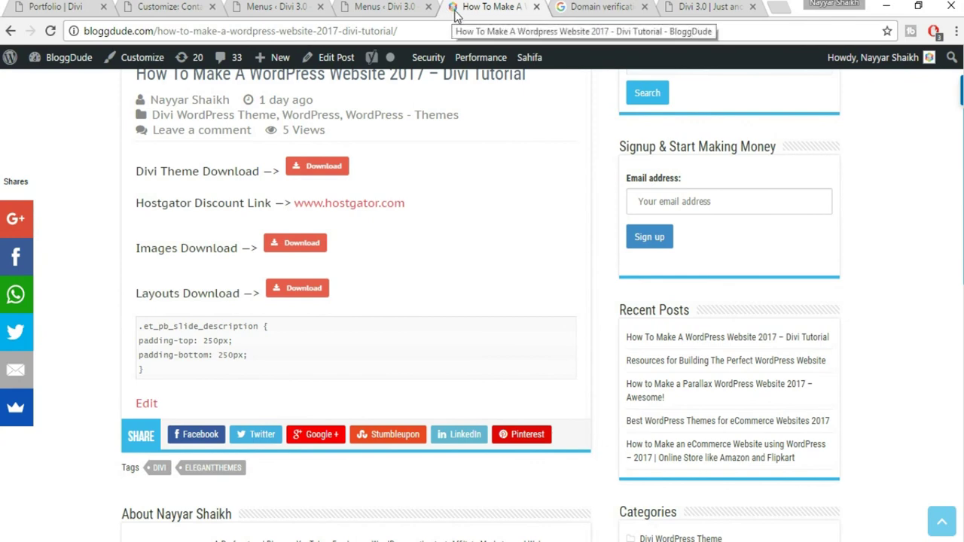
pyautogui.click(586, 9)
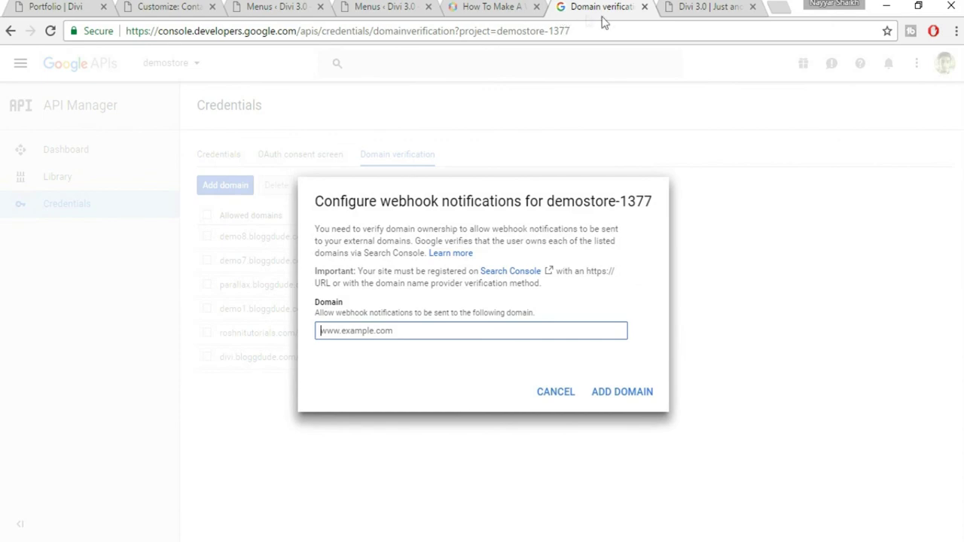
pyautogui.click(471, 6)
pyautogui.click(186, 6)
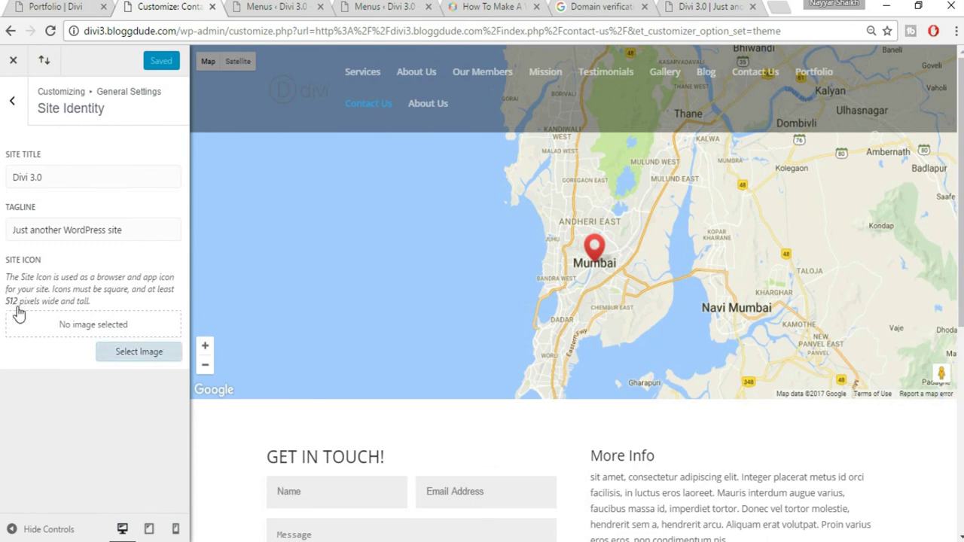
pyautogui.click(12, 99)
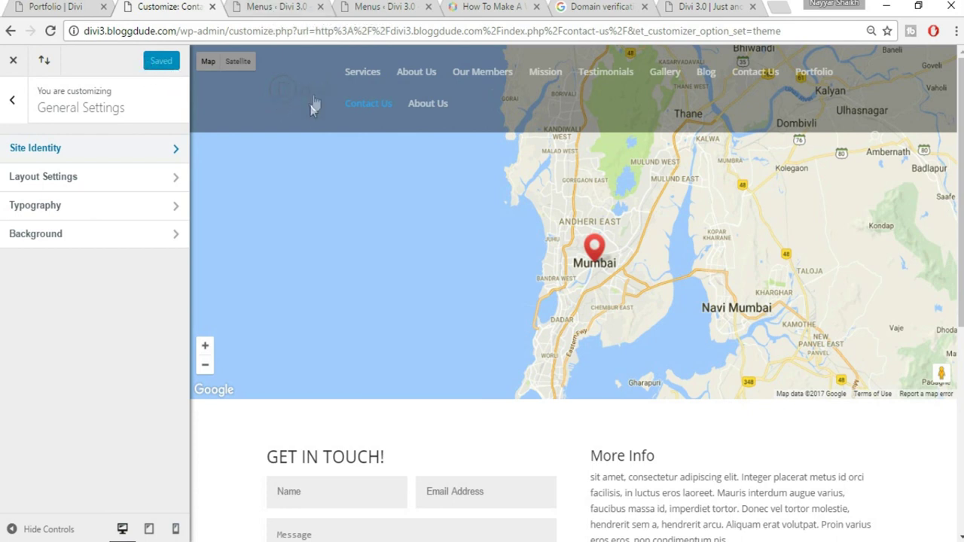
# Go from the Menus editor to Divi Theme Options
pyautogui.click(277, 6)
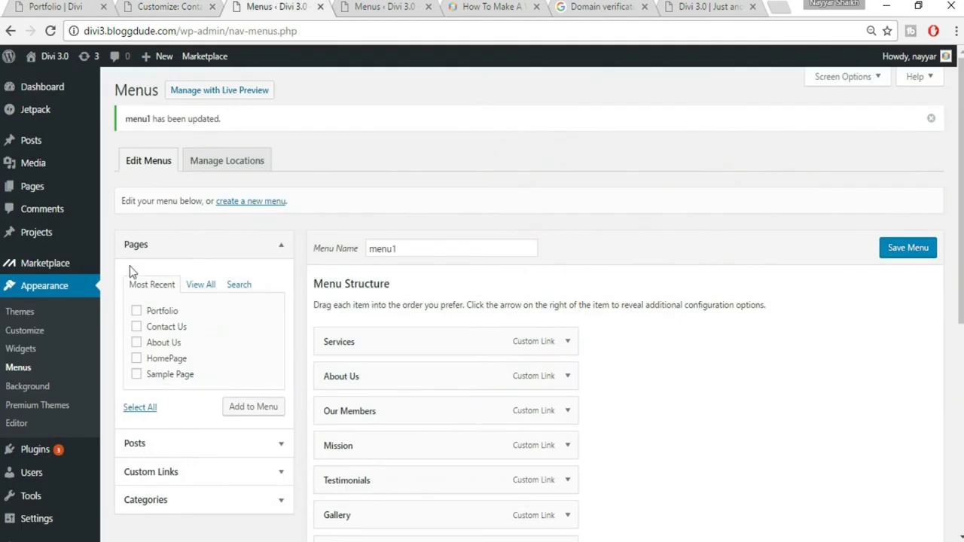
pyautogui.scroll(-3, 97, 344)
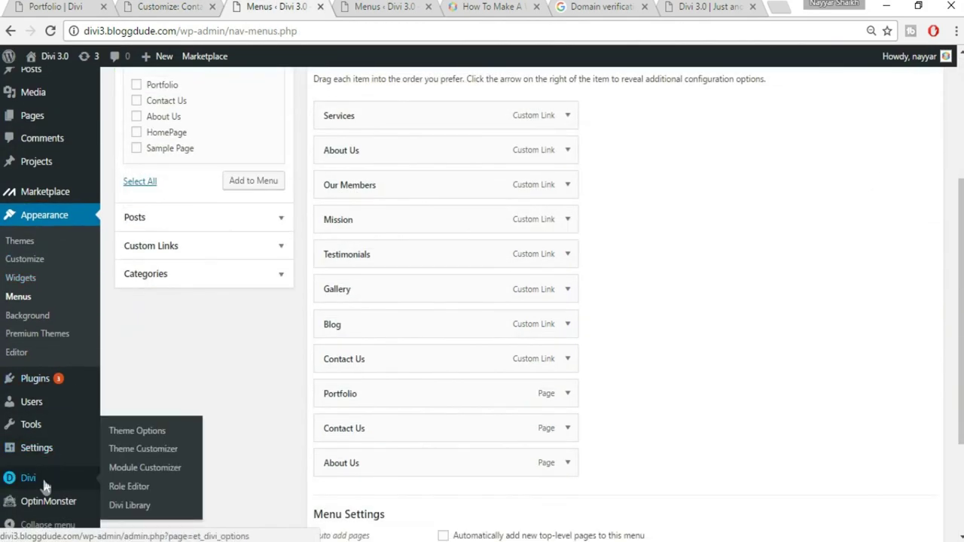
pyautogui.click(43, 484)
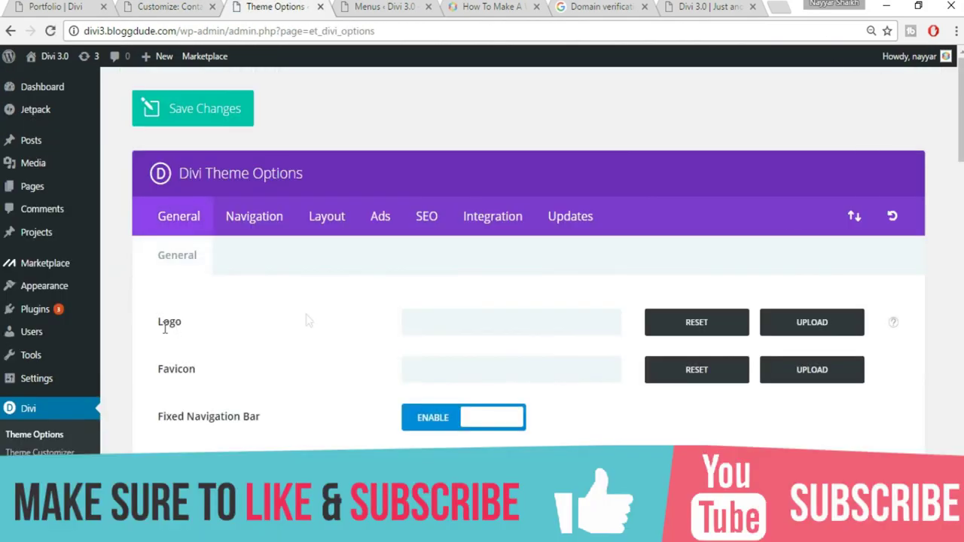